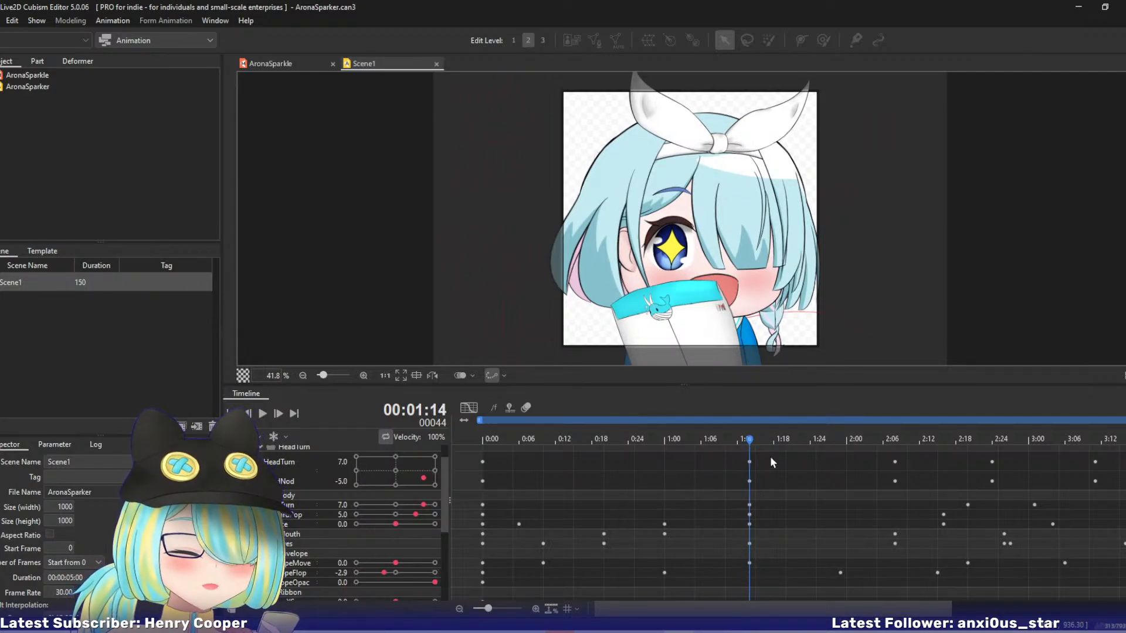
# Scrub the animation between 1:14 and 2:03 to examine the envelope and head motion.
pyautogui.click(756, 573)
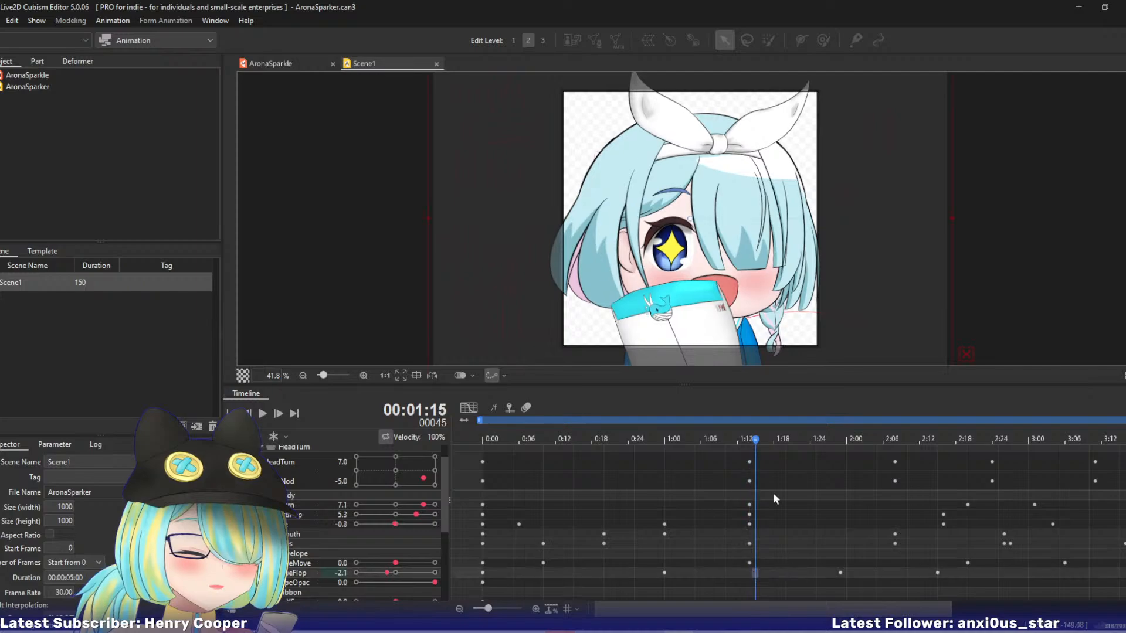
pyautogui.moveTo(769, 439); pyautogui.dragTo(835, 449)
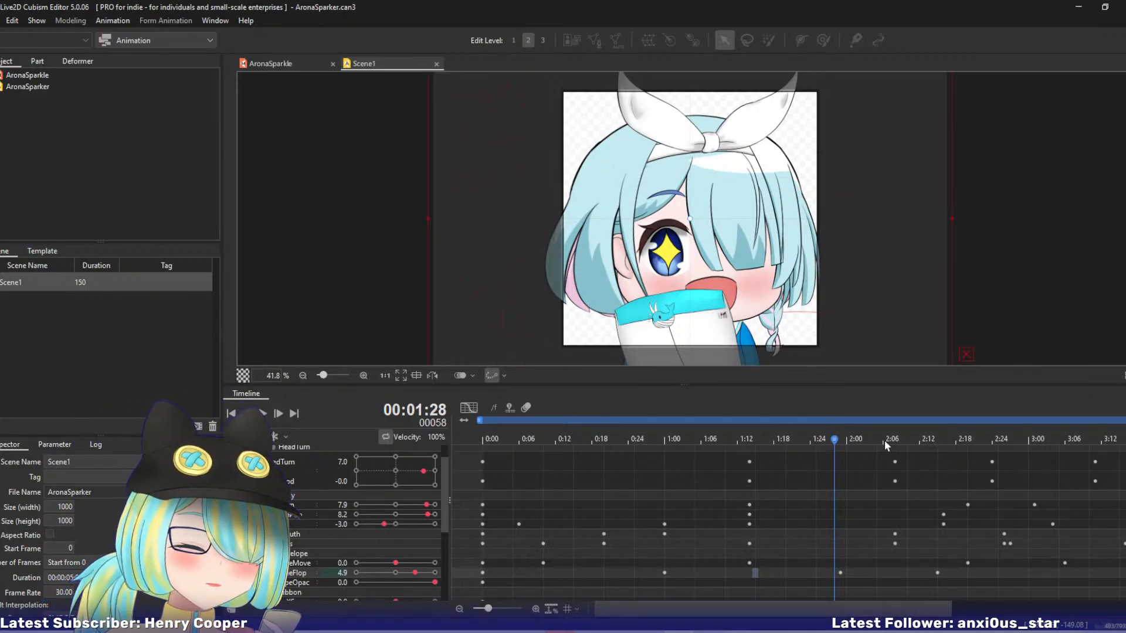
pyautogui.moveTo(884, 440)
pyautogui.mouseDown()
pyautogui.moveTo(966, 438)
pyautogui.moveTo(831, 441)
pyautogui.moveTo(918, 449)
pyautogui.moveTo(846, 447)
pyautogui.moveTo(866, 446)
pyautogui.mouseUp()
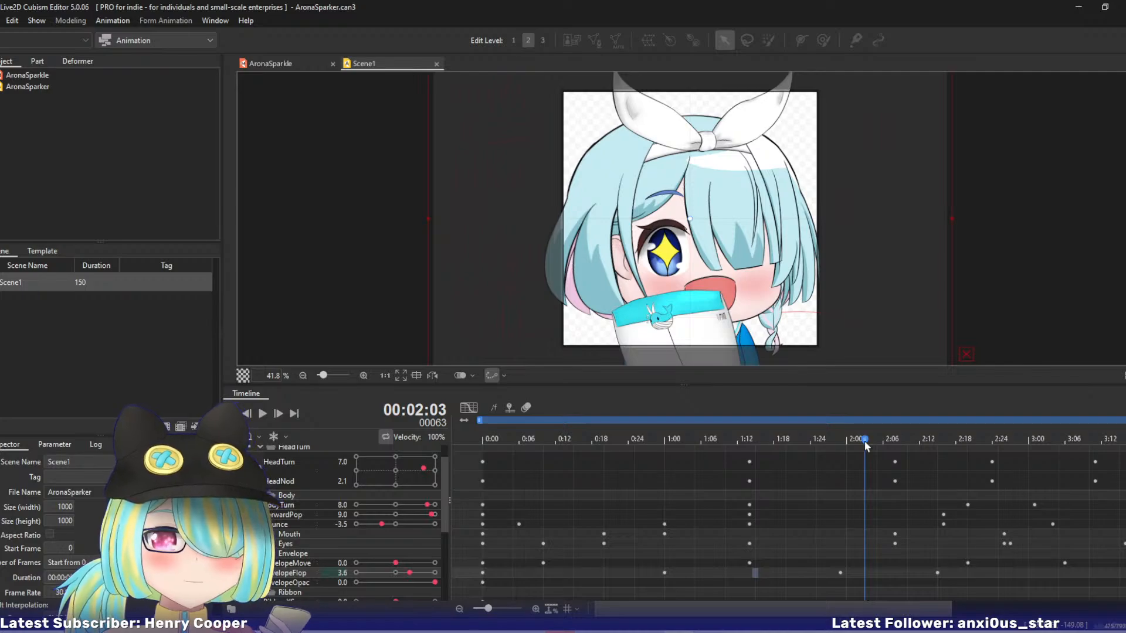
pyautogui.moveTo(866, 445); pyautogui.dragTo(749, 445)
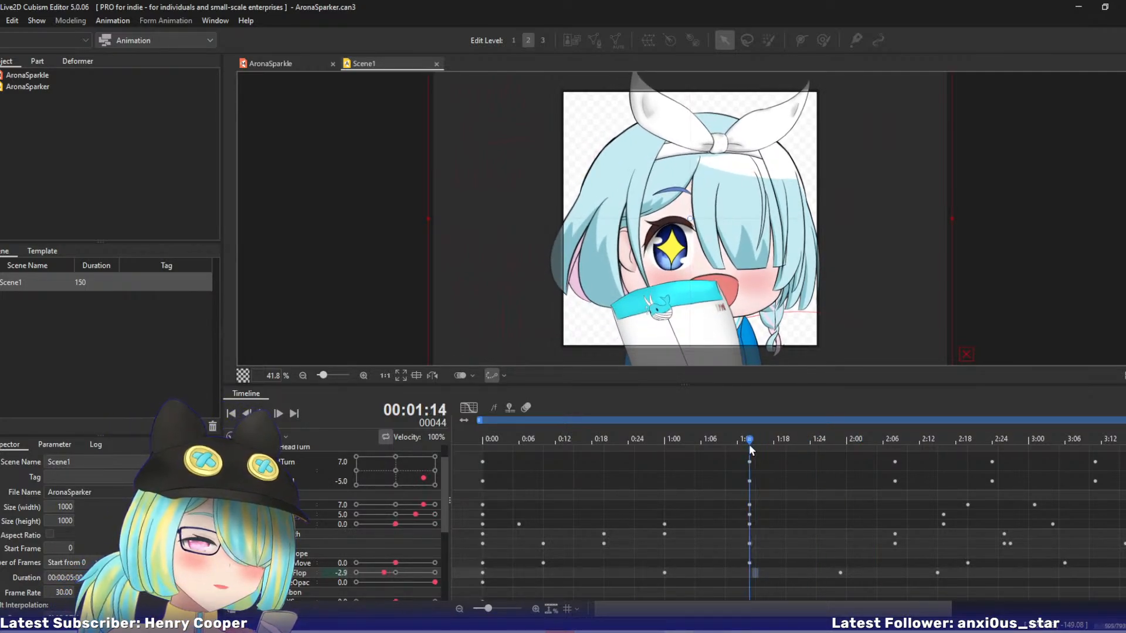
# Show the curves of all parameters, select the keyframes after about 2:10 and shift them later so the last ones reach about 5:00.
pyautogui.click(469, 407)
pyautogui.scroll(-3, 445, 474)
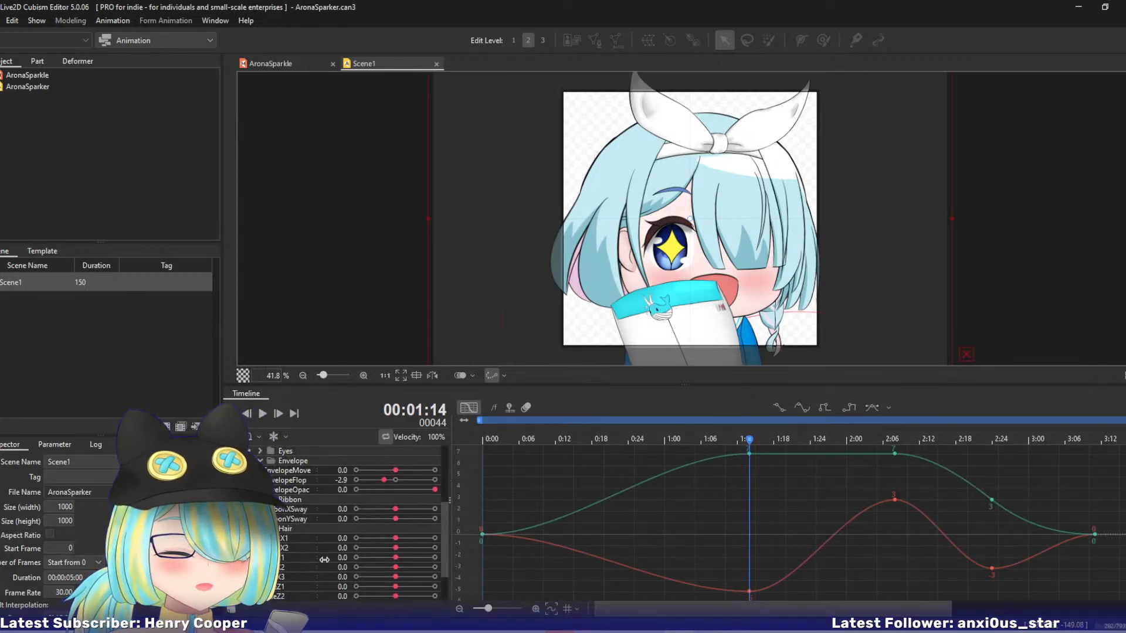
pyautogui.moveTo(446, 567); pyautogui.dragTo(444, 592)
pyautogui.keyDown('shift'); pyautogui.click(284, 576); pyautogui.keyUp('shift')
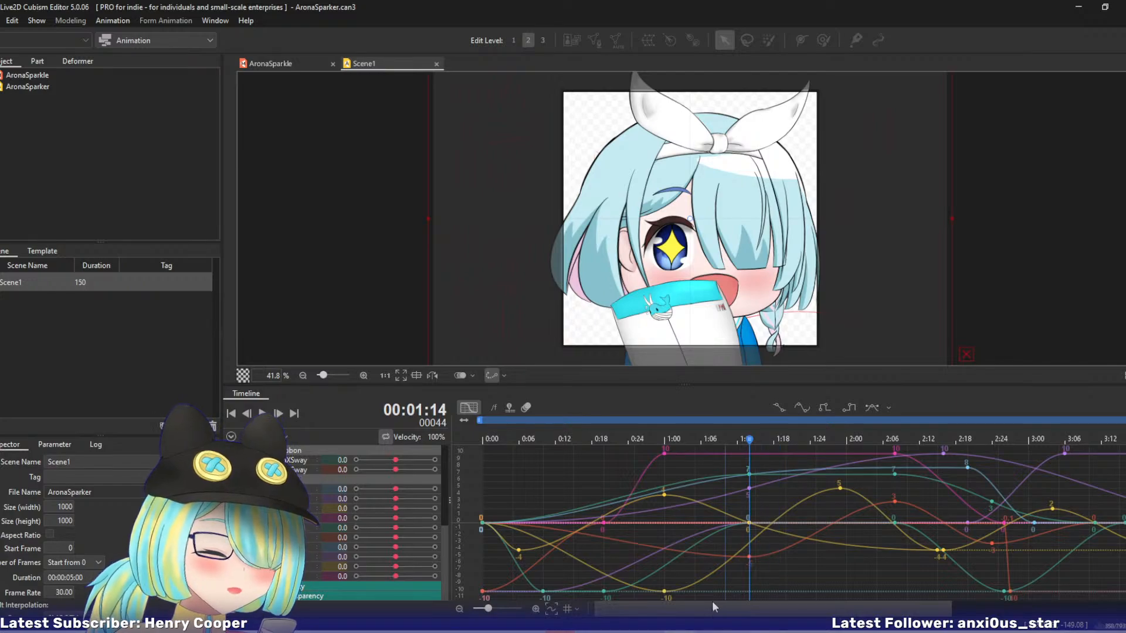
pyautogui.moveTo(489, 610); pyautogui.dragTo(480, 609)
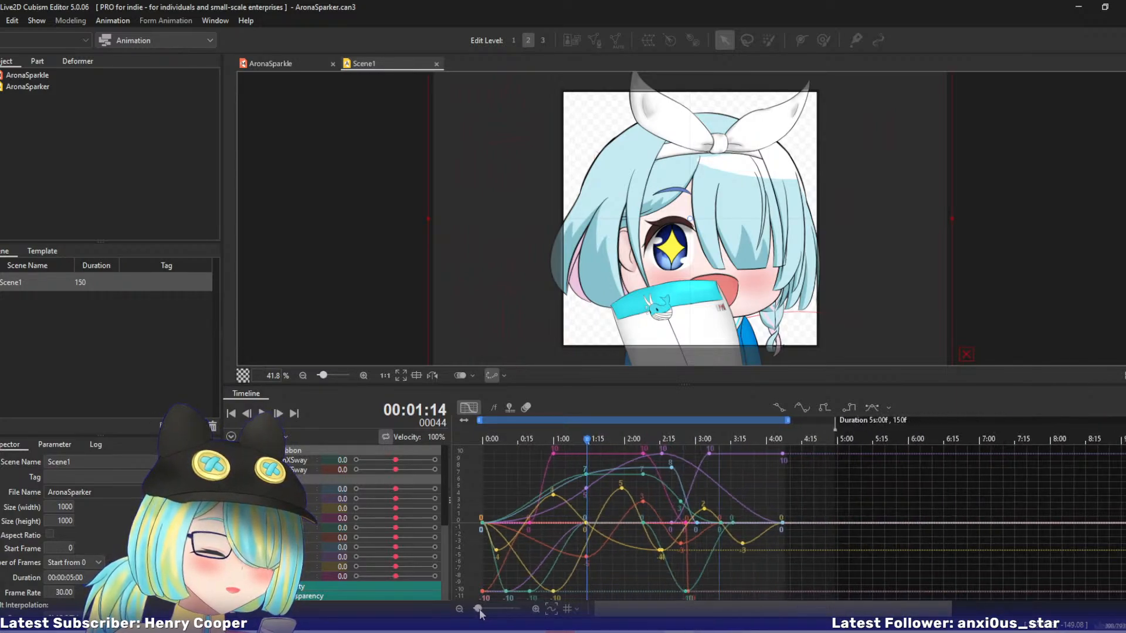
pyautogui.moveTo(595, 437); pyautogui.dragTo(786, 599)
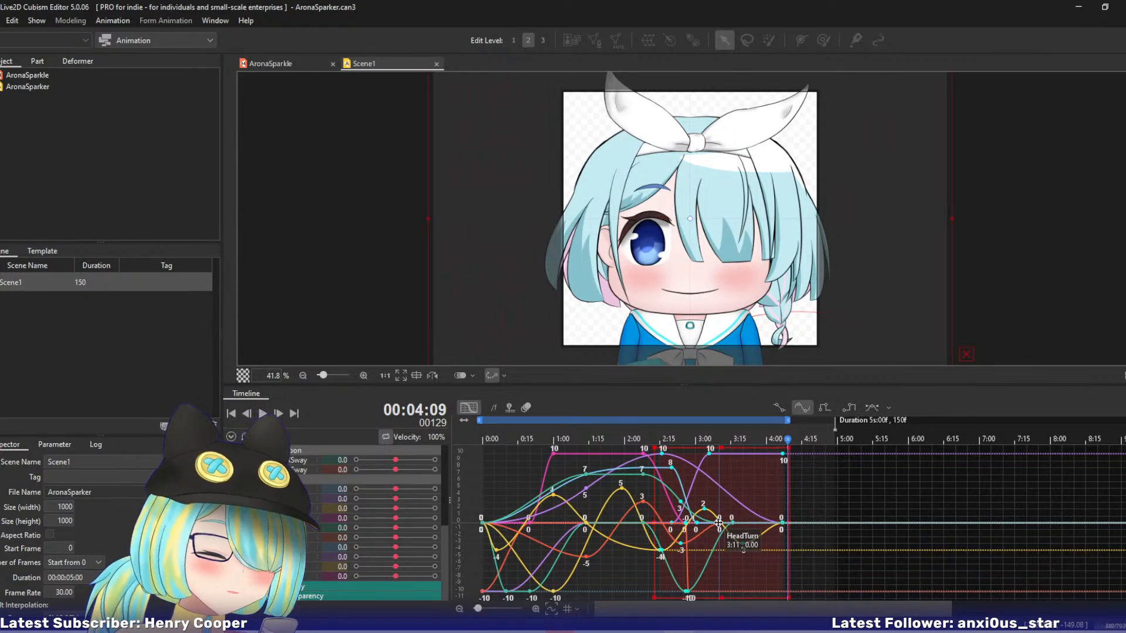
pyautogui.moveTo(719, 522); pyautogui.dragTo(792, 524)
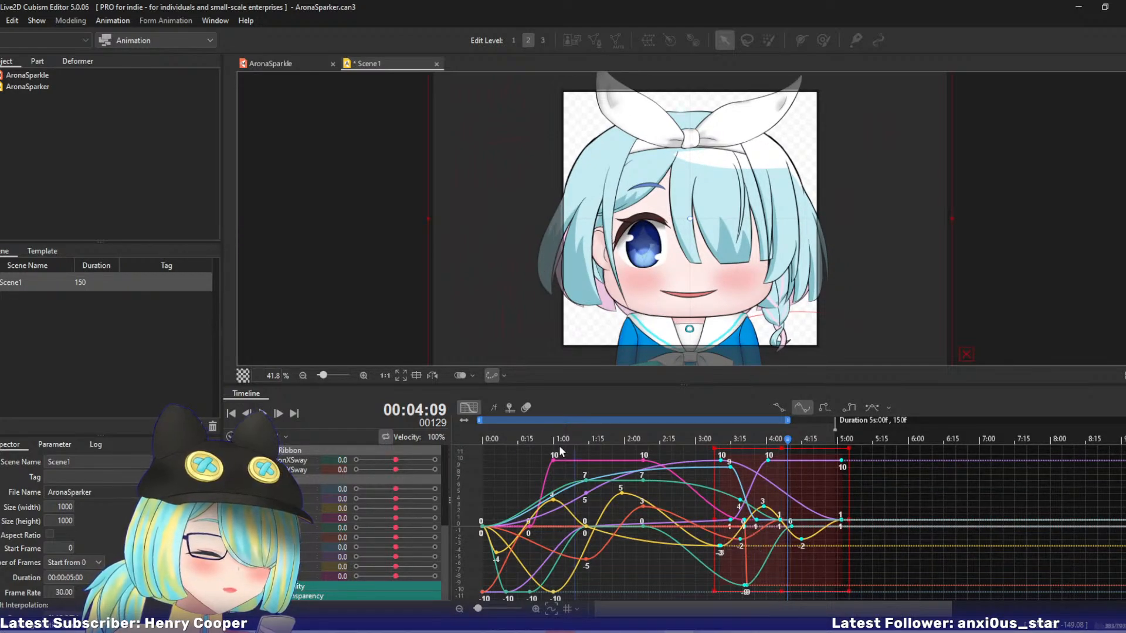
# Extend the work area to the scene's 5:00 end and lengthen the AronaSparkle track past that point.
pyautogui.moveTo(605, 433); pyautogui.dragTo(686, 460)
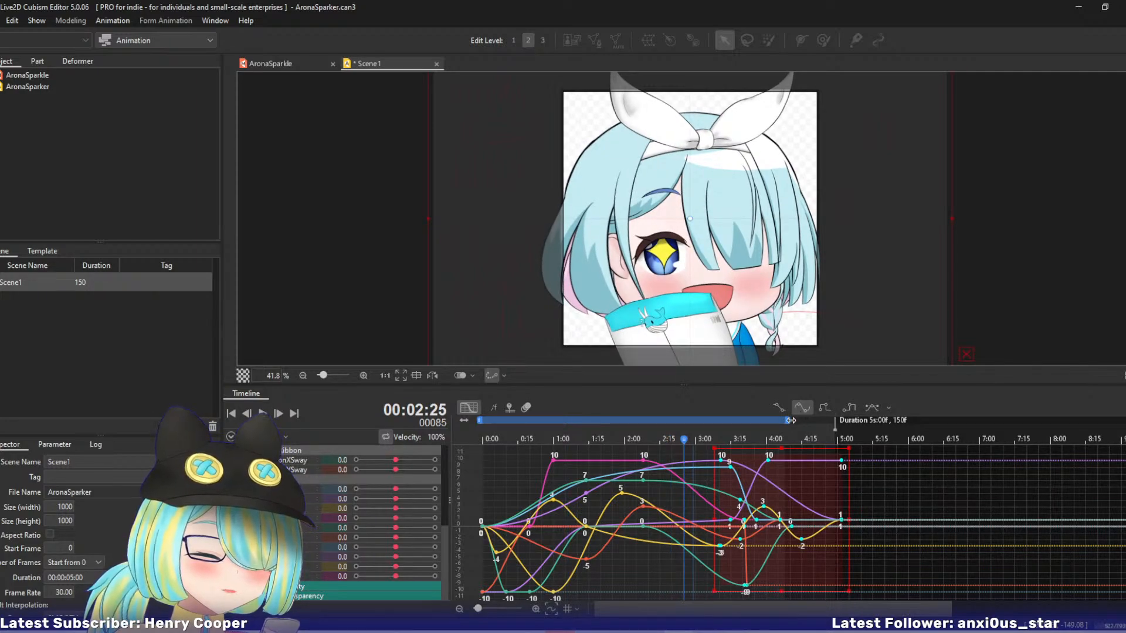
pyautogui.moveTo(791, 421); pyautogui.dragTo(845, 426)
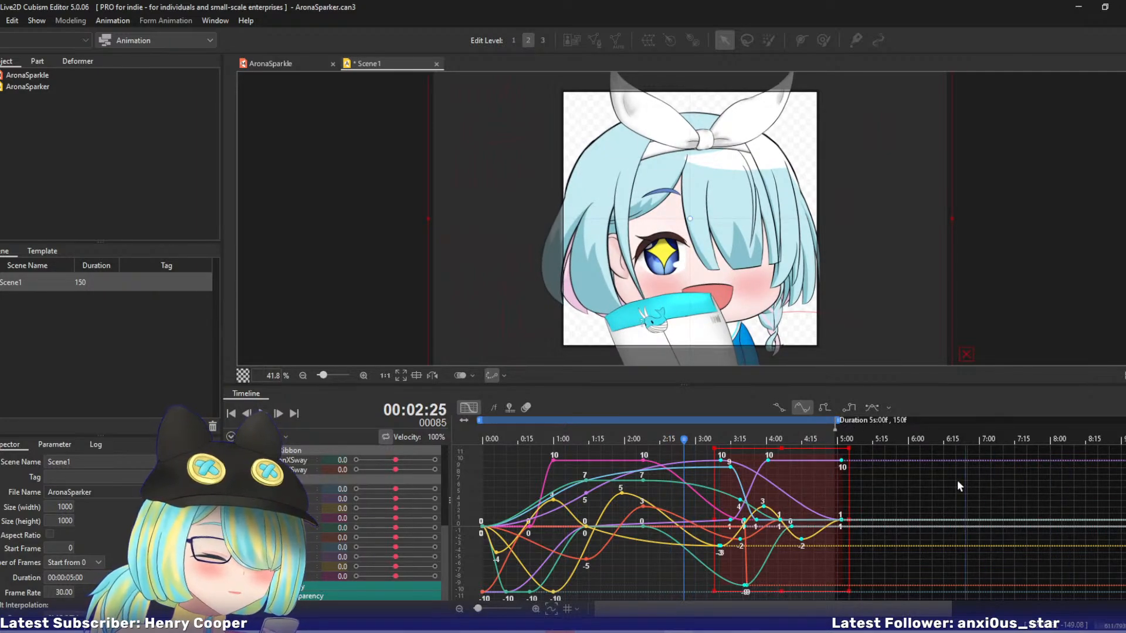
pyautogui.click(469, 408)
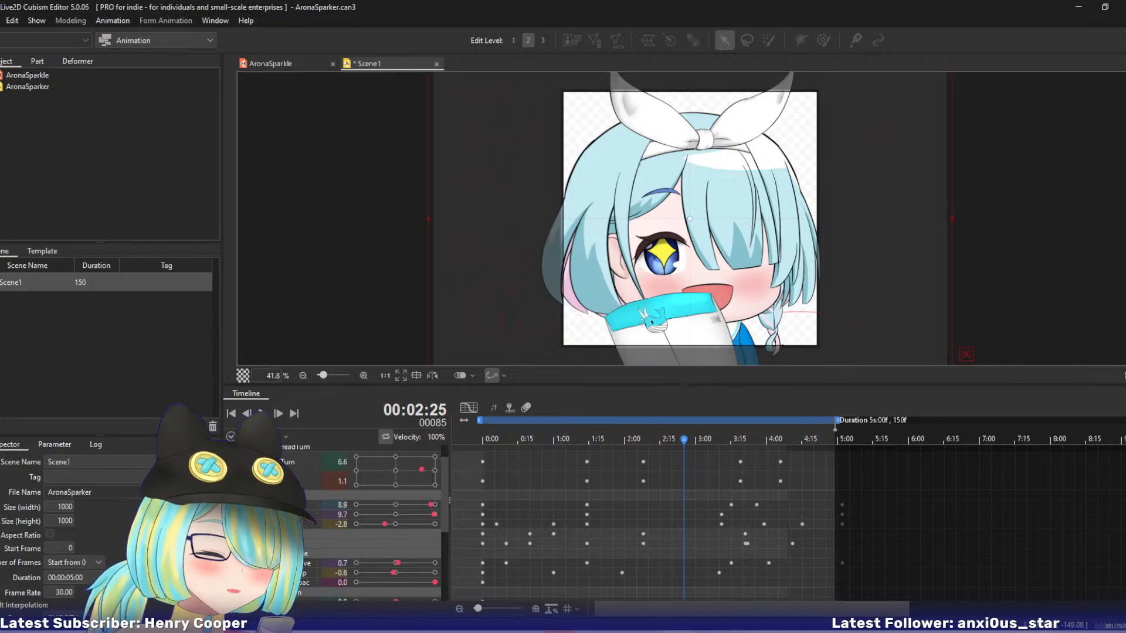
pyautogui.scroll(1, 644, 523)
pyautogui.moveTo(793, 452); pyautogui.dragTo(860, 458)
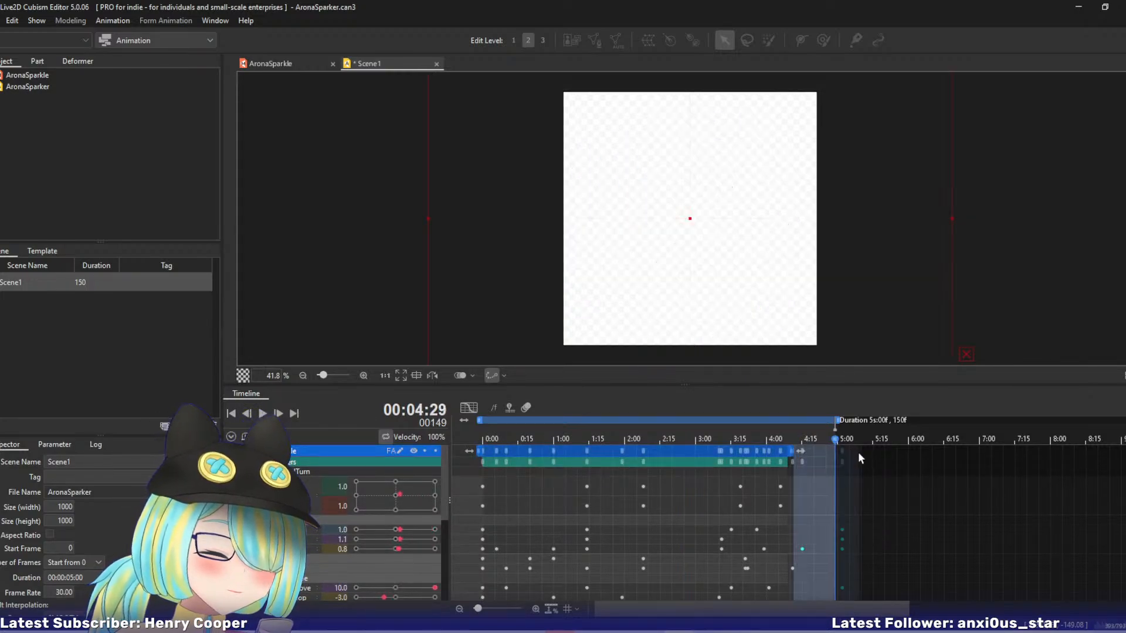
pyautogui.click(787, 450)
pyautogui.moveTo(817, 450); pyautogui.dragTo(608, 464)
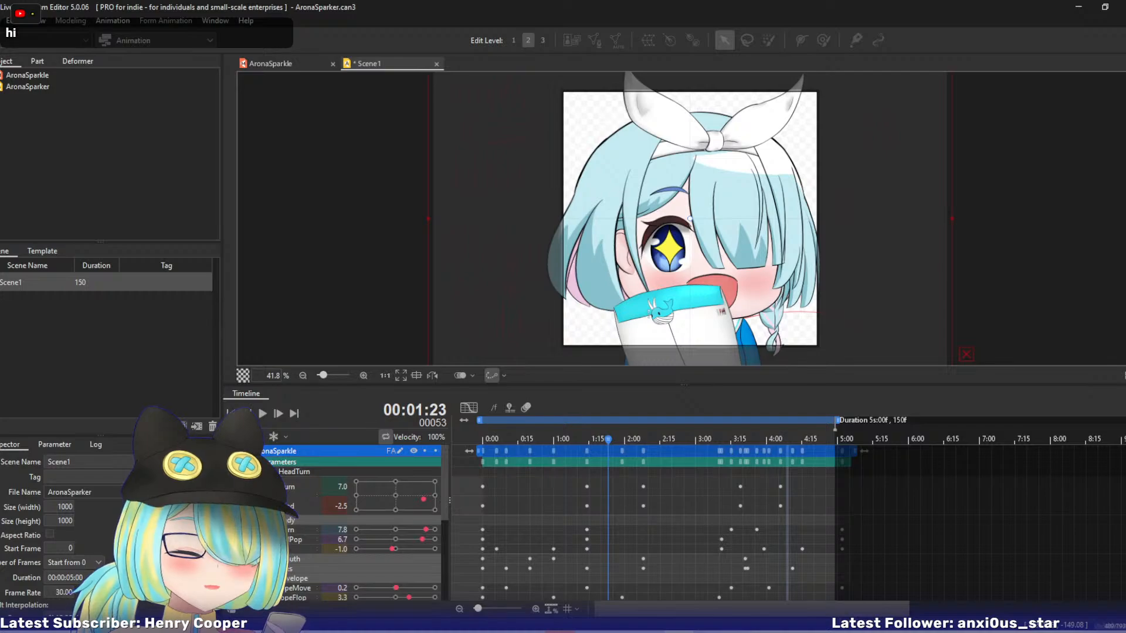
# Add an EnvelopeFlop keyframe at 2:18 with a value of -7.0.
pyautogui.click(306, 597)
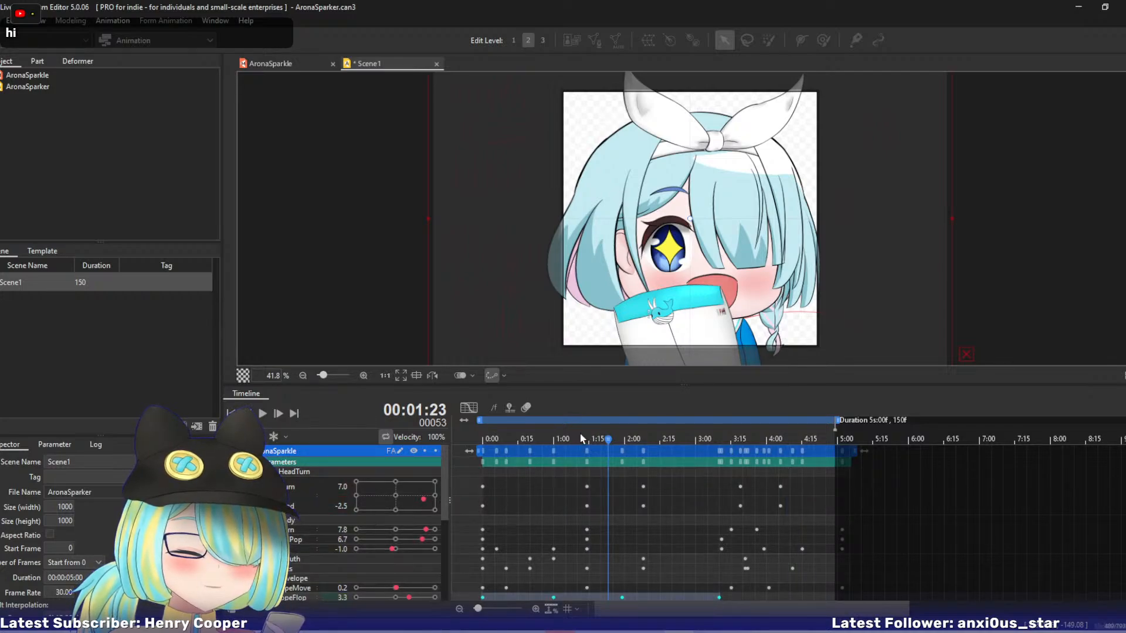
pyautogui.moveTo(582, 440); pyautogui.dragTo(632, 440)
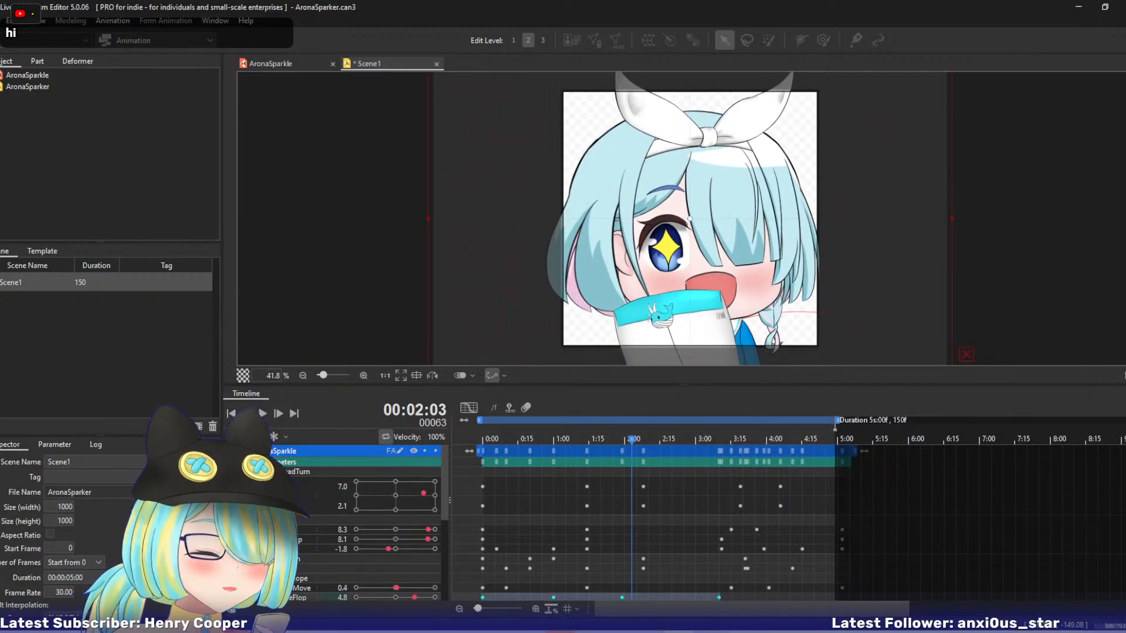
pyautogui.scroll(-3, 641, 450)
pyautogui.moveTo(636, 441); pyautogui.dragTo(667, 440)
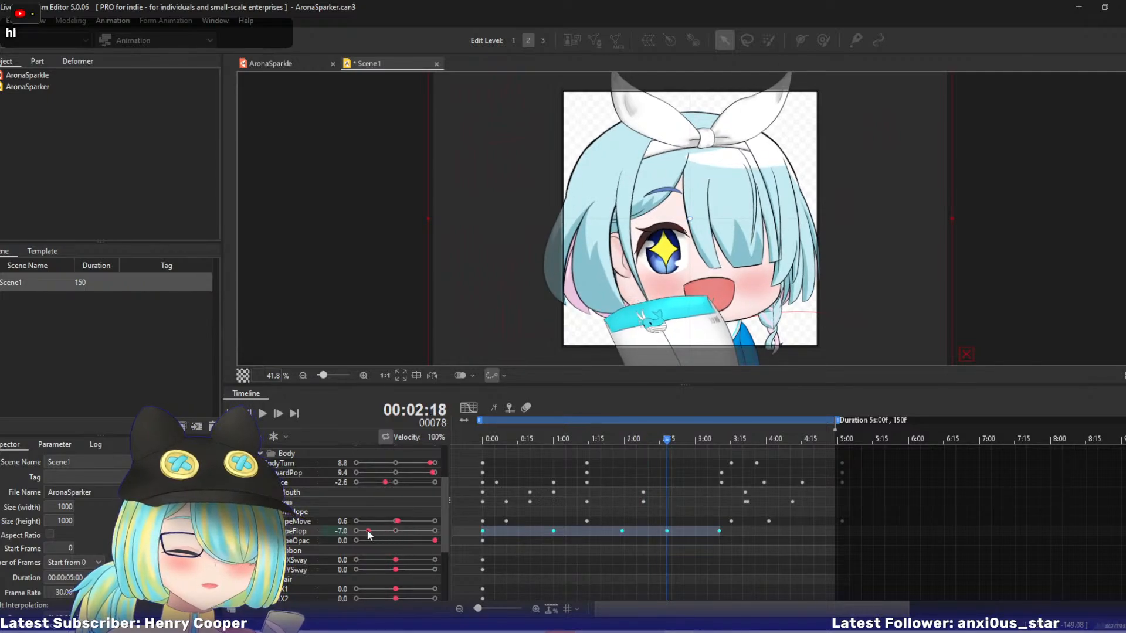
pyautogui.moveTo(676, 441); pyautogui.dragTo(623, 441)
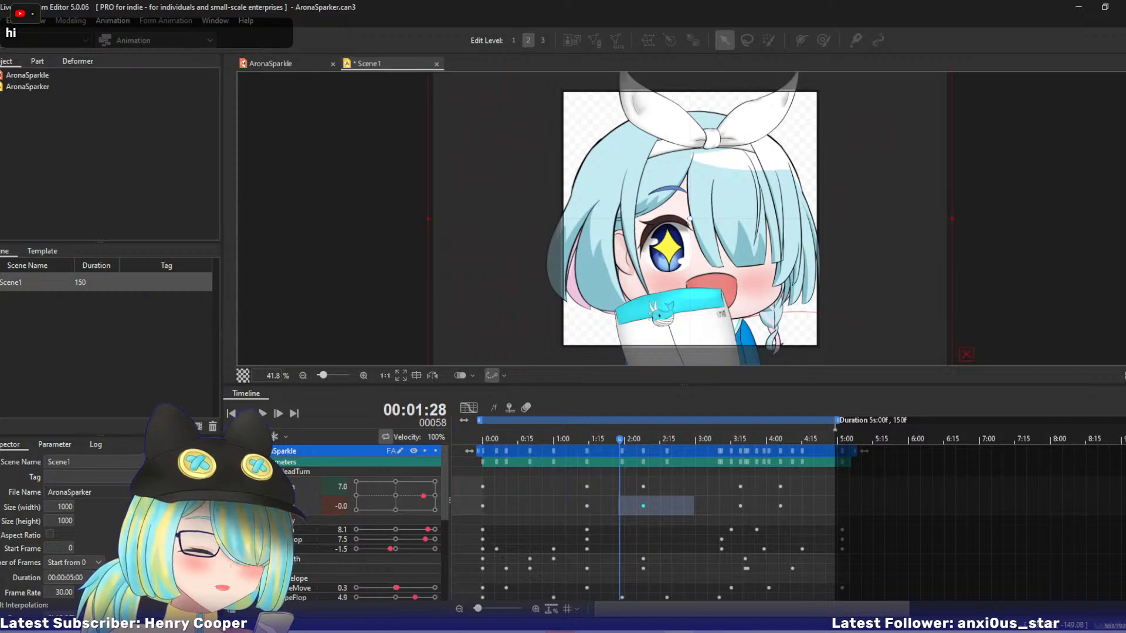
# Set the EnvelopeFlop keyframe at 3:10 to 4.0.
pyautogui.scroll(-3, 939, 516)
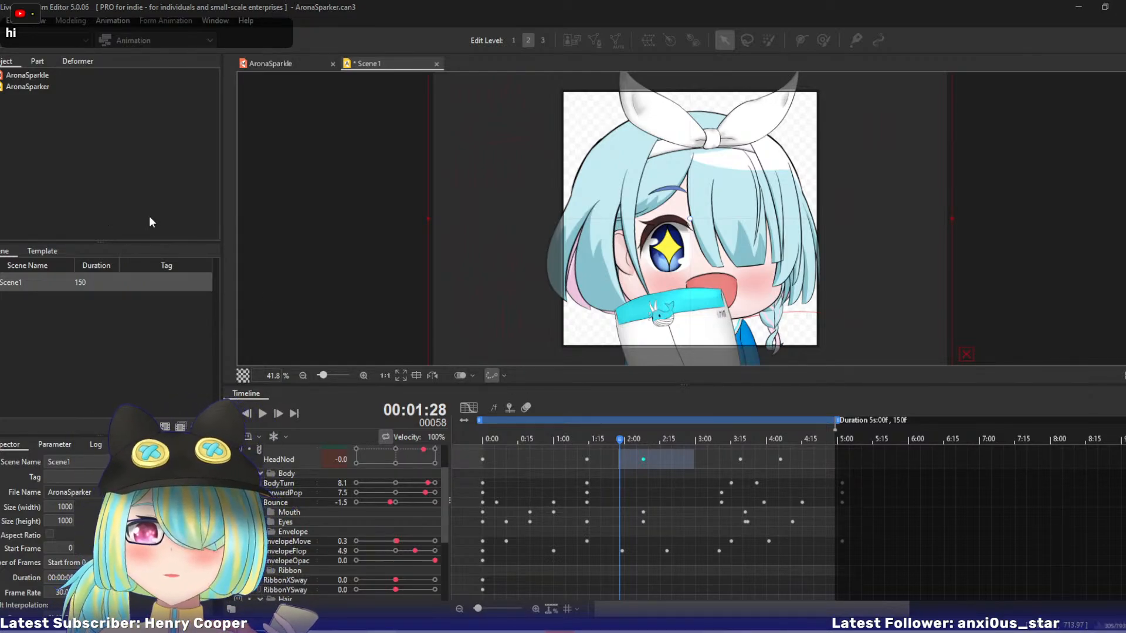
pyautogui.moveTo(624, 441); pyautogui.dragTo(722, 458)
pyautogui.moveTo(391, 553); pyautogui.dragTo(406, 551)
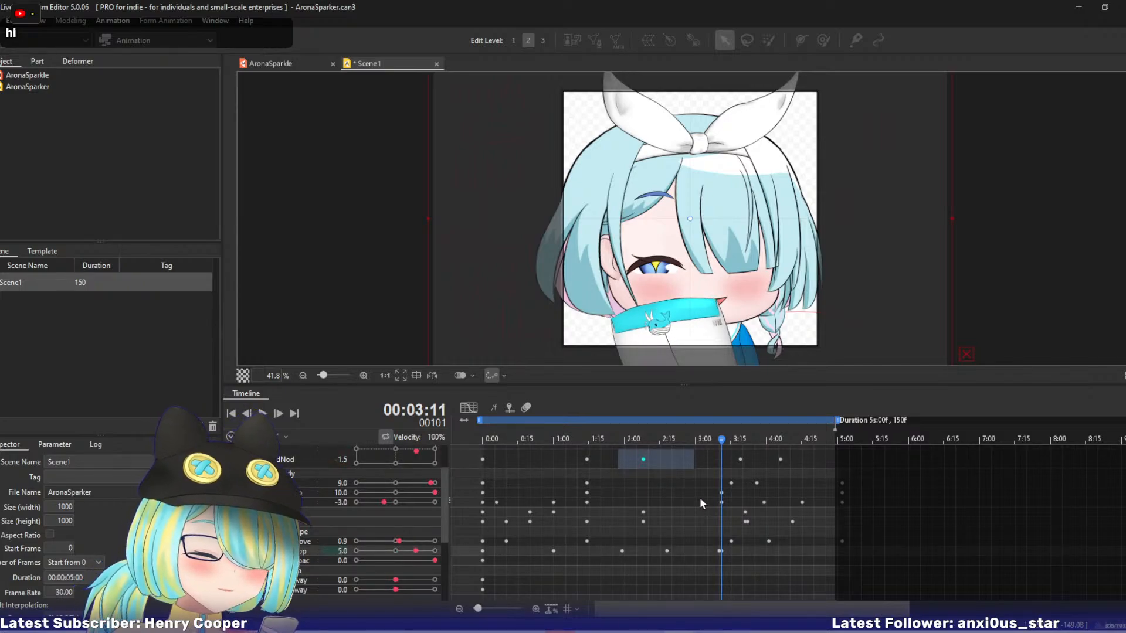
pyautogui.click(718, 439)
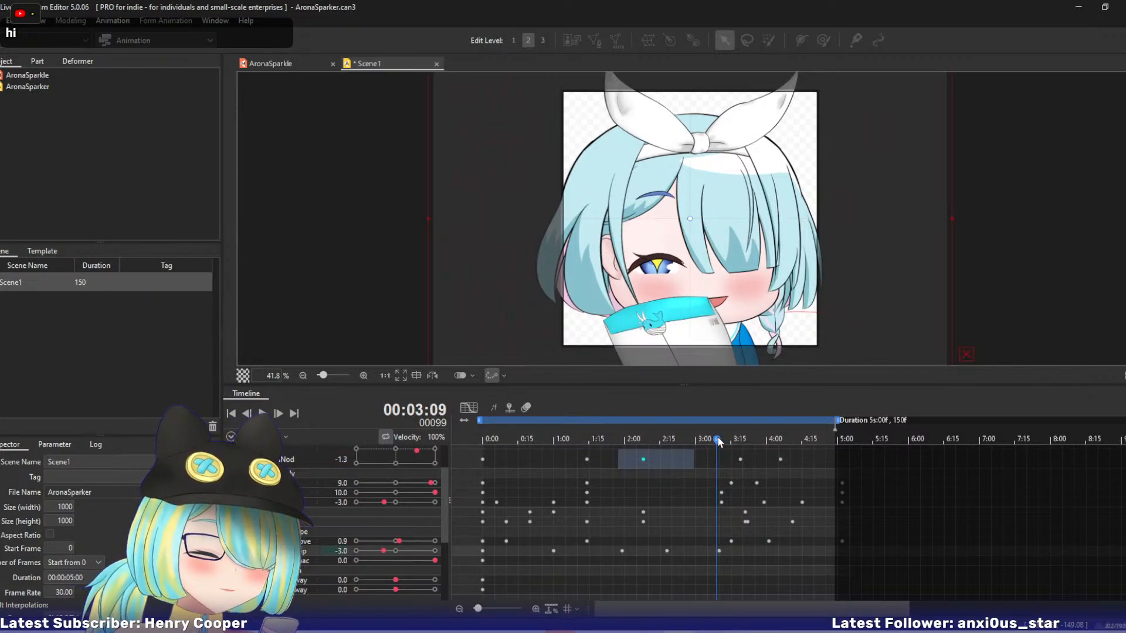
pyautogui.click(720, 440)
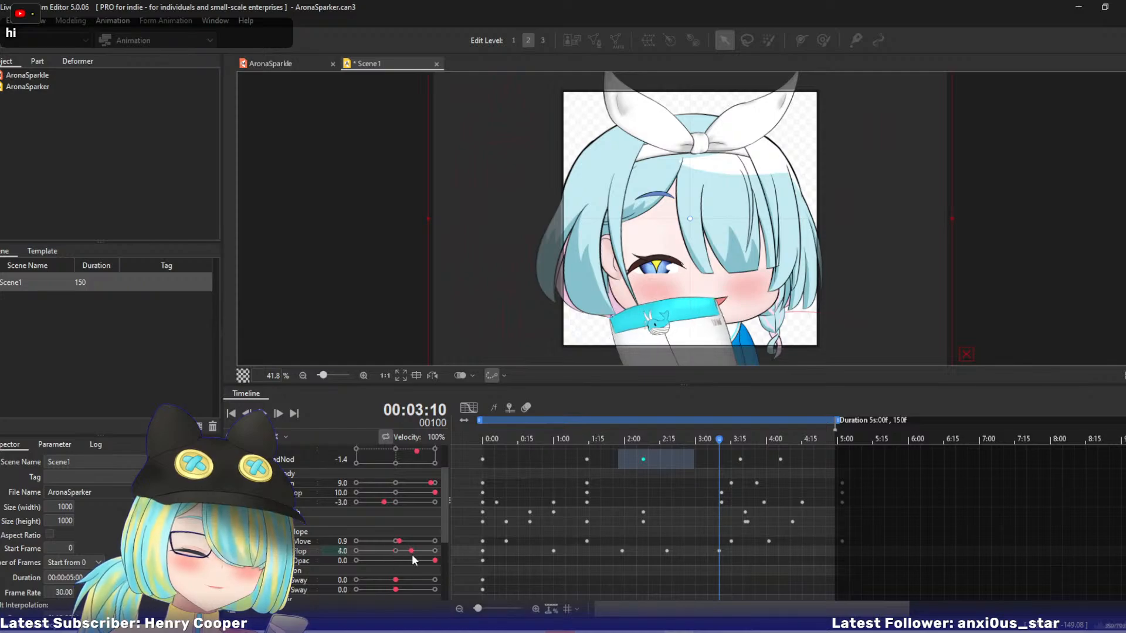
# Show the Bounce curve and add a keyframe with a value of 2 at 2:06.
pyautogui.moveTo(617, 444); pyautogui.dragTo(580, 443)
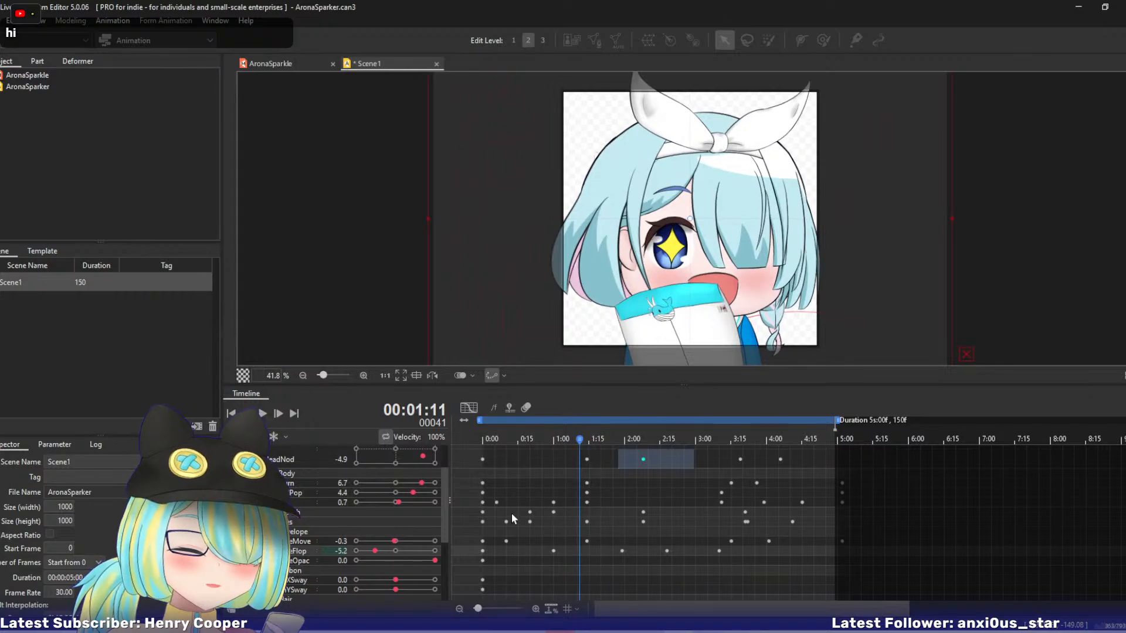
pyautogui.click(610, 503)
pyautogui.click(469, 407)
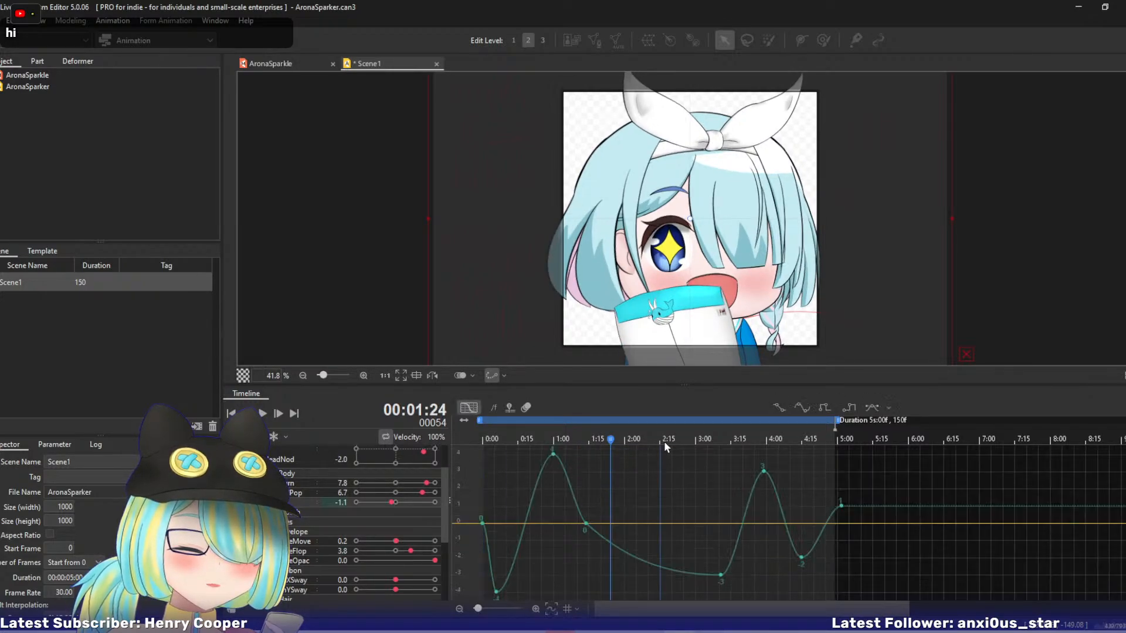
pyautogui.moveTo(602, 437); pyautogui.dragTo(646, 482)
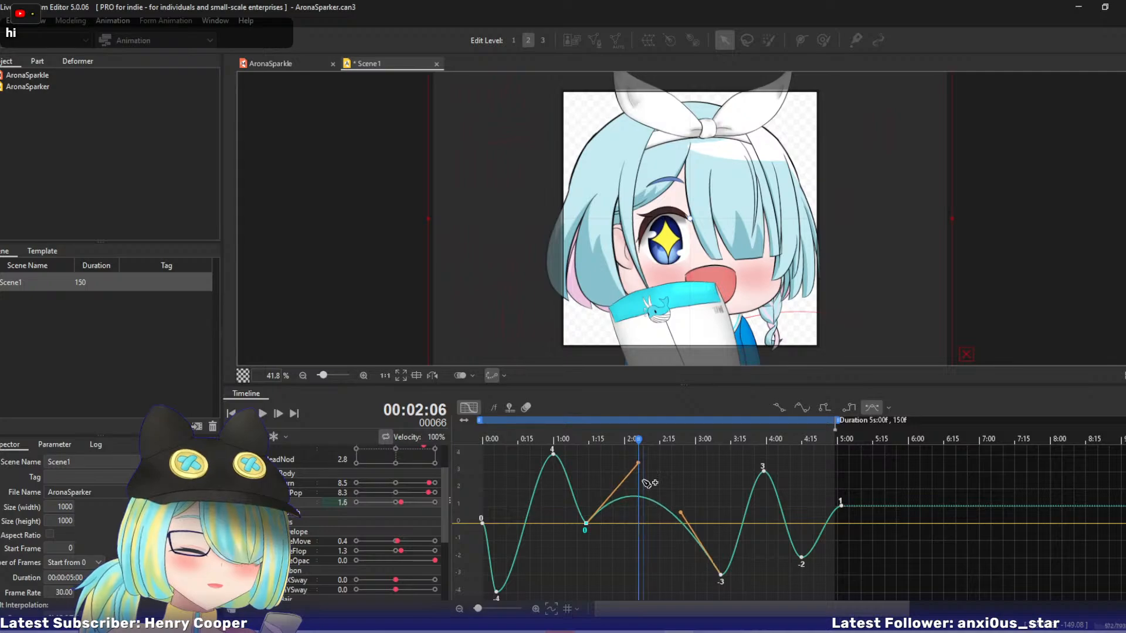
pyautogui.hotkey('ctrl', 'z')
pyautogui.moveTo(389, 501); pyautogui.dragTo(406, 500)
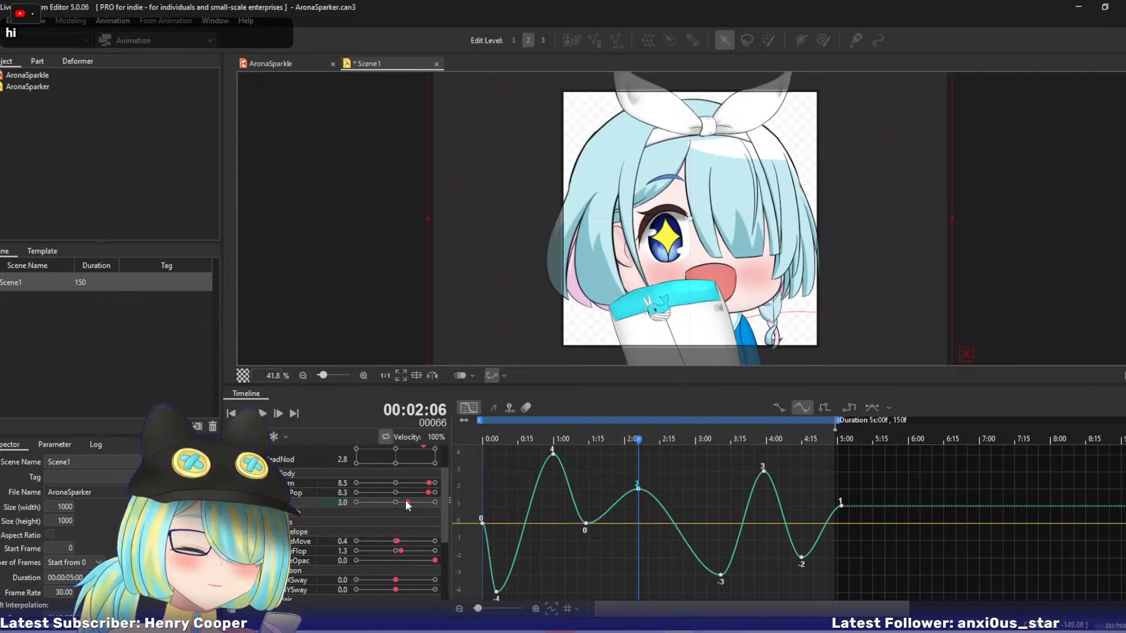
# Add Bounce keyframes of -1 at 2:20 and 1 at 3:00.
pyautogui.moveTo(632, 441); pyautogui.dragTo(671, 443)
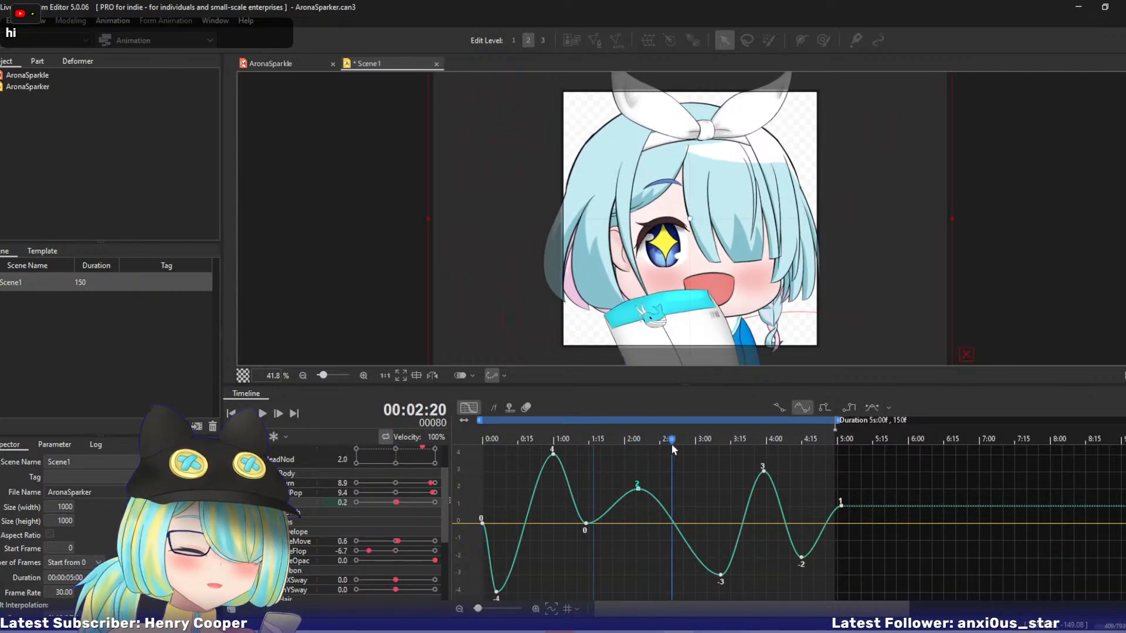
pyautogui.moveTo(395, 503); pyautogui.dragTo(392, 504)
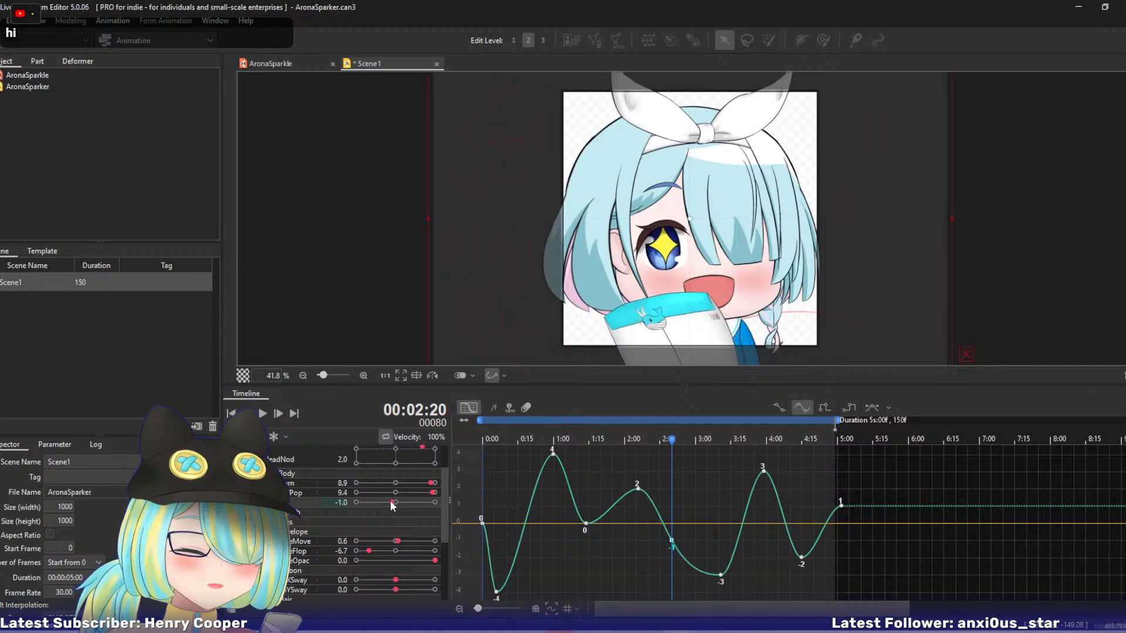
pyautogui.moveTo(670, 443); pyautogui.dragTo(628, 448)
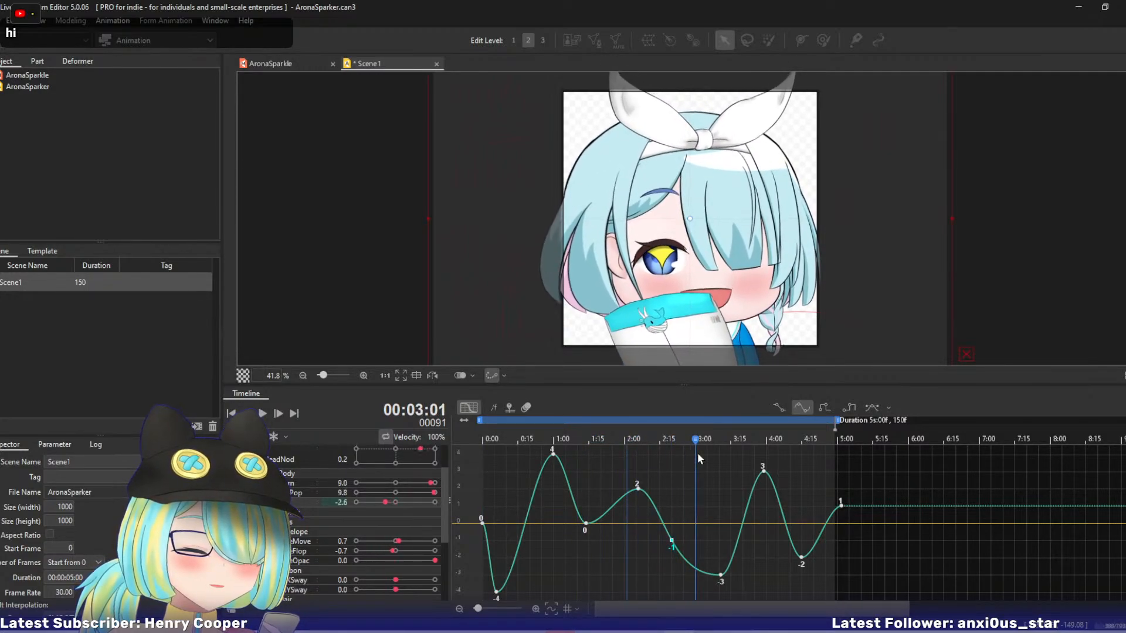
pyautogui.moveTo(716, 453); pyautogui.dragTo(696, 440)
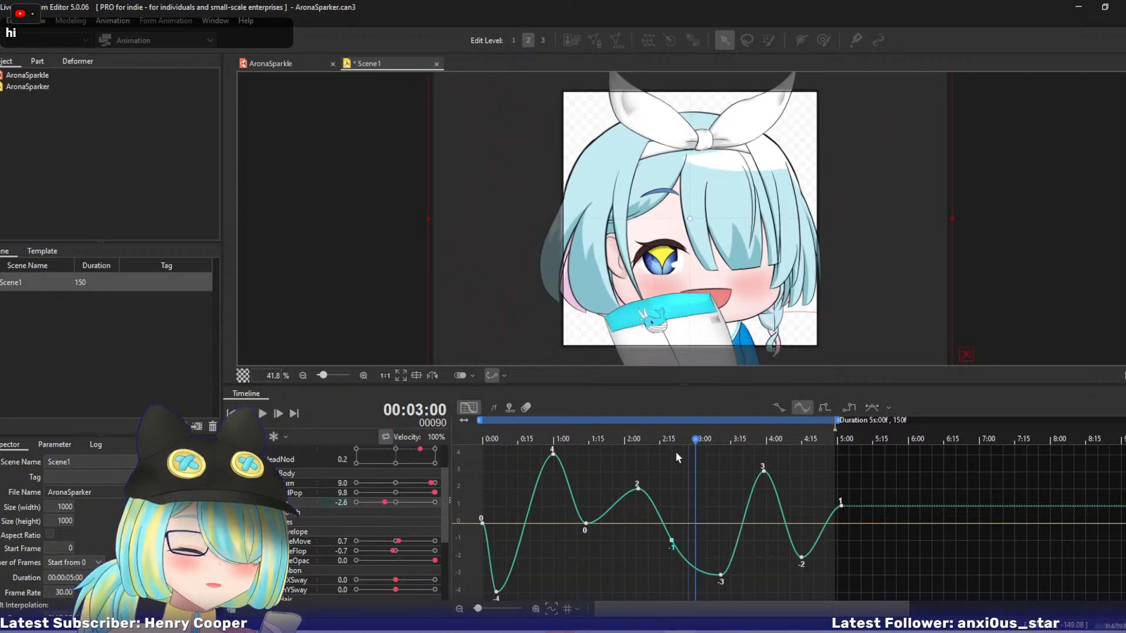
pyautogui.moveTo(390, 506); pyautogui.dragTo(394, 505)
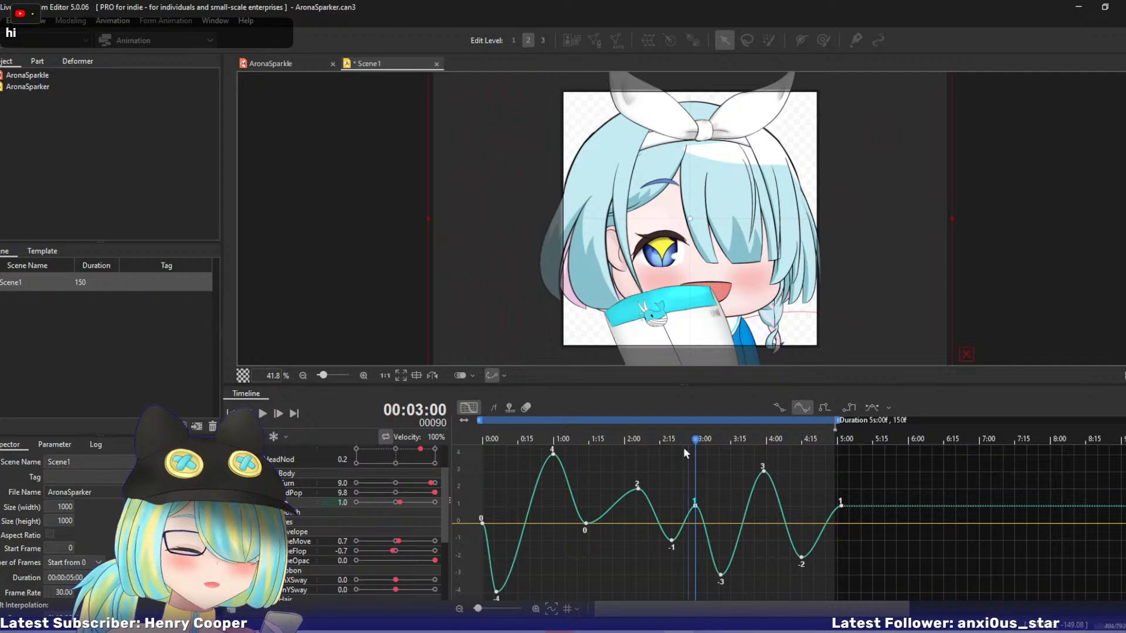
# Play the animation from the start, and examine the ForwardPop curve while scrubbing to 4:21.
pyautogui.click(486, 439)
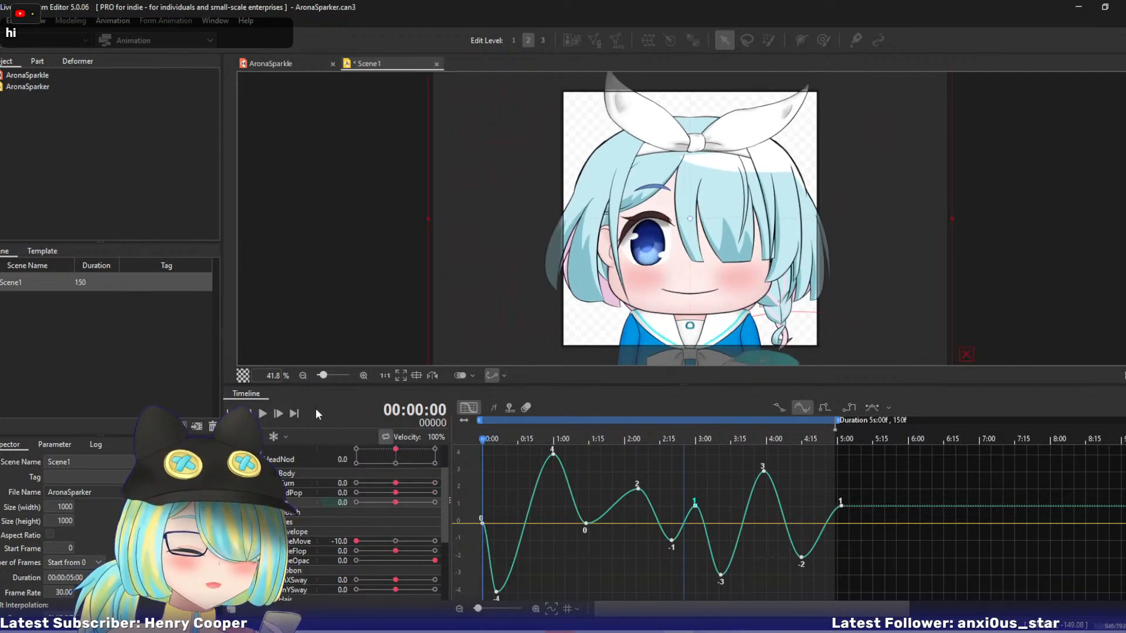
pyautogui.click(262, 414)
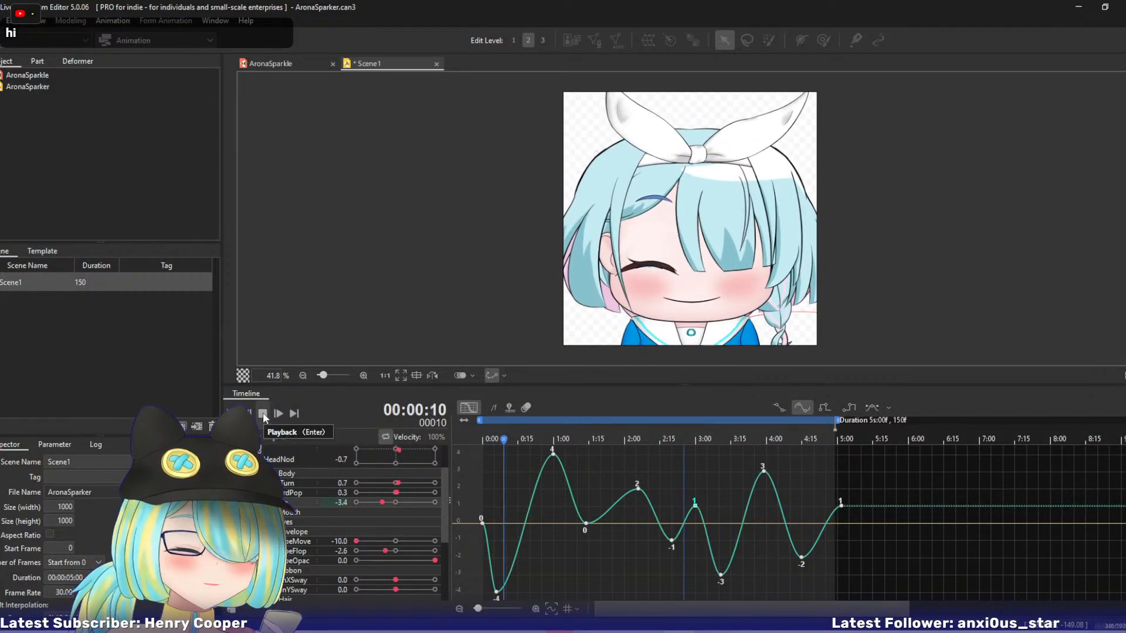
pyautogui.click(263, 413)
pyautogui.click(294, 492)
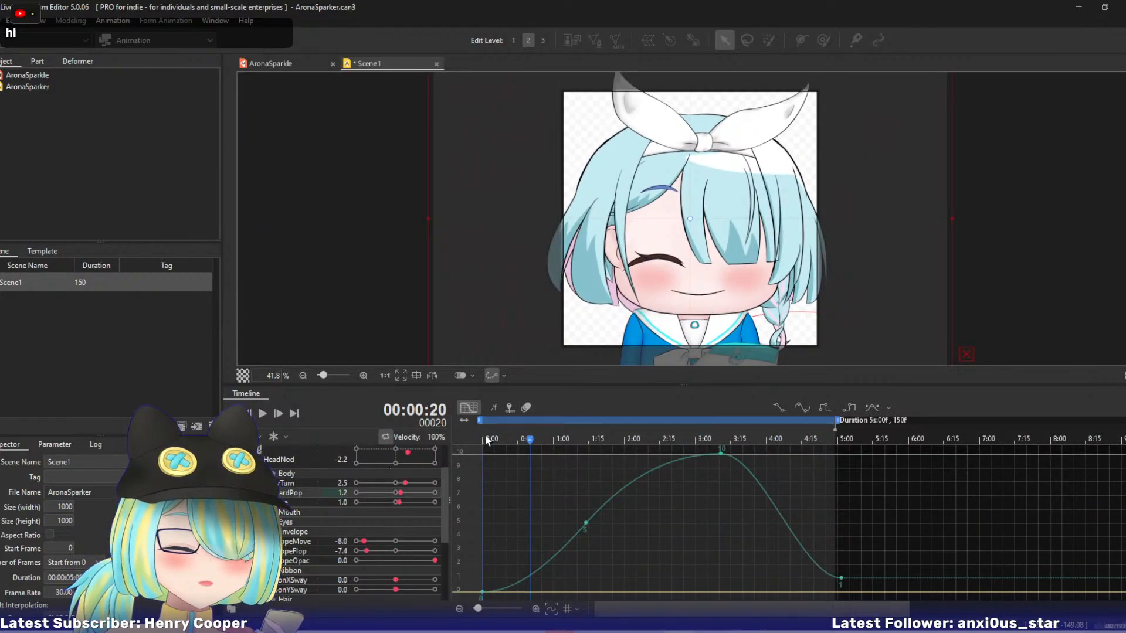
pyautogui.moveTo(521, 440); pyautogui.dragTo(814, 456)
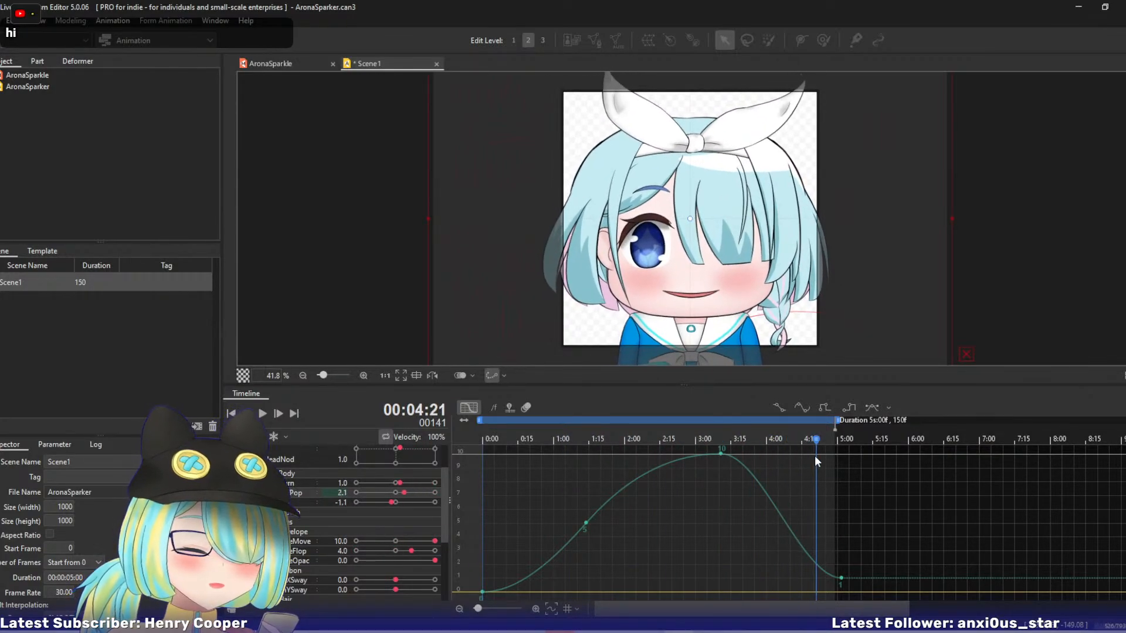
# Lower the last ForwardPop keyframe at 5:02 to 0 and scrub through the animation to check the motion.
pyautogui.moveTo(841, 578); pyautogui.dragTo(841, 593)
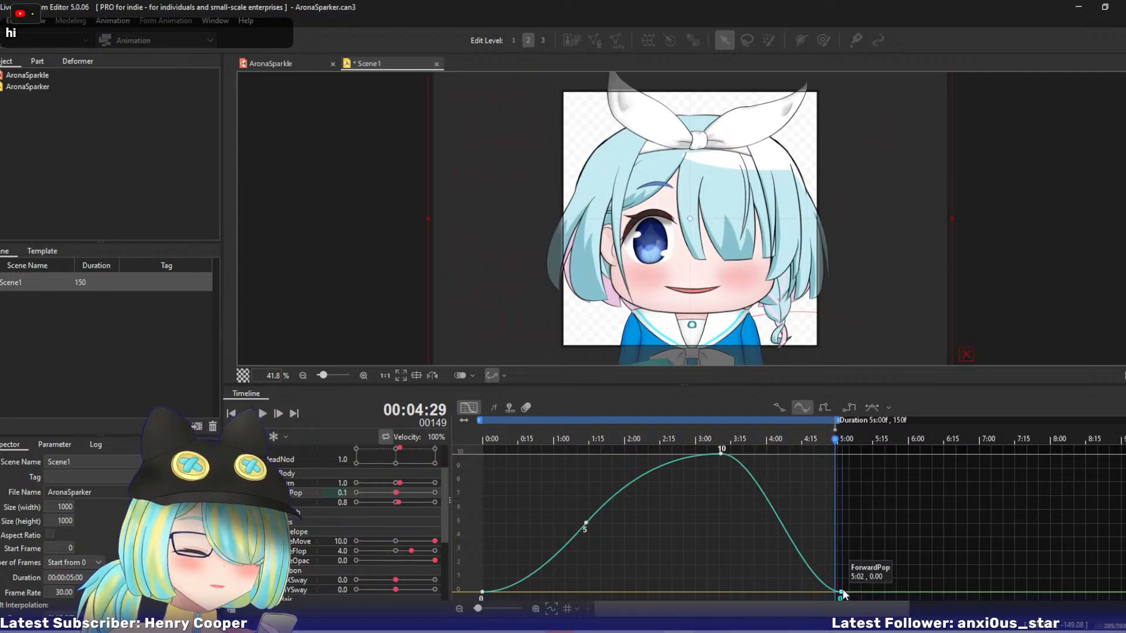
pyautogui.moveTo(510, 446); pyautogui.dragTo(701, 456)
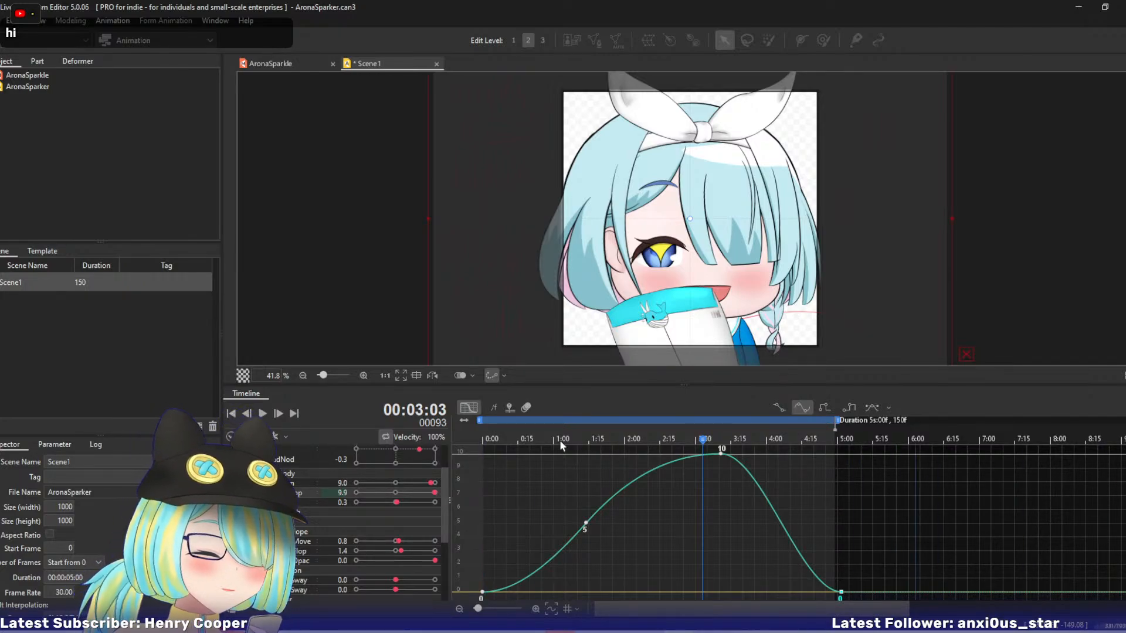
# Return from the curve view to the keyframe sheet, expand the Mouth and Eyes parameter groups, and scrub to the blink at 3:21.
pyautogui.click(469, 408)
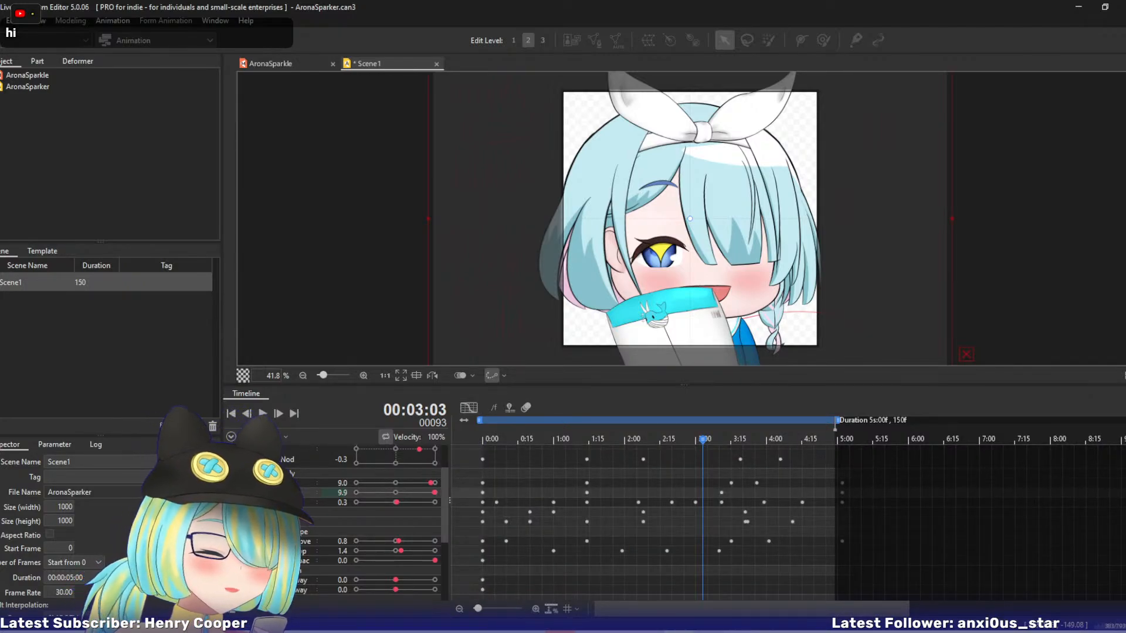
pyautogui.scroll(3, 587, 516)
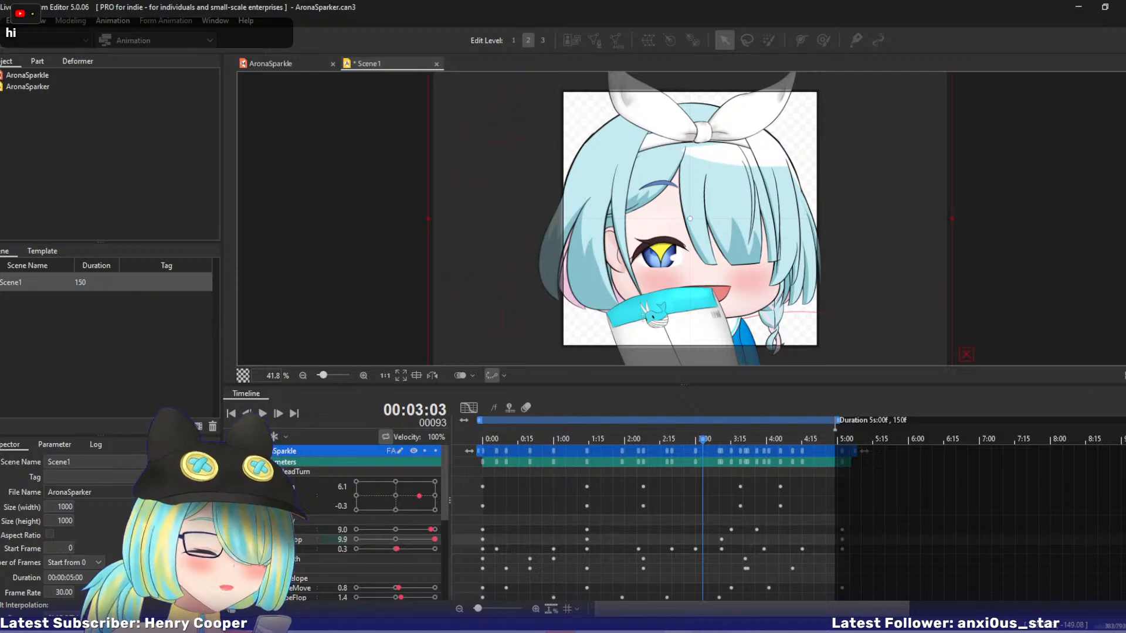
pyautogui.scroll(-4, 587, 516)
pyautogui.scroll(3, 586, 516)
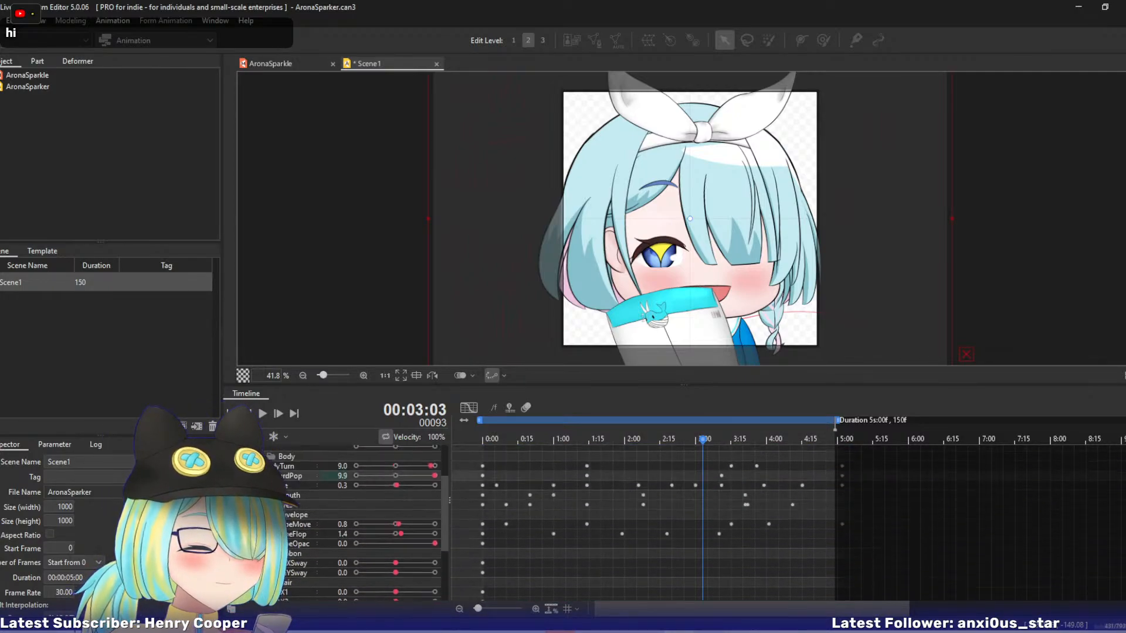
pyautogui.click(263, 551)
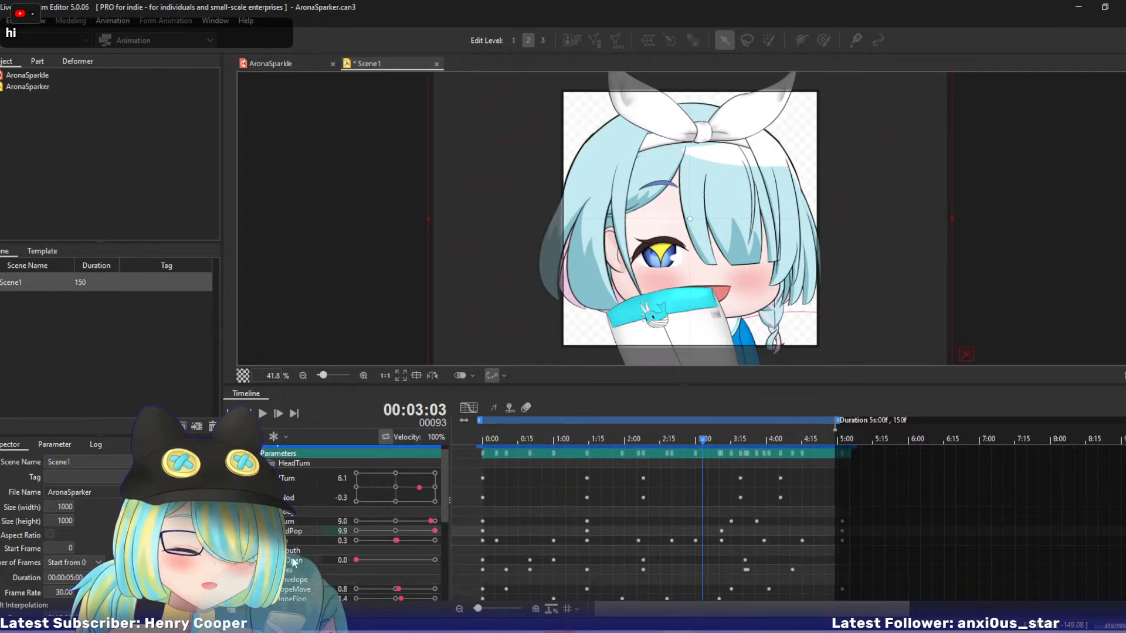
pyautogui.moveTo(704, 444); pyautogui.dragTo(763, 444)
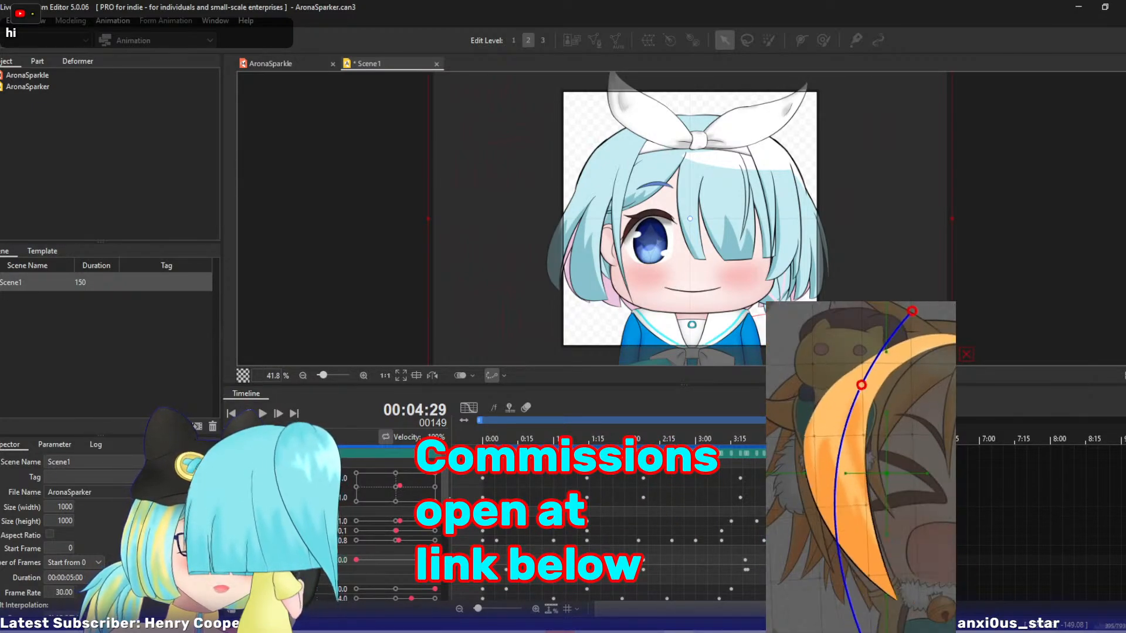
pyautogui.moveTo(835, 440)
pyautogui.mouseDown()
pyautogui.moveTo(669, 439)
pyautogui.moveTo(828, 439)
pyautogui.moveTo(773, 475)
pyautogui.moveTo(728, 466)
pyautogui.moveTo(809, 466)
pyautogui.moveTo(741, 466)
pyautogui.moveTo(771, 466)
pyautogui.moveTo(743, 469)
pyautogui.moveTo(745, 483)
pyautogui.mouseUp()
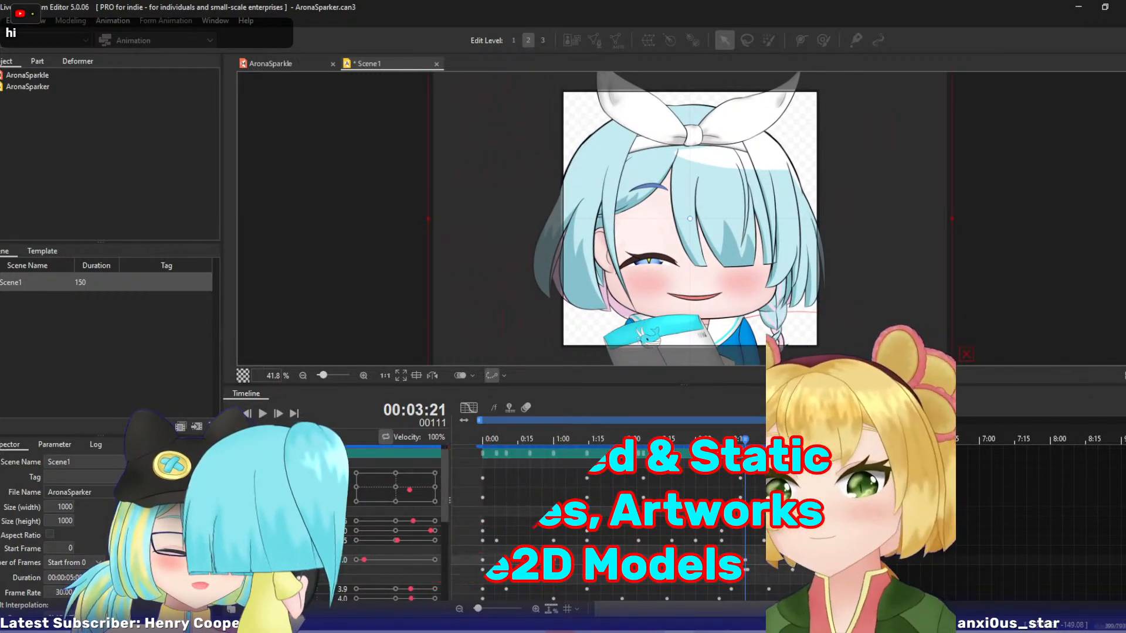
# Set the EyeOpen keyframe at 3:21 to -10 and show the EyeOpen curve.
pyautogui.click(292, 581)
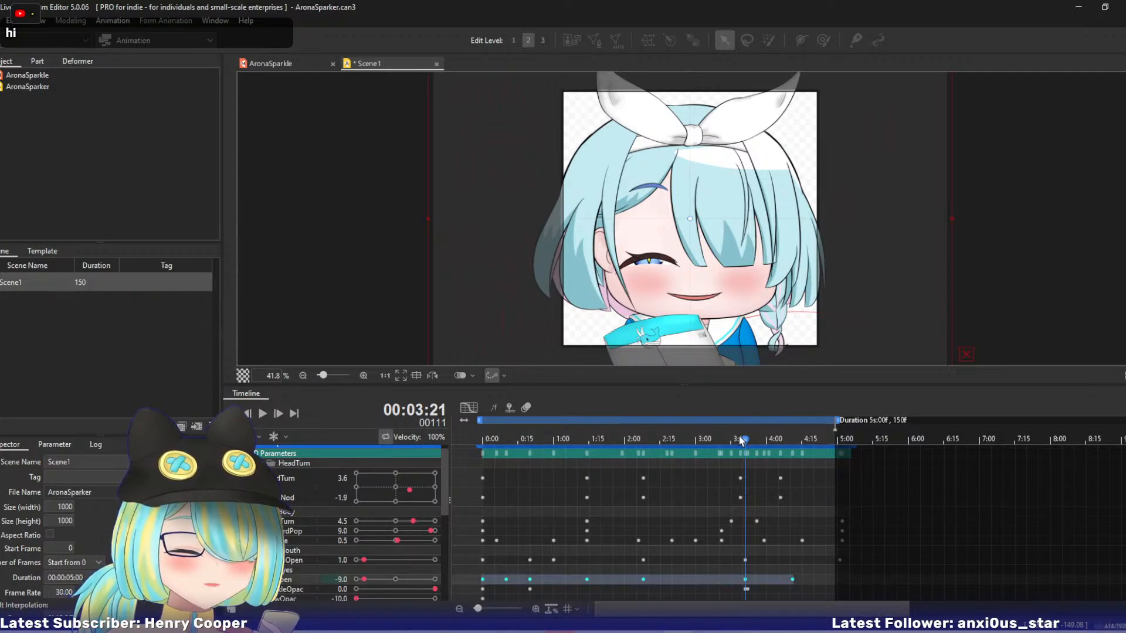
pyautogui.moveTo(744, 440); pyautogui.dragTo(745, 442)
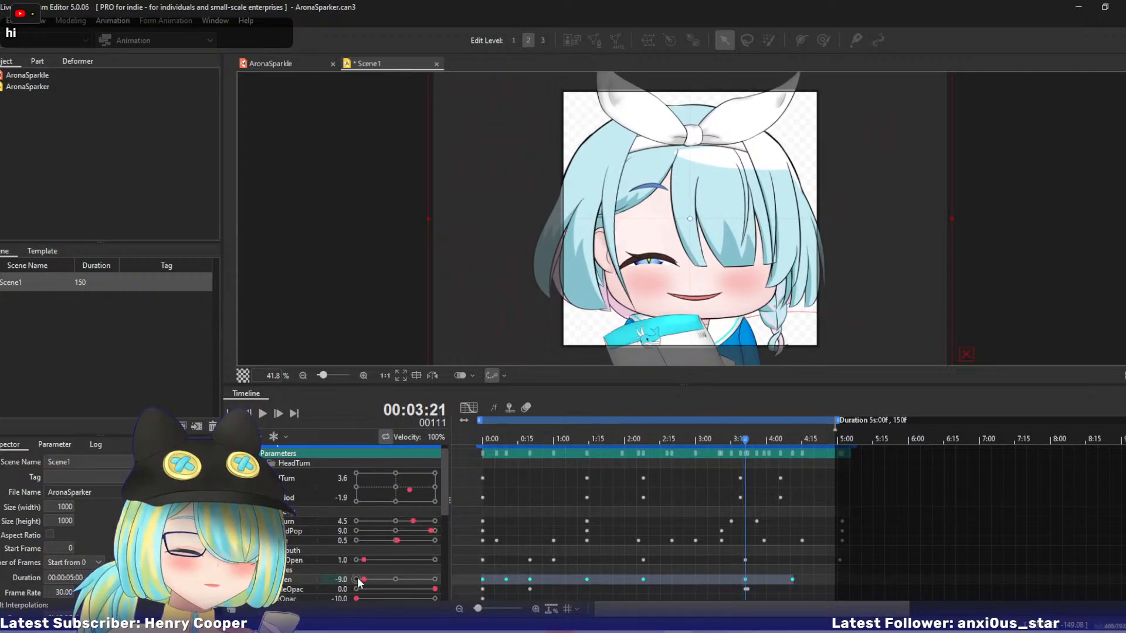
pyautogui.moveTo(745, 442); pyautogui.dragTo(784, 455)
pyautogui.click(471, 408)
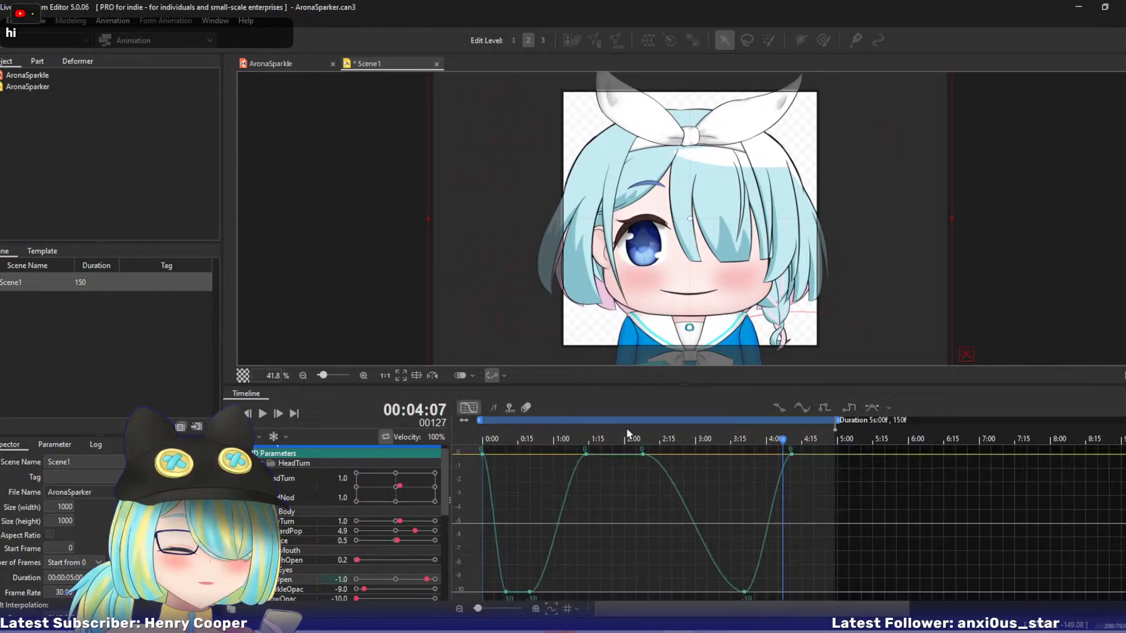
# Move the last EyeOpen keyframe to 4:08 with a value of 0, and add a keyframe of -0.8 at 4:21.
pyautogui.moveTo(792, 451); pyautogui.dragTo(816, 440)
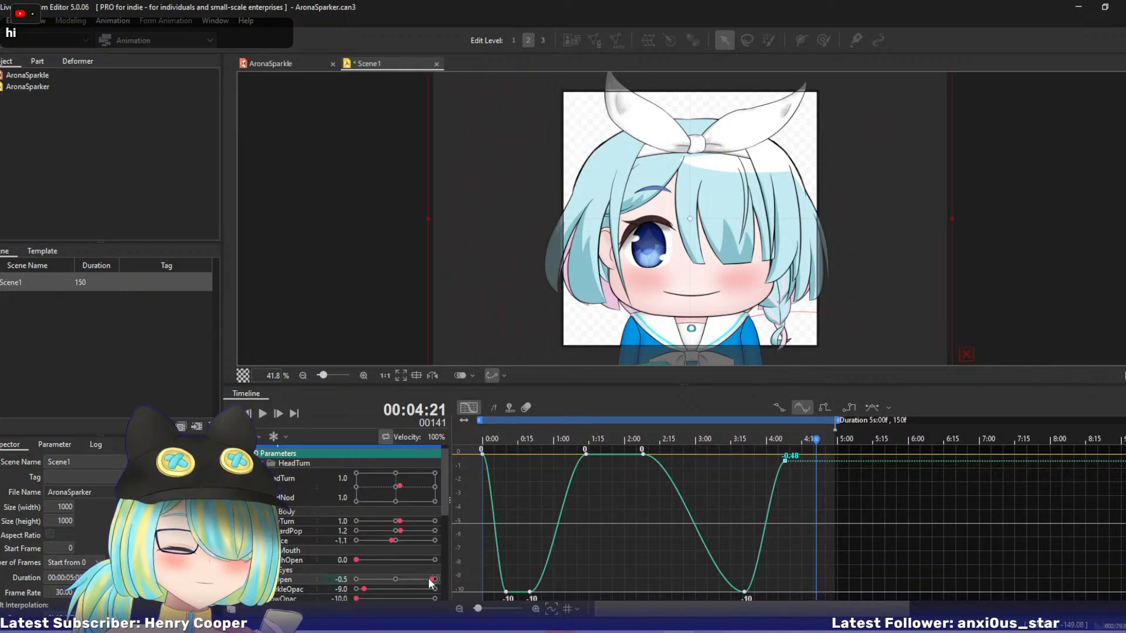
pyautogui.moveTo(431, 582); pyautogui.dragTo(430, 582)
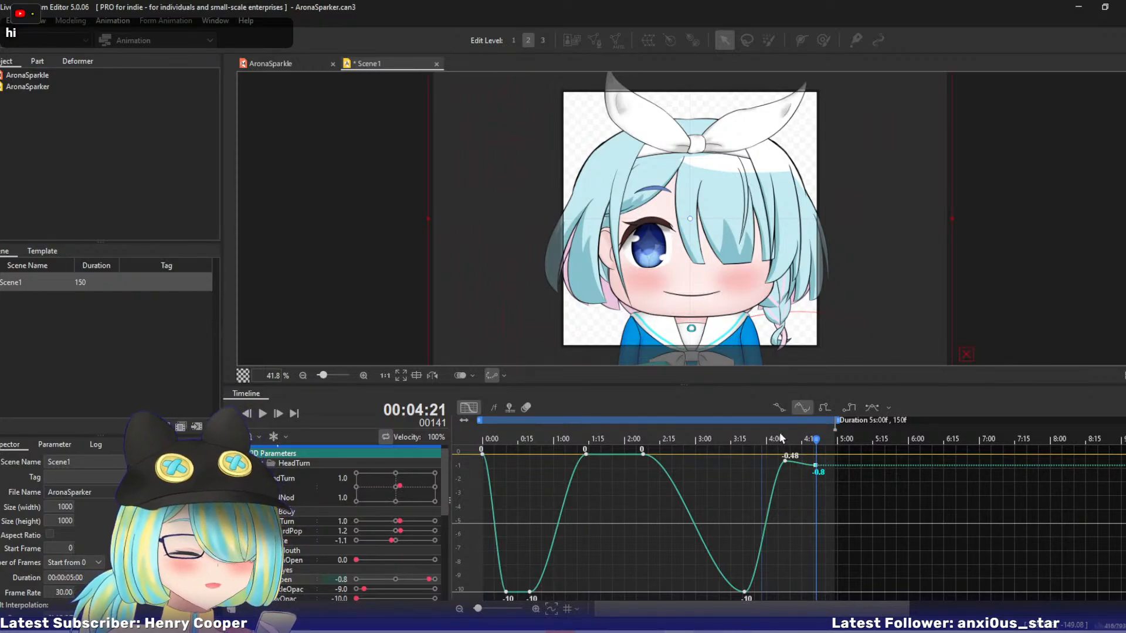
pyautogui.moveTo(780, 439); pyautogui.dragTo(785, 438)
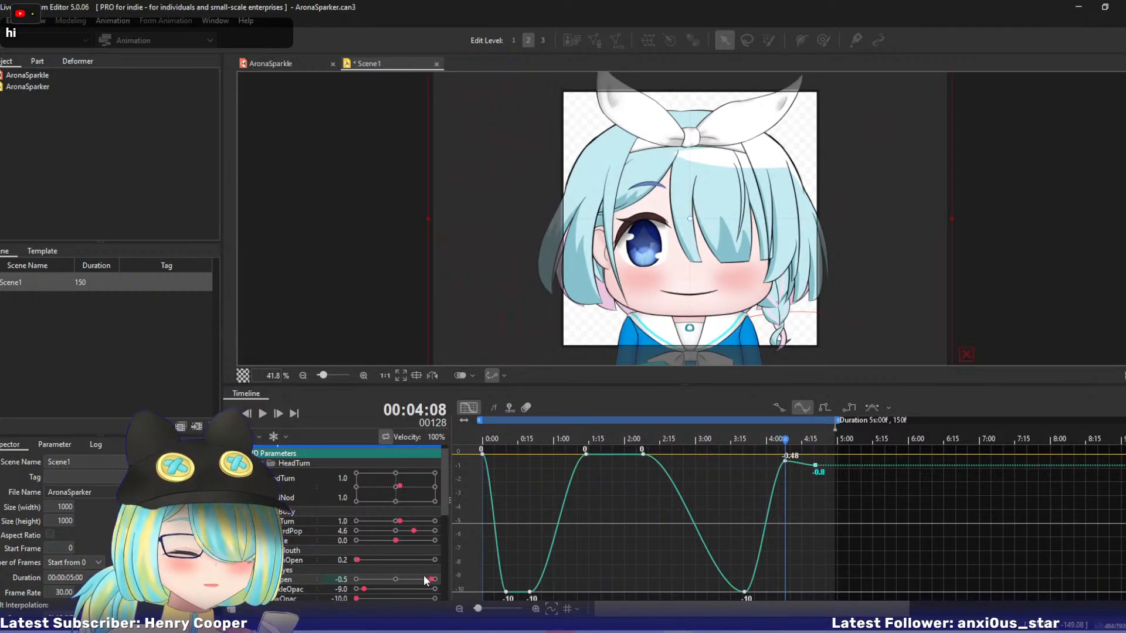
pyautogui.moveTo(437, 581); pyautogui.dragTo(441, 580)
# Add a closing EyeOpen keyframe with a value of 0 at the end of the five-second scene.
pyautogui.moveTo(784, 444); pyautogui.dragTo(870, 448)
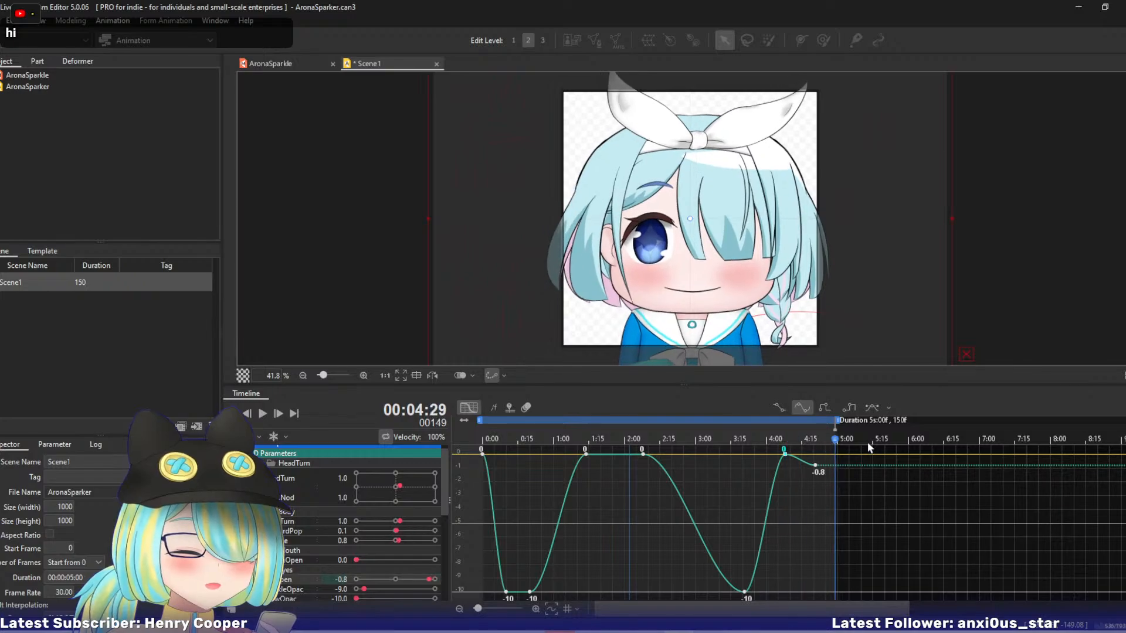
pyautogui.moveTo(430, 582); pyautogui.dragTo(434, 581)
pyautogui.moveTo(841, 456)
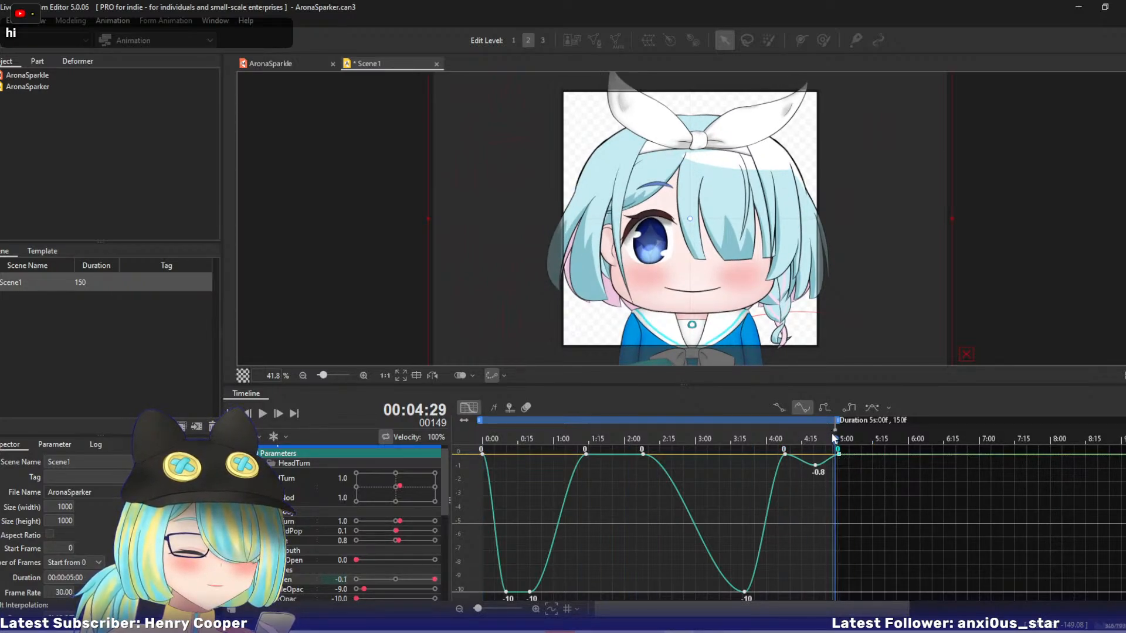
# Set the EyeOpen keyframes at 1:15 and 2:07 to -0.8 and bow the curve upward between them, checking by scrubbing.
pyautogui.moveTo(835, 442); pyautogui.dragTo(607, 449)
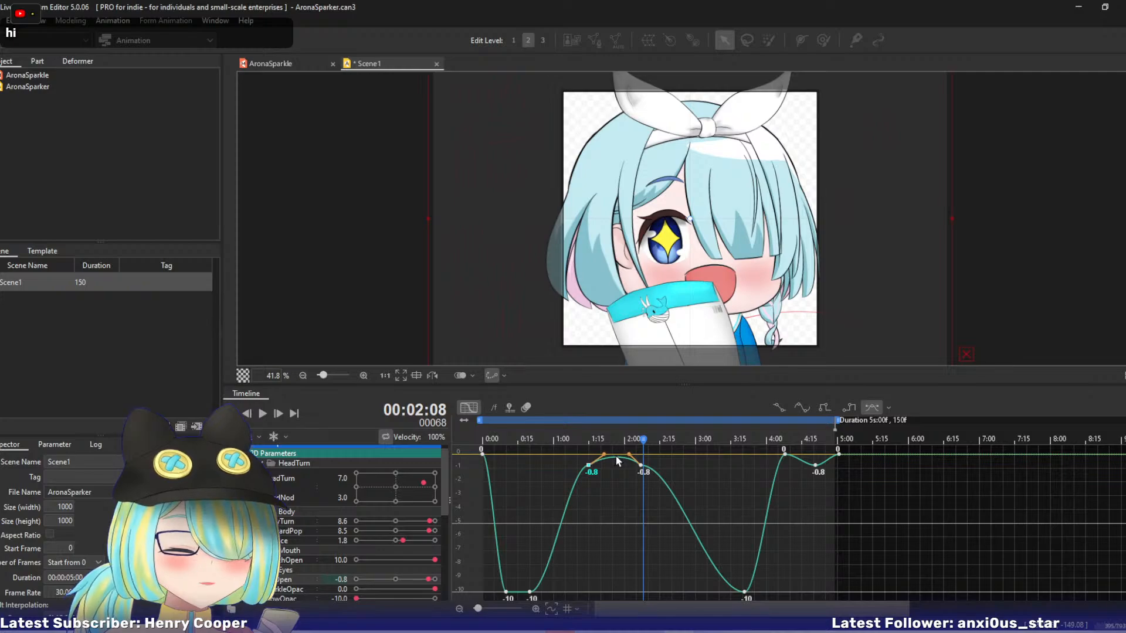
pyautogui.moveTo(572, 438); pyautogui.dragTo(672, 468)
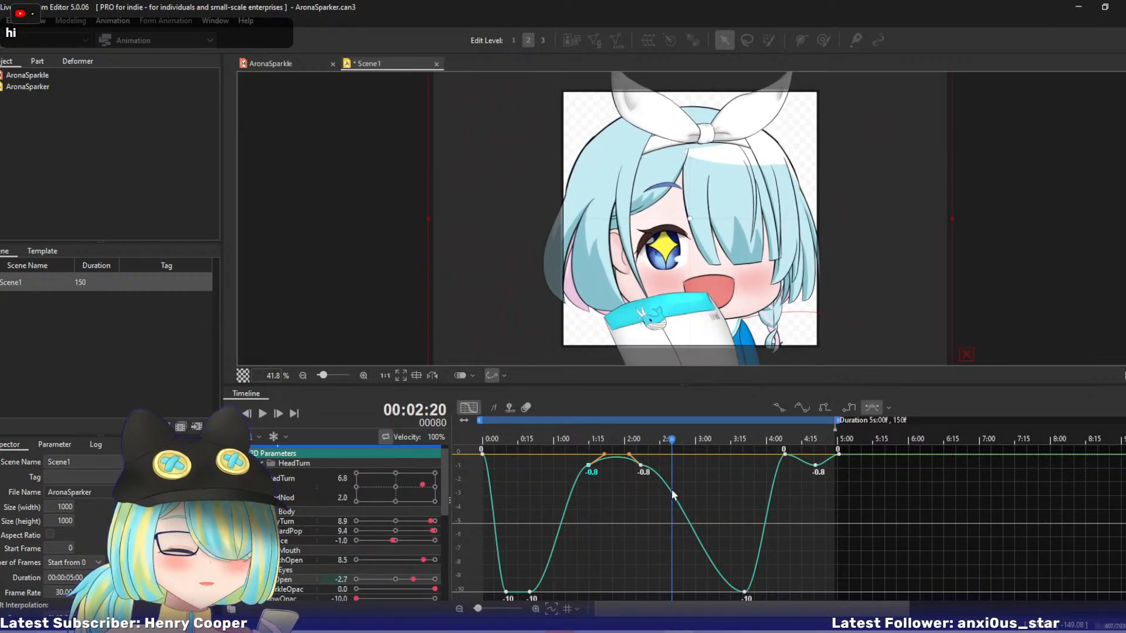
# Add an EyeOpen keyframe of -0.8 after 2:07, shift it to about 2:24, and bow the preceding curve segment upward.
pyautogui.click(669, 483)
pyautogui.hotkey('ctrl', 'z')
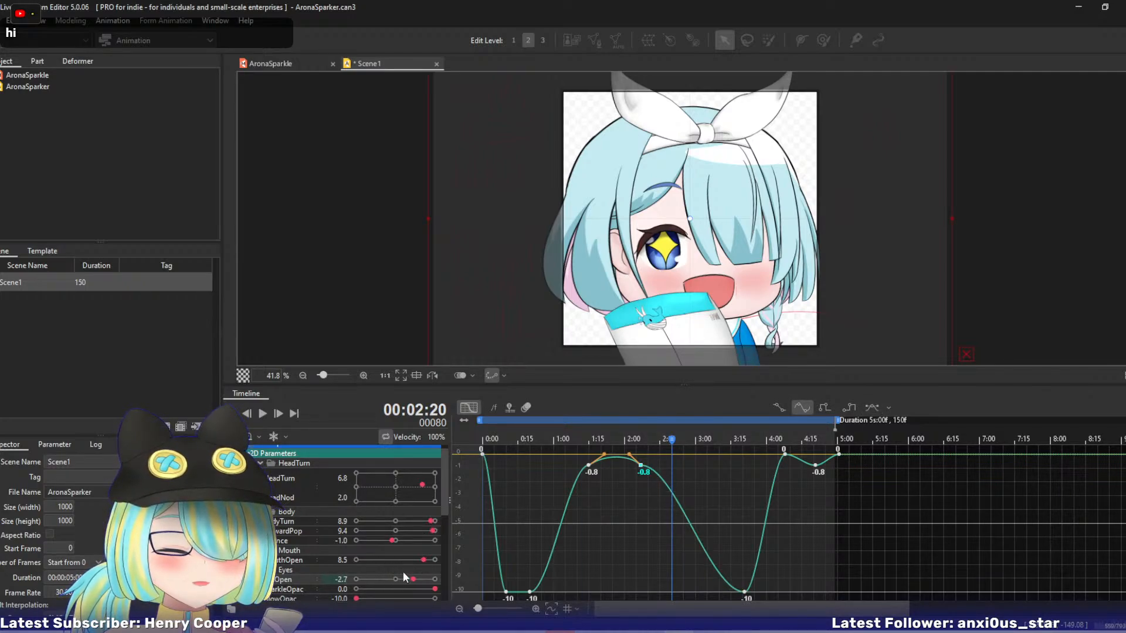
pyautogui.moveTo(416, 580); pyautogui.dragTo(430, 581)
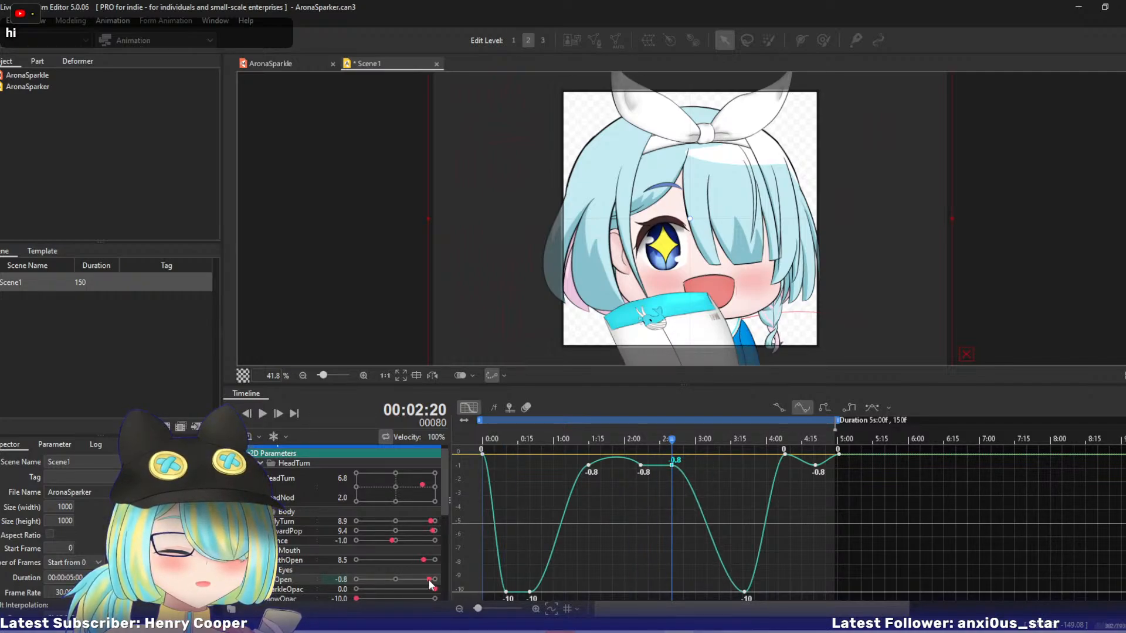
pyautogui.moveTo(656, 465); pyautogui.dragTo(682, 469)
# Add a GlowOpac keyframe with a value of -10 at 1:15.
pyautogui.moveTo(600, 440)
pyautogui.mouseDown()
pyautogui.moveTo(590, 436)
pyautogui.moveTo(794, 473)
pyautogui.moveTo(647, 447)
pyautogui.moveTo(498, 442)
pyautogui.moveTo(668, 444)
pyautogui.moveTo(587, 439)
pyautogui.mouseUp()
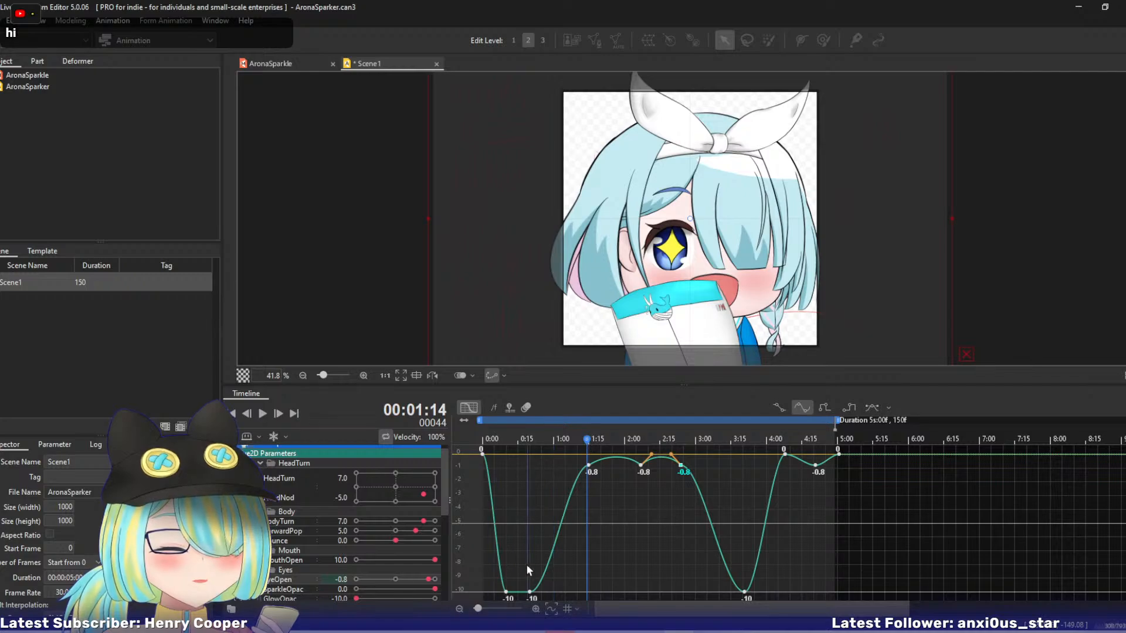
pyautogui.scroll(-2, 442, 491)
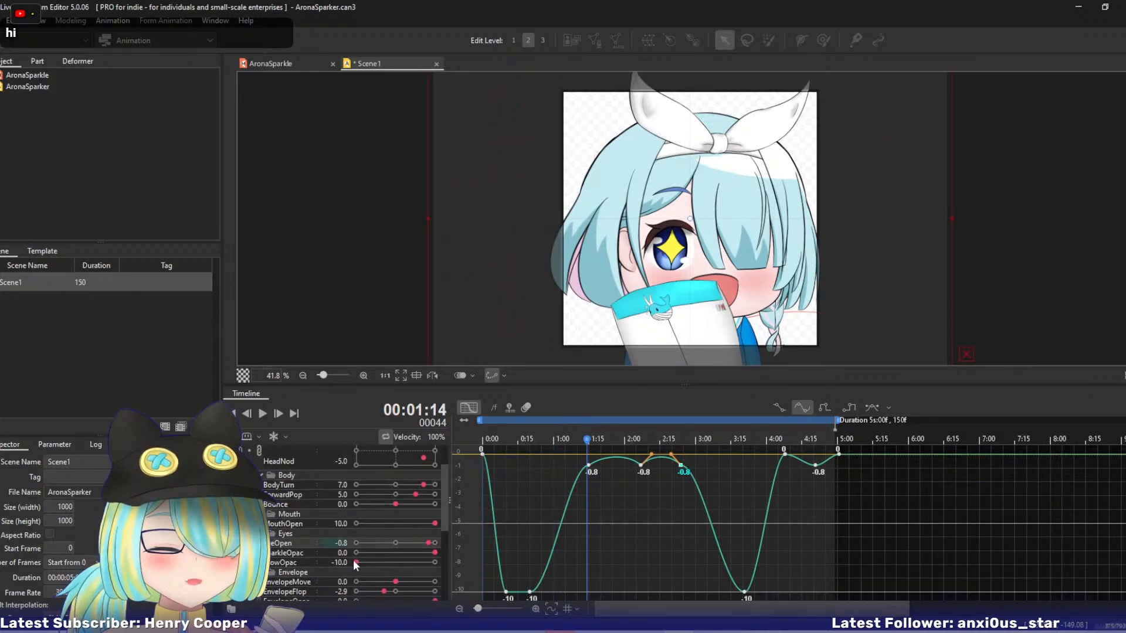
pyautogui.moveTo(588, 440); pyautogui.dragTo(588, 440)
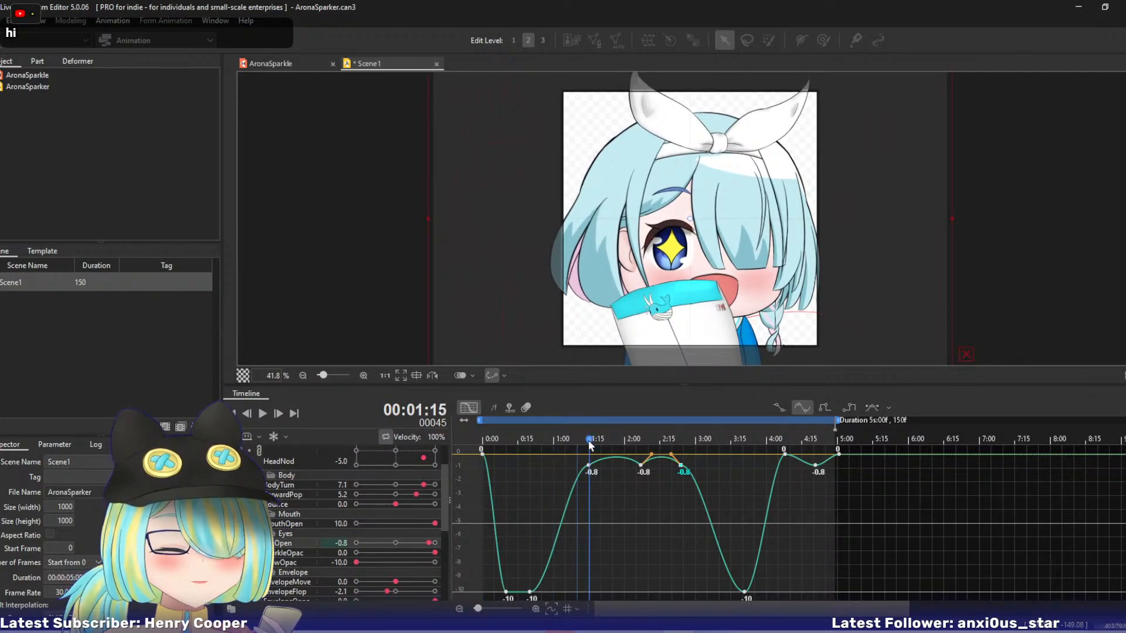
pyautogui.click(352, 562)
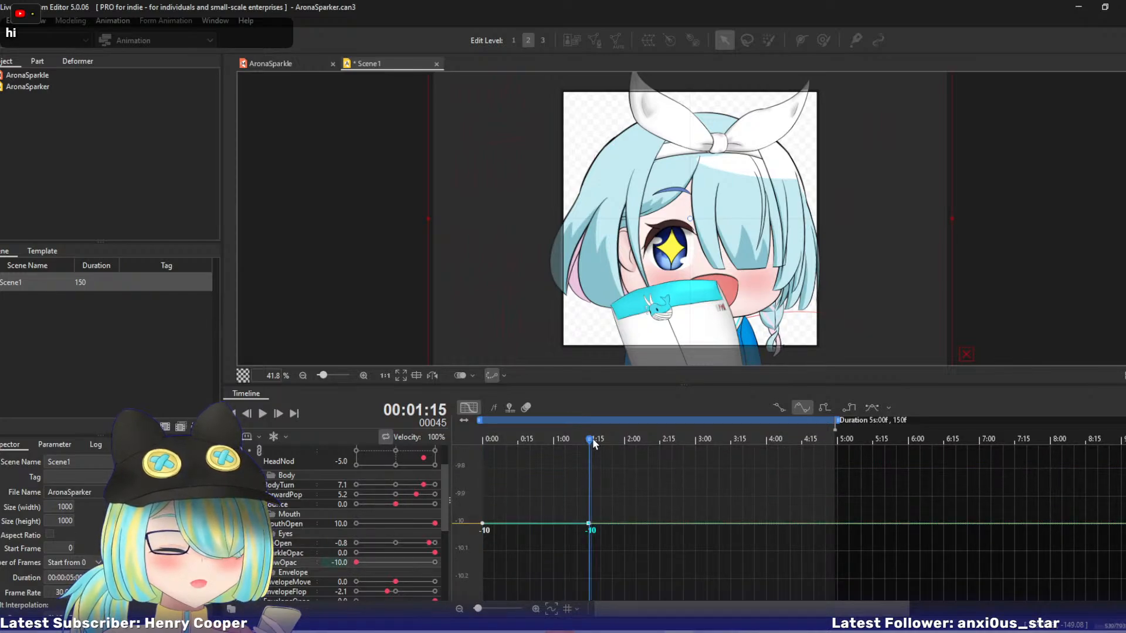
# Show the EyeOpen curve together with GlowOpac, and add a GlowOpac keyframe of 0 at 1:26.
pyautogui.moveTo(590, 439); pyautogui.dragTo(627, 441)
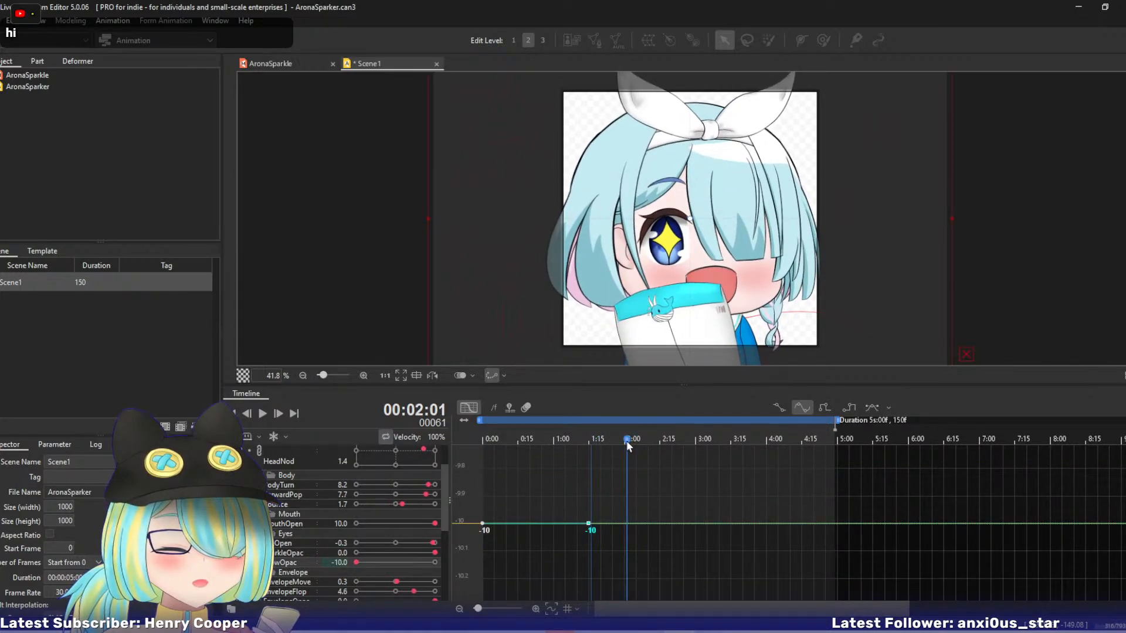
pyautogui.click(290, 546)
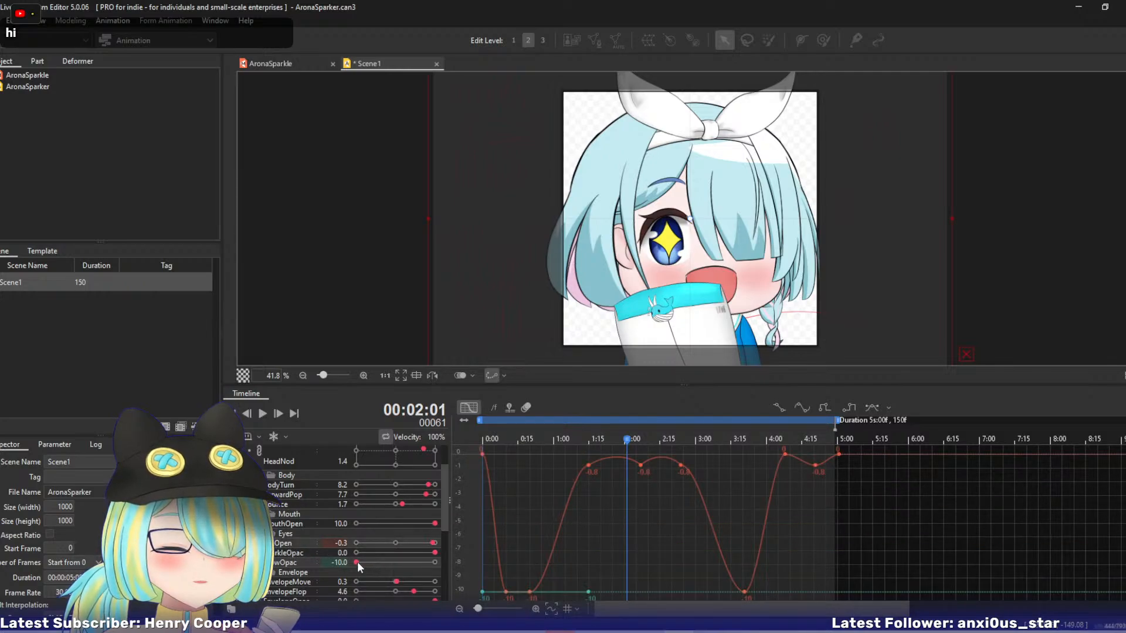
pyautogui.click(616, 439)
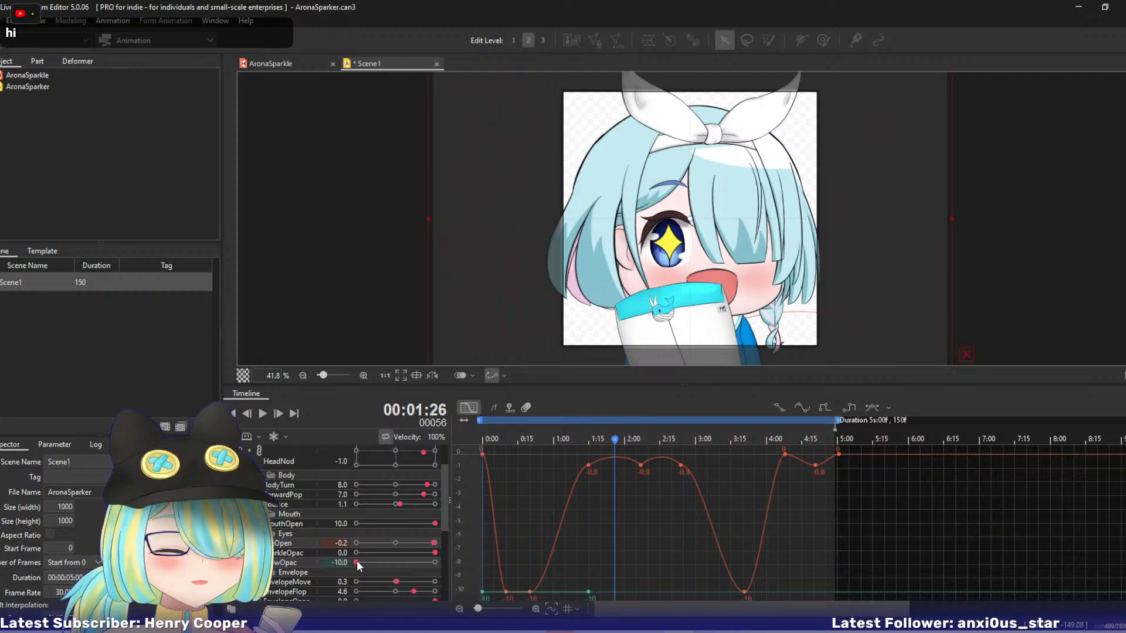
pyautogui.moveTo(357, 562); pyautogui.dragTo(491, 563)
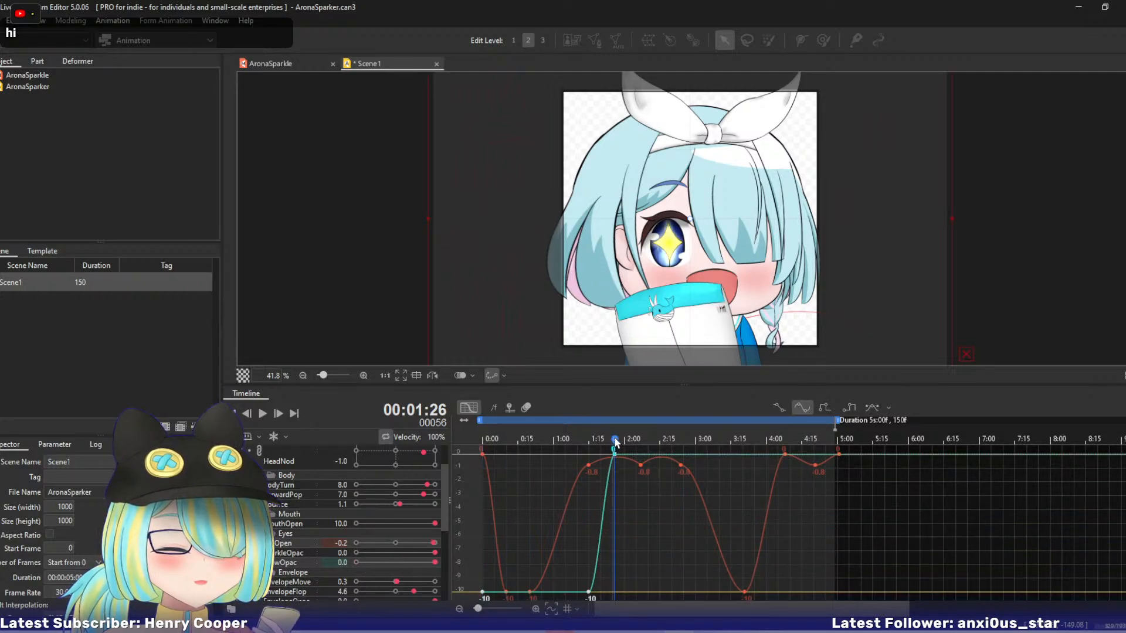
# Add GlowOpac keyframes of 0 at 2:16 and -4.8 at 2:07 to make the eye glow pulse.
pyautogui.moveTo(615, 438); pyautogui.dragTo(662, 446)
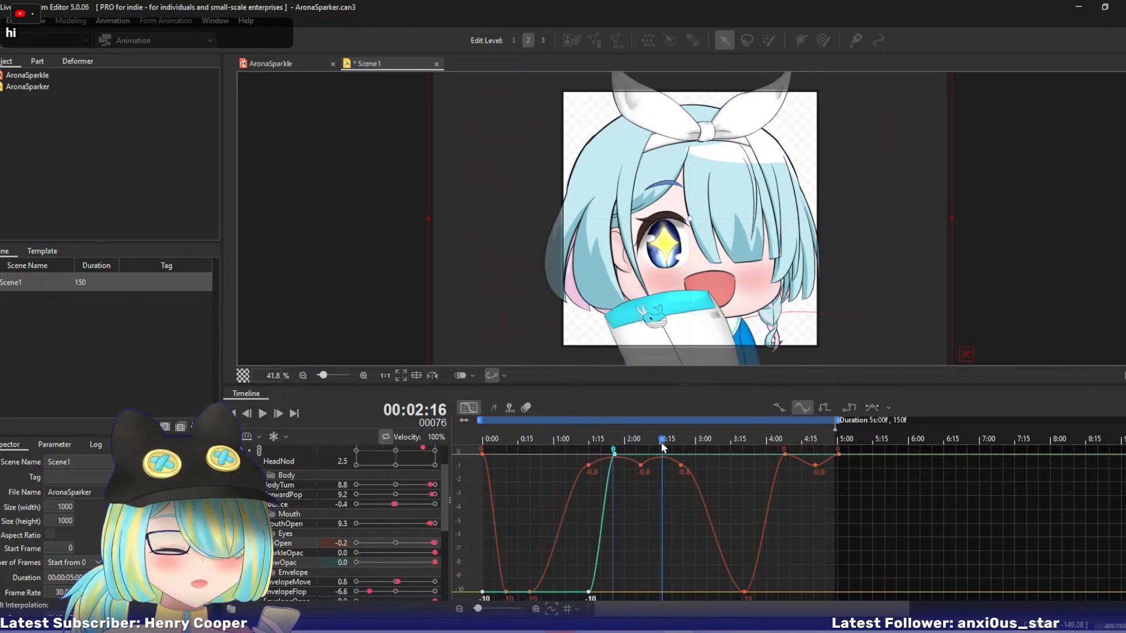
pyautogui.click(435, 561)
pyautogui.moveTo(663, 440); pyautogui.dragTo(643, 444)
pyautogui.moveTo(427, 563); pyautogui.dragTo(420, 563)
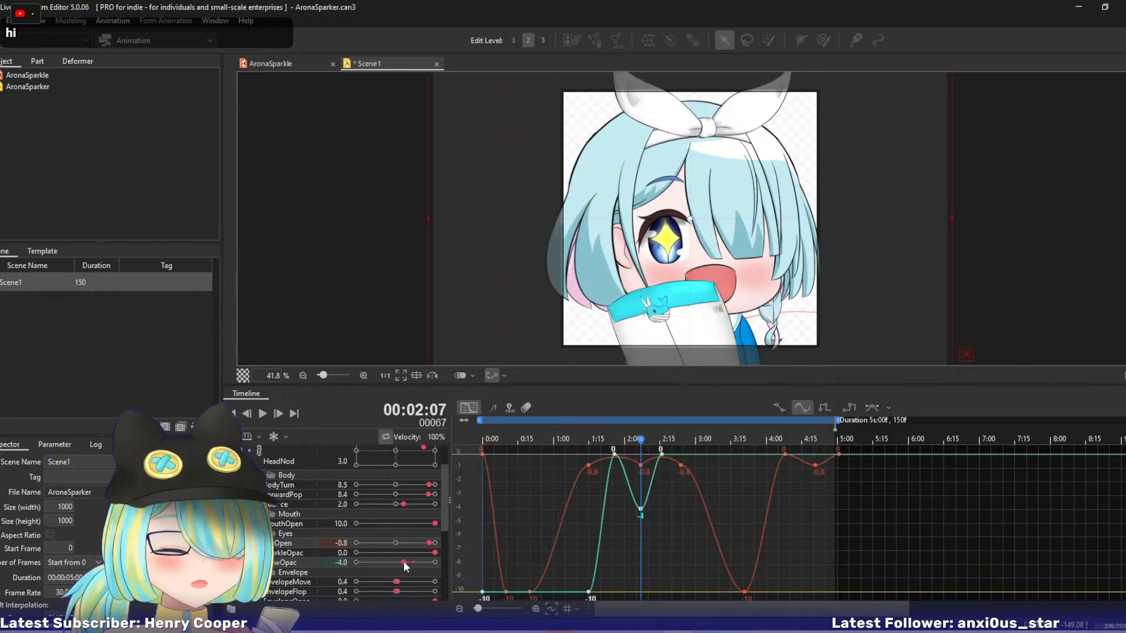
pyautogui.moveTo(639, 447); pyautogui.dragTo(681, 443)
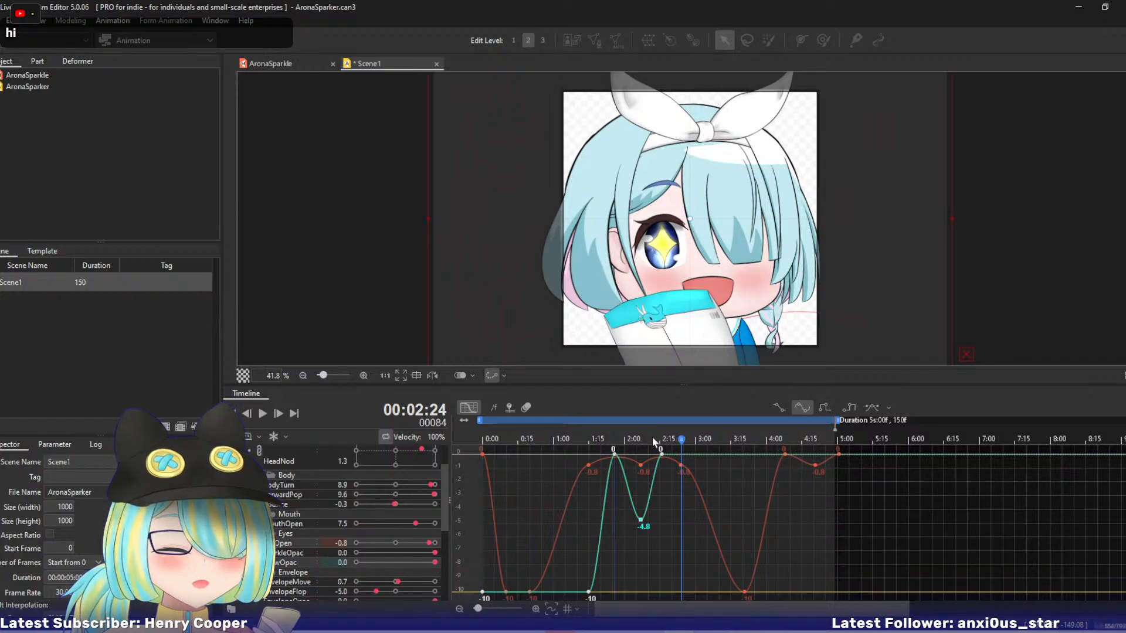
# Add a GlowOpac keyframe of -10 at 3:21 and scrub back to check the glow fading out.
pyautogui.moveTo(654, 441); pyautogui.dragTo(744, 447)
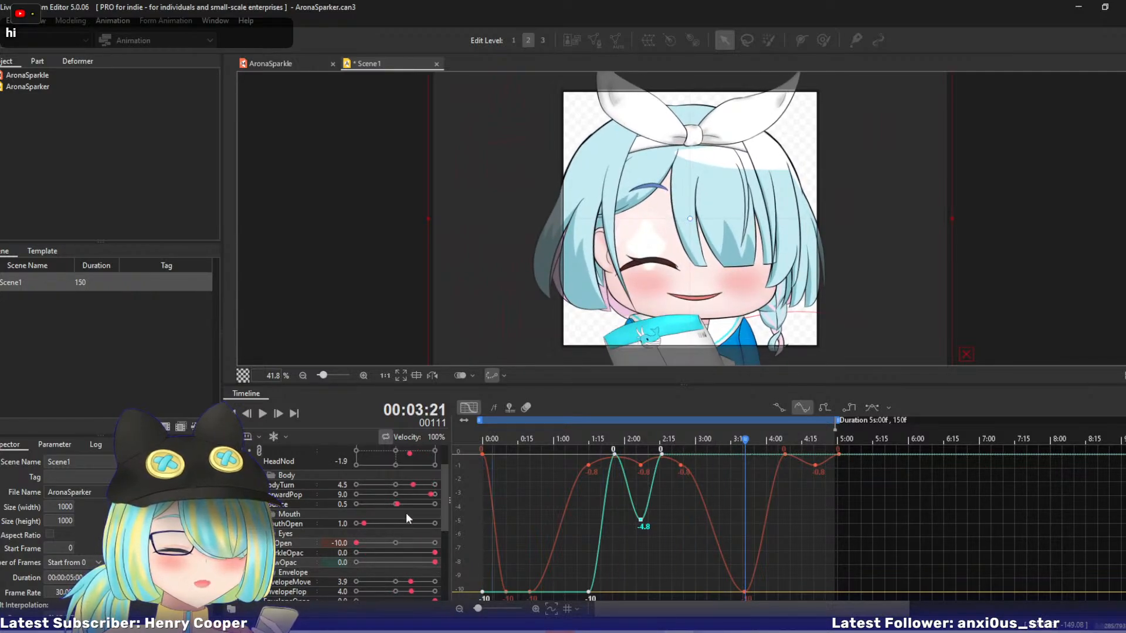
pyautogui.moveTo(433, 565); pyautogui.dragTo(297, 564)
pyautogui.moveTo(740, 450); pyautogui.dragTo(680, 451)
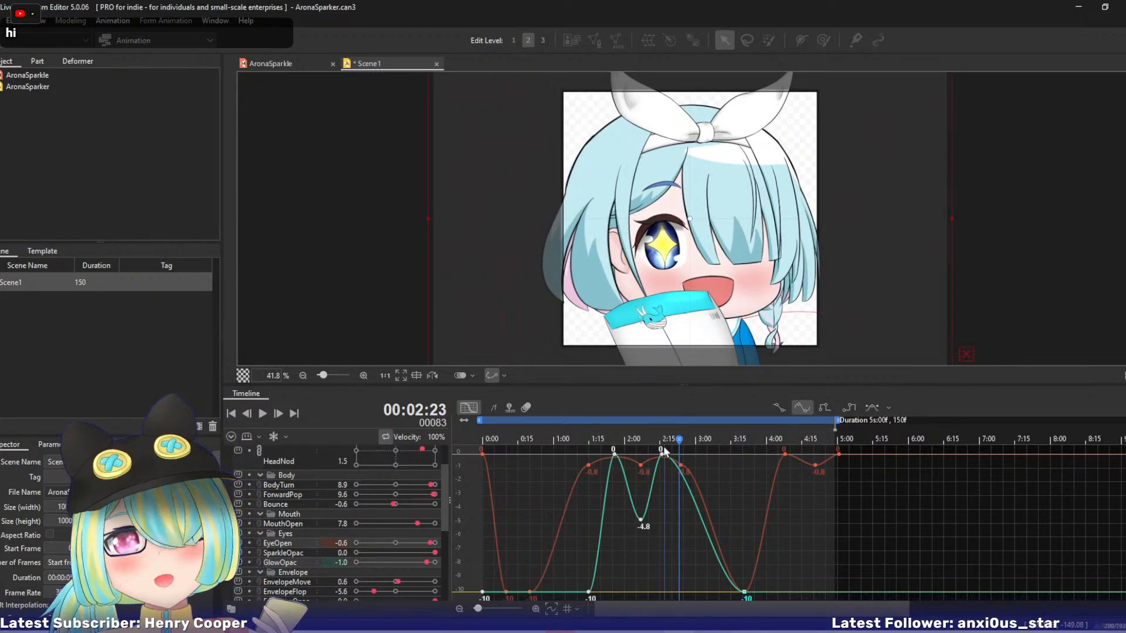
# Save the animation file and switch to the AronaSparkle model document.
pyautogui.hotkey('ctrl', 's')
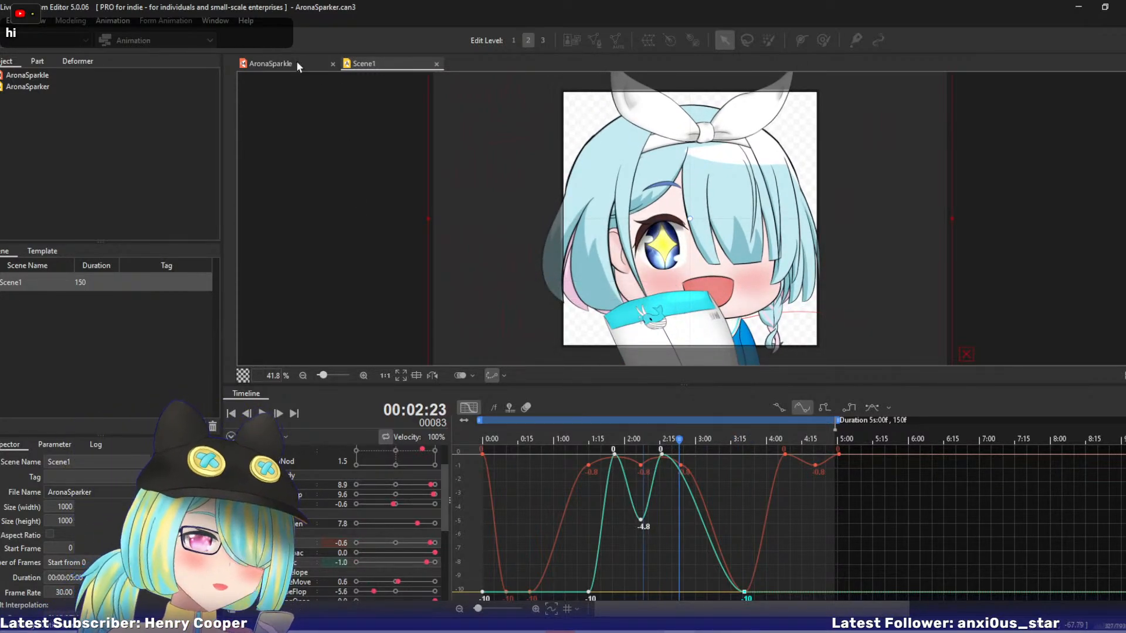
pyautogui.click(288, 61)
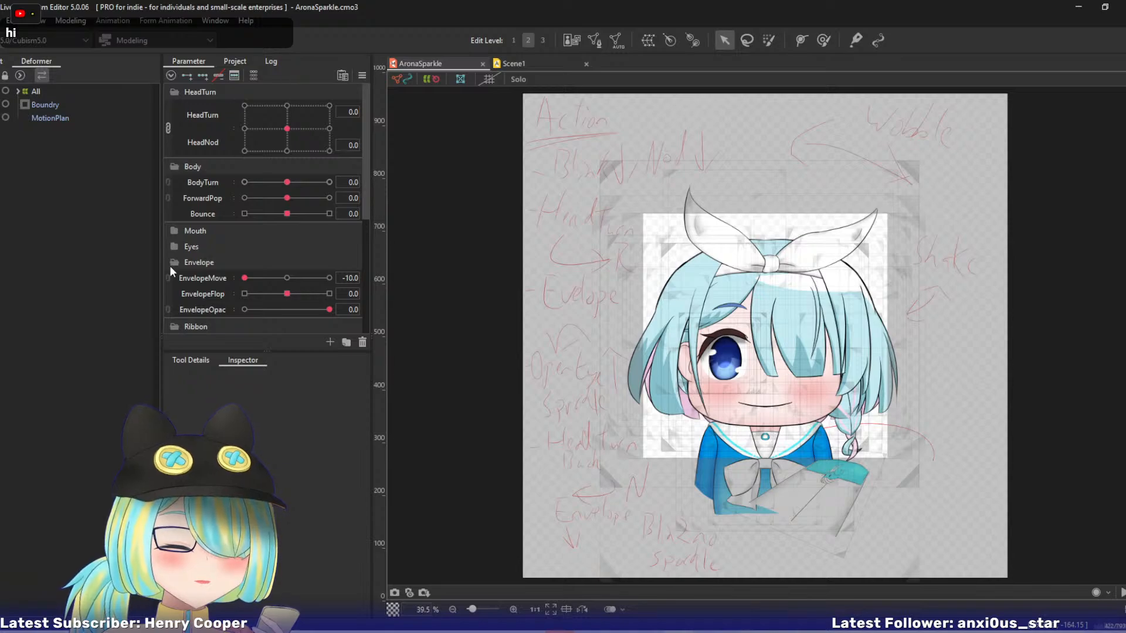
# Select the eye's Glow art mesh and set its clipping to the White mesh of the eyeball.
pyautogui.click(3, 65)
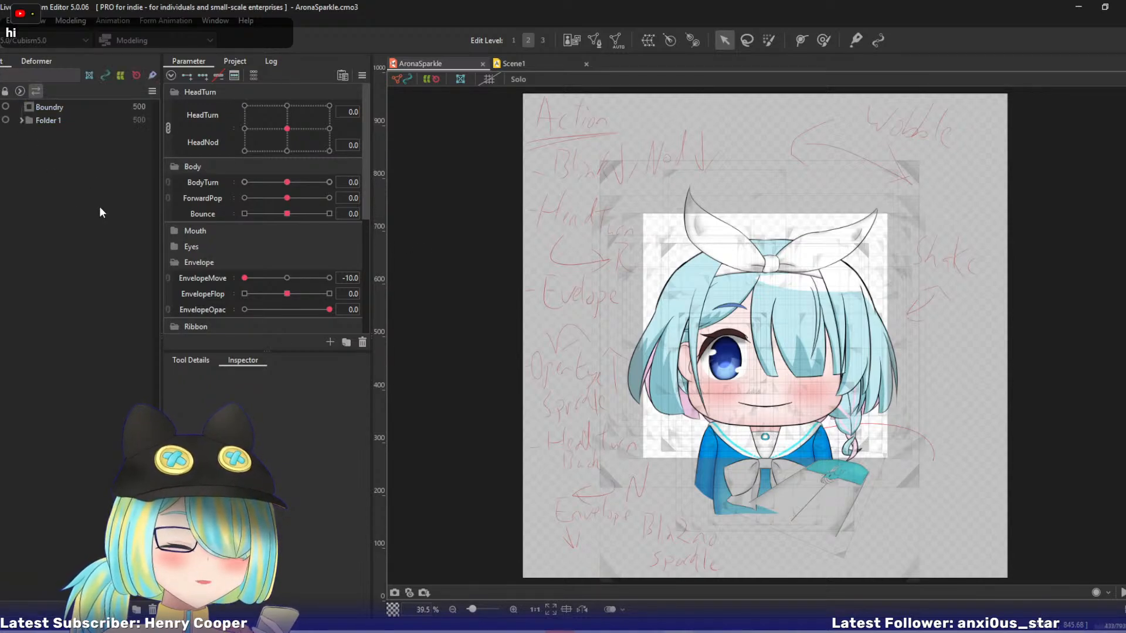
pyautogui.rightClick(727, 359)
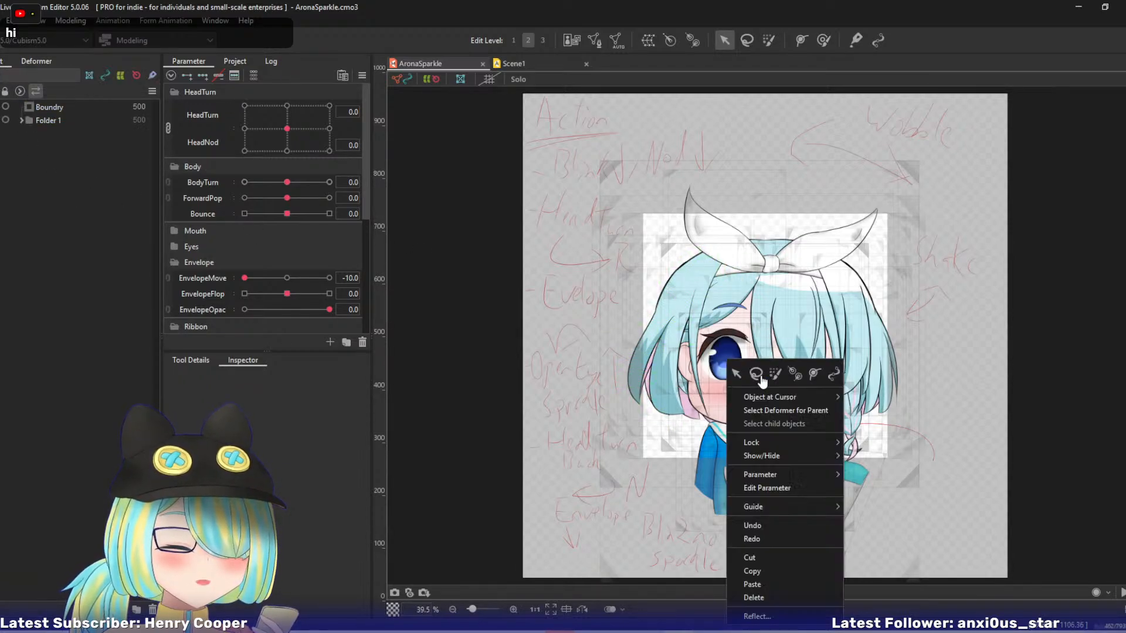
pyautogui.moveTo(774, 398)
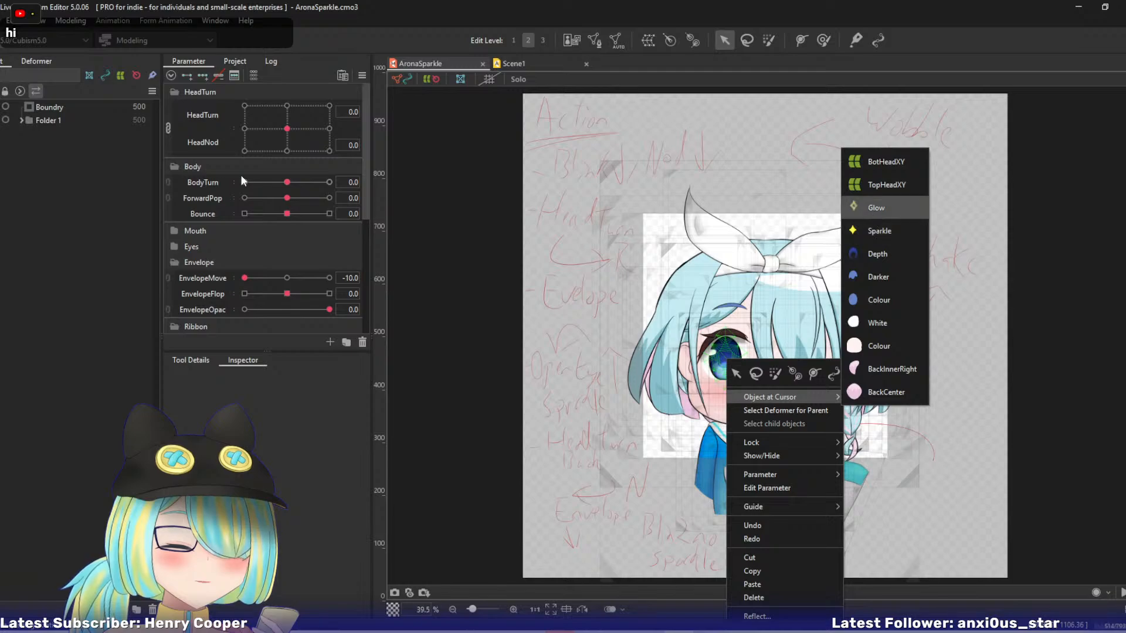
pyautogui.click(915, 207)
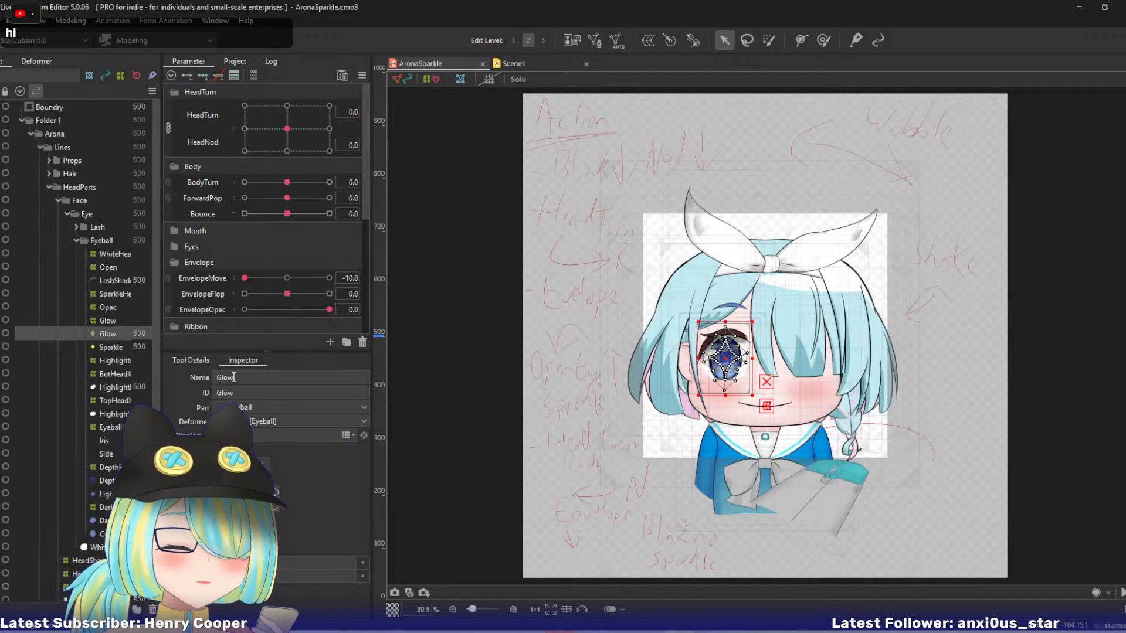
pyautogui.click(346, 435)
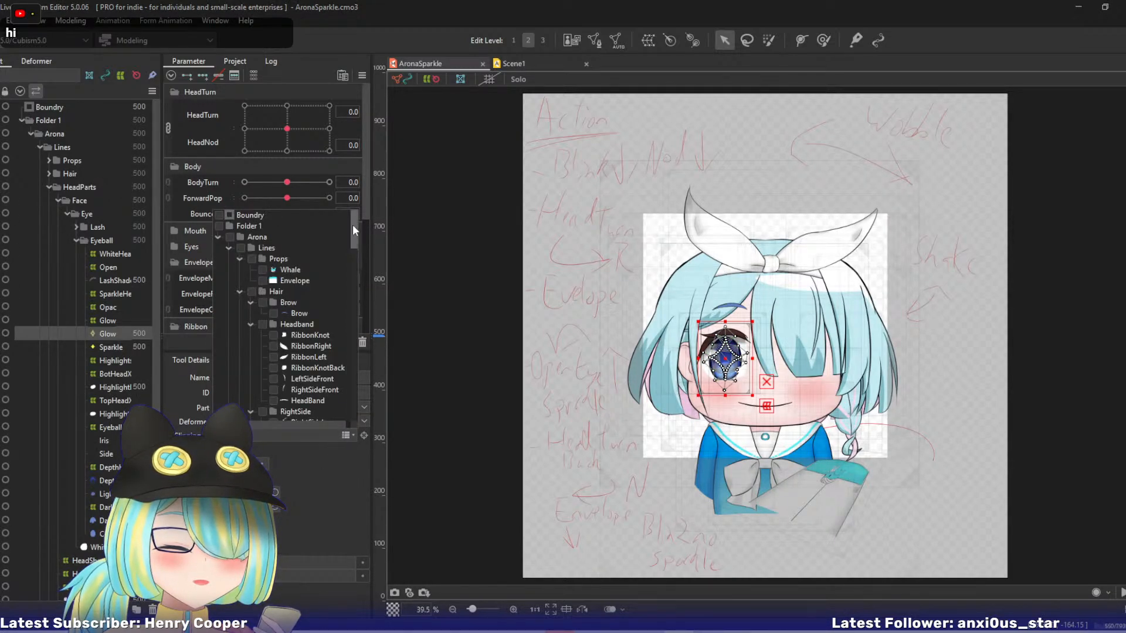
pyautogui.moveTo(353, 224); pyautogui.dragTo(361, 304)
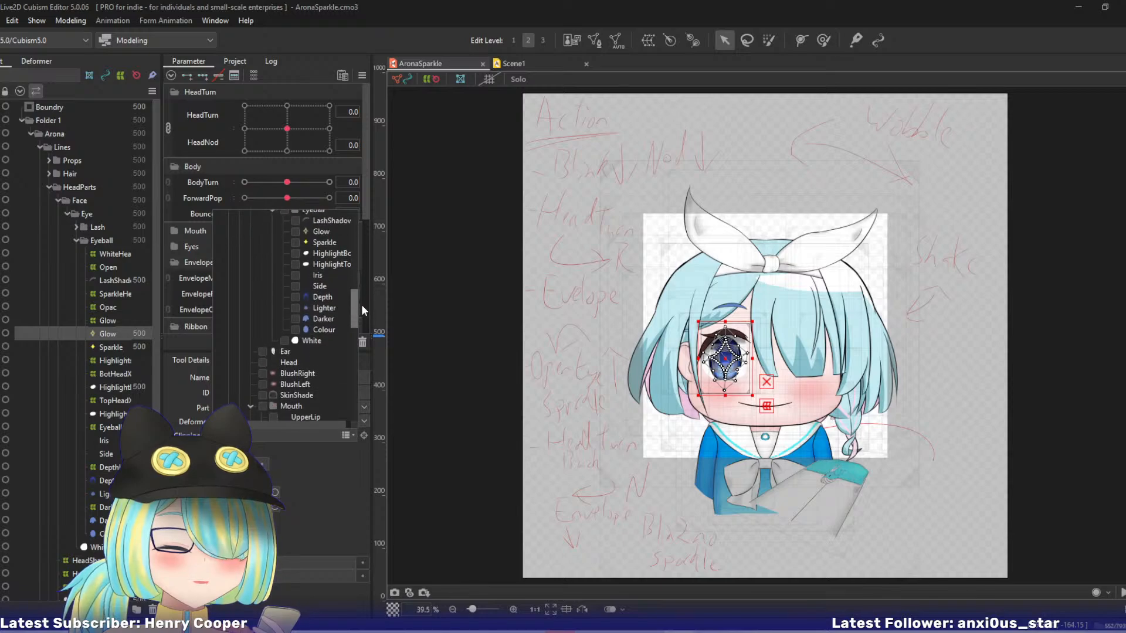
# Check the clipped glow in Scene1, save the AronaSparkle model and return to Scene1.
pyautogui.click(534, 61)
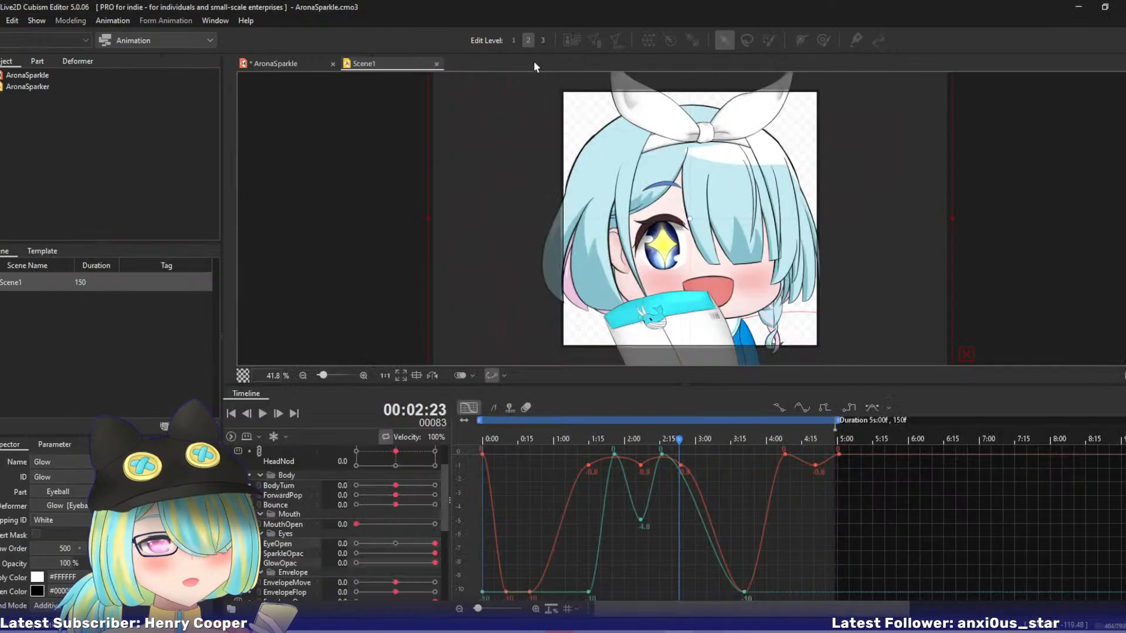
pyautogui.click(304, 57)
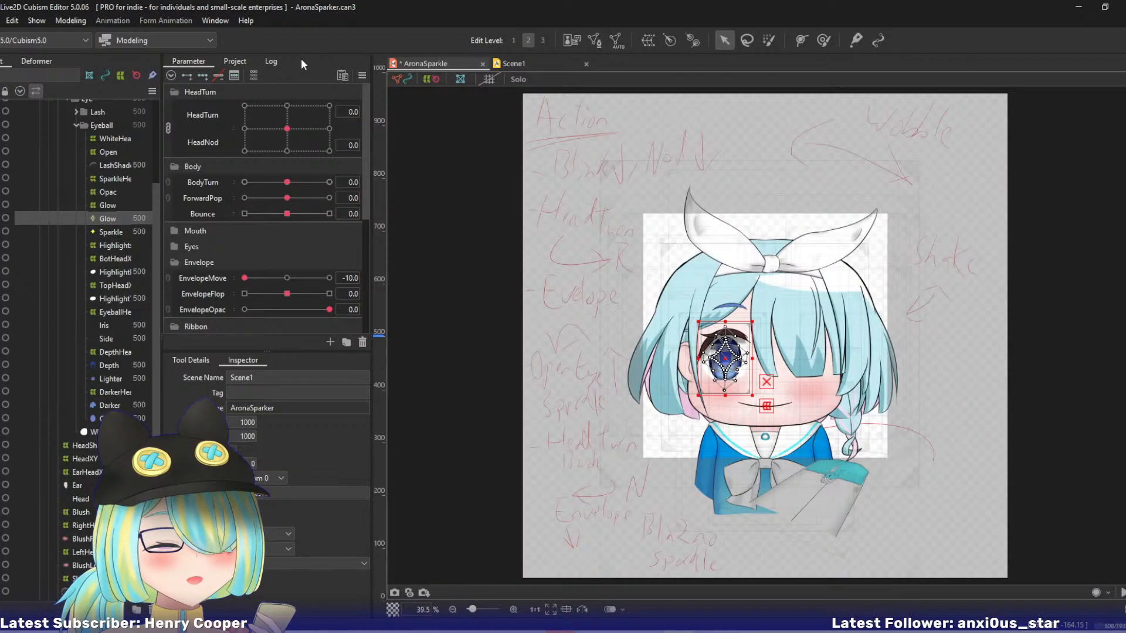
pyautogui.click(536, 59)
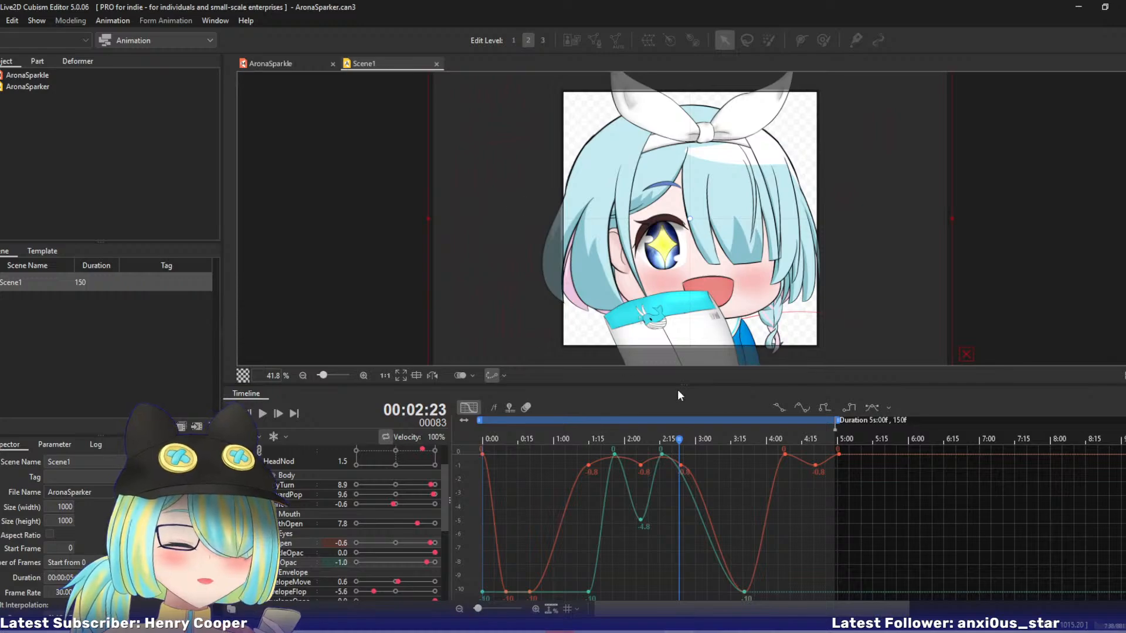
# Set the SparkleOpac drop-off keyframe to -10 at 3:23 and play the scene to check it.
pyautogui.moveTo(679, 439); pyautogui.dragTo(745, 438)
pyautogui.click(287, 553)
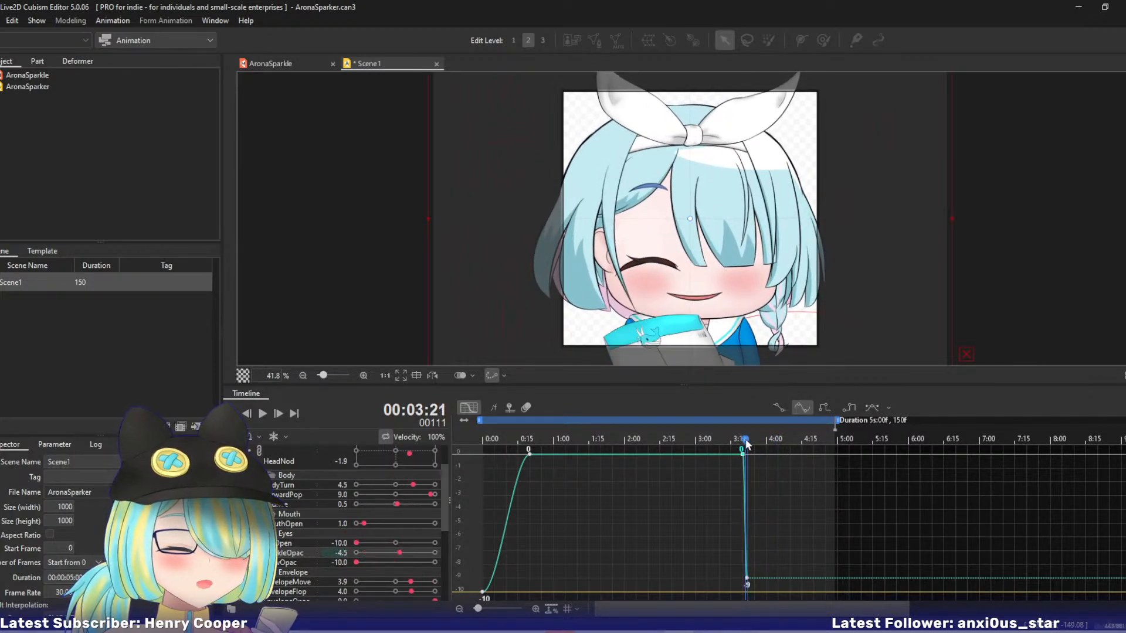
pyautogui.moveTo(747, 579); pyautogui.dragTo(752, 594)
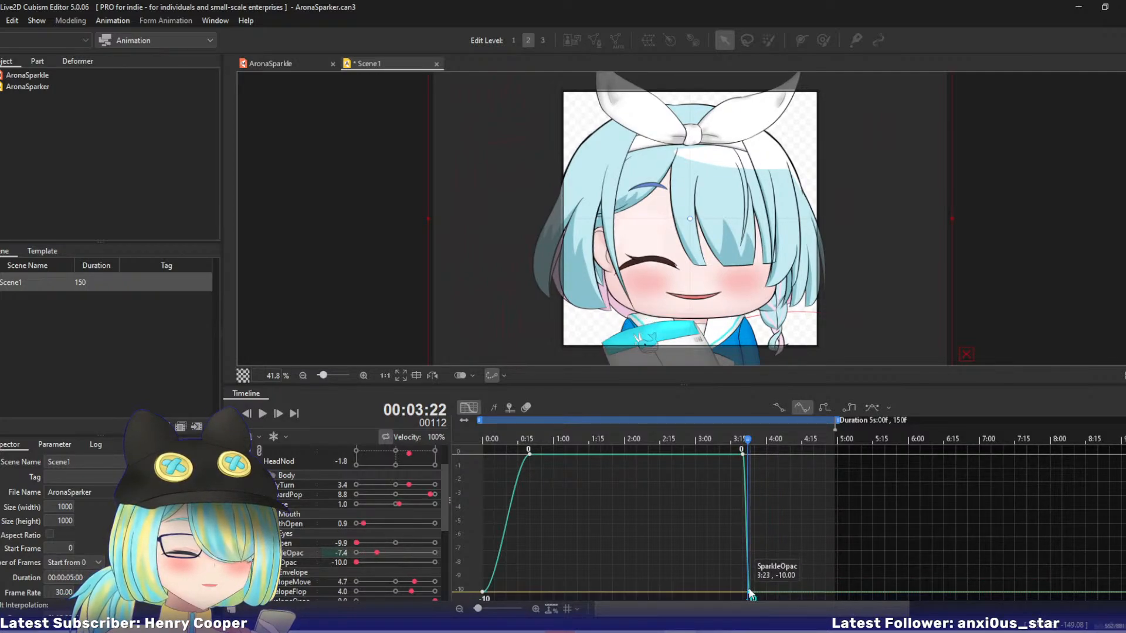
pyautogui.moveTo(743, 448); pyautogui.dragTo(548, 455)
pyautogui.press('space')
# Add a HeadTurn and HeadNod keyframe at 0:12 that adjusts the head angle during the opening blink.
pyautogui.click(469, 407)
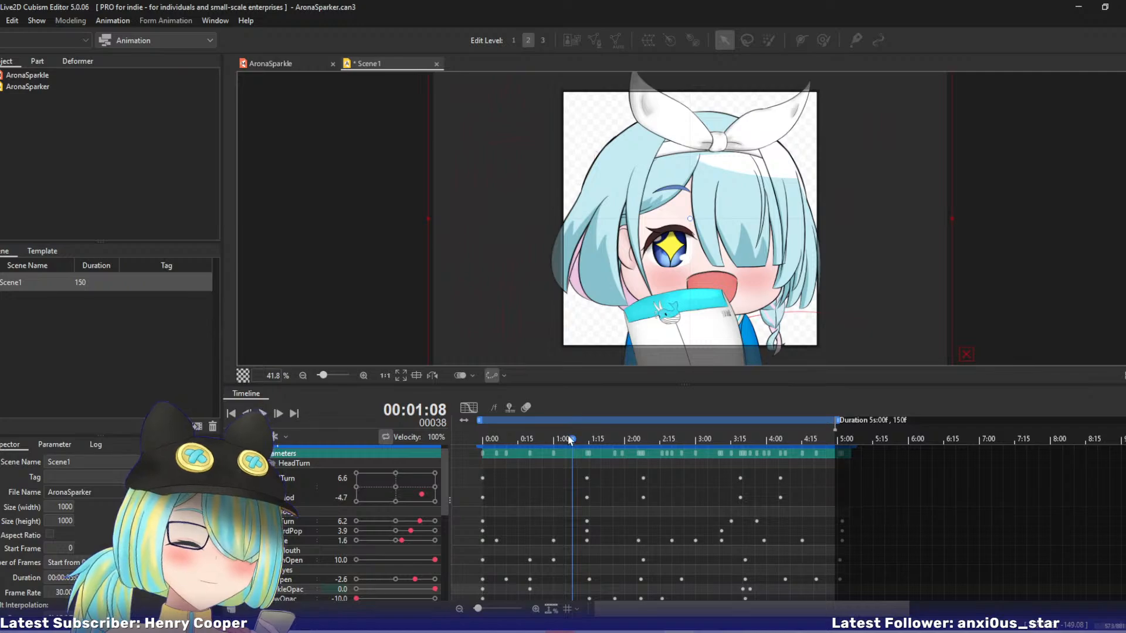
pyautogui.moveTo(572, 441); pyautogui.dragTo(512, 451)
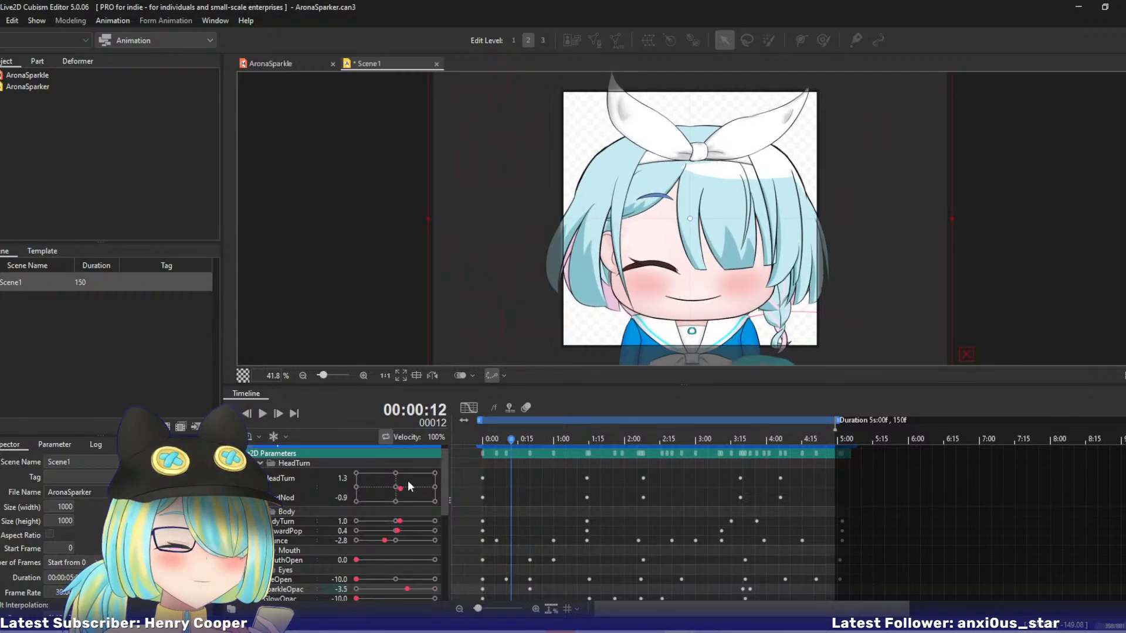
pyautogui.moveTo(402, 494); pyautogui.dragTo(404, 499)
# Add a HeadTurn and HeadNod keyframe of 0 at the scene's end and check the head motion and curves.
pyautogui.moveTo(514, 439); pyautogui.dragTo(835, 500)
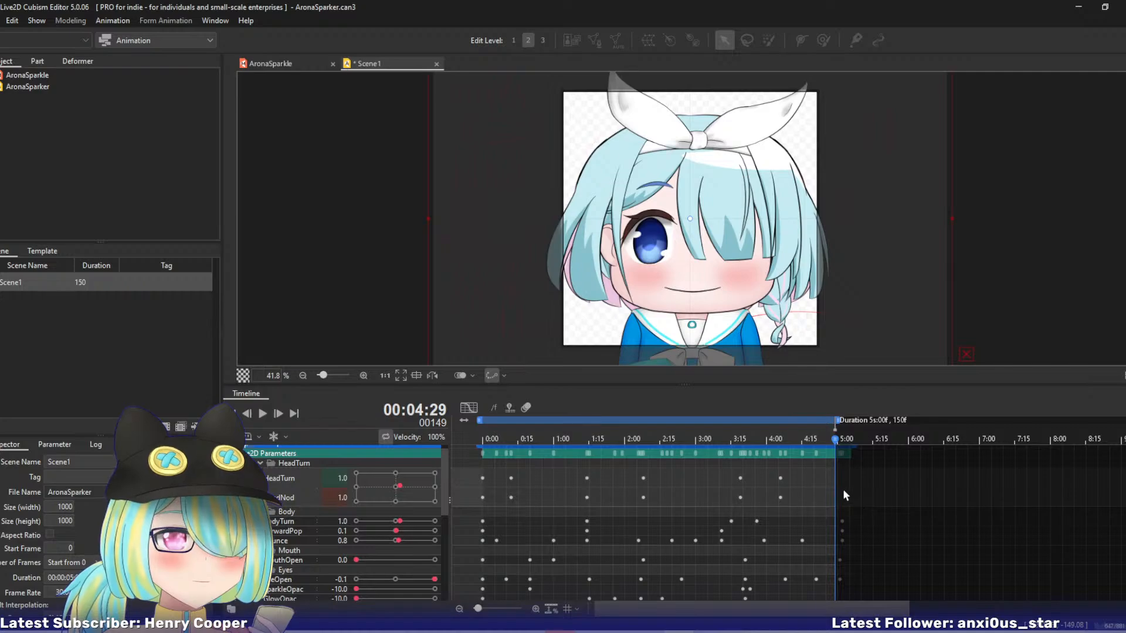
pyautogui.moveTo(398, 492); pyautogui.dragTo(396, 490)
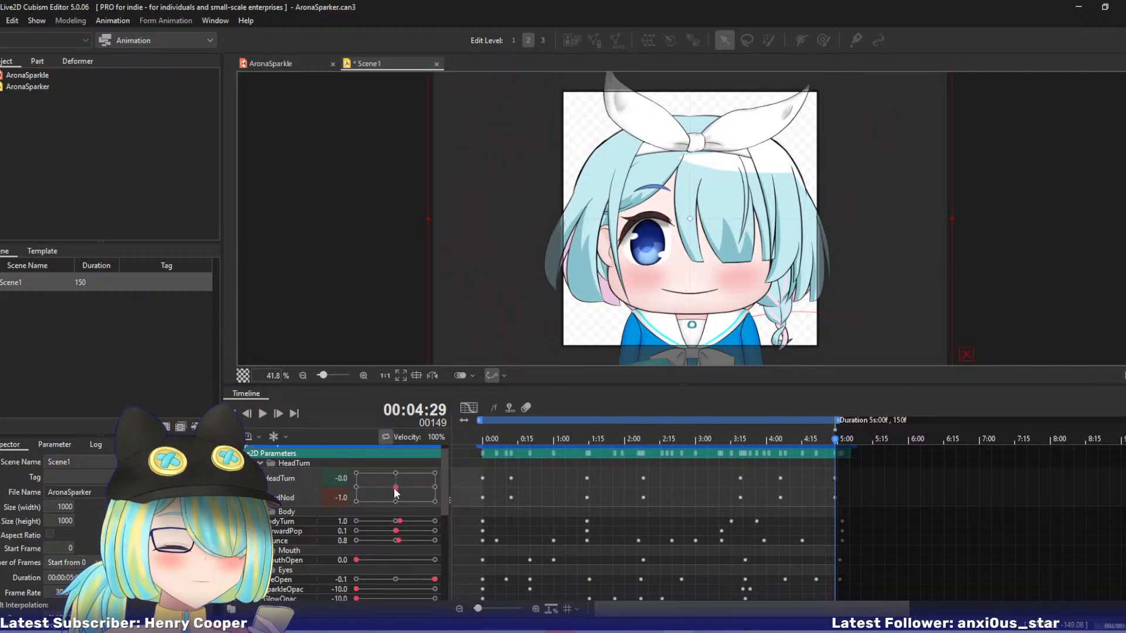
pyautogui.click(396, 488)
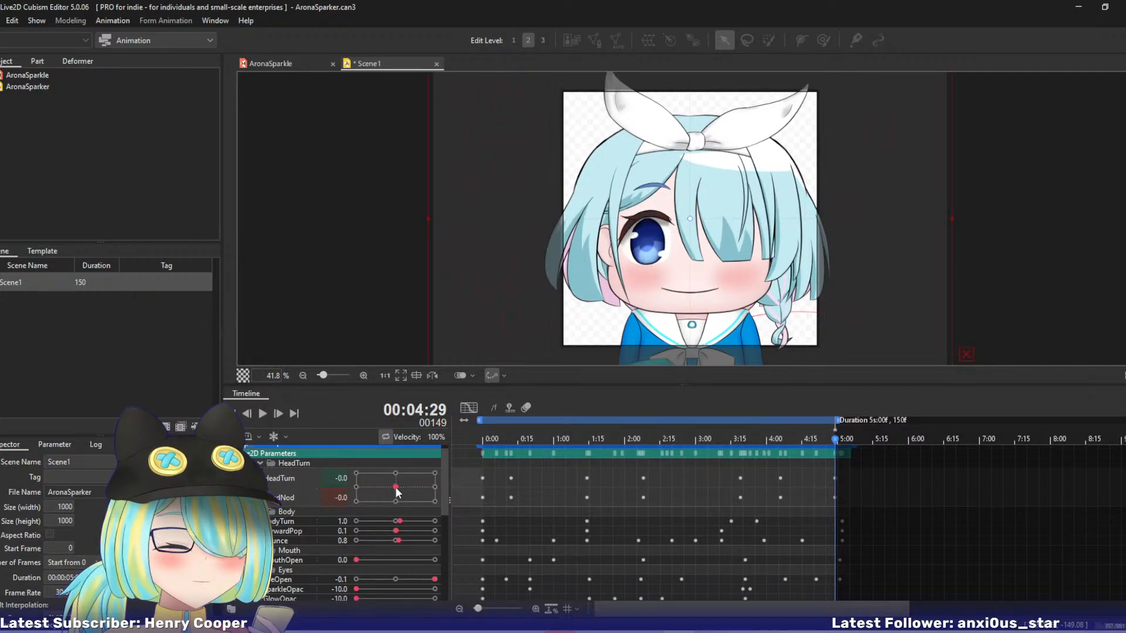
pyautogui.moveTo(834, 497); pyautogui.dragTo(837, 497)
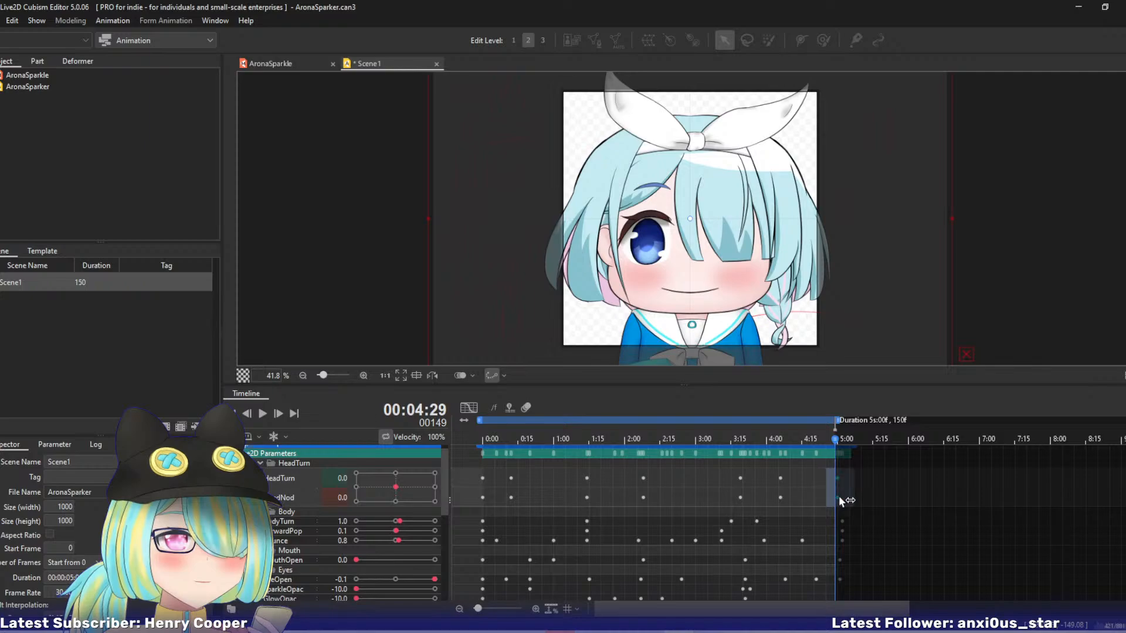
pyautogui.moveTo(836, 436); pyautogui.dragTo(751, 438)
pyautogui.click(468, 408)
pyautogui.moveTo(585, 441)
pyautogui.mouseDown()
pyautogui.moveTo(510, 441)
pyautogui.moveTo(668, 439)
pyautogui.moveTo(844, 458)
pyautogui.moveTo(570, 441)
pyautogui.mouseUp()
pyautogui.click(466, 409)
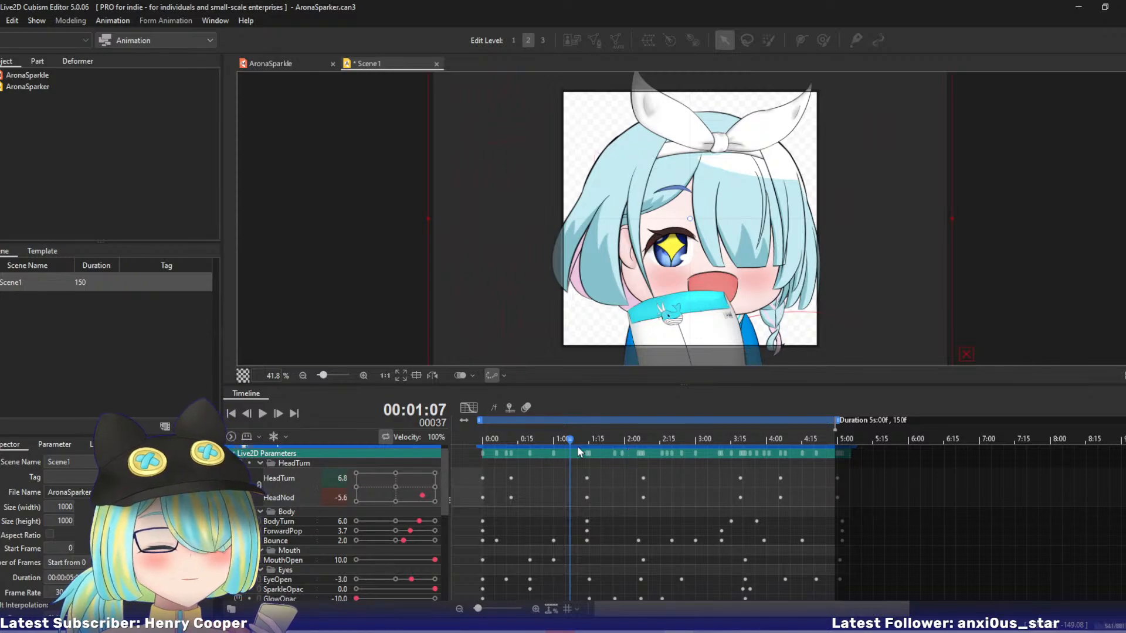
# Move the two BodyTurn keyframes near 3:15 and 3:25 to about 3:02 and 4:01, and scrub through the turn.
pyautogui.click(277, 524)
pyautogui.moveTo(570, 443); pyautogui.dragTo(754, 474)
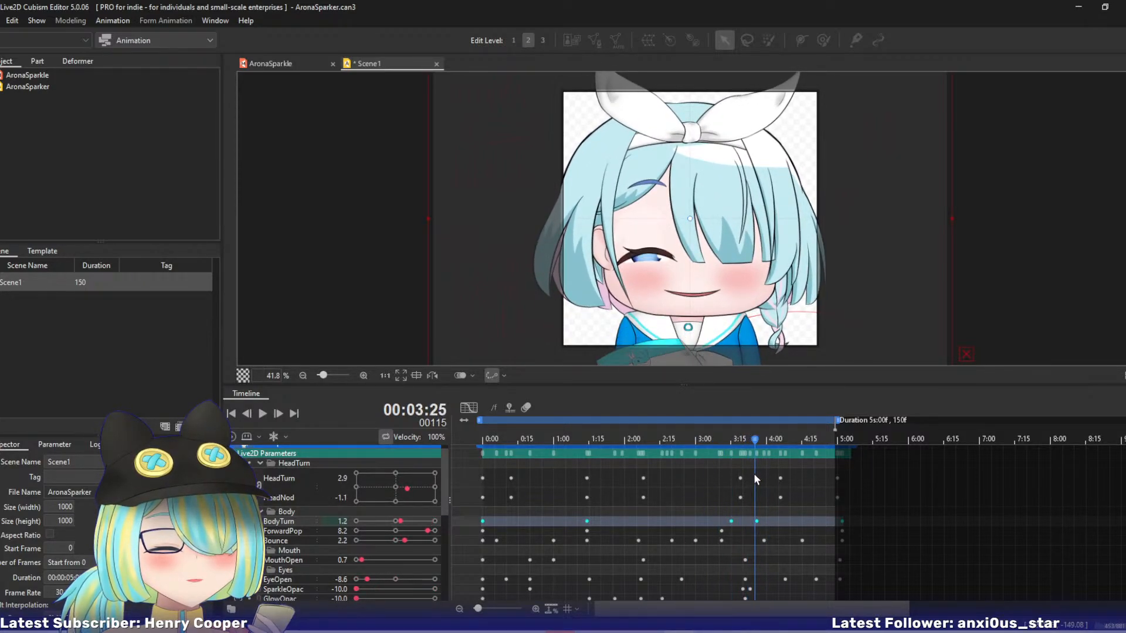
pyautogui.click(757, 521)
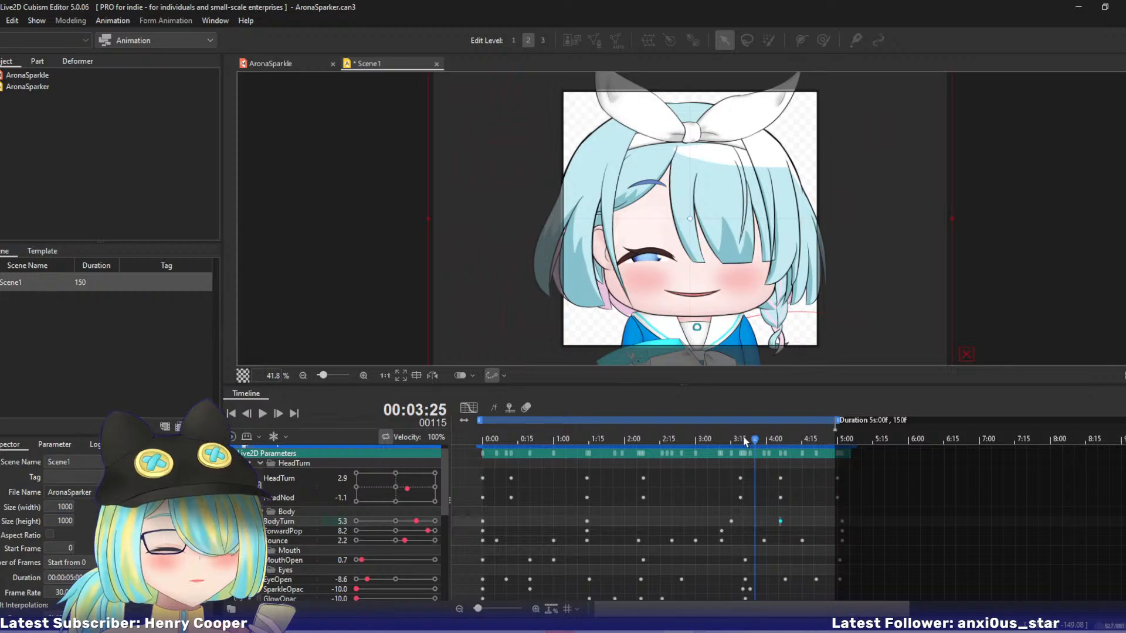
pyautogui.moveTo(744, 441)
pyautogui.mouseDown()
pyautogui.moveTo(699, 444)
pyautogui.moveTo(774, 447)
pyautogui.moveTo(732, 449)
pyautogui.mouseUp()
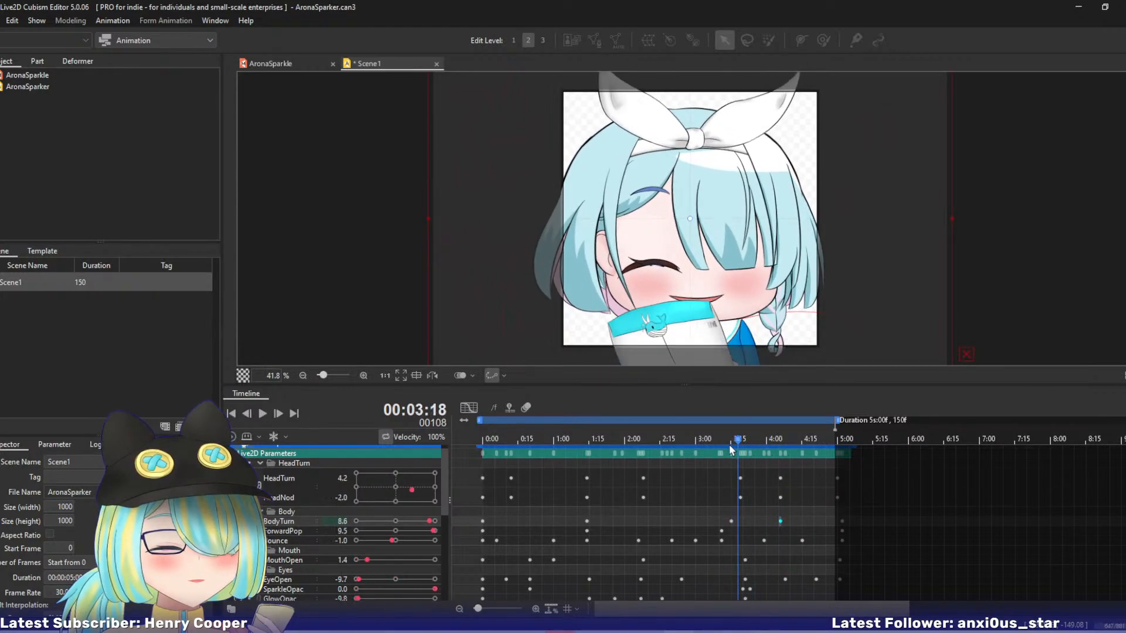
pyautogui.moveTo(716, 522); pyautogui.dragTo(778, 526)
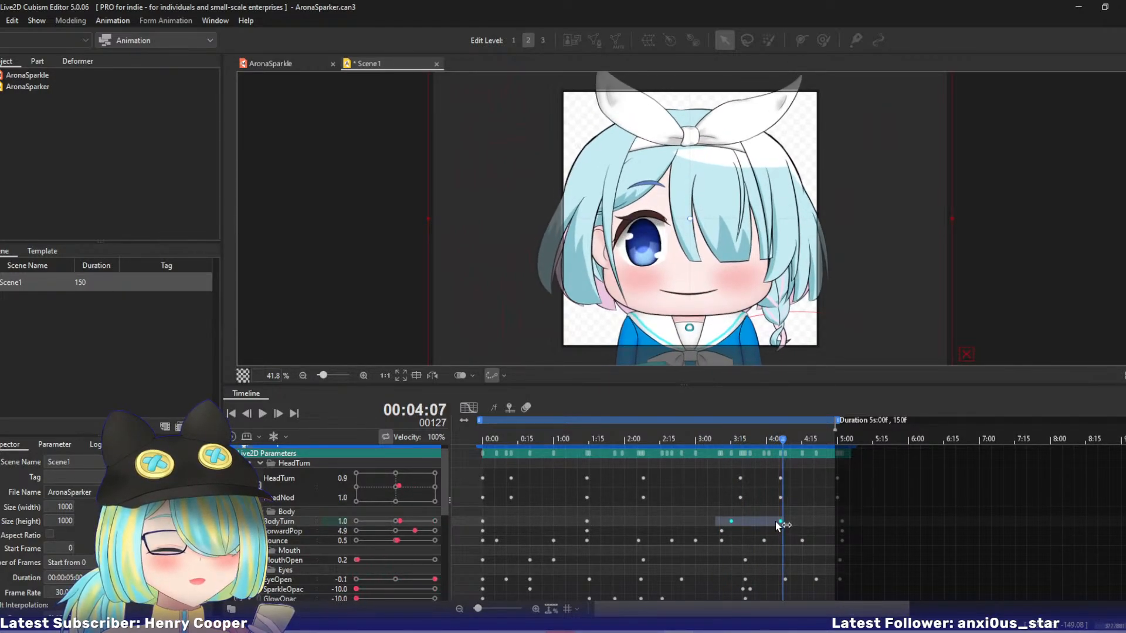
pyautogui.moveTo(709, 440); pyautogui.dragTo(682, 461)
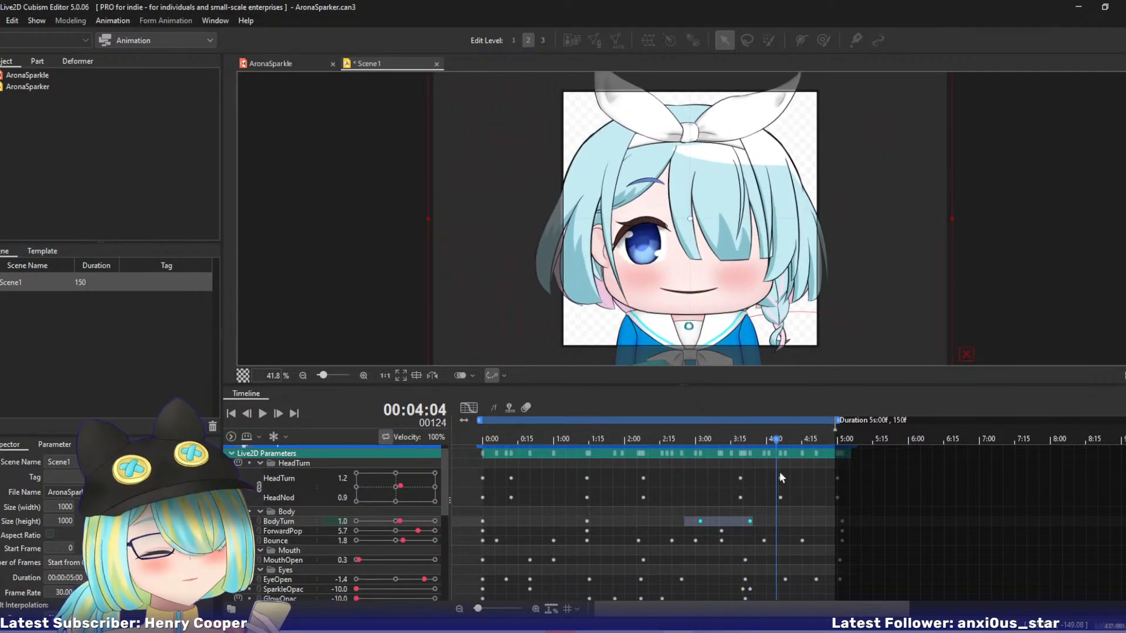
pyautogui.moveTo(780, 472); pyautogui.dragTo(738, 469)
pyautogui.click(753, 521)
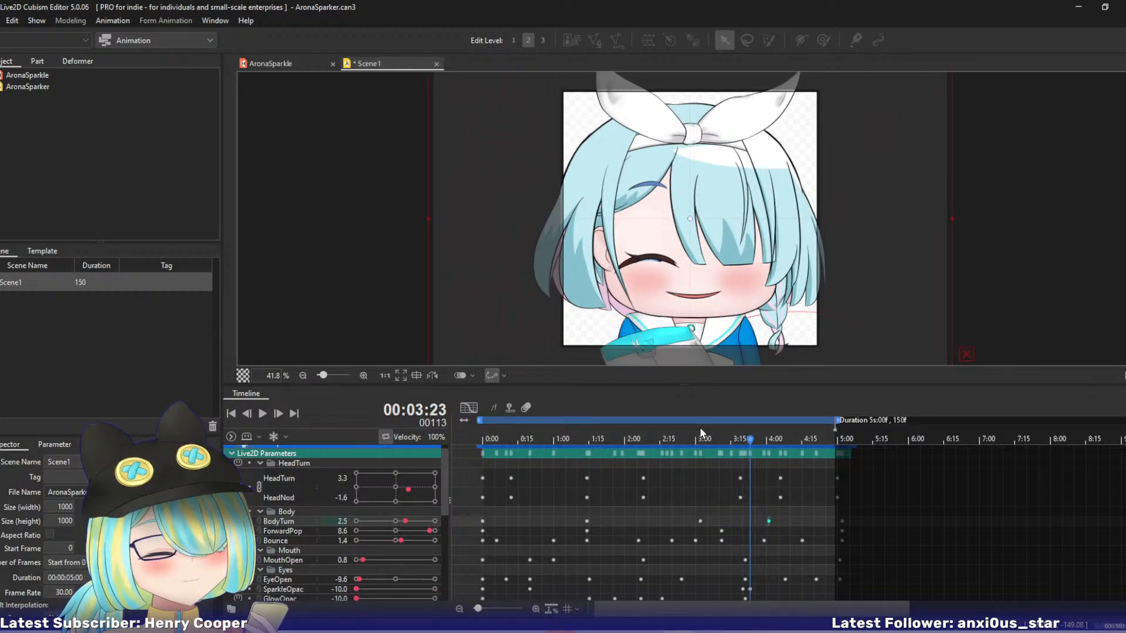
pyautogui.moveTo(701, 434); pyautogui.dragTo(742, 455)
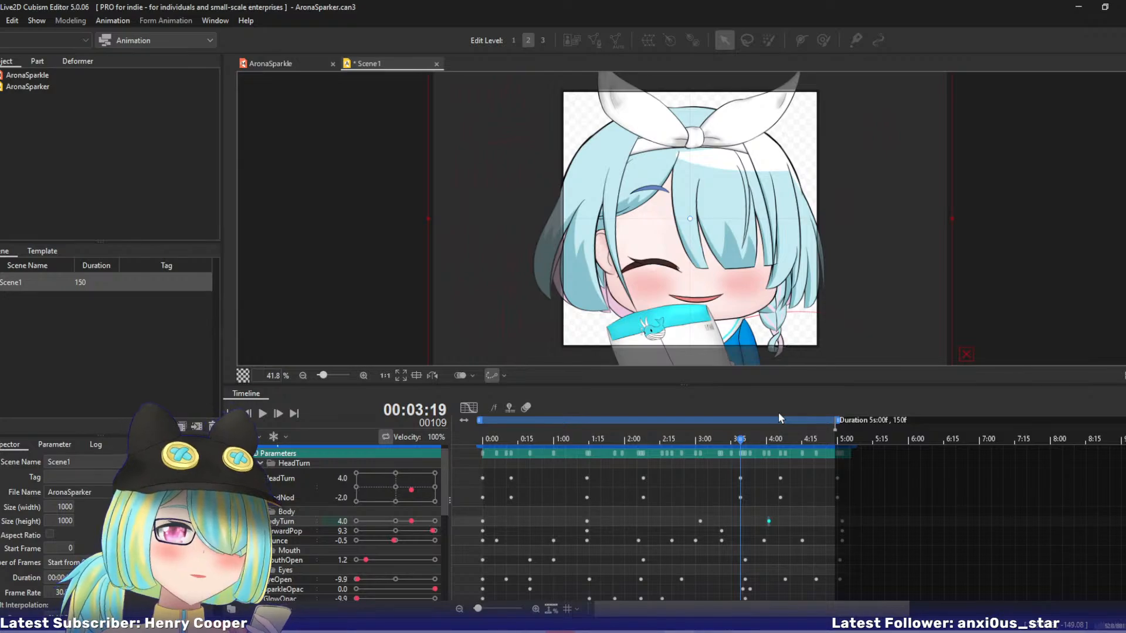
pyautogui.moveTo(566, 447); pyautogui.dragTo(717, 488)
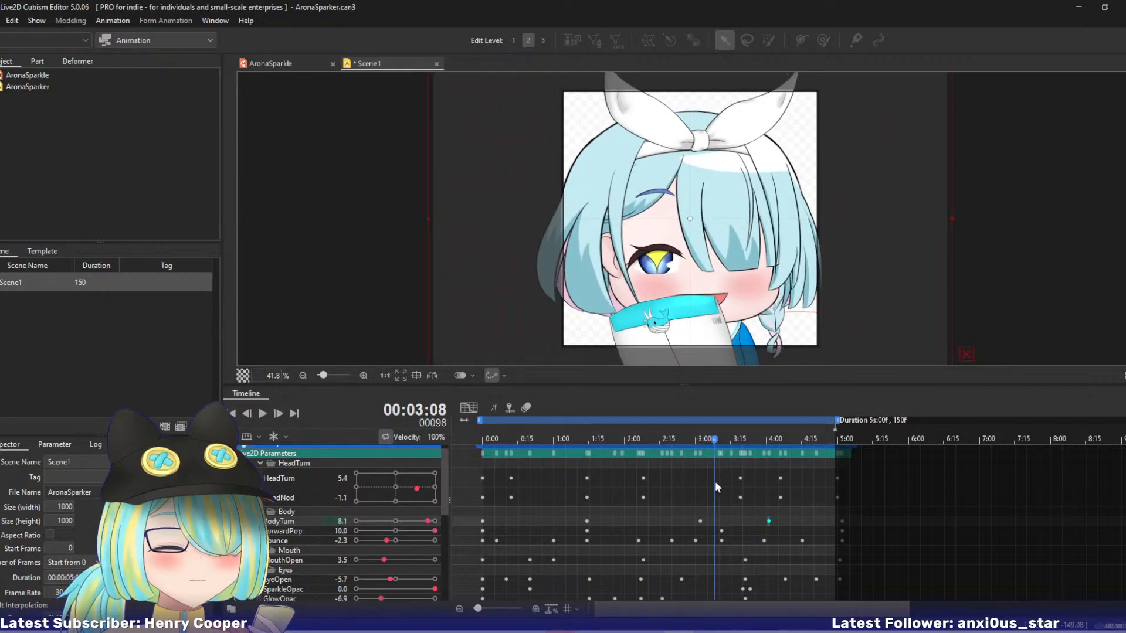
# Show the ForwardPop curve, move its peak keyframe to 2:15 and add a keyframe of 9 at 3:11.
pyautogui.click(518, 529)
pyautogui.click(468, 408)
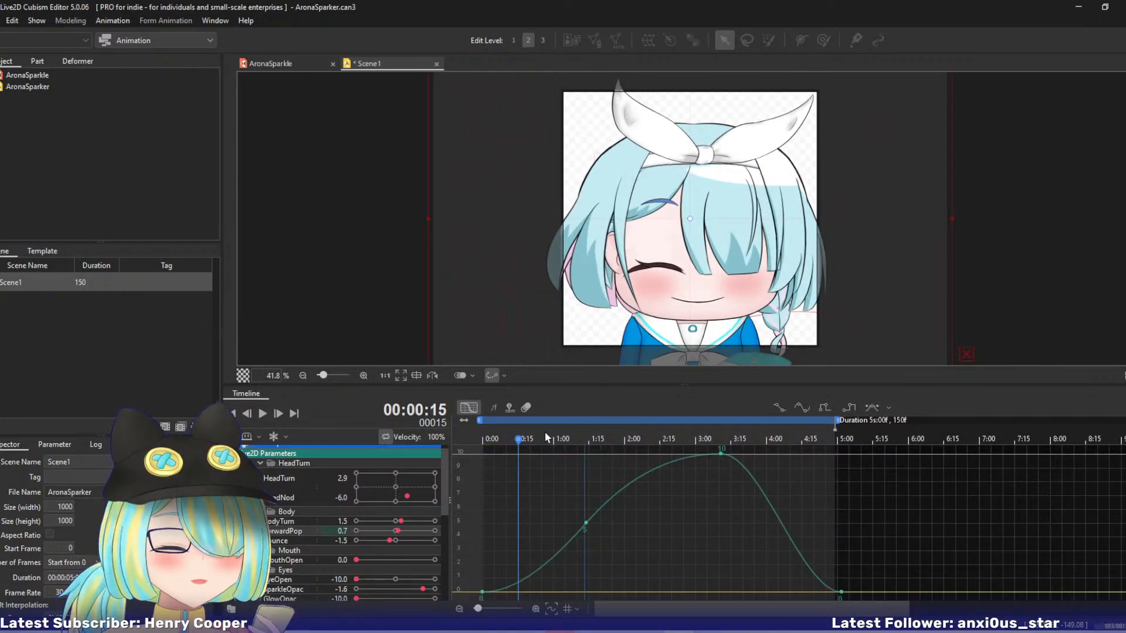
pyautogui.moveTo(546, 438); pyautogui.dragTo(661, 468)
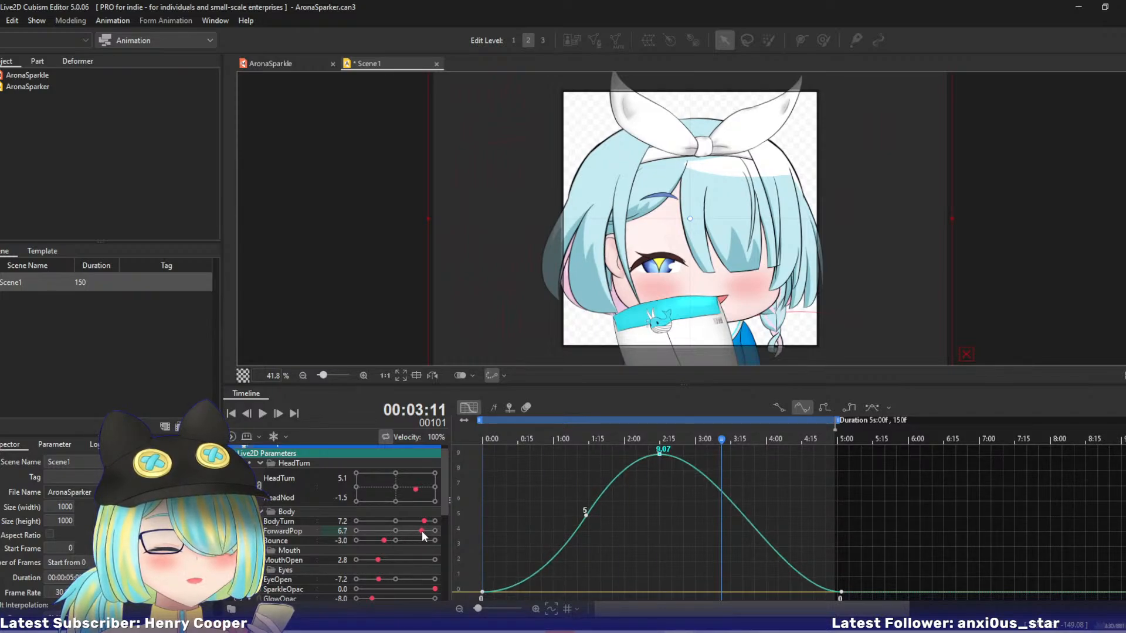
pyautogui.moveTo(421, 530); pyautogui.dragTo(426, 531)
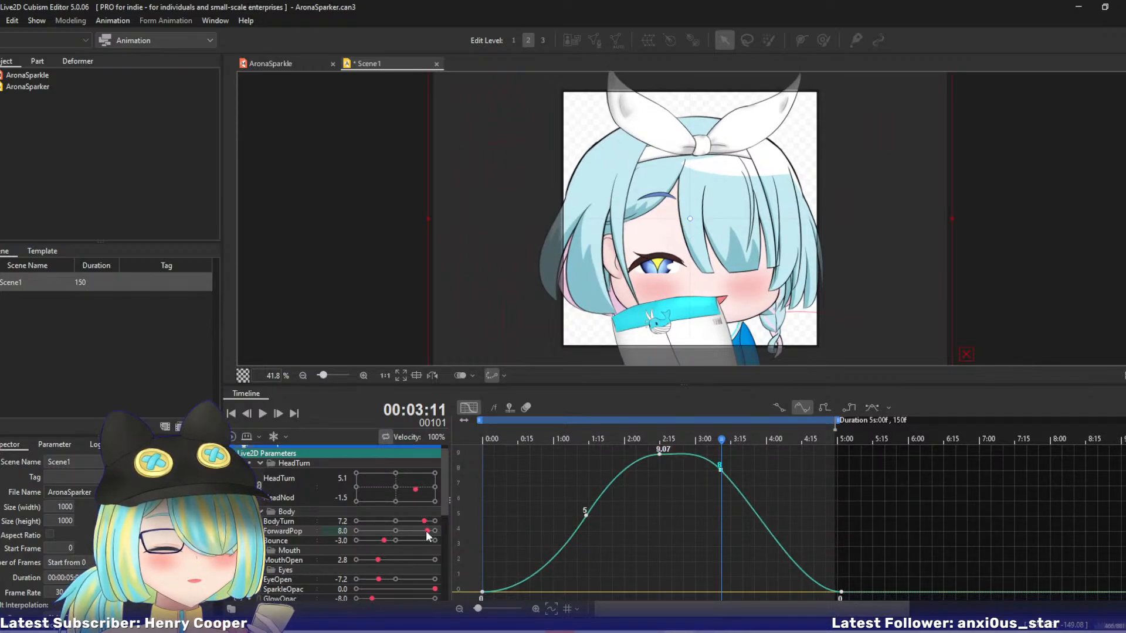
pyautogui.moveTo(428, 530); pyautogui.dragTo(434, 530)
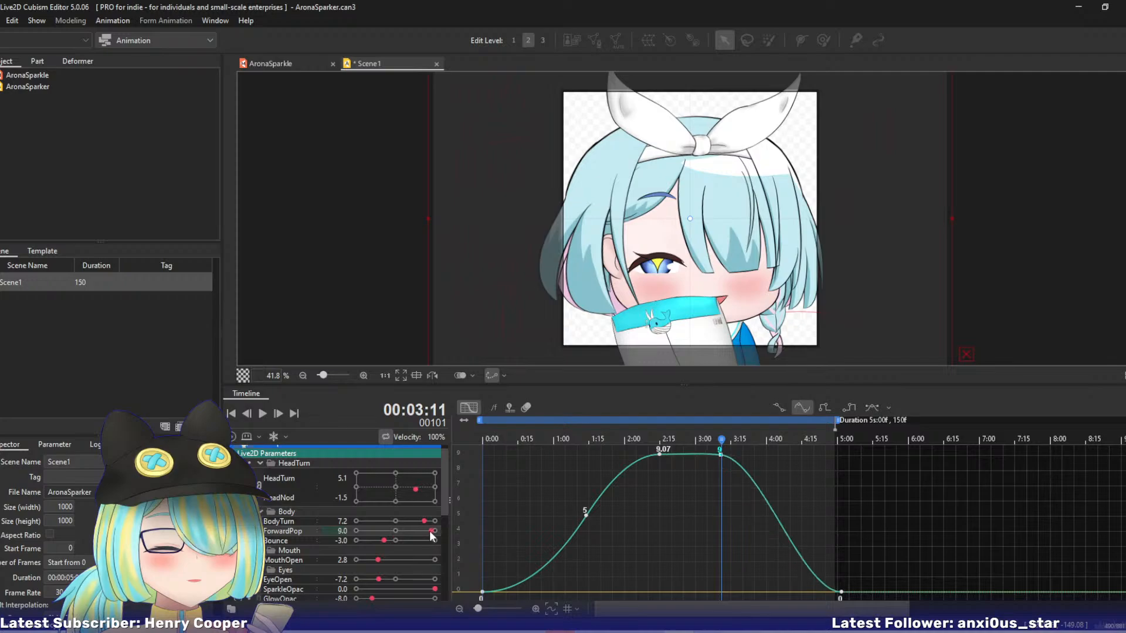
# Set the ForwardPop keyframe at 2:15 to 9 and arch the curve up to 3:11 with Bezier handles.
pyautogui.moveTo(668, 438); pyautogui.dragTo(657, 439)
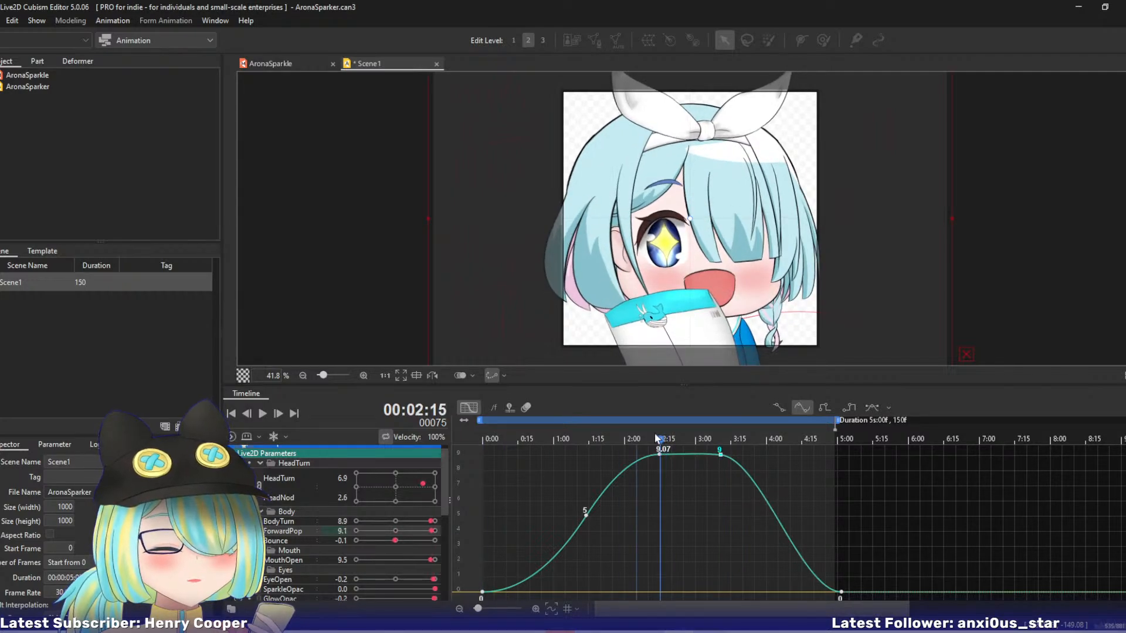
pyautogui.moveTo(433, 532); pyautogui.dragTo(431, 531)
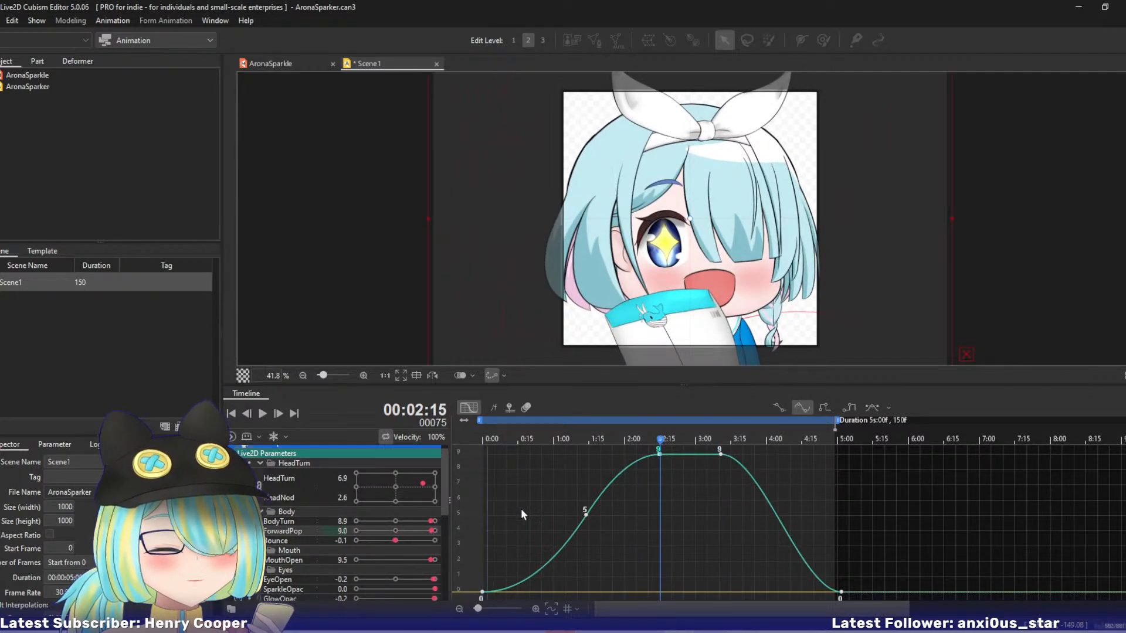
pyautogui.moveTo(656, 444); pyautogui.dragTo(615, 464)
pyautogui.moveTo(716, 472); pyautogui.dragTo(483, 478)
# Play the animation to review the reshaped ForwardPop motion, and stop playback.
pyautogui.click(265, 413)
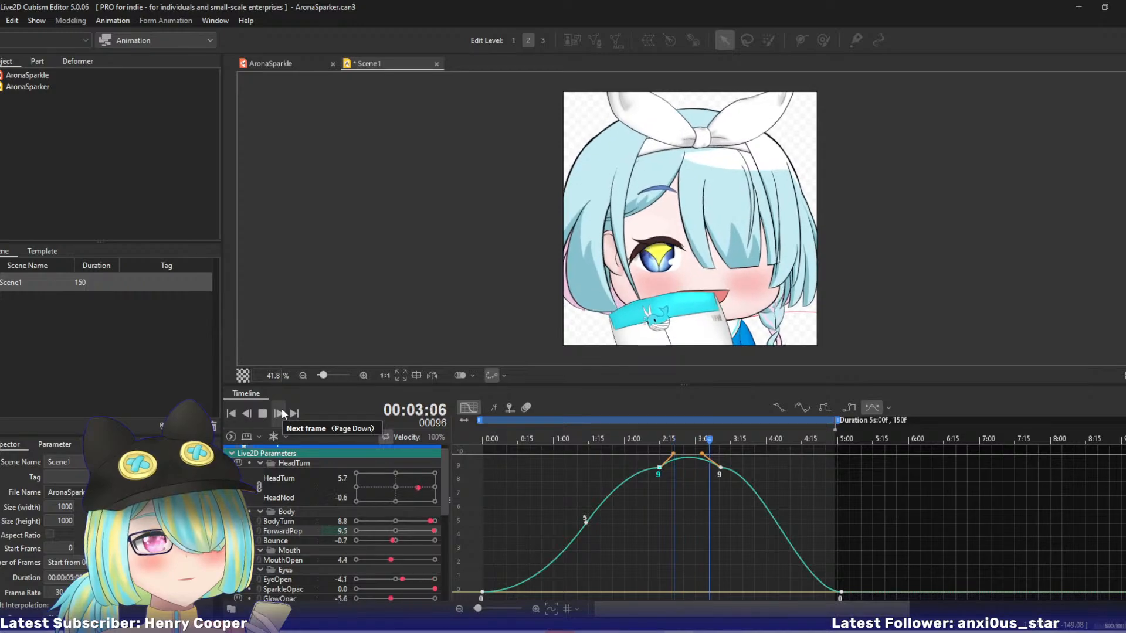
pyautogui.click(262, 413)
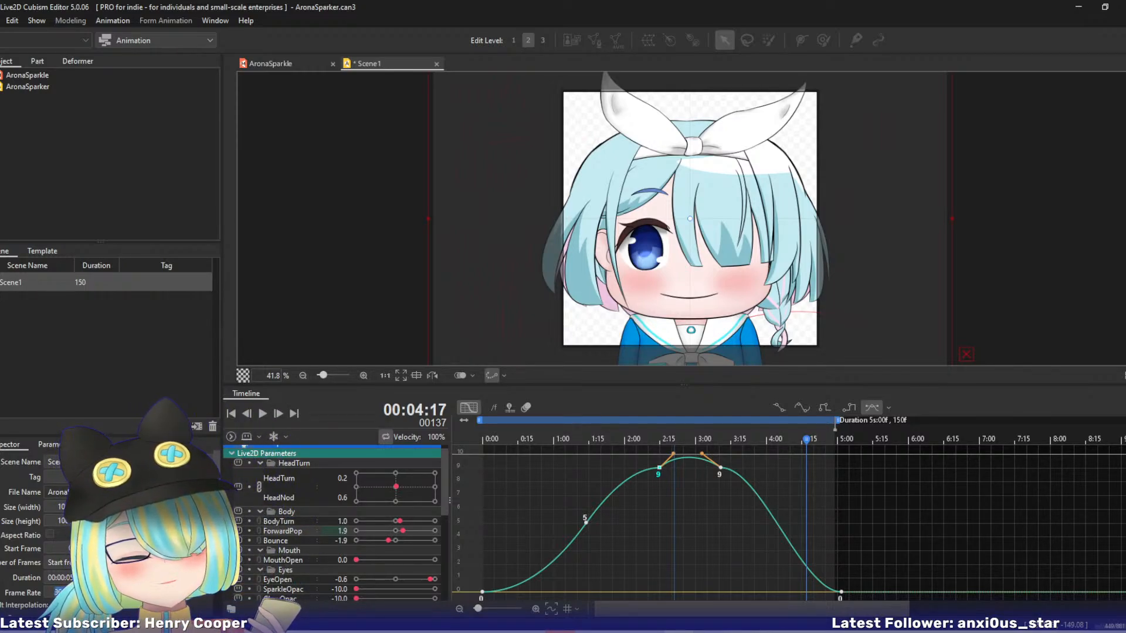
pyautogui.write('60')
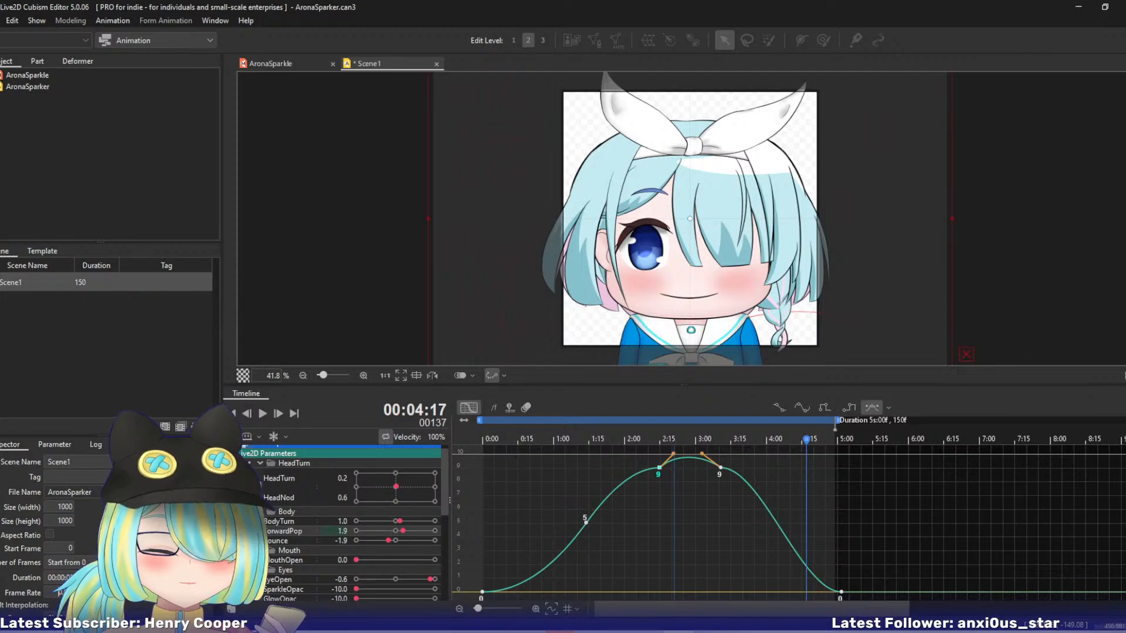
# Try a scene frame rate of 60 and play the animation at that speed.
pyautogui.press('Return')
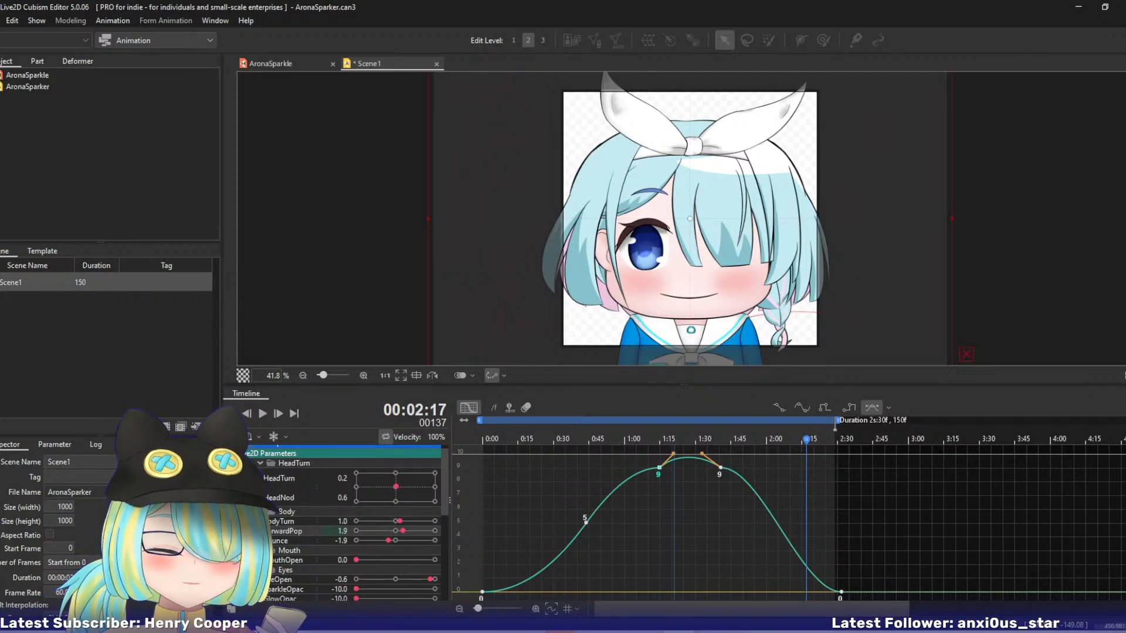
pyautogui.click(264, 417)
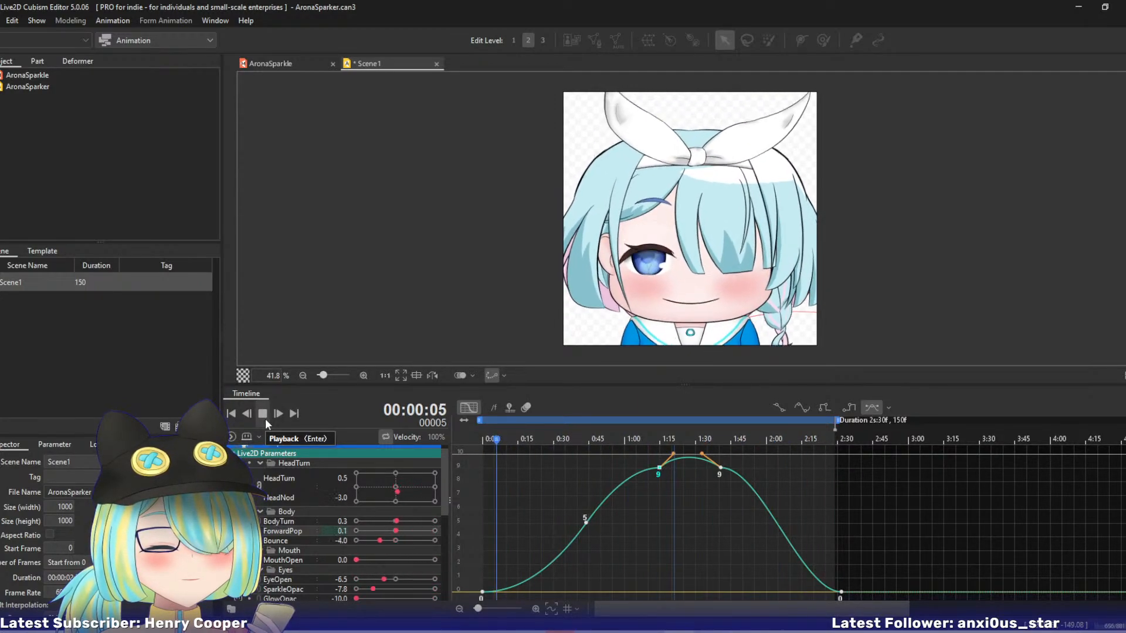
pyautogui.click(265, 419)
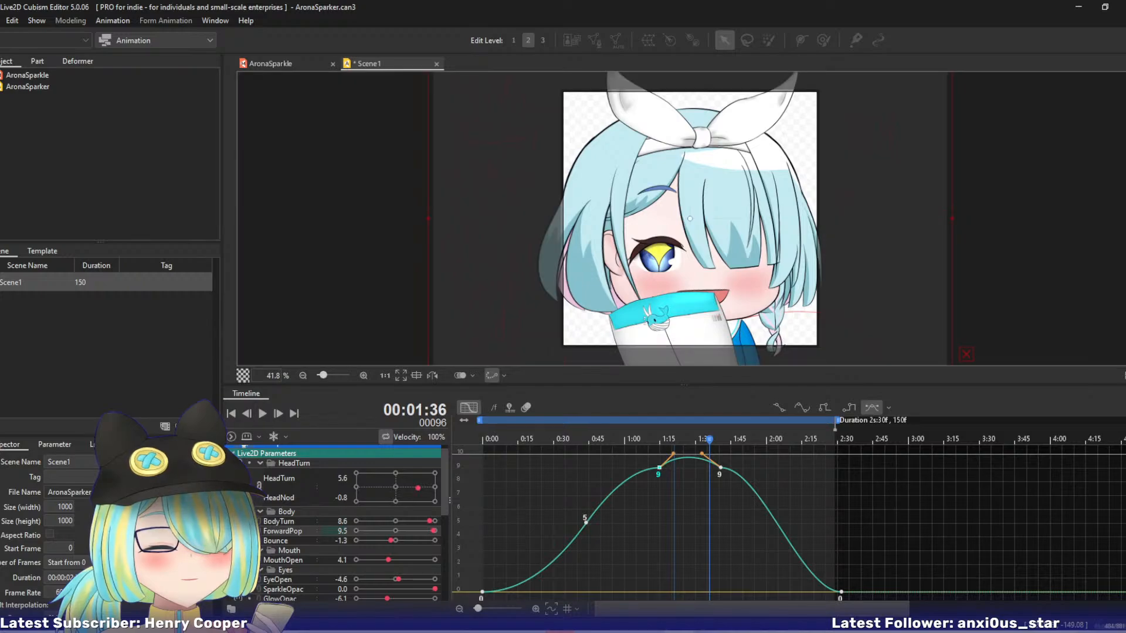
# Set the scene's frame rate to 30 and play the animation to review its speed.
pyautogui.doubleClick(62, 593)
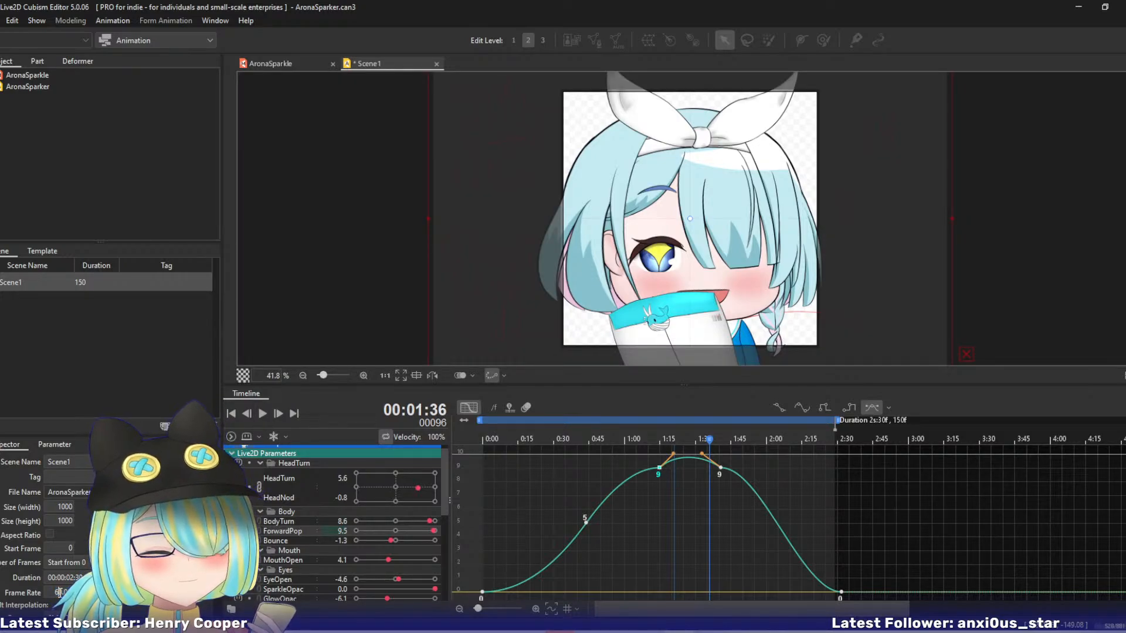
pyautogui.write('30')
pyautogui.press('Return')
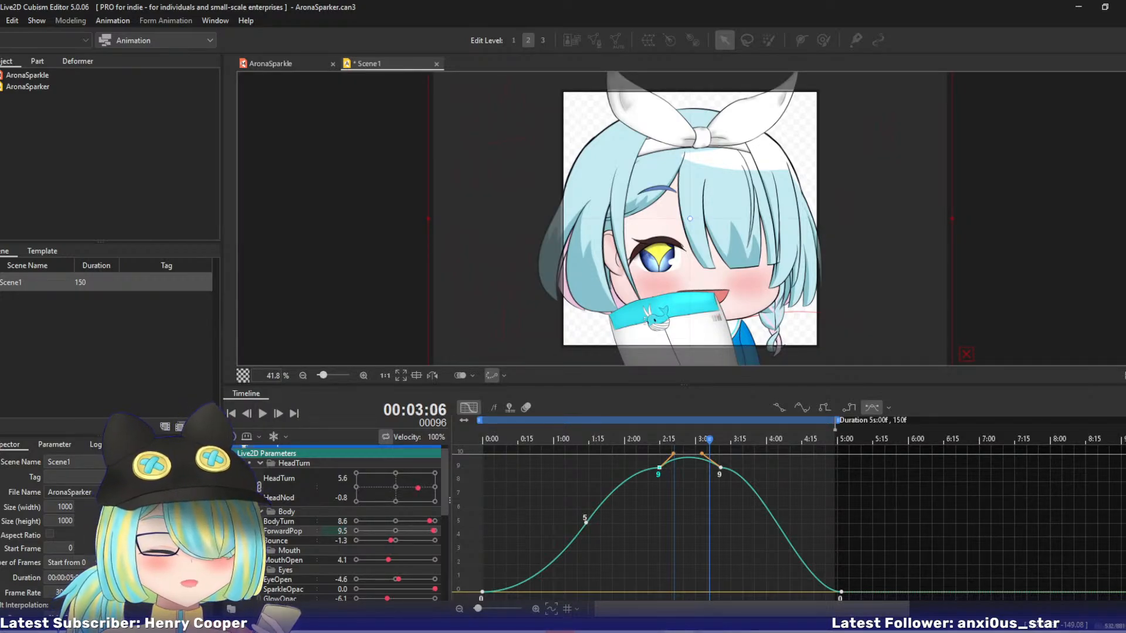
pyautogui.click(268, 415)
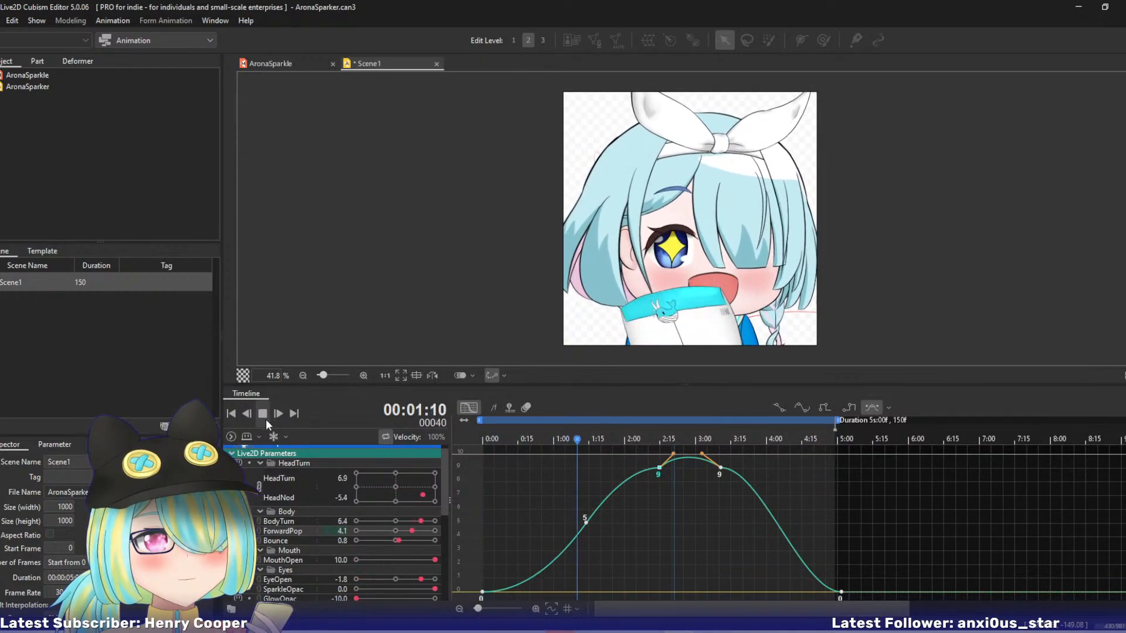
pyautogui.click(263, 419)
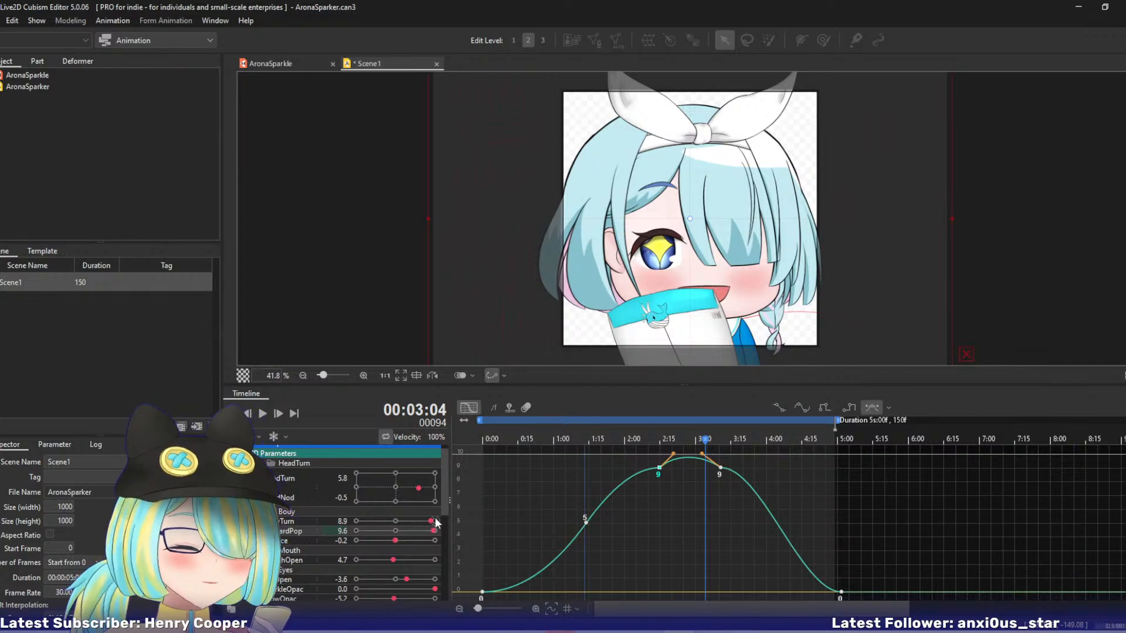
# Return to frame 0 and switch the timeline from the curve view to the keyframe view for the Hair parameters.
pyautogui.moveTo(444, 464); pyautogui.dragTo(452, 556)
pyautogui.moveTo(501, 442); pyautogui.dragTo(452, 443)
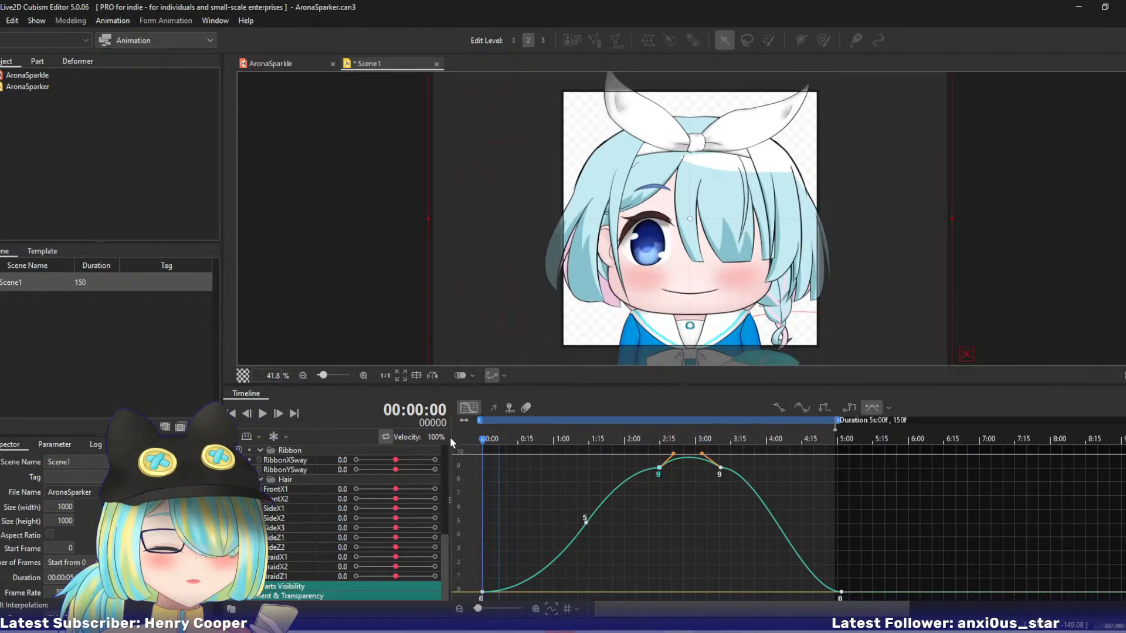
pyautogui.click(468, 409)
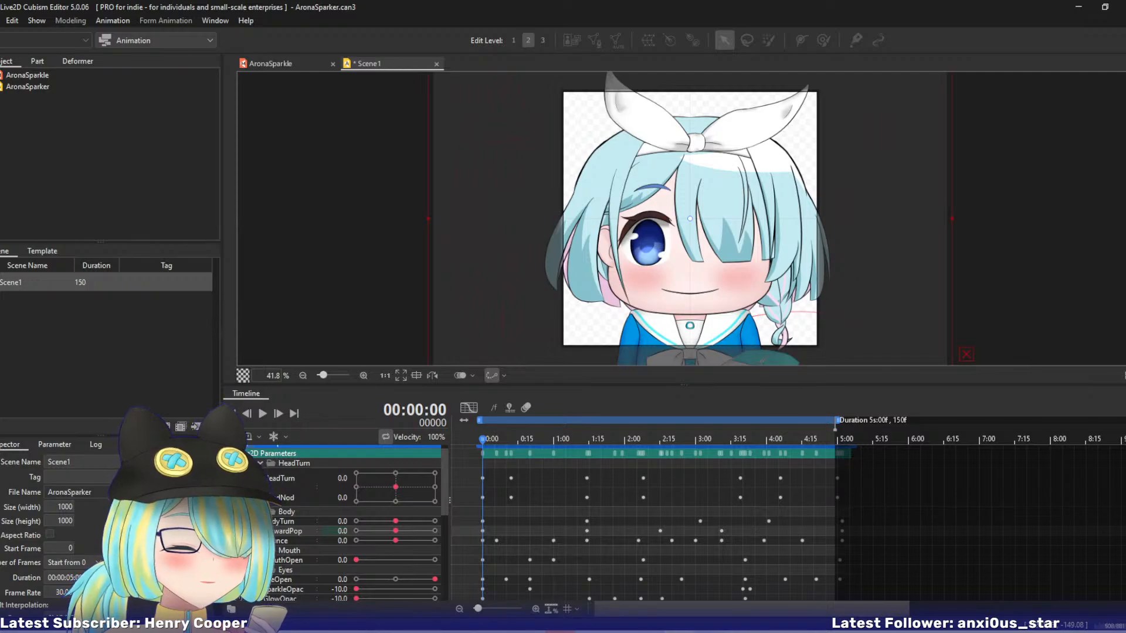
pyautogui.scroll(-5, 1108, 499)
pyautogui.scroll(-1, 724, 476)
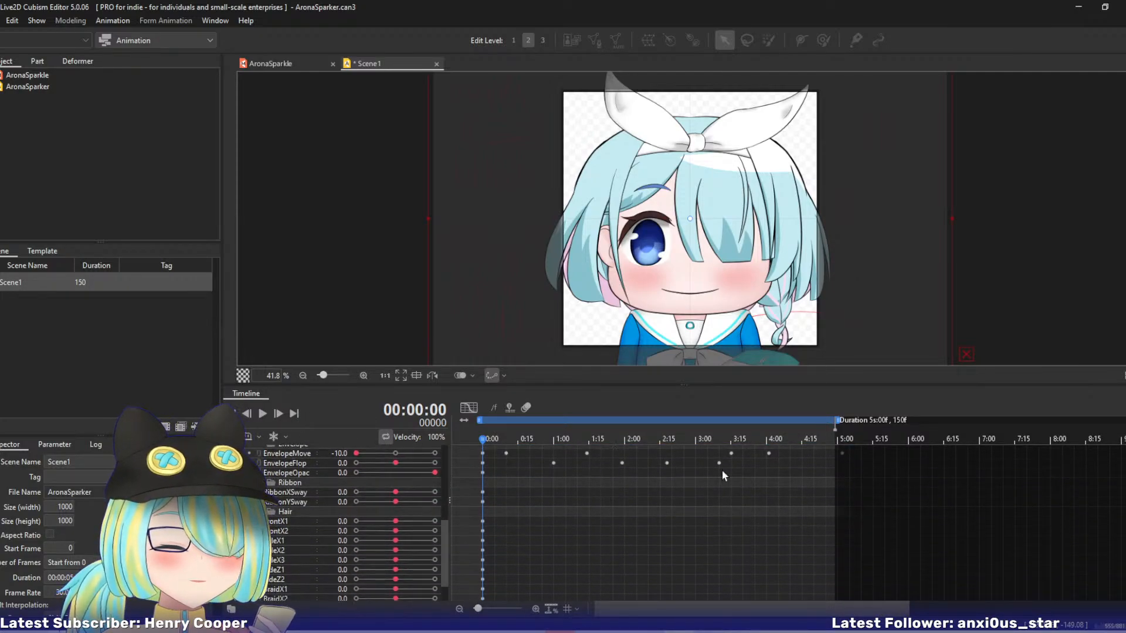
pyautogui.scroll(-2, 1068, 519)
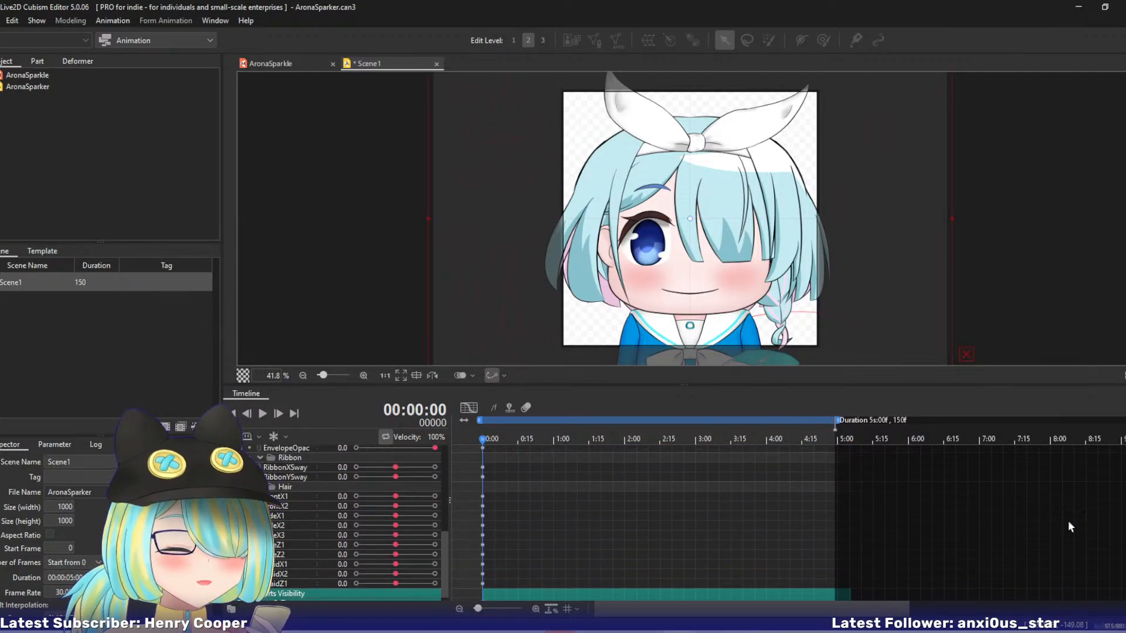
# Key FrontX1, FrontX2, SideX1, SideX2 and SideX3 at -3, -4, -3, -4, -4 on 0:20 and 4, 3, 4, 3, 5 on 1:14.
pyautogui.moveTo(486, 439); pyautogui.dragTo(530, 444)
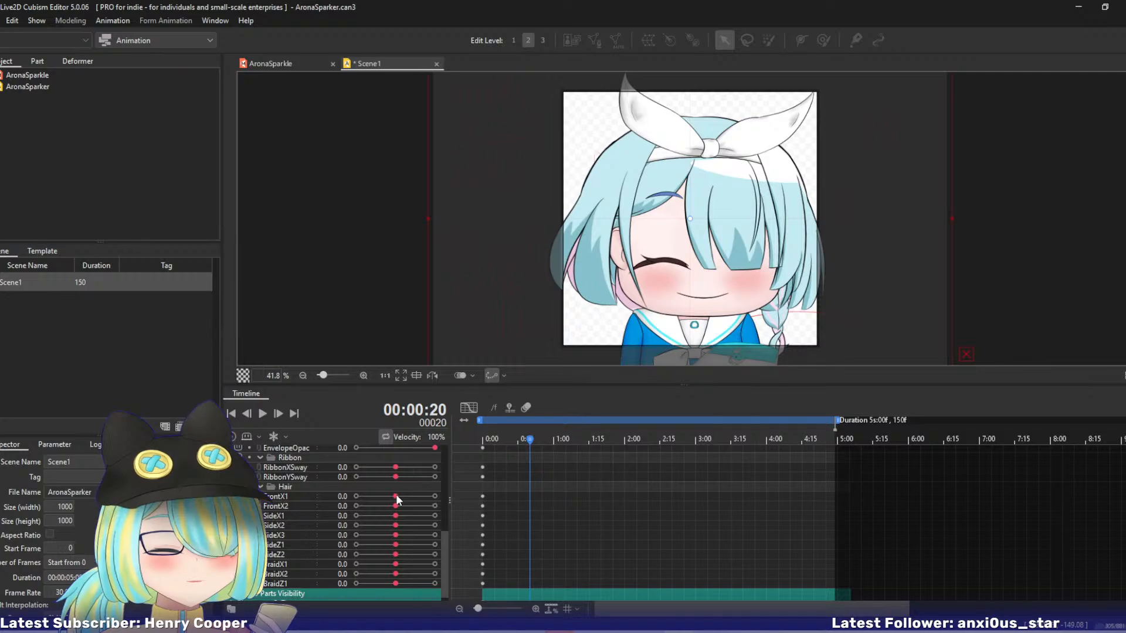
pyautogui.moveTo(397, 497); pyautogui.dragTo(378, 536)
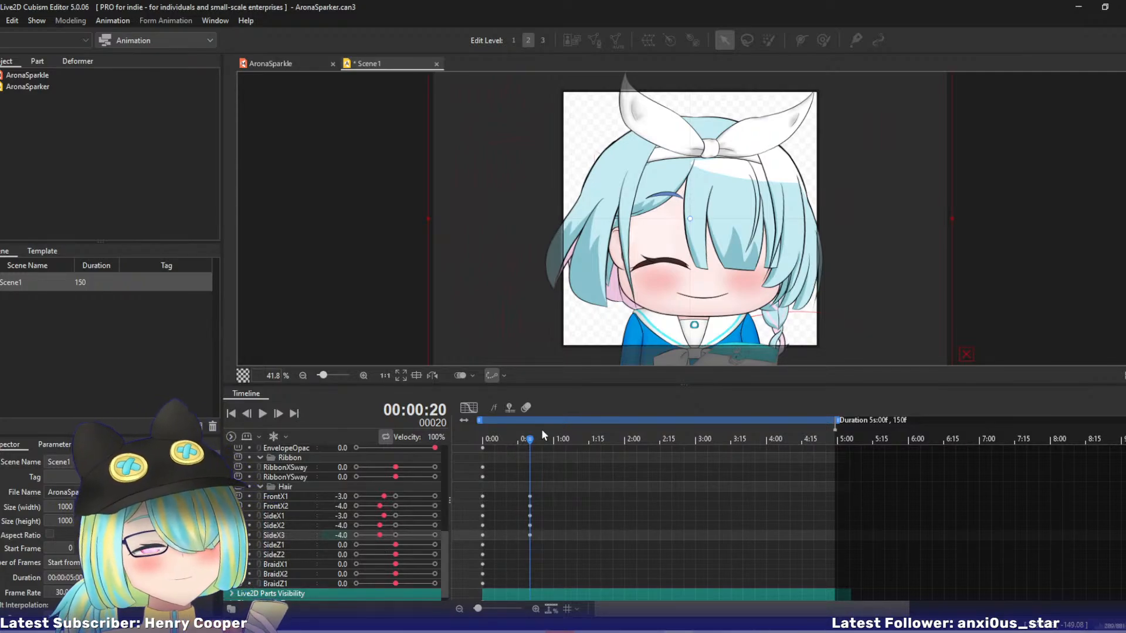
pyautogui.moveTo(540, 438); pyautogui.dragTo(585, 449)
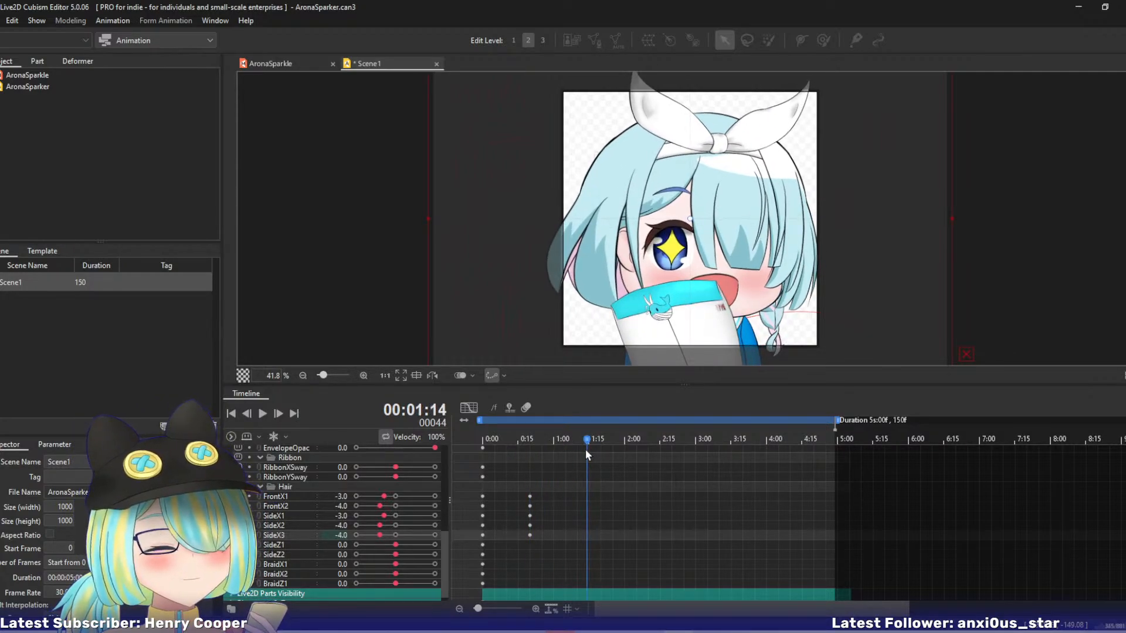
pyautogui.moveTo(384, 497); pyautogui.dragTo(417, 537)
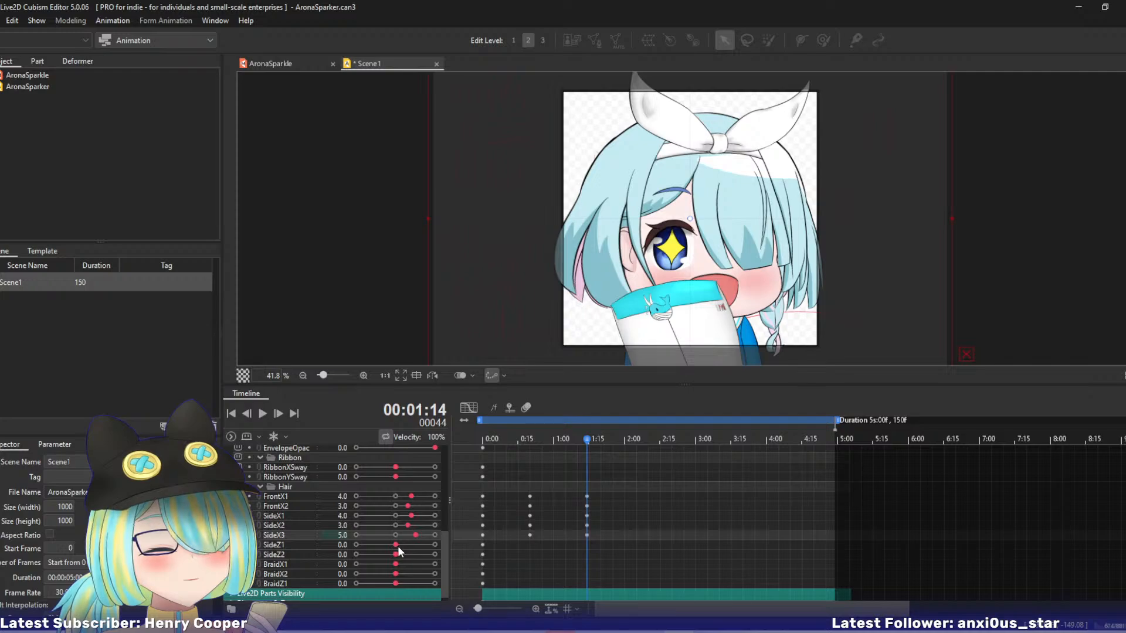
# Key FrontX1, FrontX2, SideX1, SideX2 and SideX3 at -3, -4, -4, -6, -4 on 2:08 and 3, 2, 3, 4, 5 on 3:07.
pyautogui.moveTo(582, 446); pyautogui.dragTo(643, 445)
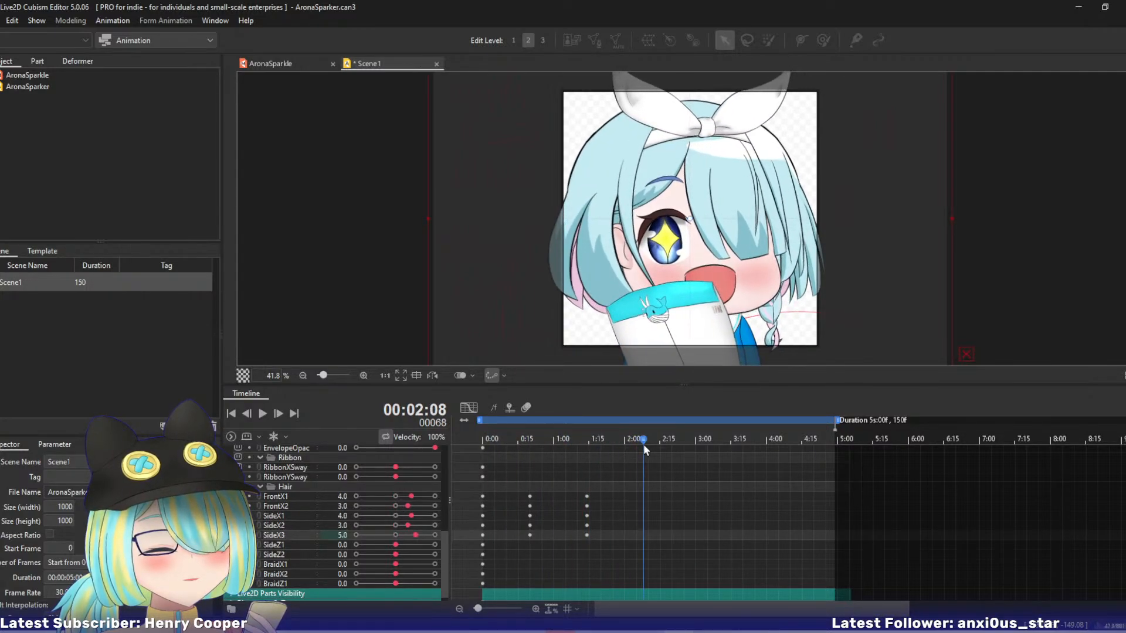
pyautogui.moveTo(412, 497); pyautogui.dragTo(379, 534)
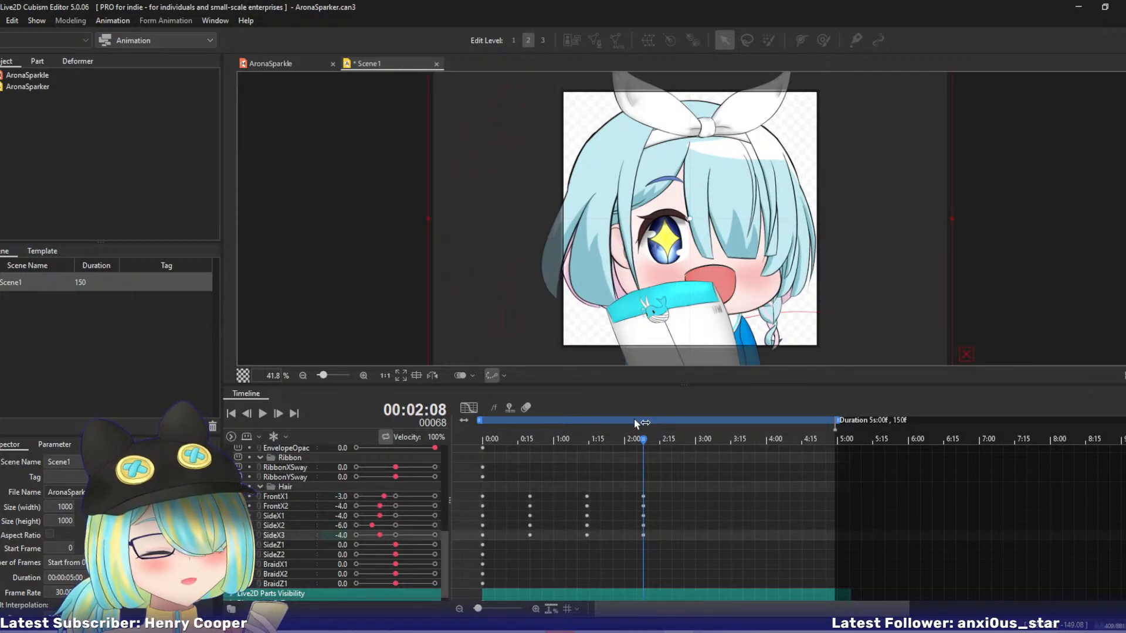
pyautogui.moveTo(646, 438); pyautogui.dragTo(706, 443)
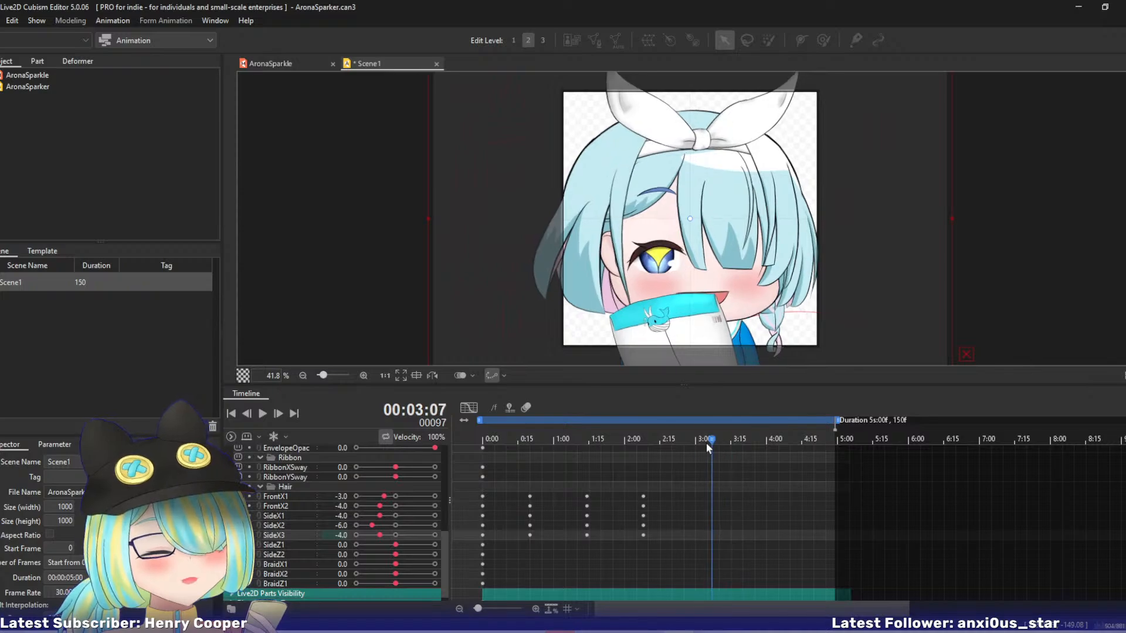
pyautogui.moveTo(385, 496); pyautogui.dragTo(415, 535)
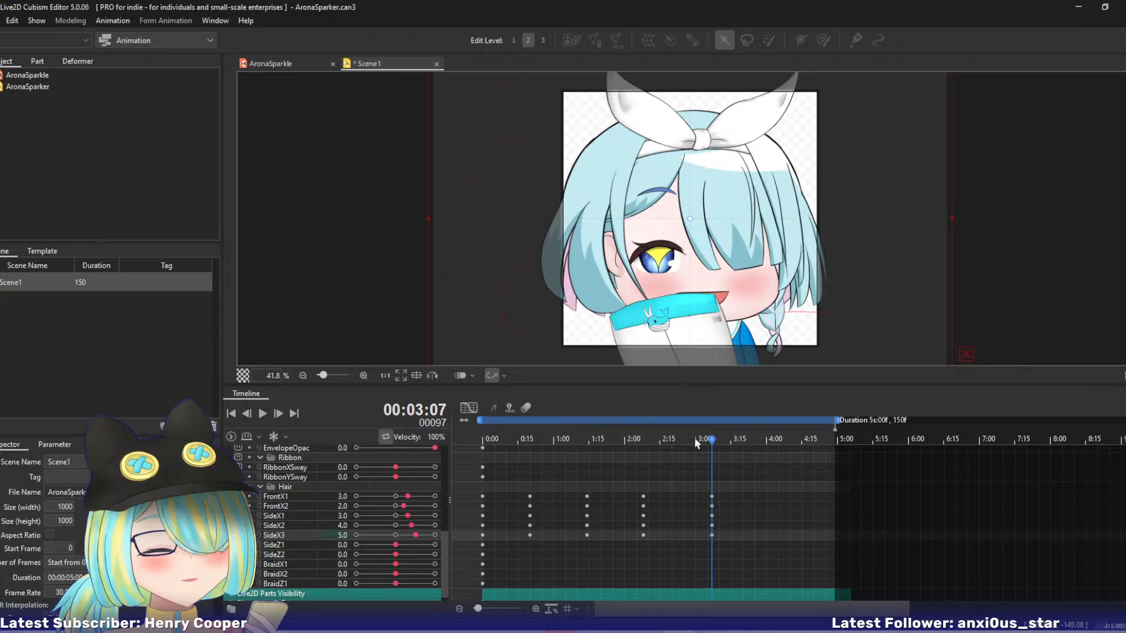
# Insert a keyframe for all Hair parameters at the scene's end, near 5:00.
pyautogui.moveTo(721, 439); pyautogui.dragTo(874, 457)
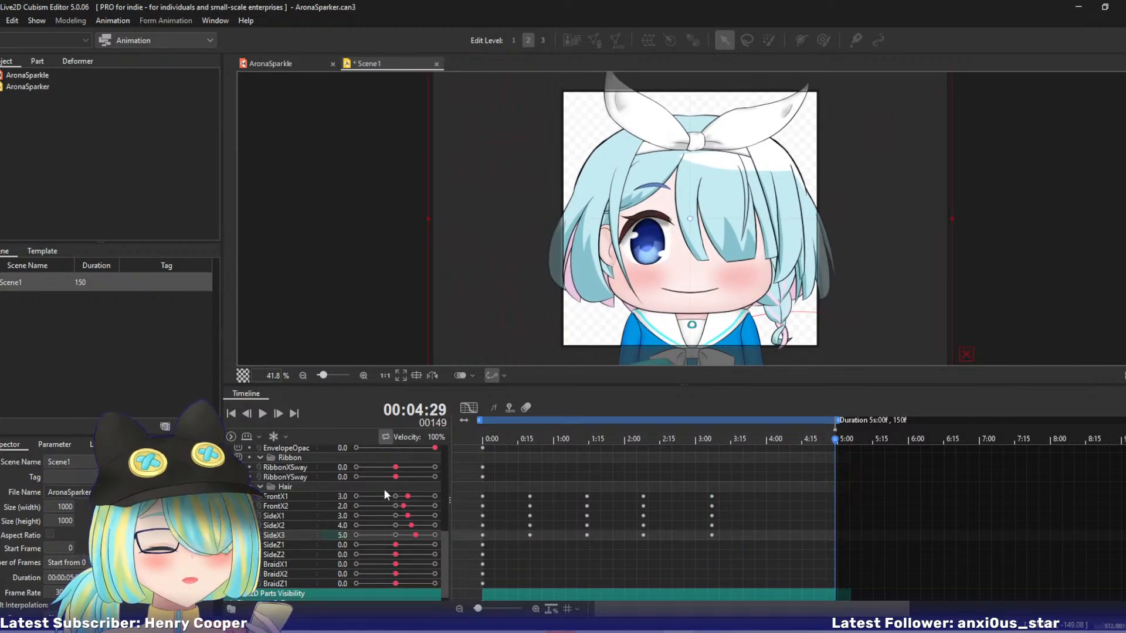
pyautogui.rightClick(849, 500)
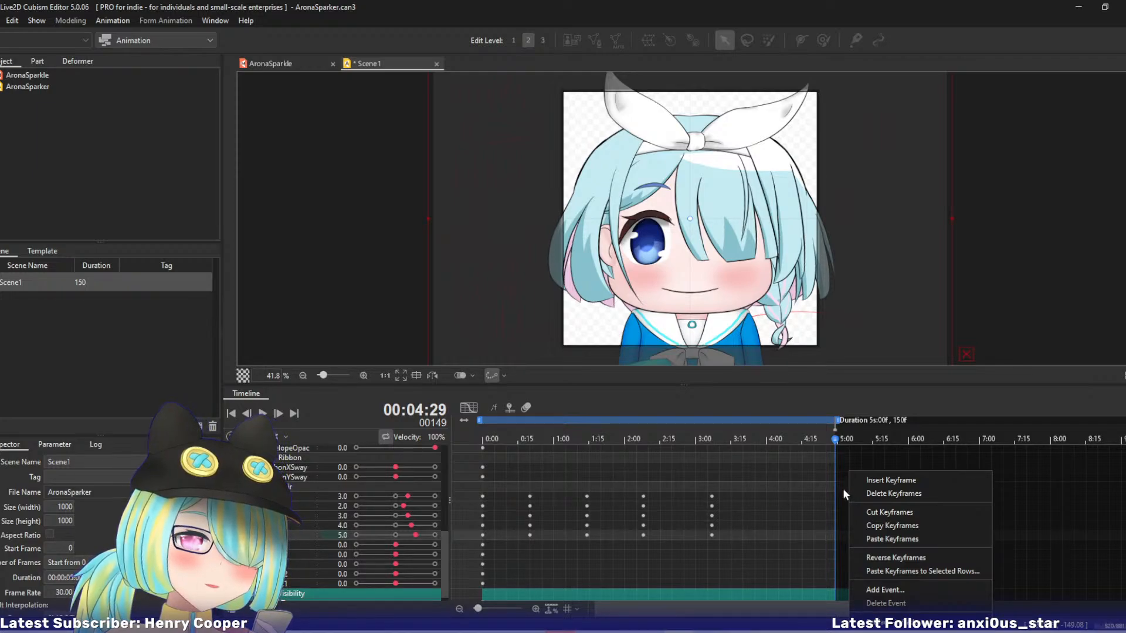
pyautogui.rightClick(841, 487)
pyautogui.rightClick(840, 487)
pyautogui.click(861, 481)
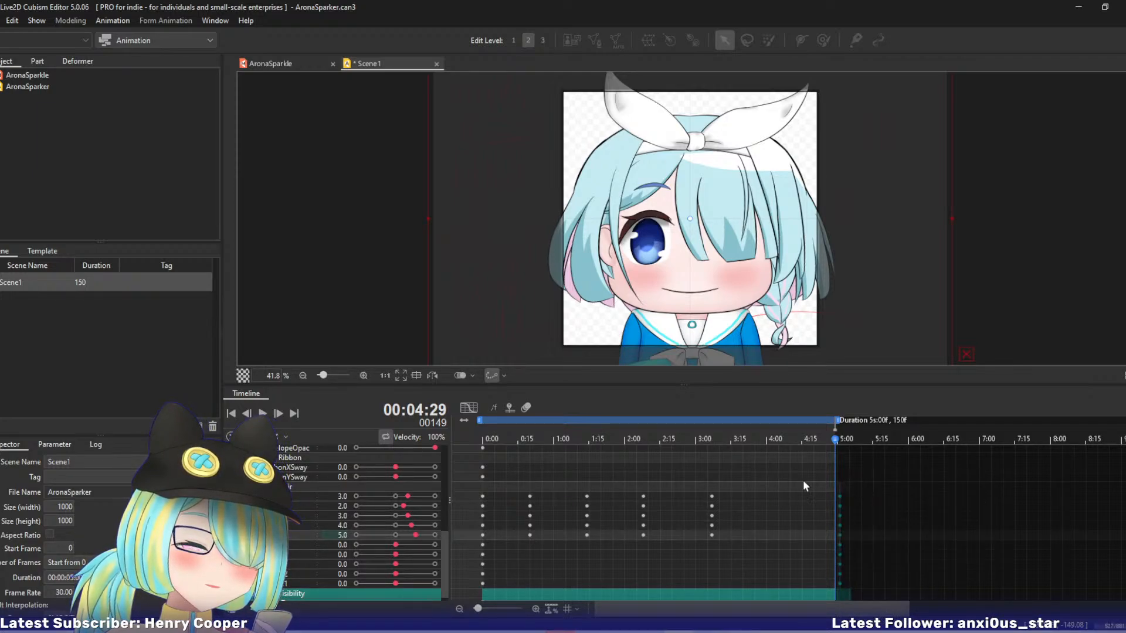
# Shift the new Hair keyframes to 4:24 to zero the FrontX and SideX values, and return them to about 5:00.
pyautogui.moveTo(840, 437); pyautogui.dragTo(862, 458)
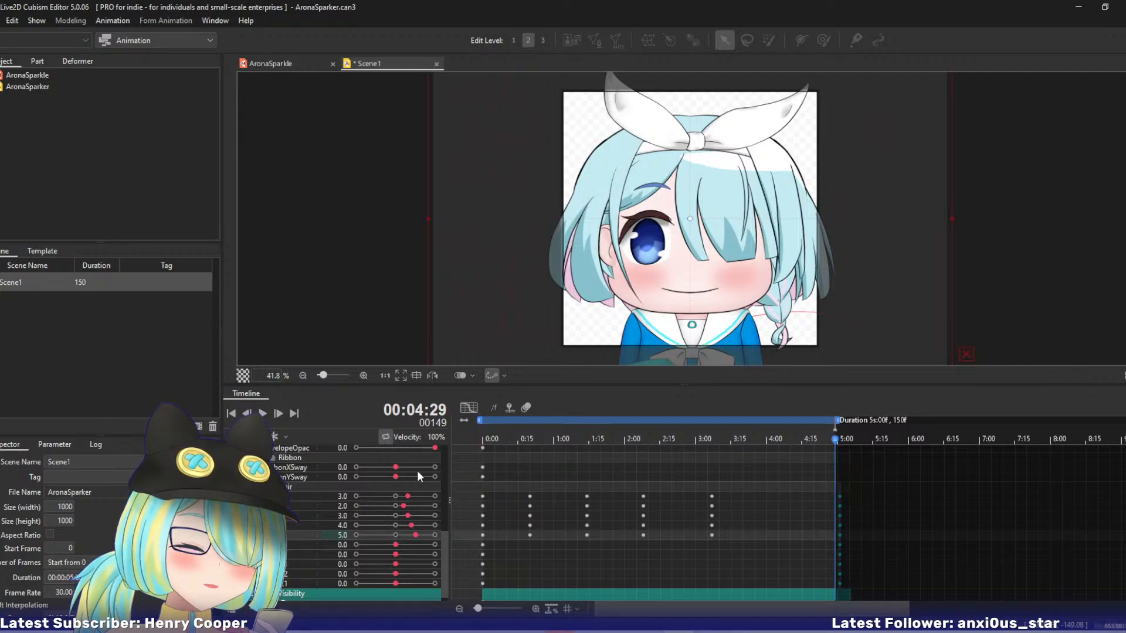
pyautogui.moveTo(829, 495); pyautogui.dragTo(812, 530)
pyautogui.moveTo(819, 440); pyautogui.dragTo(825, 441)
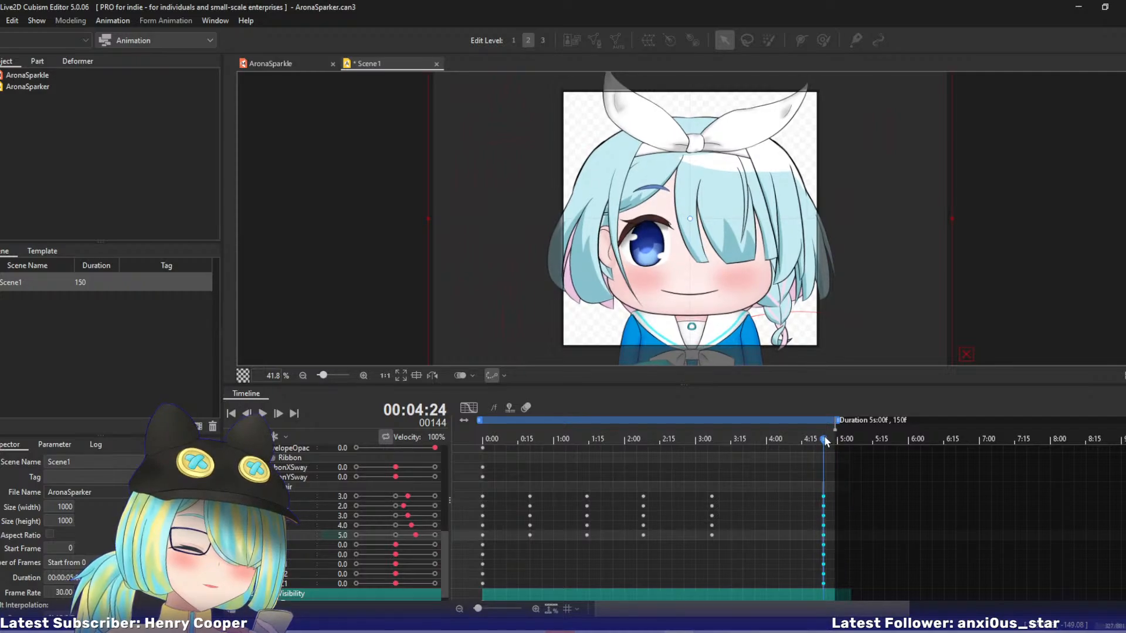
pyautogui.click(395, 498)
pyautogui.click(396, 506)
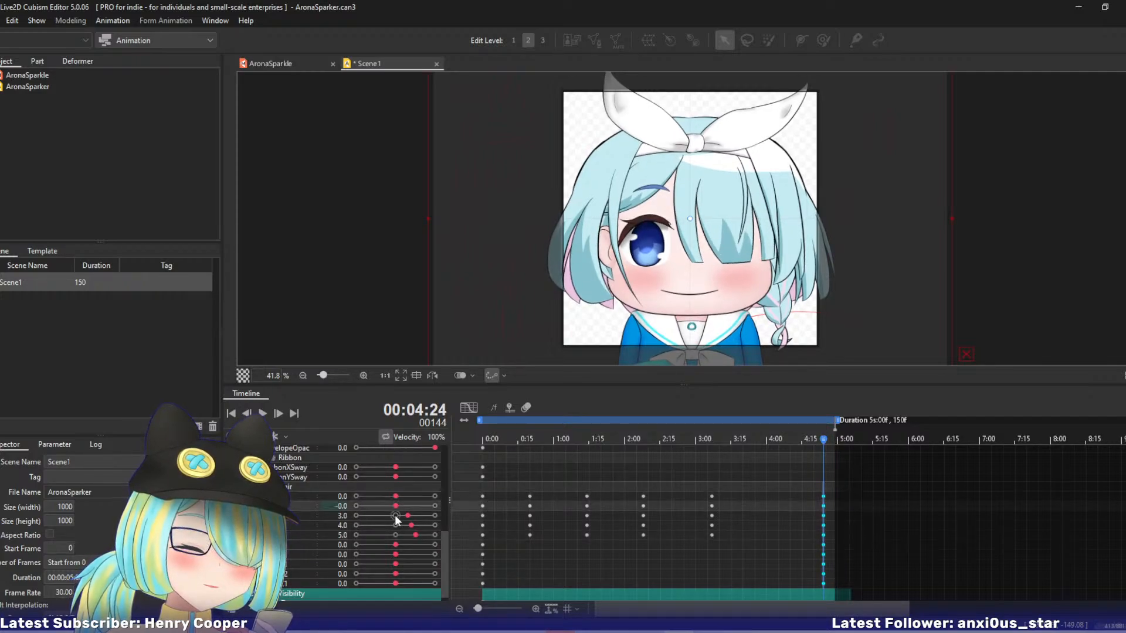
pyautogui.click(396, 516)
pyautogui.click(396, 526)
pyautogui.click(397, 535)
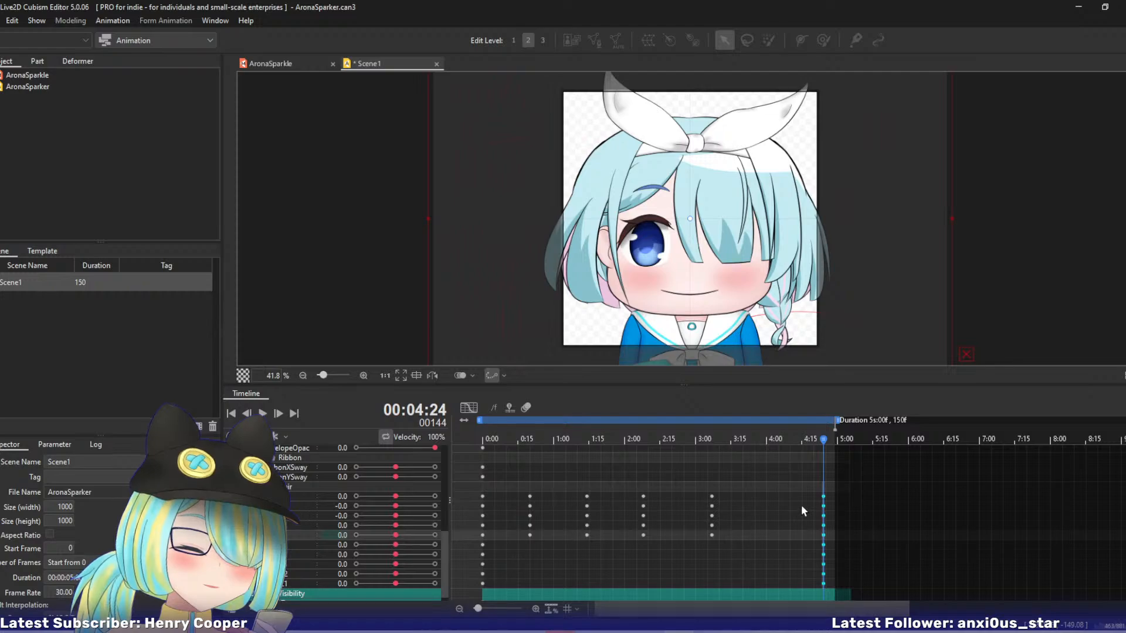
pyautogui.moveTo(827, 498); pyautogui.dragTo(837, 498)
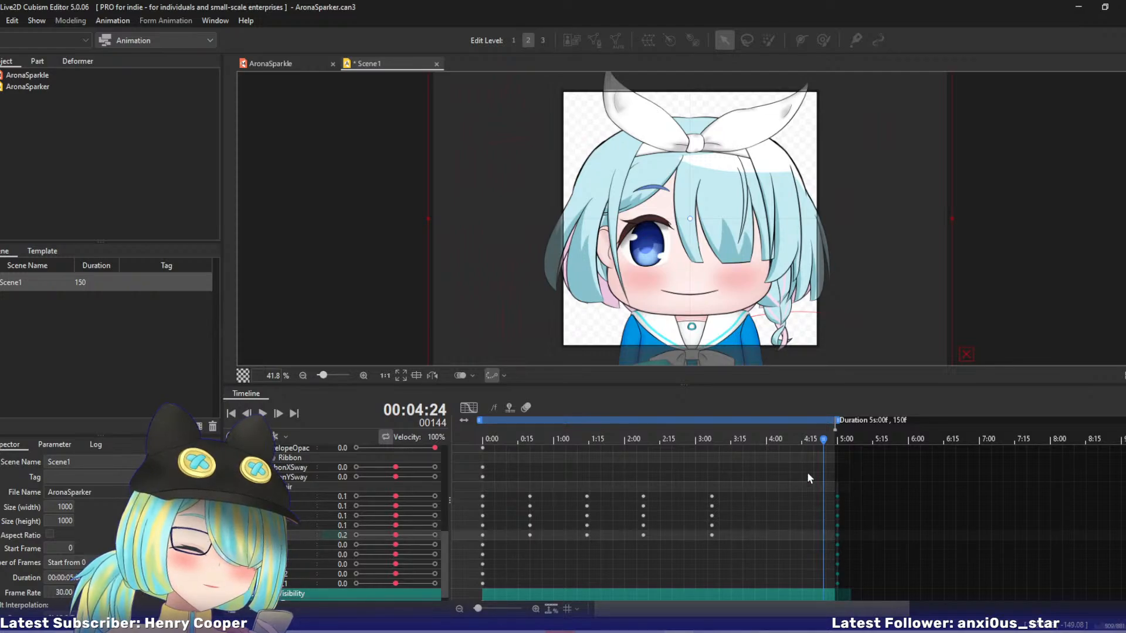
# At 4:03, key FrontX1 -2, FrontX2 -3, SideX1 -2, SideX2 -4 and a negative SideX3, and play the animation to review the hair sway.
pyautogui.moveTo(814, 444); pyautogui.dragTo(773, 463)
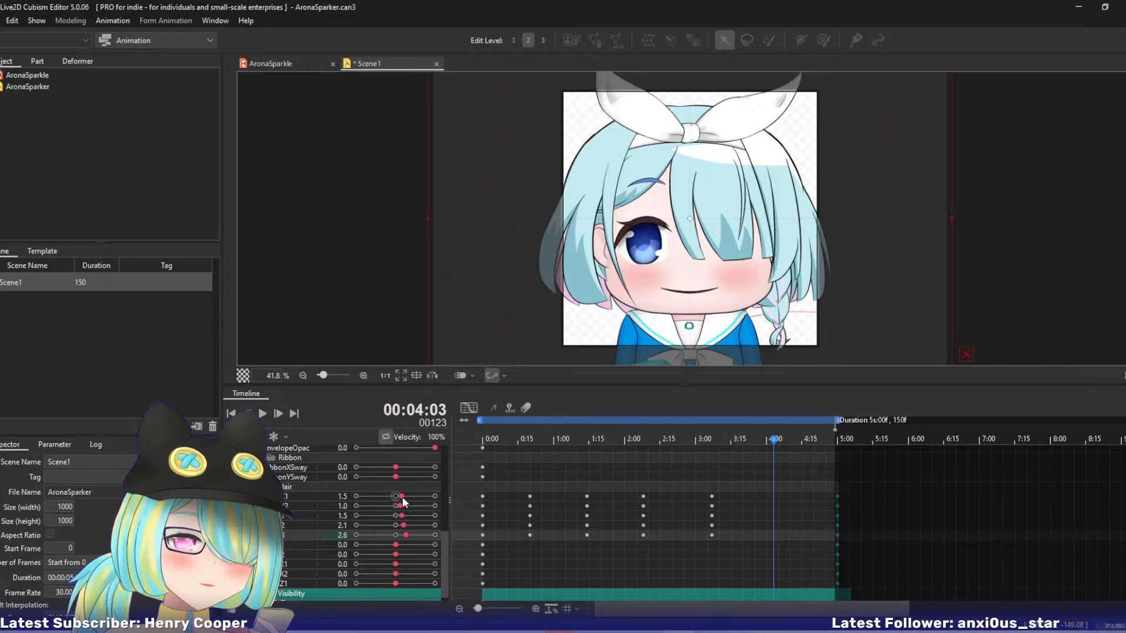
pyautogui.moveTo(402, 497); pyautogui.dragTo(381, 535)
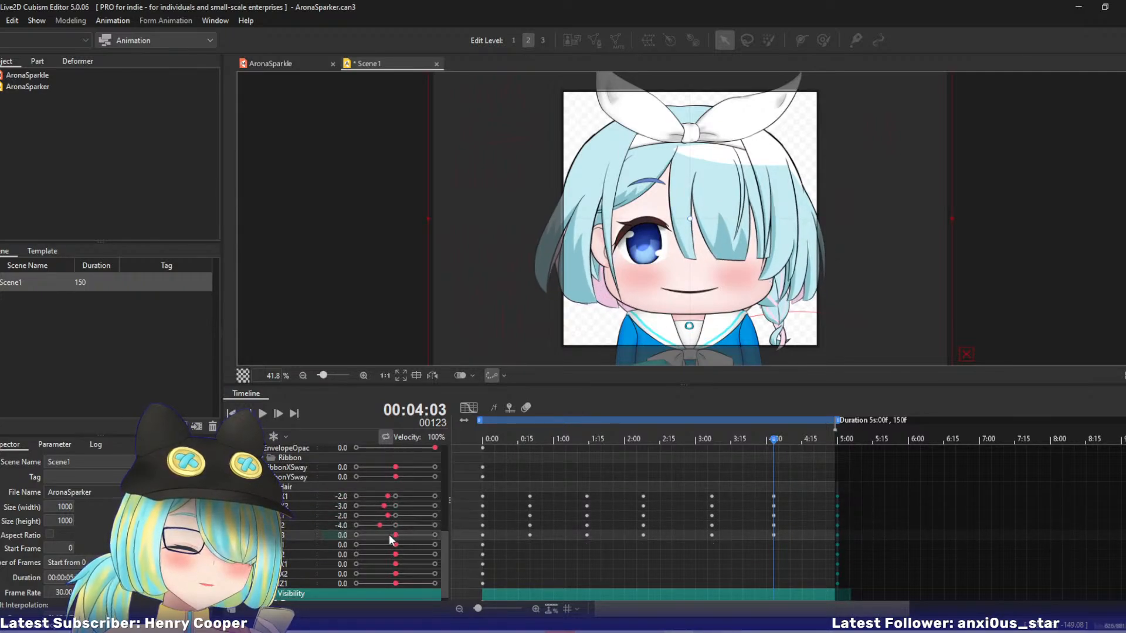
pyautogui.click(261, 416)
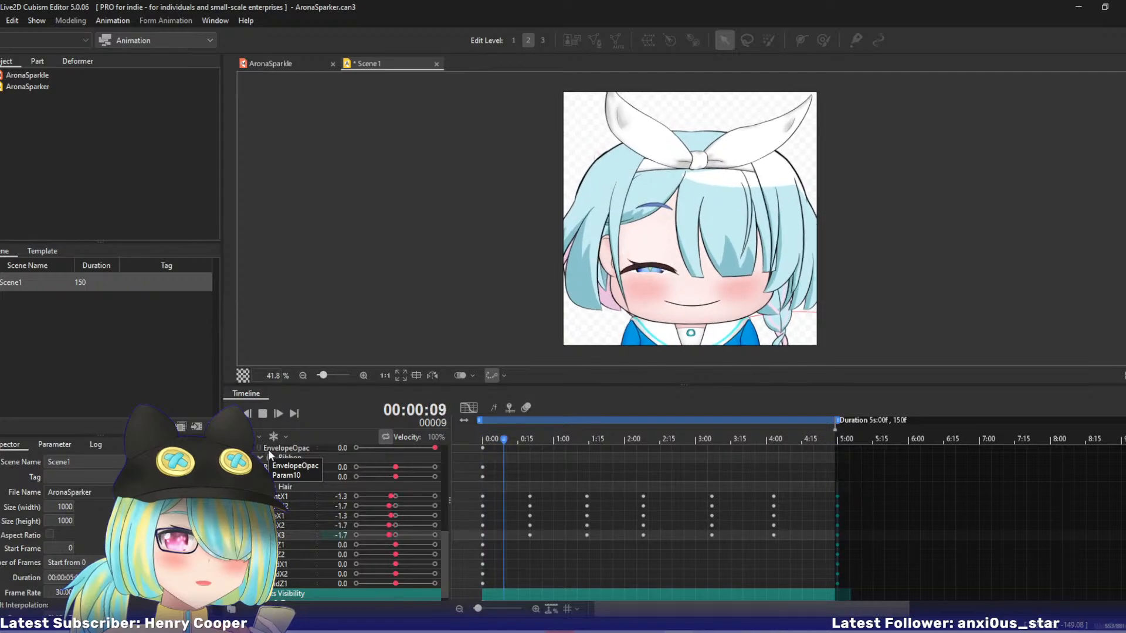
pyautogui.click(263, 414)
pyautogui.moveTo(492, 440); pyautogui.dragTo(581, 445)
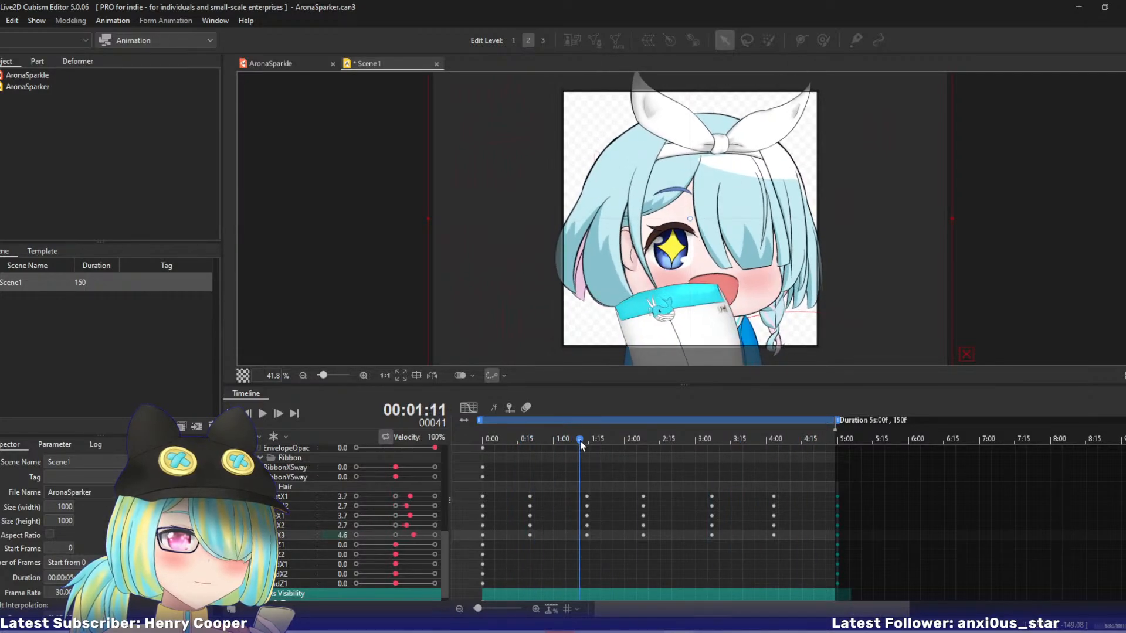
pyautogui.moveTo(396, 546); pyautogui.dragTo(379, 546)
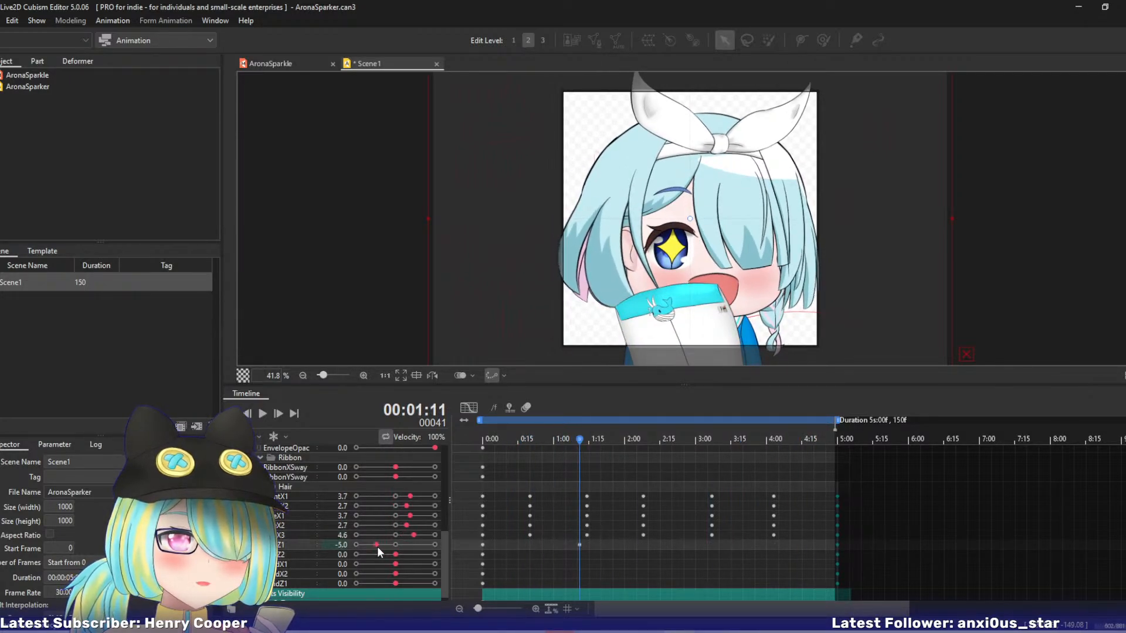
pyautogui.hotkey('ctrl', 'z')
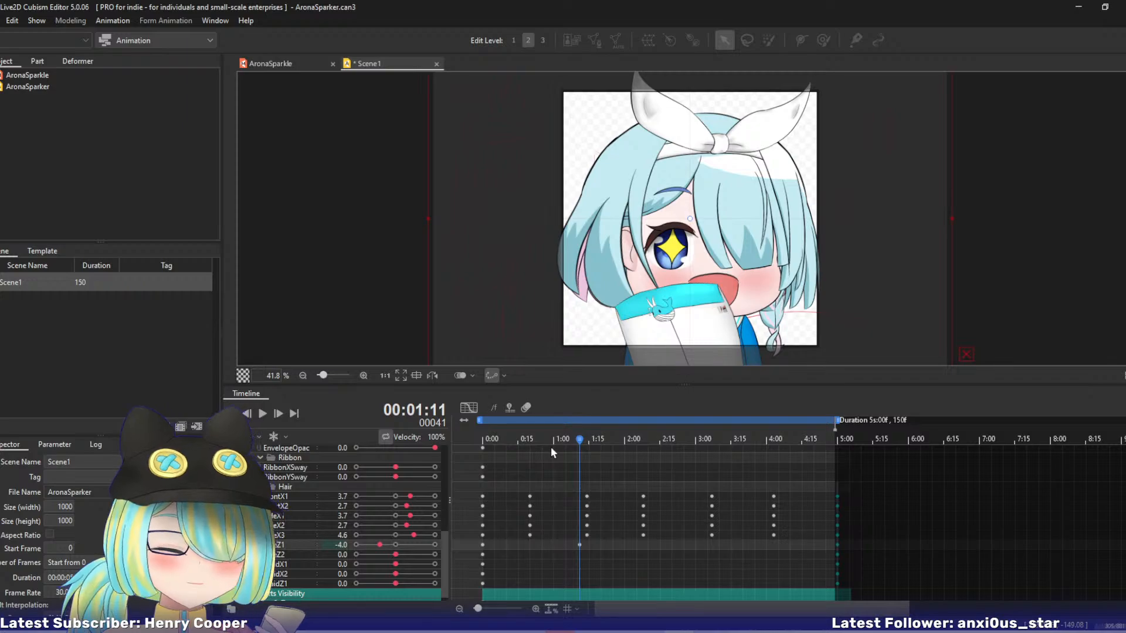
# At 0:17, key SideZ1 -3, SideZ2 -2, BraidX1 -3, BraidX2 -3 and BraidZ1 -4.
pyautogui.moveTo(519, 440)
pyautogui.mouseDown()
pyautogui.moveTo(508, 441)
pyautogui.moveTo(522, 441)
pyautogui.mouseUp()
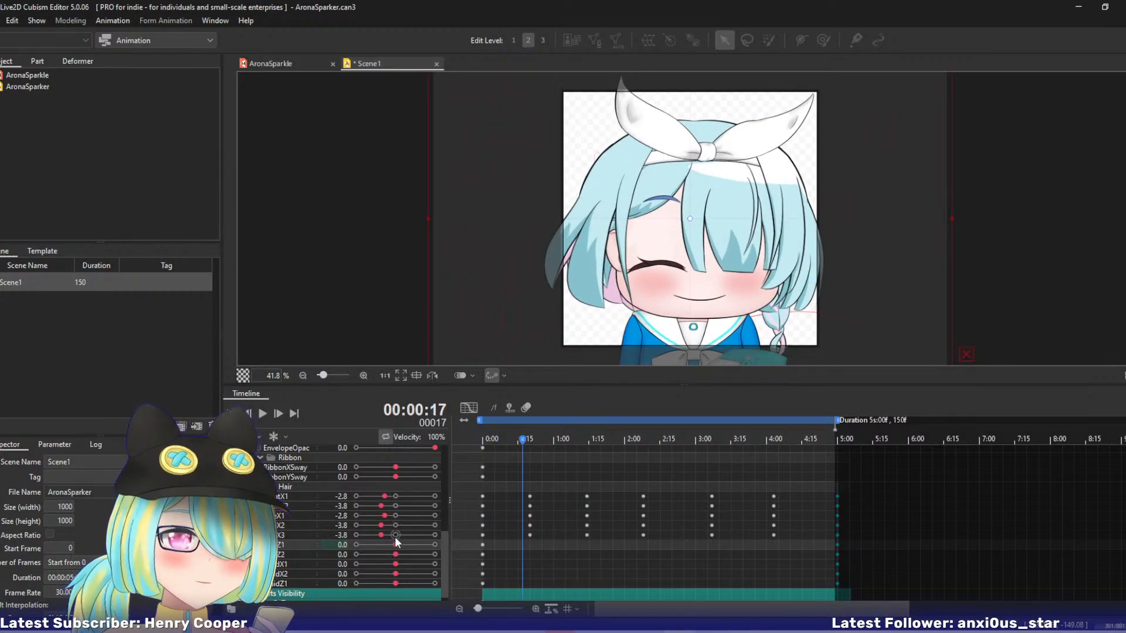
pyautogui.moveTo(396, 545); pyautogui.dragTo(379, 584)
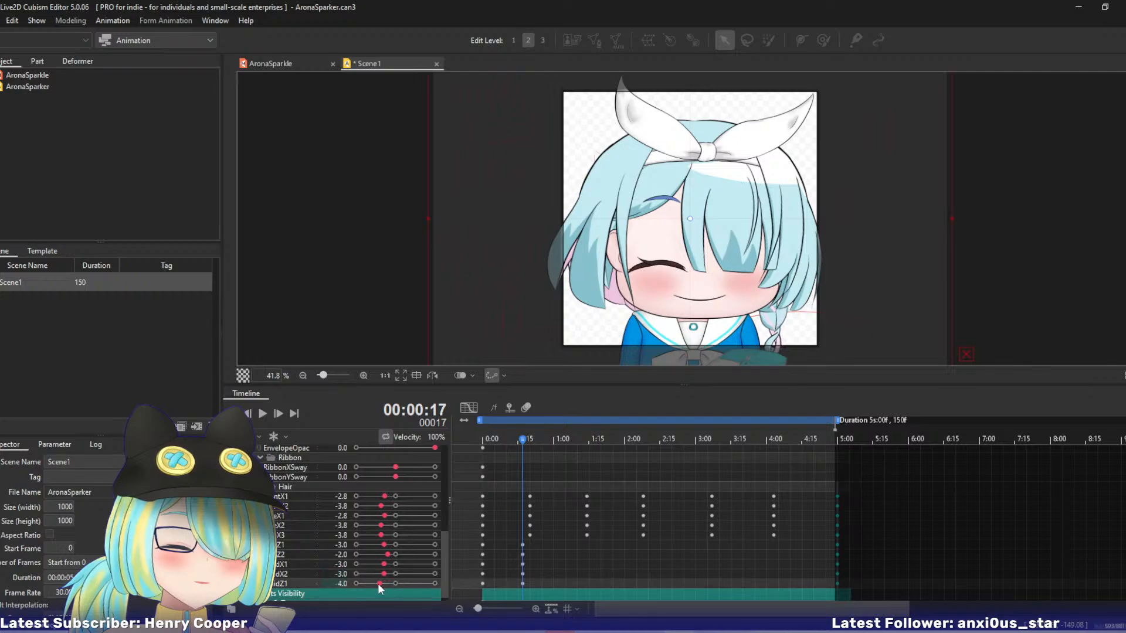
# Undo the braid keyframes at 0:17, and key SideZ1 and SideZ2 to positive values at 1:13 and to -3 and -2 near 2:12.
pyautogui.hotkey('ctrl', 'z')
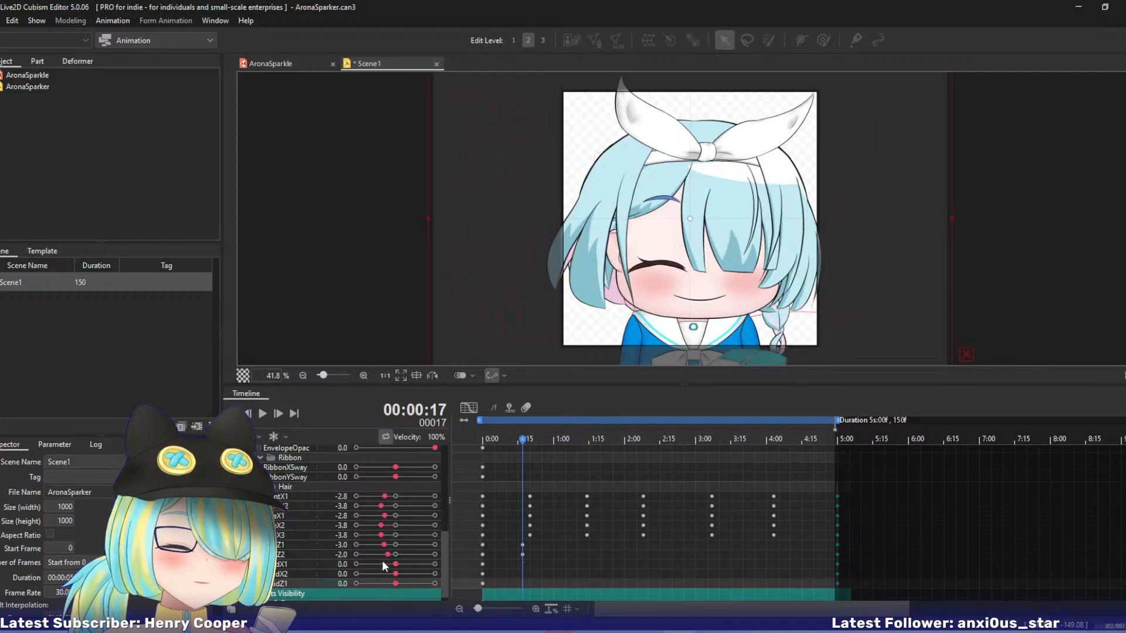
pyautogui.moveTo(534, 439); pyautogui.dragTo(583, 446)
pyautogui.moveTo(384, 545); pyautogui.dragTo(418, 559)
pyautogui.moveTo(592, 445); pyautogui.dragTo(653, 443)
pyautogui.moveTo(419, 545); pyautogui.dragTo(387, 556)
# Key SideZ1 4 and SideZ2 3 at 1:27, both to 3 at 1:01, and set both to -3 at 1:13.
pyautogui.moveTo(653, 441); pyautogui.dragTo(618, 449)
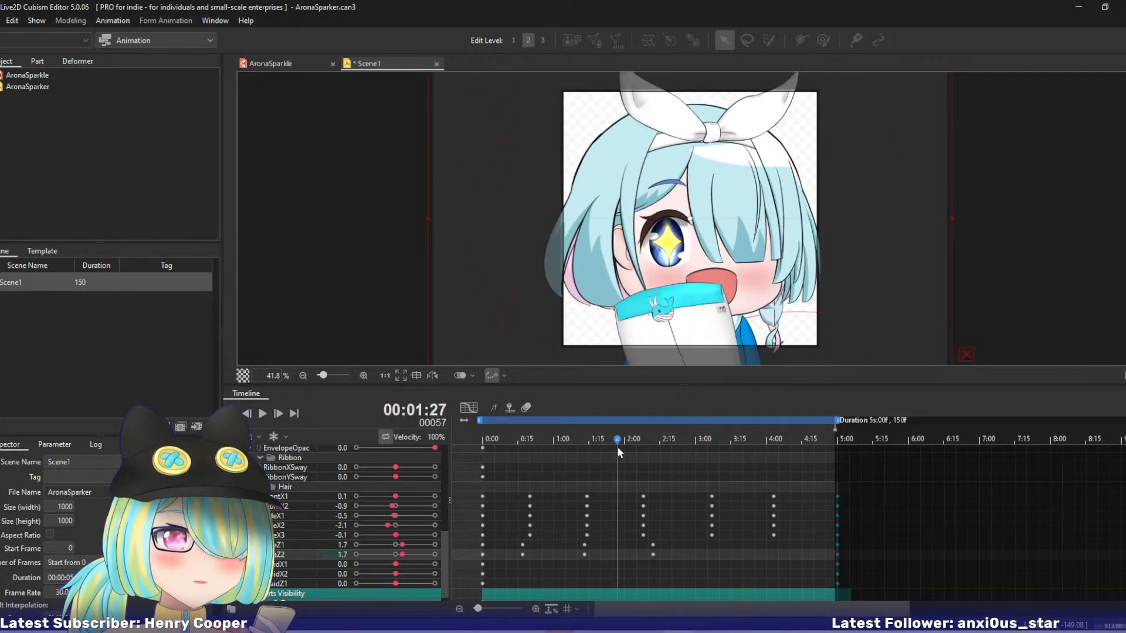
pyautogui.moveTo(404, 544)
pyautogui.mouseDown()
pyautogui.moveTo(418, 545)
pyautogui.moveTo(407, 555)
pyautogui.mouseUp()
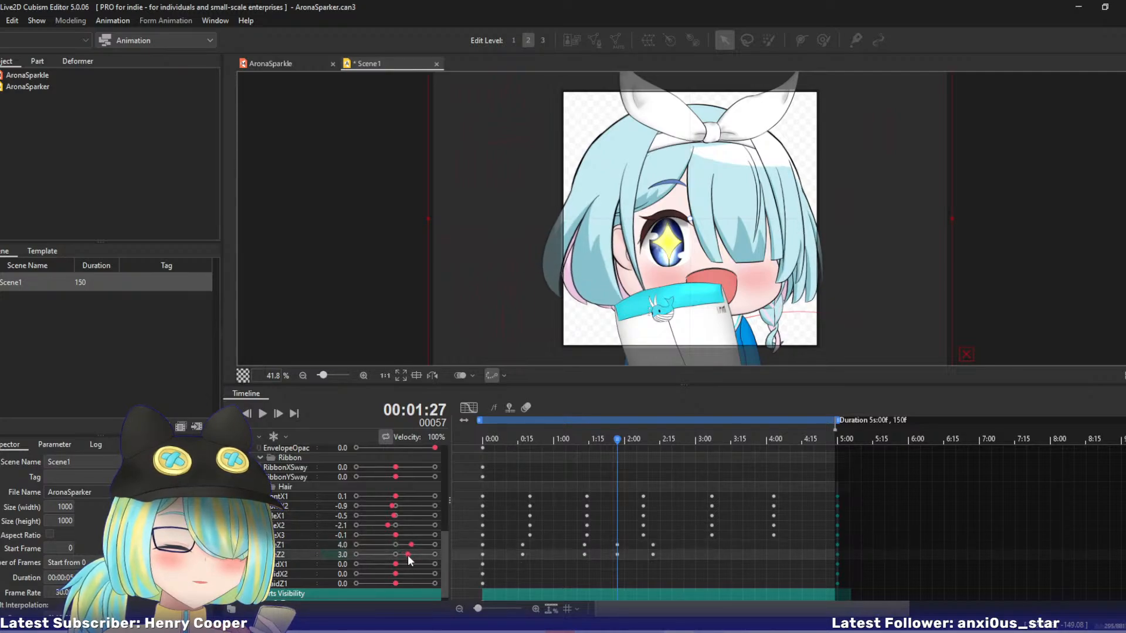
pyautogui.moveTo(621, 438); pyautogui.dragTo(556, 454)
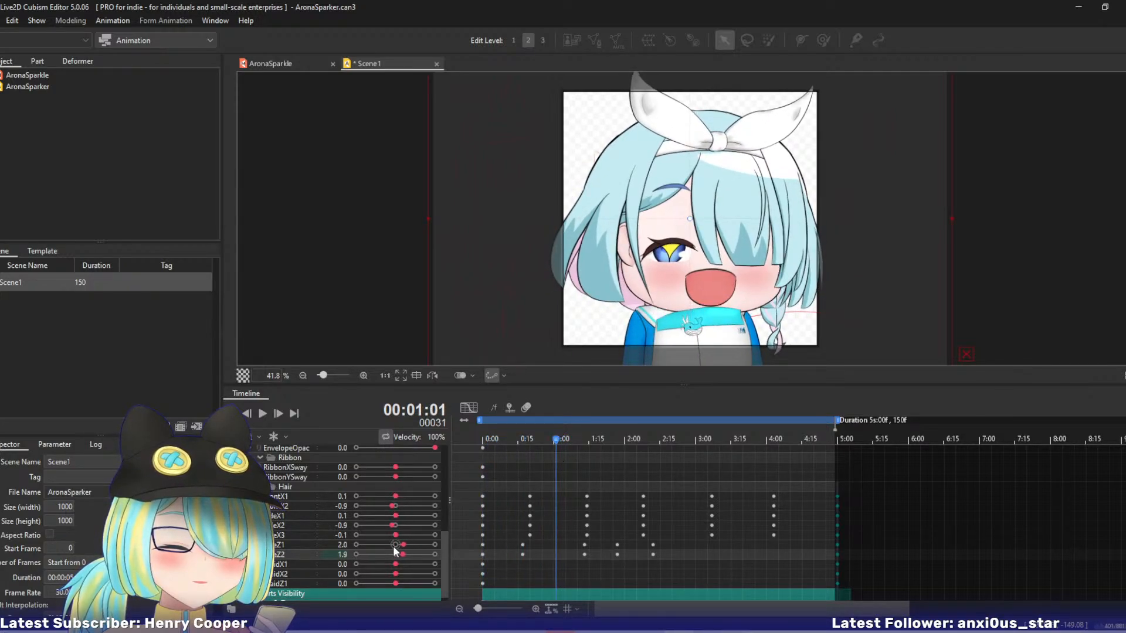
pyautogui.moveTo(403, 545); pyautogui.dragTo(407, 553)
pyautogui.moveTo(567, 446); pyautogui.dragTo(585, 440)
pyautogui.moveTo(418, 545); pyautogui.dragTo(386, 555)
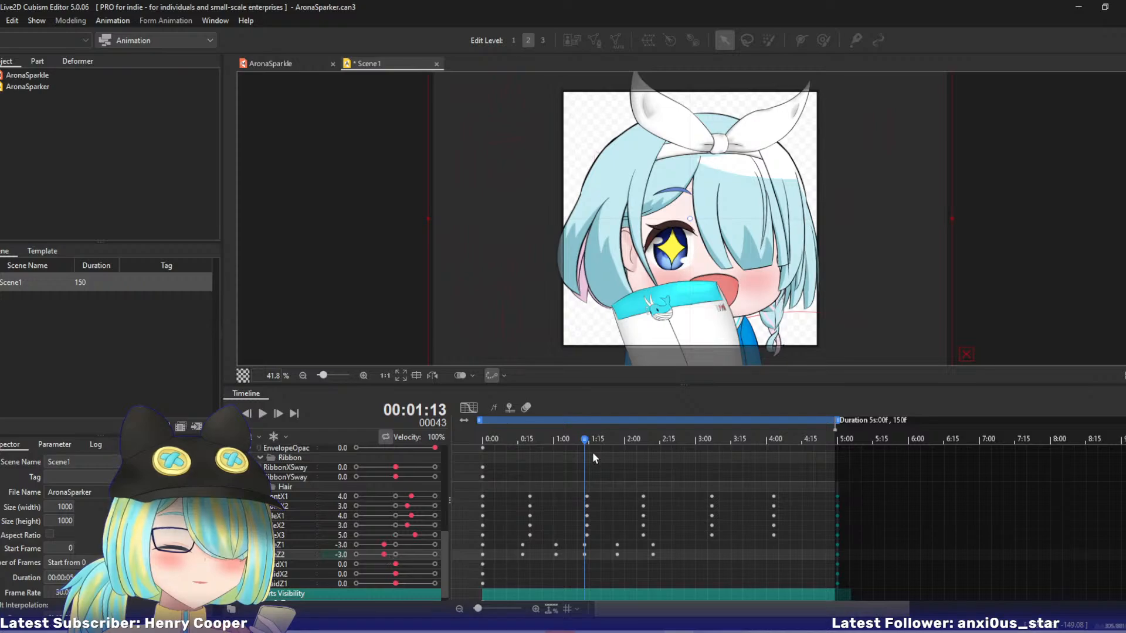
# Key SideZ1 and SideZ2 to 1 at 2:24, to -4 and -5 at 3:14, and to small positive values near 4:05.
pyautogui.moveTo(593, 452); pyautogui.dragTo(682, 459)
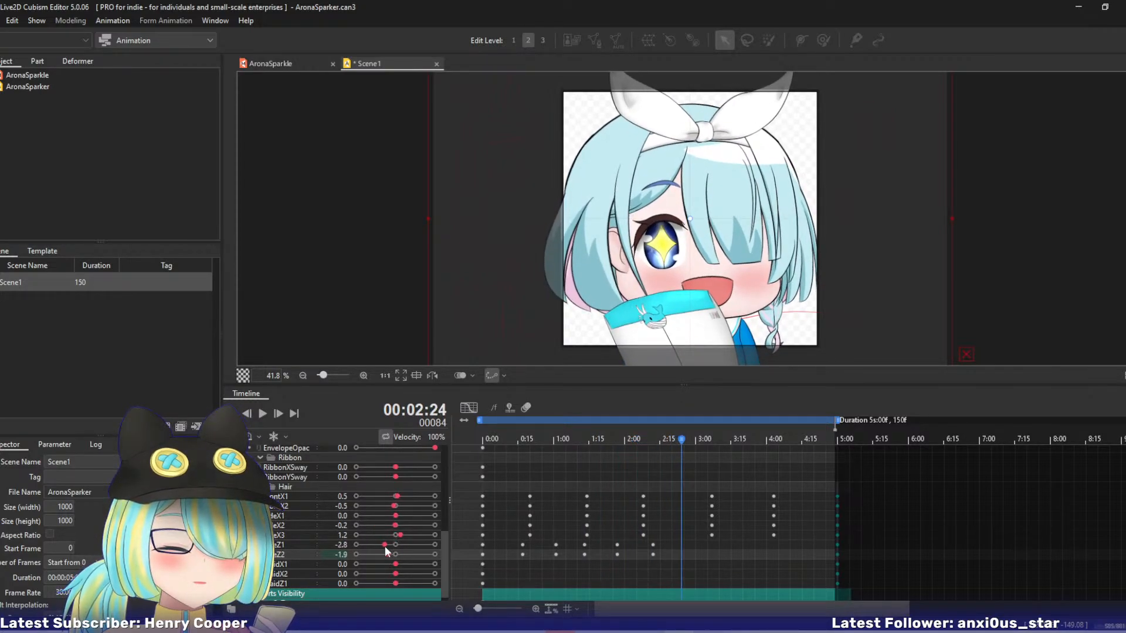
pyautogui.moveTo(384, 546)
pyautogui.mouseDown()
pyautogui.moveTo(403, 545)
pyautogui.moveTo(392, 557)
pyautogui.mouseUp()
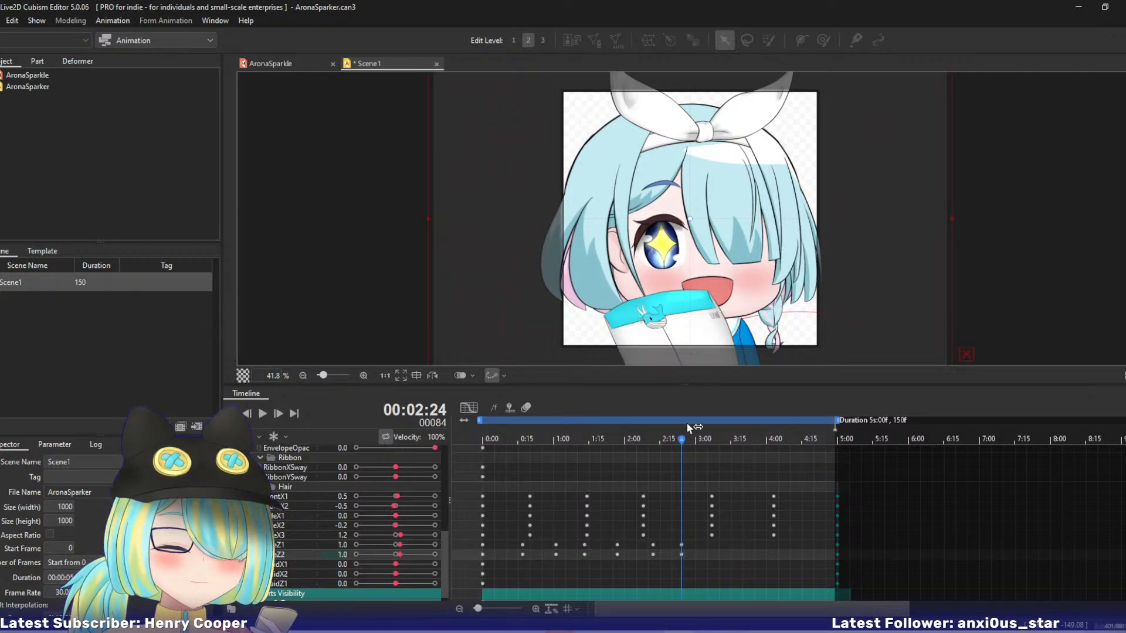
pyautogui.moveTo(690, 440); pyautogui.dragTo(729, 441)
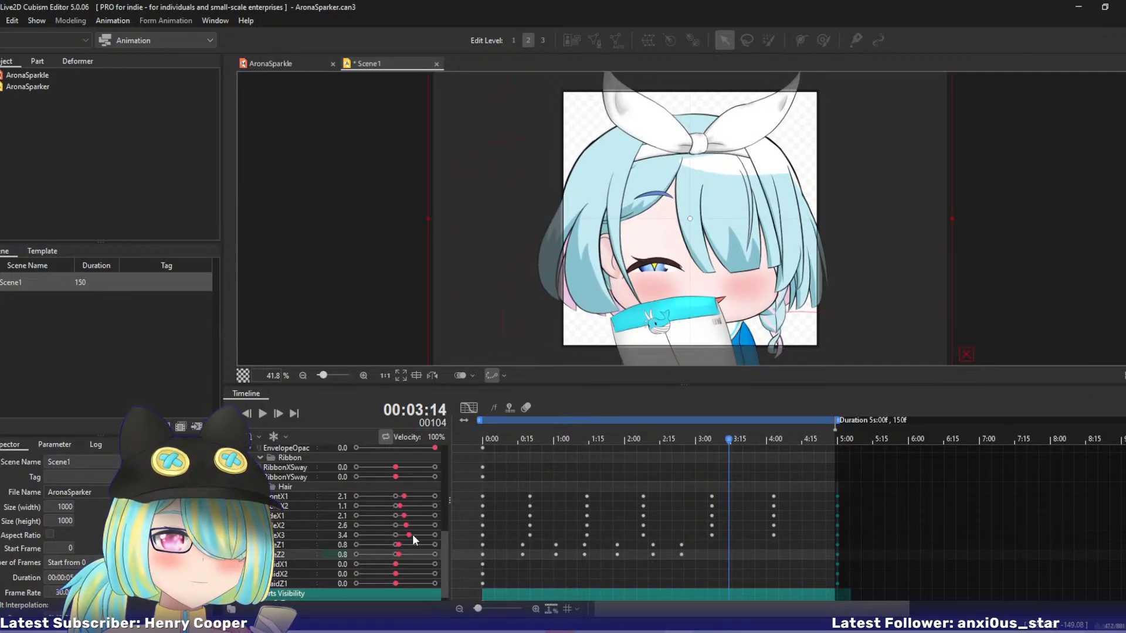
pyautogui.click(397, 547)
pyautogui.moveTo(397, 547); pyautogui.dragTo(380, 547)
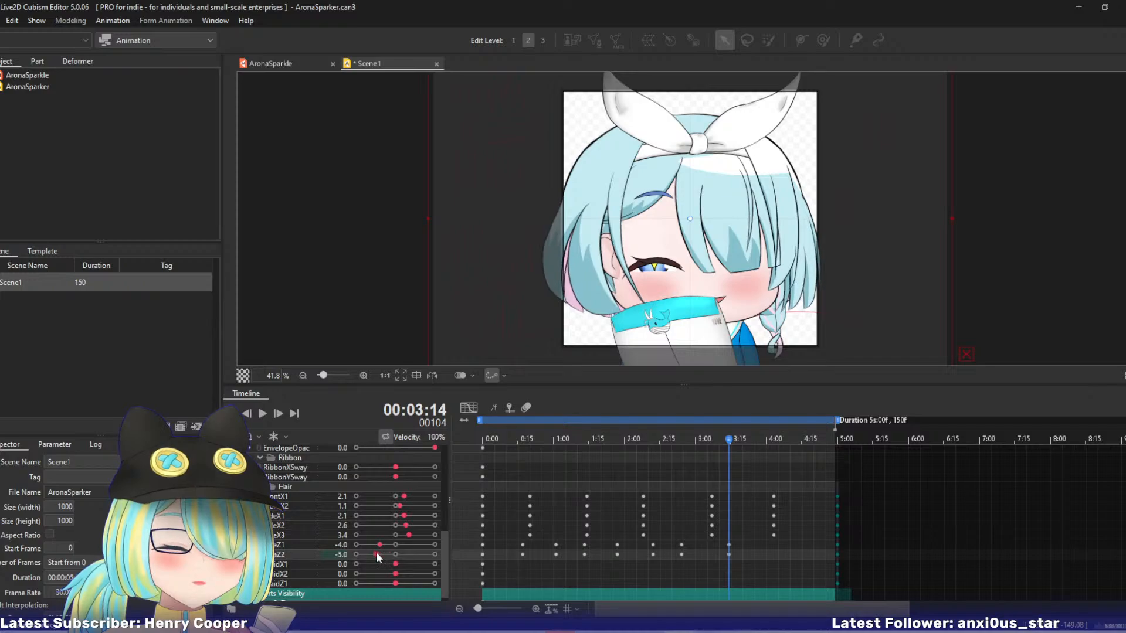
pyautogui.moveTo(730, 440); pyautogui.dragTo(777, 452)
pyautogui.moveTo(388, 545); pyautogui.dragTo(400, 552)
# Play the animation to review the side hair sway.
pyautogui.moveTo(833, 441); pyautogui.dragTo(632, 447)
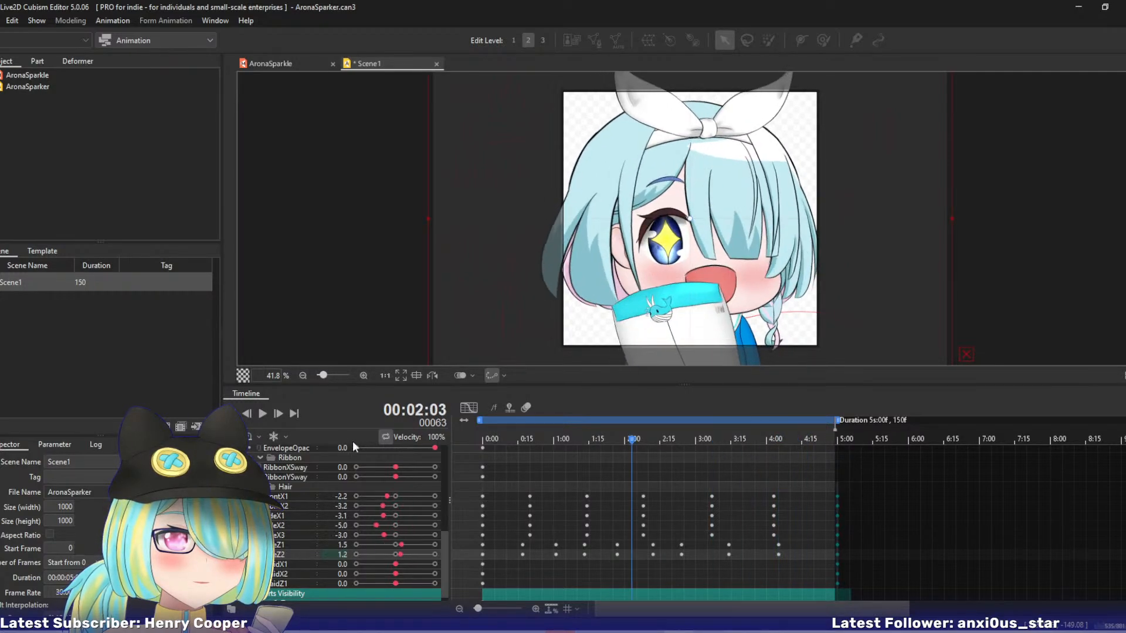
pyautogui.click(263, 413)
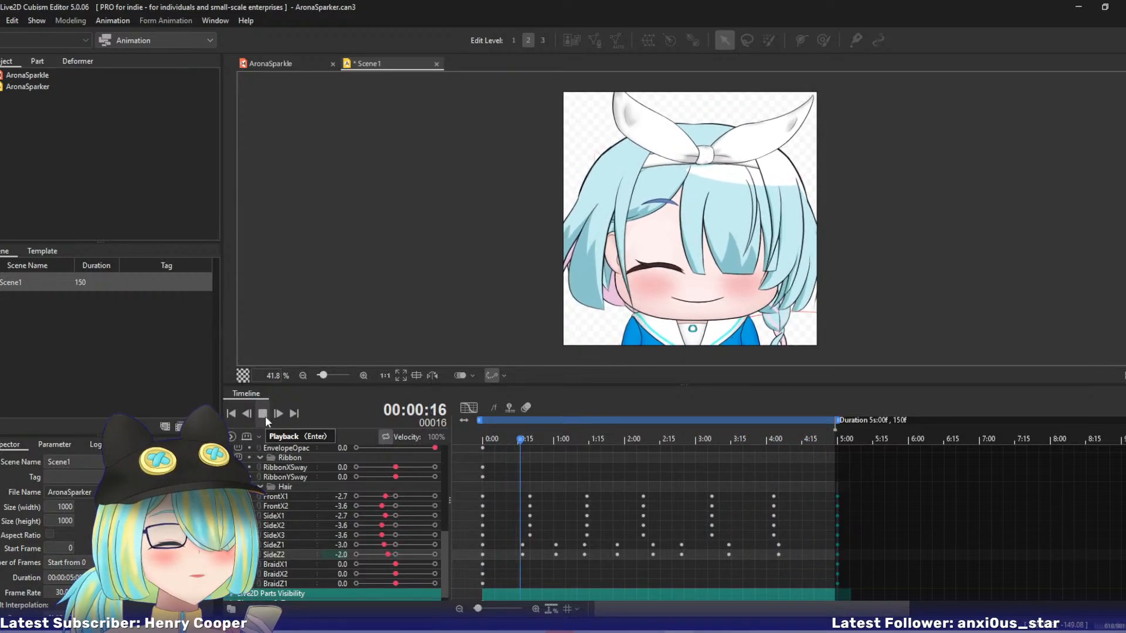
pyautogui.click(262, 414)
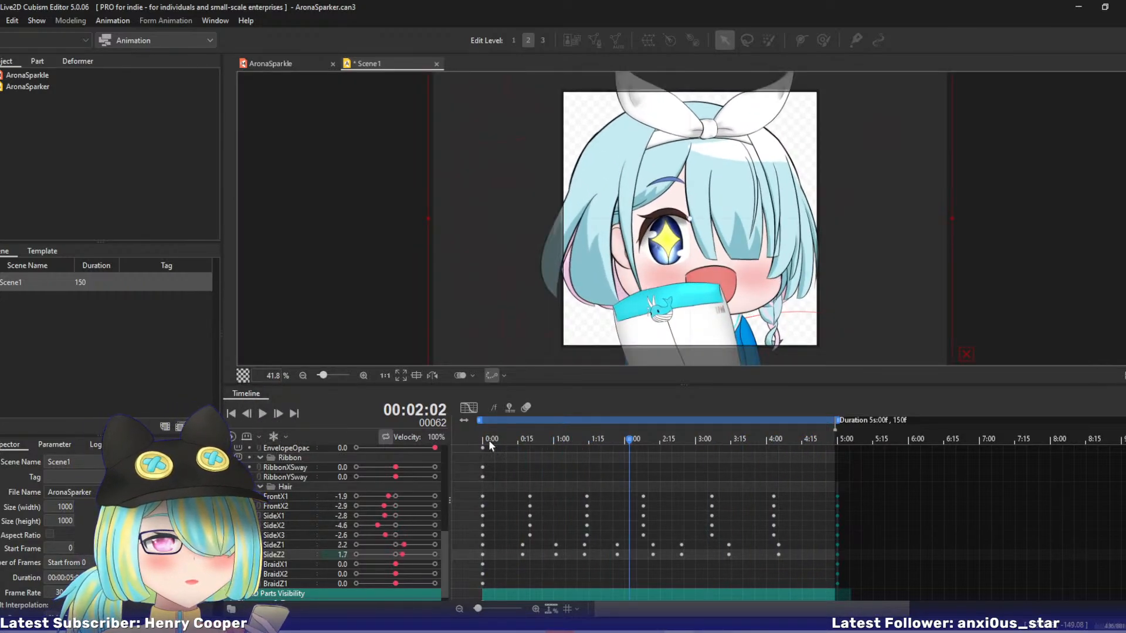
# Key RibbonXSway -6 and RibbonYSway about 4 at 0:16, and RibbonXSway 3 and RibbonYSway -4 near 1:05.
pyautogui.click(492, 440)
pyautogui.moveTo(495, 441); pyautogui.dragTo(521, 441)
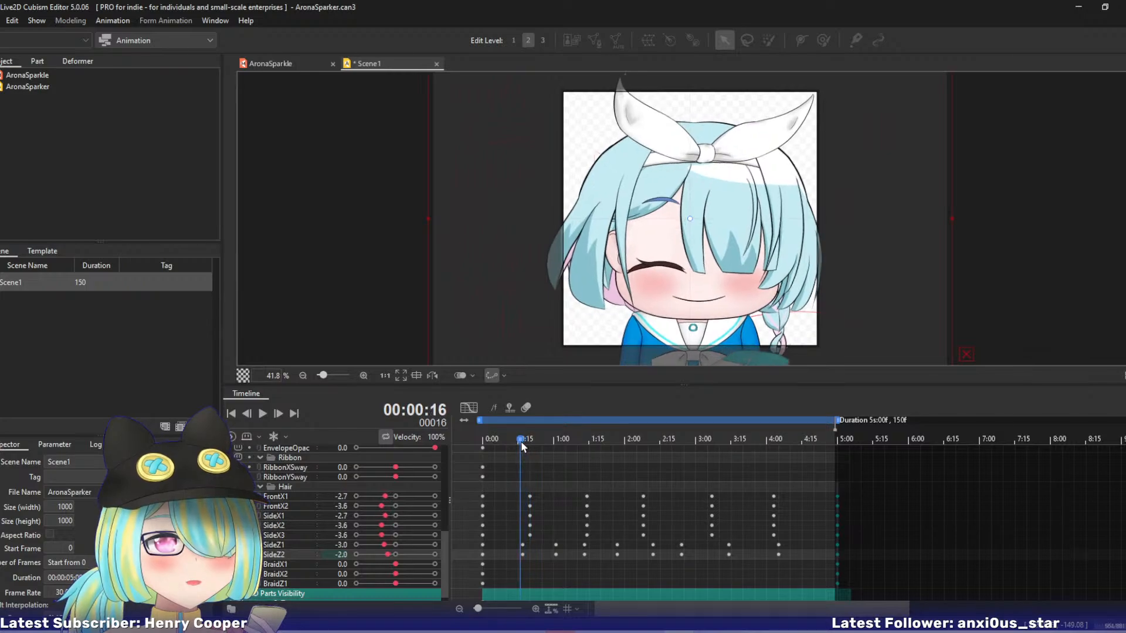
pyautogui.moveTo(396, 467); pyautogui.dragTo(373, 467)
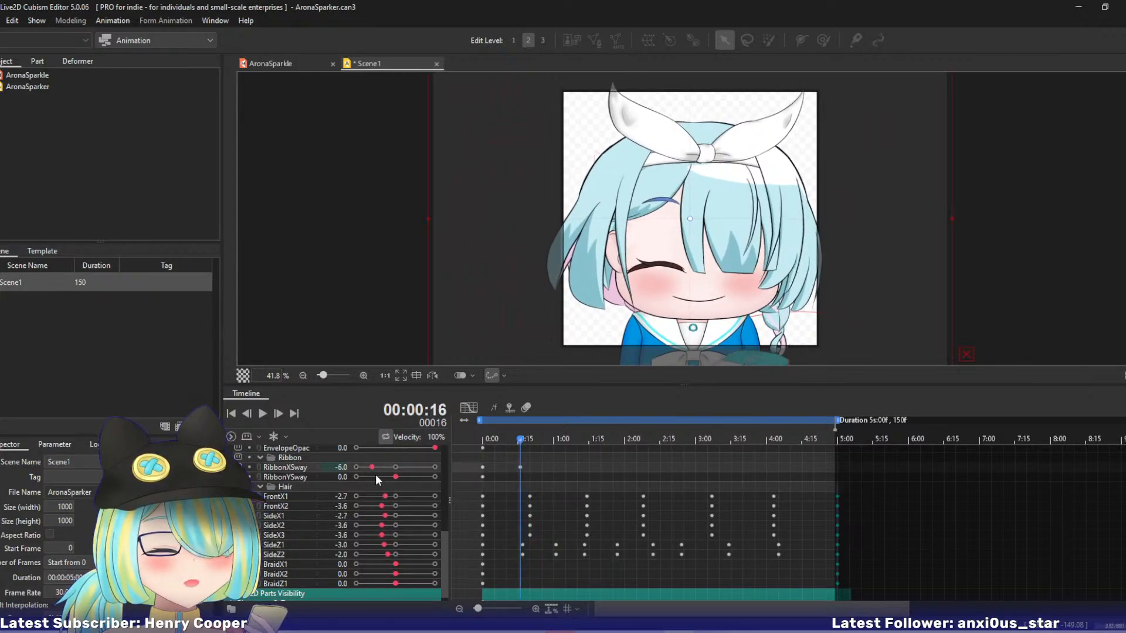
pyautogui.moveTo(397, 477)
pyautogui.mouseDown()
pyautogui.moveTo(386, 476)
pyautogui.moveTo(410, 477)
pyautogui.mouseUp()
pyautogui.moveTo(520, 440); pyautogui.dragTo(567, 446)
pyautogui.moveTo(388, 467)
pyautogui.mouseDown()
pyautogui.moveTo(409, 474)
pyautogui.moveTo(381, 479)
pyautogui.mouseUp()
# Key RibbonXSway -3 and RibbonYSway 5 at 1:27, and RibbonXSway 2 and RibbonYSway -2 at 2:04.
pyautogui.moveTo(565, 439); pyautogui.dragTo(618, 439)
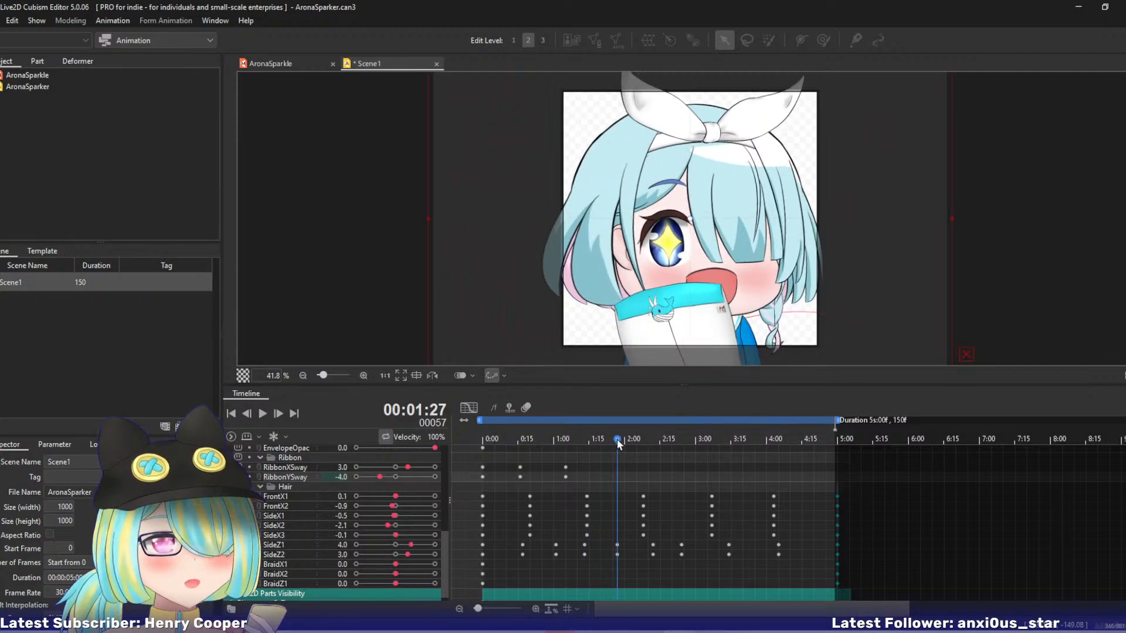
pyautogui.moveTo(407, 467)
pyautogui.mouseDown()
pyautogui.moveTo(384, 468)
pyautogui.moveTo(415, 481)
pyautogui.mouseUp()
pyautogui.moveTo(574, 442); pyautogui.dragTo(635, 452)
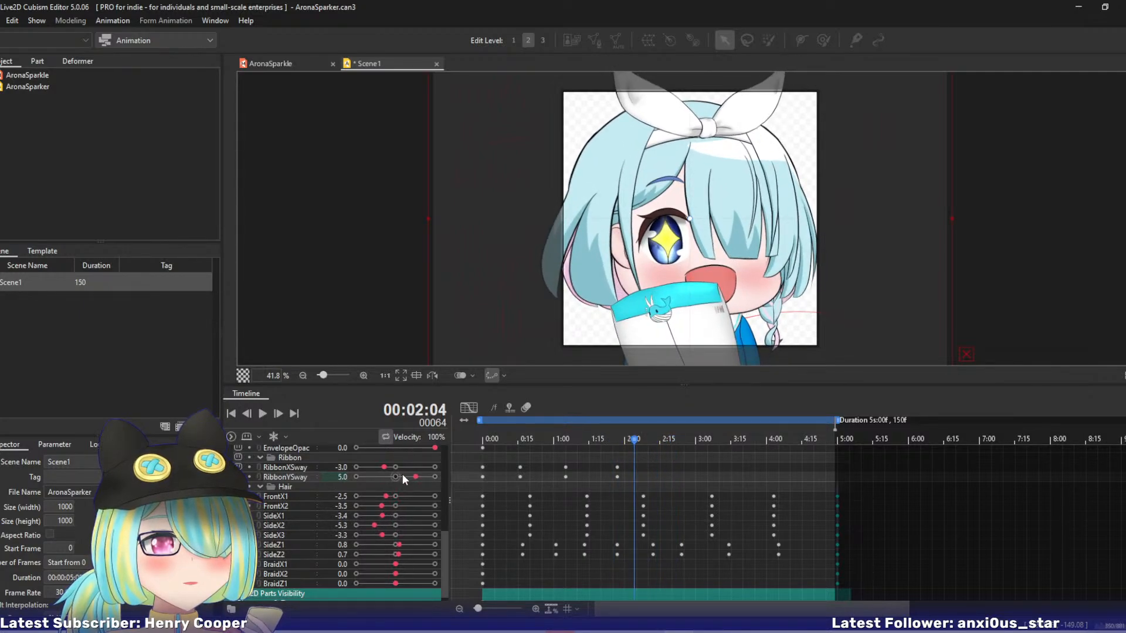
pyautogui.moveTo(415, 478)
pyautogui.mouseDown()
pyautogui.moveTo(389, 480)
pyautogui.moveTo(403, 468)
pyautogui.mouseUp()
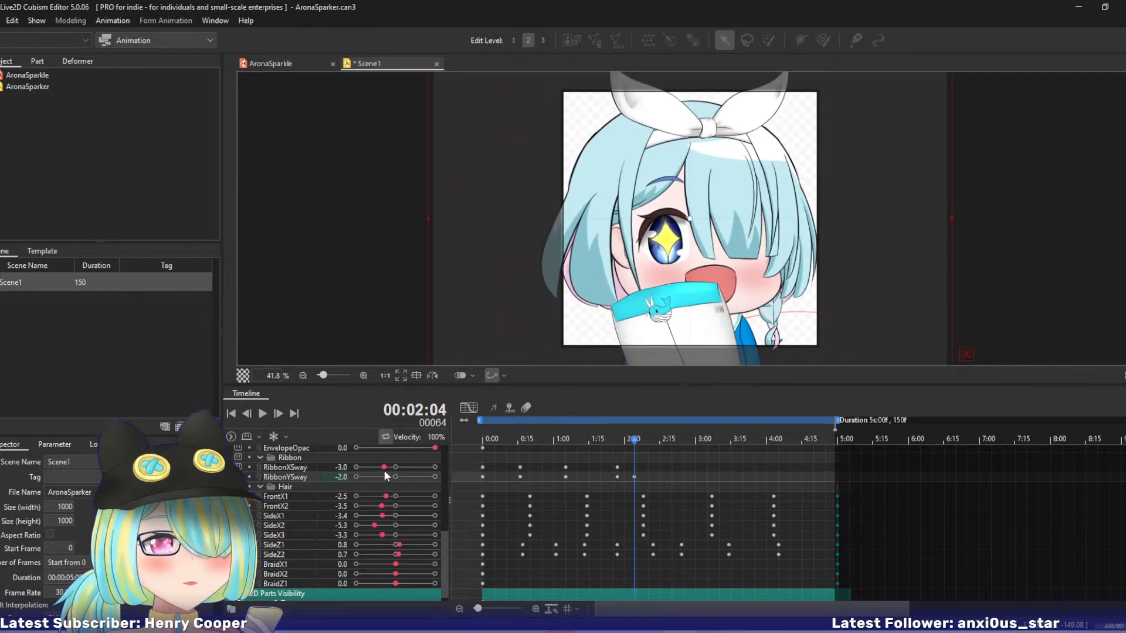
# Key RibbonXSway and RibbonYSway to -6 and 5 at 2:19, 2 and -4 at 3:07, and -5 and 4 at 4:00.
pyautogui.moveTo(626, 444); pyautogui.dragTo(670, 445)
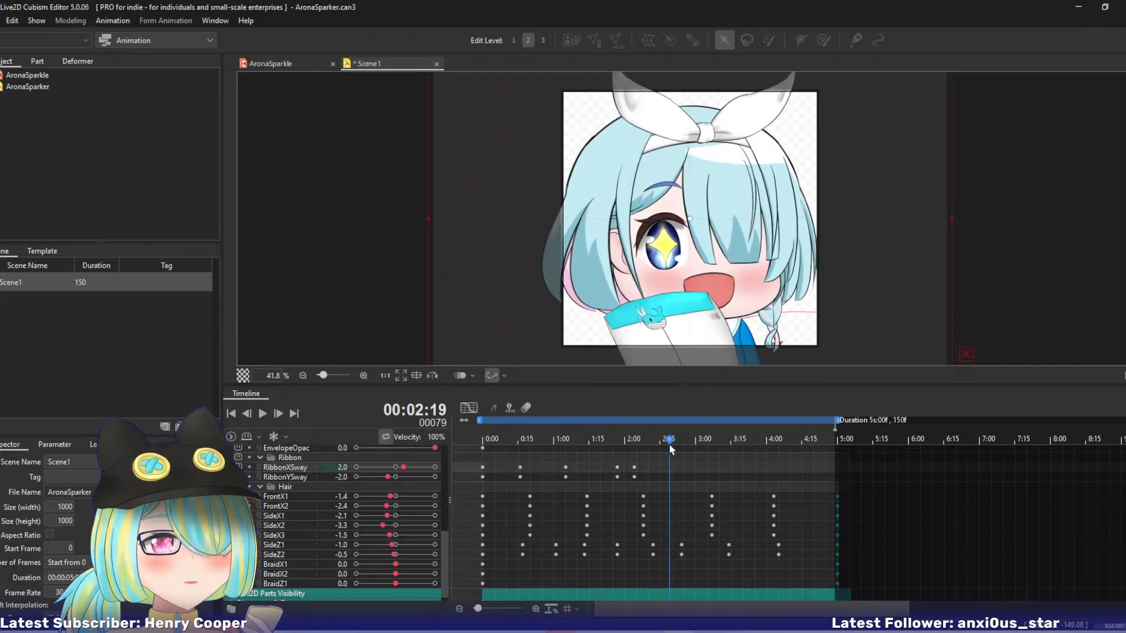
pyautogui.moveTo(387, 480)
pyautogui.mouseDown()
pyautogui.moveTo(423, 476)
pyautogui.moveTo(375, 467)
pyautogui.mouseUp()
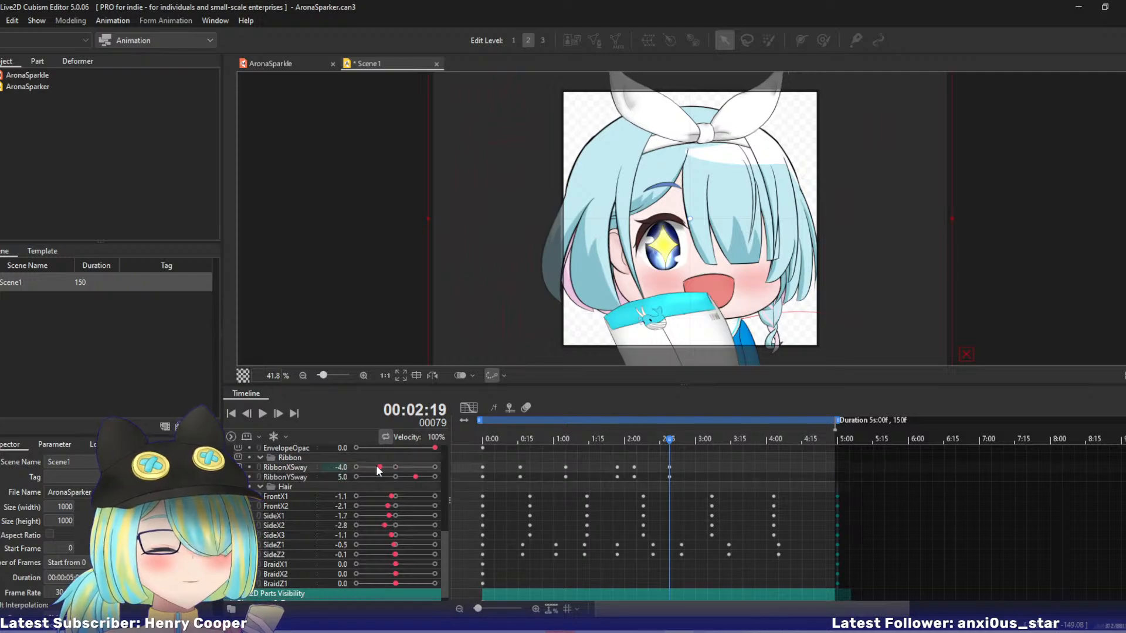
pyautogui.moveTo(663, 444); pyautogui.dragTo(713, 439)
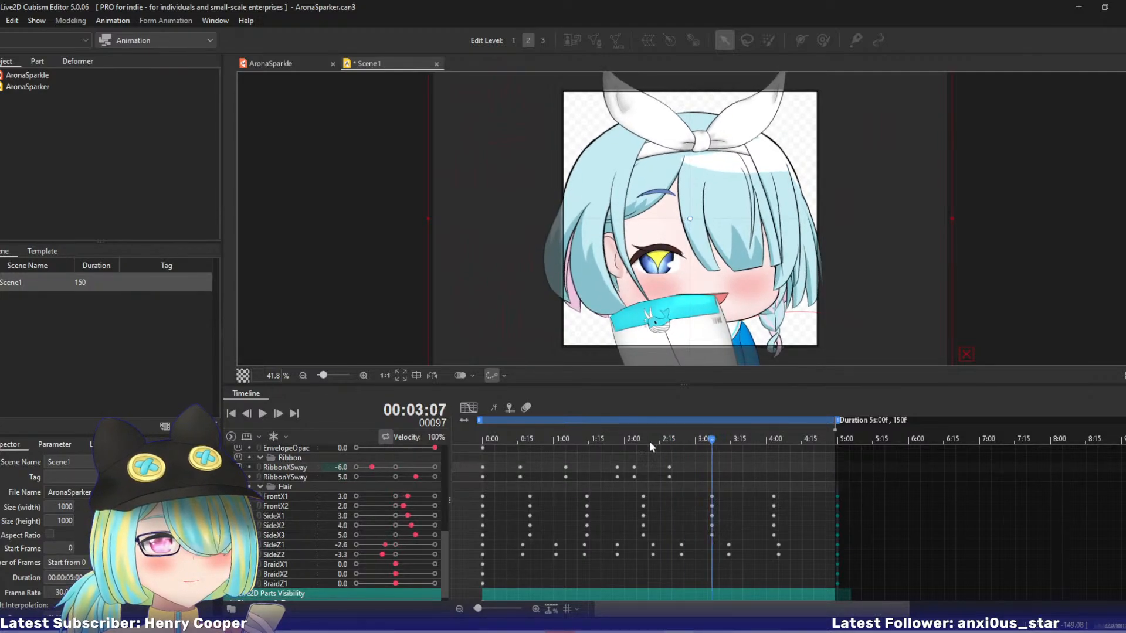
pyautogui.moveTo(415, 476)
pyautogui.mouseDown()
pyautogui.moveTo(382, 477)
pyautogui.moveTo(381, 468)
pyautogui.moveTo(404, 467)
pyautogui.mouseUp()
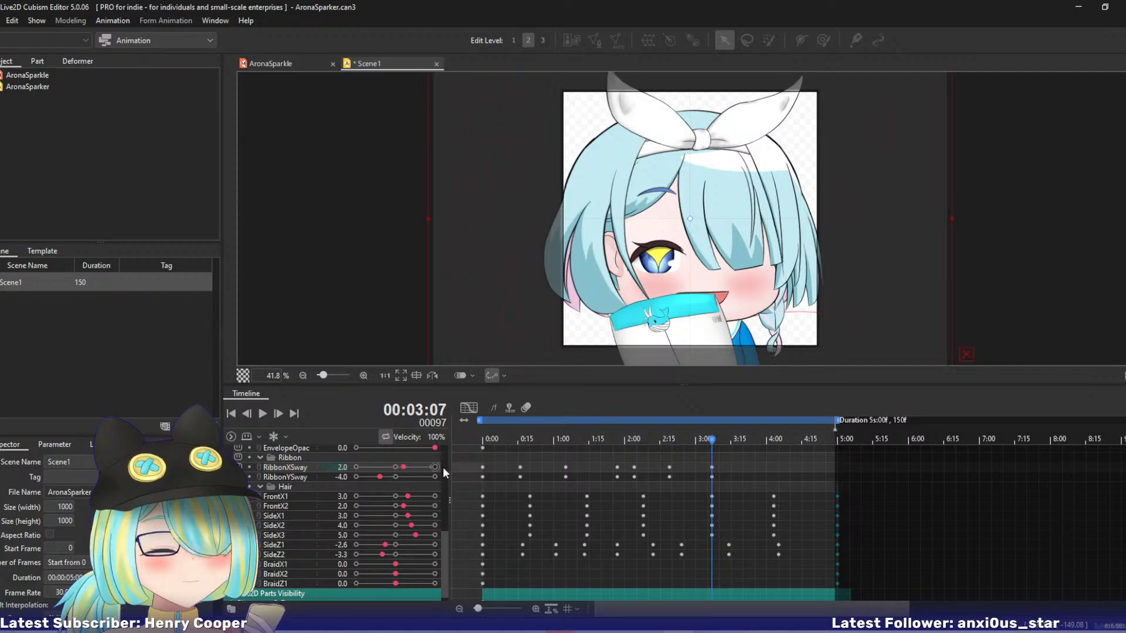
pyautogui.moveTo(712, 443); pyautogui.dragTo(766, 446)
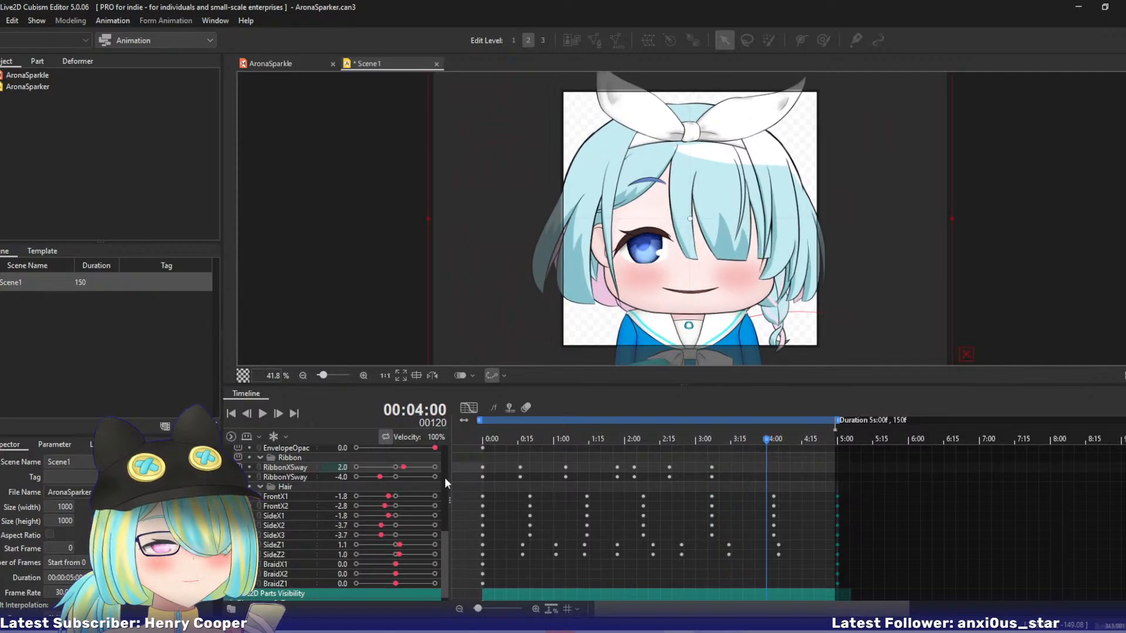
pyautogui.moveTo(403, 467)
pyautogui.mouseDown()
pyautogui.moveTo(376, 467)
pyautogui.moveTo(412, 478)
pyautogui.mouseUp()
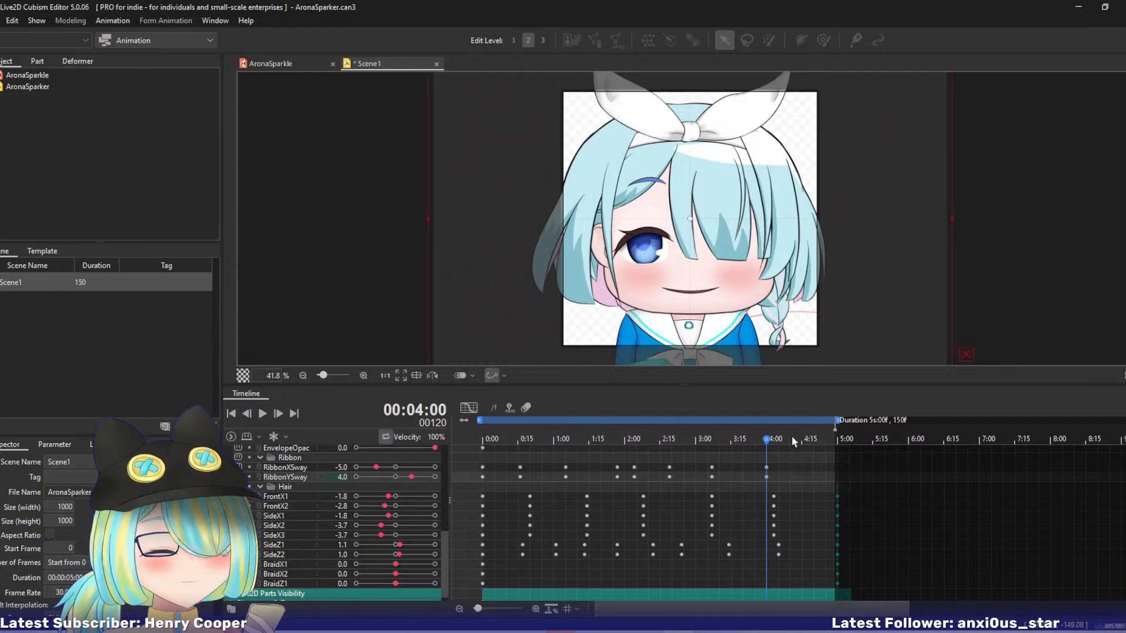
# Key both ribbon sways at 0 at 4:29, shift those keyframes to about 5:00, and play the animation from the start to review the ribbon.
pyautogui.moveTo(794, 441); pyautogui.dragTo(837, 441)
pyautogui.moveTo(412, 477); pyautogui.dragTo(395, 468)
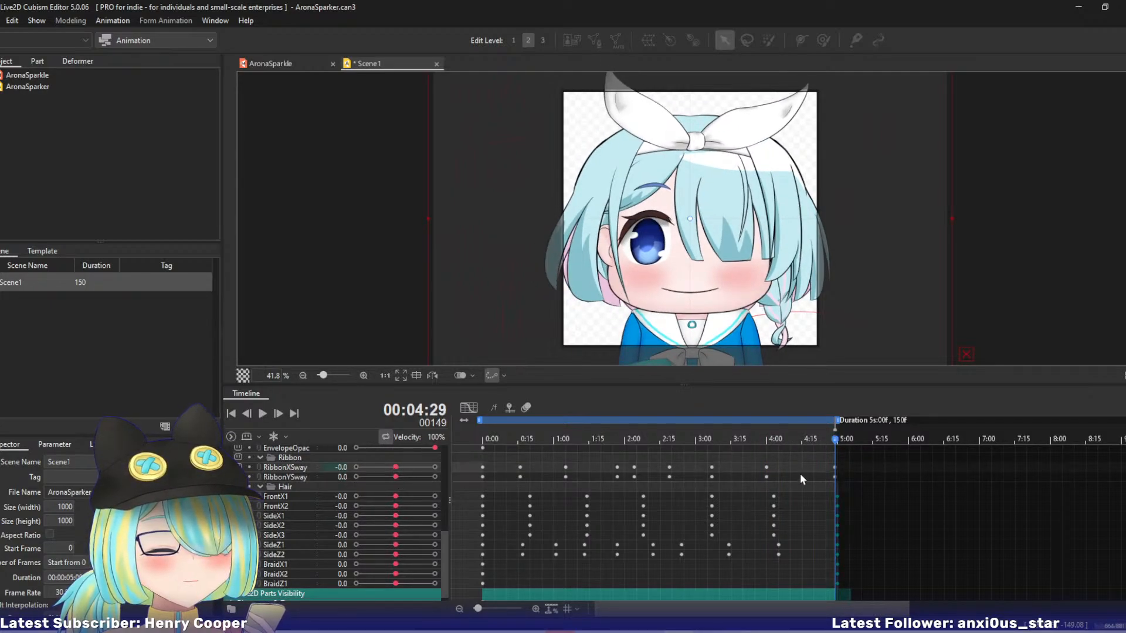
pyautogui.moveTo(825, 465)
pyautogui.mouseDown()
pyautogui.moveTo(842, 476)
pyautogui.moveTo(450, 424)
pyautogui.mouseUp()
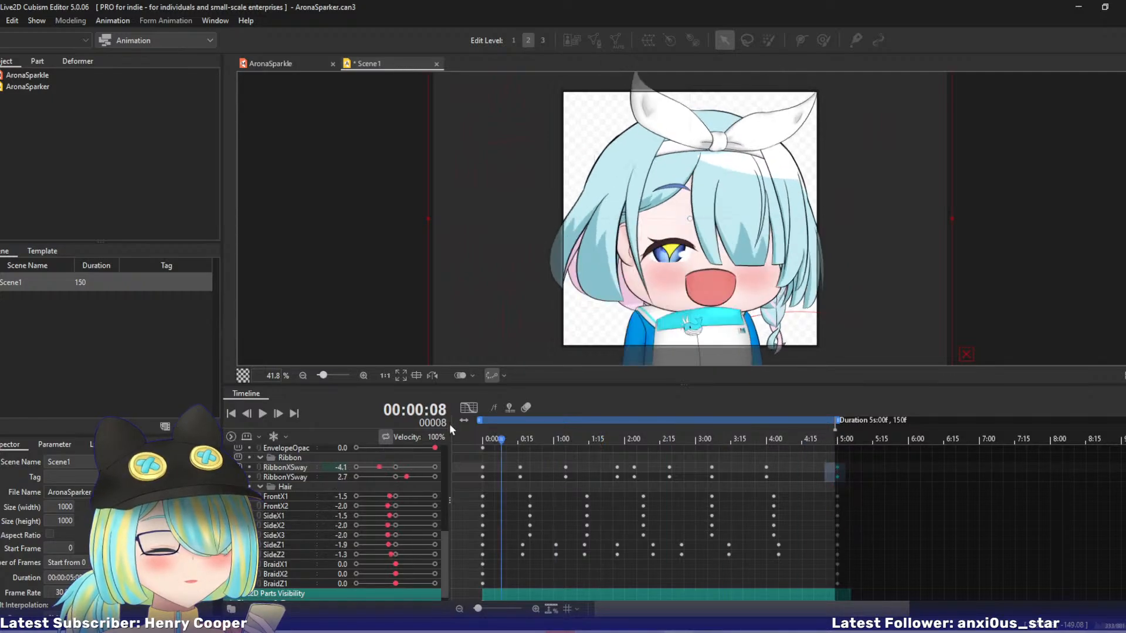
pyautogui.click(261, 414)
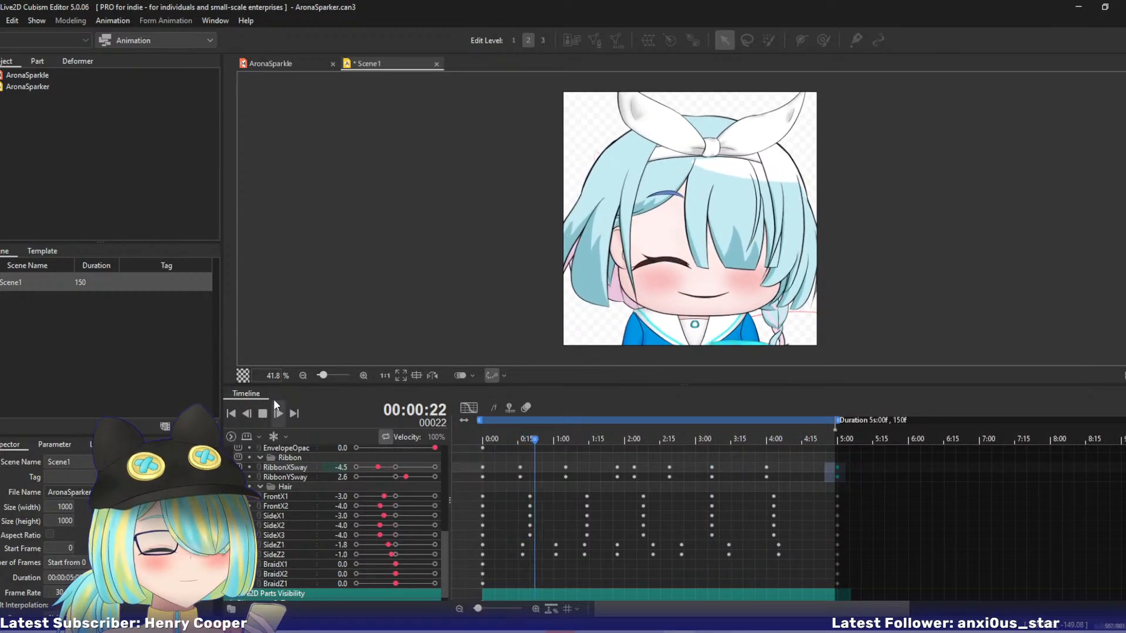
pyautogui.click(263, 414)
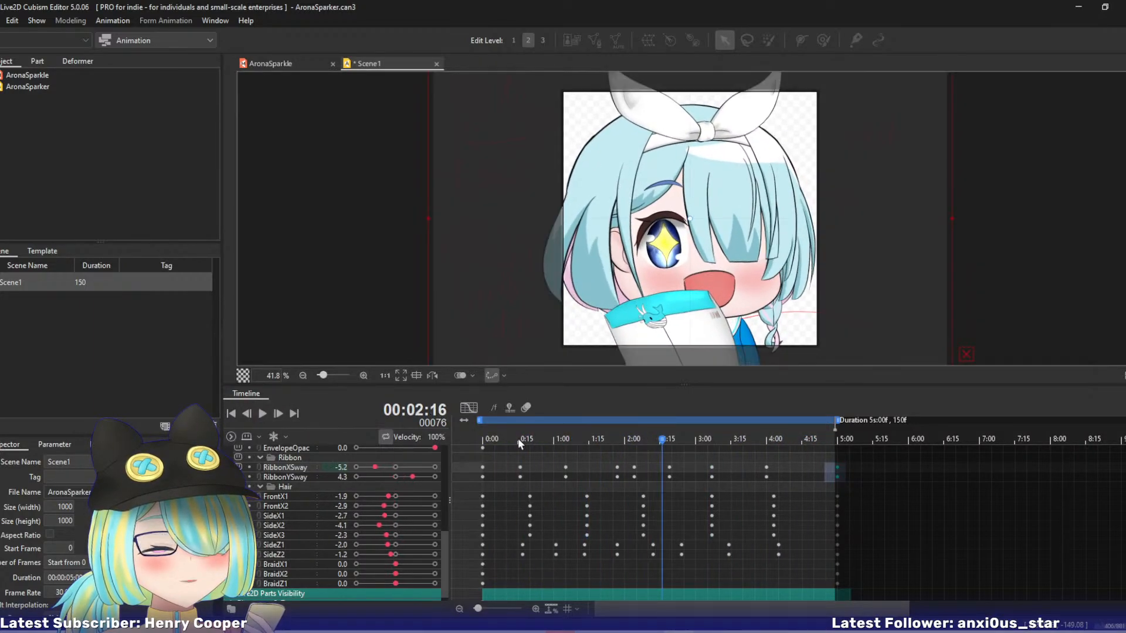
# Key BraidX1 -4 and BraidX2 -3 at 0:20, and BraidZ1 -6 at 0:17.
pyautogui.moveTo(519, 438)
pyautogui.mouseDown()
pyautogui.moveTo(471, 437)
pyautogui.moveTo(530, 445)
pyautogui.mouseUp()
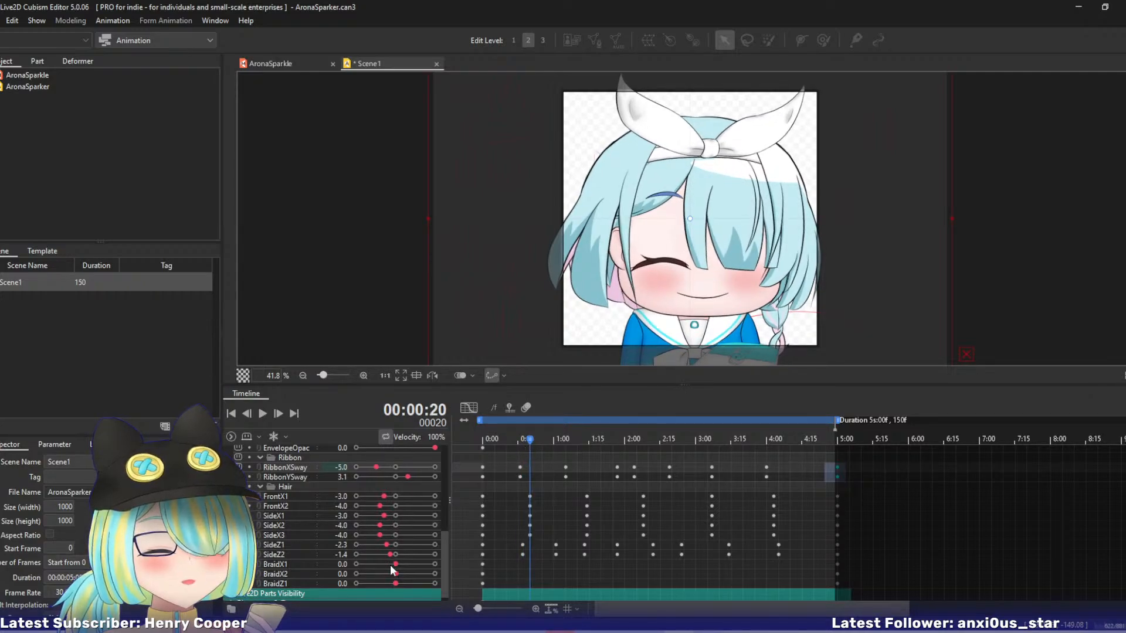
pyautogui.moveTo(393, 565)
pyautogui.mouseDown()
pyautogui.moveTo(381, 564)
pyautogui.moveTo(386, 575)
pyautogui.mouseUp()
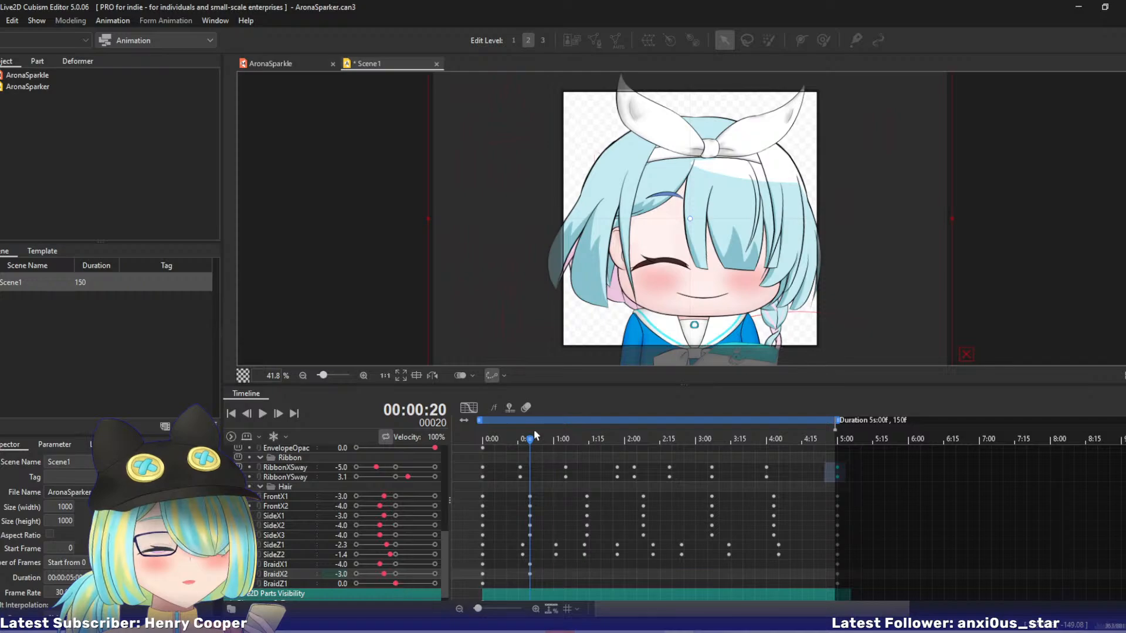
pyautogui.moveTo(534, 433); pyautogui.dragTo(521, 444)
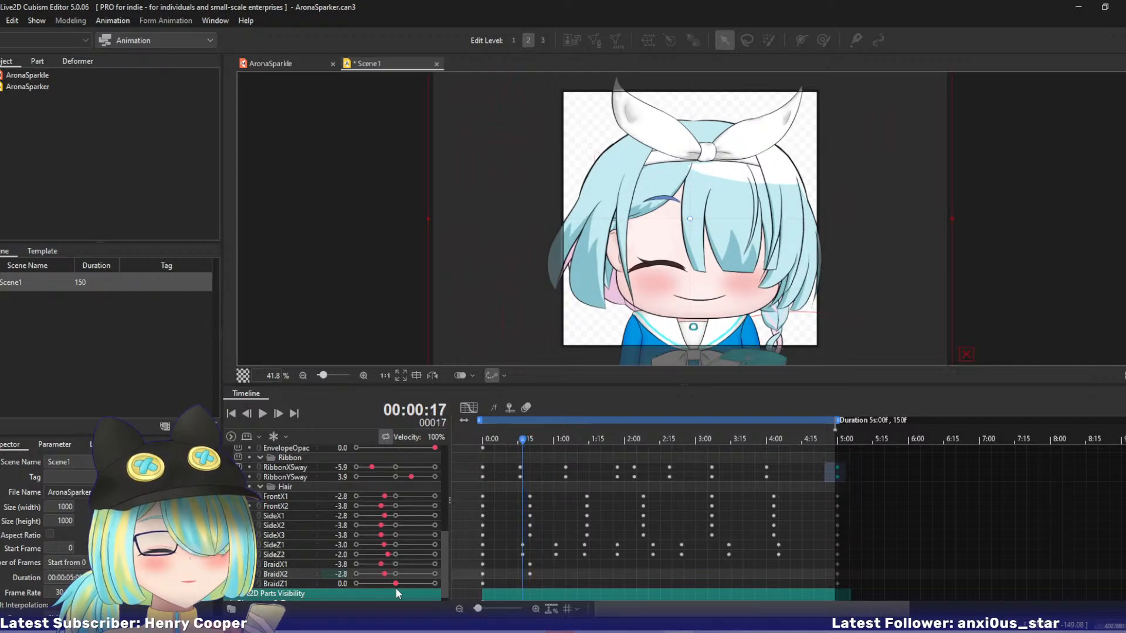
pyautogui.moveTo(395, 584); pyautogui.dragTo(372, 583)
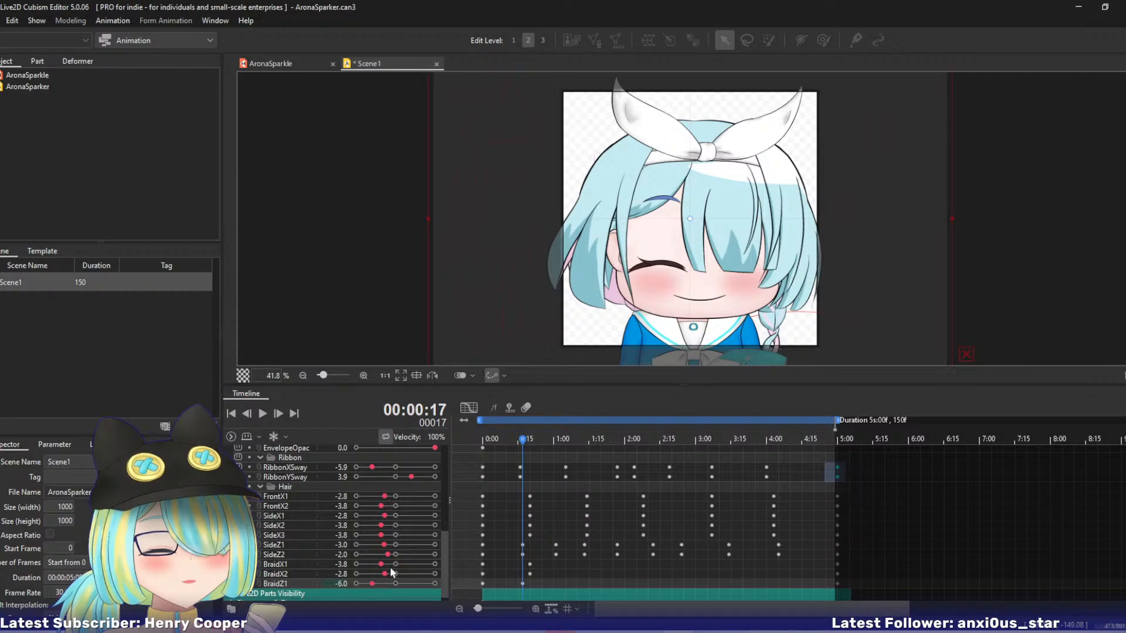
# Key BraidZ1 3 at 1:01 and 1:27, and at 1:14 key BraidX1 about 5, BraidX2 about 4 and a negative BraidZ1.
pyautogui.moveTo(526, 441); pyautogui.dragTo(556, 443)
pyautogui.moveTo(378, 579); pyautogui.dragTo(406, 584)
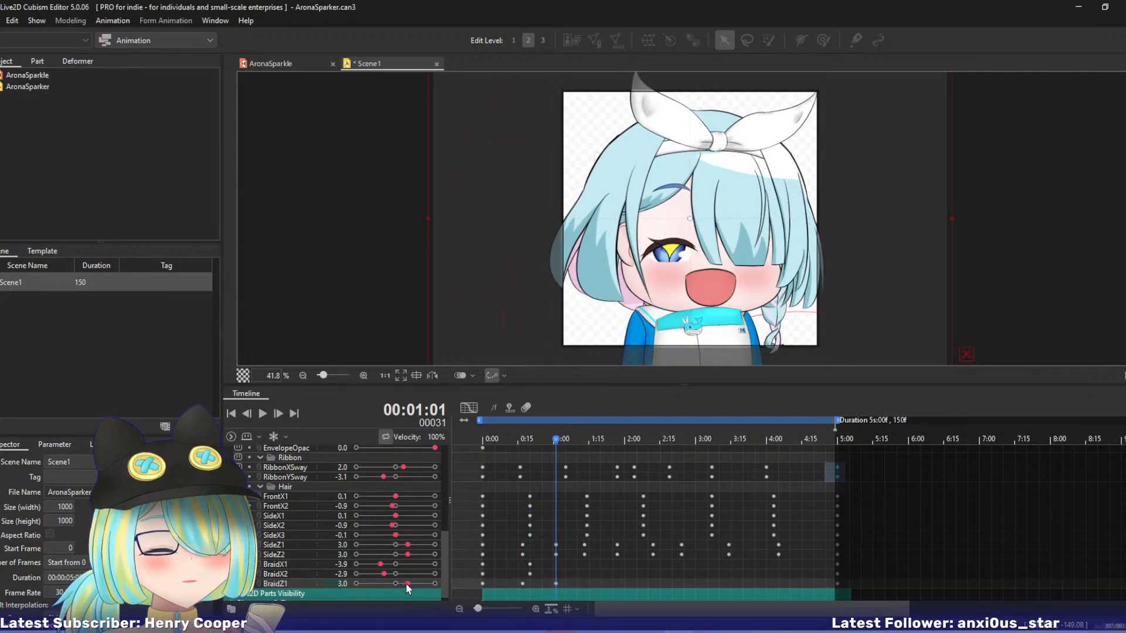
pyautogui.moveTo(572, 438); pyautogui.dragTo(586, 446)
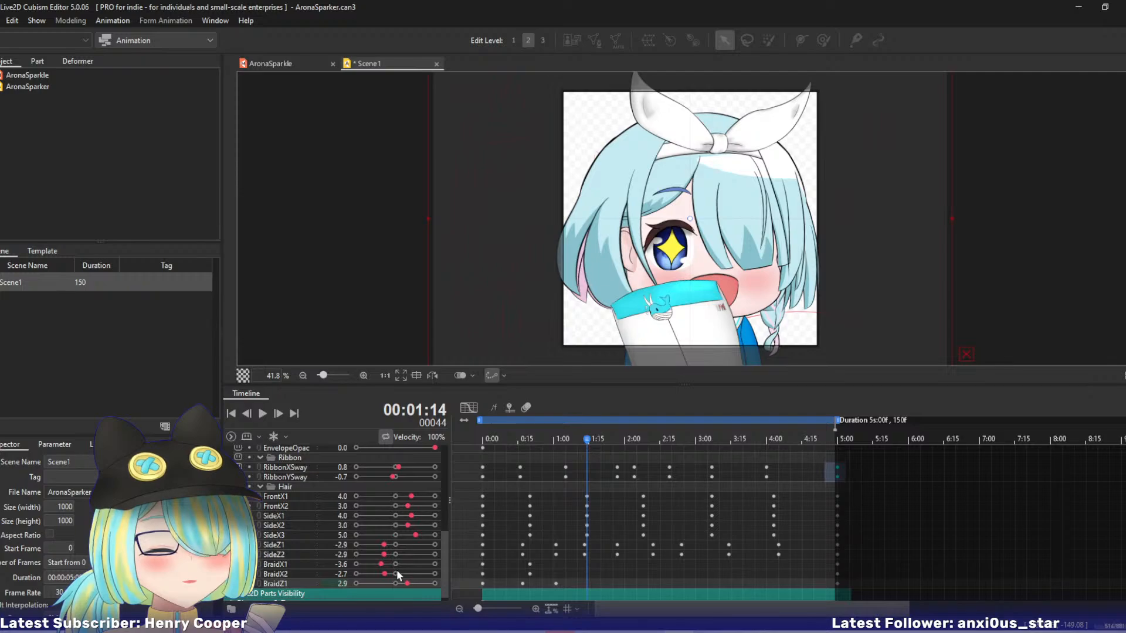
pyautogui.moveTo(401, 583)
pyautogui.mouseDown()
pyautogui.moveTo(382, 581)
pyautogui.moveTo(415, 566)
pyautogui.mouseUp()
pyautogui.moveTo(586, 444); pyautogui.dragTo(618, 446)
pyautogui.moveTo(384, 584); pyautogui.dragTo(409, 585)
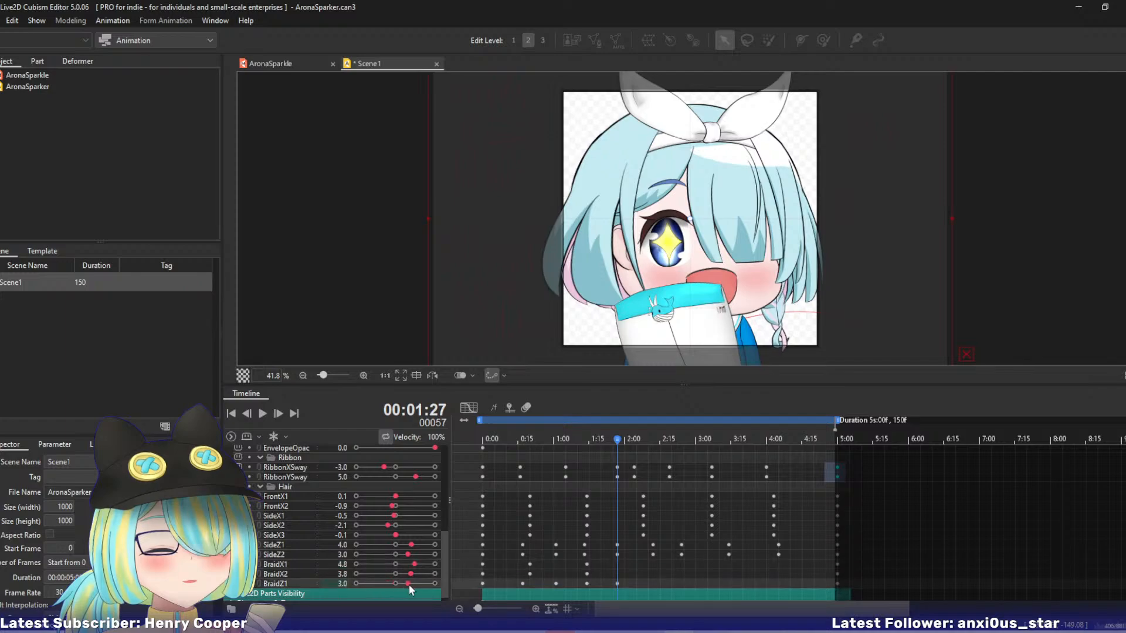
pyautogui.press('space')
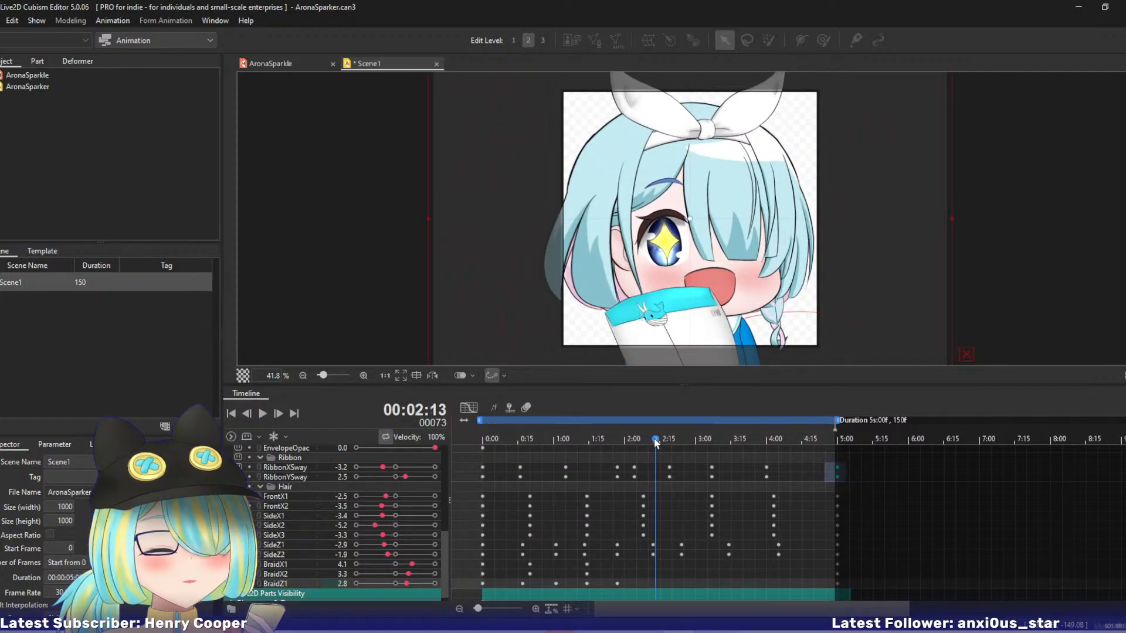
# Key BraidX1 -4 and BraidX2 -3 at 2:12, and BraidX1 3 and BraidX2 2 at 2:24.
pyautogui.moveTo(656, 443); pyautogui.dragTo(653, 442)
pyautogui.moveTo(412, 564); pyautogui.dragTo(381, 571)
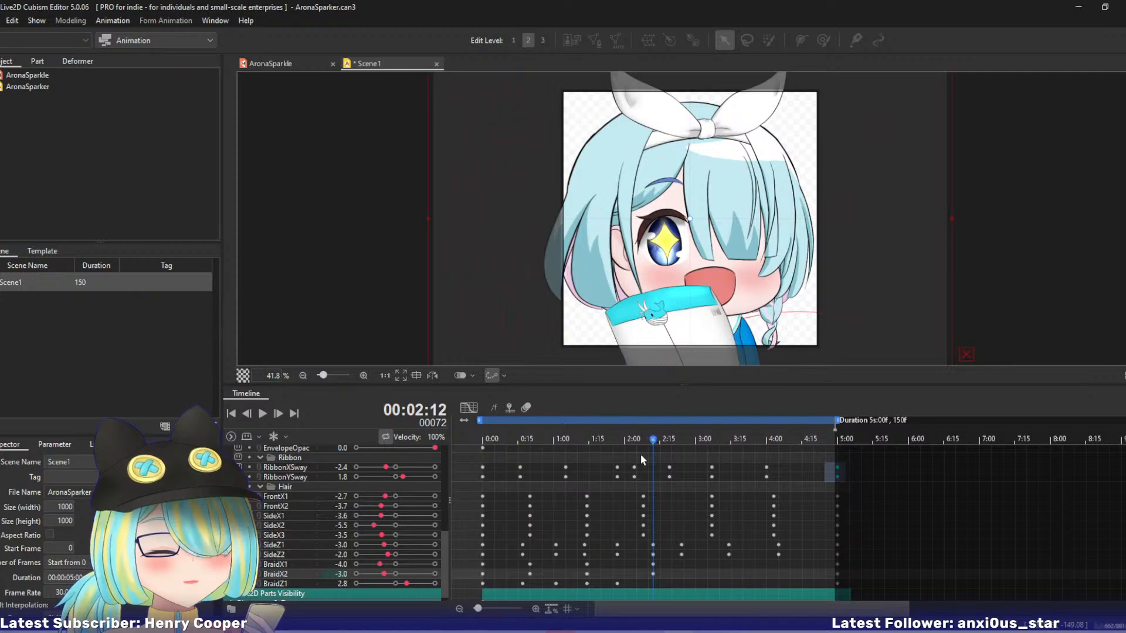
pyautogui.moveTo(657, 442); pyautogui.dragTo(682, 440)
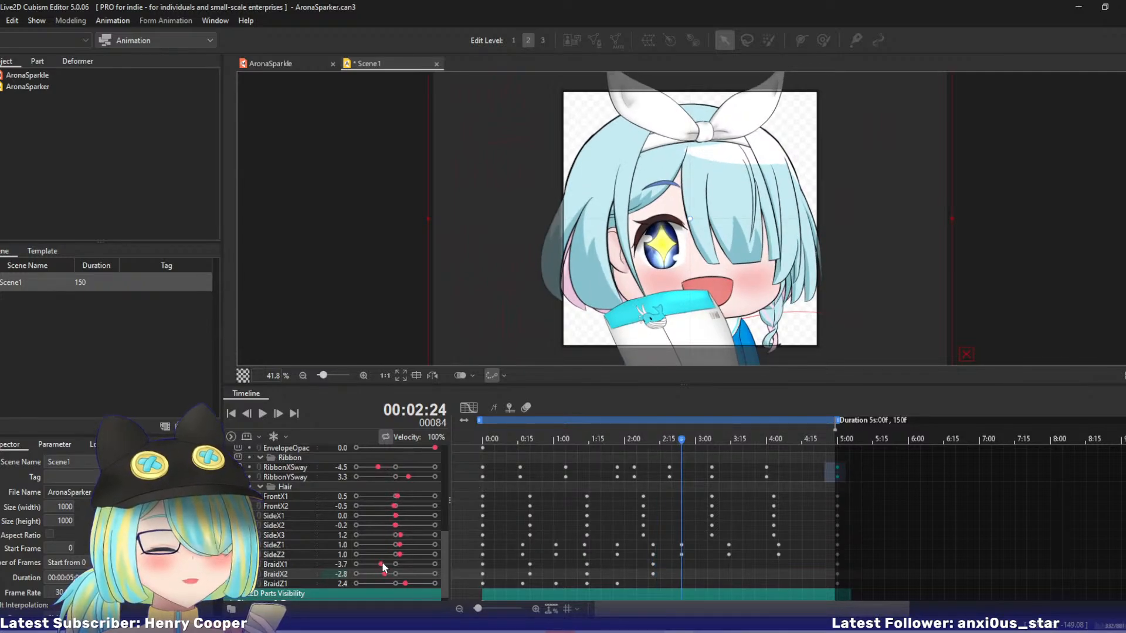
pyautogui.moveTo(382, 564); pyautogui.dragTo(404, 575)
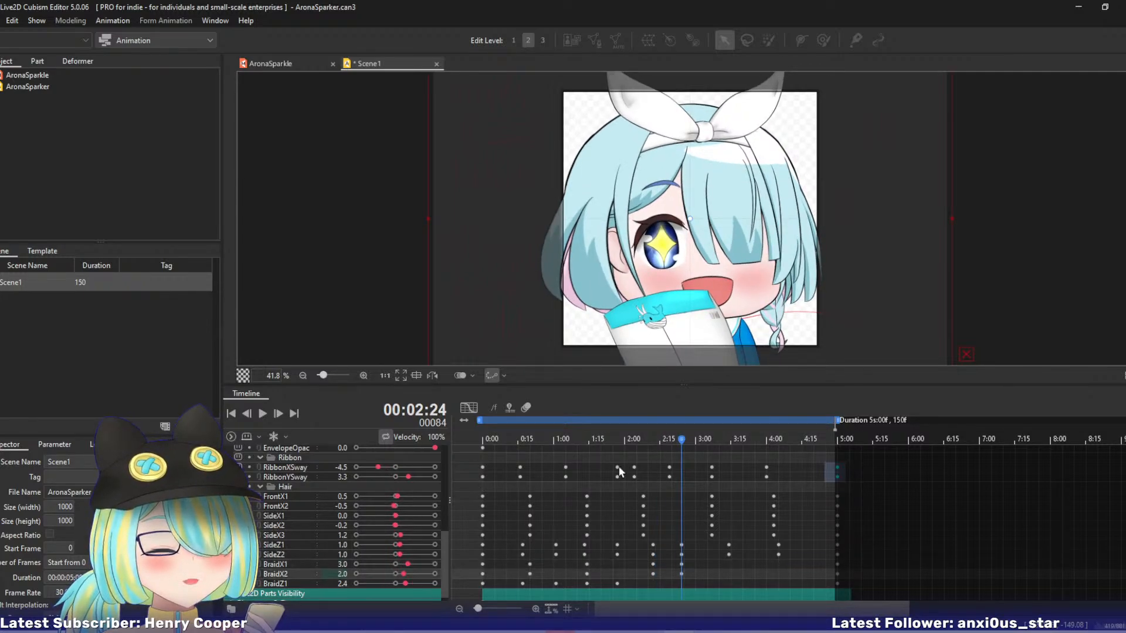
# Key BraidX1 and BraidX2 to negative values at about 3:13, and both at 2 at 4:05.
pyautogui.moveTo(688, 439); pyautogui.dragTo(730, 442)
pyautogui.moveTo(408, 564)
pyautogui.mouseDown()
pyautogui.moveTo(383, 565)
pyautogui.moveTo(388, 575)
pyautogui.mouseUp()
pyautogui.moveTo(729, 441); pyautogui.dragTo(778, 445)
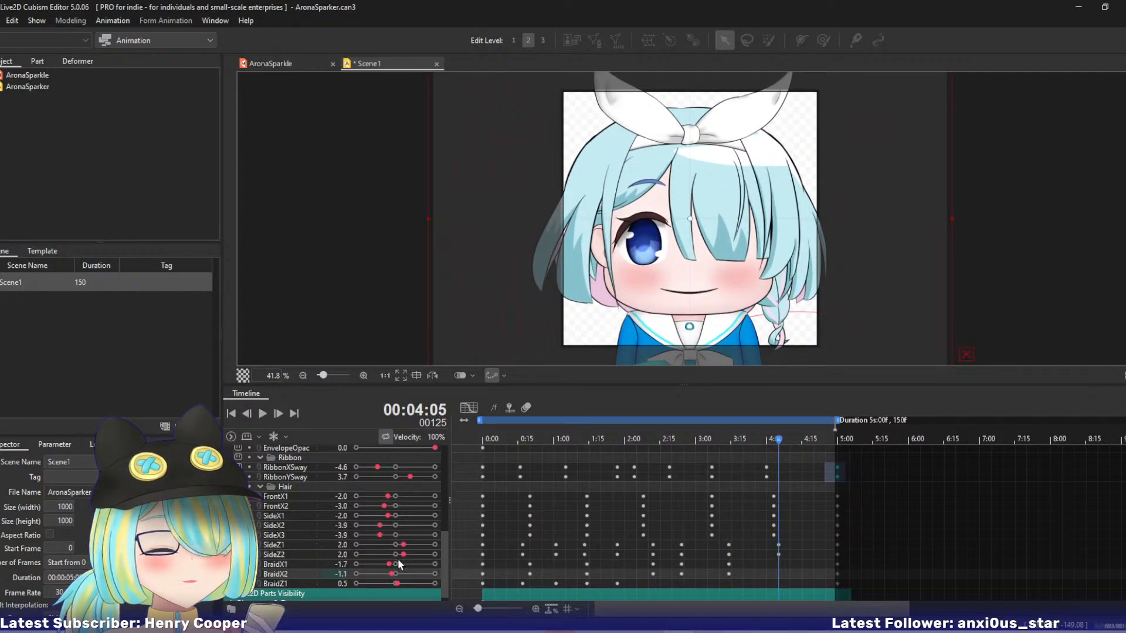
pyautogui.moveTo(399, 564); pyautogui.dragTo(404, 574)
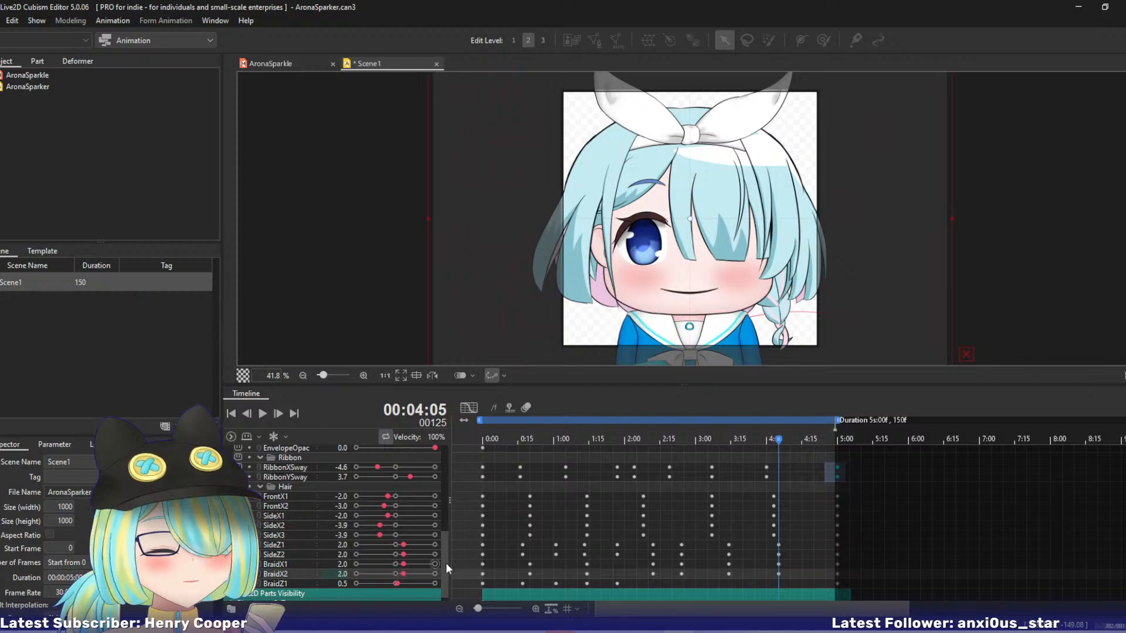
# Move the BraidX1 and BraidX2 keyframes from 2:12 to about 2:08 and from 2:24 to about 3:07.
pyautogui.moveTo(681, 436); pyautogui.dragTo(648, 438)
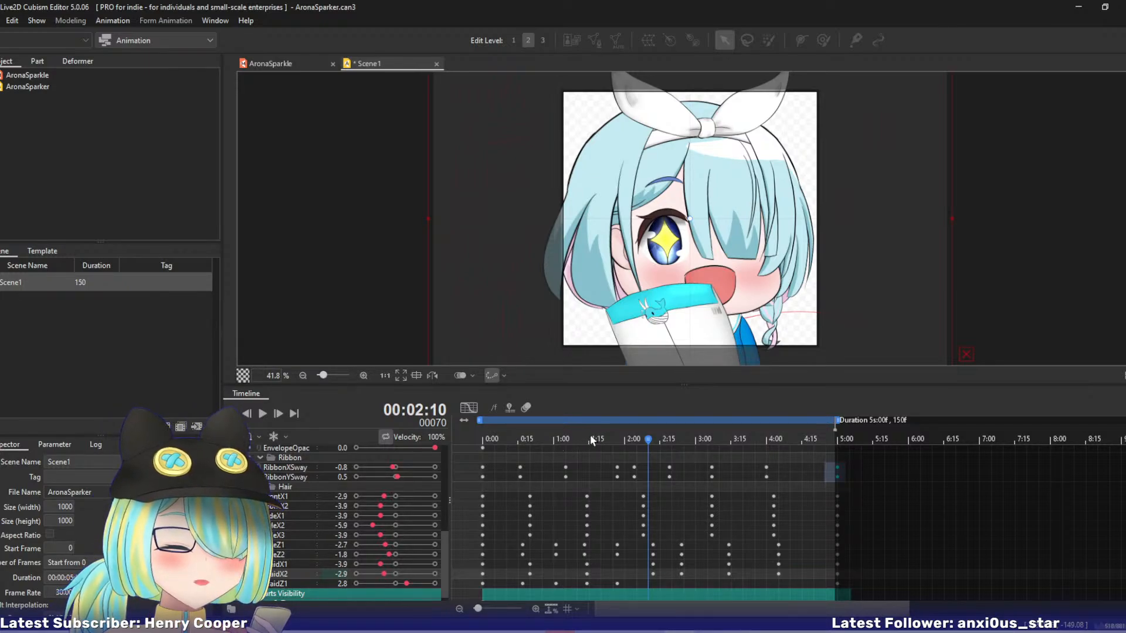
pyautogui.moveTo(590, 435); pyautogui.dragTo(643, 449)
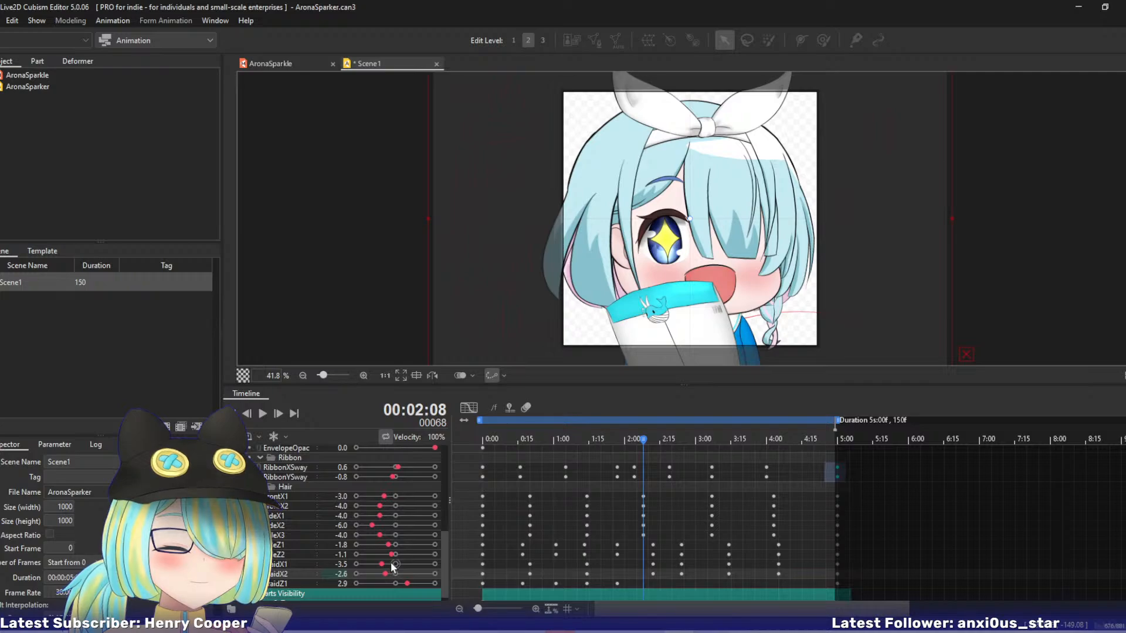
pyautogui.moveTo(642, 561); pyautogui.dragTo(651, 568)
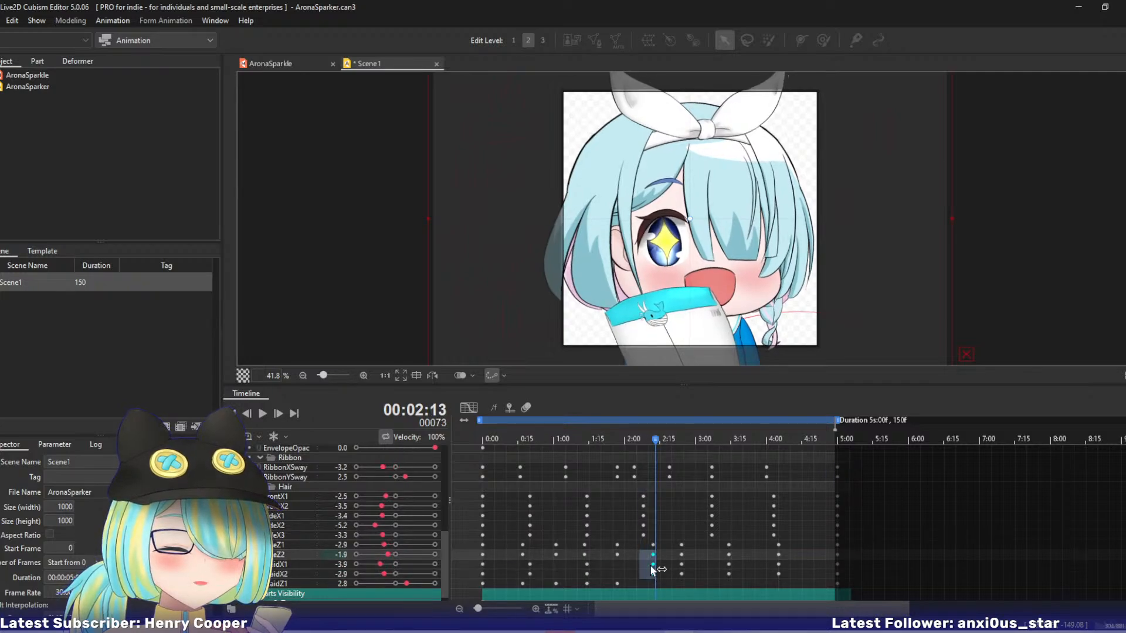
pyautogui.click(625, 572)
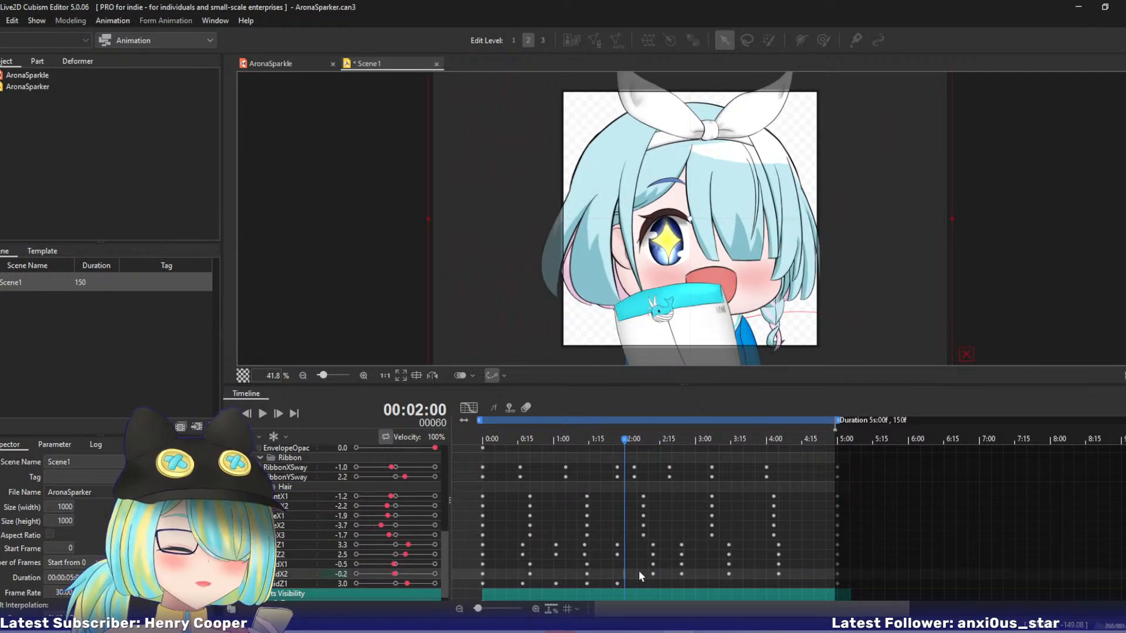
pyautogui.moveTo(641, 564); pyautogui.dragTo(683, 573)
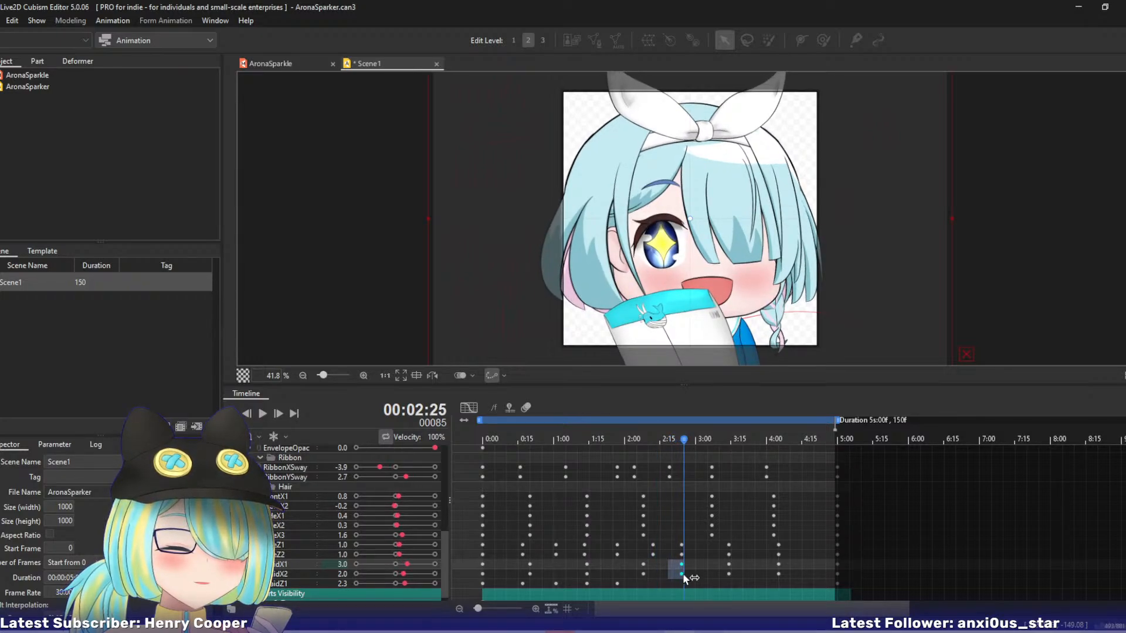
pyautogui.click(725, 568)
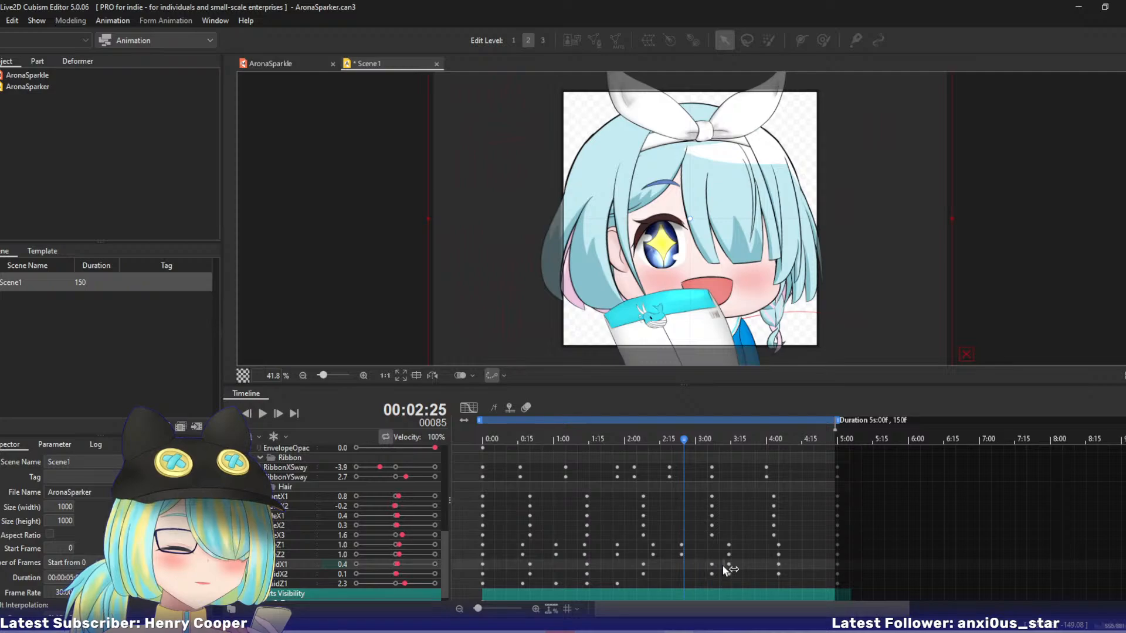
# Delete the BraidX1 and BraidX2 keyframes at 3:13 and 4:05, and key them -3 and -2 at 4:03.
pyautogui.moveTo(727, 568); pyautogui.dragTo(786, 575)
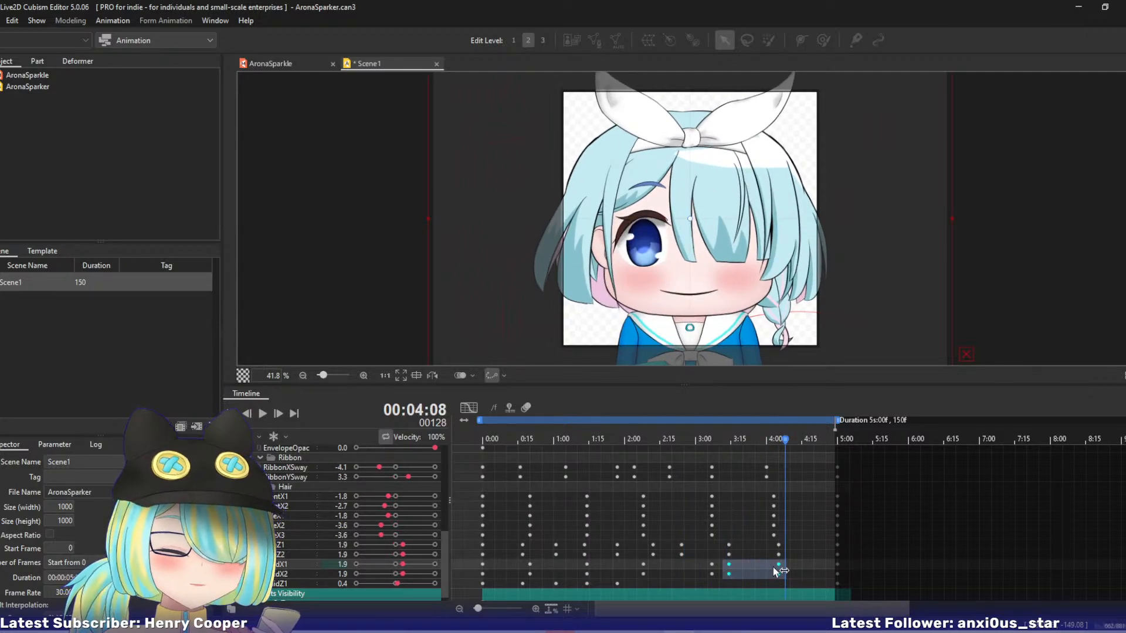
pyautogui.moveTo(627, 441); pyautogui.dragTo(774, 488)
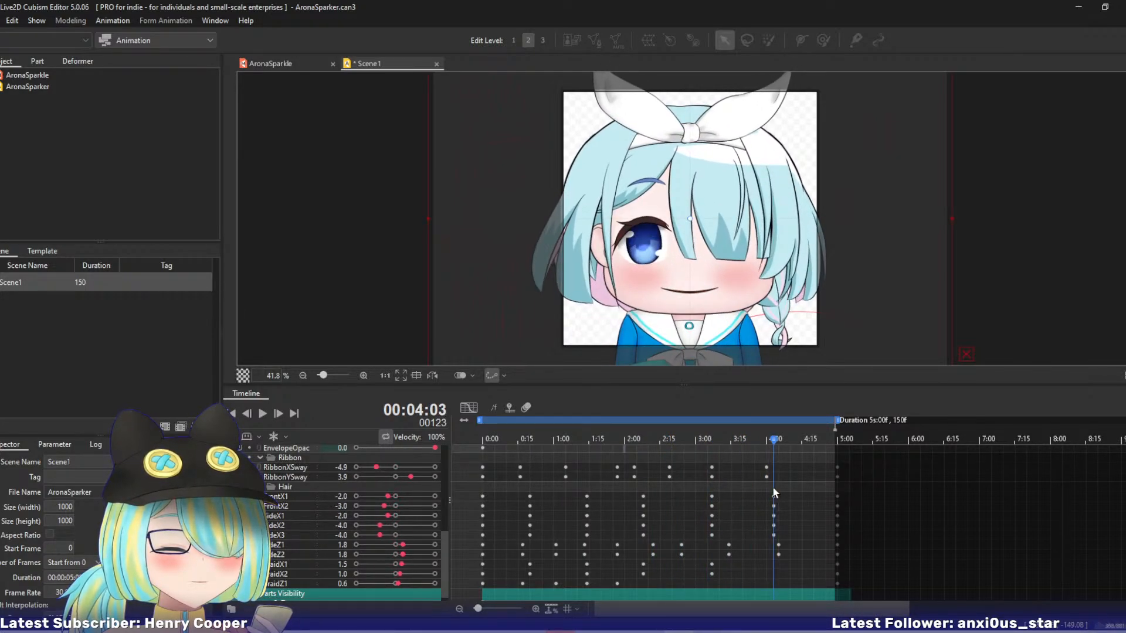
pyautogui.moveTo(402, 564)
pyautogui.mouseDown()
pyautogui.moveTo(384, 564)
pyautogui.moveTo(388, 574)
pyautogui.mouseUp()
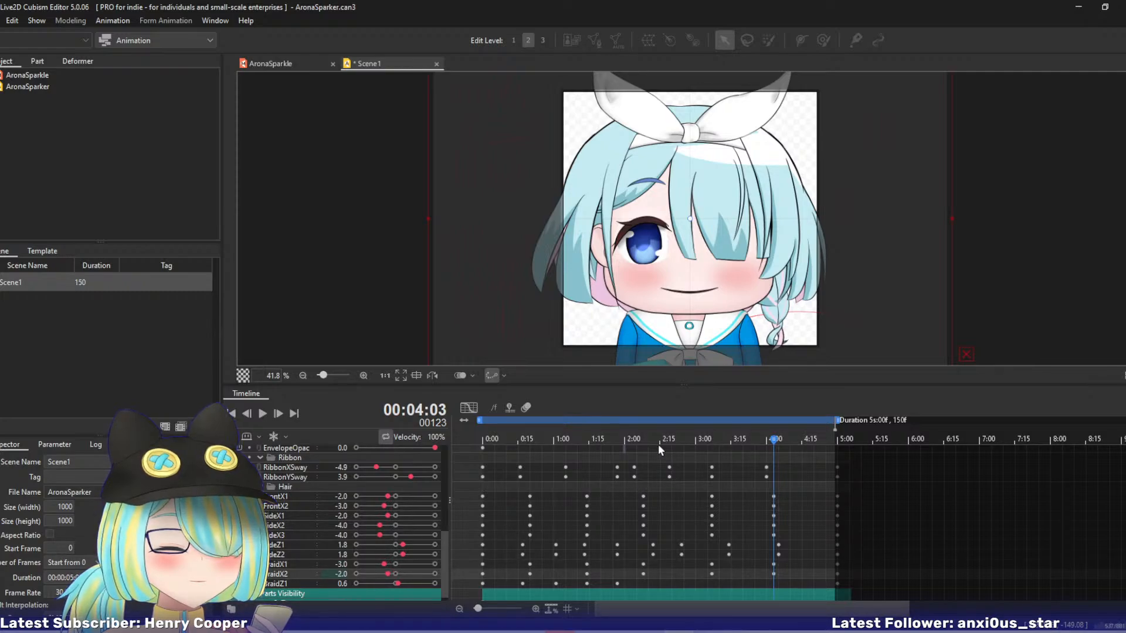
# Key BraidZ1 -4 at 2:11, 4 at about 2:26, -3 at 3:13 and 3 at 4:03.
pyautogui.moveTo(599, 440); pyautogui.dragTo(649, 449)
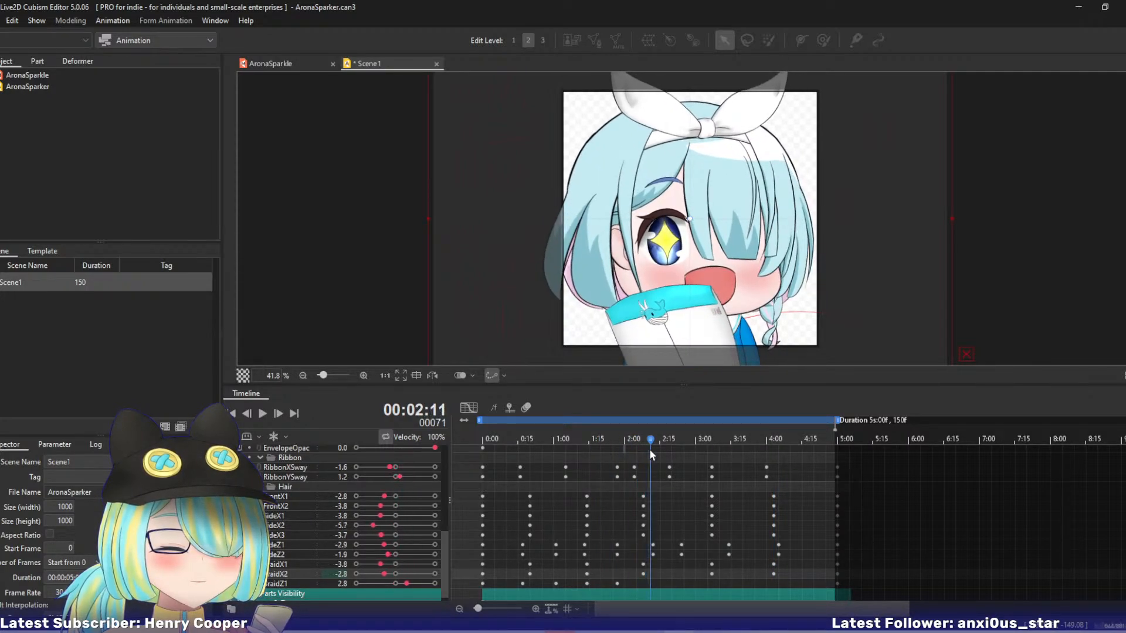
pyautogui.moveTo(402, 586); pyautogui.dragTo(382, 585)
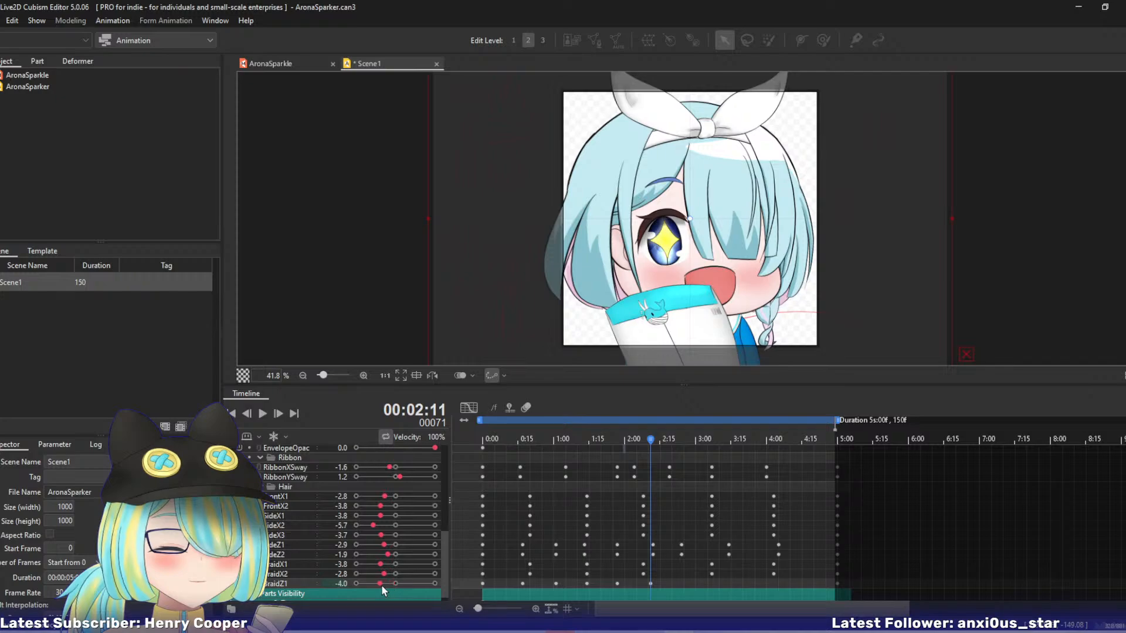
pyautogui.moveTo(647, 443); pyautogui.dragTo(726, 447)
pyautogui.moveTo(424, 581); pyautogui.dragTo(399, 581)
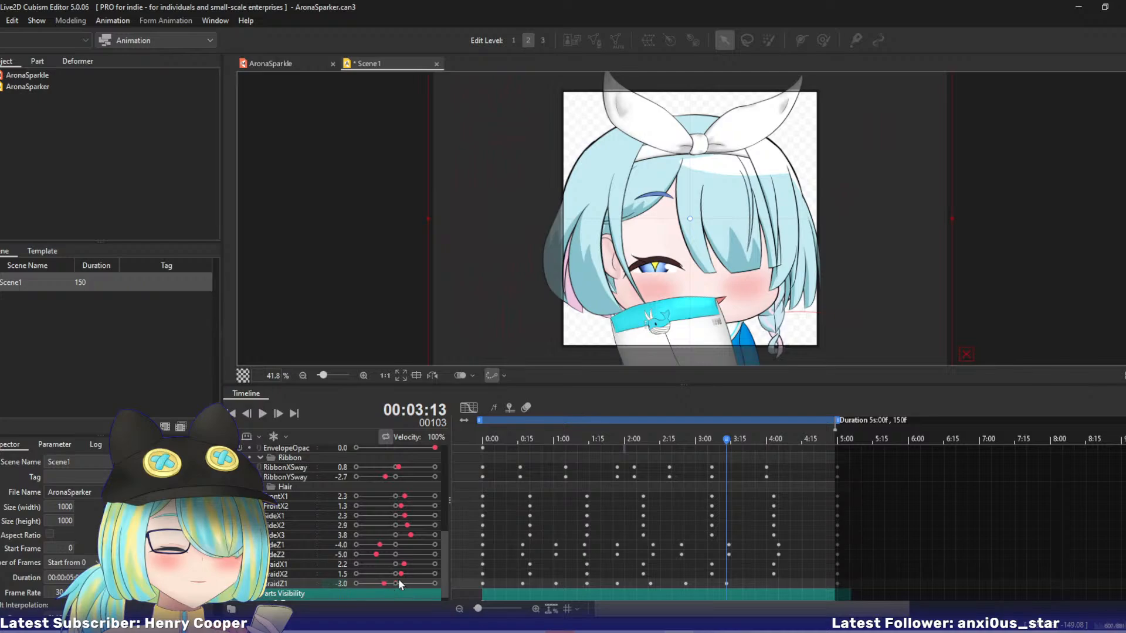
pyautogui.moveTo(717, 442); pyautogui.dragTo(774, 461)
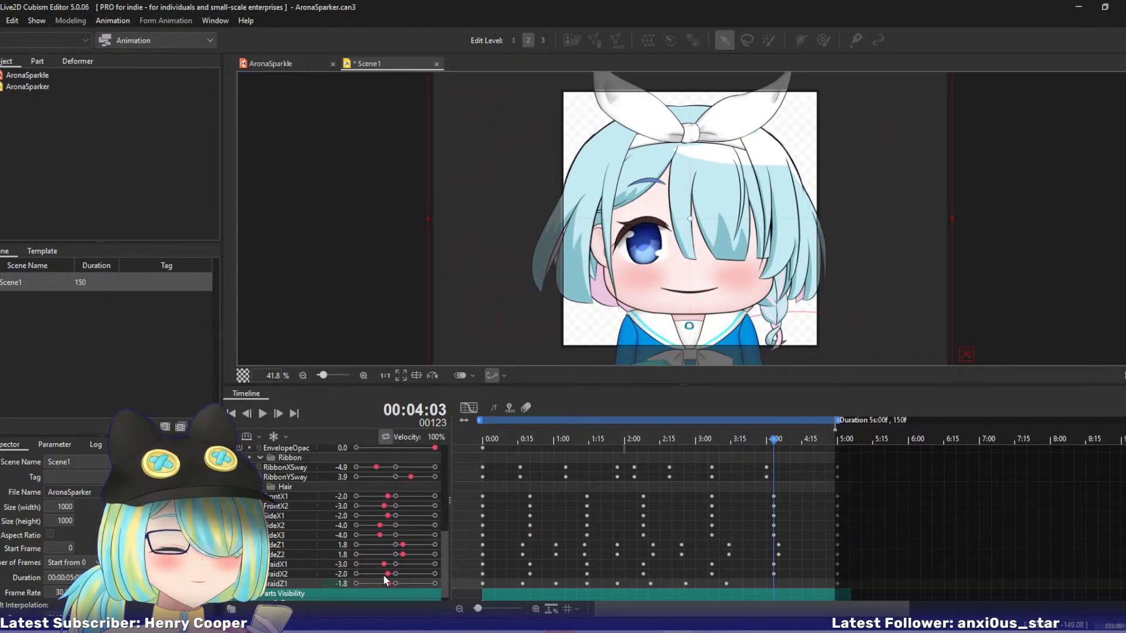
pyautogui.moveTo(394, 585); pyautogui.dragTo(409, 586)
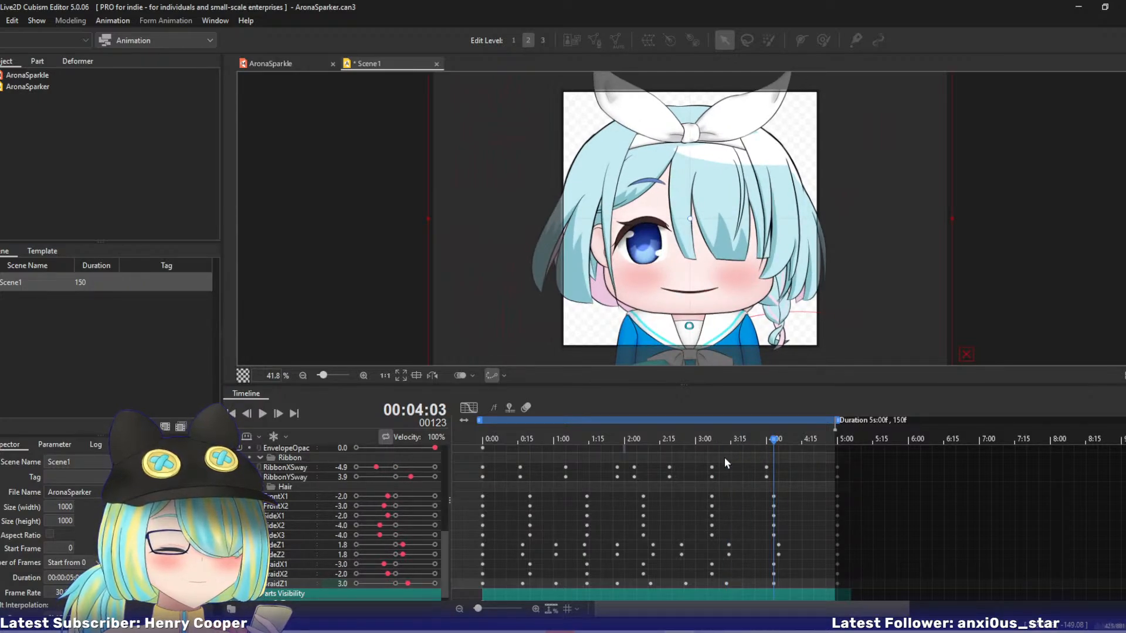
# Play the animation to review the braid motion and inspect BraidZ1's curve in the graph editor.
pyautogui.click(262, 414)
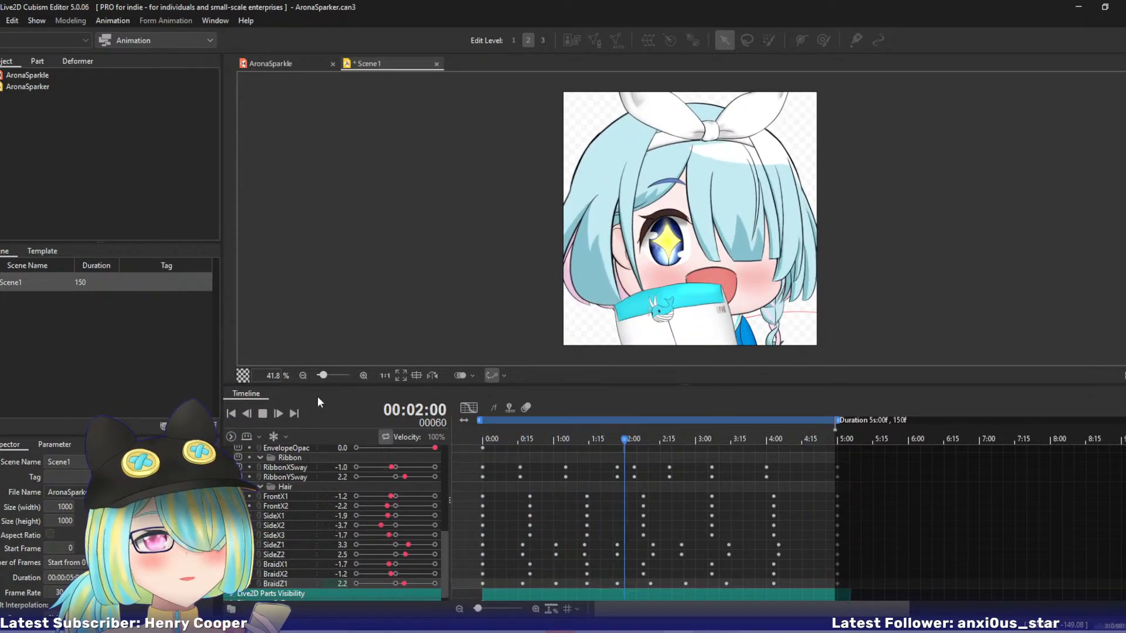
pyautogui.click(468, 408)
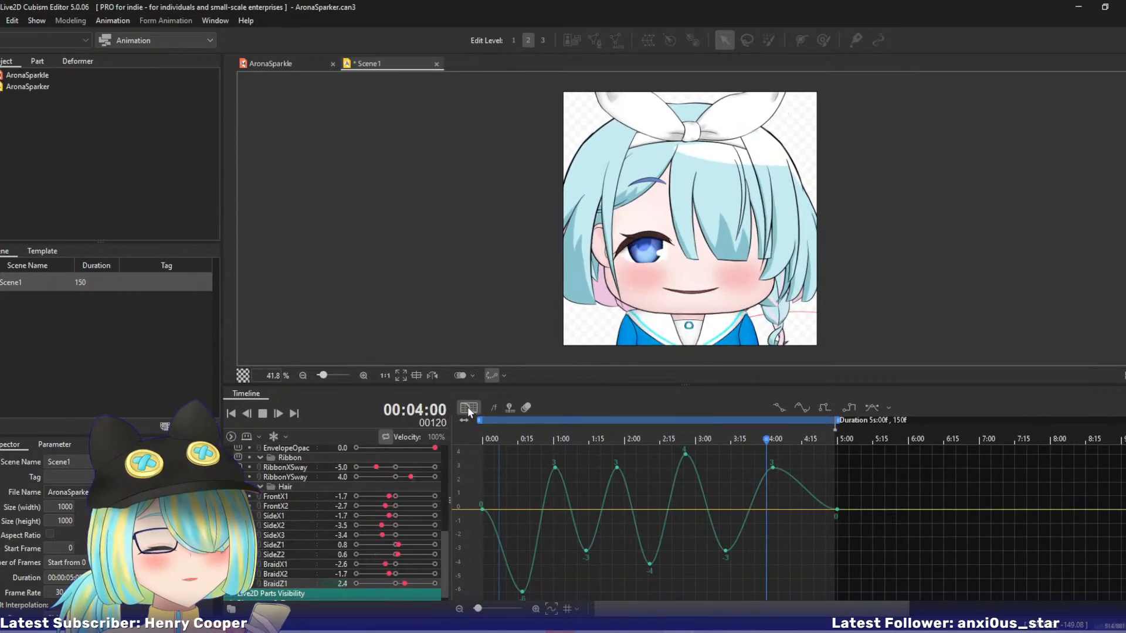
pyautogui.click(468, 408)
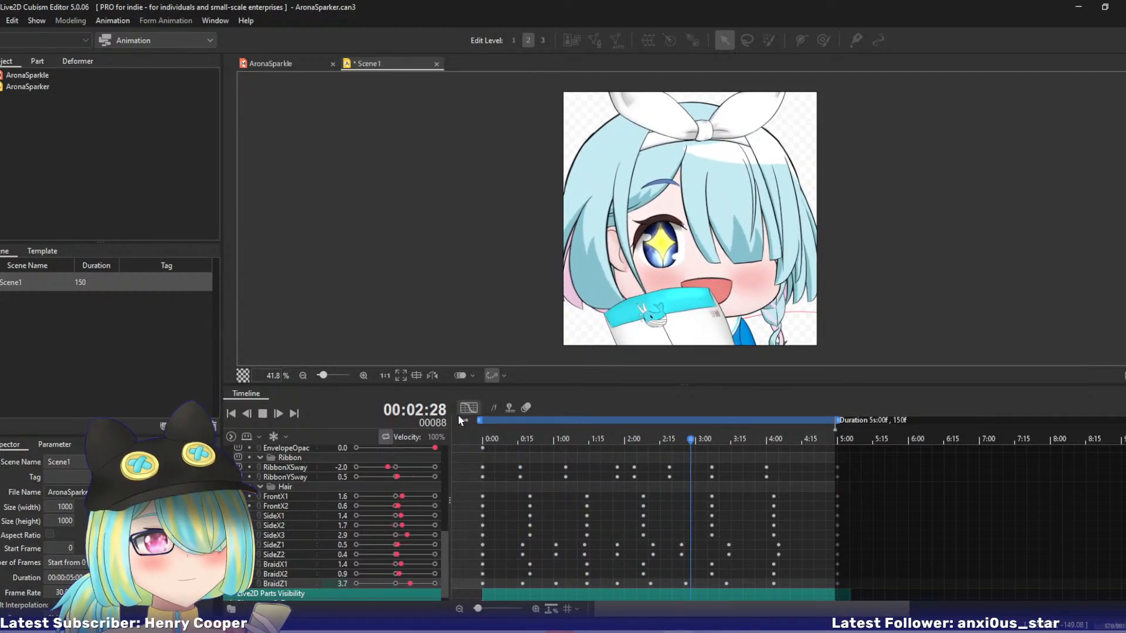
pyautogui.click(469, 408)
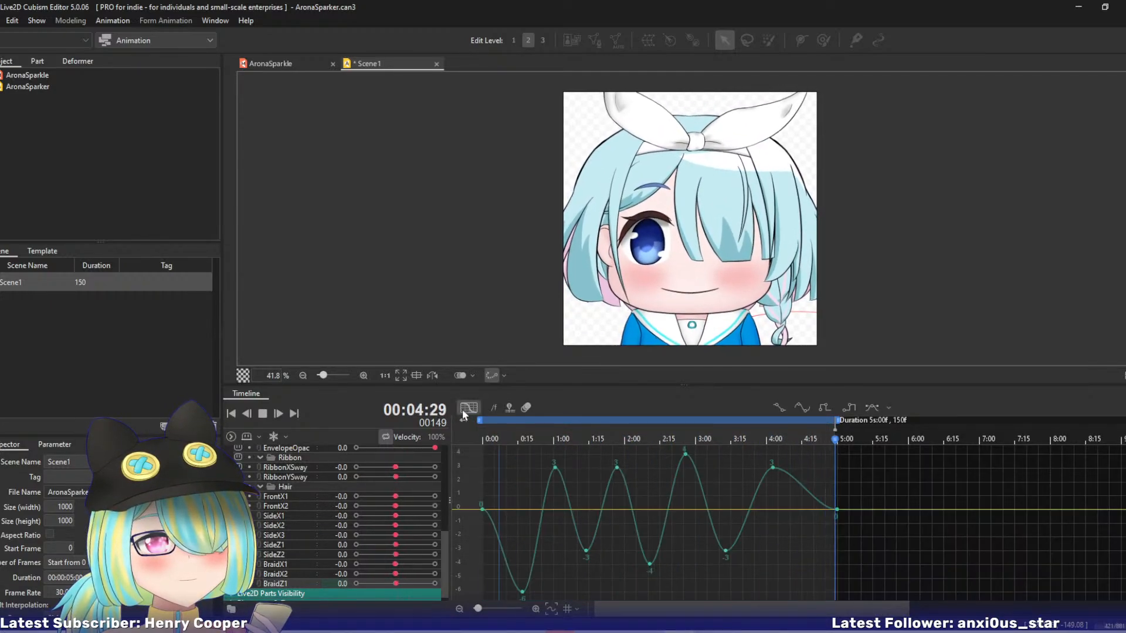
pyautogui.click(466, 407)
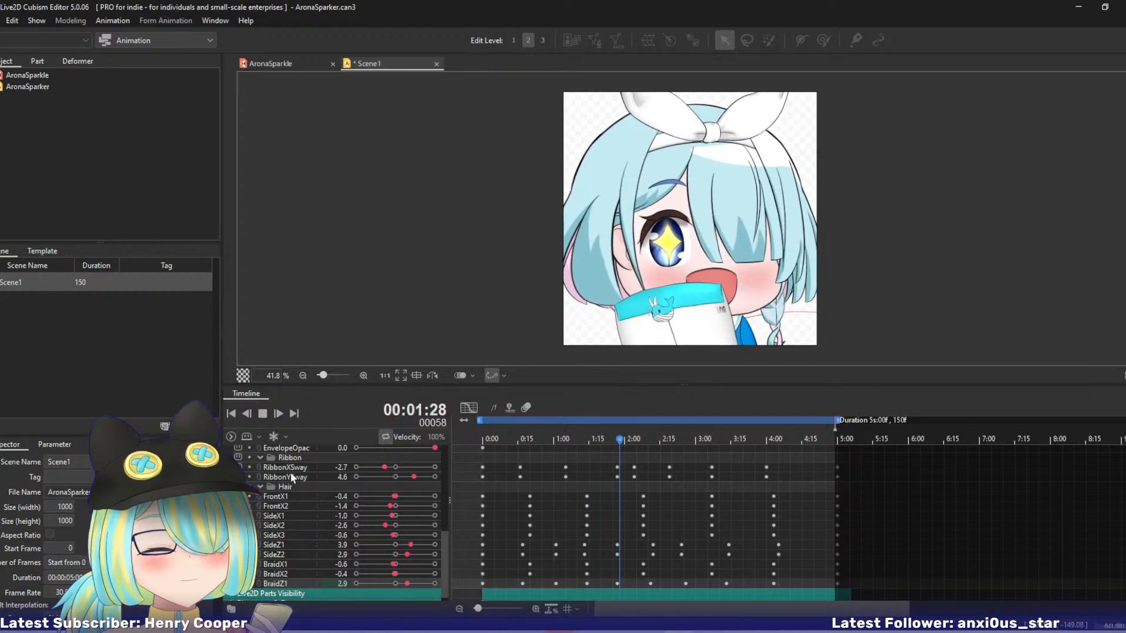
# Display MouthOpen's curve in the graph editor and lower its 1:00 and 2:08 keyframes to 9.03.
pyautogui.scroll(2, 446, 522)
pyautogui.scroll(2, 459, 501)
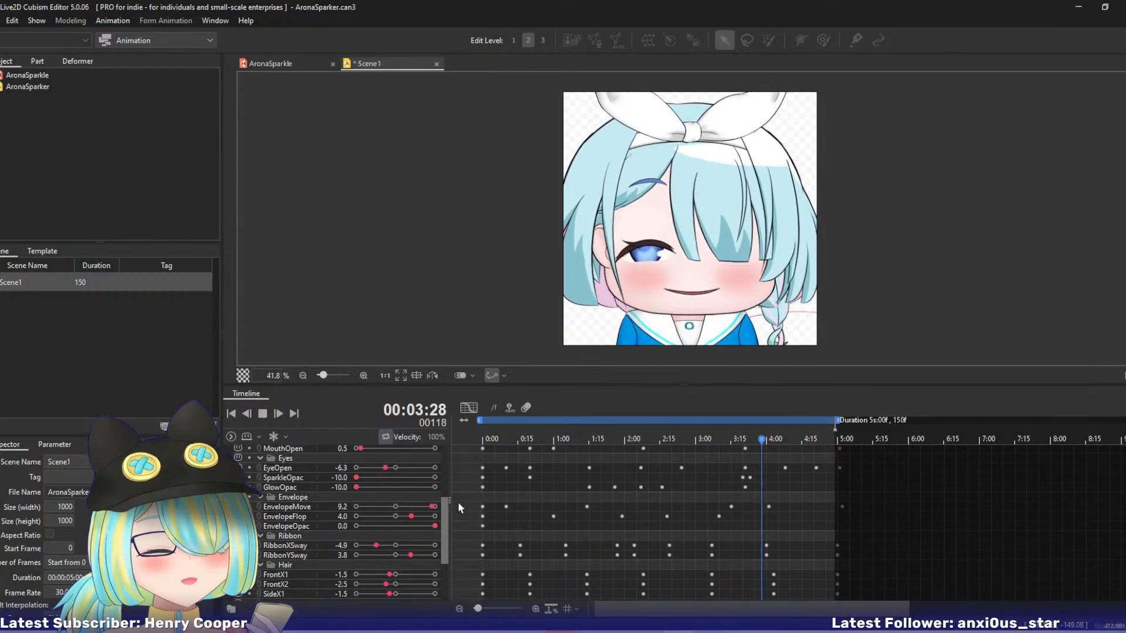
pyautogui.scroll(3, 459, 501)
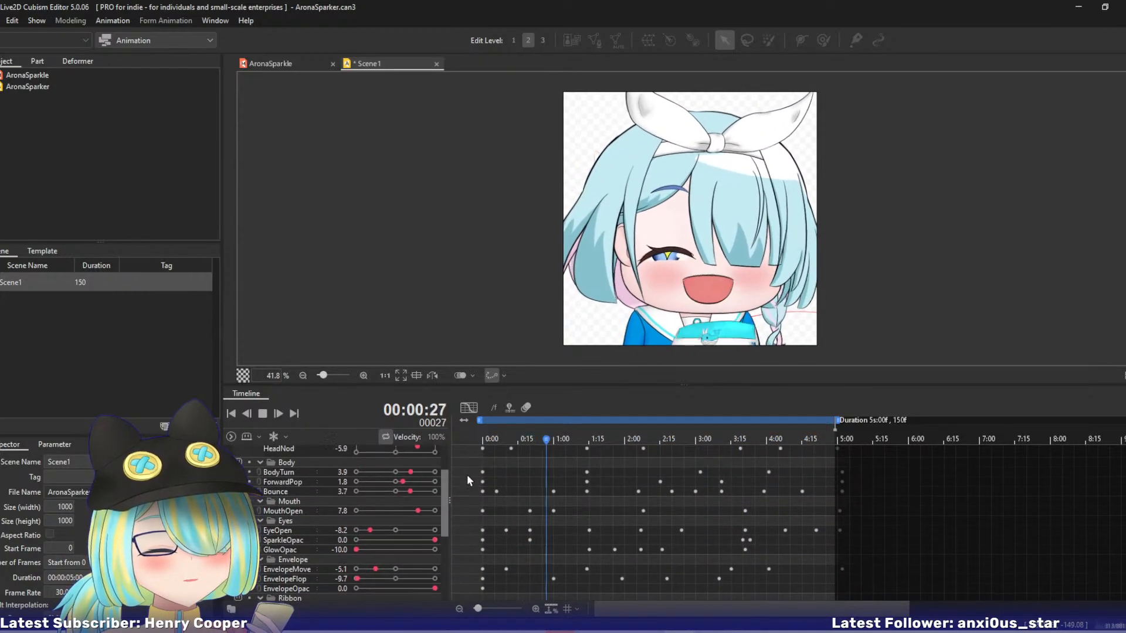
pyautogui.click(293, 510)
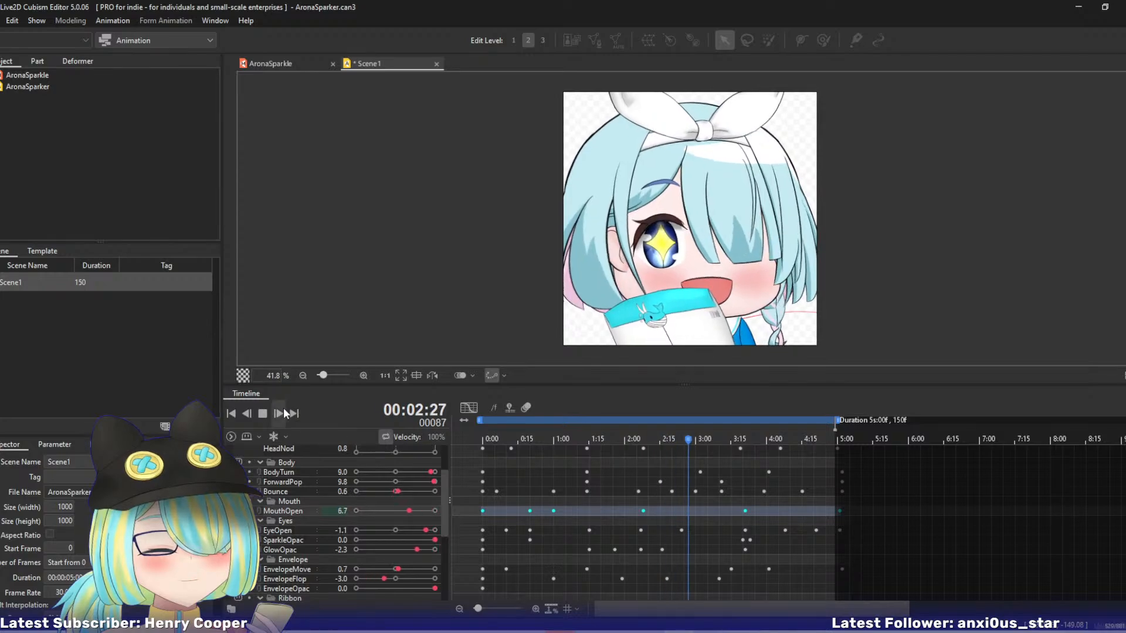
pyautogui.click(468, 407)
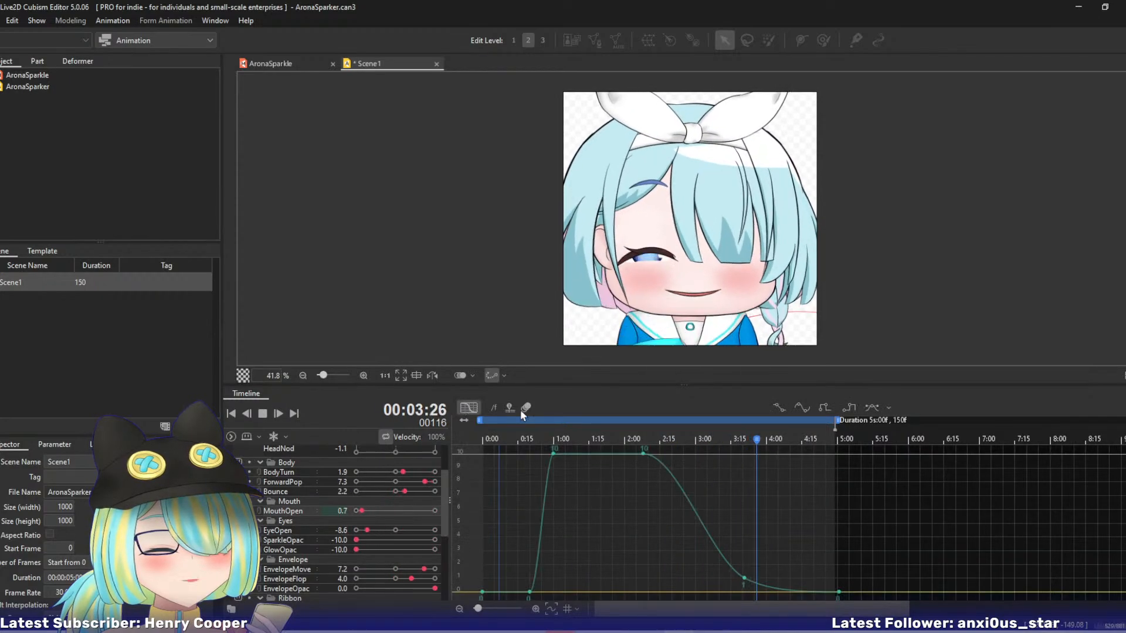
pyautogui.click(263, 413)
pyautogui.moveTo(504, 439); pyautogui.dragTo(555, 471)
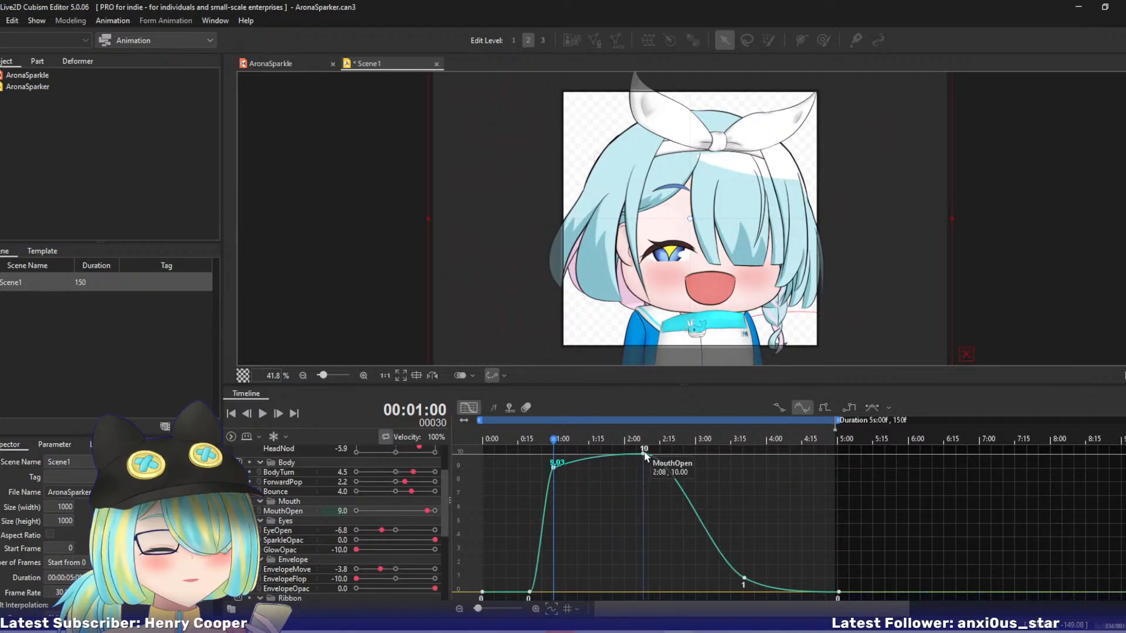
pyautogui.moveTo(644, 461); pyautogui.dragTo(599, 488)
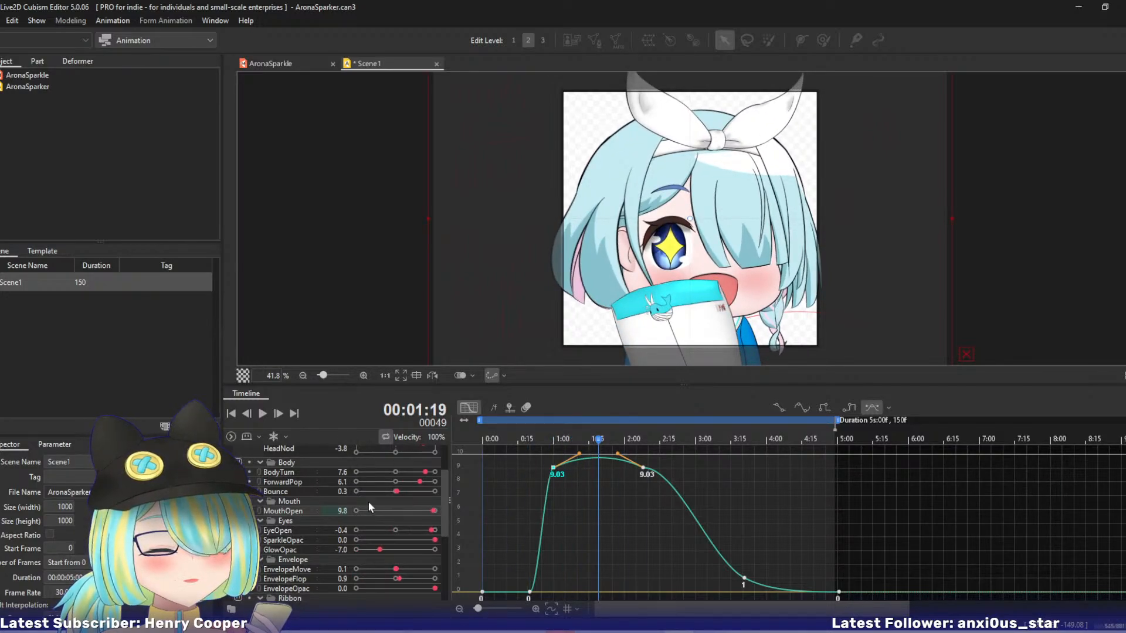
# Add a MouthOpen keyframe at 1:19, set it to 9.03, and smooth the curve around the open-mouth keyframes.
pyautogui.click(441, 512)
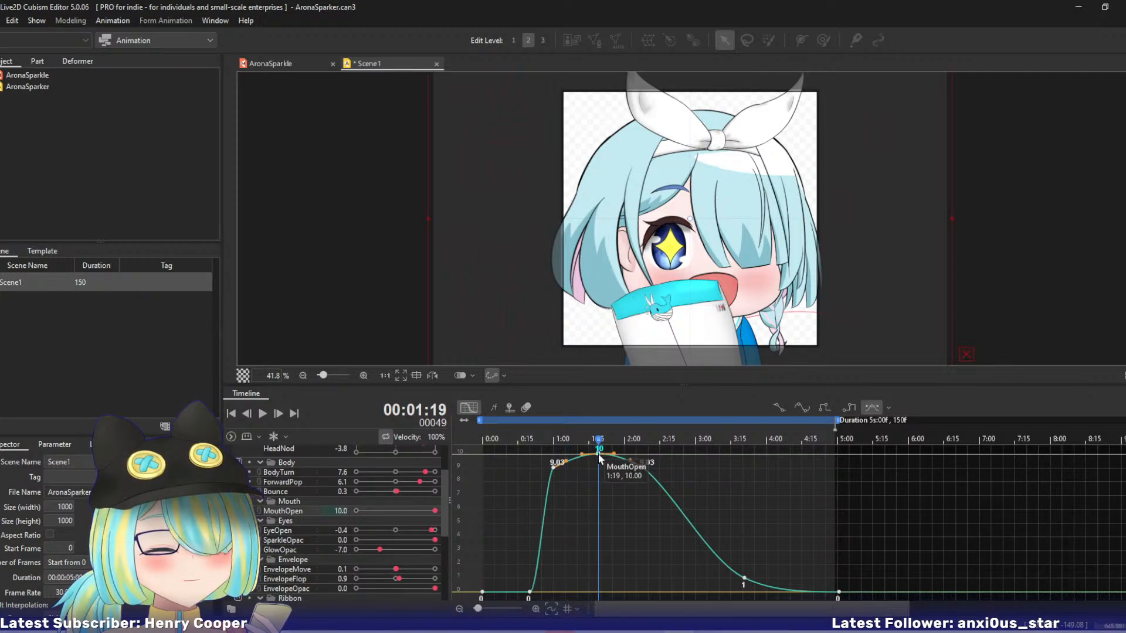
pyautogui.moveTo(581, 459); pyautogui.dragTo(552, 441)
pyautogui.click(631, 454)
# Play the animation, try the scene at a frame rate of 60, and set the frame rate to 45.
pyautogui.click(266, 417)
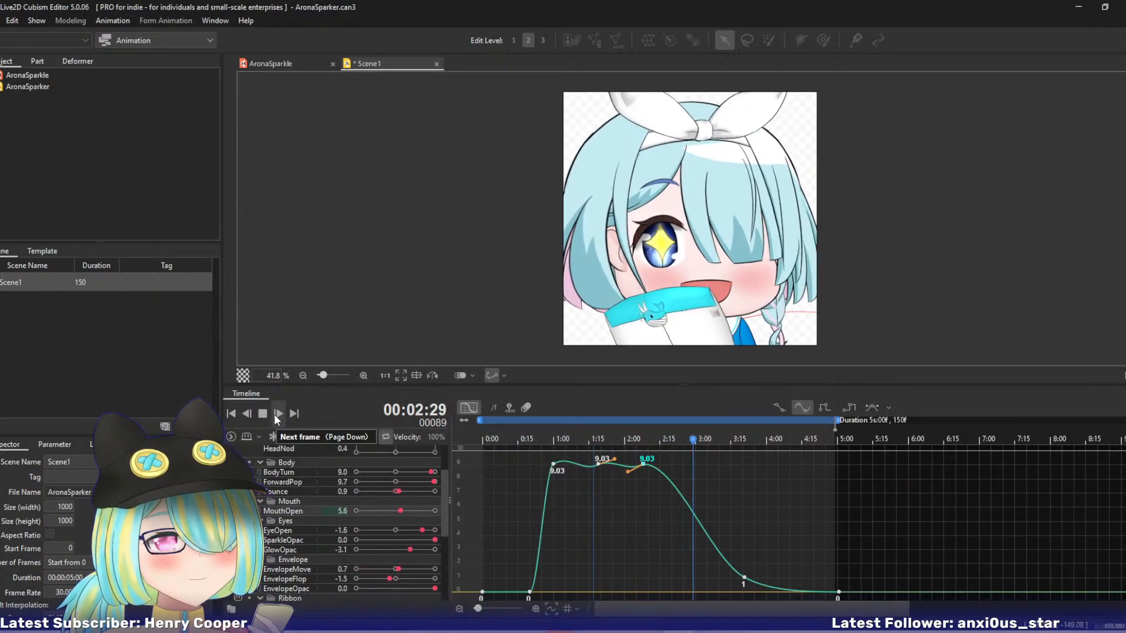
pyautogui.click(262, 414)
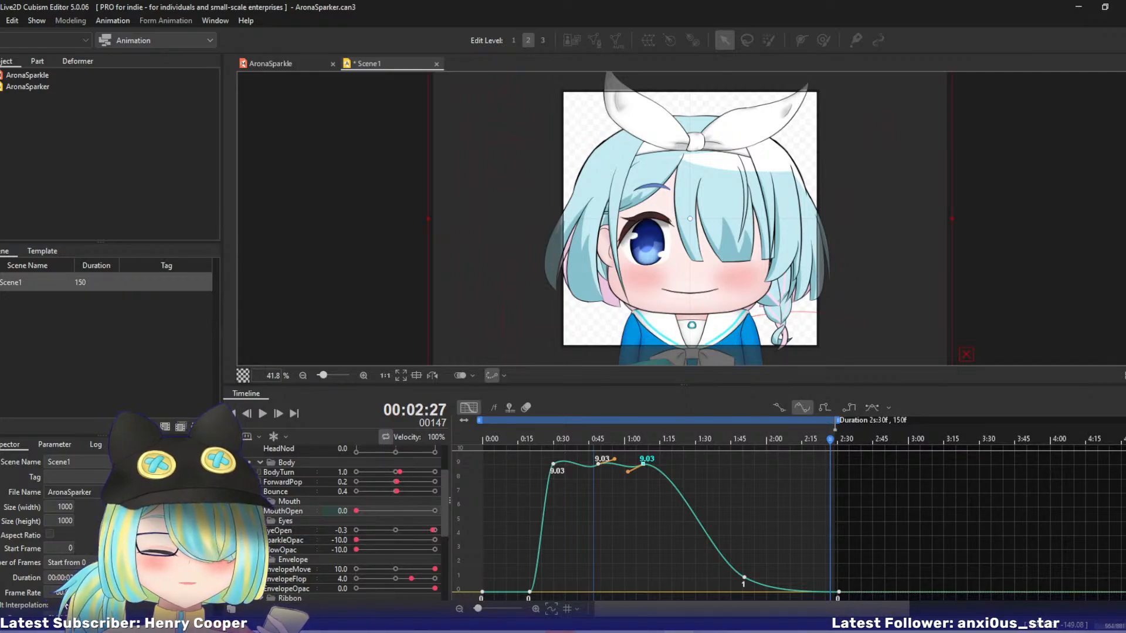
pyautogui.click(263, 413)
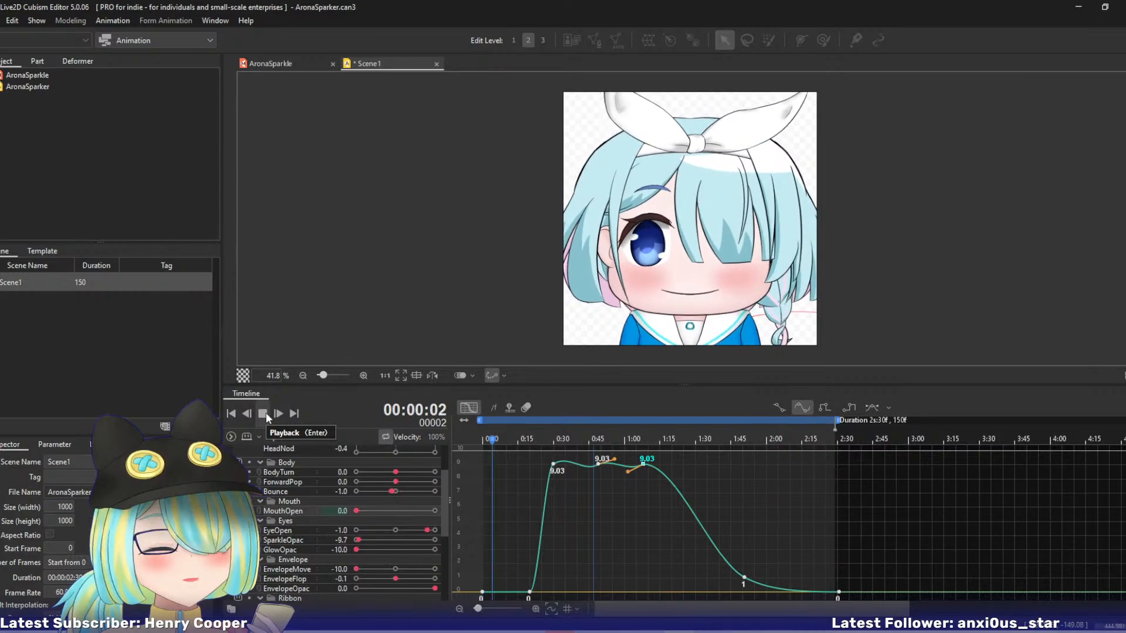
pyautogui.click(266, 413)
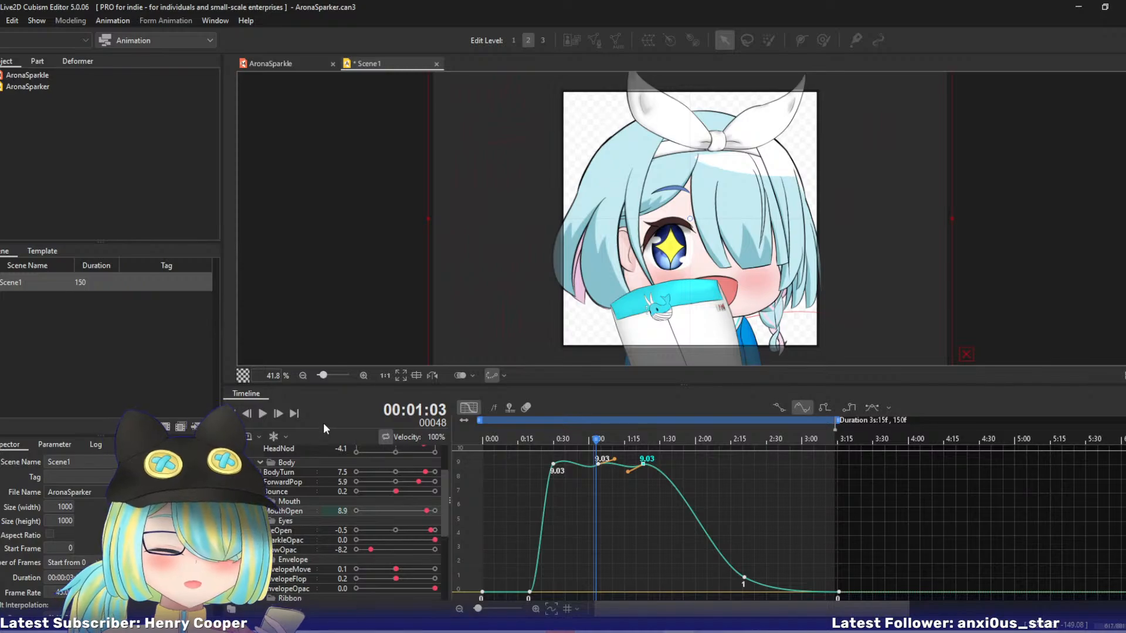
# Play the animation to judge its speed, set the scene's frame rate to 40, and play it again.
pyautogui.click(263, 413)
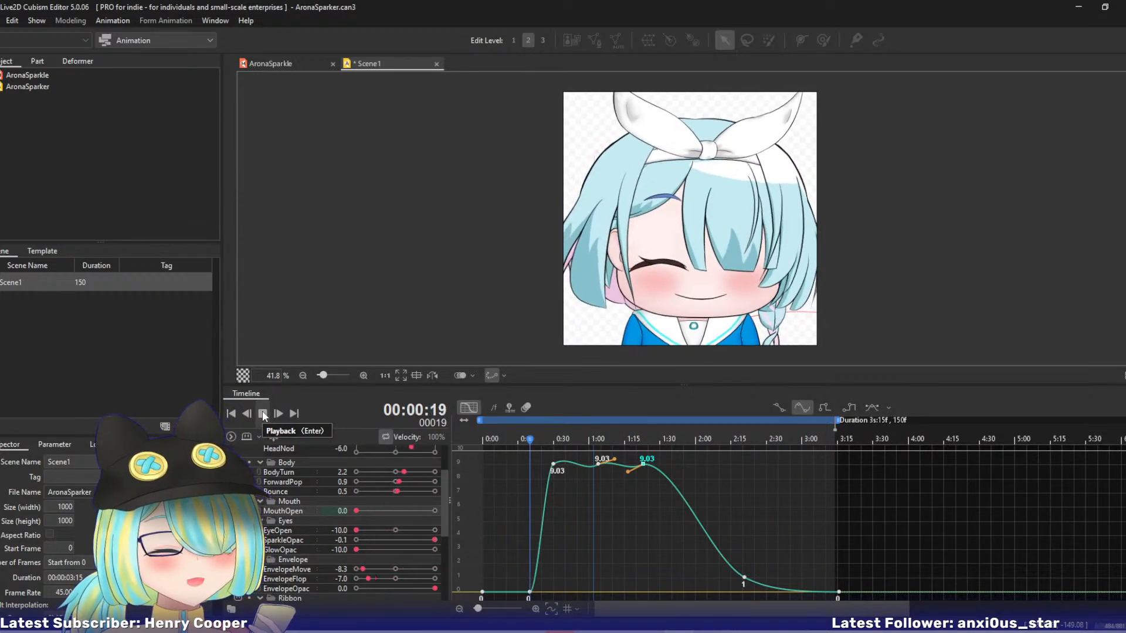
pyautogui.click(263, 412)
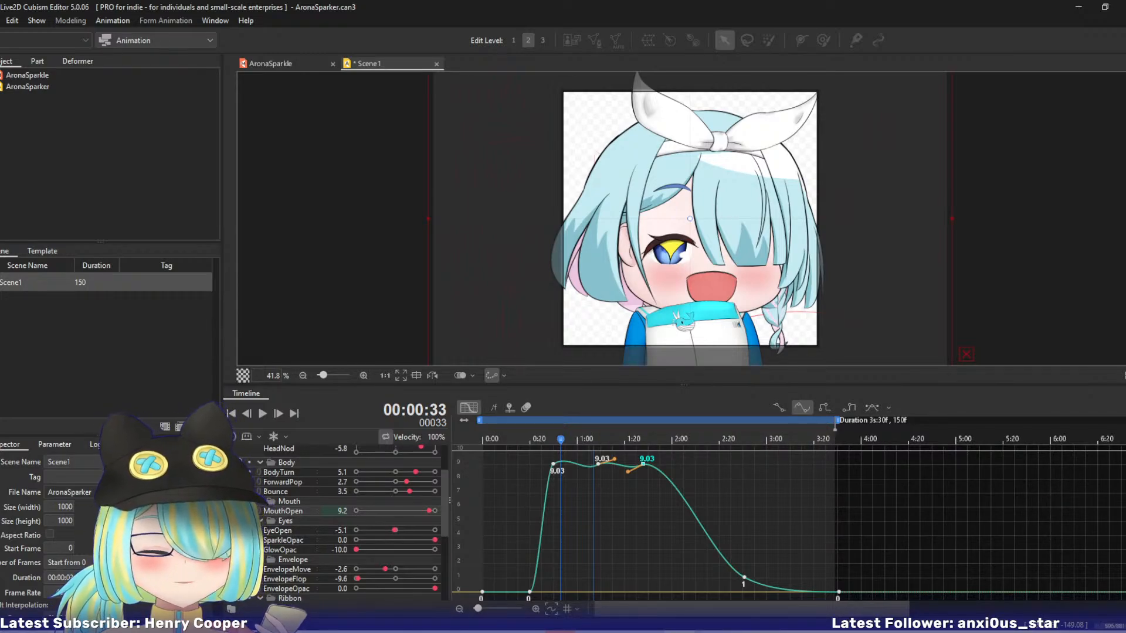
pyautogui.click(263, 414)
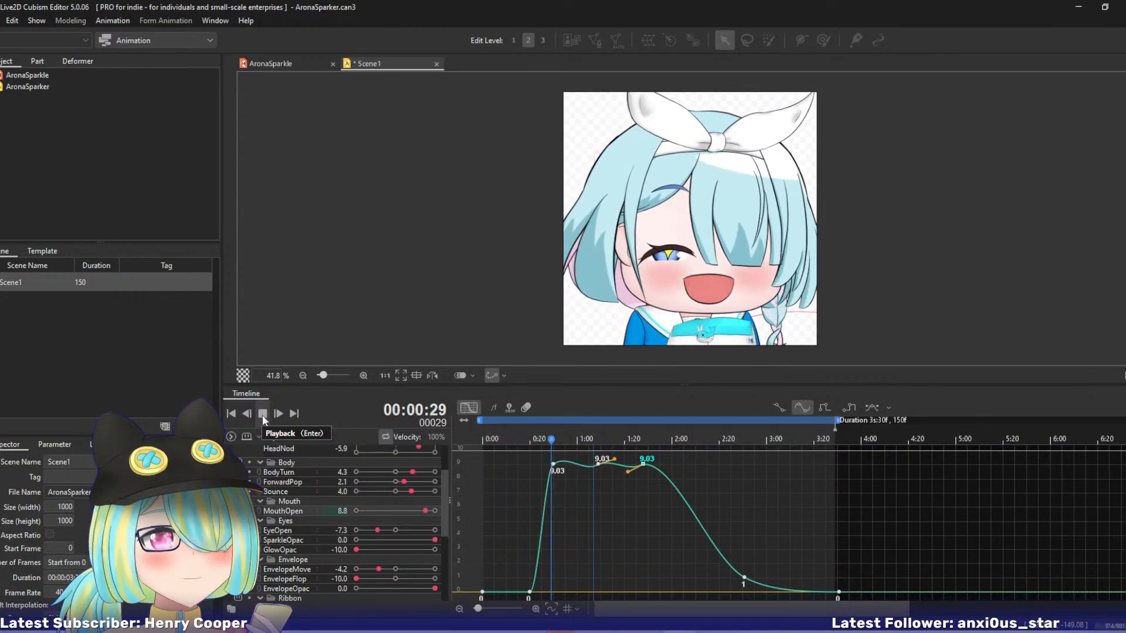
# Add an EyeOpen keyframe at 2:24 with the value -10 so the eye closes earlier.
pyautogui.click(279, 531)
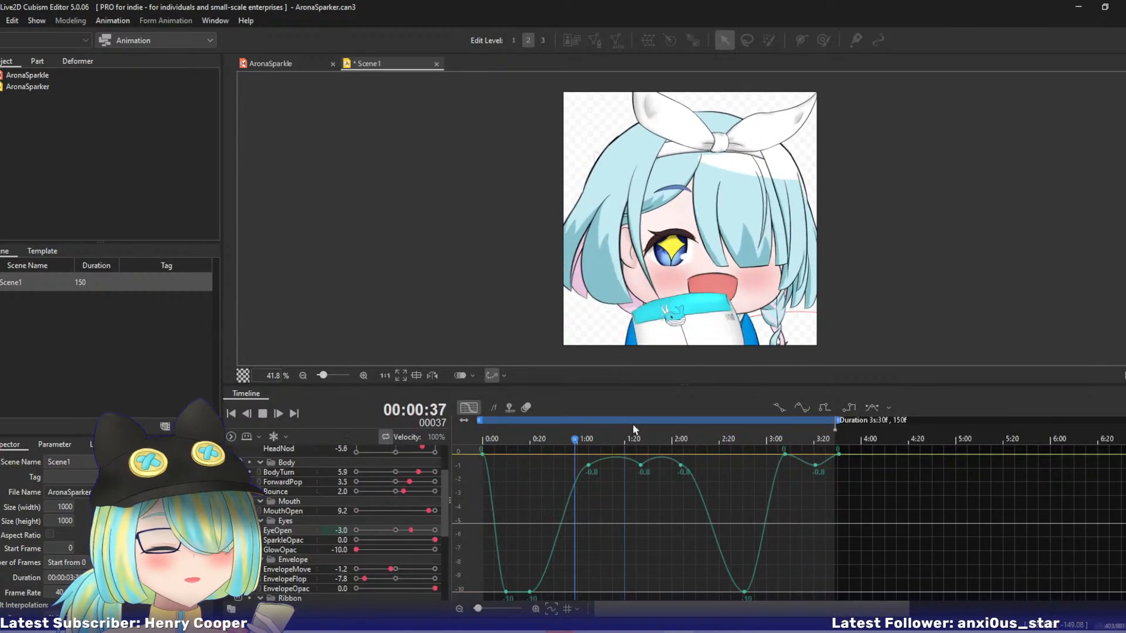
pyautogui.click(262, 413)
pyautogui.click(706, 439)
pyautogui.moveTo(733, 441); pyautogui.dragTo(727, 440)
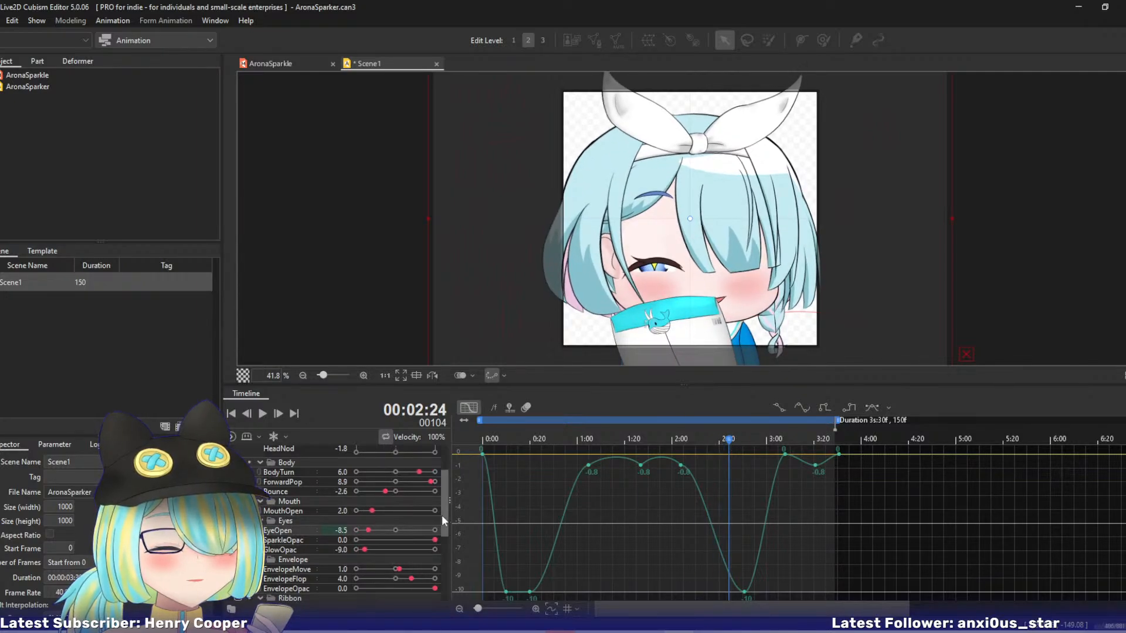
pyautogui.moveTo(368, 531); pyautogui.dragTo(355, 531)
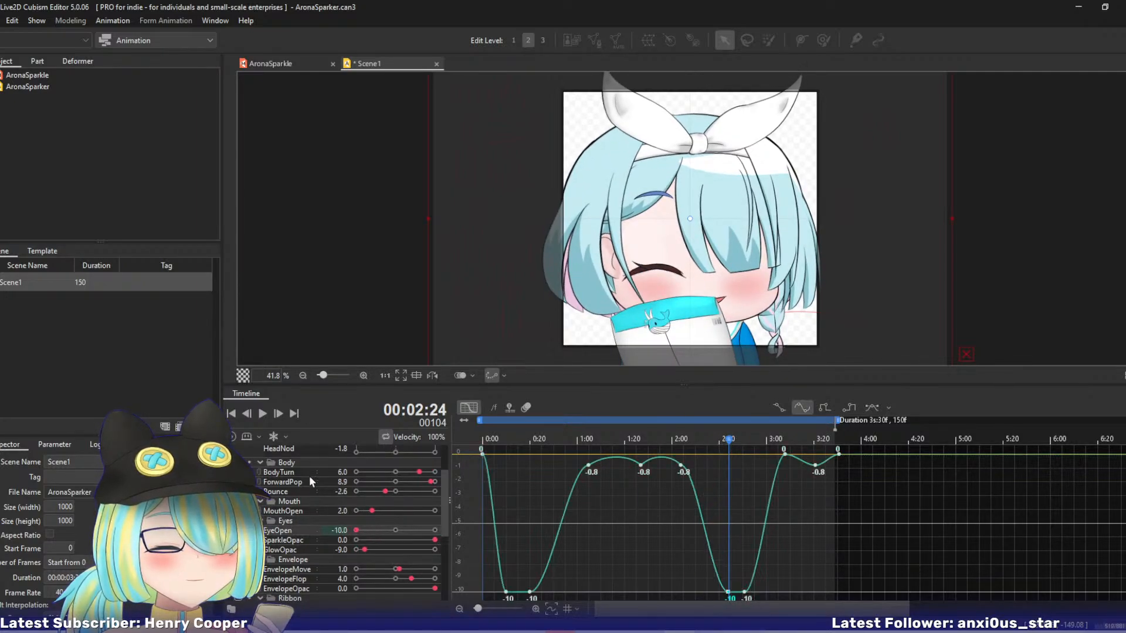
# Play the animation and review the ForwardPop, Bounce and head movement curves in the graph editor.
pyautogui.click(263, 416)
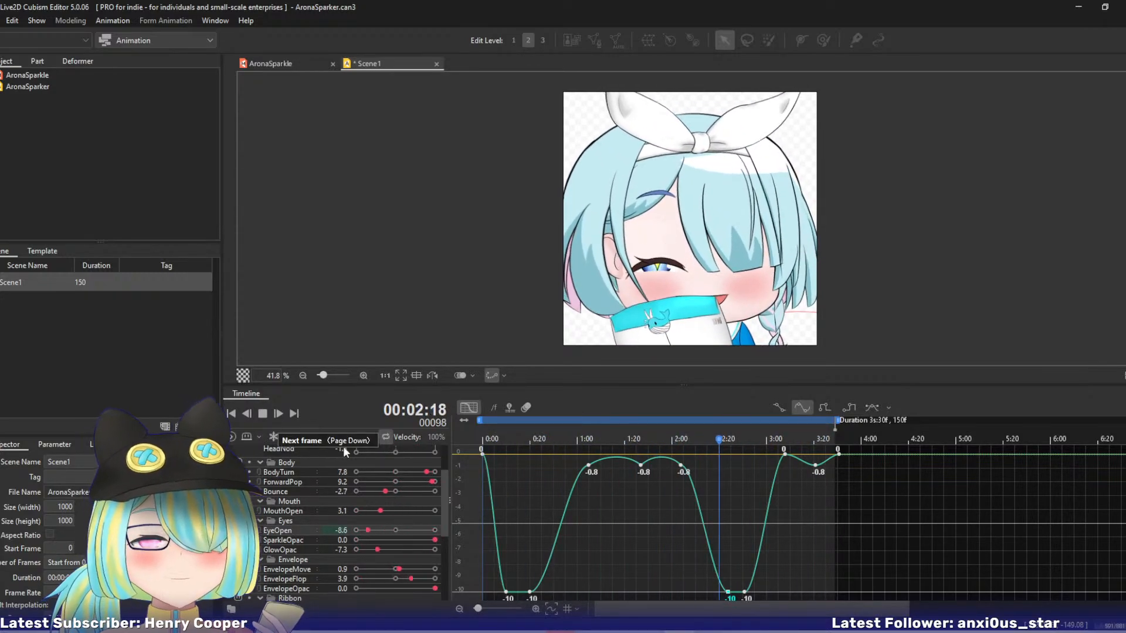
pyautogui.moveTo(445, 487); pyautogui.dragTo(453, 458)
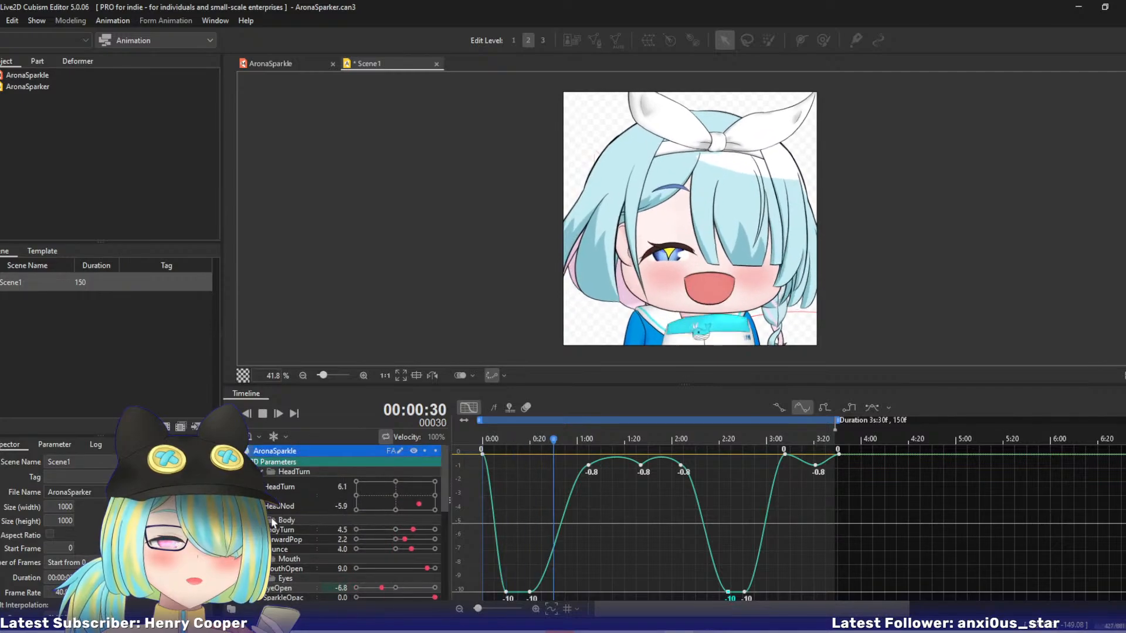
pyautogui.click(280, 540)
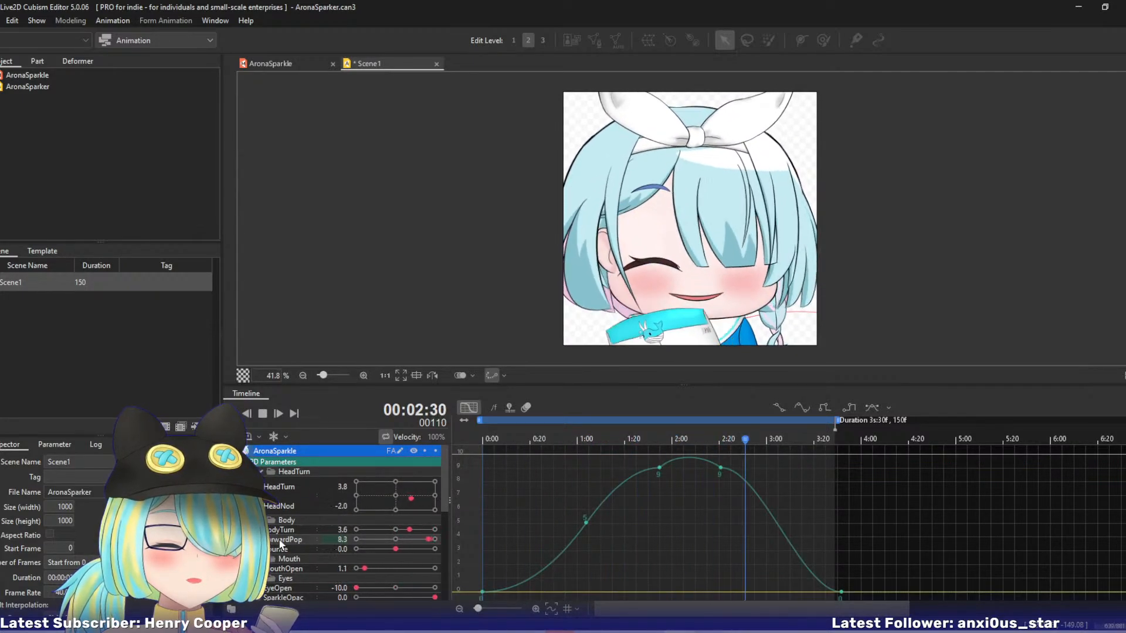
pyautogui.click(285, 550)
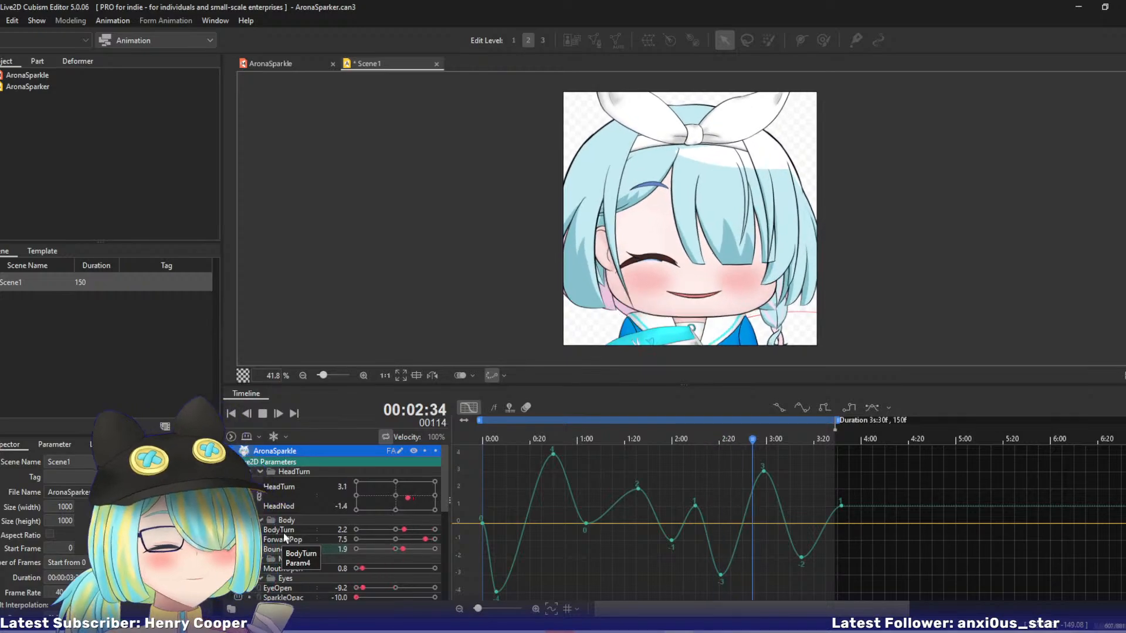
pyautogui.click(292, 492)
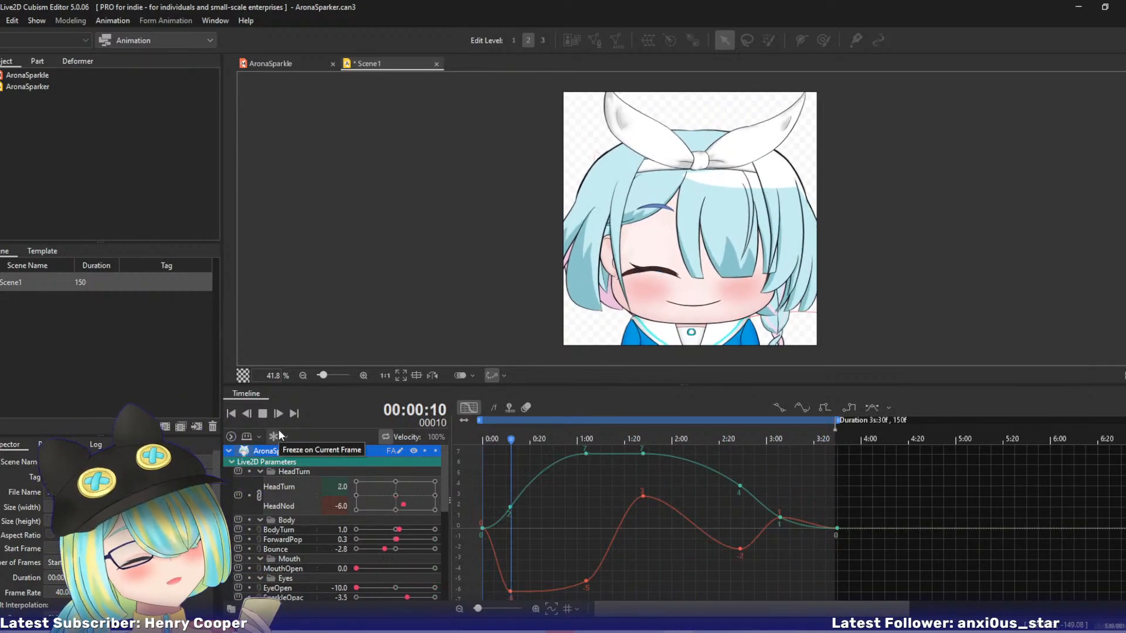
# Display BodyTurn's curve and lower its keyframes near 3:00 and at 3:32 to 0.
pyautogui.click(287, 531)
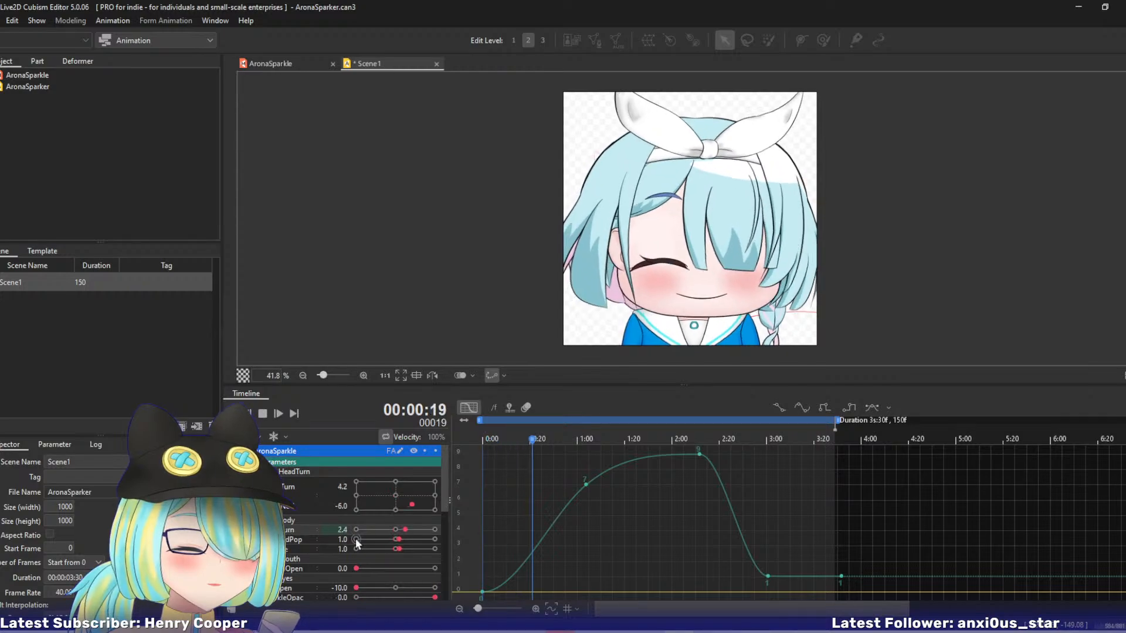
pyautogui.click(262, 413)
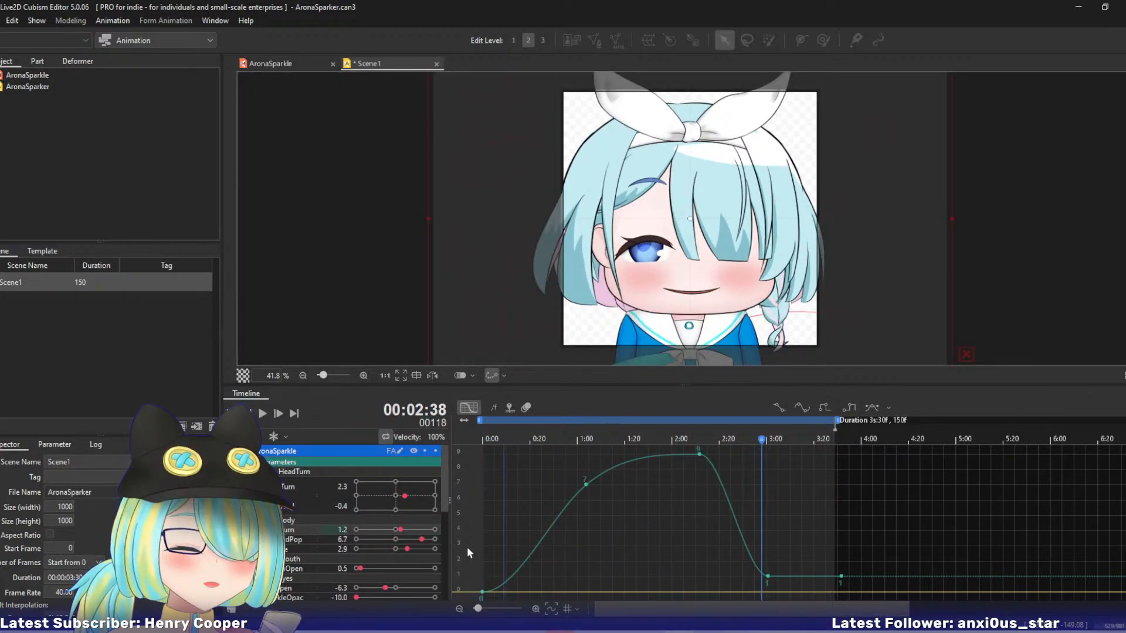
pyautogui.moveTo(757, 564); pyautogui.dragTo(768, 592)
pyautogui.hotkey('ctrl', 'z')
pyautogui.click(768, 578)
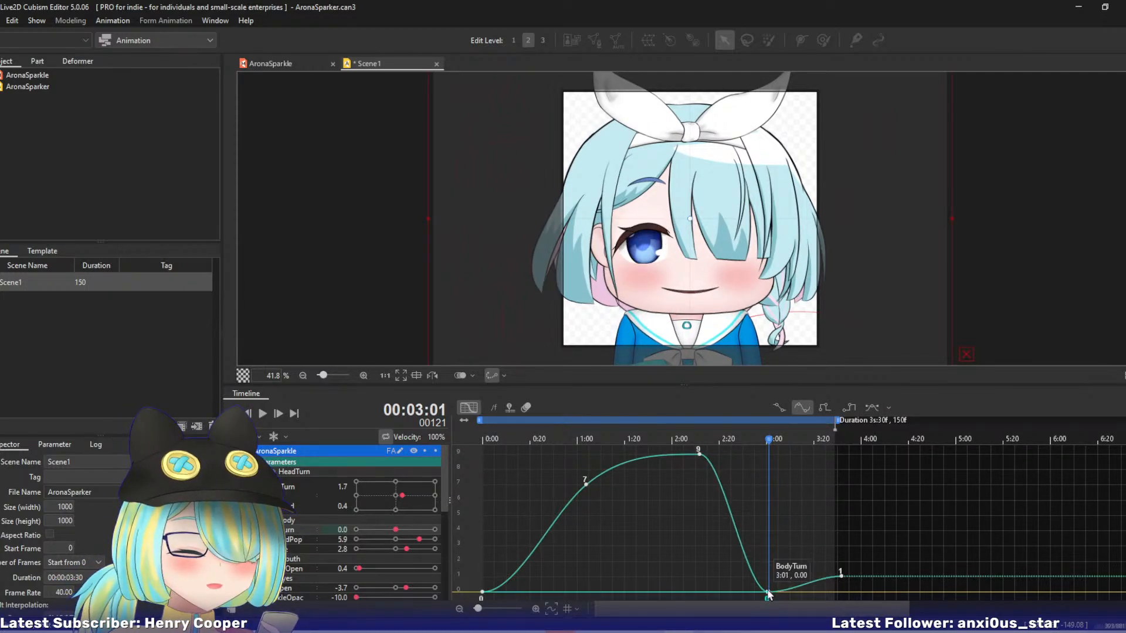
pyautogui.click(841, 578)
pyautogui.moveTo(842, 579); pyautogui.dragTo(845, 594)
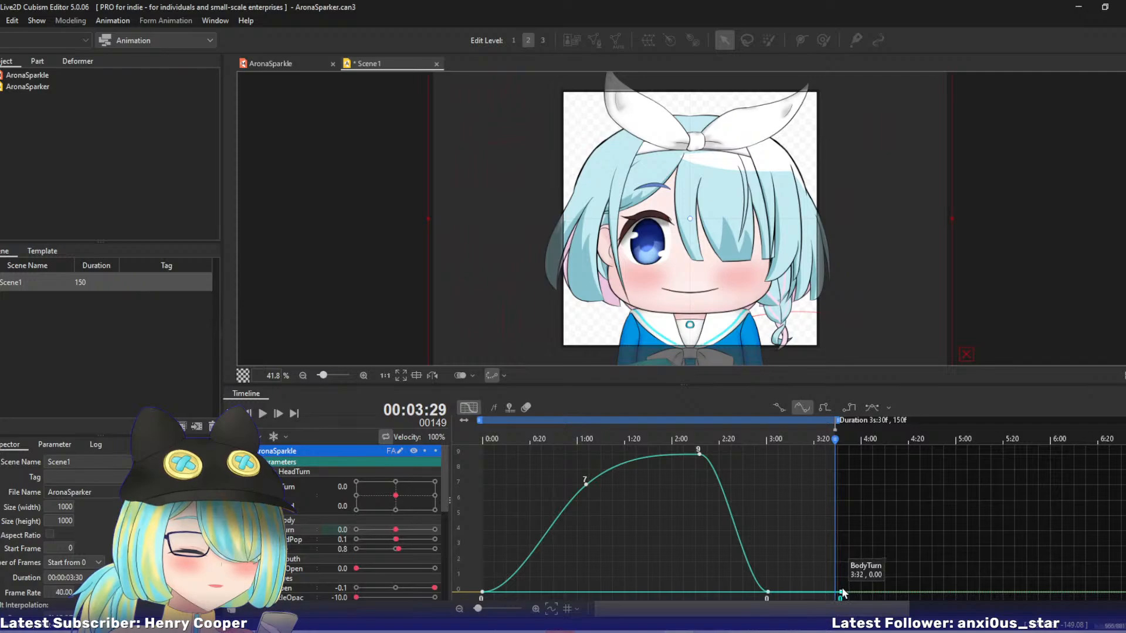
# Scrub through the timeline and examine ForwardPop's curve in the graph editor.
pyautogui.moveTo(574, 434); pyautogui.dragTo(543, 469)
pyautogui.click(293, 540)
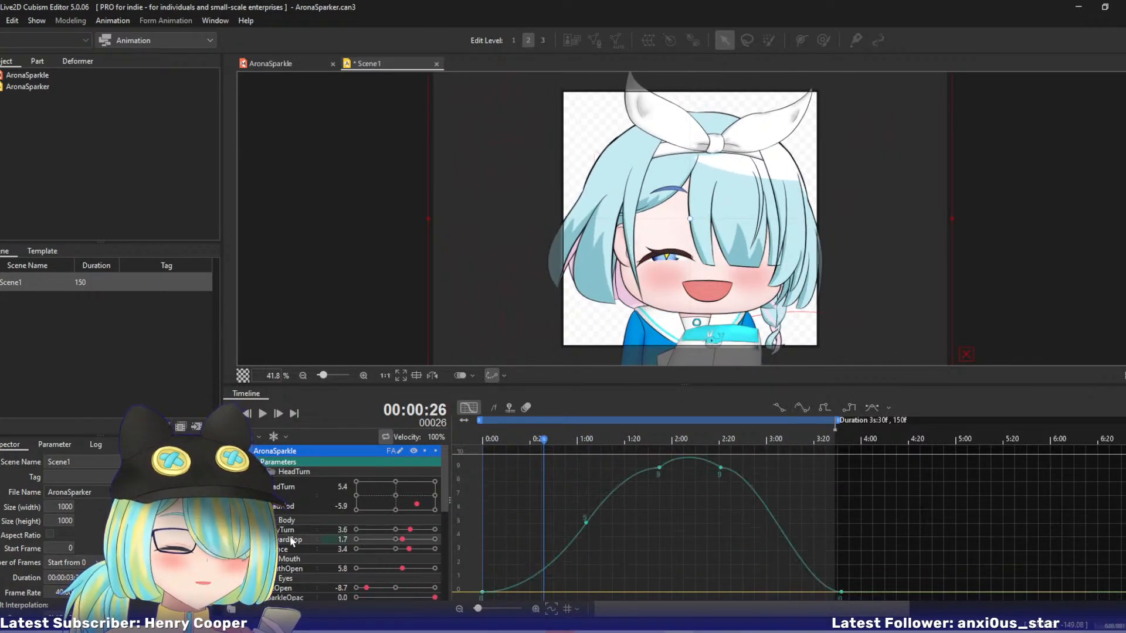
pyautogui.moveTo(551, 430); pyautogui.dragTo(660, 473)
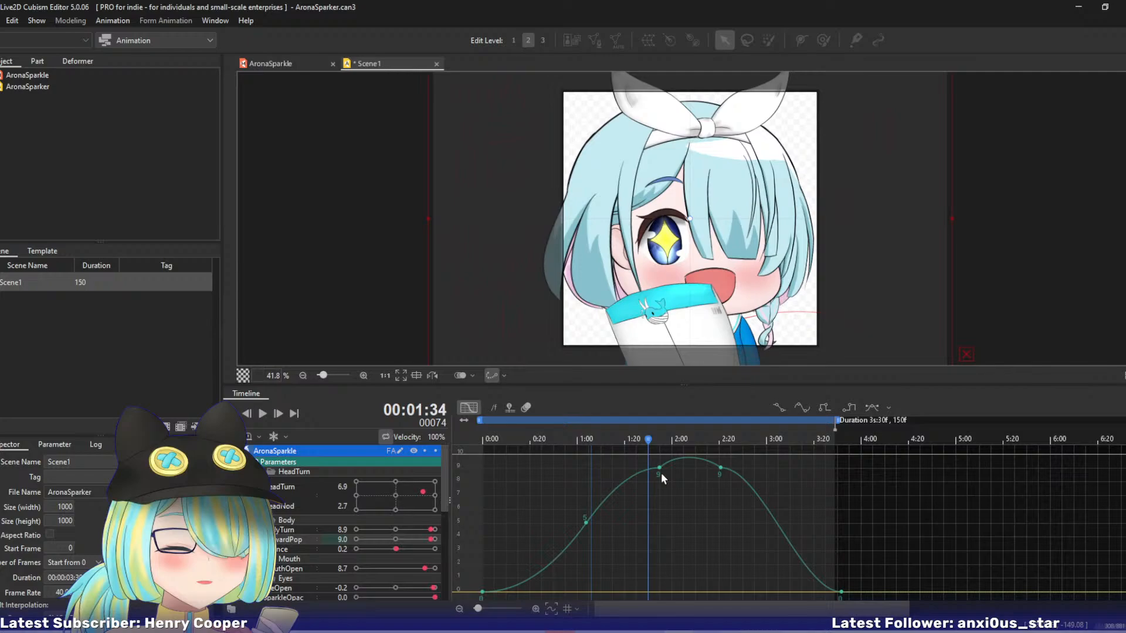
# Lower Bounce's final keyframe at 3:32 to 0, adjust the curve leading into it, and scrub to check the motion.
pyautogui.click(286, 550)
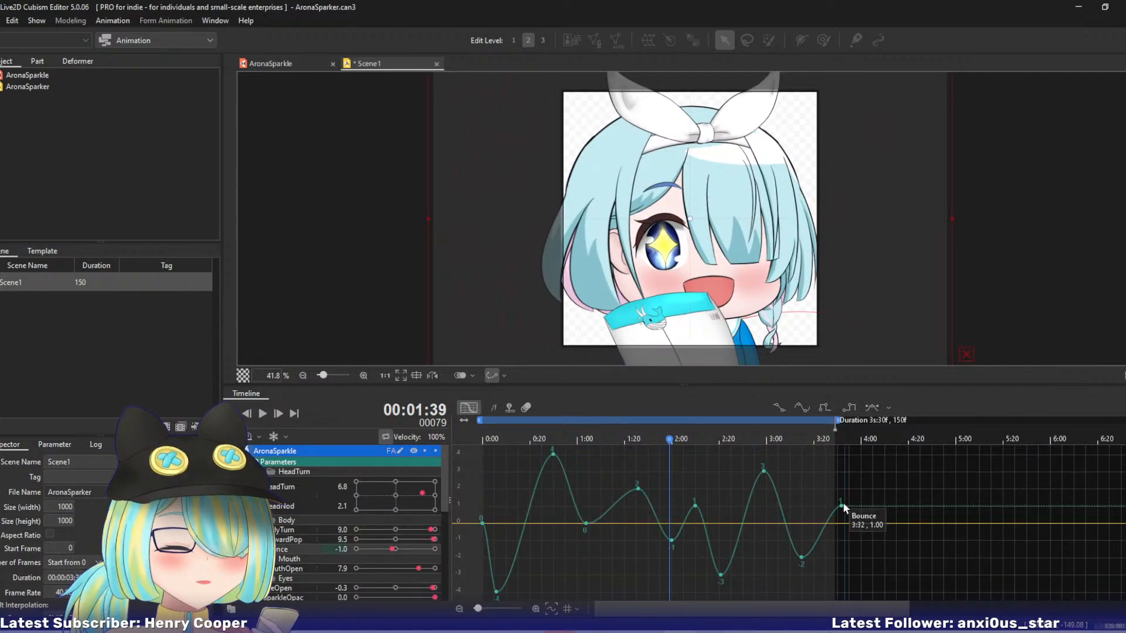
pyautogui.moveTo(842, 504); pyautogui.dragTo(843, 524)
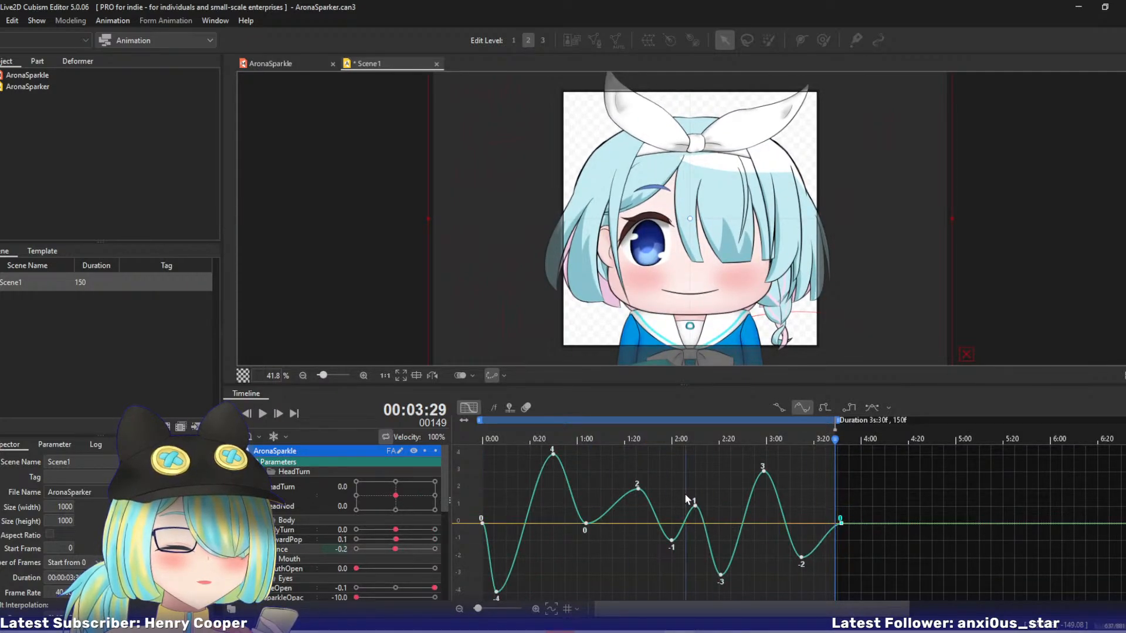
pyautogui.click(830, 518)
pyautogui.click(483, 537)
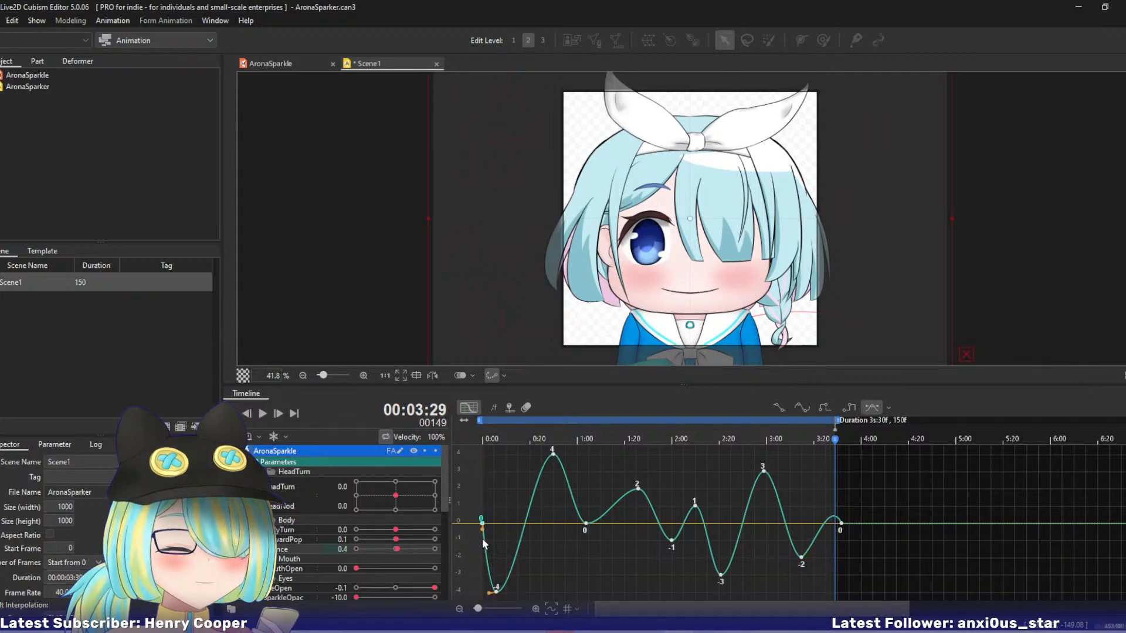
pyautogui.moveTo(499, 439); pyautogui.dragTo(833, 463)
pyautogui.press('space')
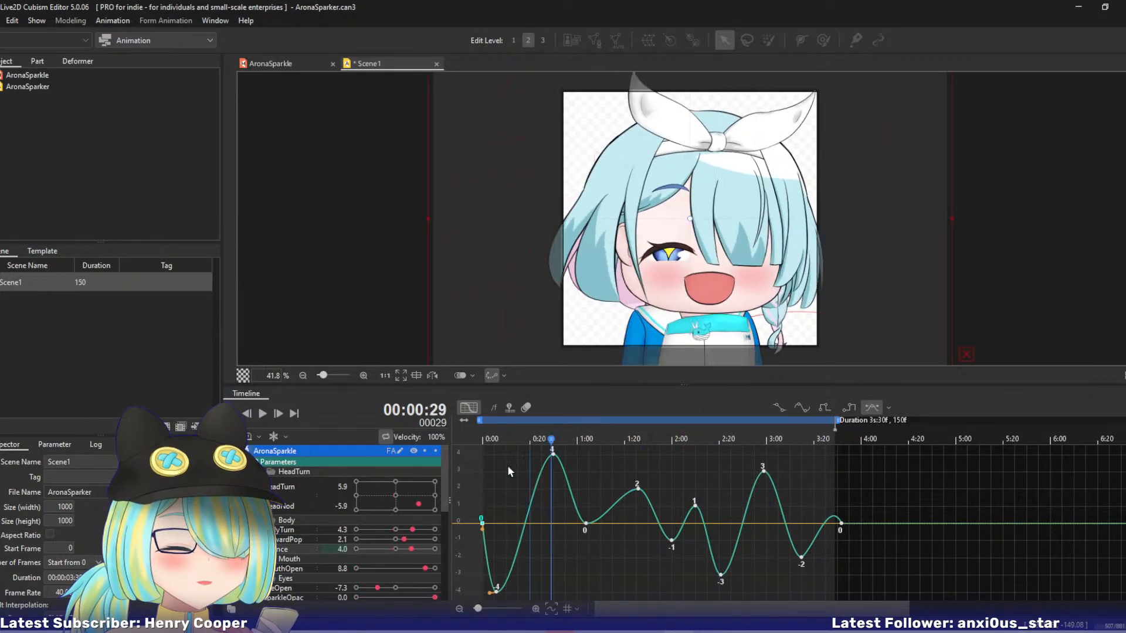
# Check the MouthOpen and EyeOpen curves, and add a SparkleOpac keyframe of -10 at 0:13.
pyautogui.click(280, 568)
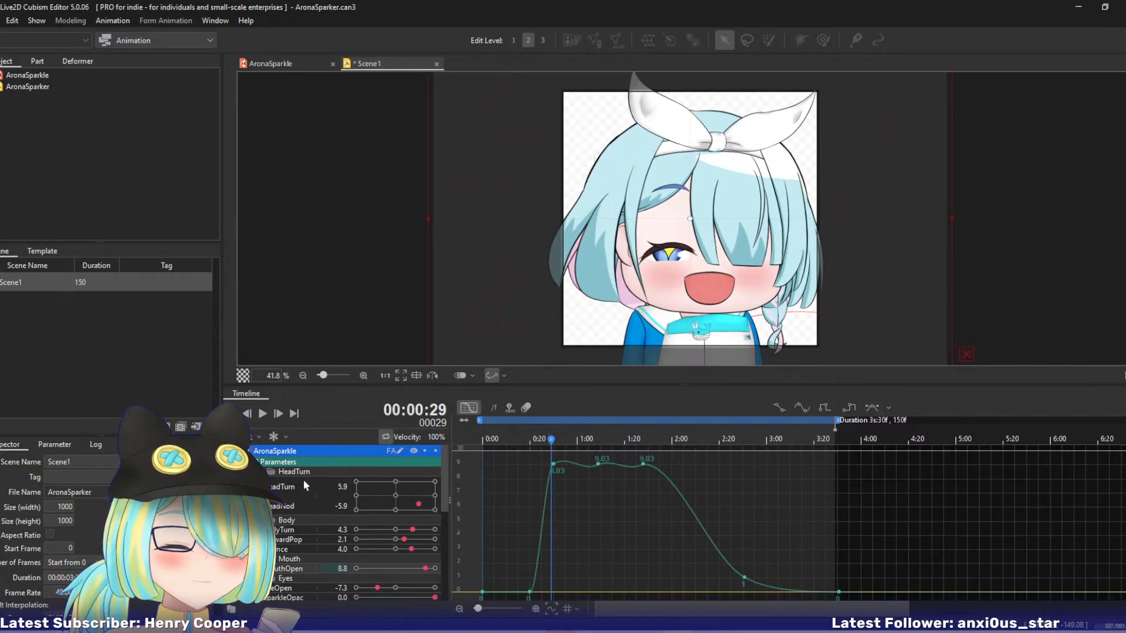
pyautogui.click(279, 590)
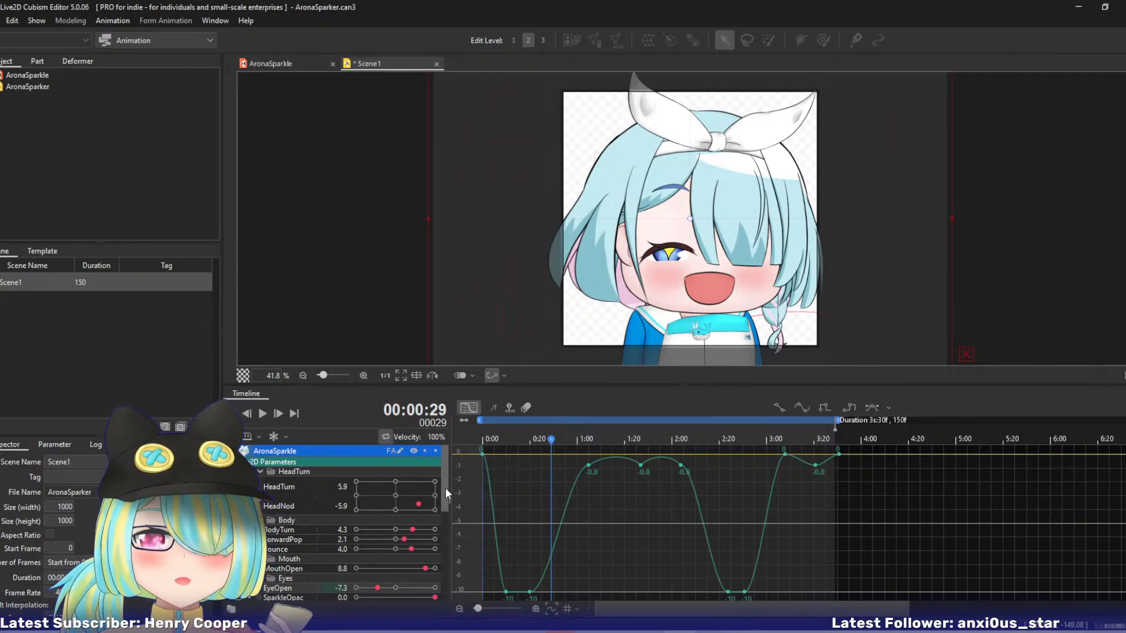
pyautogui.moveTo(446, 484); pyautogui.dragTo(445, 520)
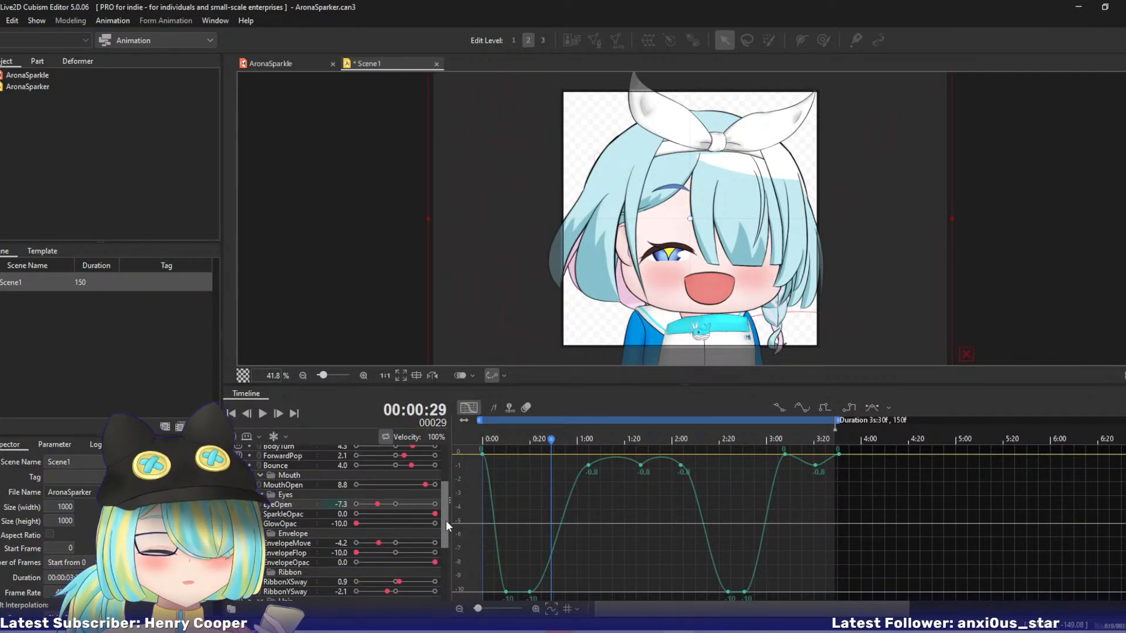
pyautogui.click(288, 516)
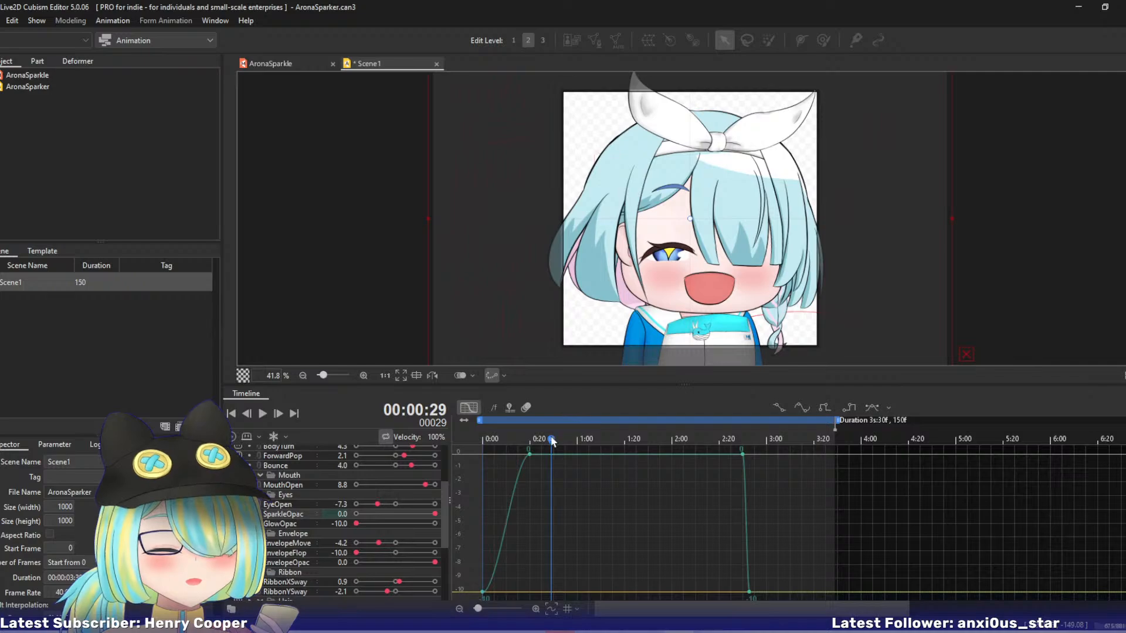
pyautogui.moveTo(552, 441); pyautogui.dragTo(515, 448)
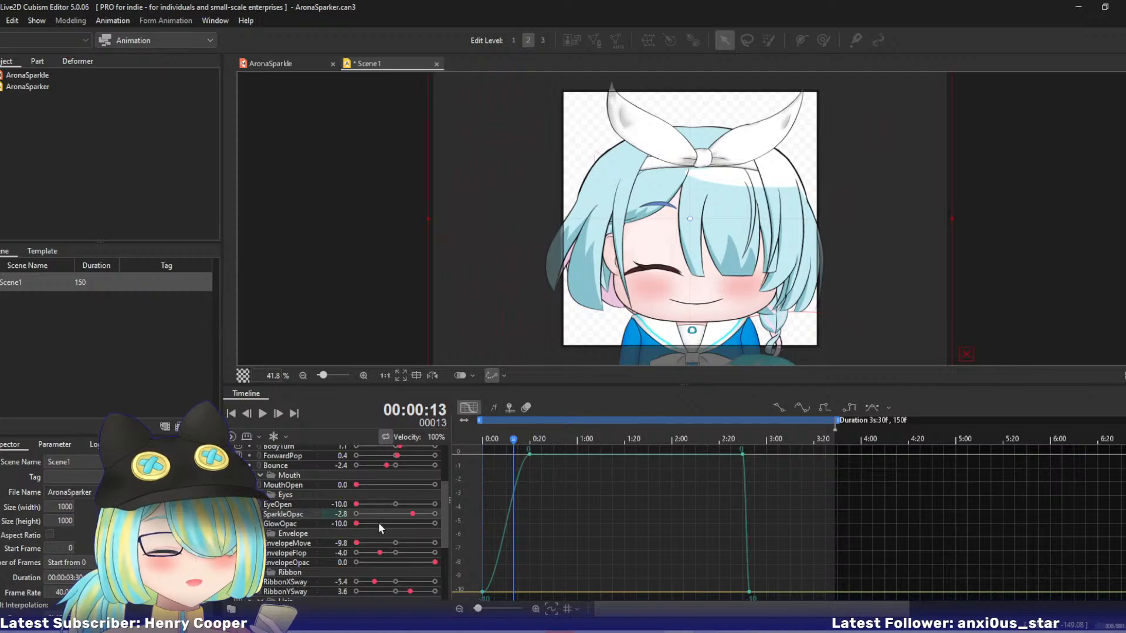
pyautogui.moveTo(410, 515); pyautogui.dragTo(355, 515)
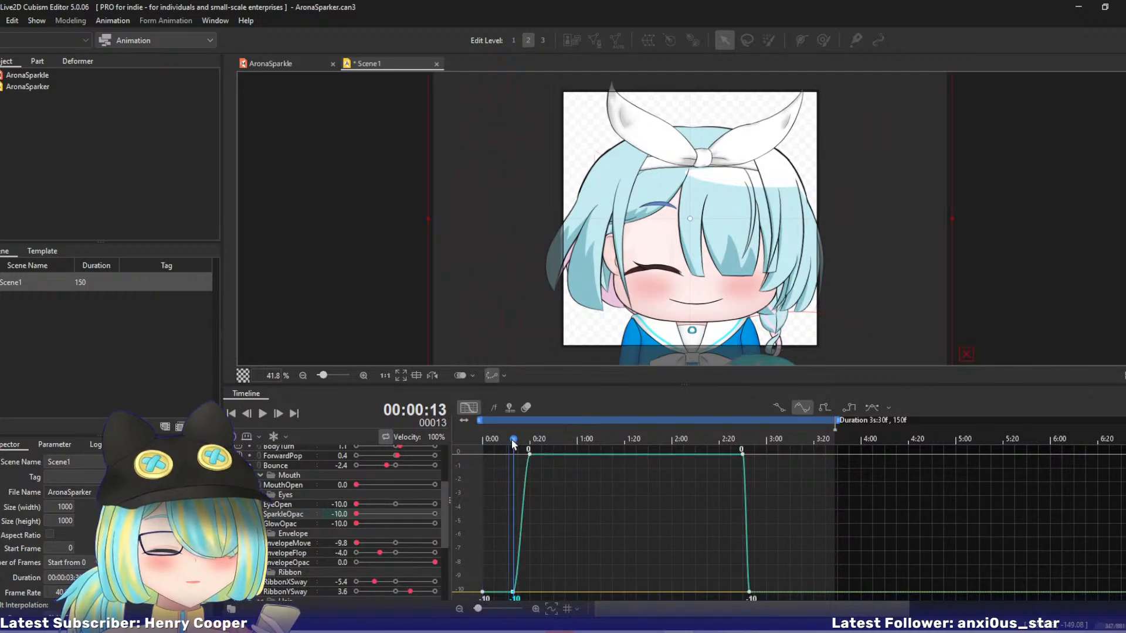
pyautogui.moveTo(538, 438); pyautogui.dragTo(634, 451)
# Inspect GlowOpac's curve, reduce the canvas view to 10%, and play the animation from the start at emote size.
pyautogui.click(297, 525)
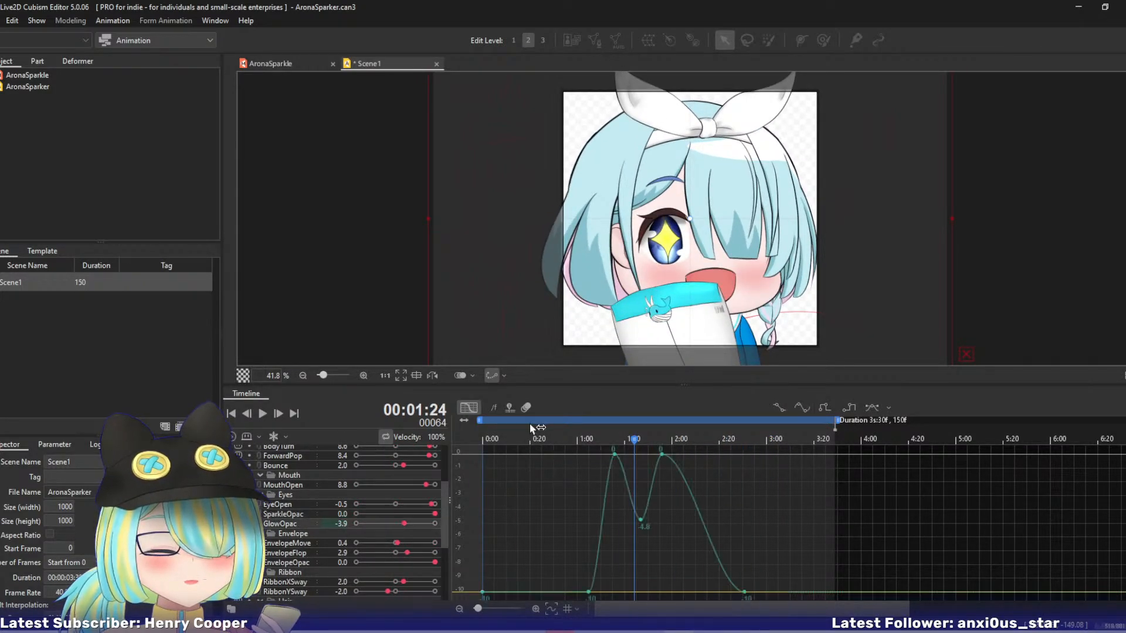
pyautogui.moveTo(529, 423); pyautogui.dragTo(641, 441)
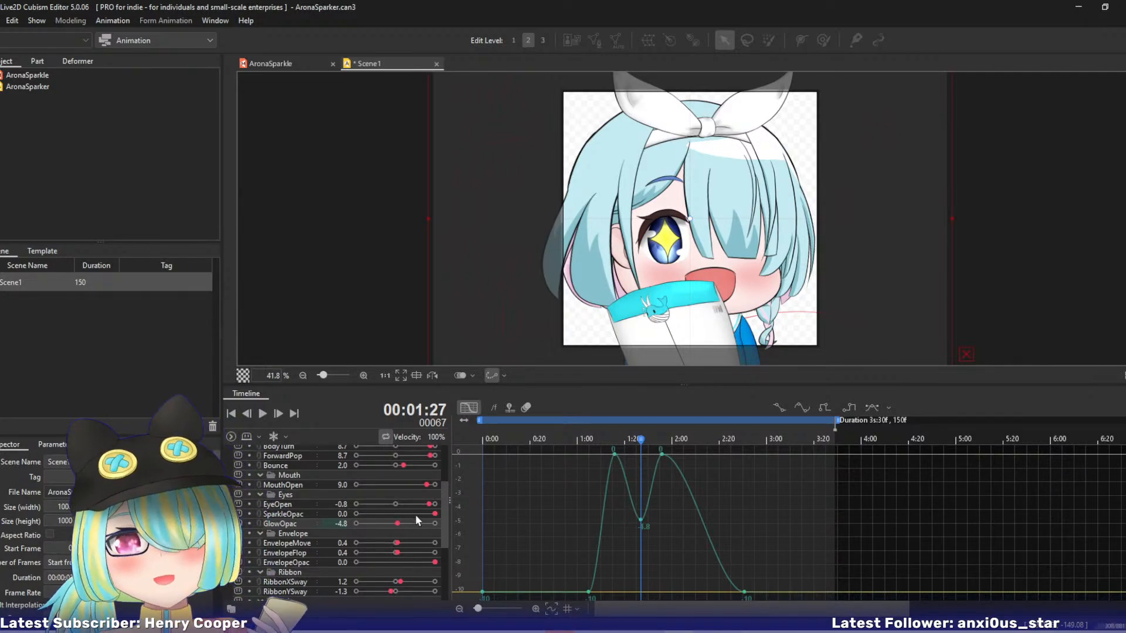
pyautogui.hotkey('ctrl', '-')
pyautogui.hotkey('ctrl', '-')
pyautogui.hotkey('ctrl', '-')
pyautogui.hotkey('ctrl', '-')
pyautogui.hotkey('ctrl', '-')
pyautogui.hotkey('ctrl', '-')
pyautogui.hotkey('ctrl', '-')
pyautogui.hotkey('ctrl', '-')
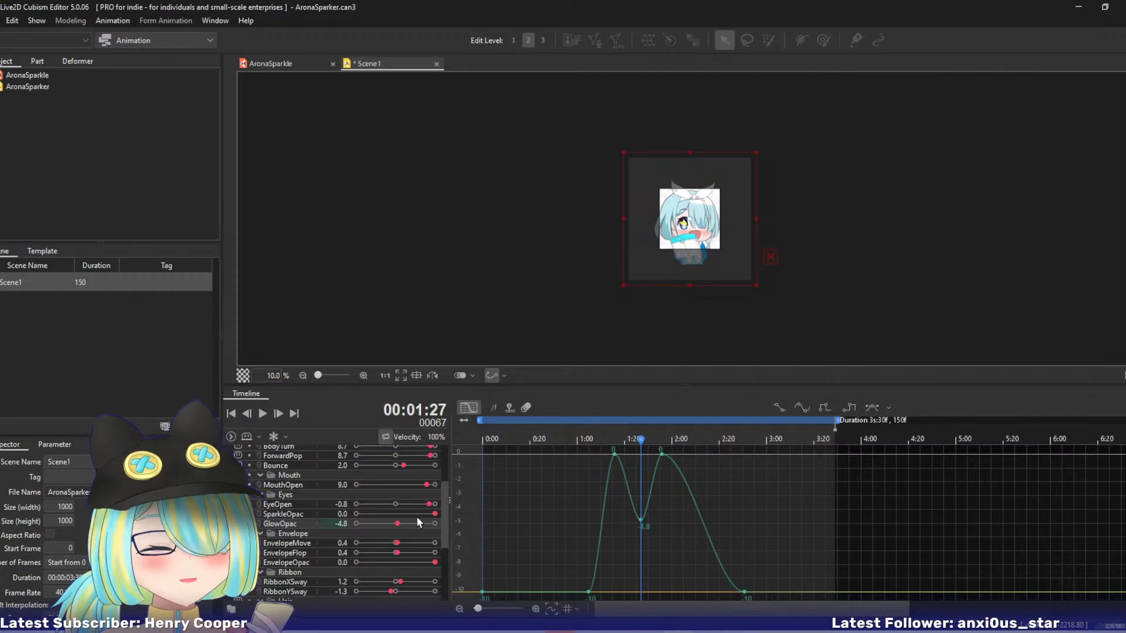
pyautogui.moveTo(639, 439); pyautogui.dragTo(472, 438)
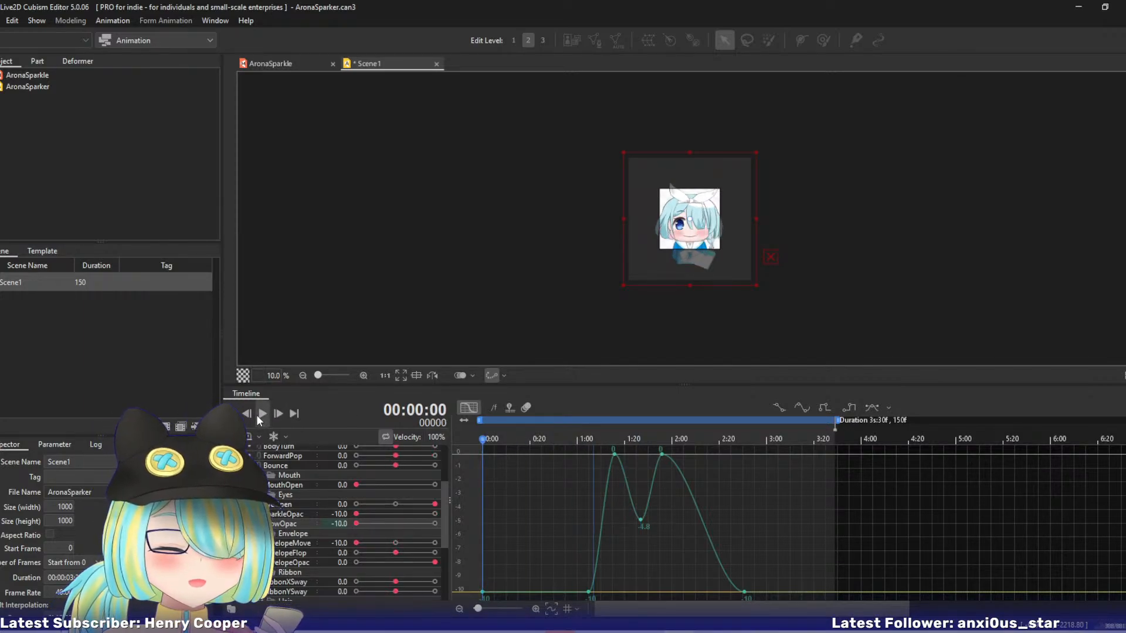
pyautogui.click(262, 414)
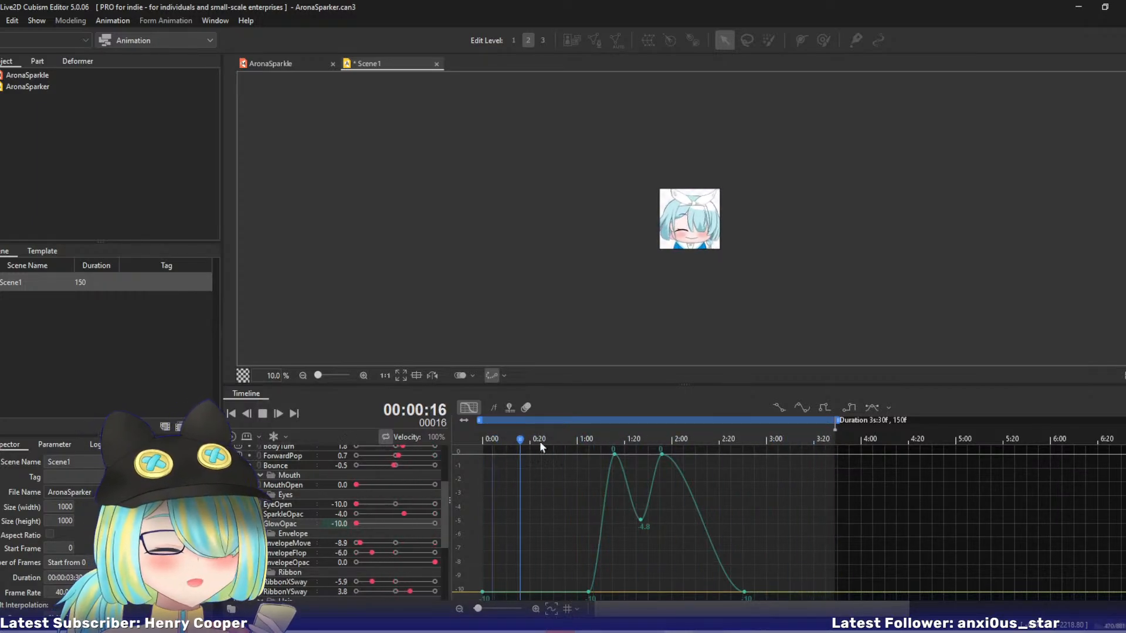
# Stop playback and set GlowOpac's keyframe at 1:27 to -6.3.
pyautogui.click(263, 413)
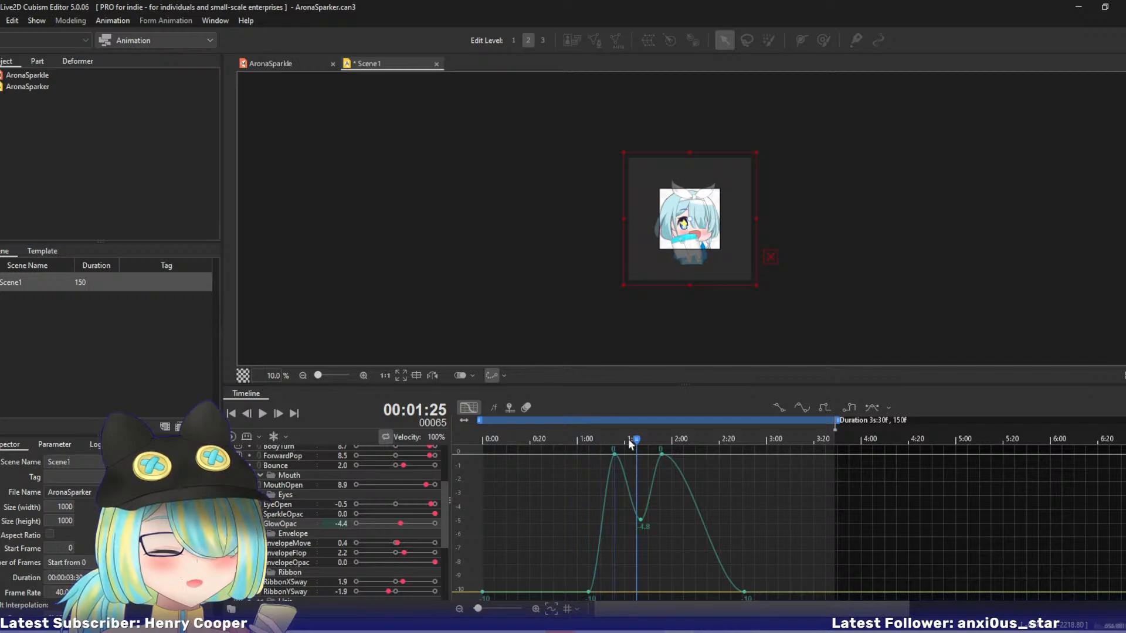
pyautogui.moveTo(634, 439); pyautogui.dragTo(641, 440)
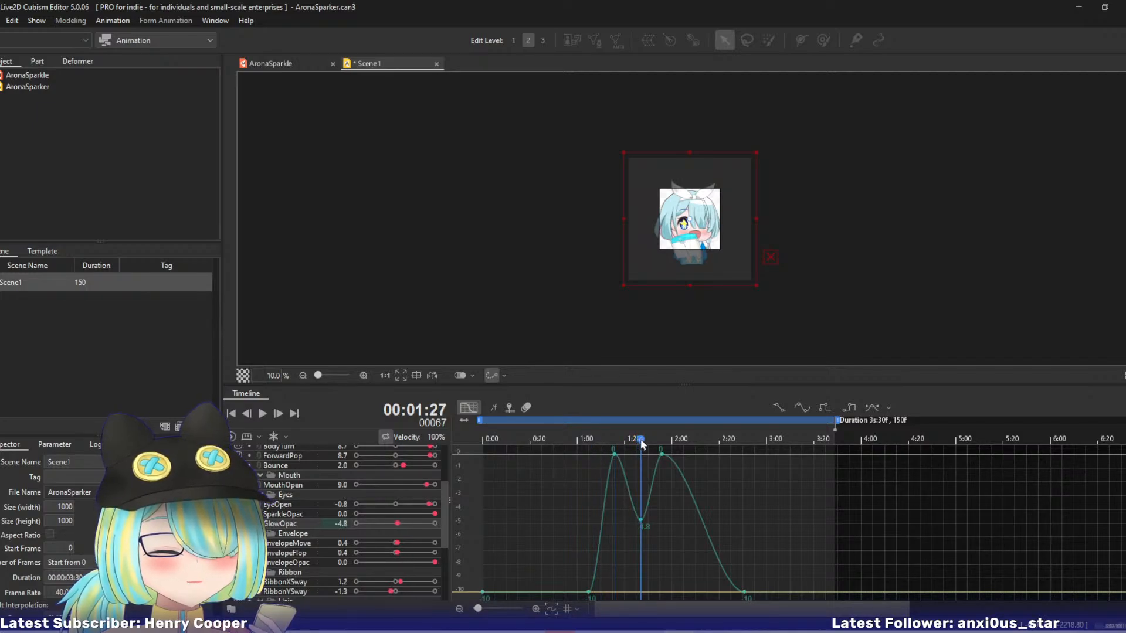
pyautogui.moveTo(398, 528); pyautogui.dragTo(387, 531)
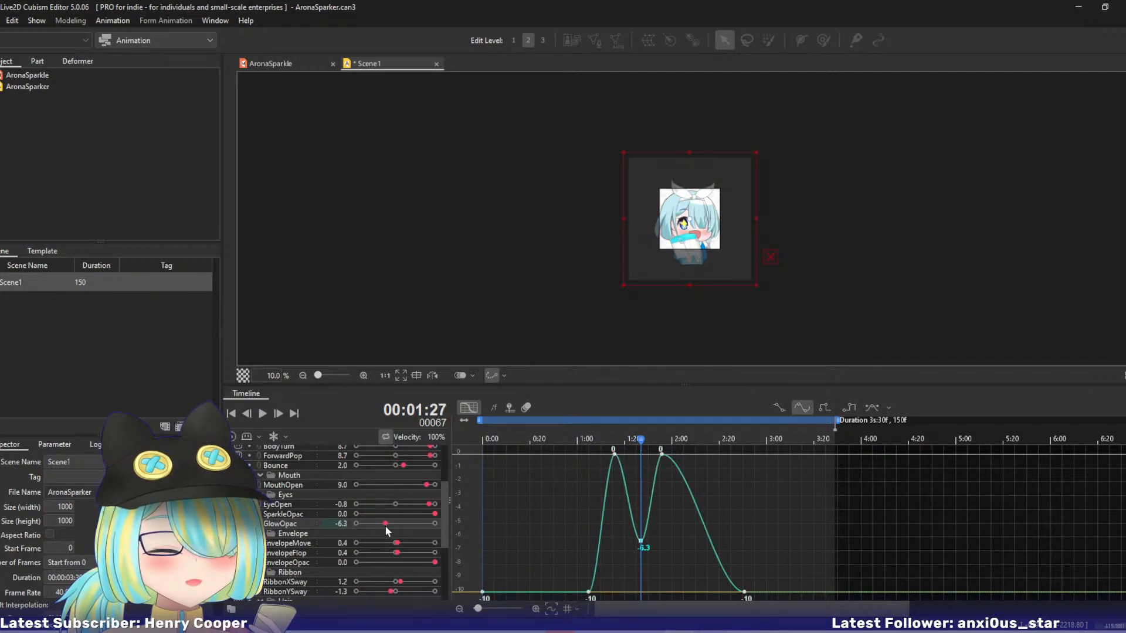
# Lower GlowOpac's keyframe at 1:27 to -8 and play the animation from the start to review the glow.
pyautogui.moveTo(536, 447)
pyautogui.mouseDown()
pyautogui.moveTo(685, 447)
pyautogui.moveTo(537, 446)
pyautogui.mouseUp()
pyautogui.click(263, 414)
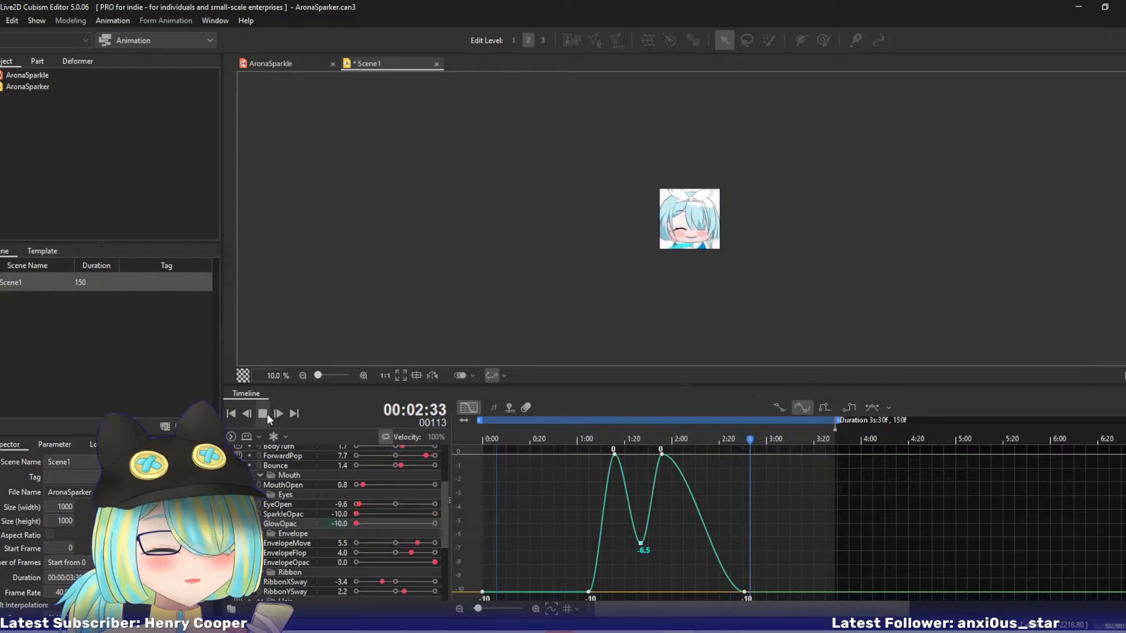
pyautogui.click(263, 413)
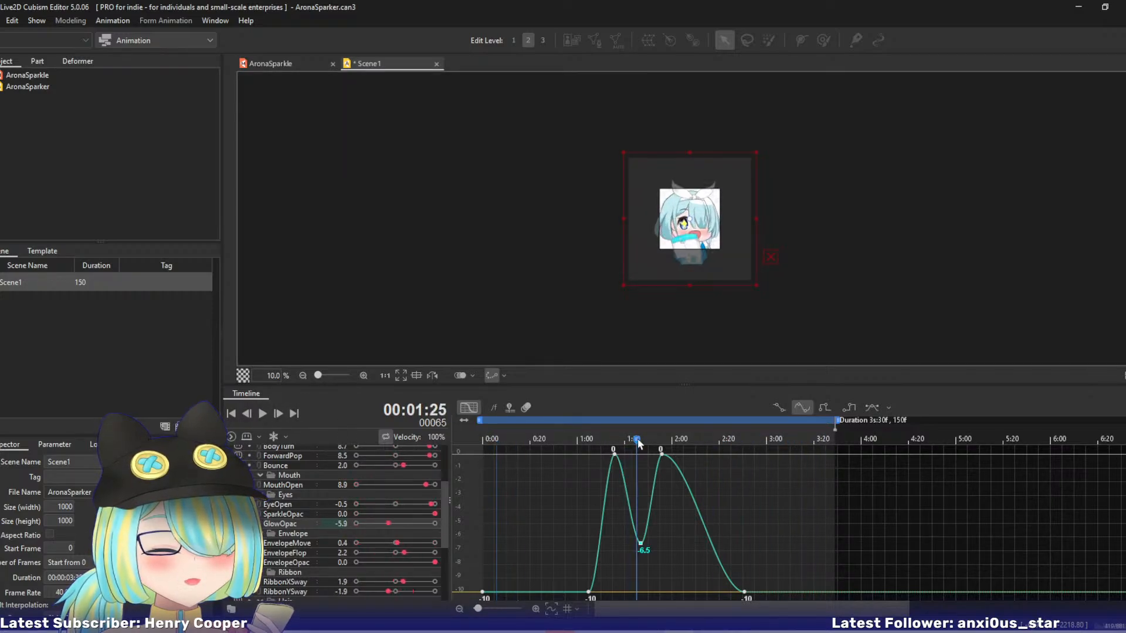
pyautogui.moveTo(638, 444); pyautogui.dragTo(643, 444)
pyautogui.moveTo(383, 524); pyautogui.dragTo(372, 523)
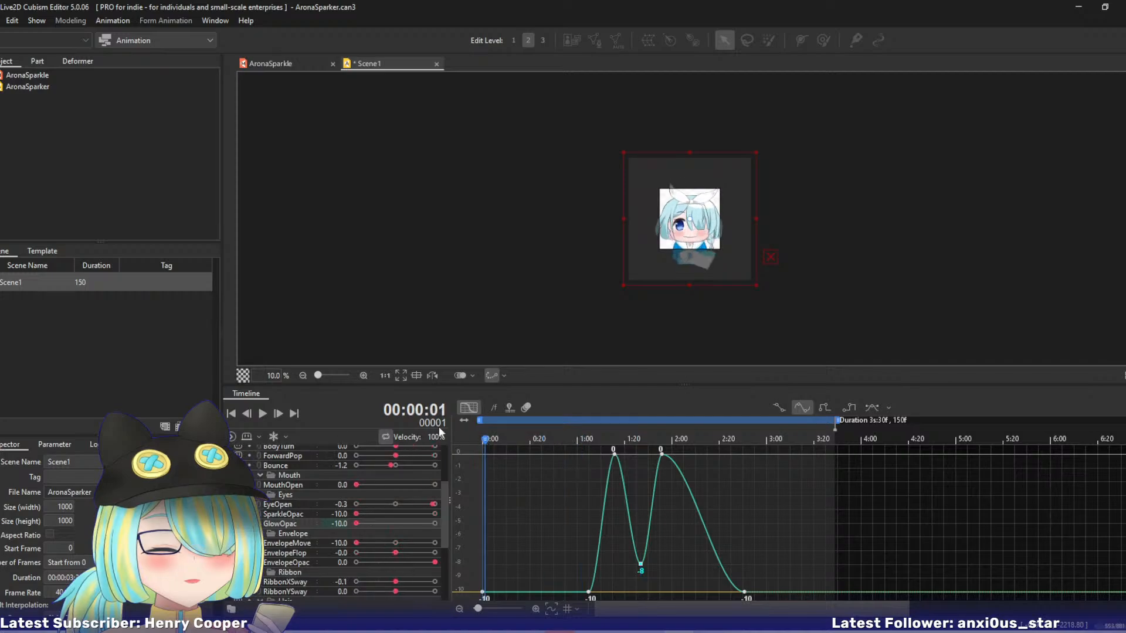
pyautogui.click(263, 414)
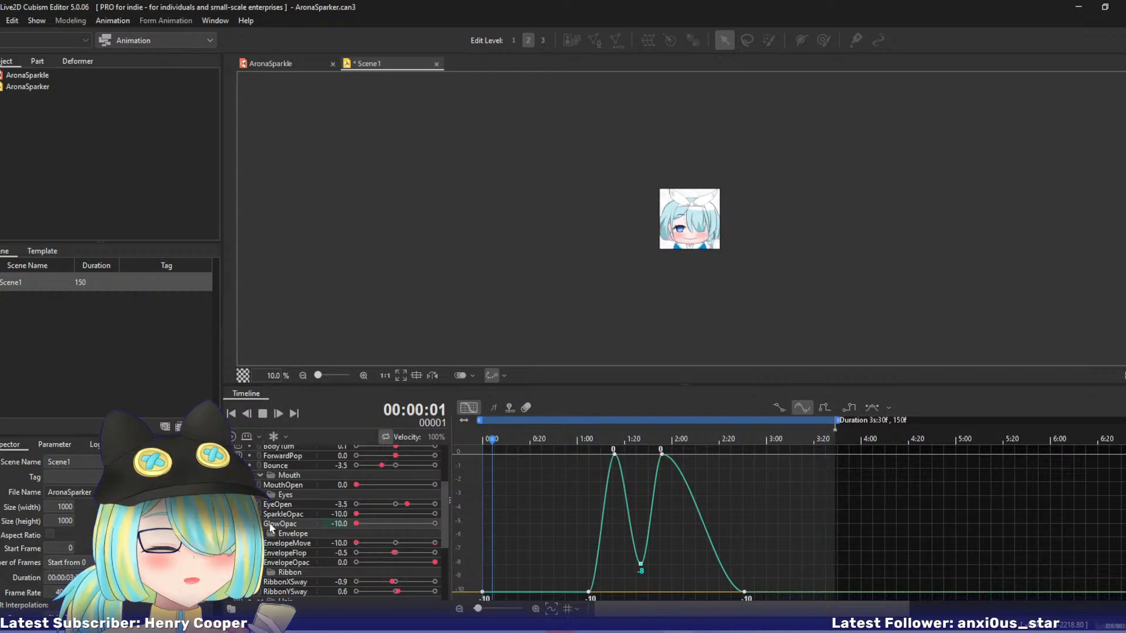
# Display EnvelopeMove's curve, stop playback, and move the playhead to its keyframe at 2:25.
pyautogui.click(278, 545)
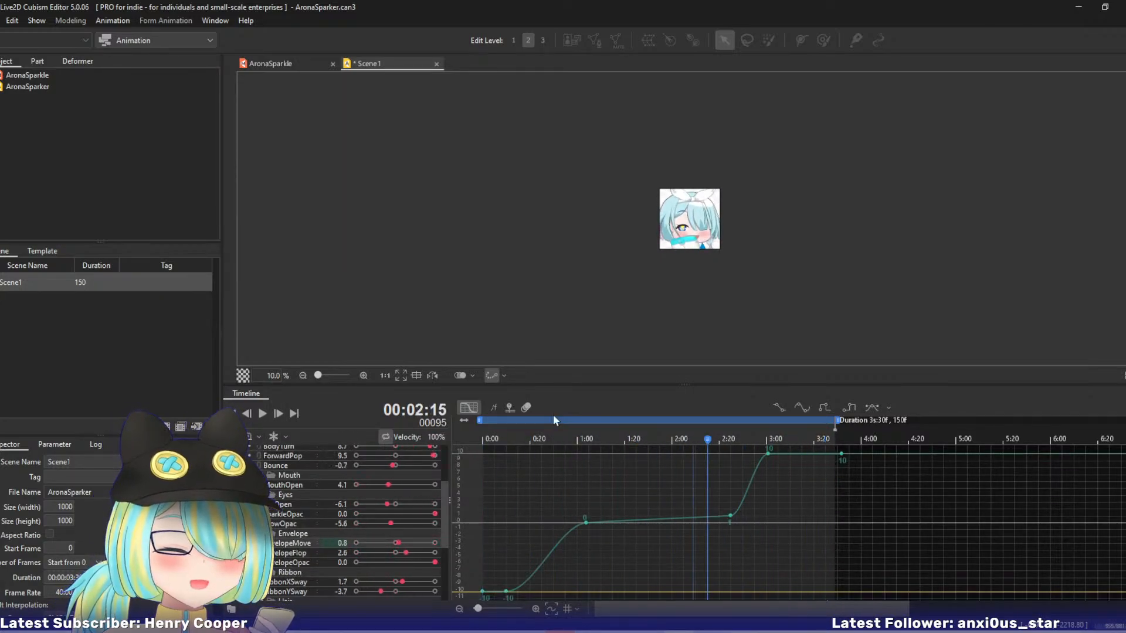
pyautogui.click(262, 413)
pyautogui.moveTo(707, 439); pyautogui.dragTo(730, 446)
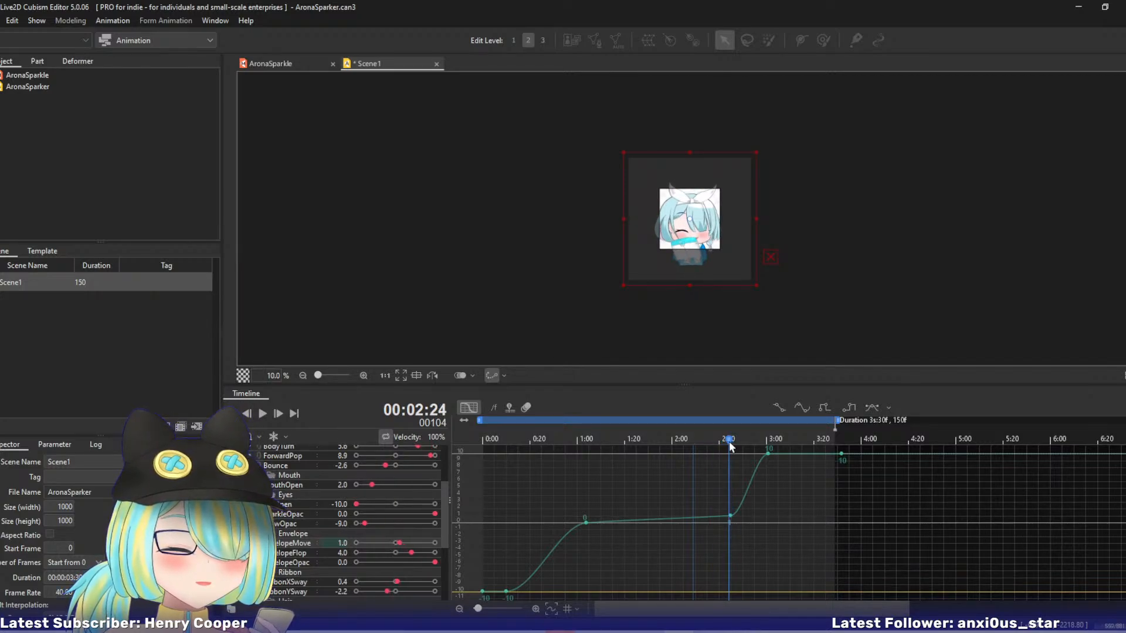
pyautogui.click(730, 441)
# Try setting EnvelopeMove's keyframe at 2:25 to 0, scrub through the motion, and undo the change.
pyautogui.click(732, 518)
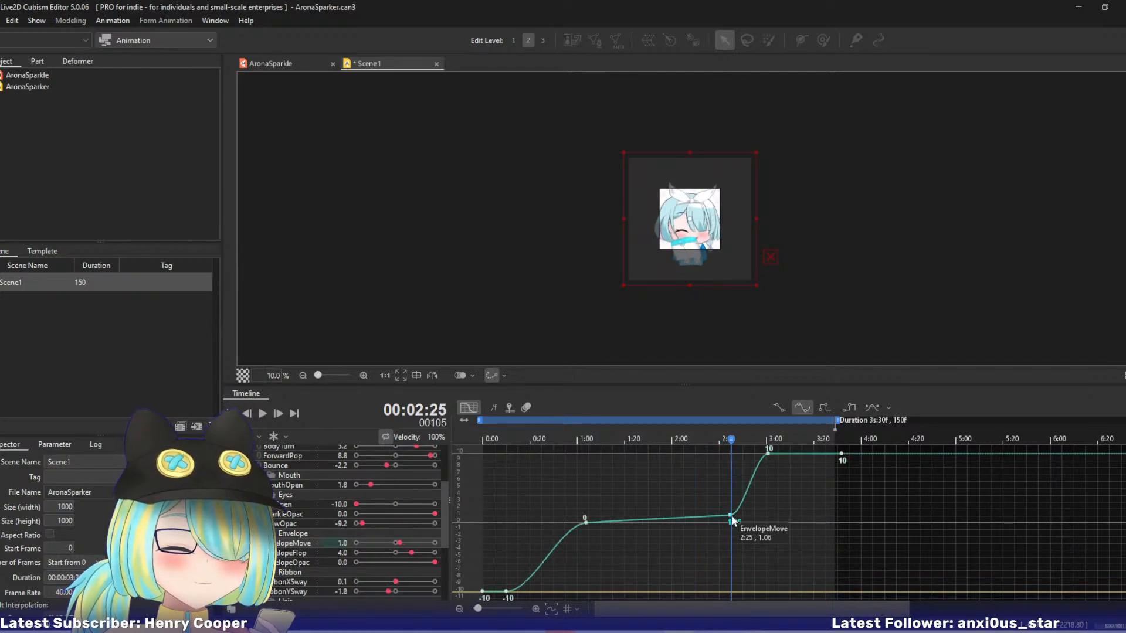
pyautogui.moveTo(732, 521); pyautogui.dragTo(732, 525)
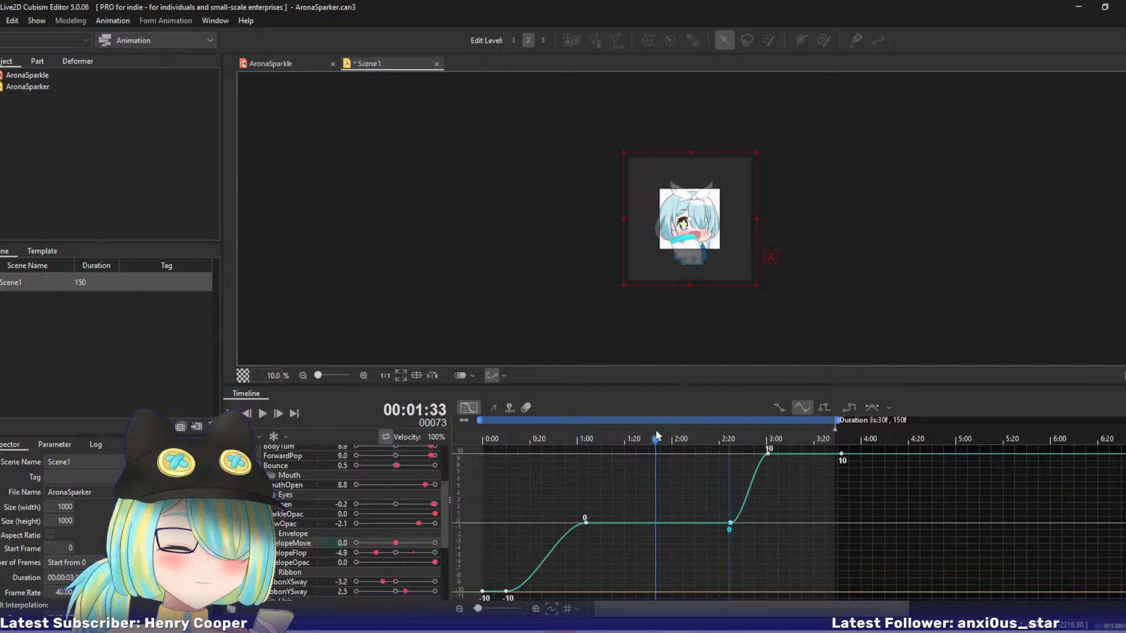
pyautogui.moveTo(647, 440); pyautogui.dragTo(707, 447)
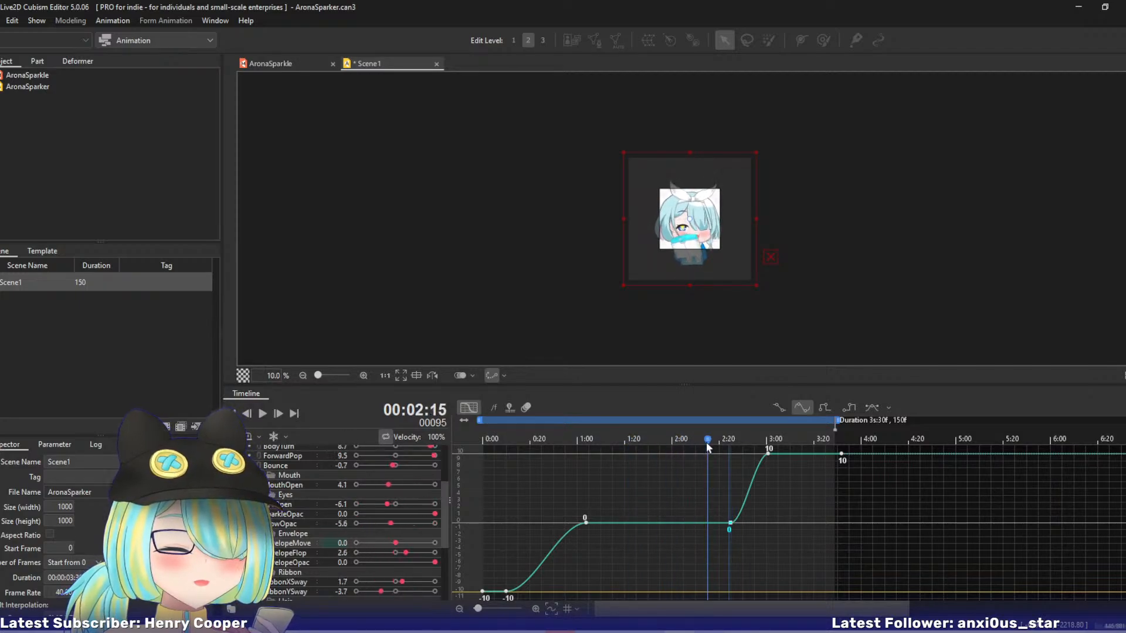
pyautogui.hotkey('ctrl', 'z')
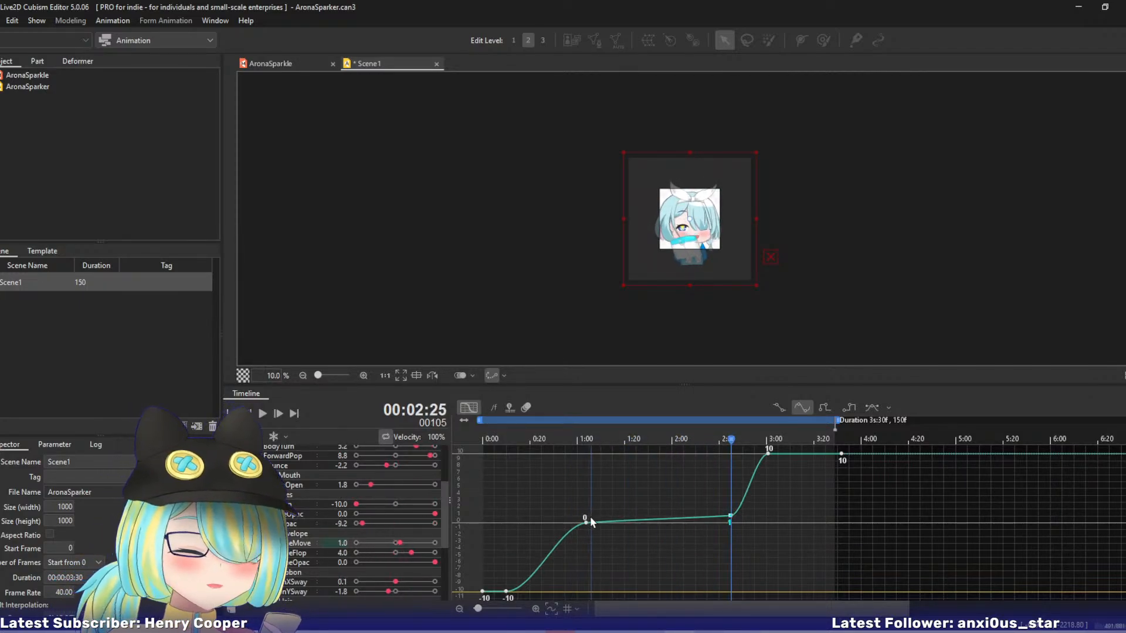
# Lower EnvelopeMove's keyframe just after 1:00 to -0.97 and play the animation from the start.
pyautogui.moveTo(587, 523); pyautogui.dragTo(587, 531)
pyautogui.moveTo(587, 440); pyautogui.dragTo(393, 435)
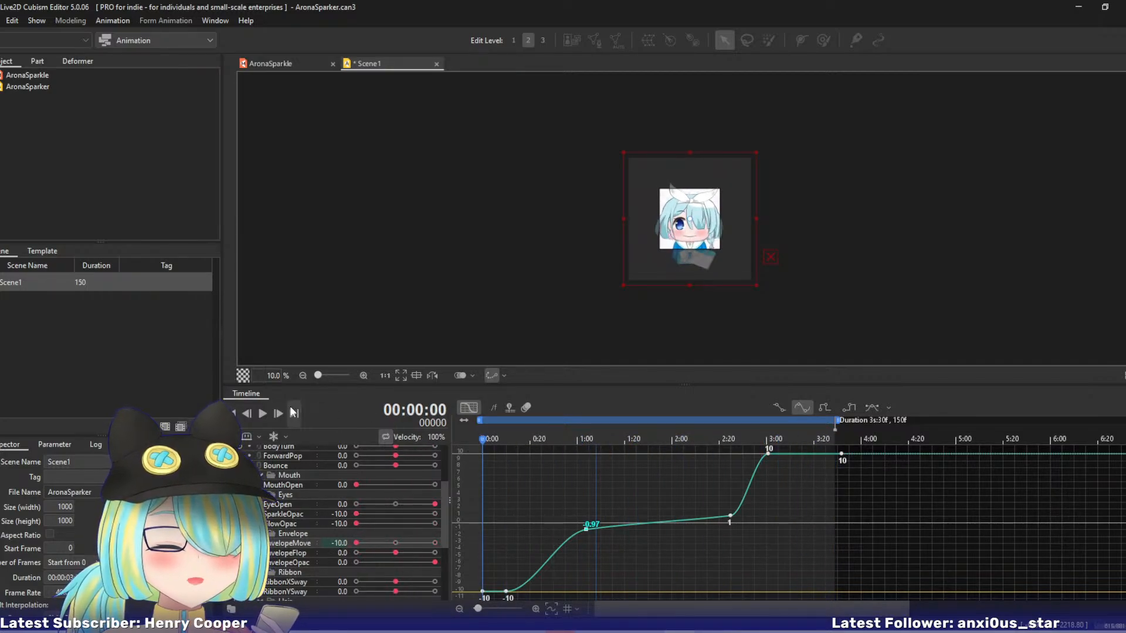
pyautogui.click(262, 414)
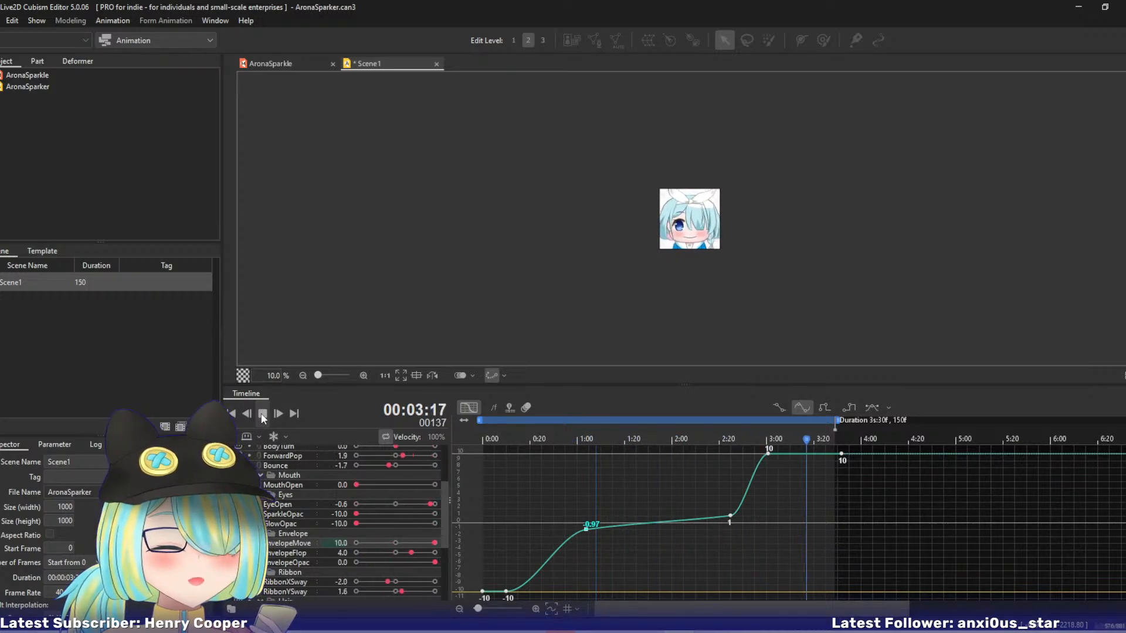
# Display EnvelopeFlop's curve while the animation plays.
pyautogui.click(290, 554)
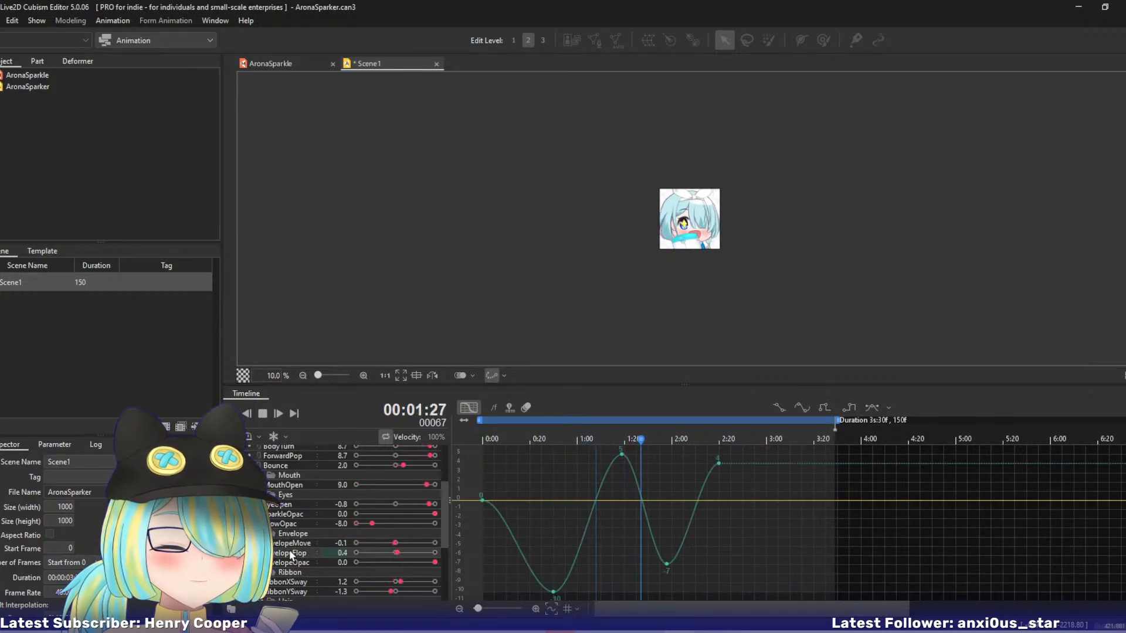
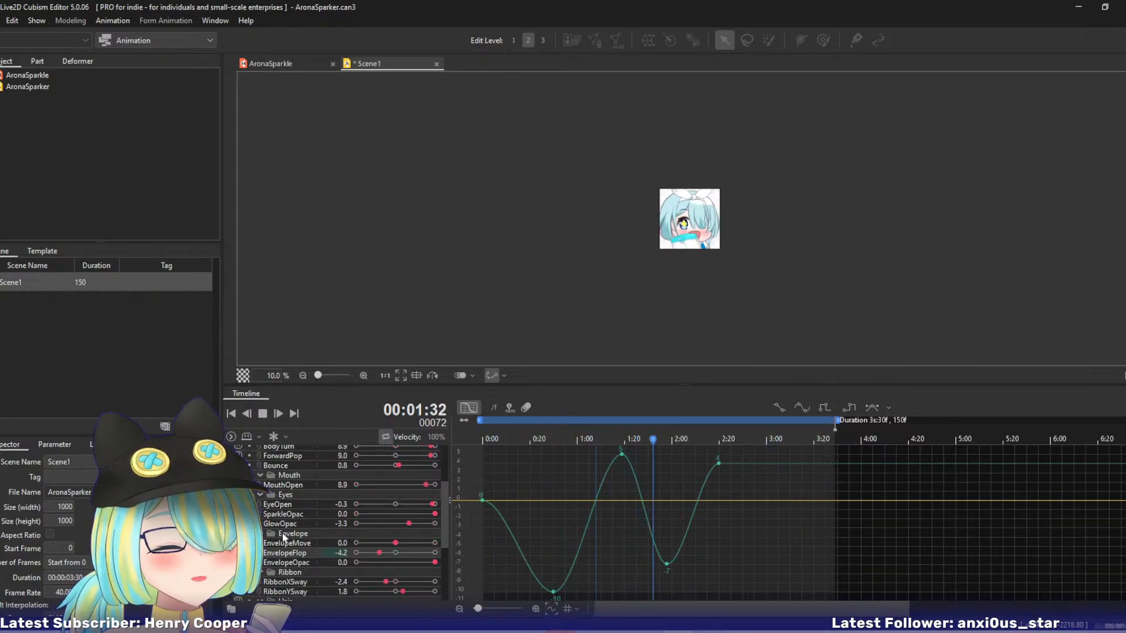
# Enlarge the character preview to 25% and display the EnvelopeOpac and RibbonXSway curves during playback.
pyautogui.hotkey('ctrl', '+')
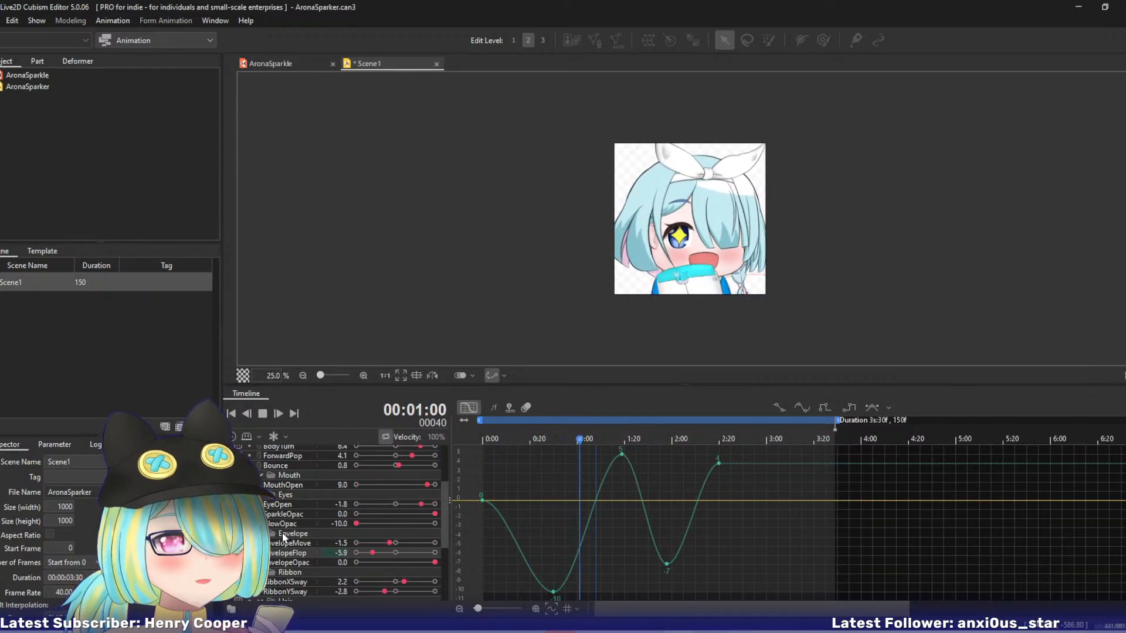
pyautogui.click(287, 564)
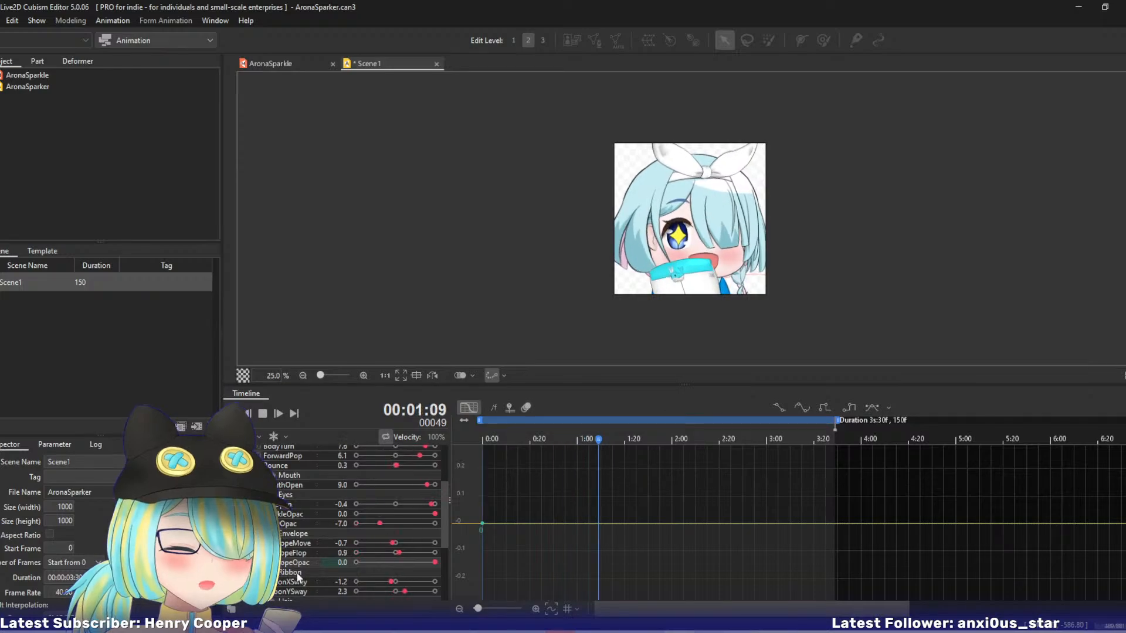
pyautogui.click(290, 580)
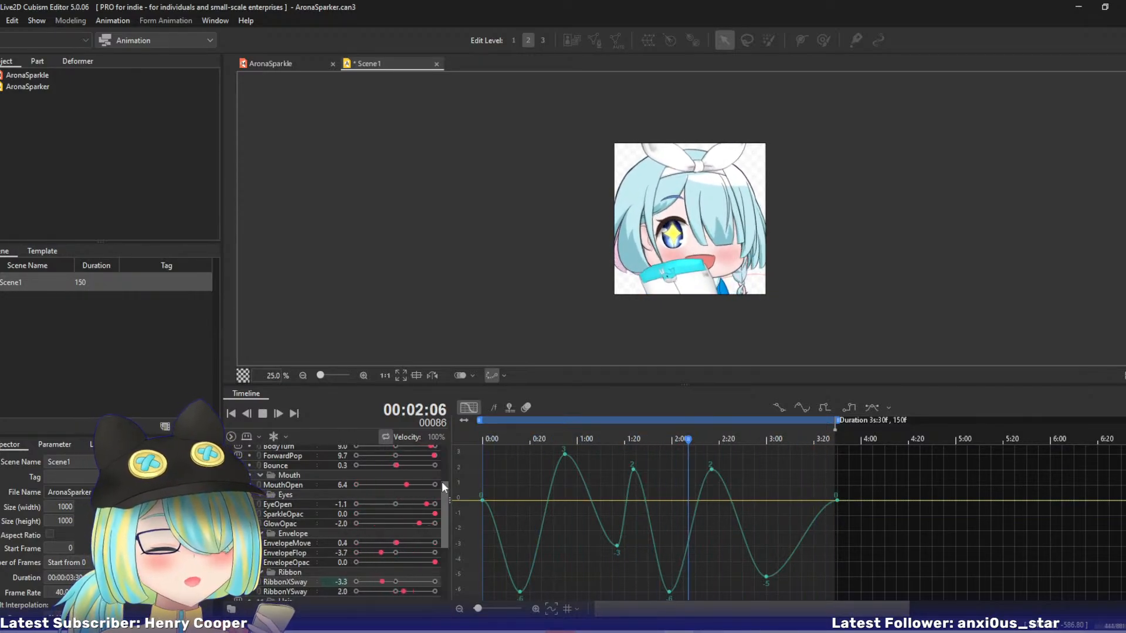
# Display SideX1's curve and bend its last segment slightly above zero before the final keyframe at 3:30.
pyautogui.scroll(-3, 410, 504)
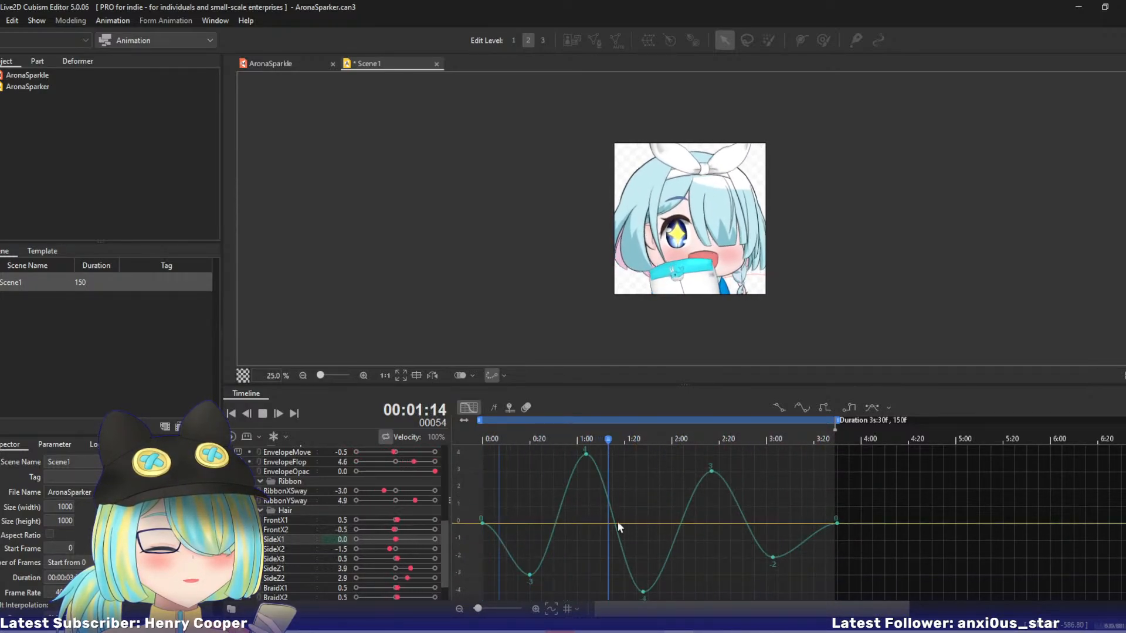
pyautogui.click(821, 519)
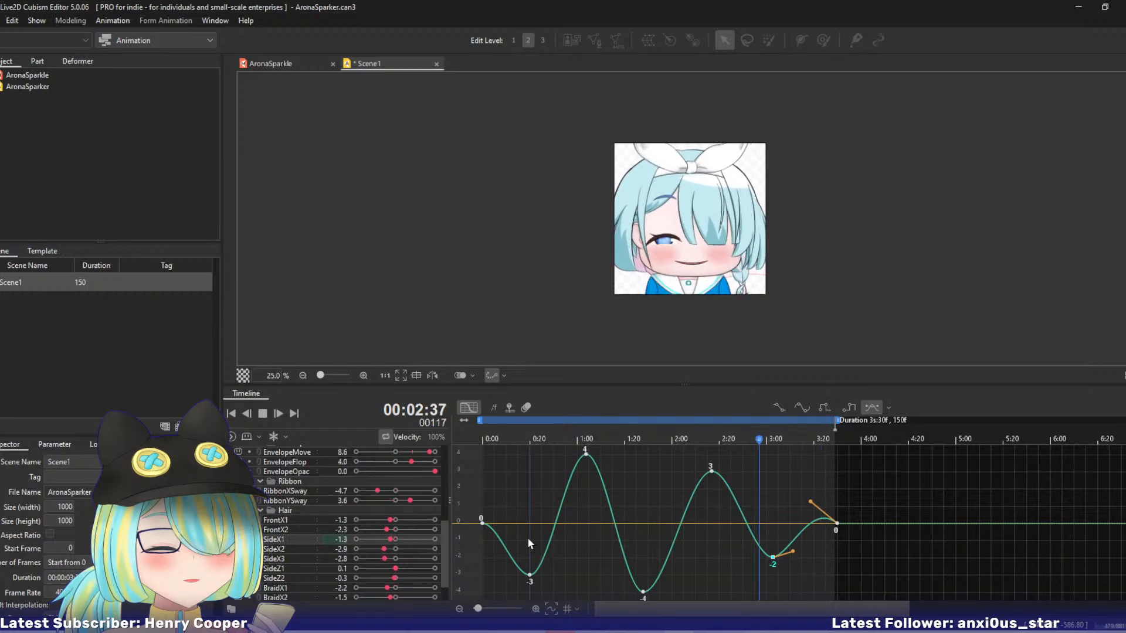
pyautogui.click(493, 540)
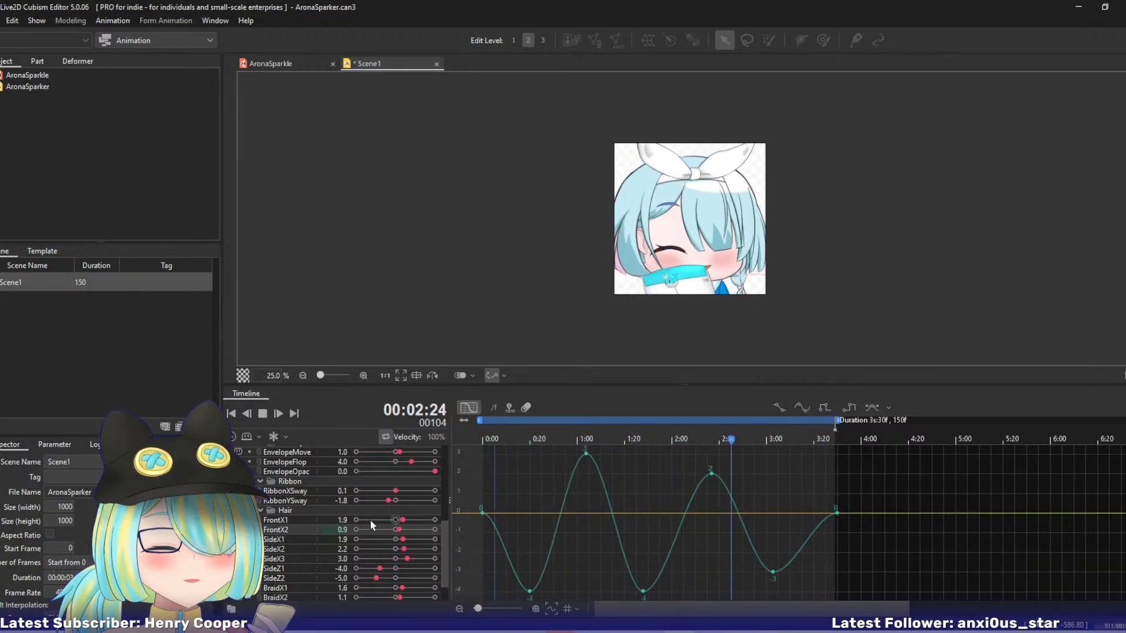
# Bend FrontX1's last segment slightly above zero before its final keyframe, undo the unwanted adjustments, and resume playback.
pyautogui.click(284, 522)
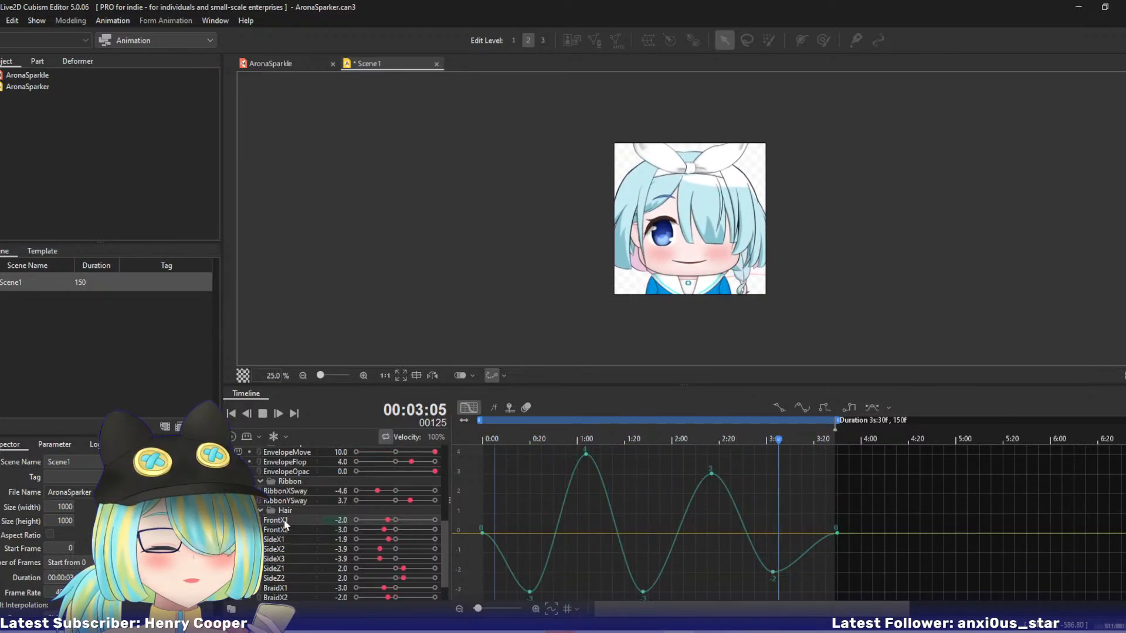
pyautogui.click(824, 540)
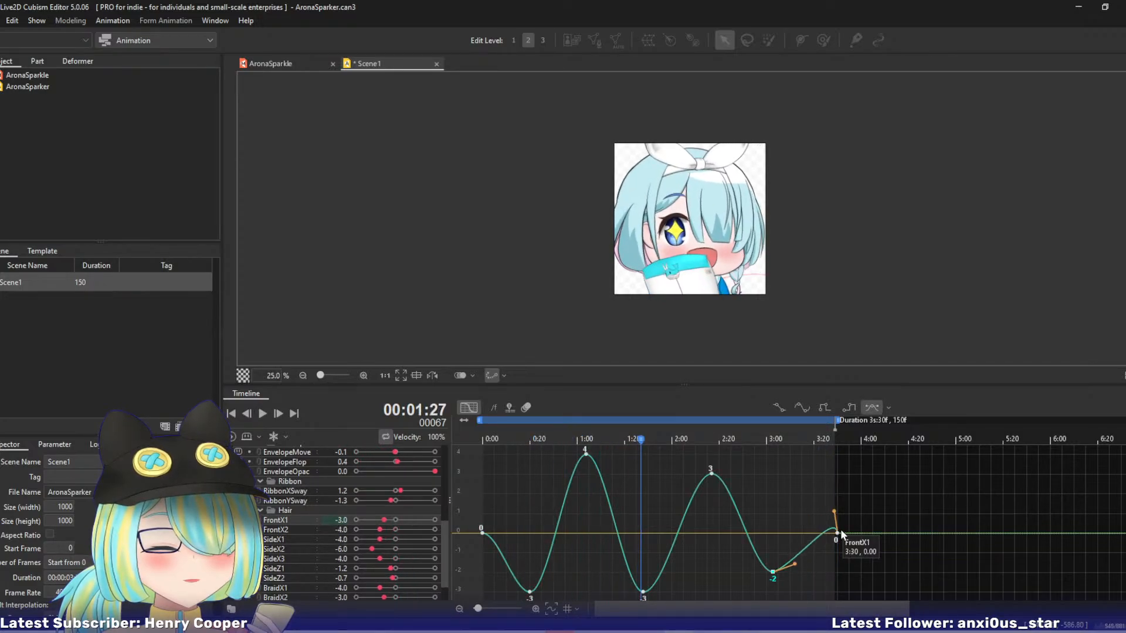
pyautogui.hotkey('ctrl', 'z')
pyautogui.hotkey('ctrl', 'z')
pyautogui.hotkey('ctrl', 'z')
pyautogui.press('space')
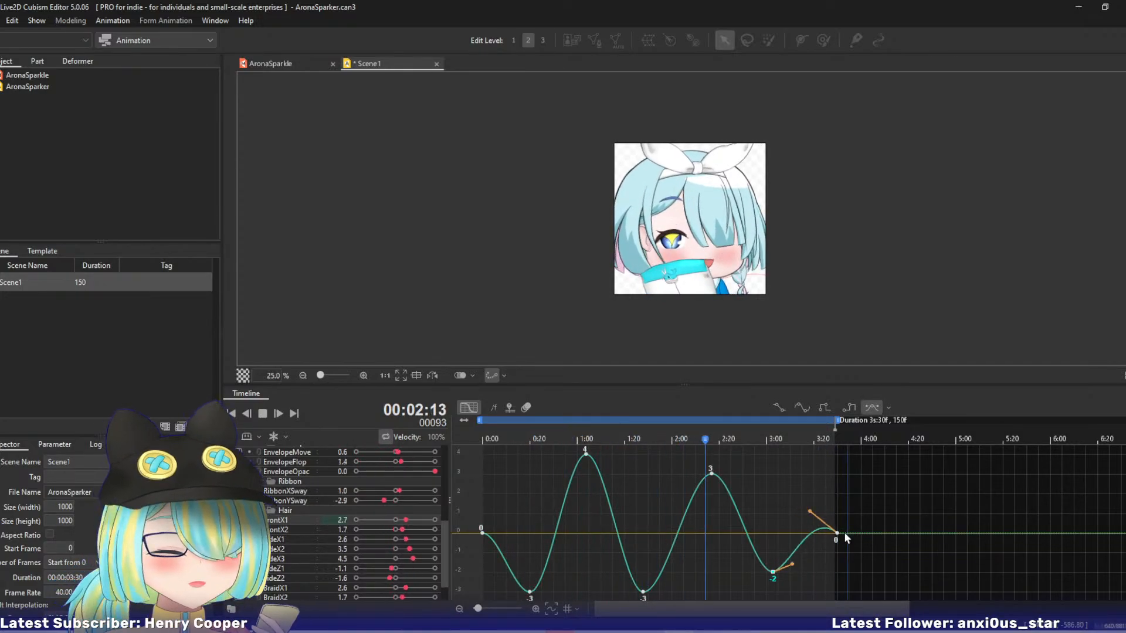
# Move FrontX1's final keyframe to 3:31 and steepen the curve's opening segment leaving 0:00.
pyautogui.click(837, 534)
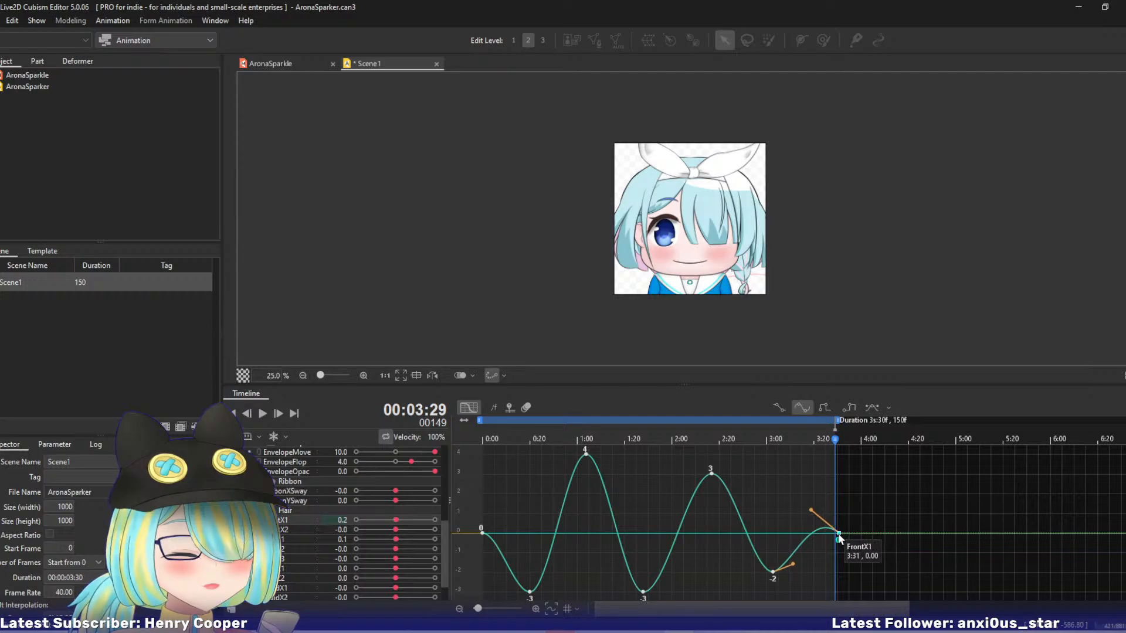
pyautogui.press('space')
pyautogui.click(482, 531)
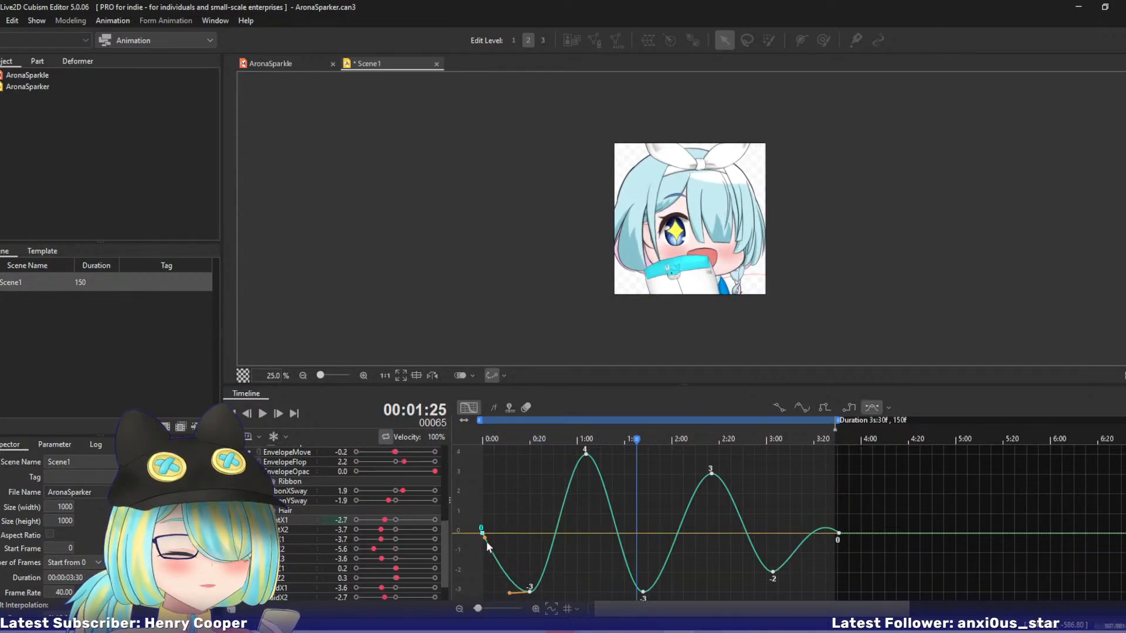
# Display FrontX2's curve, steepen its opening segment from 0:00, and resume playback.
pyautogui.click(287, 530)
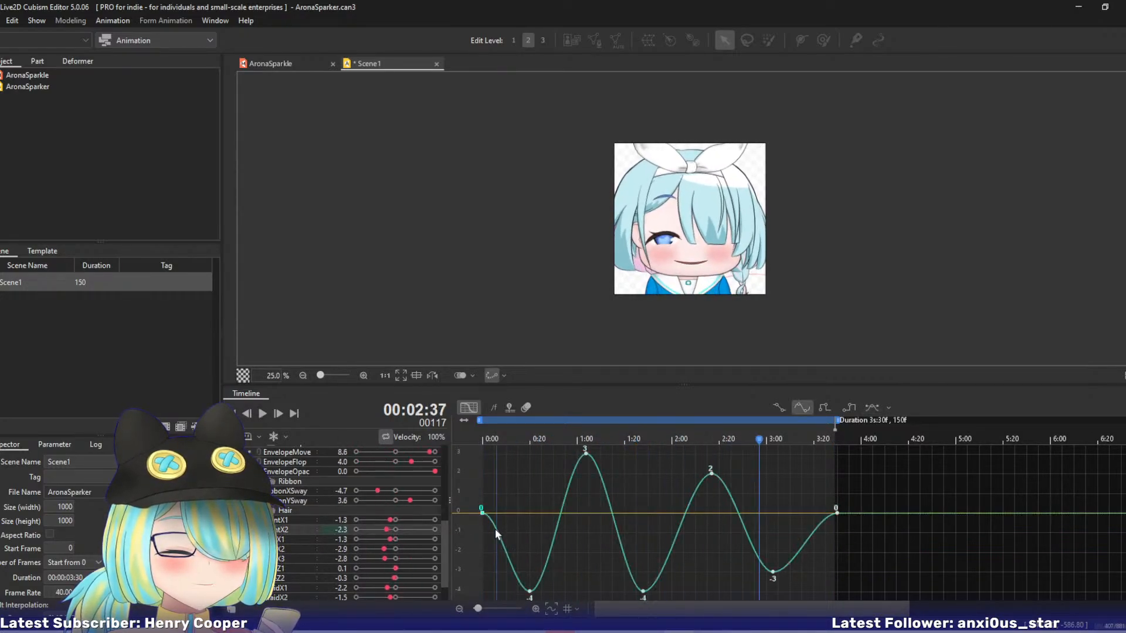
pyautogui.moveTo(495, 530); pyautogui.dragTo(488, 532)
pyautogui.press('space')
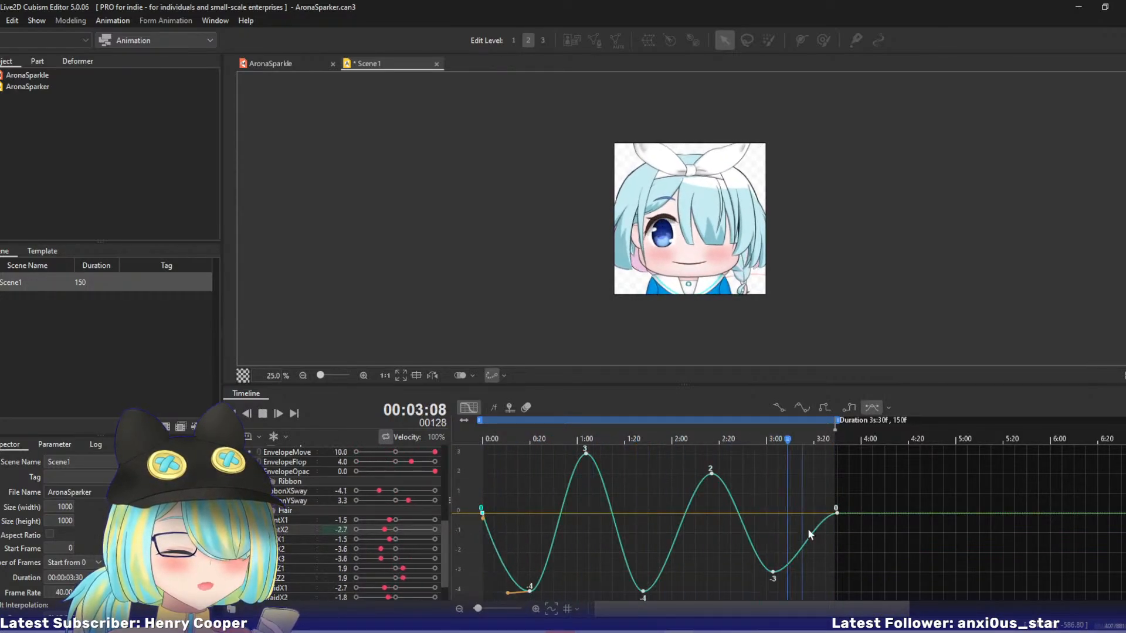
# Bend FrontX2's last segment slightly above zero, shift its final keyframe to 3:31, and resume playback.
pyautogui.moveTo(827, 524); pyautogui.dragTo(831, 507)
pyautogui.click(835, 514)
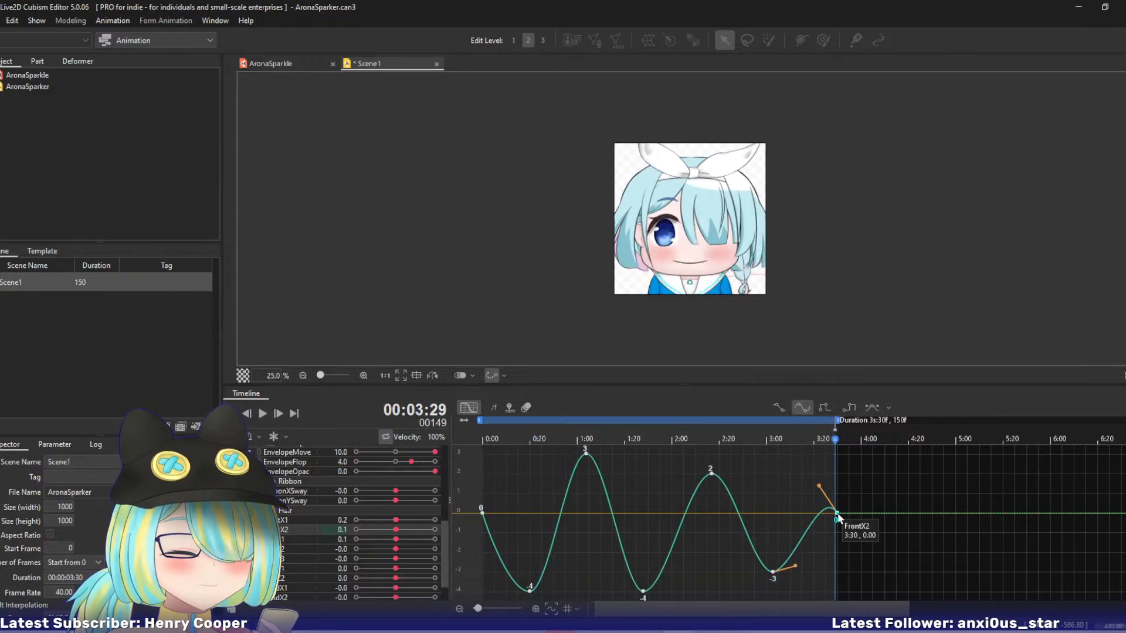
pyautogui.press('space')
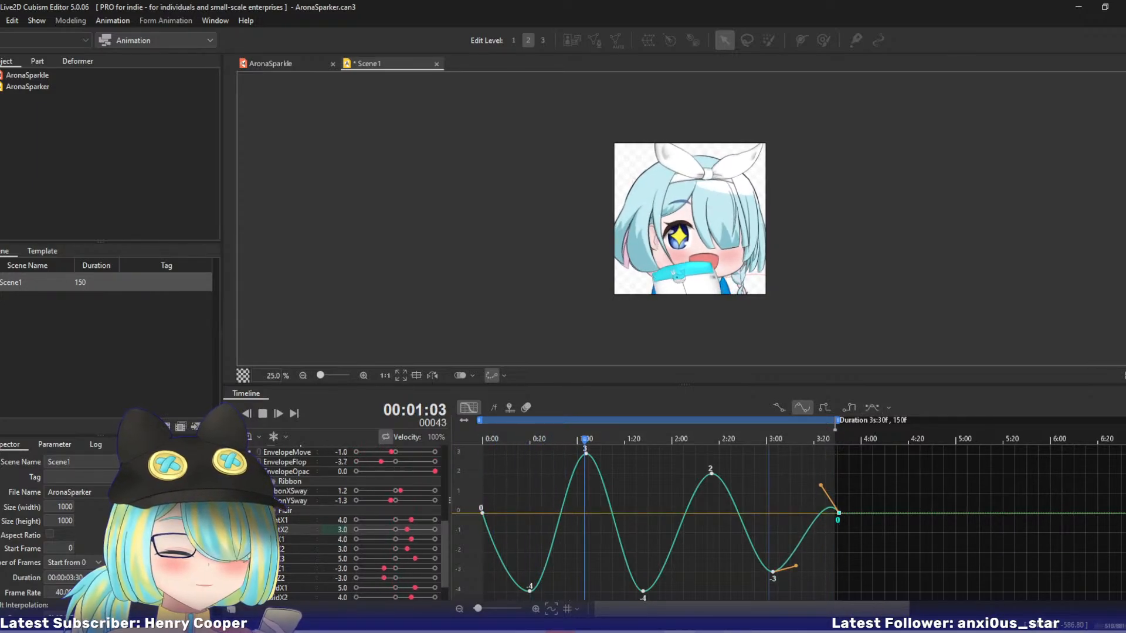
# Steepen SideX1's opening segment and raise the overshoot above zero just before its final keyframe.
pyautogui.click(301, 539)
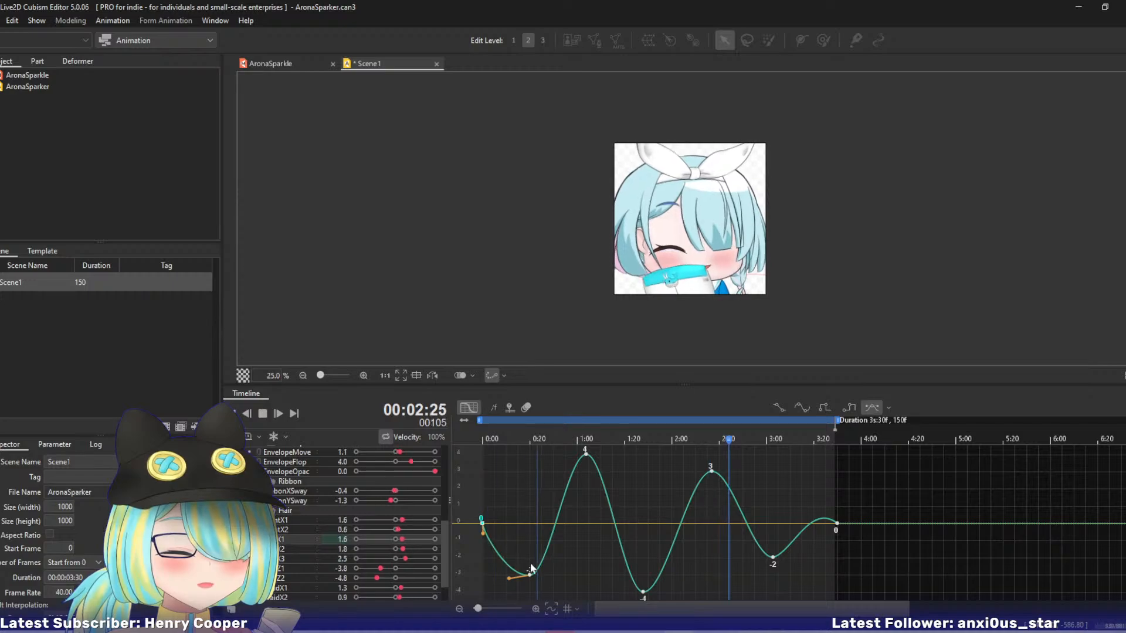
pyautogui.moveTo(478, 609); pyautogui.dragTo(481, 609)
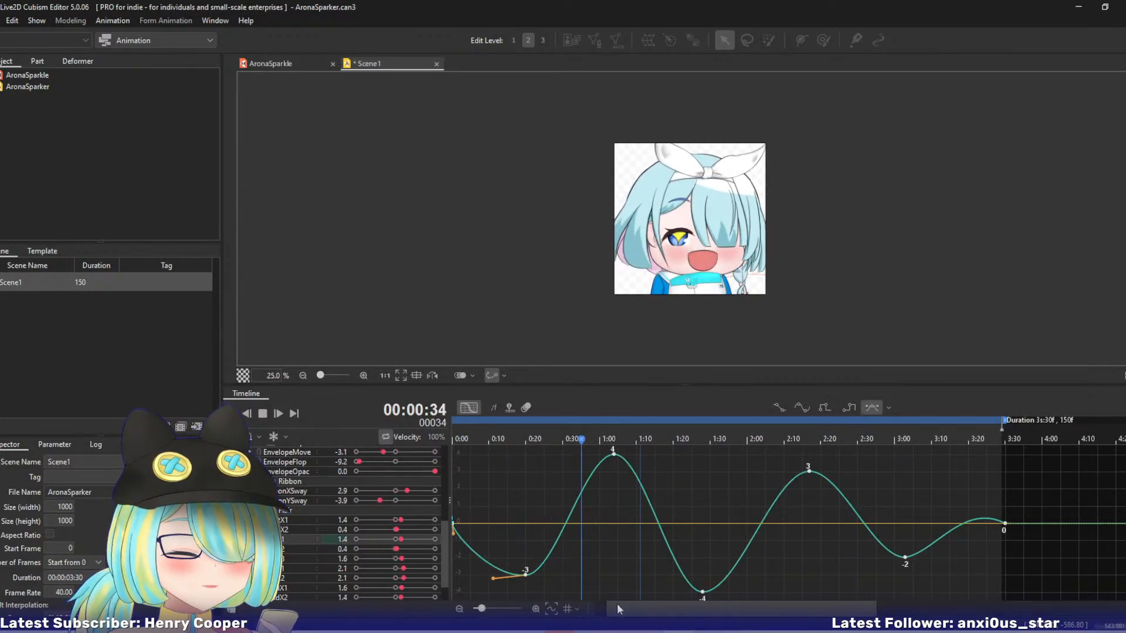
pyautogui.moveTo(671, 608); pyautogui.dragTo(508, 610)
pyautogui.click(535, 610)
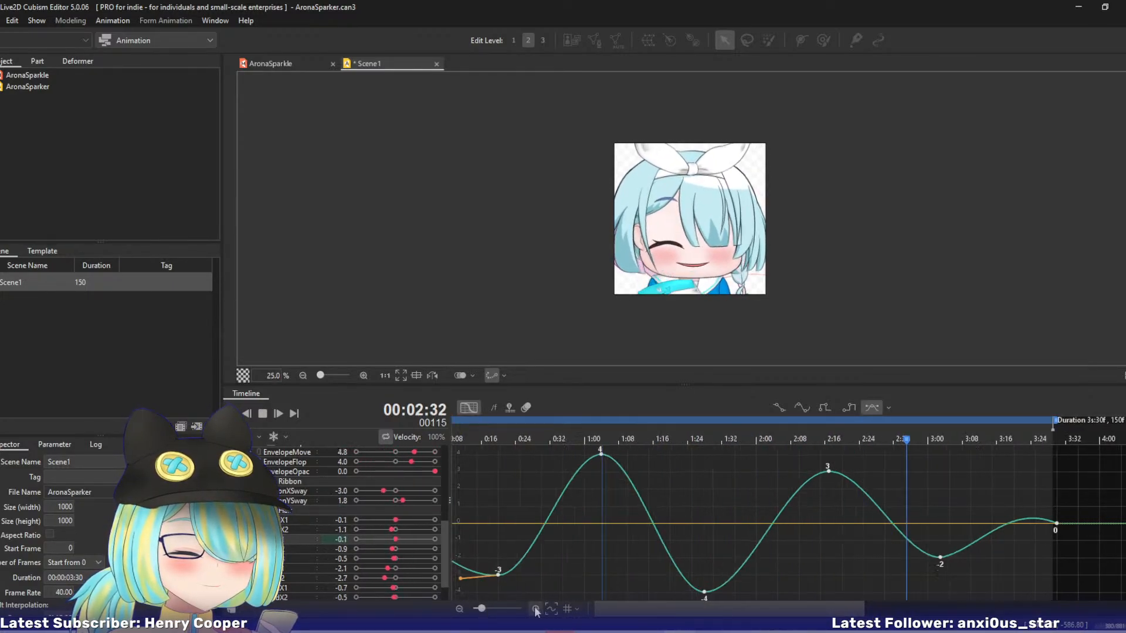
pyautogui.moveTo(644, 609); pyautogui.dragTo(581, 612)
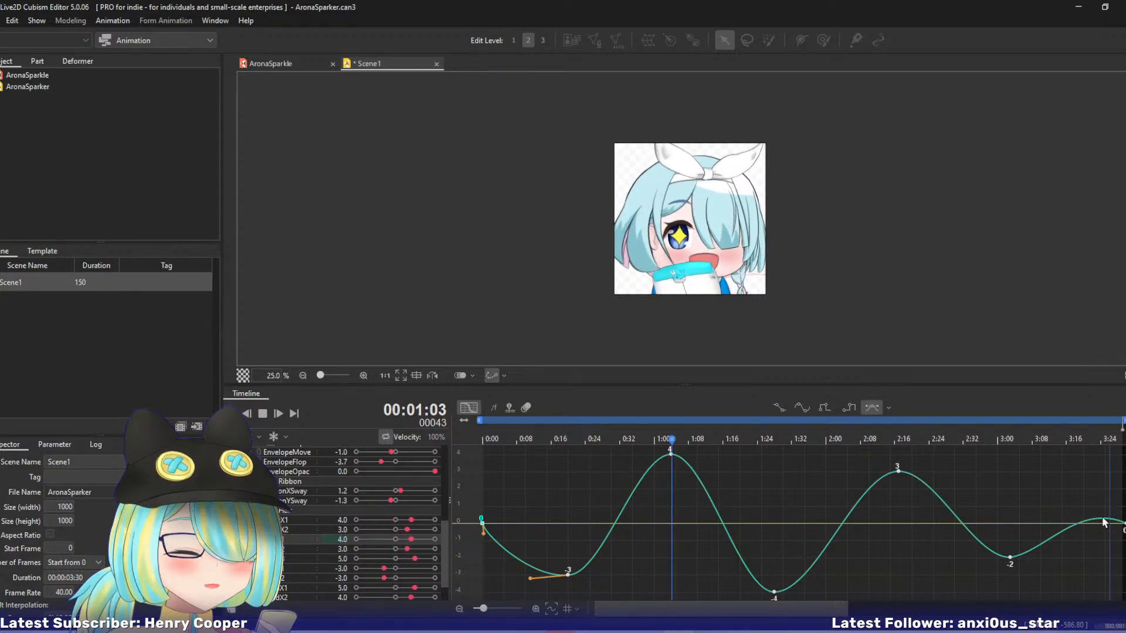
pyautogui.click(1102, 518)
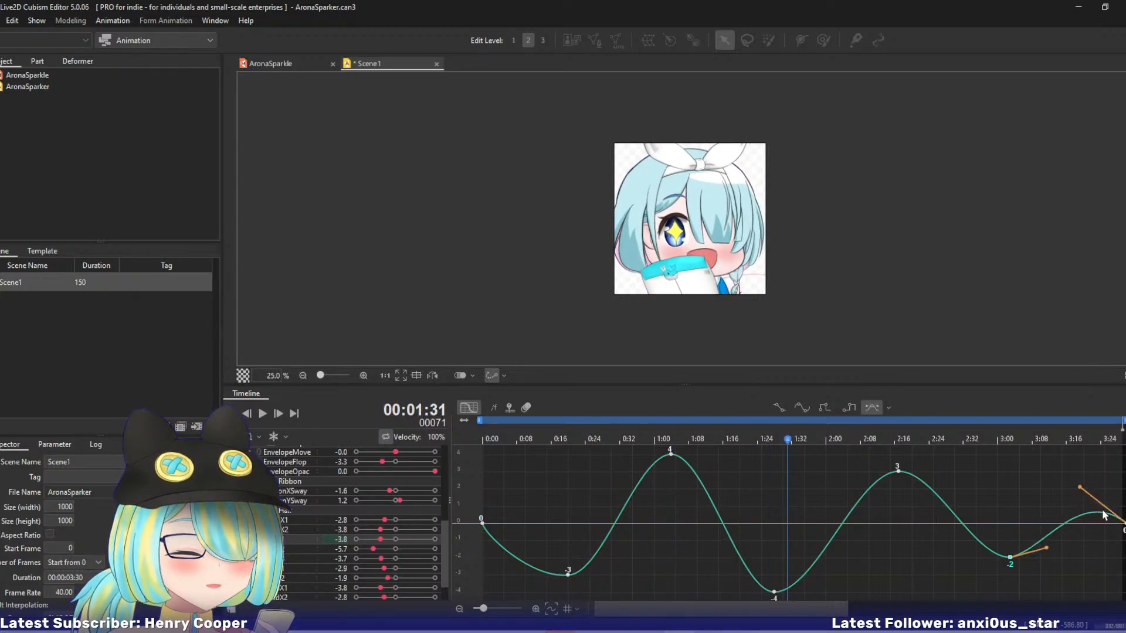
# Reshape SideX2's curve with a slight overshoot above zero before the final keyframe and a steeper opening segment.
pyautogui.press('space')
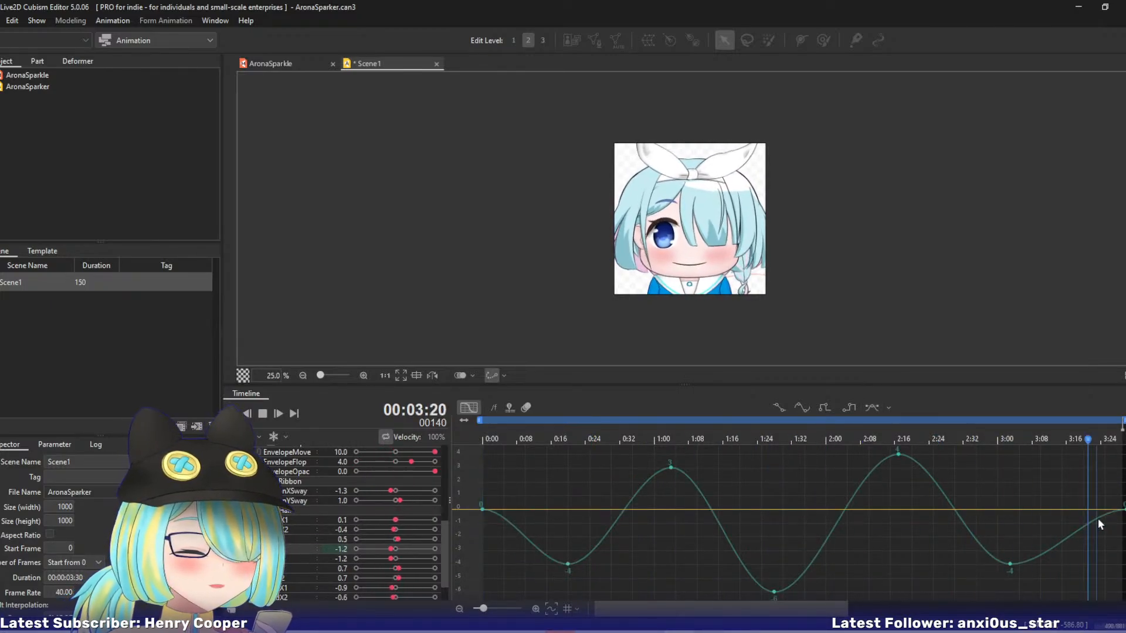
pyautogui.click(1097, 518)
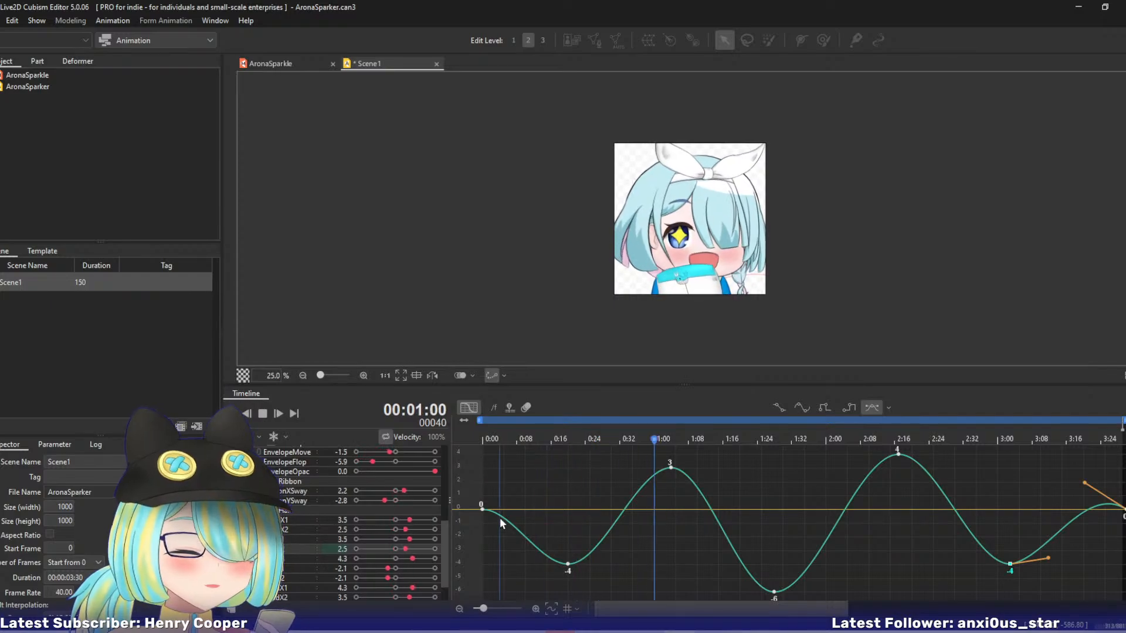
pyautogui.click(499, 522)
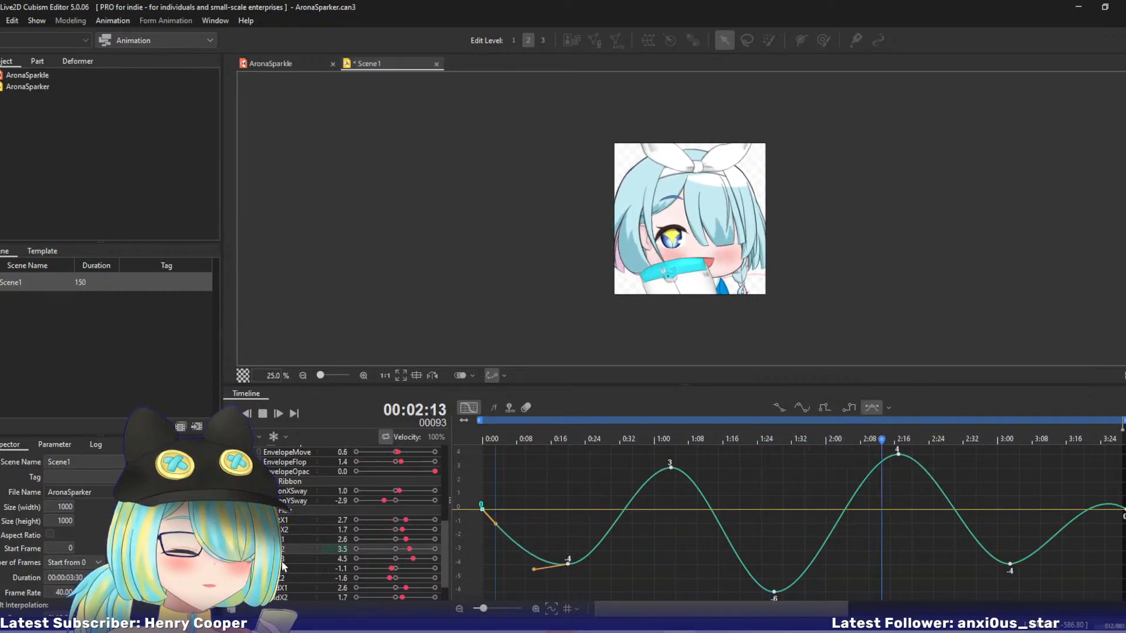
# Move the final keyframes of the FrontX1 and FrontX2 curves back to 3:30, resuming playback after each.
pyautogui.click(283, 521)
pyautogui.click(283, 539)
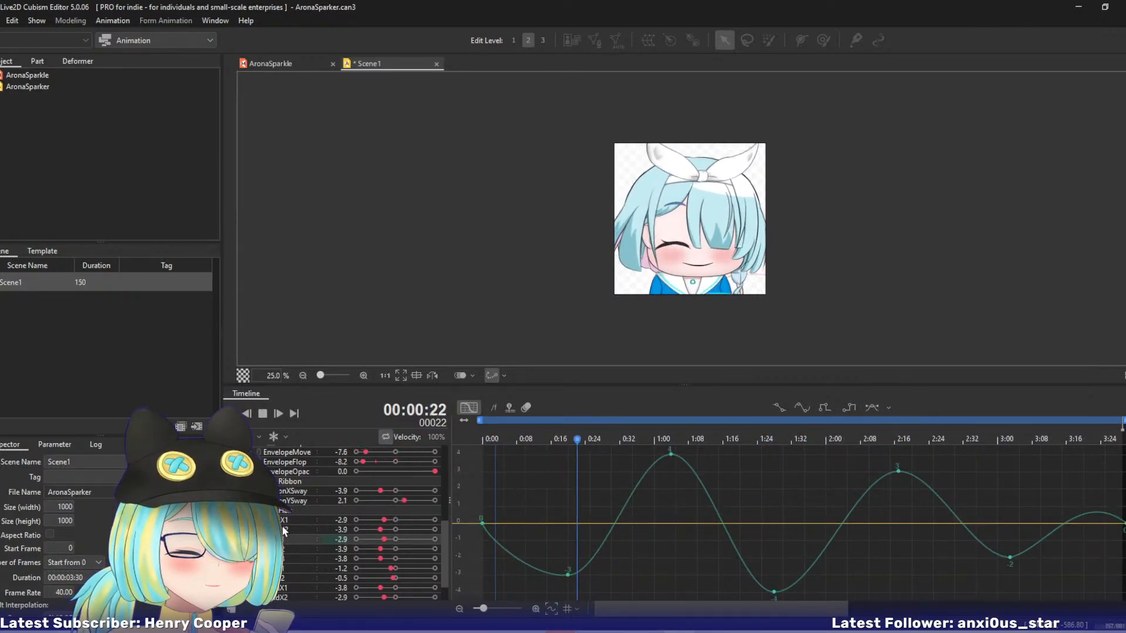
pyautogui.click(294, 521)
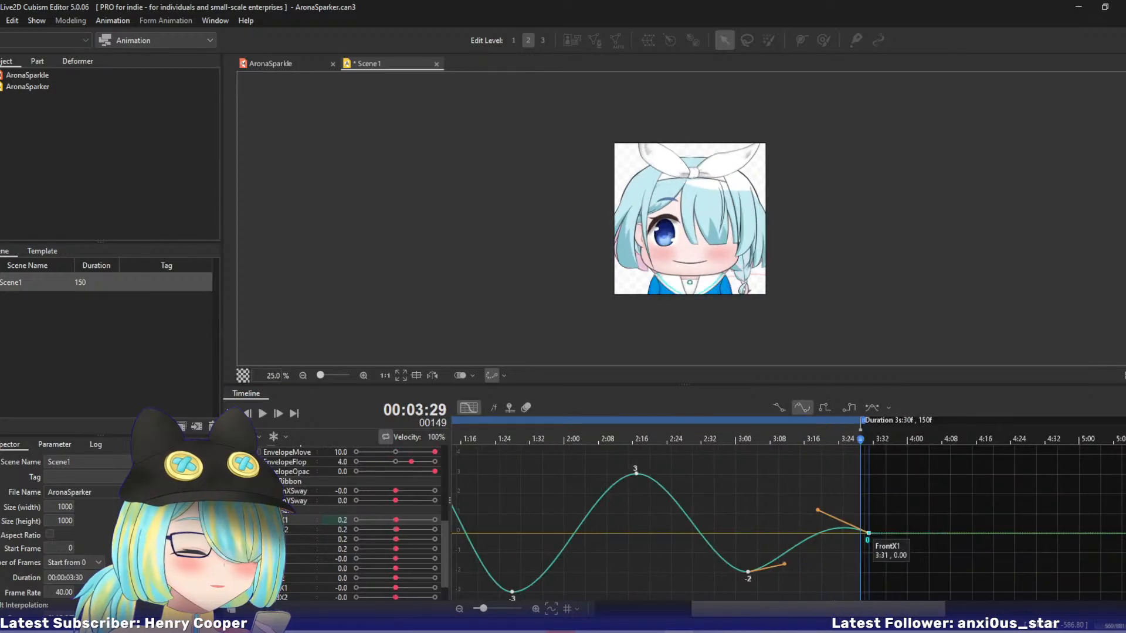
pyautogui.moveTo(868, 534)
pyautogui.mouseDown()
pyautogui.moveTo(1028, 529)
pyautogui.moveTo(870, 536)
pyautogui.mouseUp()
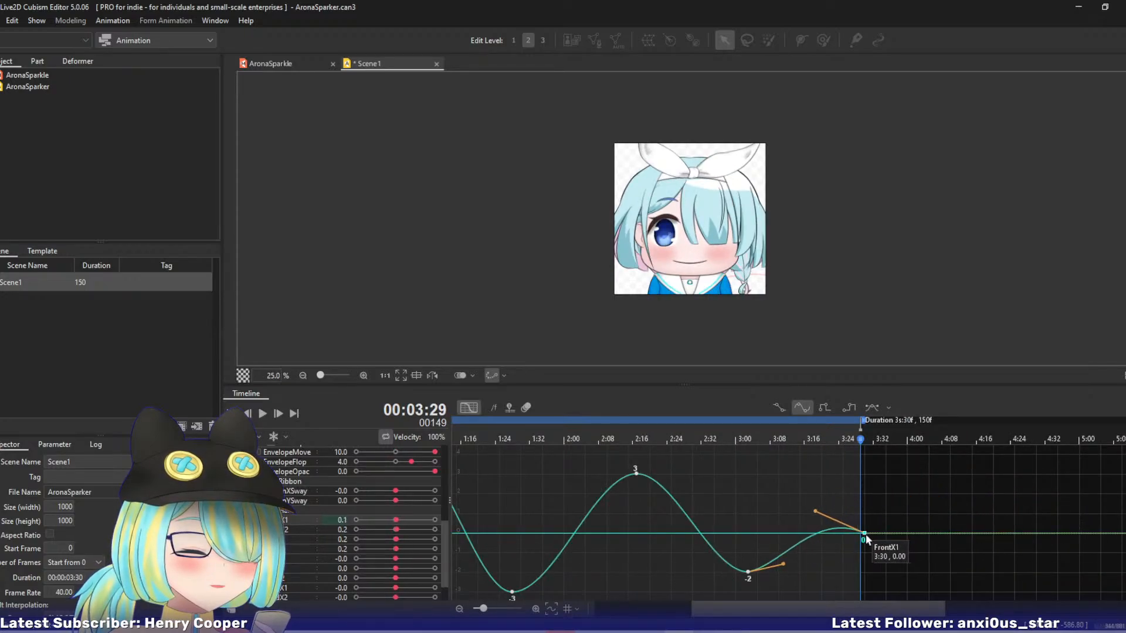
pyautogui.press('space')
pyautogui.click(283, 531)
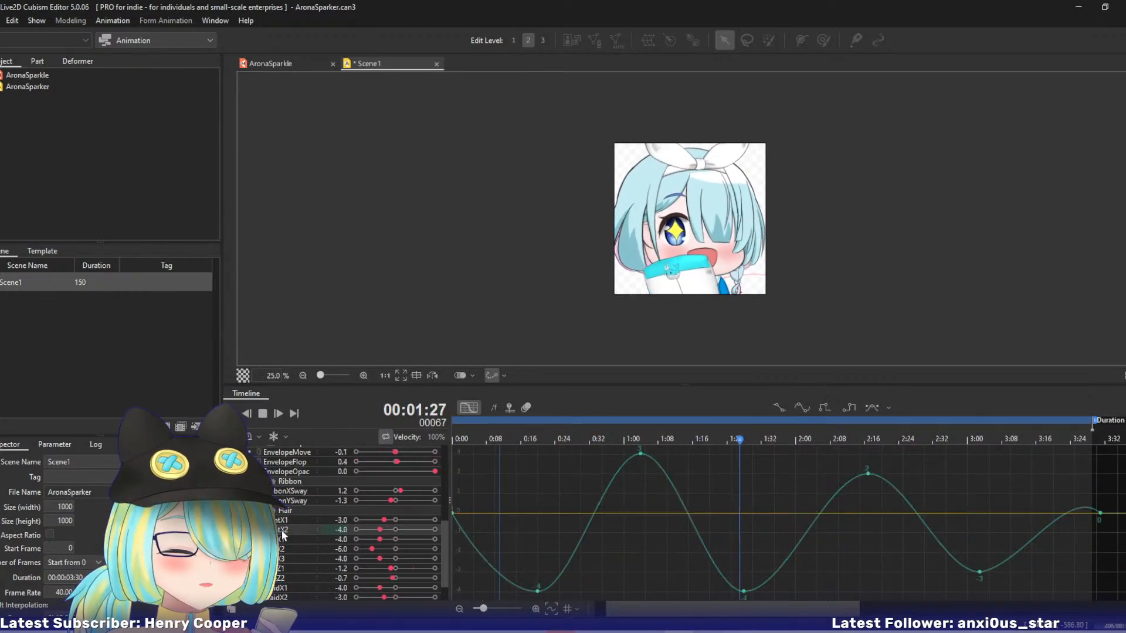
pyautogui.click(1097, 514)
pyautogui.press('space')
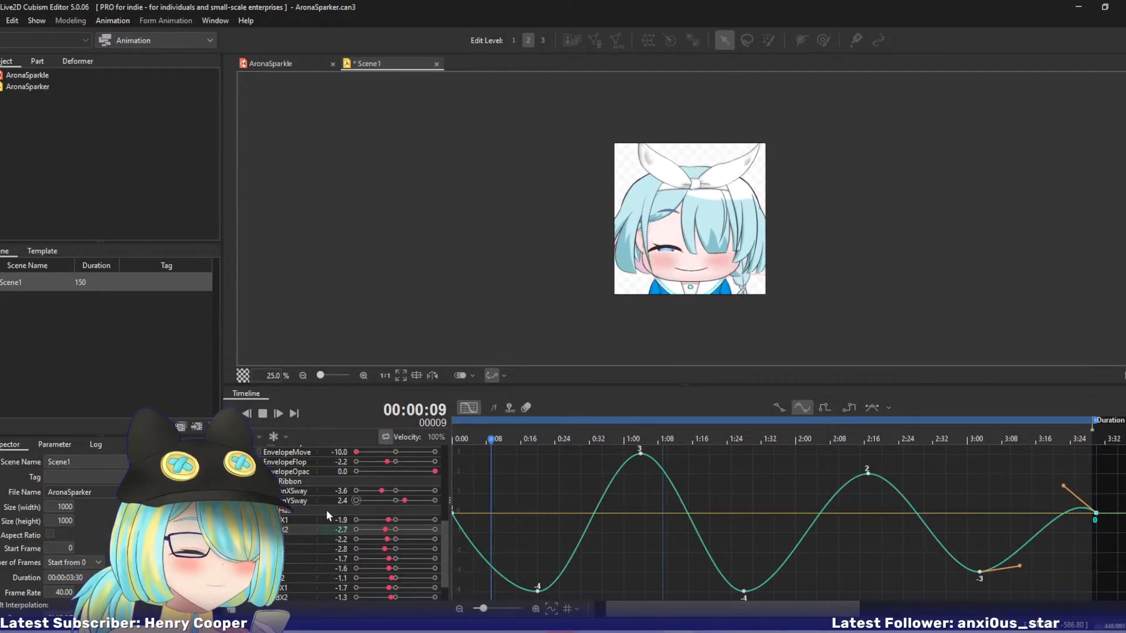
# Reshape SideX3's curve with an overshoot above zero before the final keyframe and a steeper opening segment.
pyautogui.click(283, 549)
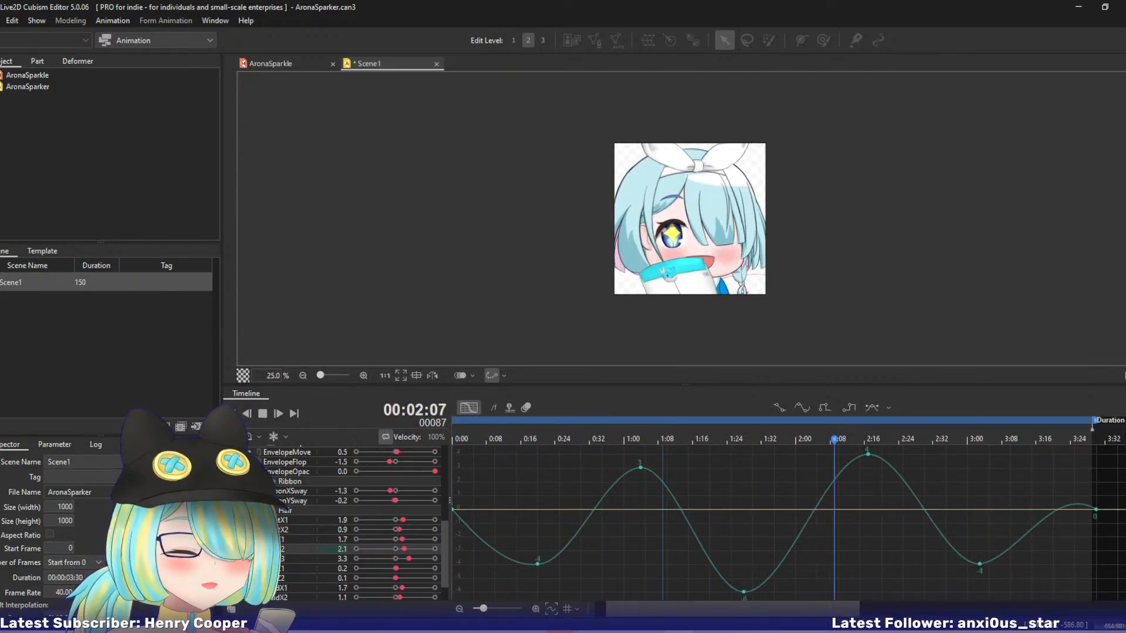
pyautogui.click(283, 559)
pyautogui.click(1081, 527)
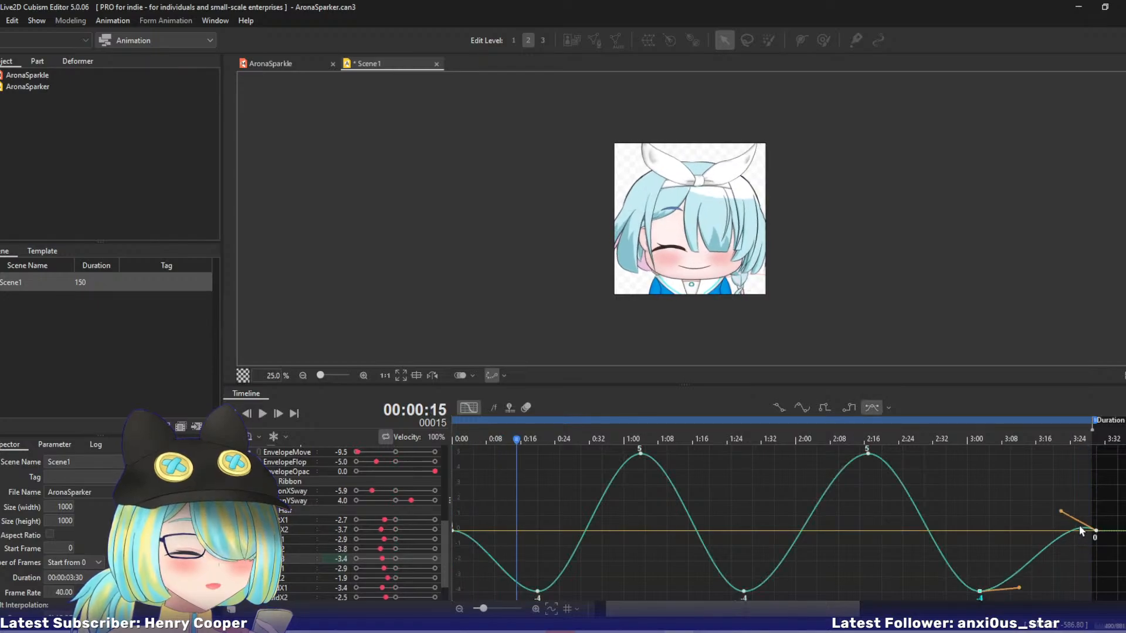
pyautogui.press('space')
pyautogui.click(459, 545)
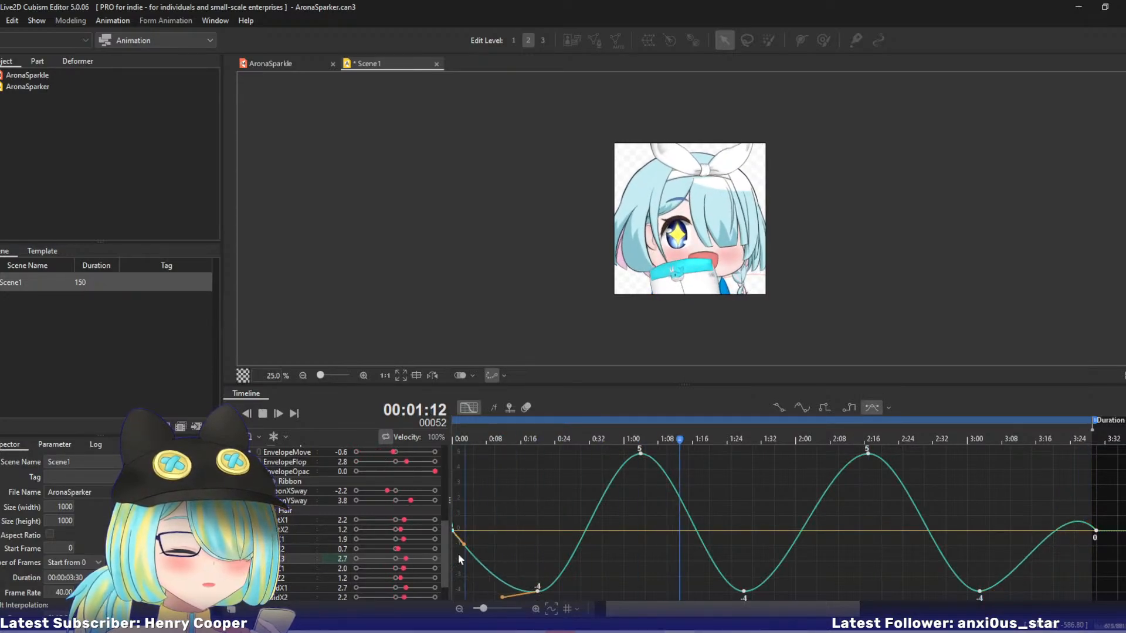
# Display SideZ1's curve, steepen its opening and closing segments, and resume playback.
pyautogui.click(283, 569)
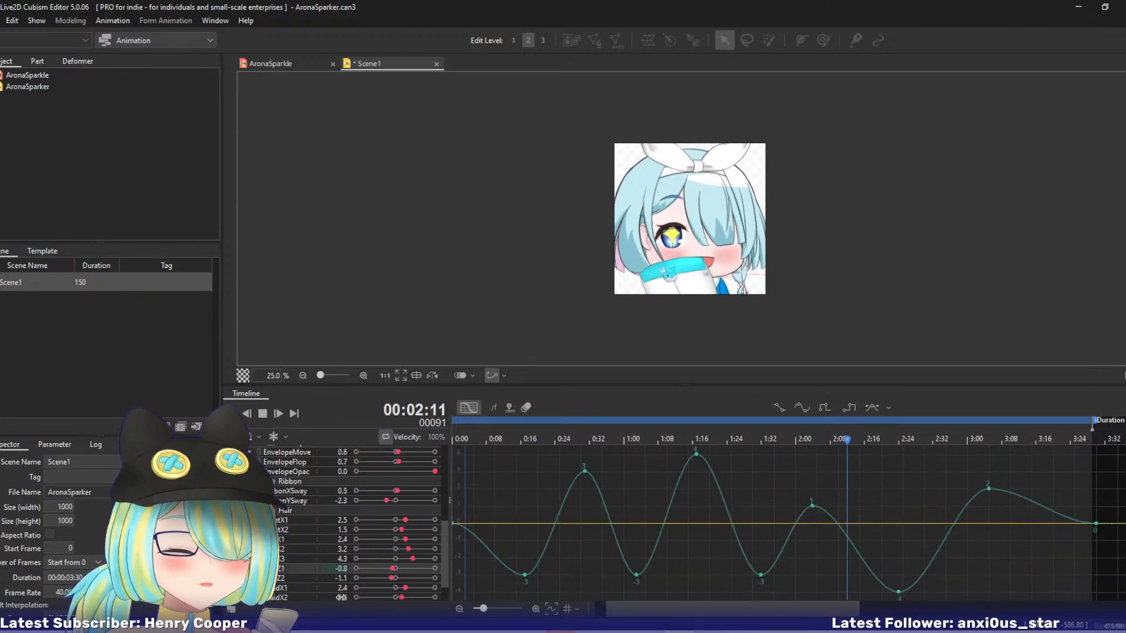
pyautogui.click(477, 536)
pyautogui.click(1065, 514)
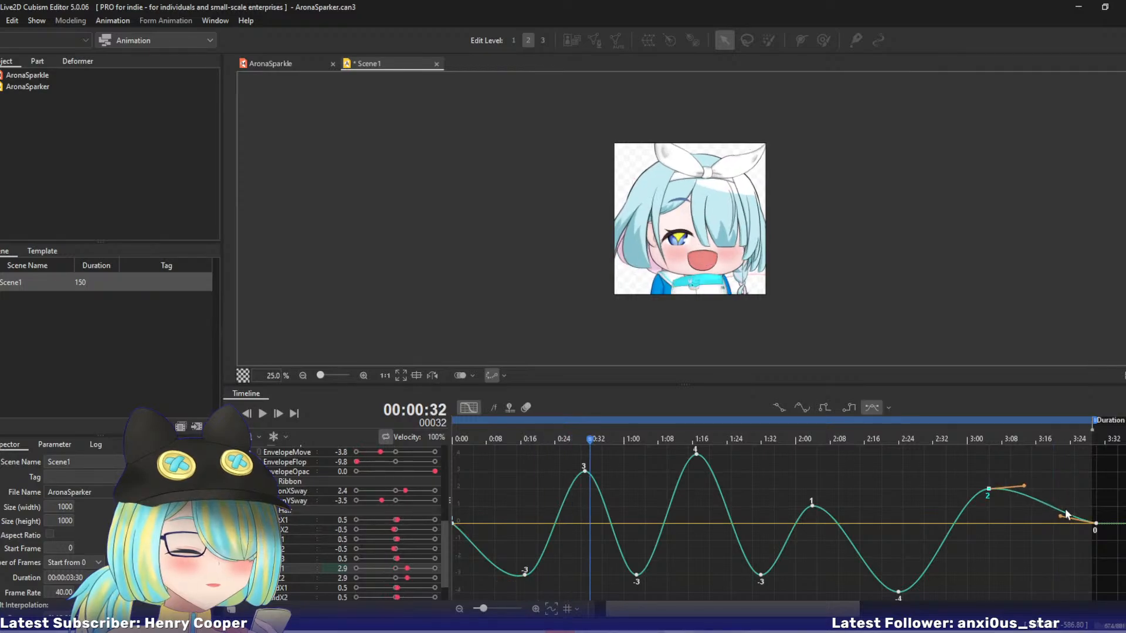
pyautogui.press('space')
# Display SideZ2's curve and steepen its opening and closing segments while checking the motion in playback.
pyautogui.click(282, 578)
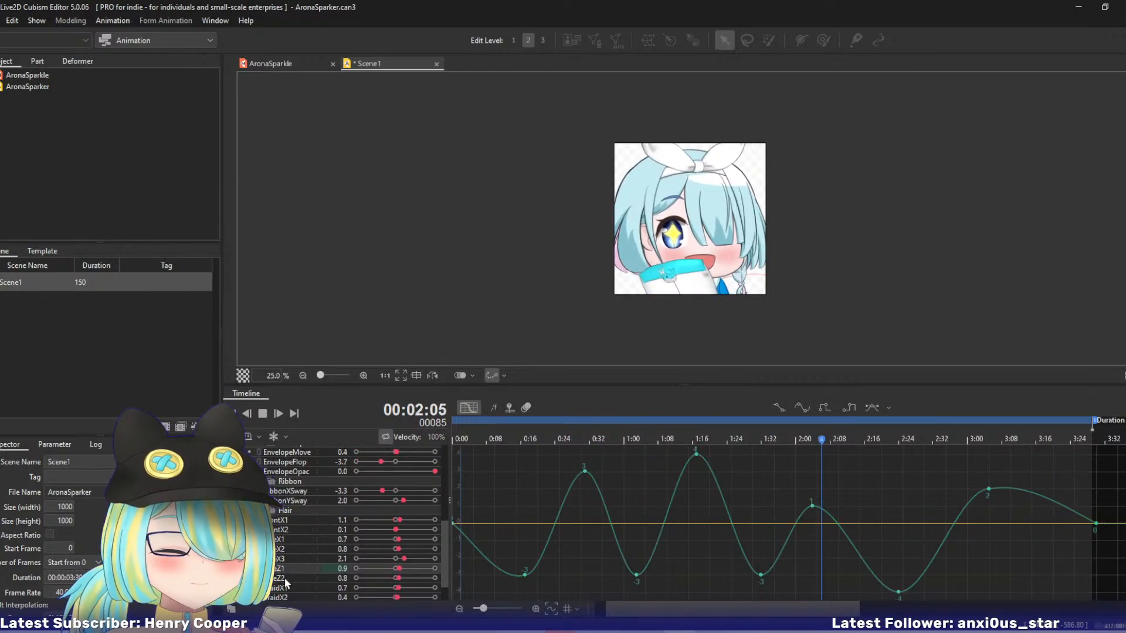
pyautogui.click(474, 522)
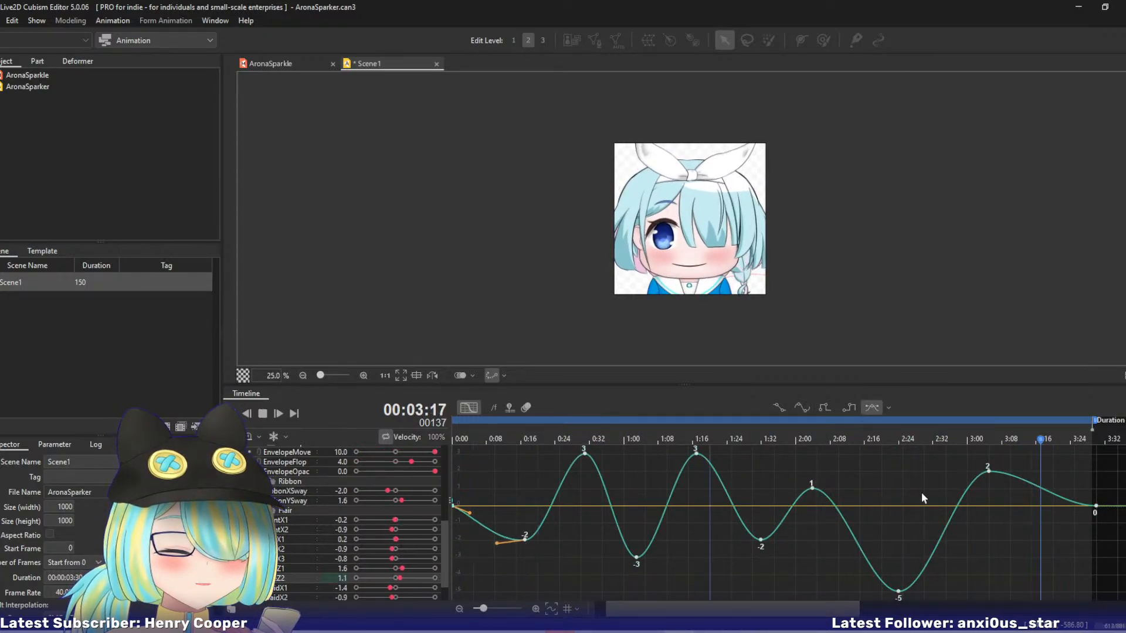
pyautogui.press('space')
pyautogui.click(1078, 491)
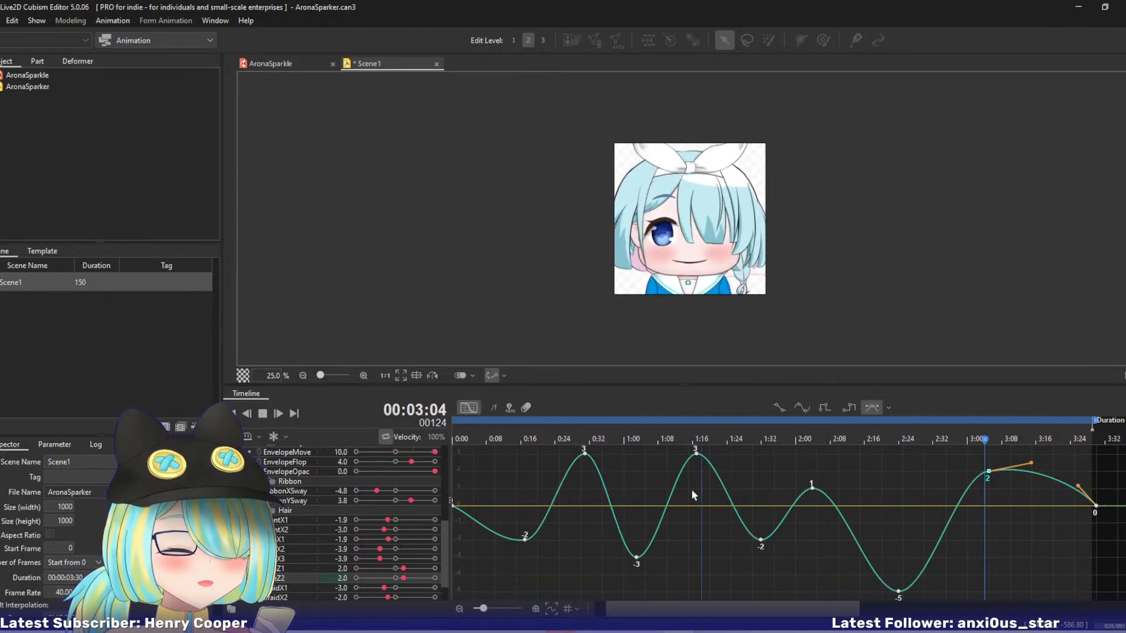
# Steepen the opening segments of the BraidX1 and BraidX2 curves, and make BraidX2 overshoot slightly above zero before its final keyframe.
pyautogui.click(274, 588)
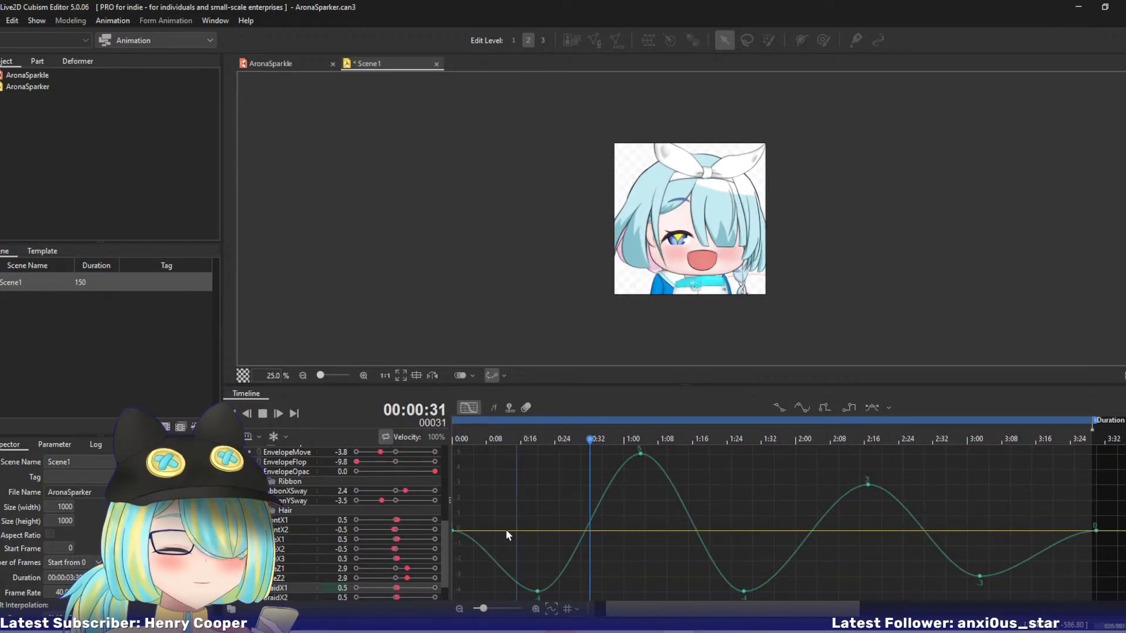
pyautogui.click(475, 543)
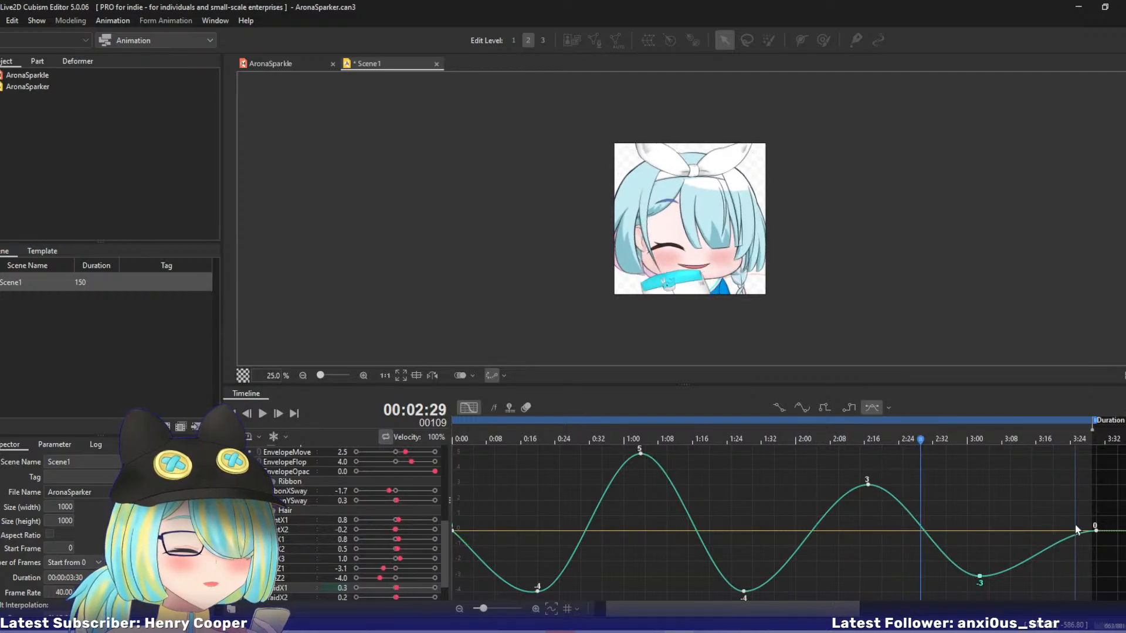
pyautogui.click(281, 598)
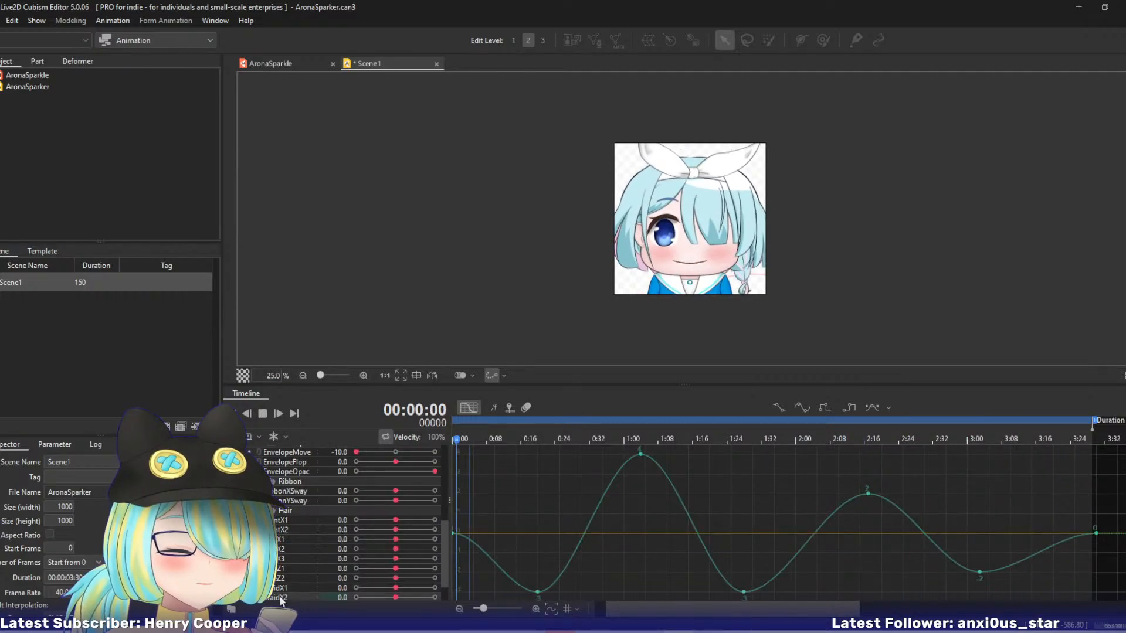
pyautogui.click(475, 547)
pyautogui.click(1066, 533)
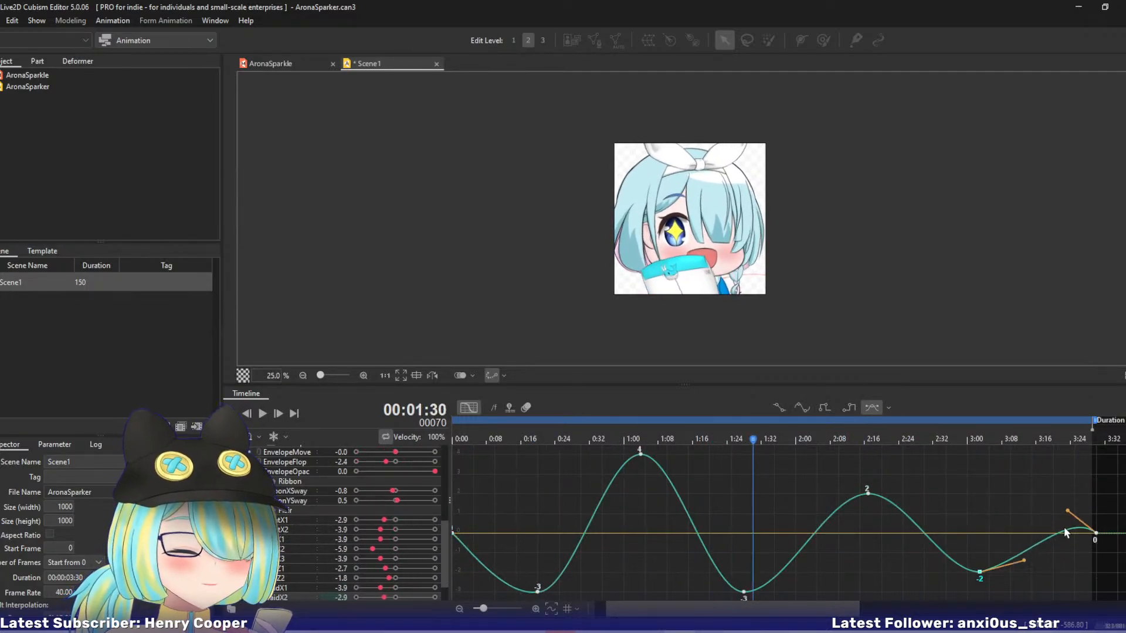
pyautogui.press('space')
# Display BraidZ1's curve, steepen its opening and closing segments, and resume playback.
pyautogui.moveTo(444, 544); pyautogui.dragTo(444, 560)
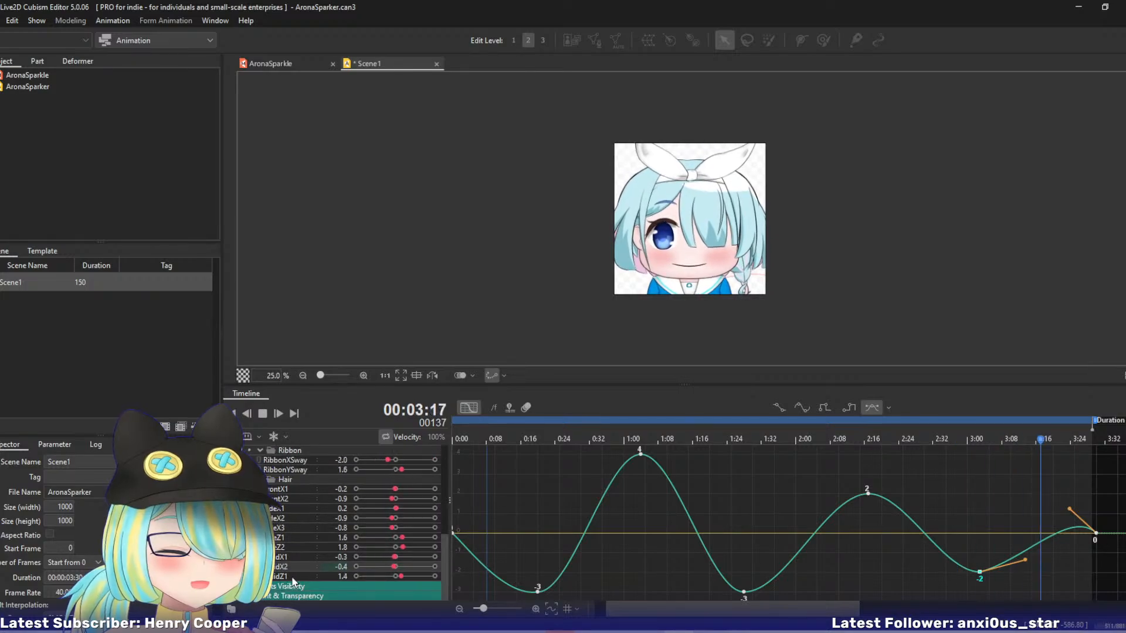
pyautogui.click(290, 576)
pyautogui.click(474, 530)
pyautogui.click(467, 538)
pyautogui.press('space')
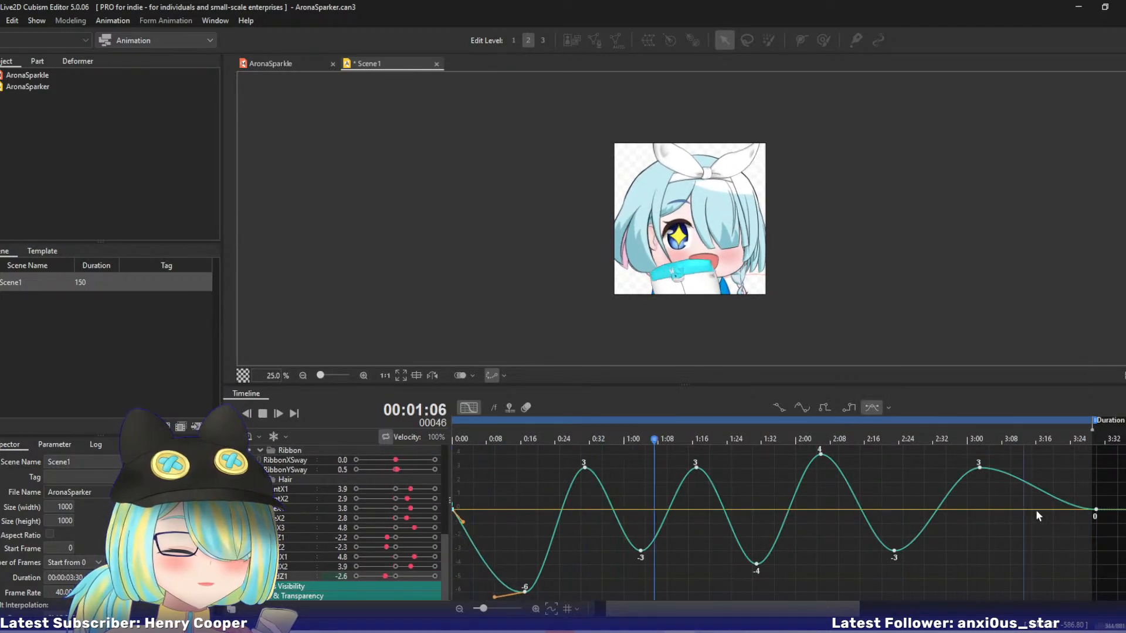
pyautogui.click(1076, 504)
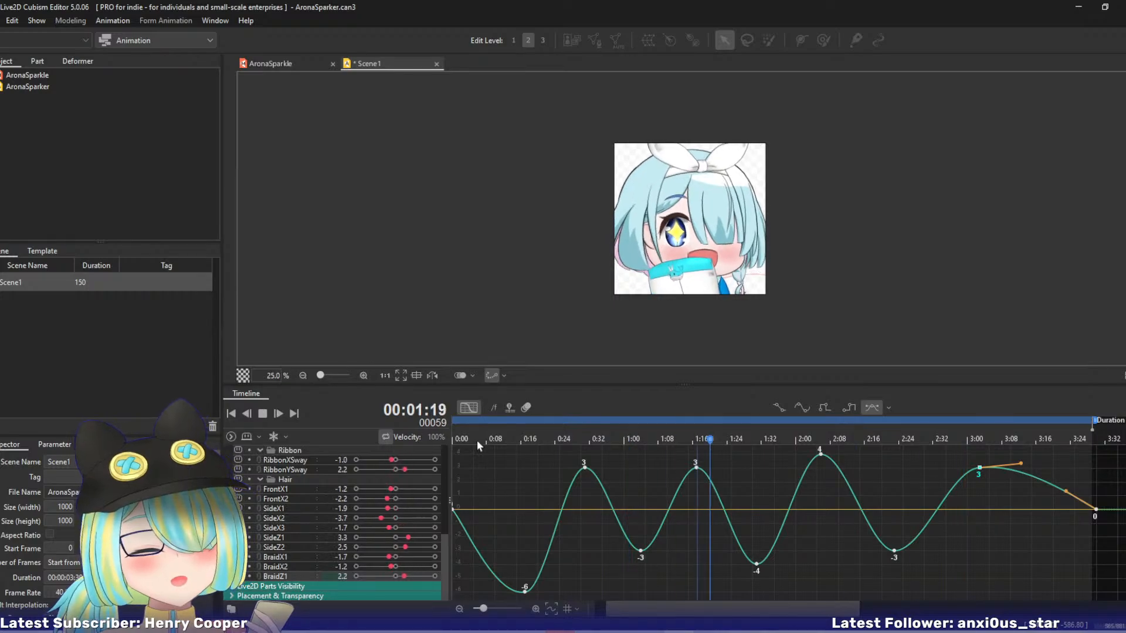
# Review the HeadTurn and HeadNod curves, unlinking the parameter pair to view them separately and linking it again.
pyautogui.moveTo(446, 548); pyautogui.dragTo(467, 448)
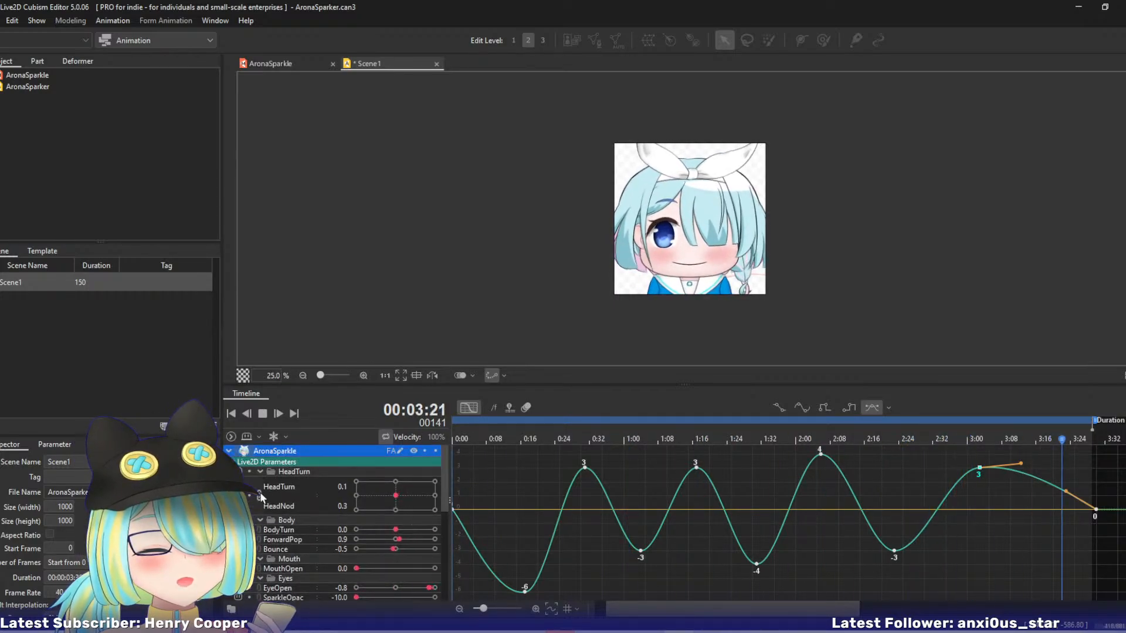
pyautogui.click(280, 488)
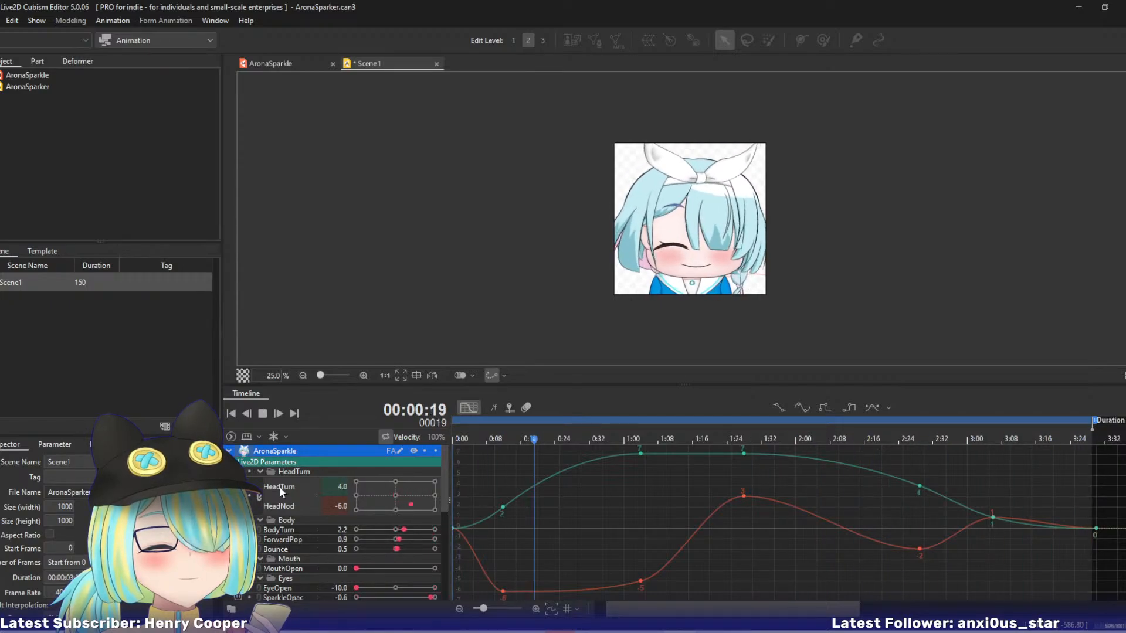
pyautogui.click(258, 497)
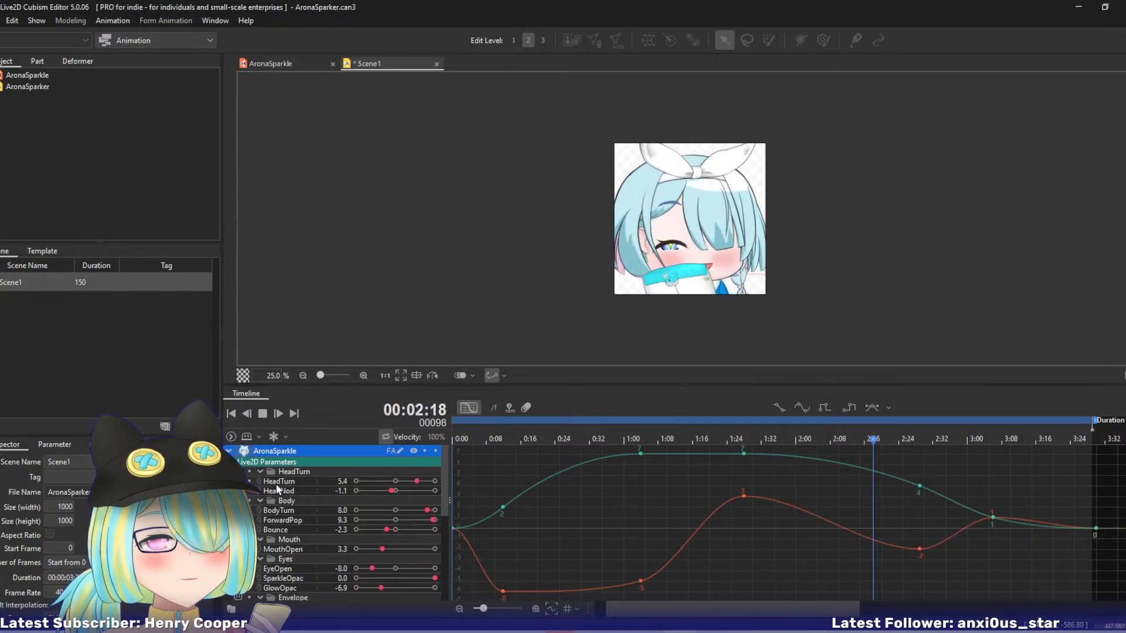
pyautogui.click(278, 483)
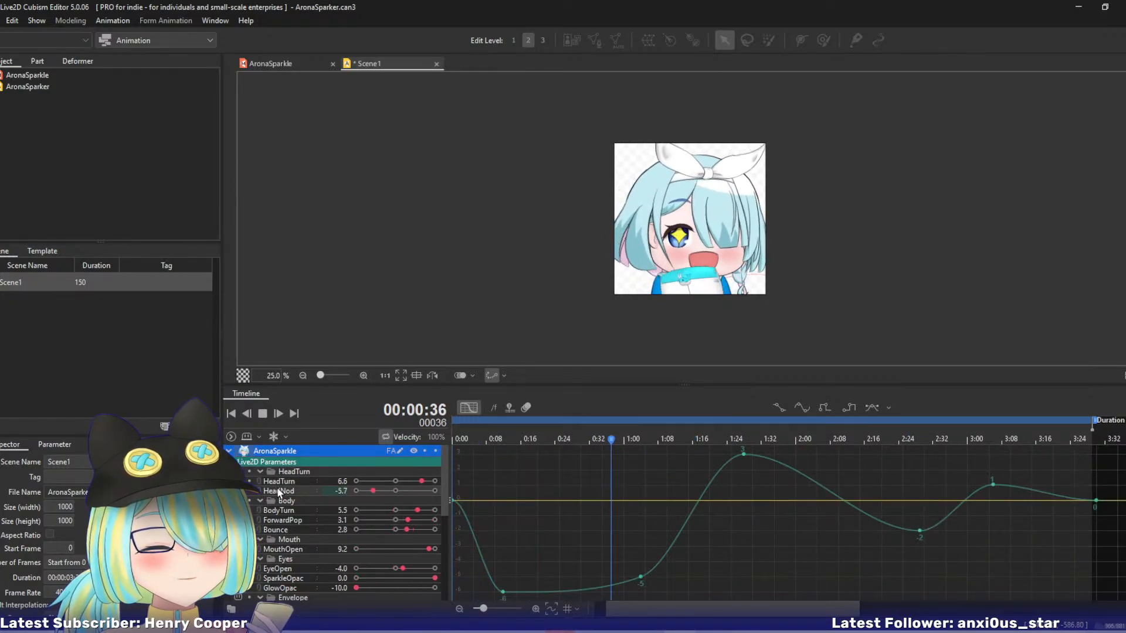
pyautogui.click(258, 481)
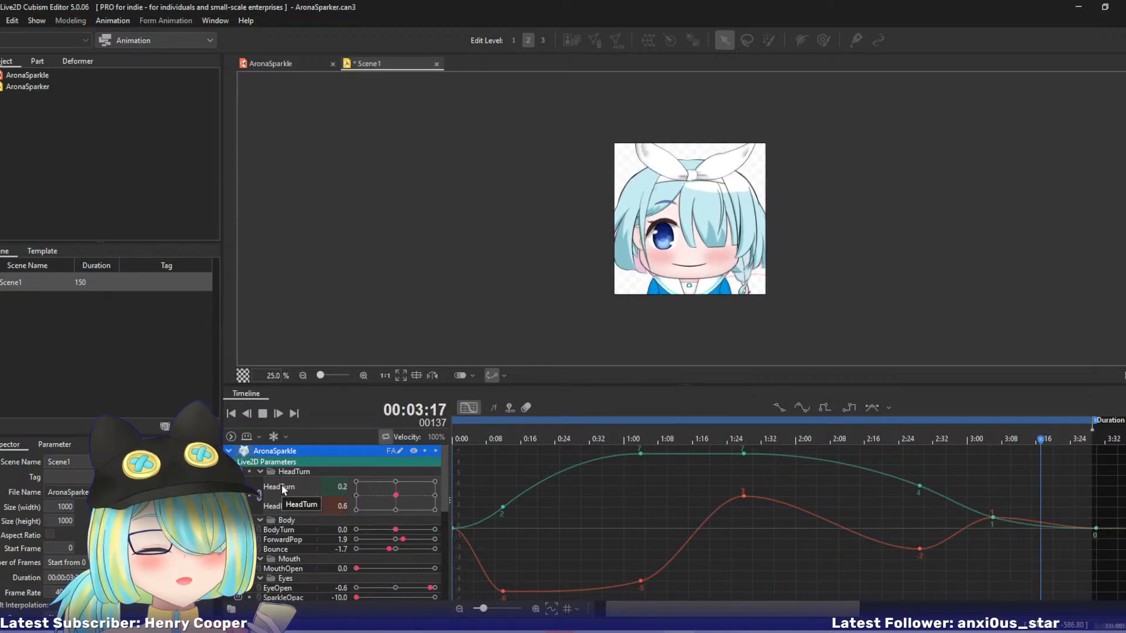
# Stop playback and inspect the face and envelope artwork up close on the canvas.
pyautogui.click(263, 414)
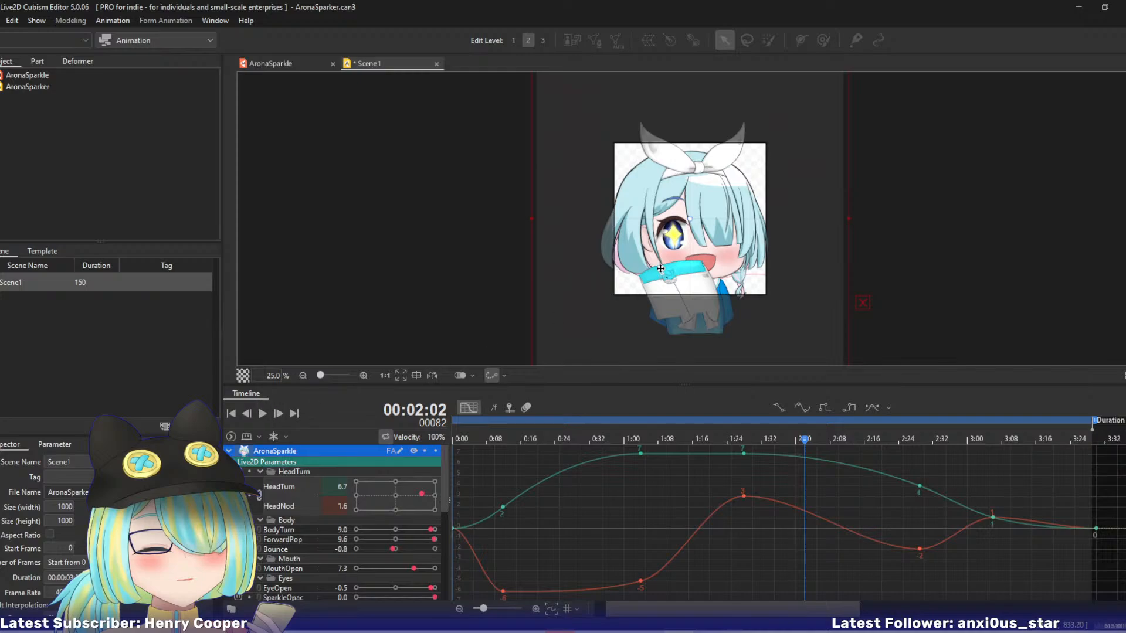
pyautogui.scroll(3, 665, 269)
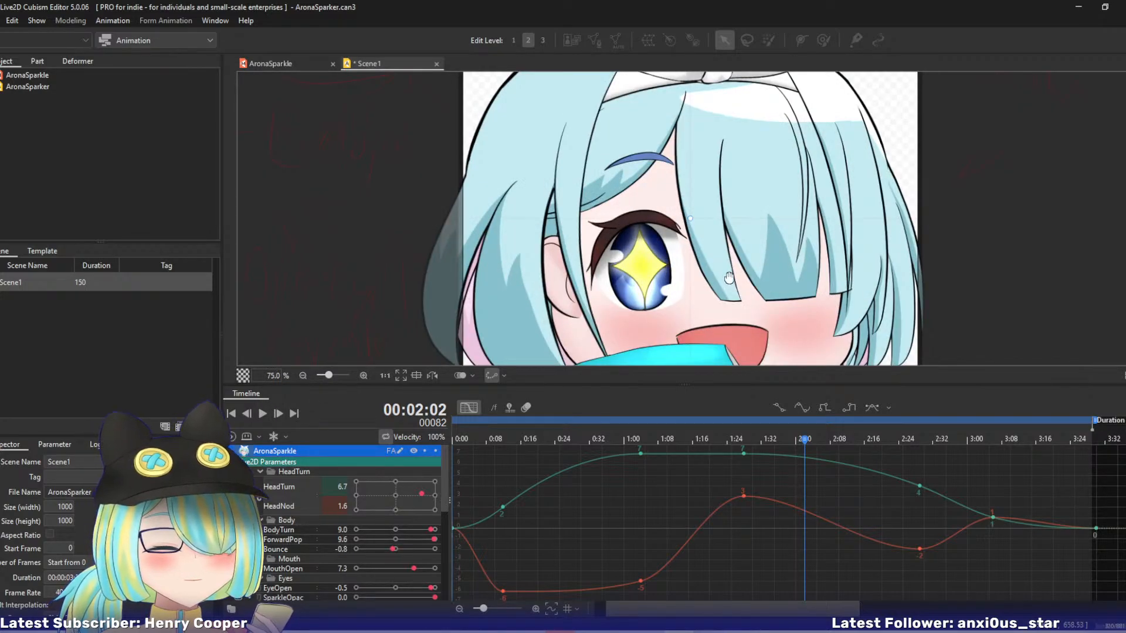
pyautogui.moveTo(738, 295); pyautogui.dragTo(664, 118)
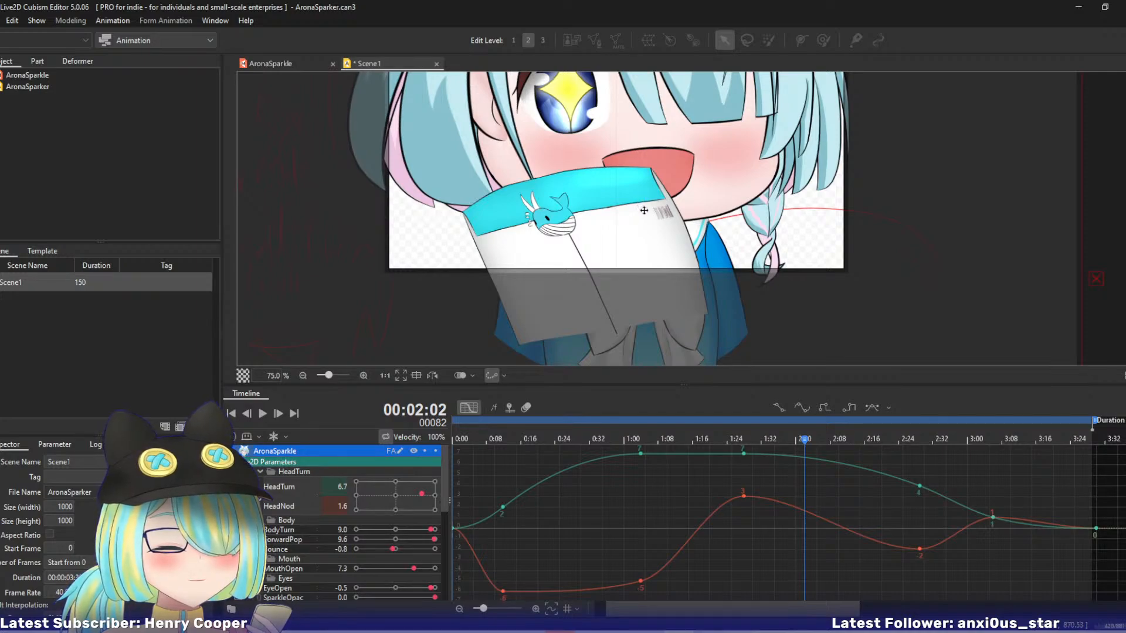
pyautogui.moveTo(660, 221); pyautogui.dragTo(537, 220)
# Hide the Boundry part and the sketch folder in the AronaSparkle model, and save the model.
pyautogui.click(287, 63)
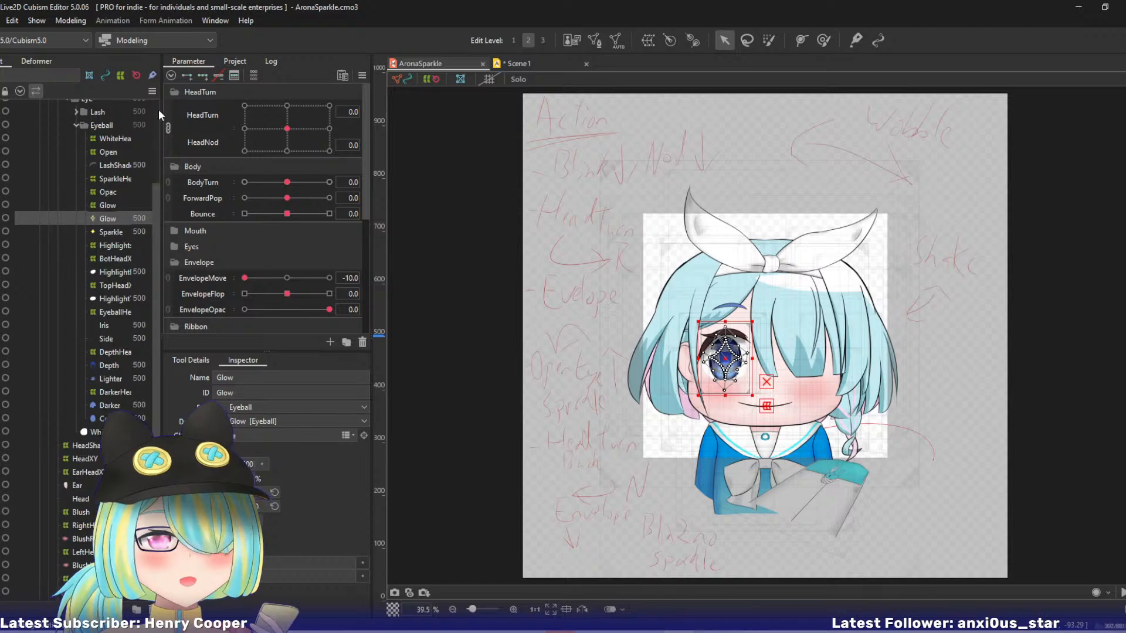
pyautogui.scroll(3, 159, 109)
pyautogui.click(0, 107)
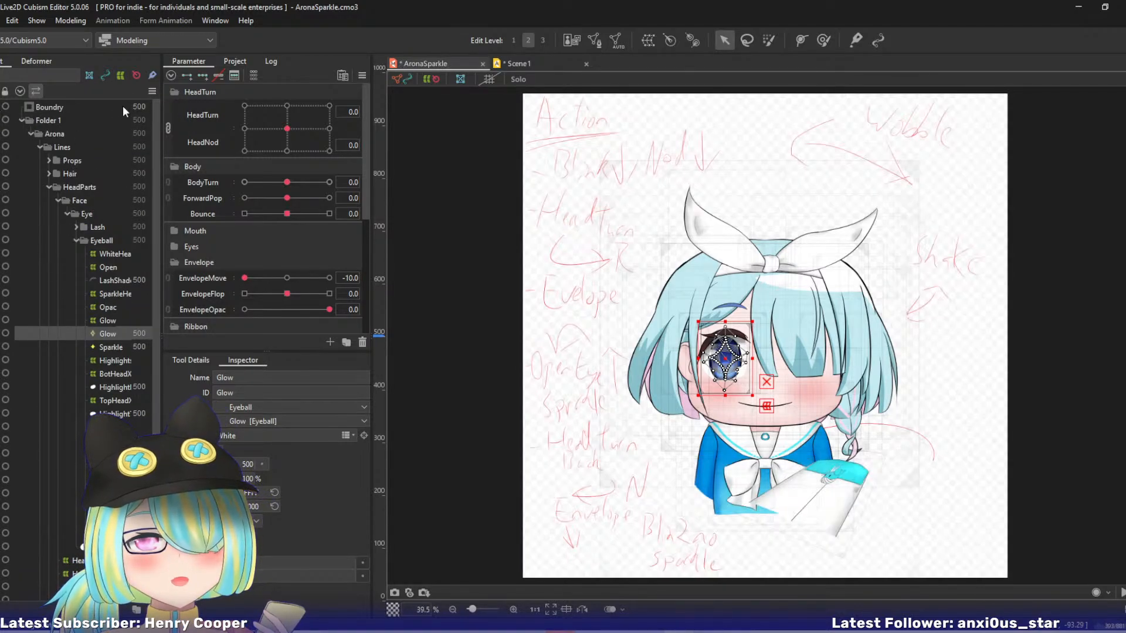
pyautogui.moveTo(154, 108); pyautogui.dragTo(150, 353)
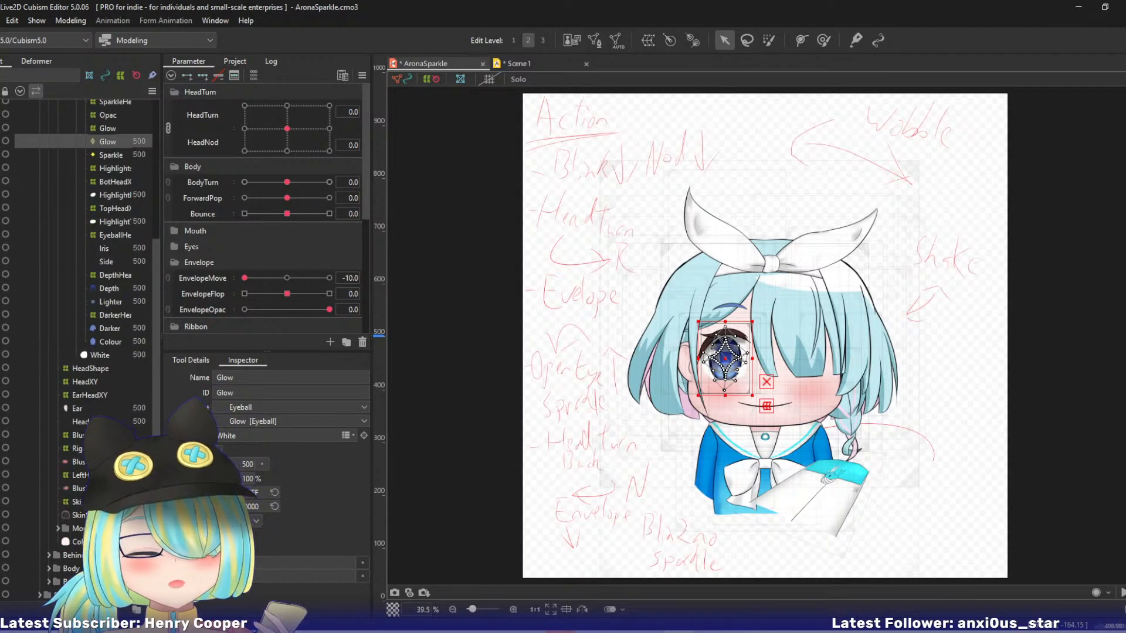
pyautogui.click(0, 596)
pyautogui.hotkey('ctrl', 's')
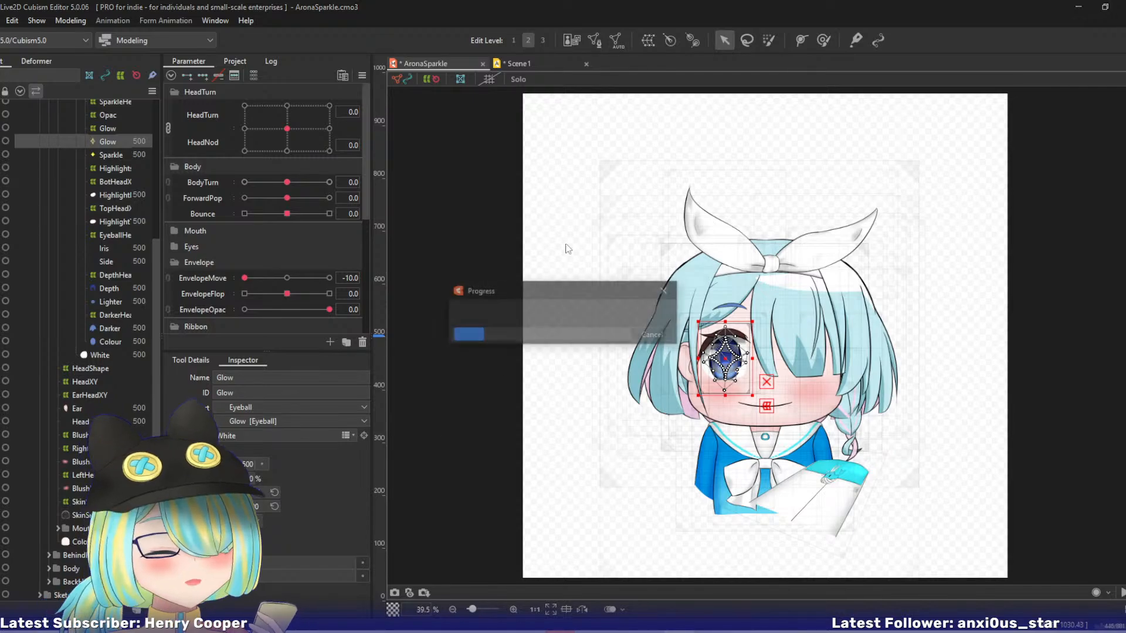
# Return to Scene1, save the animation, and play it back with the whole face in view.
pyautogui.click(533, 62)
pyautogui.hotkey('ctrl', 's')
pyautogui.moveTo(569, 171); pyautogui.dragTo(658, 238)
pyautogui.scroll(-2, 658, 238)
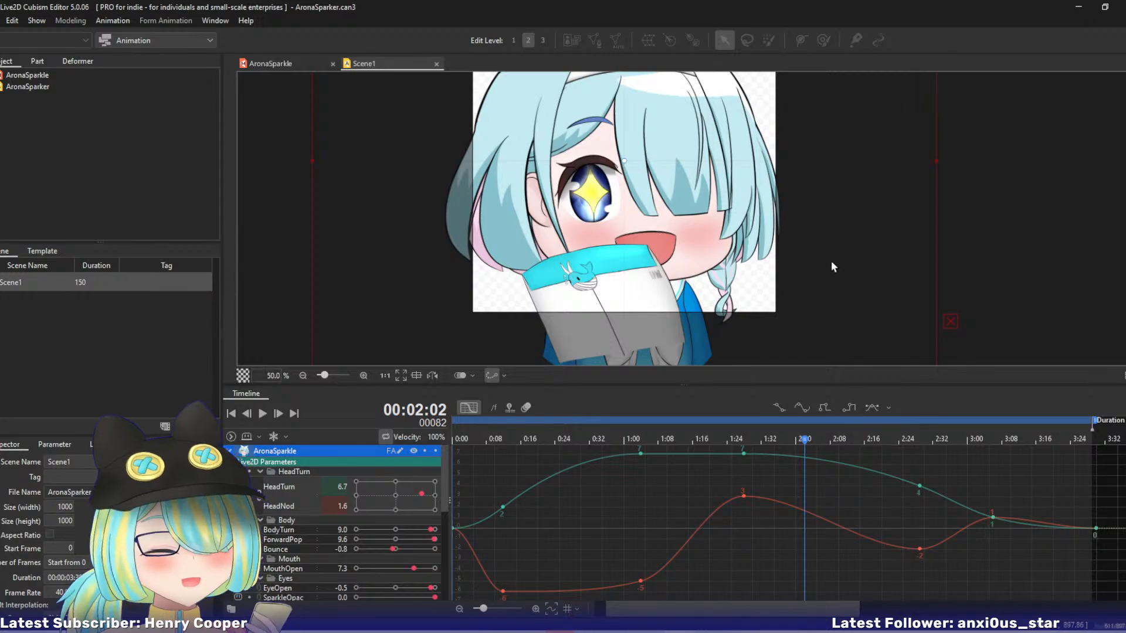
pyautogui.moveTo(713, 186); pyautogui.dragTo(720, 233)
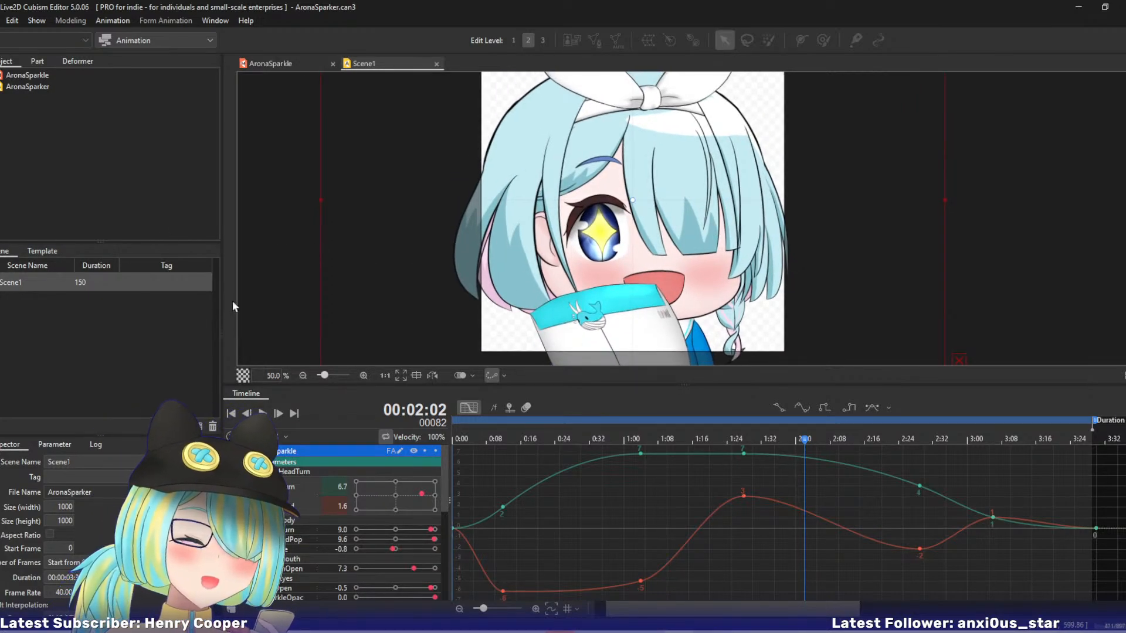
pyautogui.click(263, 415)
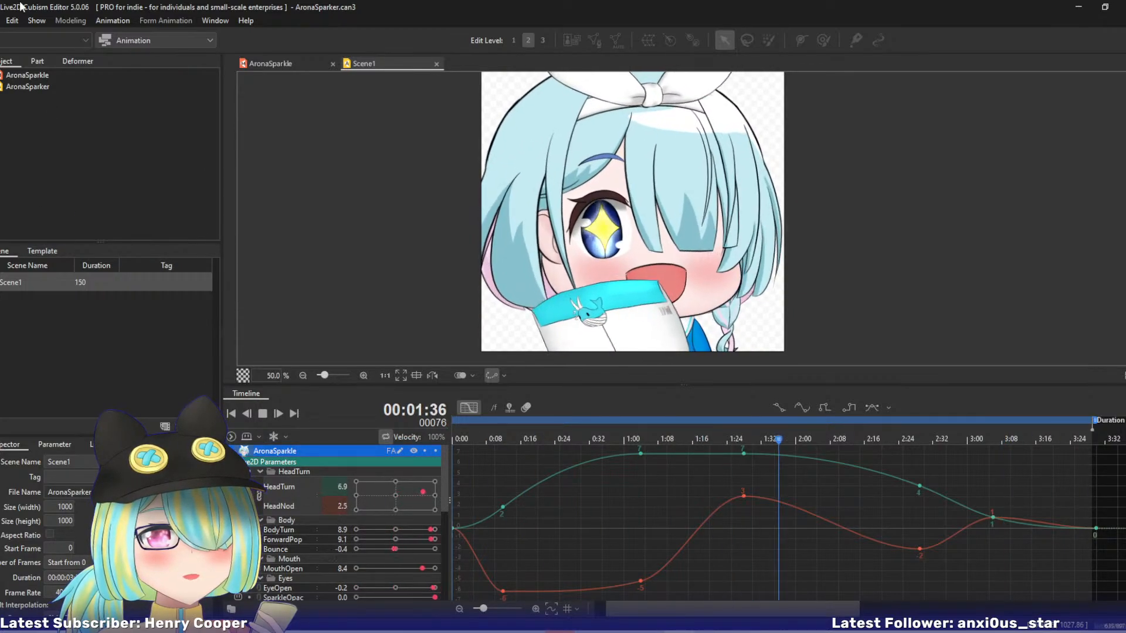
pyautogui.click(1, 21)
pyautogui.moveTo(27, 179)
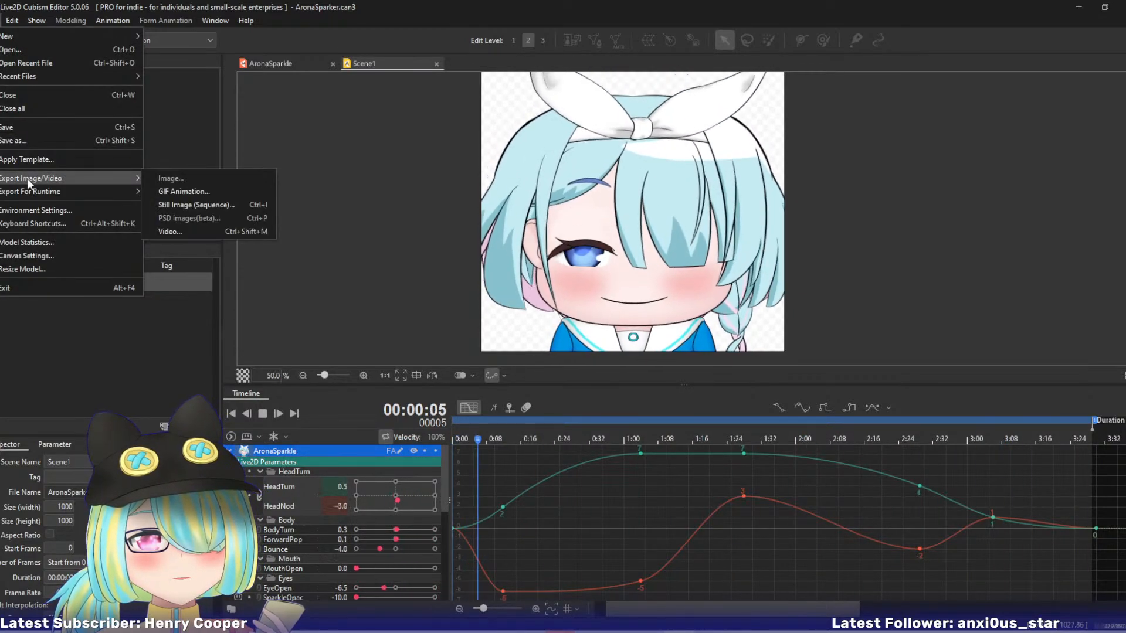
pyautogui.click(170, 192)
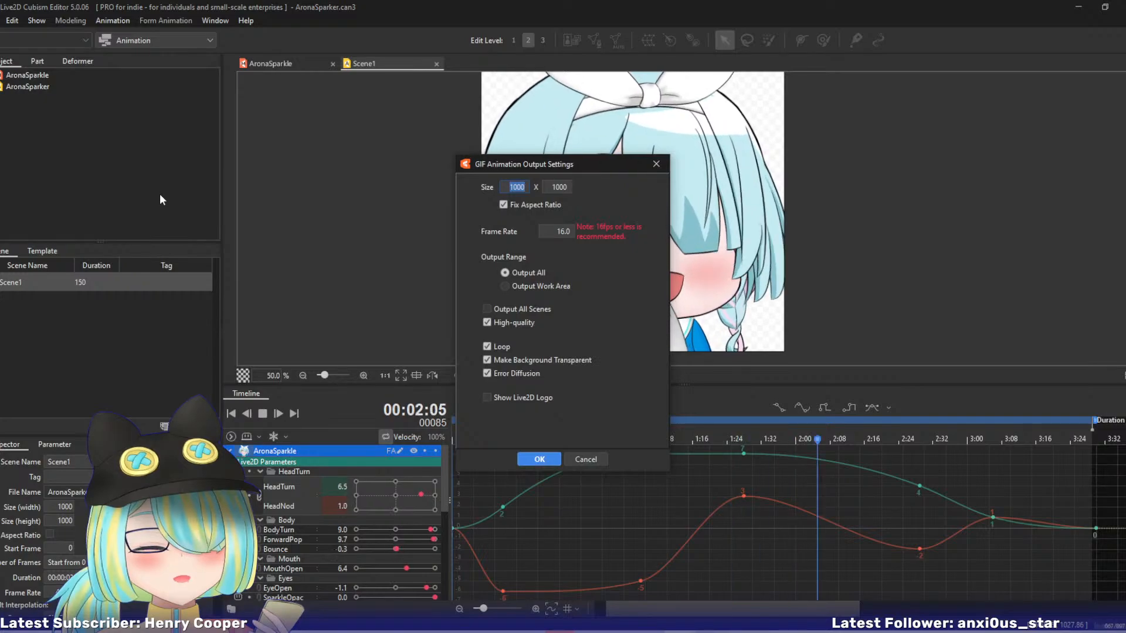
pyautogui.click(656, 164)
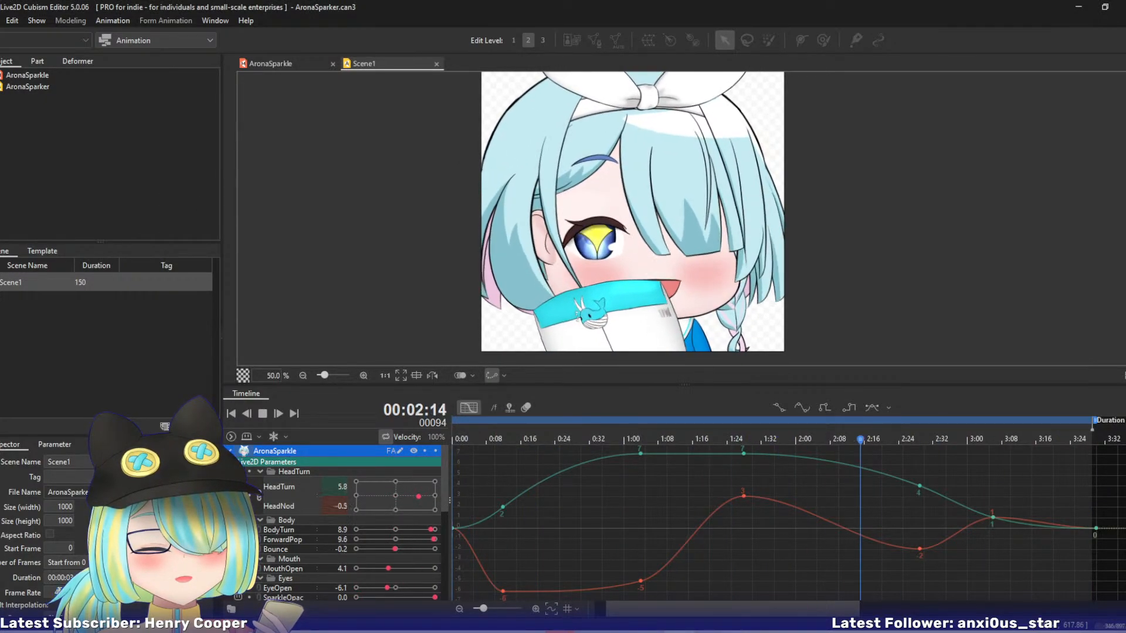
# Try a frame rate of 120 for Scene1.
pyautogui.click(59, 591)
pyautogui.write('120')
pyautogui.press('Return')
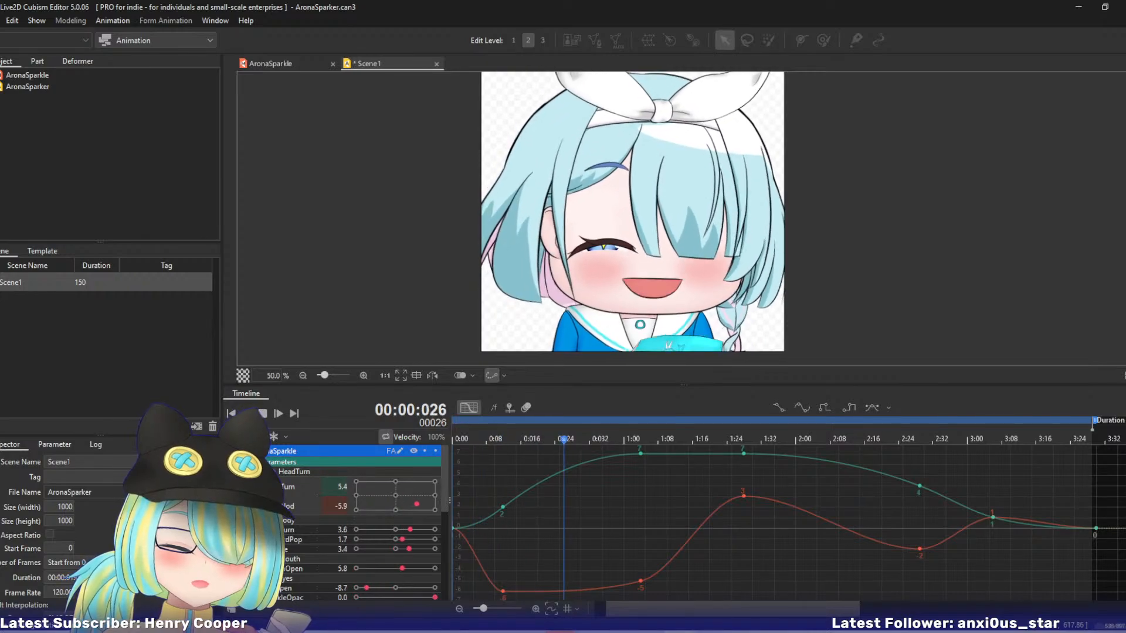
# Set Scene1's frame rate to 30 and check the timing in playback, stopping it when done.
pyautogui.click(56, 594)
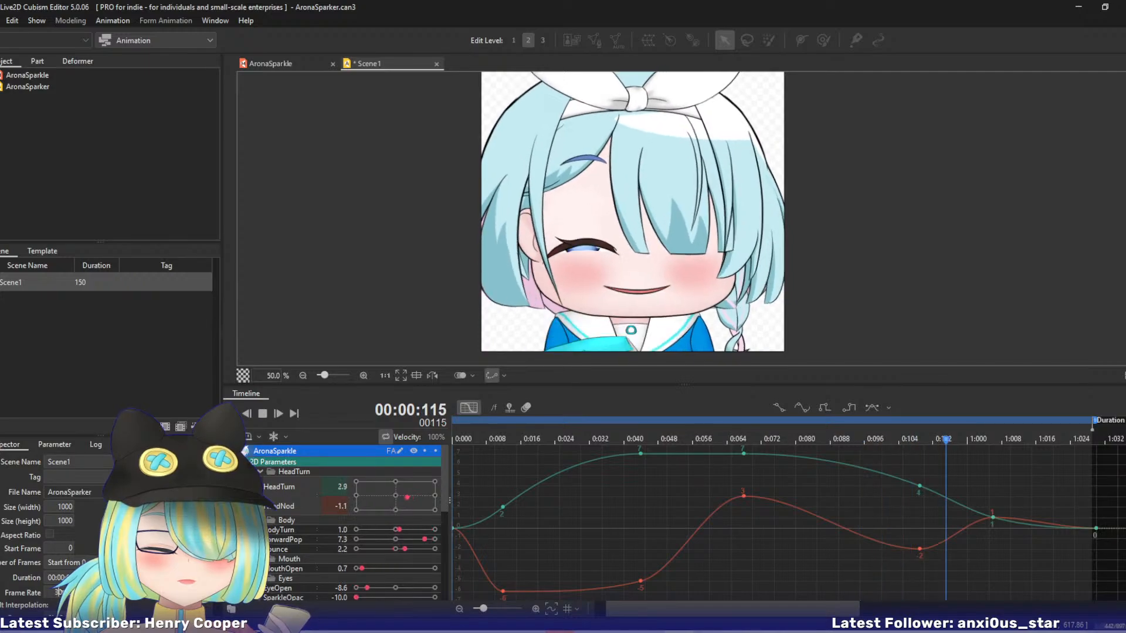
pyautogui.write('30')
pyautogui.press('Return')
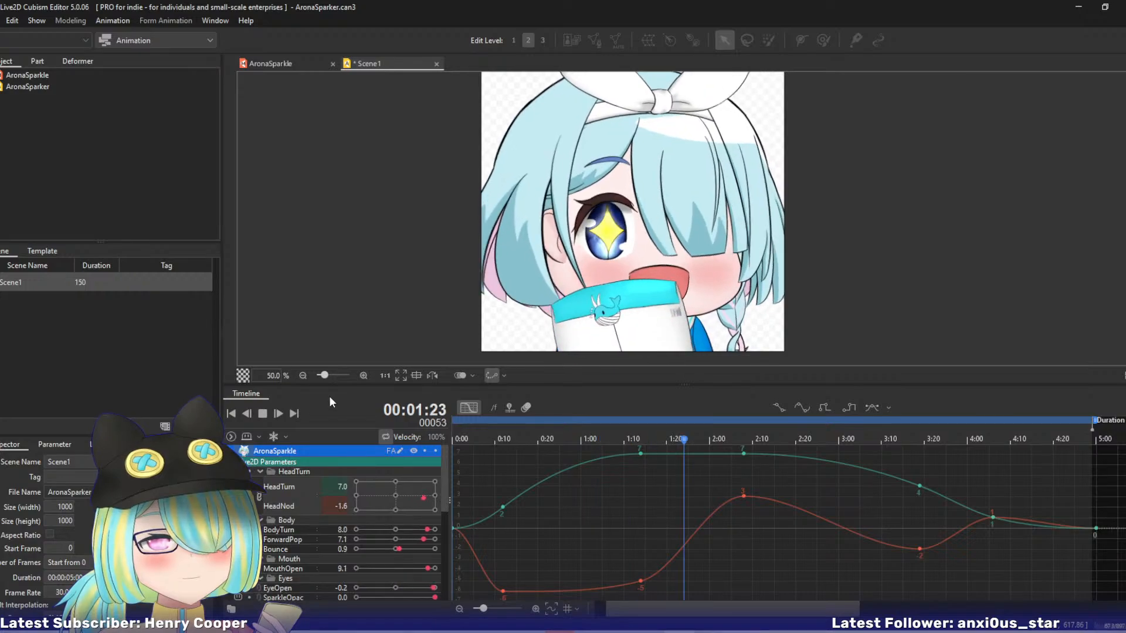
pyautogui.click(259, 414)
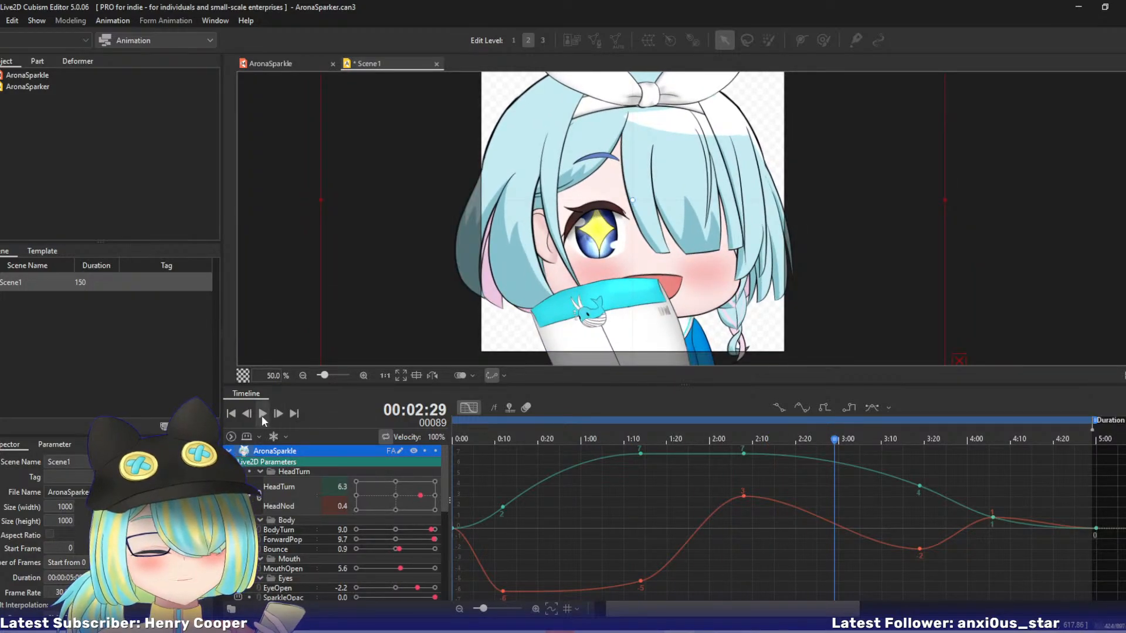
pyautogui.click(262, 416)
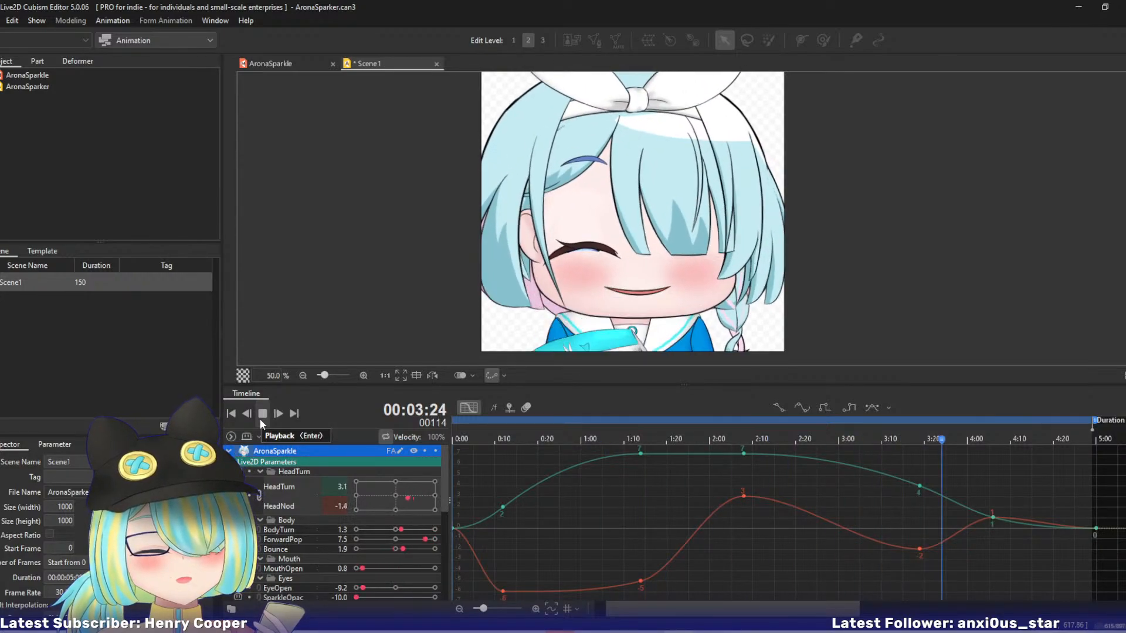
pyautogui.click(259, 417)
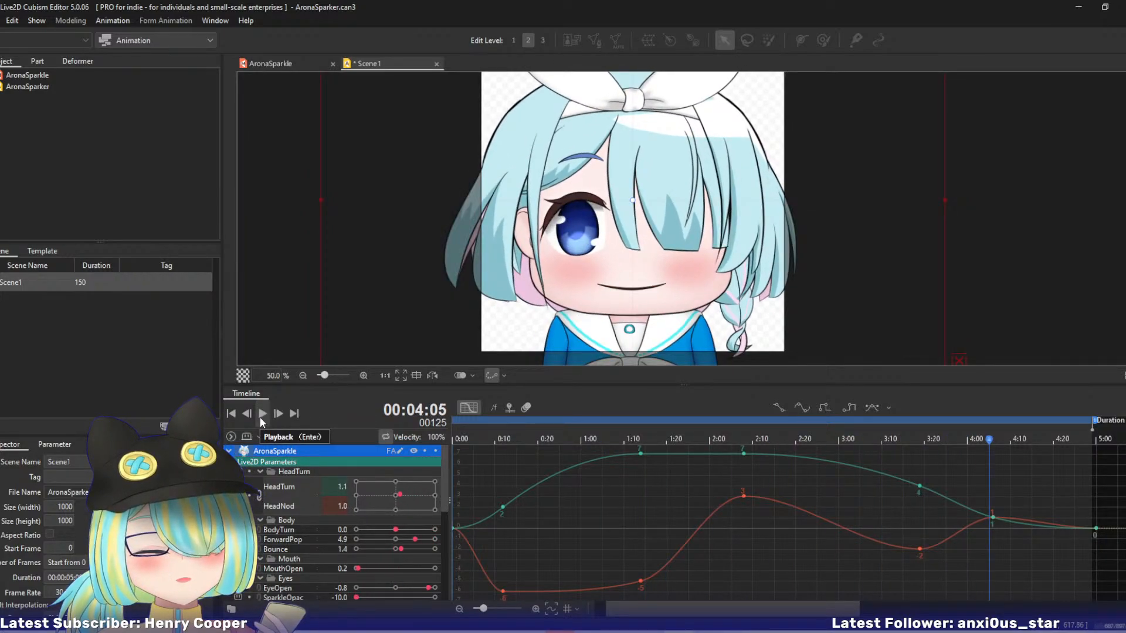
# Export Scene1 as the GIF animation AronaSparkle.gif in the Animations folder, at 256 x 256 and a frame rate of 40.
pyautogui.click(3, 21)
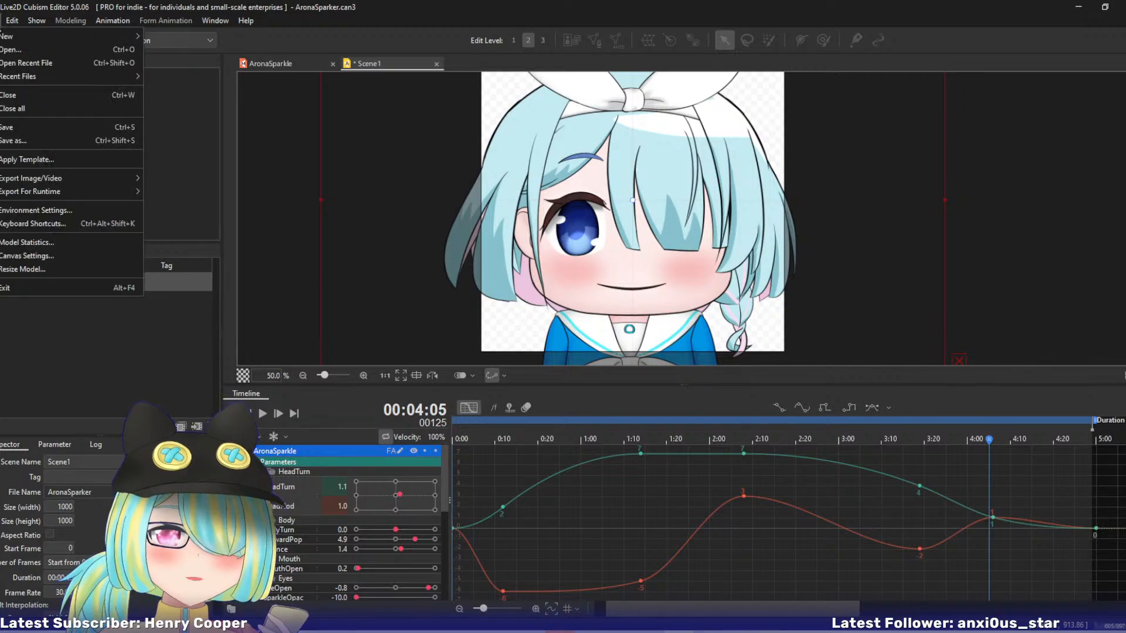
pyautogui.moveTo(96, 177)
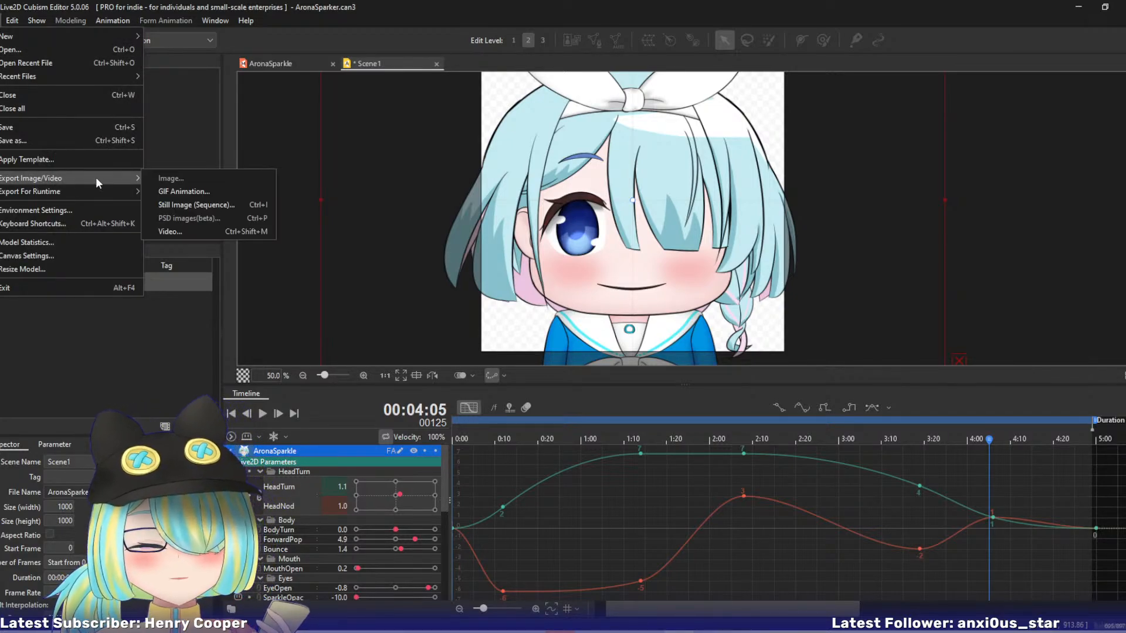
pyautogui.click(154, 189)
pyautogui.doubleClick(558, 231)
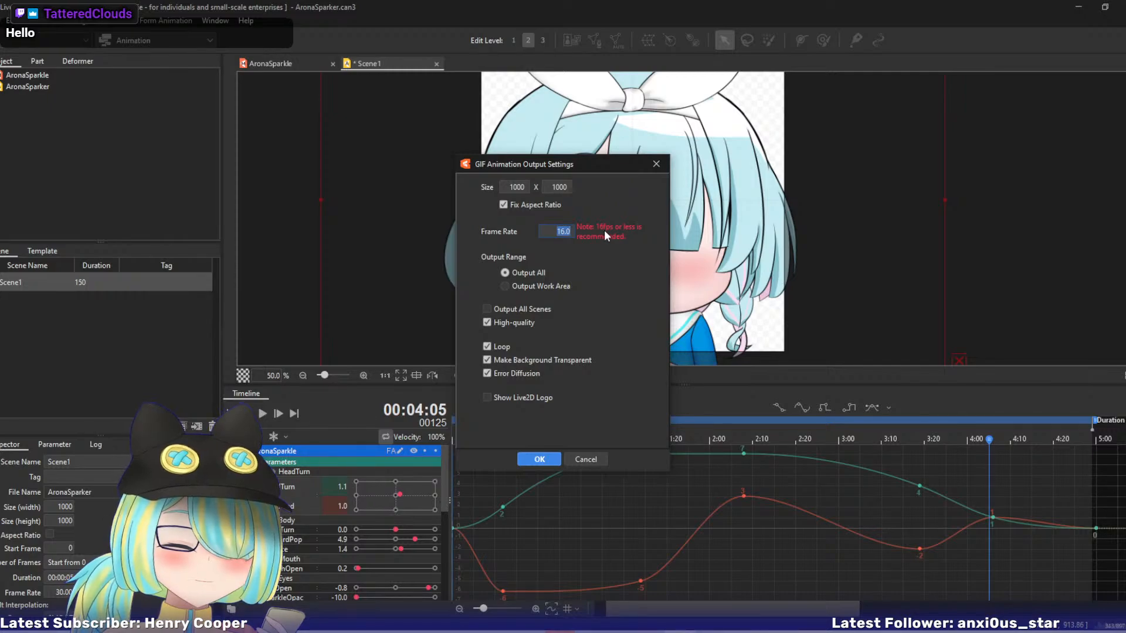
pyautogui.write('40')
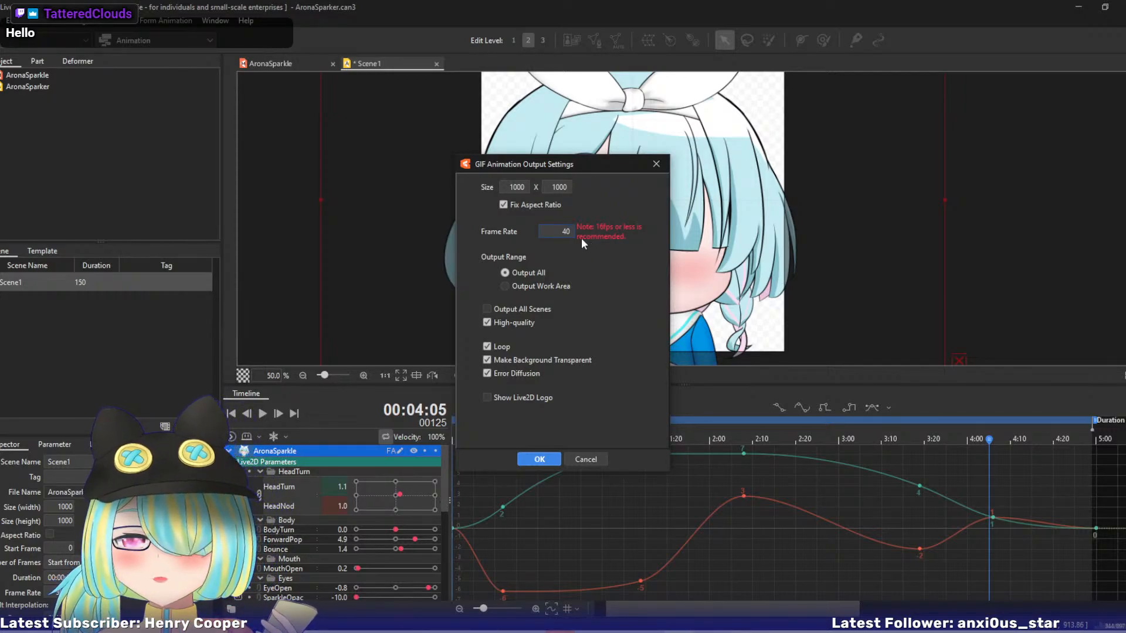
pyautogui.doubleClick(525, 187)
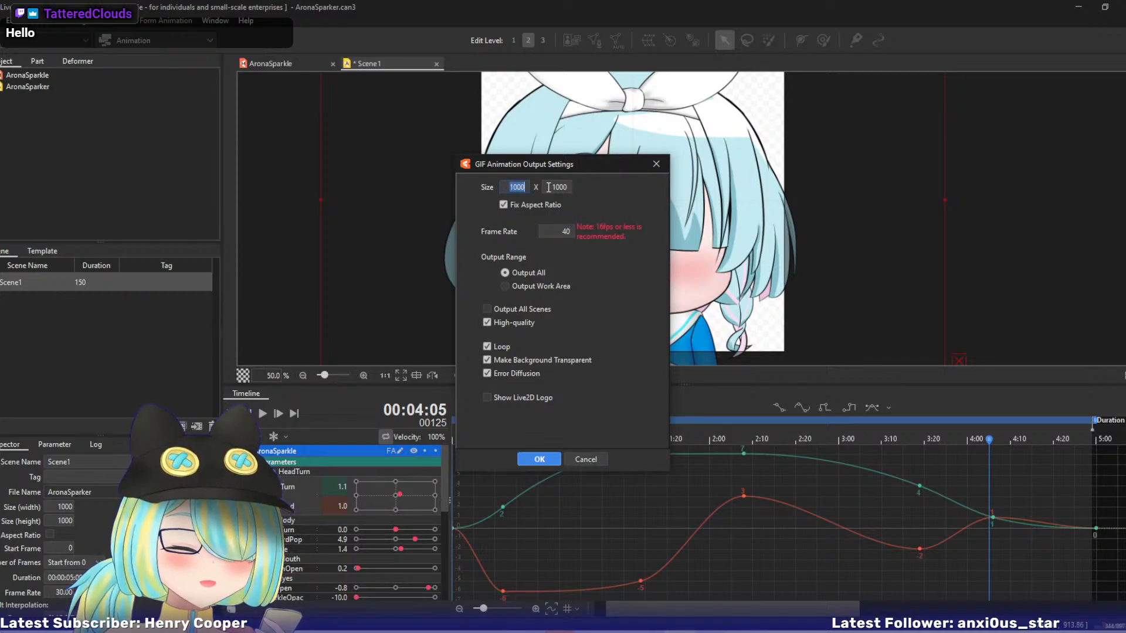
pyautogui.write('256')
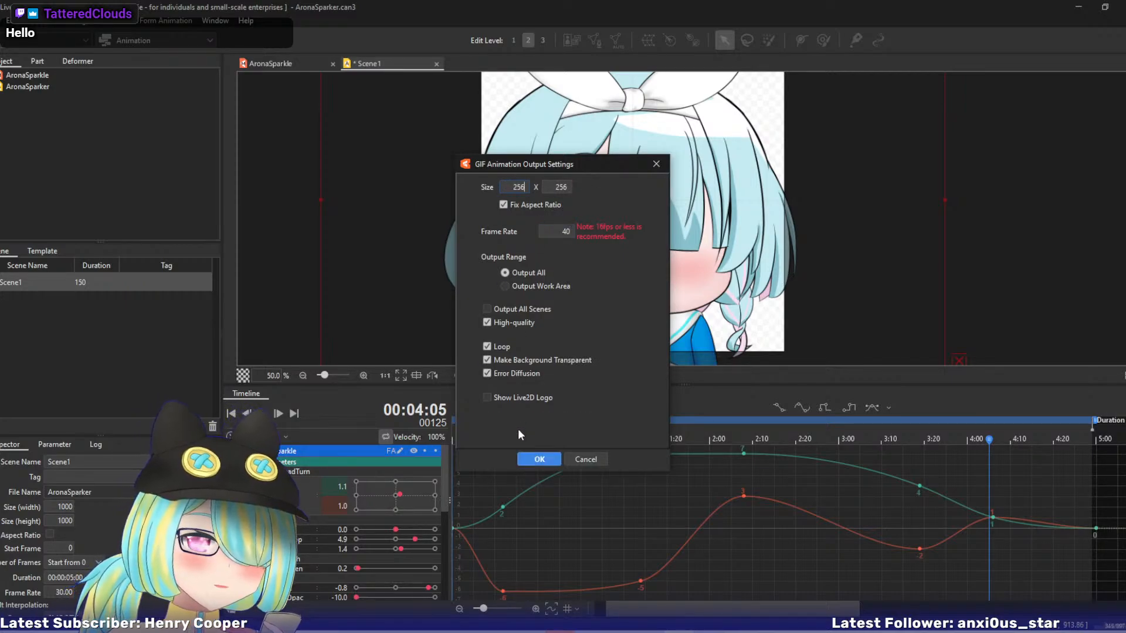
pyautogui.click(534, 460)
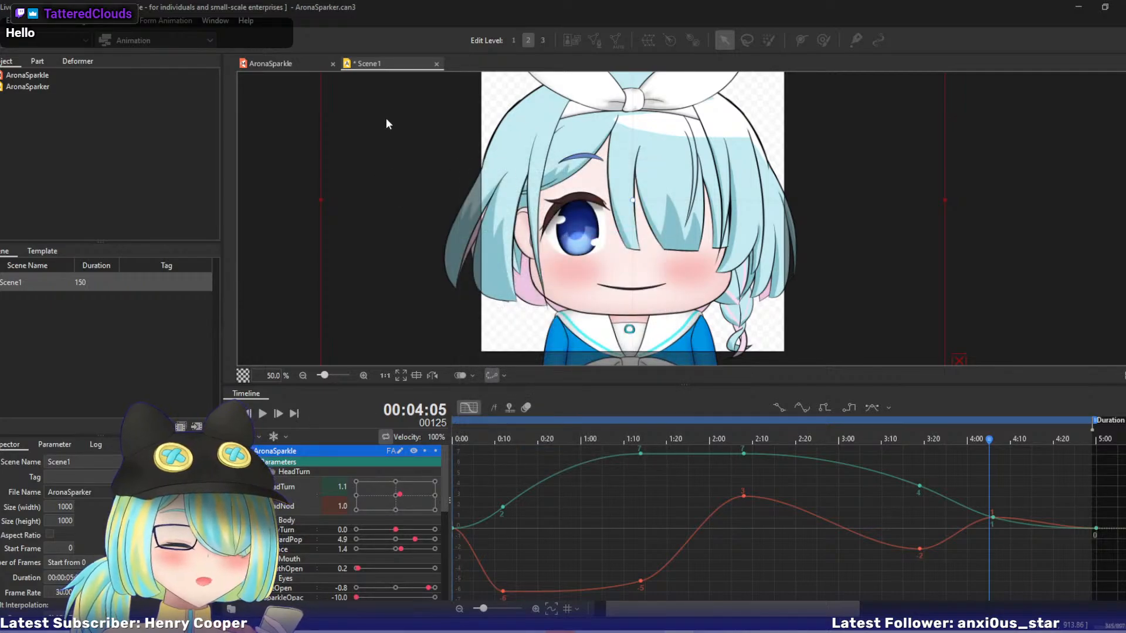
pyautogui.moveTo(474, 138); pyautogui.dragTo(0, 151)
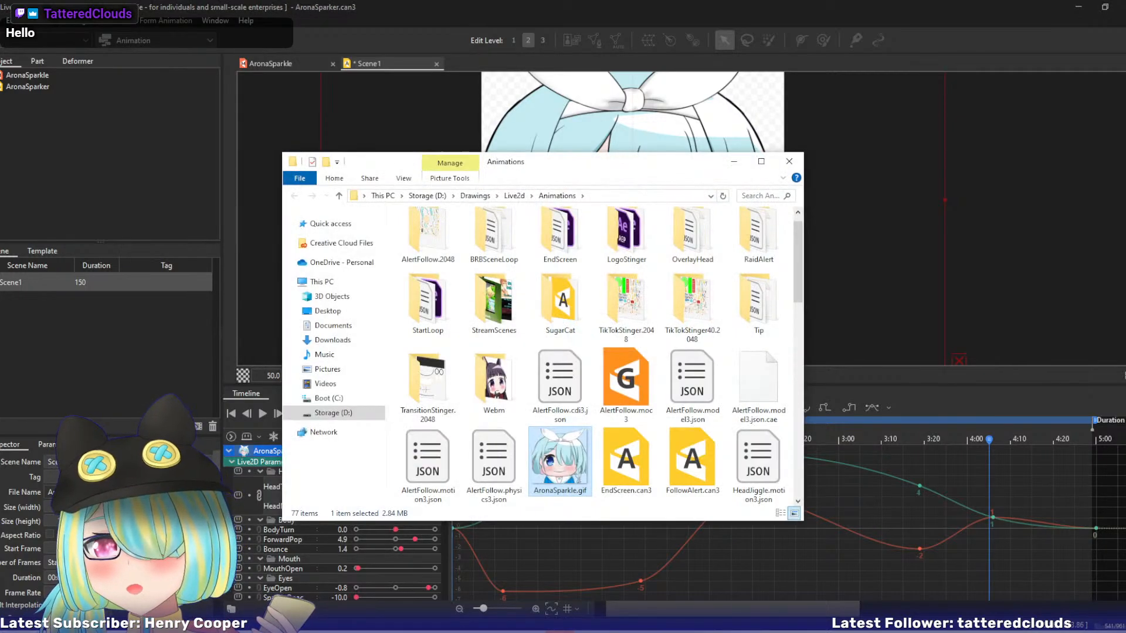
pyautogui.click(789, 161)
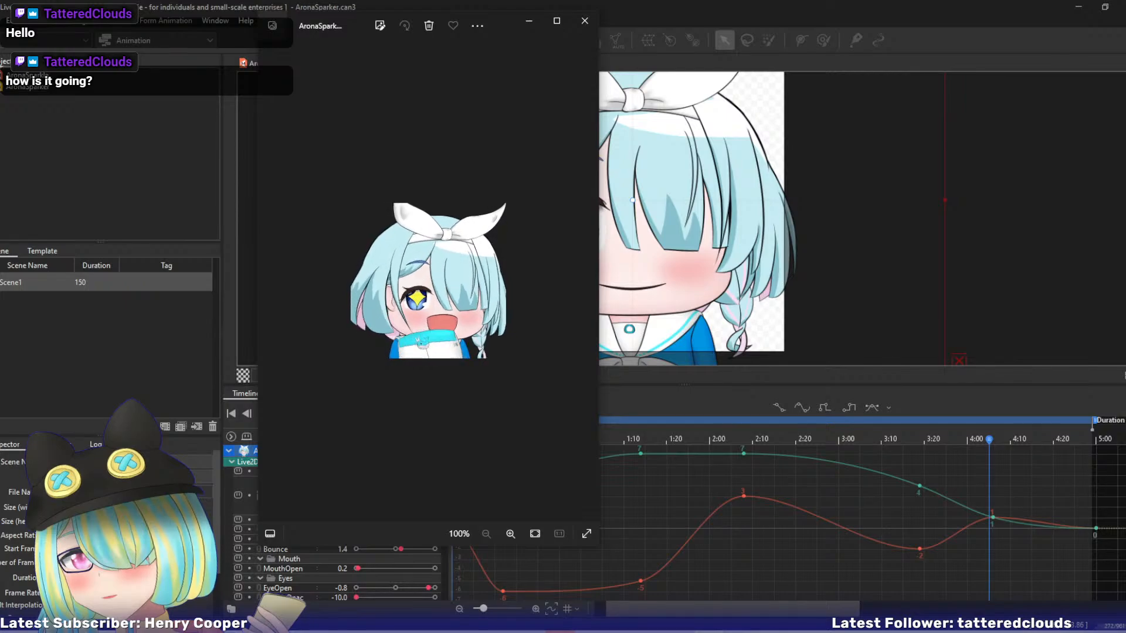
# Preview the exported GIF in the image viewer and on the Levi506.net emote tester, and put both windows away when done.
pyautogui.moveTo(1125, 194); pyautogui.dragTo(1086, 146)
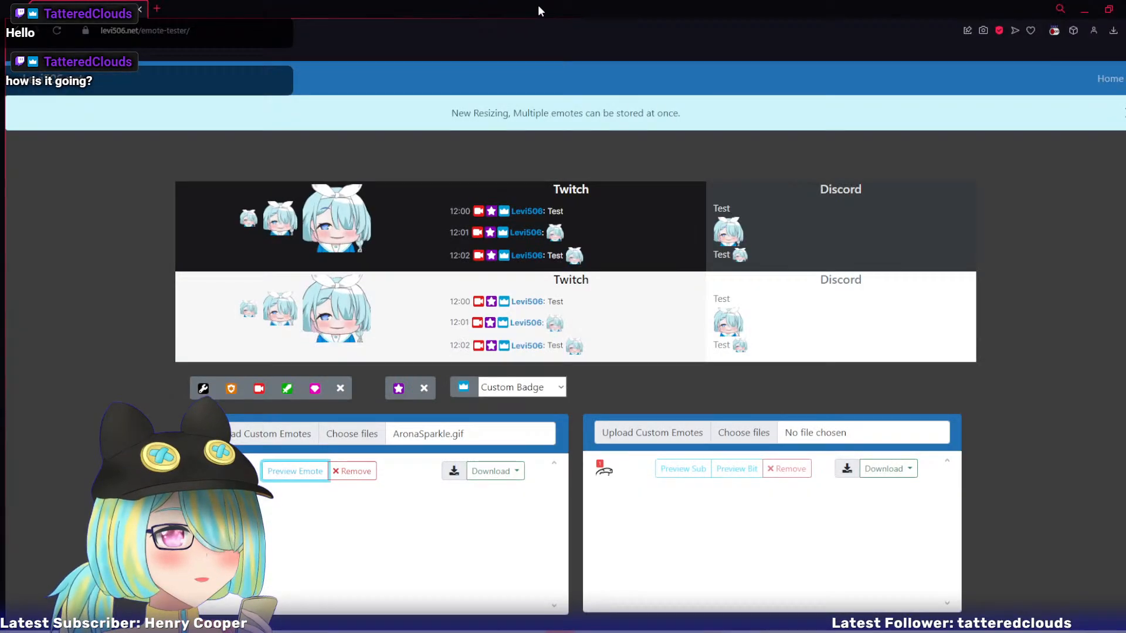
pyautogui.moveTo(538, 6); pyautogui.dragTo(1125, 129)
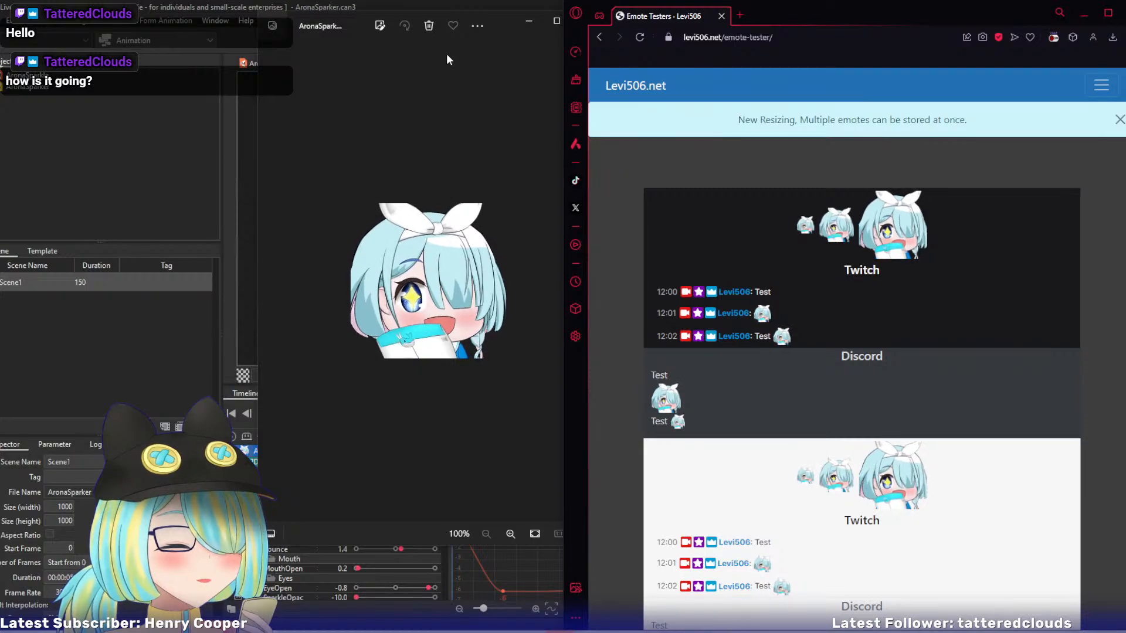
pyautogui.moveTo(505, 21); pyautogui.dragTo(446, 27)
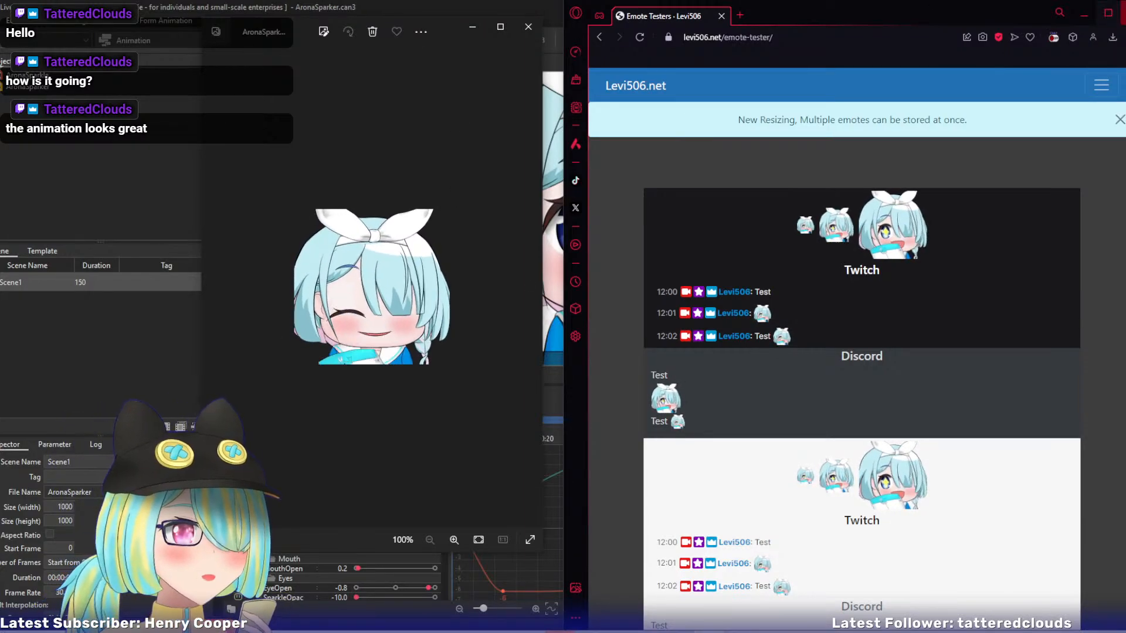
pyautogui.click(1084, 15)
pyautogui.click(529, 26)
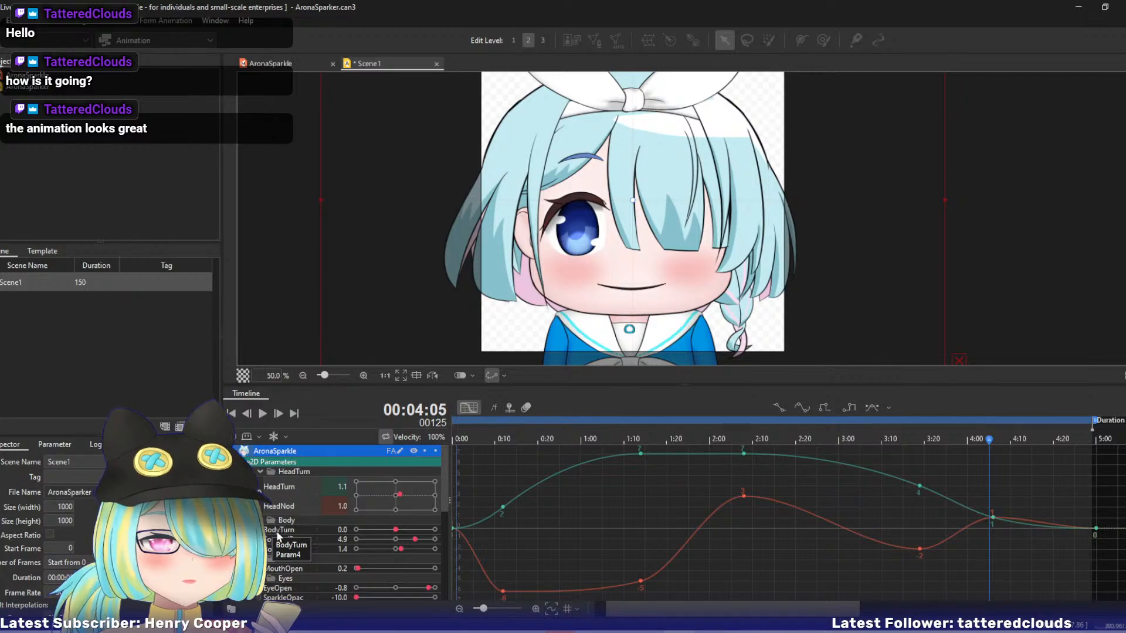
# Show the timeline as keyframes and move the last Body, Mouth and Eyes keys back in line with the final HeadTurn keys.
pyautogui.click(468, 408)
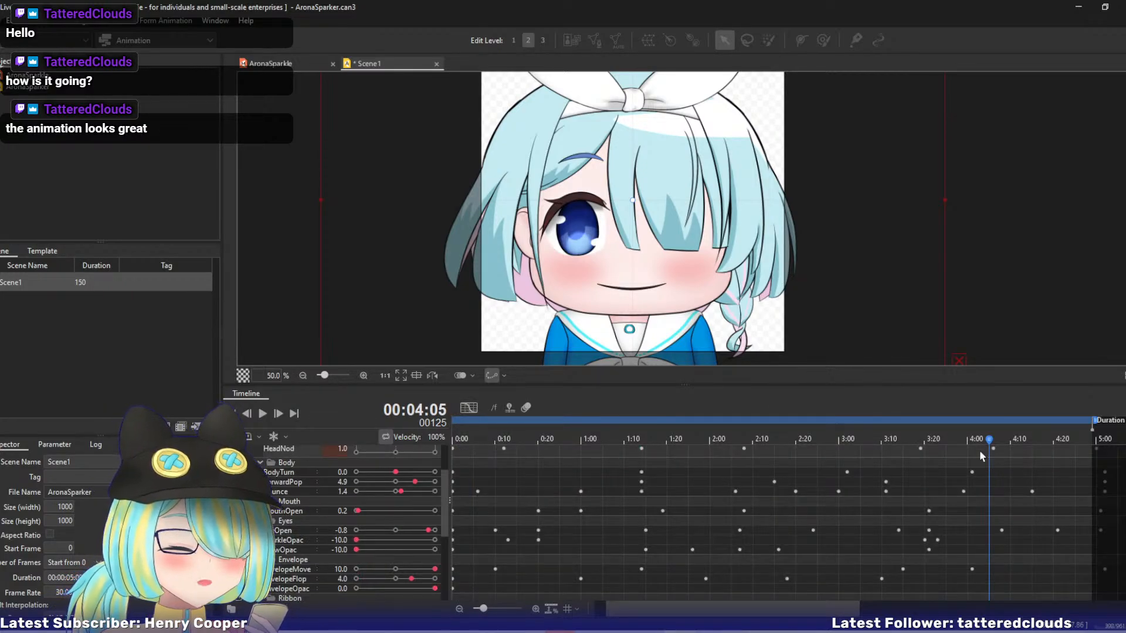
pyautogui.scroll(-3, 763, 522)
pyautogui.scroll(3, 763, 522)
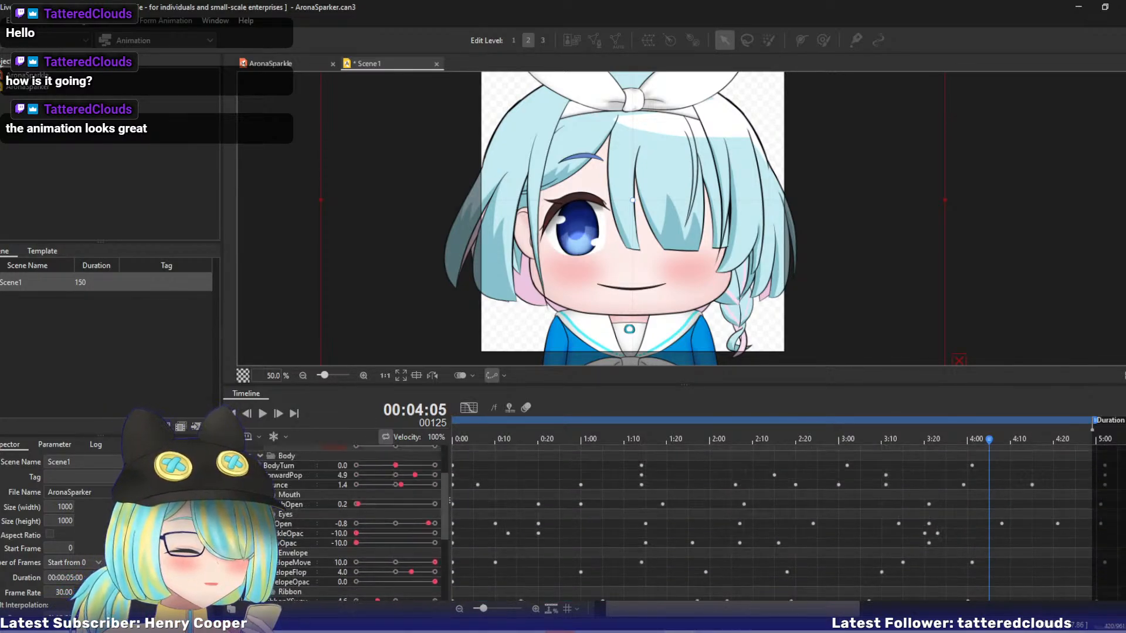
pyautogui.scroll(2, 763, 522)
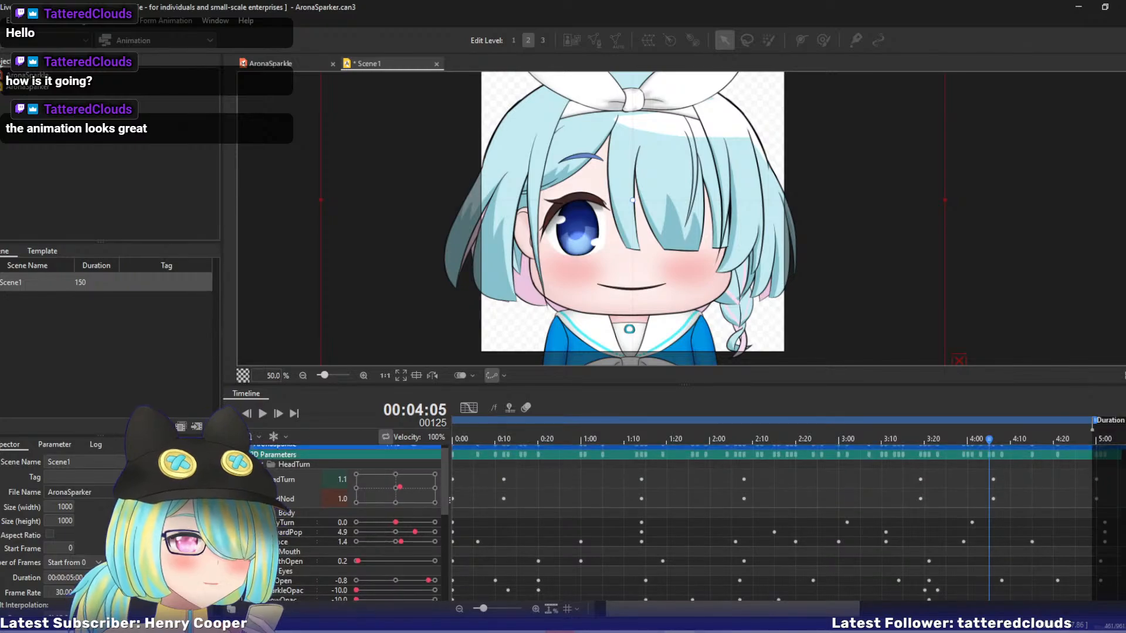
pyautogui.click(1097, 513)
pyautogui.moveTo(1101, 518)
pyautogui.mouseDown()
pyautogui.moveTo(1112, 545)
pyautogui.moveTo(1099, 536)
pyautogui.mouseUp()
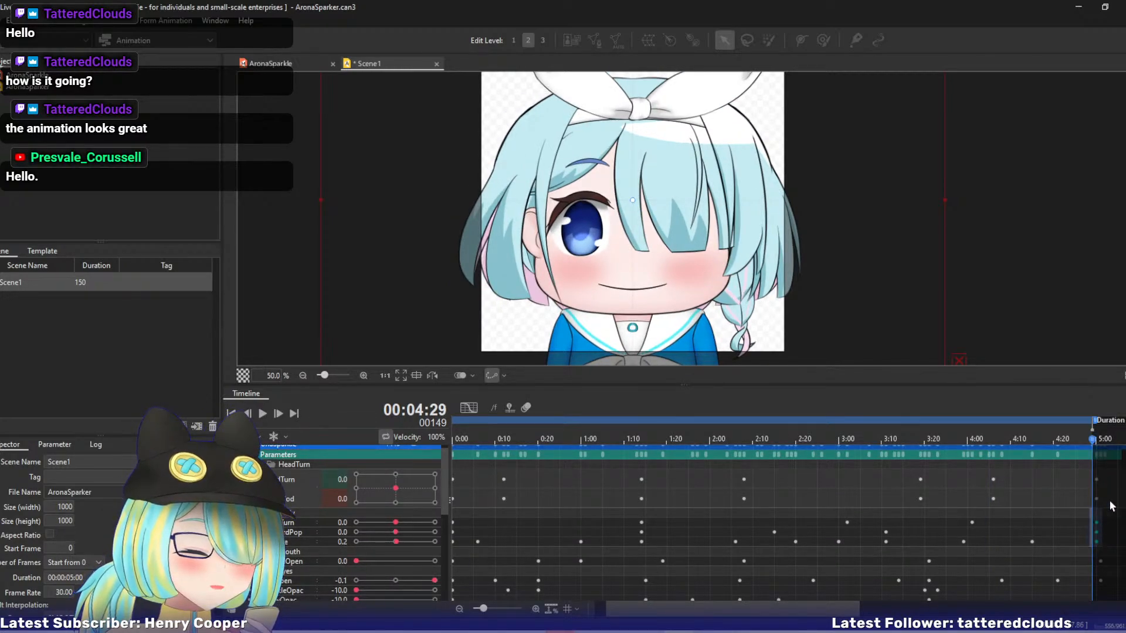
pyautogui.moveTo(1118, 585); pyautogui.dragTo(1098, 558)
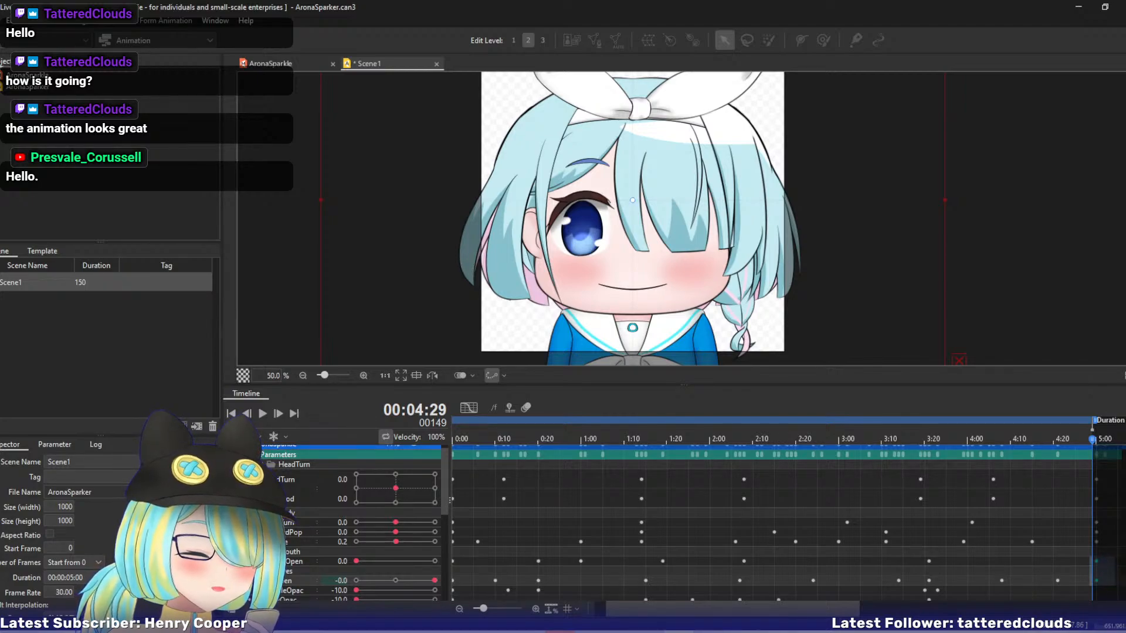
# Line up the last Envelope keys with the final HeadTurn keys, and check the end keys of all remaining parameters.
pyautogui.scroll(-3, 1117, 546)
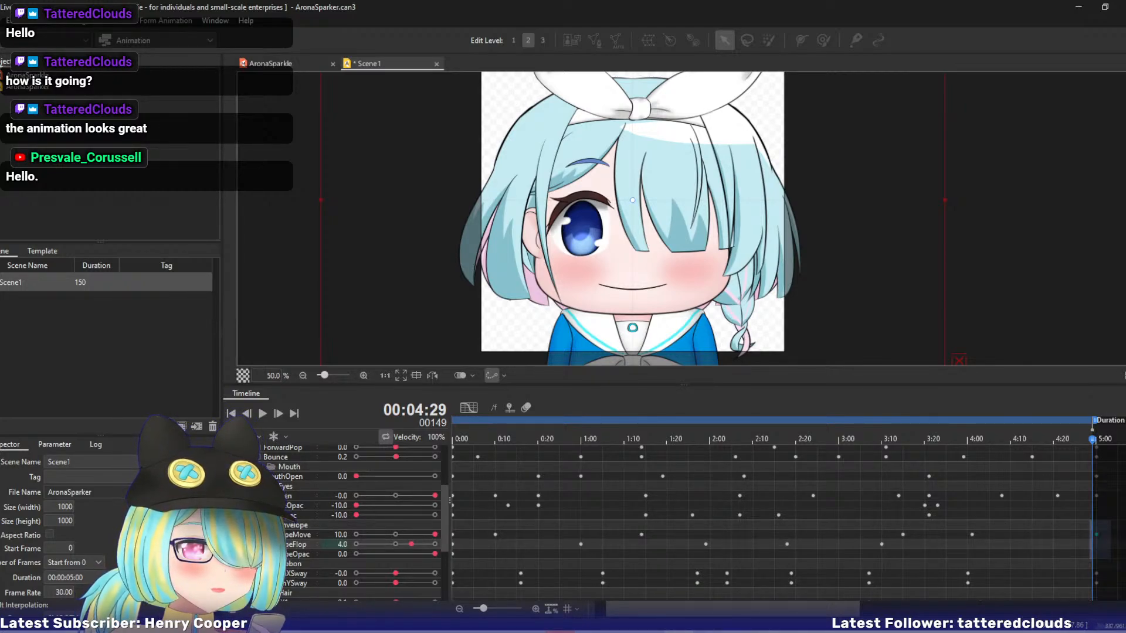
pyautogui.scroll(-1, 1096, 535)
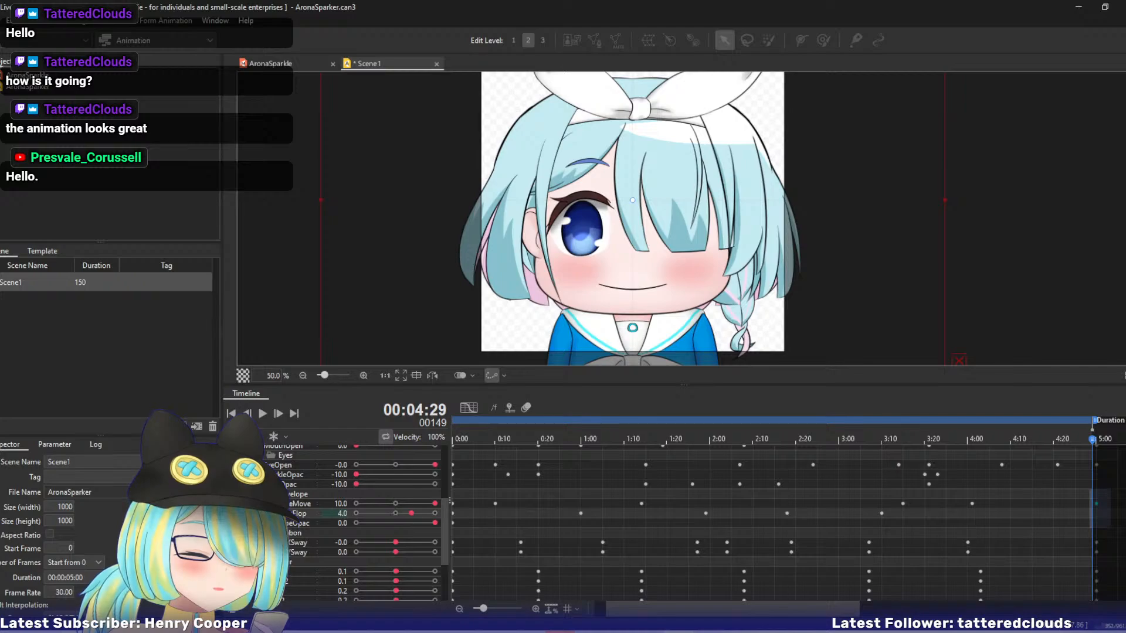
pyautogui.scroll(-1, 762, 522)
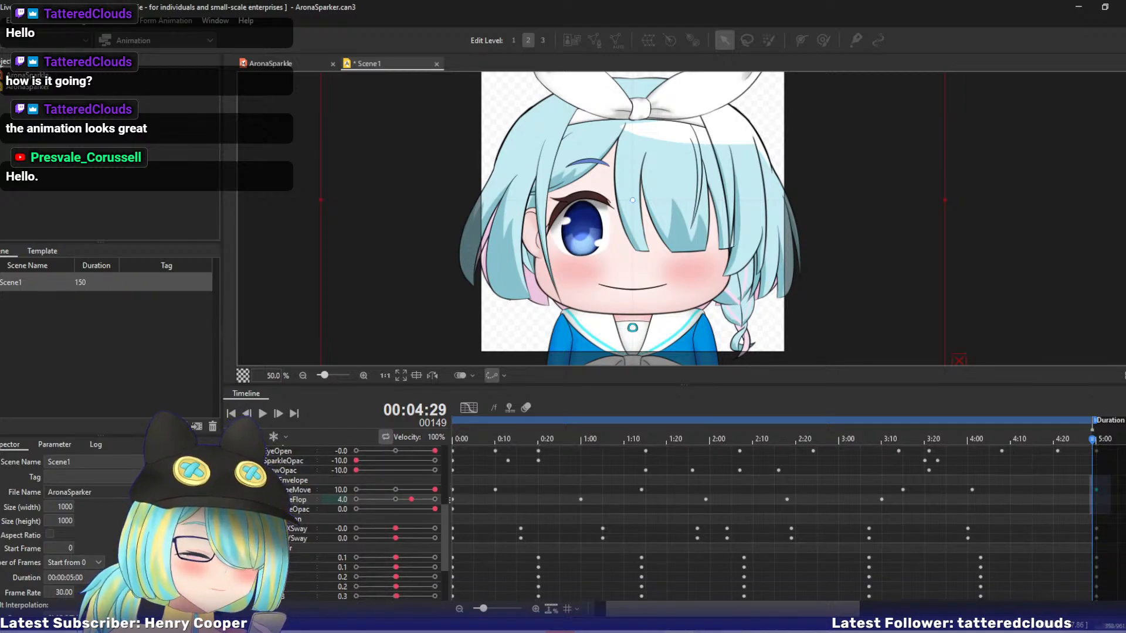
pyautogui.scroll(-5, 762, 522)
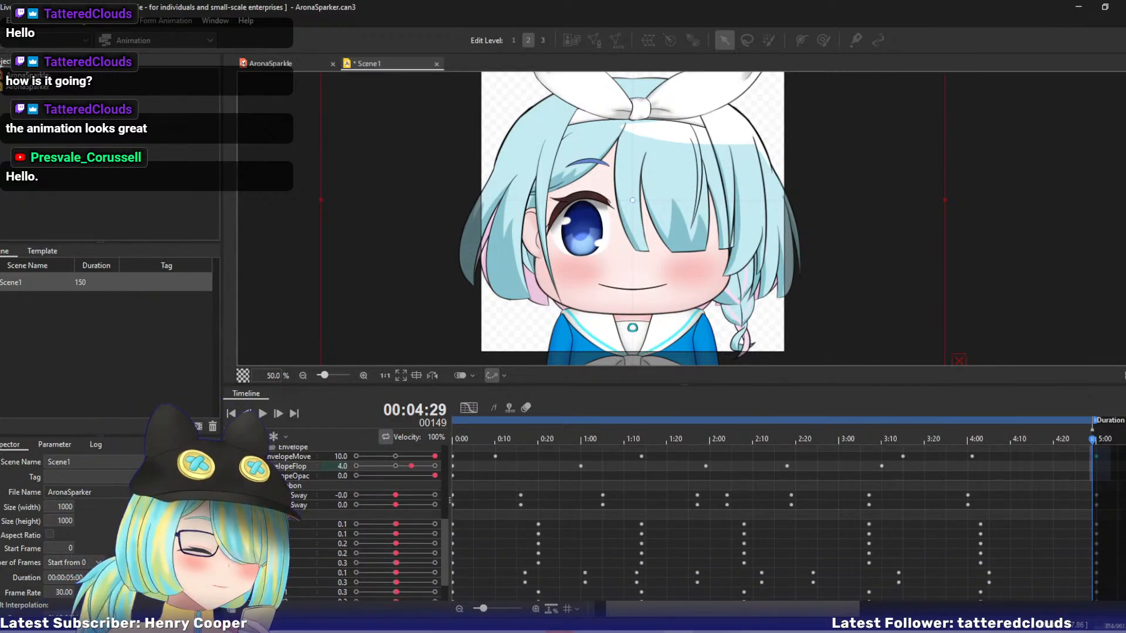
pyautogui.scroll(6, 763, 522)
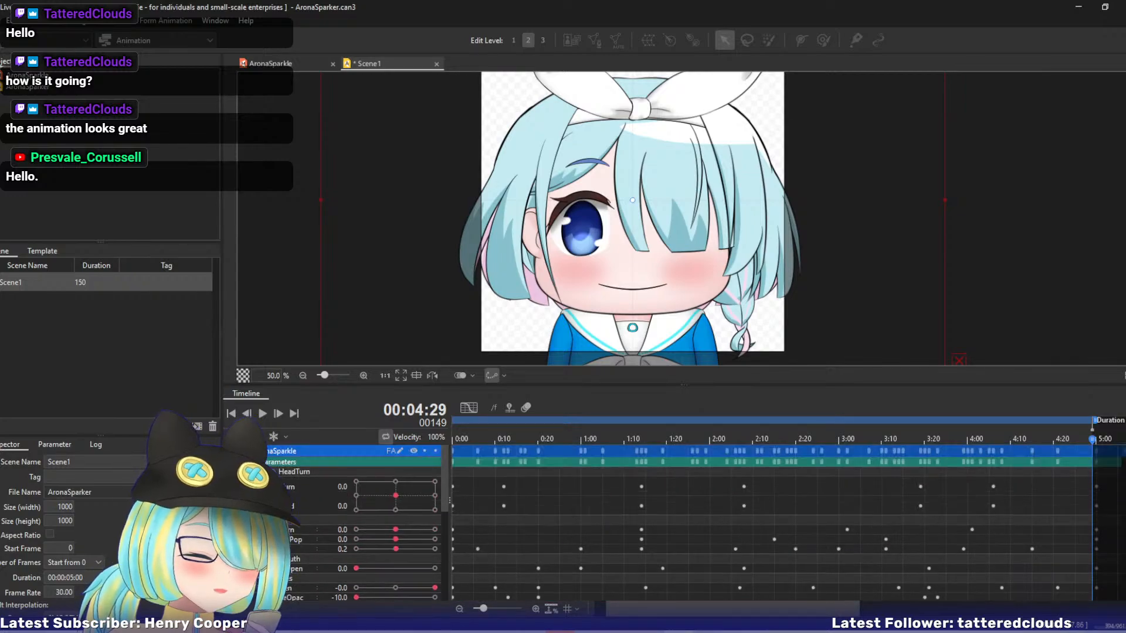
pyautogui.scroll(-6, 763, 522)
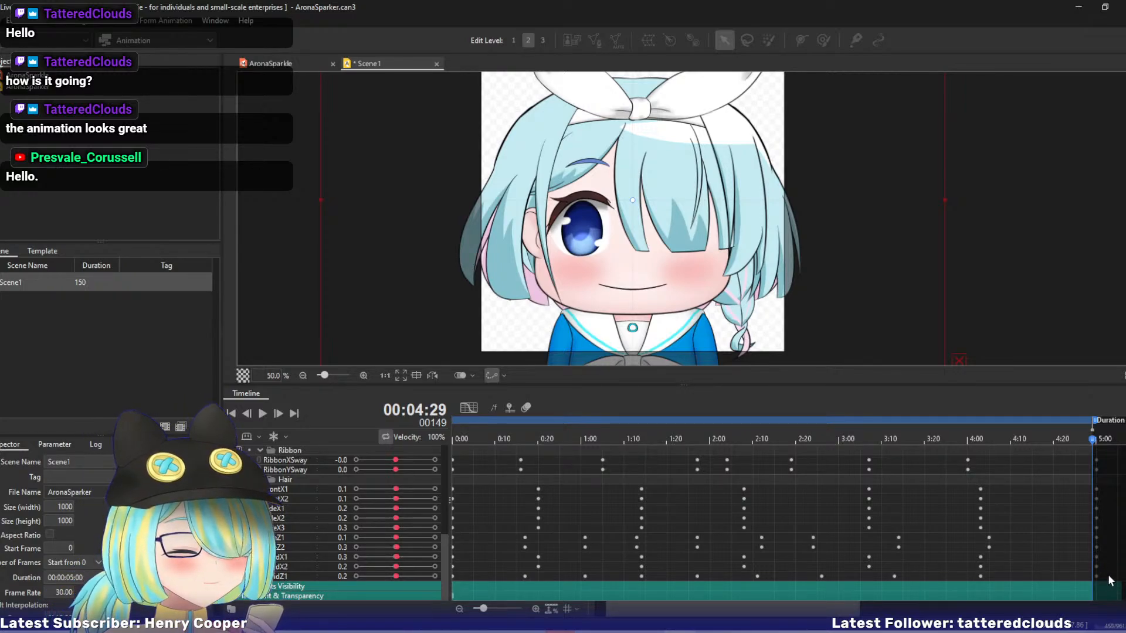
# Display the curves of all AronaSparkle parameters and set Scene1's duration to four seconds (120 frames).
pyautogui.click(468, 408)
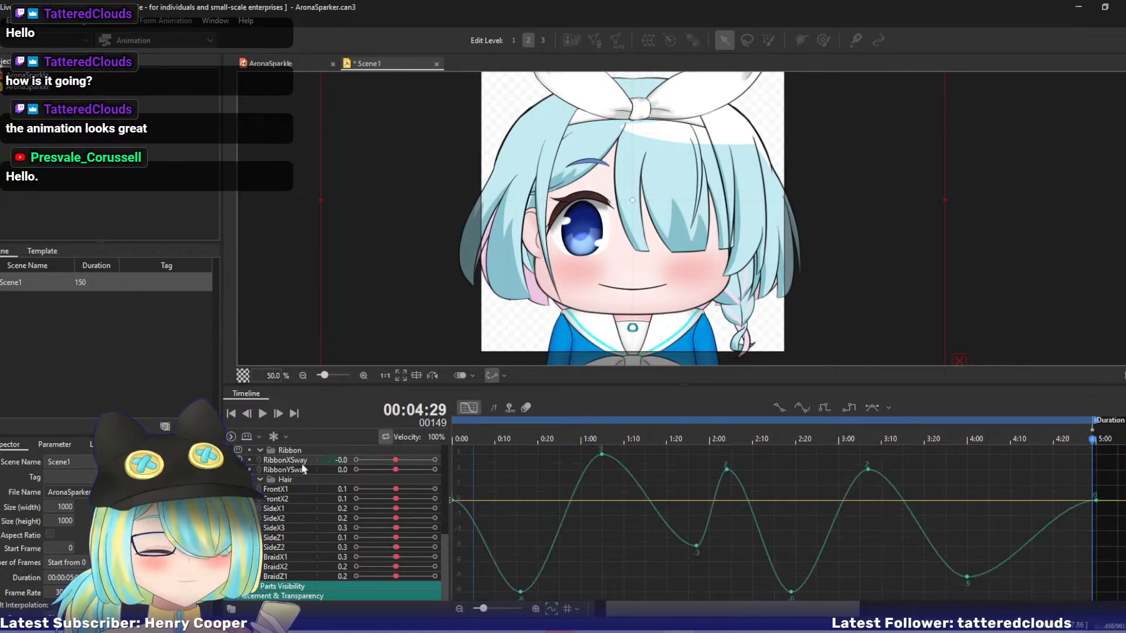
pyautogui.click(435, 567)
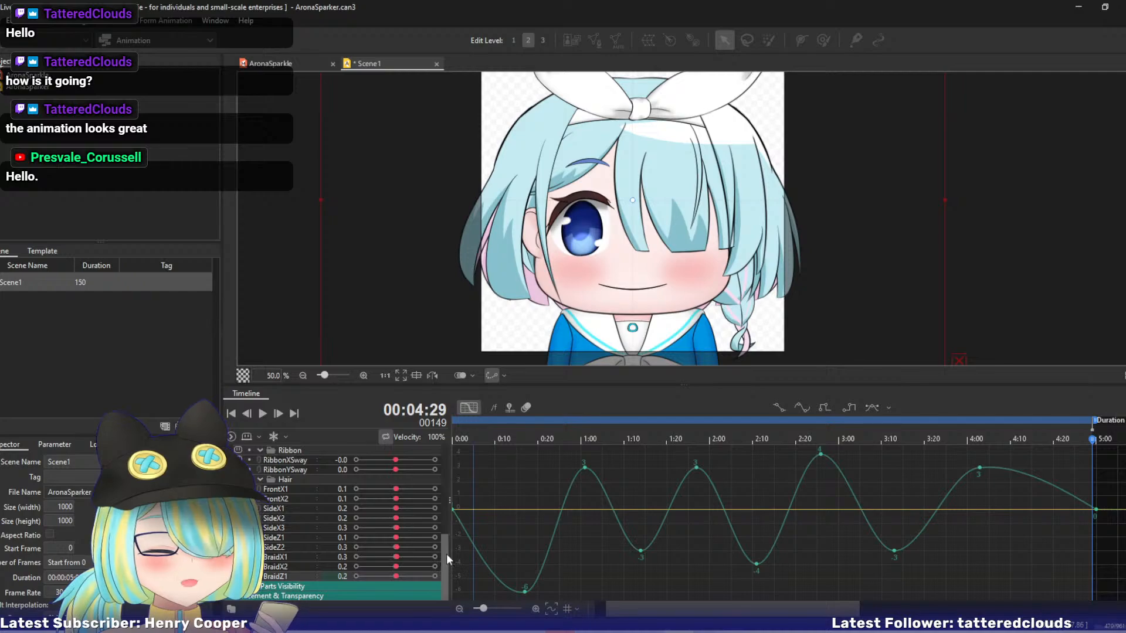
pyautogui.moveTo(446, 553); pyautogui.dragTo(451, 464)
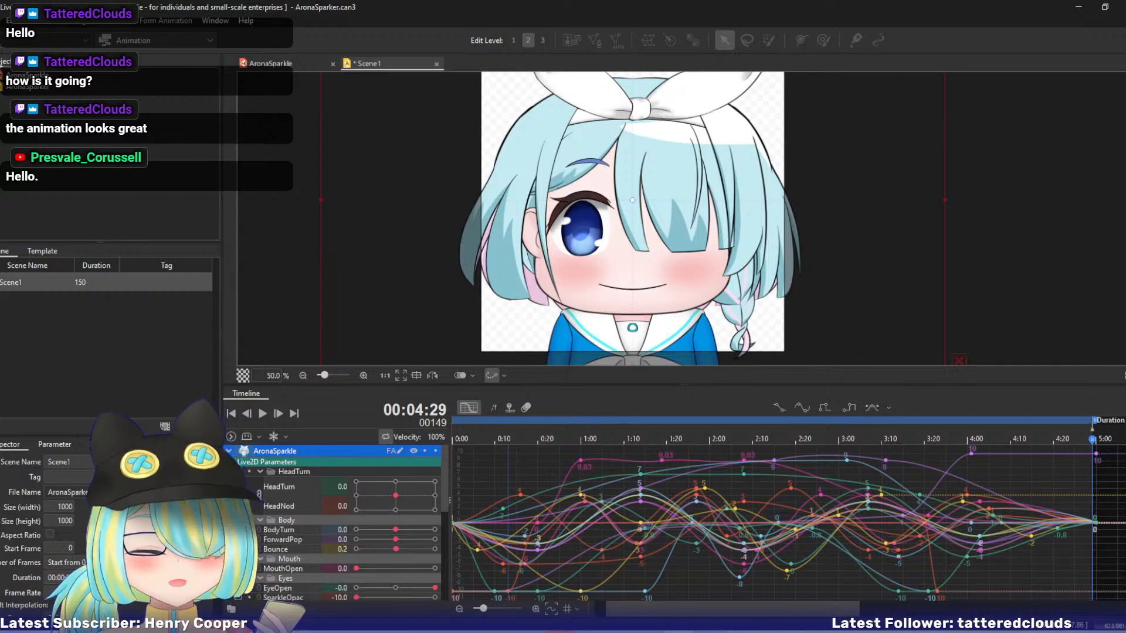
pyautogui.click(91, 577)
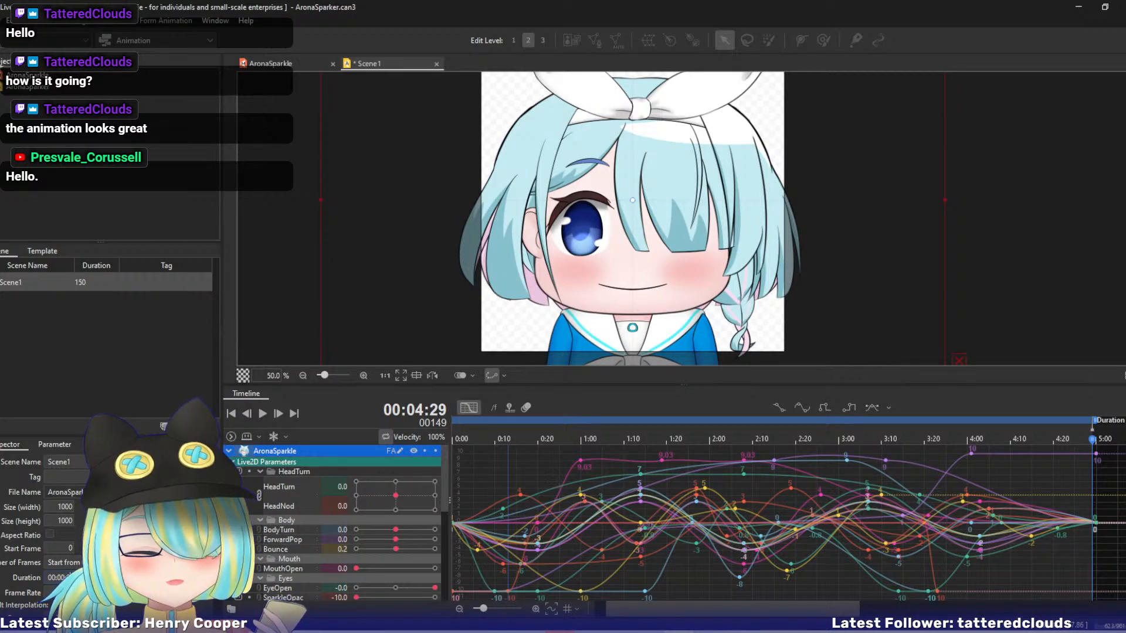
pyautogui.press('Return')
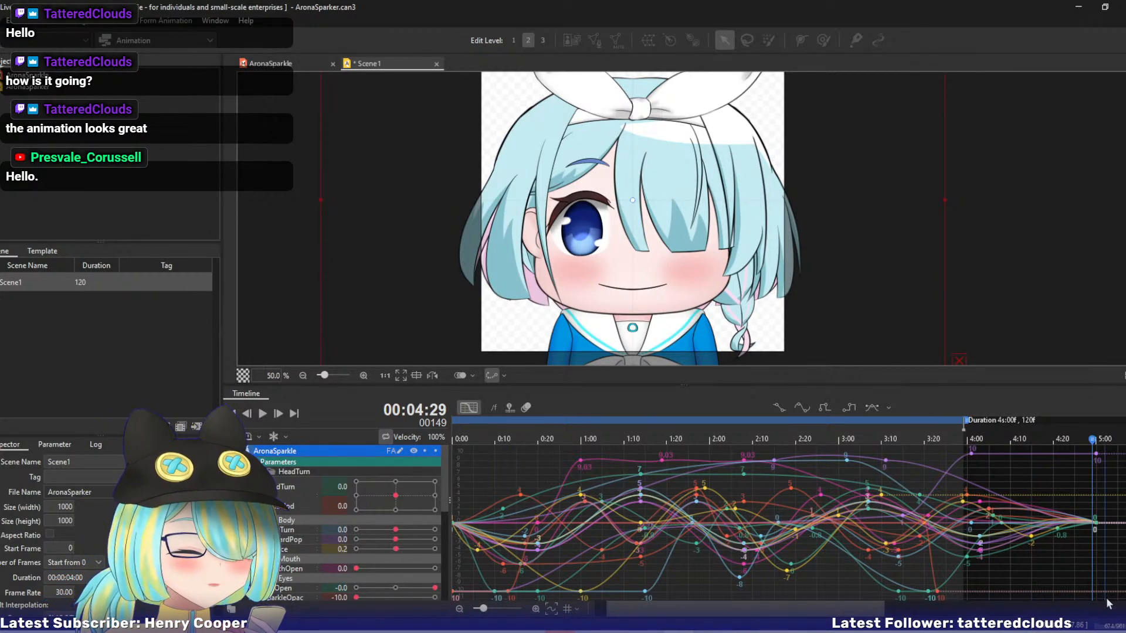
# Select every key on the AronaSparkle curves and compress them in time so the last ones fall at 4:00.
pyautogui.moveTo(1107, 598); pyautogui.dragTo(404, 440)
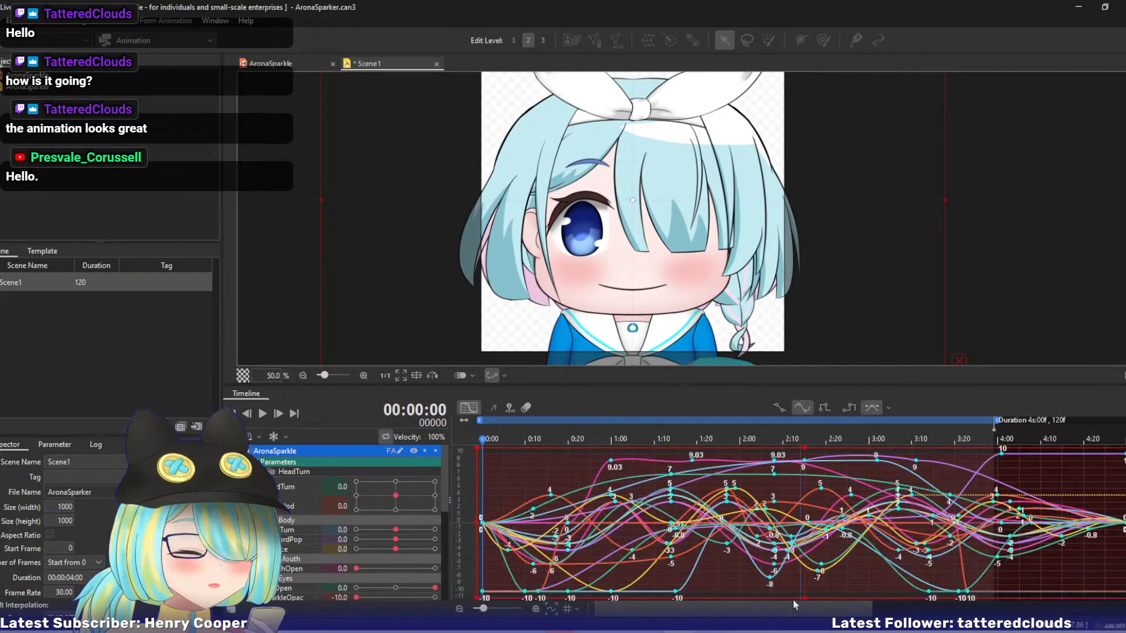
pyautogui.moveTo(784, 610); pyautogui.dragTo(841, 613)
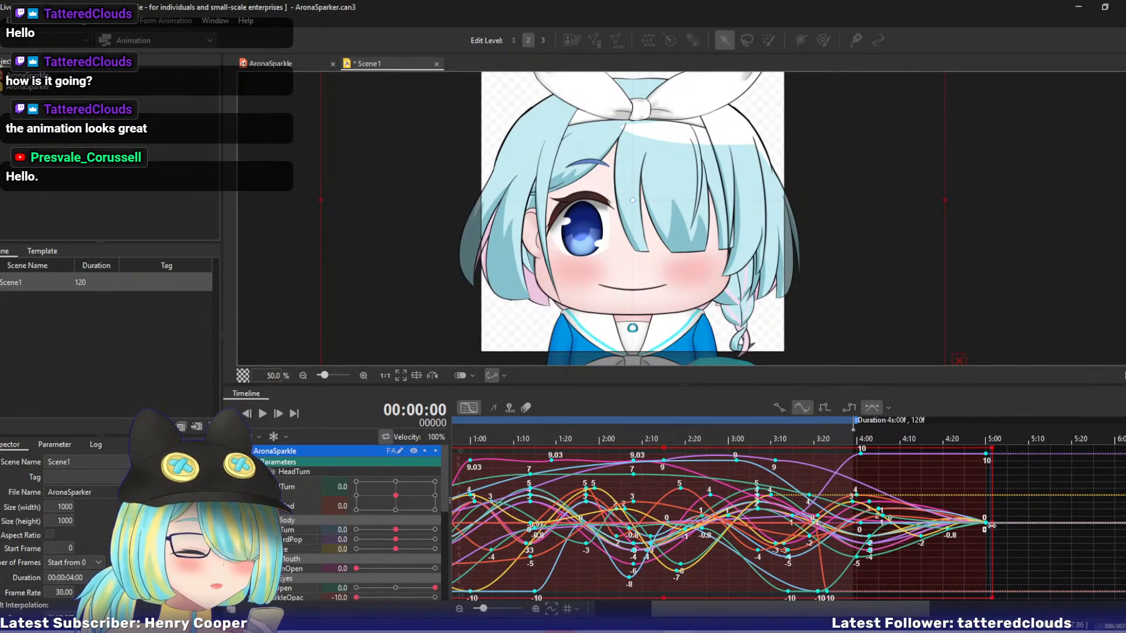
pyautogui.moveTo(991, 526); pyautogui.dragTo(865, 524)
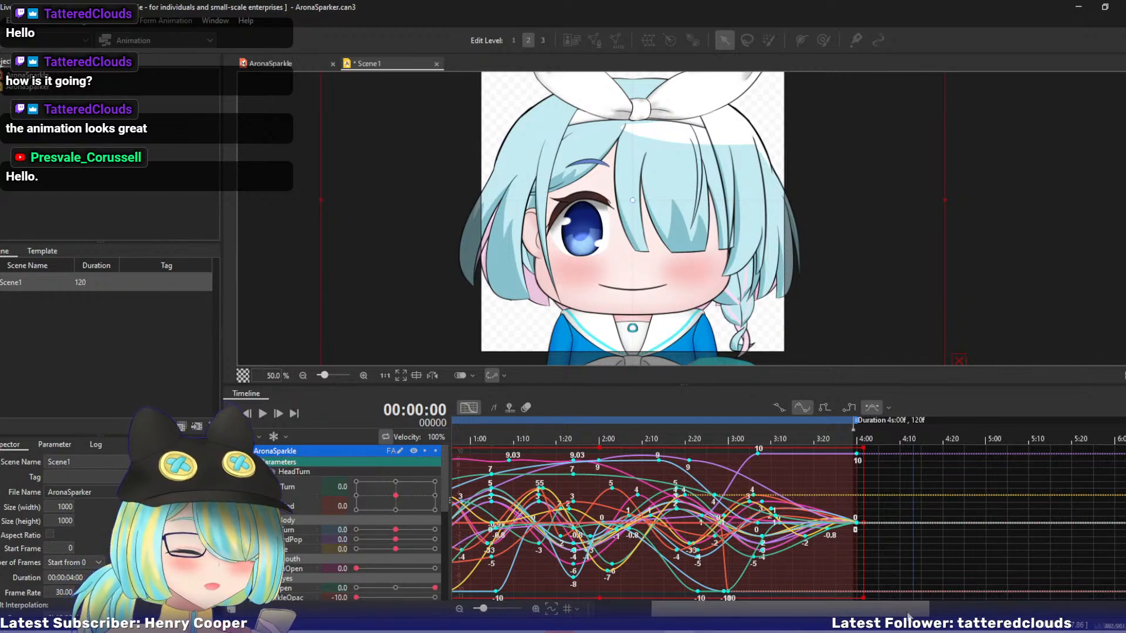
pyautogui.moveTo(909, 611); pyautogui.dragTo(847, 613)
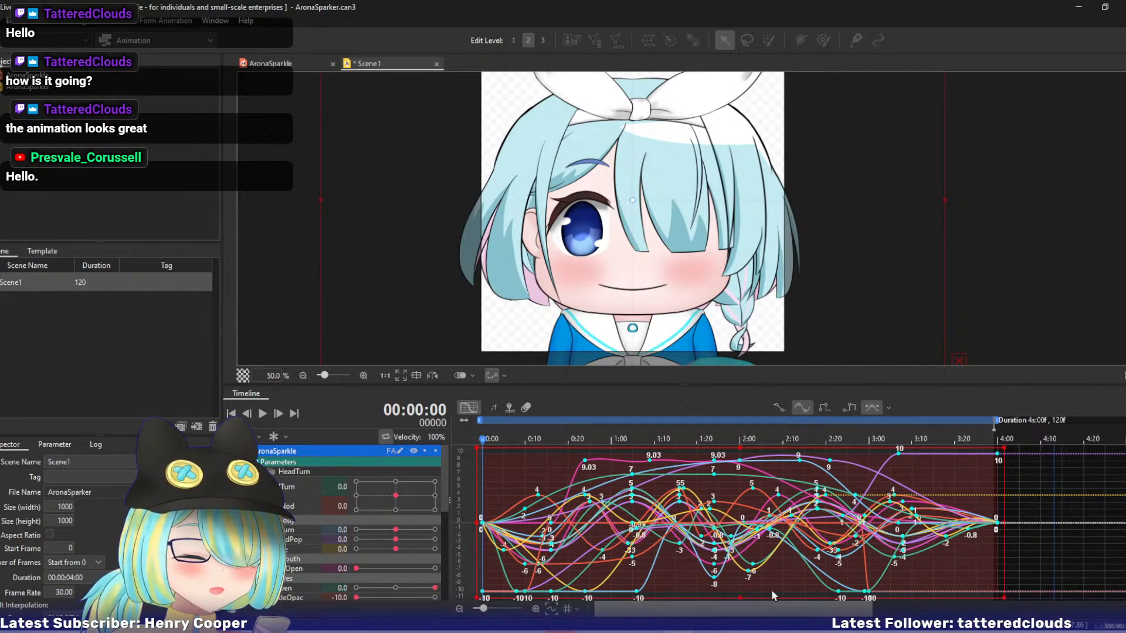
# Play back the shortened loop and configure a GIF animation export at size 300 with fixed aspect ratio and 30 fps.
pyautogui.click(263, 414)
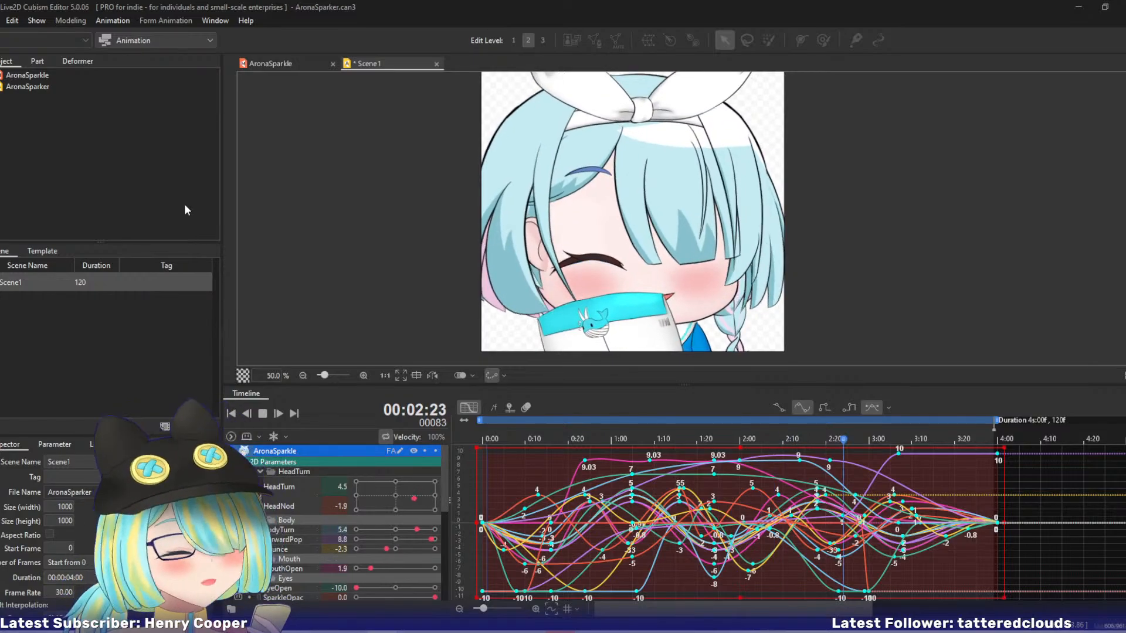
pyautogui.click(13, 22)
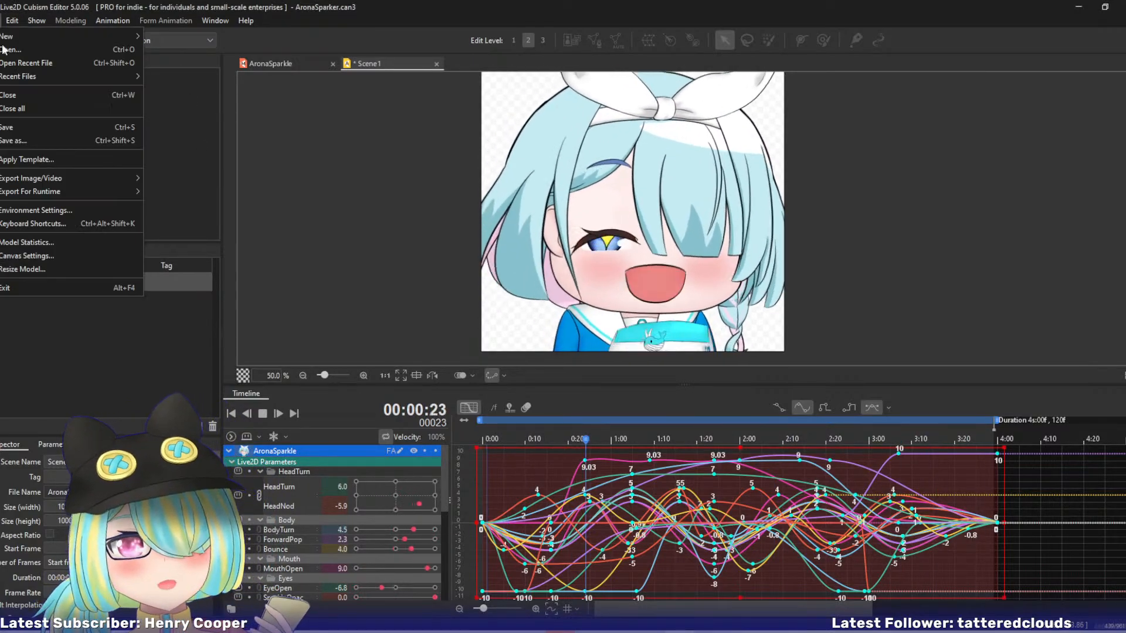
pyautogui.moveTo(52, 195)
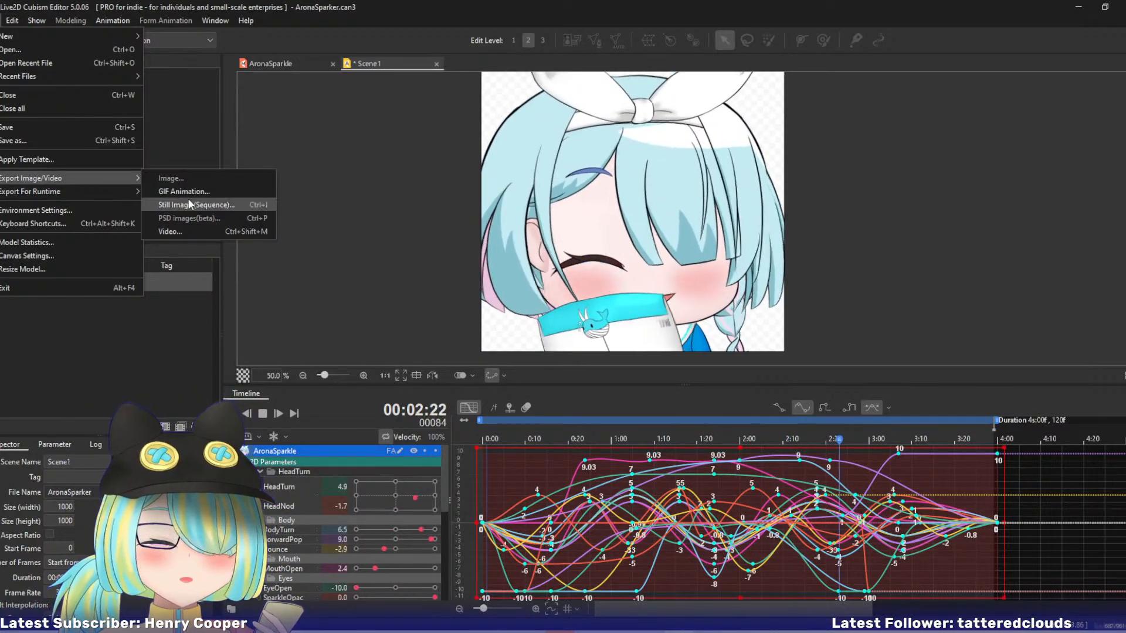
pyautogui.click(240, 191)
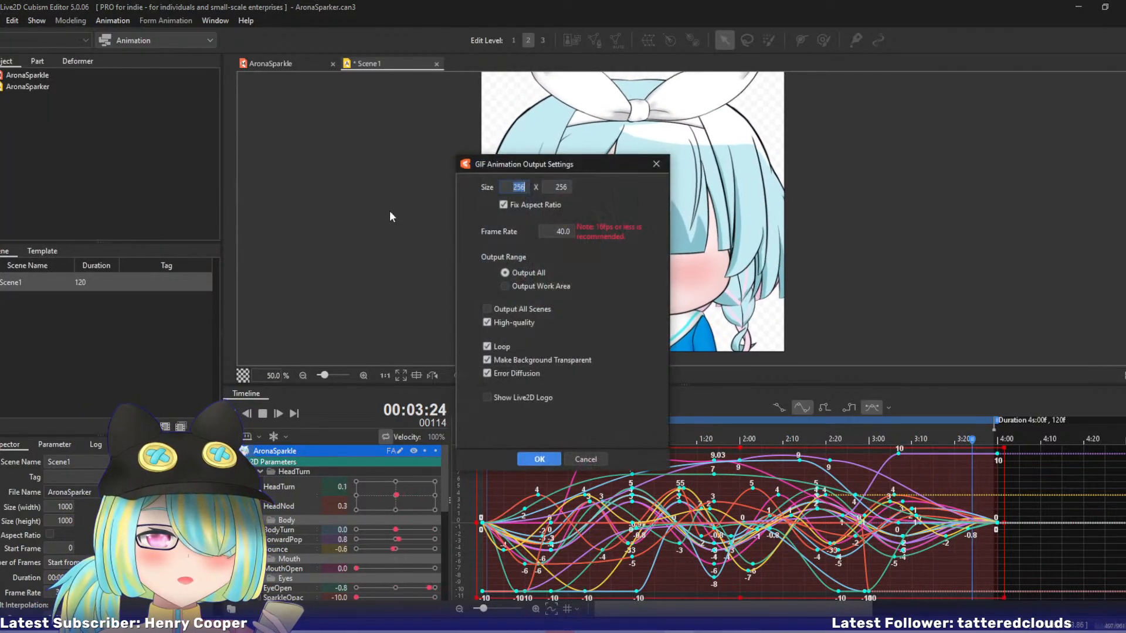
pyautogui.click(568, 232)
pyautogui.write('30')
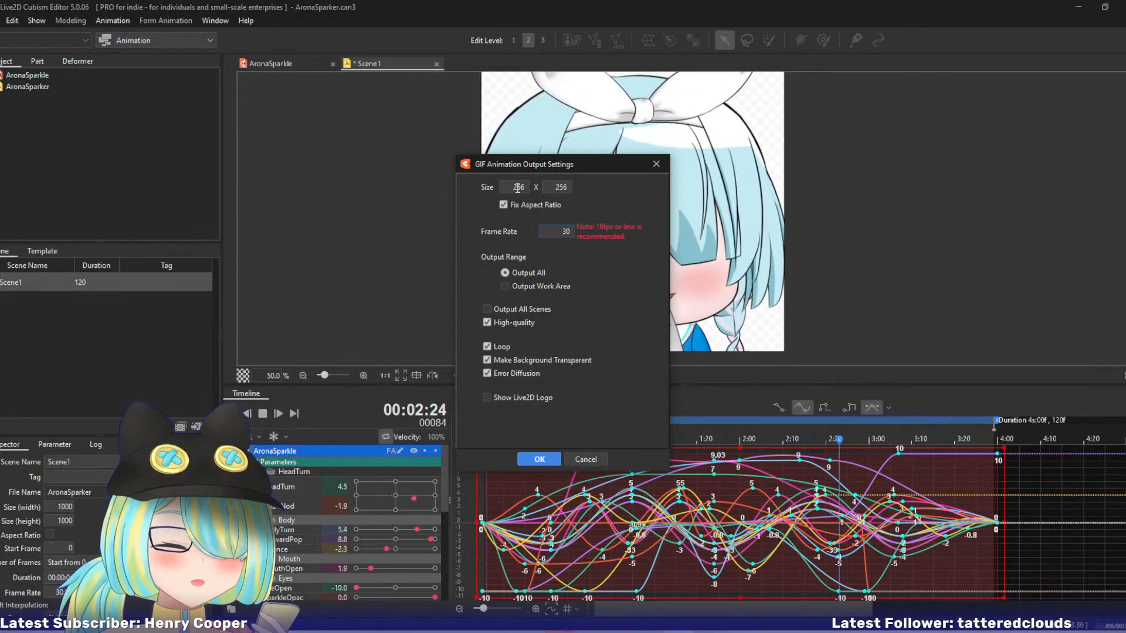
pyautogui.click(513, 187)
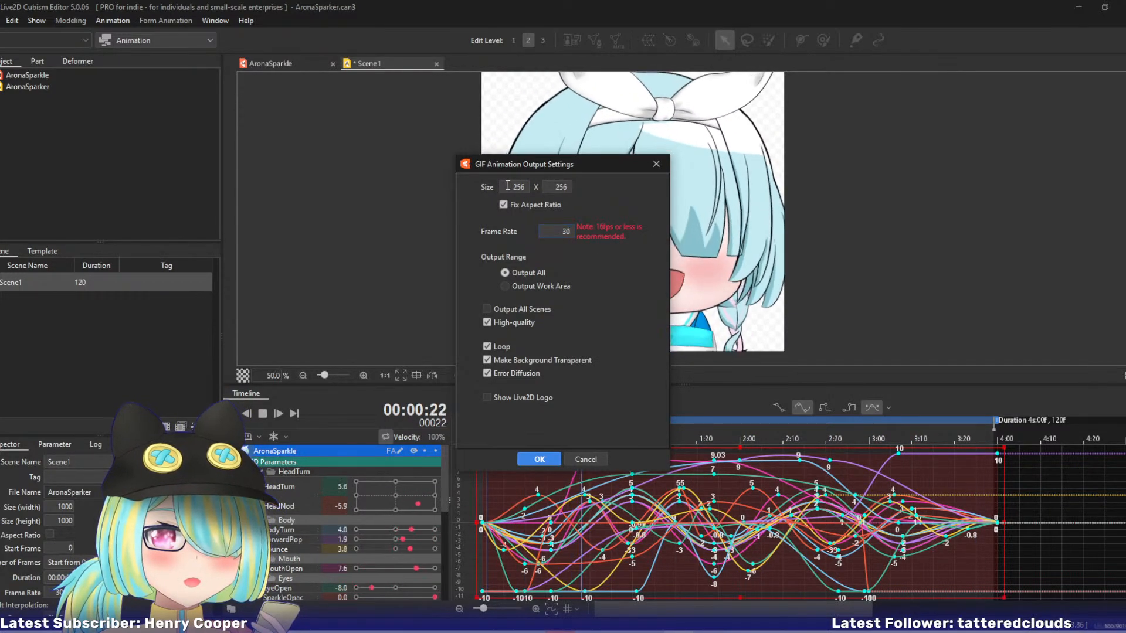
pyautogui.write('300')
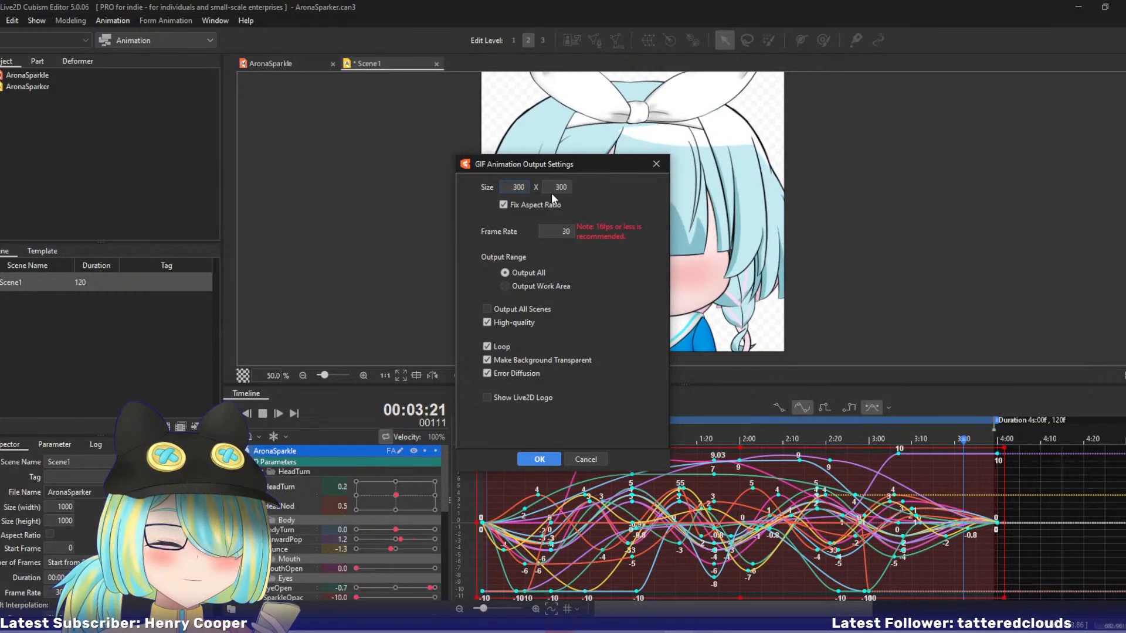
pyautogui.click(539, 460)
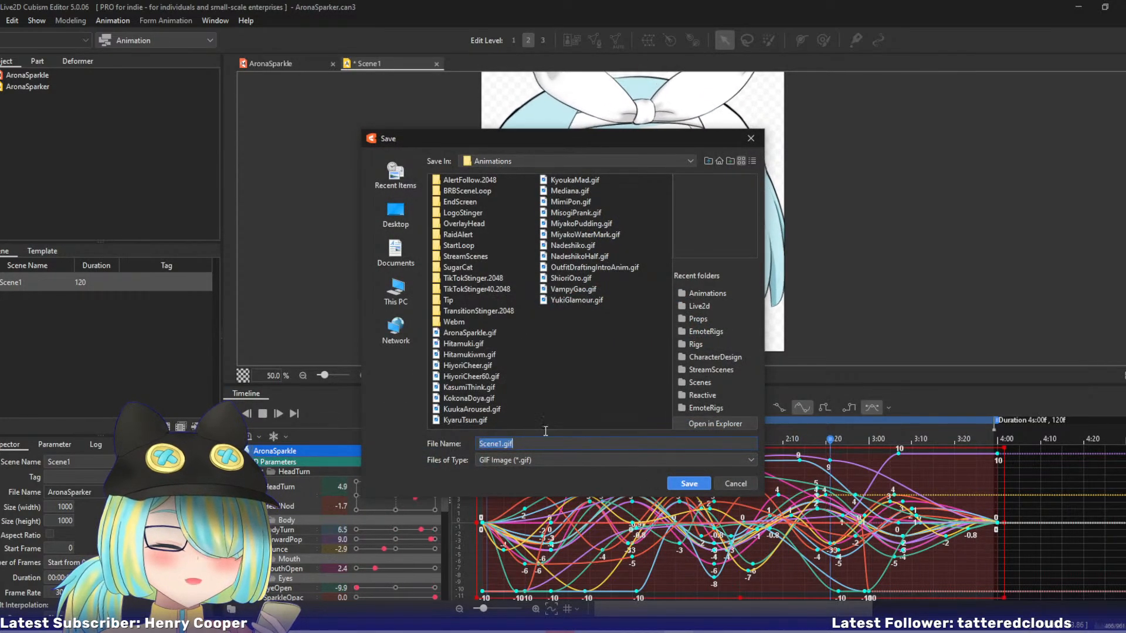
# Save the exported GIF over the existing file of the same name and save the animation project.
pyautogui.moveTo(535, 150); pyautogui.dragTo(0, 194)
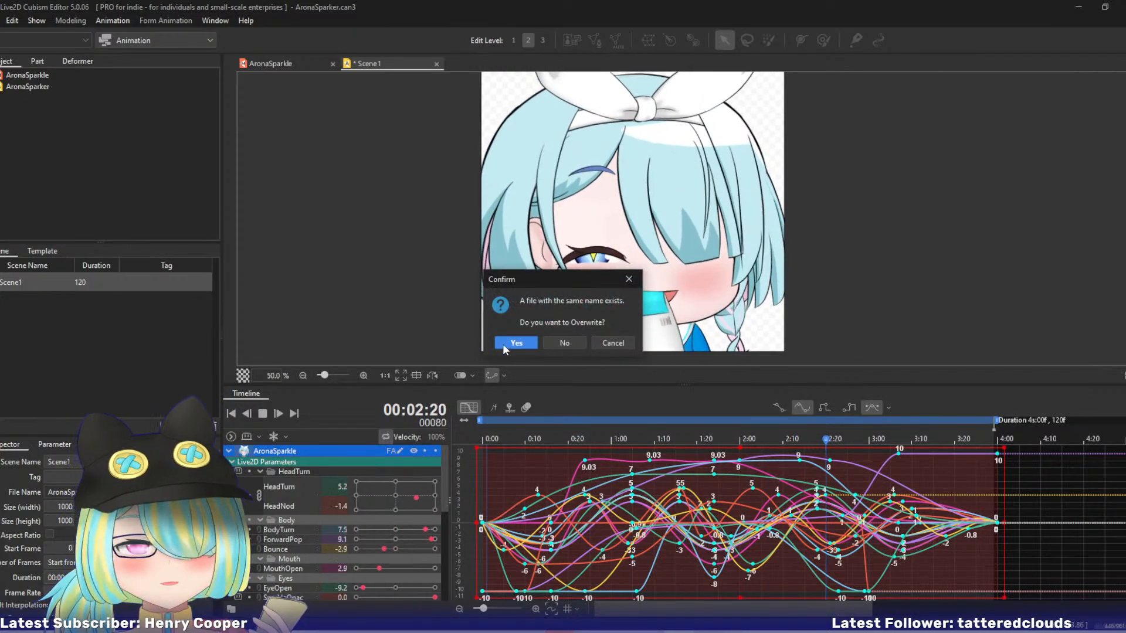
pyautogui.click(508, 345)
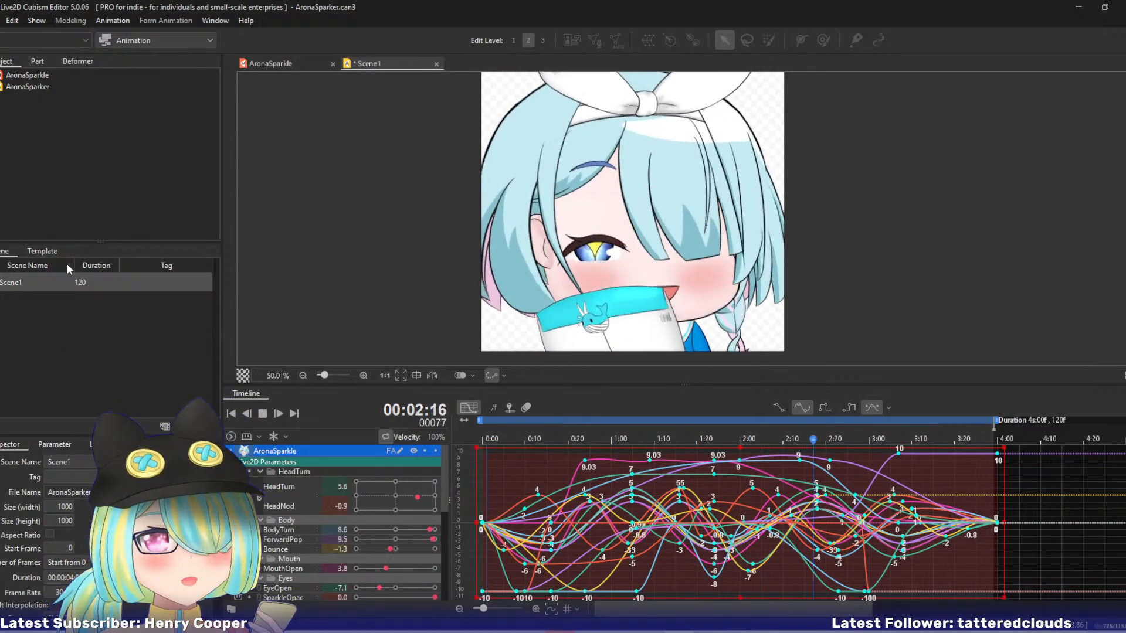
pyautogui.hotkey('ctrl', 's')
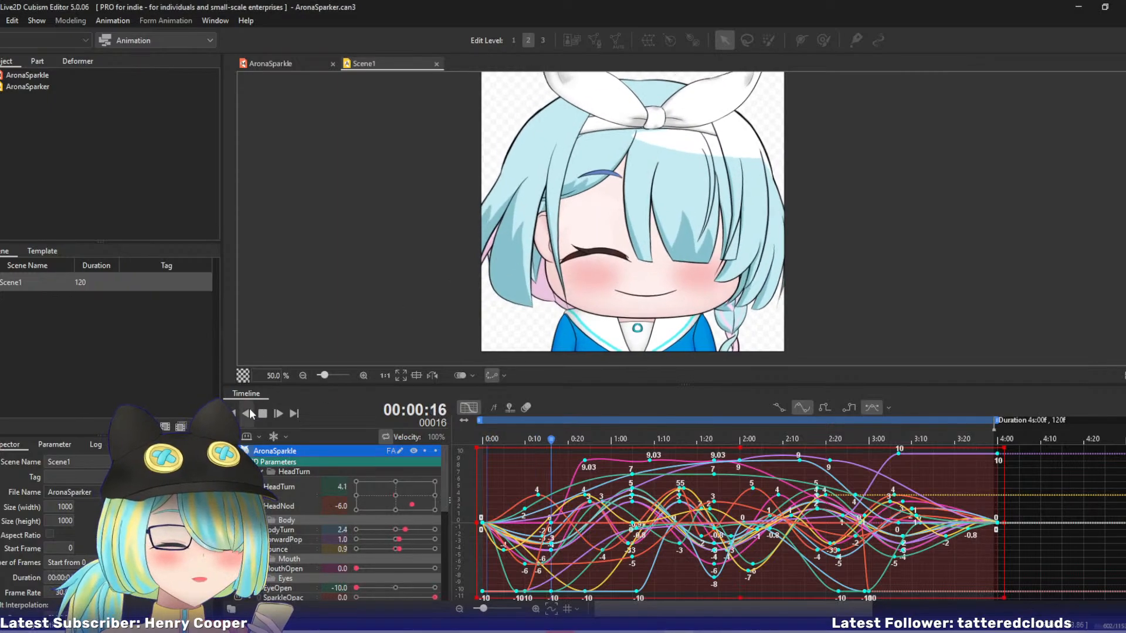
# Stop the playback and rename the scene to AronaSparkle.
pyautogui.click(262, 414)
pyautogui.click(17, 289)
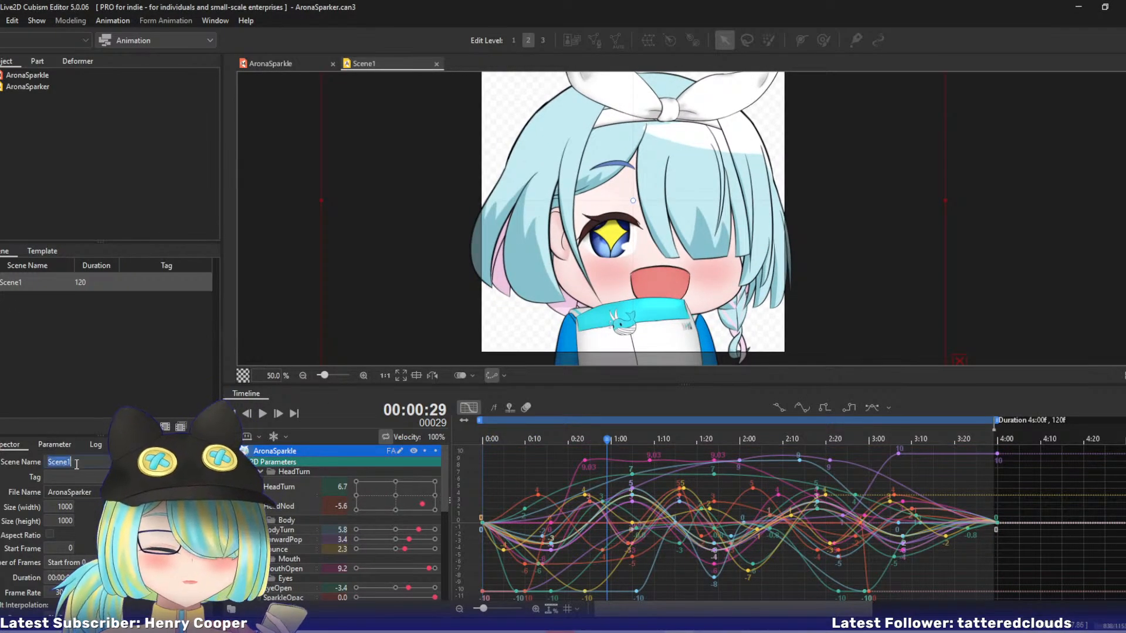
pyautogui.doubleClick(49, 457)
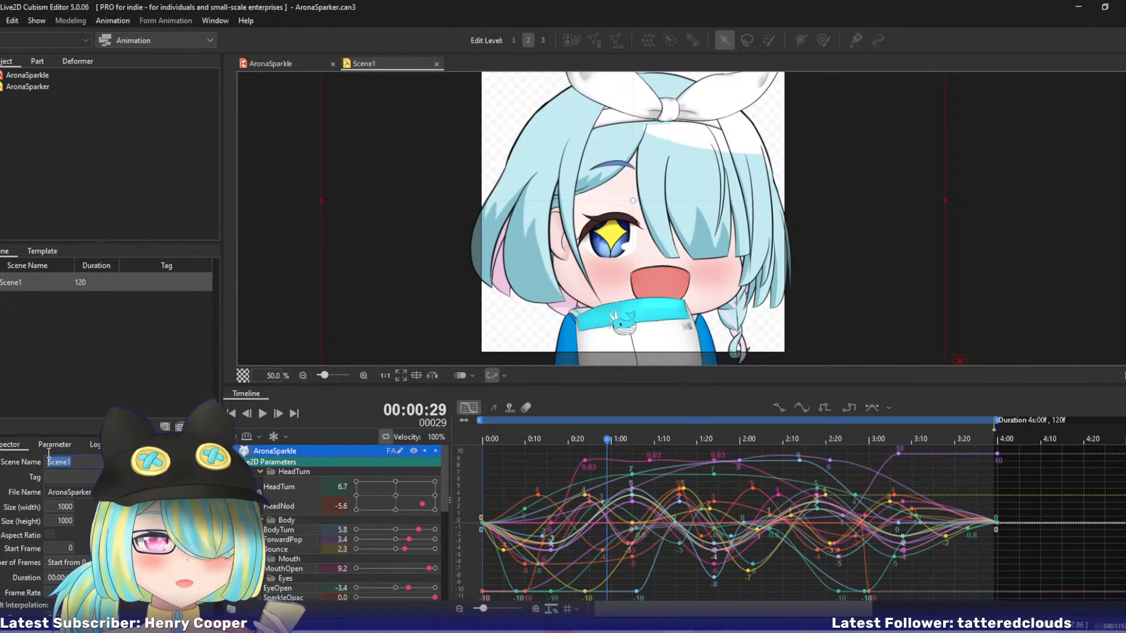
pyautogui.write('Arona')
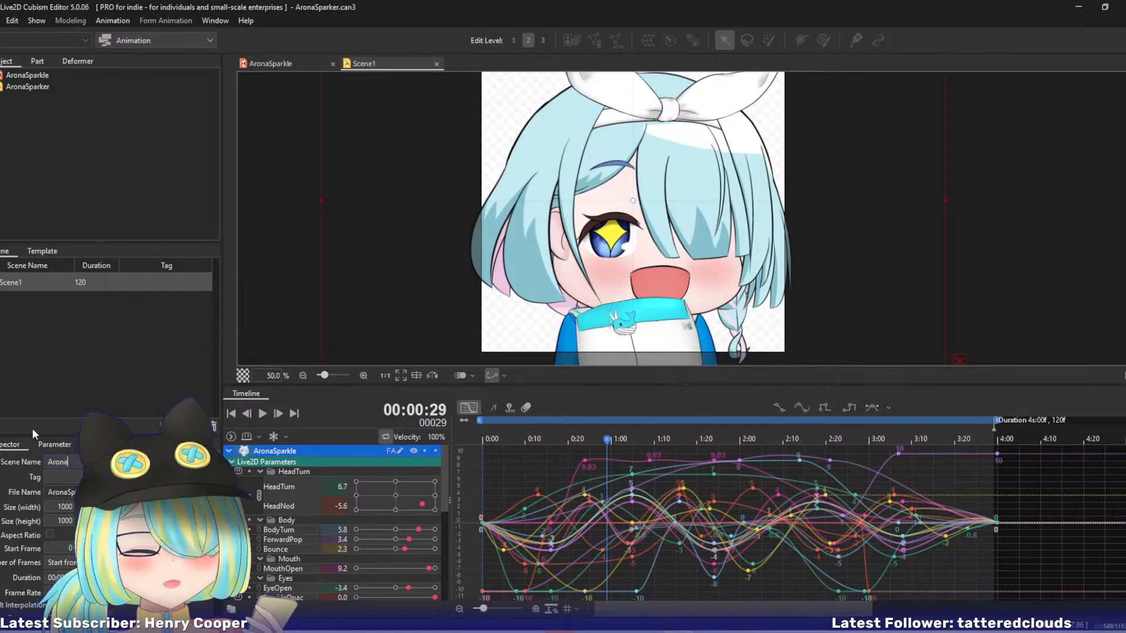
pyautogui.write('Sparkle')
pyautogui.press('Return')
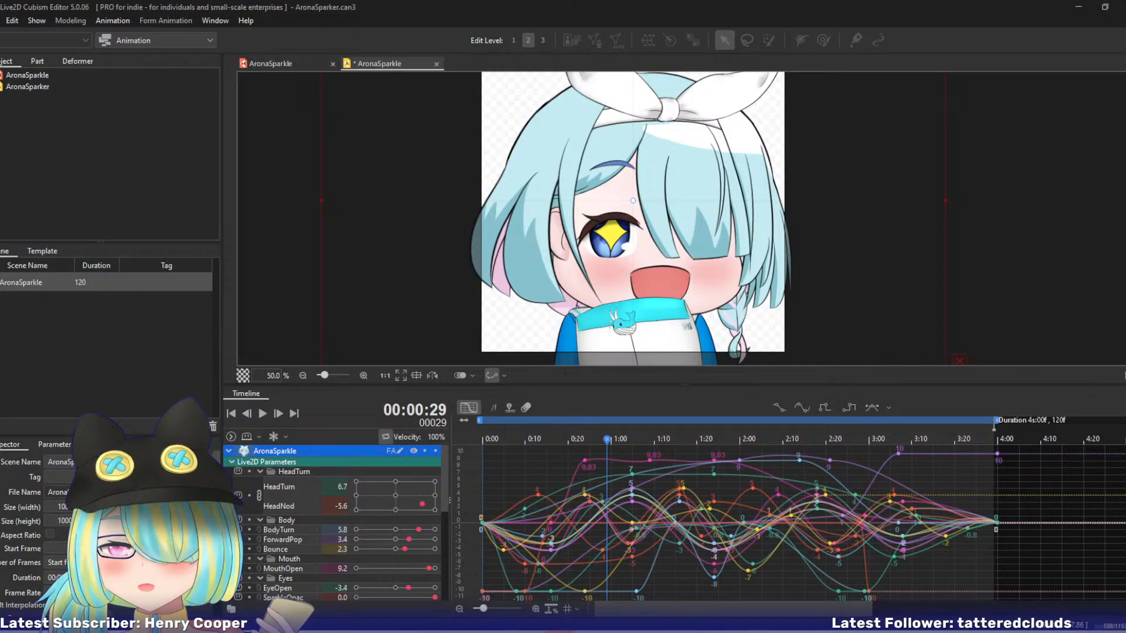
# Return to the AronaSparkle model document and import the PlanaBlush PSD as a new model.
pyautogui.click(260, 63)
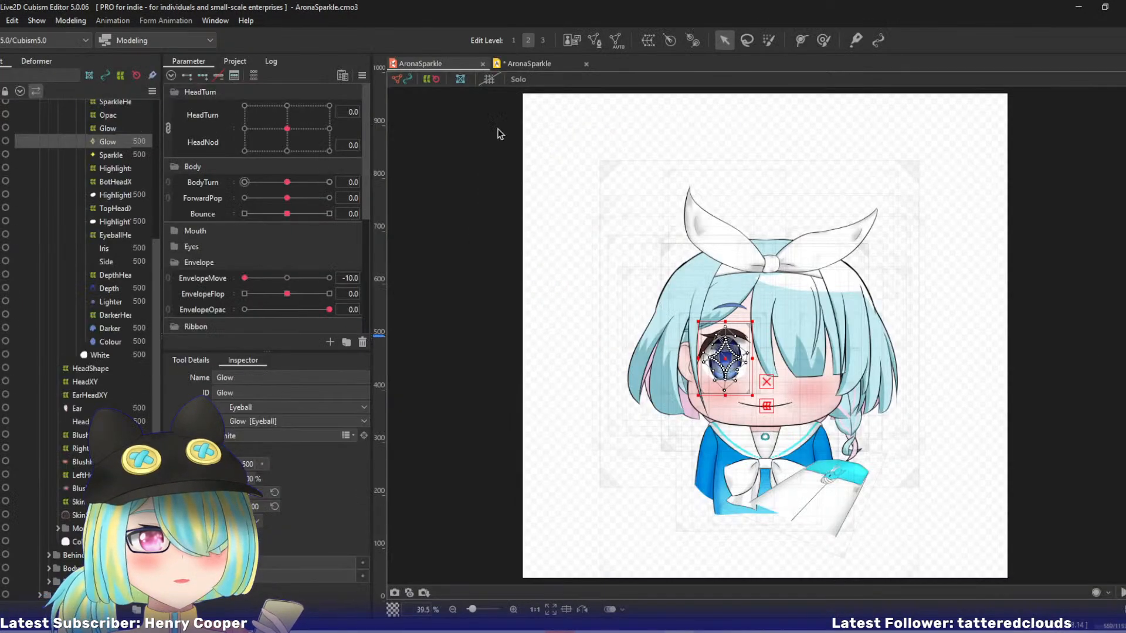
pyautogui.click(530, 65)
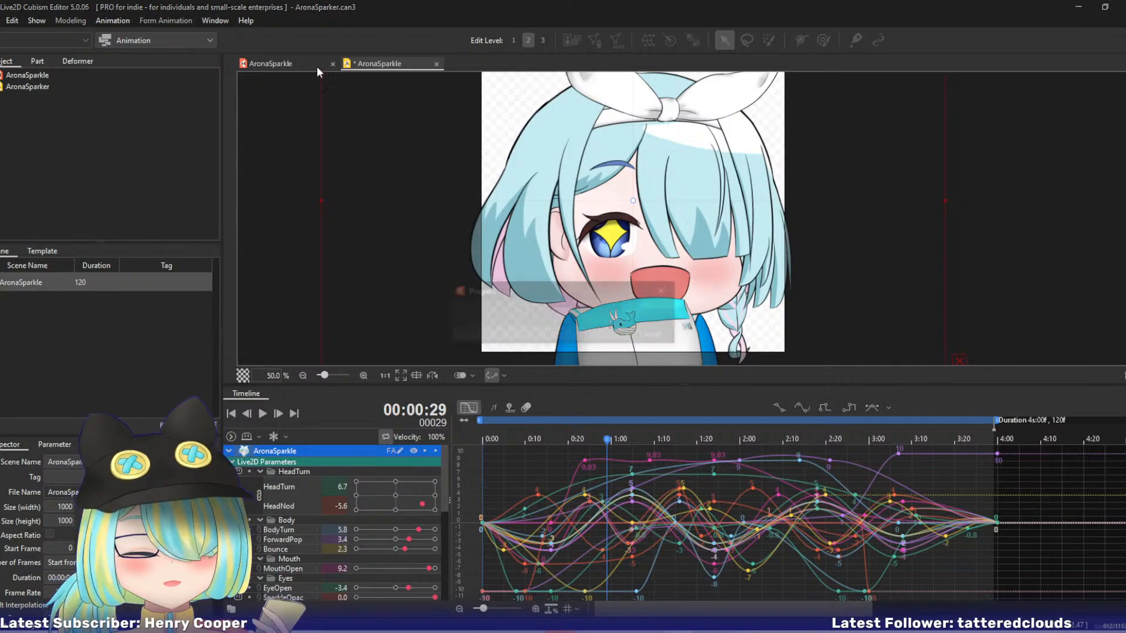
pyautogui.click(291, 64)
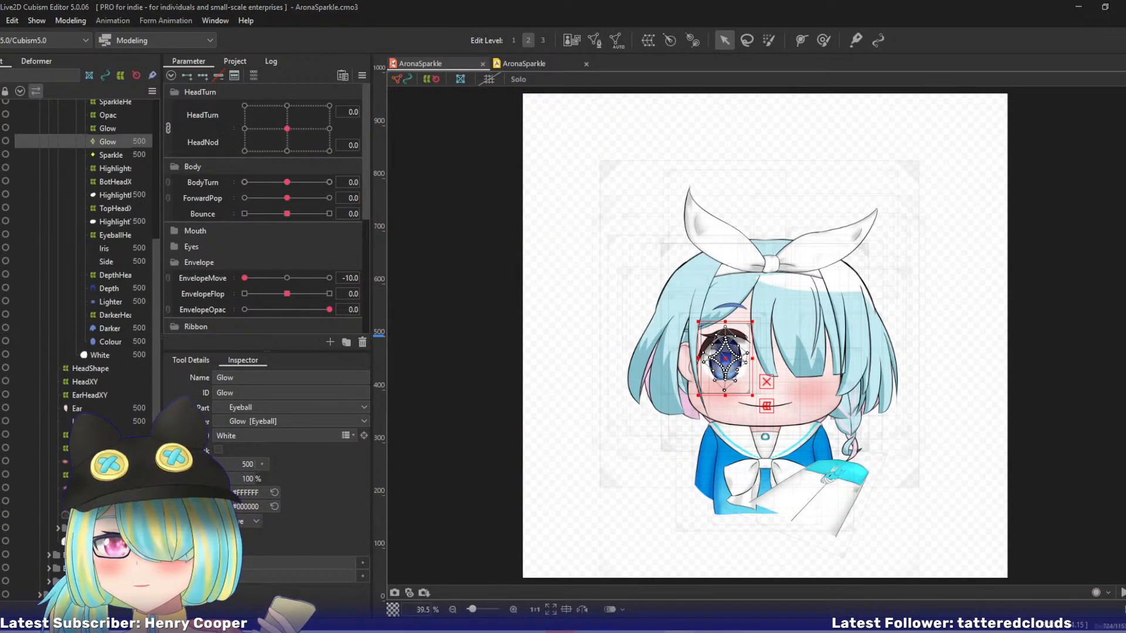
pyautogui.moveTo(0, 375); pyautogui.dragTo(574, 318)
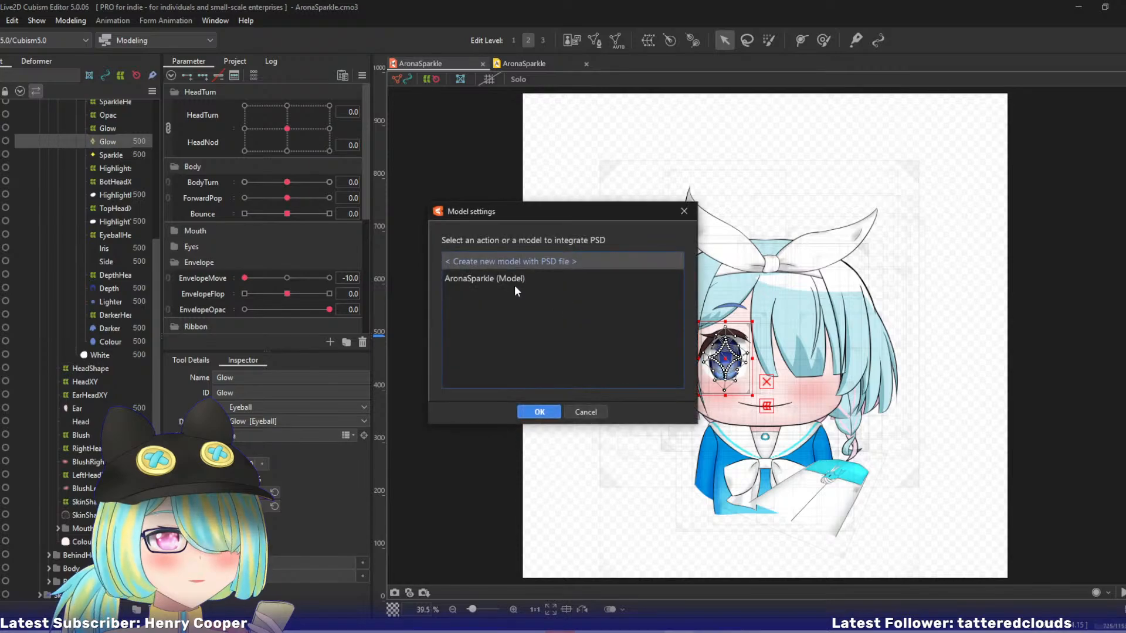
pyautogui.click(537, 412)
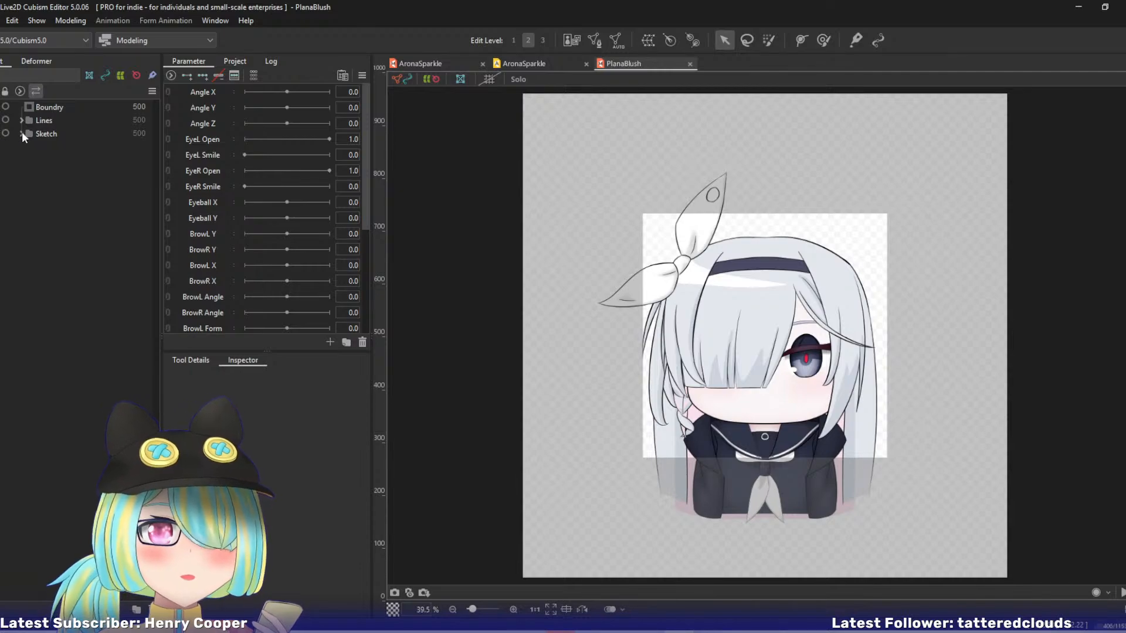
# Show the MotionPlan sketch on the PlanaBlush canvas and expand the Lines folder.
pyautogui.click(22, 133)
pyautogui.click(6, 147)
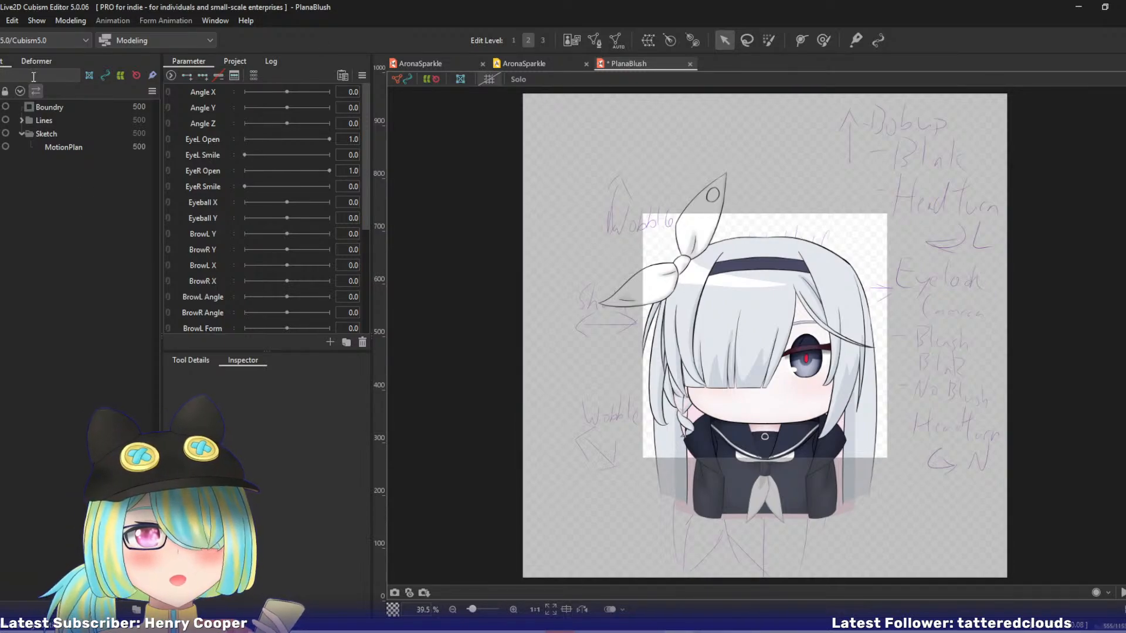
pyautogui.click(22, 121)
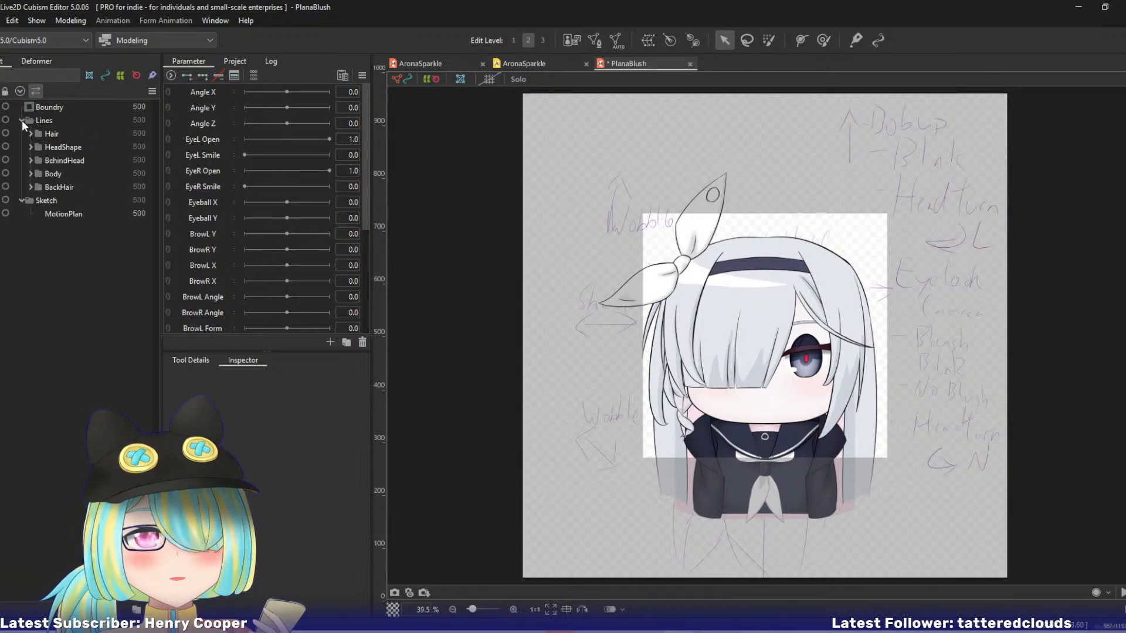
# Select all PlanaBlush art meshes from RibbonCenter downward, excluding Boundry and MotionPlan, and generate their meshes automatically with the Base preset.
pyautogui.click(36, 61)
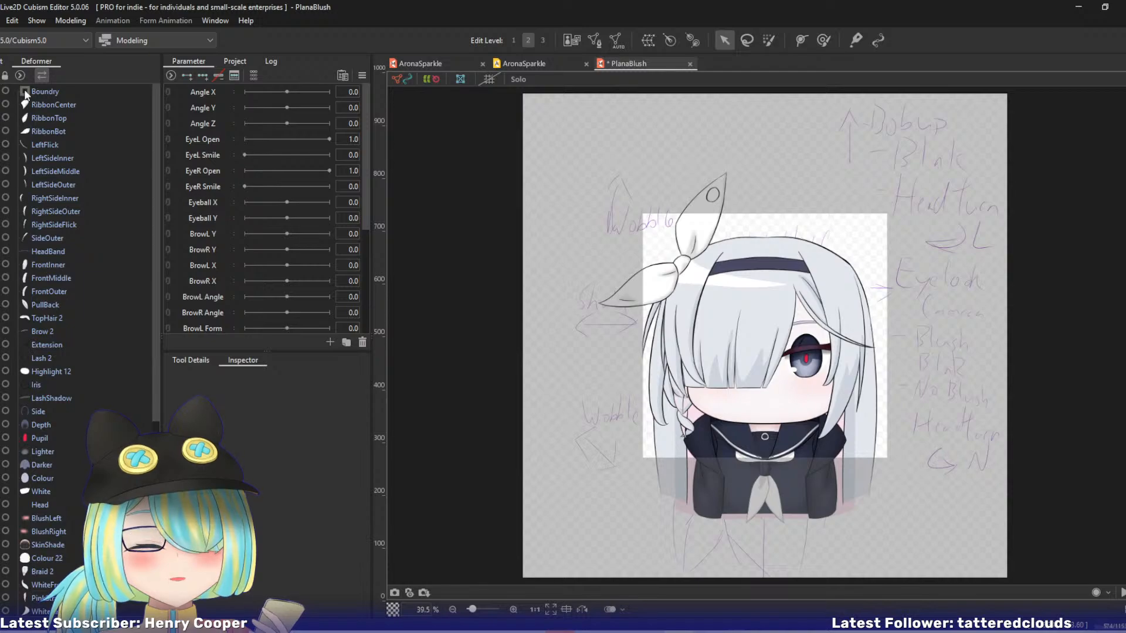
pyautogui.click(62, 104)
pyautogui.scroll(-8, 157, 107)
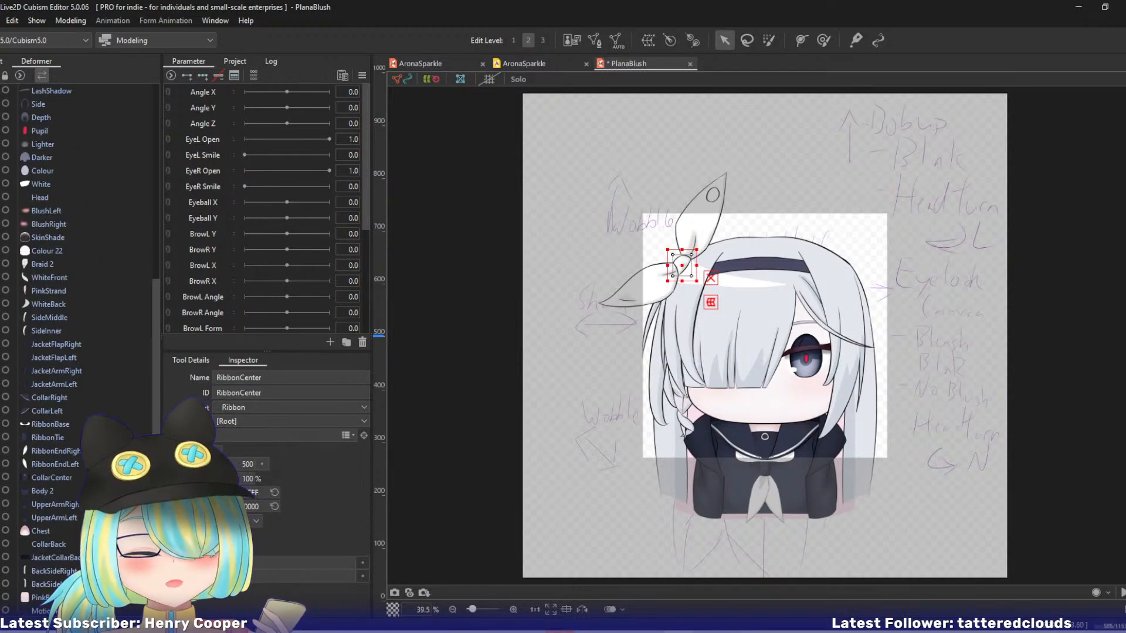
pyautogui.hotkey('ctrl', 'a')
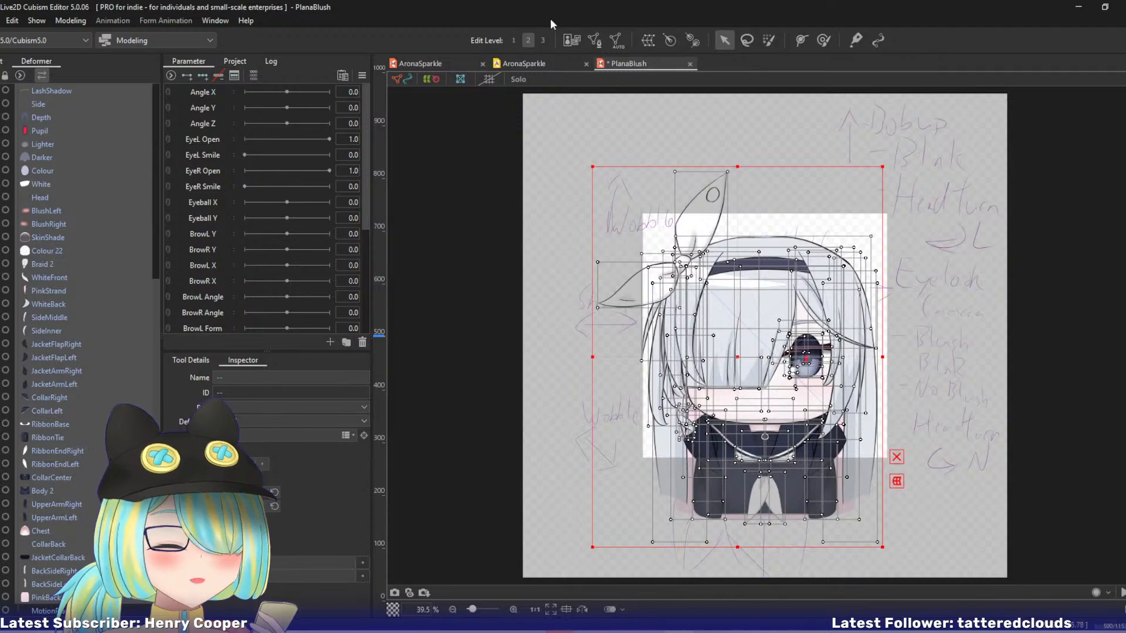
pyautogui.click(616, 40)
pyautogui.click(302, 238)
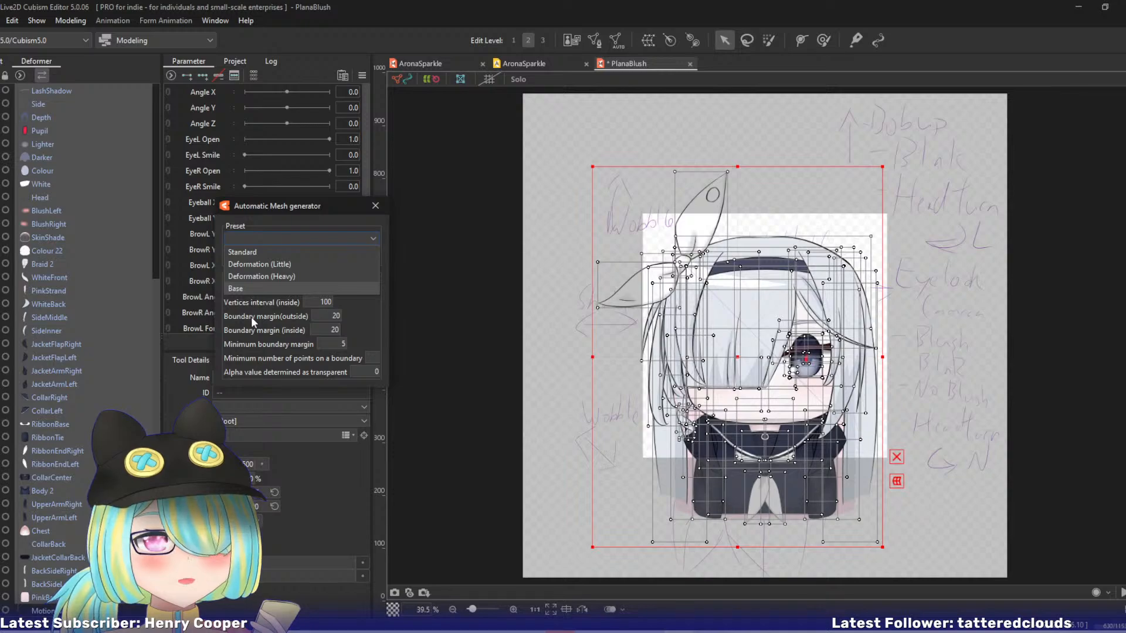
pyautogui.click(234, 290)
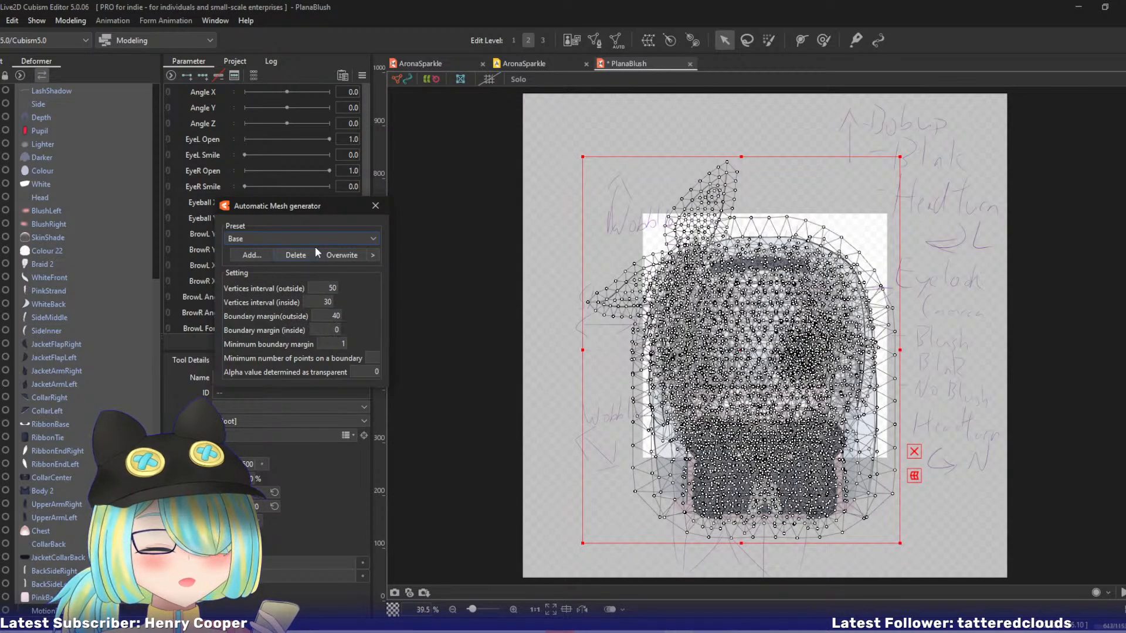
pyautogui.click(376, 206)
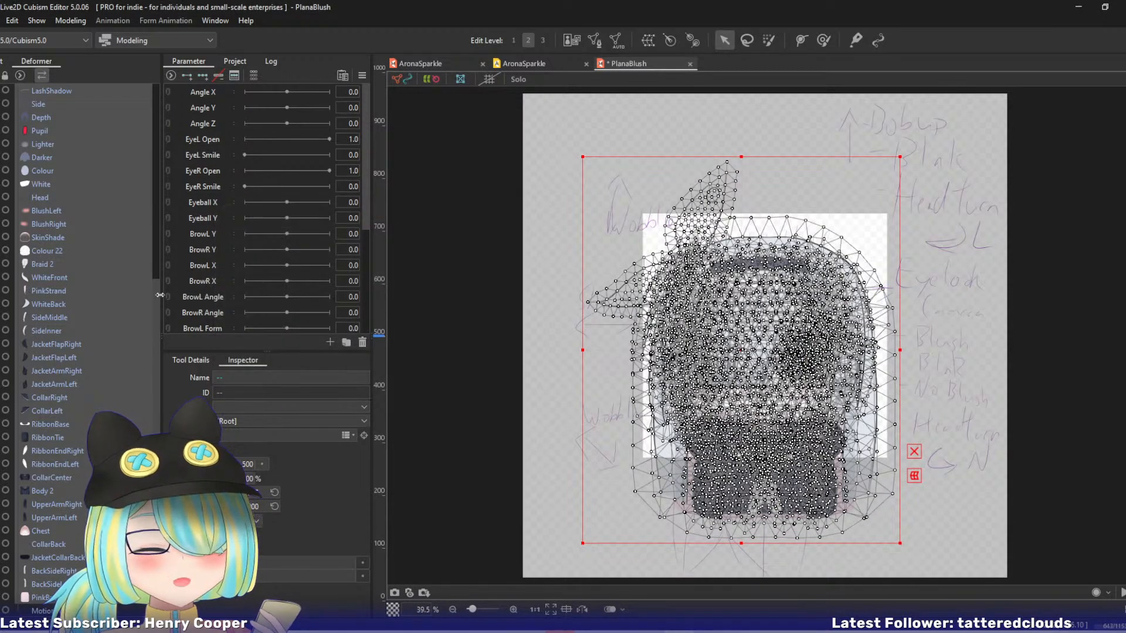
# Inspect the generated meshes of individual parts, such as RibbonCenter, TopHair 2, Brow 2 and Lash 2.
pyautogui.moveTo(157, 290); pyautogui.dragTo(170, 92)
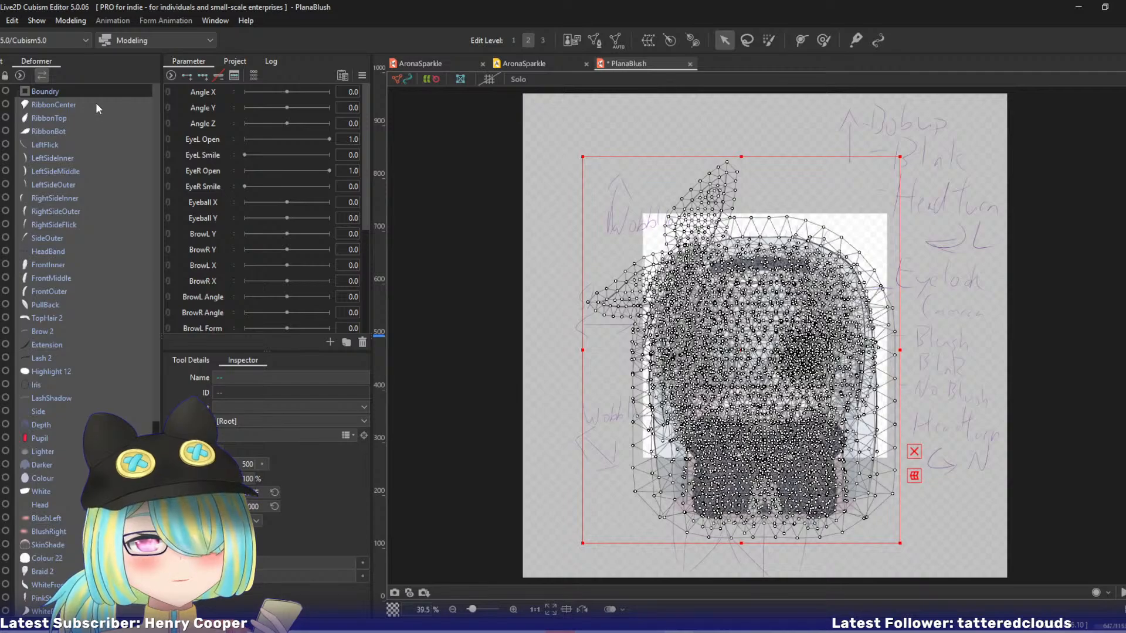
pyautogui.click(96, 104)
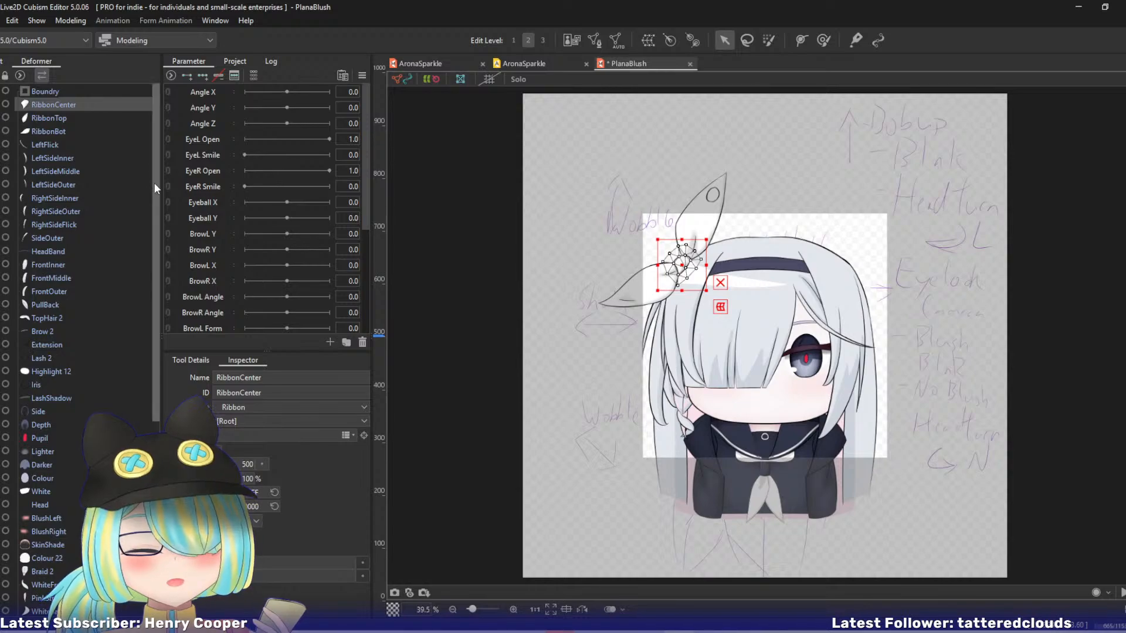
pyautogui.moveTo(154, 182); pyautogui.dragTo(157, 248)
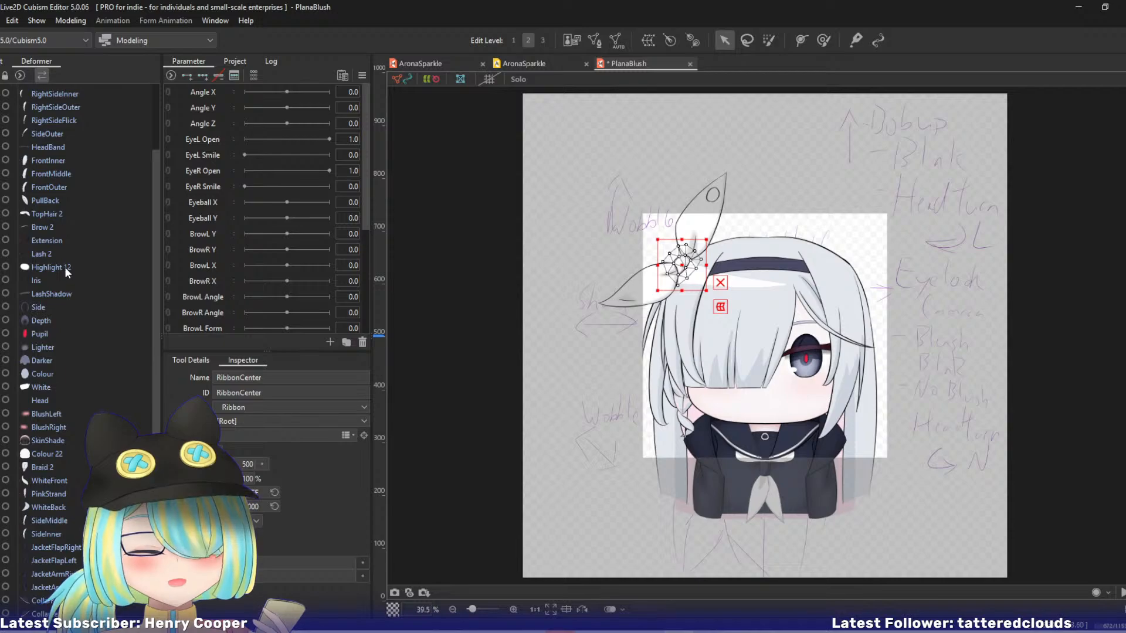
pyautogui.click(60, 212)
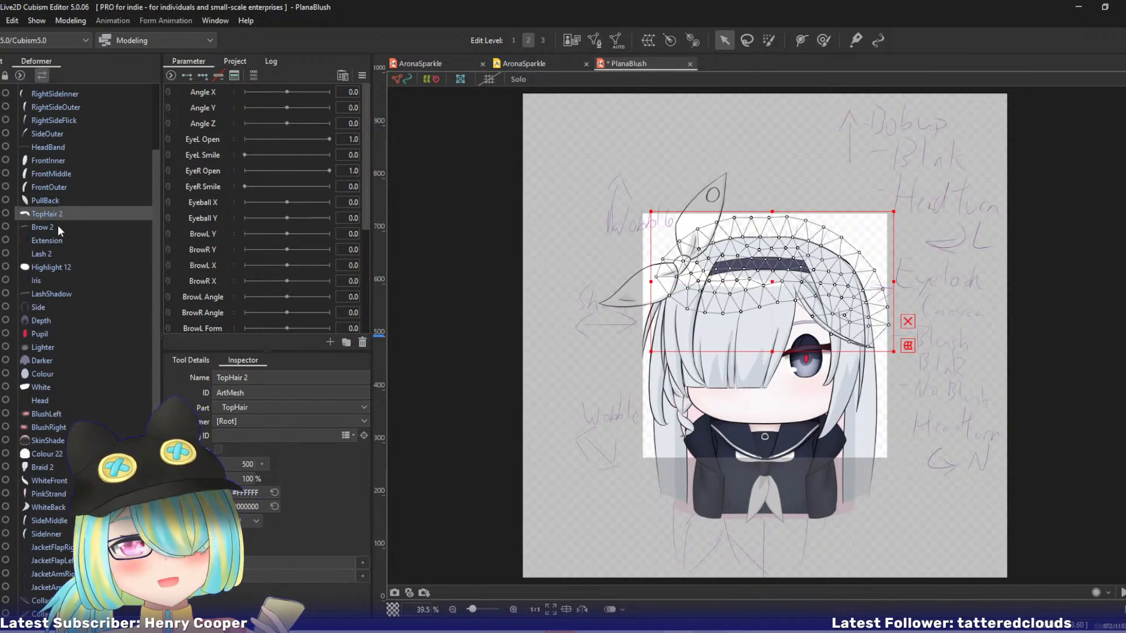
pyautogui.click(57, 226)
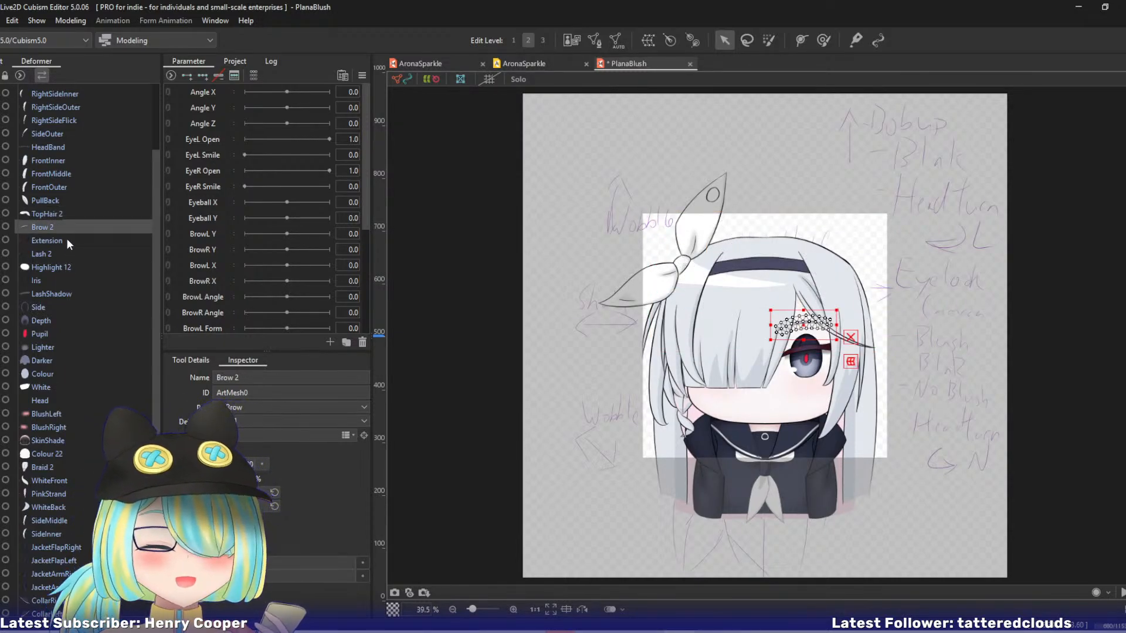
pyautogui.click(59, 253)
# Select the eyeball art meshes from Highlight 12 through Colour and clip them to the White mesh.
pyautogui.click(55, 266)
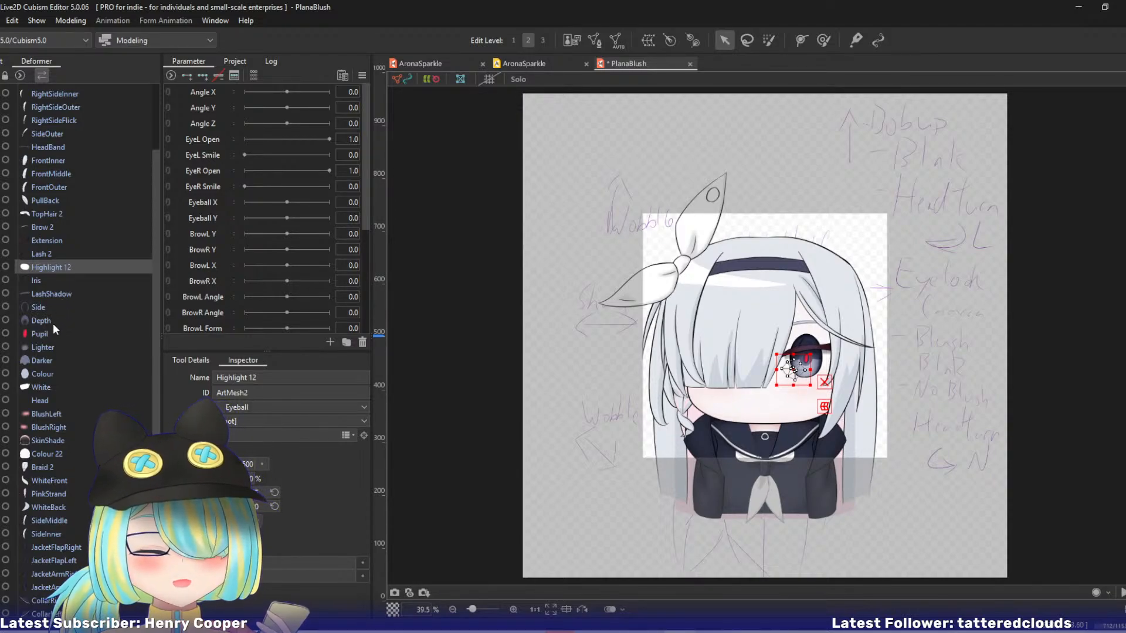
pyautogui.keyDown('shift'); pyautogui.click(48, 373); pyautogui.keyUp('shift')
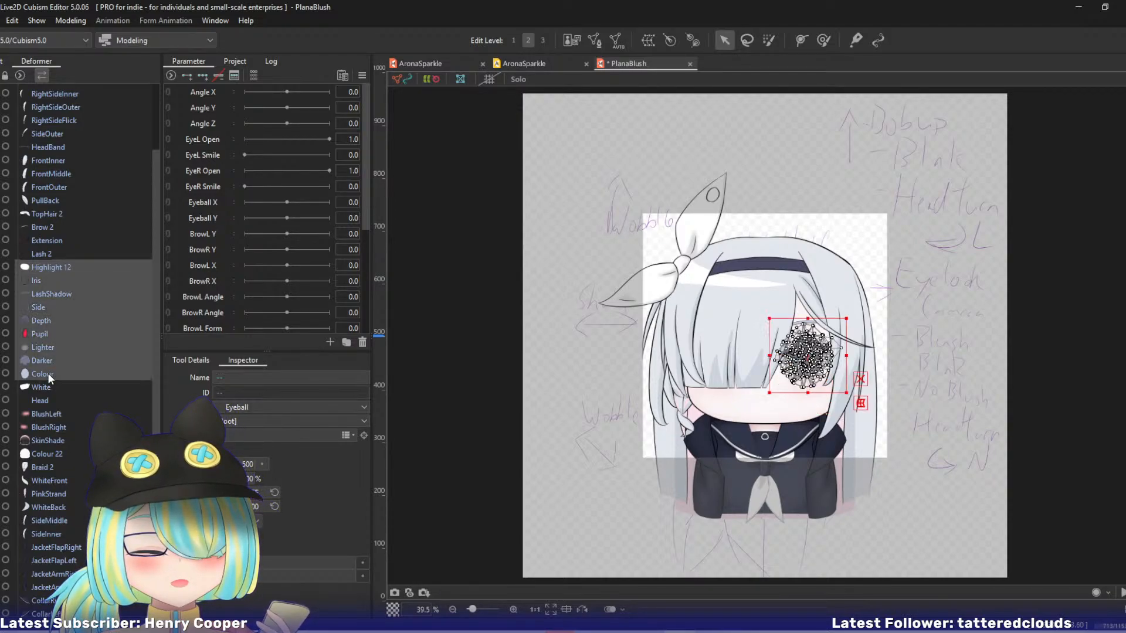
pyautogui.click(345, 436)
pyautogui.moveTo(354, 252); pyautogui.dragTo(359, 351)
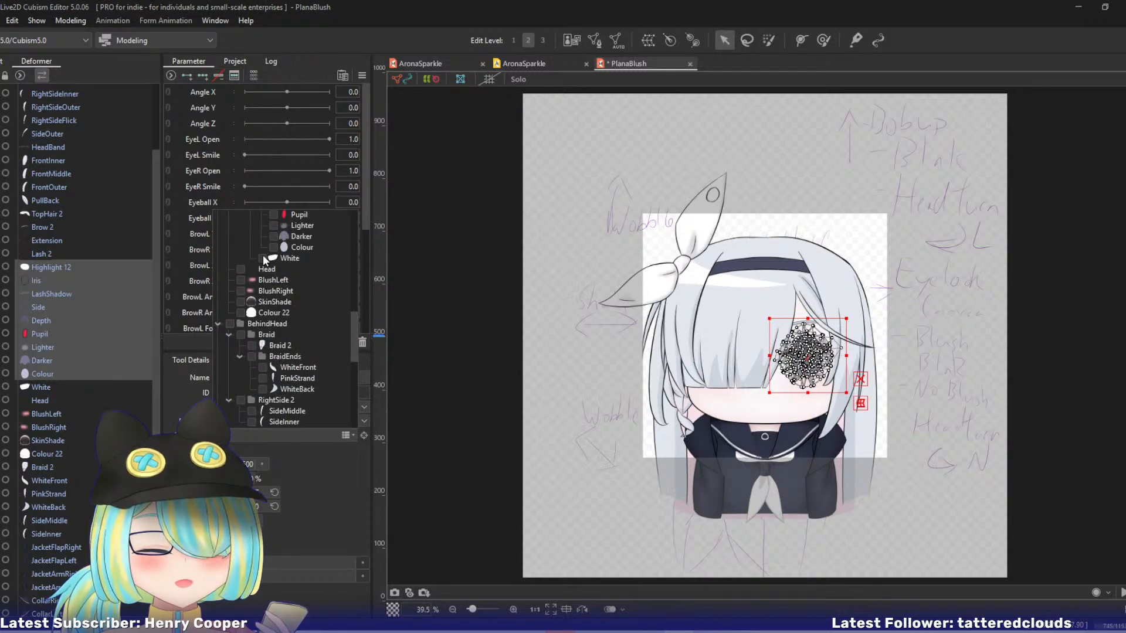
pyautogui.click(329, 470)
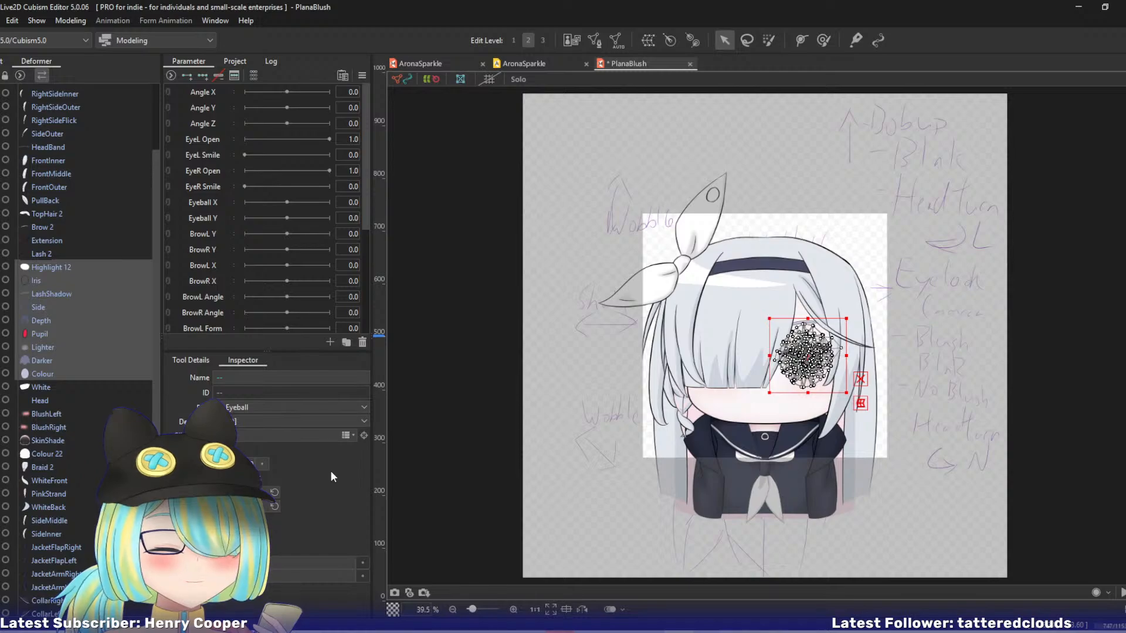
pyautogui.click(465, 324)
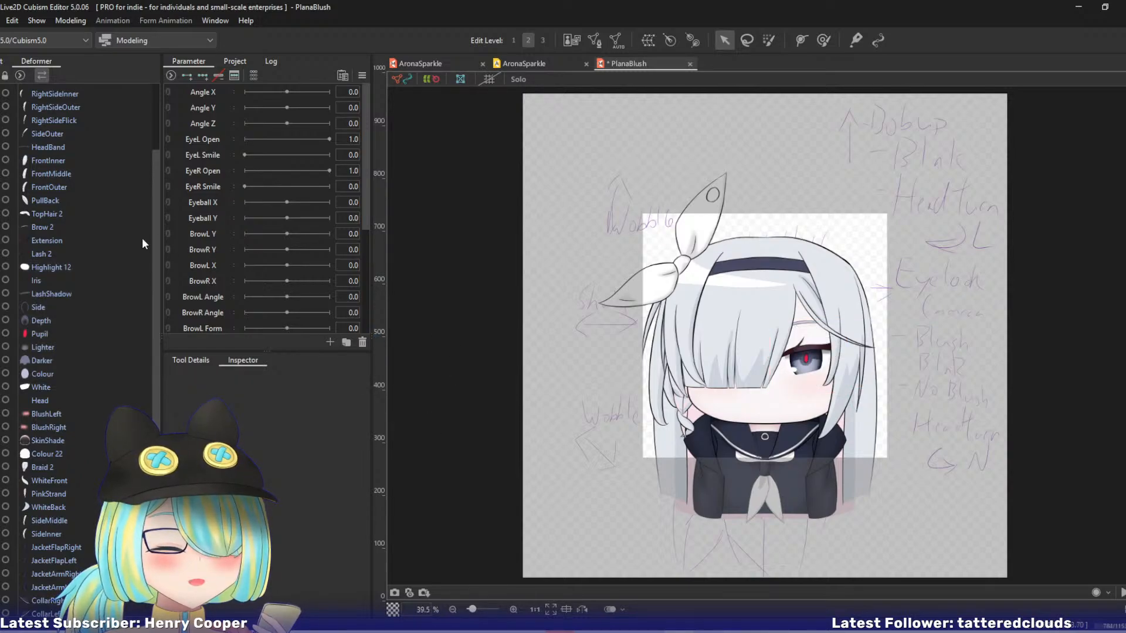
# Select BlushLeft, BlushRight and SkinShade and clip them to the Colour 22 mesh.
pyautogui.moveTo(157, 235); pyautogui.dragTo(167, 166)
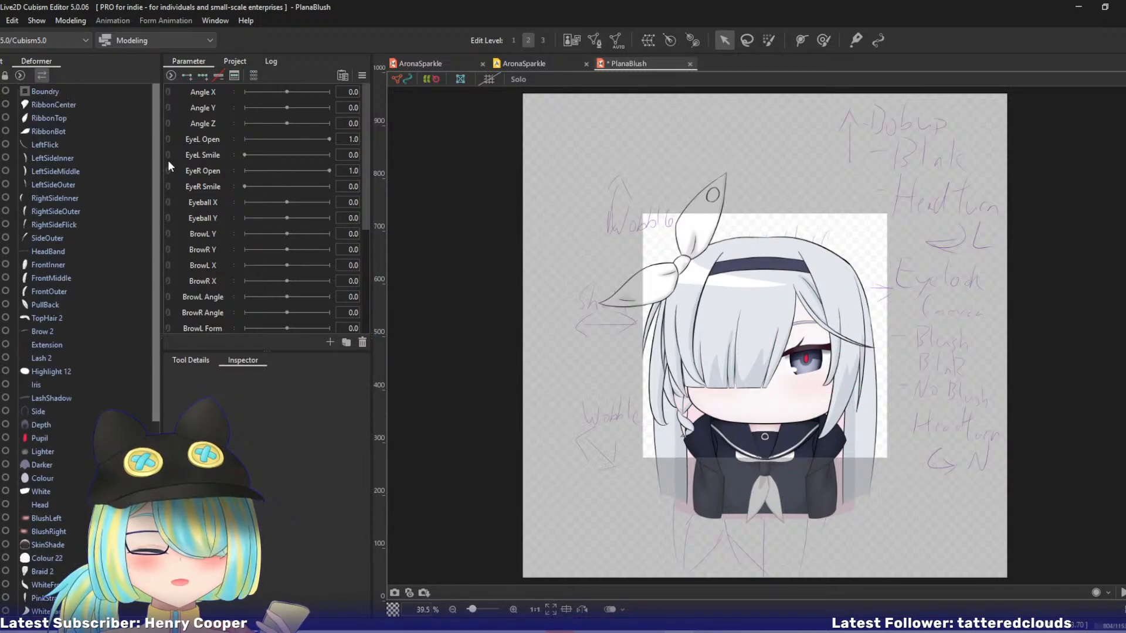
pyautogui.scroll(-6, 123, 298)
pyautogui.click(61, 291)
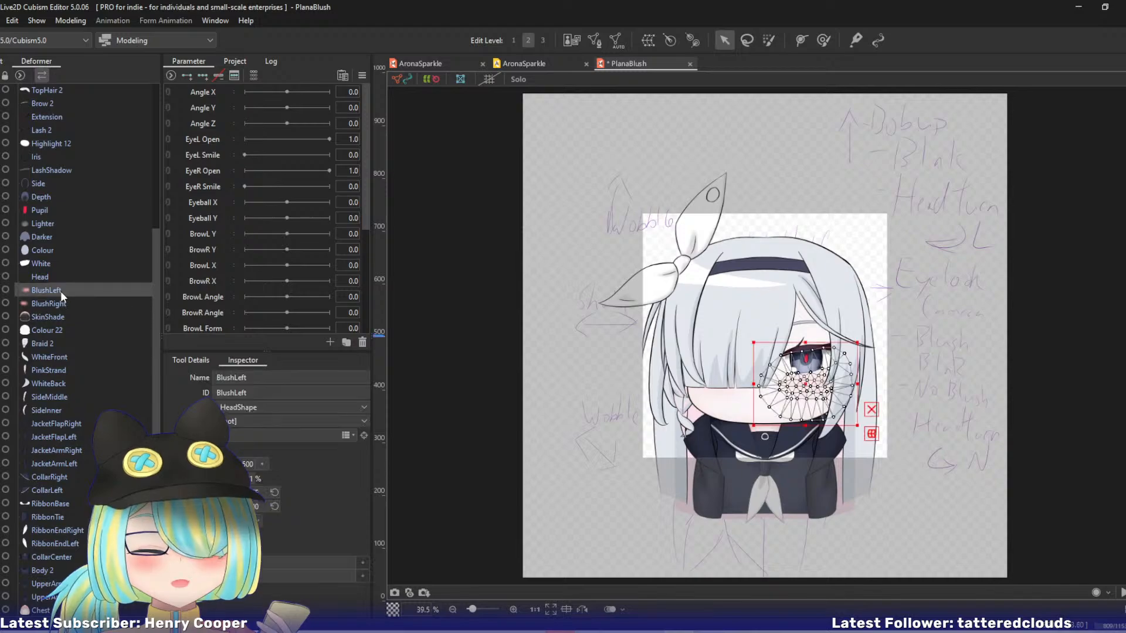
pyautogui.keyDown('ctrl'); pyautogui.click(58, 296); pyautogui.keyUp('ctrl')
pyautogui.keyDown('ctrl'); pyautogui.click(54, 313); pyautogui.keyUp('ctrl')
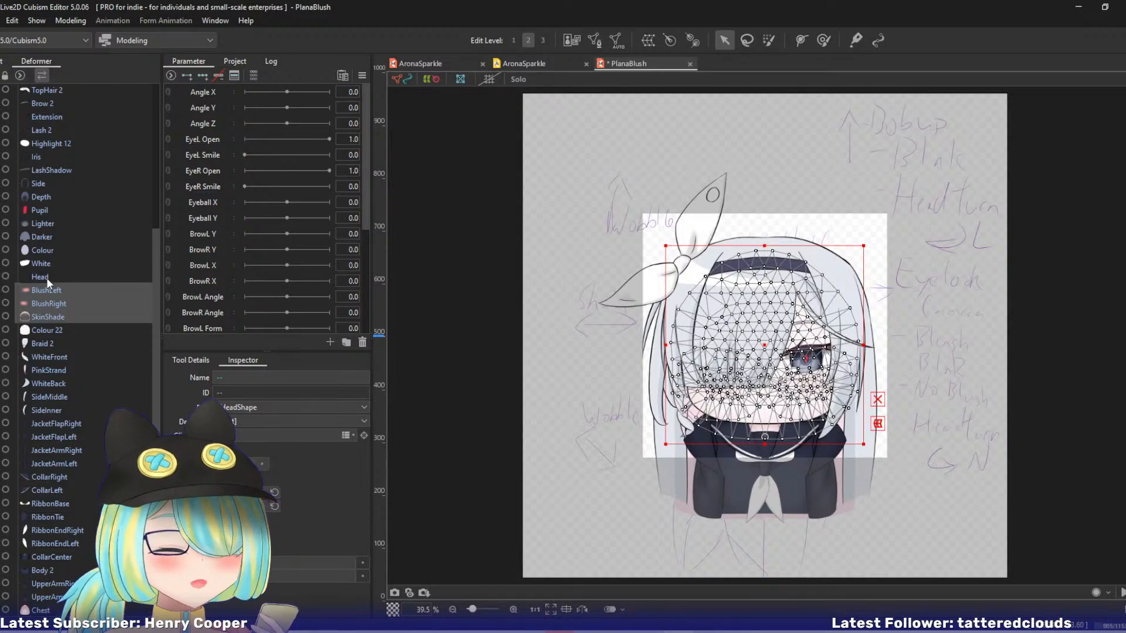
pyautogui.click(342, 433)
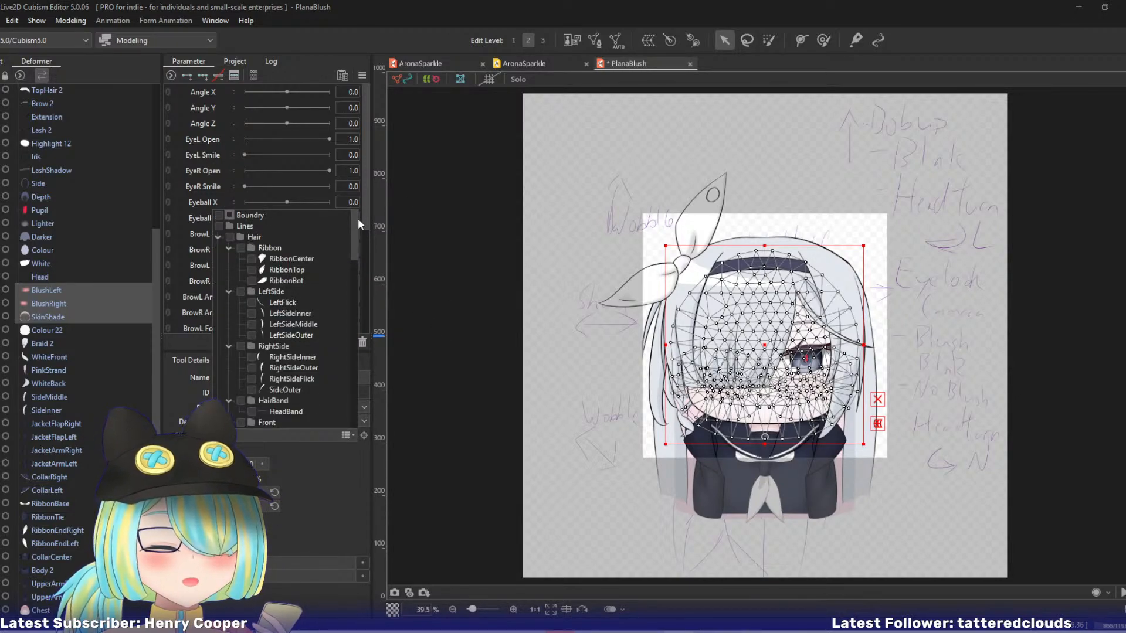
pyautogui.moveTo(357, 218); pyautogui.dragTo(363, 341)
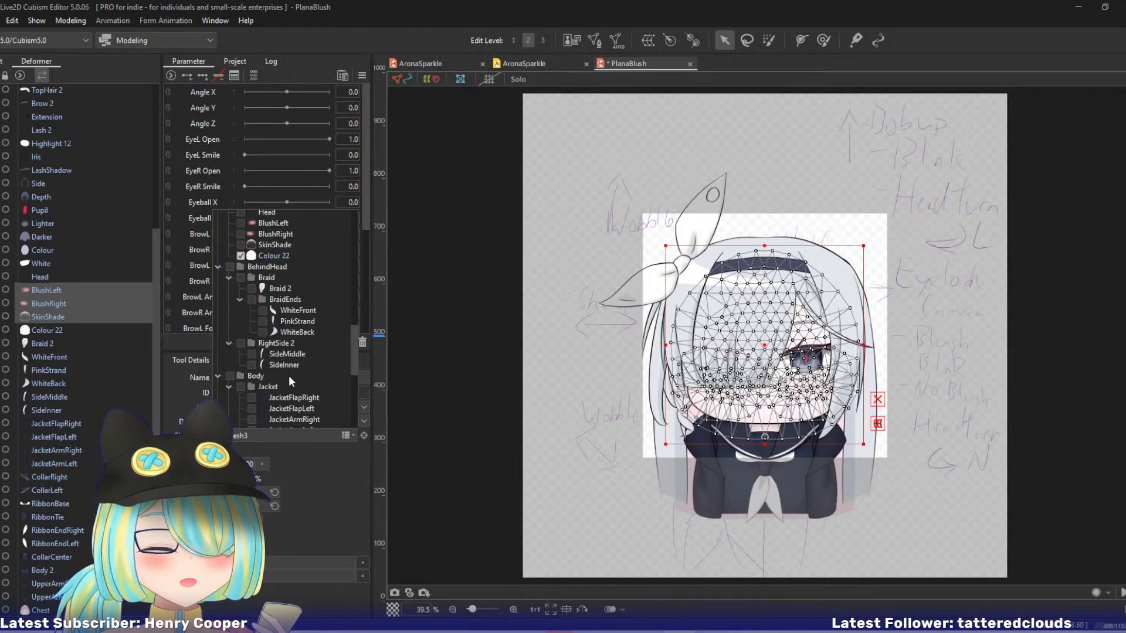
pyautogui.click(326, 487)
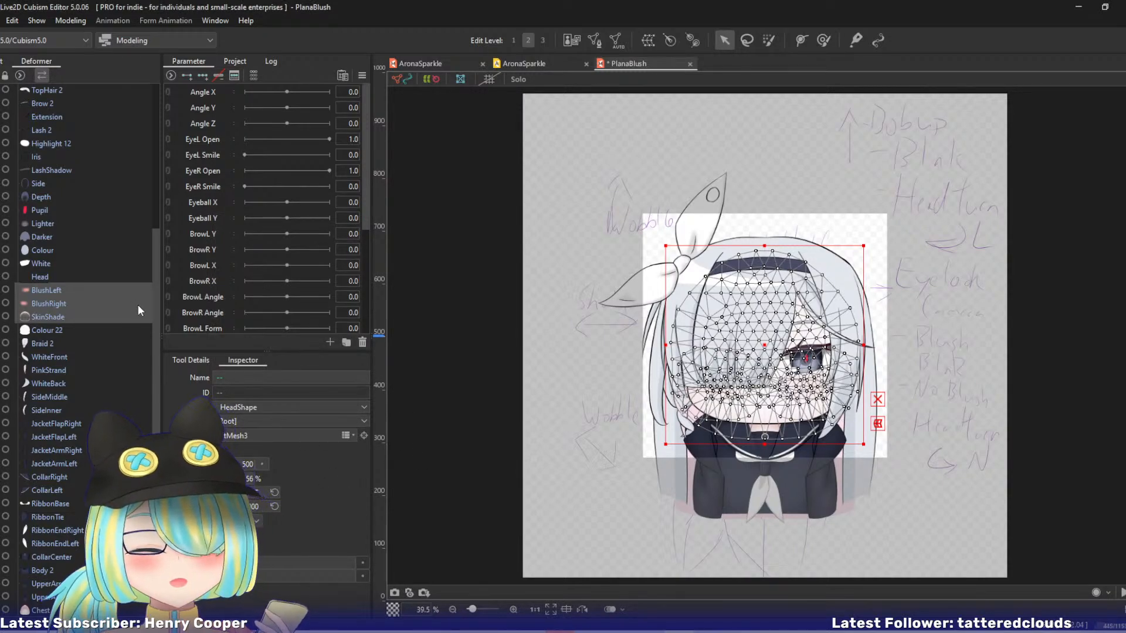
# Collapse the Lines folder in the part hierarchy and select the MotionPlan sketch.
pyautogui.moveTo(153, 301); pyautogui.dragTo(162, 374)
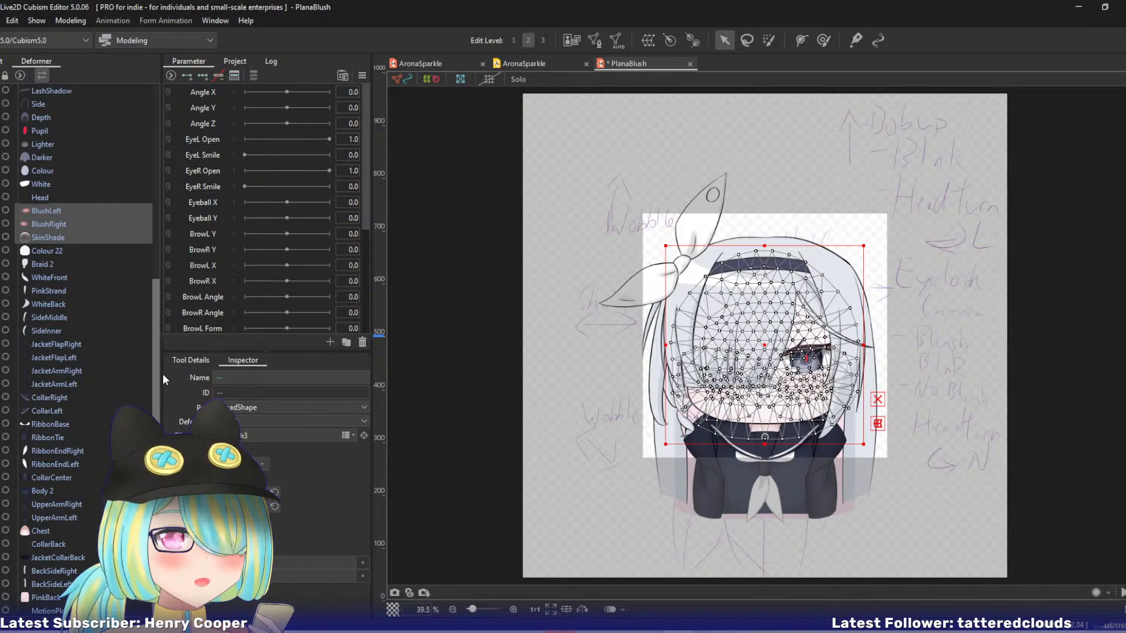
pyautogui.moveTo(159, 315)
pyautogui.mouseDown()
pyautogui.moveTo(157, 90)
pyautogui.moveTo(157, 320)
pyautogui.mouseUp()
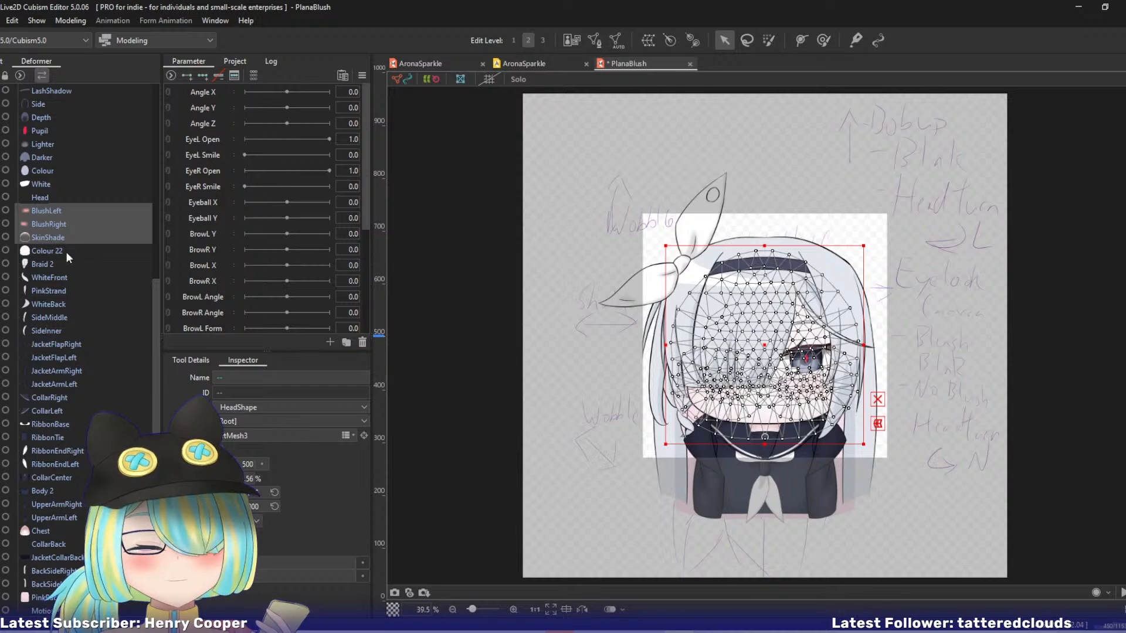
pyautogui.click(3, 61)
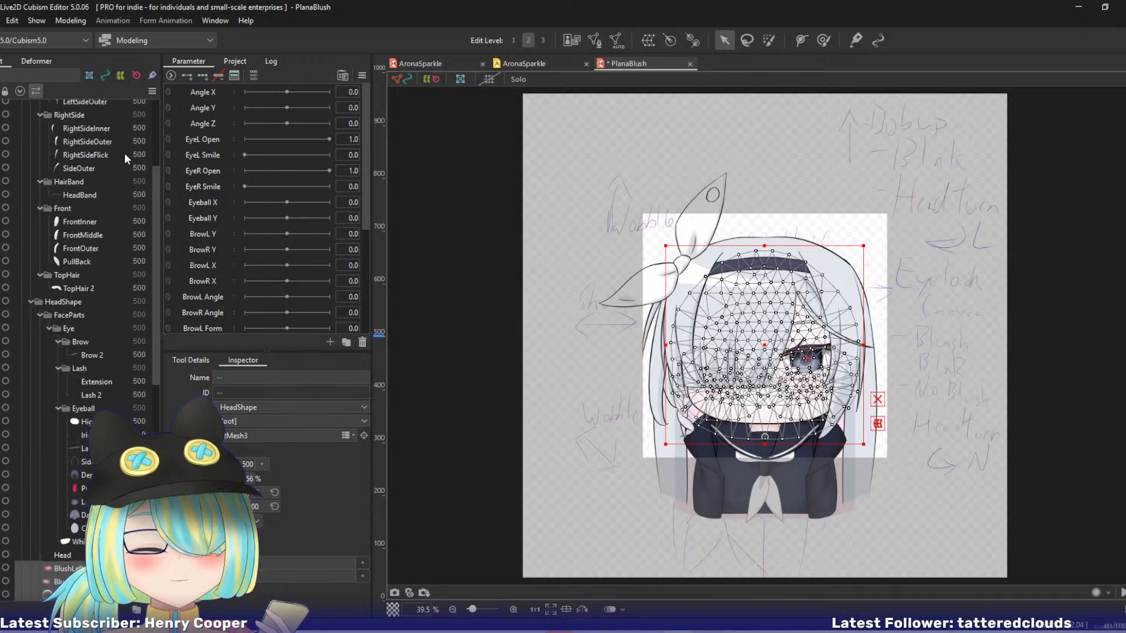
pyautogui.moveTo(154, 182); pyautogui.dragTo(154, 68)
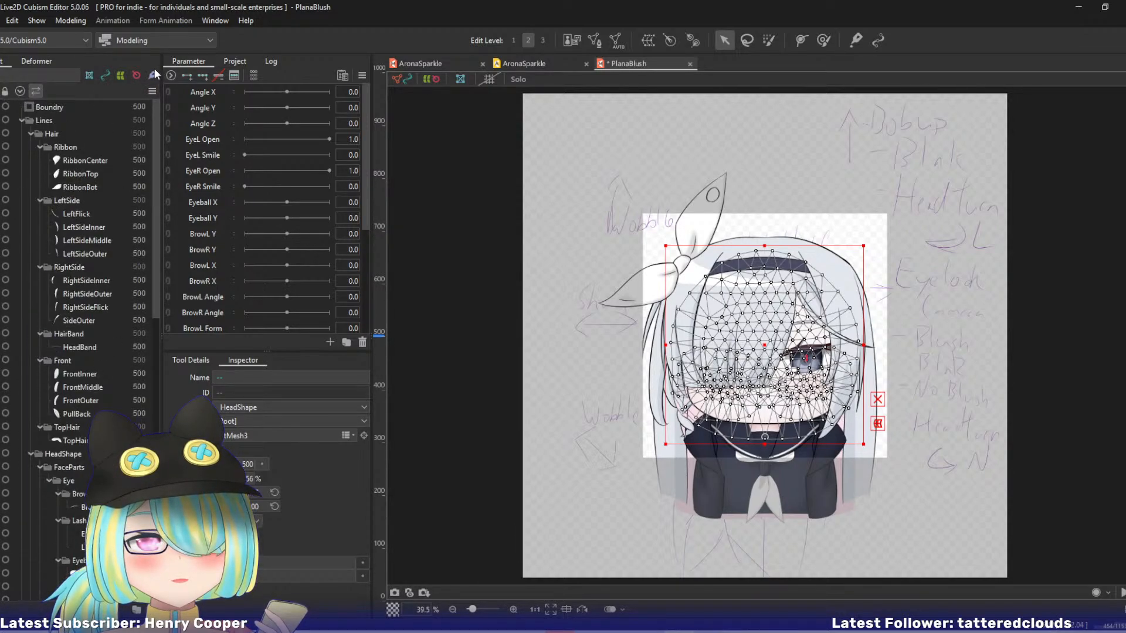
pyautogui.click(21, 120)
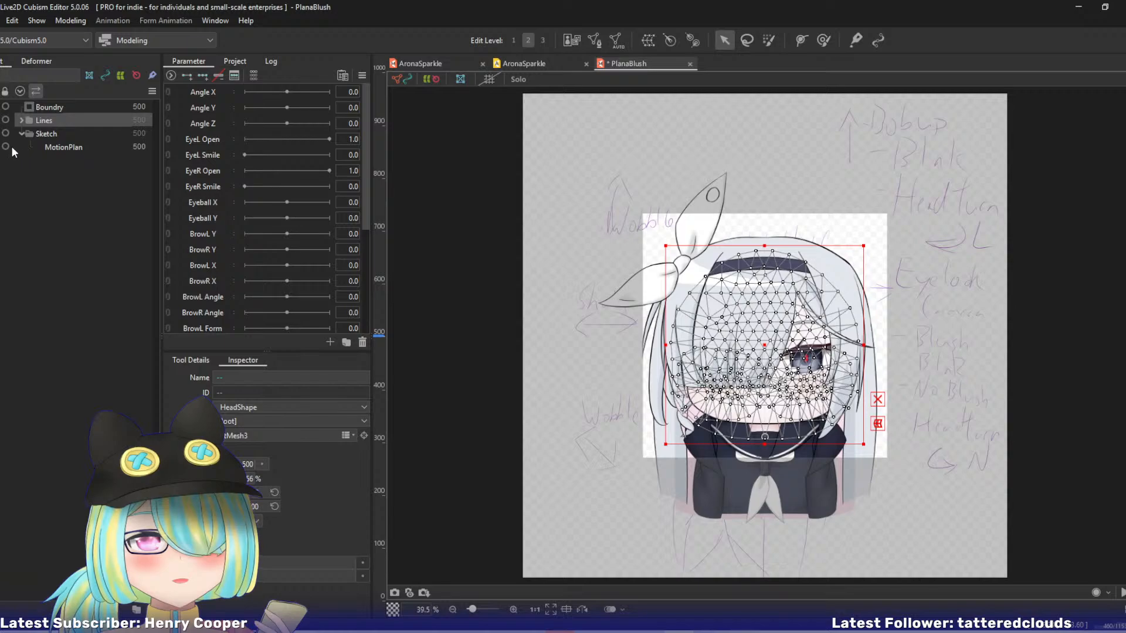
pyautogui.click(69, 147)
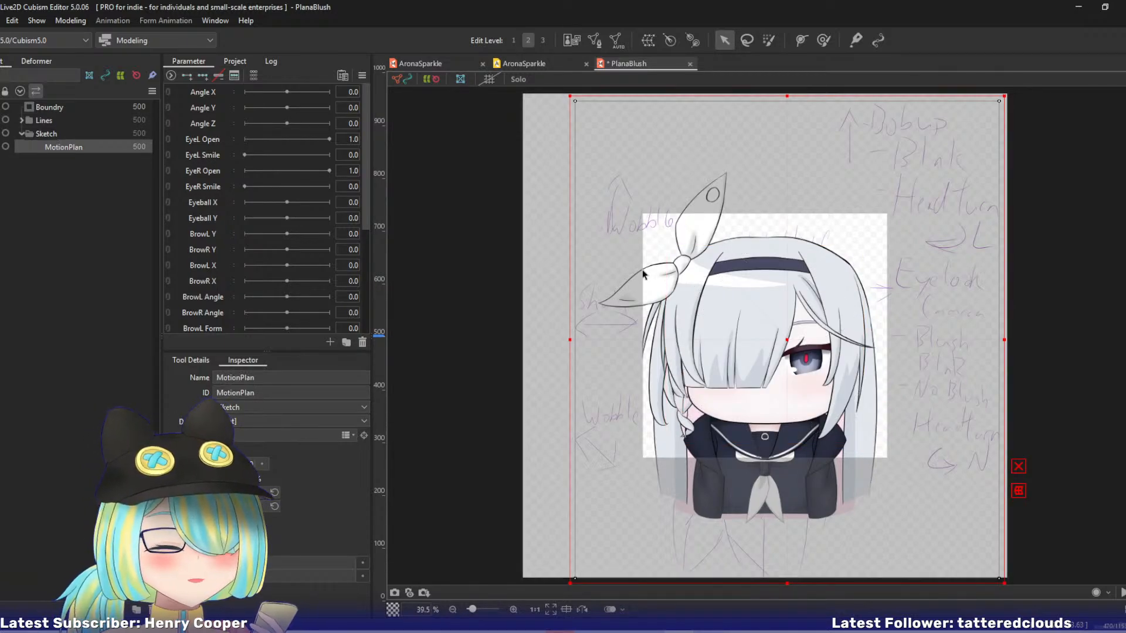
pyautogui.moveTo(649, 276); pyautogui.dragTo(595, 278)
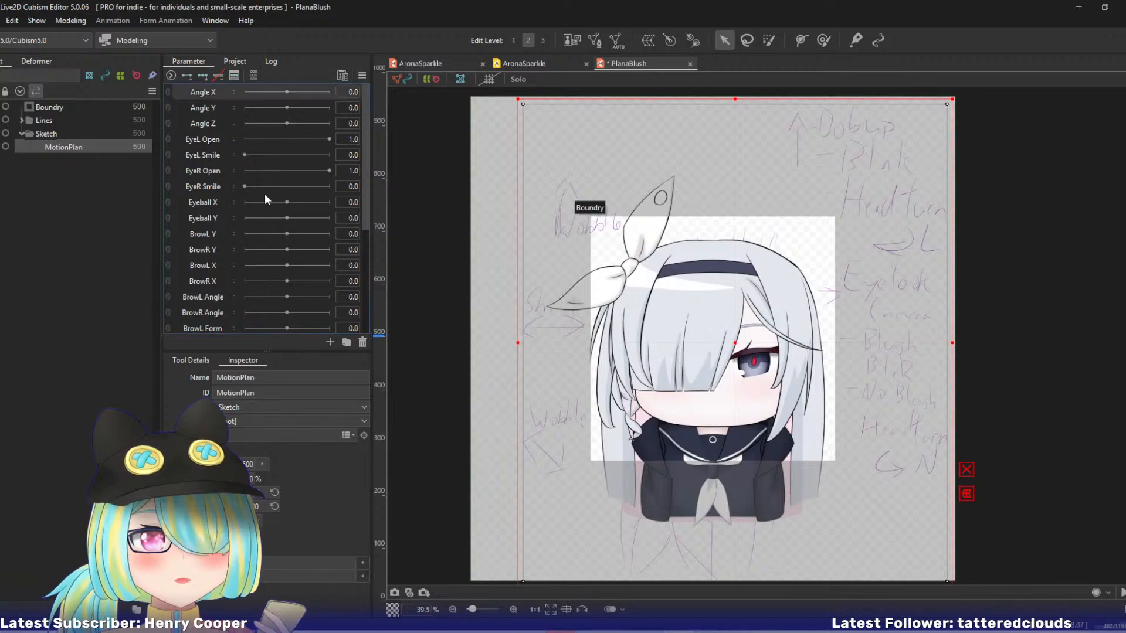
# Delete all the default parameters from the PlanaBlush model.
pyautogui.moveTo(364, 192); pyautogui.dragTo(359, 302)
pyautogui.keyDown('shift'); pyautogui.click(214, 326); pyautogui.keyUp('shift')
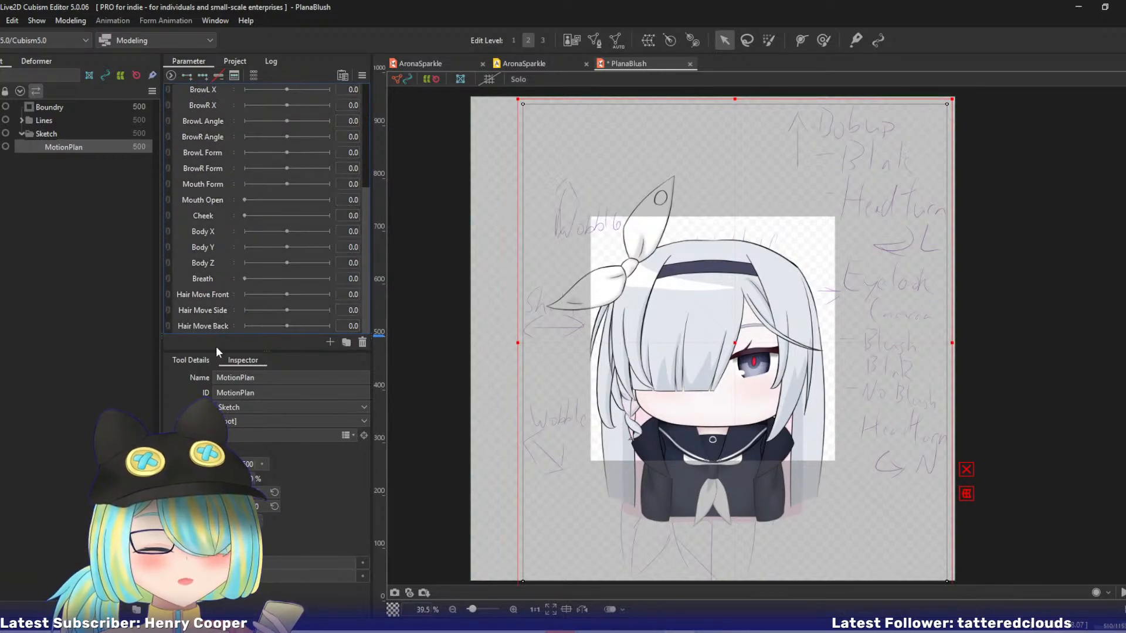
pyautogui.press('Delete')
pyautogui.click(606, 337)
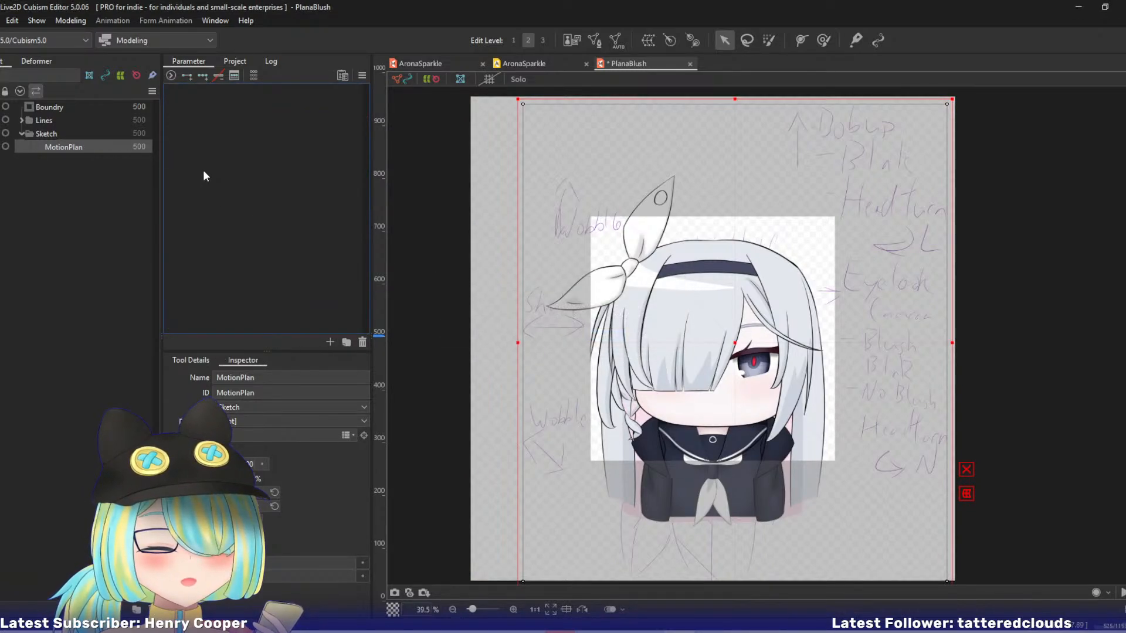
# Create a parameter folder named HeadTurn.
pyautogui.click(345, 343)
pyautogui.doubleClick(201, 91)
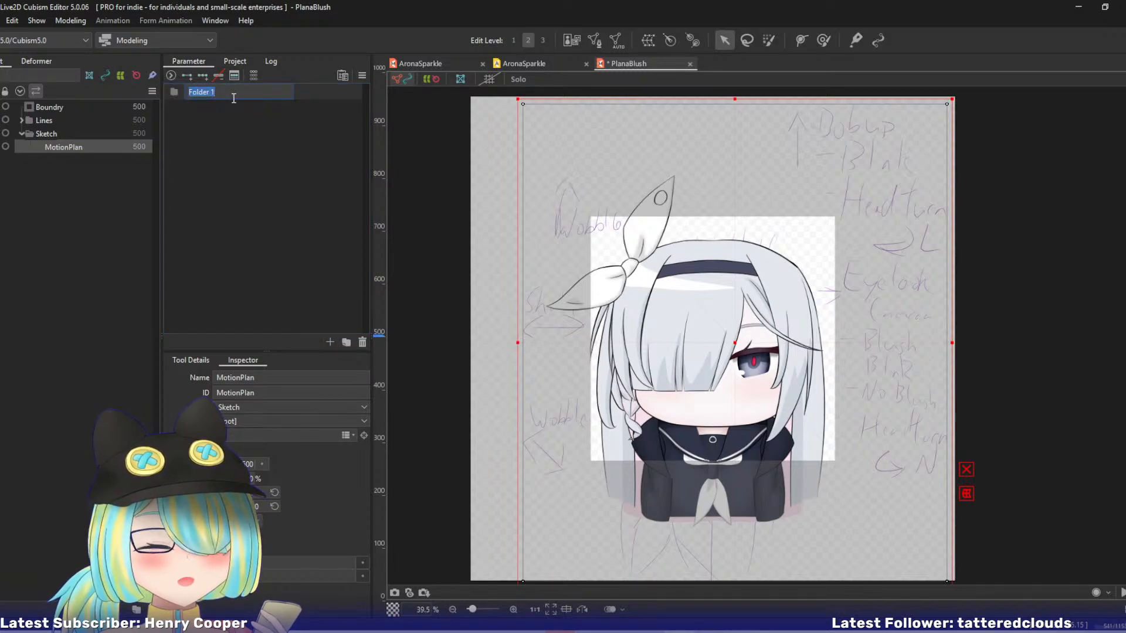
pyautogui.write('Head')
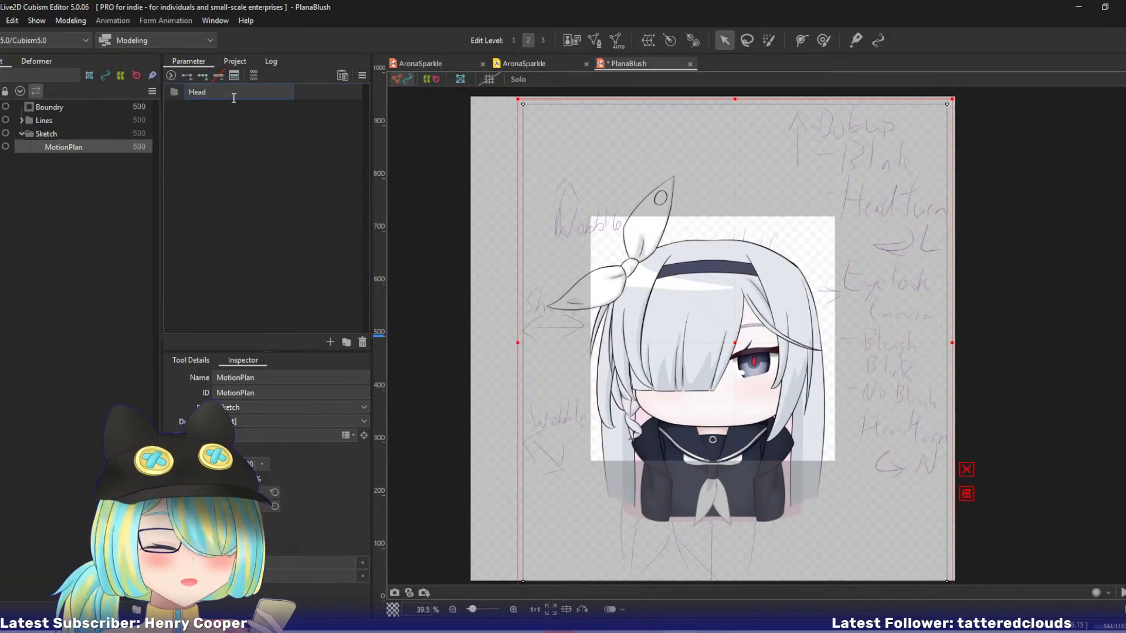
pyautogui.write('Turn')
pyautogui.press('Return')
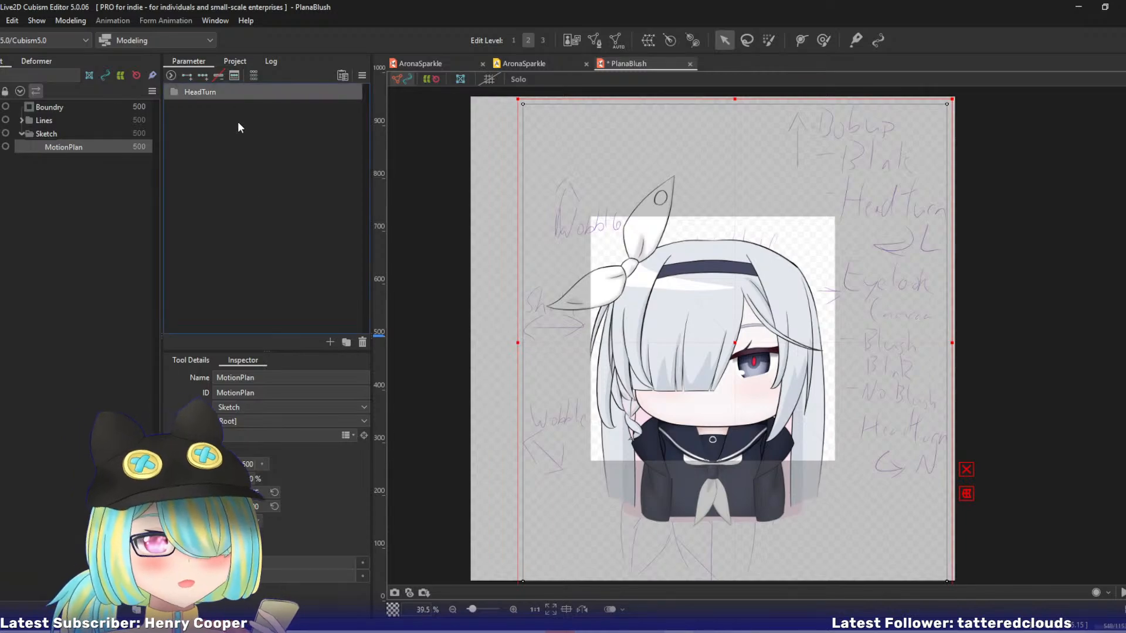
# Add a HeadTurn parameter to the folder with a range of -10 to 10 and a default of 0.
pyautogui.click(328, 342)
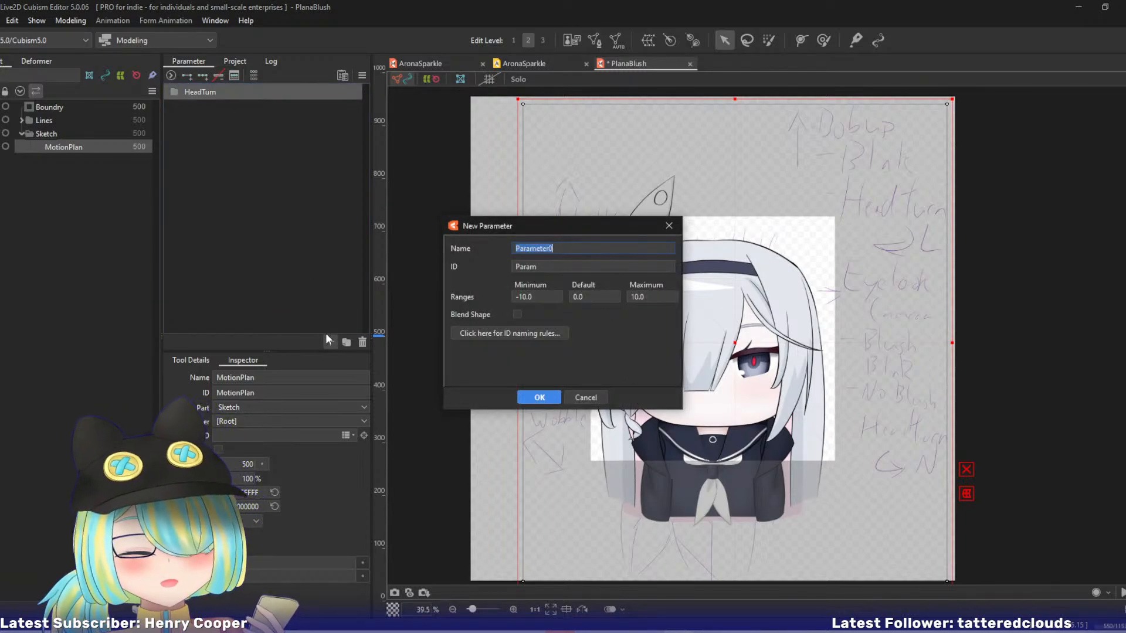
pyautogui.write('HeadTurn')
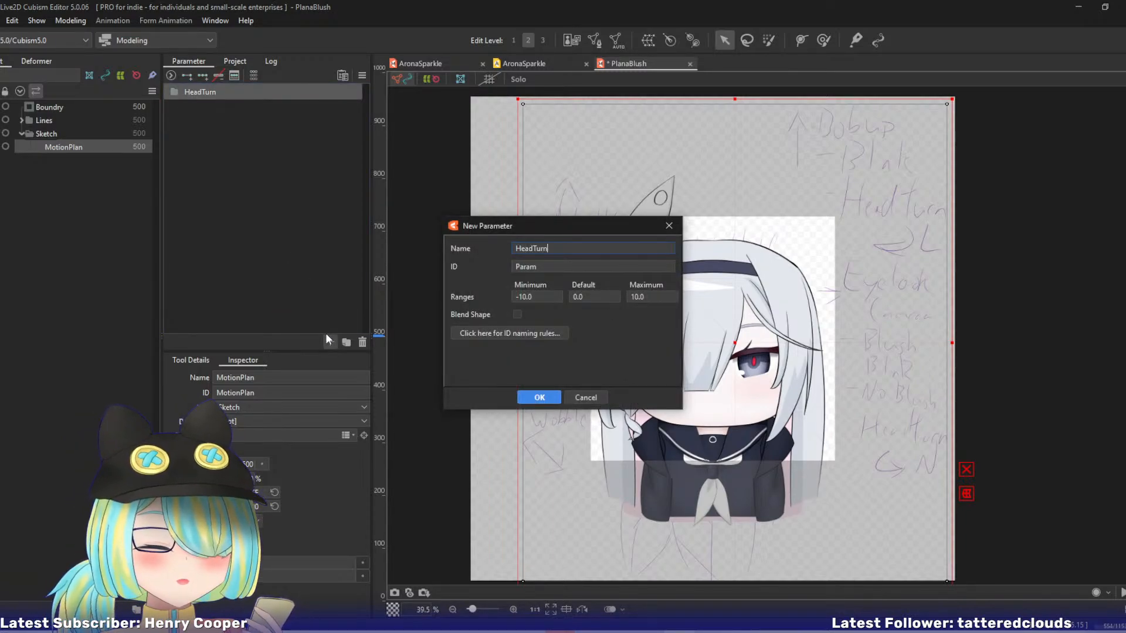
pyautogui.press('Return')
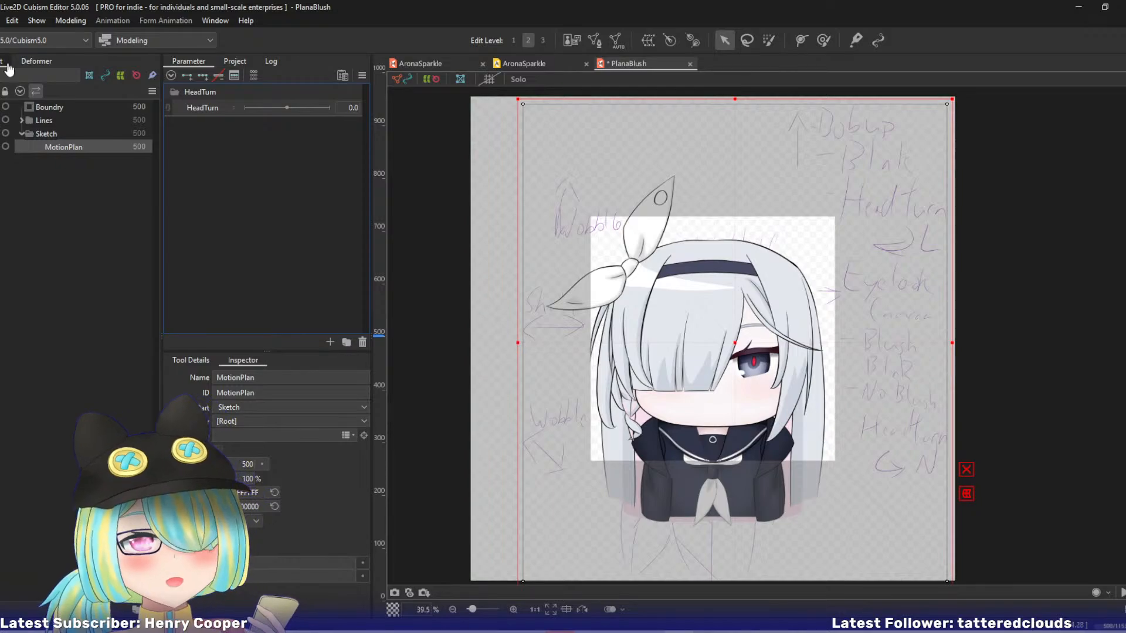
# Create a parent warp deformer named All, with 2 × 2 Bezier and 5 × 5 conversion divisions, around the meshes from RibbonCenter through PinkBack.
pyautogui.click(37, 61)
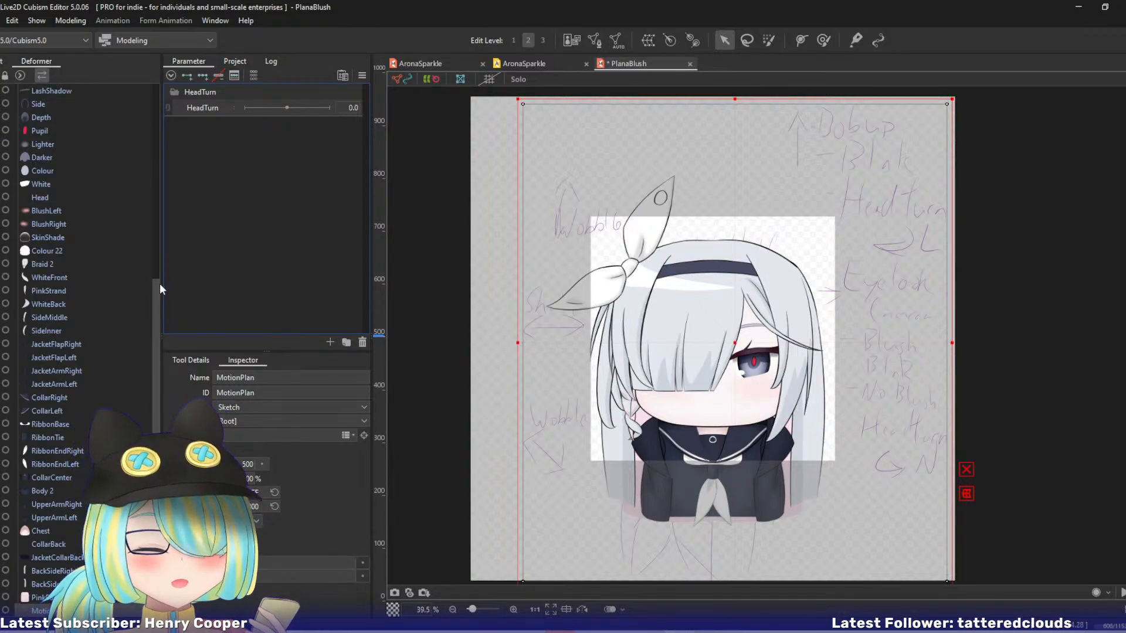
pyautogui.moveTo(157, 284)
pyautogui.mouseDown()
pyautogui.moveTo(173, 157)
pyautogui.moveTo(165, 88)
pyautogui.moveTo(157, 303)
pyautogui.mouseUp()
pyautogui.click(53, 105)
pyautogui.keyDown('shift'); pyautogui.click(54, 598); pyautogui.keyUp('shift')
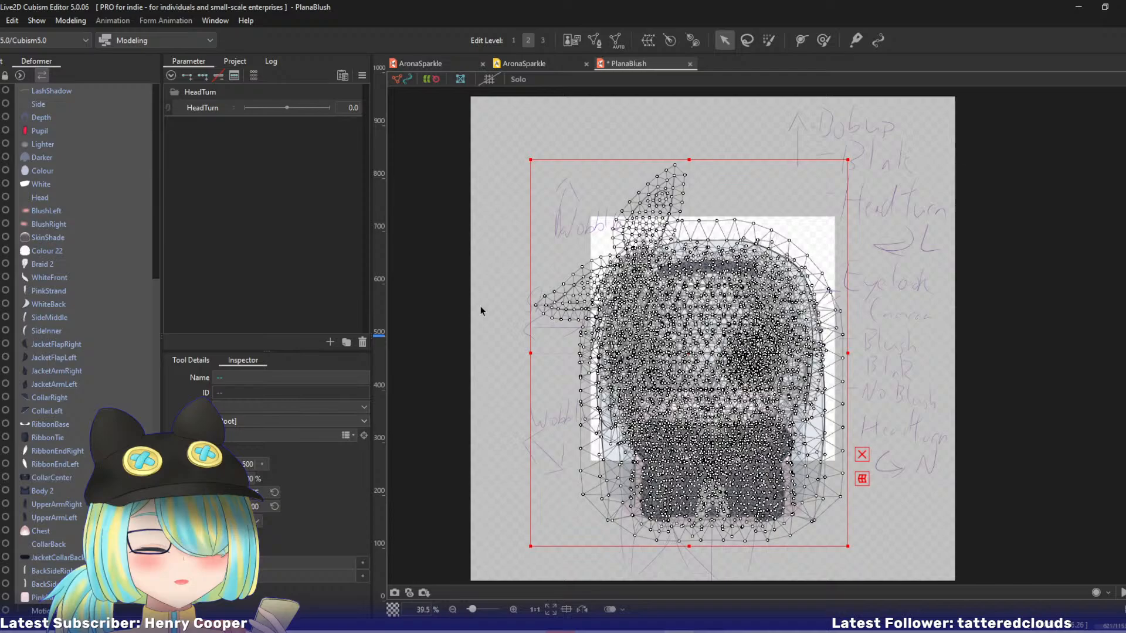
pyautogui.click(648, 40)
pyautogui.tripleClick(1070, 350)
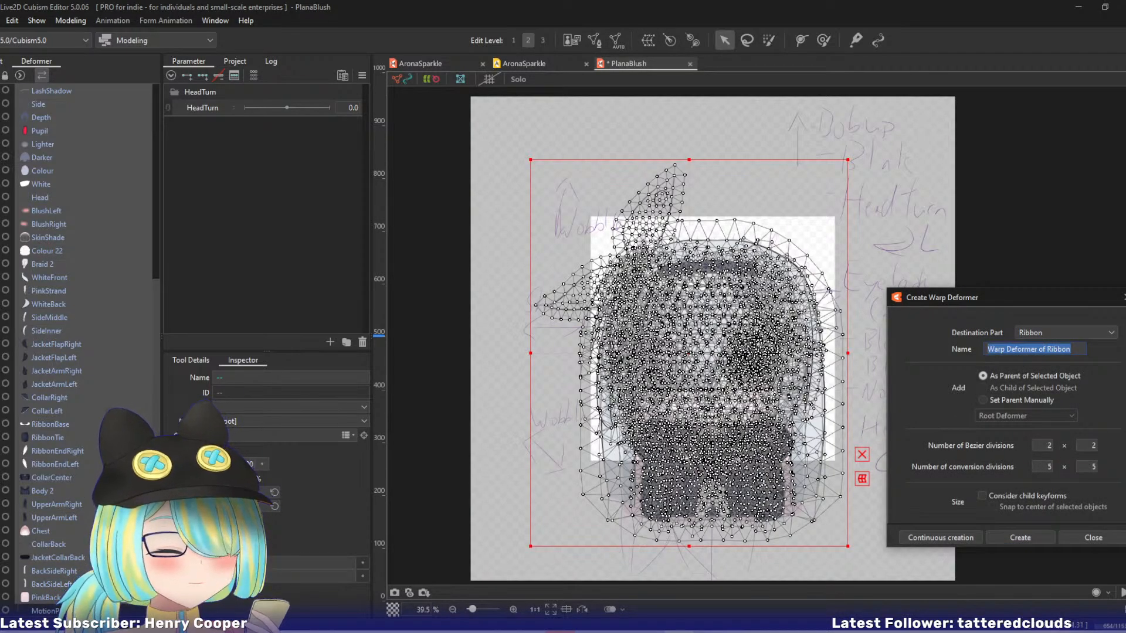
pyautogui.write('All')
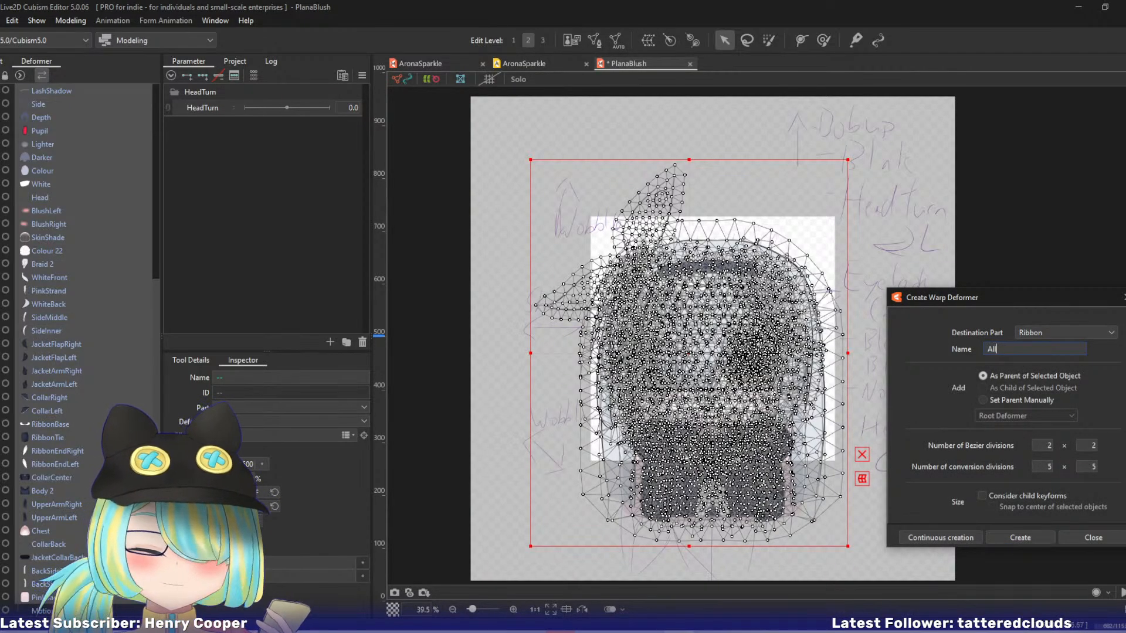
pyautogui.click(941, 536)
# Create a parent warp deformer named Head around the meshes RibbonCenter through SideInner plus BackSideRight, BackSideLeft and PinkBack.
pyautogui.click(48, 105)
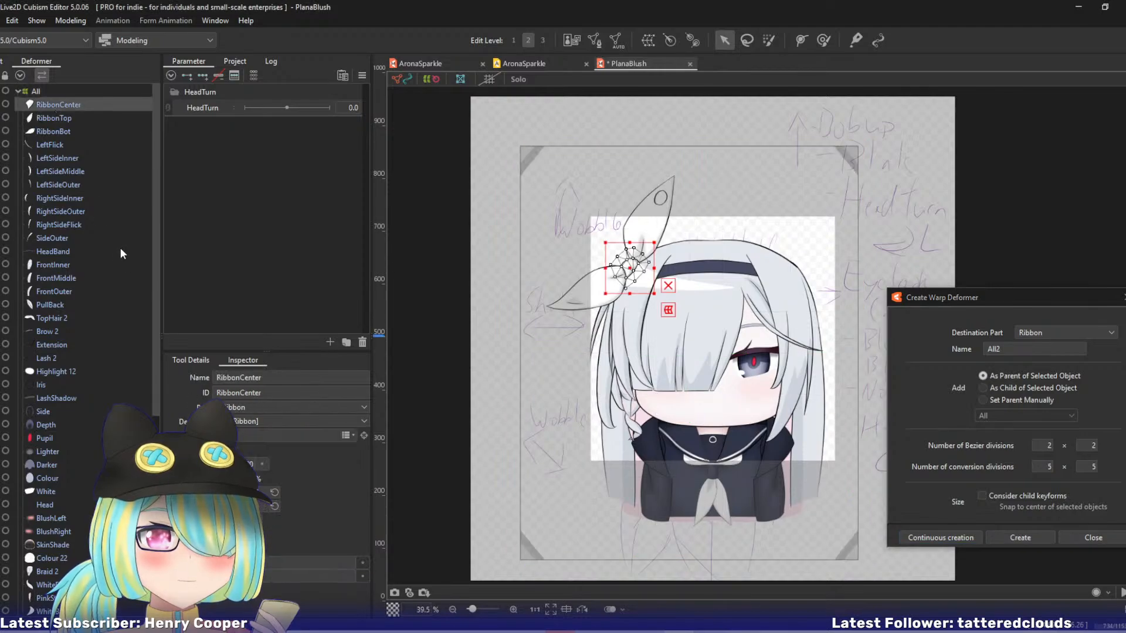
pyautogui.moveTo(156, 259); pyautogui.dragTo(151, 457)
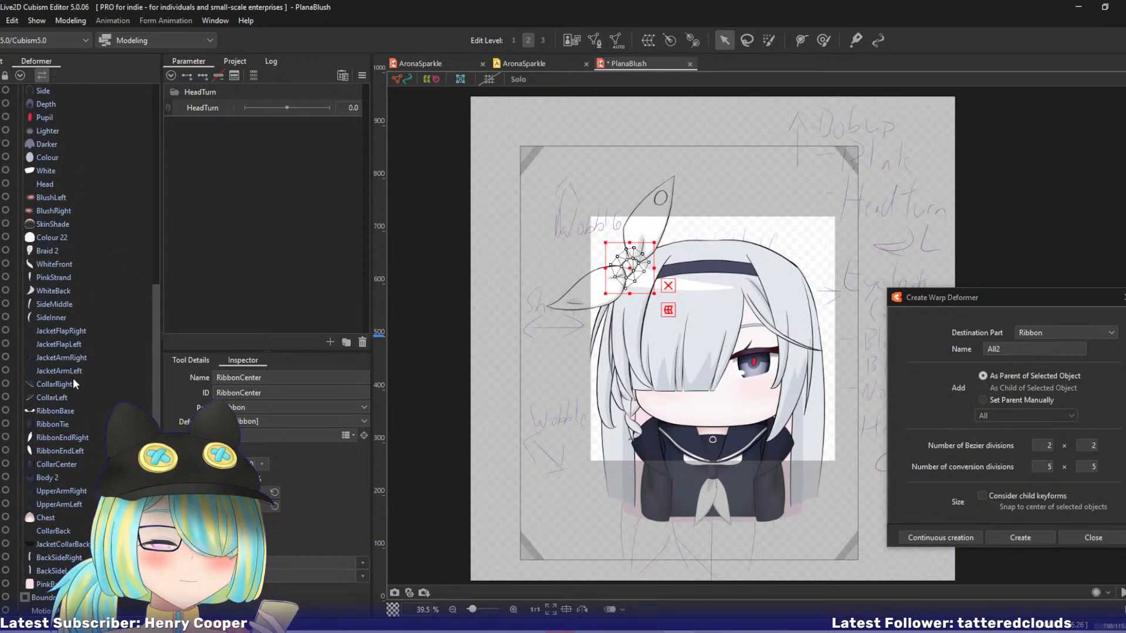
pyautogui.keyDown('shift'); pyautogui.click(52, 318); pyautogui.keyUp('shift')
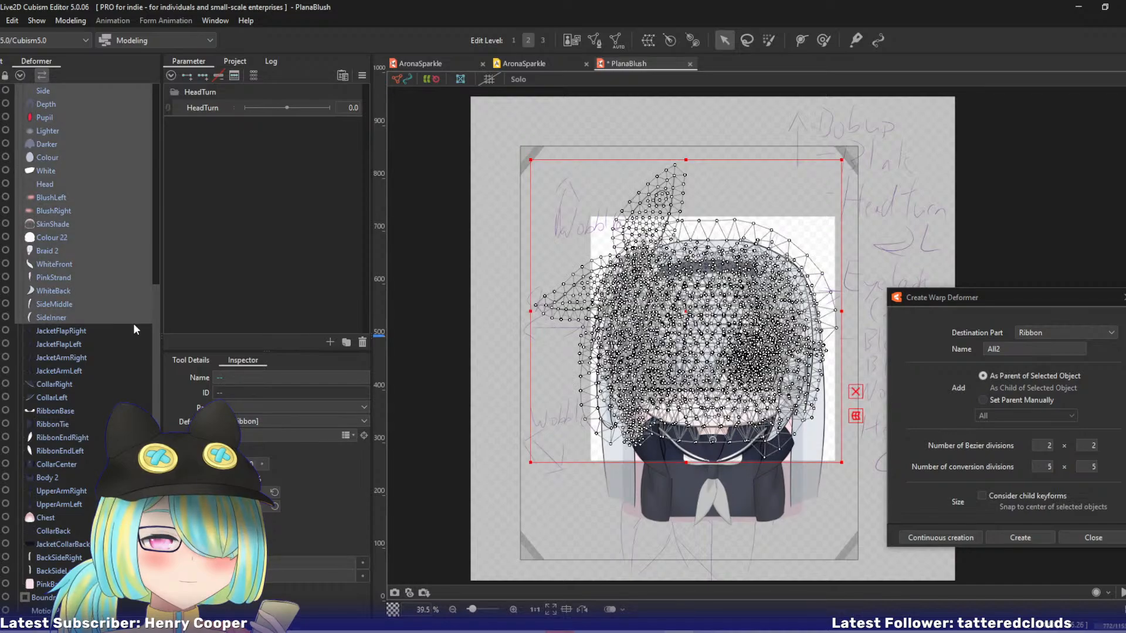
pyautogui.keyDown('ctrl'); pyautogui.click(54, 584); pyautogui.keyUp('ctrl')
pyautogui.keyDown('ctrl'); pyautogui.click(56, 571); pyautogui.keyUp('ctrl')
pyautogui.keyDown('ctrl'); pyautogui.click(58, 558); pyautogui.keyUp('ctrl')
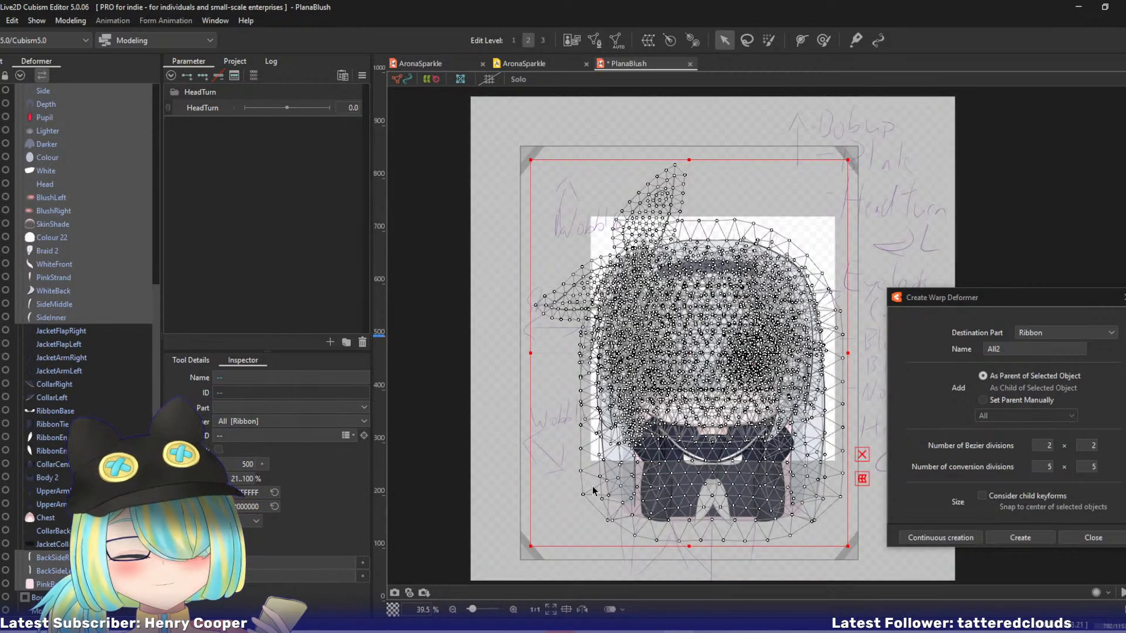
pyautogui.doubleClick(997, 349)
pyautogui.write('Head')
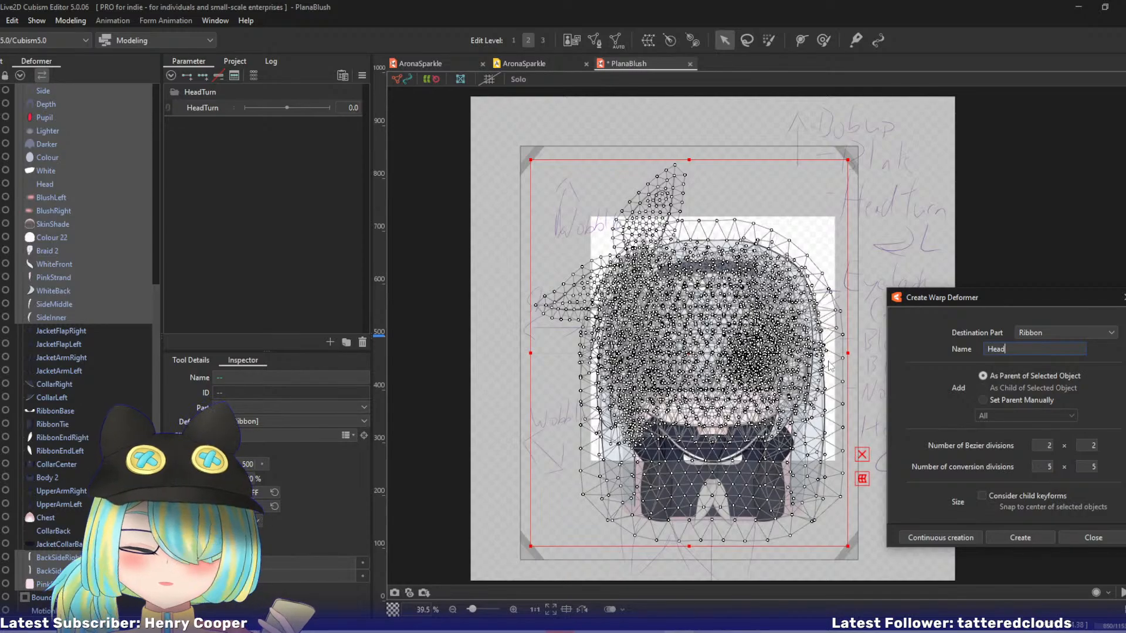
pyautogui.press('Return')
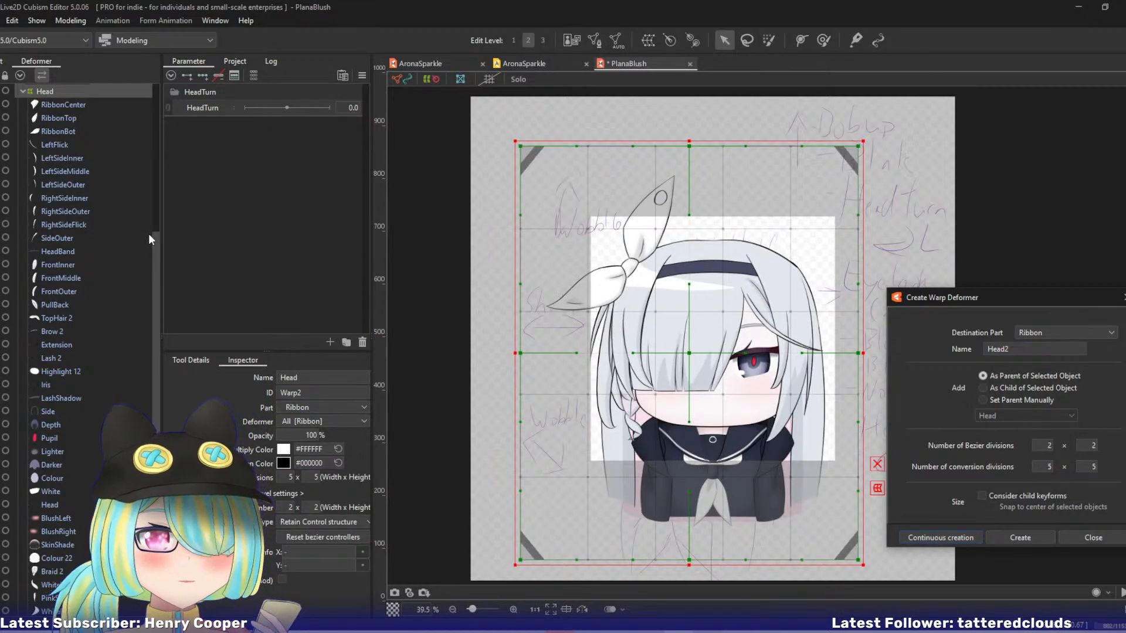
# Create a parent warp deformer named Body around the meshes from JacketFlapRight through JacketCollarBack.
pyautogui.click(23, 91)
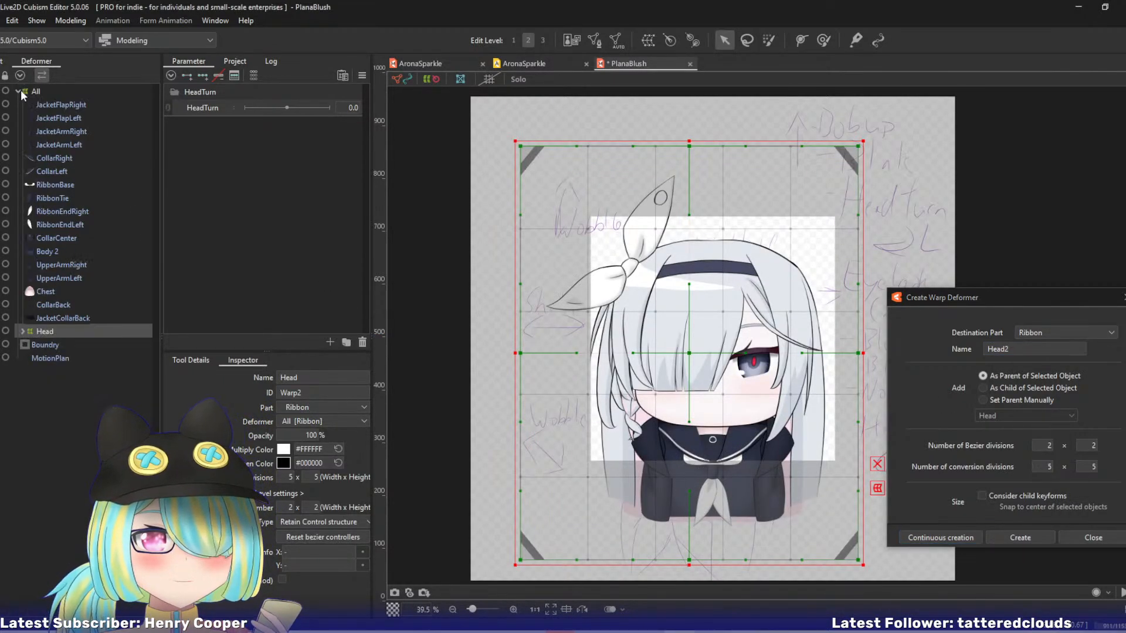
pyautogui.click(59, 104)
pyautogui.keyDown('shift'); pyautogui.click(71, 319); pyautogui.keyUp('shift')
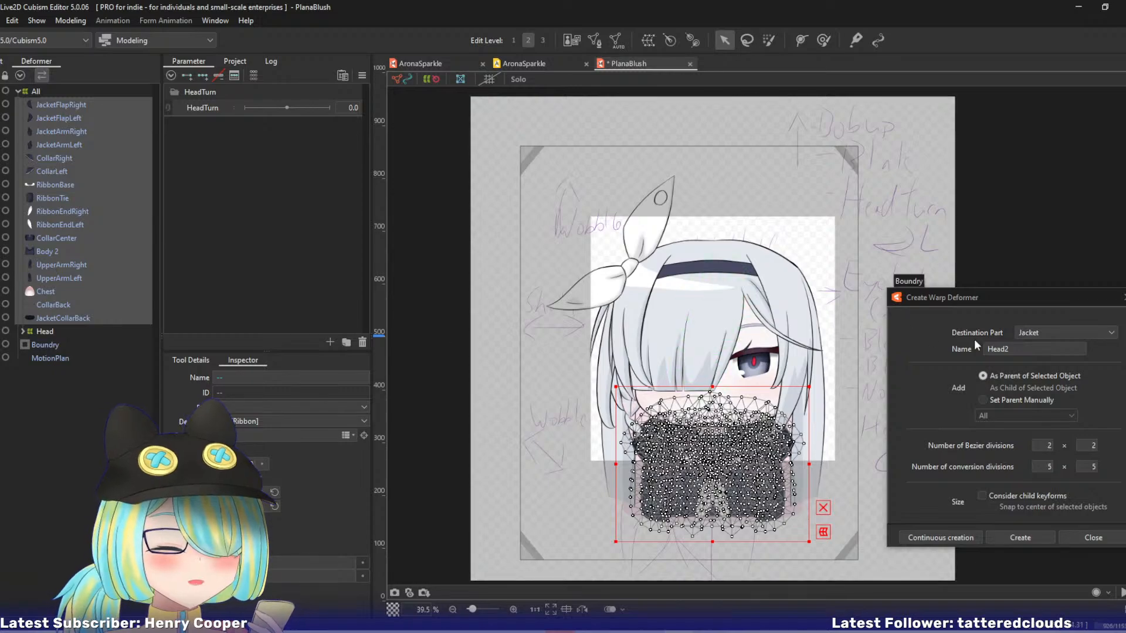
pyautogui.moveTo(1016, 349); pyautogui.dragTo(825, 340)
pyautogui.write('Bo')
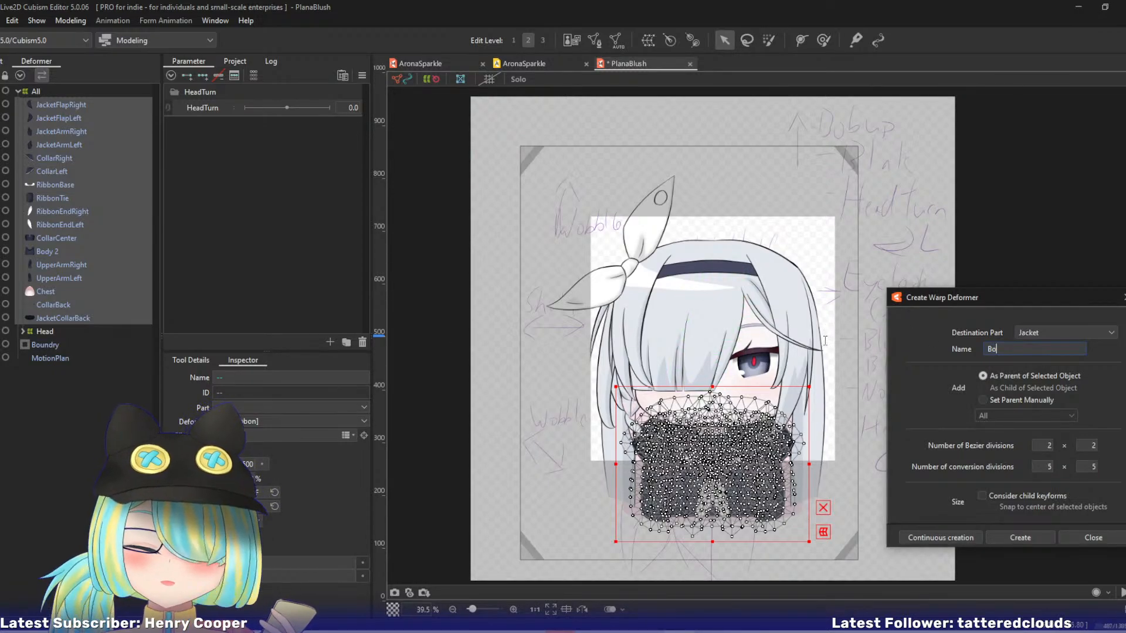
pyautogui.write('dy')
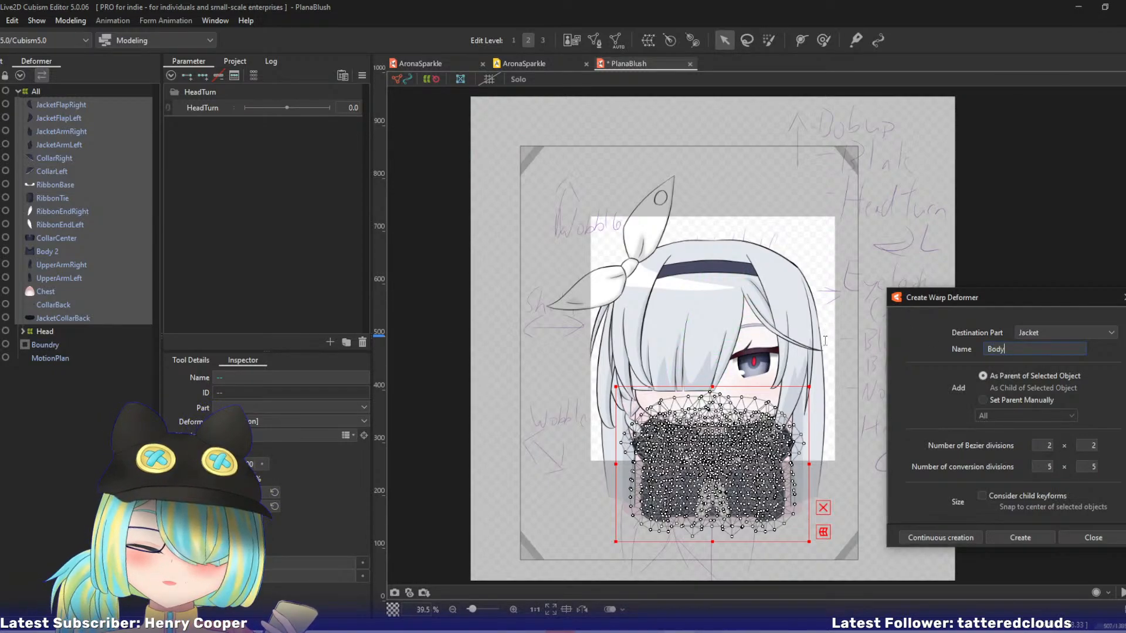
pyautogui.click(928, 539)
pyautogui.click(23, 118)
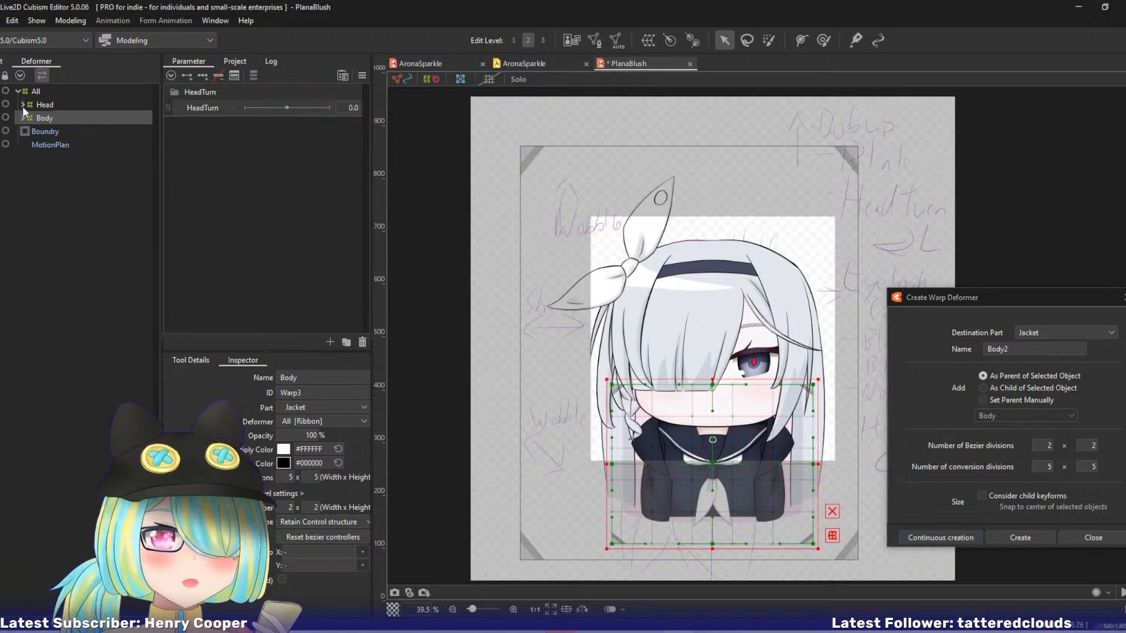
# Create a parent warp deformer named Hair inside Head around RibbonCenter through TopHair 2 and Braid 2 through PinkBack.
pyautogui.click(22, 105)
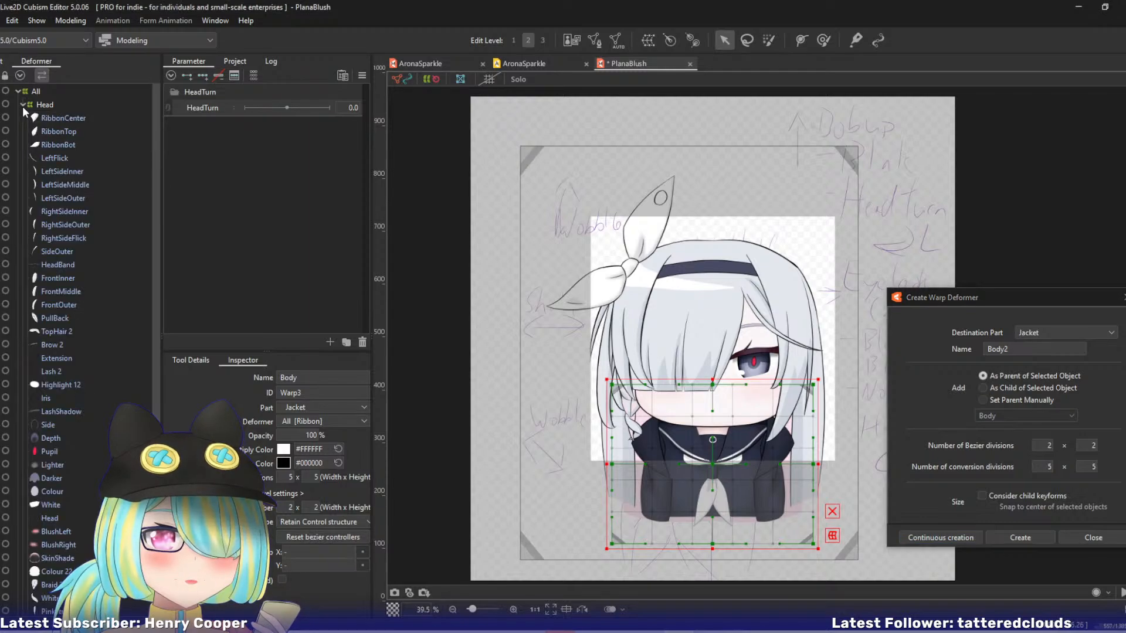
pyautogui.click(62, 118)
pyautogui.keyDown('shift'); pyautogui.click(61, 332); pyautogui.keyUp('shift')
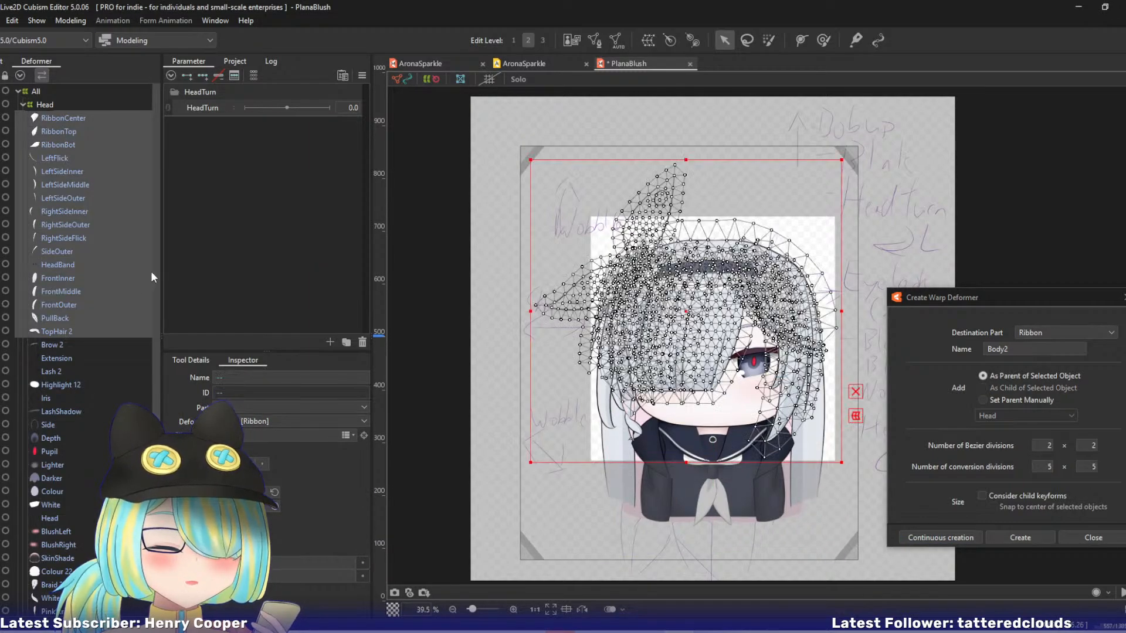
pyautogui.scroll(-3, 157, 293)
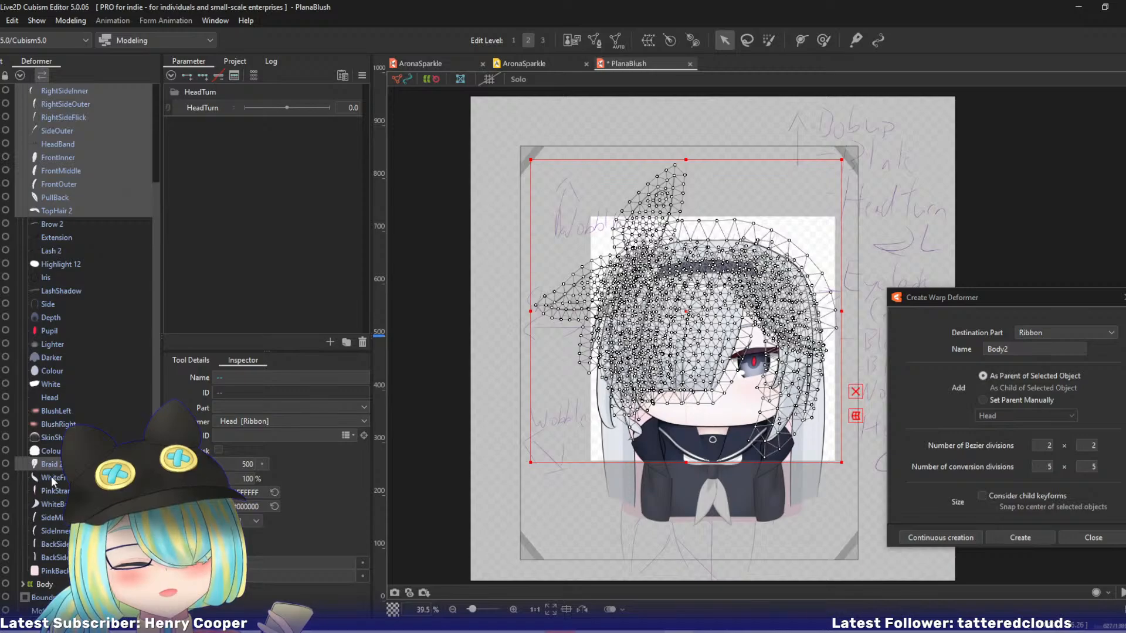
pyautogui.moveTo(51, 476); pyautogui.dragTo(49, 558)
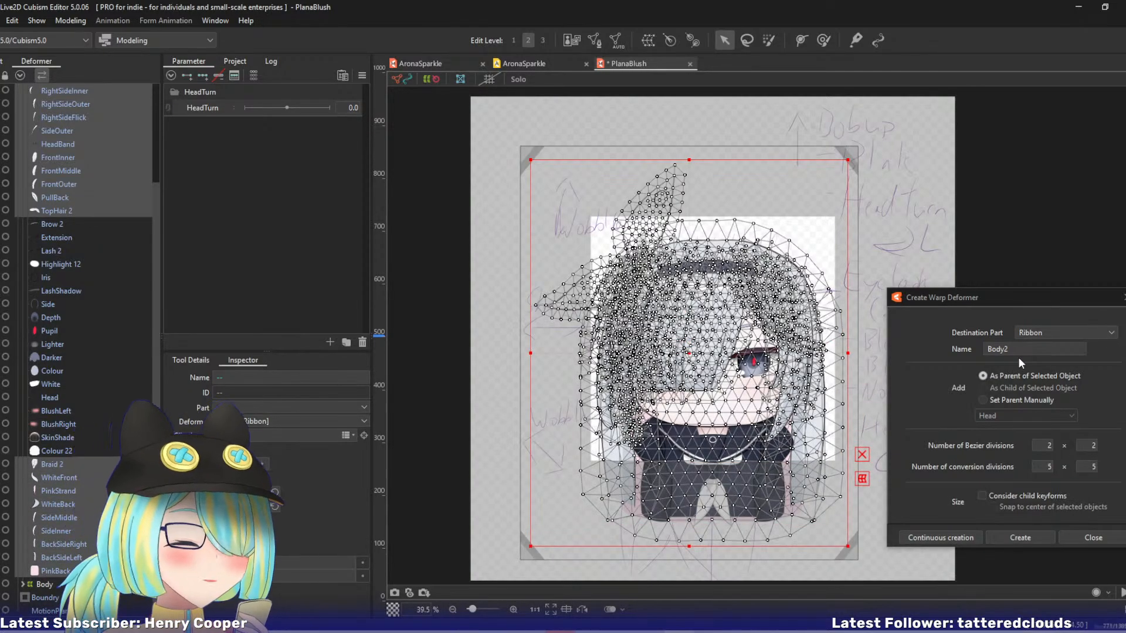
pyautogui.doubleClick(1000, 349)
pyautogui.write('Hai')
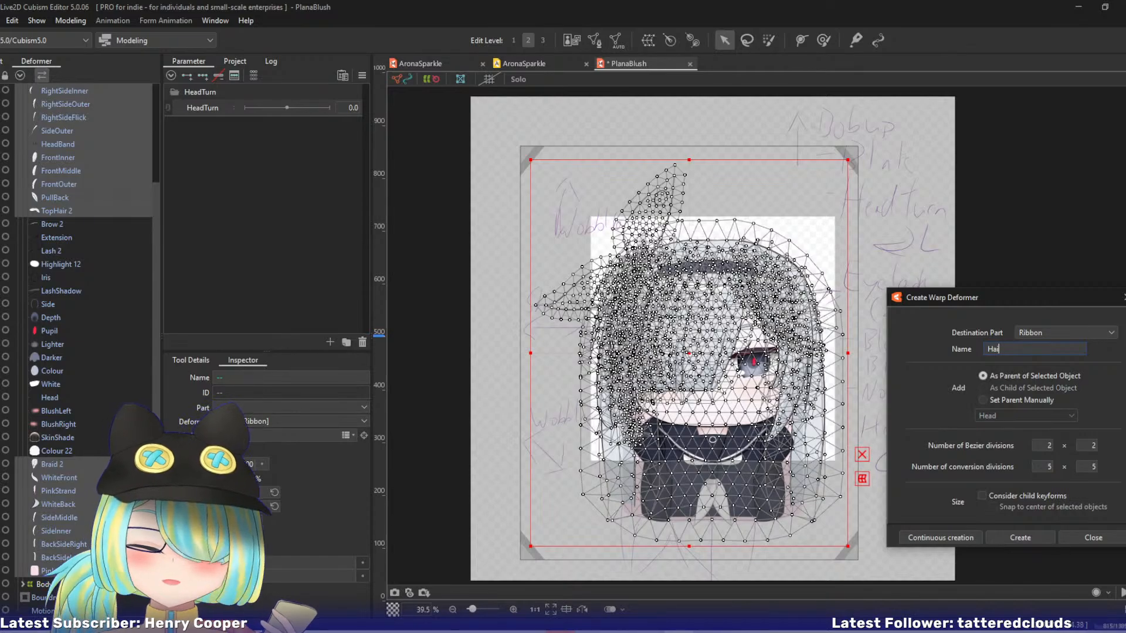
pyautogui.write('r')
pyautogui.click(941, 537)
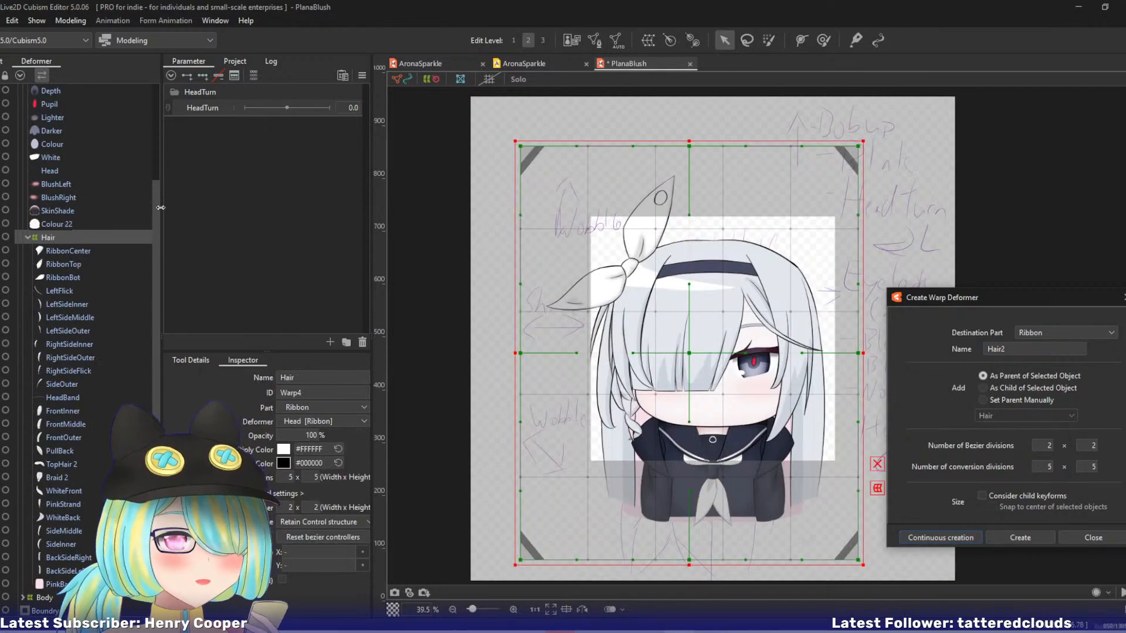
# Create a parent warp deformer named Face around the meshes Brow 2 through BlushRight, leaving out the Head mesh.
pyautogui.moveTo(157, 202); pyautogui.dragTo(170, 81)
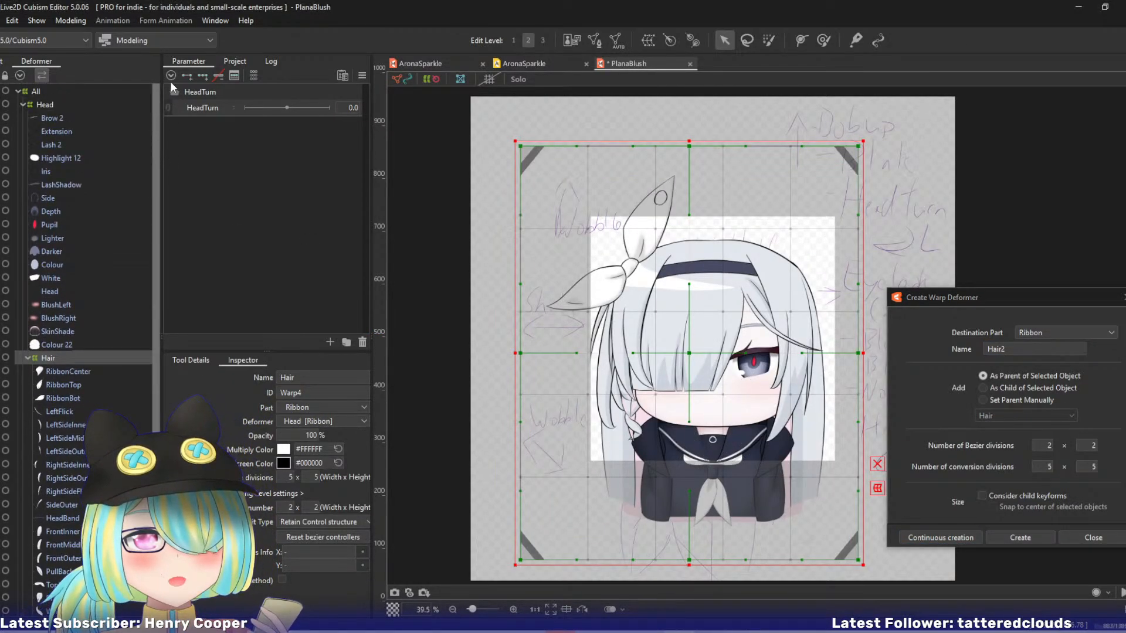
pyautogui.click(80, 117)
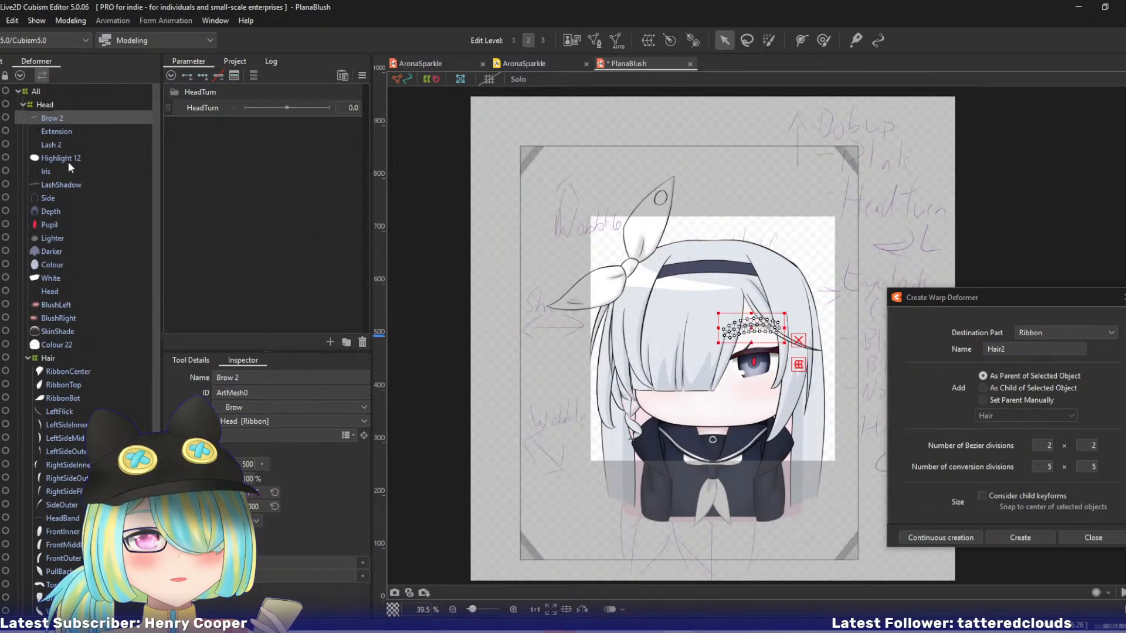
pyautogui.keyDown('shift'); pyautogui.click(59, 317); pyautogui.keyUp('shift')
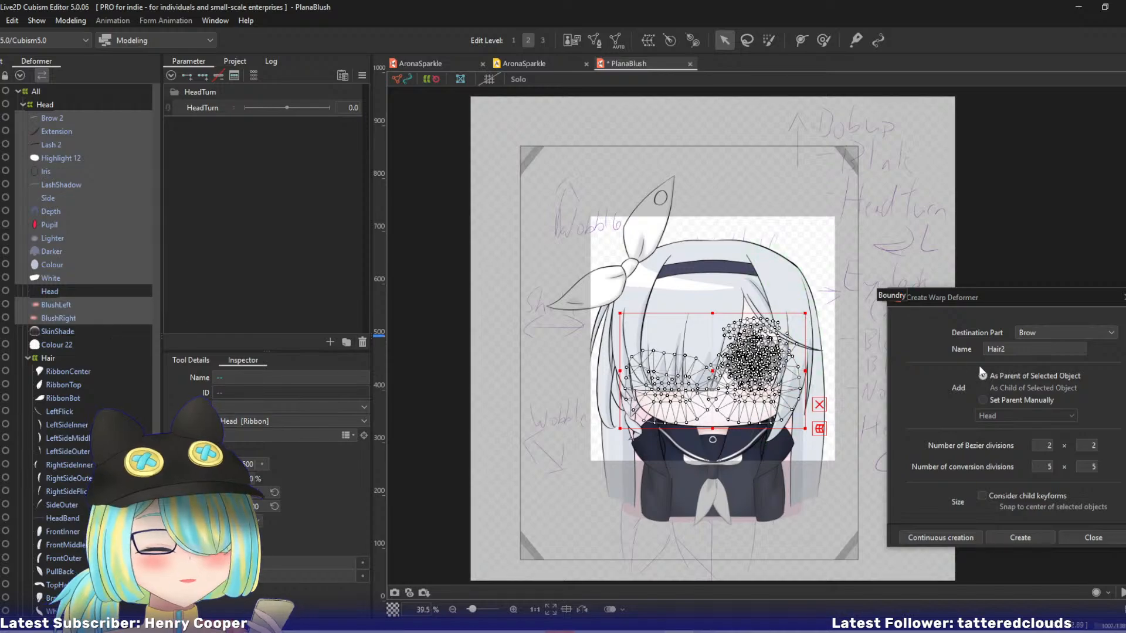
pyautogui.click(1011, 347)
pyautogui.write('Face2')
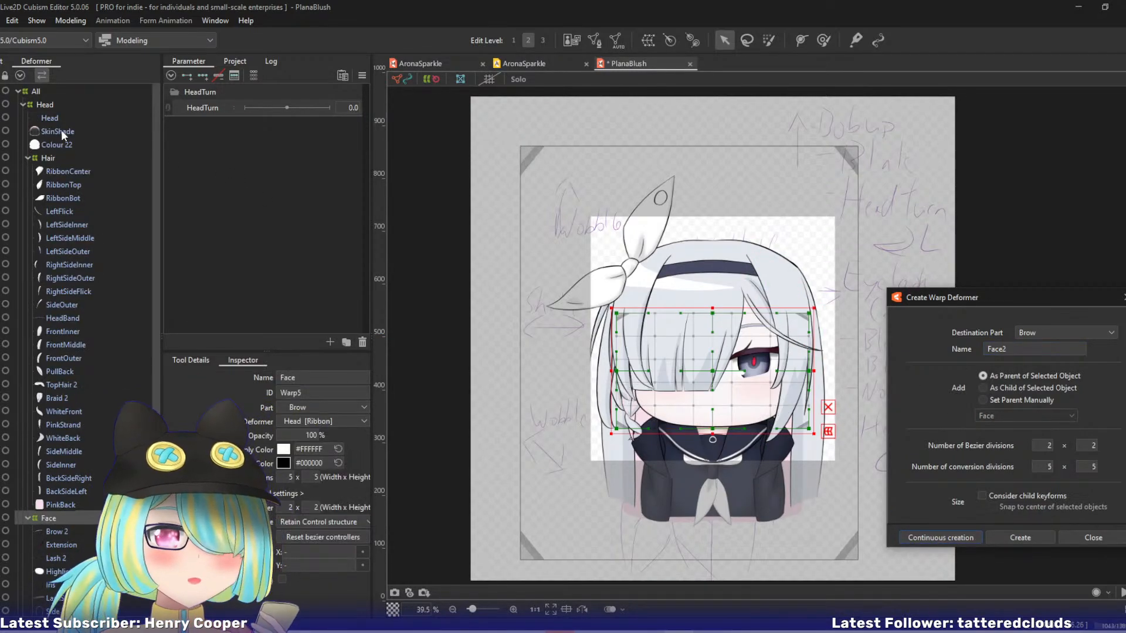
# Create a parent warp deformer named HeadShape around the Head, SkinShade and Colour 22 meshes.
pyautogui.click(60, 120)
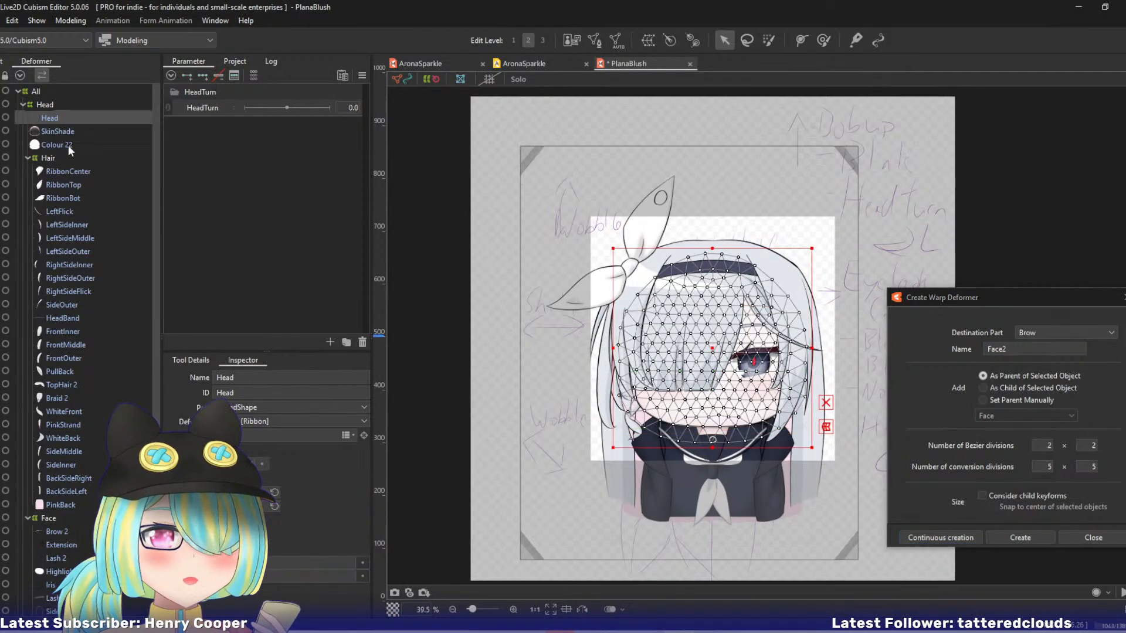
pyautogui.keyDown('shift'); pyautogui.click(68, 146); pyautogui.keyUp('shift')
pyautogui.click(1015, 349)
pyautogui.doubleClick(1016, 349)
pyautogui.write('He')
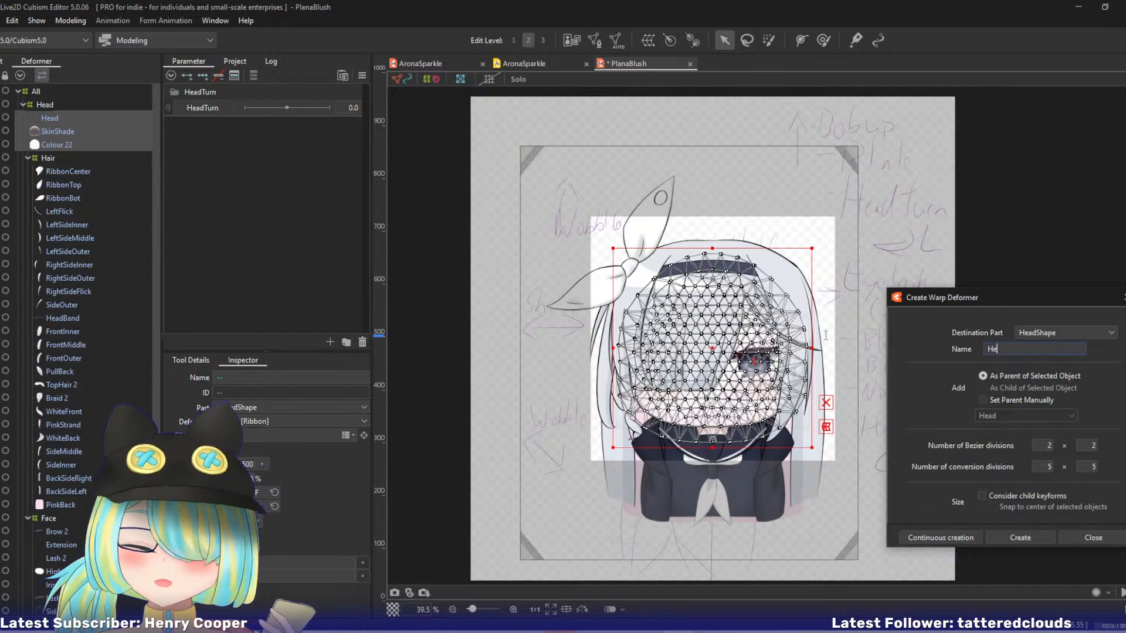
pyautogui.write('adShap')
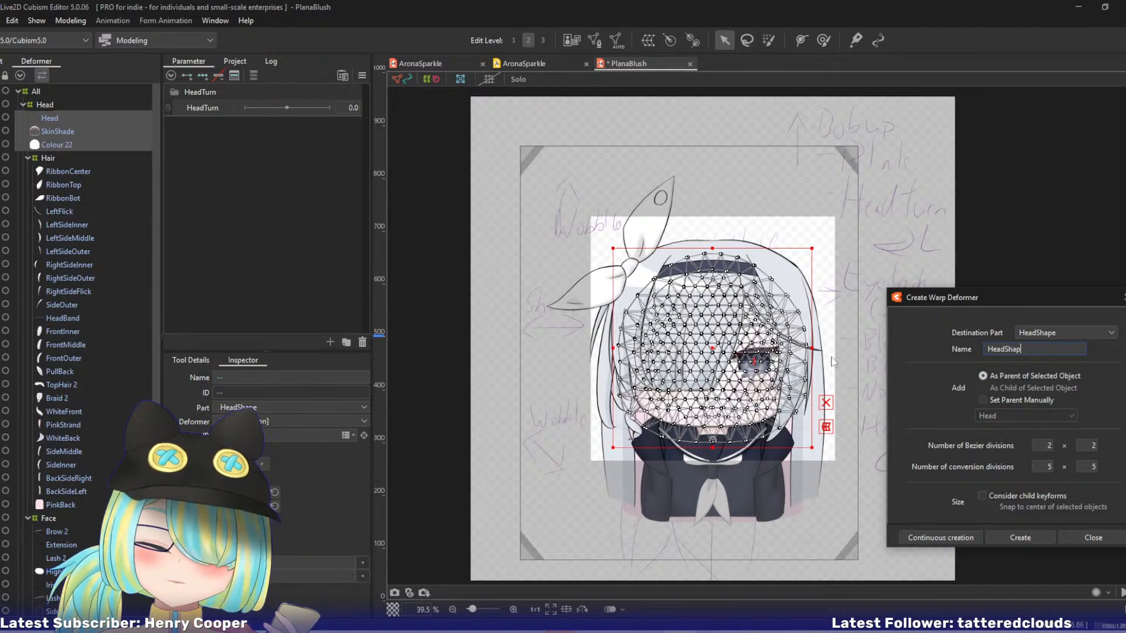
pyautogui.write('e')
pyautogui.click(918, 537)
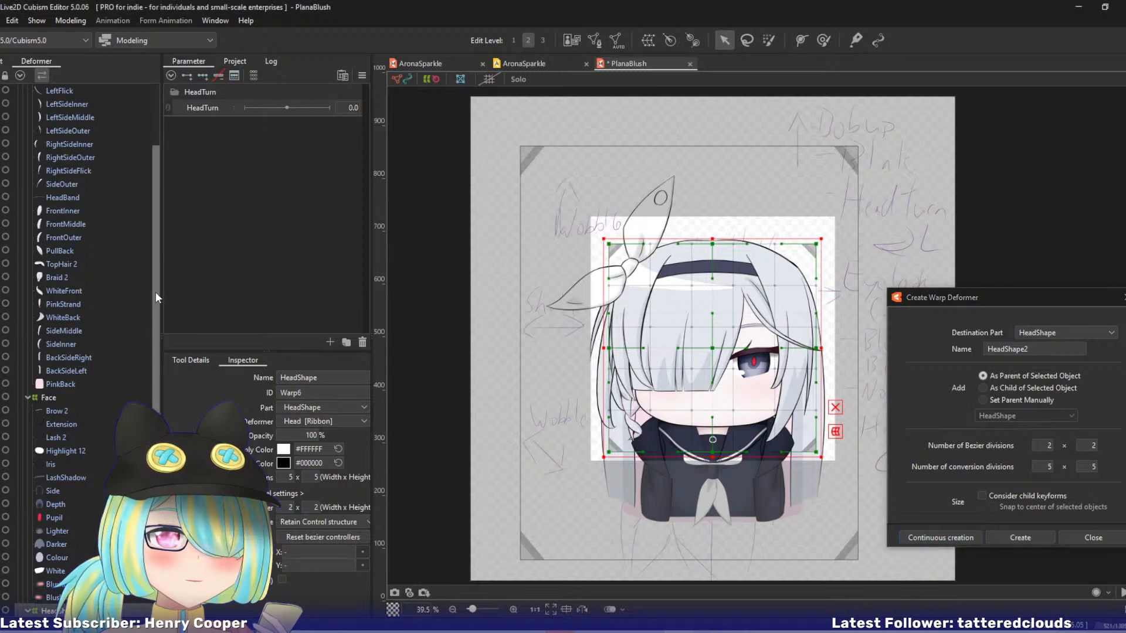
pyautogui.moveTo(156, 291); pyautogui.dragTo(171, 374)
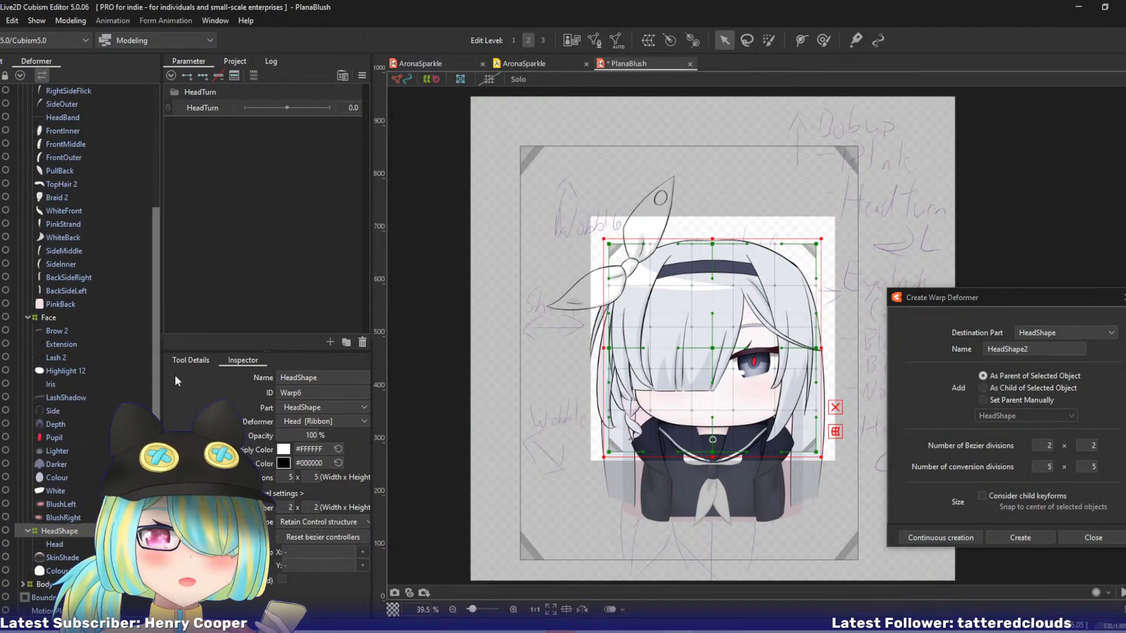
pyautogui.moveTo(175, 375)
pyautogui.mouseDown()
pyautogui.moveTo(168, 290)
pyautogui.moveTo(165, 385)
pyautogui.mouseUp()
pyautogui.click(61, 504)
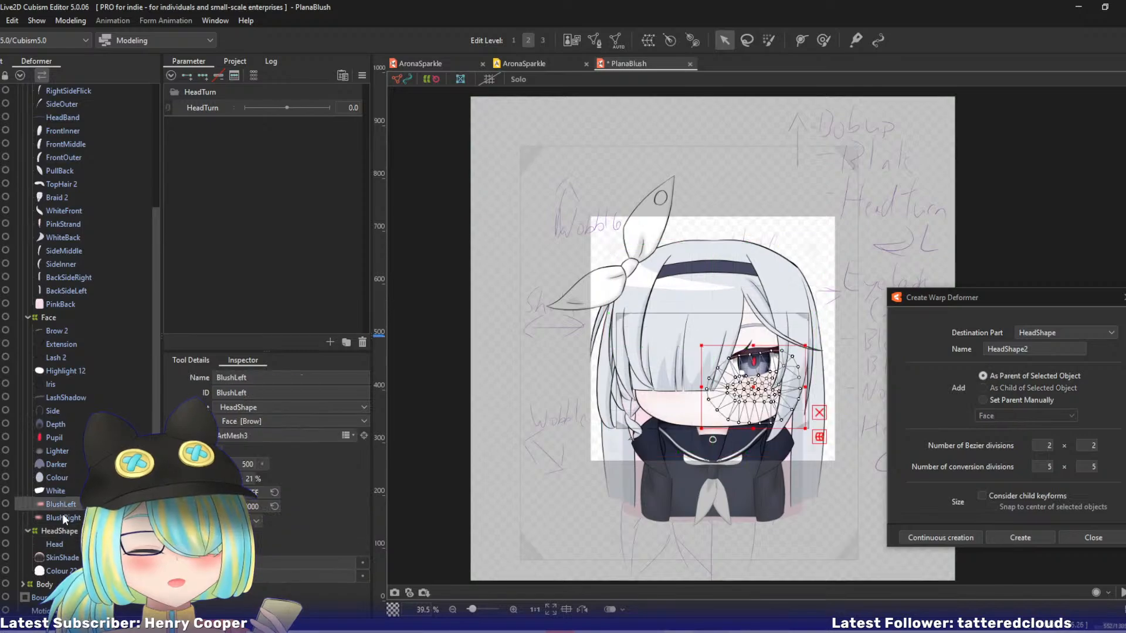
pyautogui.click(63, 517)
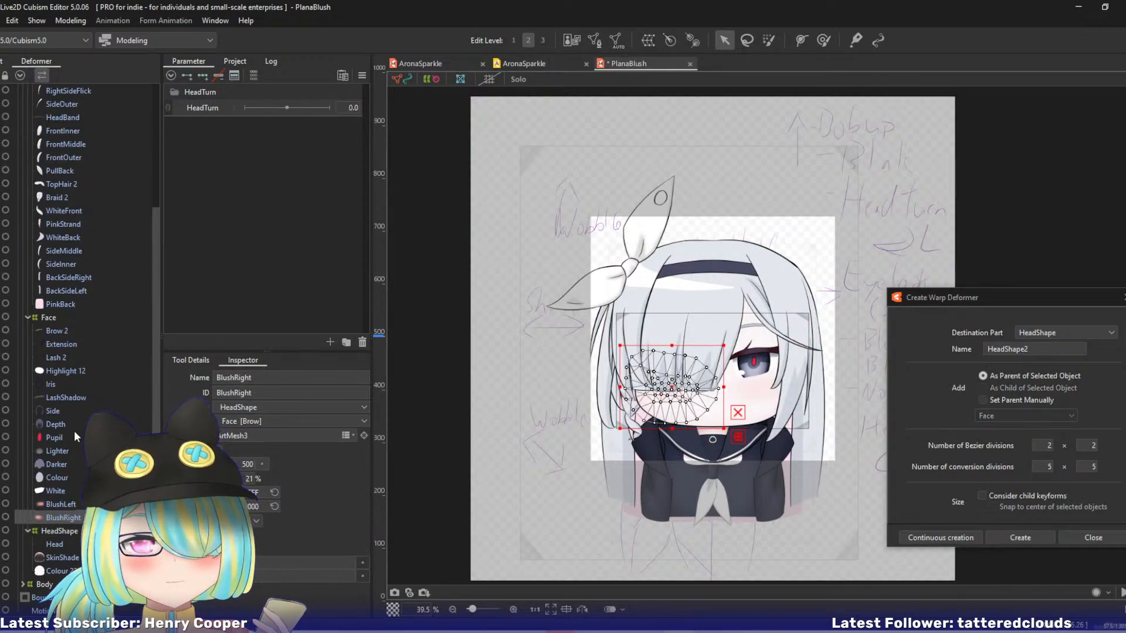
pyautogui.click(57, 451)
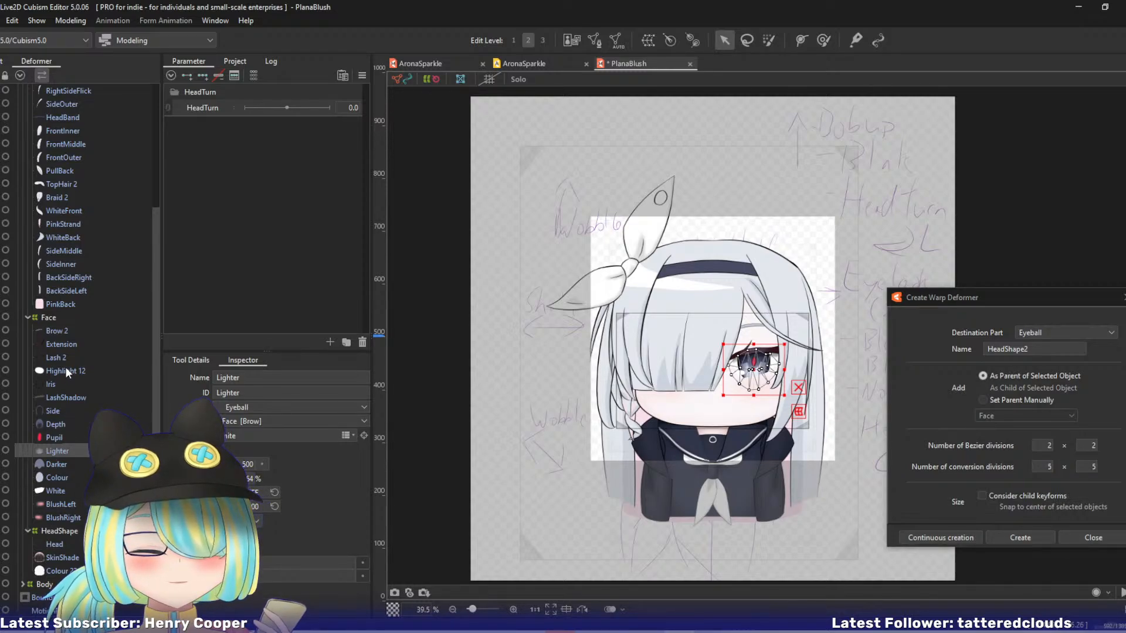
pyautogui.click(81, 395)
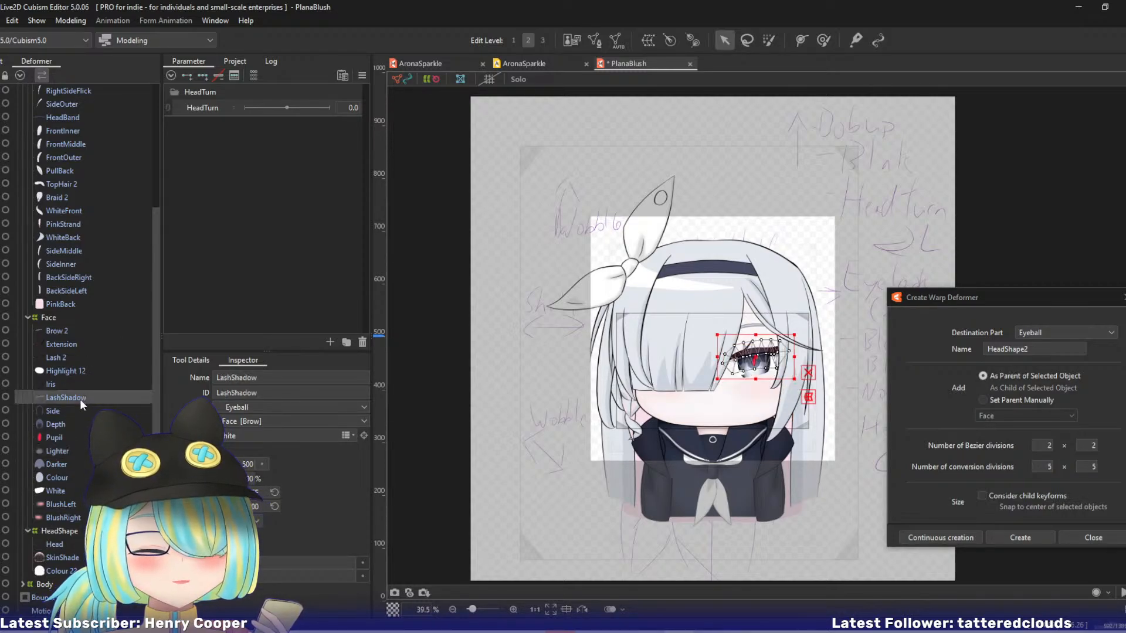
# Create a parent warp deformer named Ribbon inside Hair around RibbonCenter, RibbonTop and RibbonBot.
pyautogui.moveTo(153, 323); pyautogui.dragTo(159, 206)
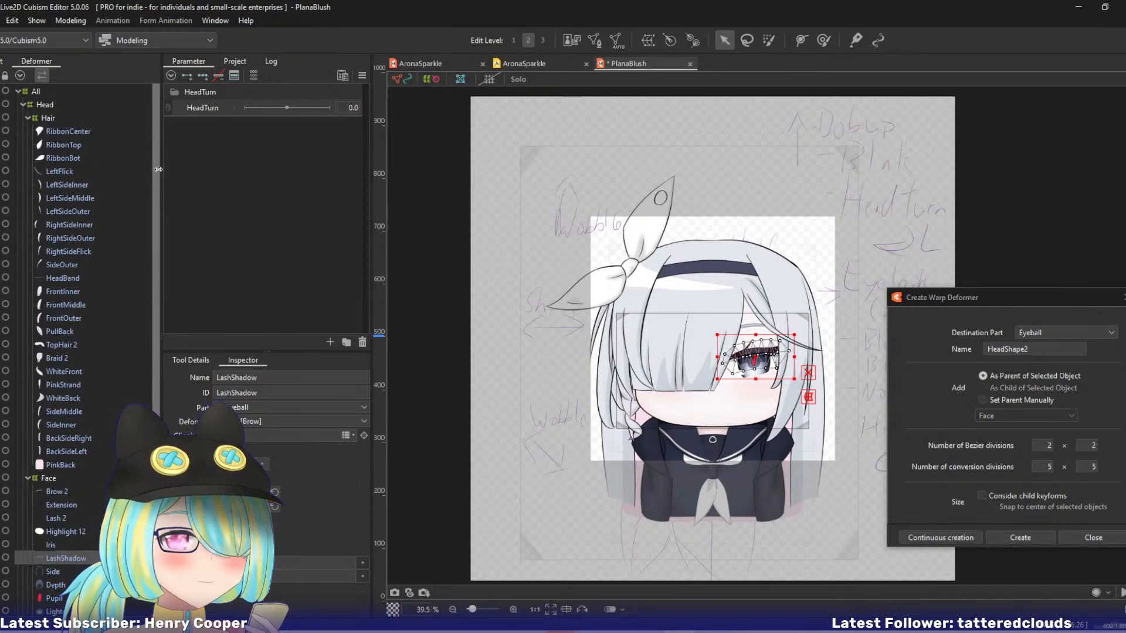
pyautogui.click(67, 134)
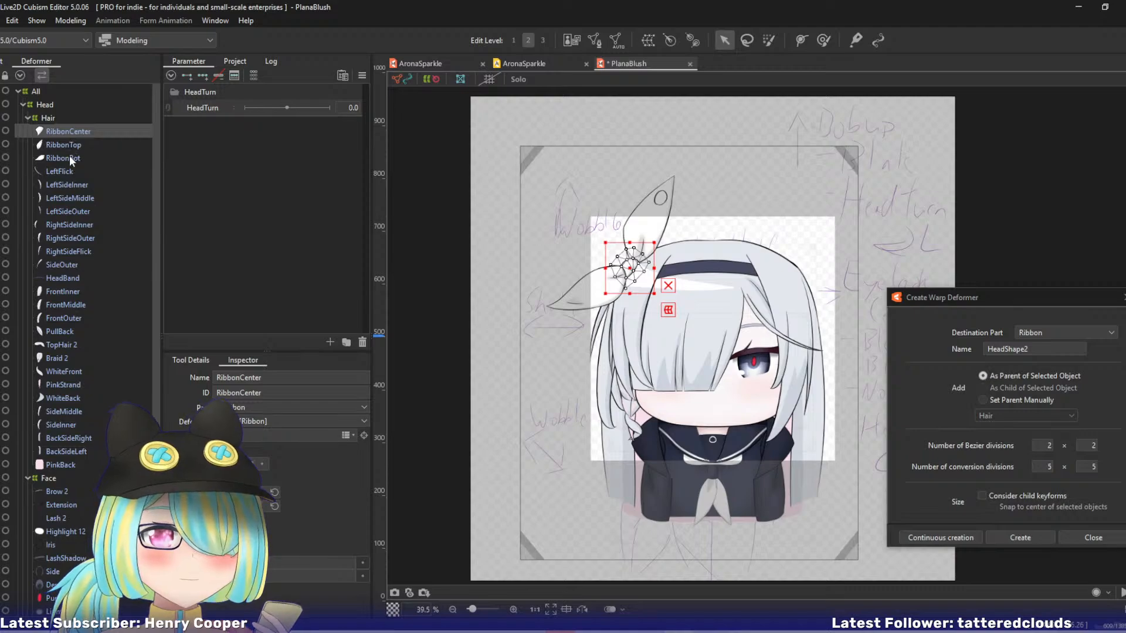
pyautogui.keyDown('shift'); pyautogui.click(70, 159); pyautogui.keyUp('shift')
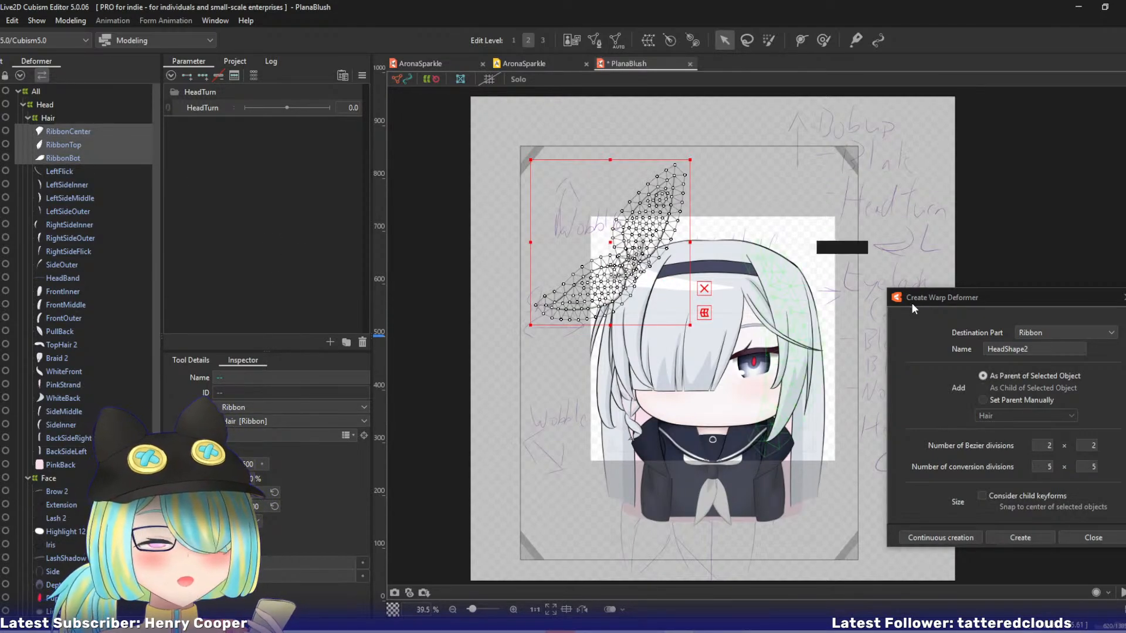
pyautogui.moveTo(1045, 349); pyautogui.dragTo(802, 335)
pyautogui.write('Ribbon')
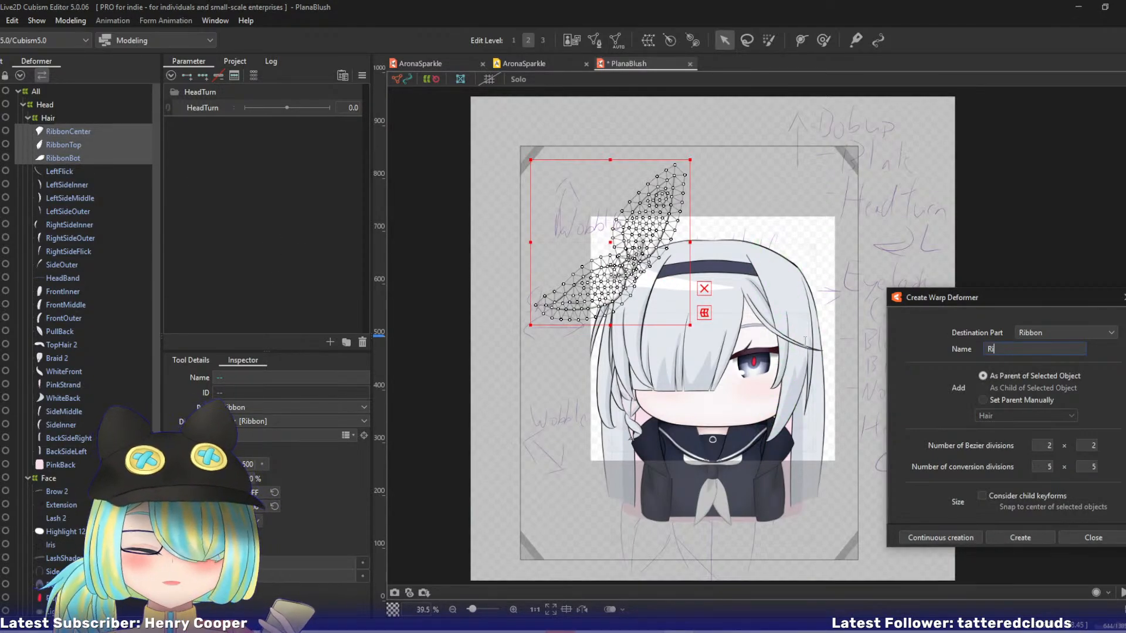
pyautogui.click(941, 538)
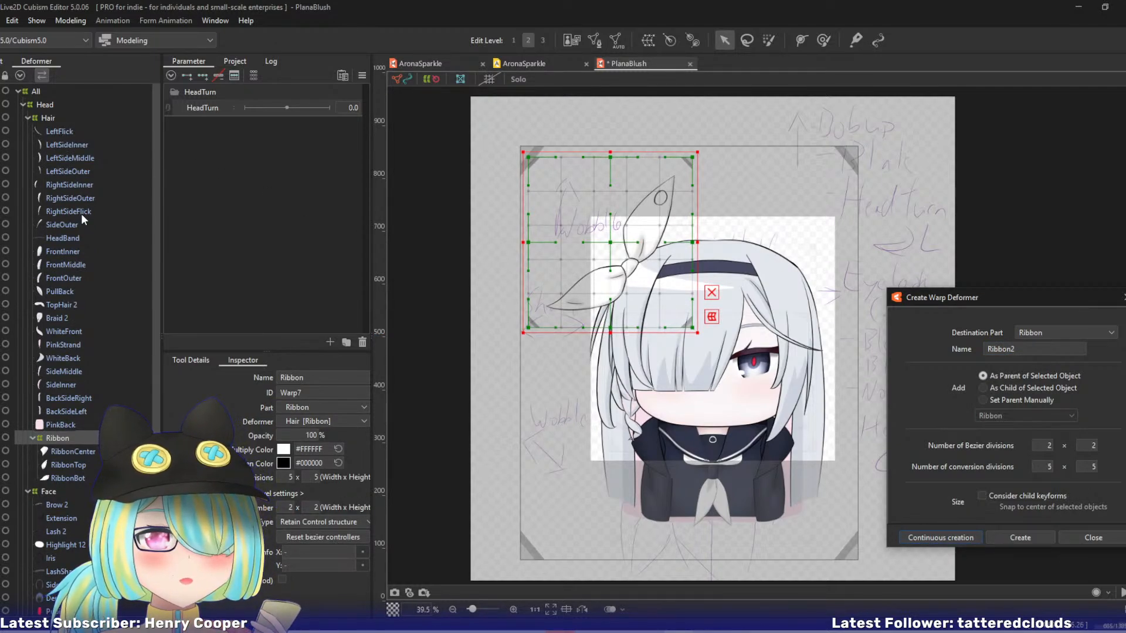
# Create a parent warp deformer named LeftSide inside Hair around LeftSideInner, LeftSideMiddle and LeftSideOuter.
pyautogui.click(61, 131)
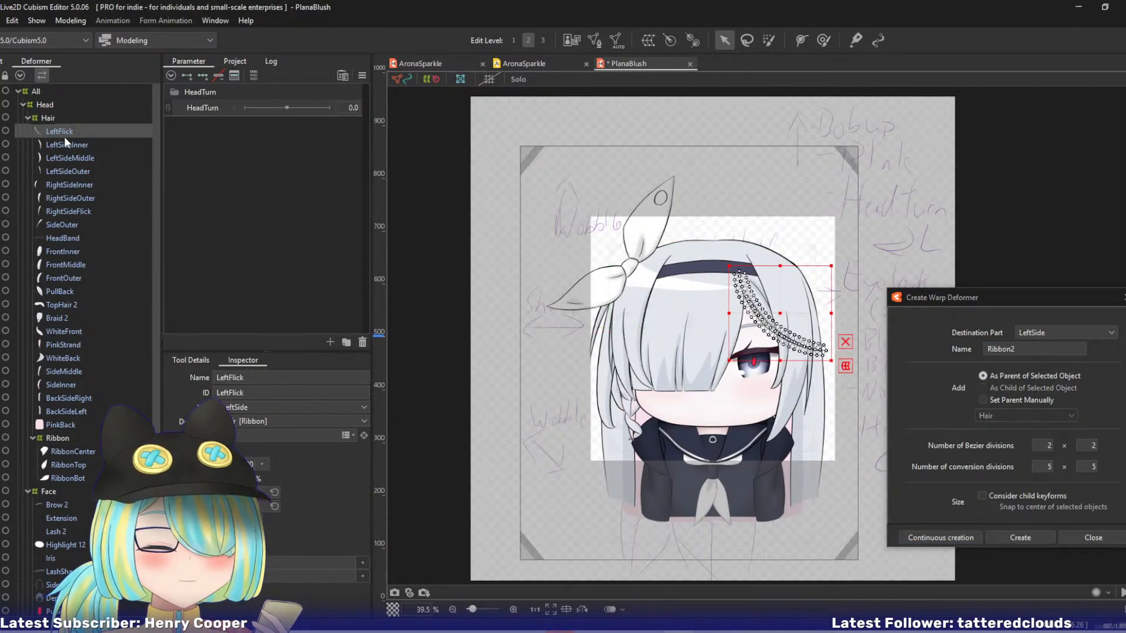
pyautogui.click(64, 145)
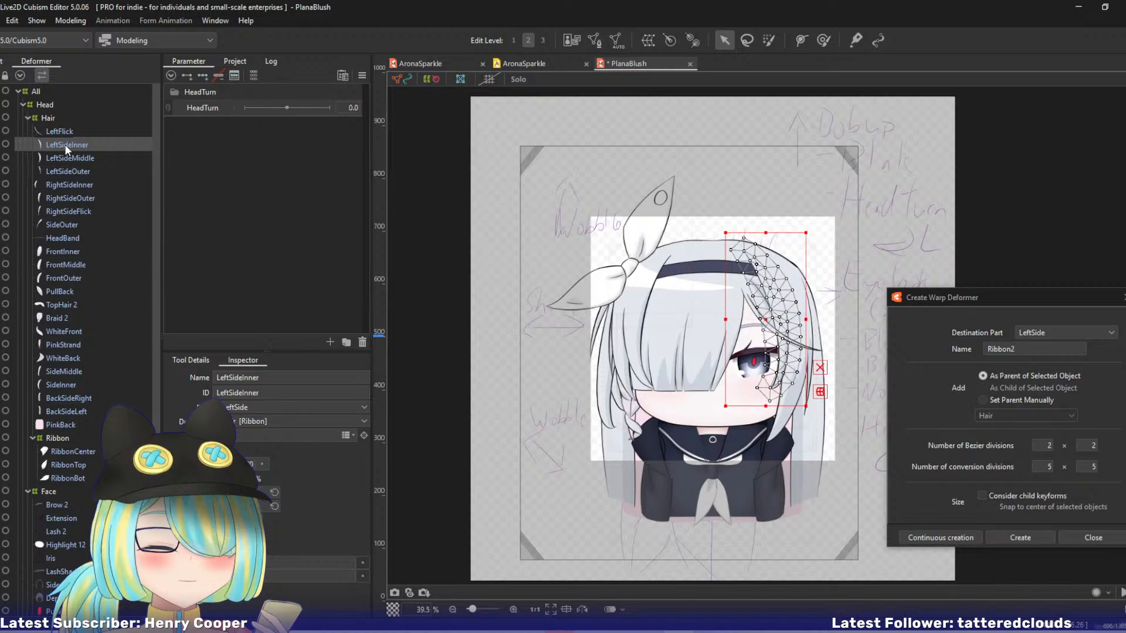
pyautogui.click(63, 129)
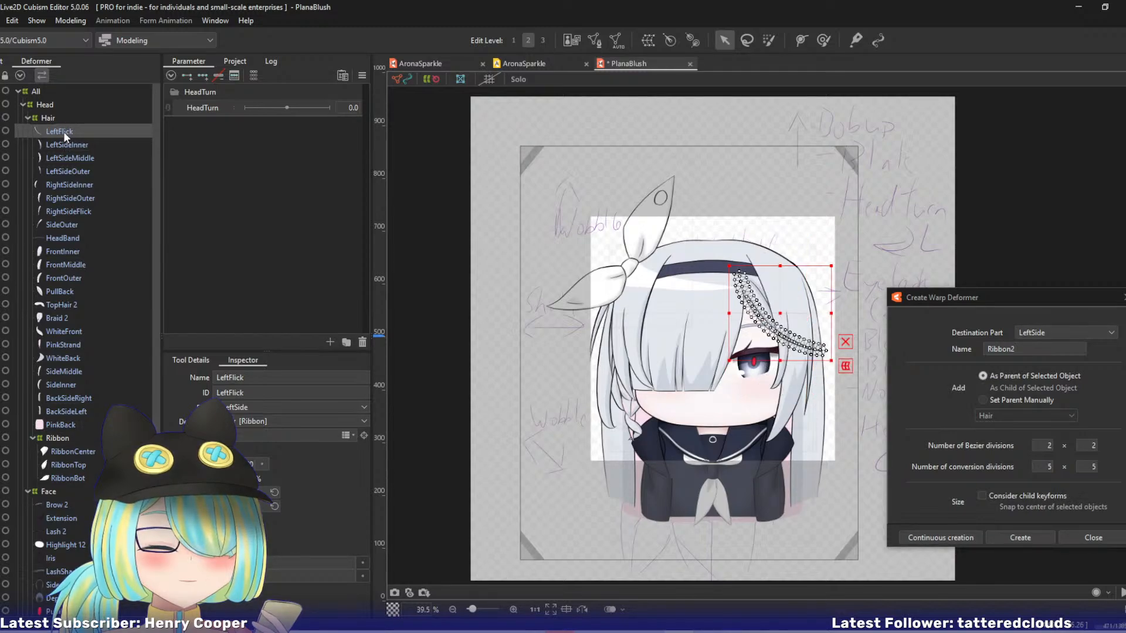
pyautogui.click(65, 147)
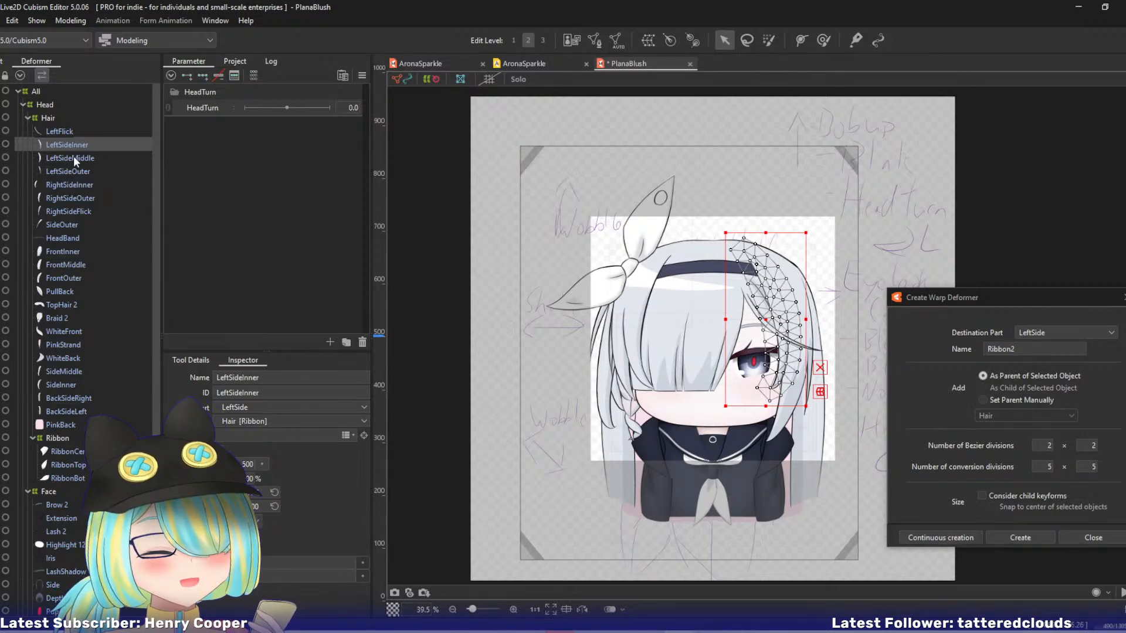
pyautogui.click(73, 156)
pyautogui.click(76, 170)
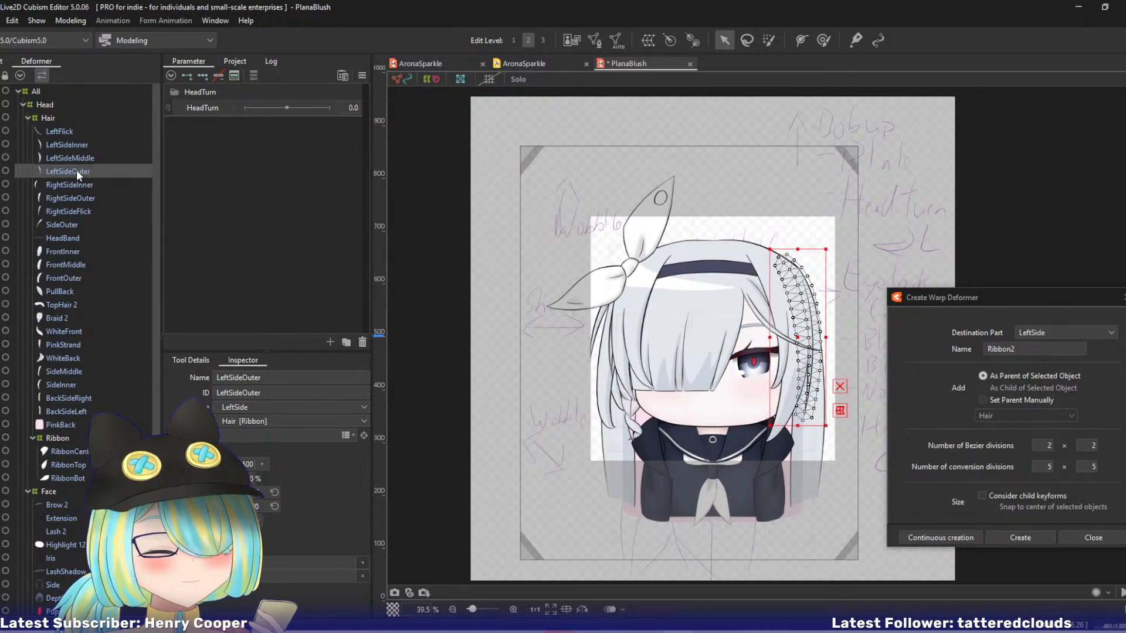
pyautogui.click(69, 147)
pyautogui.keyDown('shift'); pyautogui.click(74, 170); pyautogui.keyUp('shift')
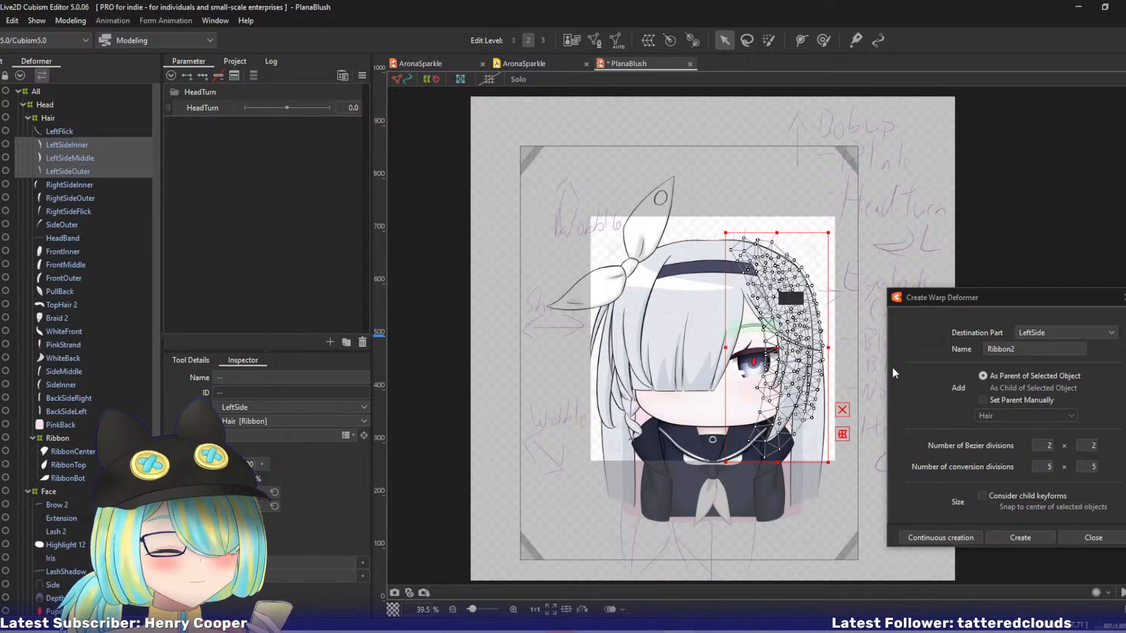
pyautogui.doubleClick(1033, 350)
pyautogui.write('L')
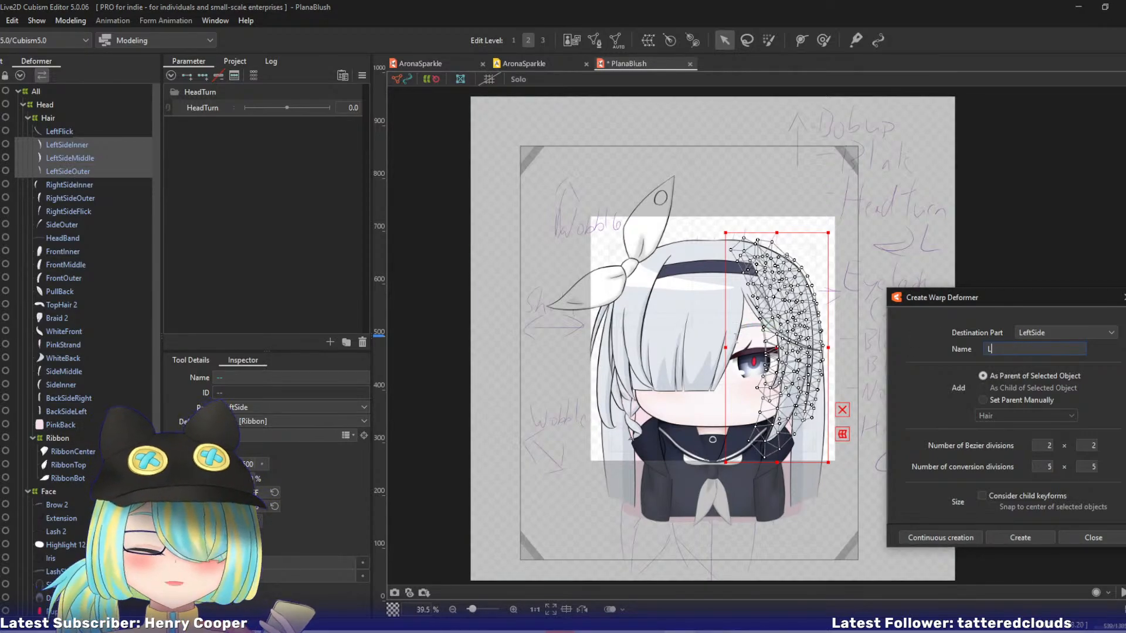
pyautogui.write('eftSide')
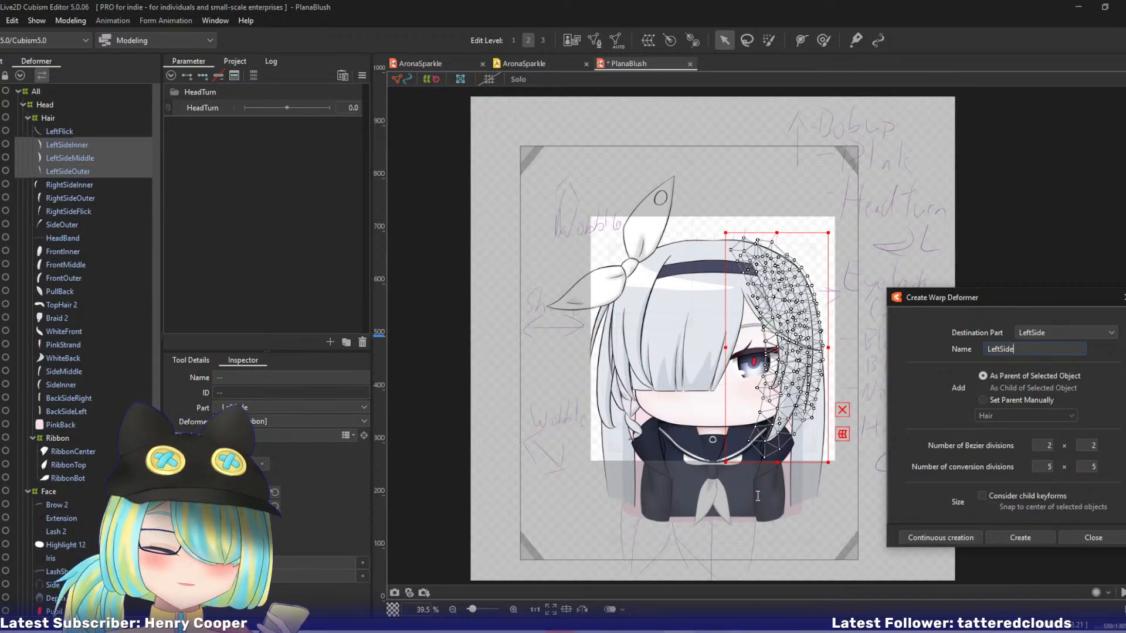
pyautogui.click(927, 537)
# Create a parent warp deformer named Front inside Hair around FrontInner, FrontMiddle, FrontOuter, PullBack and LeftFlick.
pyautogui.click(82, 144)
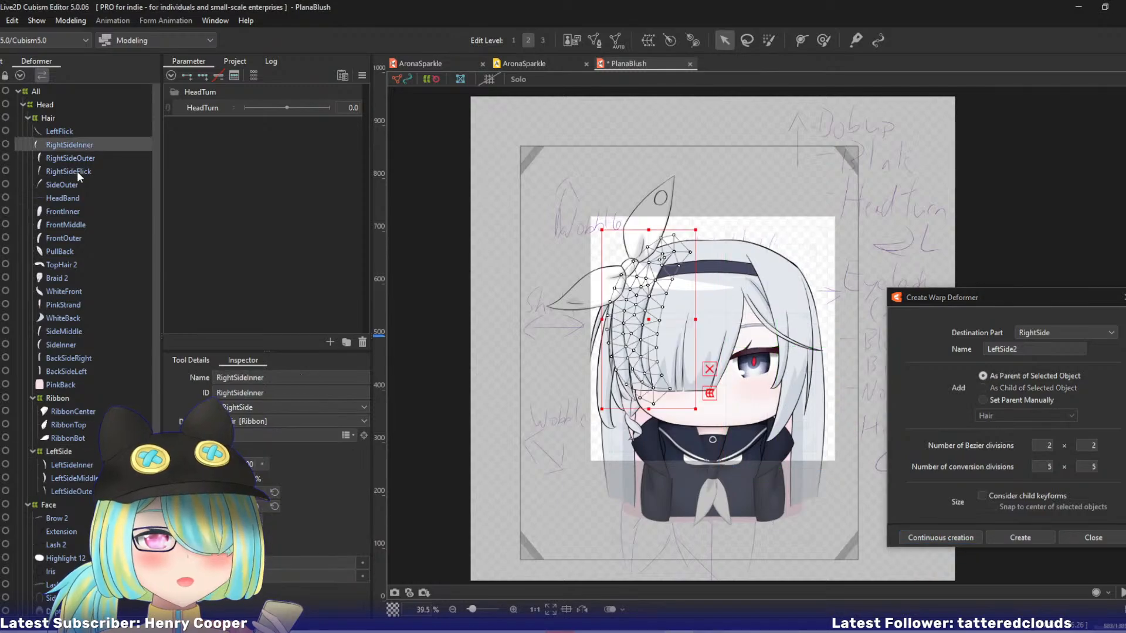
pyautogui.keyDown('shift'); pyautogui.click(76, 185); pyautogui.keyUp('shift')
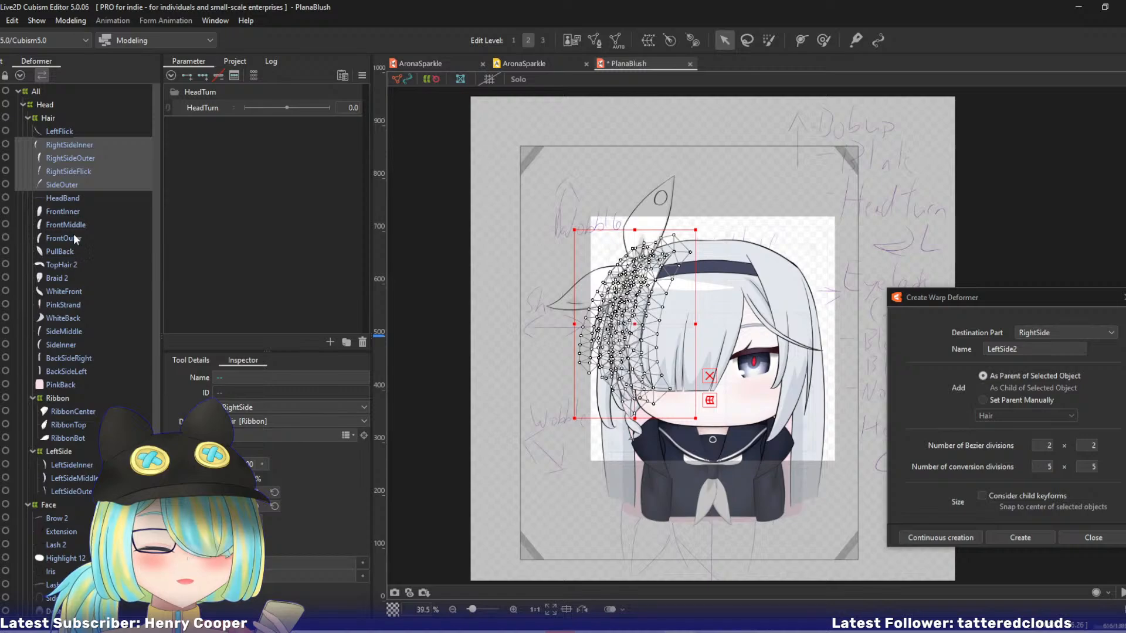
pyautogui.click(72, 210)
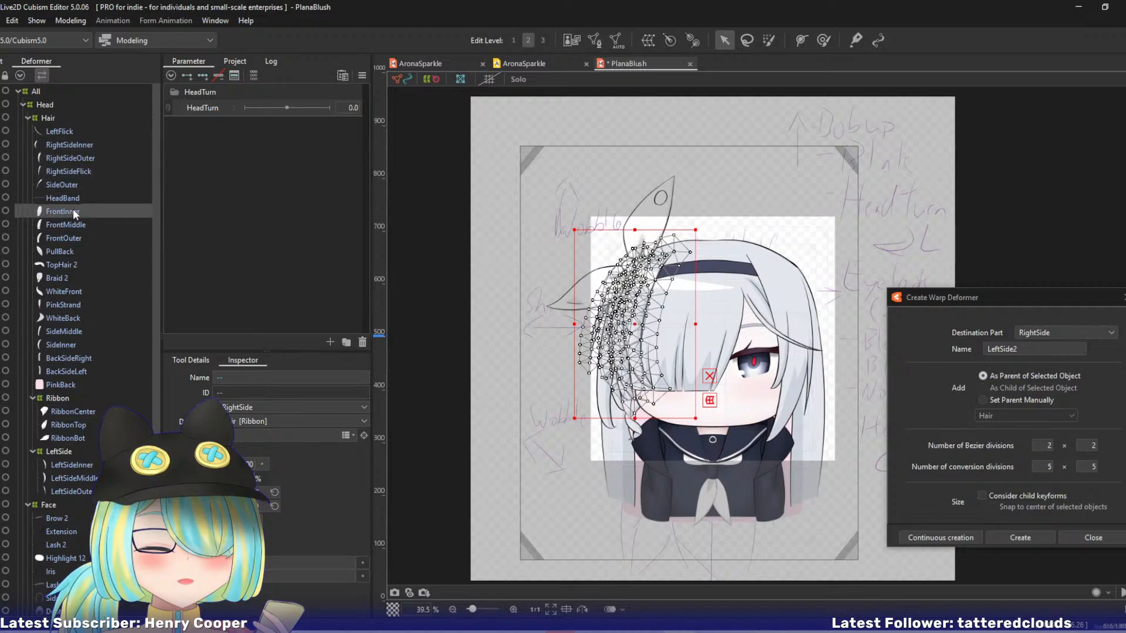
pyautogui.keyDown('shift'); pyautogui.click(72, 249); pyautogui.keyUp('shift')
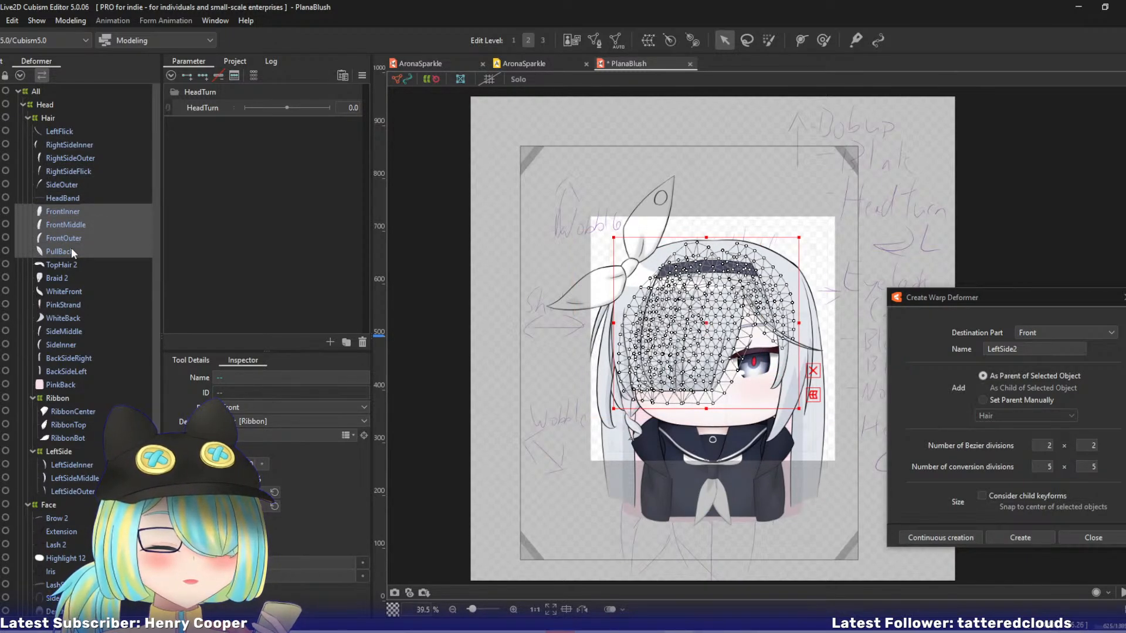
pyautogui.keyDown('ctrl'); pyautogui.click(64, 131); pyautogui.keyUp('ctrl')
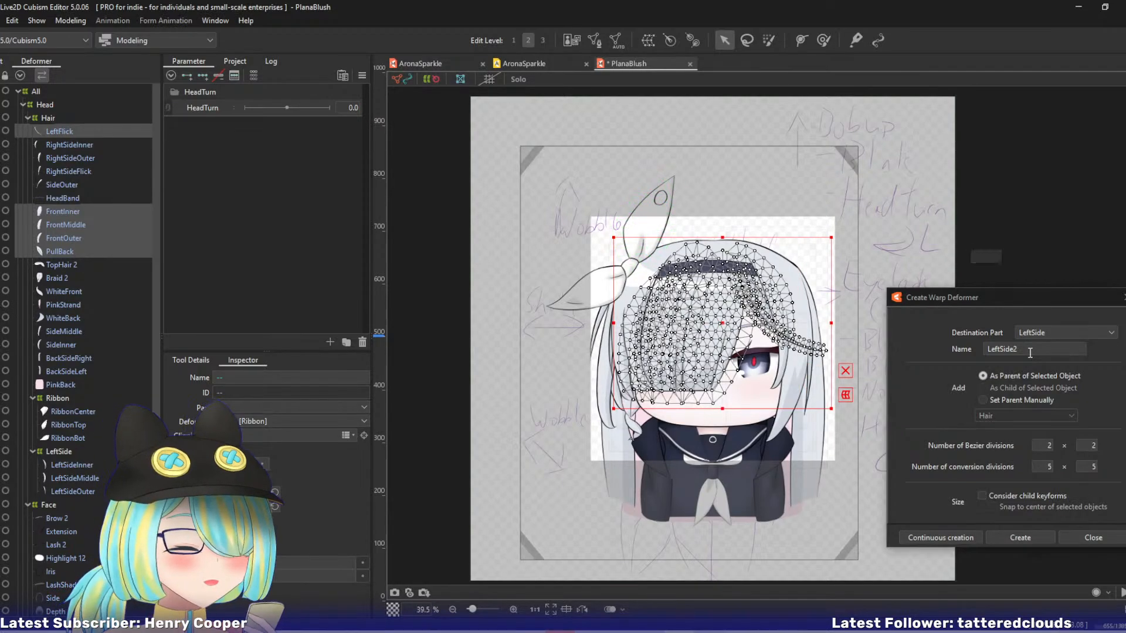
pyautogui.write('Front')
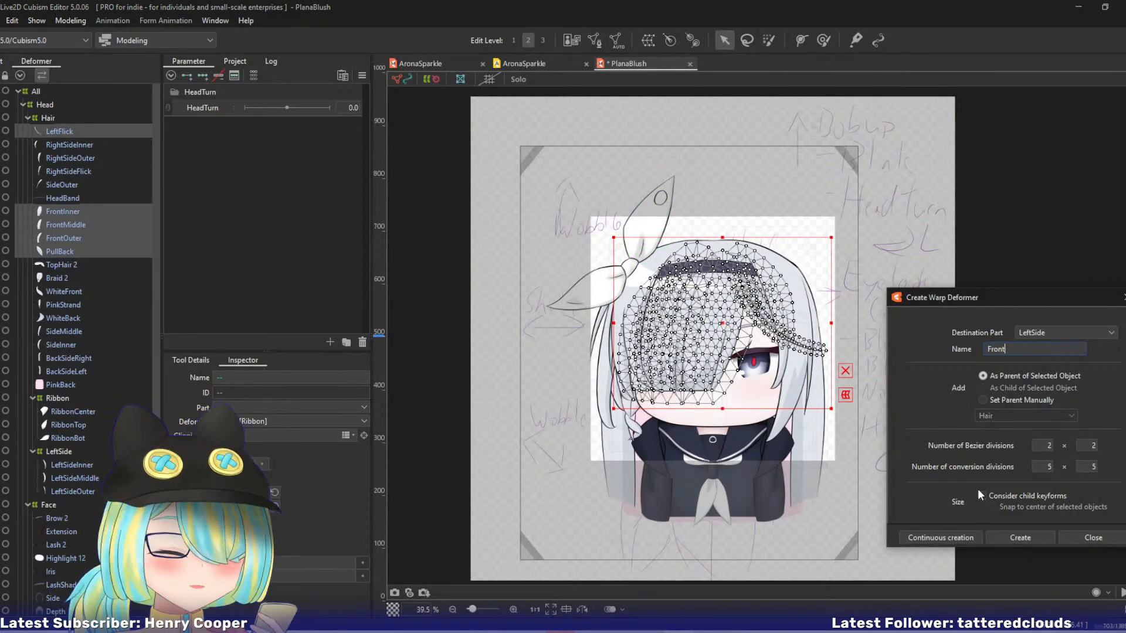
pyautogui.click(932, 538)
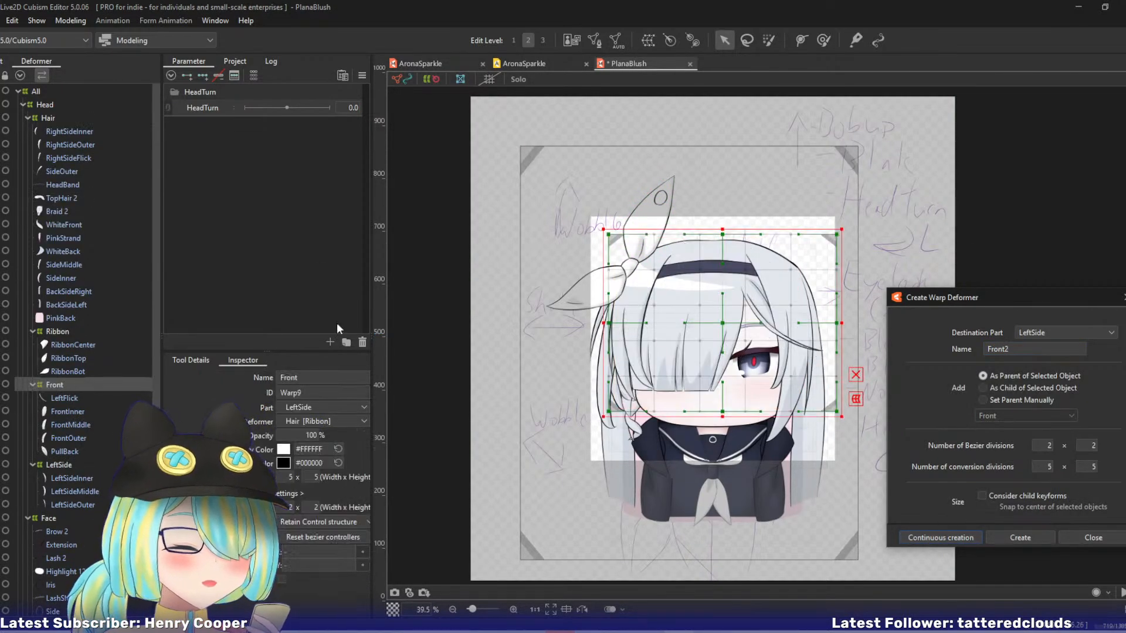
# Create a parent warp deformer named Hairband inside Hair around the HeadBand mesh only.
pyautogui.click(69, 181)
pyautogui.keyDown('ctrl'); pyautogui.click(94, 198); pyautogui.keyUp('ctrl')
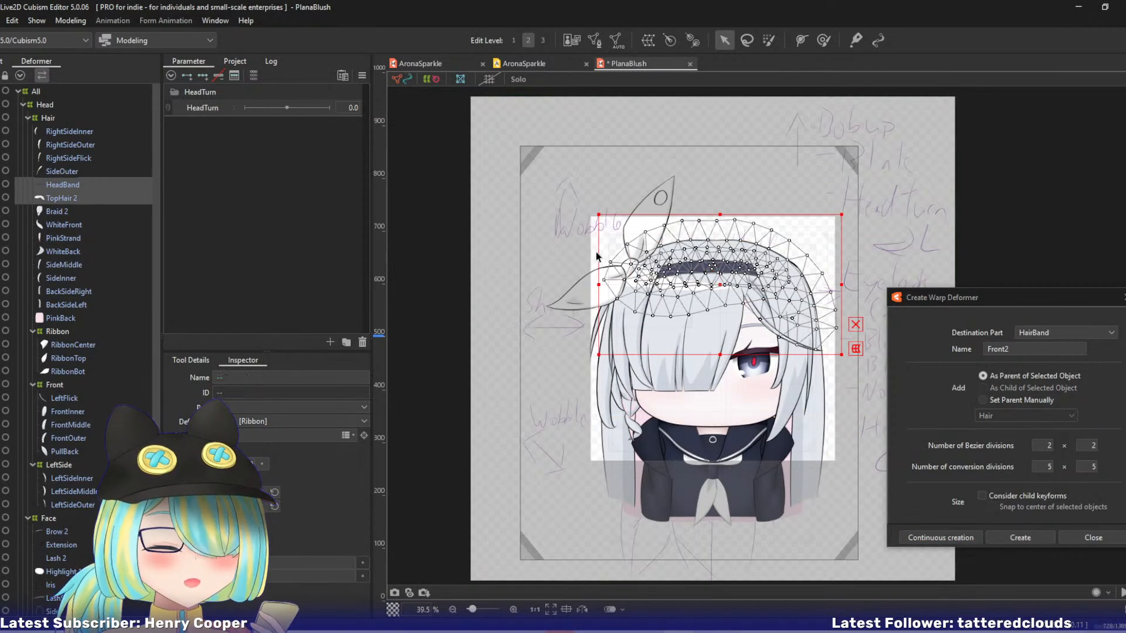
pyautogui.doubleClick(1017, 349)
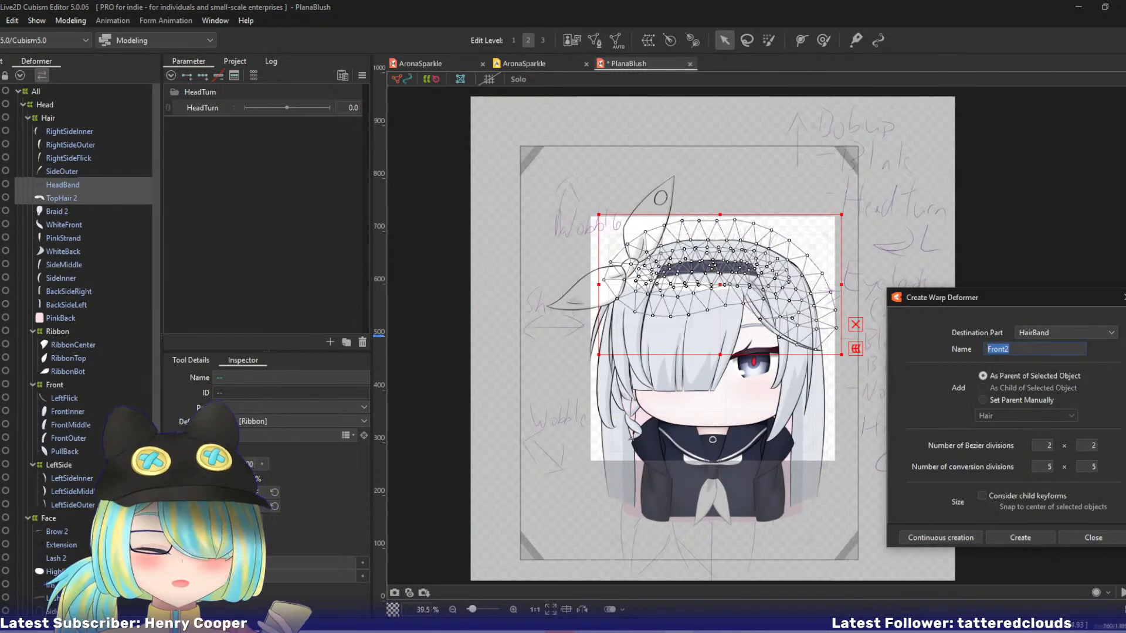
pyautogui.click(59, 184)
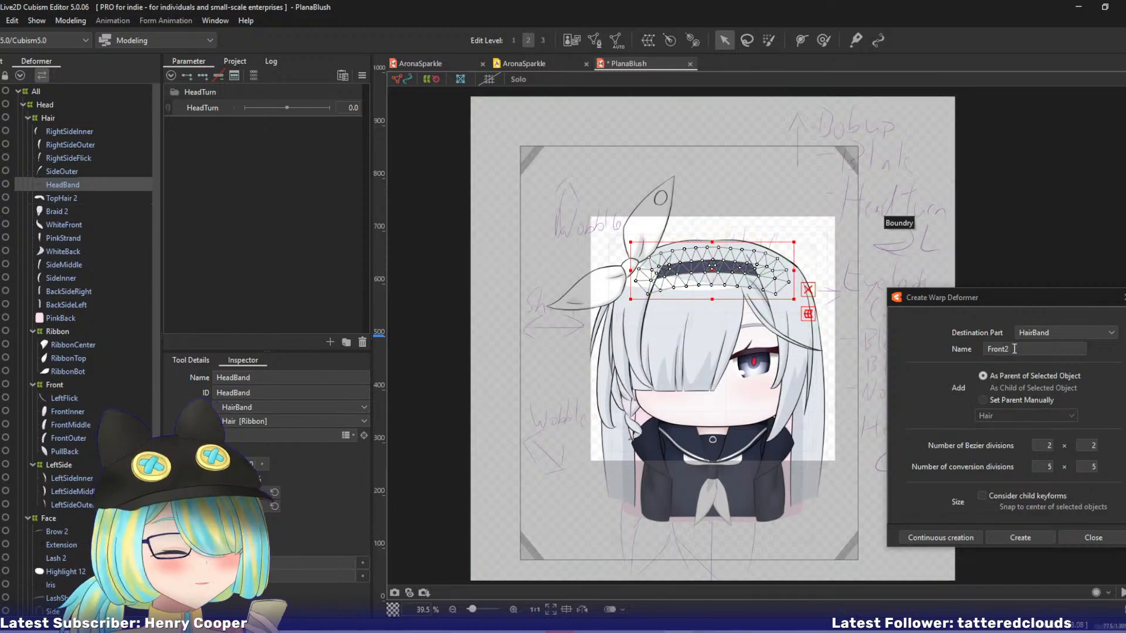
pyautogui.write('Head')
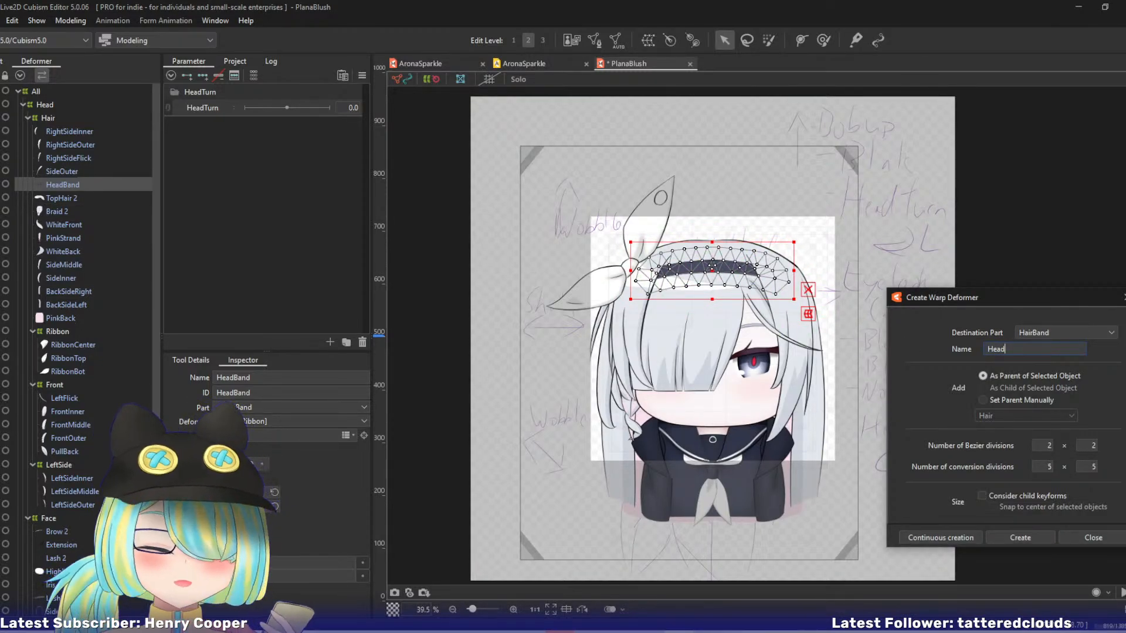
pyautogui.write('band')
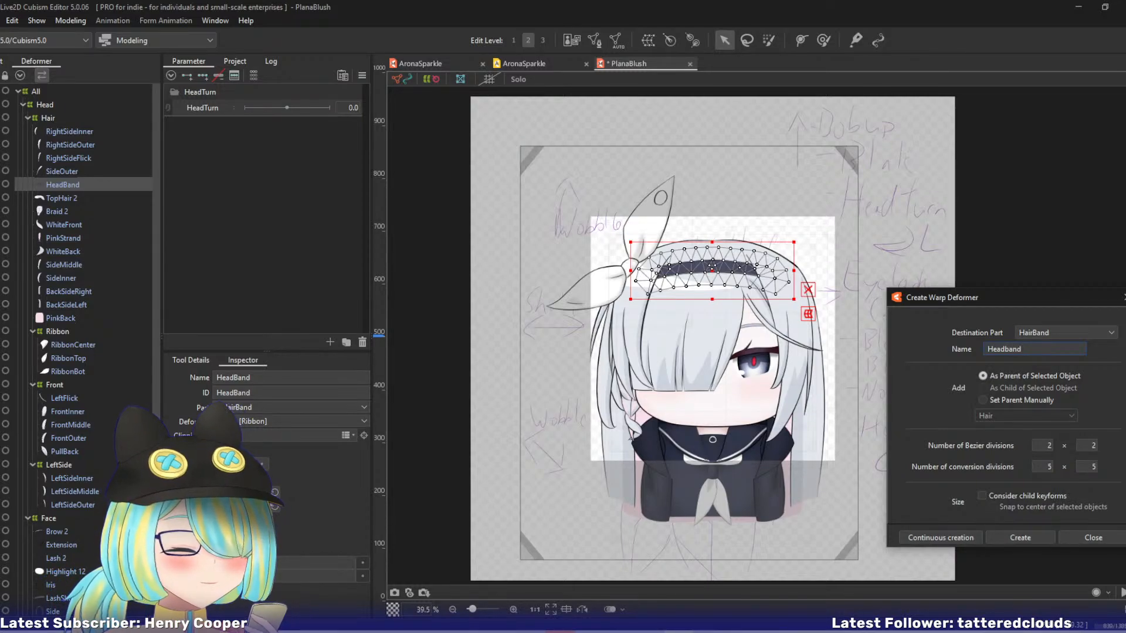
pyautogui.press('BackSpace')
pyautogui.press('BackSpace')
pyautogui.press('BackSpace')
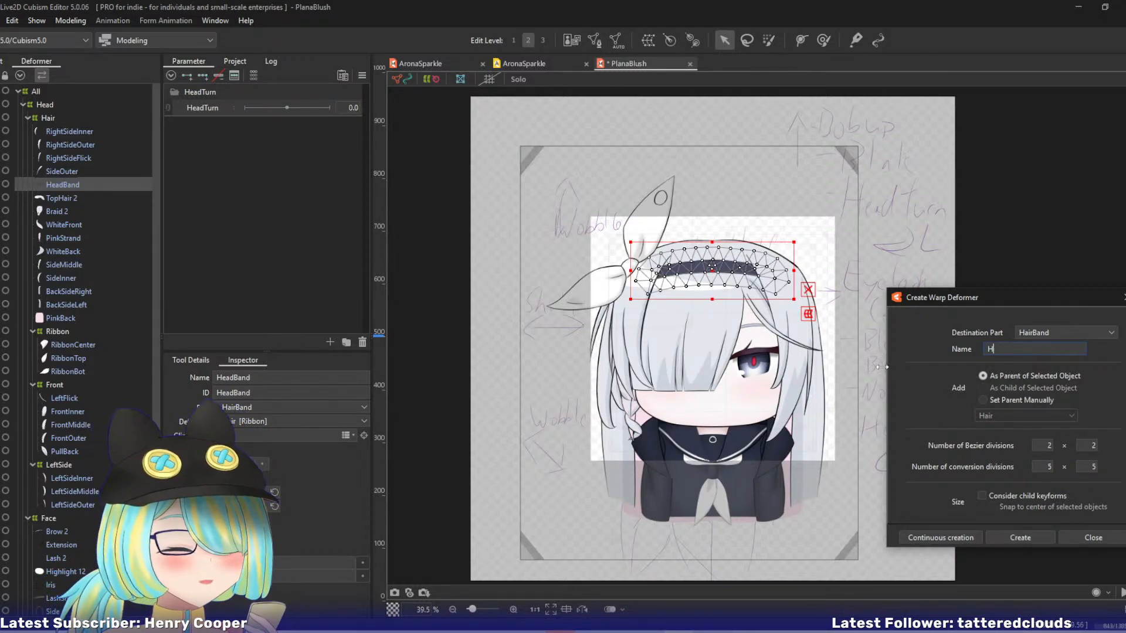
pyautogui.write('airband')
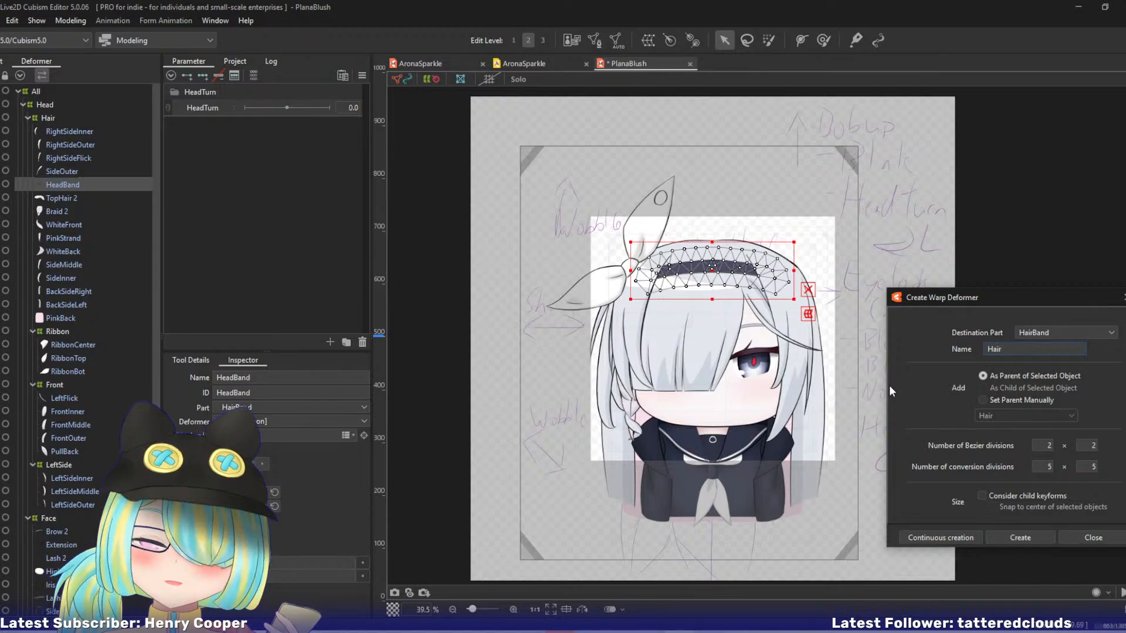
pyautogui.click(928, 535)
# Create a parent warp deformer named Top inside Hair around the TopHair 2 mesh.
pyautogui.click(81, 185)
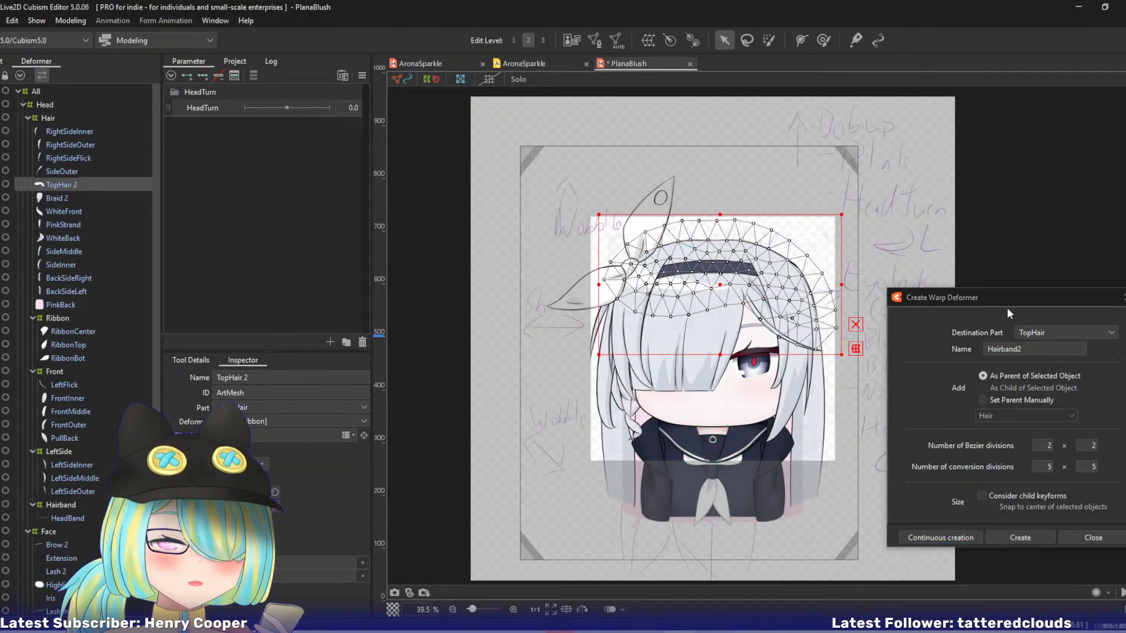
pyautogui.doubleClick(997, 349)
pyautogui.write('Top')
pyautogui.click(932, 537)
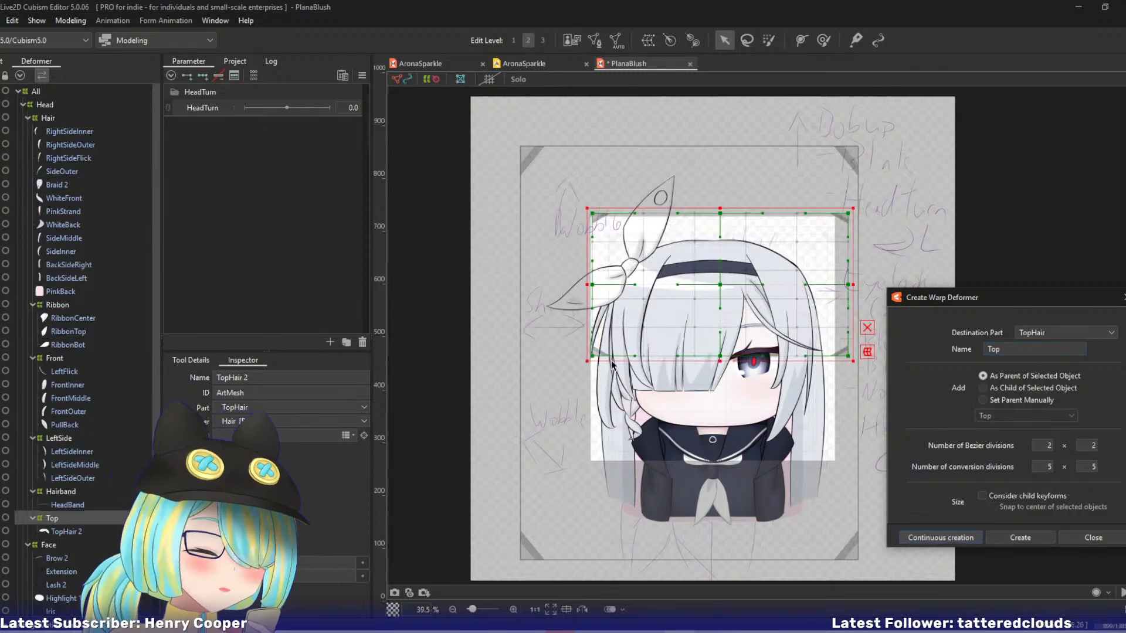
# Create a parent warp deformer named Braid inside Hair around Braid 2, WhiteFront, PinkStrand and WhiteBack.
pyautogui.click(59, 198)
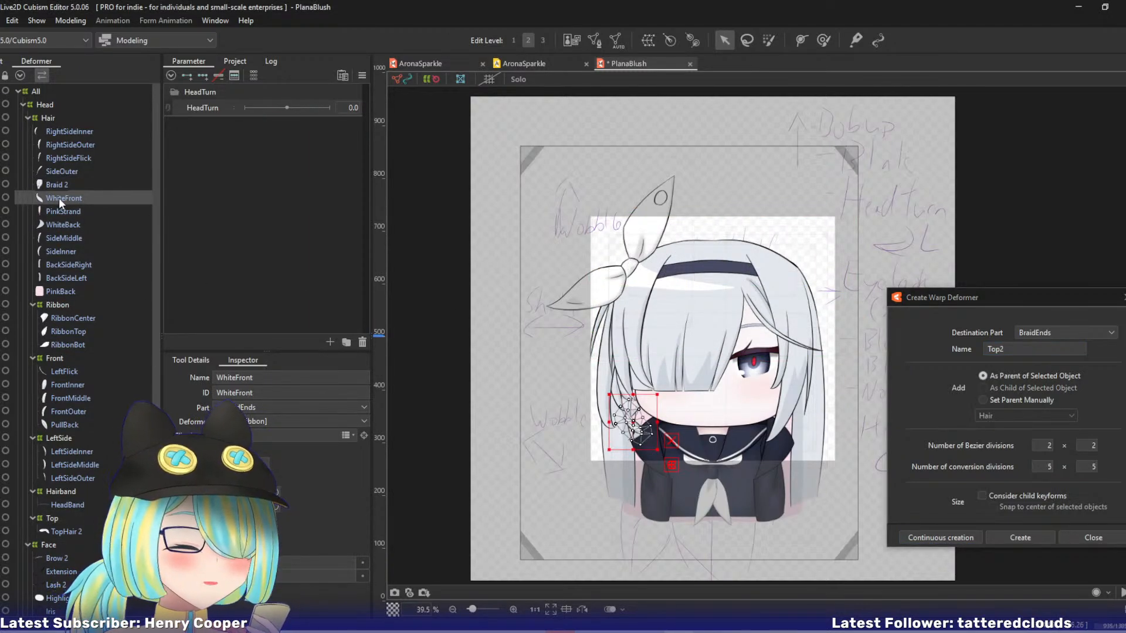
pyautogui.click(68, 186)
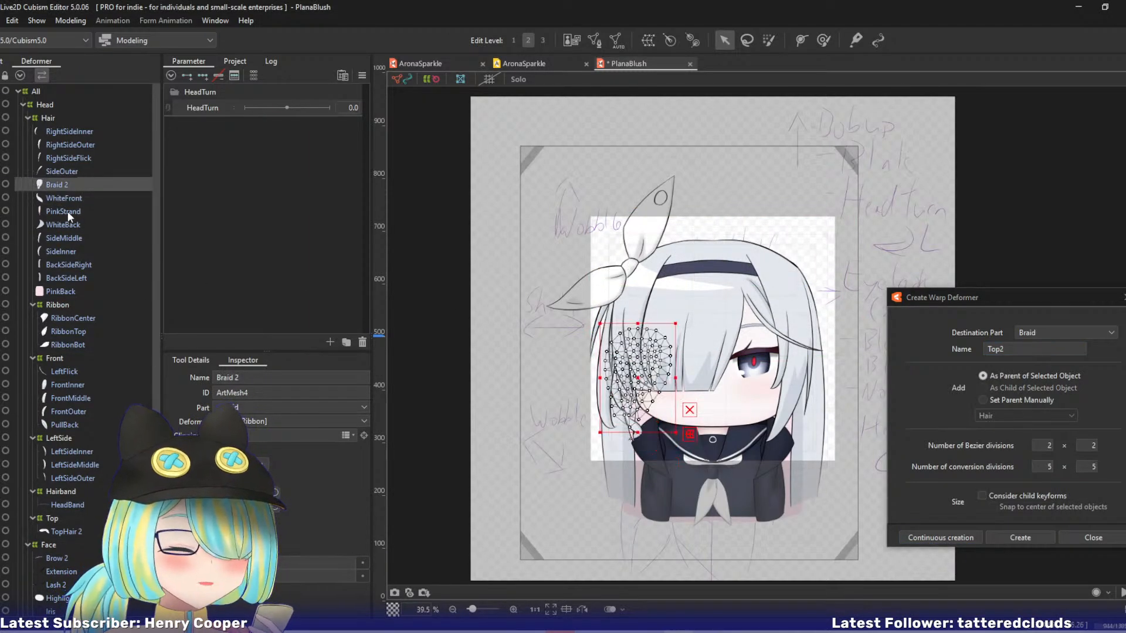
pyautogui.keyDown('shift'); pyautogui.click(68, 224); pyautogui.keyUp('shift')
pyautogui.doubleClick(997, 350)
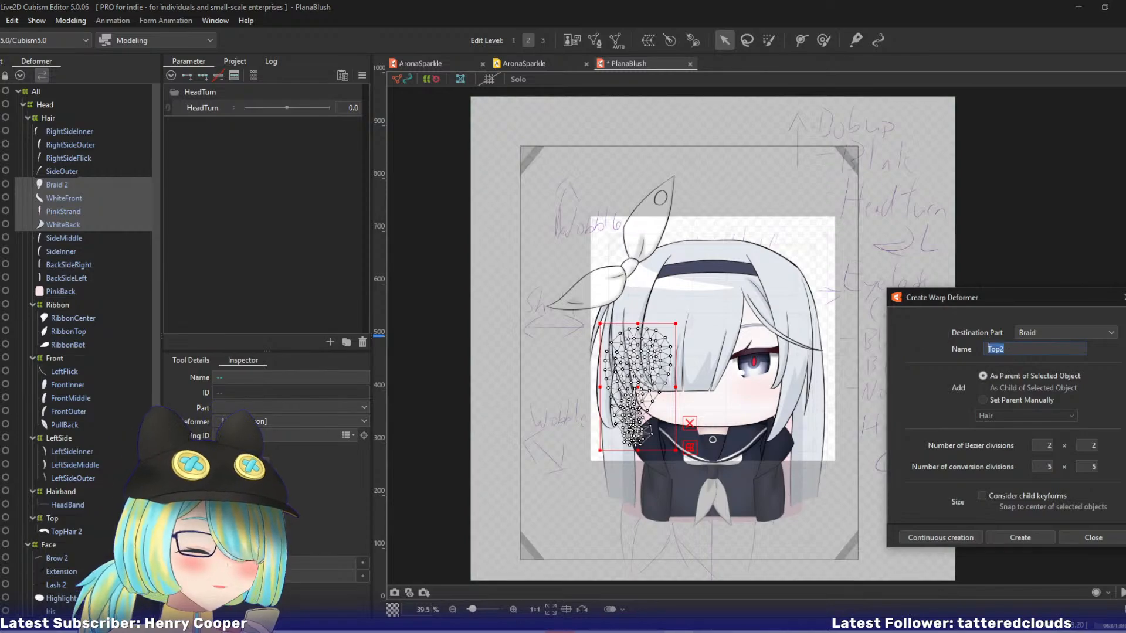
pyautogui.write('Bra')
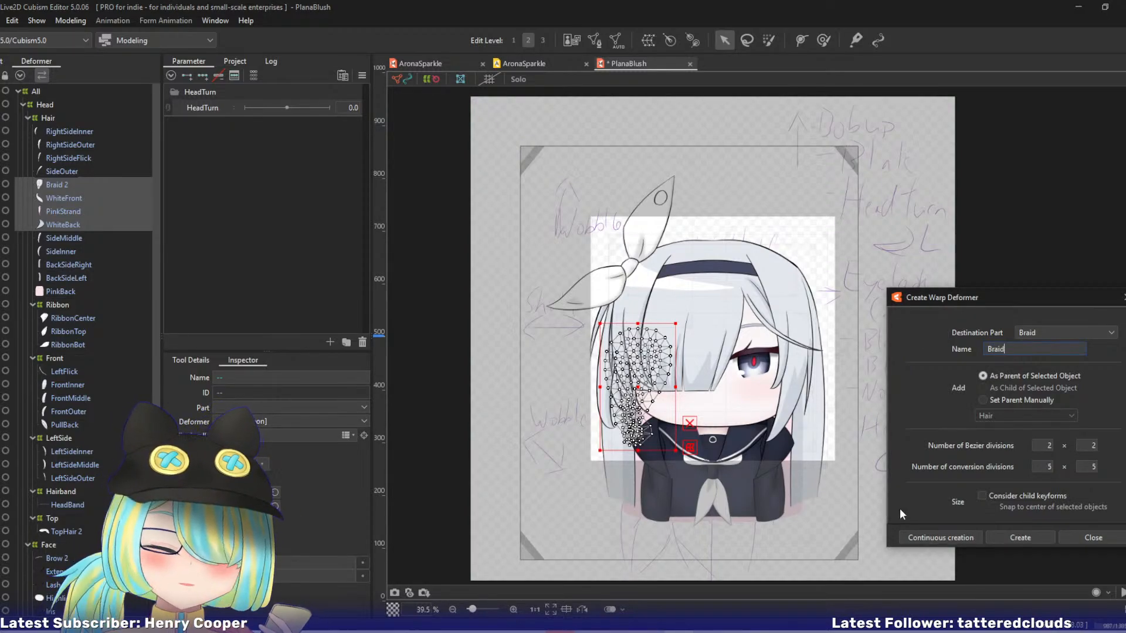
pyautogui.write('id')
pyautogui.click(941, 538)
# Create a parent warp deformer named Back inside Hair around BackSideRight, BackSideLeft and PinkBack.
pyautogui.click(57, 236)
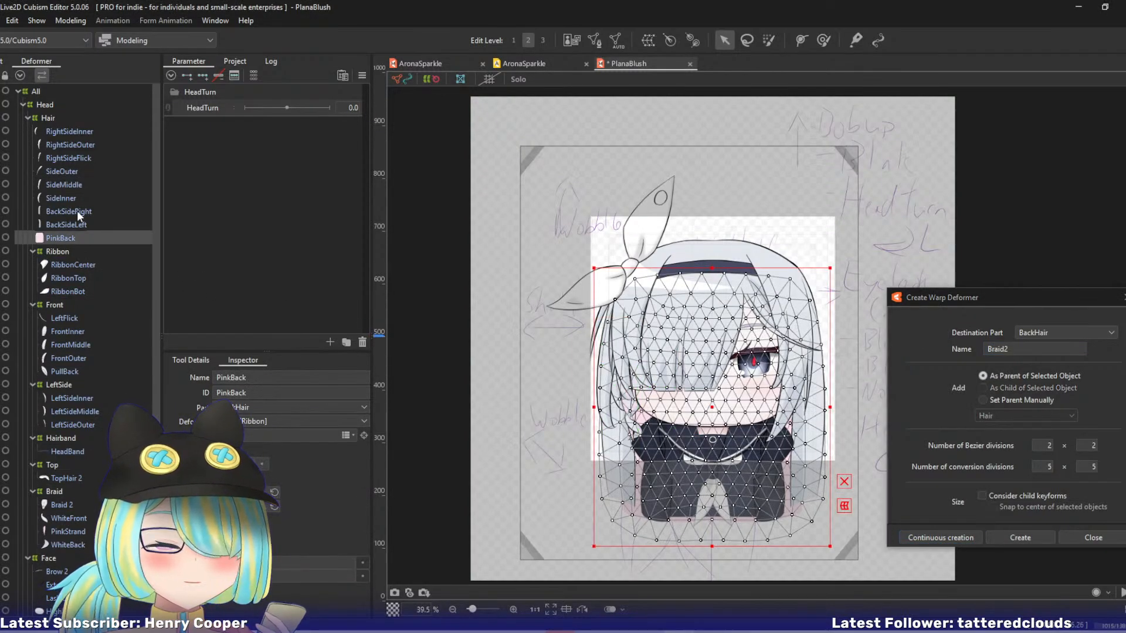
pyautogui.keyDown('shift'); pyautogui.click(77, 209); pyautogui.keyUp('shift')
pyautogui.doubleClick(1023, 349)
pyautogui.write('Back')
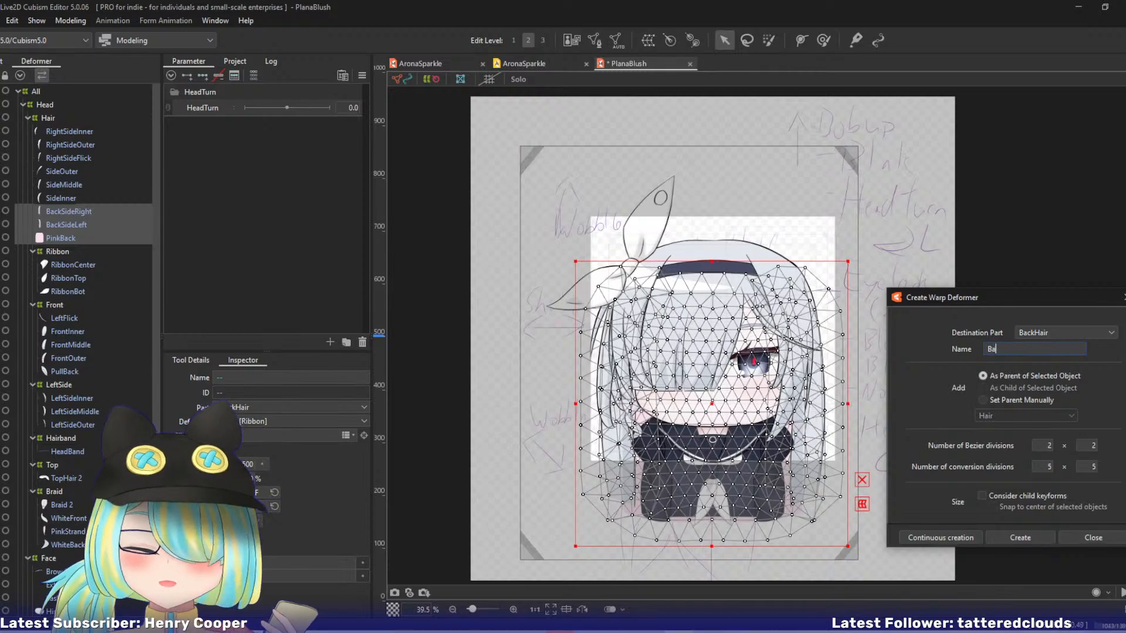
pyautogui.click(934, 542)
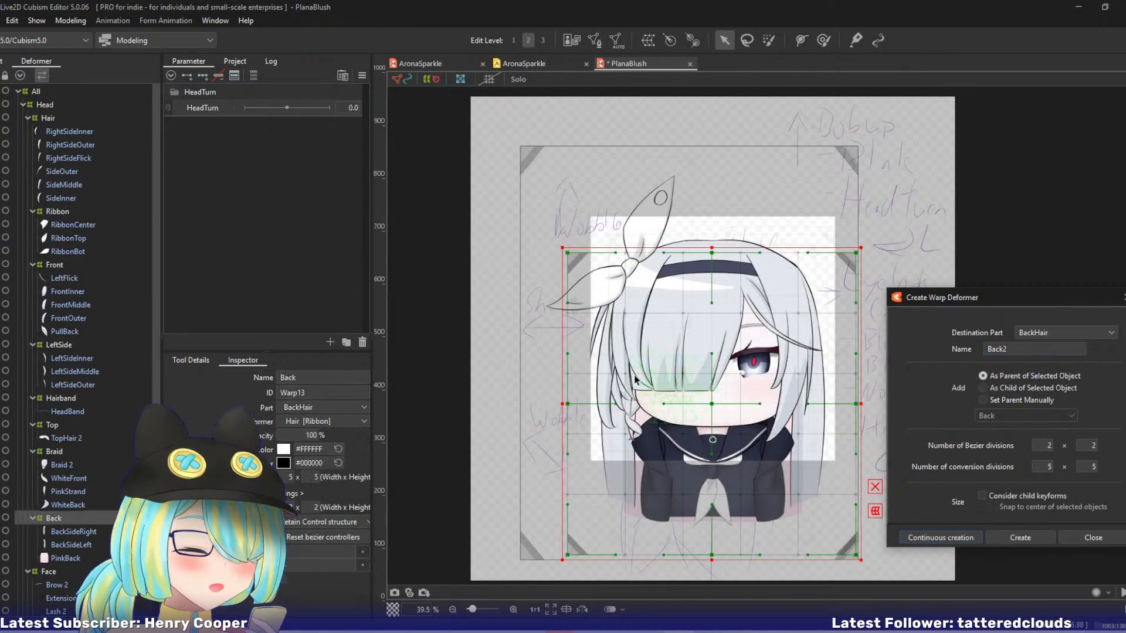
pyautogui.click(64, 198)
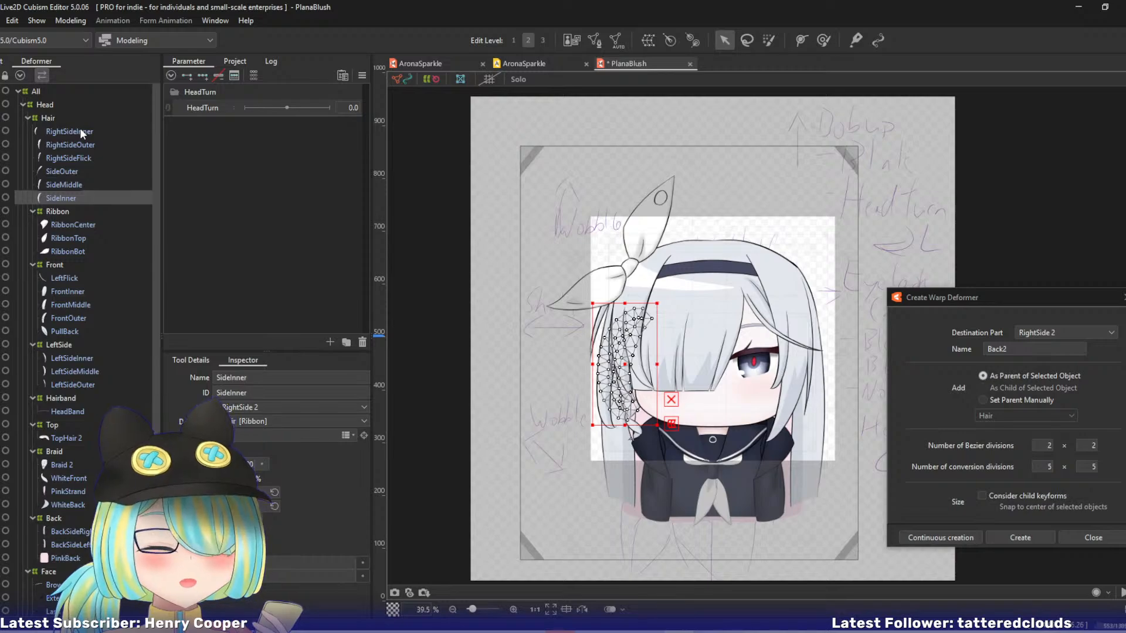
pyautogui.keyDown('shift'); pyautogui.click(81, 130); pyautogui.keyUp('shift')
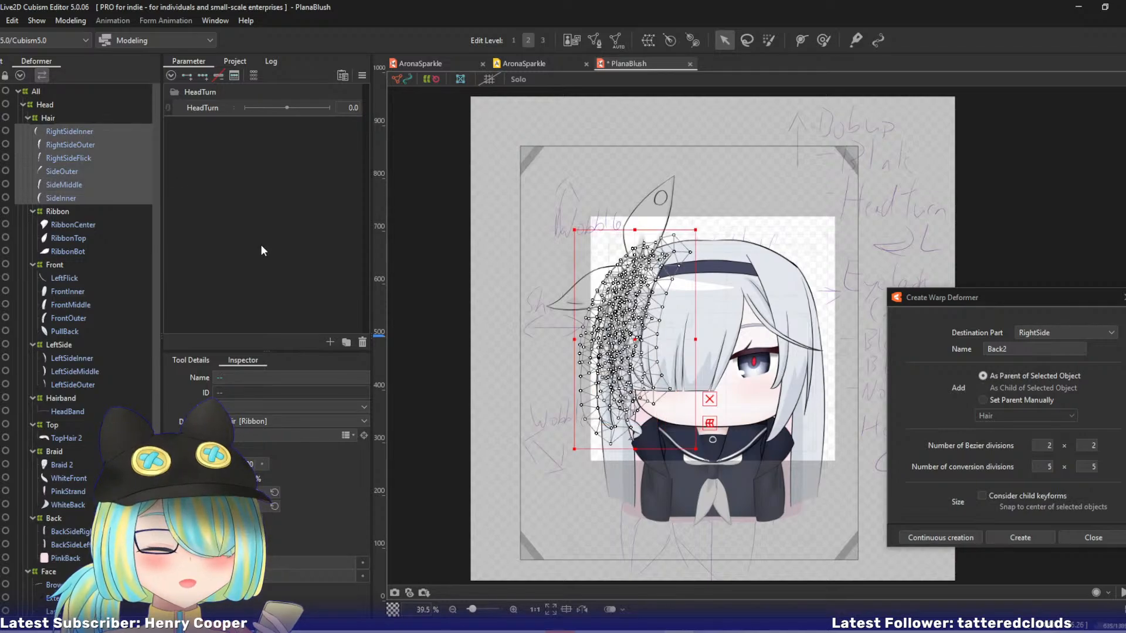
pyautogui.click(85, 158)
pyautogui.click(75, 173)
pyautogui.click(73, 185)
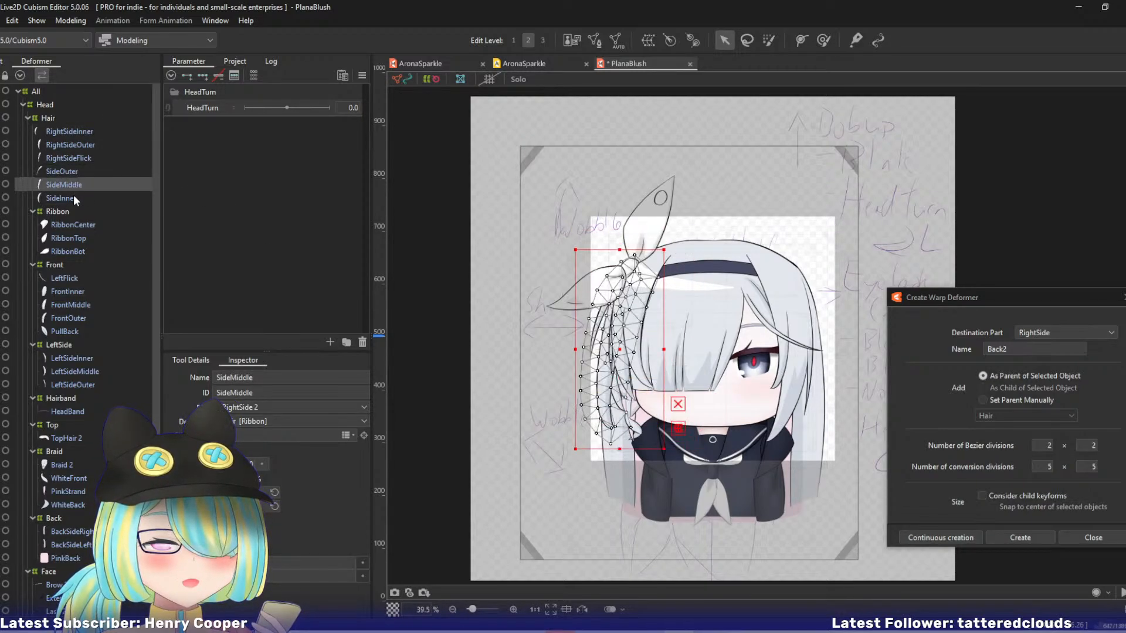
pyautogui.click(73, 196)
# Create a parent warp deformer named RightSide inside Hair around RightSideInner, RightSideOuter and RightSideFlick.
pyautogui.click(71, 130)
pyautogui.keyDown('shift'); pyautogui.click(83, 158); pyautogui.keyUp('shift')
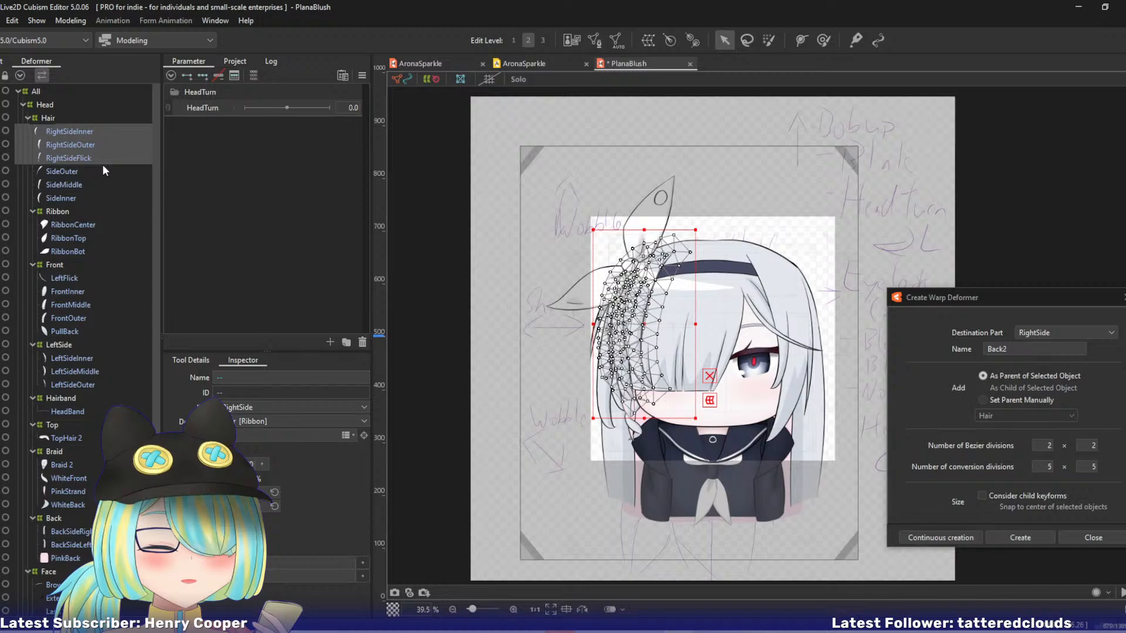
pyautogui.doubleClick(1025, 348)
pyautogui.write('R')
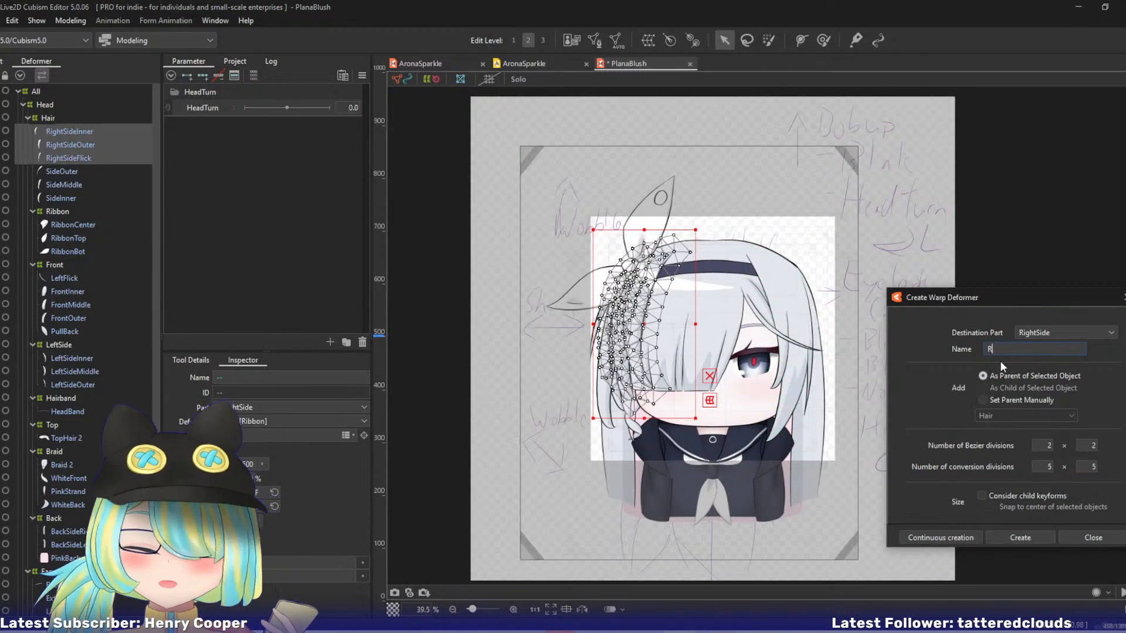
pyautogui.write('ightSide')
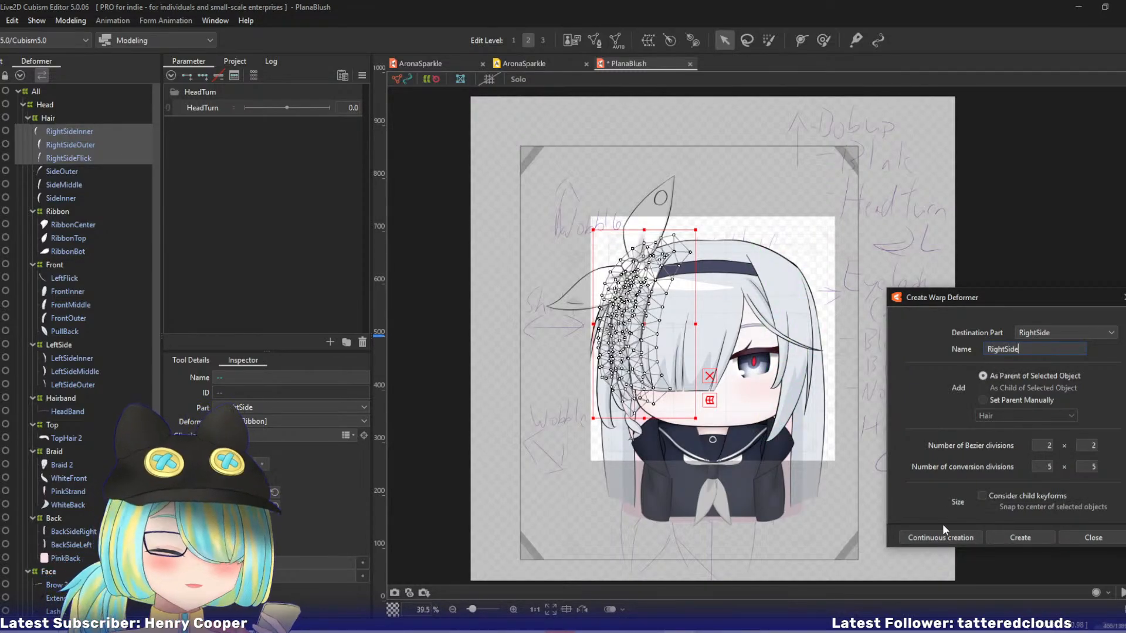
pyautogui.click(940, 537)
# Create a parent warp deformer named Side inside Hair around SideOuter, SideMiddle and SideInner.
pyautogui.click(83, 132)
pyautogui.keyDown('shift'); pyautogui.click(79, 157); pyautogui.keyUp('shift')
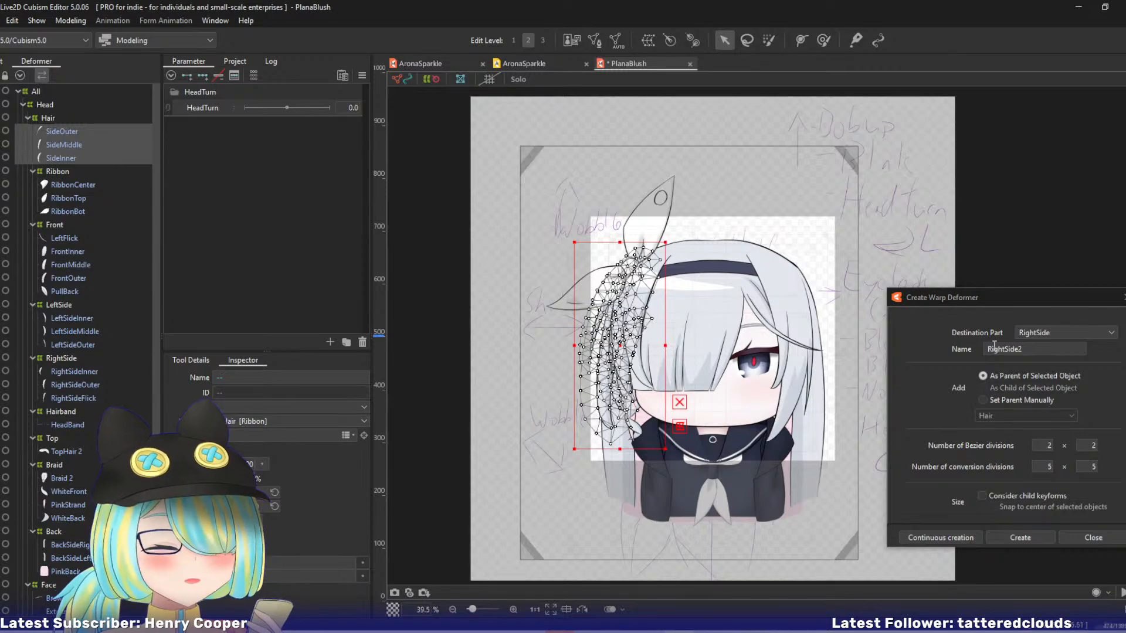
pyautogui.write('Side')
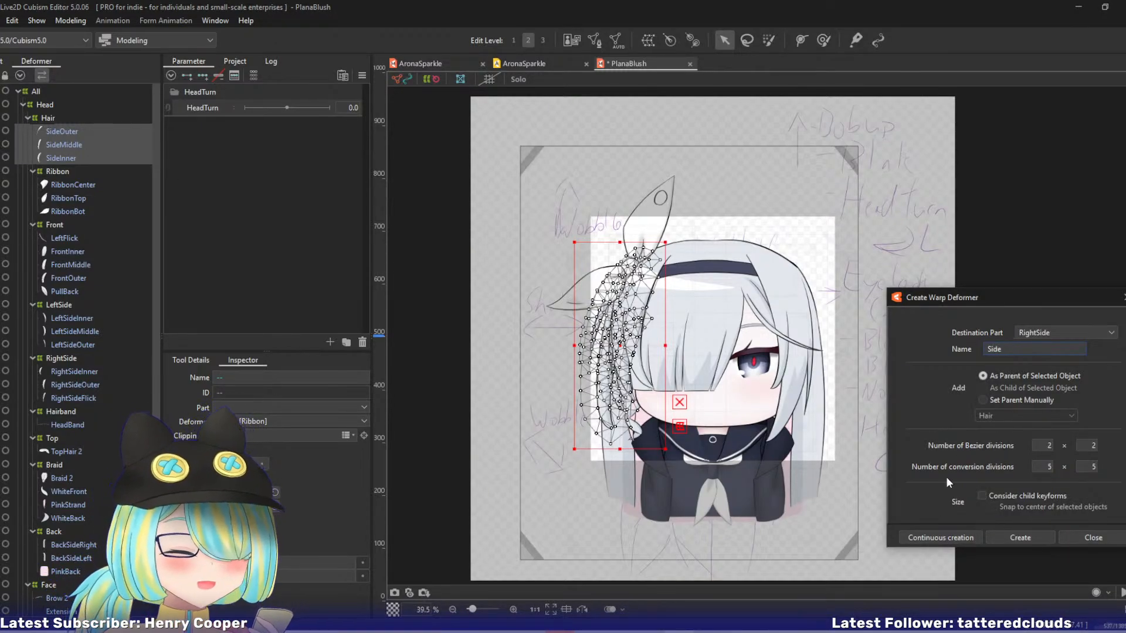
pyautogui.click(927, 536)
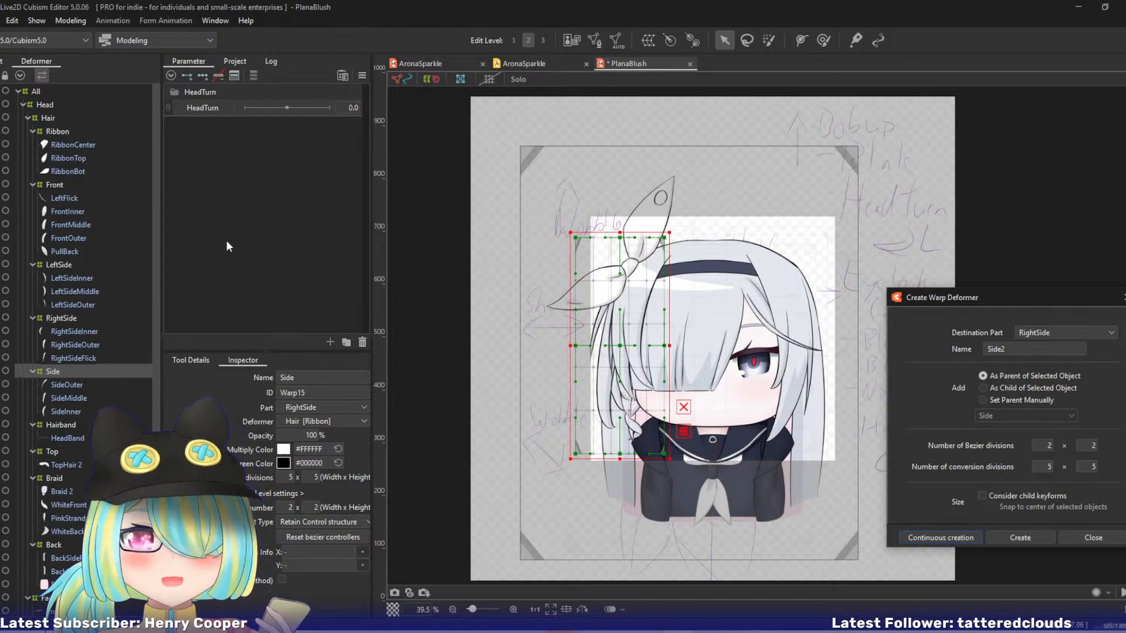
# Rename the RightSide warp deformer as RightFrontSide.
pyautogui.click(99, 320)
pyautogui.click(296, 378)
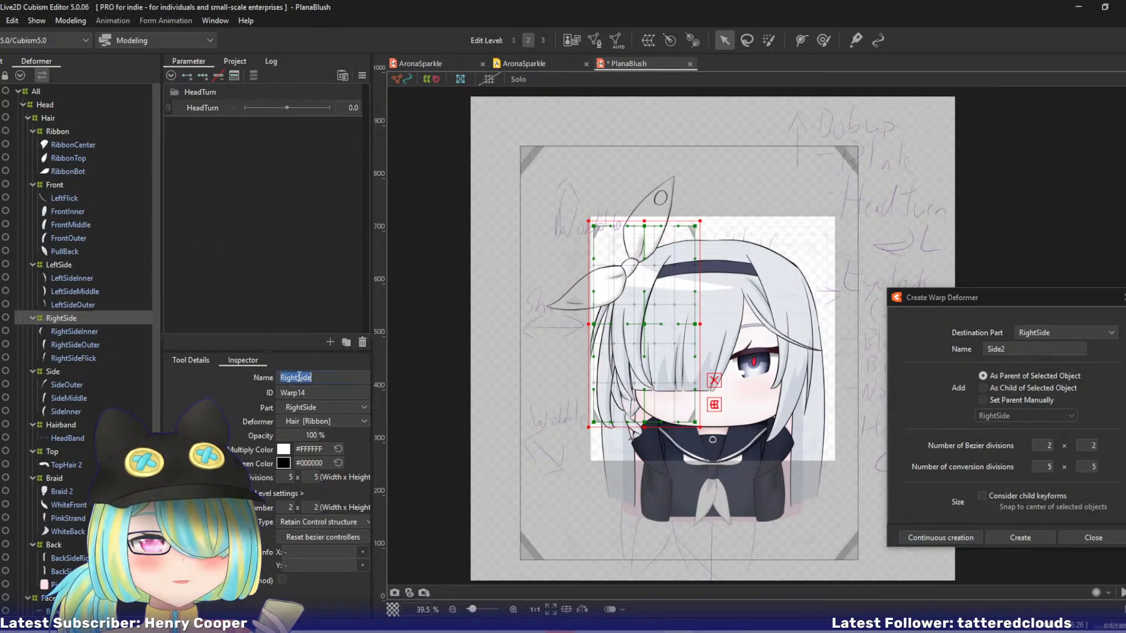
pyautogui.write('Front')
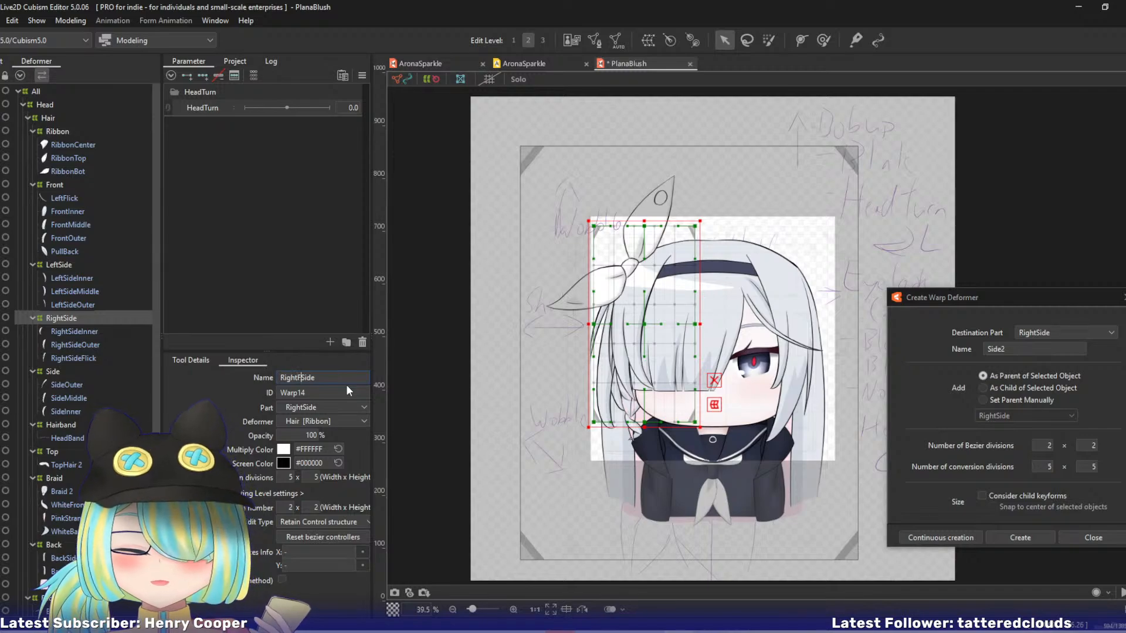
pyautogui.press('Return')
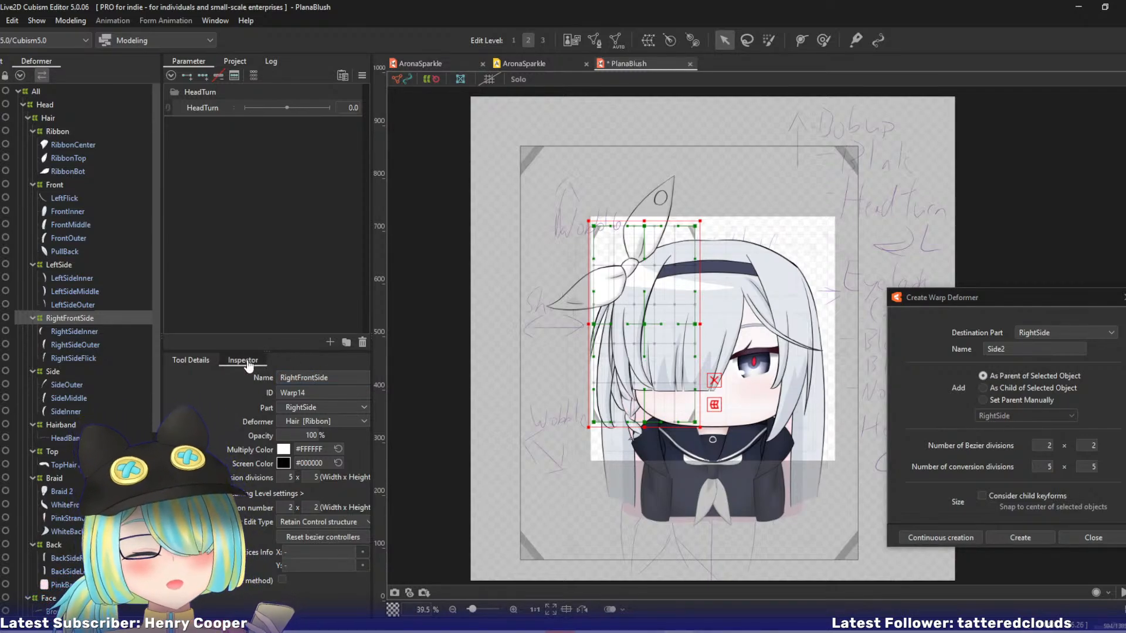
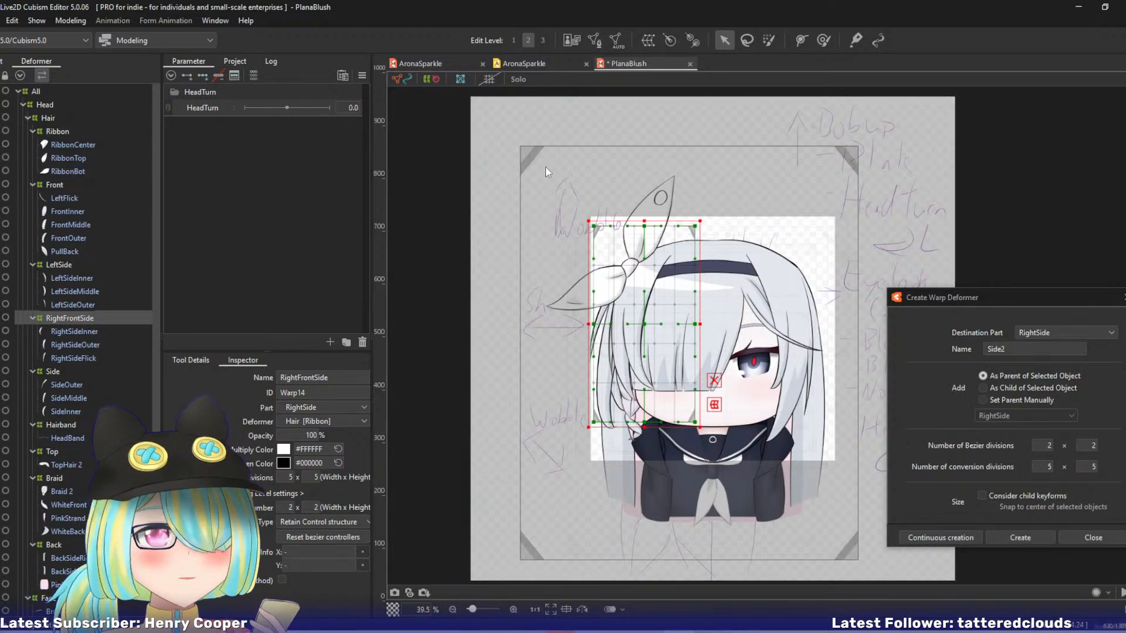
# Save the PlanaBlush model under its existing file name.
pyautogui.hotkey('ctrl', 'shift', 's')
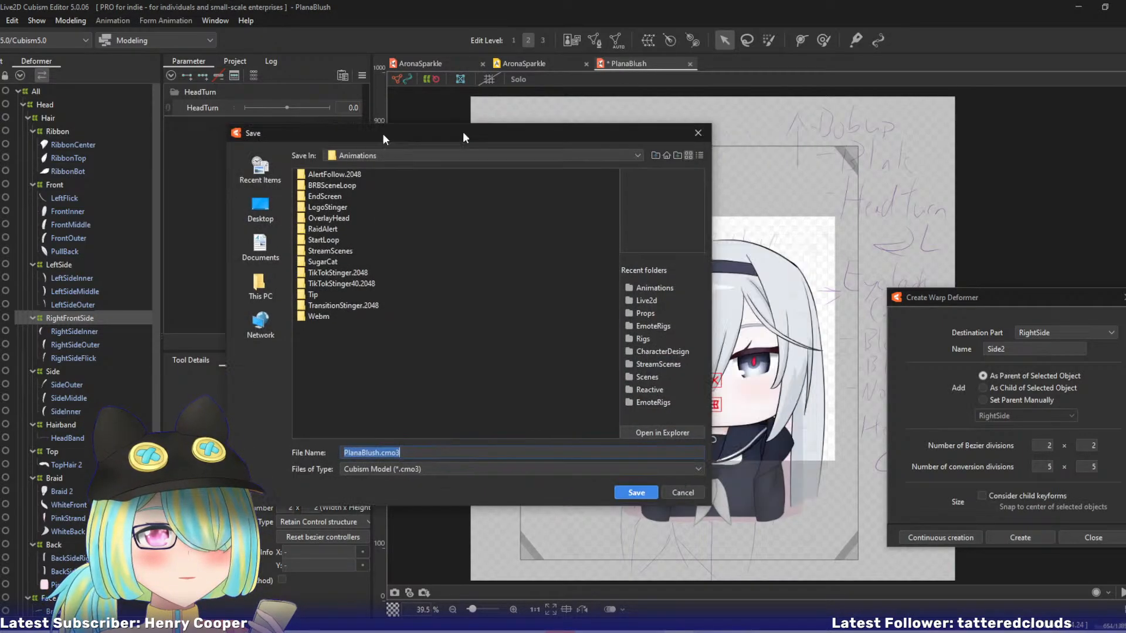
pyautogui.press('Escape')
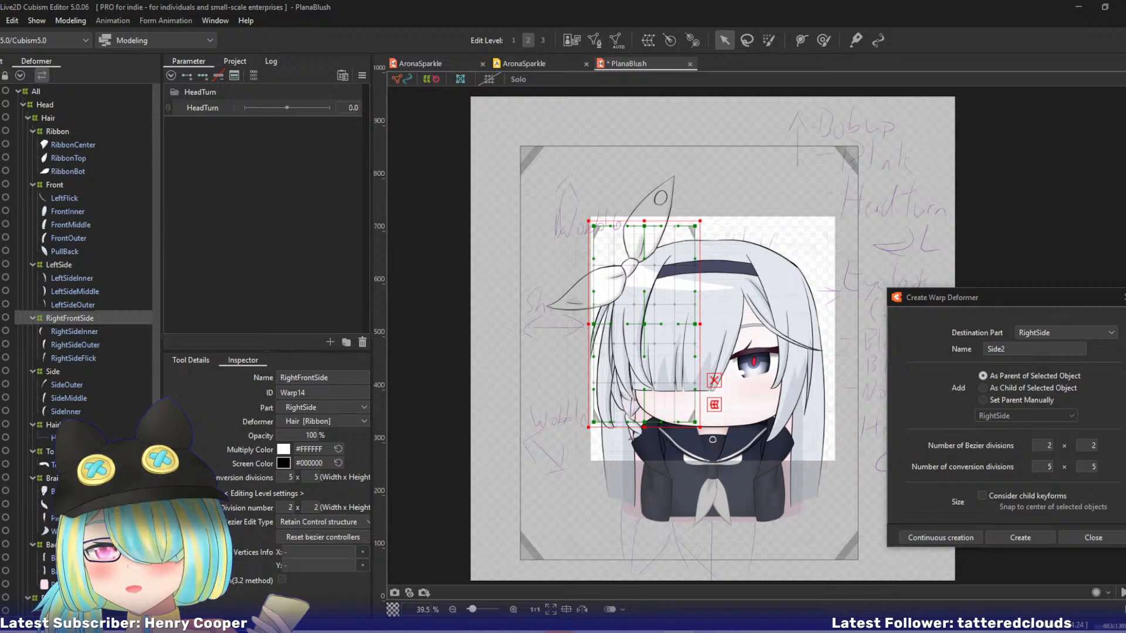
pyautogui.hotkey('ctrl', 's')
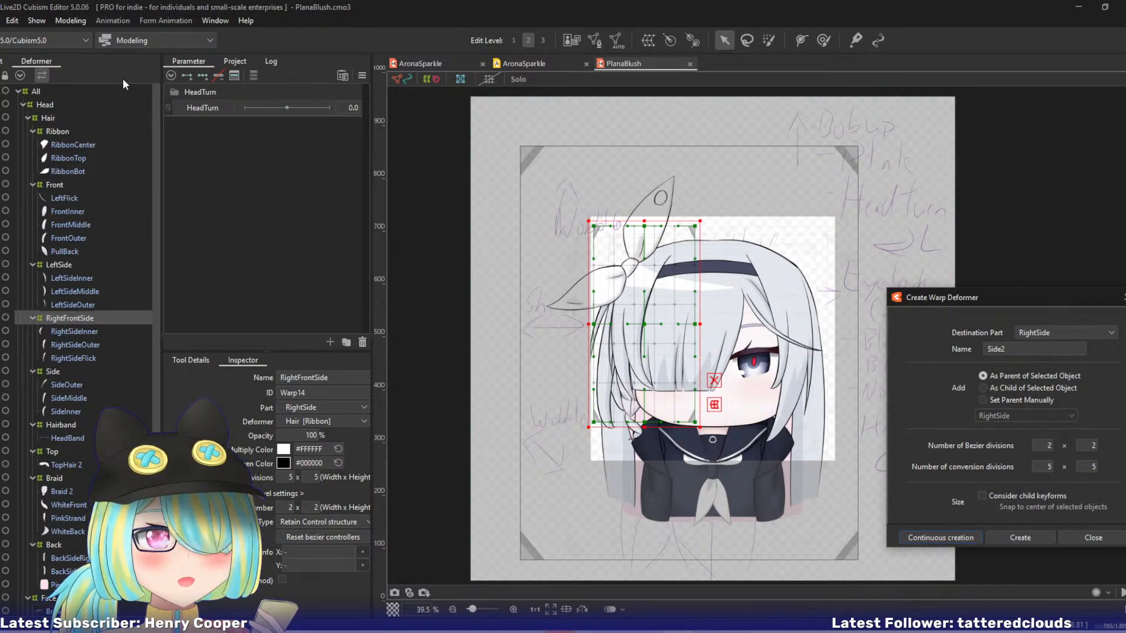
# Switch to the AronaSparkle model and copy the HeadXY warp deformer from inside HeadShape.
pyautogui.moveTo(155, 136); pyautogui.dragTo(155, 340)
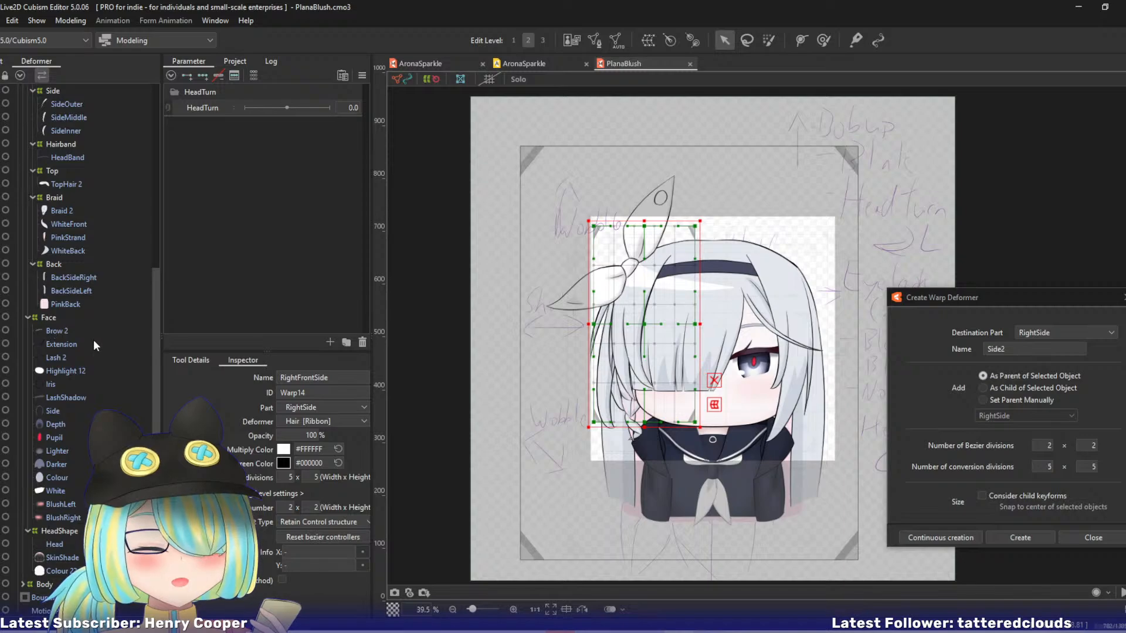
pyautogui.click(48, 535)
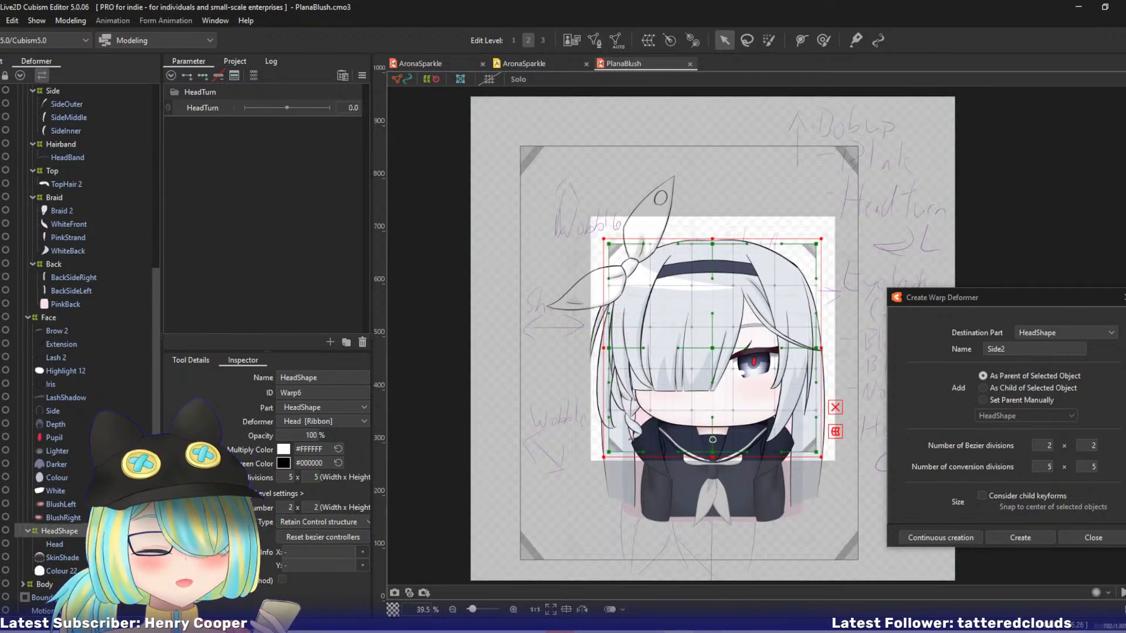
pyautogui.click(407, 62)
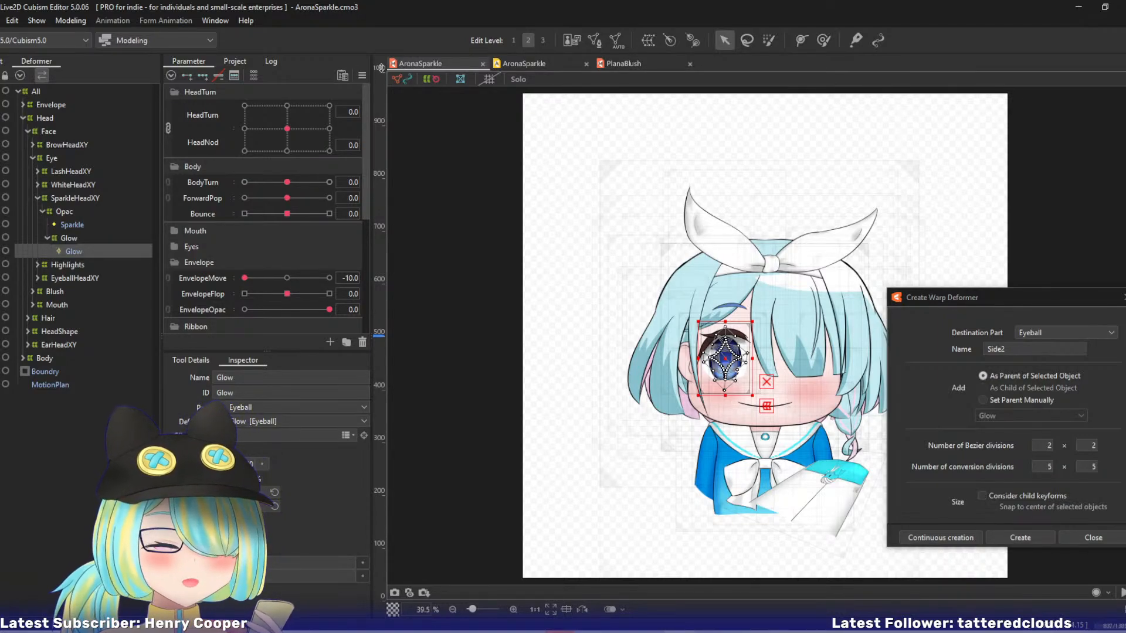
pyautogui.click(37, 199)
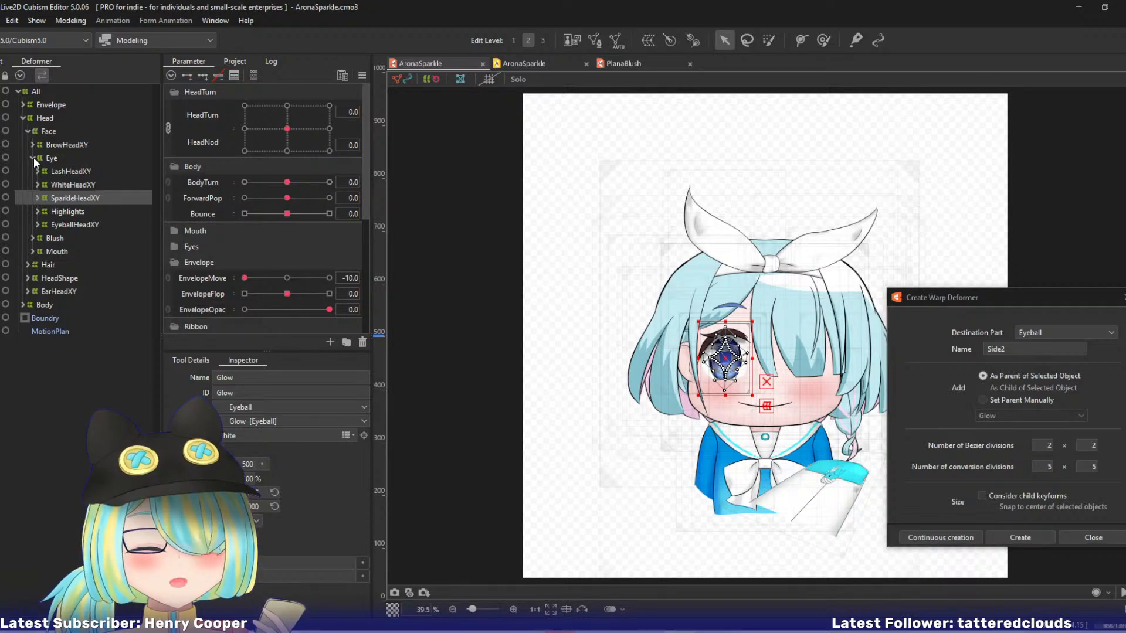
pyautogui.click(33, 157)
pyautogui.click(27, 210)
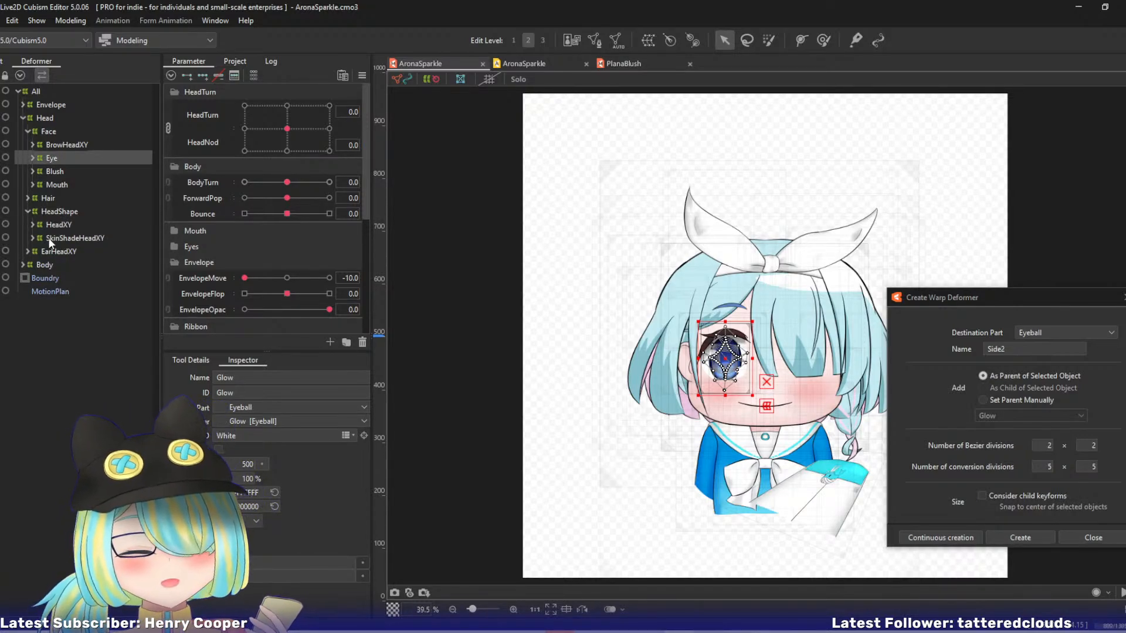
pyautogui.click(43, 224)
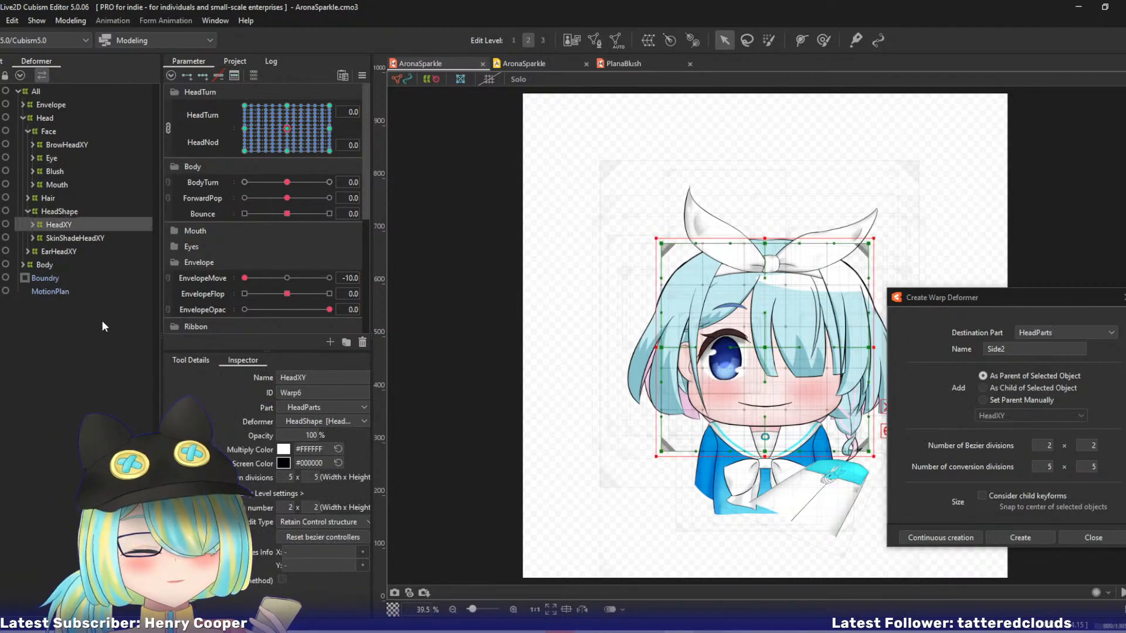
pyautogui.keyDown('ctrl'); pyautogui.click(74, 238); pyautogui.keyUp('ctrl')
pyautogui.click(61, 226)
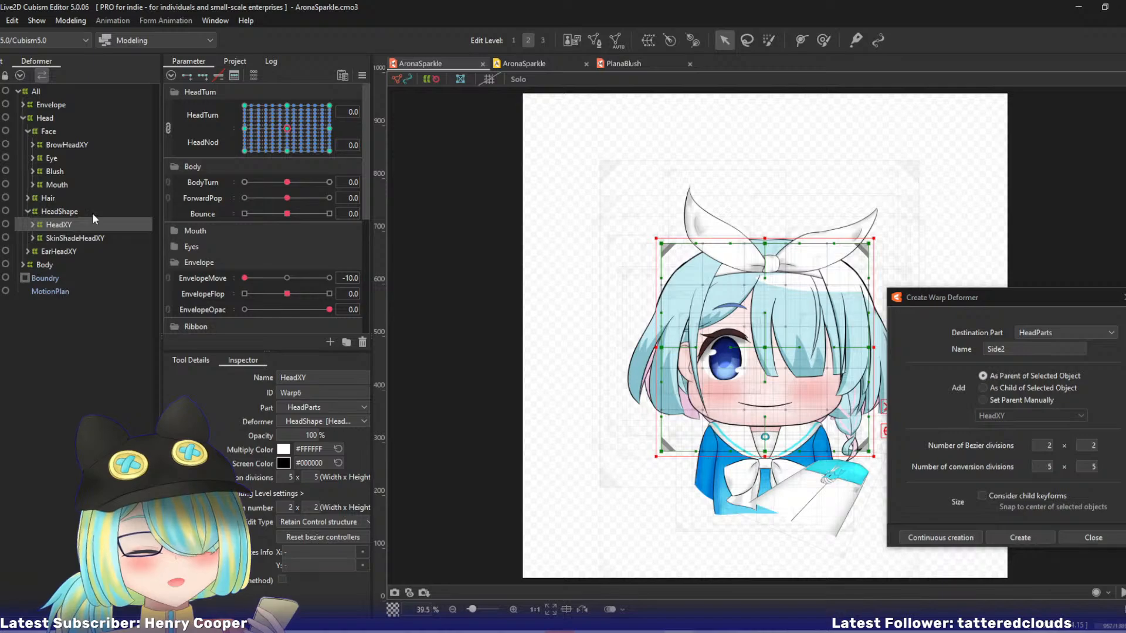
# Paste the copied HeadXY warp deformer into the PlanaBlush model and move it inside HeadShape.
pyautogui.click(625, 63)
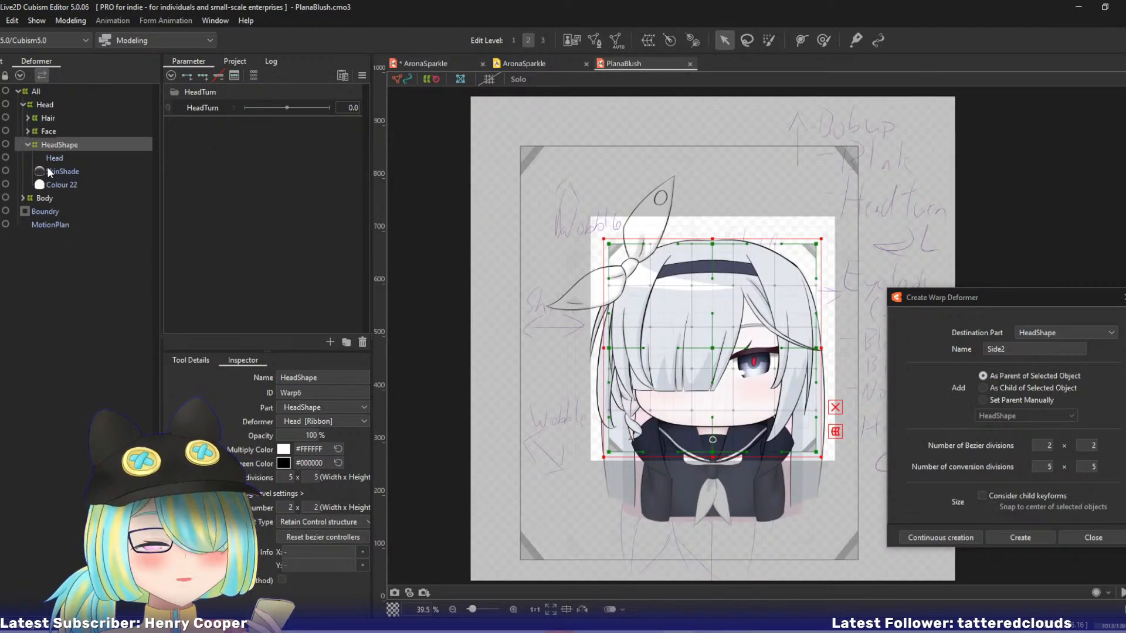
pyautogui.click(59, 157)
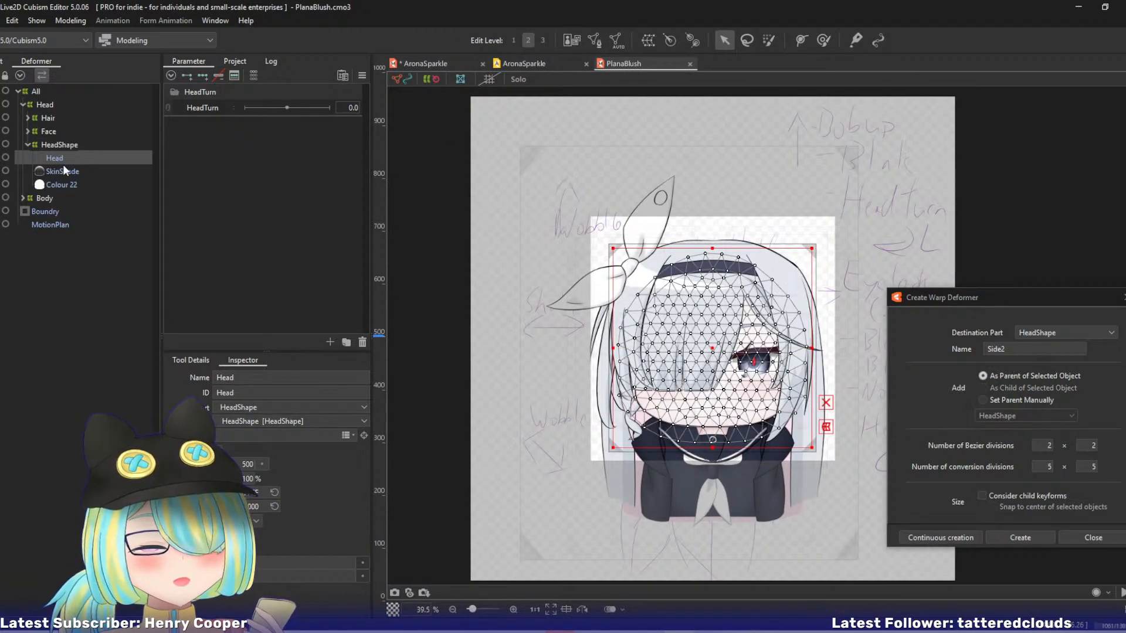
pyautogui.hotkey('ctrl', 'v')
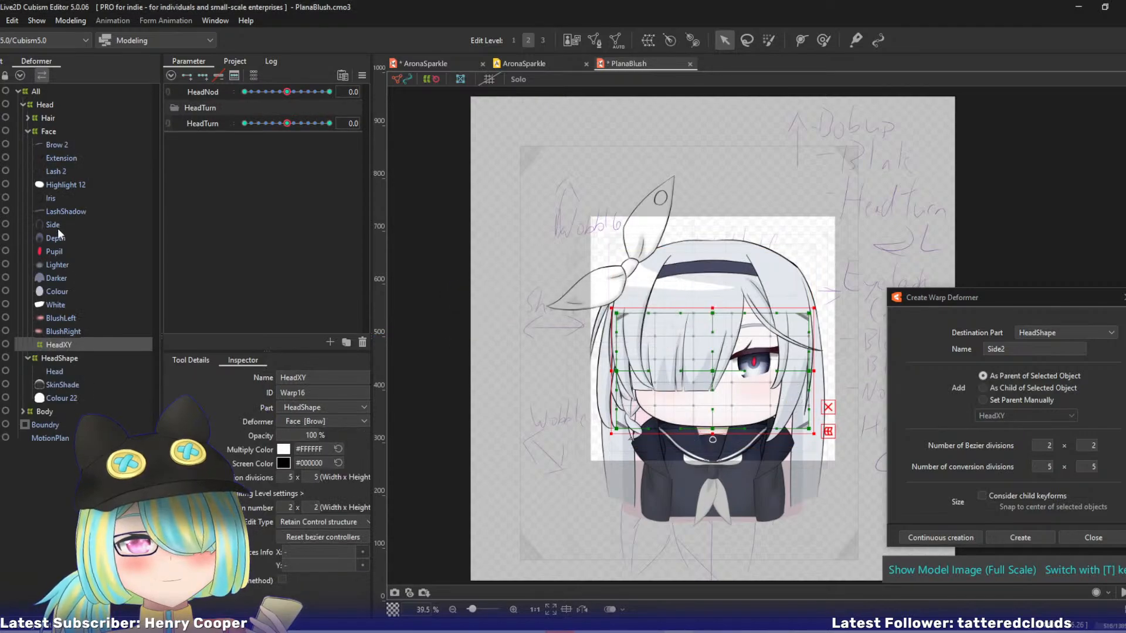
pyautogui.moveTo(59, 343); pyautogui.dragTo(59, 359)
# Nest the Head and Colour 22 meshes inside the HeadXY warp deformer.
pyautogui.click(58, 362)
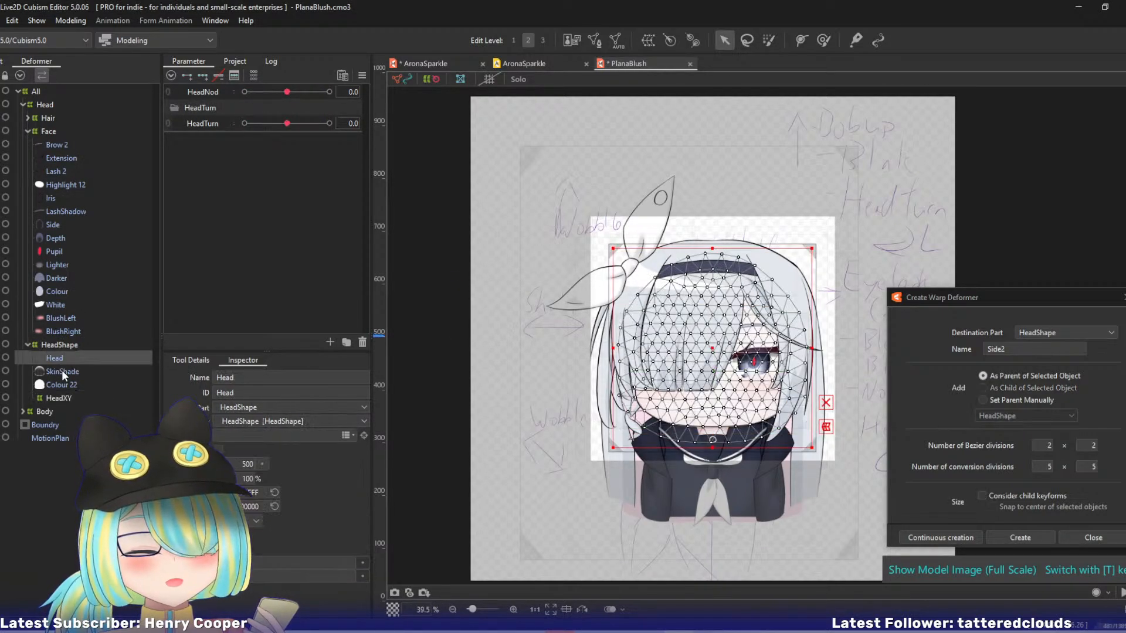
pyautogui.keyDown('ctrl'); pyautogui.click(62, 383); pyautogui.keyUp('ctrl')
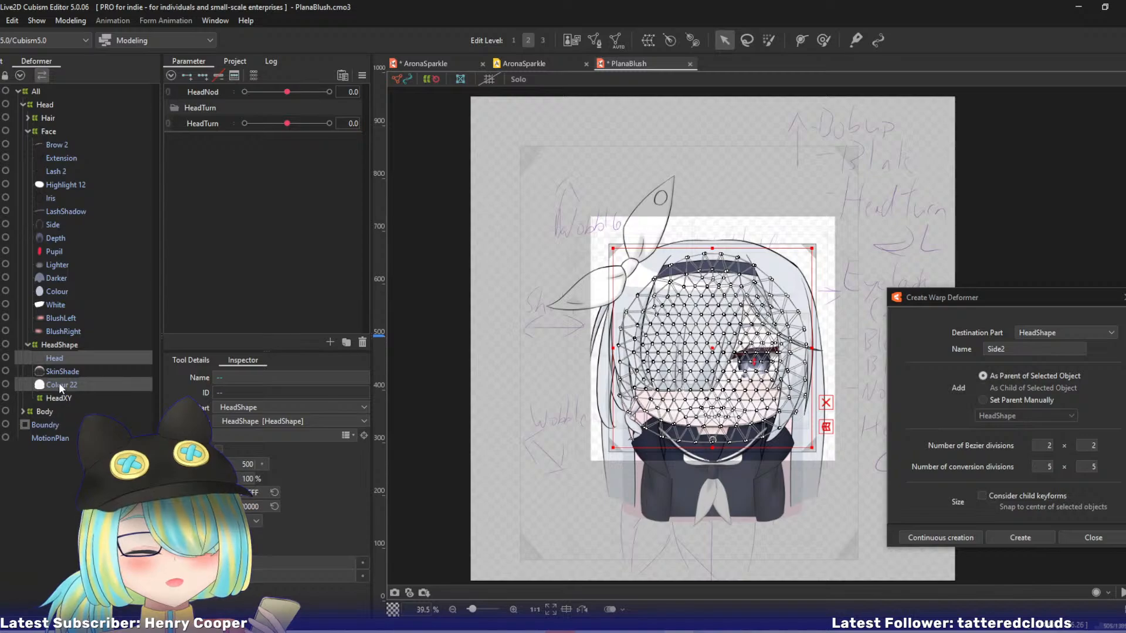
pyautogui.moveTo(58, 382); pyautogui.dragTo(59, 397)
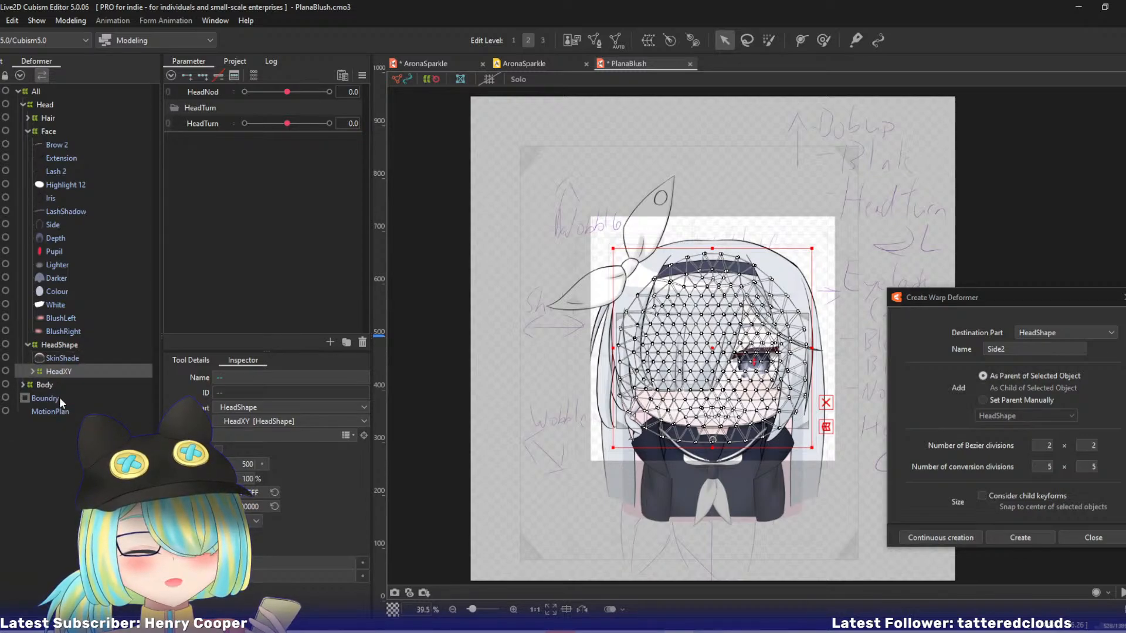
# Move the HeadNod parameter into the HeadTurn group, directly below the HeadTurn parameter.
pyautogui.click(44, 371)
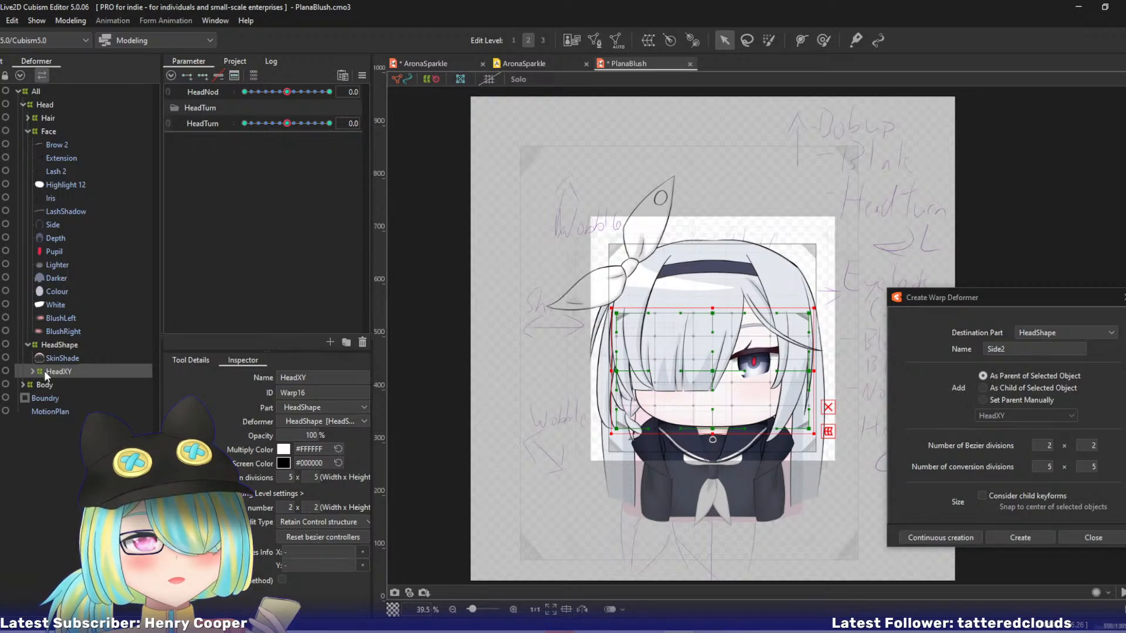
pyautogui.click(188, 106)
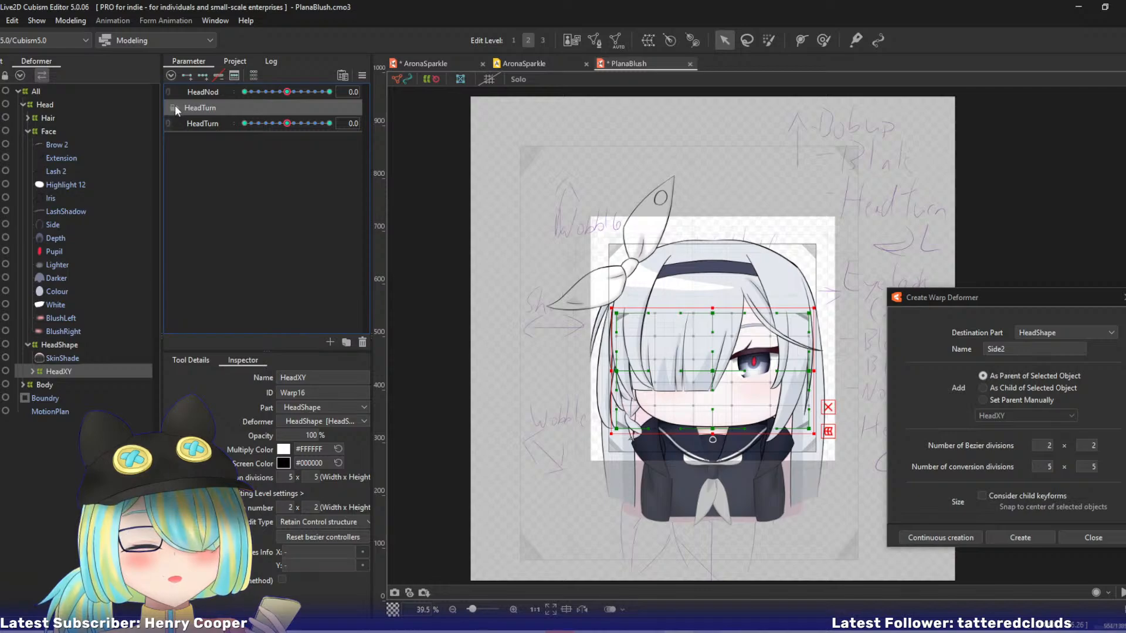
pyautogui.moveTo(191, 91); pyautogui.dragTo(204, 114)
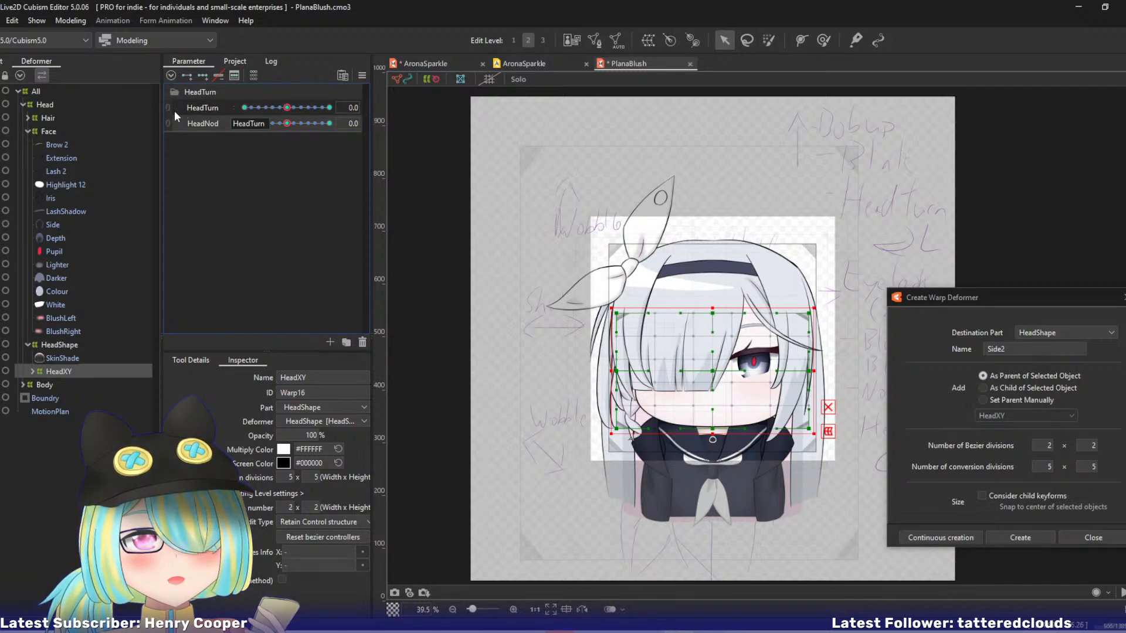
pyautogui.click(176, 92)
pyautogui.click(176, 91)
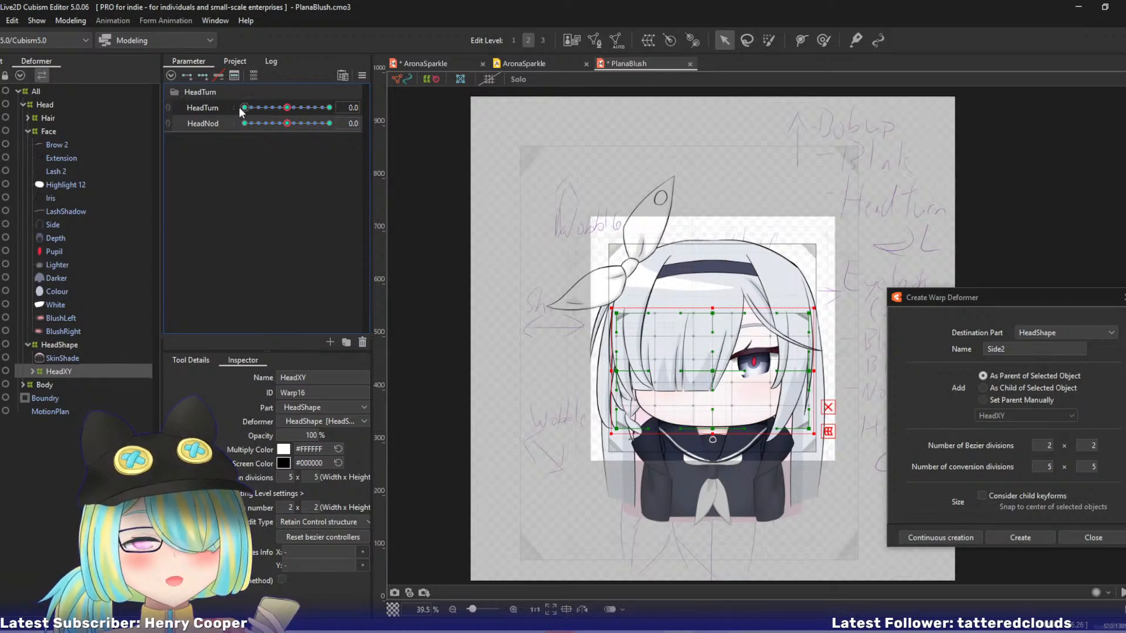
# Preview the HeadXY deformation with HeadTurn at 10 and with HeadTurn and HeadNod at -10, and reset both parameters.
pyautogui.moveTo(286, 108); pyautogui.dragTo(329, 109)
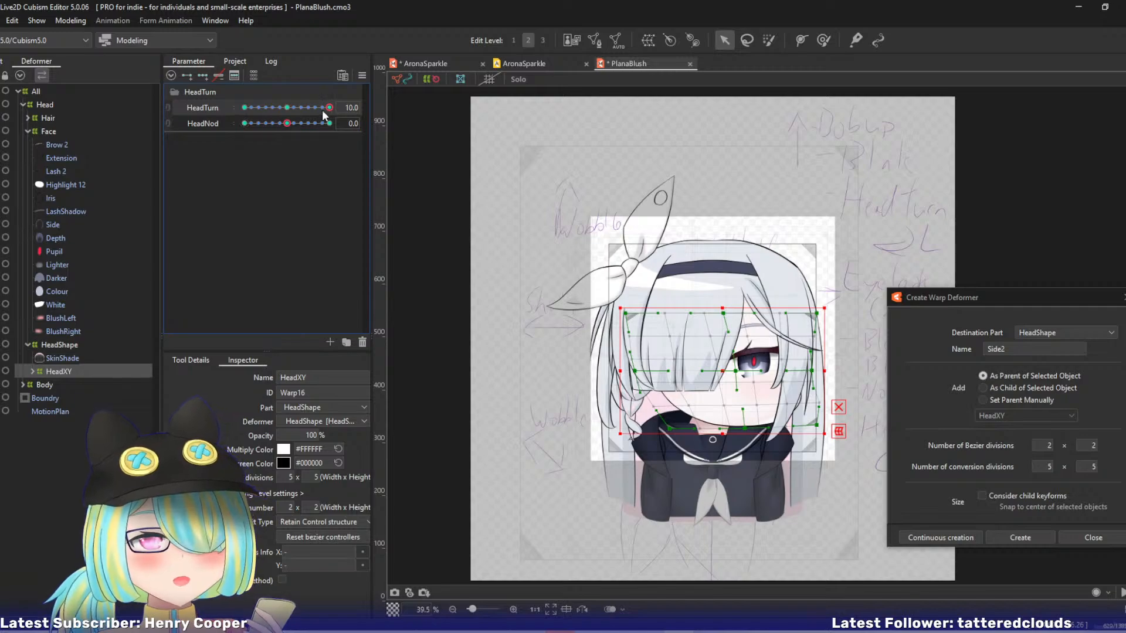
pyautogui.moveTo(328, 109); pyautogui.dragTo(179, 104)
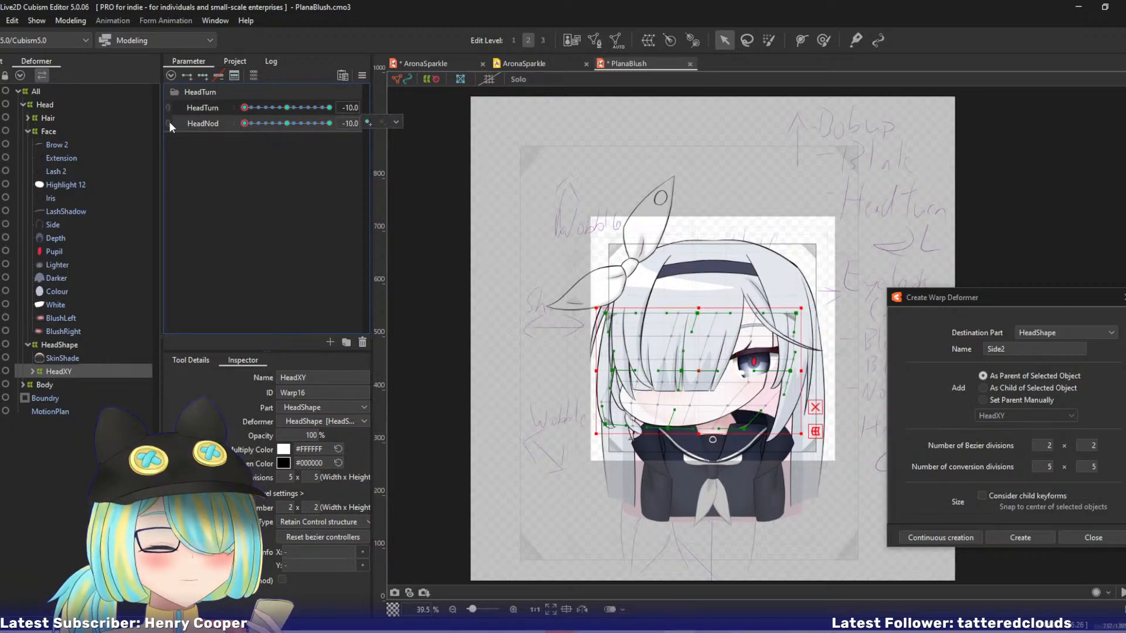
pyautogui.hotkey('ctrl', 'd')
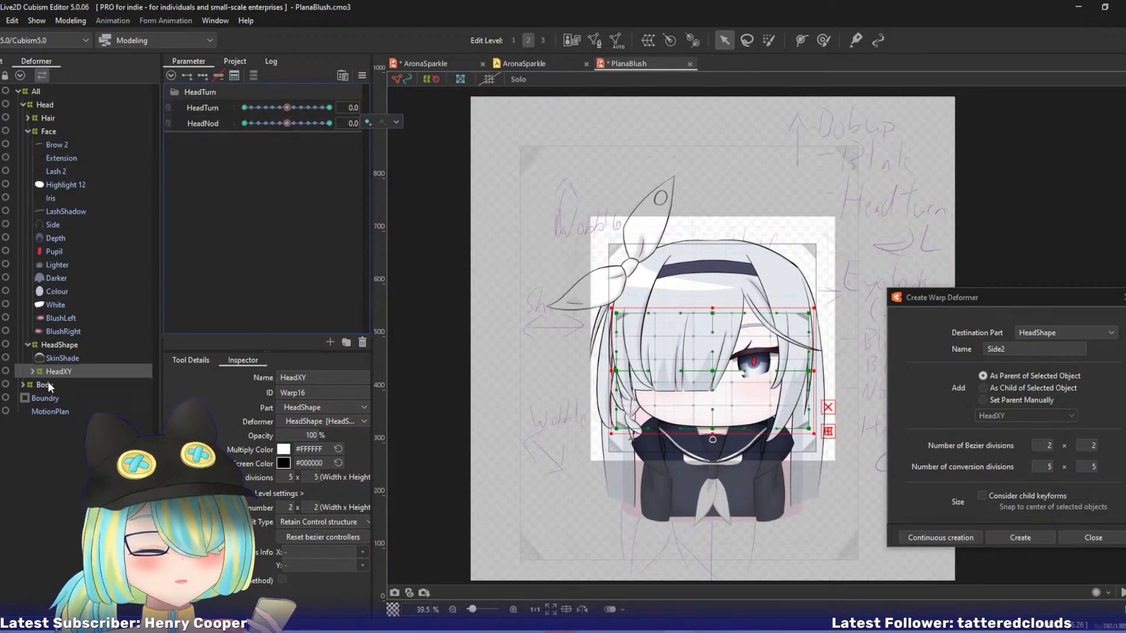
# Copy all mesh points of the Head mesh in the AronaSparkle model.
pyautogui.click(33, 372)
pyautogui.click(47, 385)
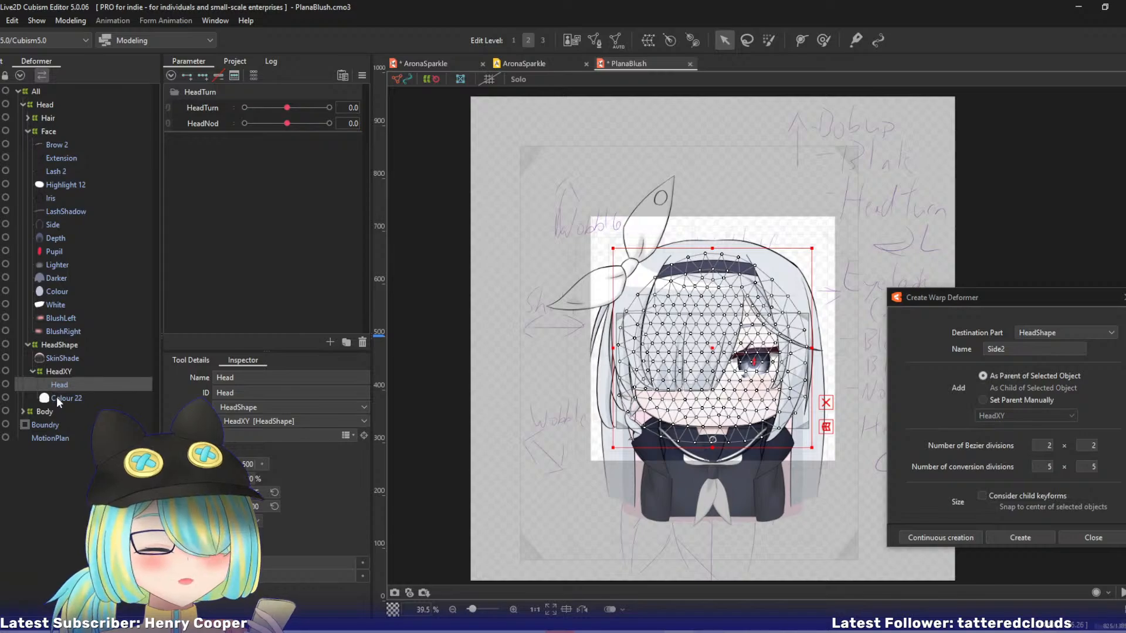
pyautogui.click(57, 396)
pyautogui.click(61, 389)
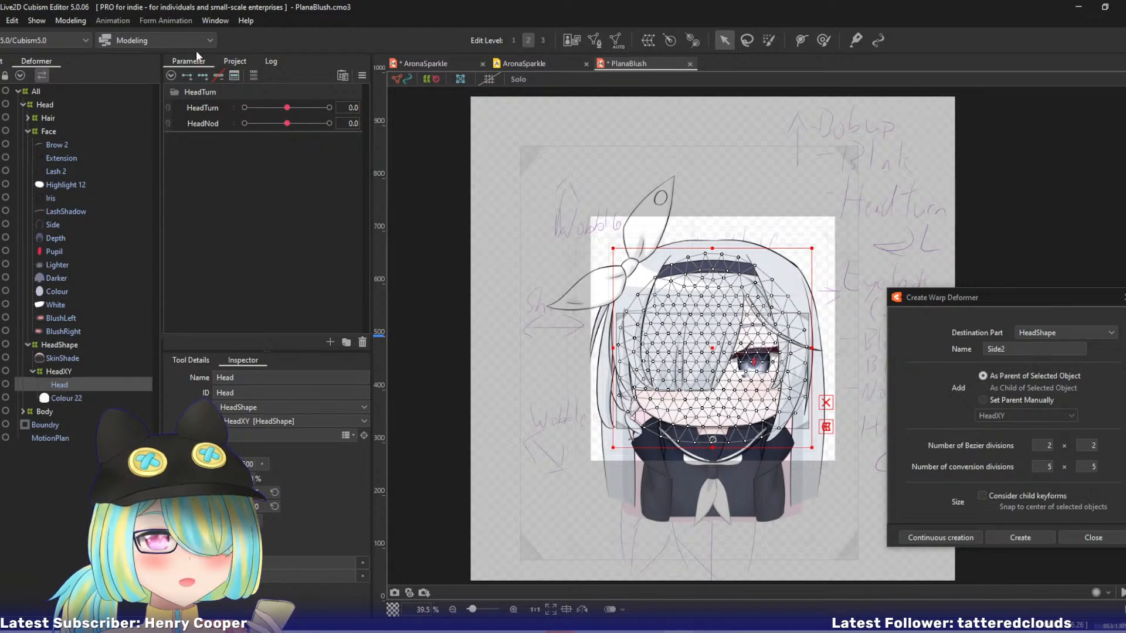
pyautogui.click(433, 61)
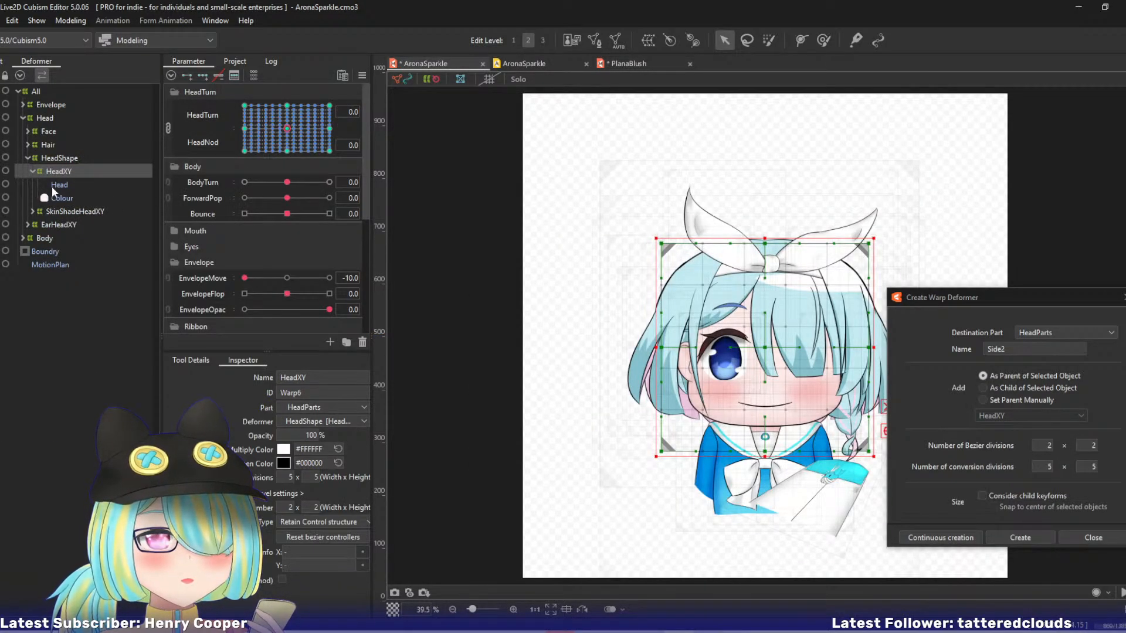
pyautogui.click(57, 186)
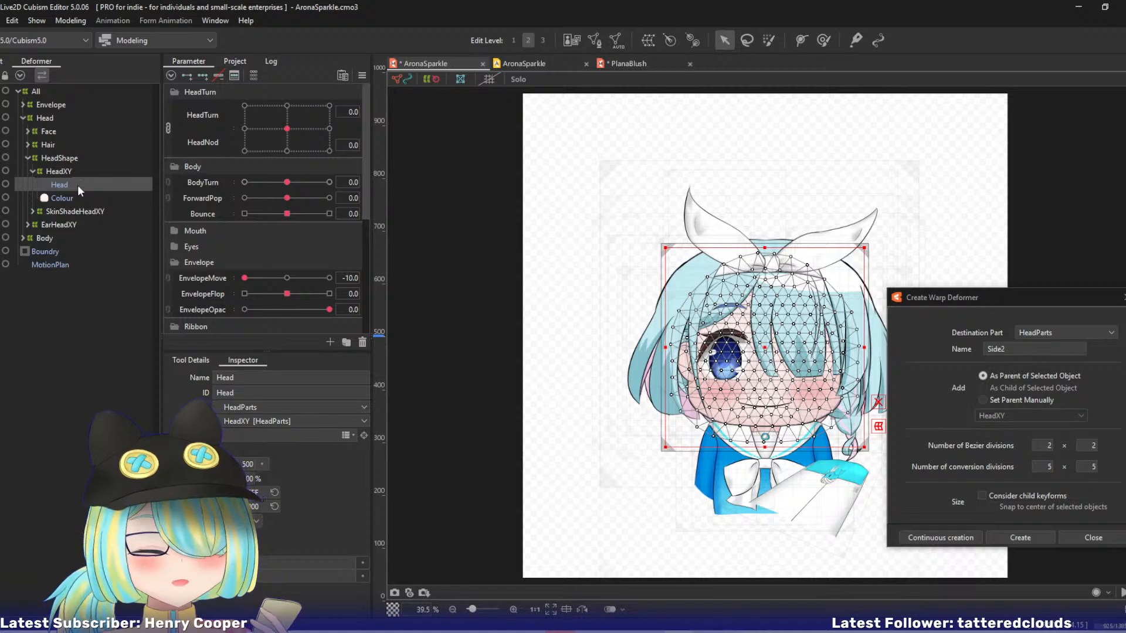
pyautogui.hotkey('ctrl', 'e')
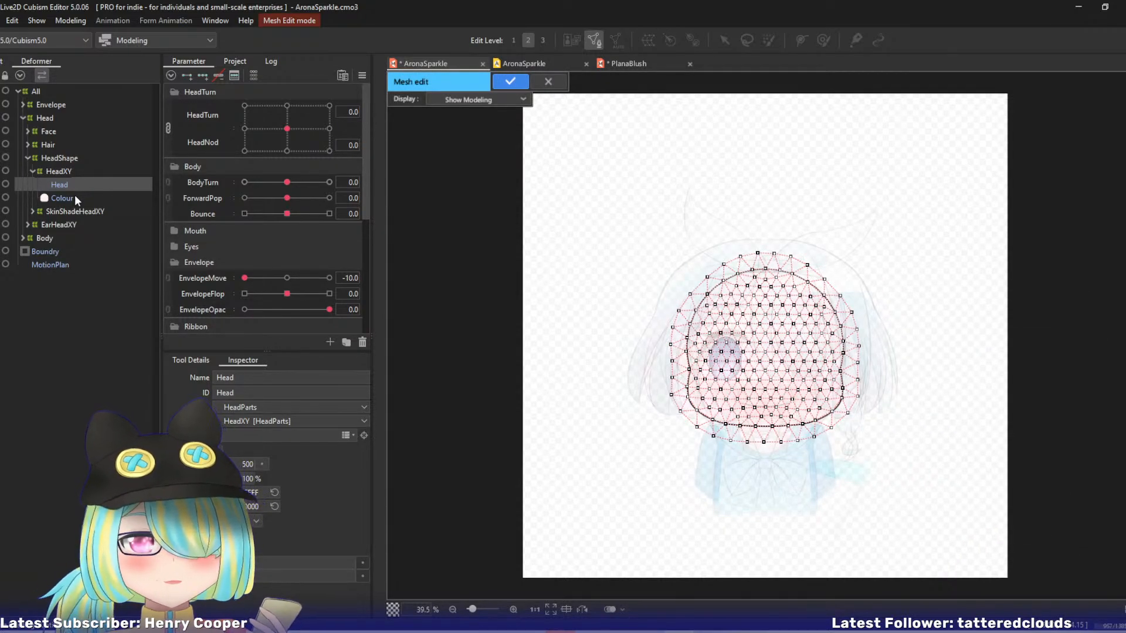
pyautogui.hotkey('ctrl', 'a')
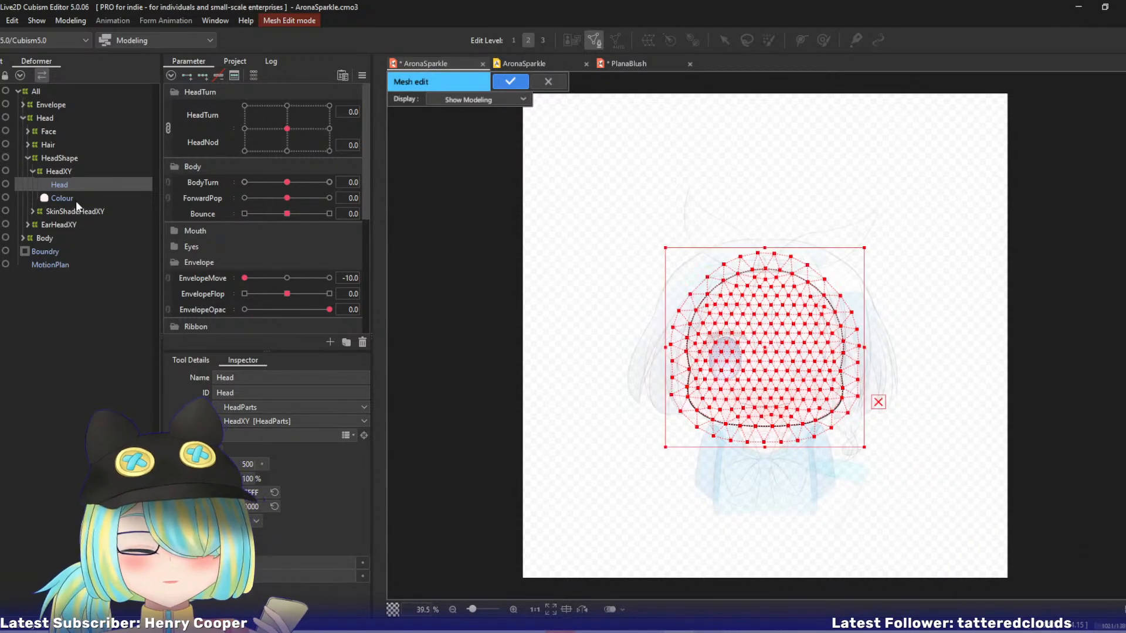
pyautogui.click(509, 78)
# Replace the mesh of Head inside HeadXY in the PlanaBlush model with the copied mesh.
pyautogui.click(628, 64)
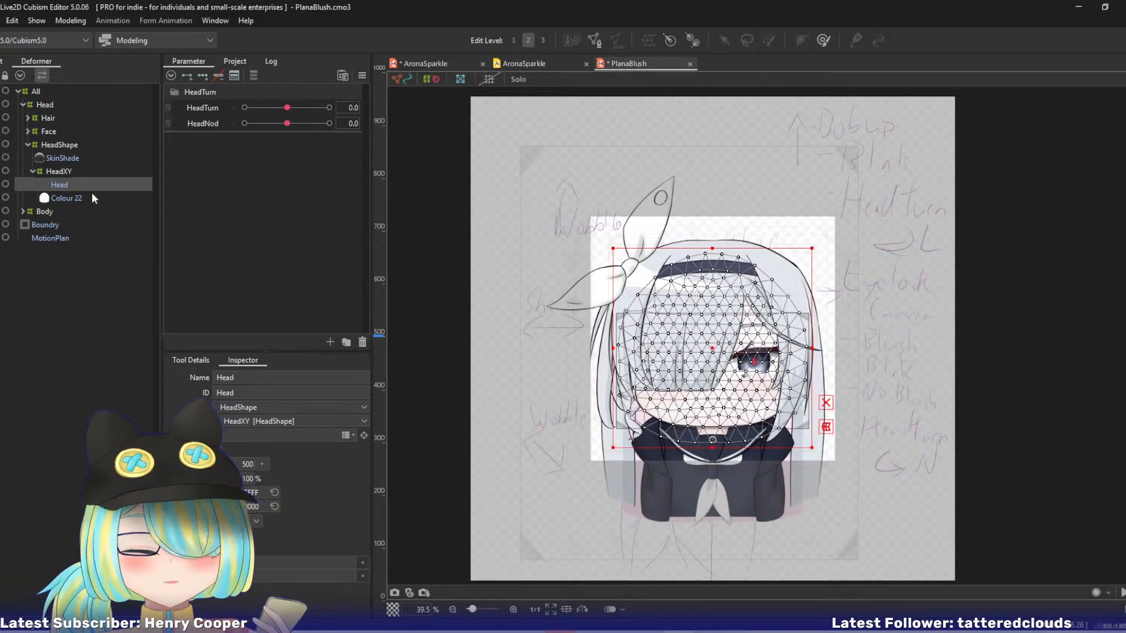
pyautogui.hotkey('ctrl', 'e')
pyautogui.hotkey('ctrl', 'v')
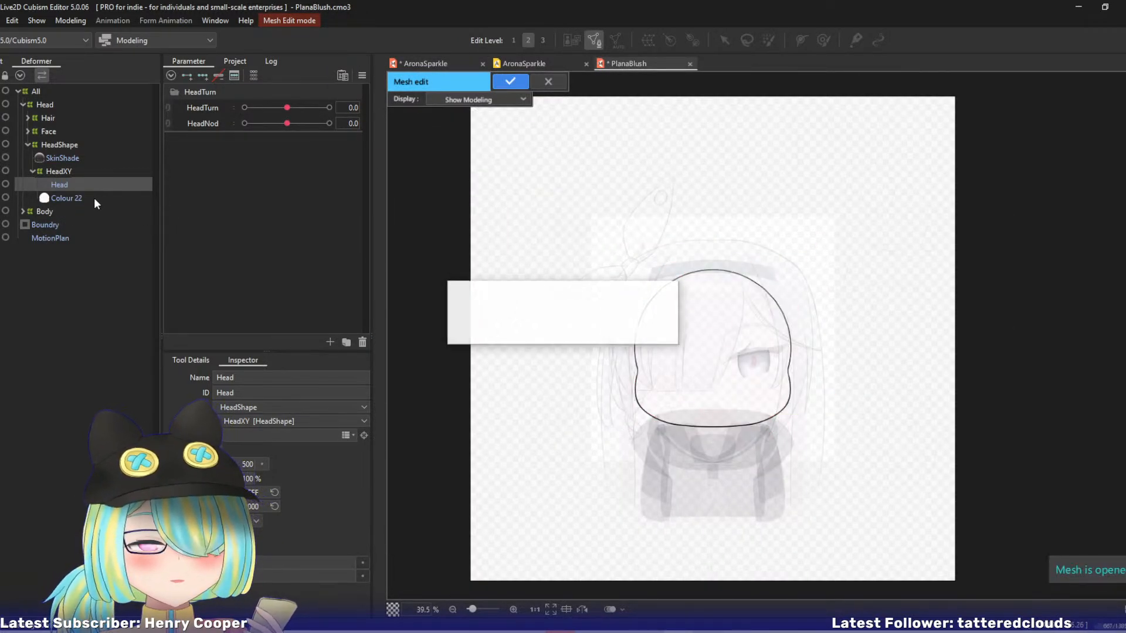
pyautogui.click(510, 81)
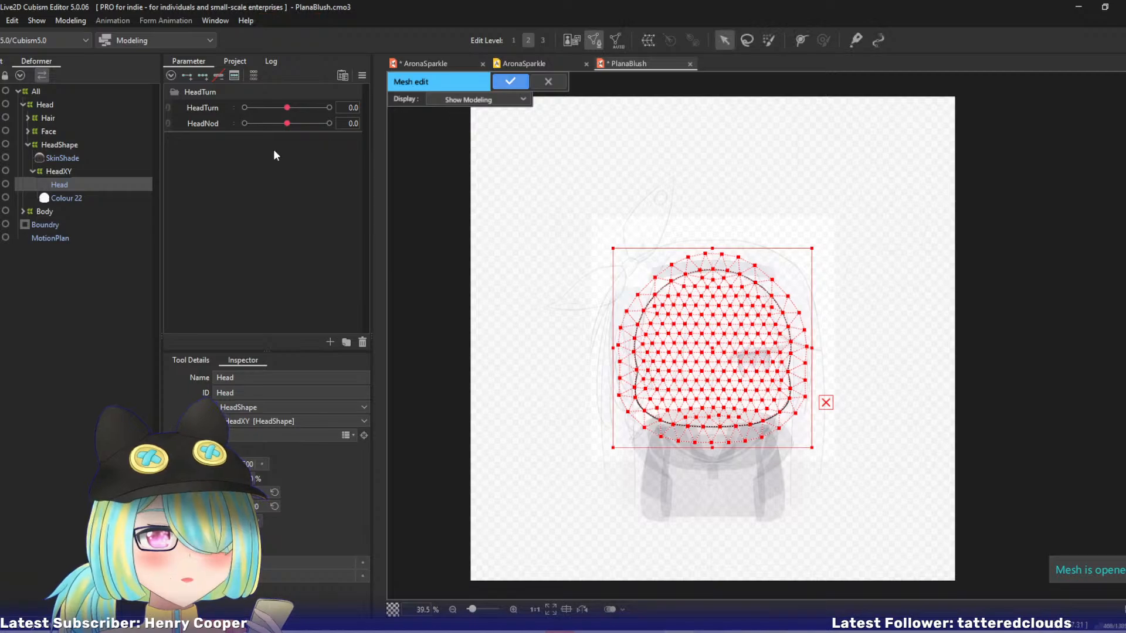
# Delete all mesh points of Colour 22 and paste the copied head mesh in their place.
pyautogui.click(65, 197)
pyautogui.hotkey('ctrl', 'e')
pyautogui.hotkey('ctrl', 'a')
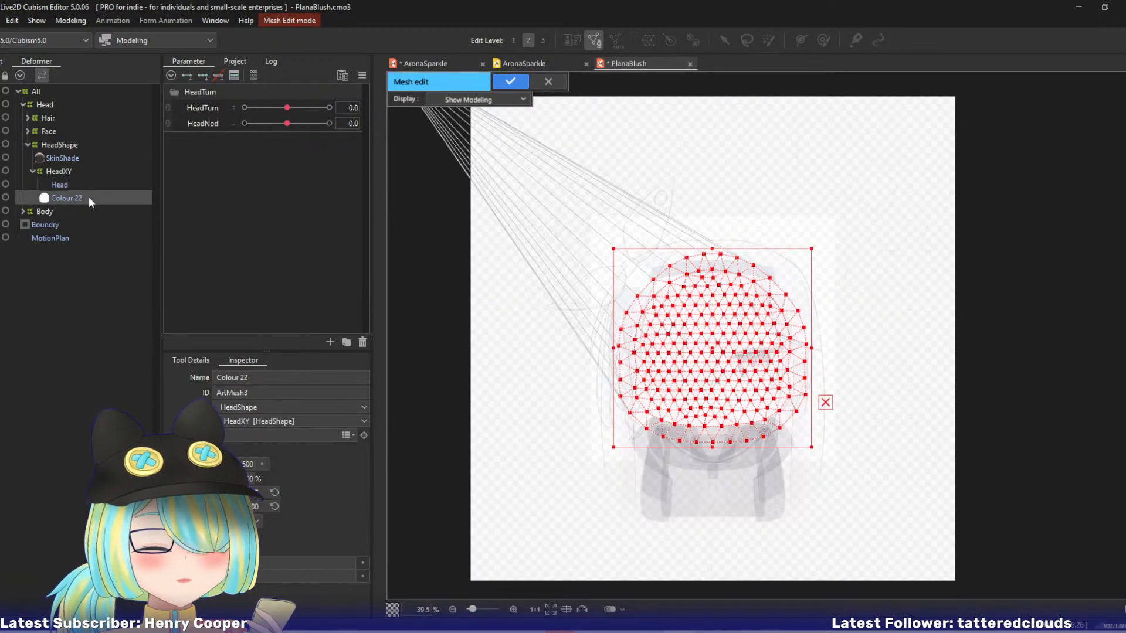
pyautogui.press('Delete')
pyautogui.hotkey('ctrl', 'v')
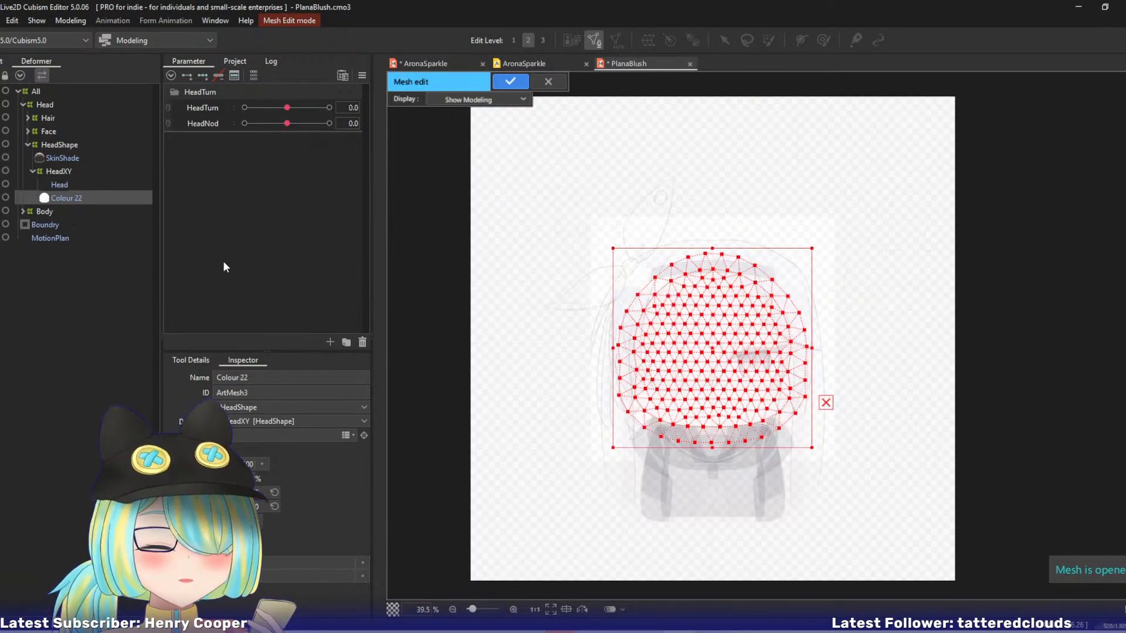
pyautogui.press('Return')
# Check the head turn with HeadTurn at 10 and the HeadXY warp deformer selected.
pyautogui.moveTo(280, 111); pyautogui.dragTo(341, 113)
pyautogui.click(58, 172)
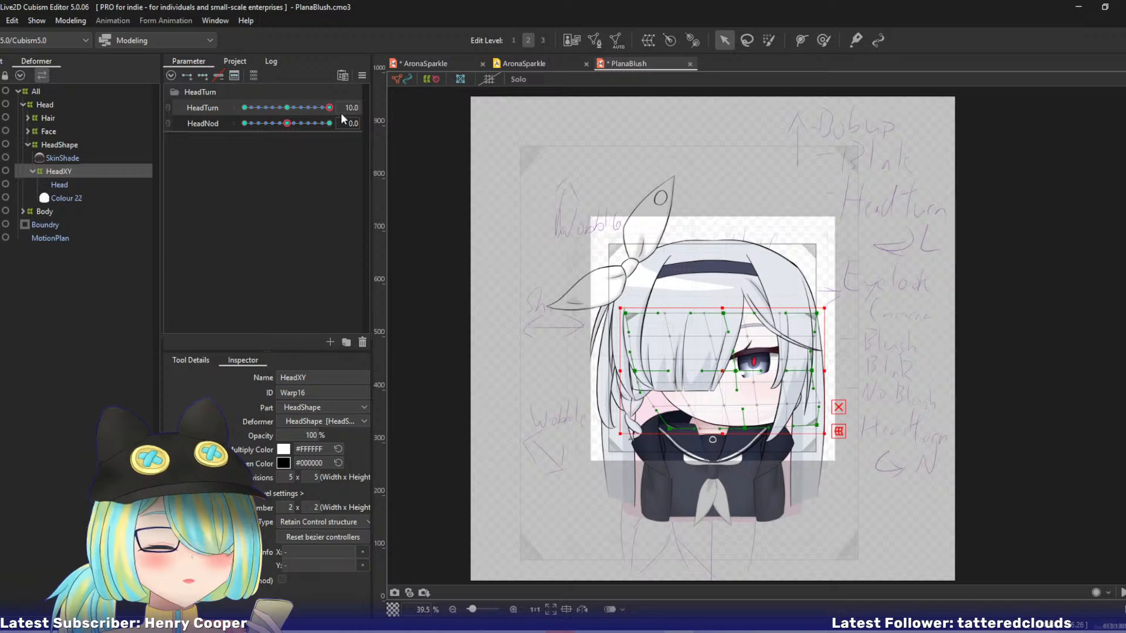
# Compare the HeadShape and HeadXY warp deformers of PlanaBlush with the HeadXY deformer in AronaSparkle.
pyautogui.click(62, 145)
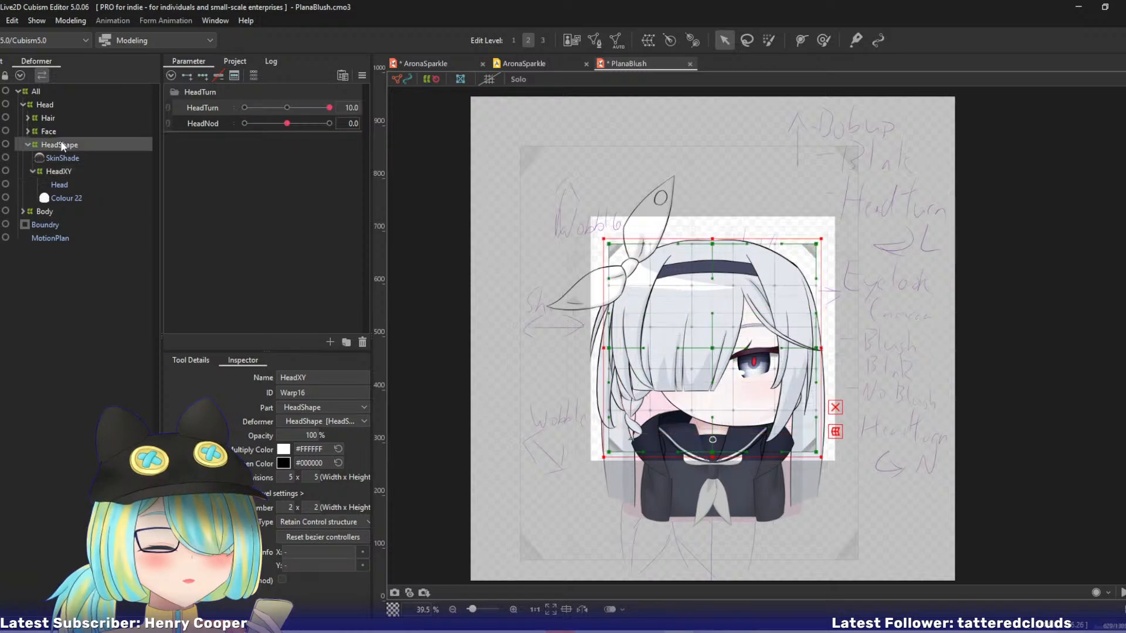
pyautogui.click(67, 172)
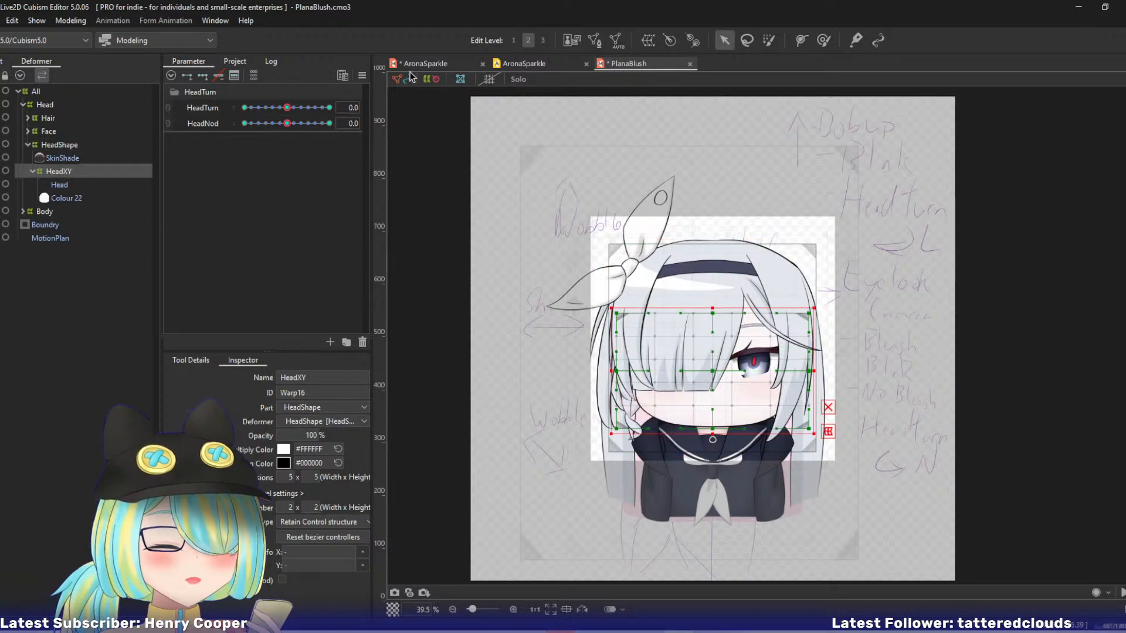
pyautogui.click(425, 63)
pyautogui.click(72, 172)
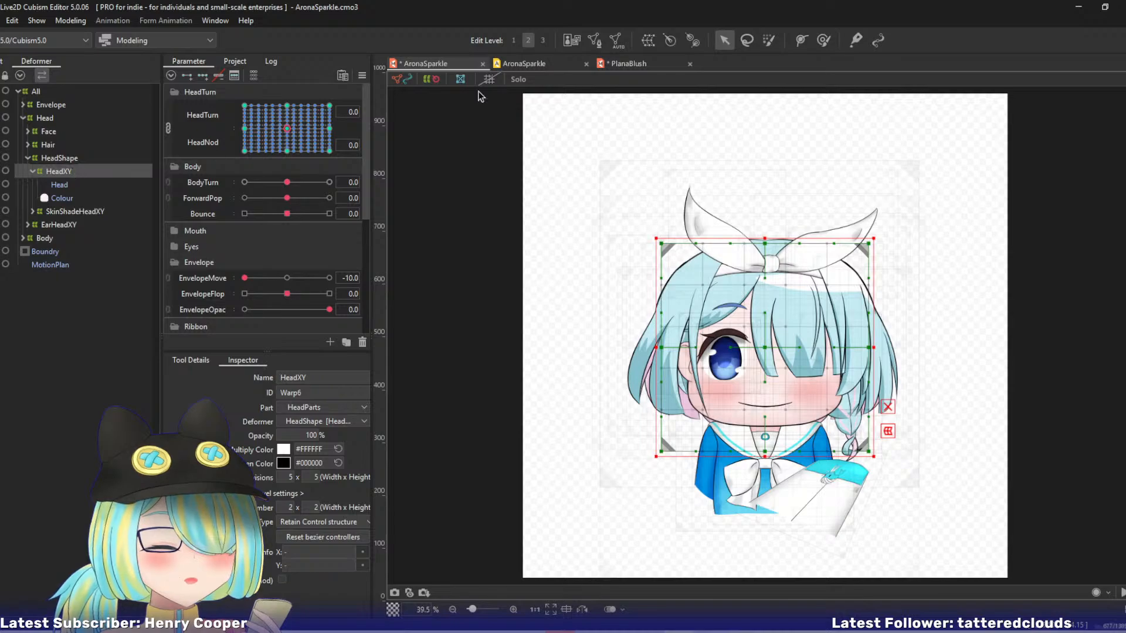
pyautogui.click(631, 65)
pyautogui.click(436, 64)
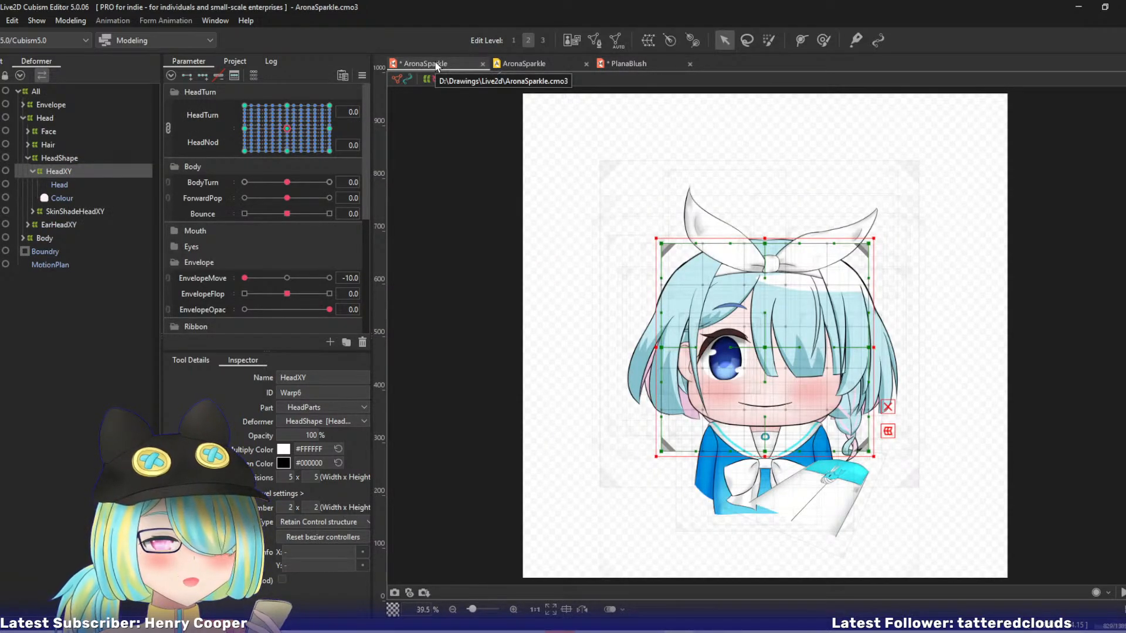
# Try to paste the HeadXY warp deformer of AronaSparkle into PlanaBlush with its existing HeadXY selected.
pyautogui.click(68, 159)
pyautogui.click(65, 175)
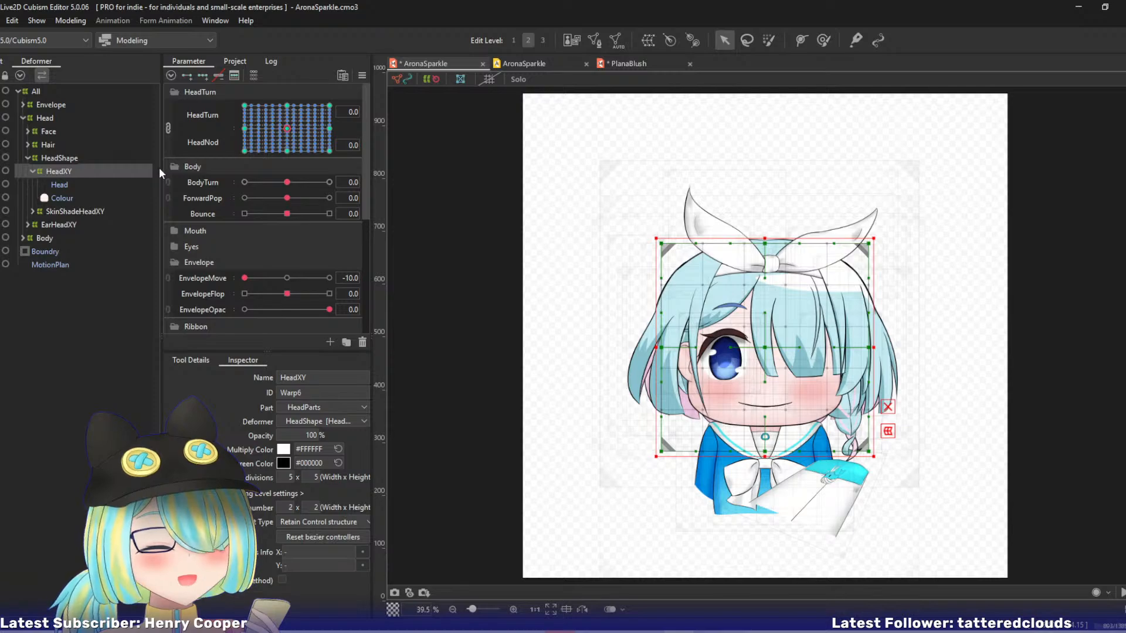
pyautogui.click(626, 64)
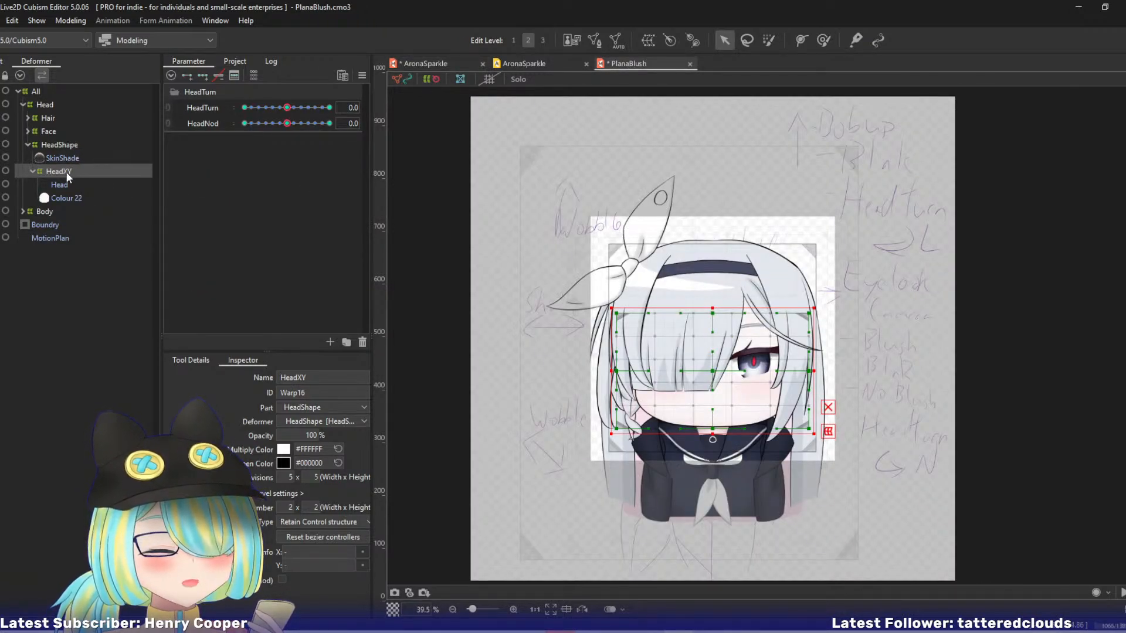
pyautogui.hotkey('ctrl', 'v')
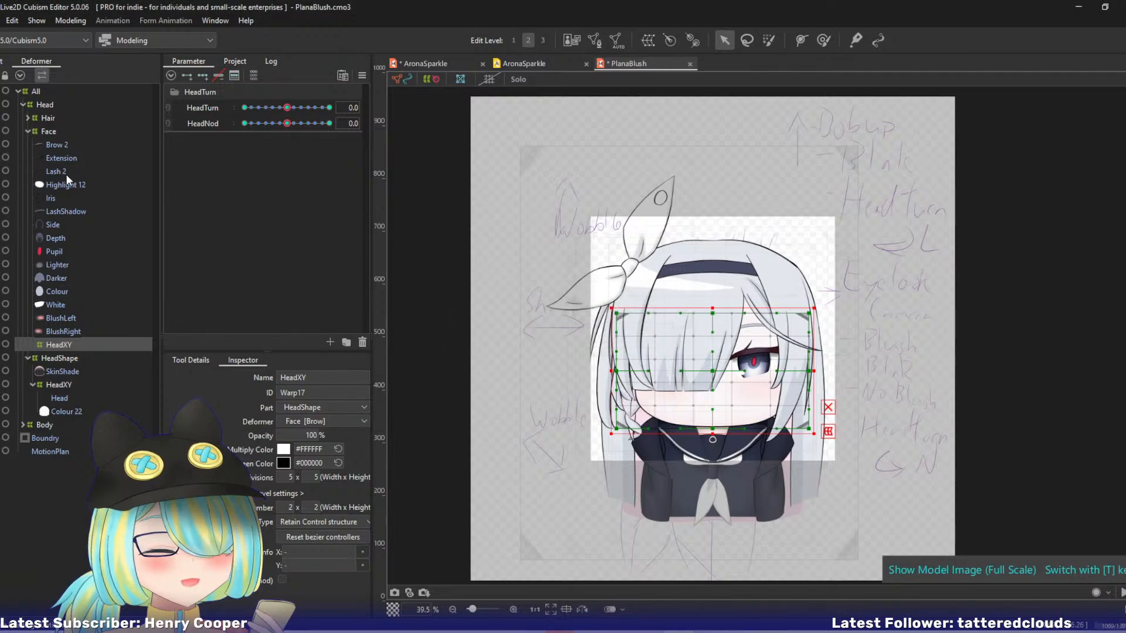
pyautogui.click(48, 134)
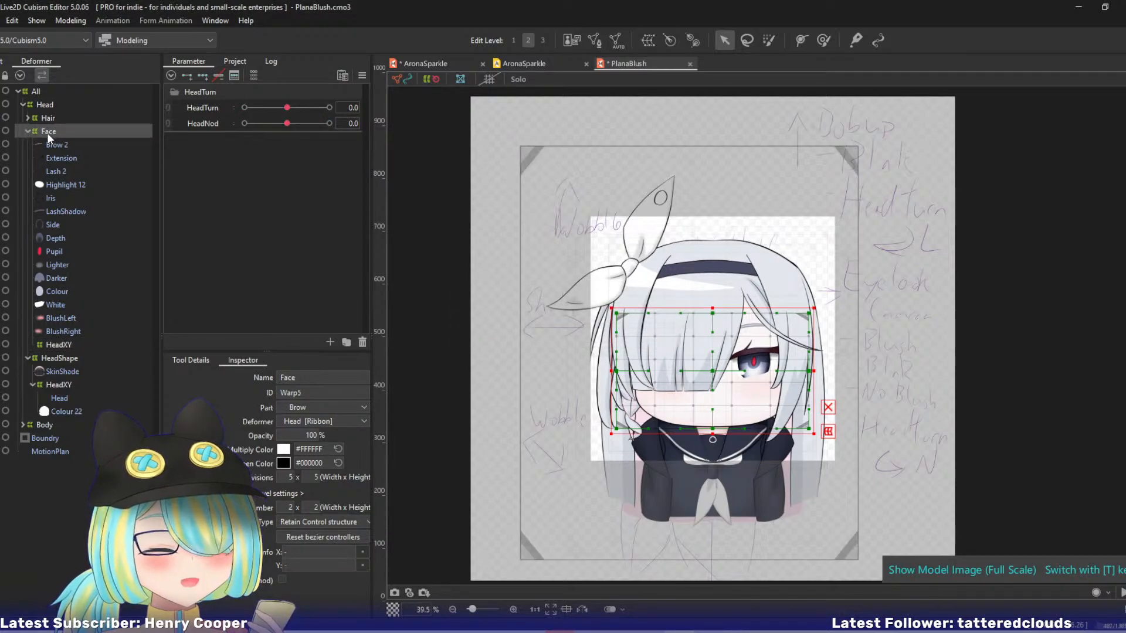
pyautogui.hotkey('ctrl', 'z')
pyautogui.hotkey('ctrl', 'z')
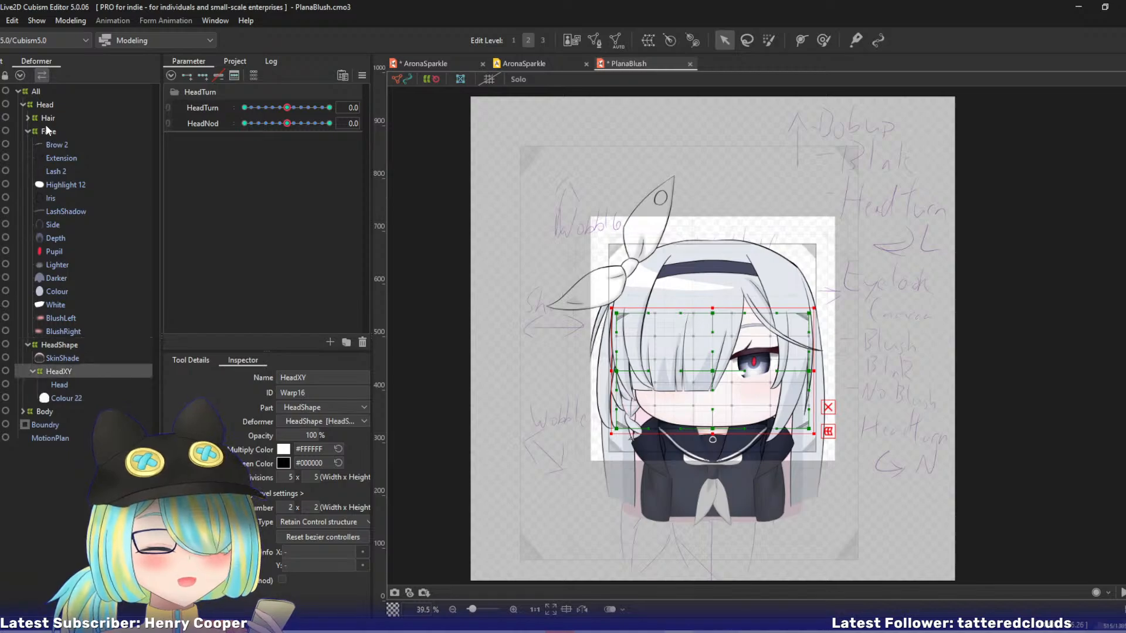
# Try to paste the copied HeadXY warp deformer into the HeadShape deformer of PlanaBlush.
pyautogui.click(45, 106)
pyautogui.click(47, 118)
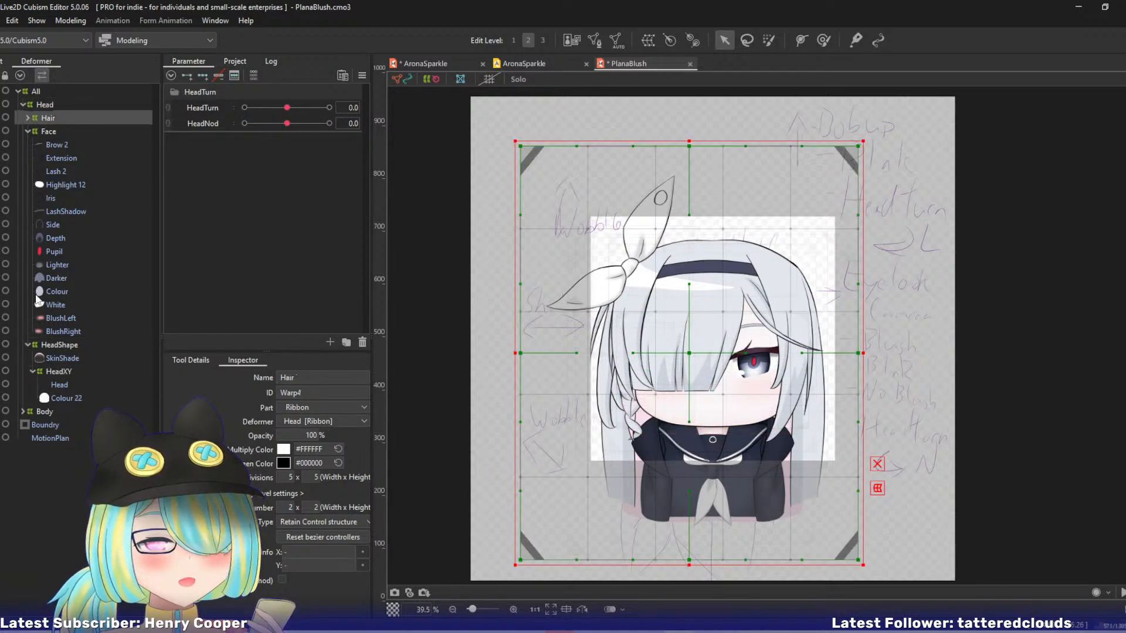
pyautogui.click(51, 346)
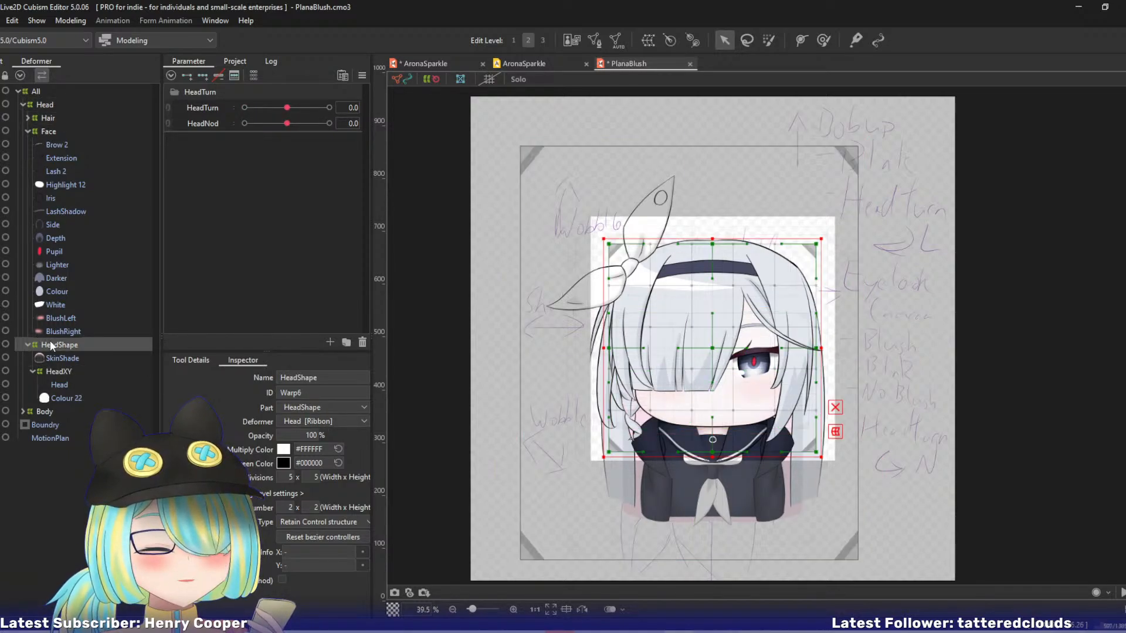
pyautogui.click(27, 131)
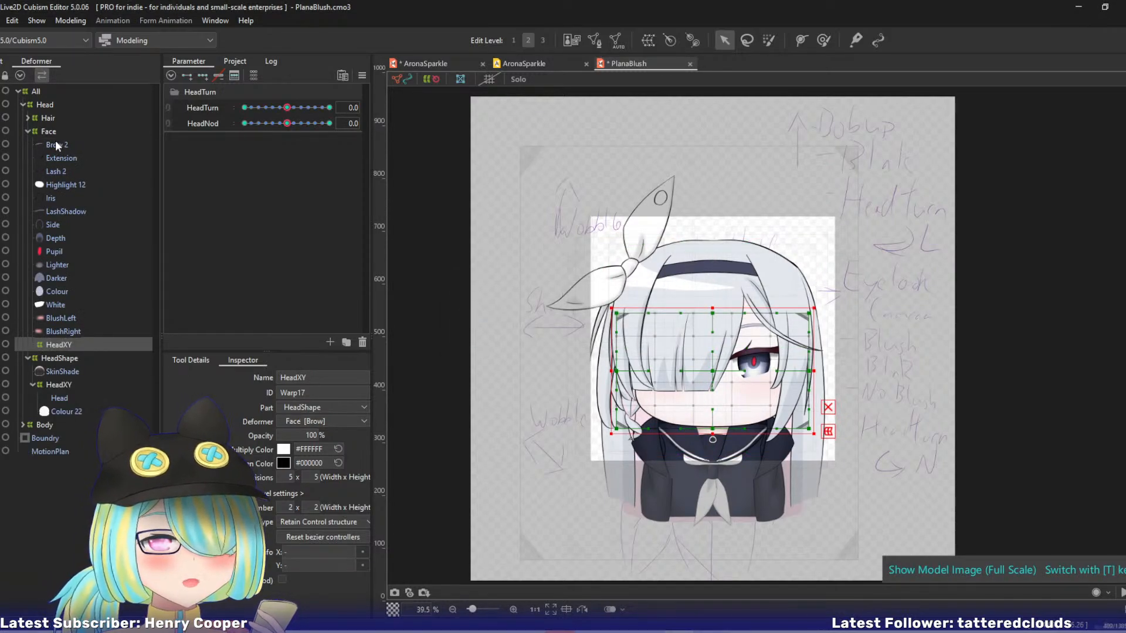
pyautogui.press('Delete')
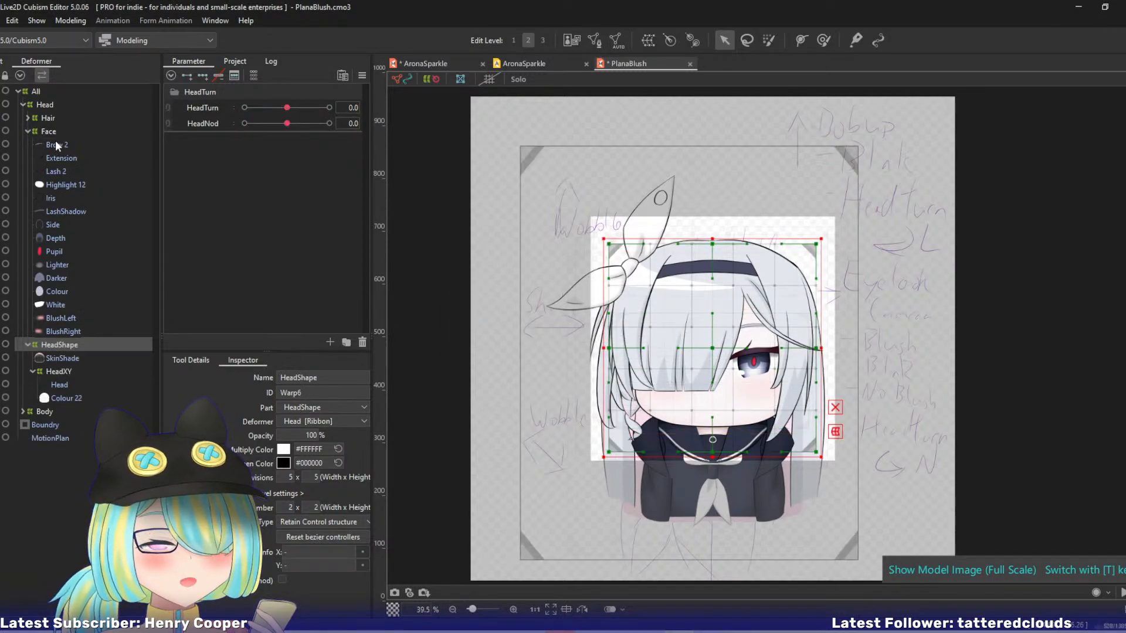
# Try to paste the copied HeadXY deformer beside the Head mesh in the part hierarchy, and undo it.
pyautogui.click(56, 356)
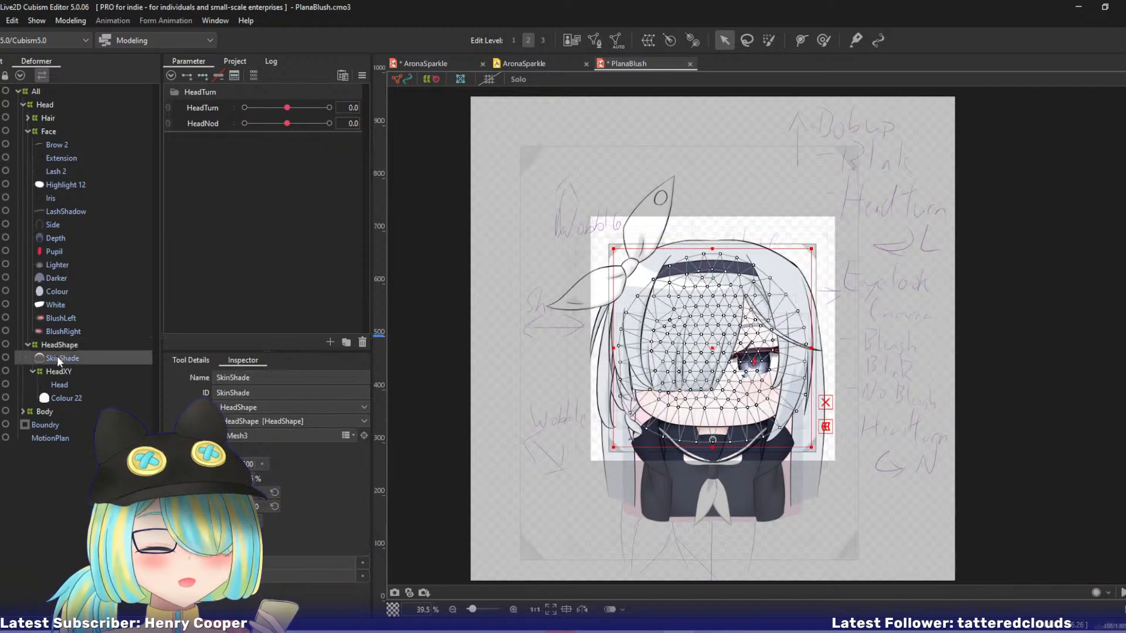
pyautogui.click(6, 61)
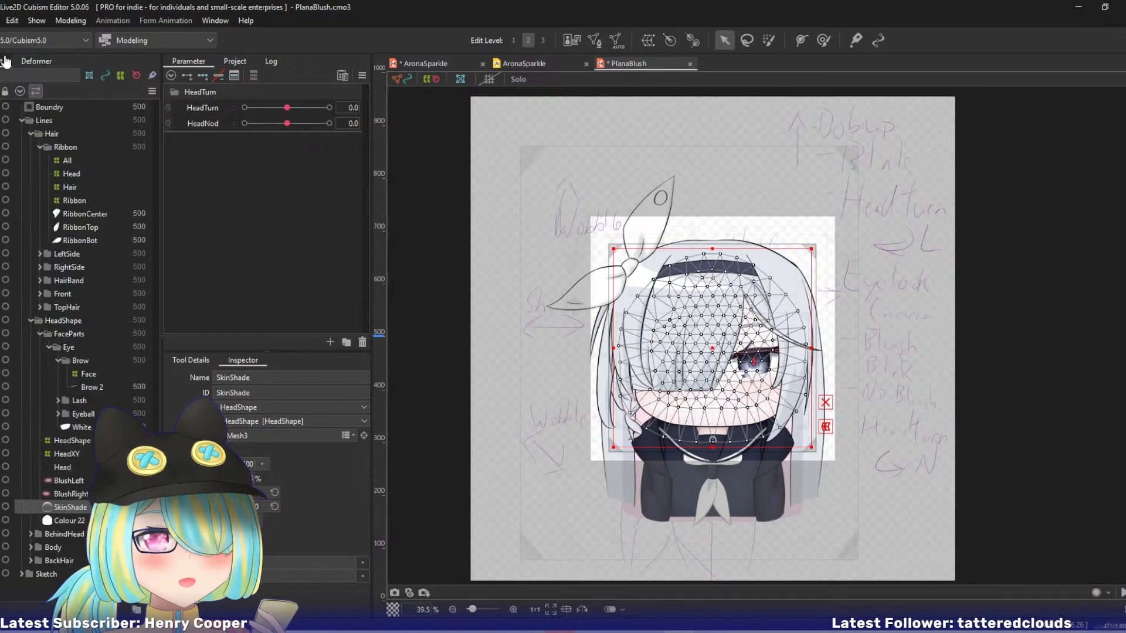
pyautogui.click(66, 466)
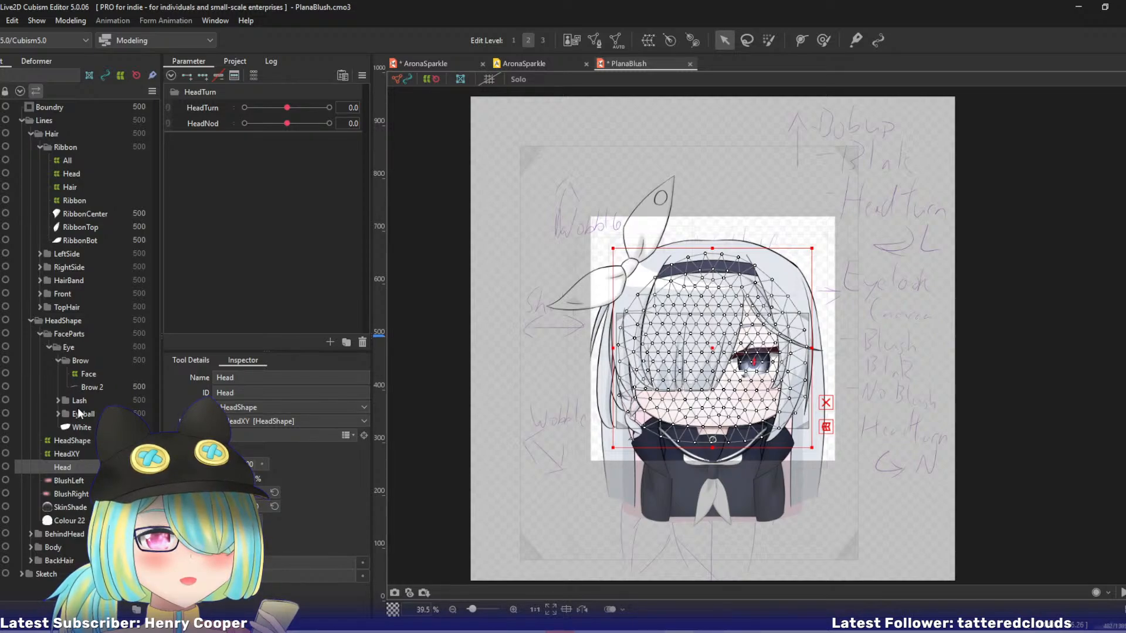
pyautogui.hotkey('ctrl', 'v')
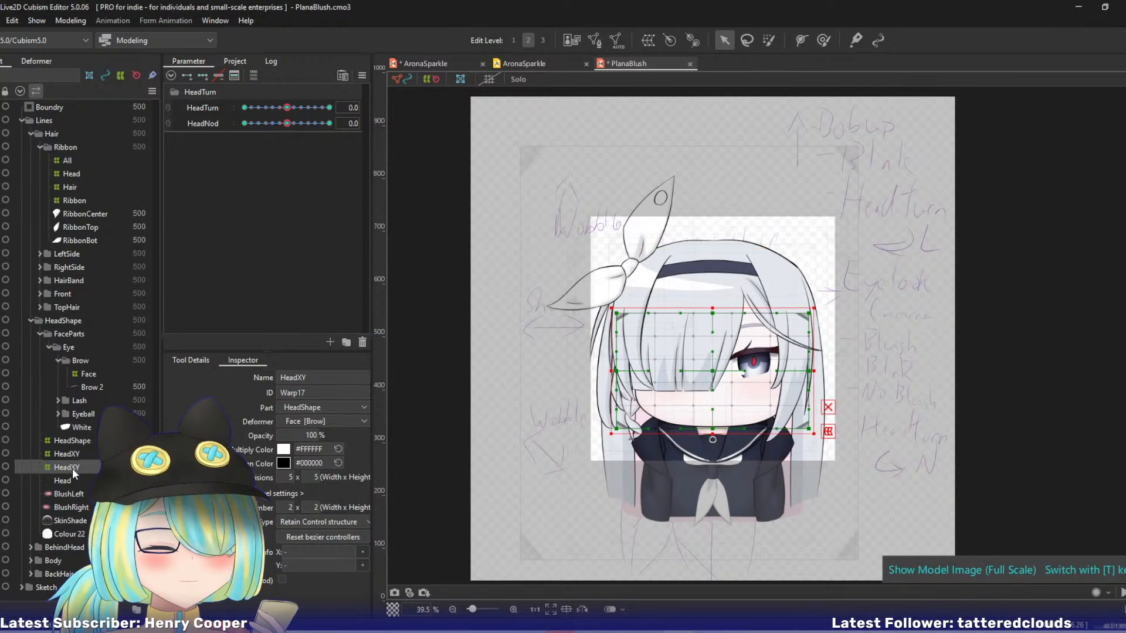
pyautogui.hotkey('ctrl', 'z')
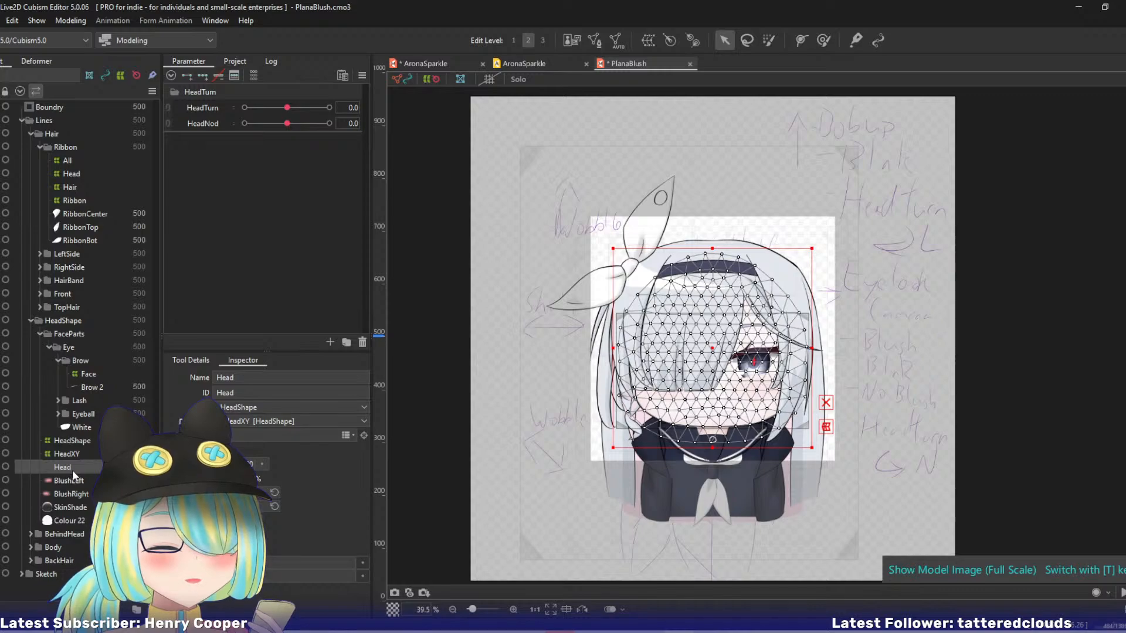
# Try to paste the copied HeadXY warp deformer with the SkinShade mesh selected in the deformer hierarchy.
pyautogui.click(40, 62)
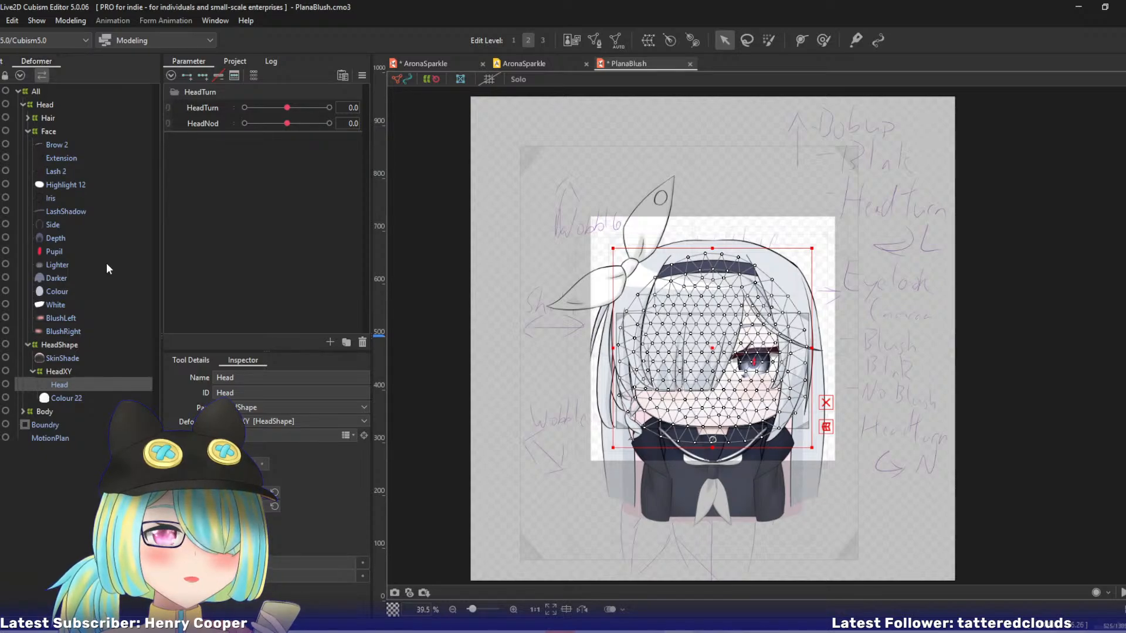
pyautogui.click(60, 359)
pyautogui.hotkey('ctrl', 'v')
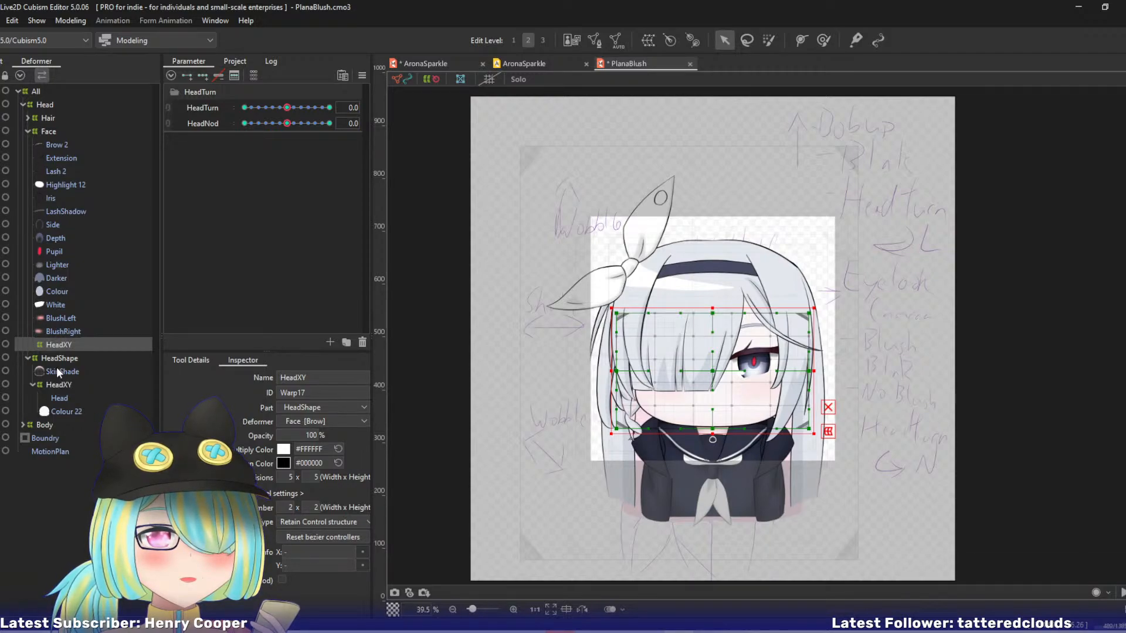
pyautogui.click(57, 369)
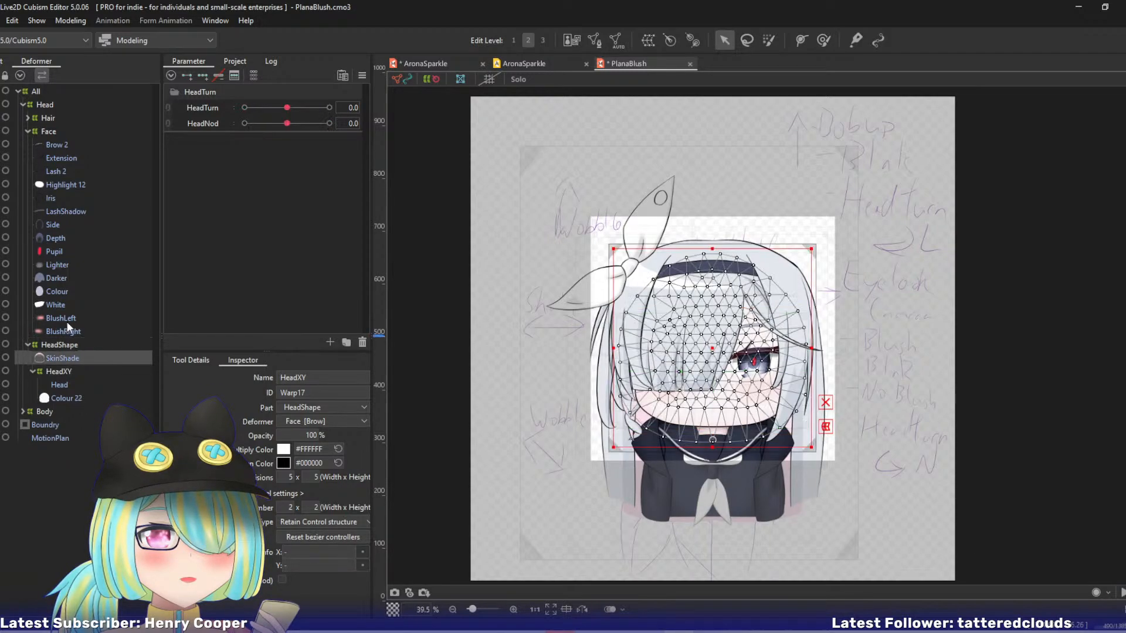
# Collapse the Face deformer and try pasting the copied HeadXY directly onto HeadShape in the deformer hierarchy.
pyautogui.click(28, 131)
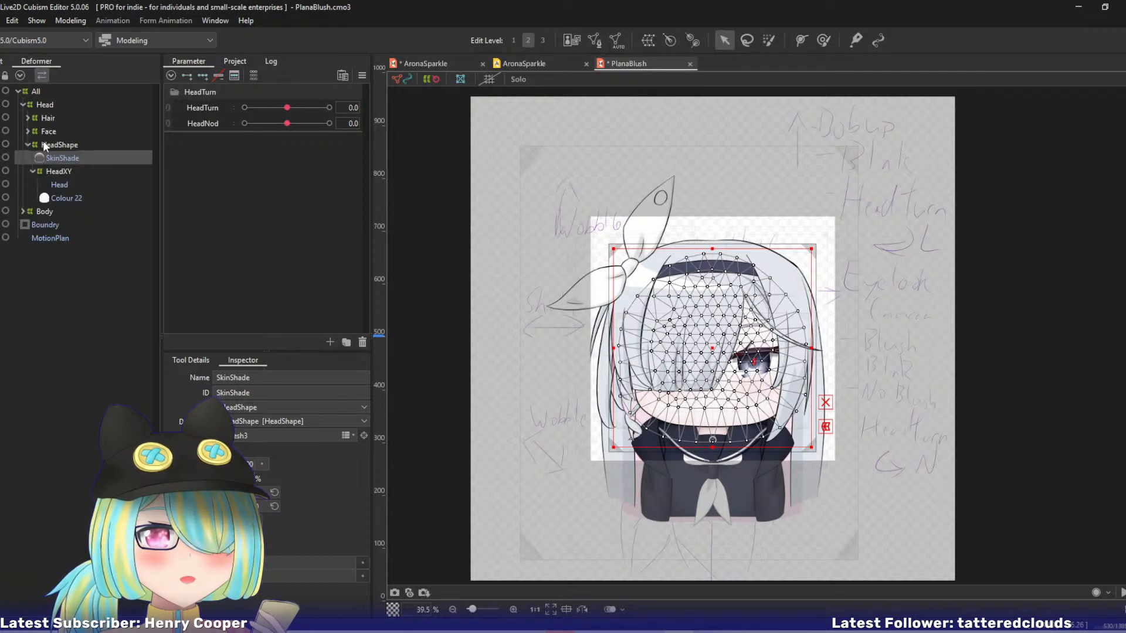
pyautogui.click(45, 145)
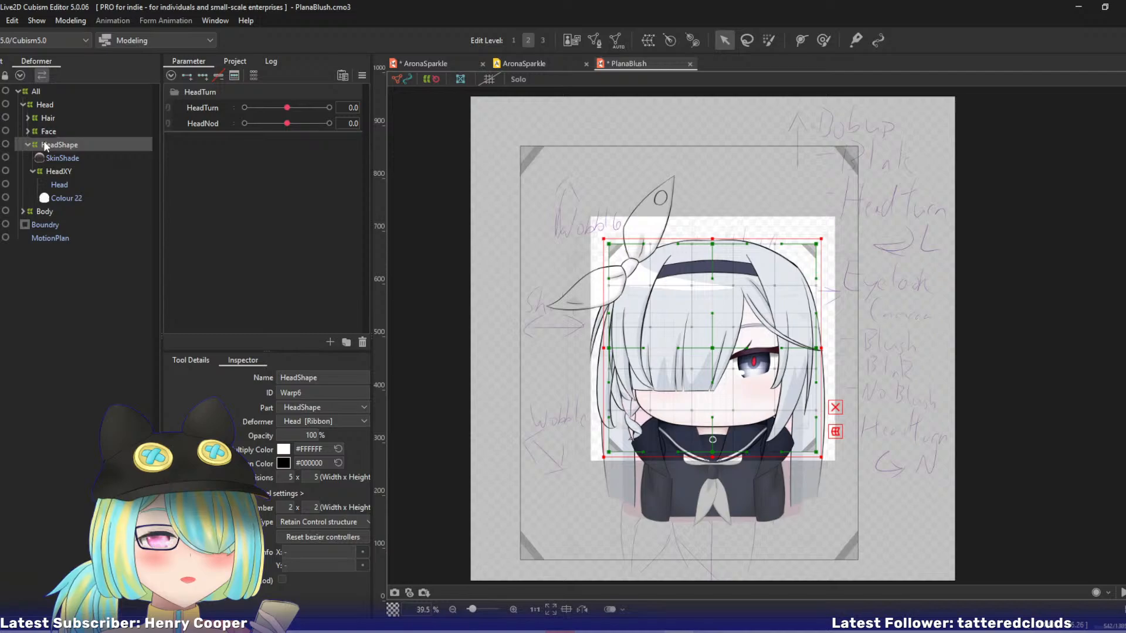
pyautogui.click(5, 62)
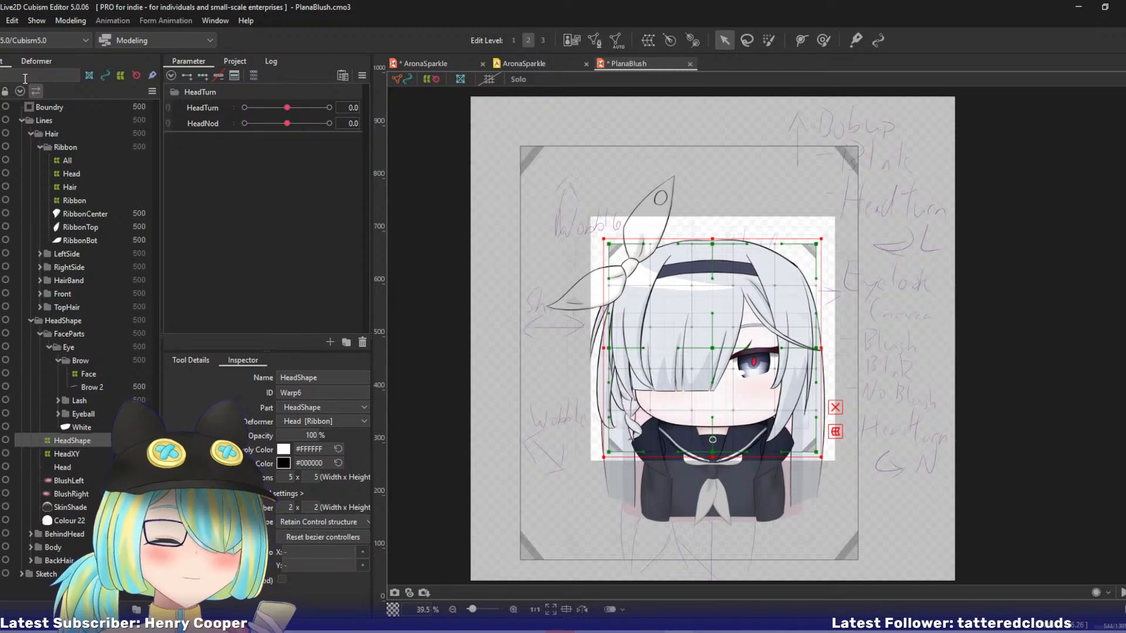
pyautogui.click(81, 454)
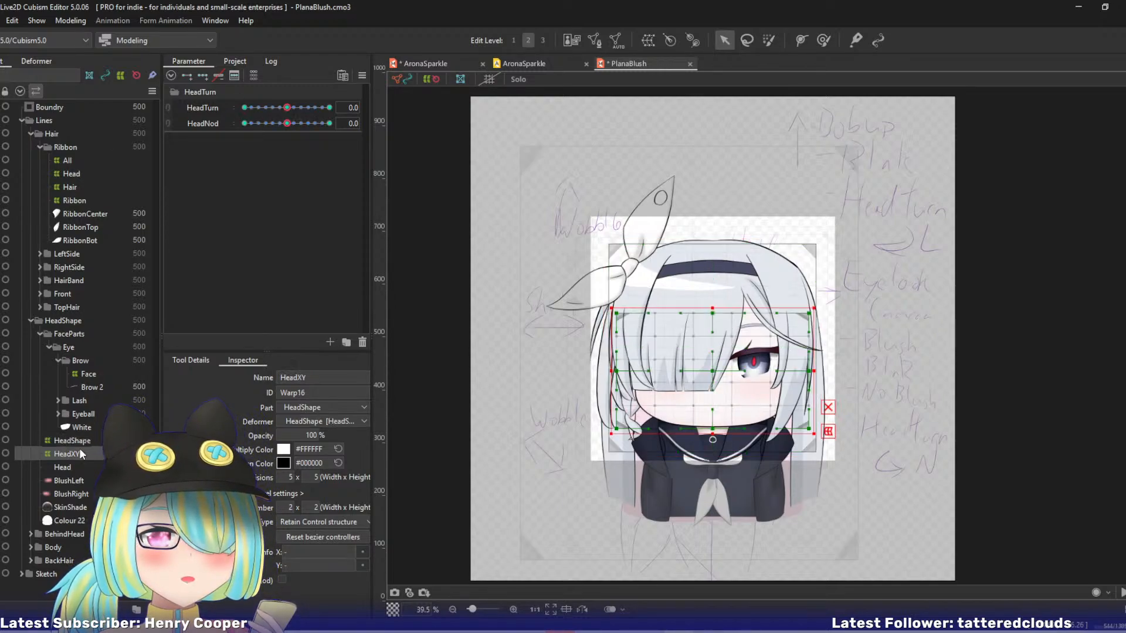
pyautogui.click(79, 442)
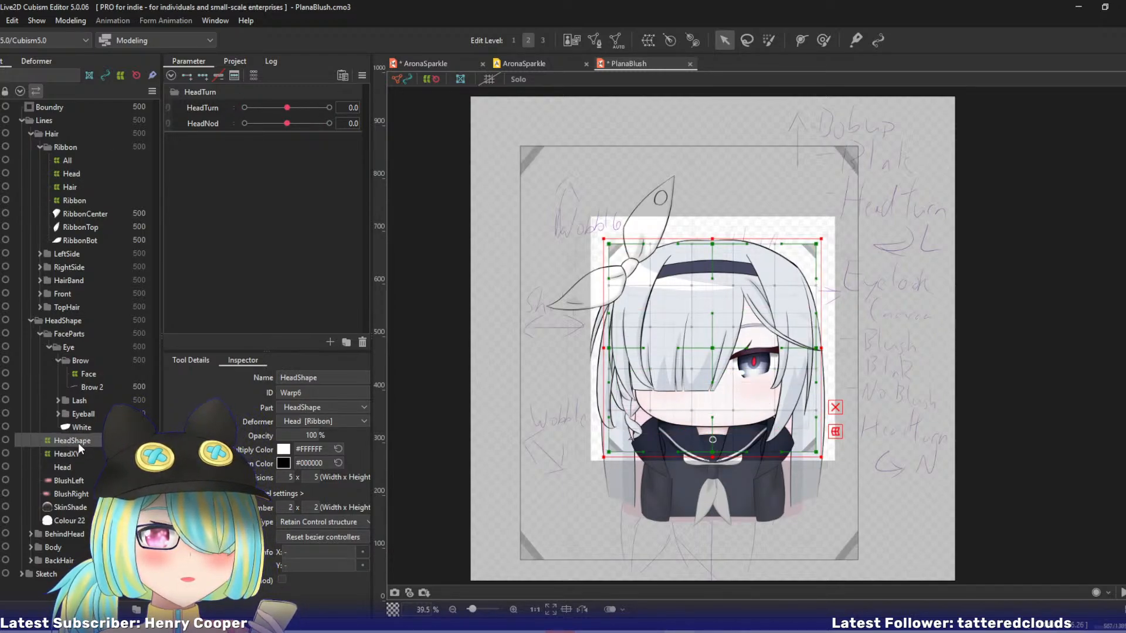
pyautogui.click(49, 64)
pyautogui.rightClick(57, 147)
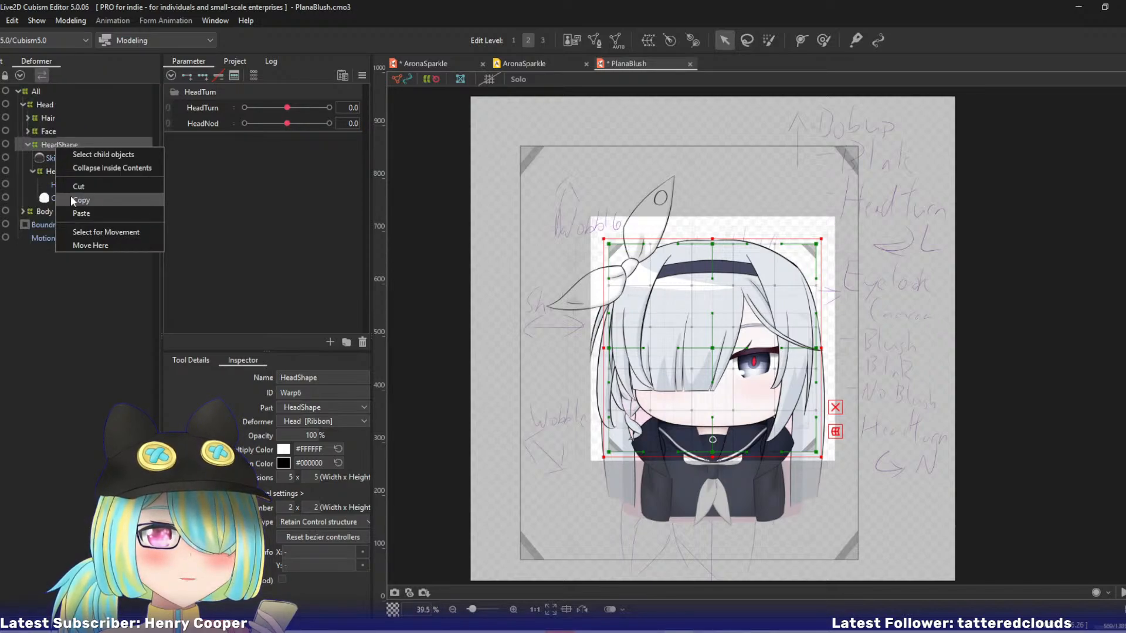
pyautogui.click(78, 213)
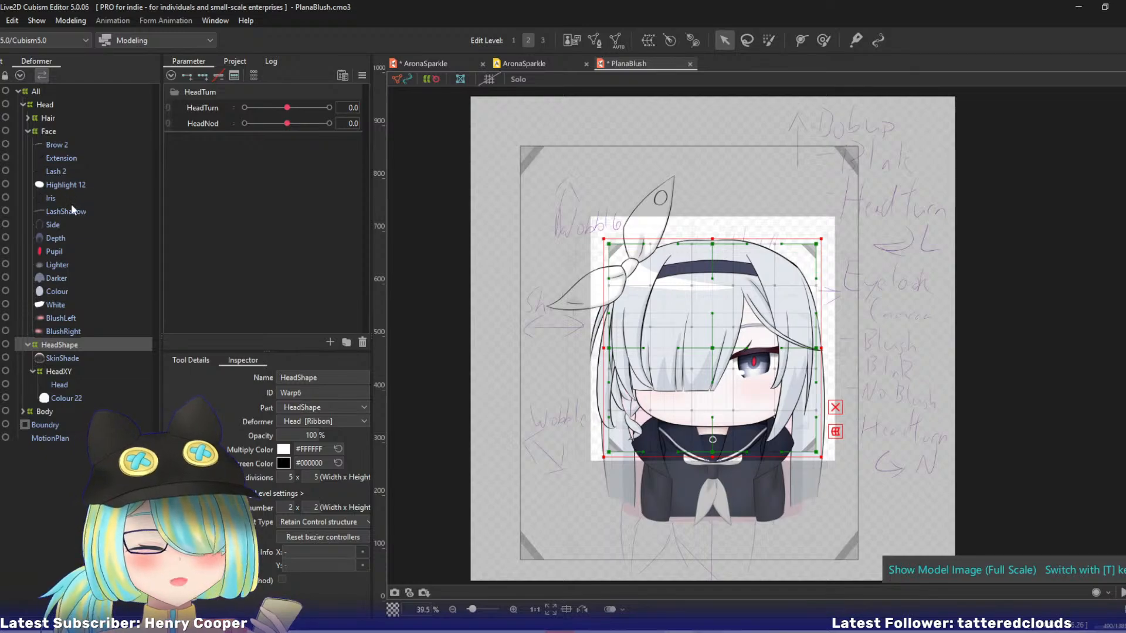
# Copy the HeadXY warp deformer in AronaSparkle again and paste it onto the SkinShade mesh in PlanaBlush.
pyautogui.rightClick(62, 354)
pyautogui.click(57, 354)
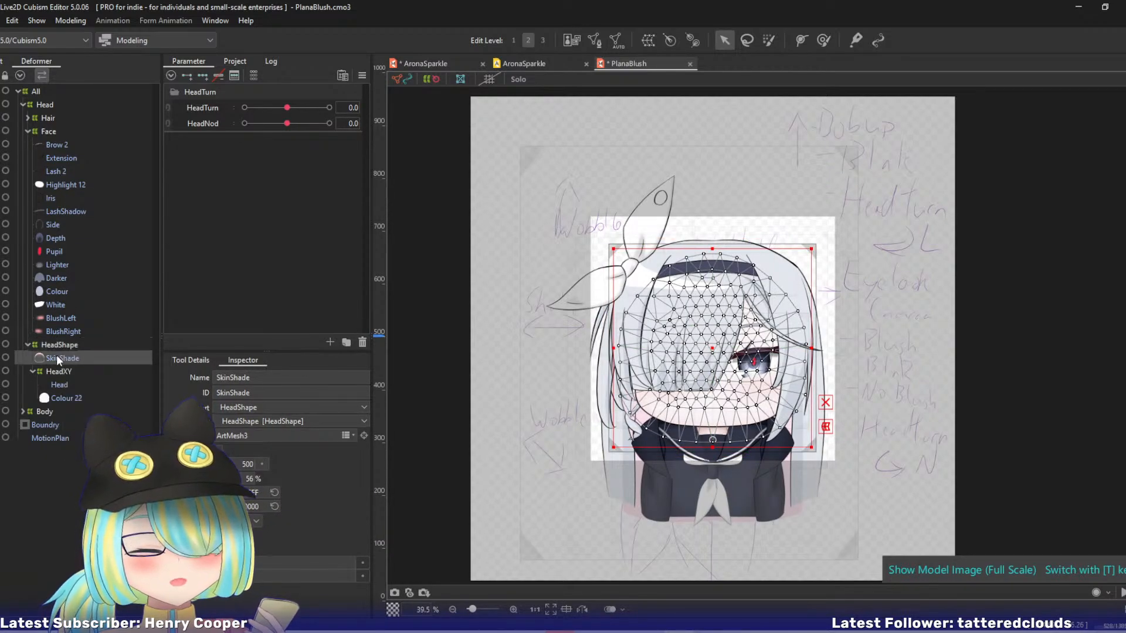
pyautogui.rightClick(60, 359)
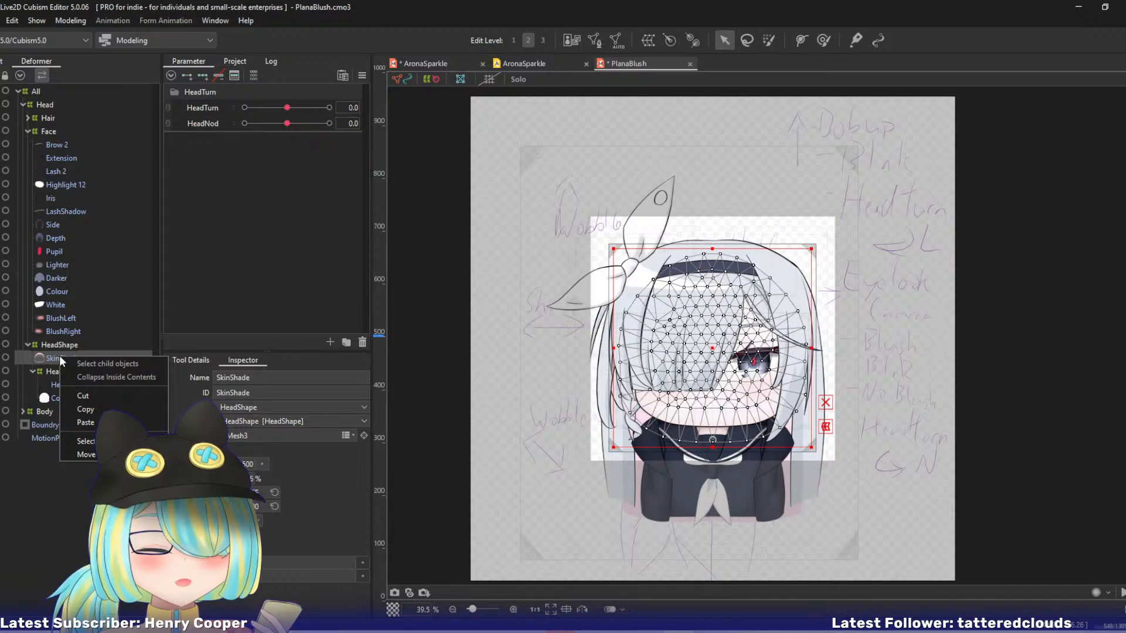
pyautogui.click(426, 64)
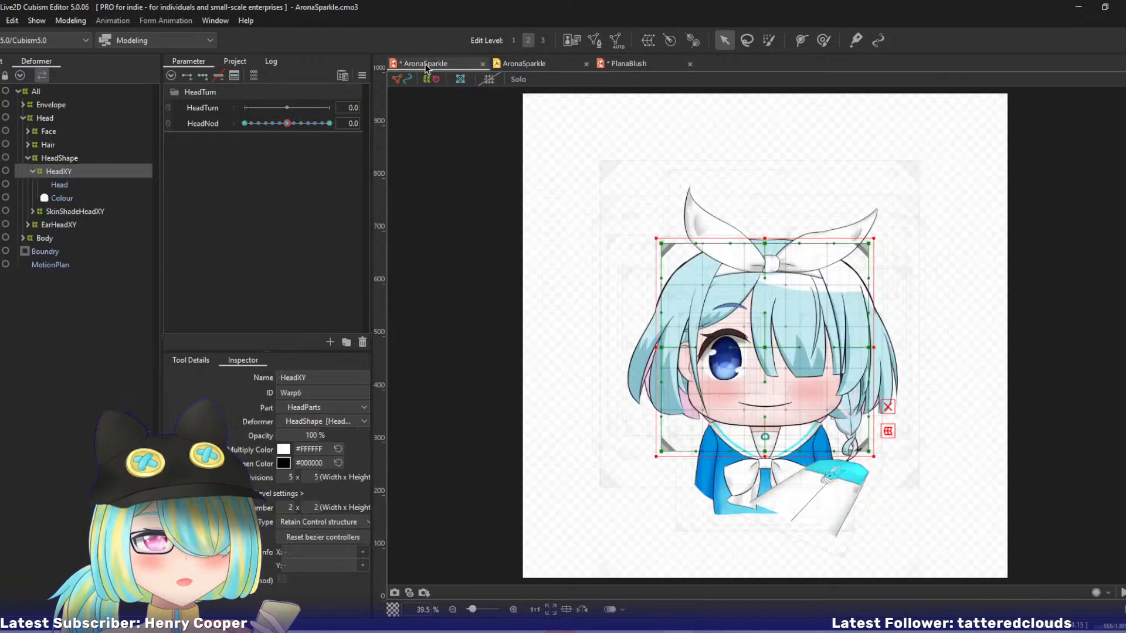
pyautogui.rightClick(65, 170)
pyautogui.click(93, 226)
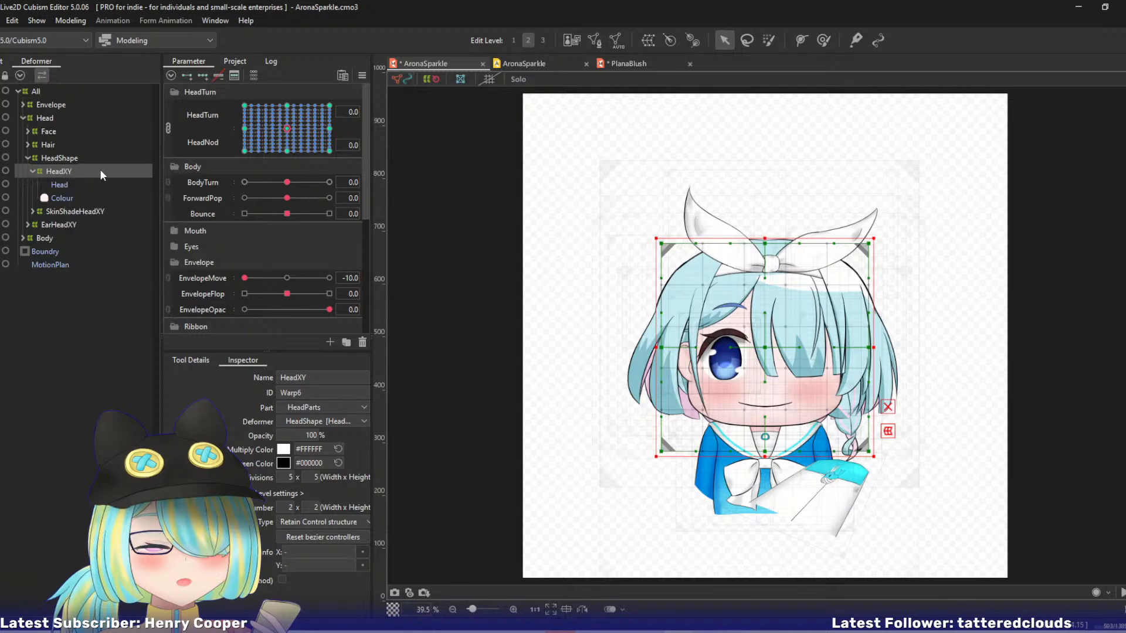
pyautogui.rightClick(65, 172)
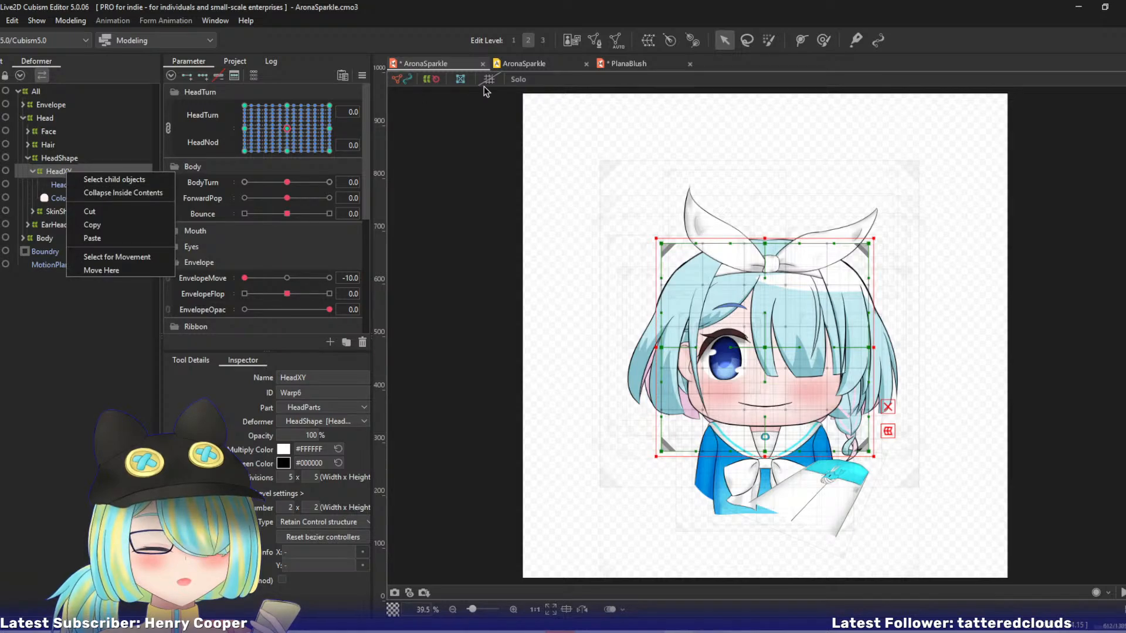
pyautogui.click(614, 65)
pyautogui.rightClick(62, 162)
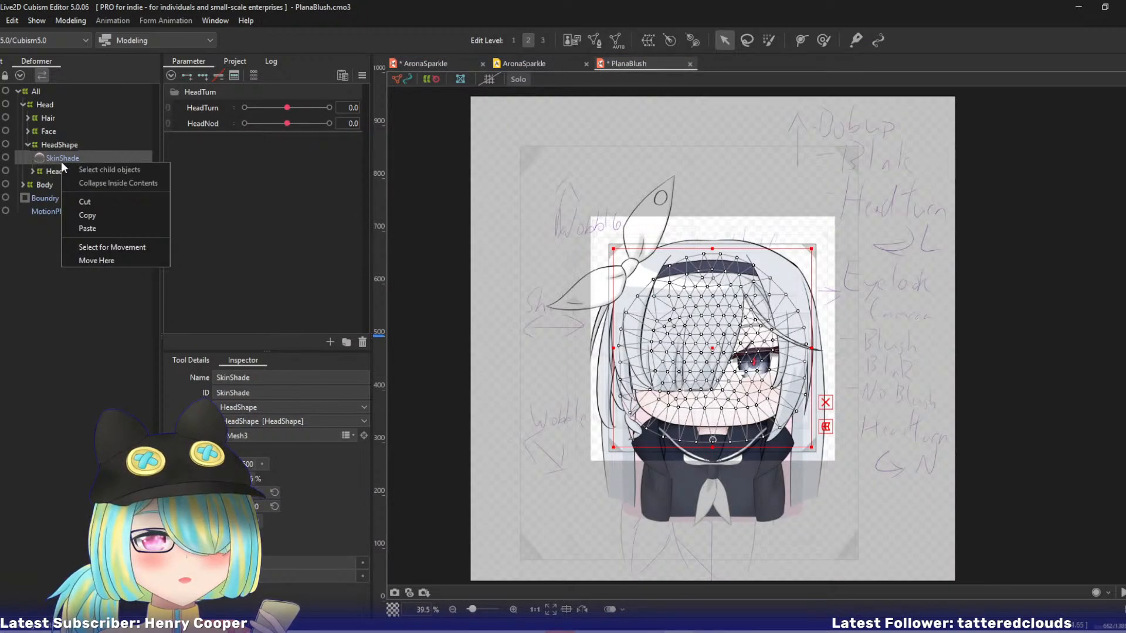
pyautogui.click(87, 228)
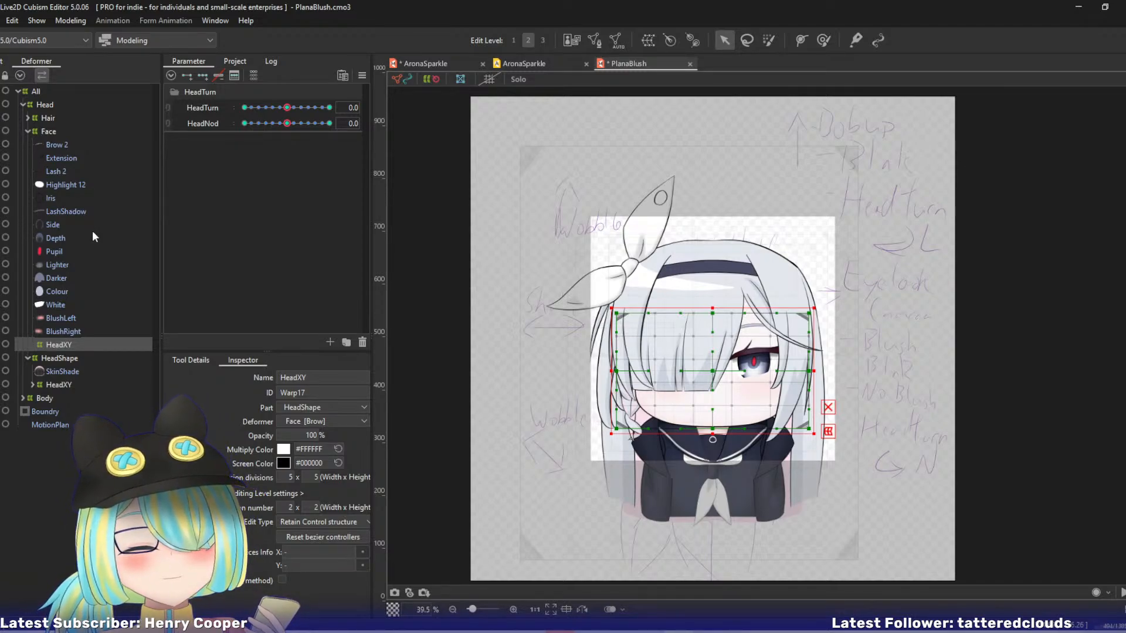
# Remove the duplicate HeadXY warp deformer pasted inside the Face deformer, keeping the one under HeadShape.
pyautogui.click(63, 357)
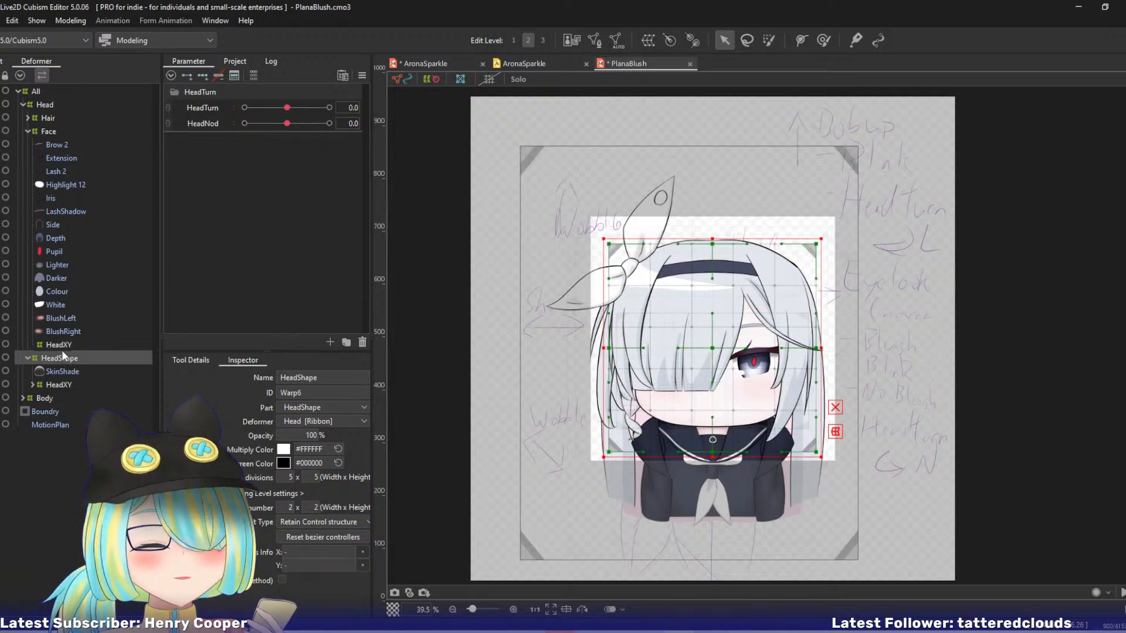
pyautogui.click(61, 345)
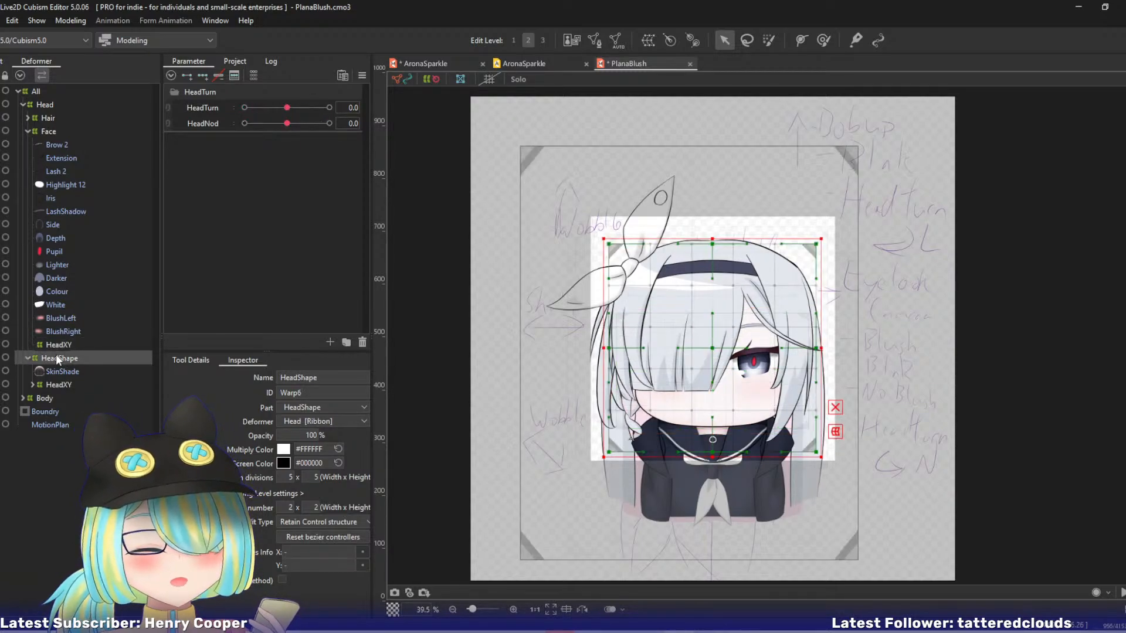
pyautogui.click(56, 357)
pyautogui.click(54, 346)
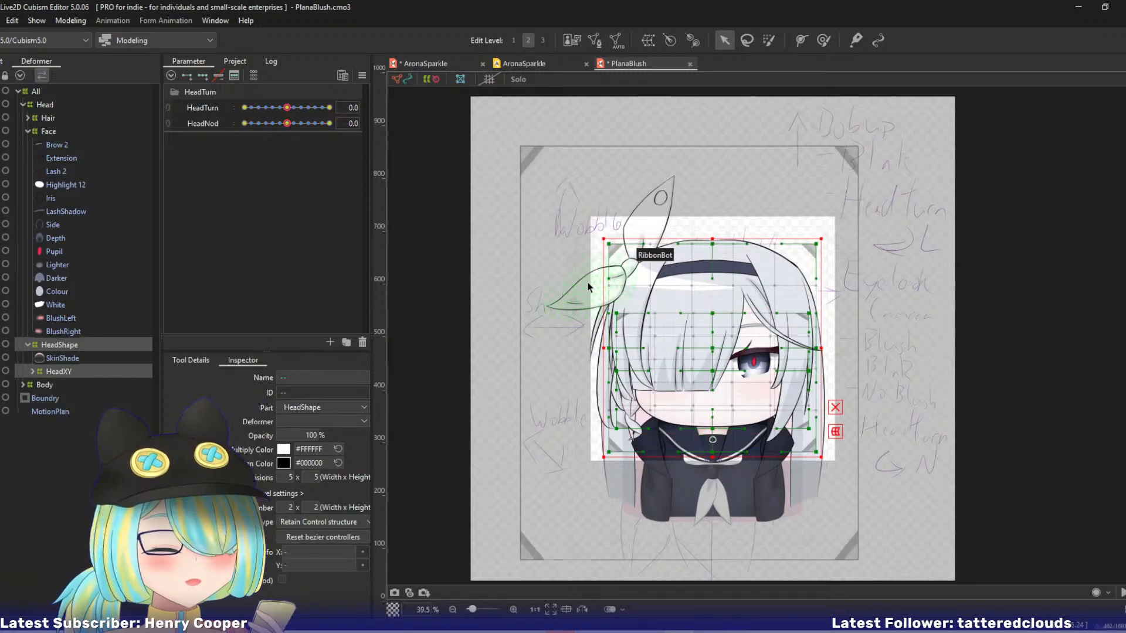
# Stretch the HeadXY deformer under HeadShape upward and outward on both sides to match the HeadShape deformer's bounds.
pyautogui.click(55, 370)
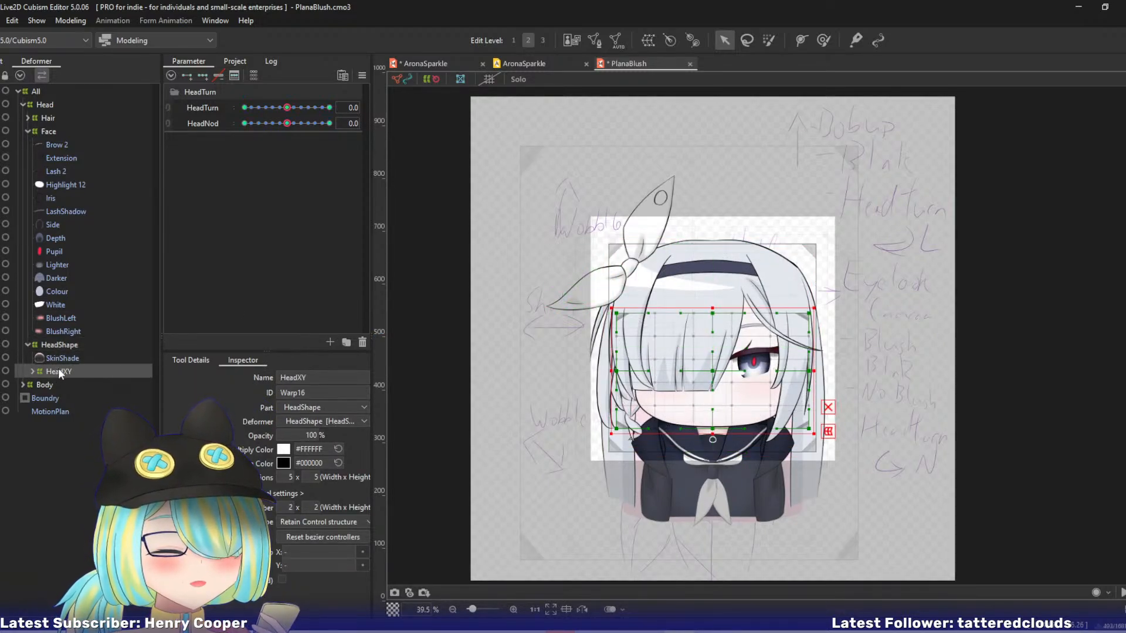
pyautogui.moveTo(709, 302); pyautogui.dragTo(680, 238)
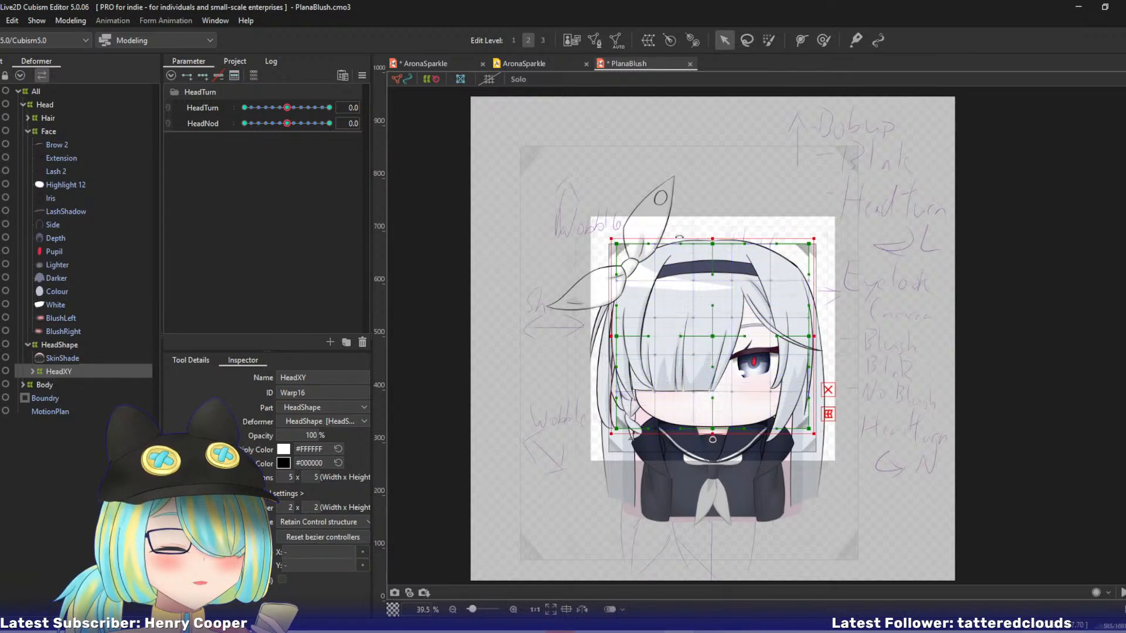
pyautogui.click(56, 346)
pyautogui.click(58, 371)
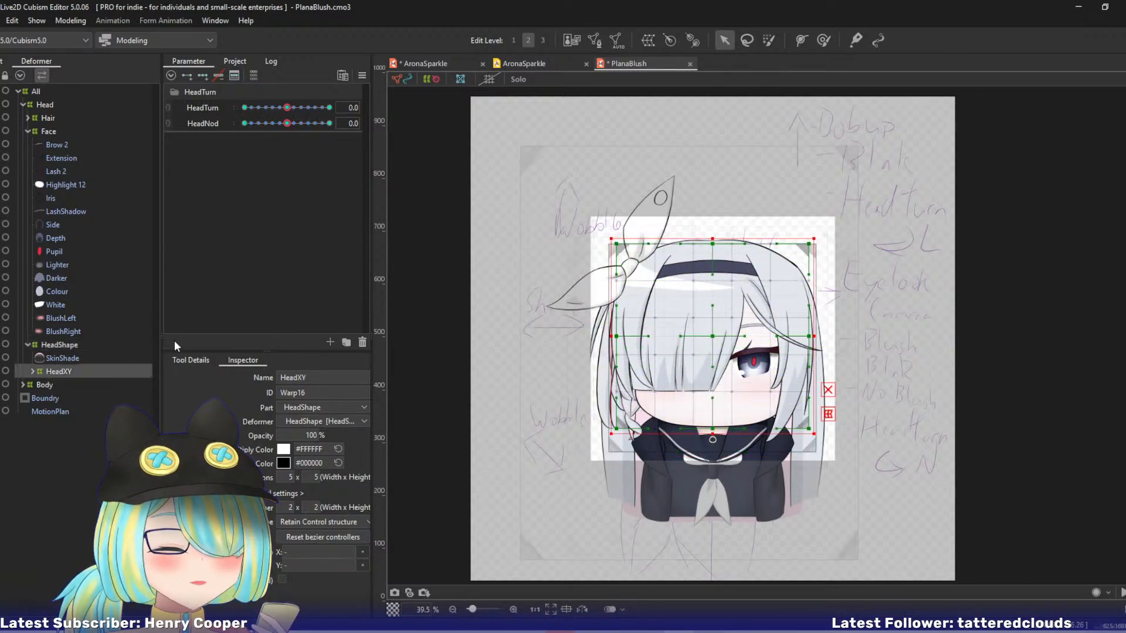
pyautogui.scroll(2, 423, 279)
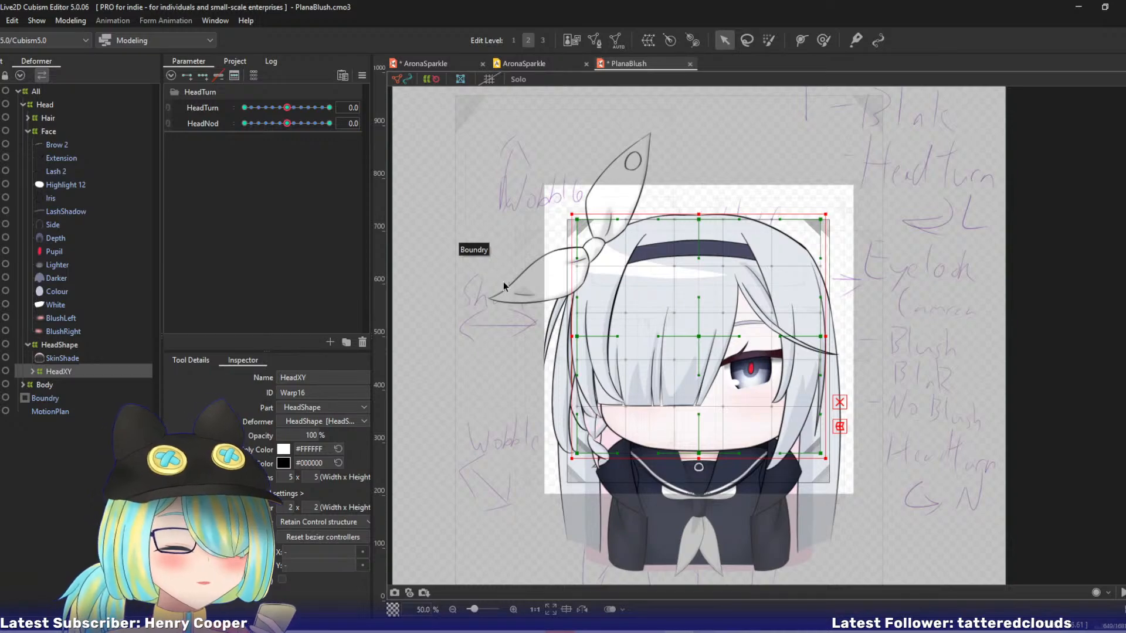
pyautogui.moveTo(572, 339); pyautogui.dragTo(563, 338)
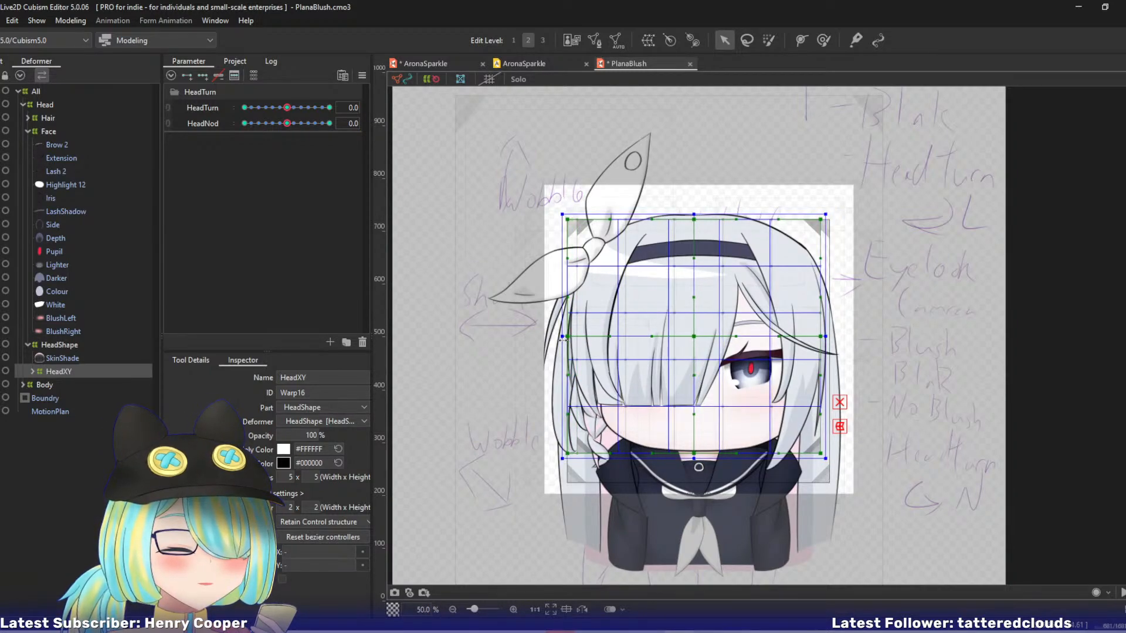
pyautogui.moveTo(834, 342); pyautogui.dragTo(844, 341)
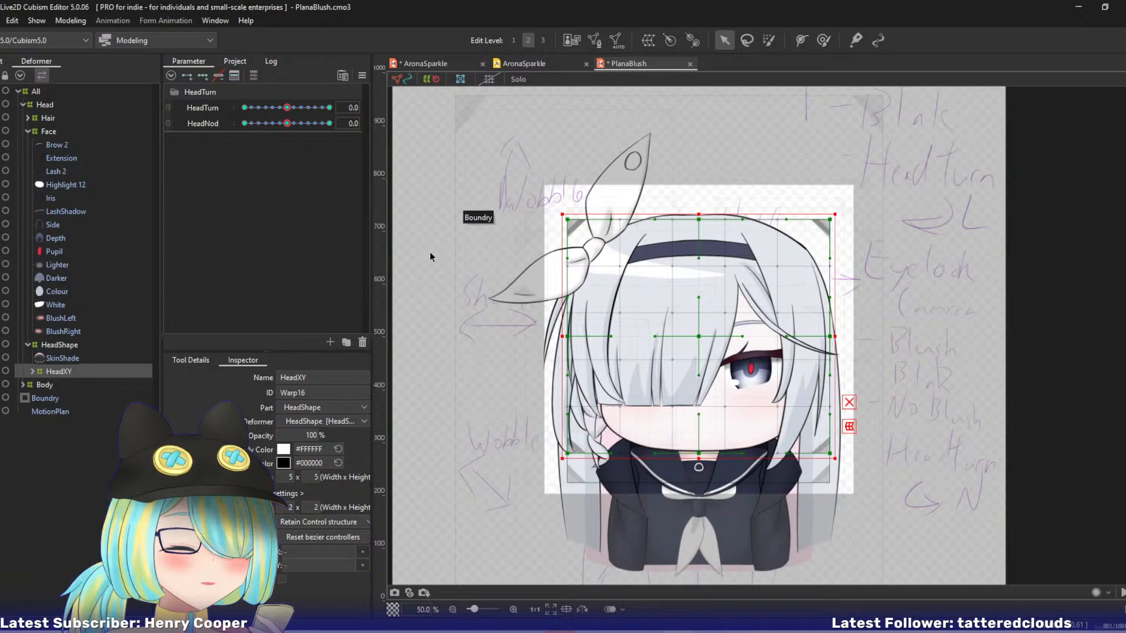
# Compare HeadXY with HeadShape and extend HeadXY's lower edge down to HeadShape's lower edge.
pyautogui.click(58, 346)
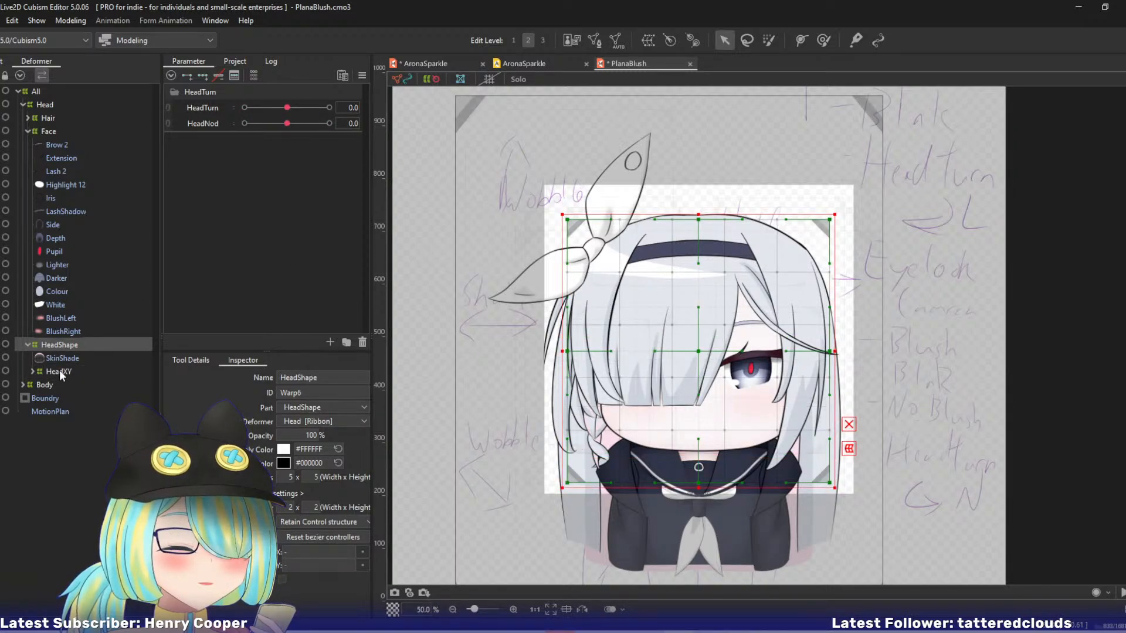
pyautogui.click(60, 373)
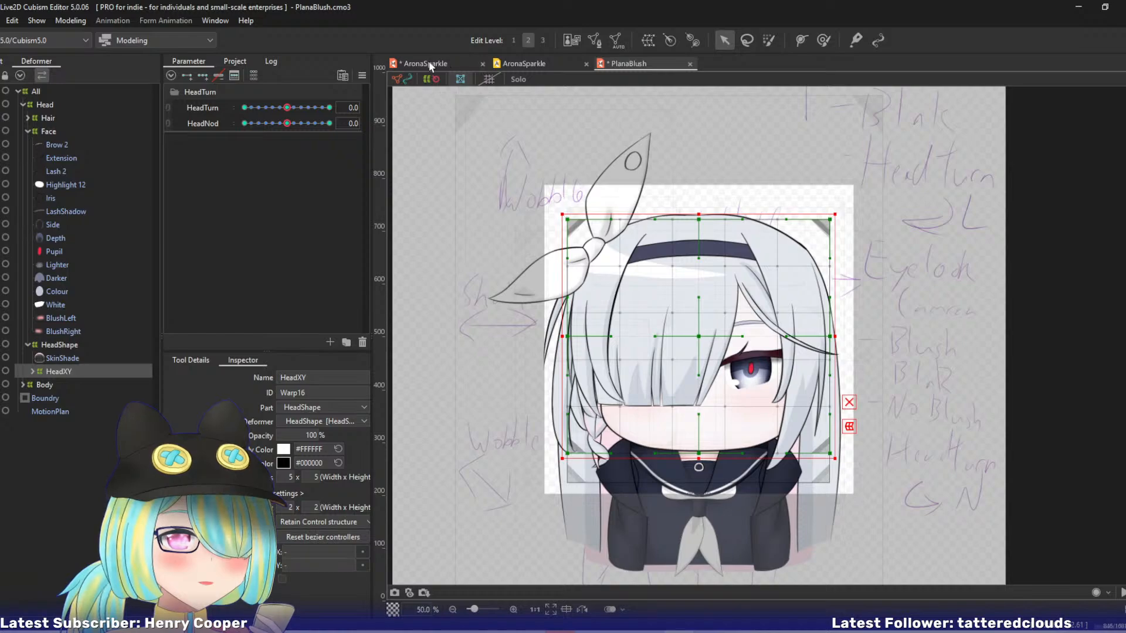
pyautogui.click(468, 64)
pyautogui.click(629, 64)
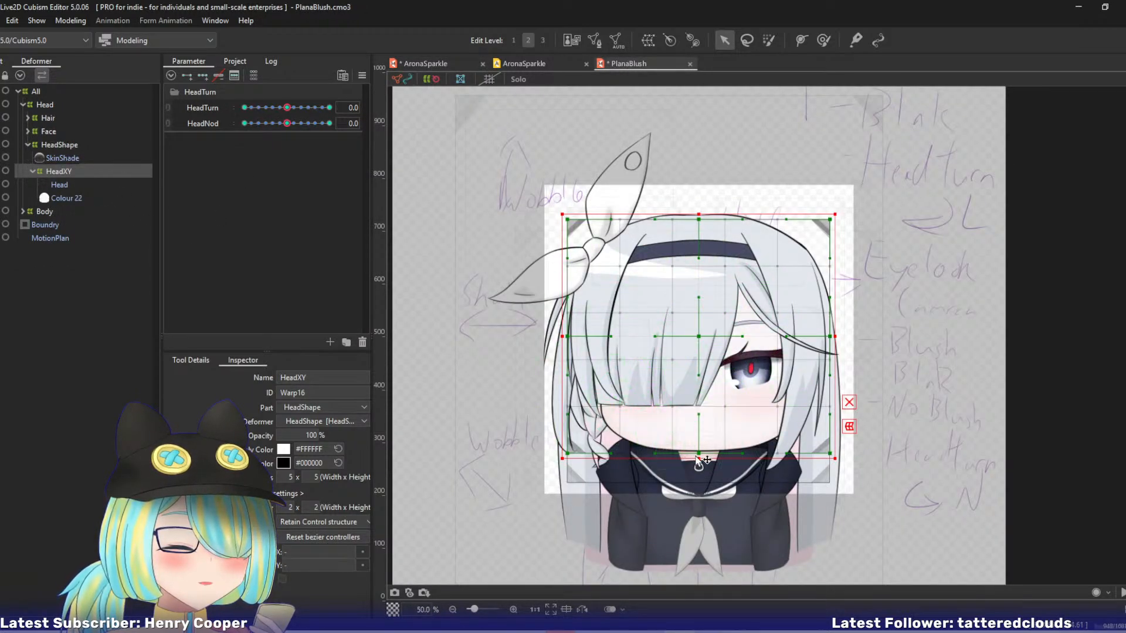
pyautogui.moveTo(699, 459); pyautogui.dragTo(698, 488)
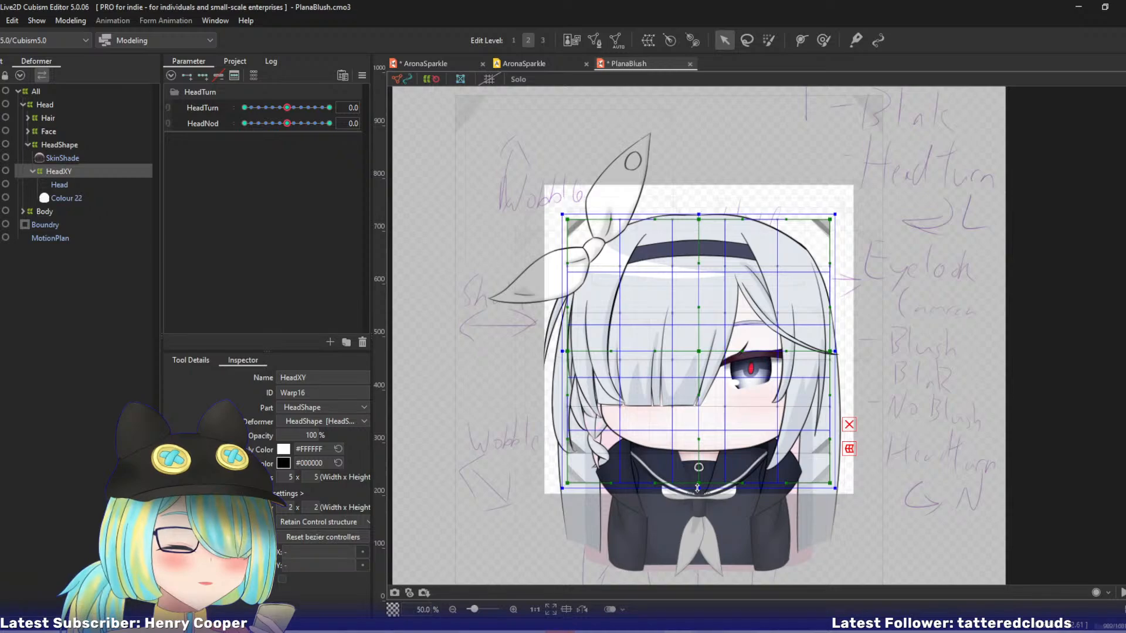
# Test the resized HeadXY deformer at HeadTurn 10, and delete HeadXY from HeadShape while keeping its meshes.
pyautogui.moveTo(288, 107); pyautogui.dragTo(343, 111)
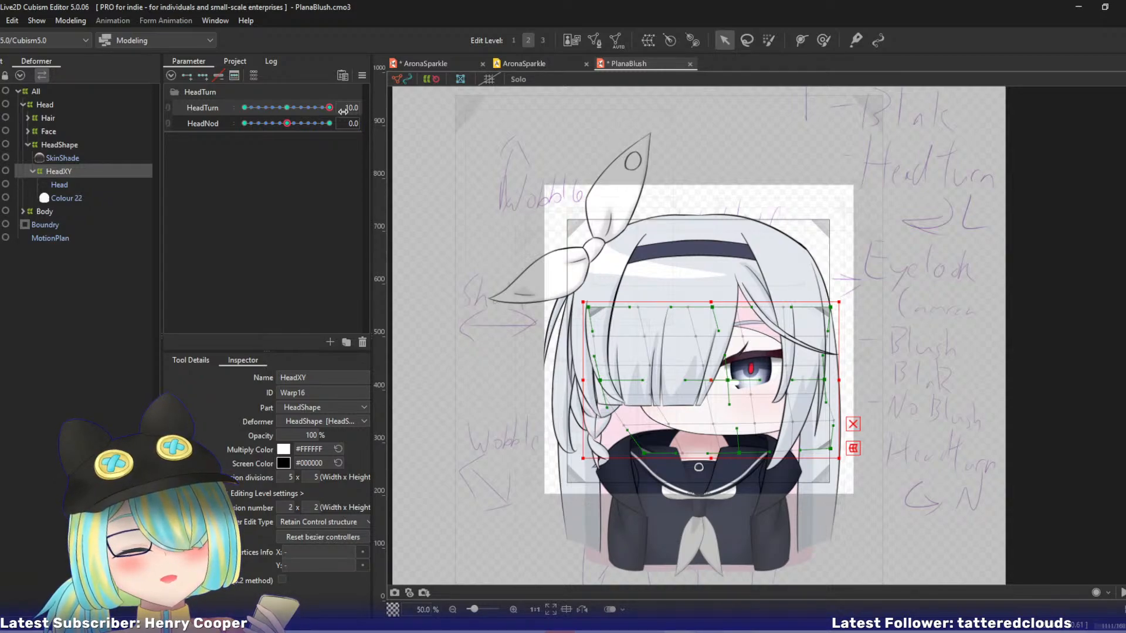
pyautogui.rightClick(343, 111)
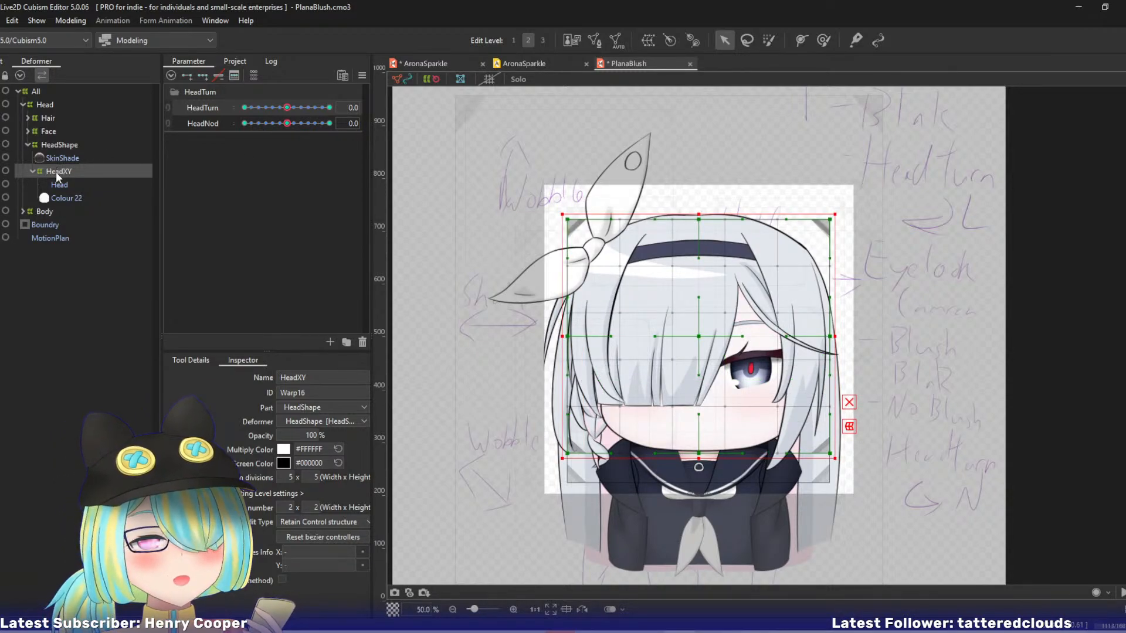
pyautogui.press('Delete')
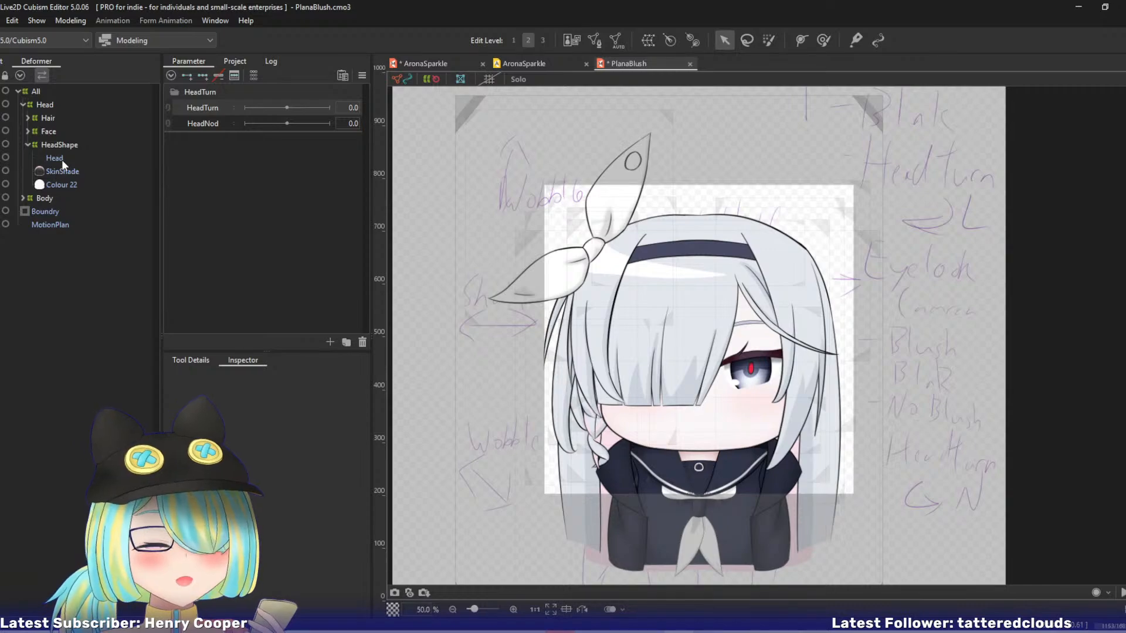
# Create a warp deformer named HeadXY in the HeadShape part as parent of the Head and SkinShade meshes.
pyautogui.click(62, 159)
pyautogui.keyDown('ctrl'); pyautogui.click(62, 172); pyautogui.keyUp('ctrl')
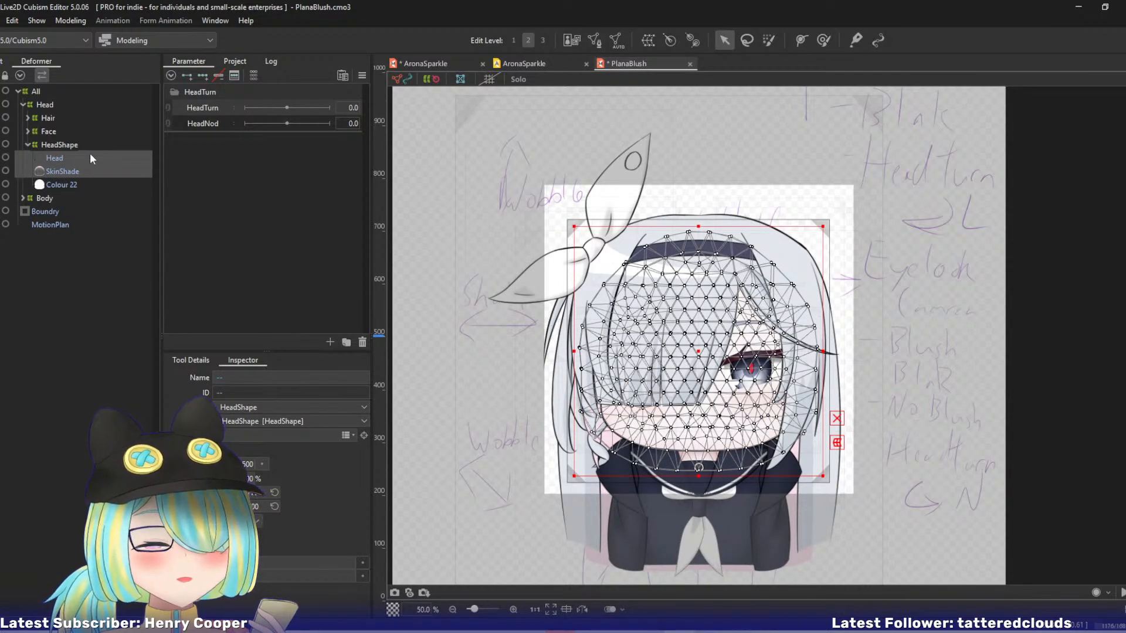
pyautogui.click(564, 38)
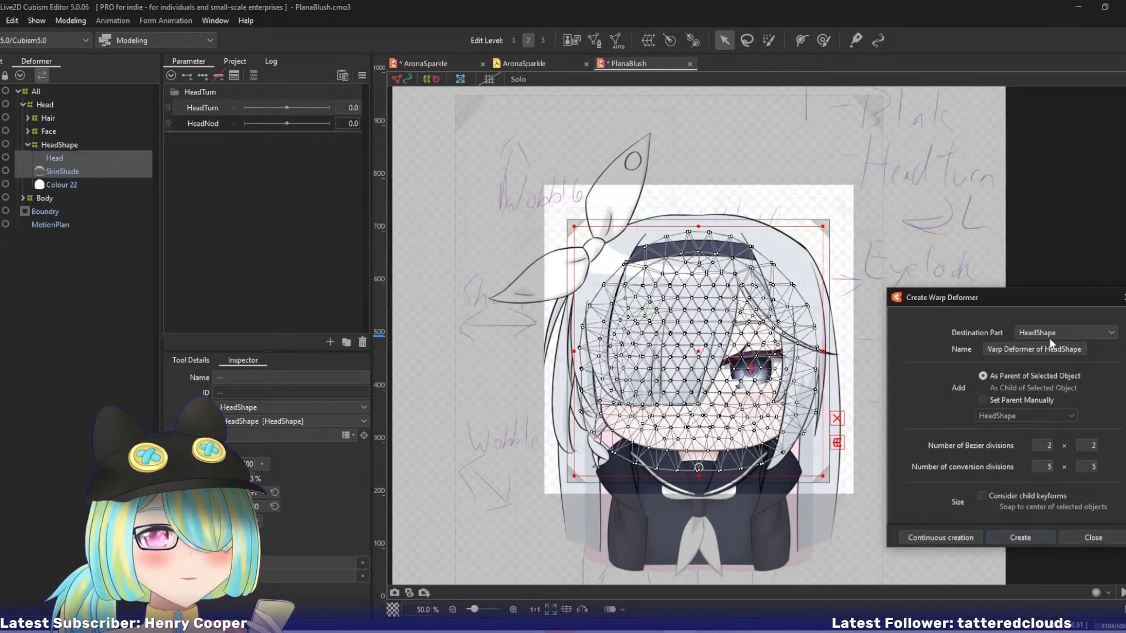
pyautogui.tripleClick(1061, 348)
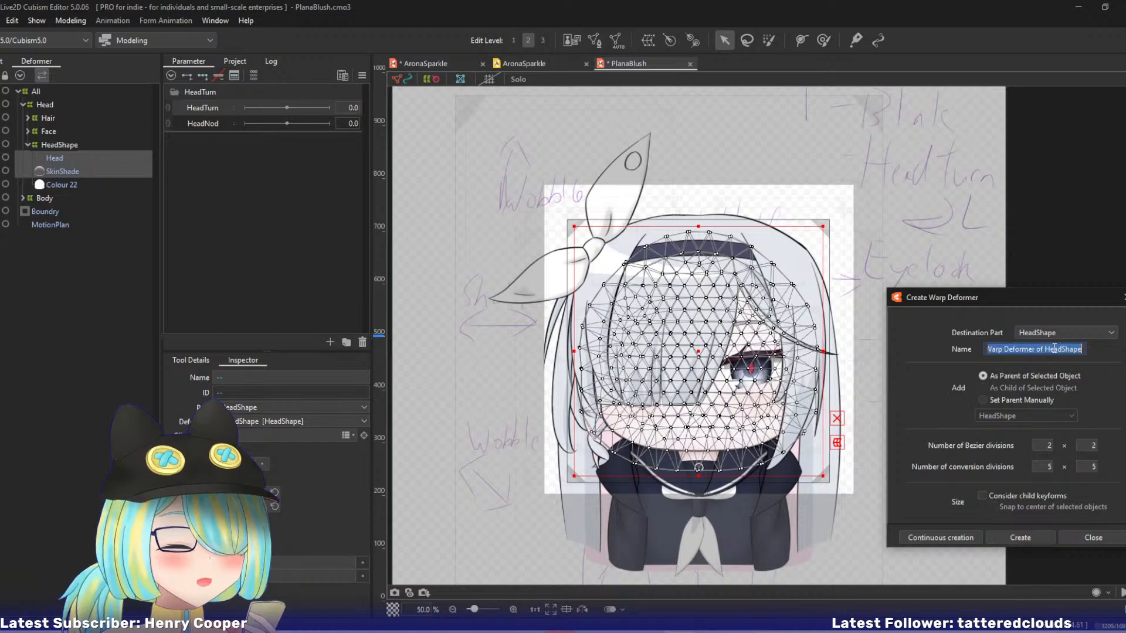
pyautogui.write('HeadXY')
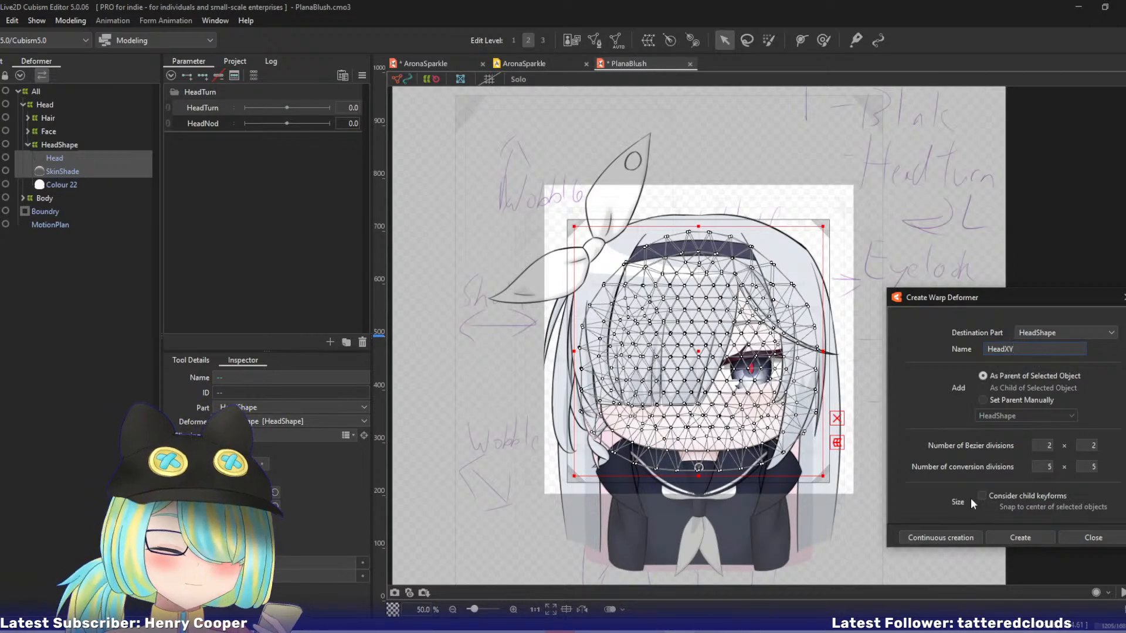
pyautogui.click(1011, 536)
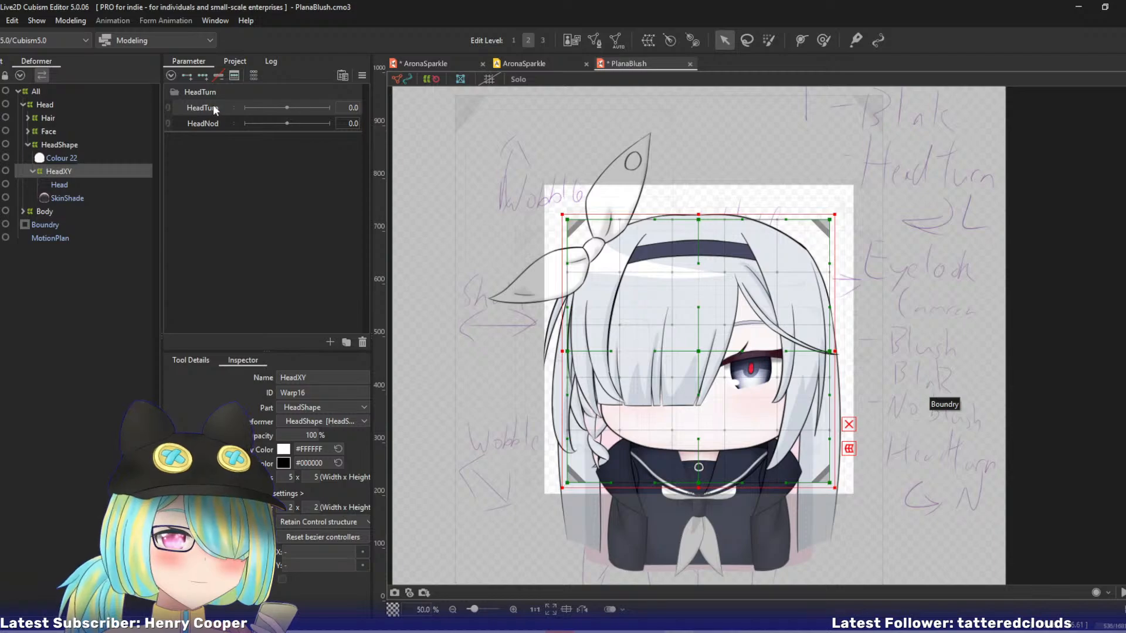
# Add three keys to HeadTurn and HeadNod on the new HeadXY, and paste AronaSparkle's HeadXY form at HeadTurn 10.
pyautogui.click(203, 75)
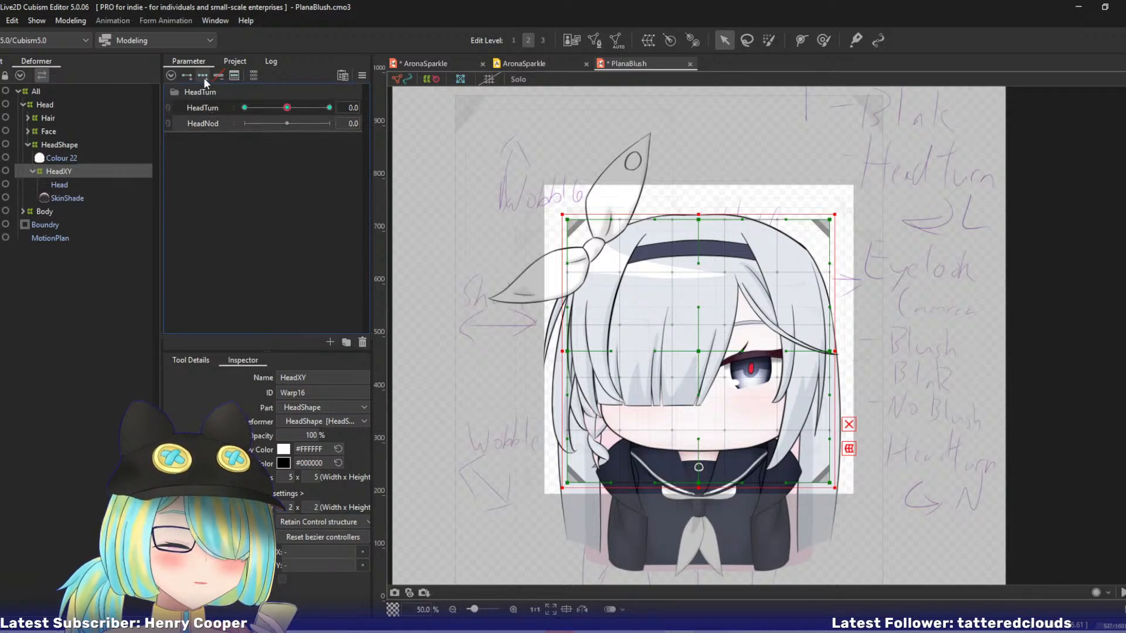
pyautogui.click(429, 59)
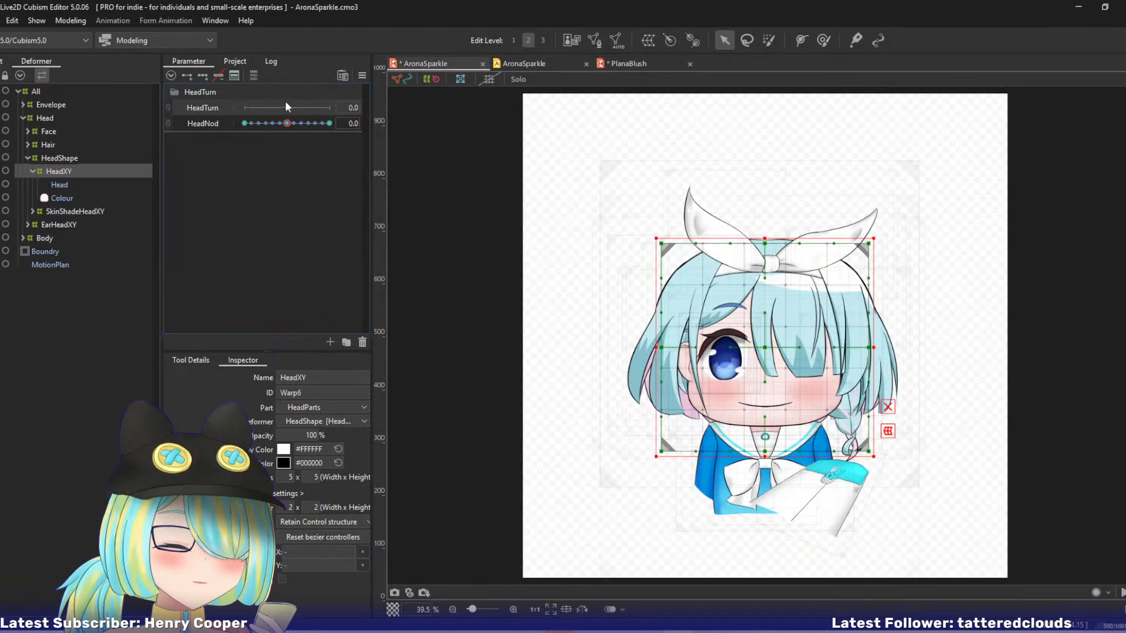
pyautogui.click(170, 122)
pyautogui.click(326, 110)
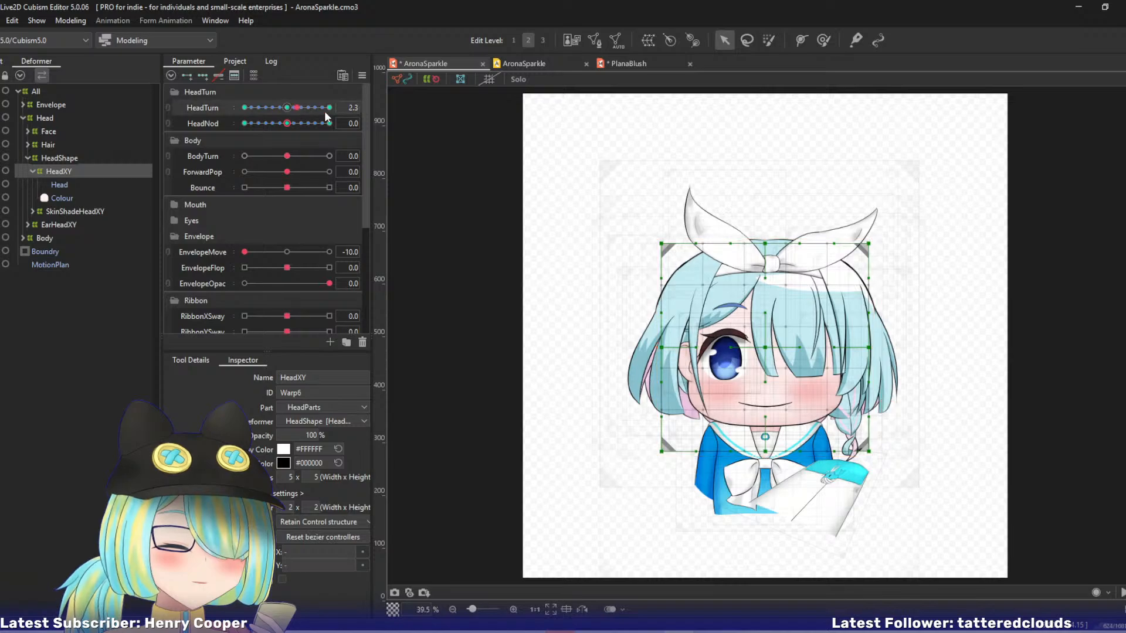
pyautogui.click(628, 63)
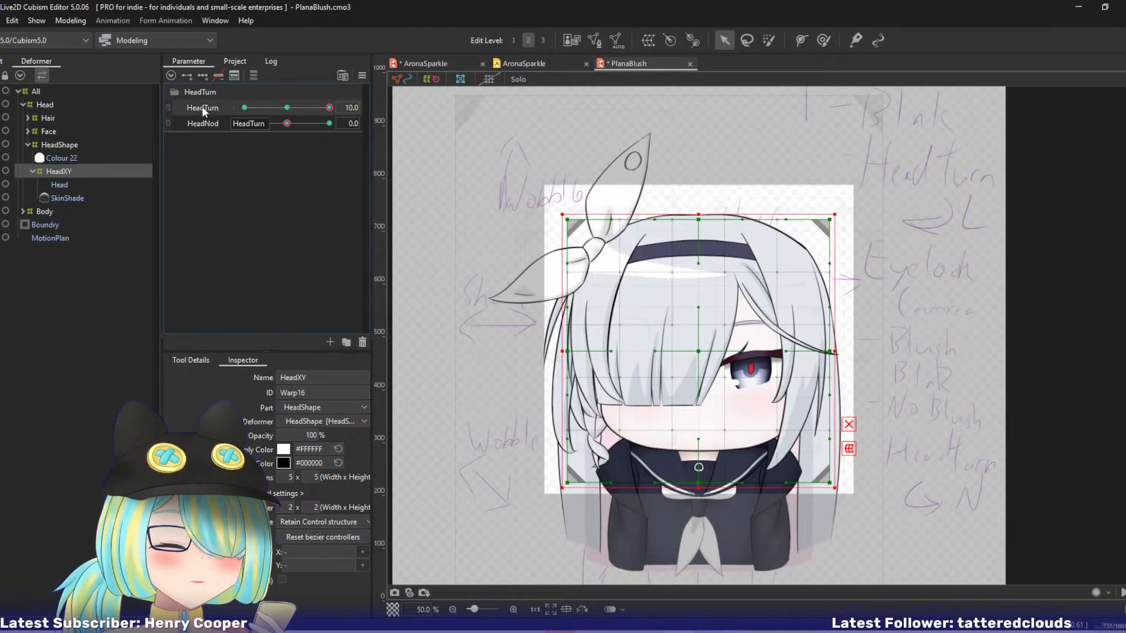
pyautogui.hotkey('ctrl', 'shift', 'v')
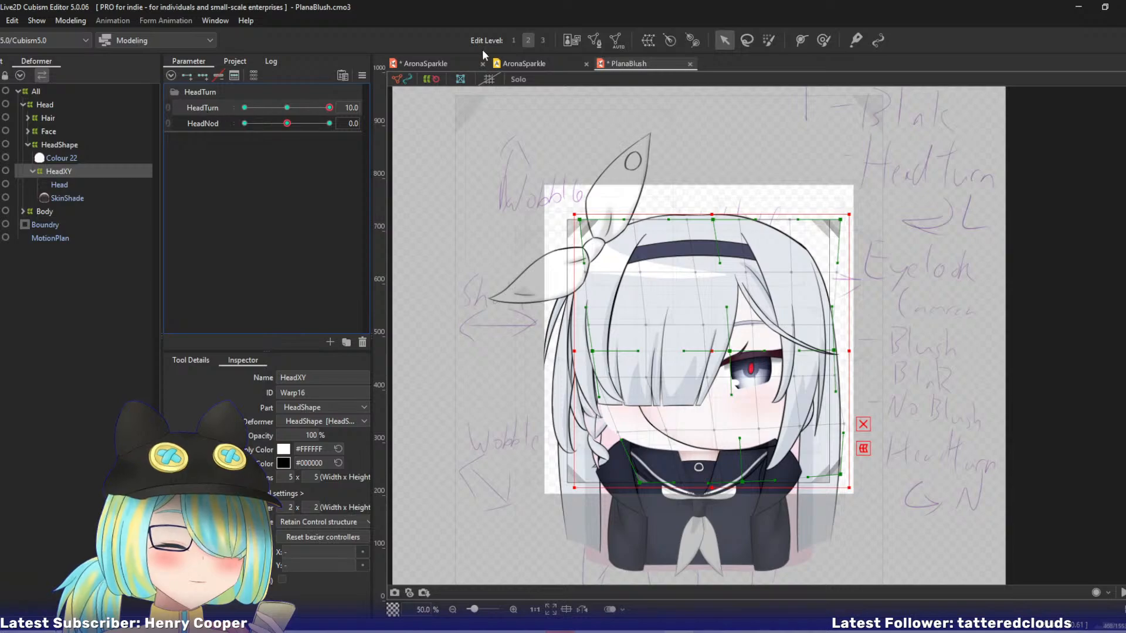
# Check AronaSparkle's HeadXY at HeadTurn -10 and 10, and copy its HeadNod 10 form onto PlanaBlush's HeadXY.
pyautogui.click(430, 62)
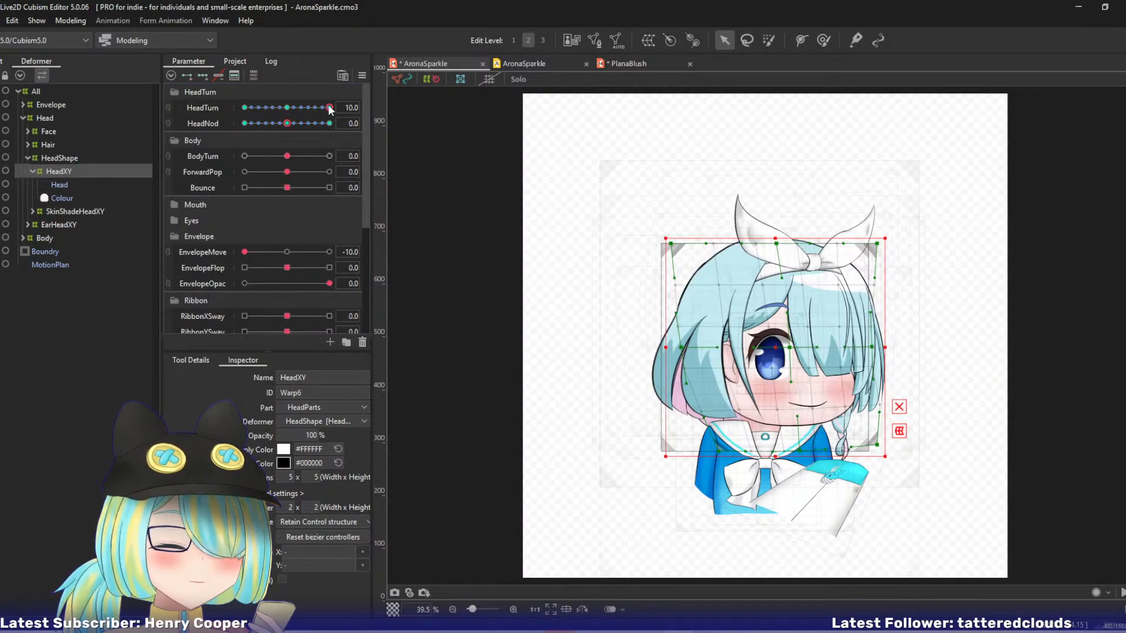
pyautogui.moveTo(330, 108); pyautogui.dragTo(117, 109)
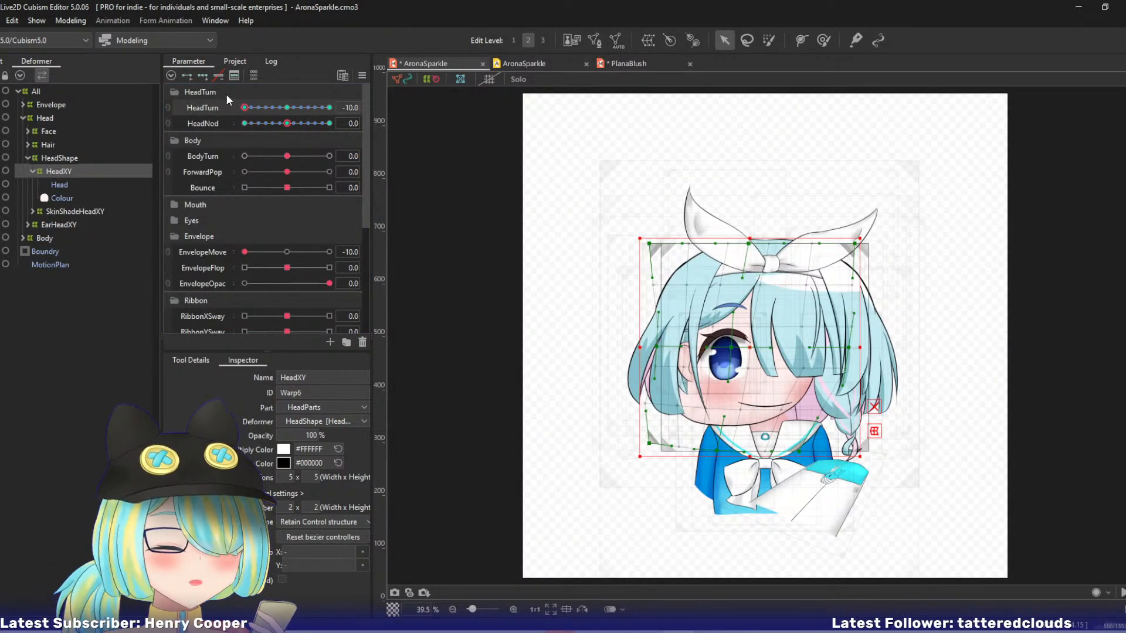
pyautogui.moveTo(244, 108); pyautogui.dragTo(392, 118)
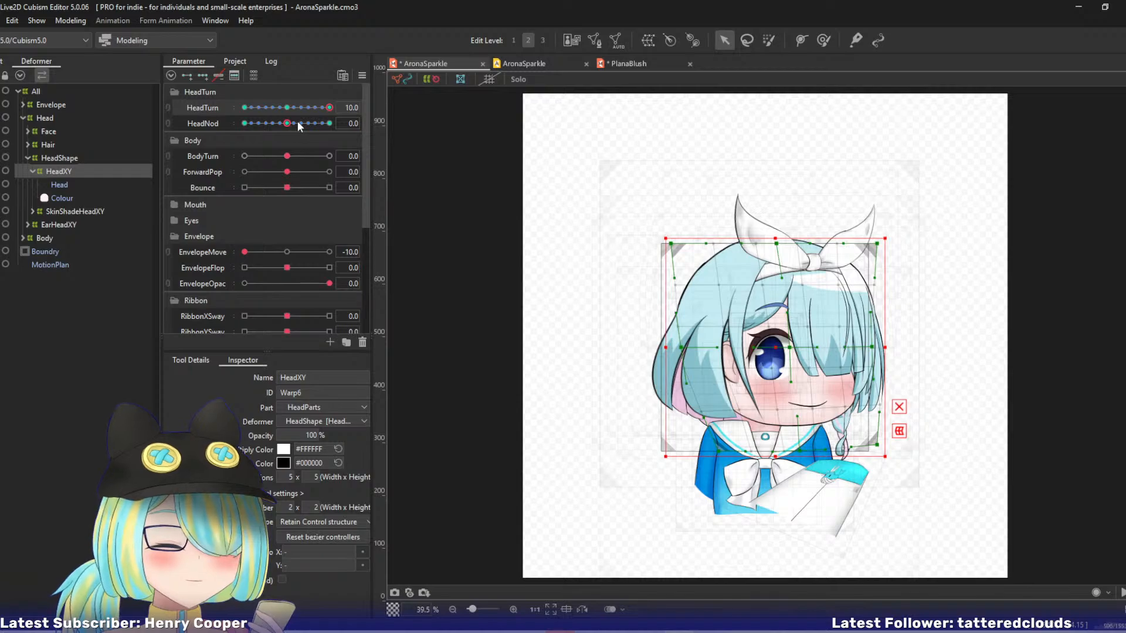
pyautogui.moveTo(314, 108); pyautogui.dragTo(438, 121)
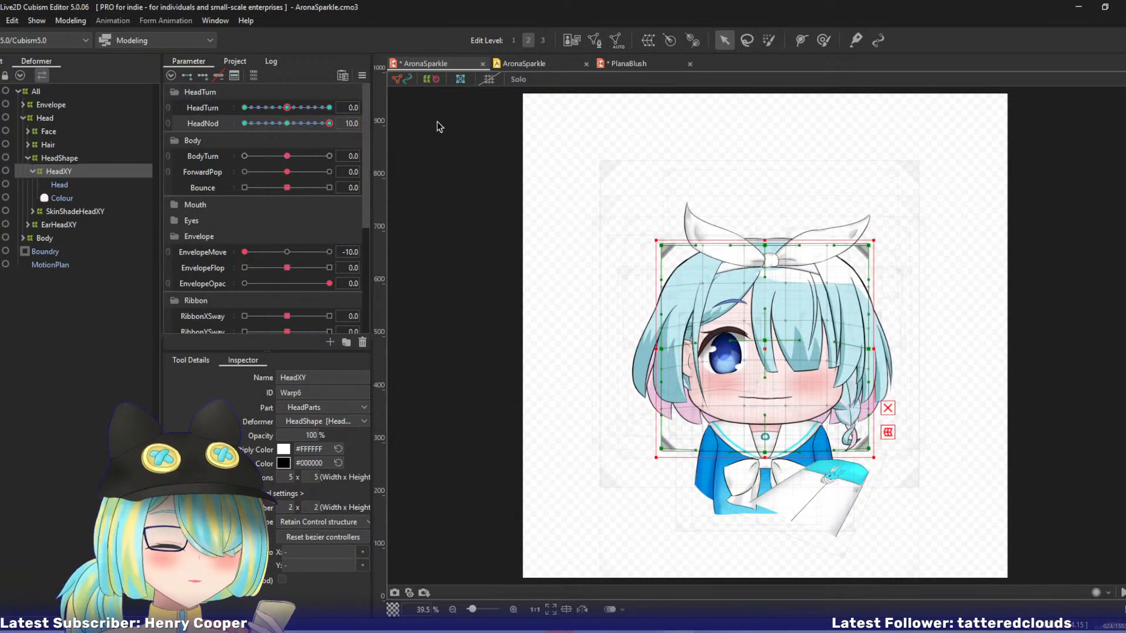
pyautogui.click(629, 63)
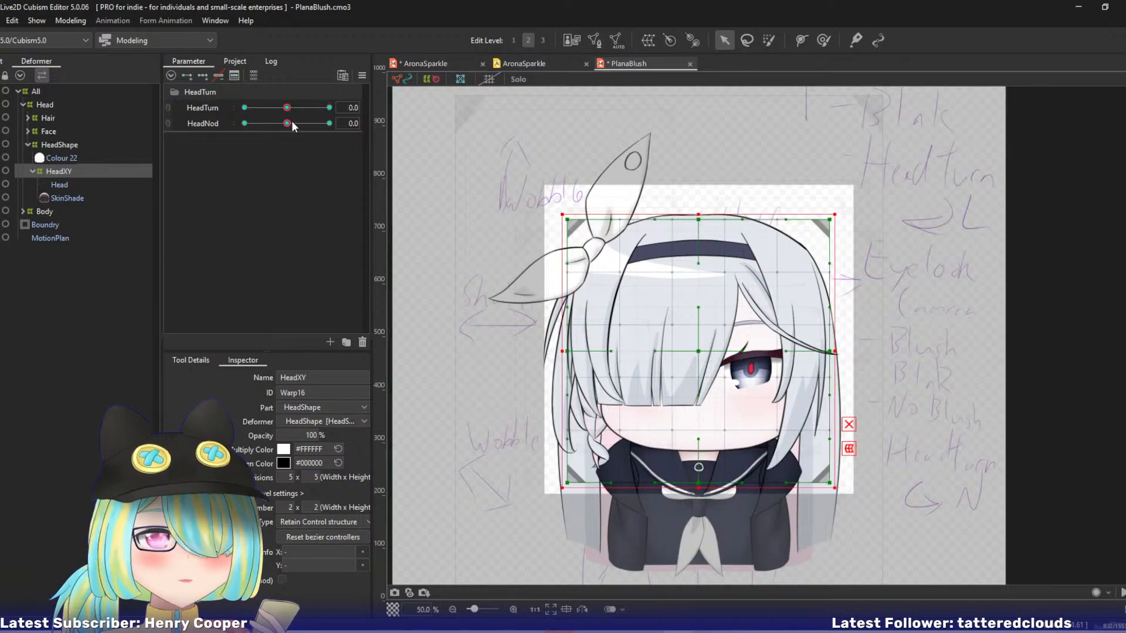
# Copy AronaSparkle's HeadXY form at HeadNod -10 onto PlanaBlush's HeadXY, and set both HeadTurn and HeadNod to 10.
pyautogui.click(425, 63)
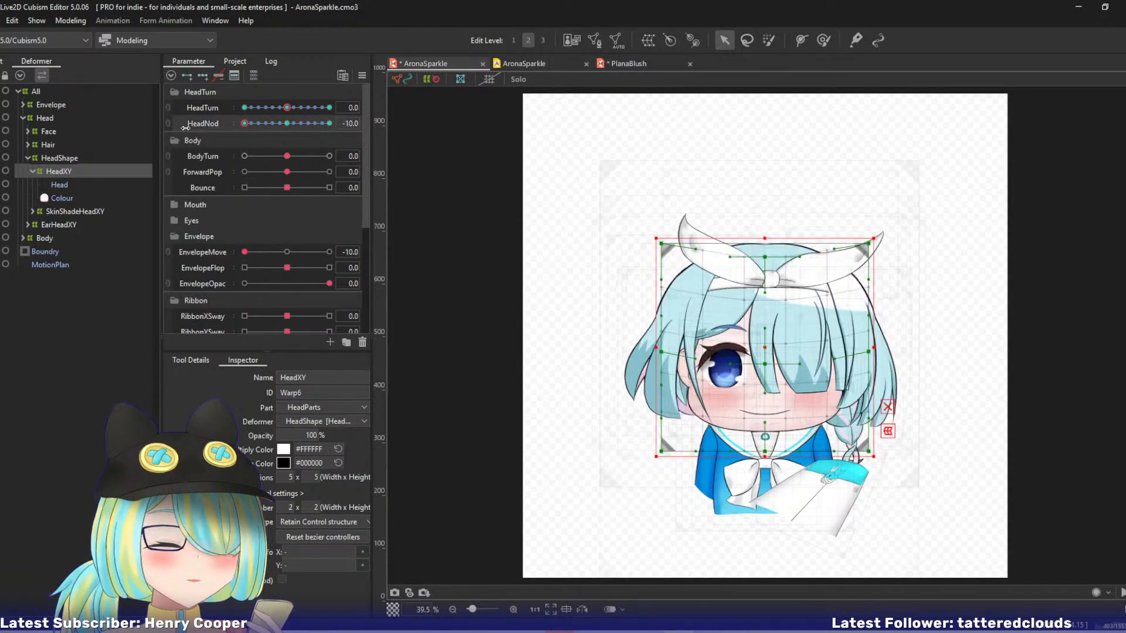
pyautogui.click(621, 63)
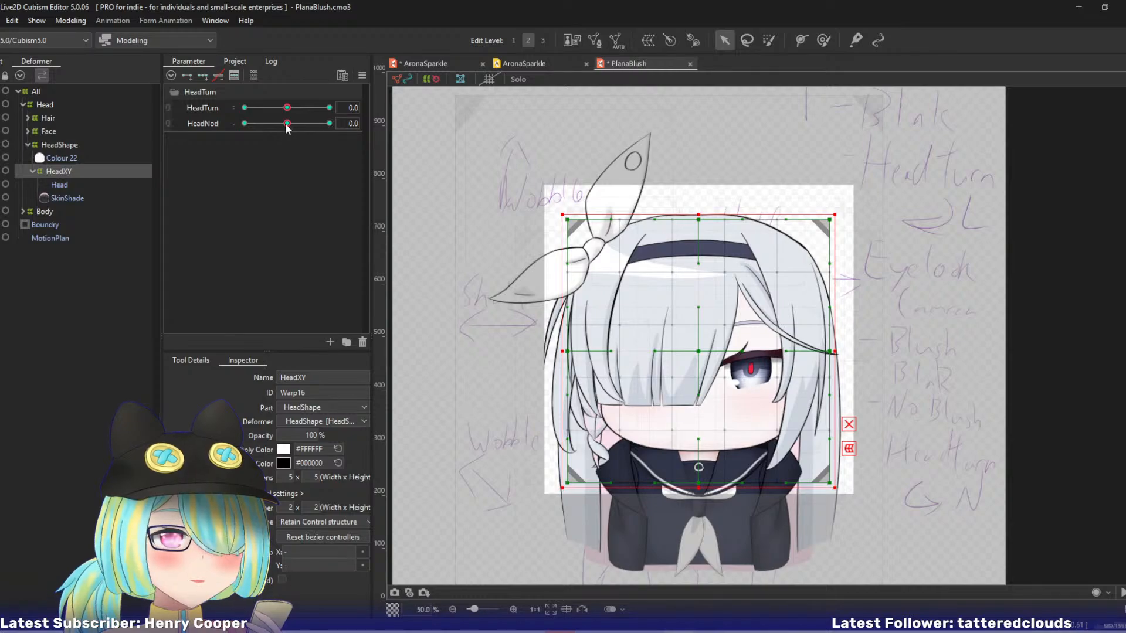
pyautogui.moveTo(286, 124); pyautogui.dragTo(167, 124)
pyautogui.hotkey('ctrl', 'v')
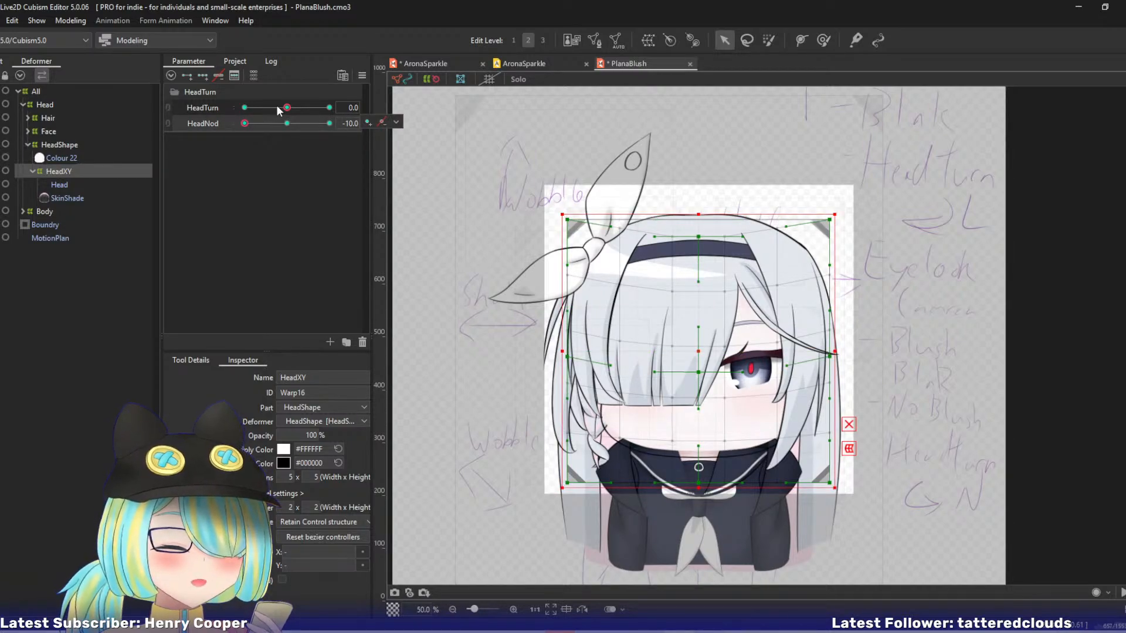
pyautogui.moveTo(281, 105); pyautogui.dragTo(384, 106)
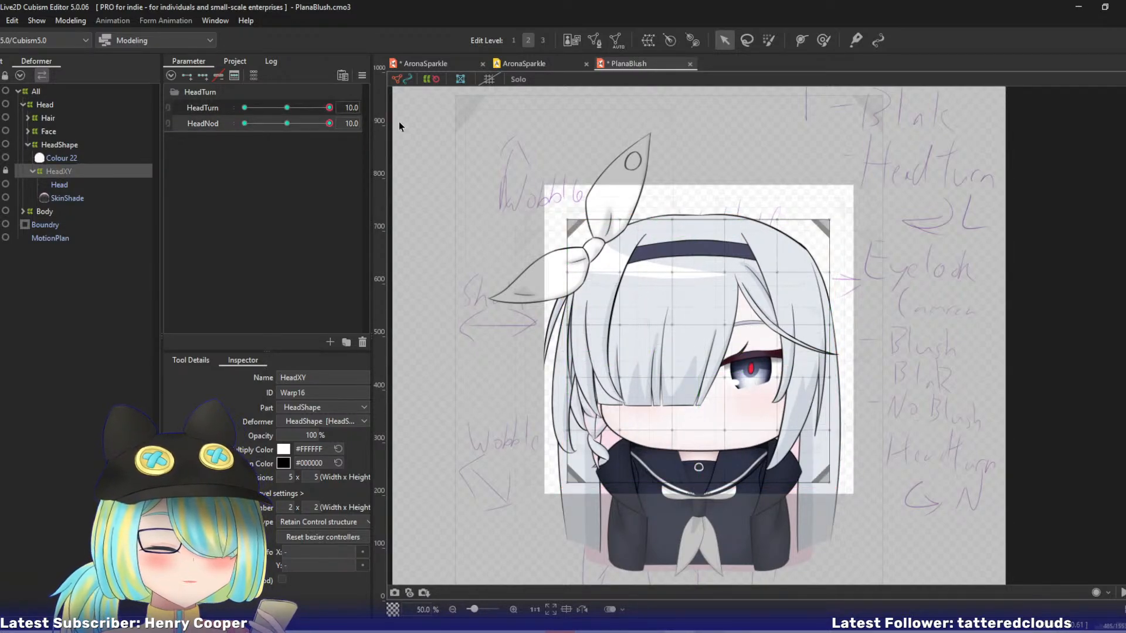
# Copy AronaSparkle's HeadXY form at HeadTurn 10, HeadNod 10 onto PlanaBlush's HeadXY at the same values.
pyautogui.click(414, 62)
pyautogui.moveTo(286, 113); pyautogui.dragTo(436, 129)
pyautogui.click(628, 64)
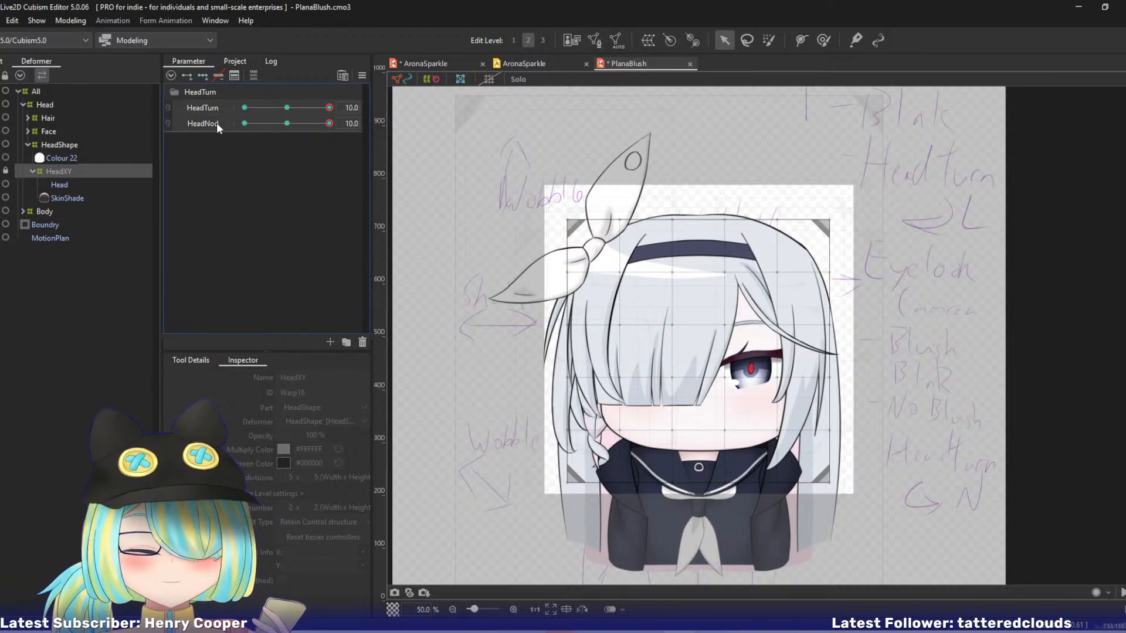
pyautogui.hotkey('ctrl', 'z')
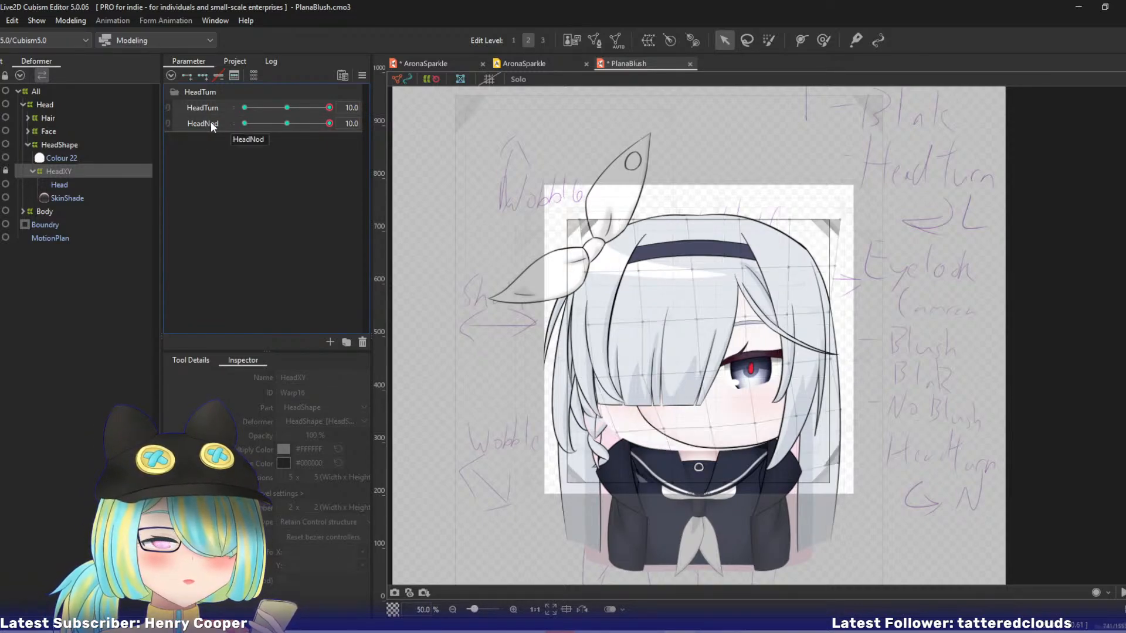
pyautogui.moveTo(329, 107)
pyautogui.mouseDown()
pyautogui.moveTo(288, 110)
pyautogui.moveTo(349, 108)
pyautogui.moveTo(272, 125)
pyautogui.moveTo(326, 124)
pyautogui.mouseUp()
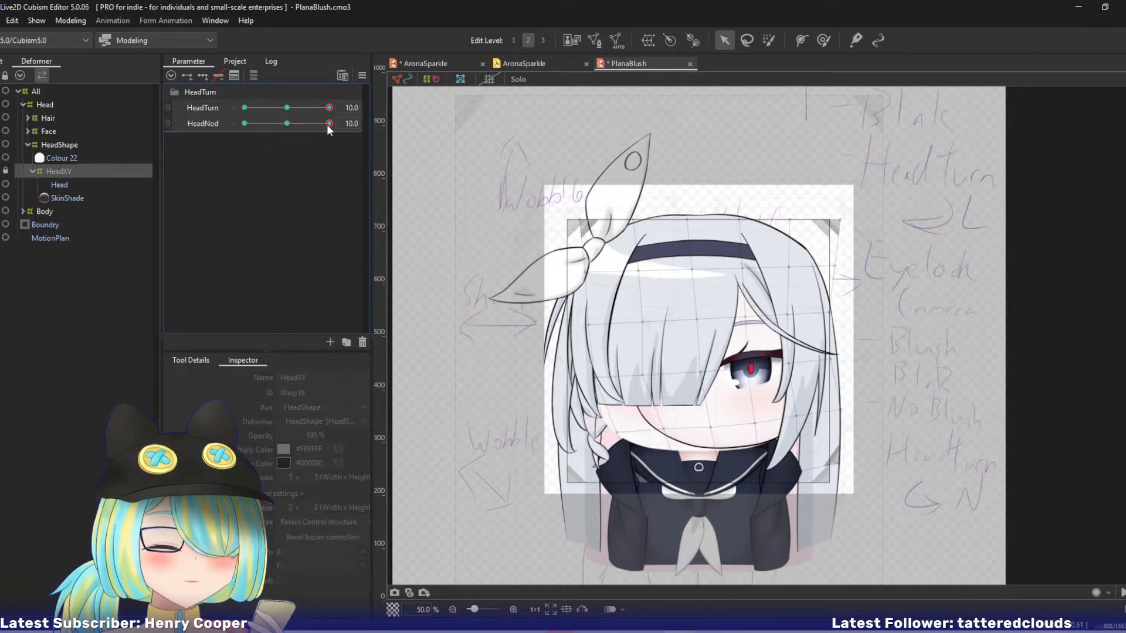
# Copy AronaSparkle's HeadXY form at HeadTurn 10, HeadNod -10 onto PlanaBlush's HeadXY at the same values, and test the turn.
pyautogui.click(421, 65)
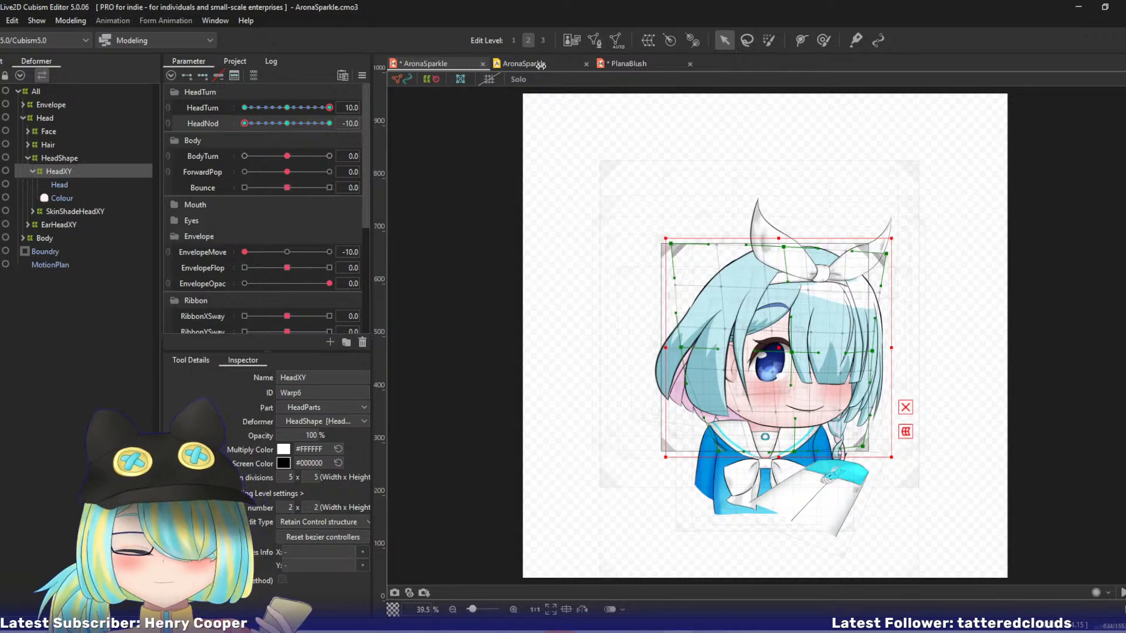
pyautogui.click(625, 65)
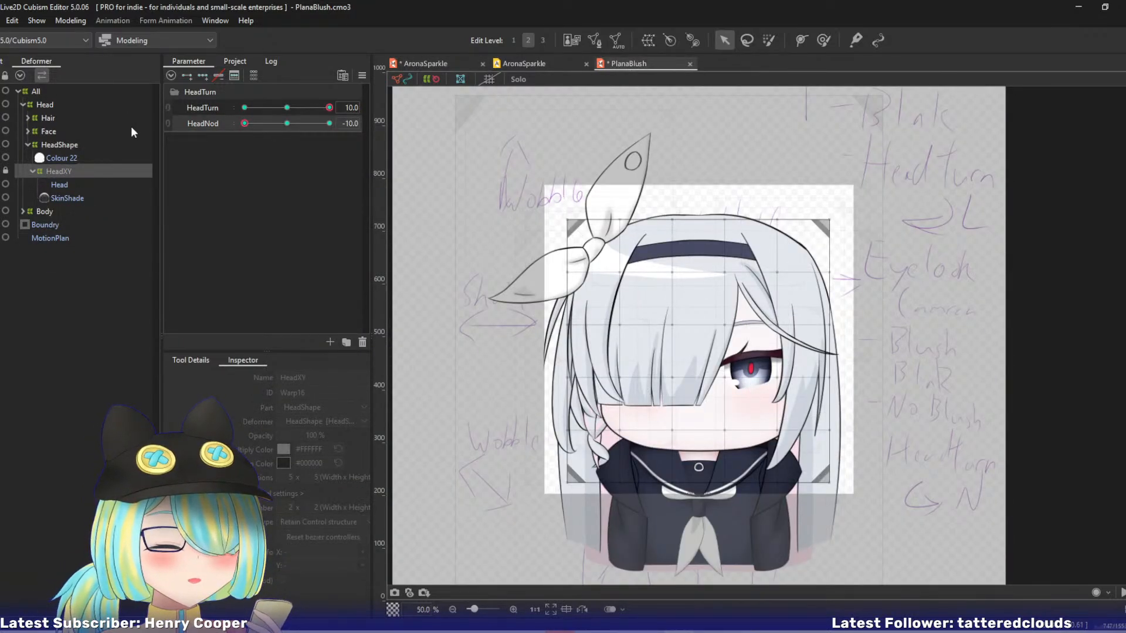
pyautogui.moveTo(329, 108); pyautogui.dragTo(410, 135)
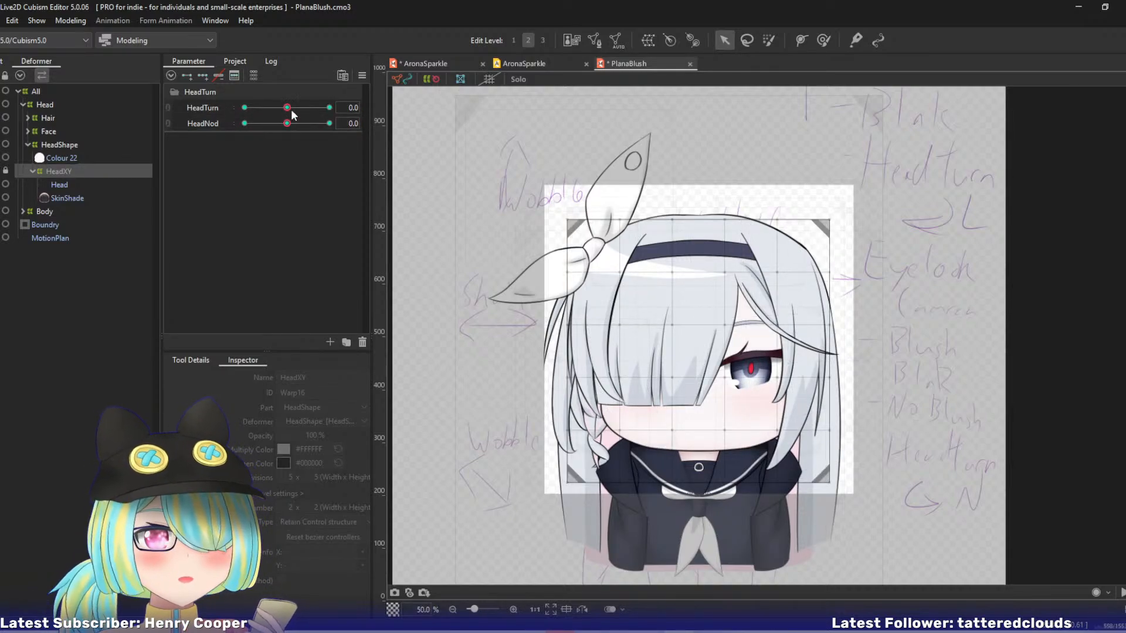
# Use Reflect Motion to mirror HeadXY's HeadTurn 10 form horizontally onto HeadTurn -10, with HeadNod at 0.
pyautogui.click(362, 75)
pyautogui.click(416, 194)
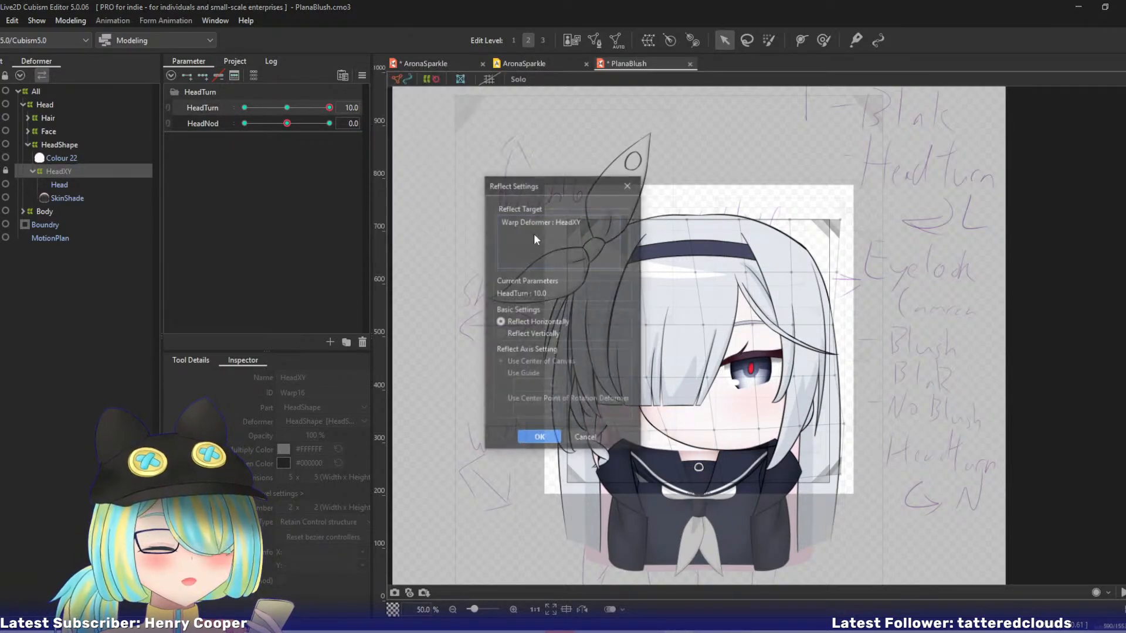
pyautogui.click(538, 439)
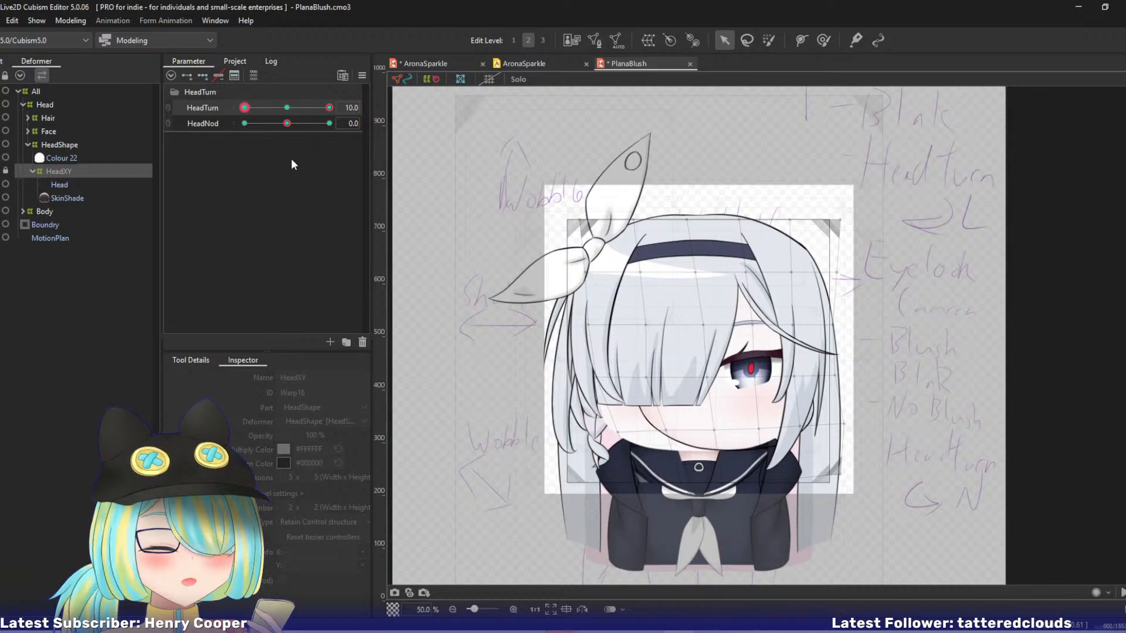
# Set HeadNod to 10 and mirror HeadXY's HeadTurn 10 form horizontally onto HeadTurn -10 with Reflect Motion.
pyautogui.click(329, 124)
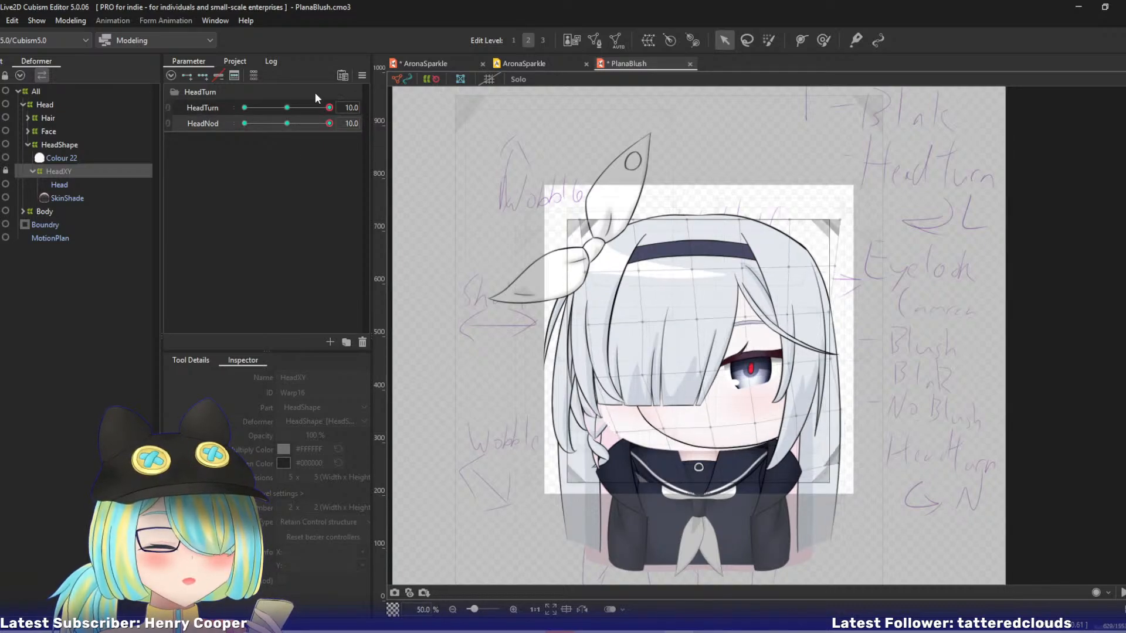
pyautogui.click(205, 106)
pyautogui.click(362, 75)
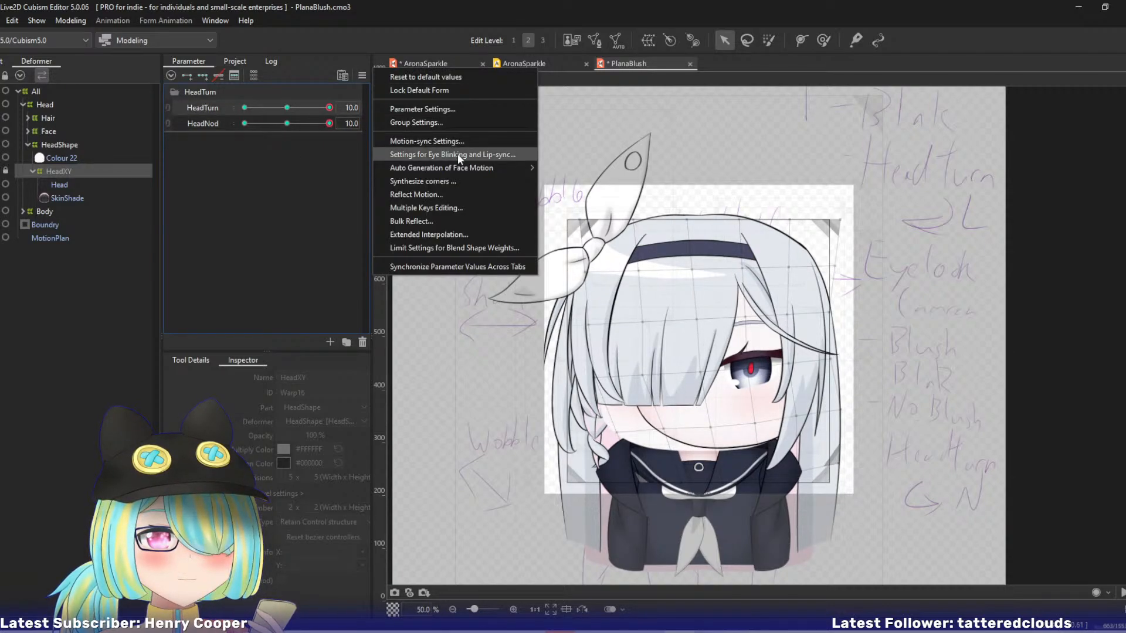
pyautogui.click(417, 195)
pyautogui.click(539, 438)
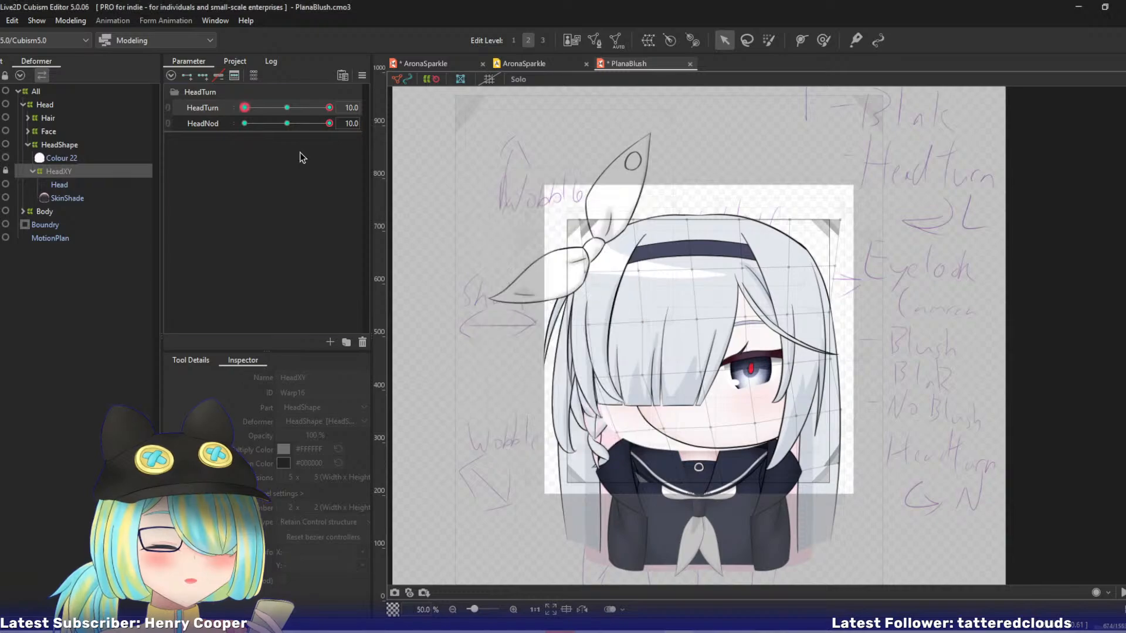
# Set HeadNod to -10, mirror HeadXY's HeadTurn 10 form onto HeadTurn -10 with Reflect Motion, and check the mirrored poses.
pyautogui.moveTo(330, 123); pyautogui.dragTo(245, 123)
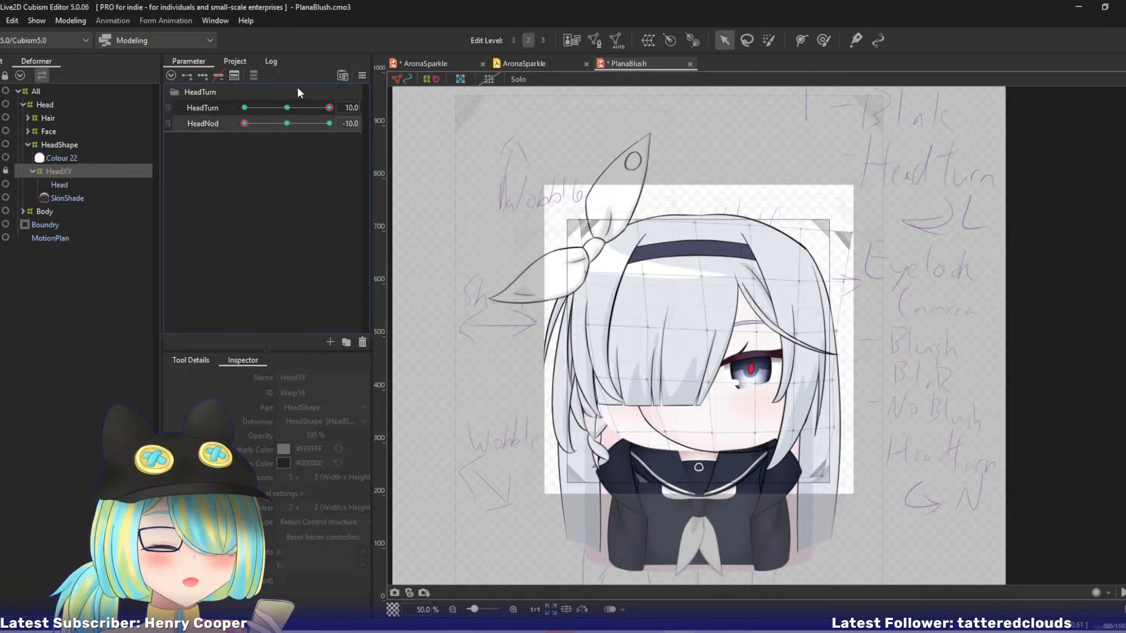
pyautogui.click(361, 75)
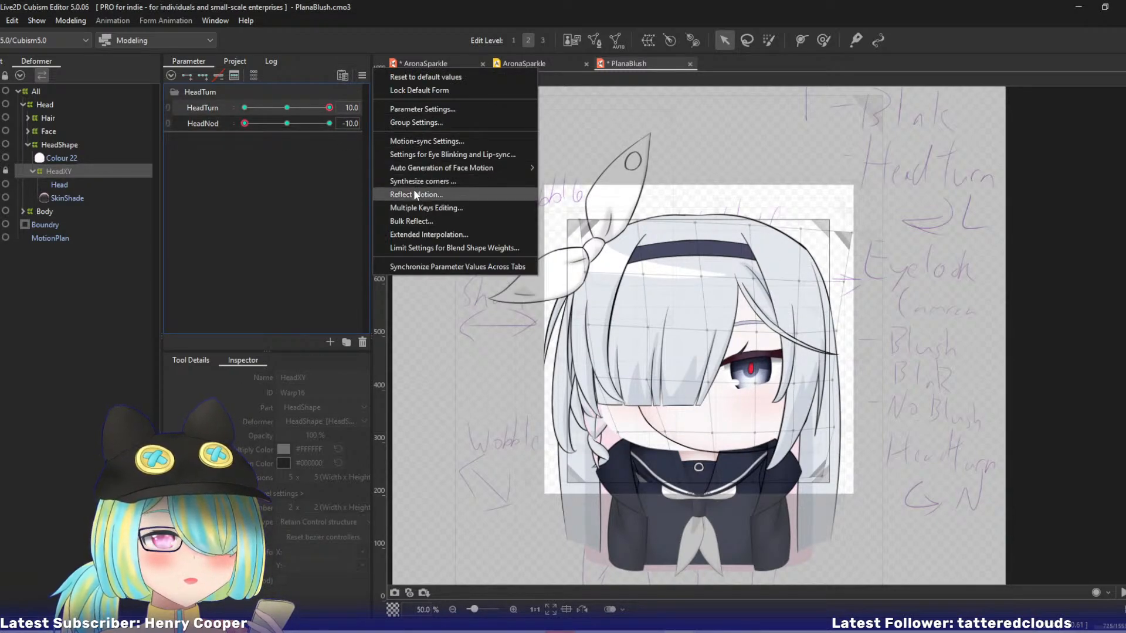
pyautogui.click(414, 189)
pyautogui.click(539, 438)
pyautogui.moveTo(329, 108); pyautogui.dragTo(223, 113)
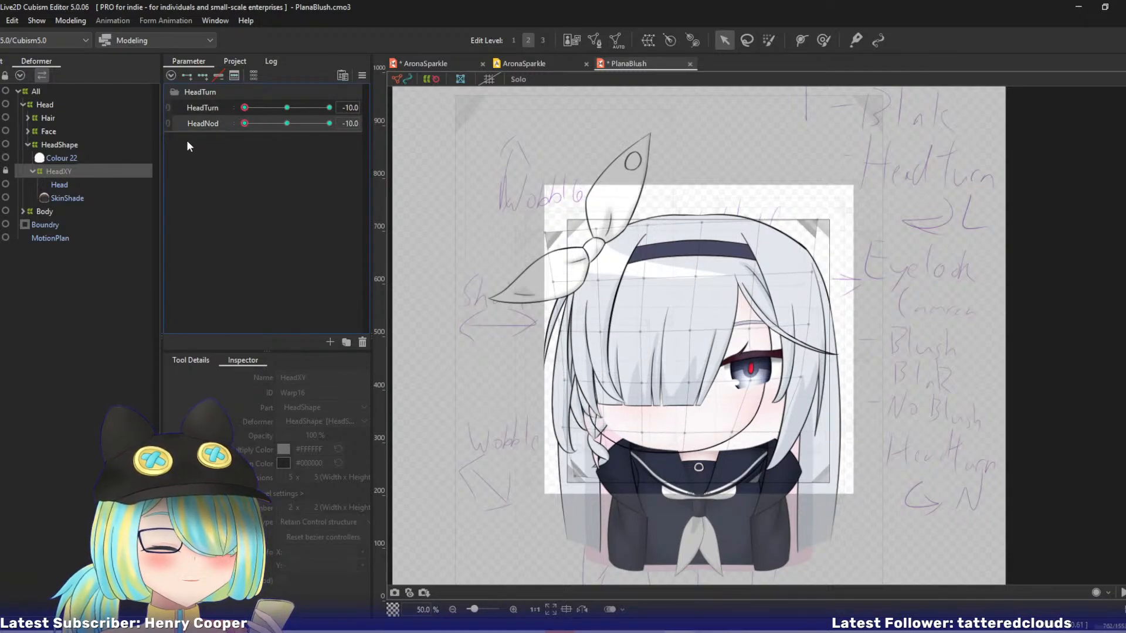
pyautogui.click(199, 124)
pyautogui.moveTo(247, 110)
pyautogui.mouseDown()
pyautogui.moveTo(273, 115)
pyautogui.moveTo(235, 117)
pyautogui.mouseUp()
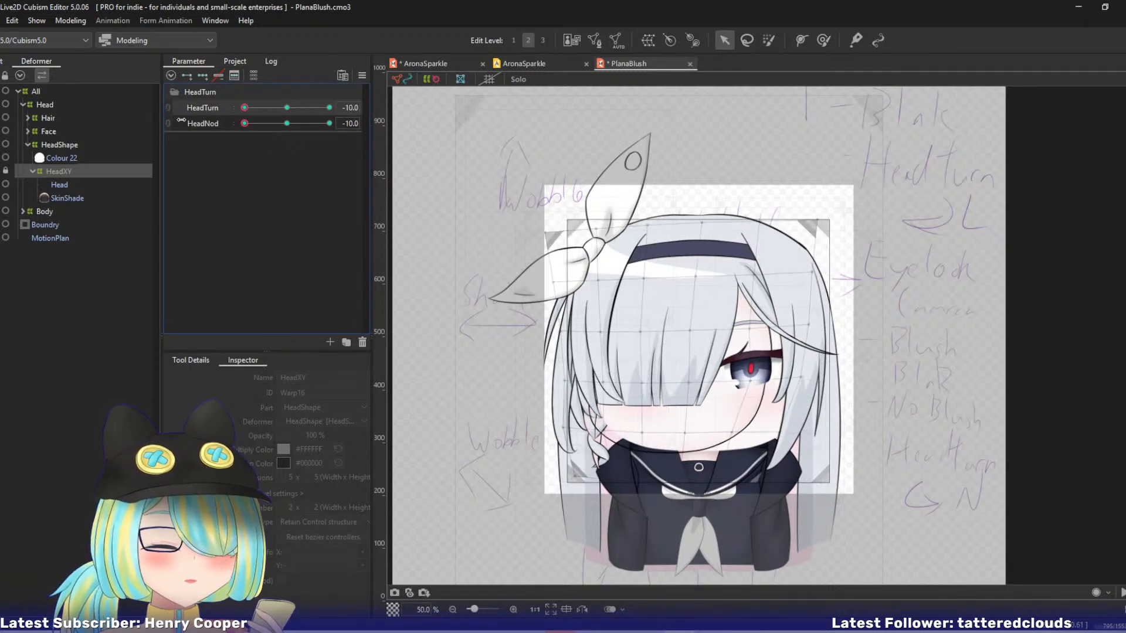
pyautogui.click(171, 127)
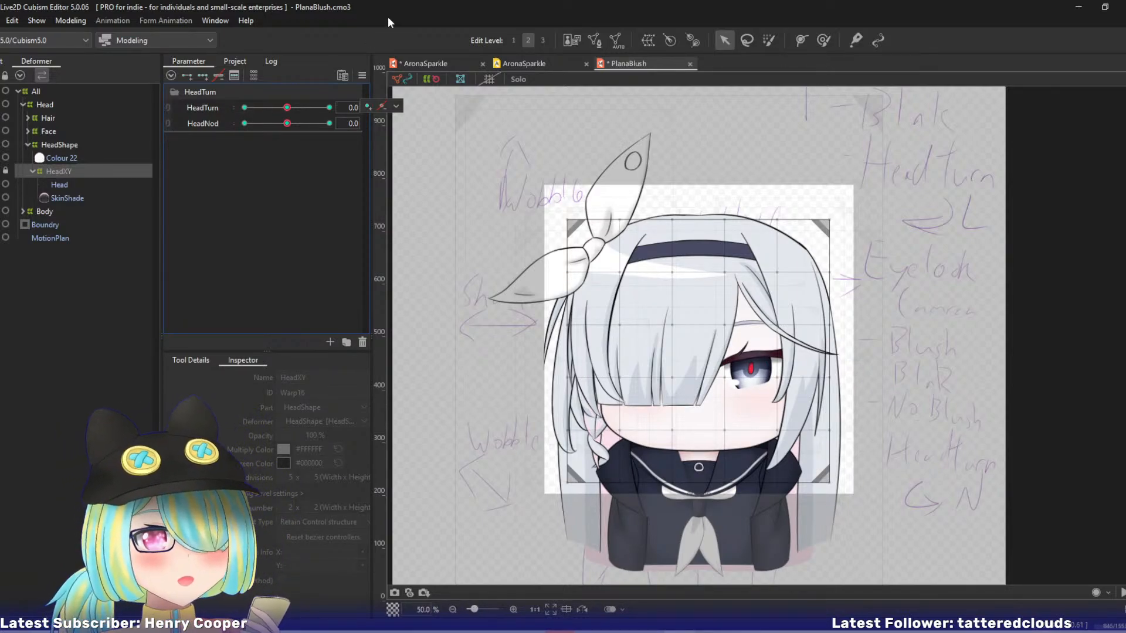
# Compare with AronaSparkle's hierarchy, then move SkinShade out of HeadXY into HeadShape and parent Colour 22 to HeadXY.
pyautogui.click(425, 64)
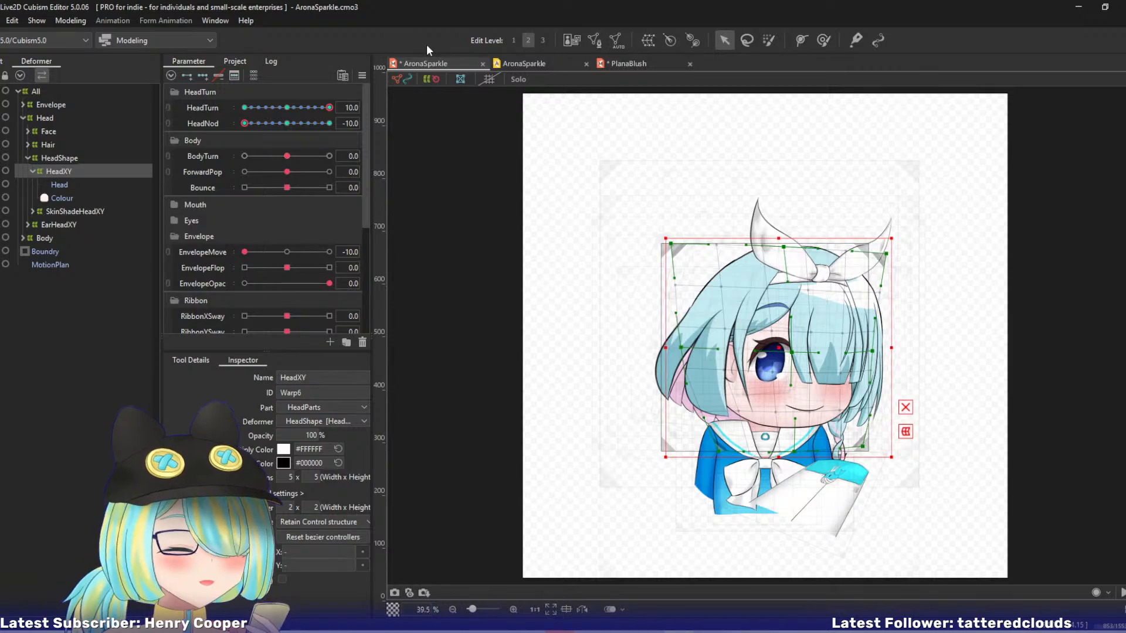
pyautogui.click(625, 63)
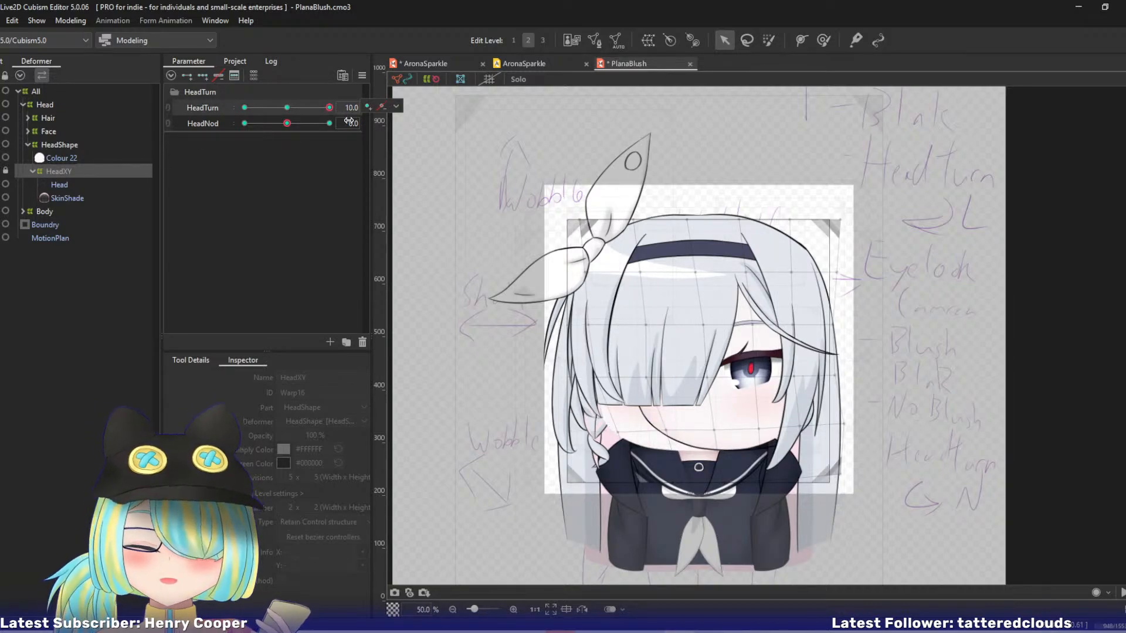
pyautogui.click(64, 199)
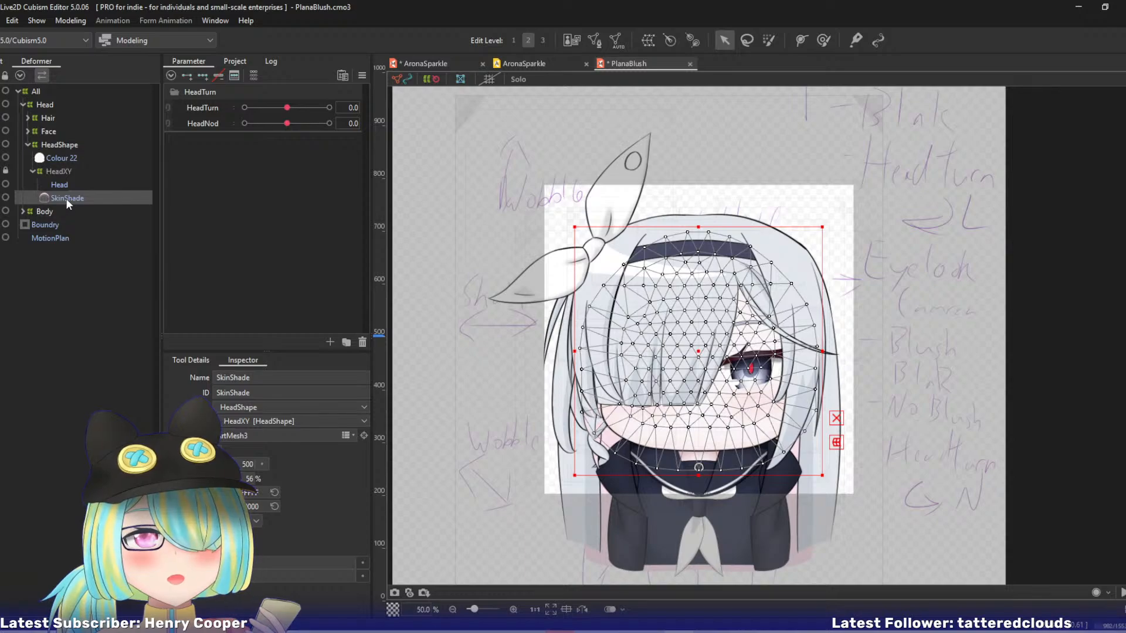
pyautogui.click(61, 159)
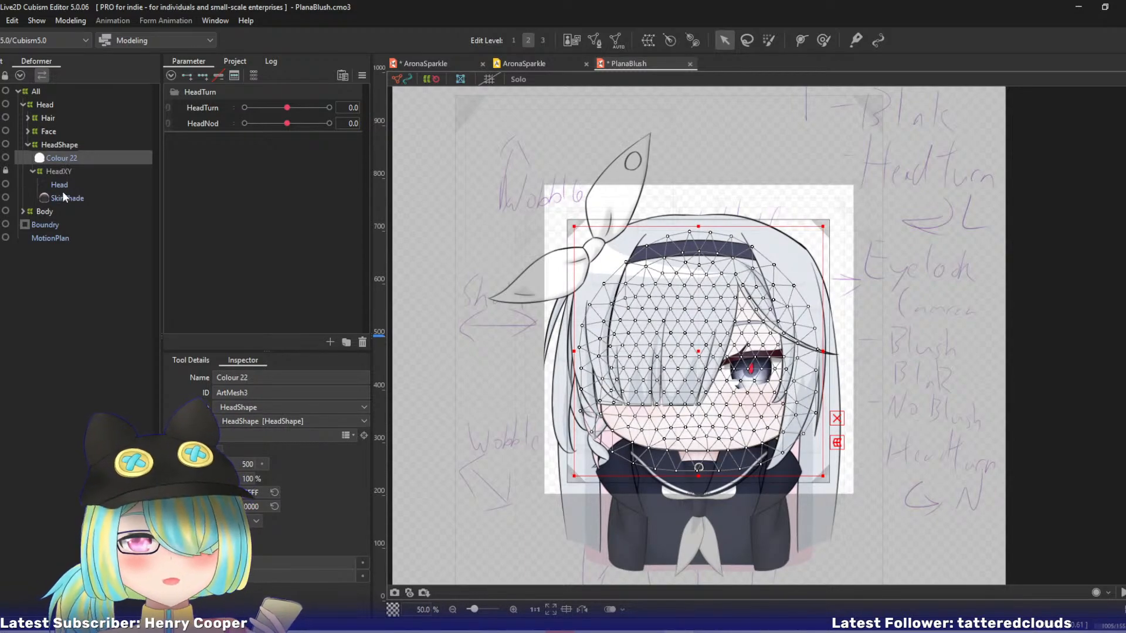
pyautogui.moveTo(65, 198); pyautogui.dragTo(66, 171)
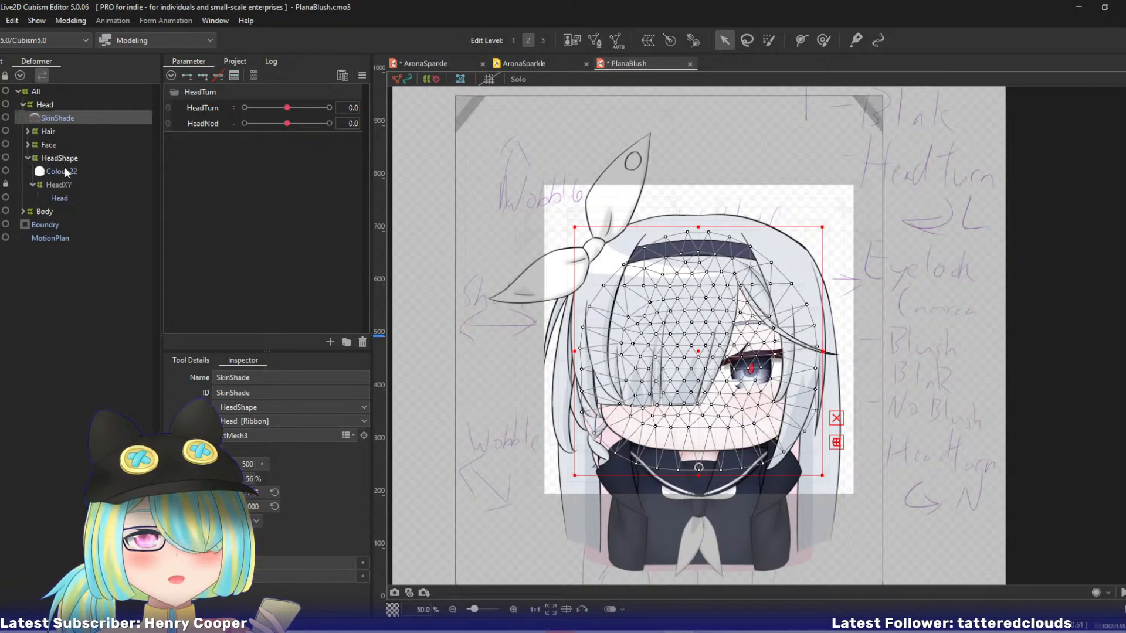
pyautogui.moveTo(57, 118); pyautogui.dragTo(59, 186)
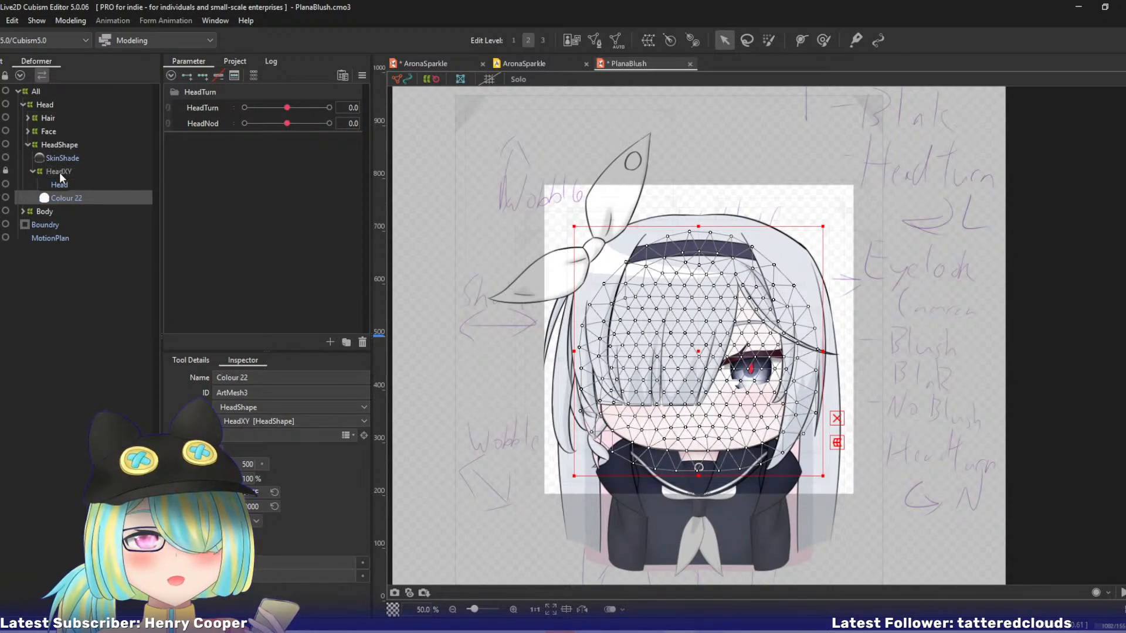
# Test HeadXY's head turn and nod, and link HeadTurn and HeadNod into one combined parameter grid.
pyautogui.click(59, 172)
pyautogui.moveTo(282, 109)
pyautogui.mouseDown()
pyautogui.moveTo(337, 111)
pyautogui.moveTo(217, 117)
pyautogui.moveTo(438, 148)
pyautogui.moveTo(355, 165)
pyautogui.moveTo(281, 141)
pyautogui.moveTo(330, 128)
pyautogui.moveTo(301, 93)
pyautogui.moveTo(255, 167)
pyautogui.moveTo(286, 130)
pyautogui.mouseUp()
pyautogui.click(169, 108)
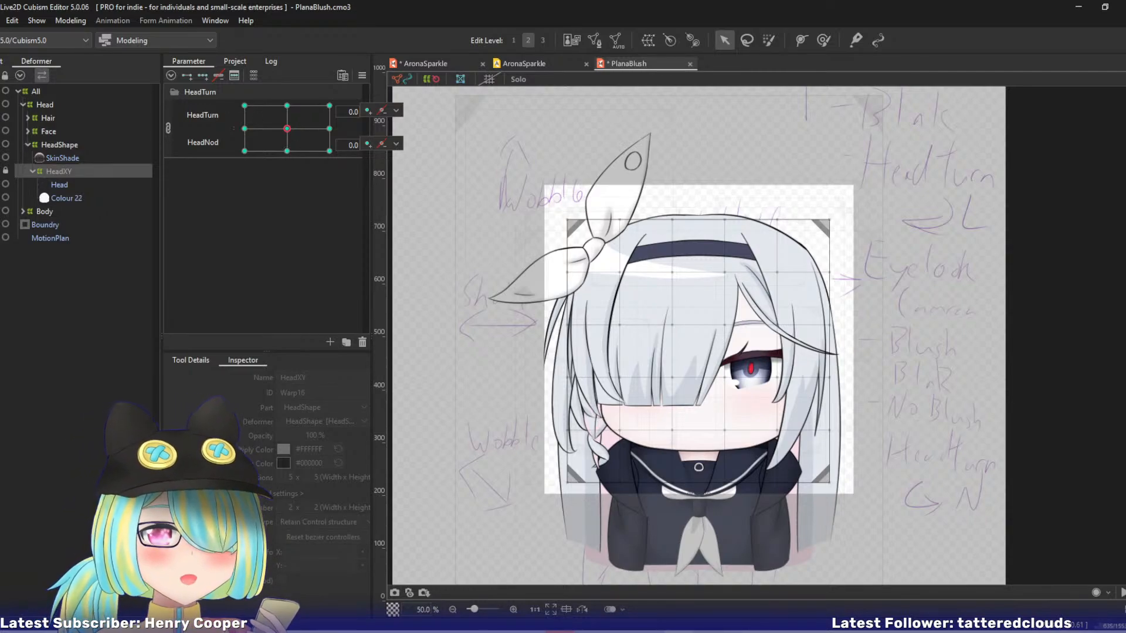
# Lower the Hair deformer's opacity to 10% to reveal the face underneath.
pyautogui.click(42, 120)
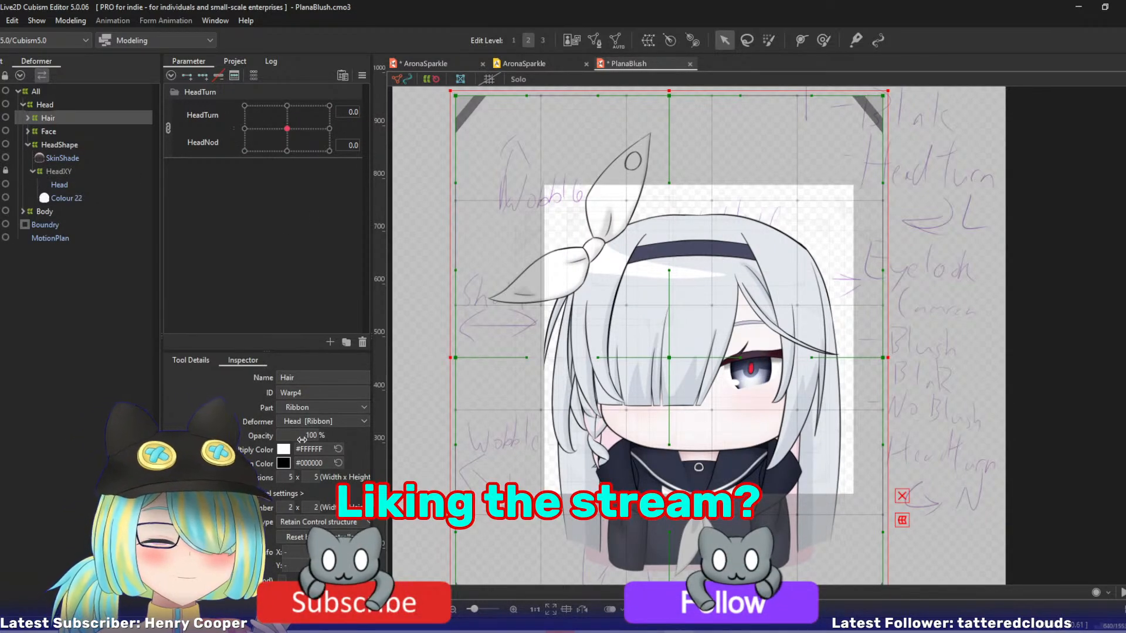
pyautogui.moveTo(315, 436)
pyautogui.mouseDown()
pyautogui.moveTo(282, 436)
pyautogui.moveTo(310, 439)
pyautogui.mouseUp()
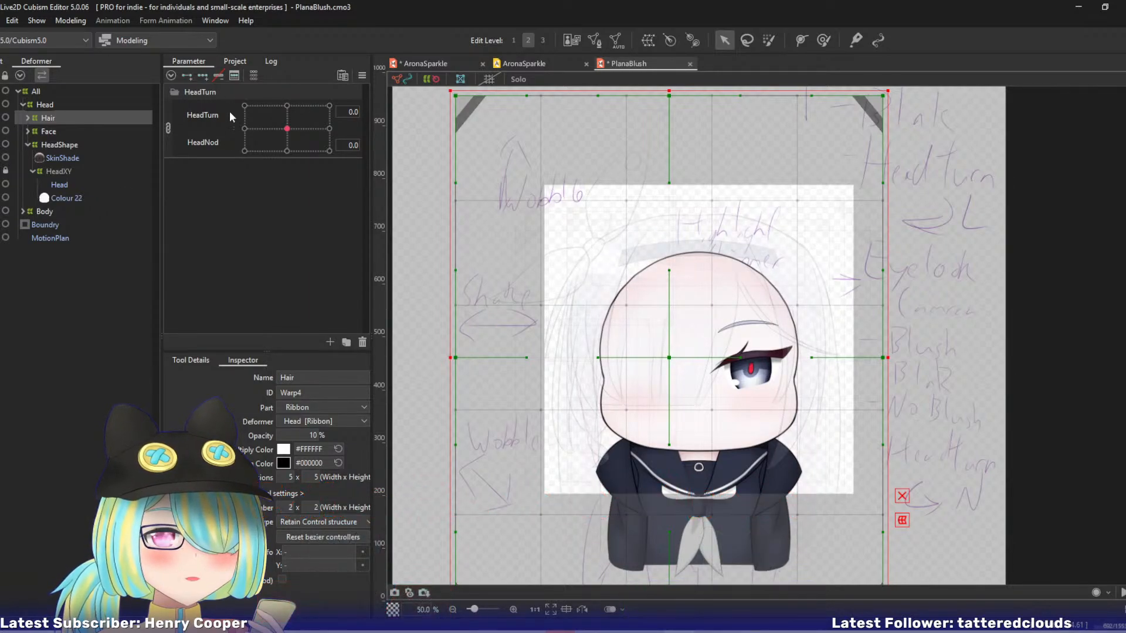
# Create a warp deformer named Eye in the Brow part as parent of the Face meshes from Brow 2 through White.
pyautogui.click(27, 131)
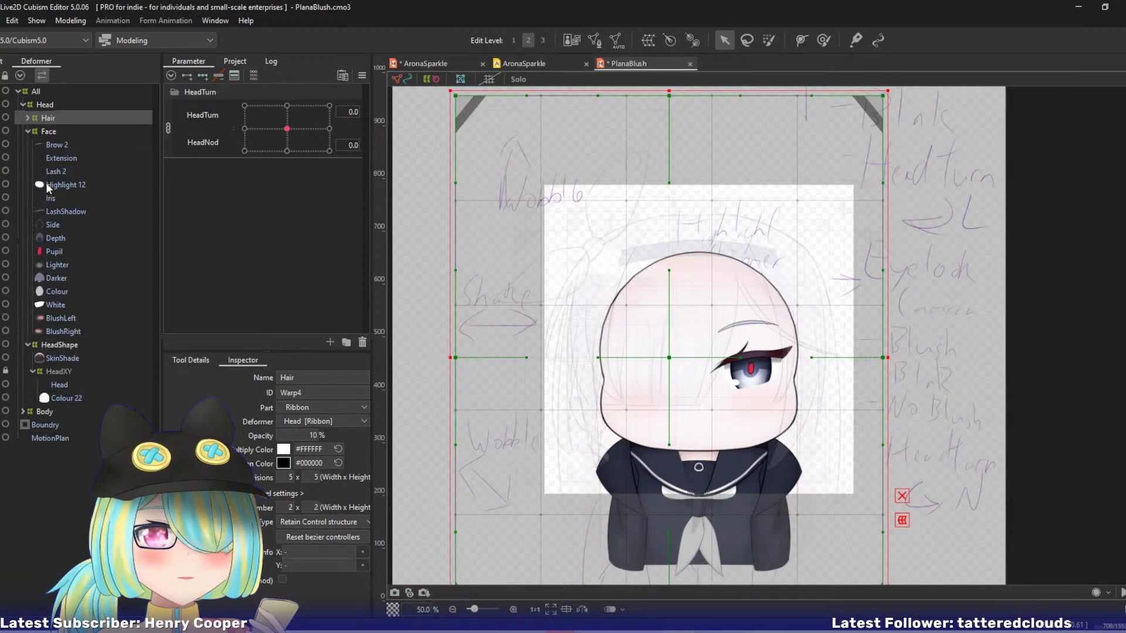
pyautogui.click(66, 145)
pyautogui.keyDown('shift'); pyautogui.click(67, 304); pyautogui.keyUp('shift')
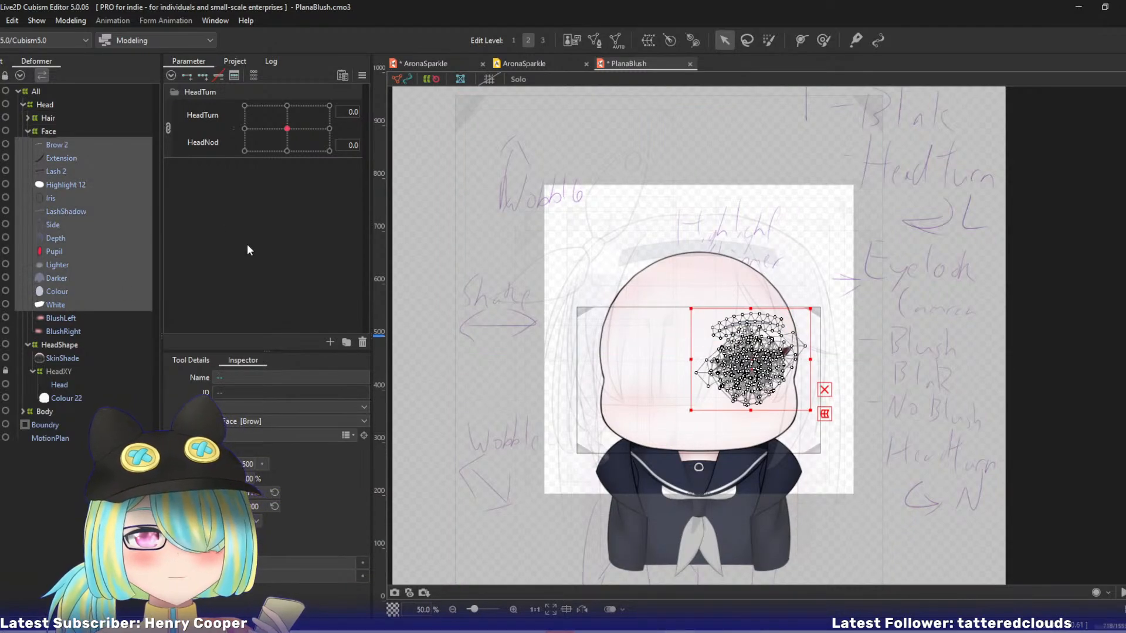
pyautogui.click(648, 40)
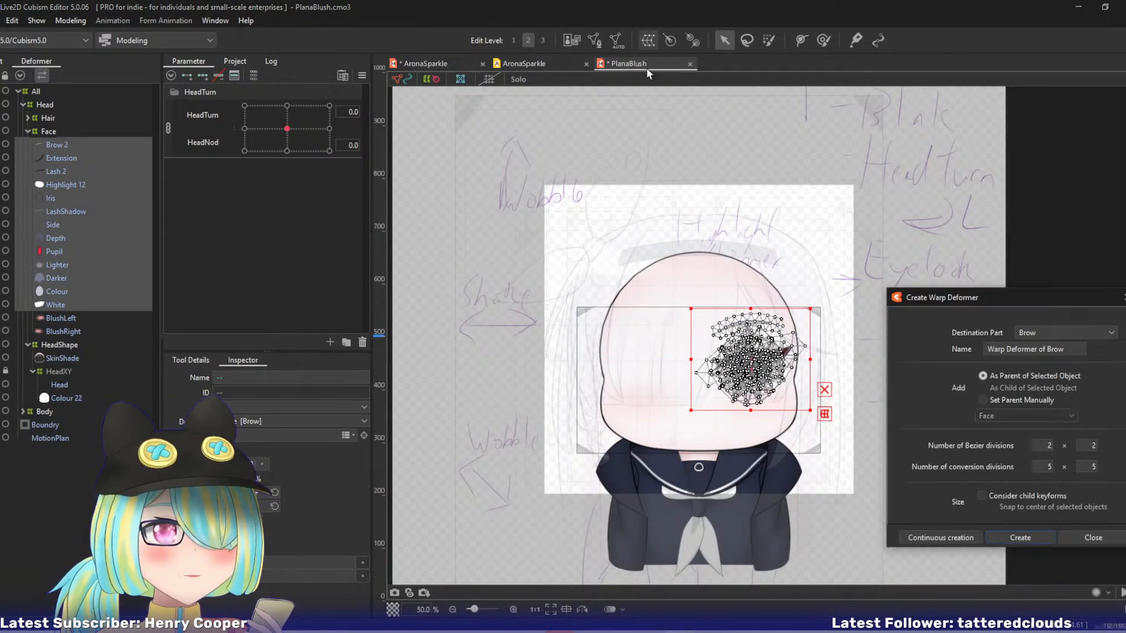
pyautogui.tripleClick(1074, 352)
pyautogui.write('Eye')
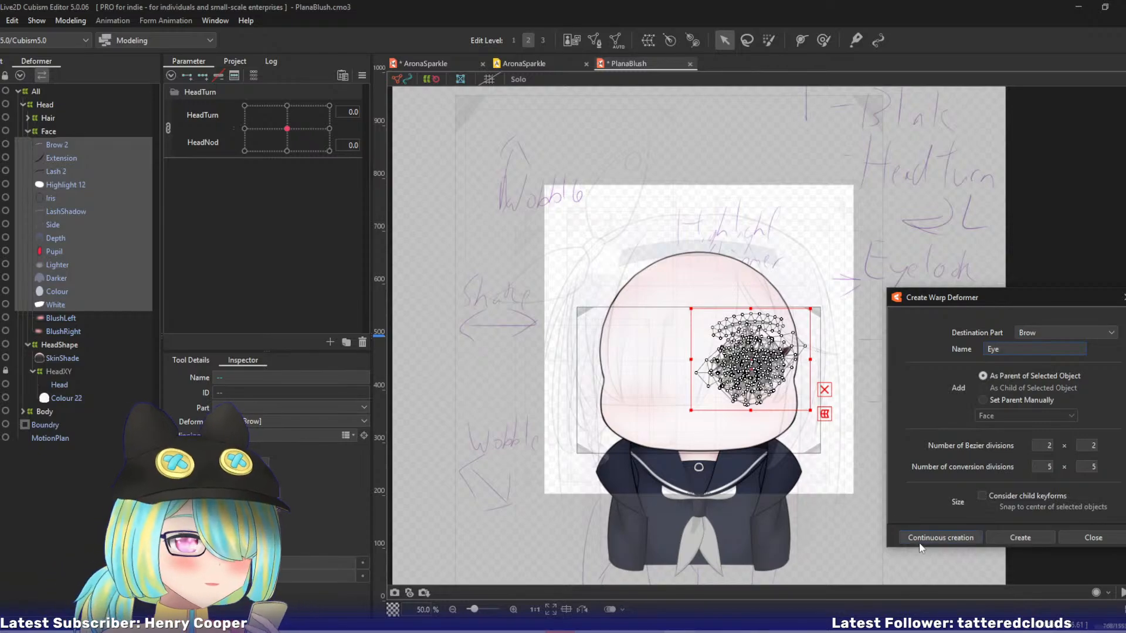
pyautogui.click(920, 548)
# Create a warp deformer named Lash in the Lash part as parent of the Extension and Lash 2 meshes.
pyautogui.click(73, 210)
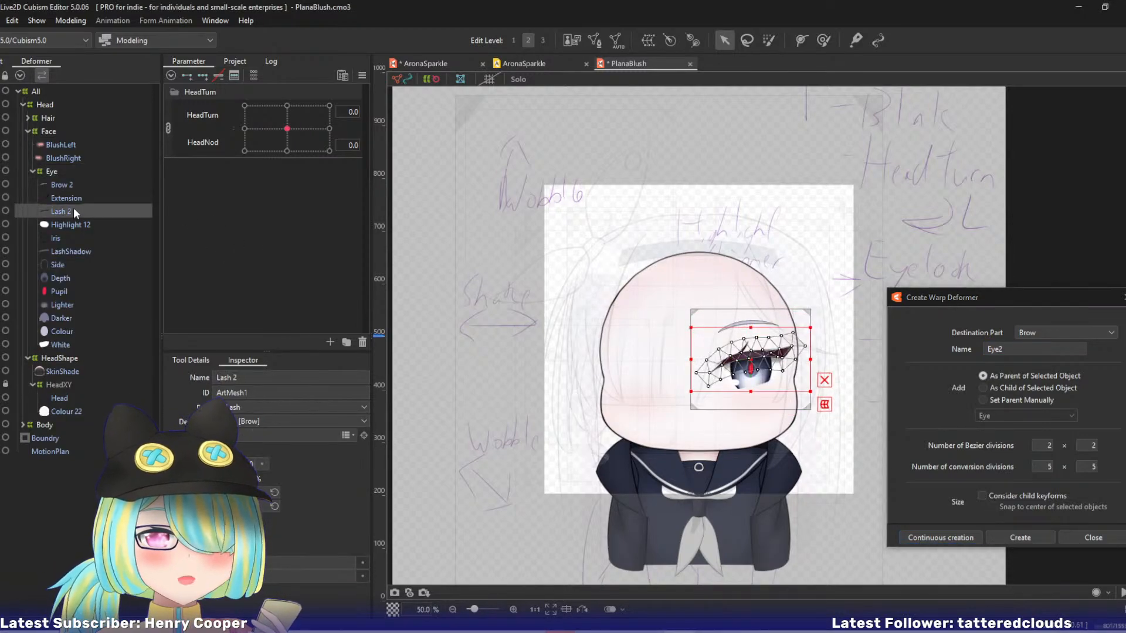
pyautogui.keyDown('ctrl'); pyautogui.click(74, 198); pyautogui.keyUp('ctrl')
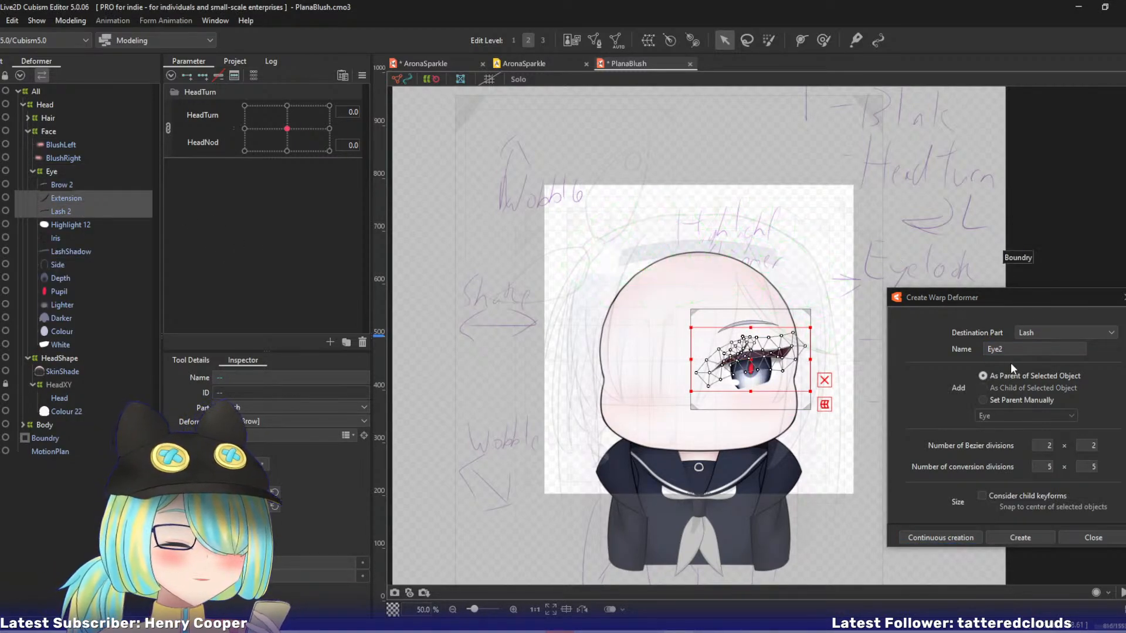
pyautogui.click(899, 331)
pyautogui.write('Lash')
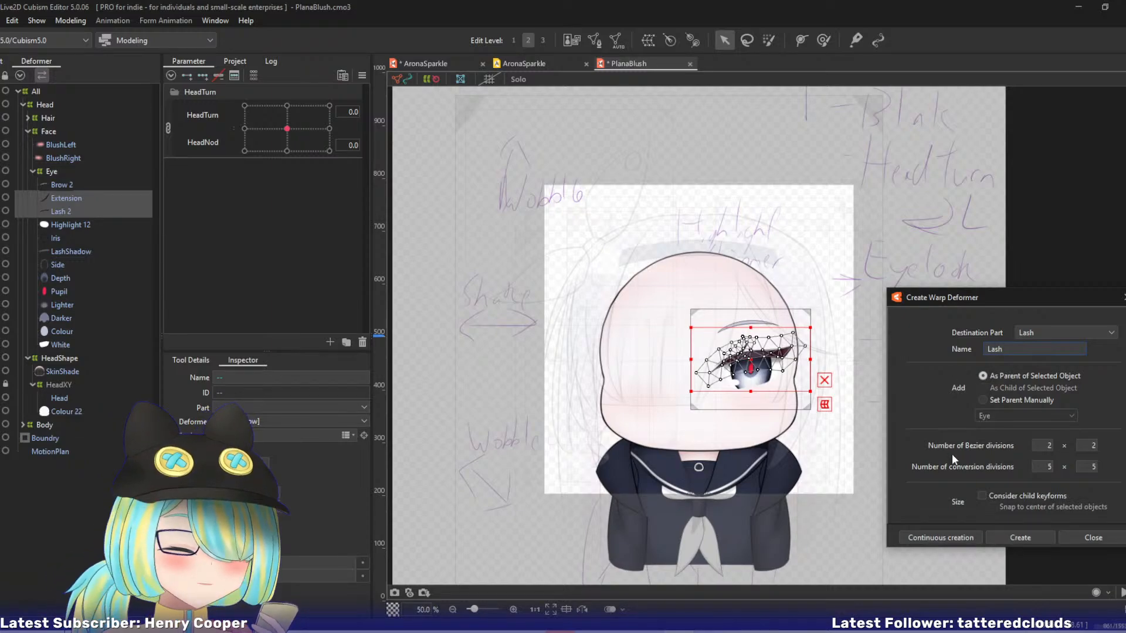
pyautogui.click(953, 536)
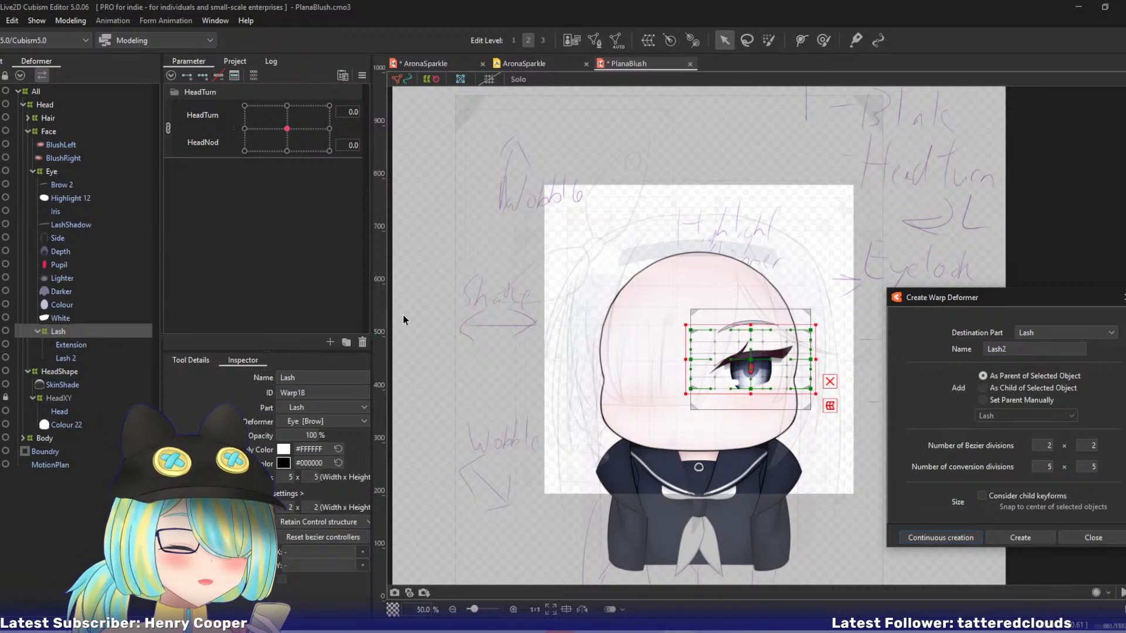
# Unlink the combined HeadTurn and HeadNod parameters and rename the Lash warp deformer to LashHeadXY.
pyautogui.click(168, 127)
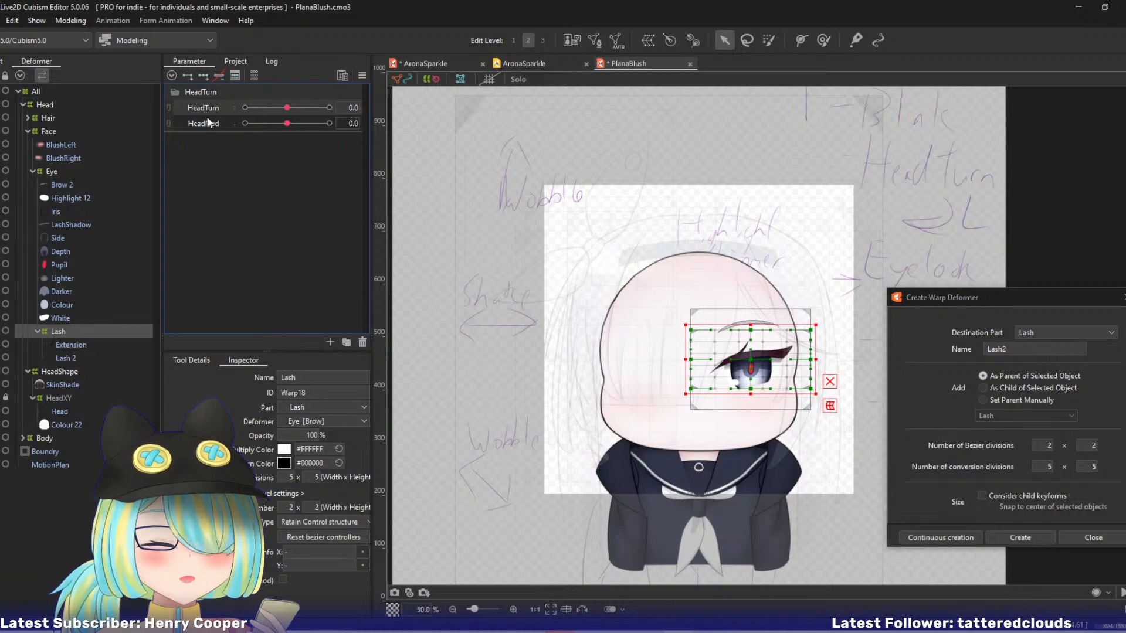
pyautogui.click(321, 383)
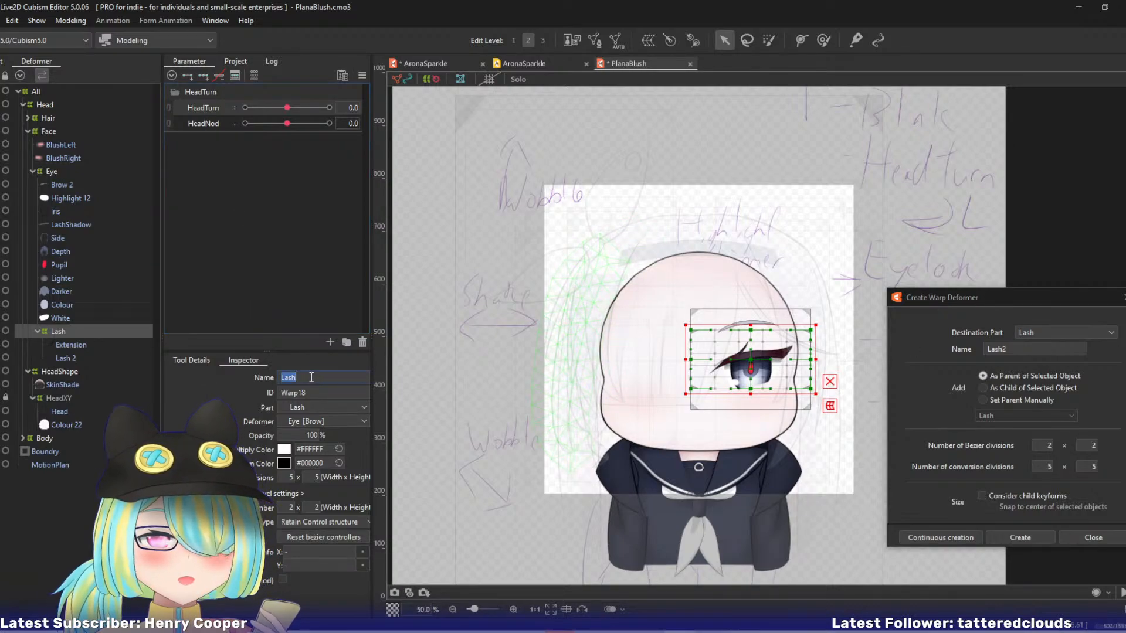
pyautogui.write('HeadXY')
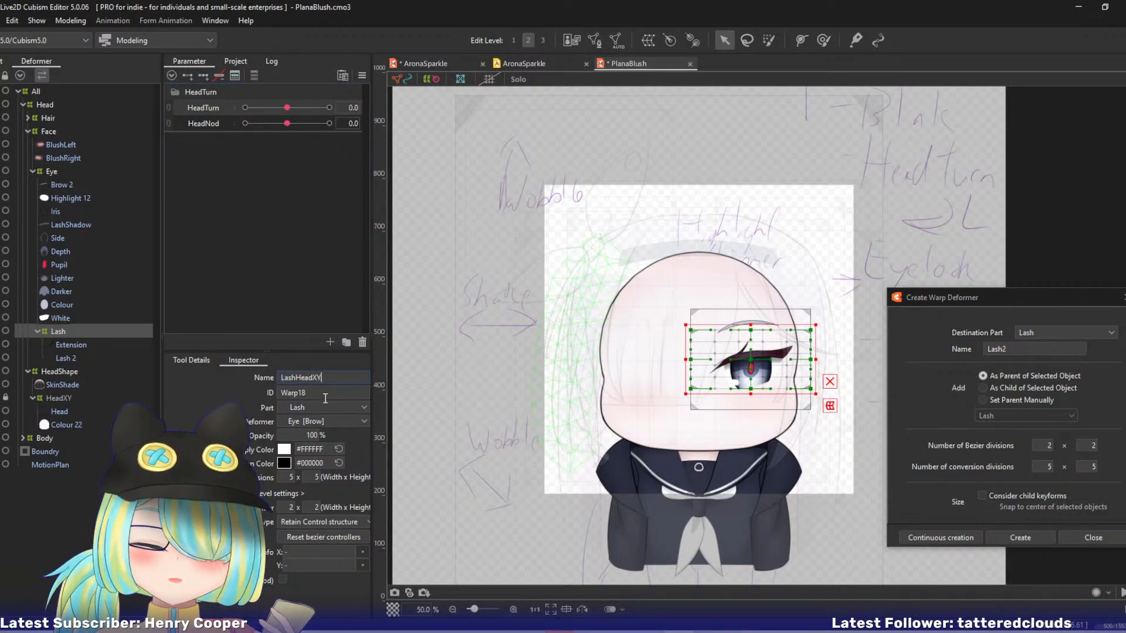
pyautogui.press('Return')
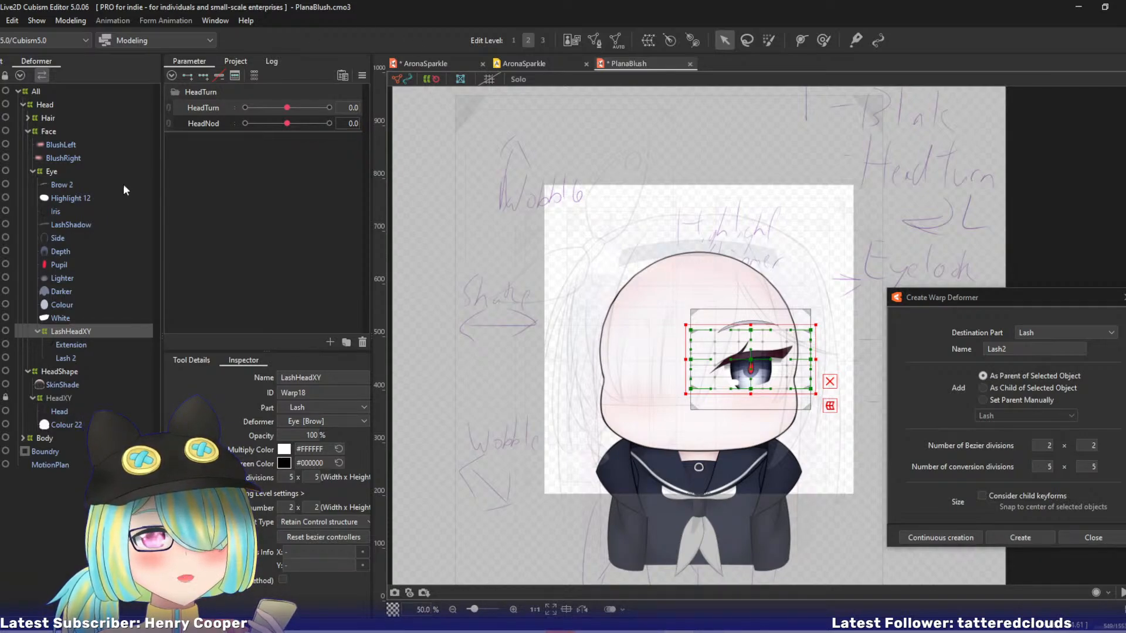
# Add three HeadTurn keyforms to LashHeadXY and view the face at HeadTurn -10 with the canvas grid shown.
pyautogui.click(201, 76)
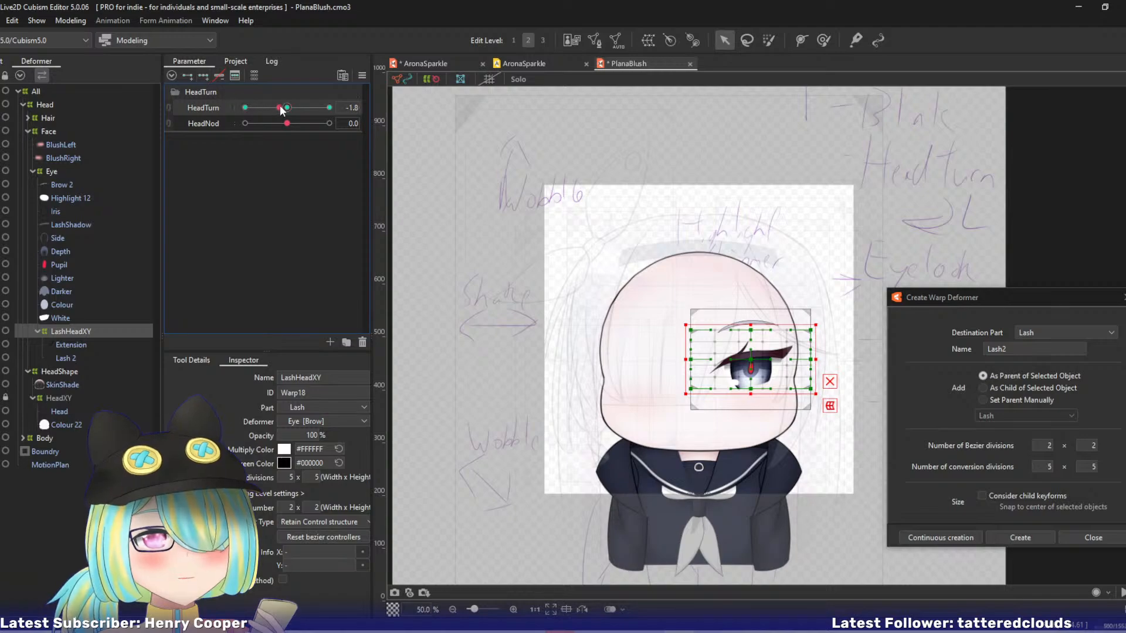
pyautogui.hotkey('ctrl', '+')
pyautogui.hotkey('ctrl', '+')
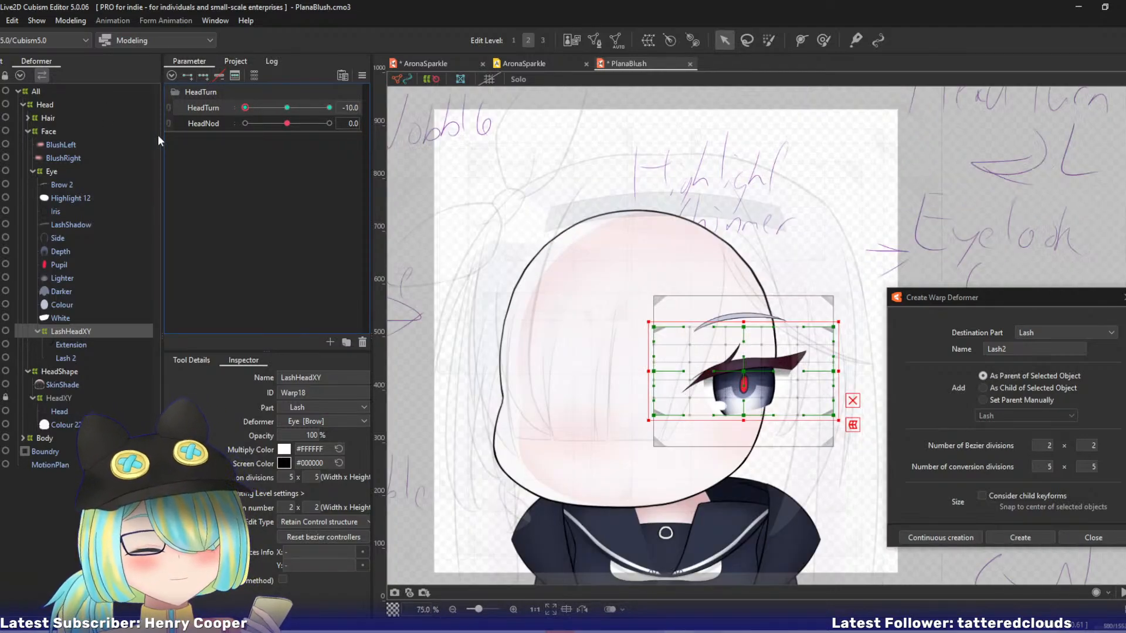
pyautogui.click(488, 78)
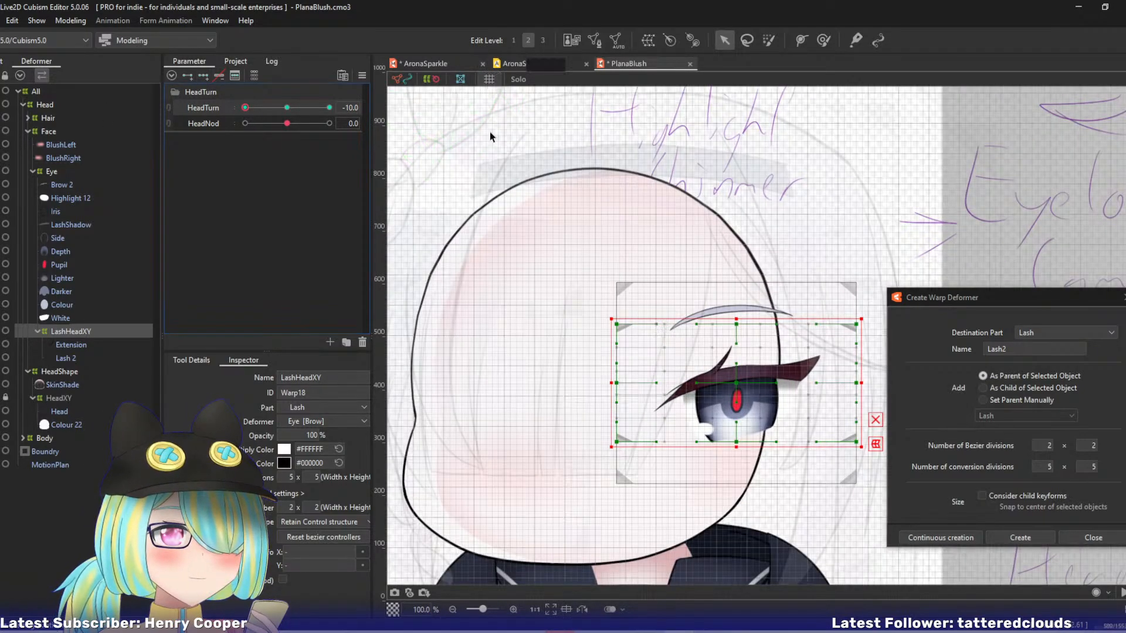
pyautogui.scroll(-3, 574, 270)
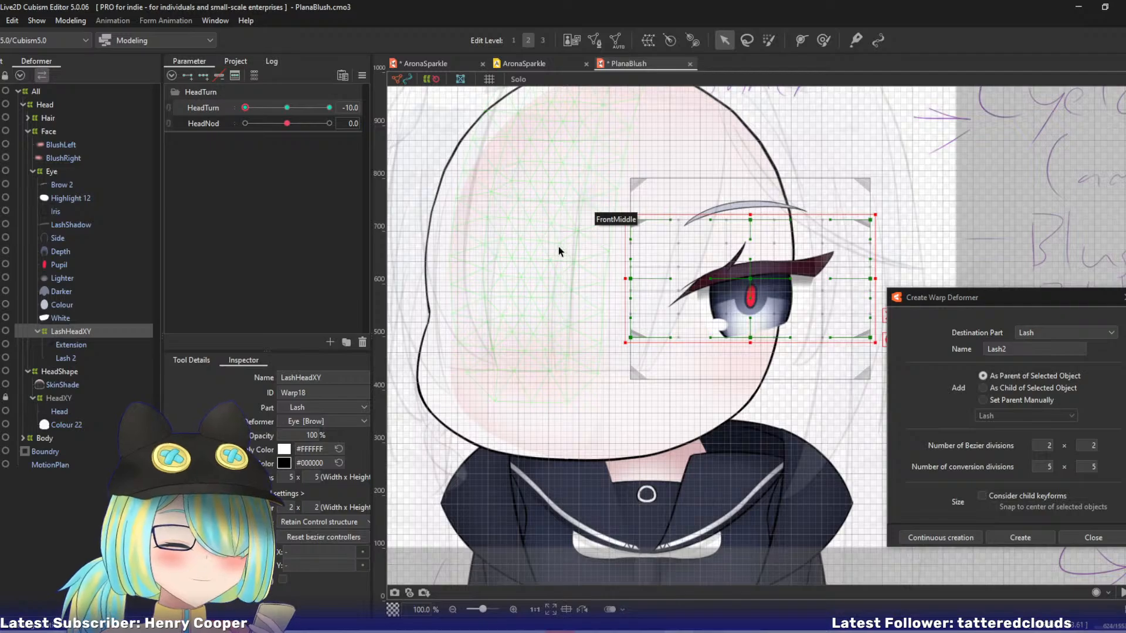
# Check AronaSparkle's skin shade deformer, and create a warp deformer named SkinShadeHeadXY in PlanaBlush's HeadShape part as parent of SkinShade.
pyautogui.click(71, 384)
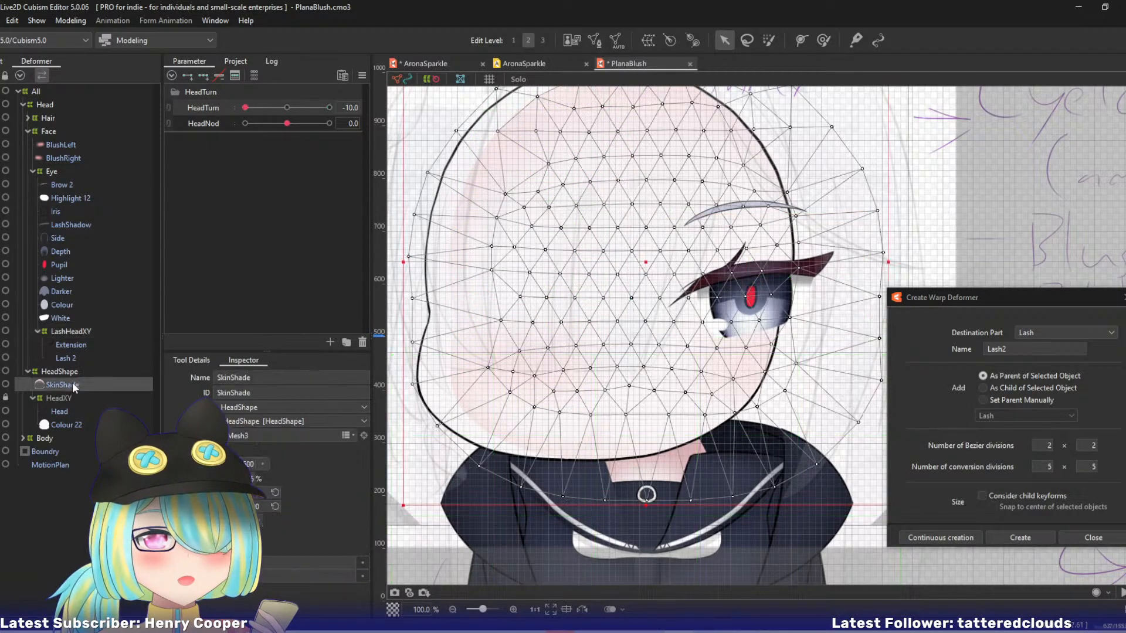
pyautogui.rightClick(306, 148)
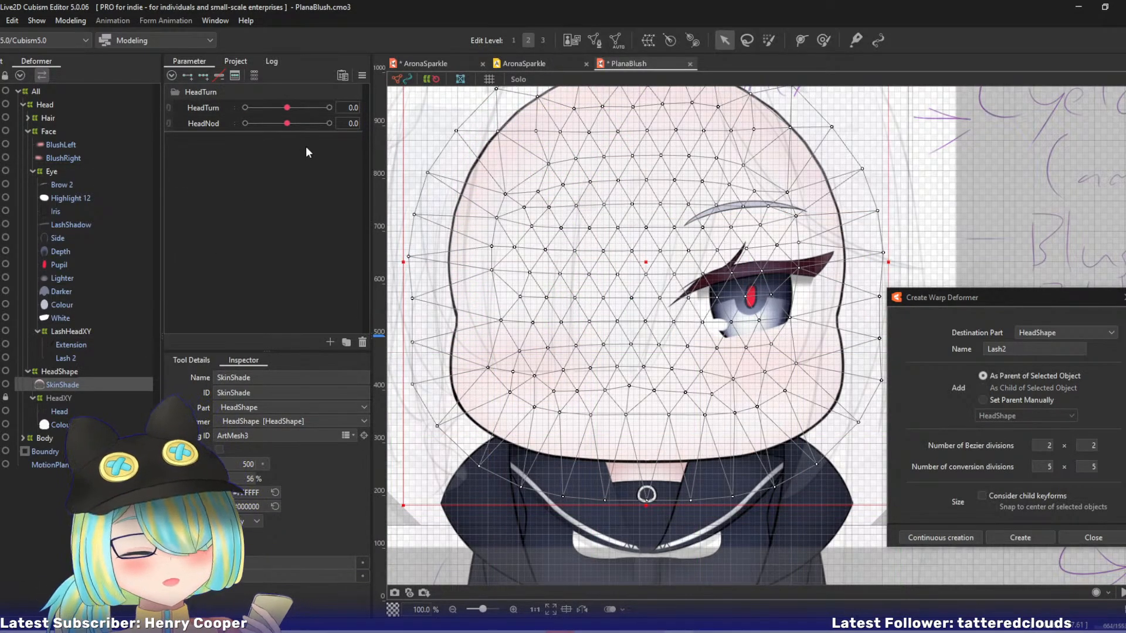
pyautogui.click(424, 63)
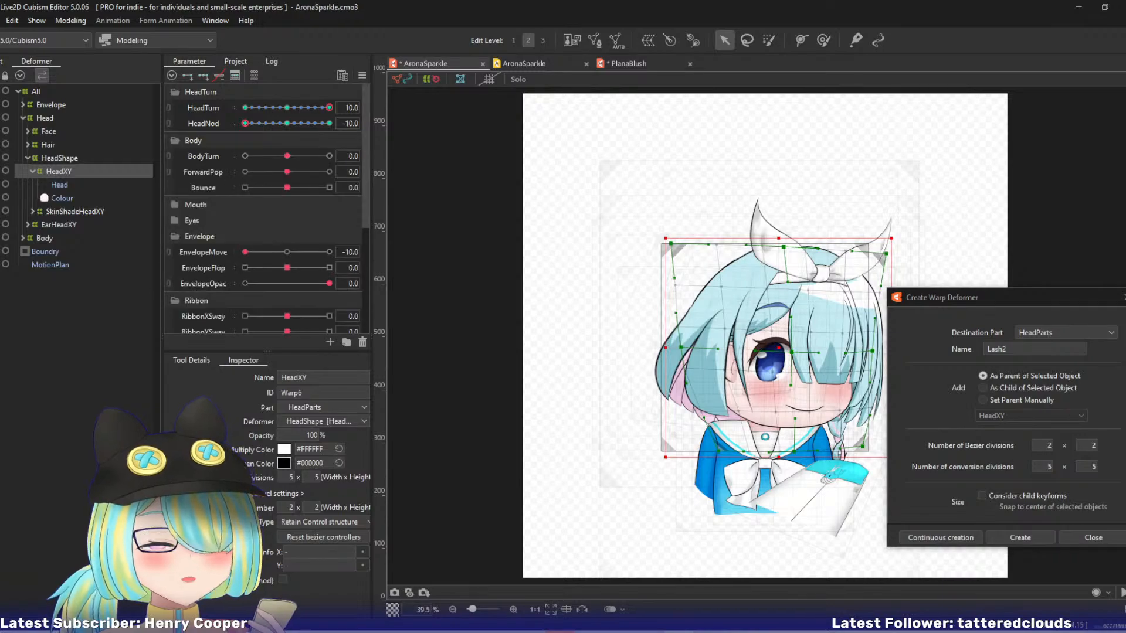
pyautogui.click(56, 209)
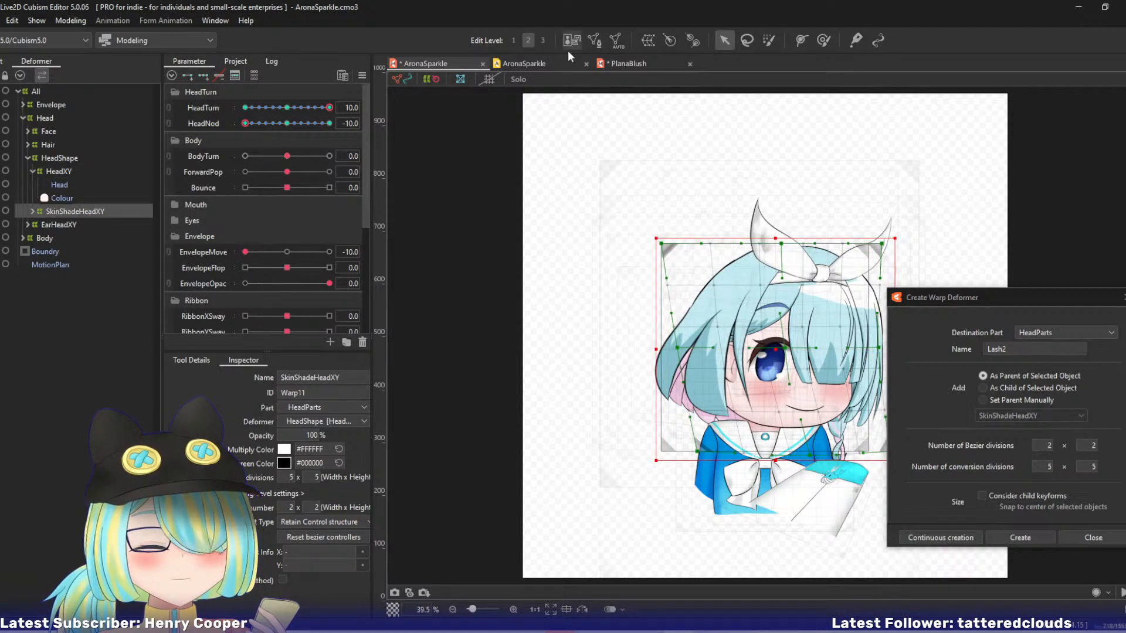
pyautogui.click(628, 63)
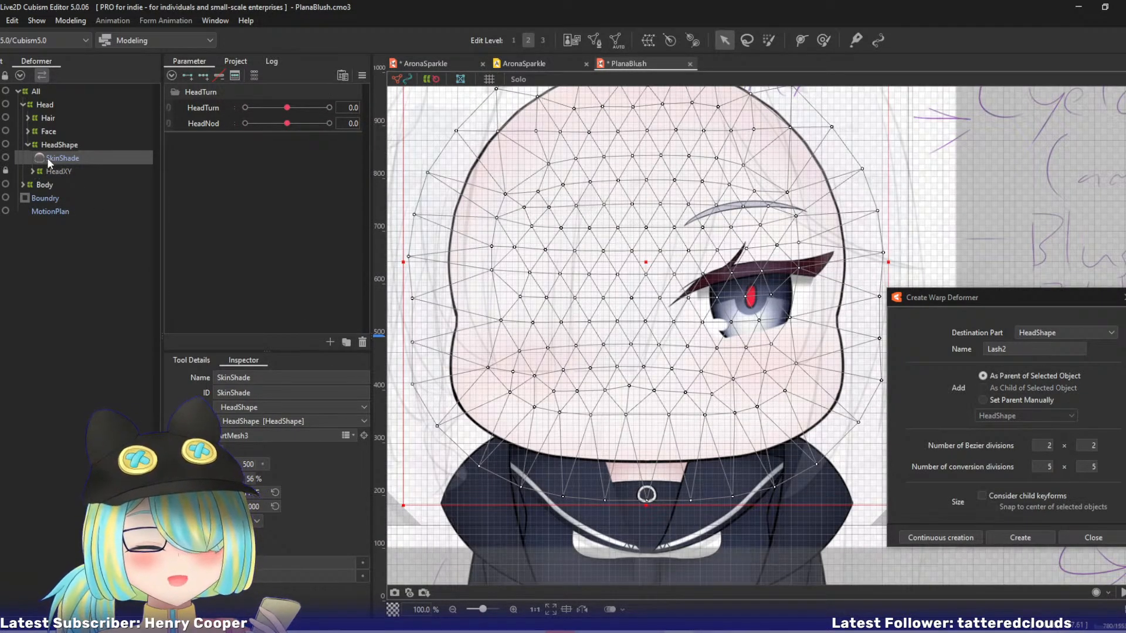
pyautogui.doubleClick(997, 349)
pyautogui.write('S')
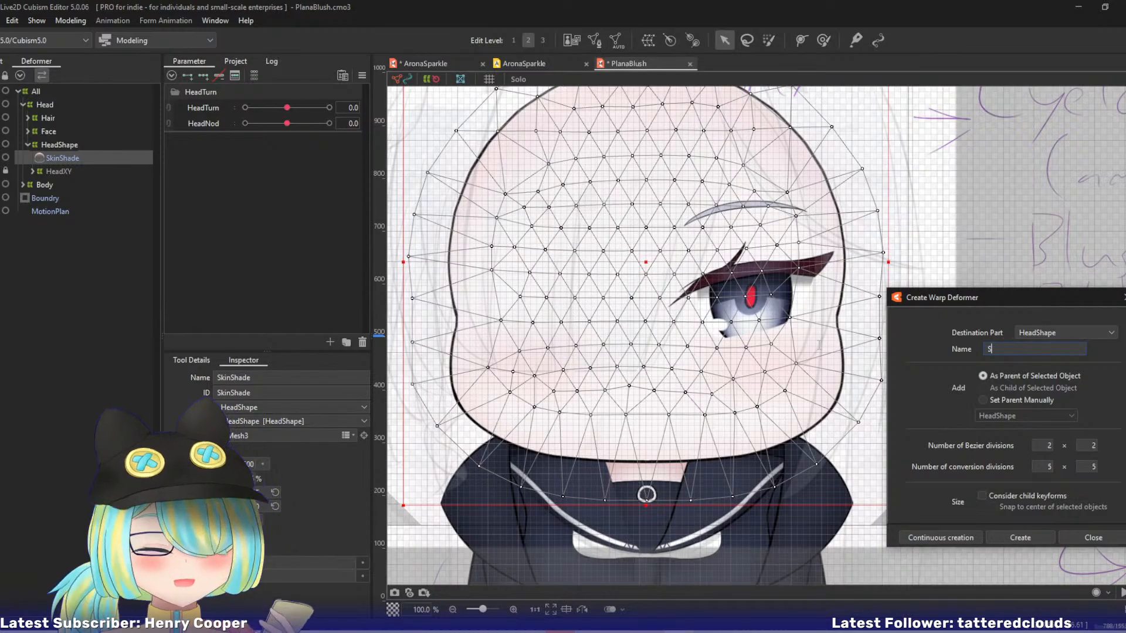
pyautogui.write('kinShade')
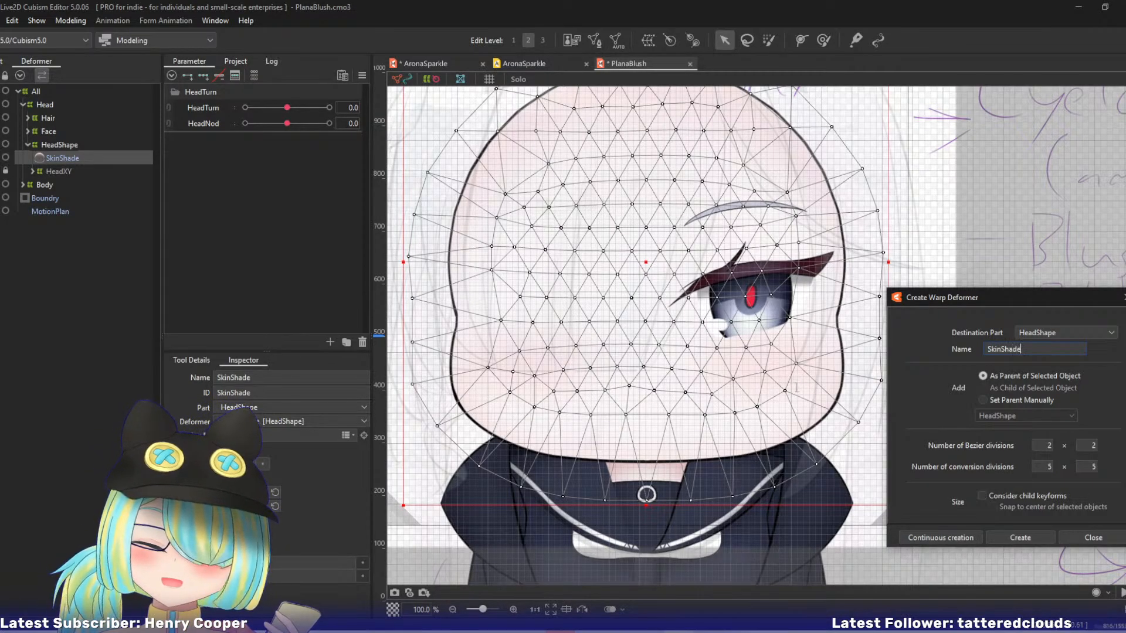
pyautogui.write('Head')
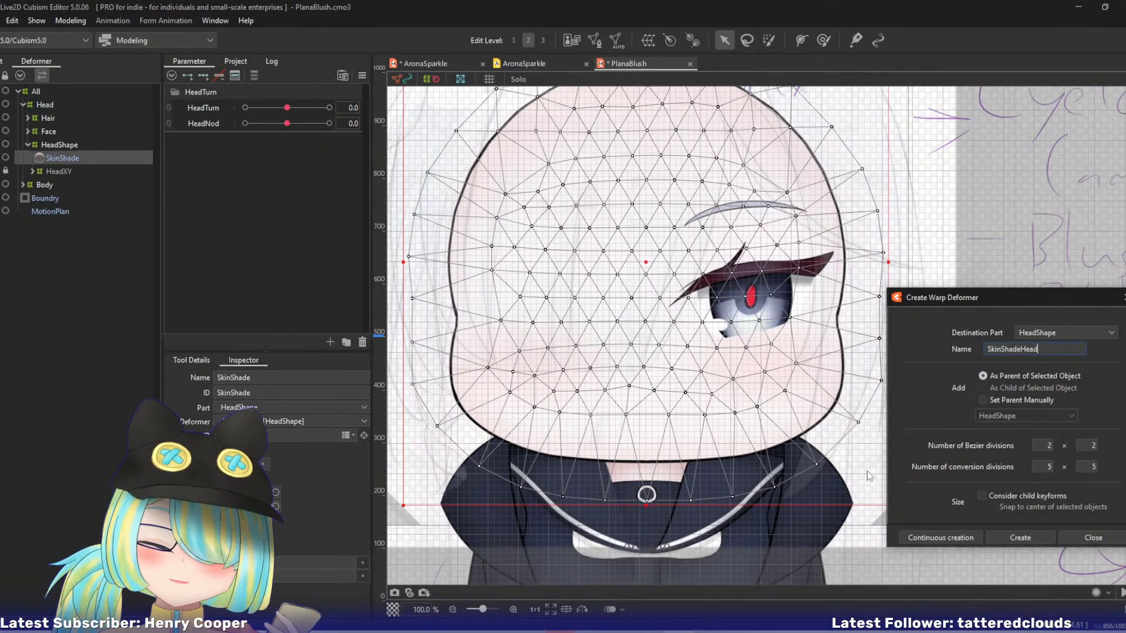
pyautogui.write('XY')
pyautogui.click(926, 534)
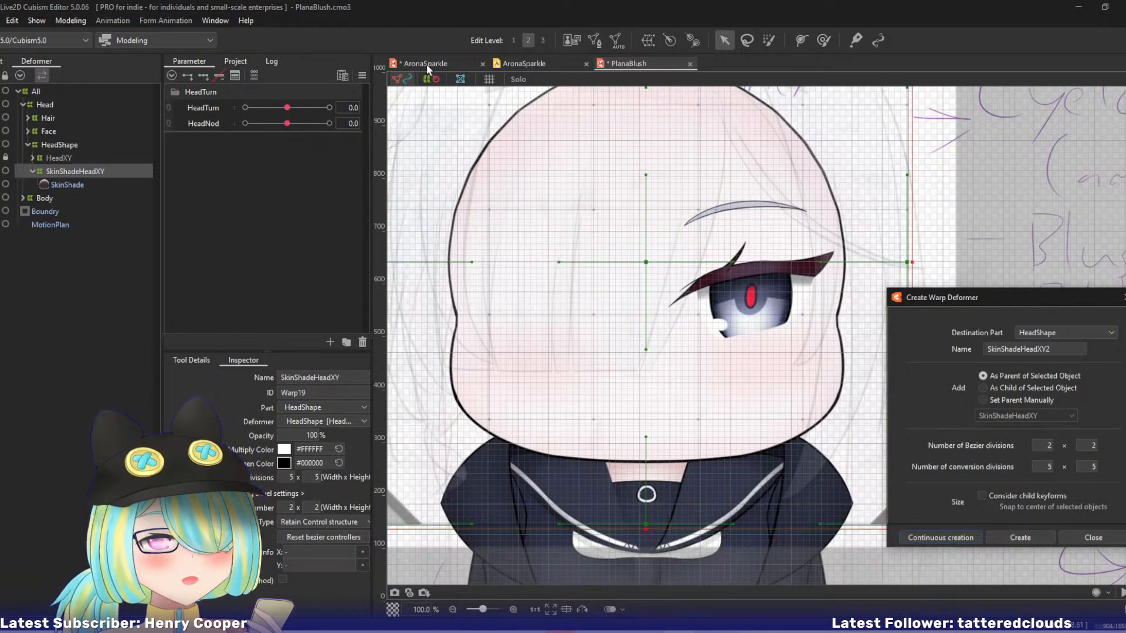
# Add three HeadTurn keyforms to SkinShadeHeadXY and copy AronaSparkle's SkinShadeHeadXY form at HeadTurn 10, HeadNod 0 onto it.
pyautogui.click(205, 108)
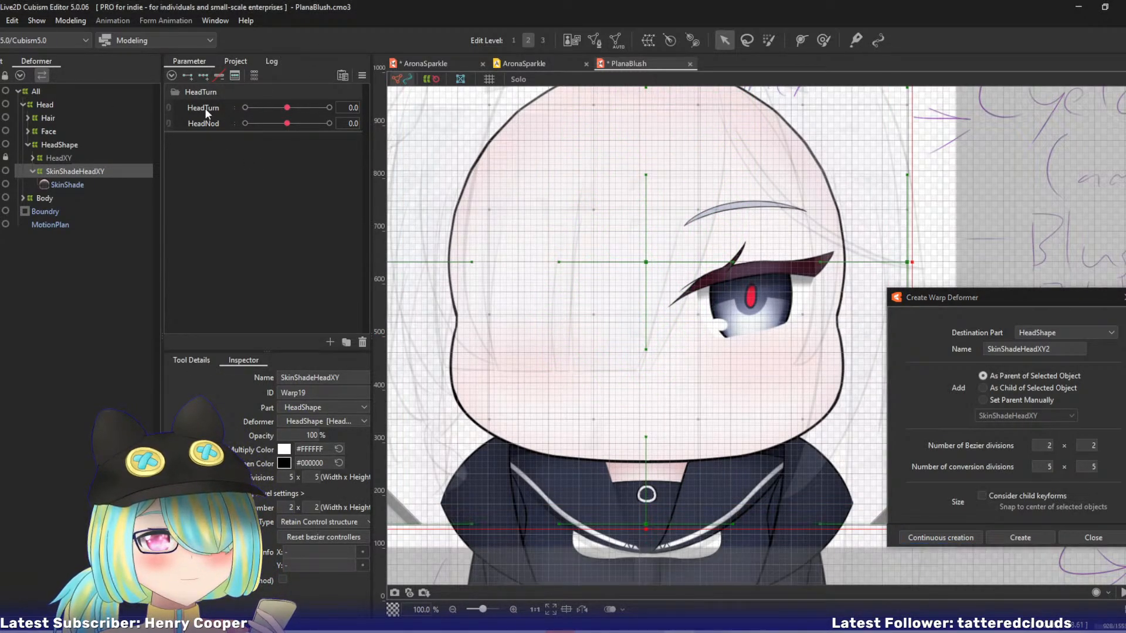
pyautogui.click(203, 76)
pyautogui.moveTo(289, 108); pyautogui.dragTo(452, 115)
pyautogui.click(433, 63)
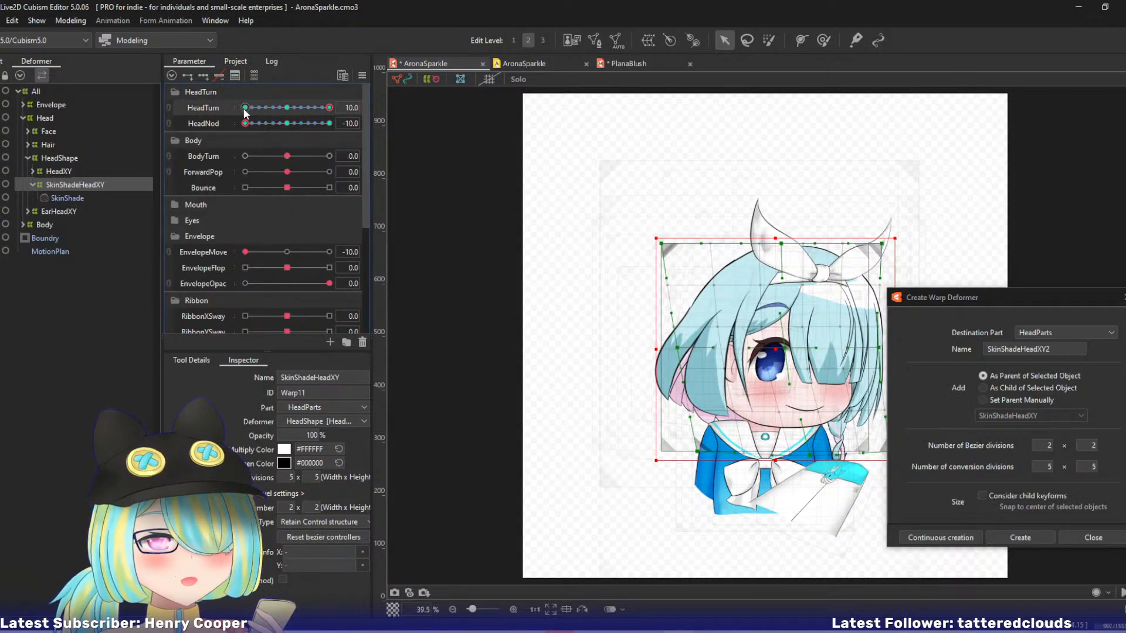
pyautogui.moveTo(246, 115); pyautogui.dragTo(287, 122)
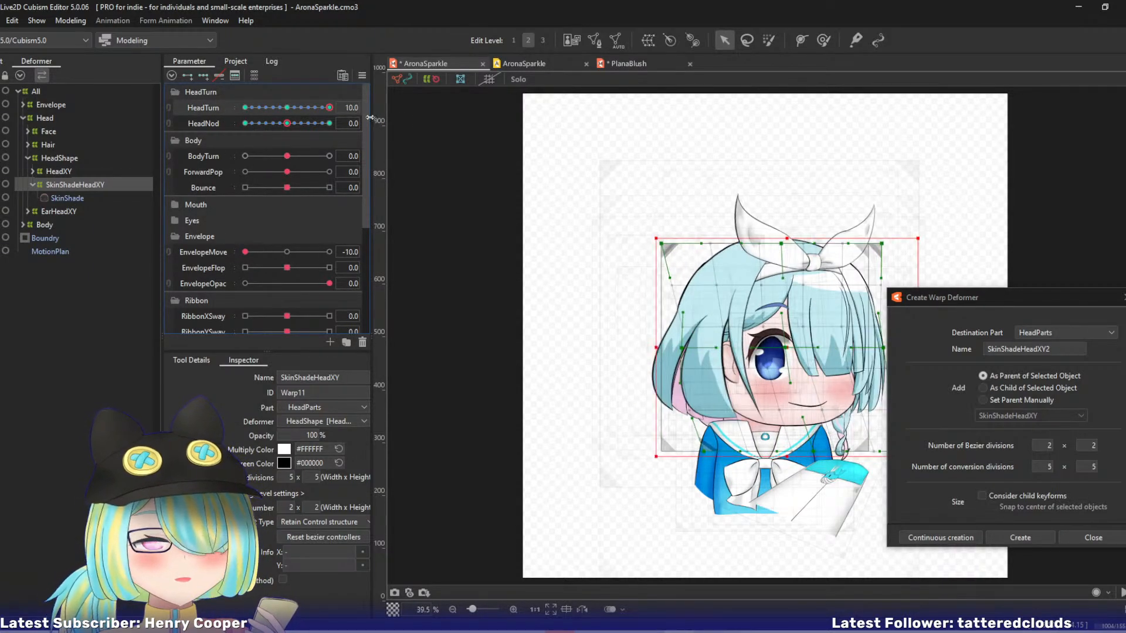
pyautogui.click(627, 63)
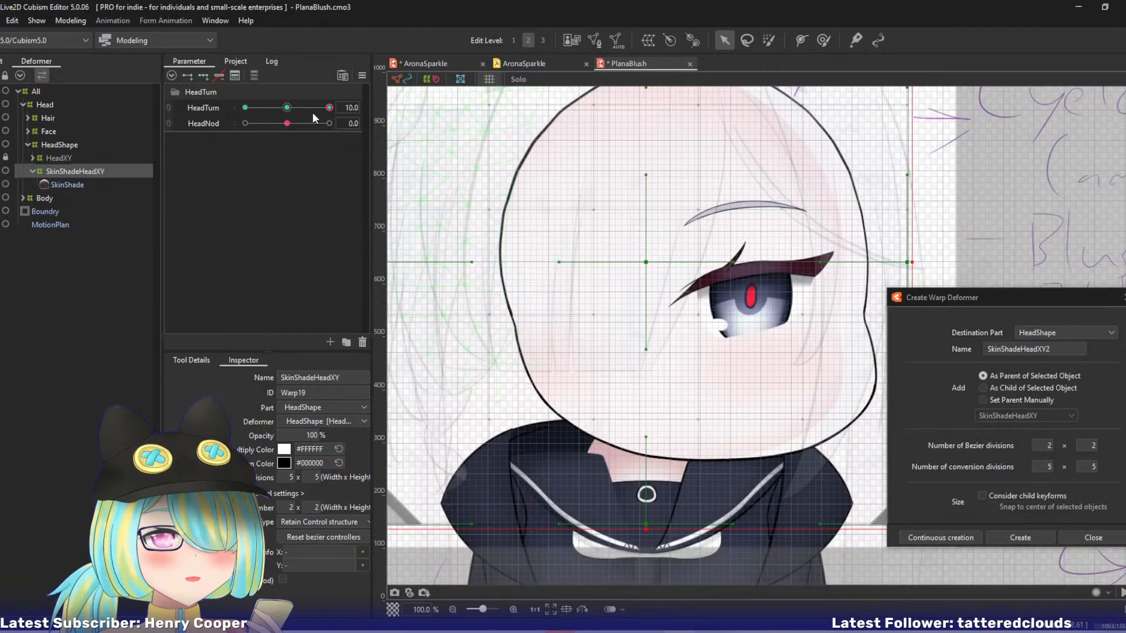
pyautogui.moveTo(312, 114); pyautogui.dragTo(345, 113)
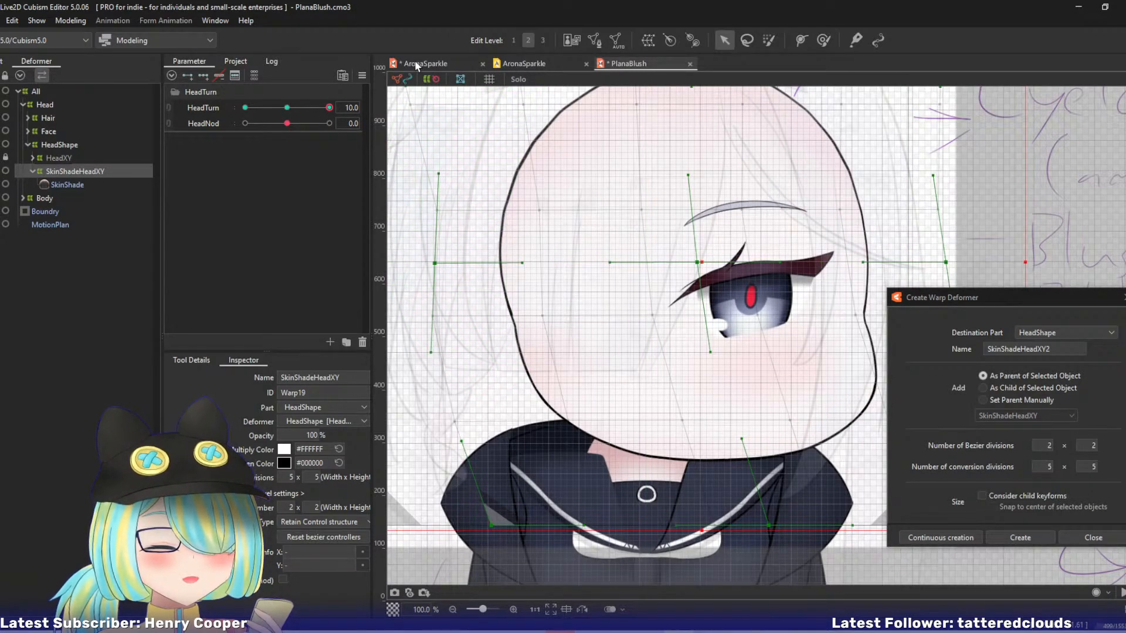
# Reset HeadTurn to 0, add three HeadNod keyforms to SkinShadeHeadXY, and set HeadNod to 10.
pyautogui.click(287, 108)
pyautogui.click(217, 123)
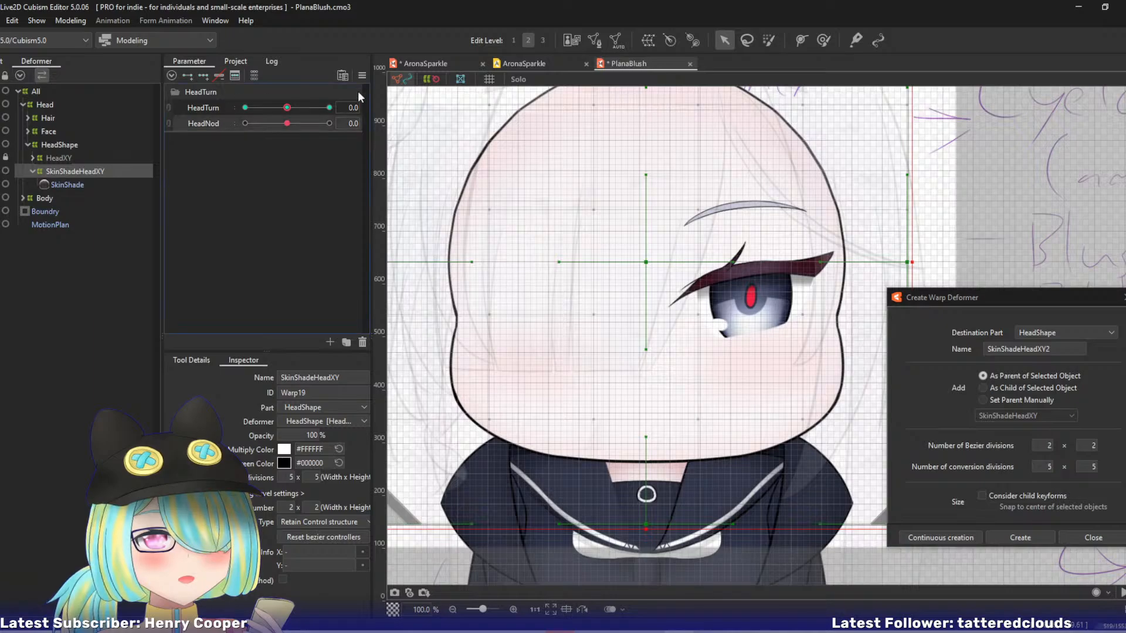
pyautogui.moveTo(287, 124); pyautogui.dragTo(330, 122)
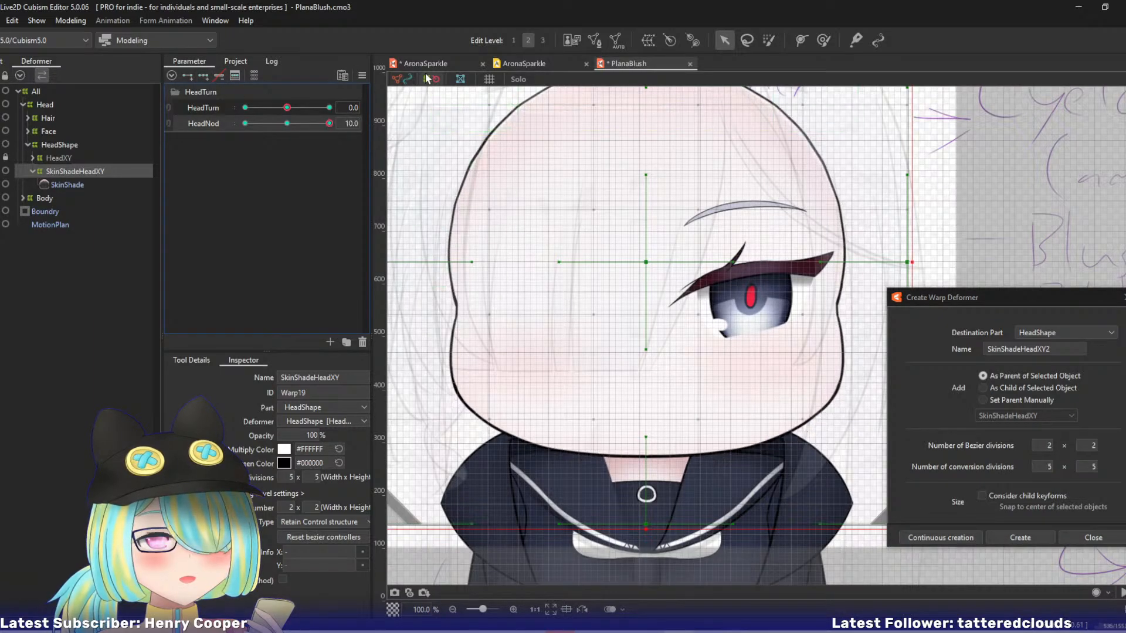
pyautogui.click(428, 94)
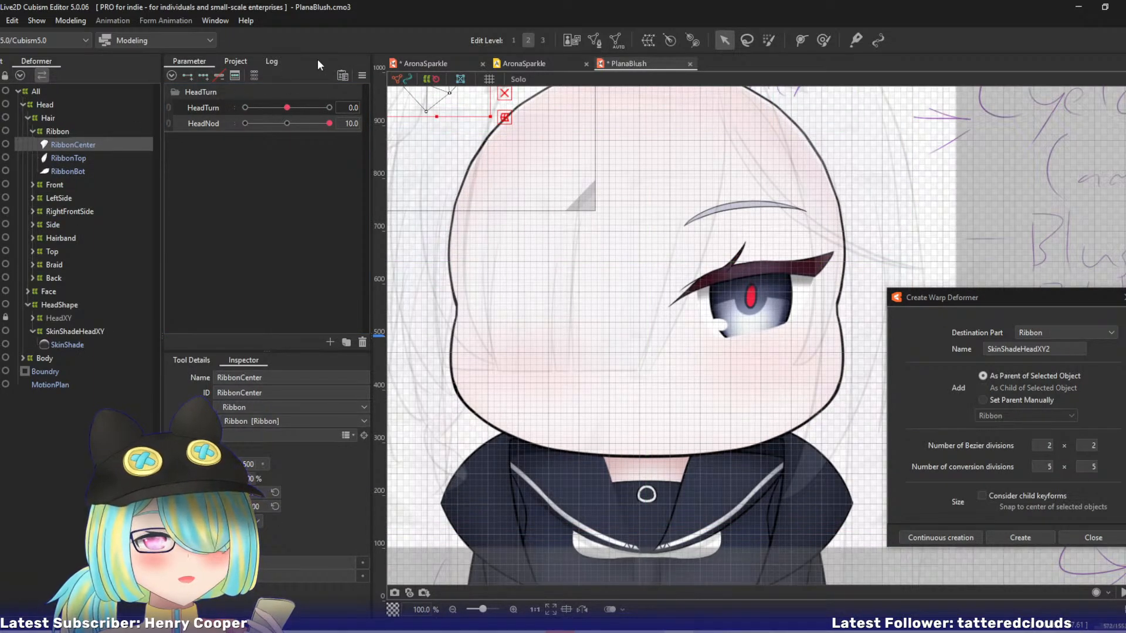
# Unlock PlanaBlush's HeadXY and copy AronaSparkle's SkinShadeHeadXY form at HeadTurn 0, HeadNod 10 onto PlanaBlush's SkinShadeHeadXY.
pyautogui.click(425, 63)
pyautogui.click(287, 107)
pyautogui.moveTo(289, 123); pyautogui.dragTo(423, 122)
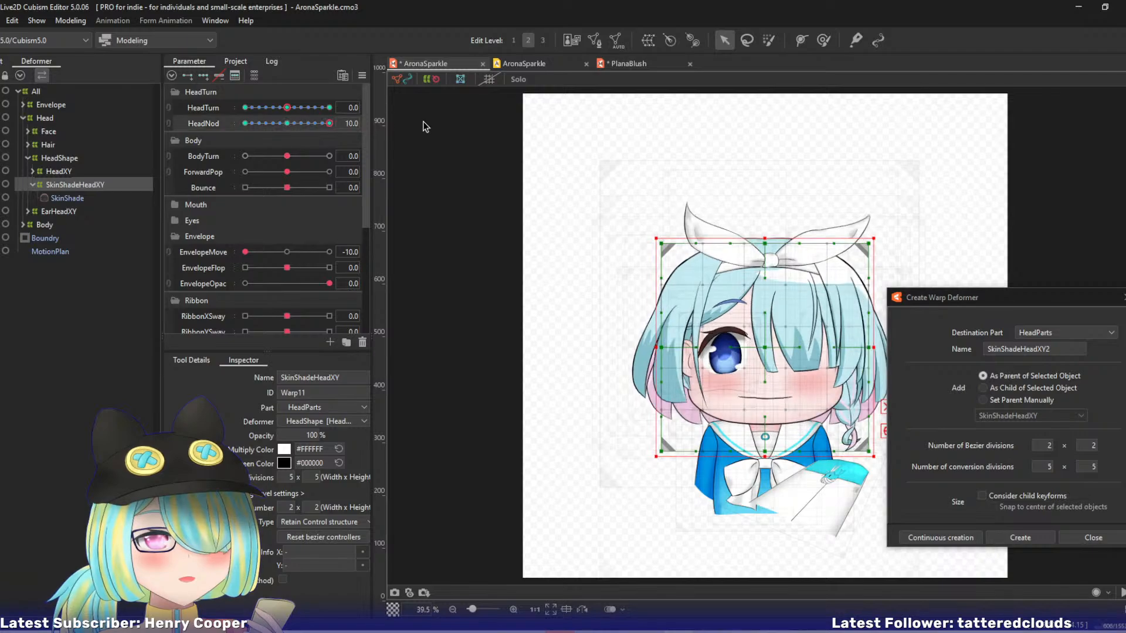
pyautogui.click(626, 62)
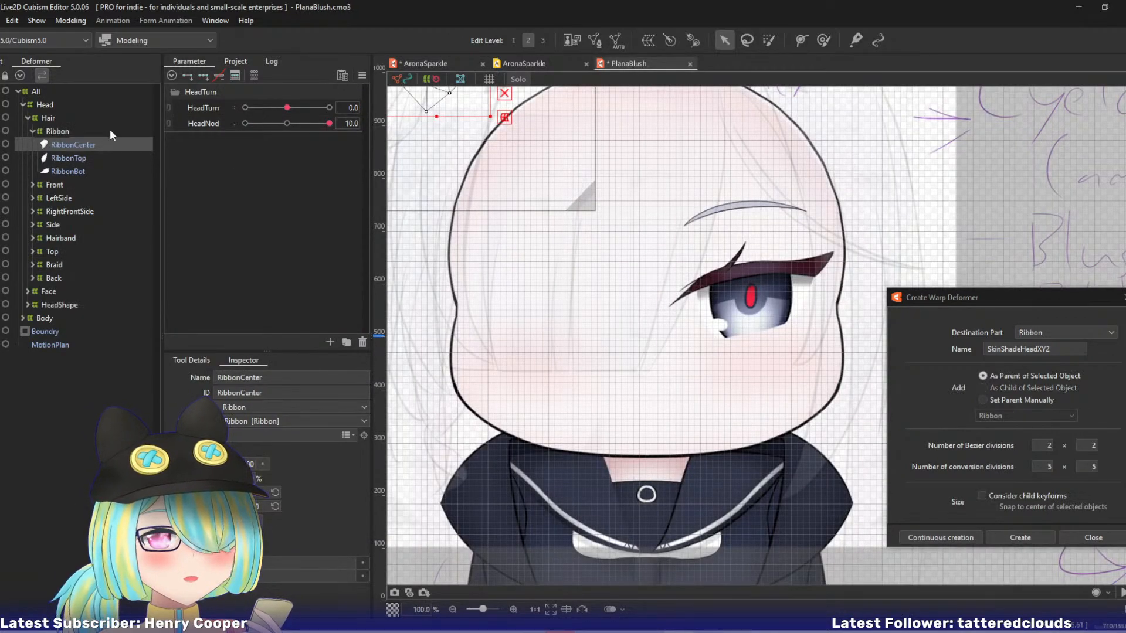
pyautogui.click(29, 305)
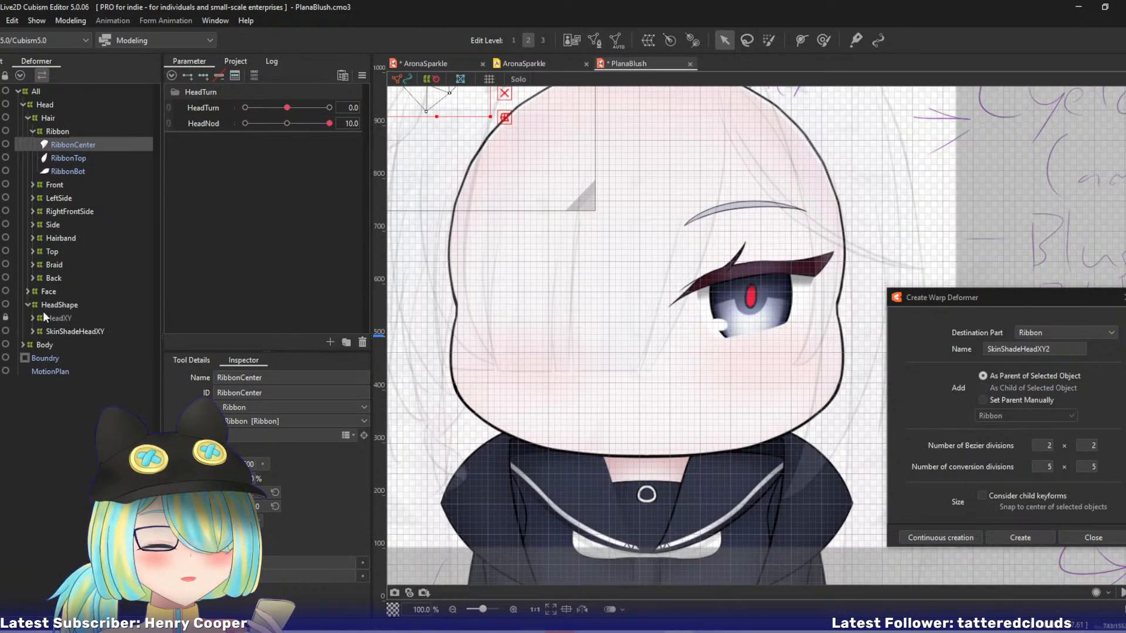
pyautogui.click(56, 318)
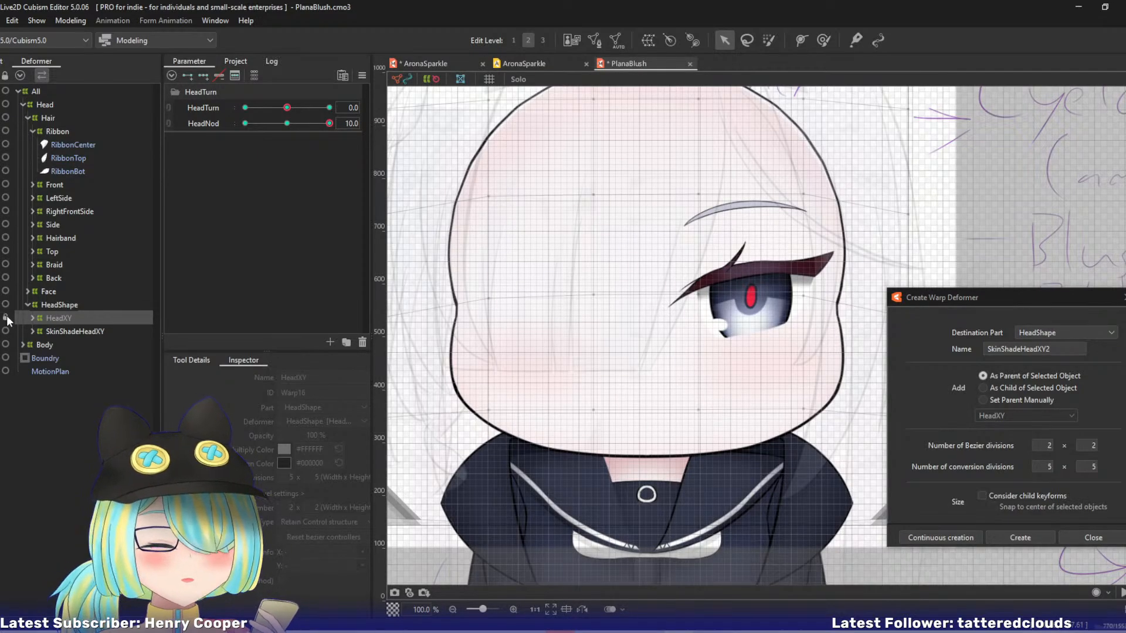
pyautogui.click(6, 317)
pyautogui.click(61, 332)
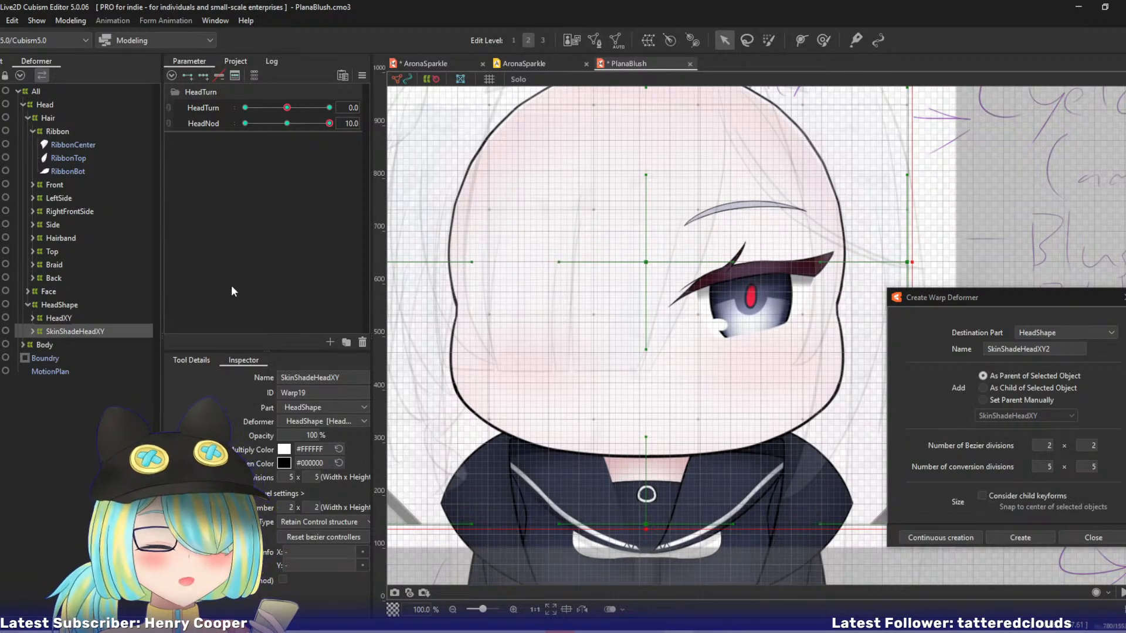
pyautogui.click(223, 125)
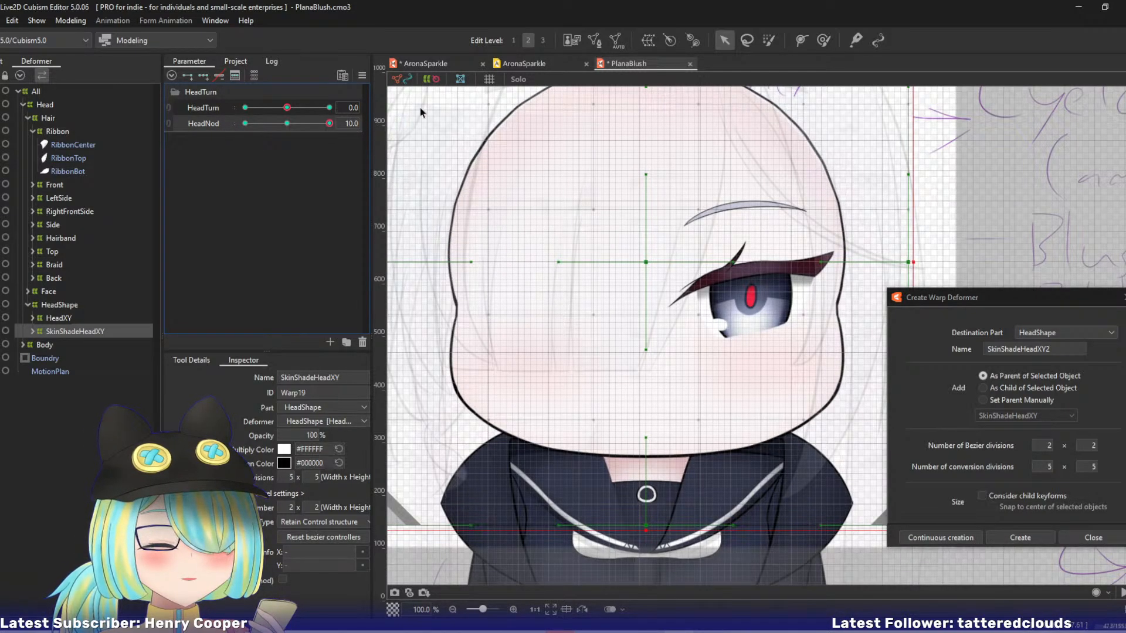
# Copy AronaSparkle's SkinShadeHeadXY form at HeadTurn 10, HeadNod 10 onto the matching keyform of PlanaBlush's SkinShadeHeadXY.
pyautogui.click(427, 63)
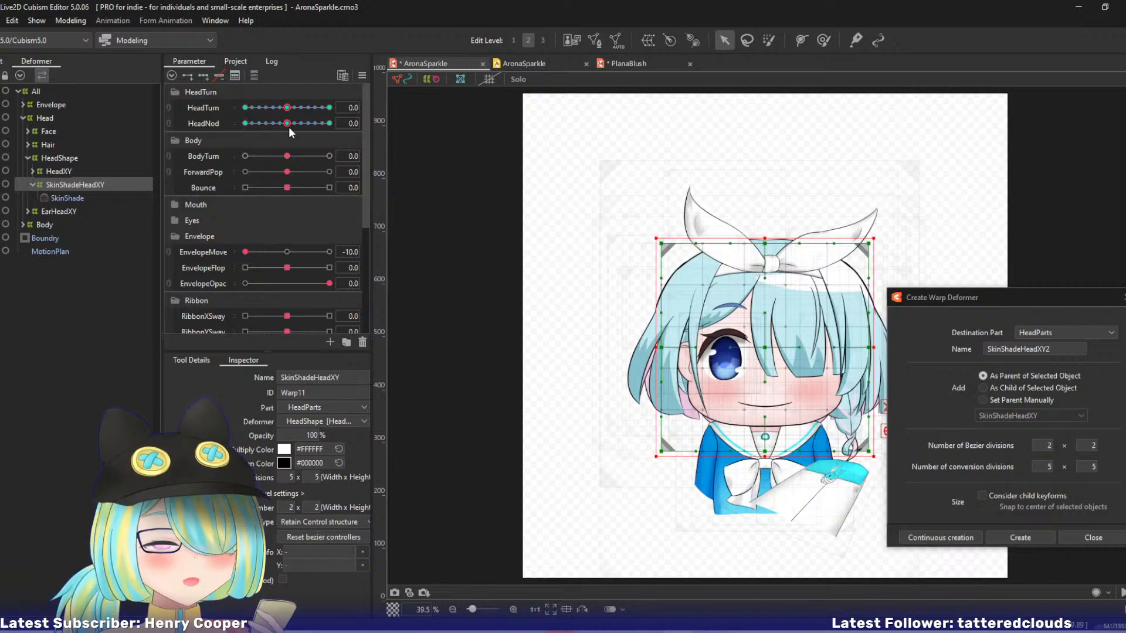
pyautogui.moveTo(287, 108); pyautogui.dragTo(384, 126)
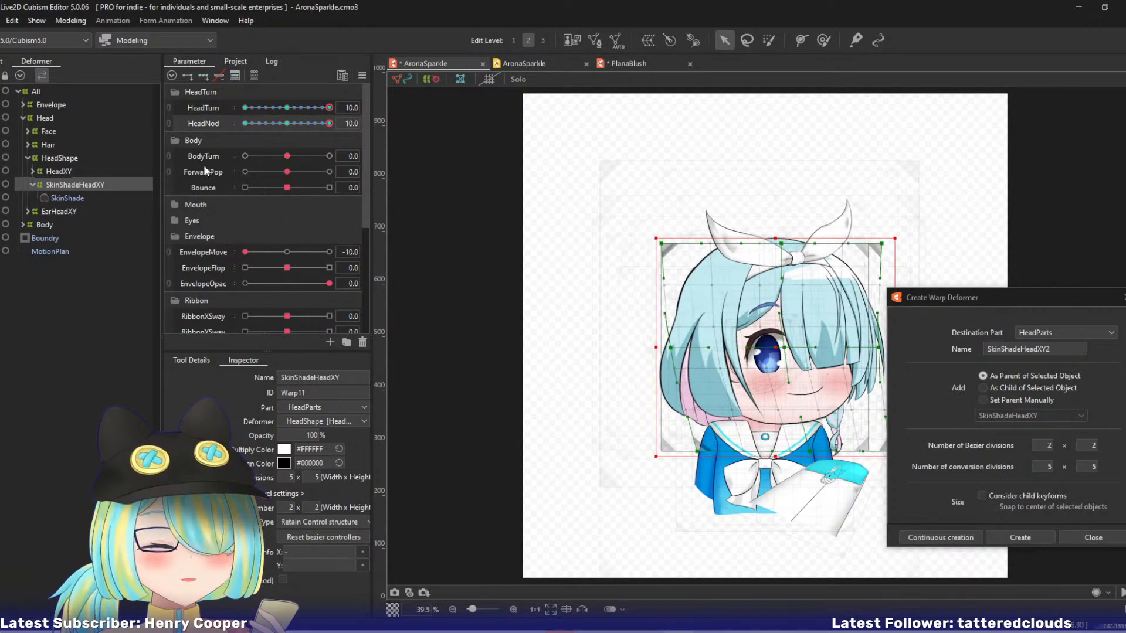
pyautogui.click(628, 63)
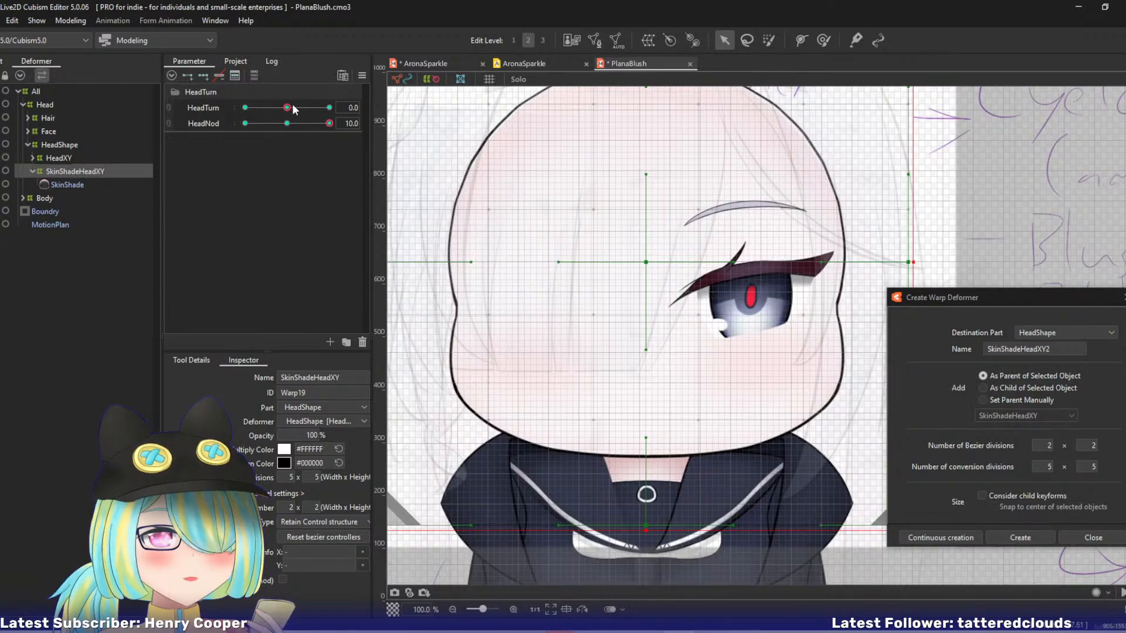
pyautogui.moveTo(291, 107); pyautogui.dragTo(410, 111)
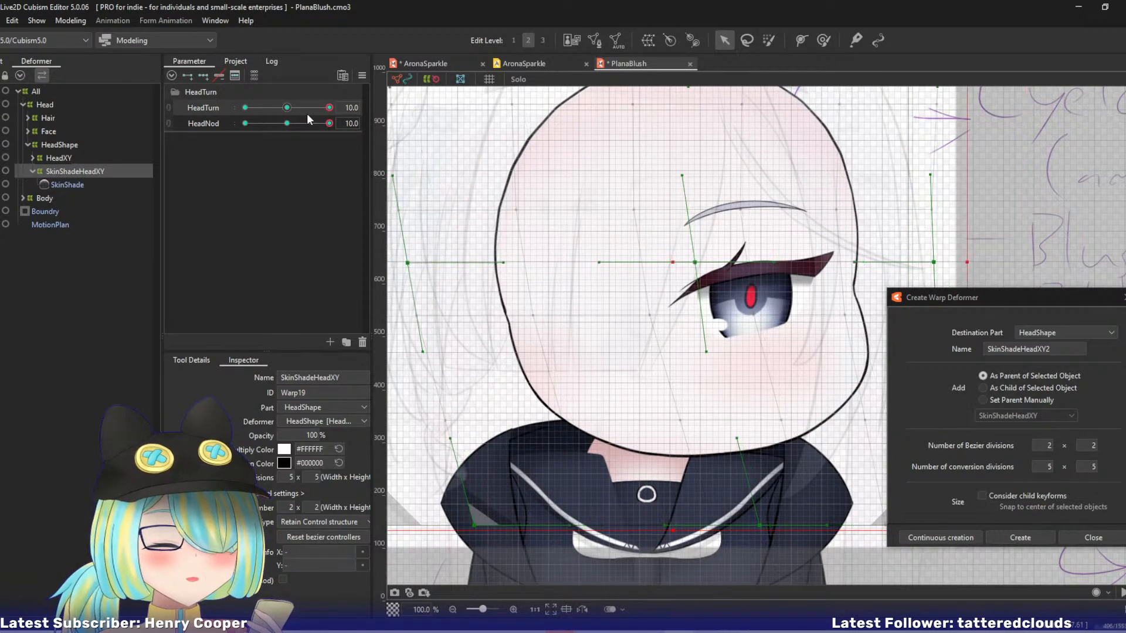
# Copy AronaSparkle's SkinShadeHeadXY form at HeadTurn 10, HeadNod -10 onto the matching keyform of PlanaBlush's SkinShadeHeadXY.
pyautogui.click(418, 64)
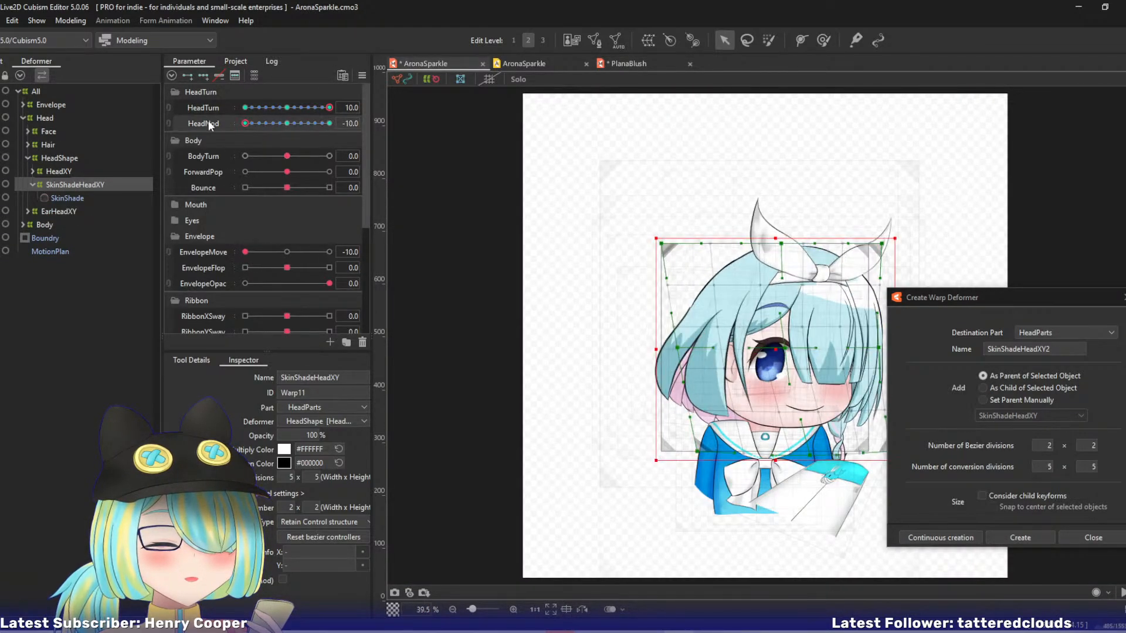
pyautogui.click(629, 63)
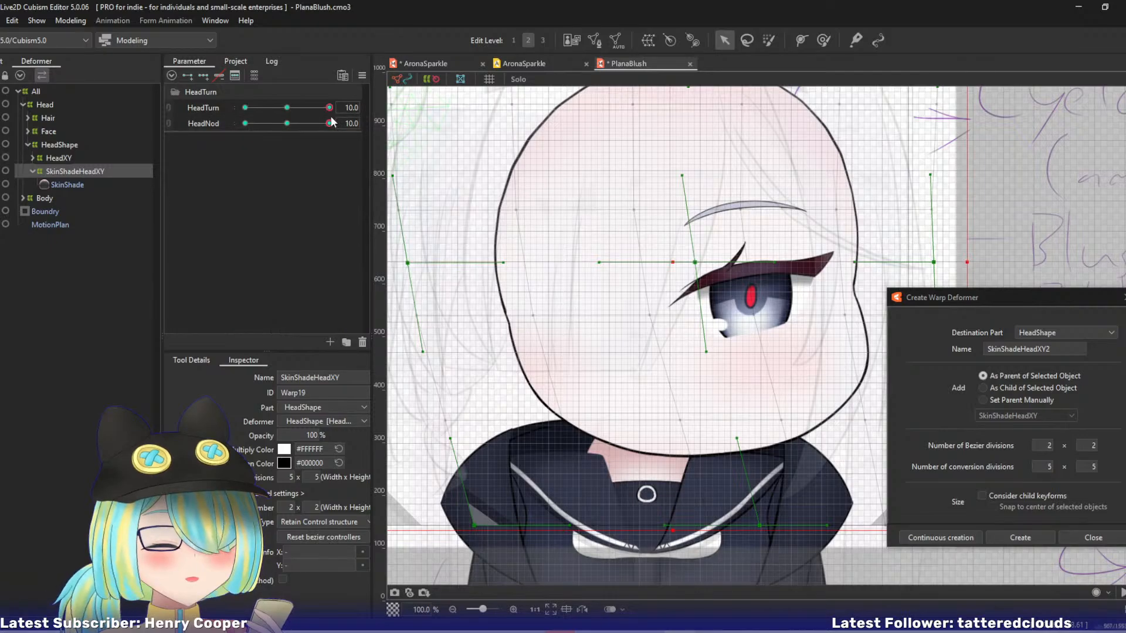
pyautogui.moveTo(331, 119); pyautogui.dragTo(128, 122)
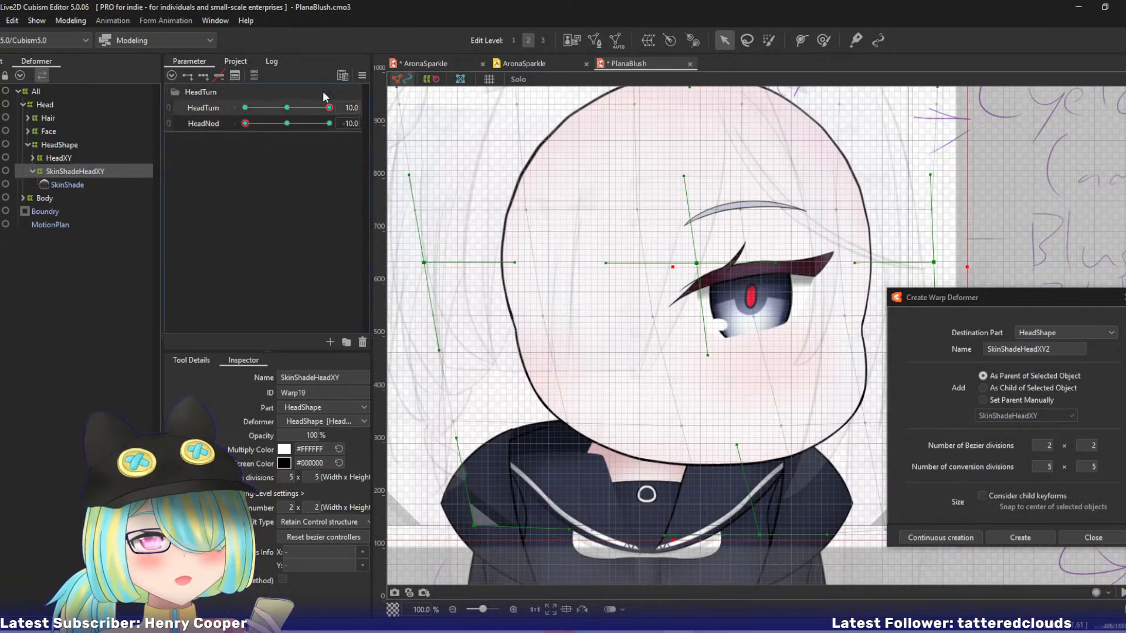
# Reflect SkinShadeHeadXY's HeadTurn 10 form horizontally to the opposite turn at both HeadNod -10 and HeadNod 10.
pyautogui.click(362, 75)
pyautogui.click(413, 194)
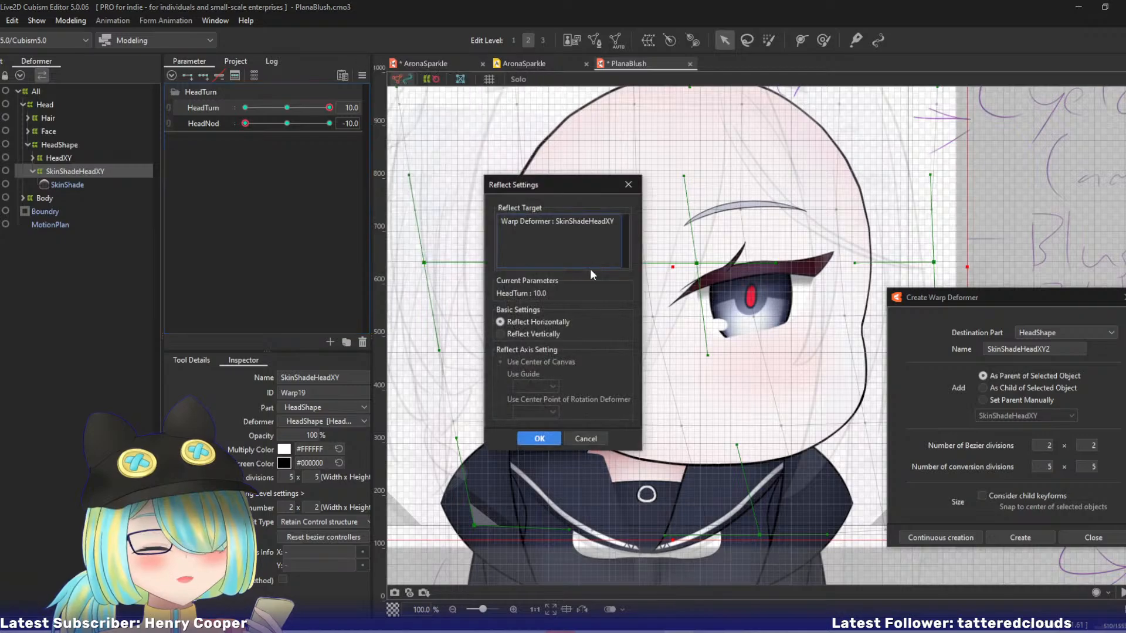
pyautogui.click(523, 437)
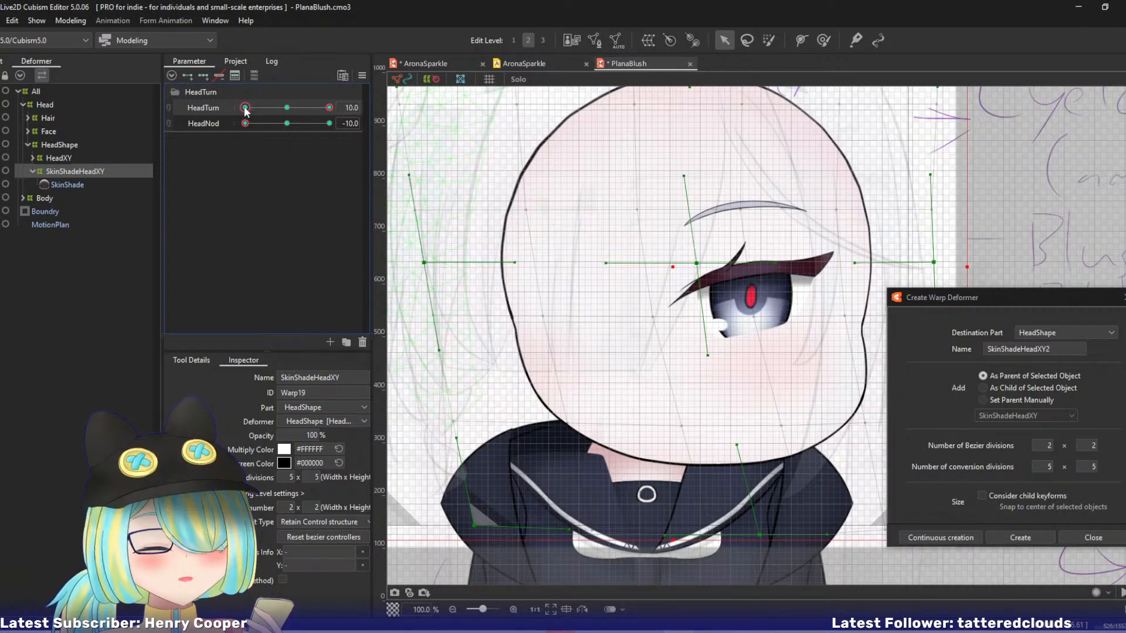
pyautogui.moveTo(244, 123); pyautogui.dragTo(329, 124)
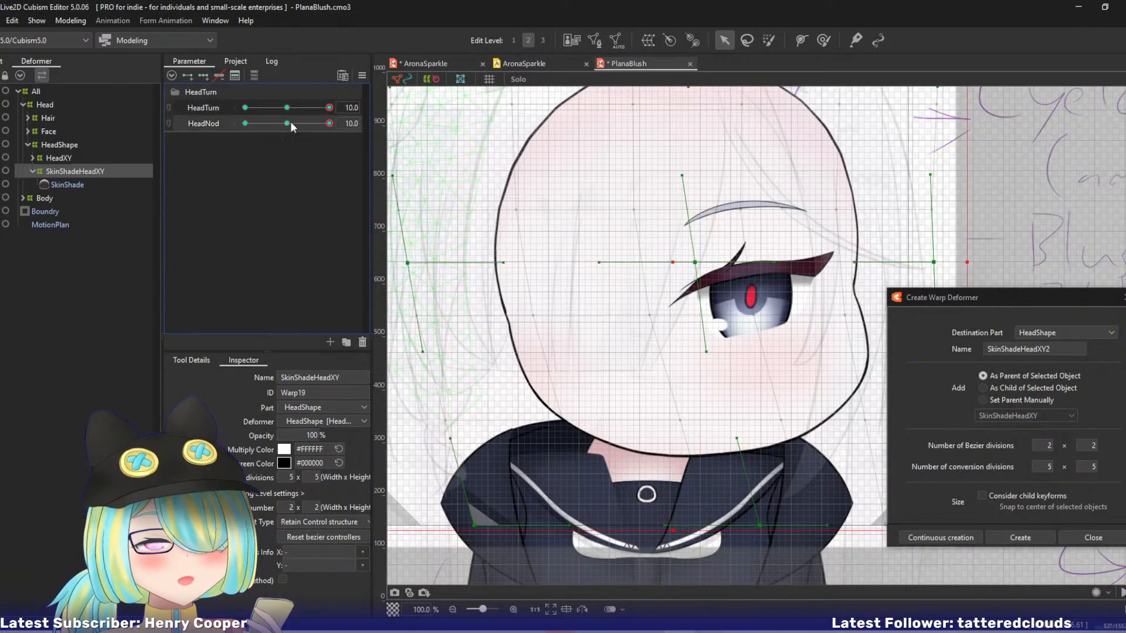
pyautogui.click(362, 75)
pyautogui.click(413, 194)
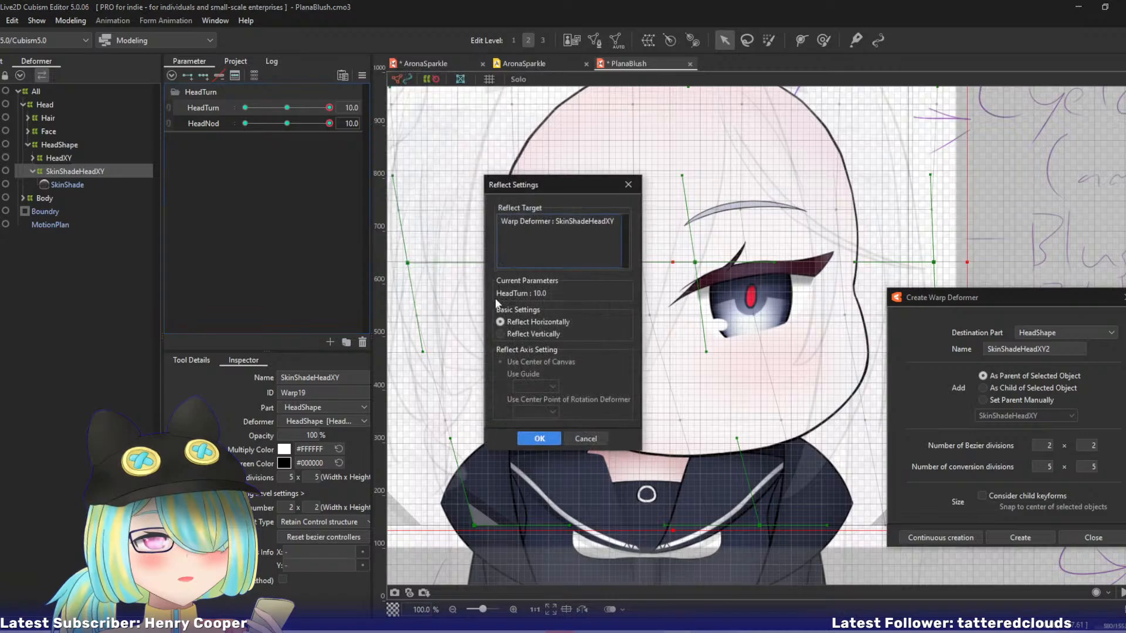
pyautogui.click(524, 437)
# Reflect SkinShadeHeadXY's HeadTurn 10 form horizontally at HeadNod 0 and check the motion by scrubbing HeadTurn to -10.
pyautogui.click(286, 124)
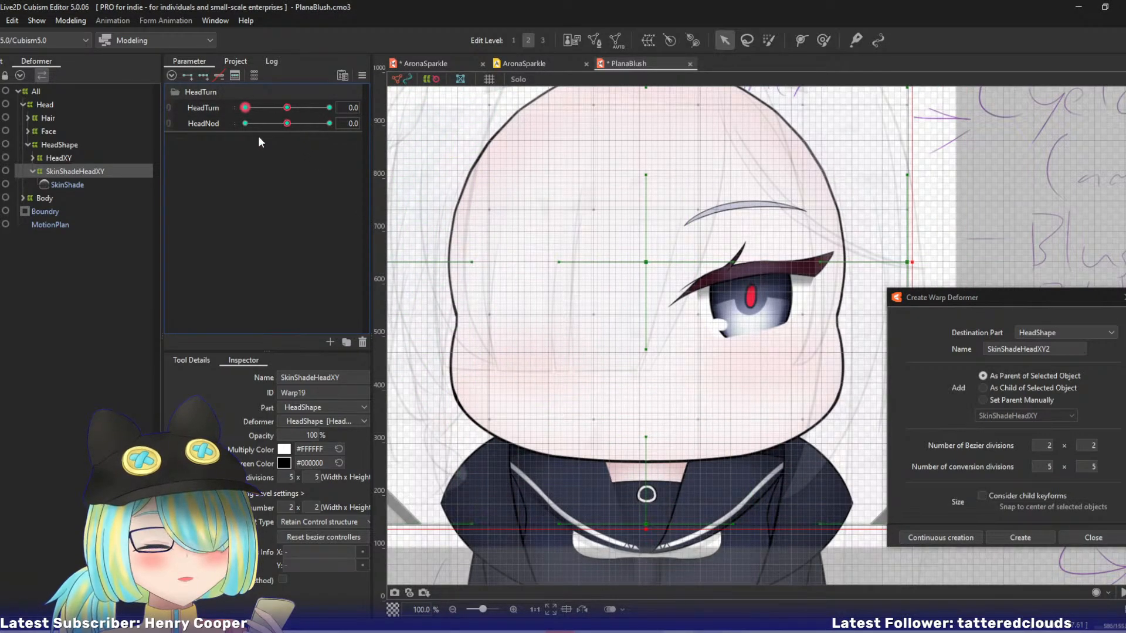
pyautogui.click(329, 107)
pyautogui.click(362, 75)
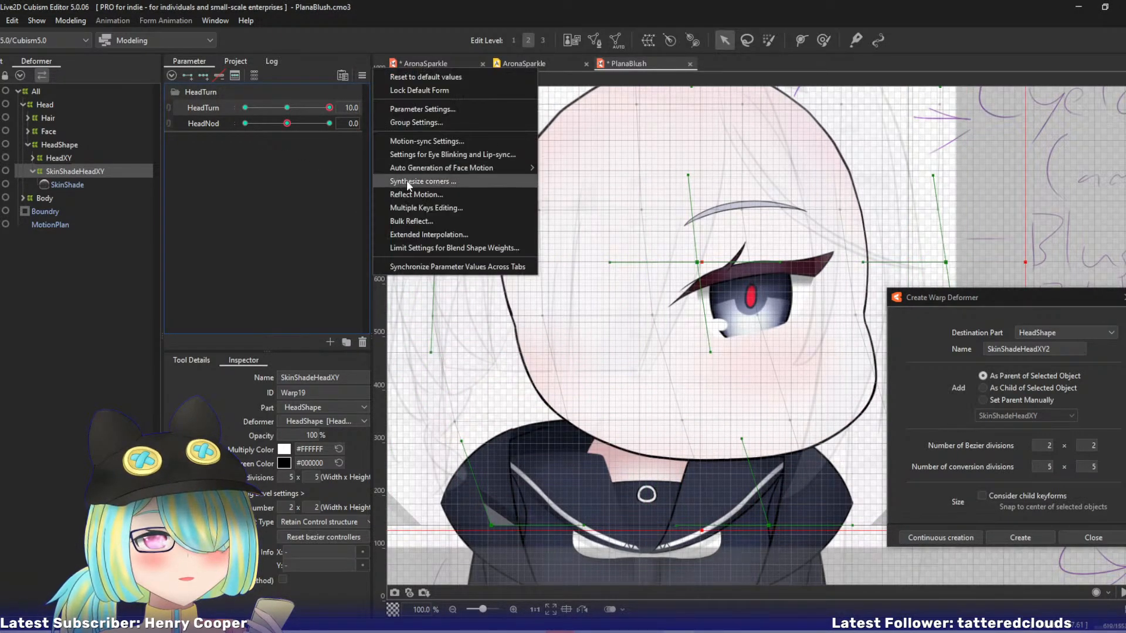
pyautogui.click(413, 194)
pyautogui.click(534, 439)
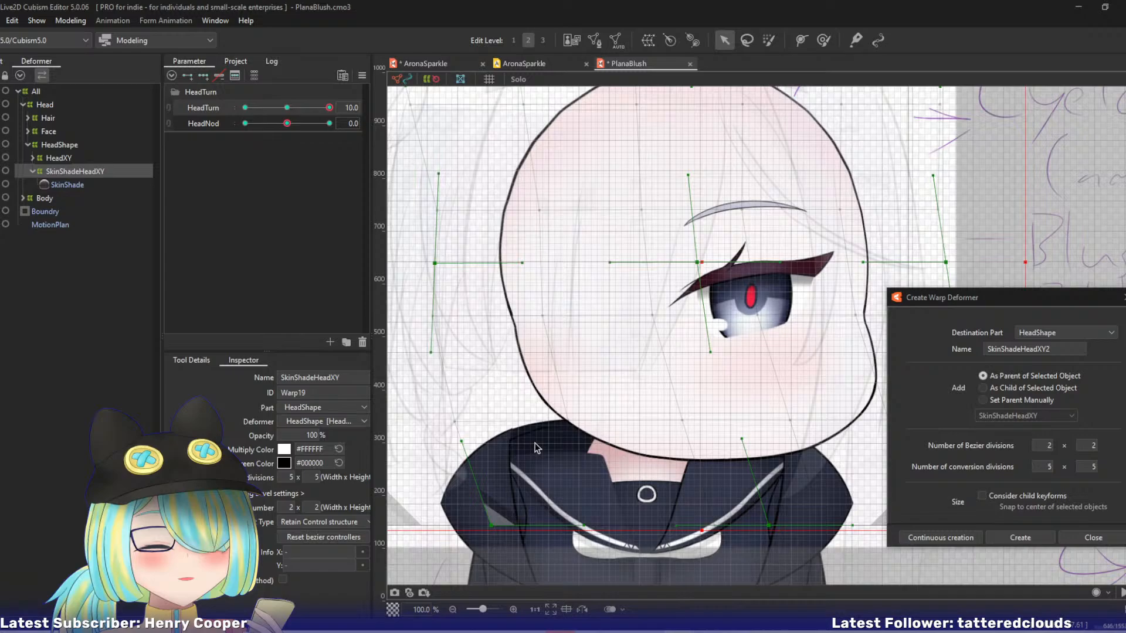
pyautogui.click(246, 107)
pyautogui.moveTo(272, 103); pyautogui.dragTo(260, 172)
pyautogui.moveTo(294, 108); pyautogui.dragTo(110, 108)
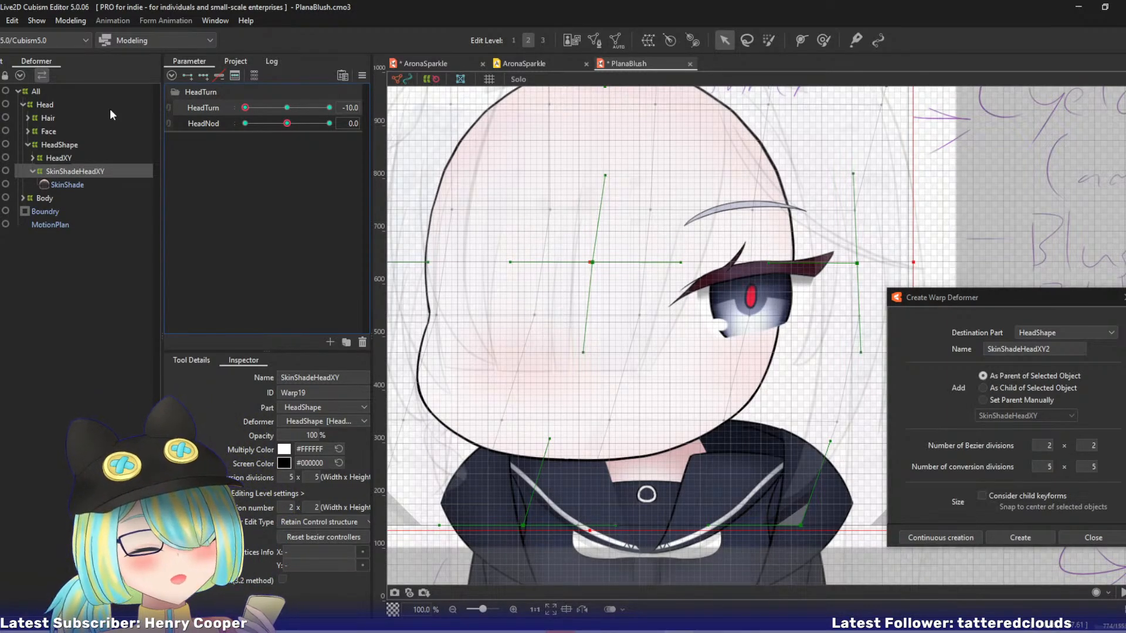
# Expand the Face and Eye deformers in the hierarchy and select the LashHeadXY warp deformer.
pyautogui.click(28, 131)
pyautogui.click(37, 170)
pyautogui.click(32, 171)
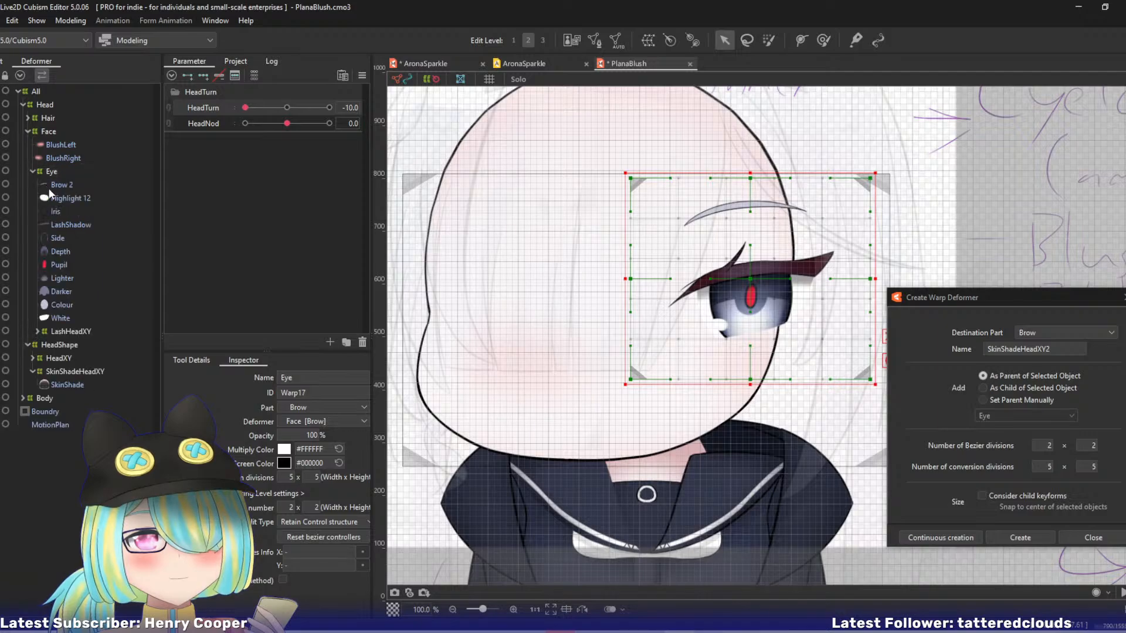
pyautogui.click(63, 332)
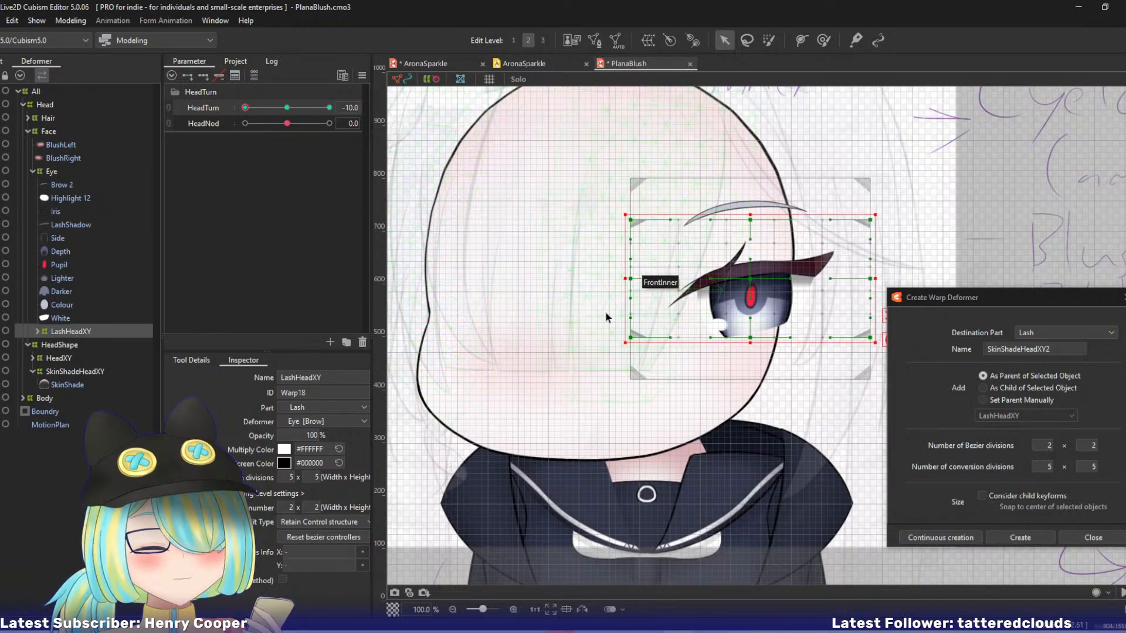
pyautogui.scroll(2, 606, 317)
pyautogui.scroll(-2, 583, 303)
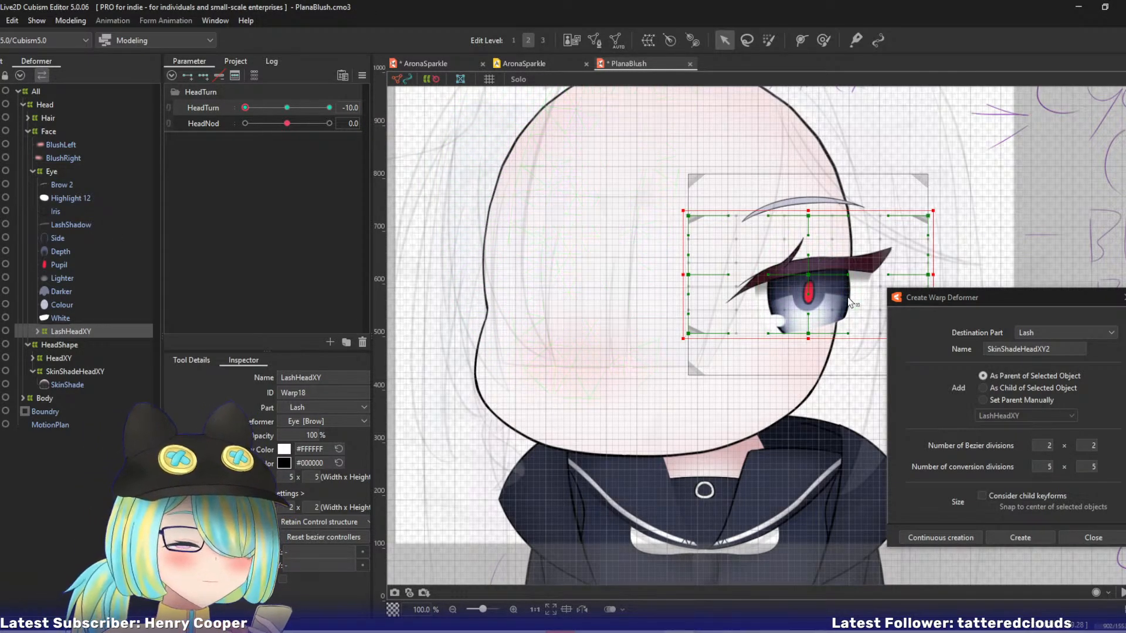
# Check AronaSparkle's head turn for reference, shift PlanaBlush's LashHeadXY left across the face at HeadTurn -10, and toggle Lock Default Form.
pyautogui.click(434, 64)
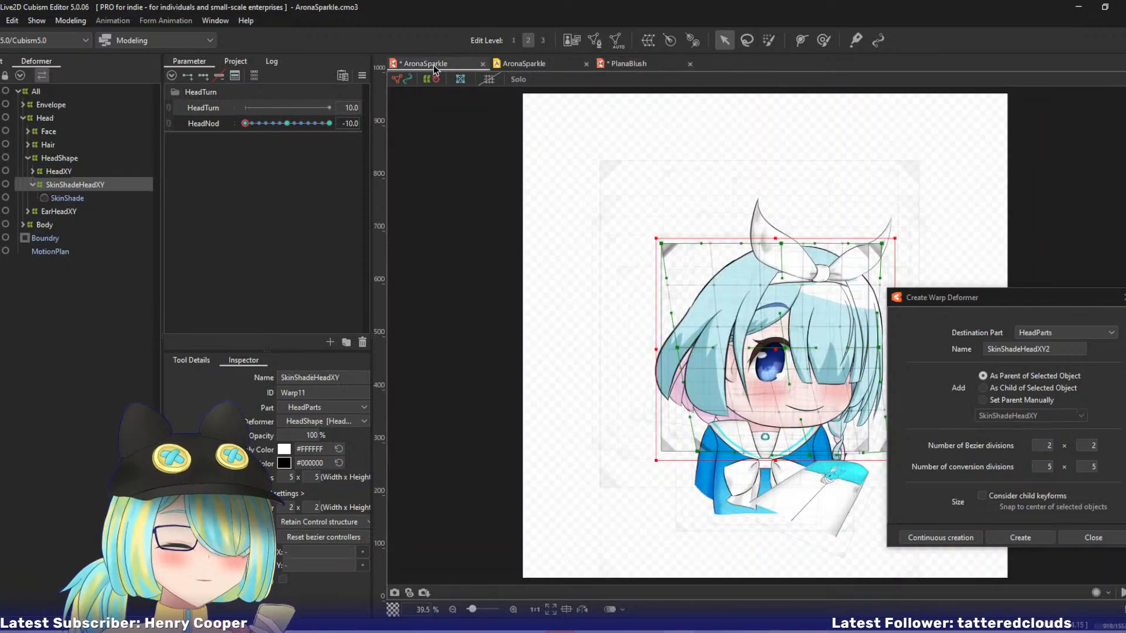
pyautogui.hotkey('ctrl', 'd')
pyautogui.moveTo(286, 108); pyautogui.dragTo(332, 108)
pyautogui.click(635, 65)
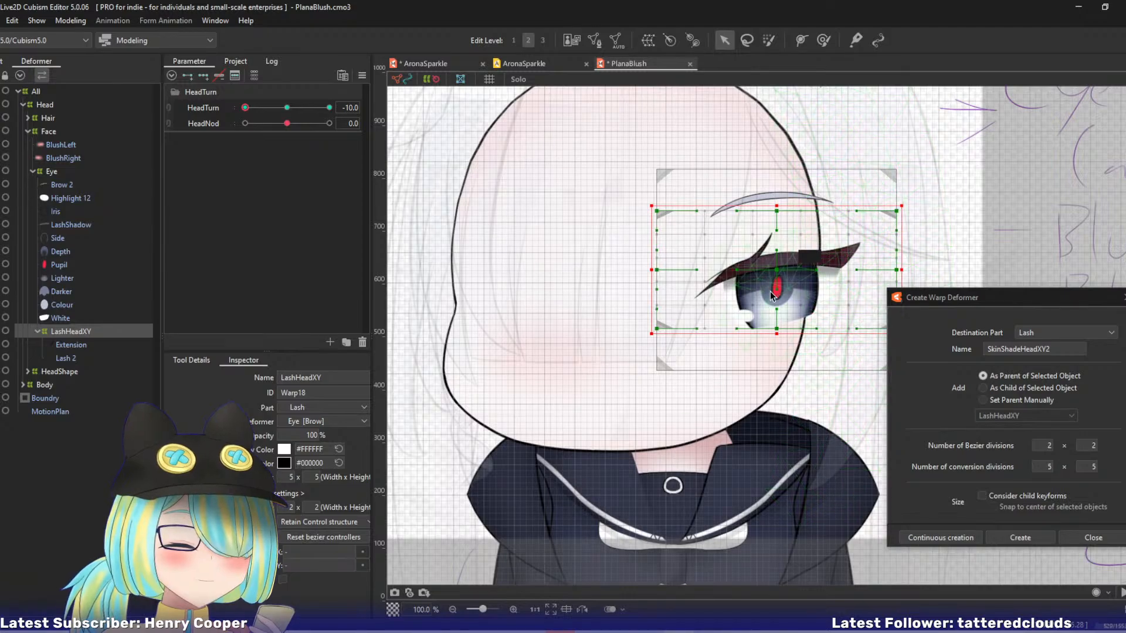
pyautogui.moveTo(776, 275); pyautogui.dragTo(669, 276)
pyautogui.click(362, 76)
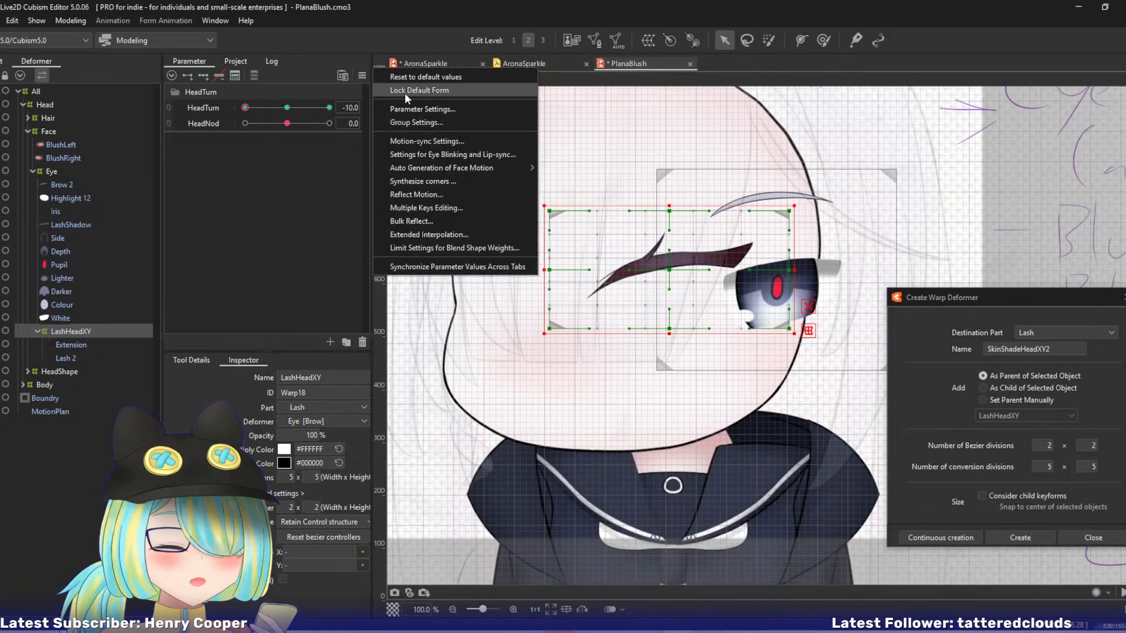
pyautogui.click(405, 92)
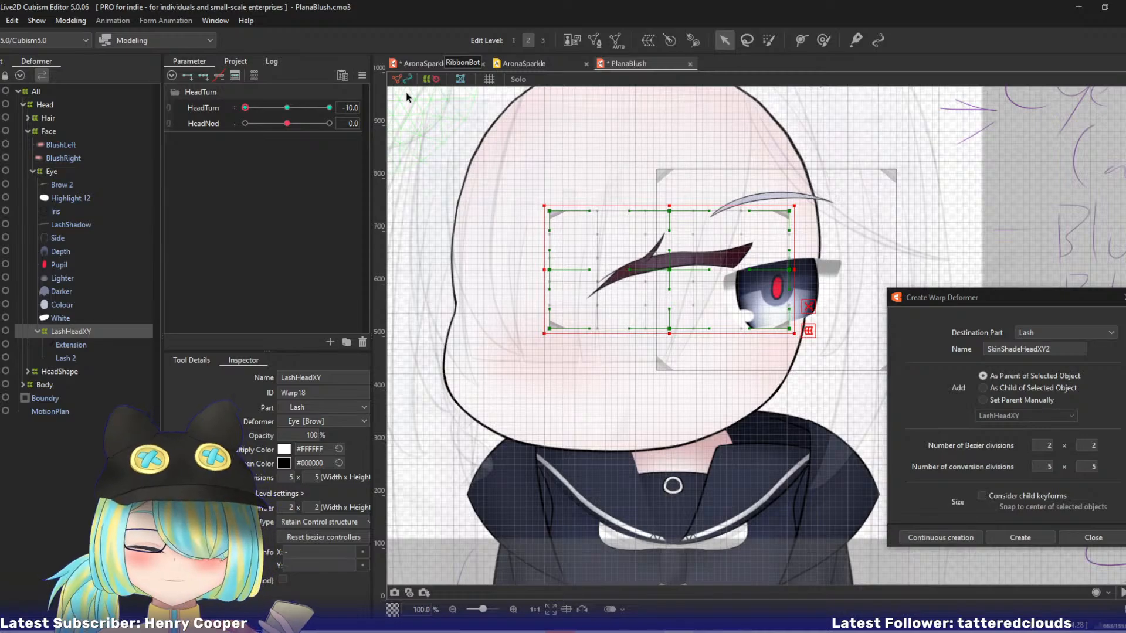
# Narrow LashHeadXY at HeadTurn -10 by moving its middle column, right-middle point and lower-right corner leftward.
pyautogui.hotkey('ctrl', '+')
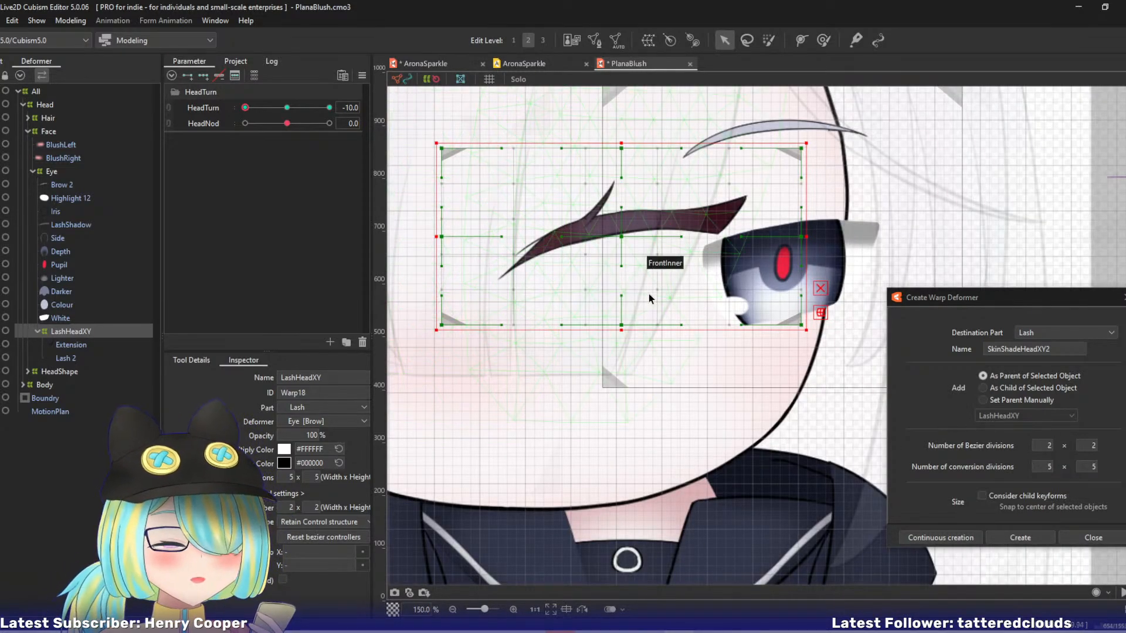
pyautogui.click(622, 237)
pyautogui.moveTo(622, 238); pyautogui.dragTo(582, 241)
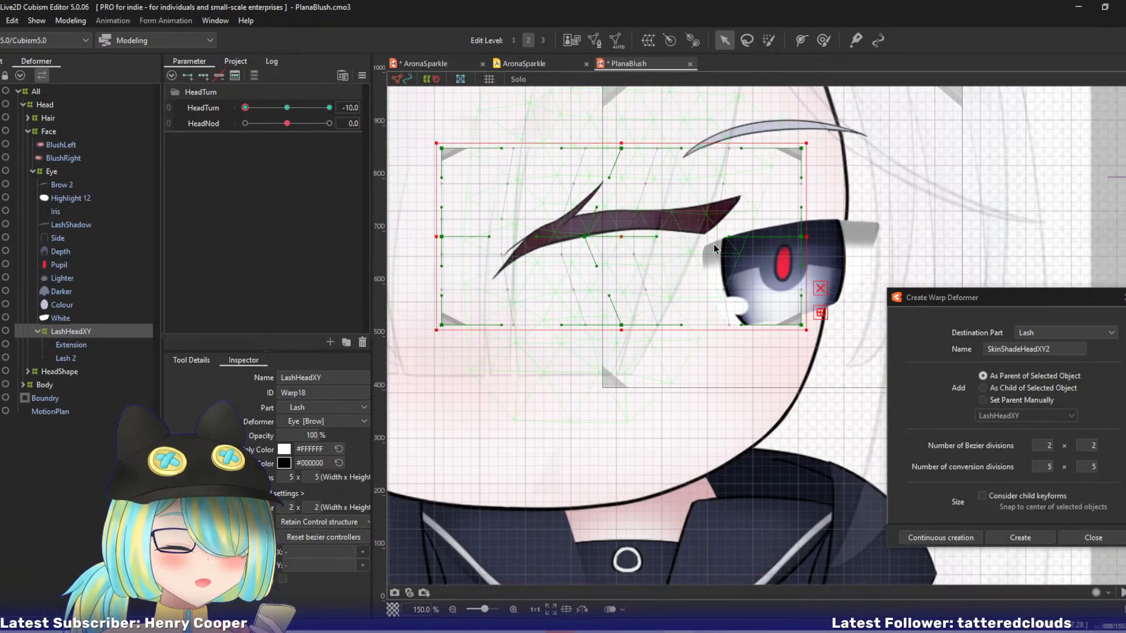
pyautogui.moveTo(620, 151); pyautogui.dragTo(581, 158)
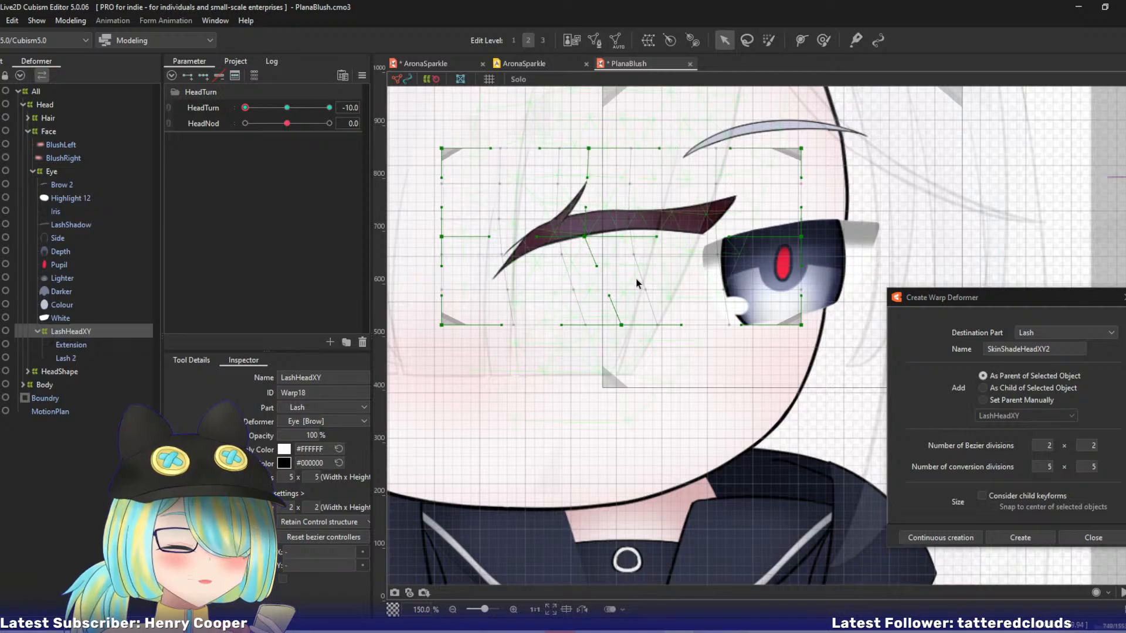
pyautogui.moveTo(621, 324); pyautogui.dragTo(598, 325)
pyautogui.moveTo(809, 234); pyautogui.dragTo(733, 235)
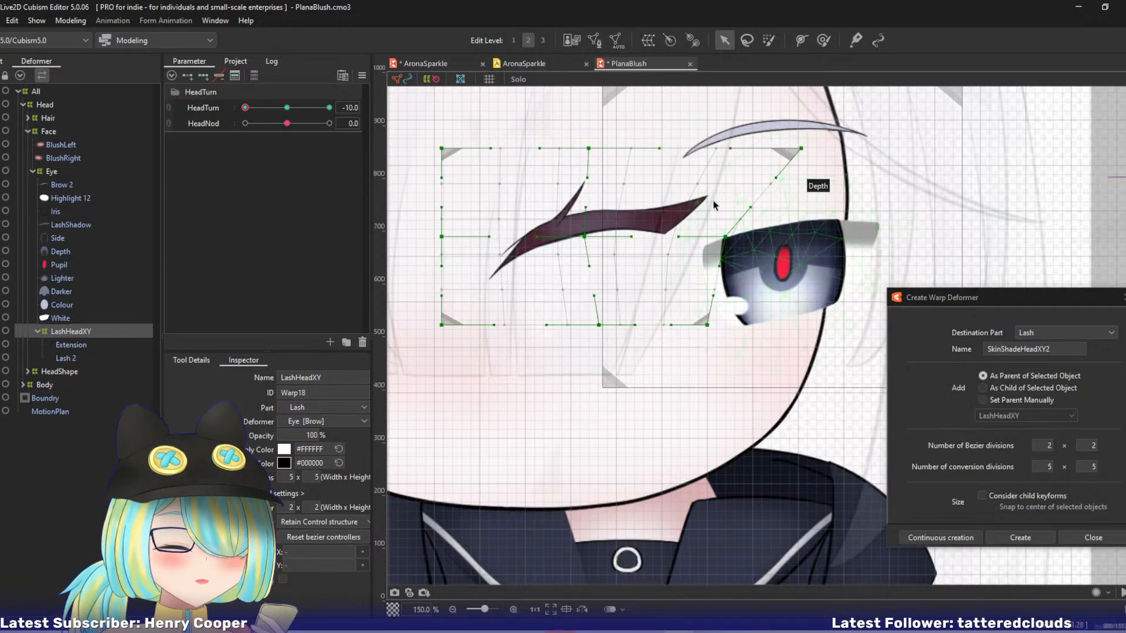
pyautogui.moveTo(585, 236); pyautogui.dragTo(560, 236)
pyautogui.moveTo(605, 320); pyautogui.dragTo(564, 323)
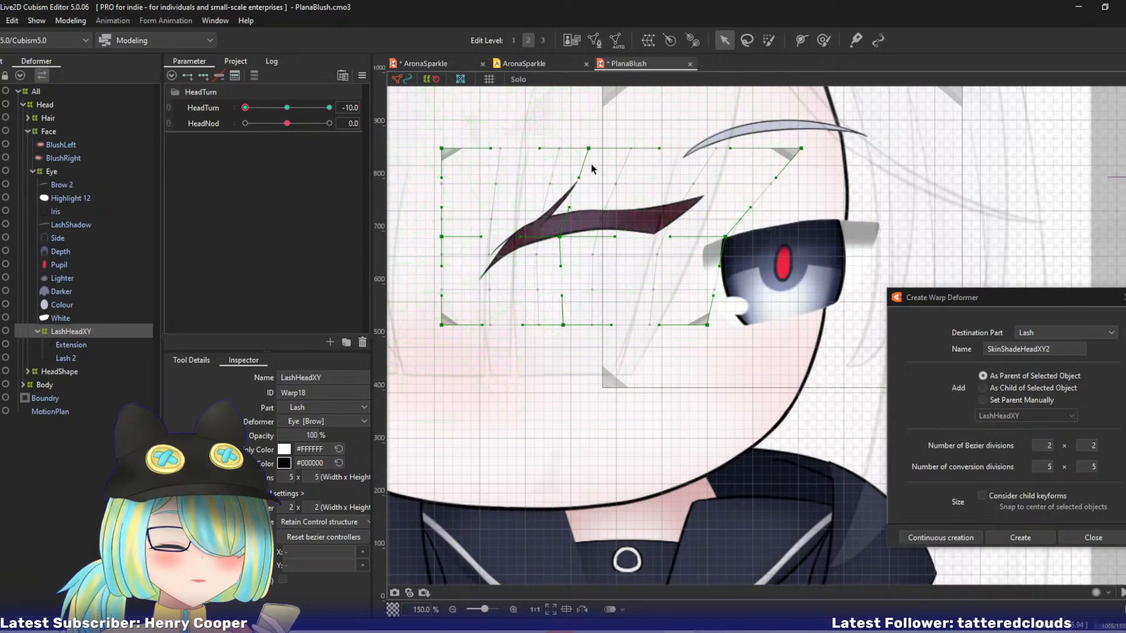
# Using the onion skin, pull LashHeadXY's right-middle point inward and lower its bottom-centre and lower-right points, undoing trial moves.
pyautogui.moveTo(245, 107)
pyautogui.mouseDown()
pyautogui.moveTo(282, 108)
pyautogui.moveTo(229, 119)
pyautogui.mouseUp()
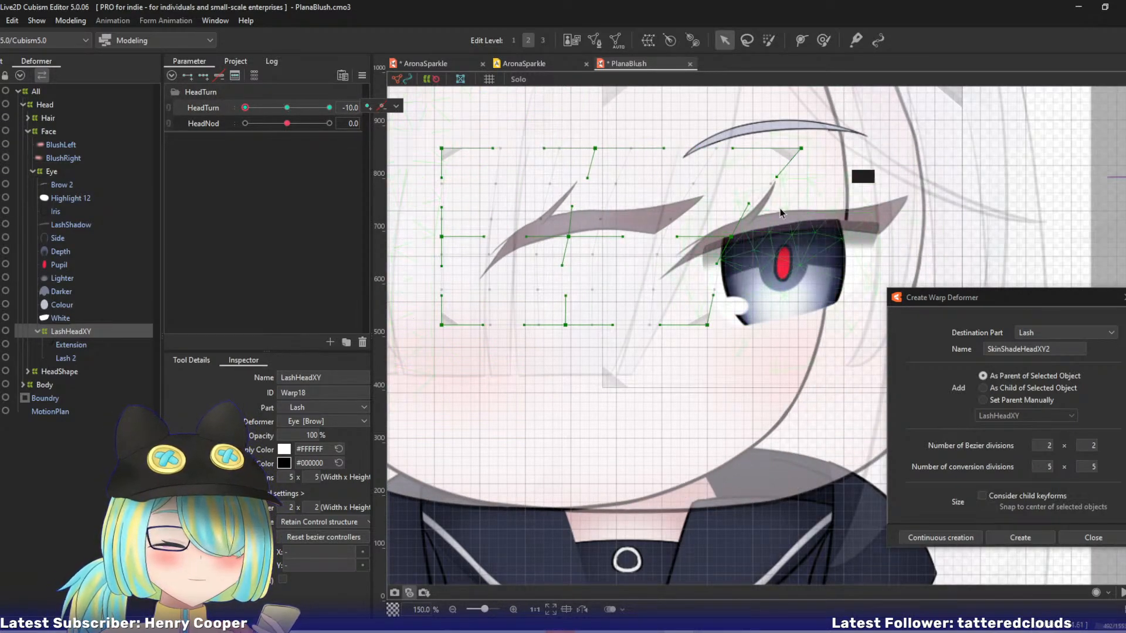
pyautogui.moveTo(731, 236); pyautogui.dragTo(716, 237)
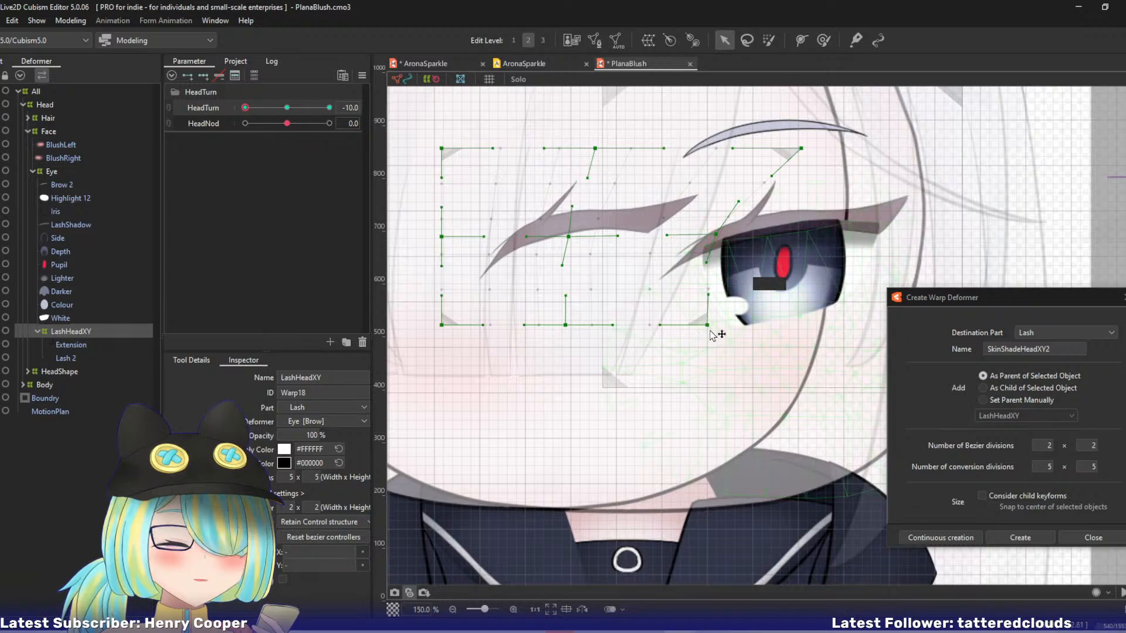
pyautogui.moveTo(708, 324); pyautogui.dragTo(685, 312)
pyautogui.hotkey('ctrl', 'z')
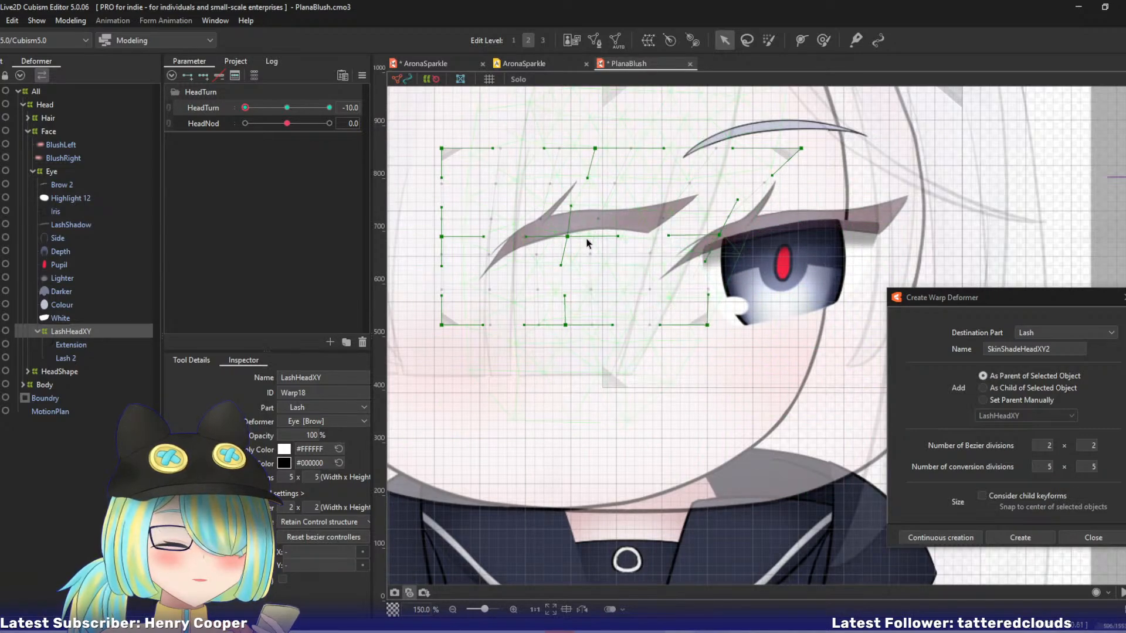
pyautogui.moveTo(568, 237); pyautogui.dragTo(559, 238)
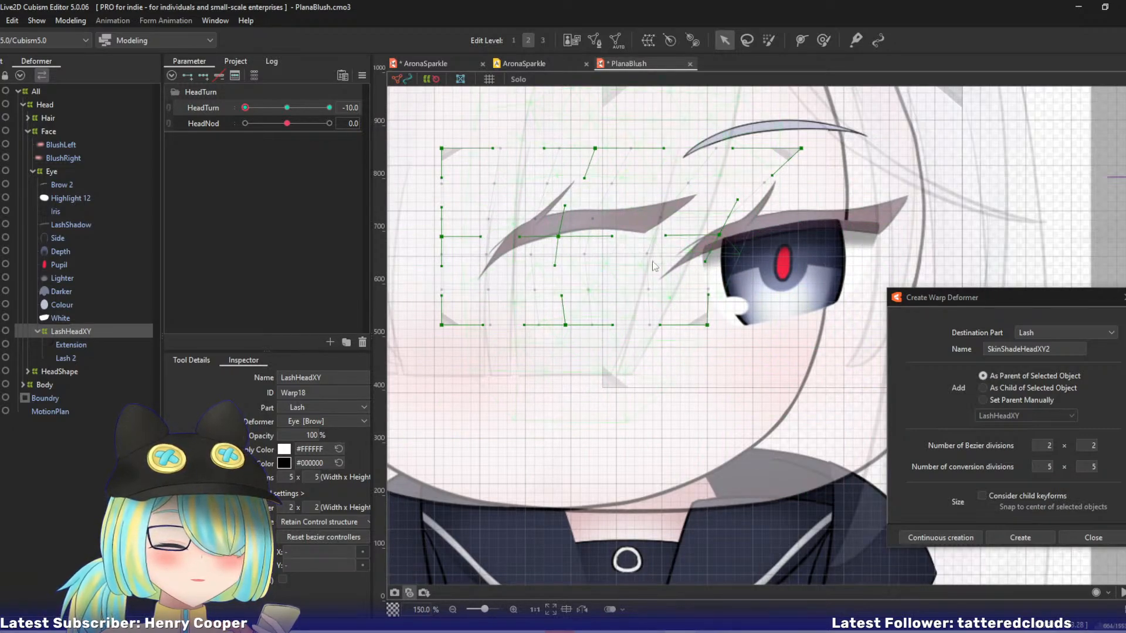
pyautogui.hotkey('ctrl', 'z')
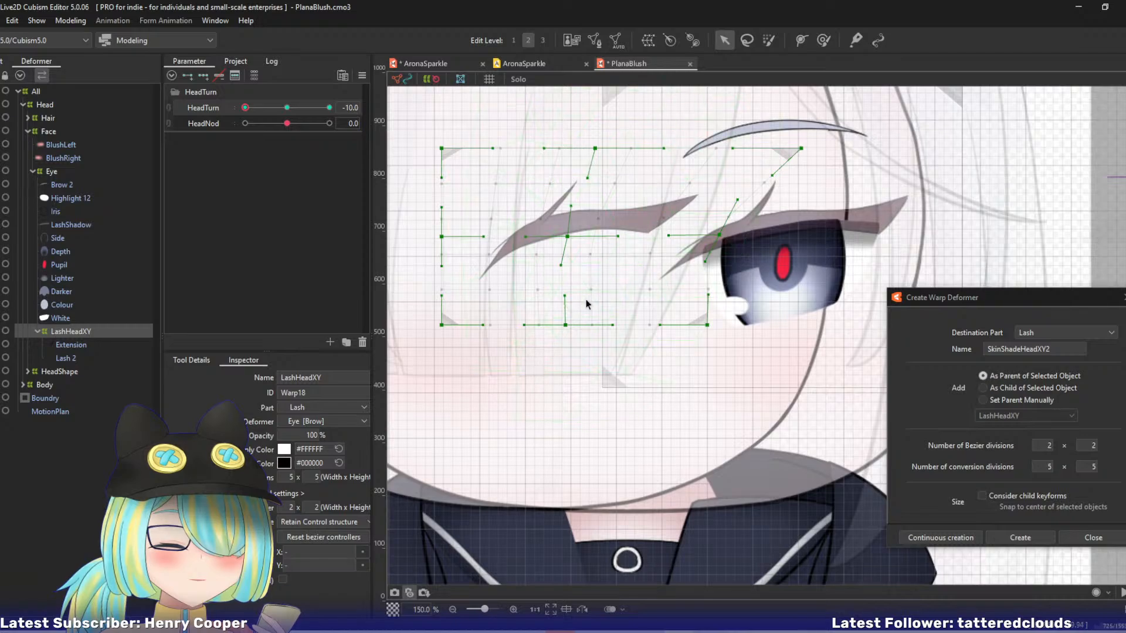
pyautogui.moveTo(566, 326); pyautogui.dragTo(567, 331)
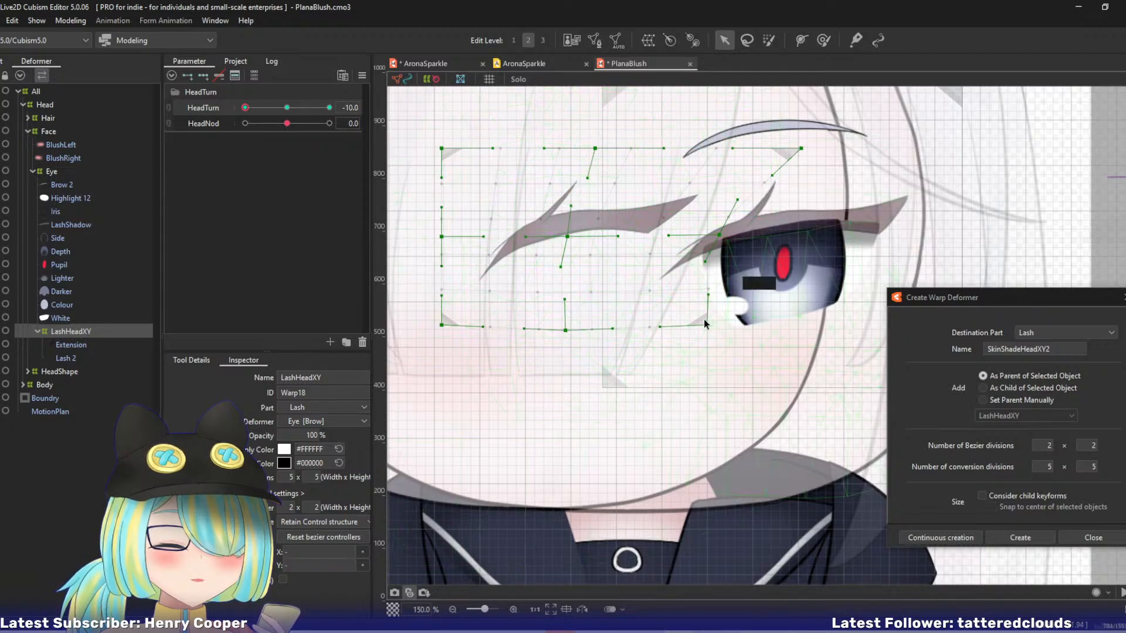
pyautogui.moveTo(708, 324); pyautogui.dragTo(707, 340)
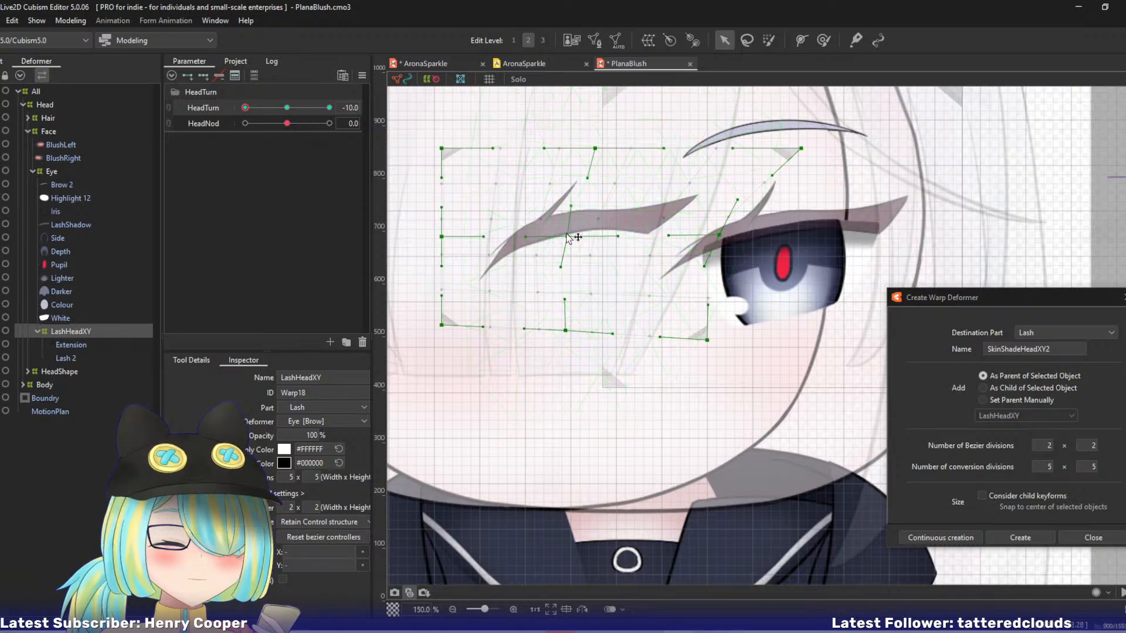
# Lower LashHeadXY's upper-right corner and nudge its centre and right-middle control points slightly leftward at HeadTurn -10.
pyautogui.moveTo(566, 234); pyautogui.dragTo(560, 236)
pyautogui.moveTo(801, 149); pyautogui.dragTo(794, 166)
pyautogui.moveTo(716, 238); pyautogui.dragTo(710, 232)
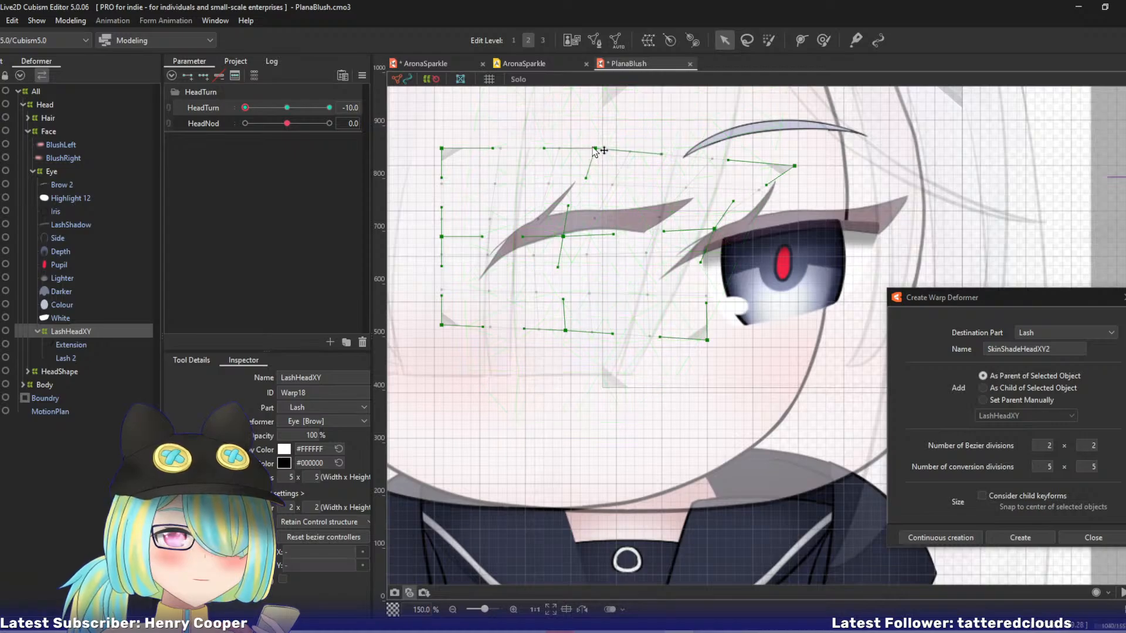
# At HeadTurn -10, reshape LashHeadXY's middle column by adjusting the top-centre and centre bezier handles and nudging the bottom-centre point left.
pyautogui.moveTo(596, 149); pyautogui.dragTo(602, 184)
pyautogui.hotkey('ctrl', 'z')
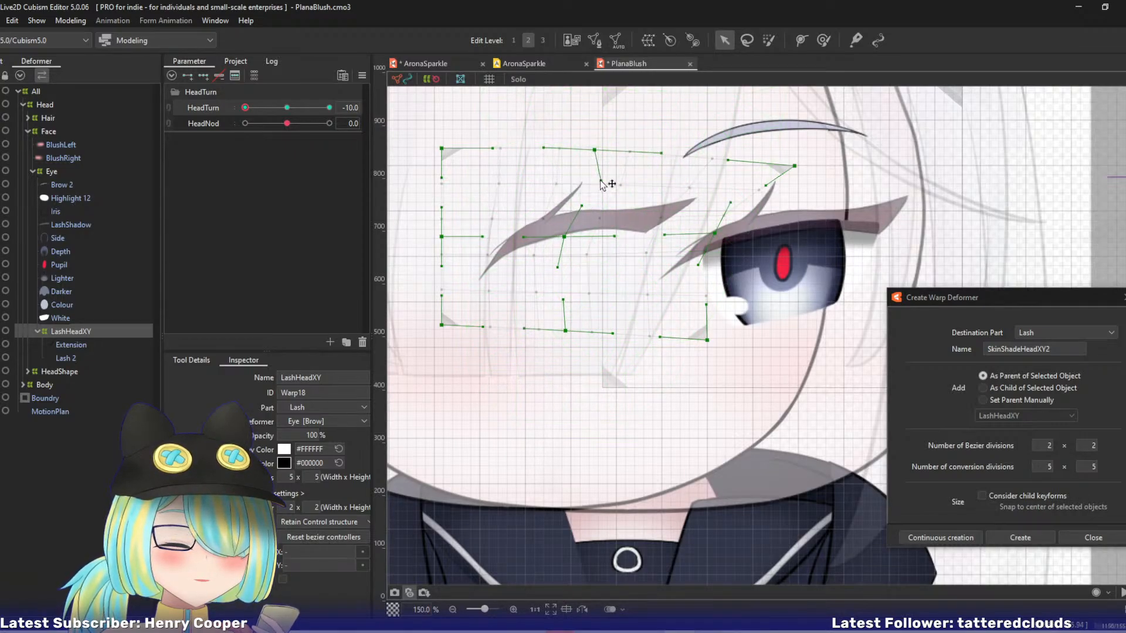
pyautogui.moveTo(558, 268); pyautogui.dragTo(545, 268)
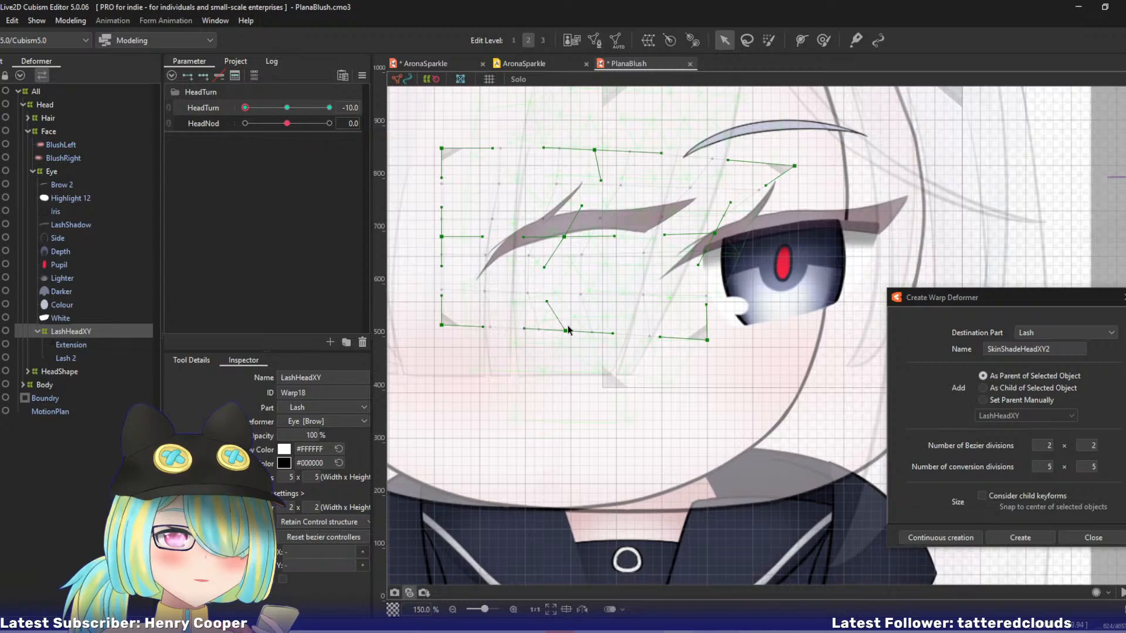
pyautogui.moveTo(563, 332); pyautogui.dragTo(560, 330)
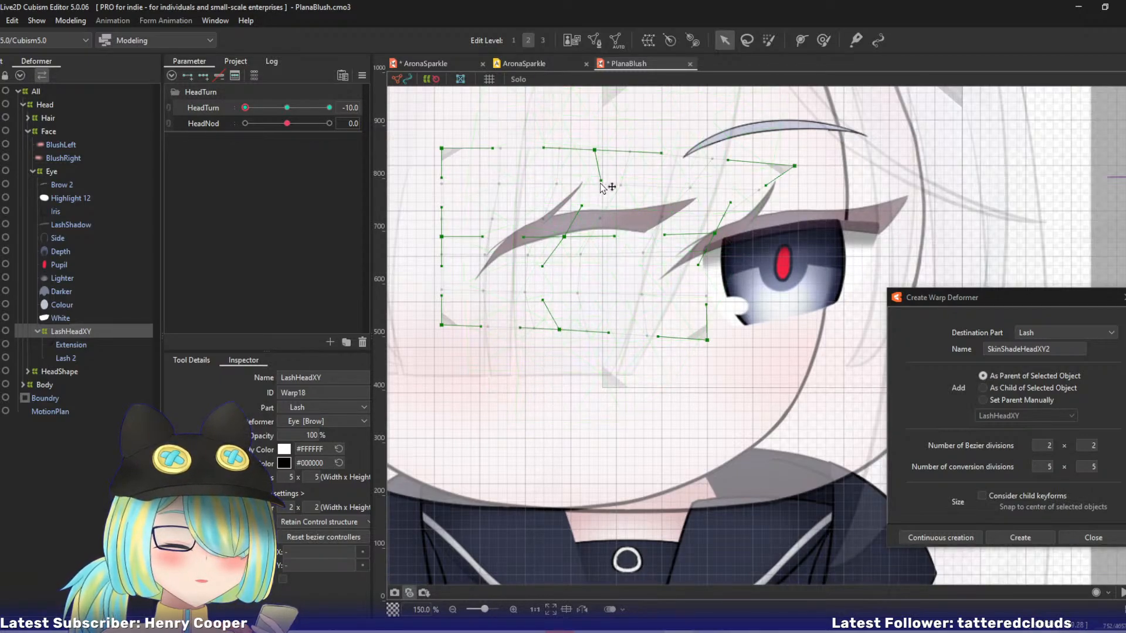
pyautogui.moveTo(601, 181); pyautogui.dragTo(554, 207)
pyautogui.moveTo(544, 274); pyautogui.dragTo(581, 300)
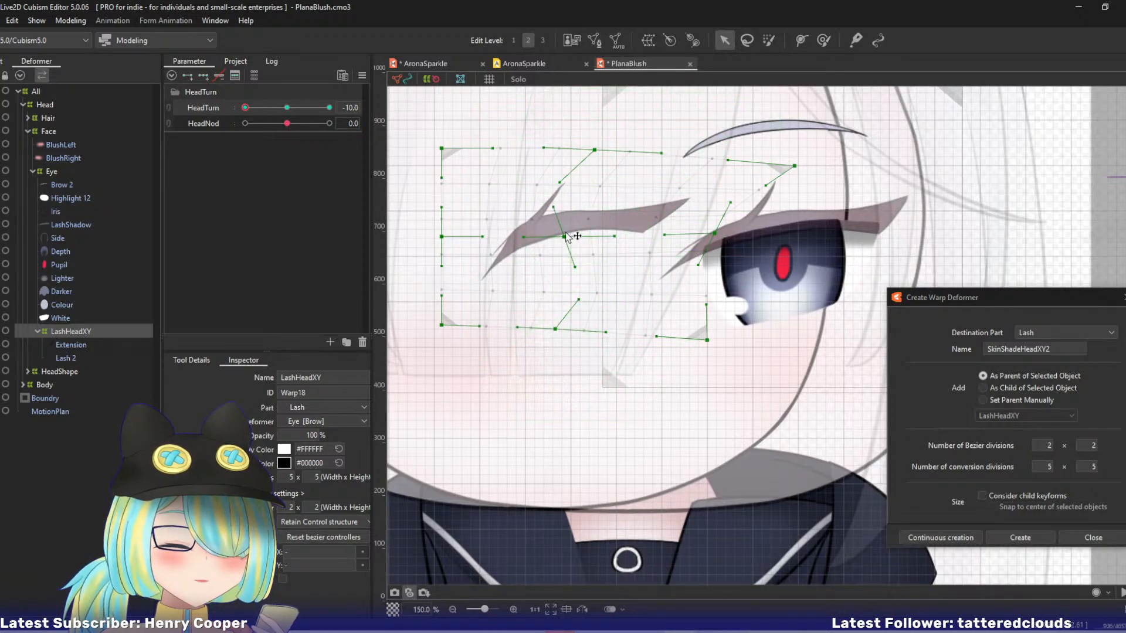
# Pull LashHeadXY's lower-left corner inward and fine-tune the sideways position of its centre point and handle.
pyautogui.moveTo(566, 236); pyautogui.dragTo(565, 237)
pyautogui.moveTo(443, 324); pyautogui.dragTo(458, 319)
pyautogui.moveTo(564, 238); pyautogui.dragTo(558, 246)
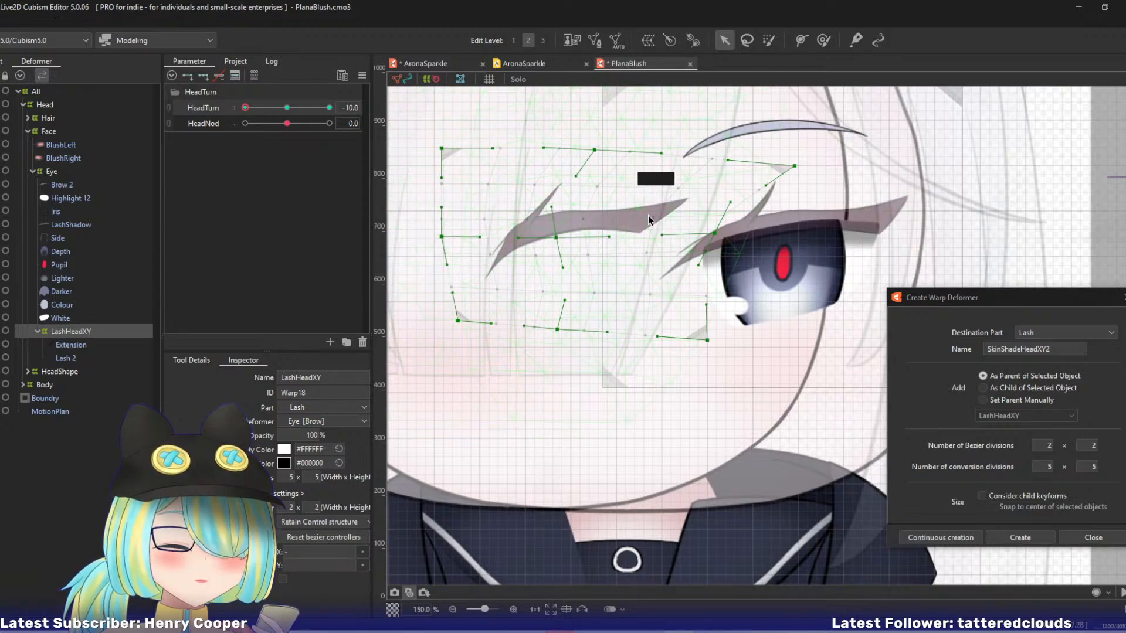
pyautogui.moveTo(558, 237); pyautogui.dragTo(573, 213)
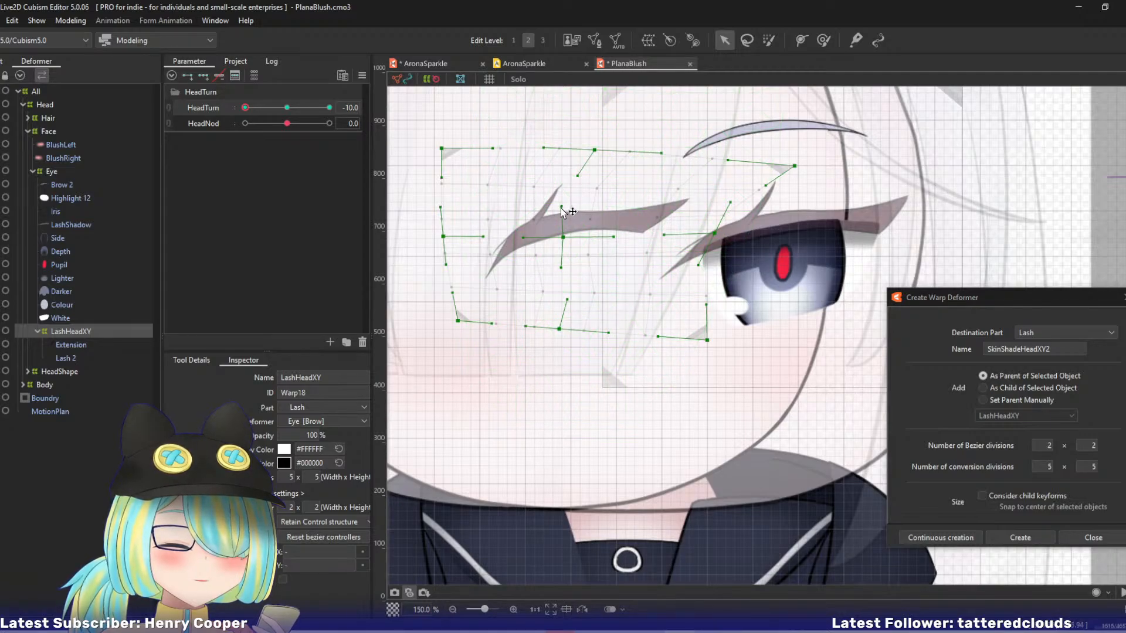
pyautogui.moveTo(563, 236); pyautogui.dragTo(570, 237)
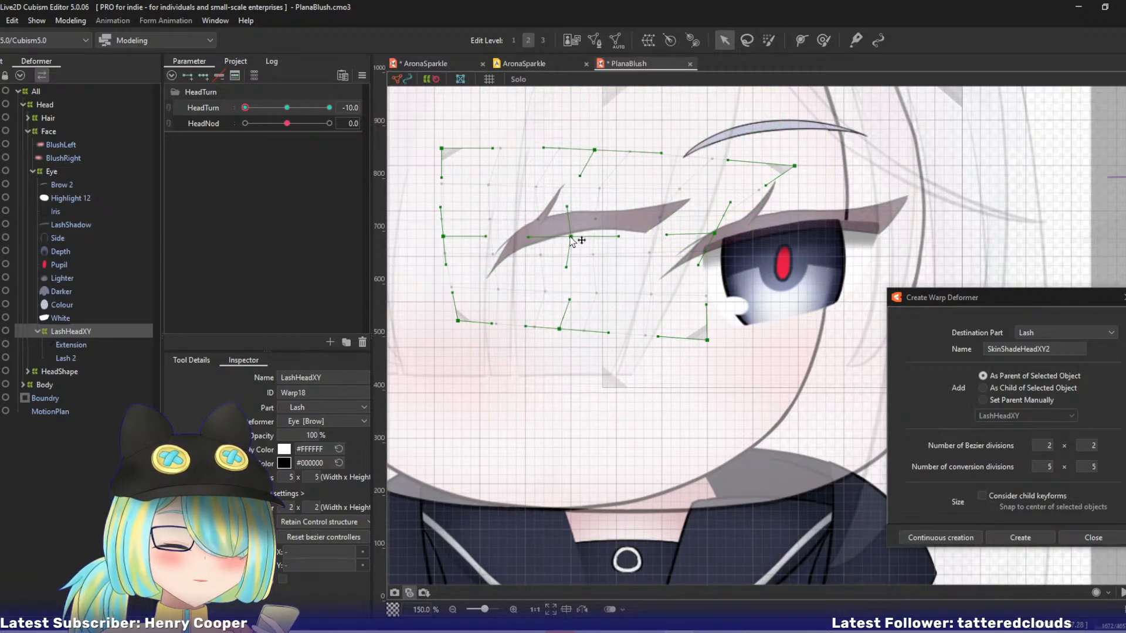
# Shift LashHeadXY's top-centre, bottom-centre, lower-right and right-middle points leftward at HeadTurn -10.
pyautogui.moveTo(592, 152); pyautogui.dragTo(575, 267)
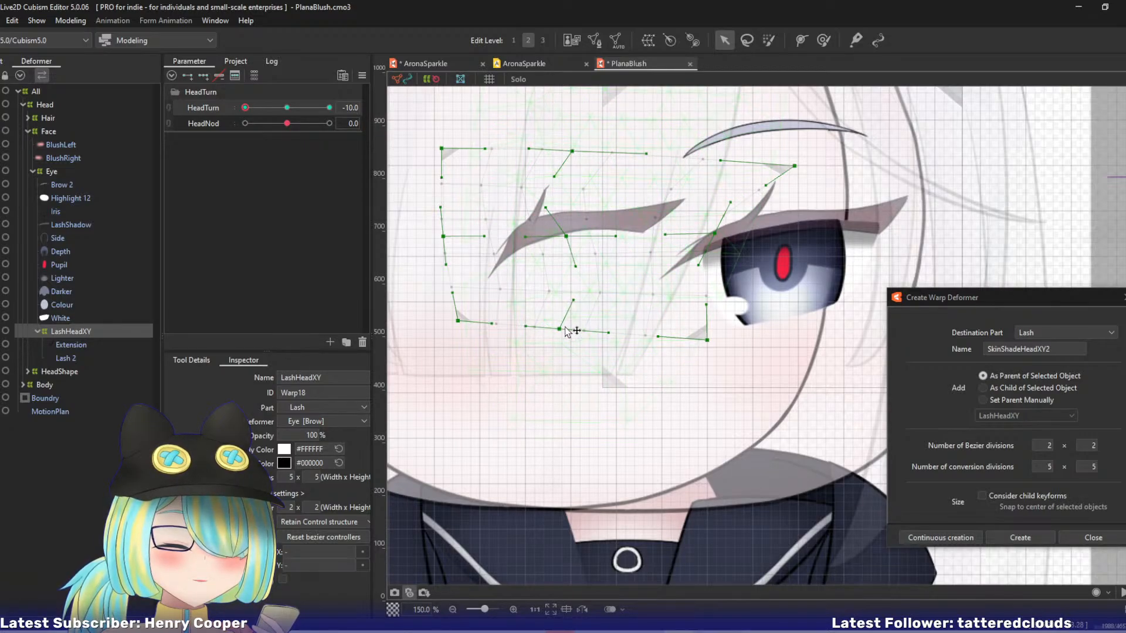
pyautogui.moveTo(560, 330); pyautogui.dragTo(550, 327)
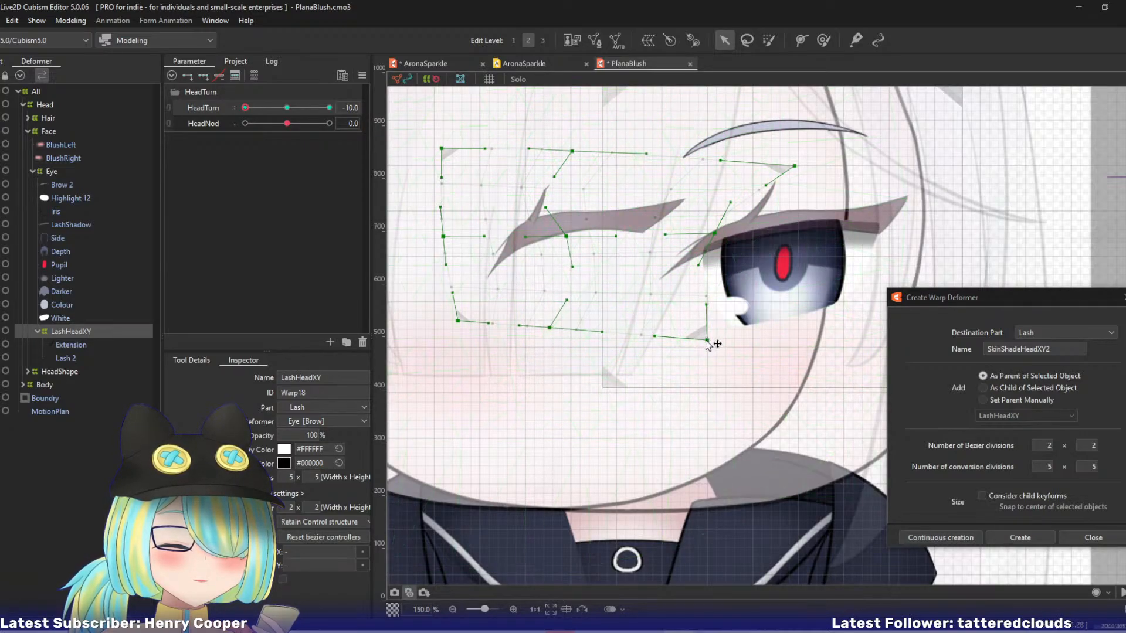
pyautogui.moveTo(707, 343); pyautogui.dragTo(691, 349)
pyautogui.moveTo(714, 234); pyautogui.dragTo(700, 240)
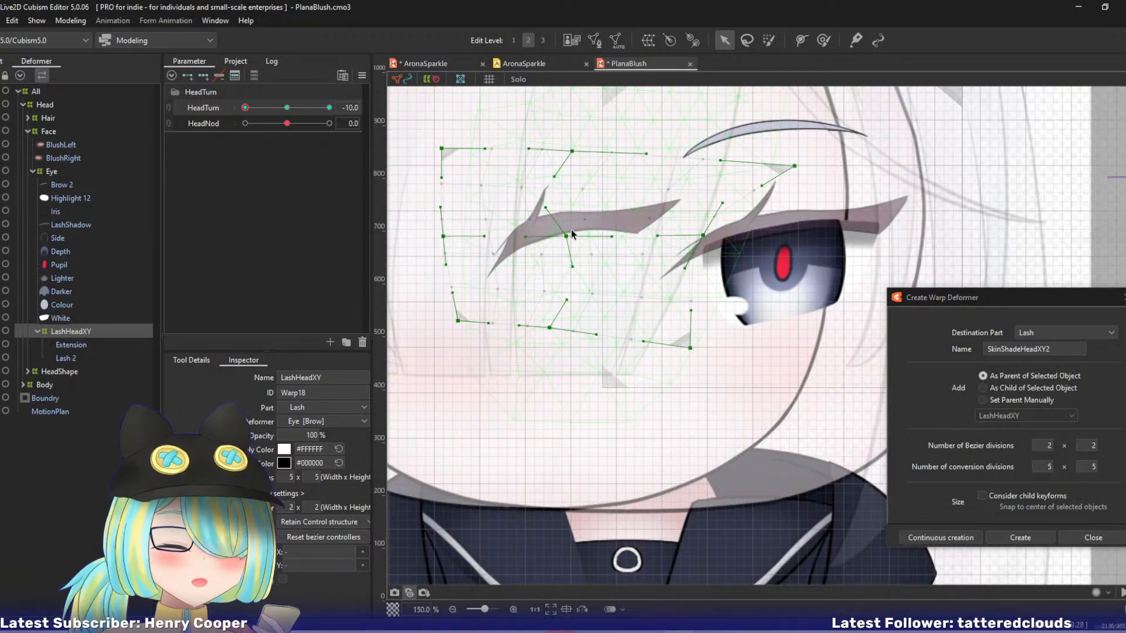
# Open the Lash 2 mesh for editing and delete its inner vertices, keeping only the outer border.
pyautogui.click(69, 358)
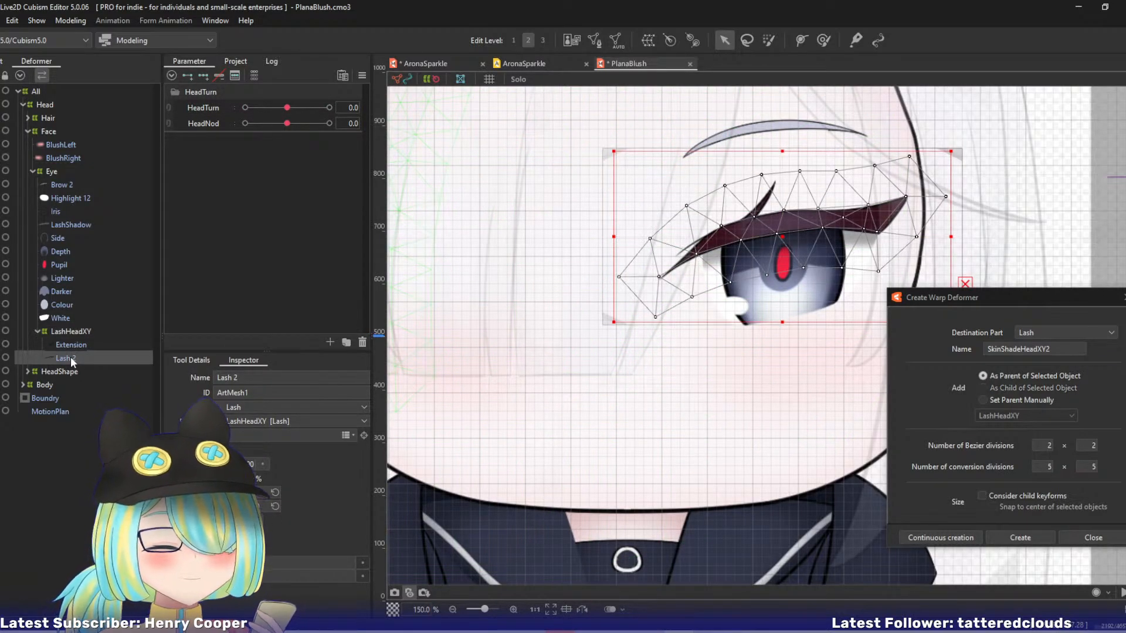
pyautogui.hotkey('ctrl', 'e')
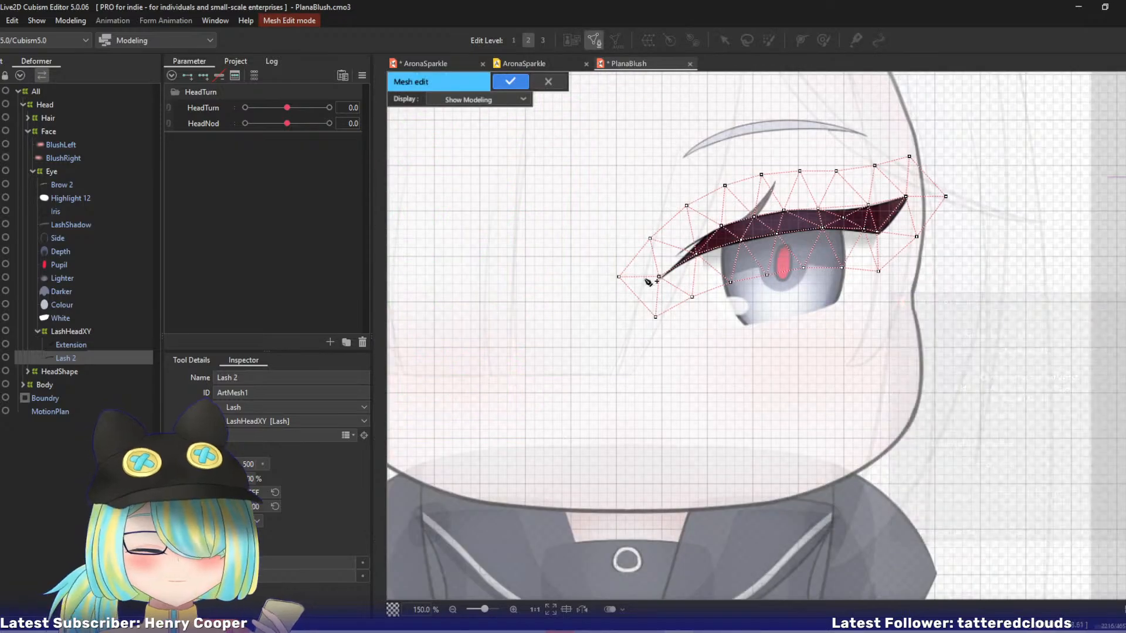
pyautogui.scroll(3, 648, 282)
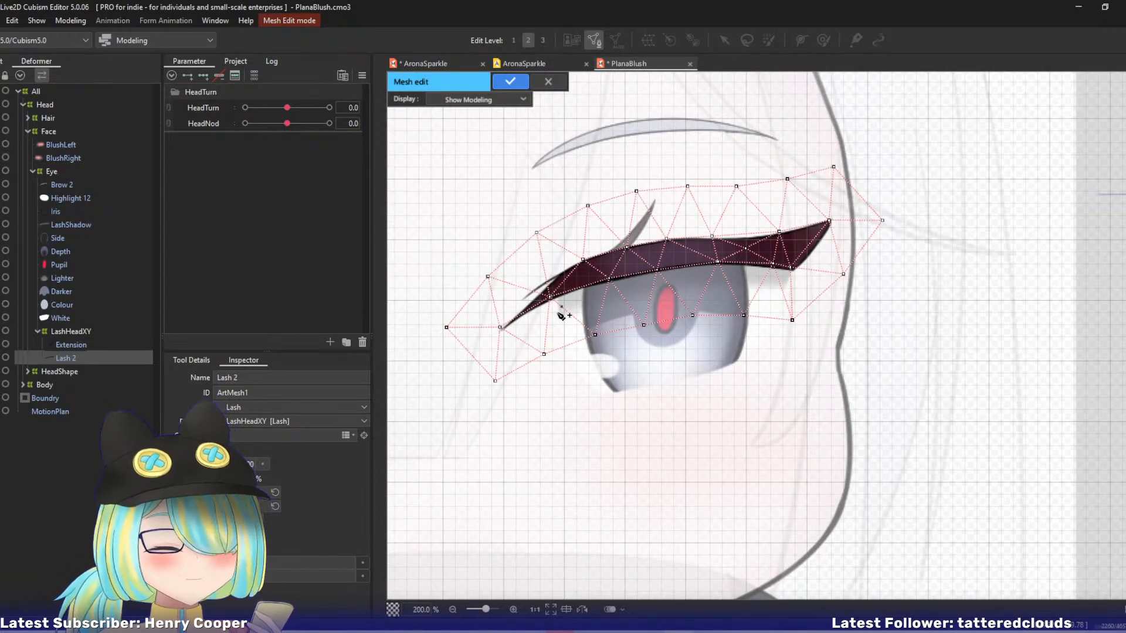
pyautogui.scroll(2, 557, 313)
pyautogui.scroll(2, 624, 321)
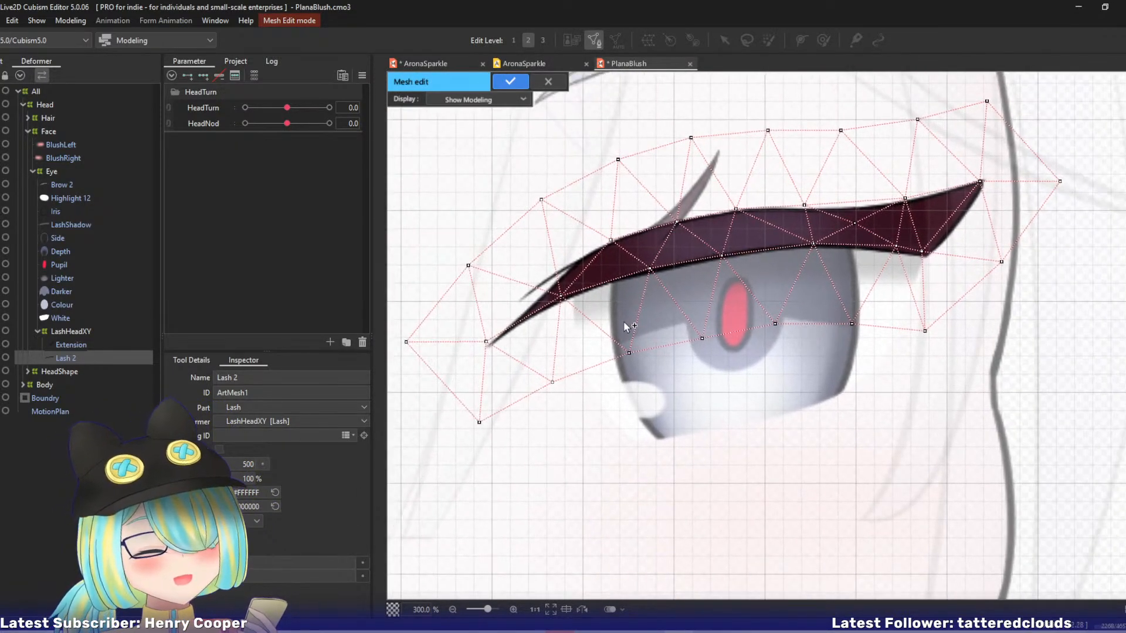
pyautogui.click(187, 360)
pyautogui.click(196, 378)
pyautogui.moveTo(556, 254)
pyautogui.mouseDown()
pyautogui.moveTo(465, 324)
pyautogui.moveTo(521, 364)
pyautogui.moveTo(775, 272)
pyautogui.moveTo(952, 265)
pyautogui.moveTo(995, 204)
pyautogui.moveTo(976, 163)
pyautogui.moveTo(803, 169)
pyautogui.moveTo(661, 206)
pyautogui.mouseUp()
pyautogui.press('Delete')
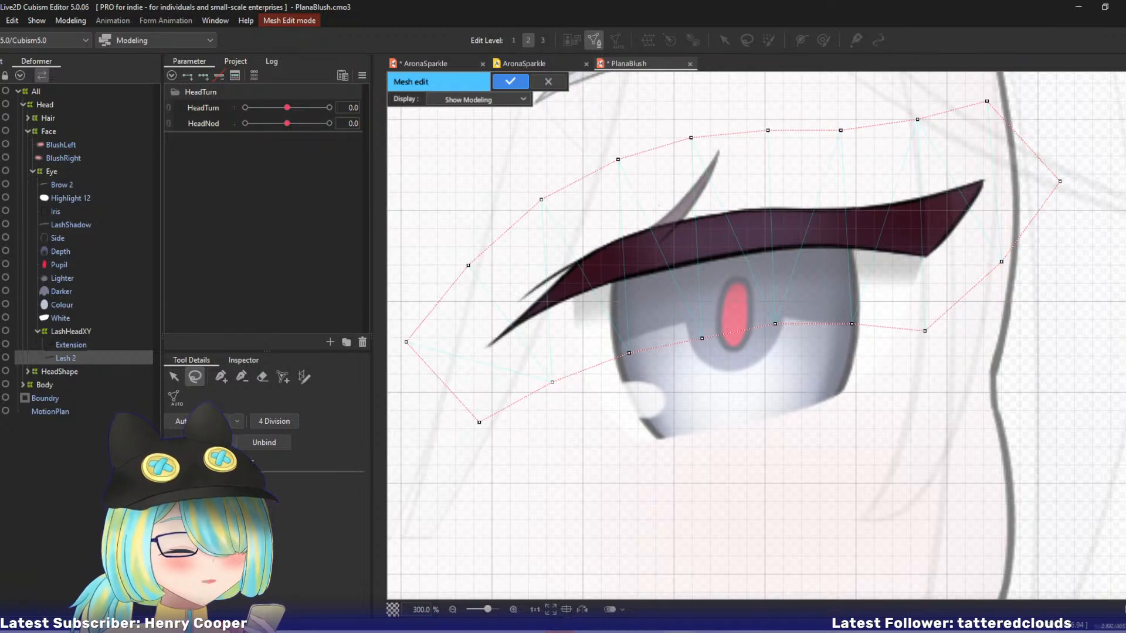
# Trace the lash outline with stroke mesh-mapping, with the mesh density at 10 and a single line of points across the width.
pyautogui.click(305, 376)
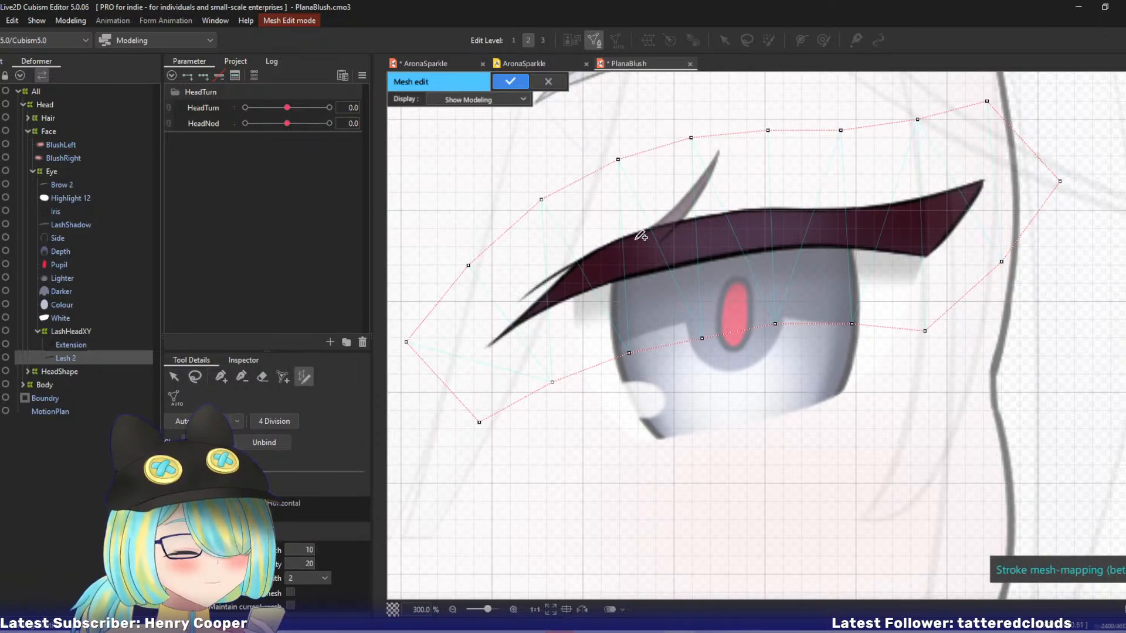
pyautogui.moveTo(983, 181)
pyautogui.mouseDown()
pyautogui.moveTo(911, 201)
pyautogui.moveTo(730, 218)
pyautogui.mouseUp()
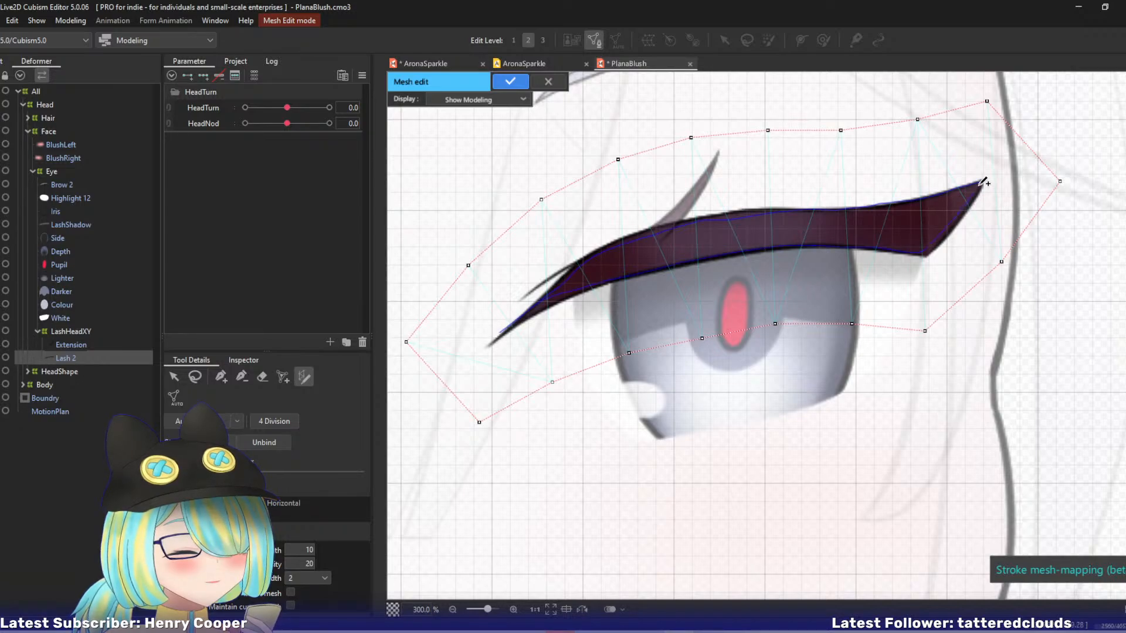
pyautogui.moveTo(984, 183); pyautogui.dragTo(977, 182)
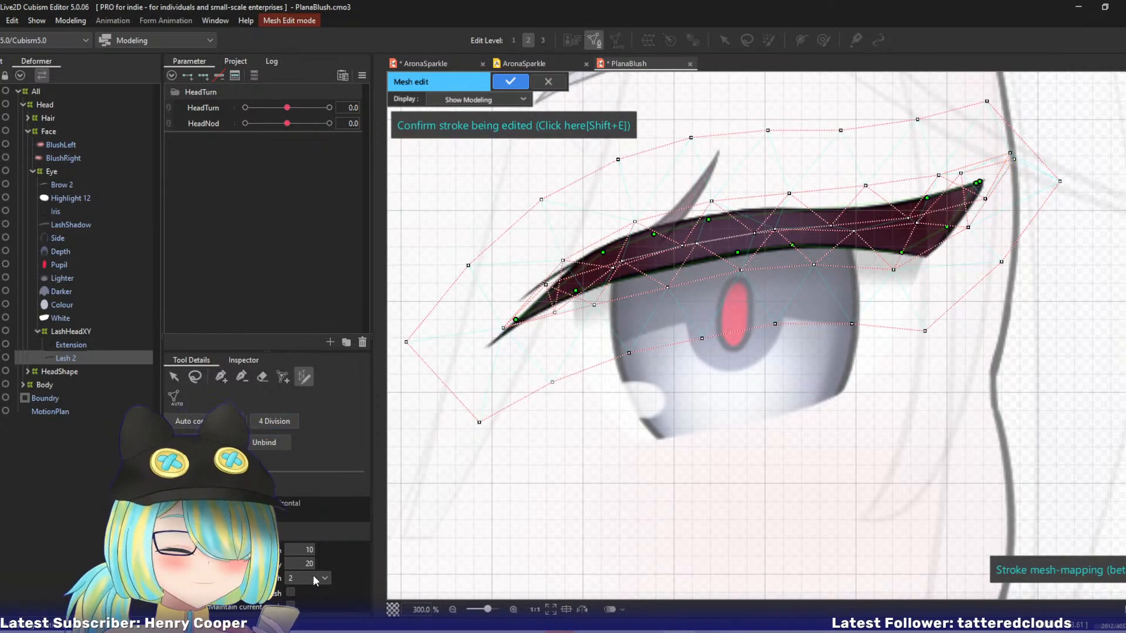
pyautogui.click(313, 580)
pyautogui.click(301, 591)
pyautogui.doubleClick(308, 564)
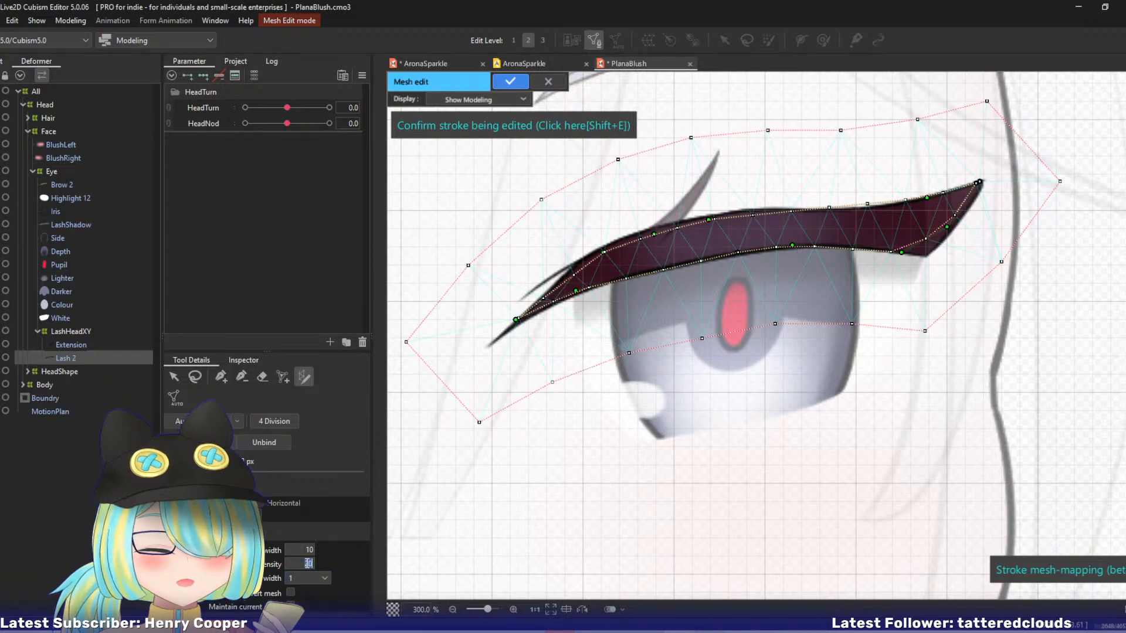
pyautogui.write('10')
pyautogui.press('Return')
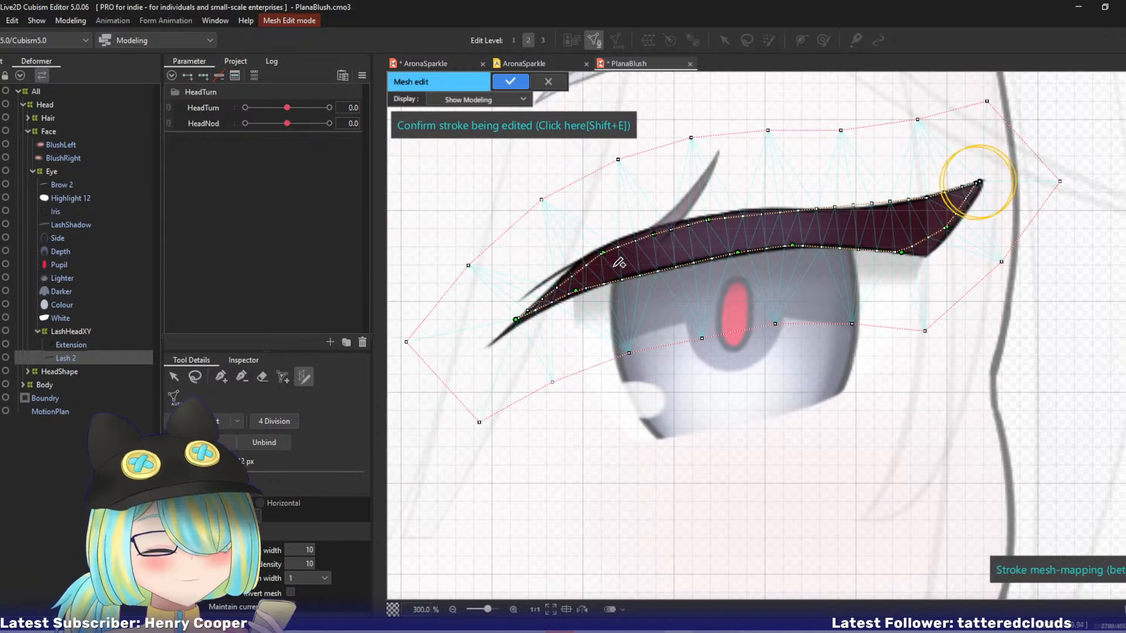
# Fit the stroke to Lash 2's inner tip and upper edge by moving and adding control points along the outline.
pyautogui.moveTo(604, 253); pyautogui.dragTo(578, 262)
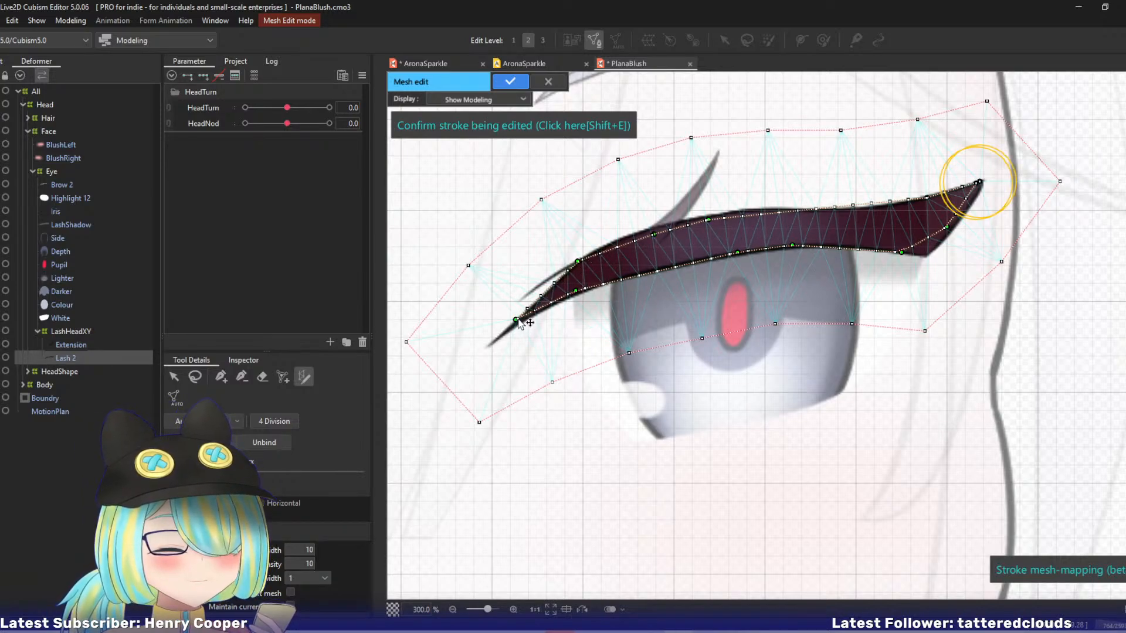
pyautogui.moveTo(516, 320); pyautogui.dragTo(512, 329)
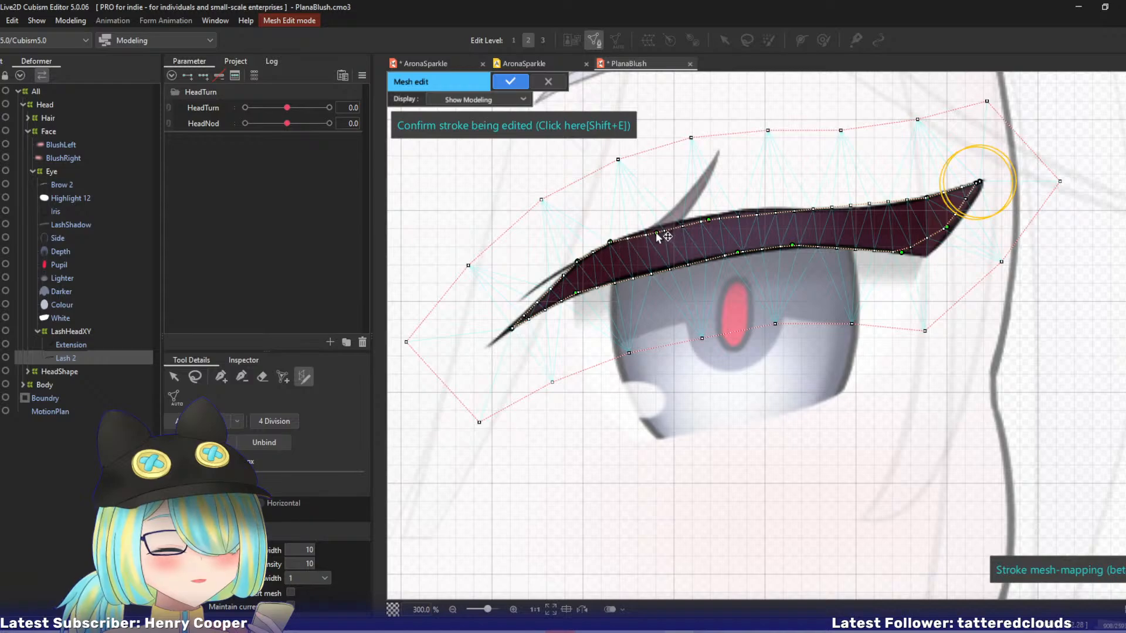
pyautogui.moveTo(657, 232); pyautogui.dragTo(739, 210)
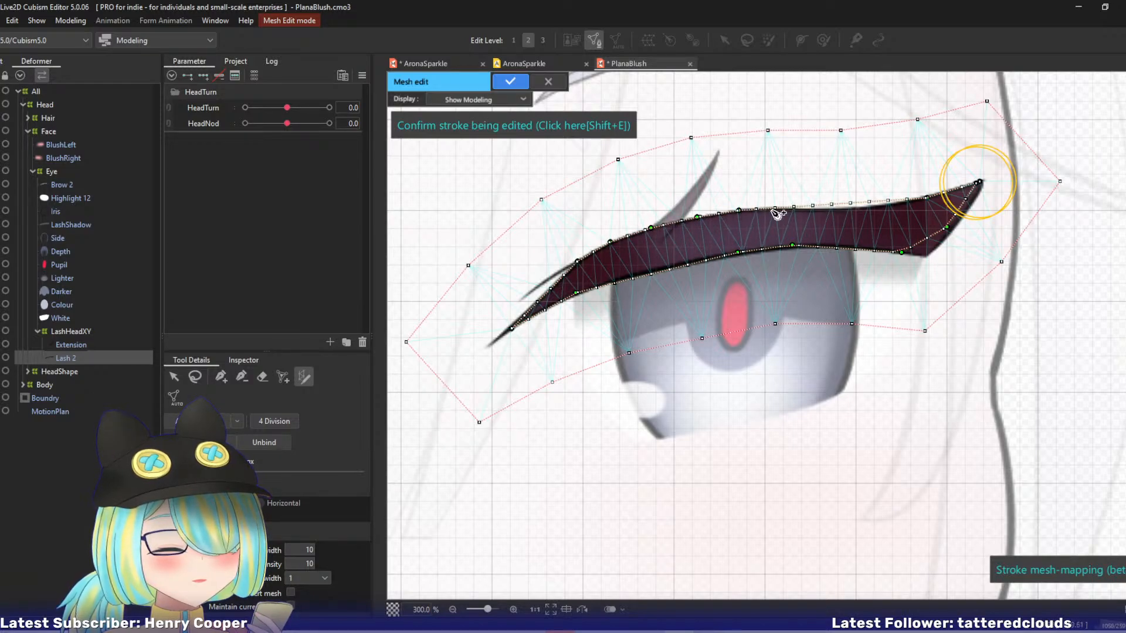
pyautogui.click(820, 209)
pyautogui.click(860, 209)
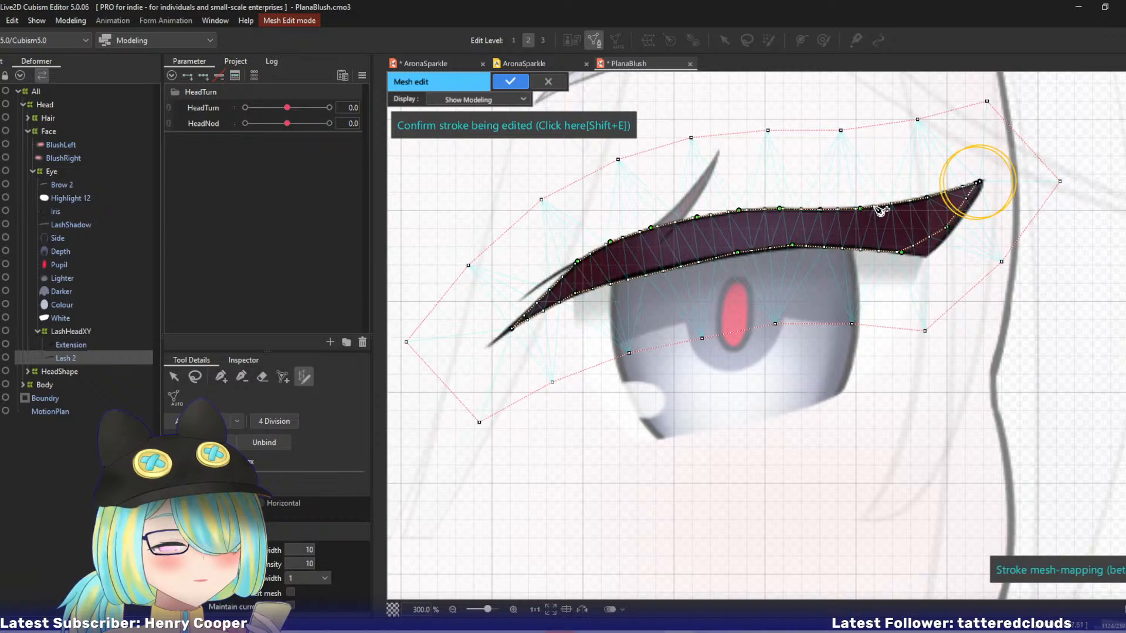
pyautogui.click(925, 201)
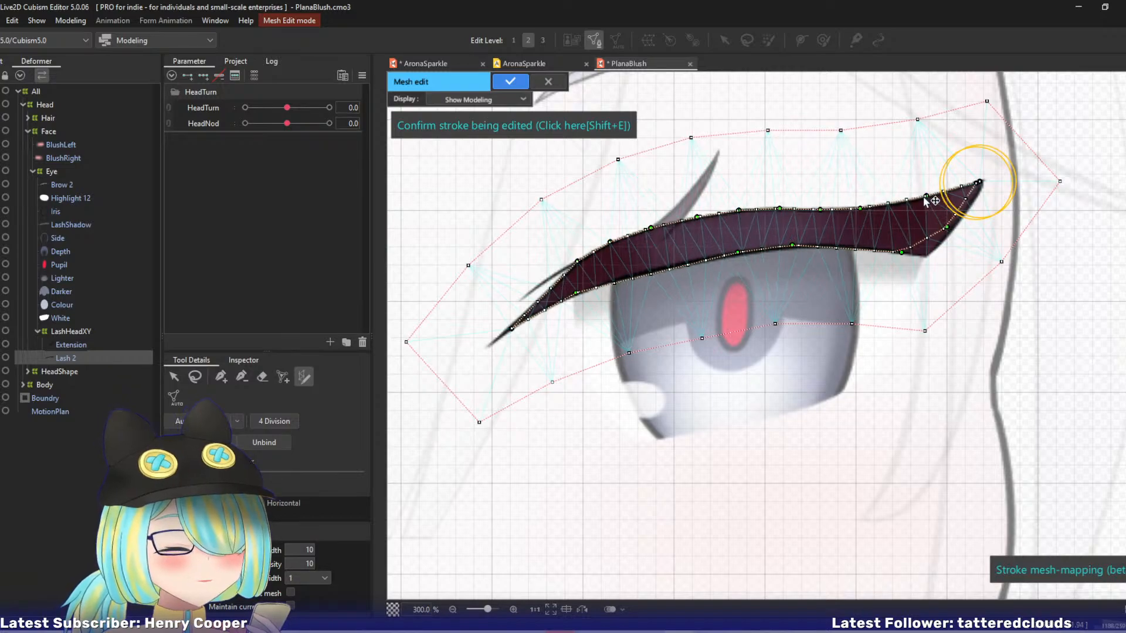
# Align the stroke's control points with Lash 2's outer tip, outer corner and lower edge.
pyautogui.click(980, 183)
pyautogui.click(968, 210)
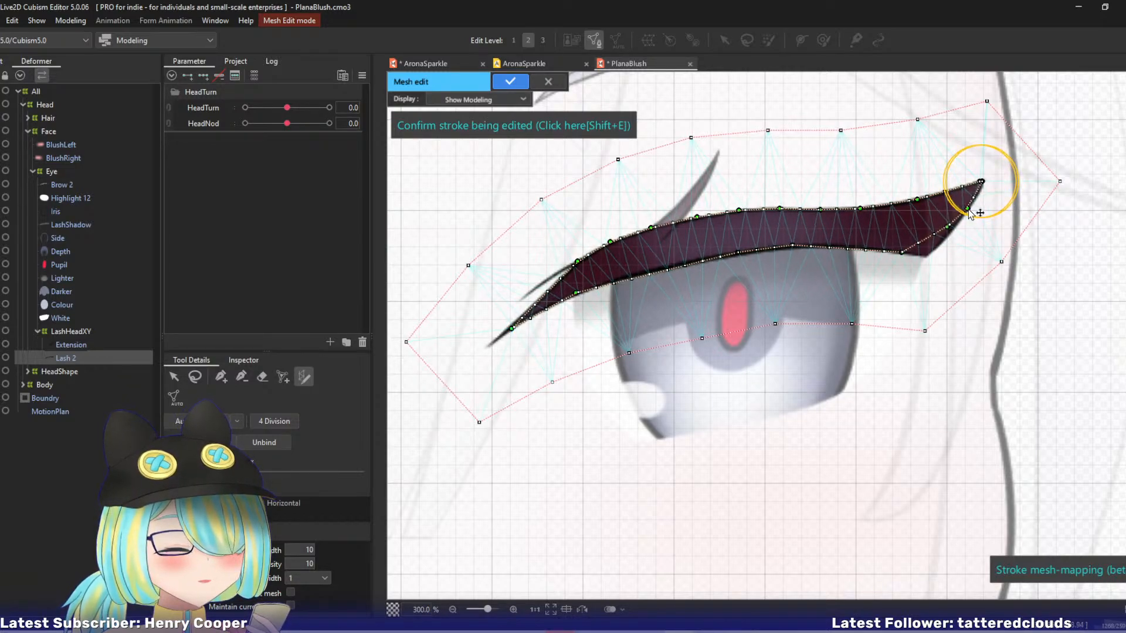
pyautogui.moveTo(983, 182); pyautogui.dragTo(984, 184)
pyautogui.moveTo(953, 233)
pyautogui.mouseDown()
pyautogui.moveTo(927, 256)
pyautogui.moveTo(900, 252)
pyautogui.mouseUp()
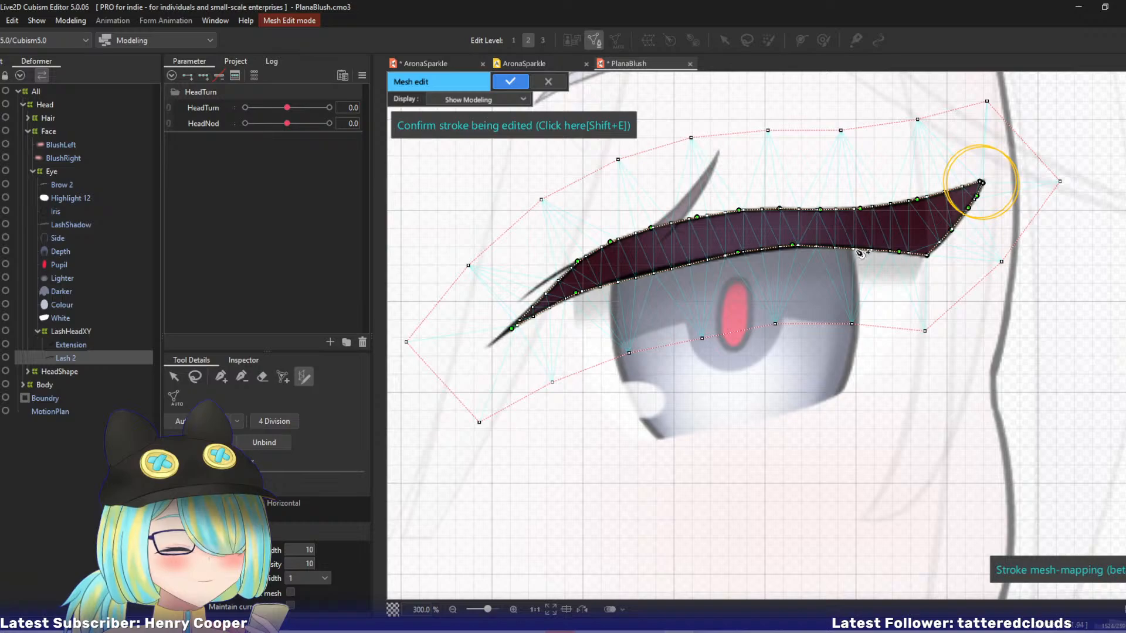
pyautogui.moveTo(798, 245); pyautogui.dragTo(806, 249)
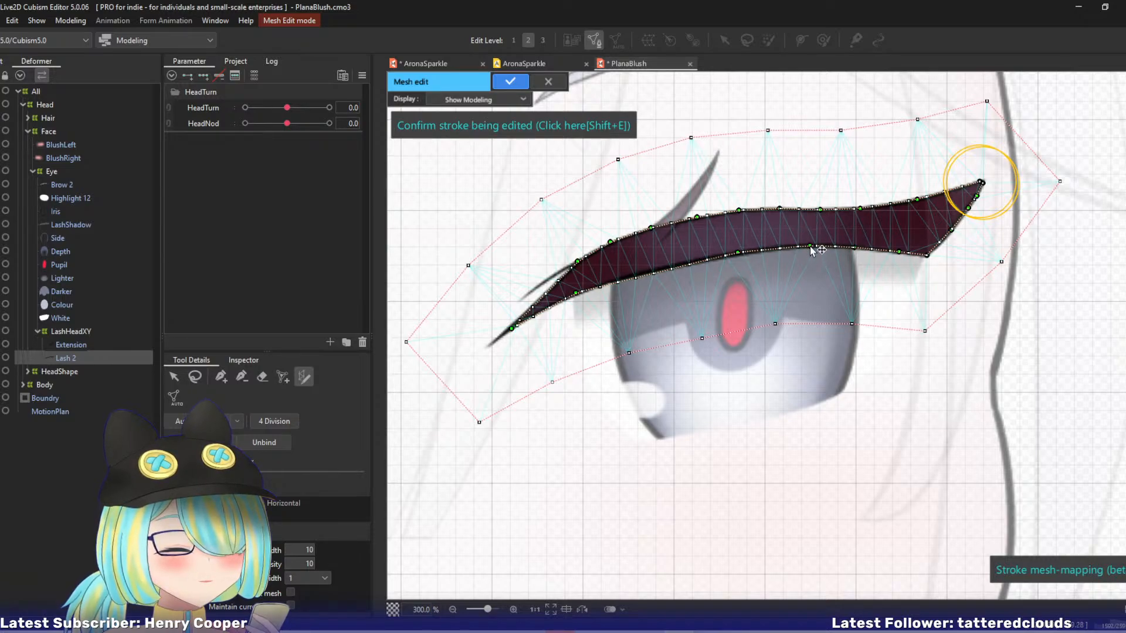
pyautogui.moveTo(738, 253); pyautogui.dragTo(746, 252)
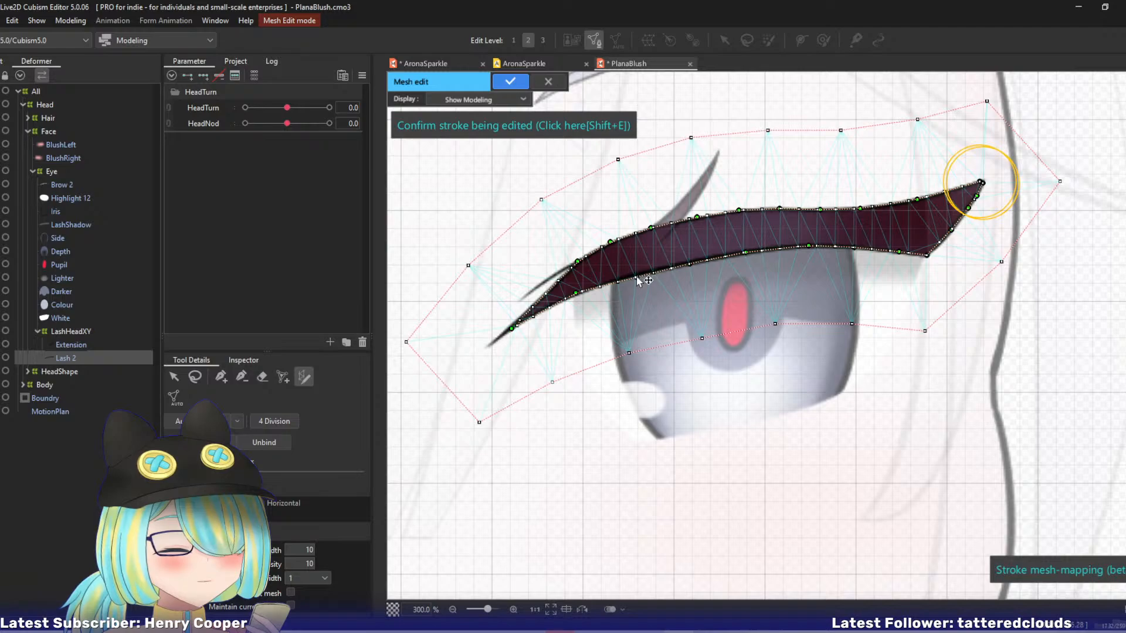
# Auto-connect Lash 2's vertices, confirm the stroke after adjusting its outer tip, and apply the mesh edit.
pyautogui.click(197, 421)
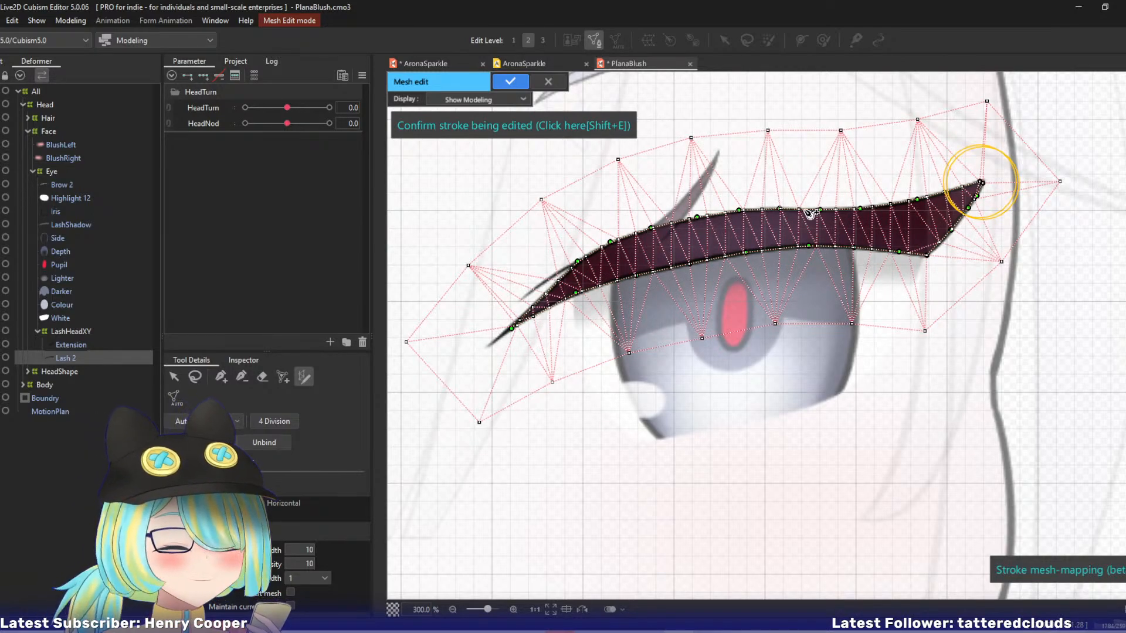
pyautogui.moveTo(980, 182); pyautogui.dragTo(982, 184)
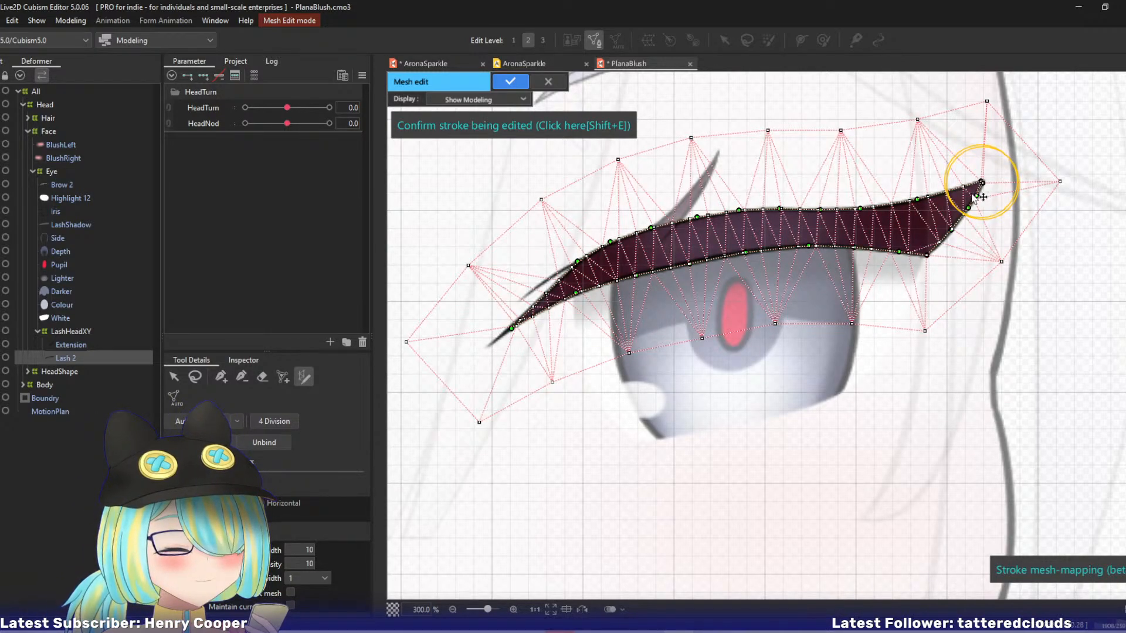
pyautogui.hotkey('shift', 'e')
pyautogui.click(241, 377)
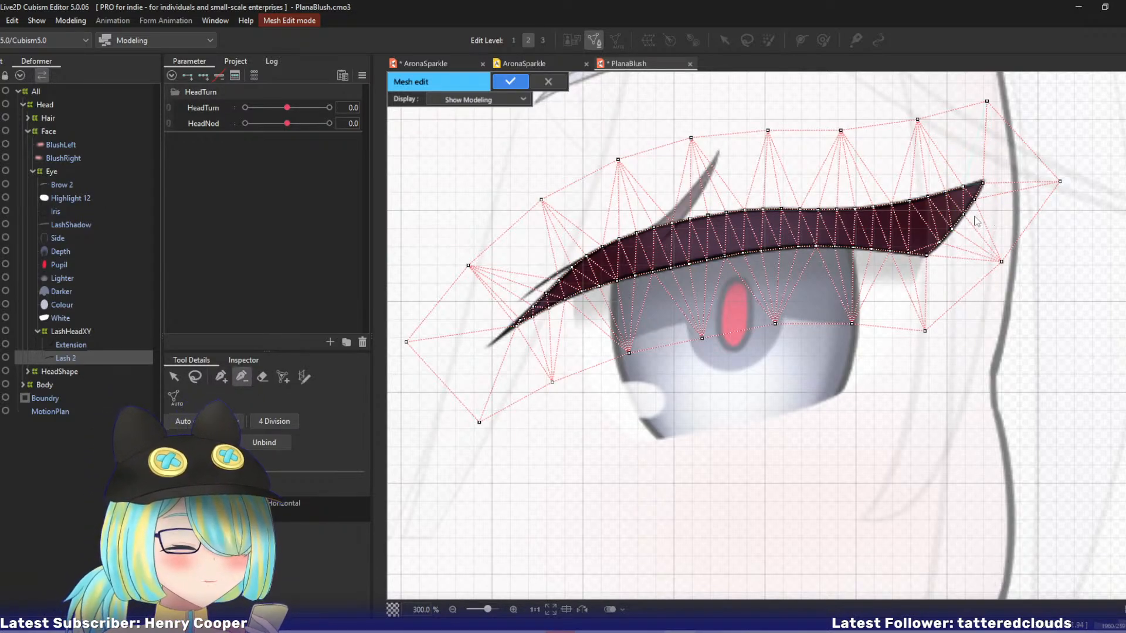
pyautogui.hotkey('ctrl', 'e')
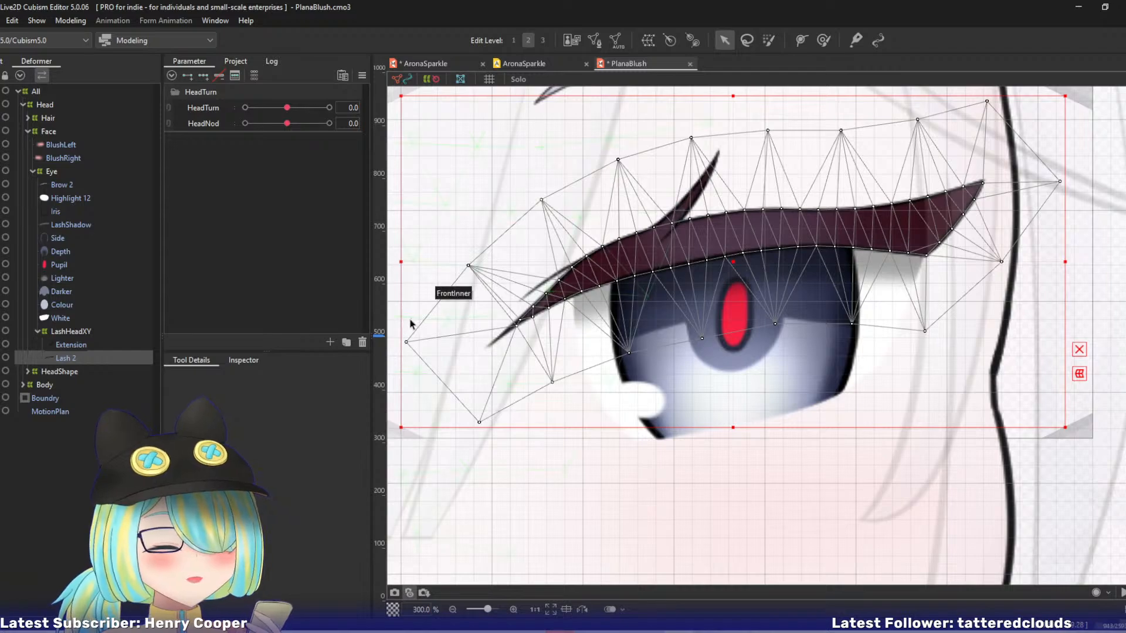
# Reopen Lash 2's mesh for editing, move its innermost vertex further towards the lash's inner tip, and apply the mesh edit.
pyautogui.hotkey('ctrl', 'e')
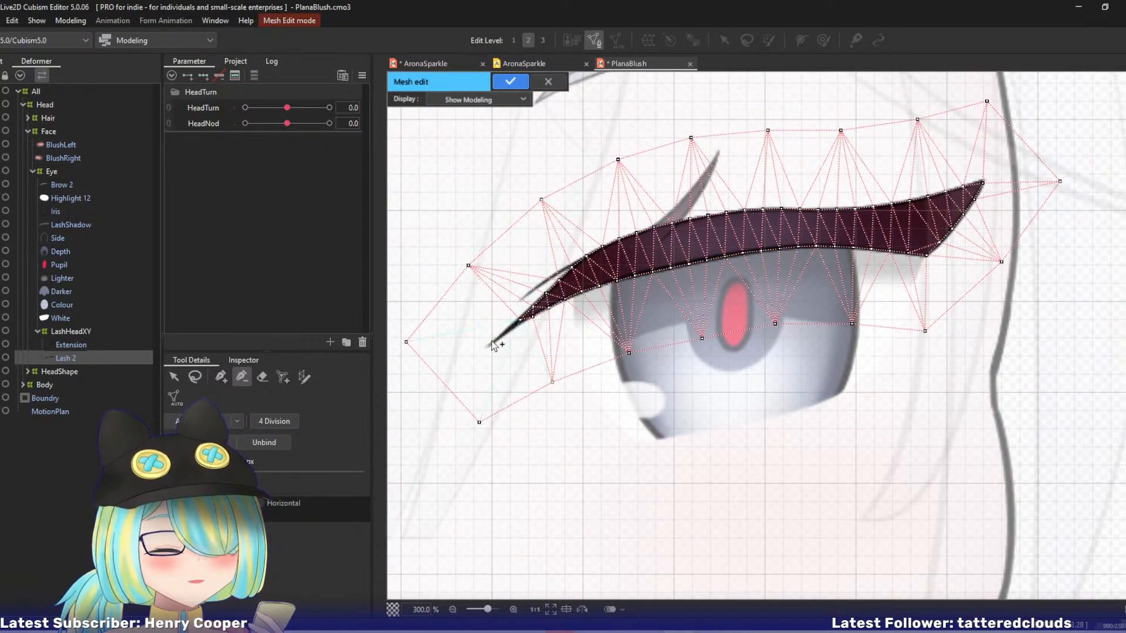
pyautogui.click(173, 377)
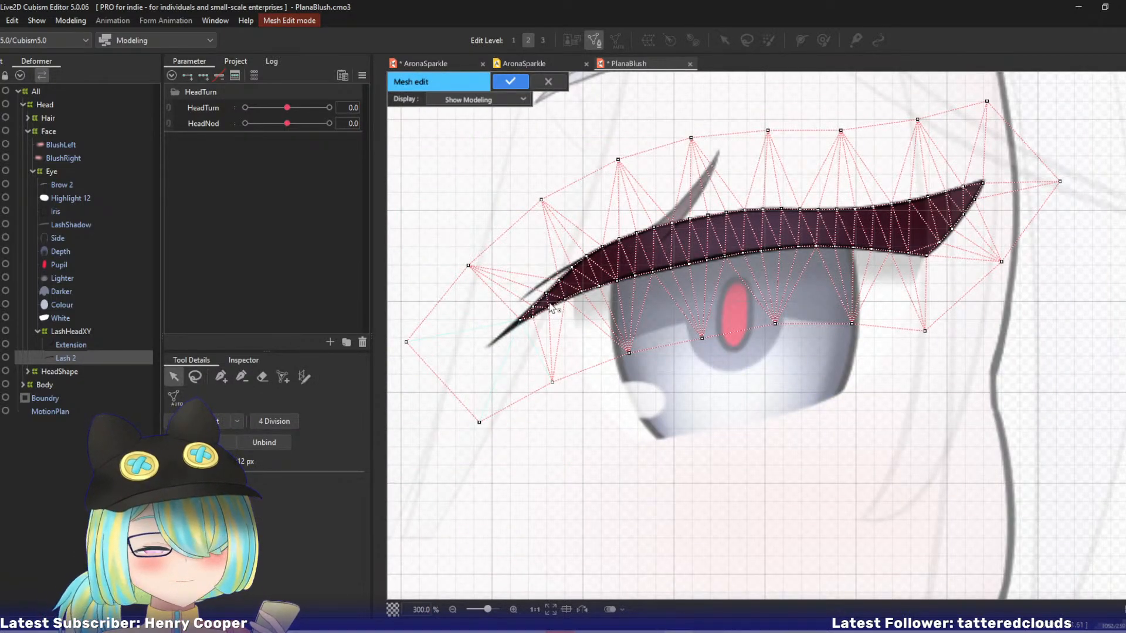
pyautogui.moveTo(516, 324); pyautogui.dragTo(514, 328)
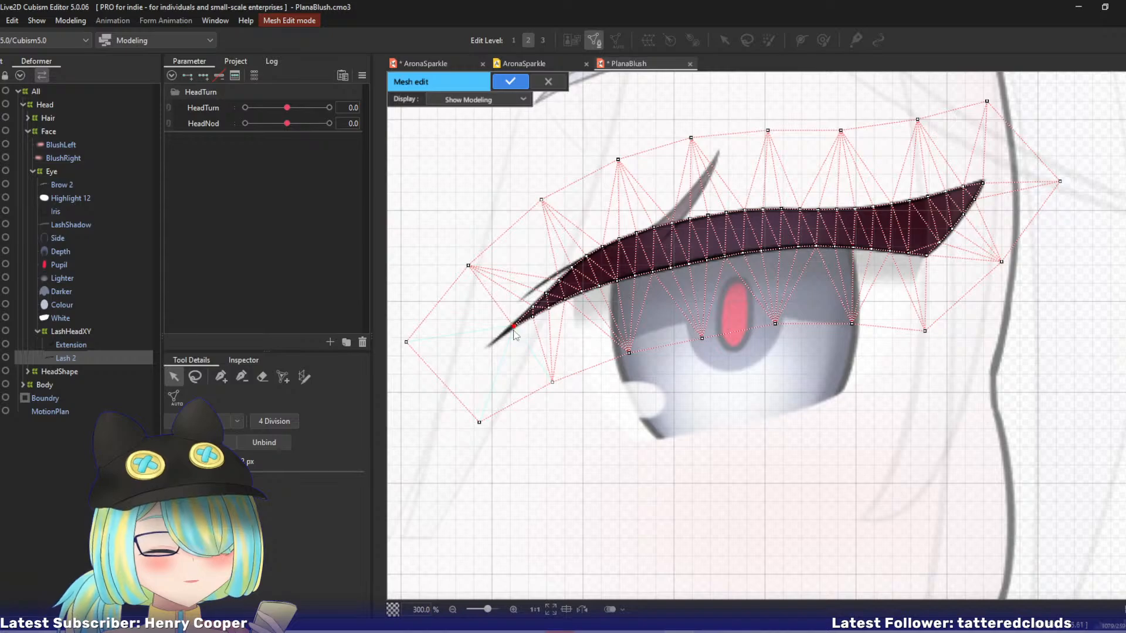
pyautogui.press('Return')
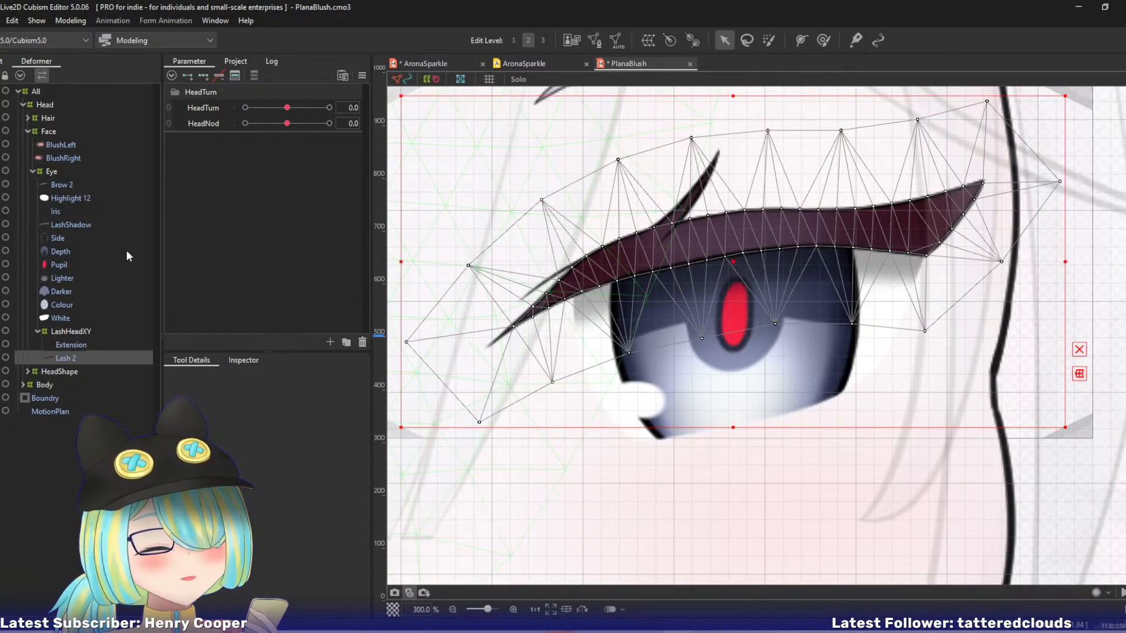
# Open the Extension lash's mesh for editing and lasso away its interior vertices, keeping the outer ring.
pyautogui.click(76, 348)
pyautogui.hotkey('ctrl', 'e')
pyautogui.moveTo(396, 253); pyautogui.dragTo(370, 312)
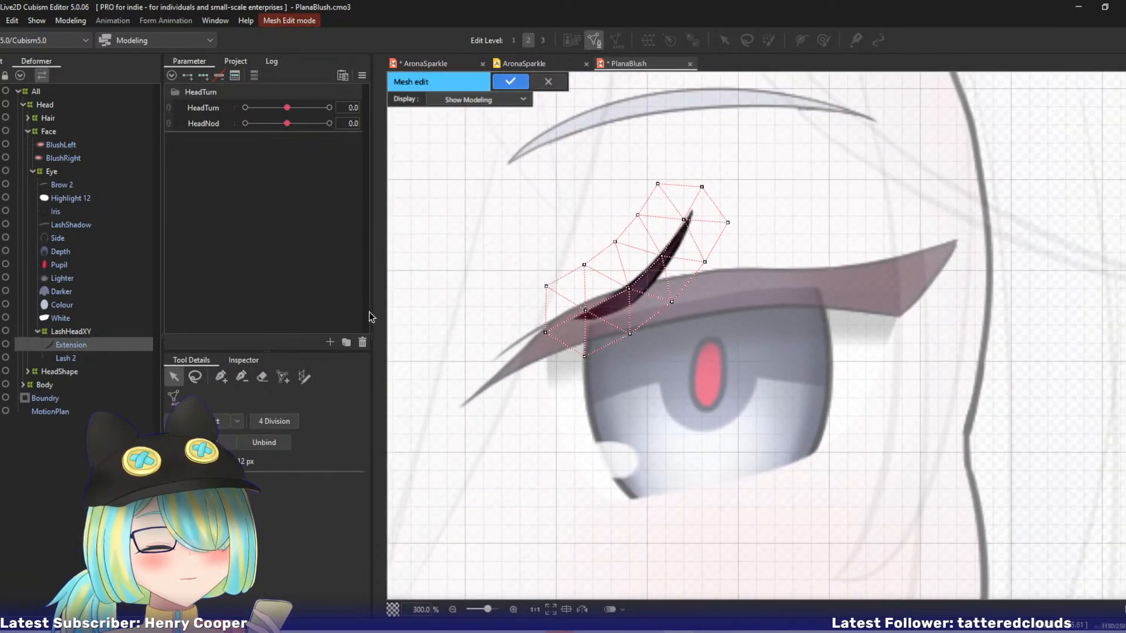
pyautogui.click(304, 379)
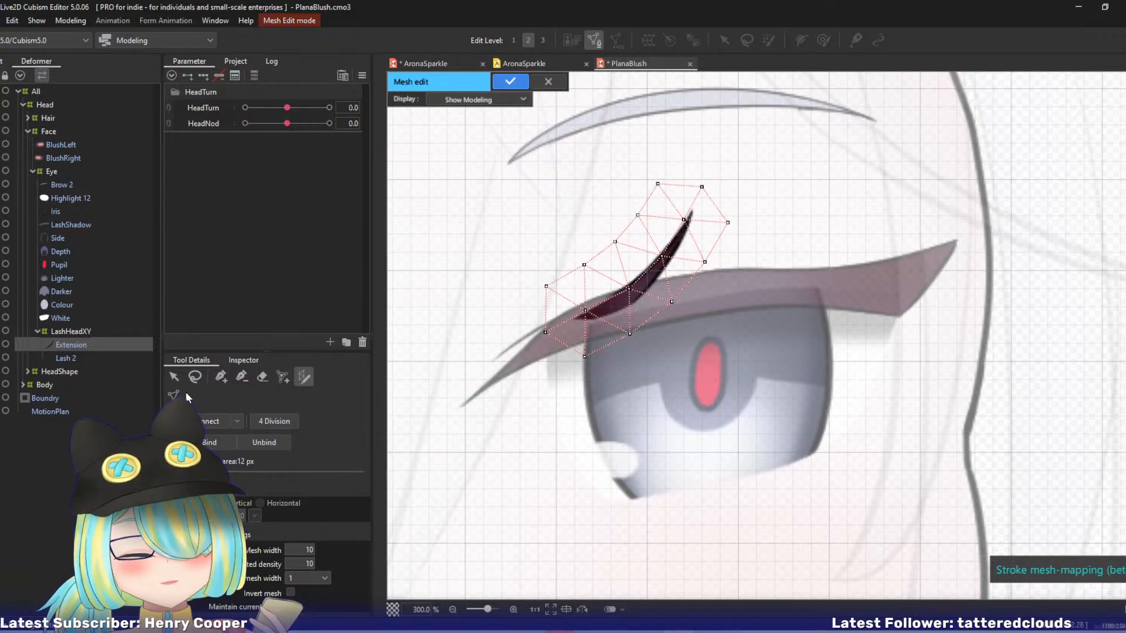
pyautogui.click(194, 379)
pyautogui.moveTo(674, 208)
pyautogui.mouseDown()
pyautogui.moveTo(575, 312)
pyautogui.moveTo(670, 286)
pyautogui.mouseUp()
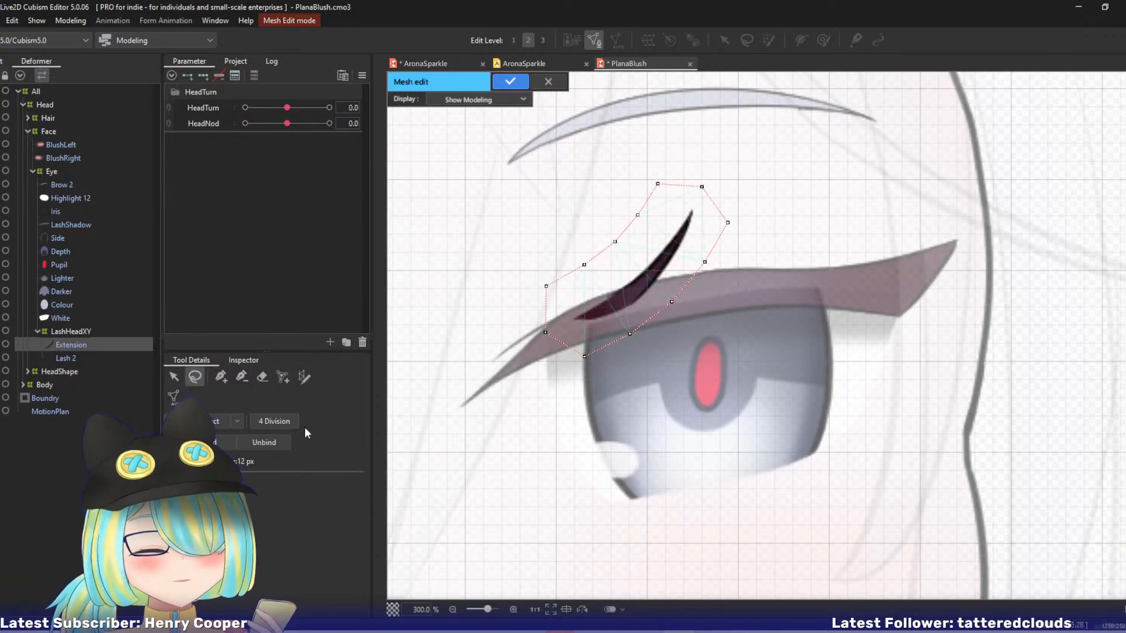
# Trace the Extension lash with stroke mesh-mapping and fit the stroke's control points to its edges, inner end and tip.
pyautogui.click(305, 377)
pyautogui.moveTo(691, 213)
pyautogui.mouseDown()
pyautogui.moveTo(641, 276)
pyautogui.moveTo(596, 313)
pyautogui.mouseUp()
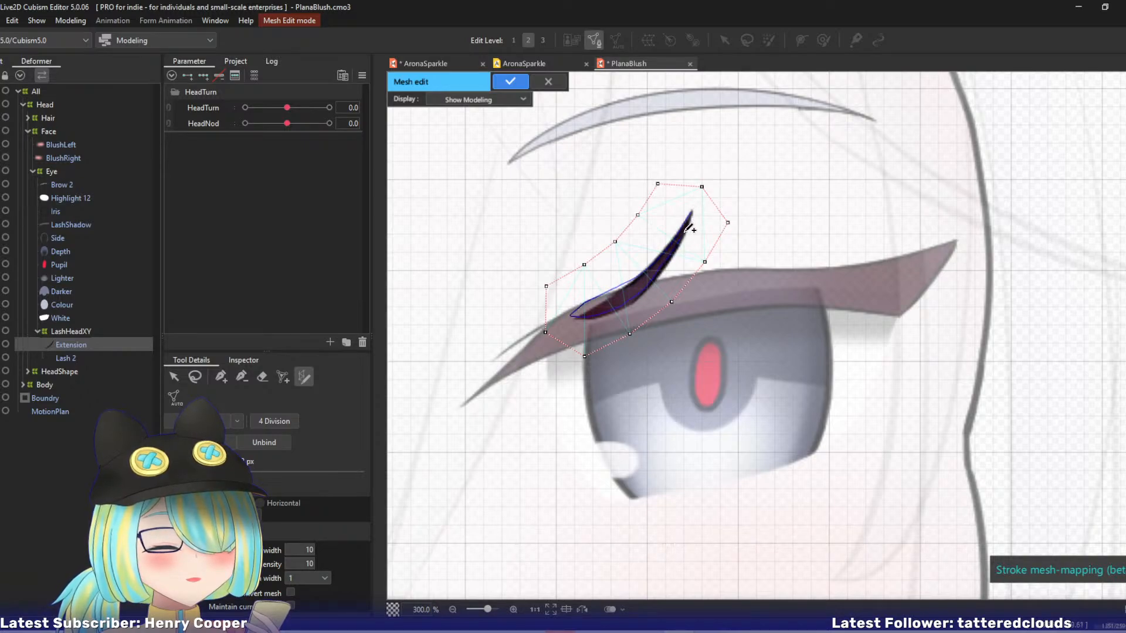
pyautogui.moveTo(687, 217); pyautogui.dragTo(668, 263)
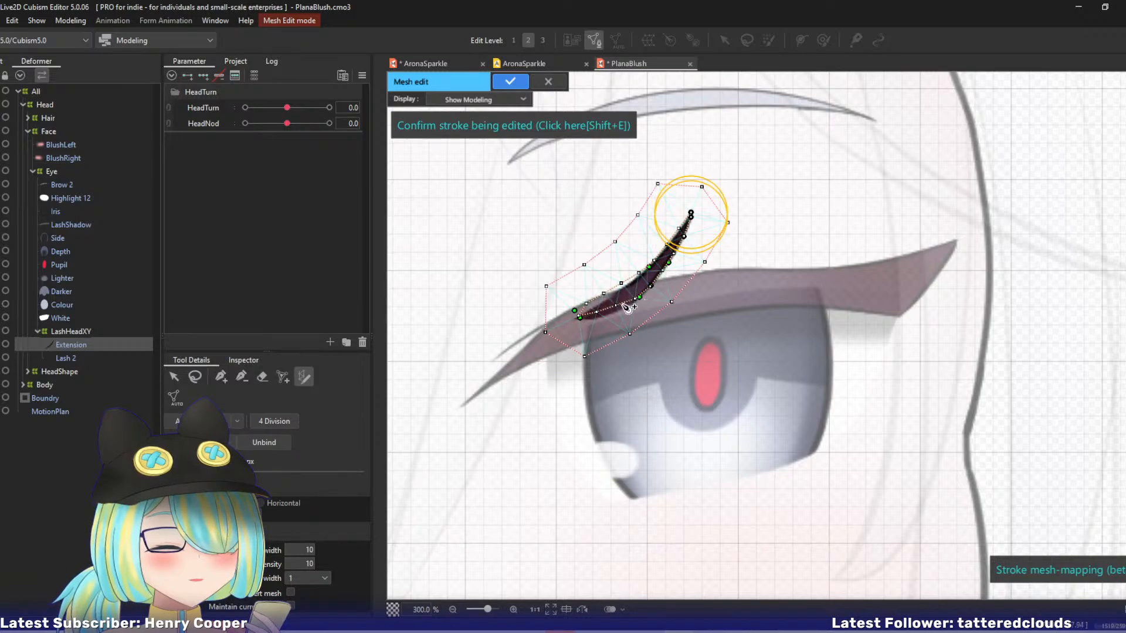
pyautogui.moveTo(625, 306); pyautogui.dragTo(589, 313)
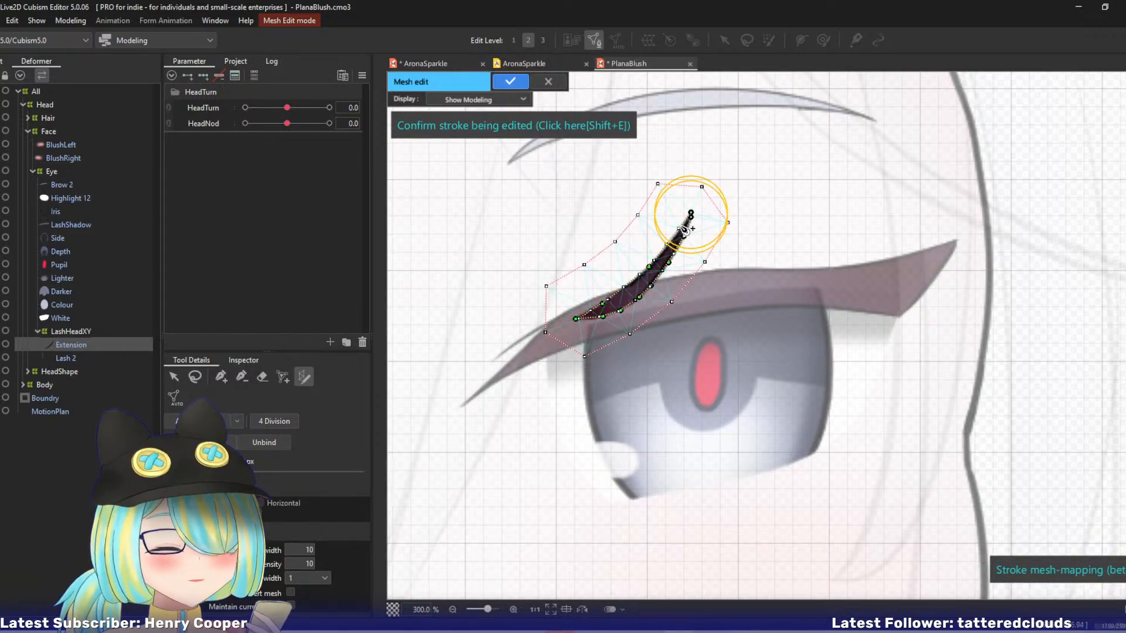
pyautogui.moveTo(693, 215); pyautogui.dragTo(692, 218)
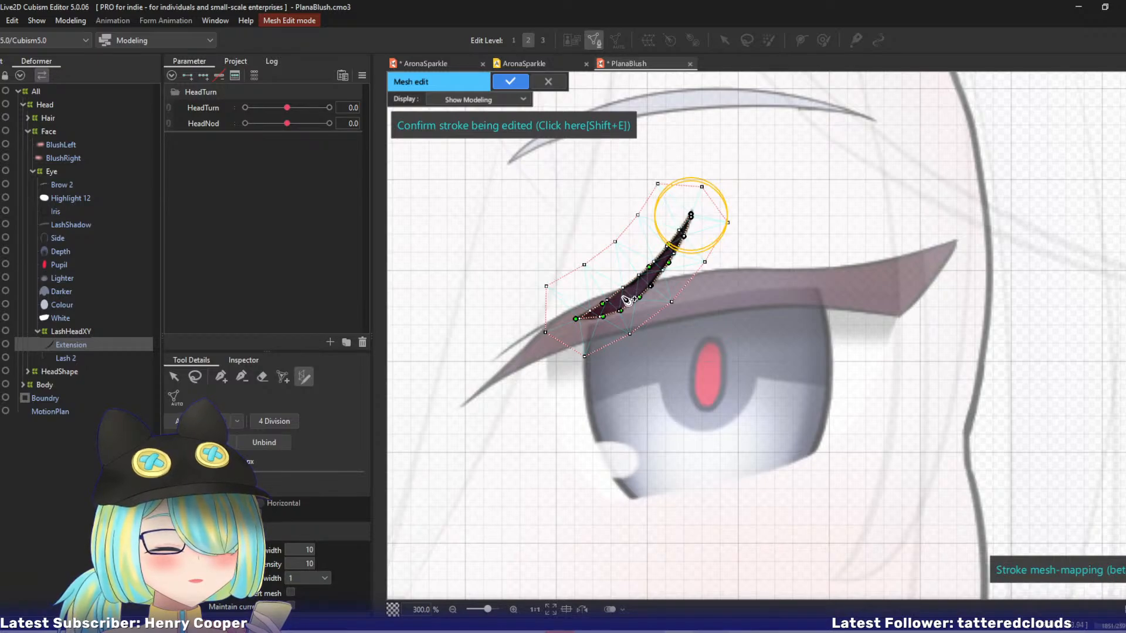
# Confirm the Extension stroke, connect its new vertices to the outer ring, and apply the mesh edit.
pyautogui.hotkey('shift', 'e')
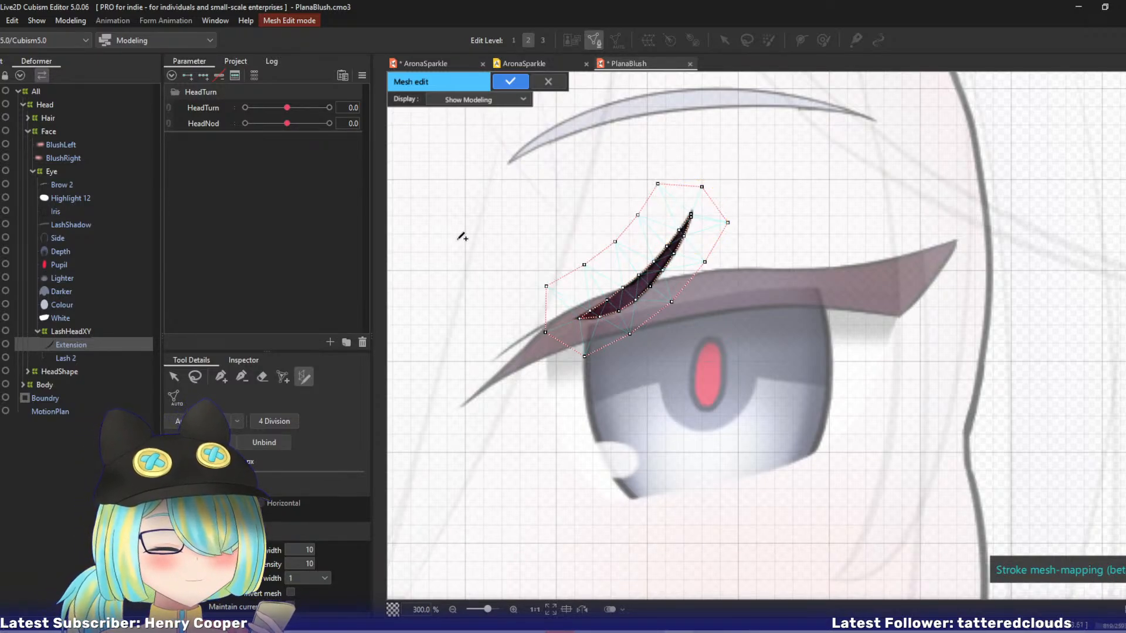
pyautogui.click(244, 376)
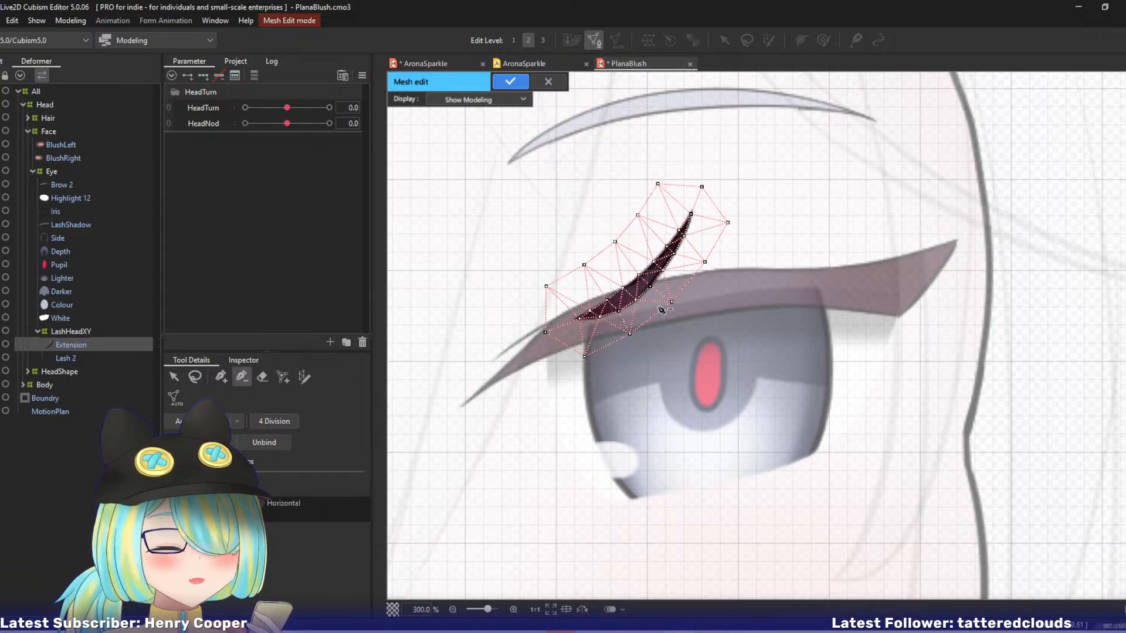
pyautogui.press('Return')
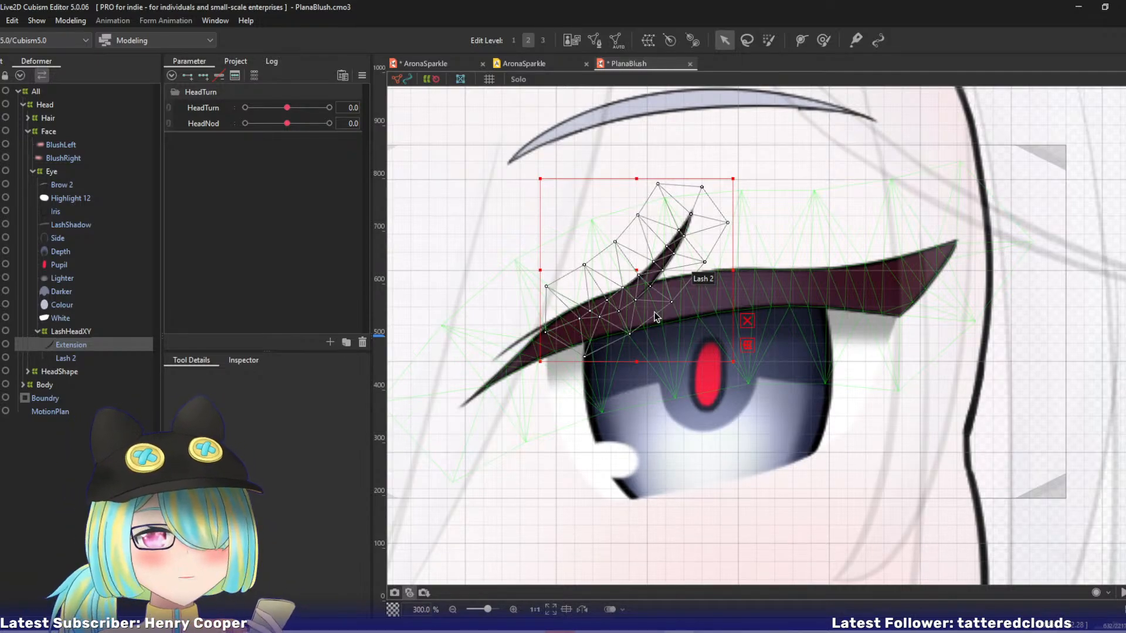
# Set HeadTurn to -10 and select the LashHeadXY warp deformer for shaping.
pyautogui.moveTo(288, 108); pyautogui.dragTo(213, 118)
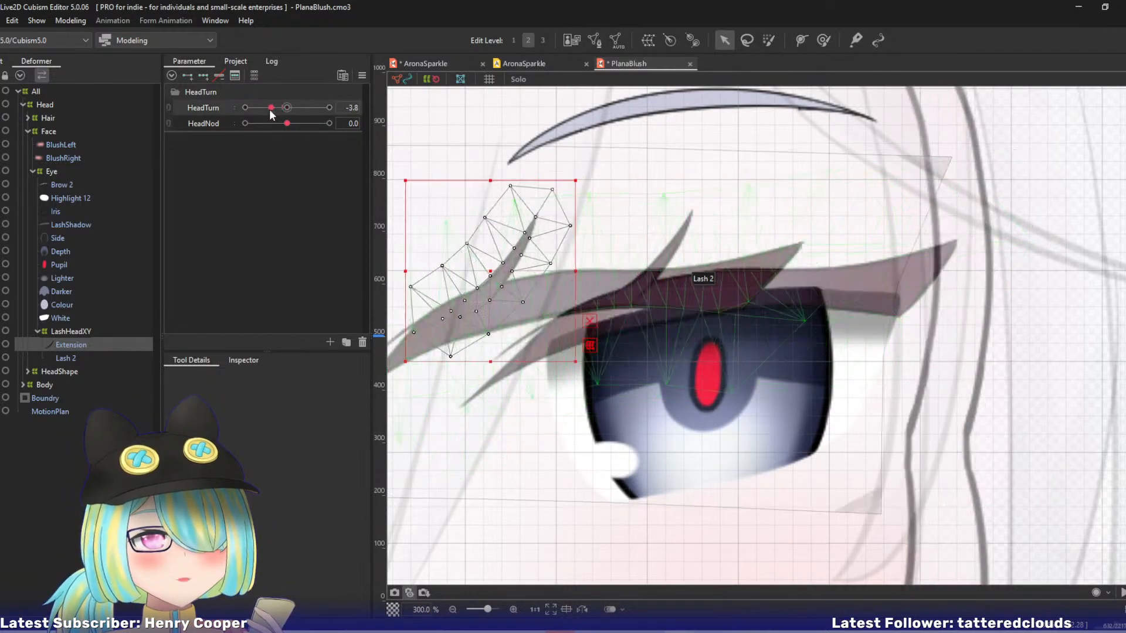
pyautogui.moveTo(627, 300); pyautogui.dragTo(930, 304)
pyautogui.click(69, 332)
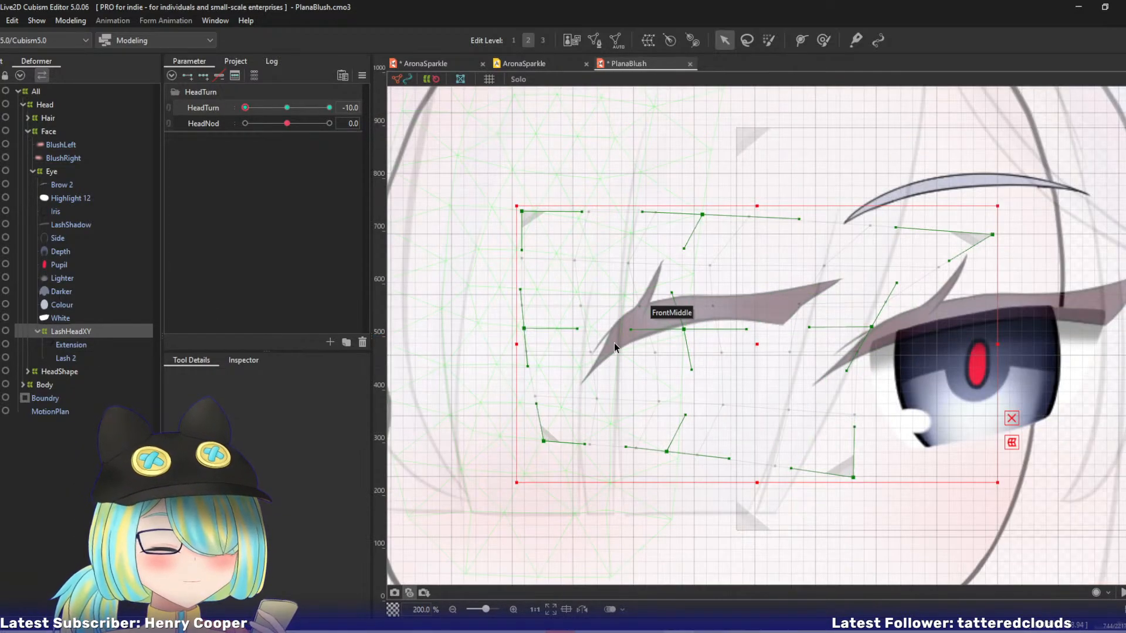
pyautogui.scroll(-2, 571, 318)
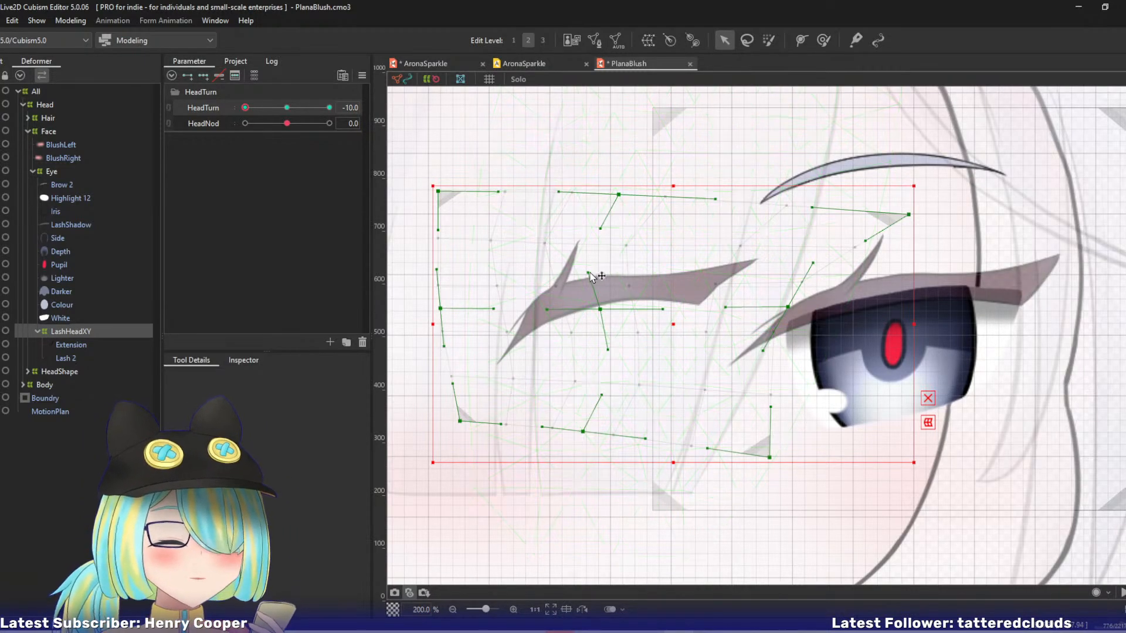
# Try repositioning the vertical bezier handles in LashHeadXY's middle column, and undo the changes.
pyautogui.moveTo(589, 273); pyautogui.dragTo(602, 272)
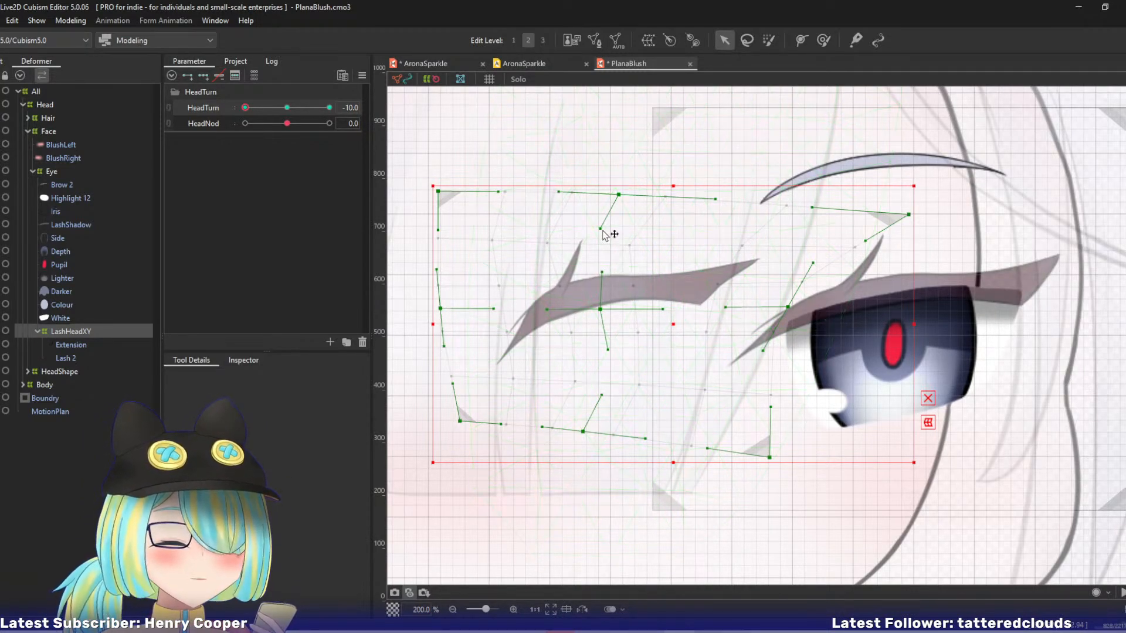
pyautogui.moveTo(603, 230); pyautogui.dragTo(627, 235)
pyautogui.hotkey('ctrl', 'z')
pyautogui.hotkey('ctrl', 'z')
pyautogui.hotkey('ctrl', 'z')
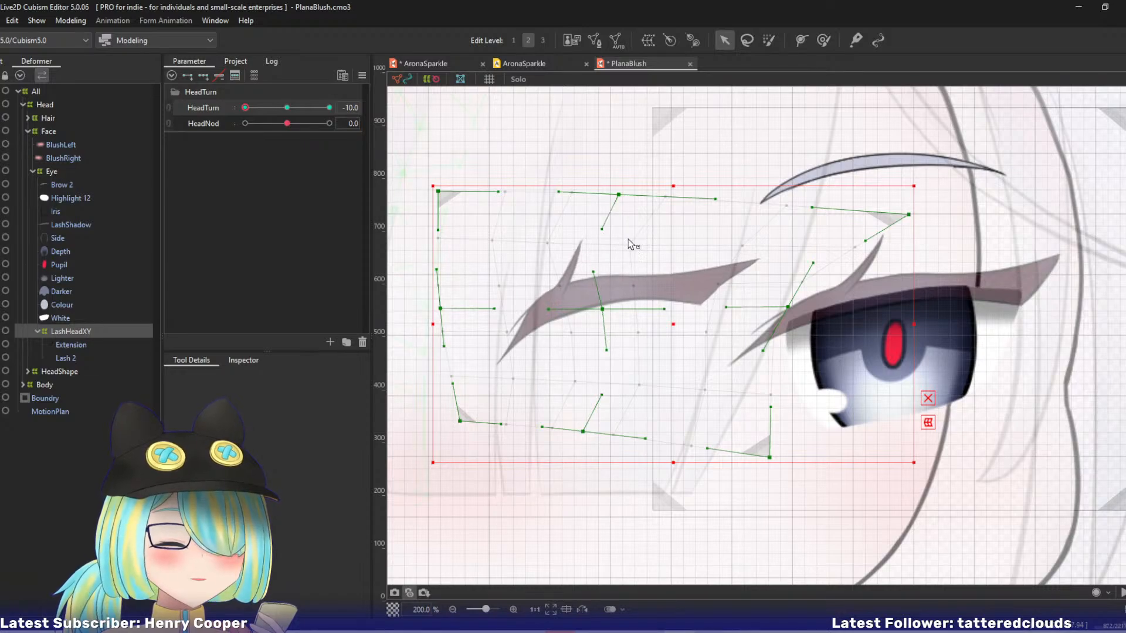
# Shape LashHeadXY at HeadTurn -10 by adjusting its top-middle and side control points and the outer bezier handles.
pyautogui.moveTo(619, 194); pyautogui.dragTo(616, 228)
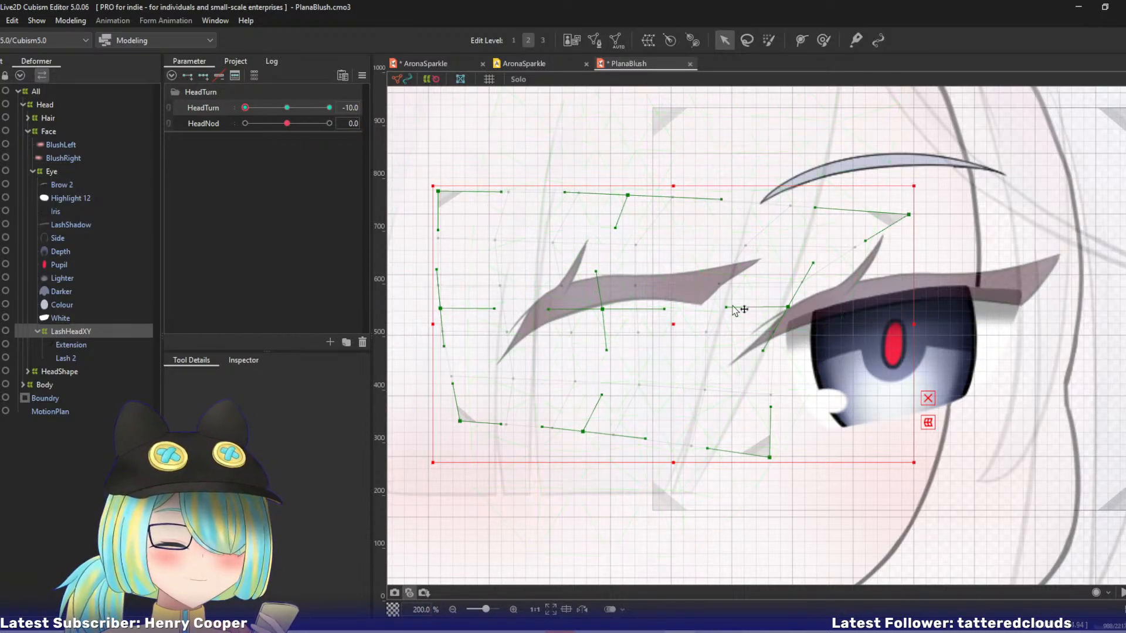
pyautogui.moveTo(787, 307); pyautogui.dragTo(784, 308)
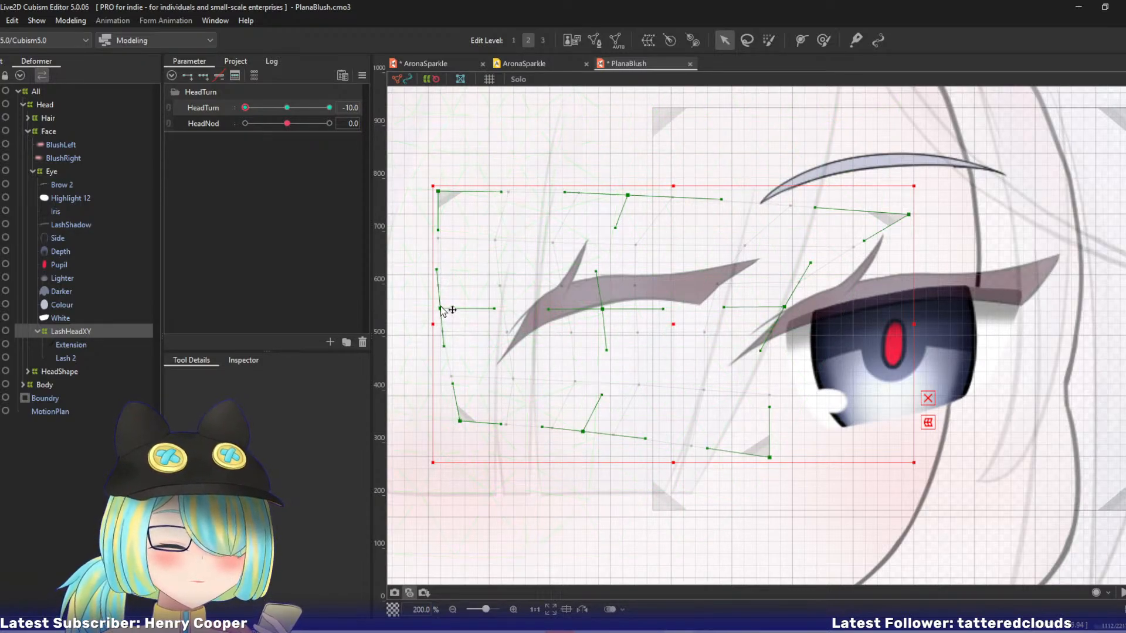
pyautogui.moveTo(440, 308); pyautogui.dragTo(438, 308)
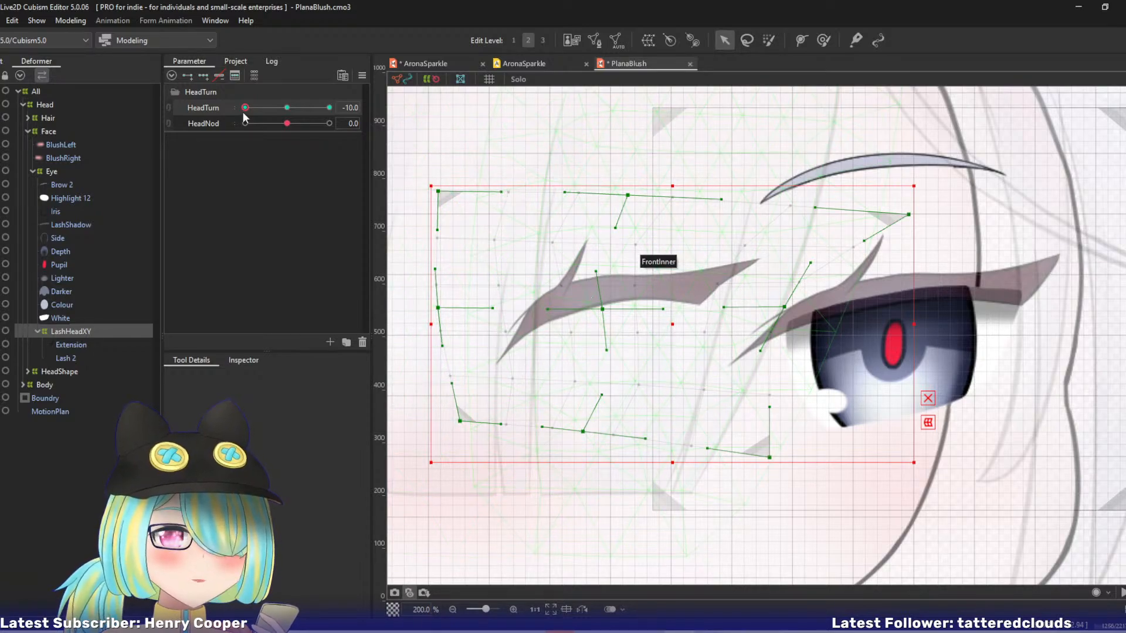
pyautogui.moveTo(246, 109); pyautogui.dragTo(205, 117)
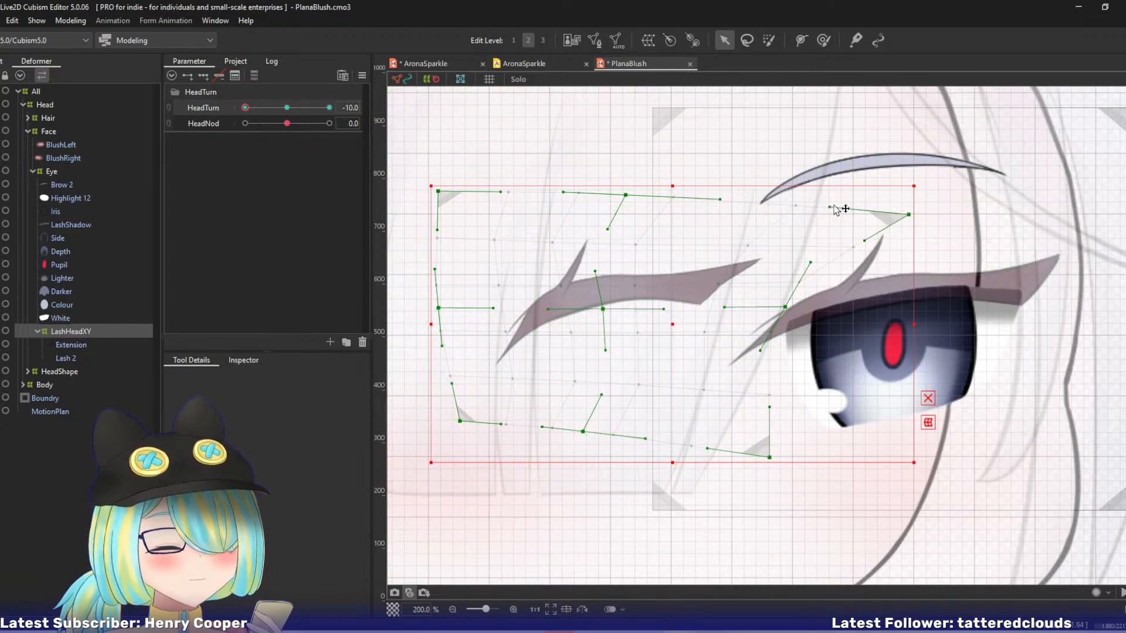
pyautogui.moveTo(831, 207); pyautogui.dragTo(815, 208)
pyautogui.moveTo(810, 262); pyautogui.dragTo(823, 268)
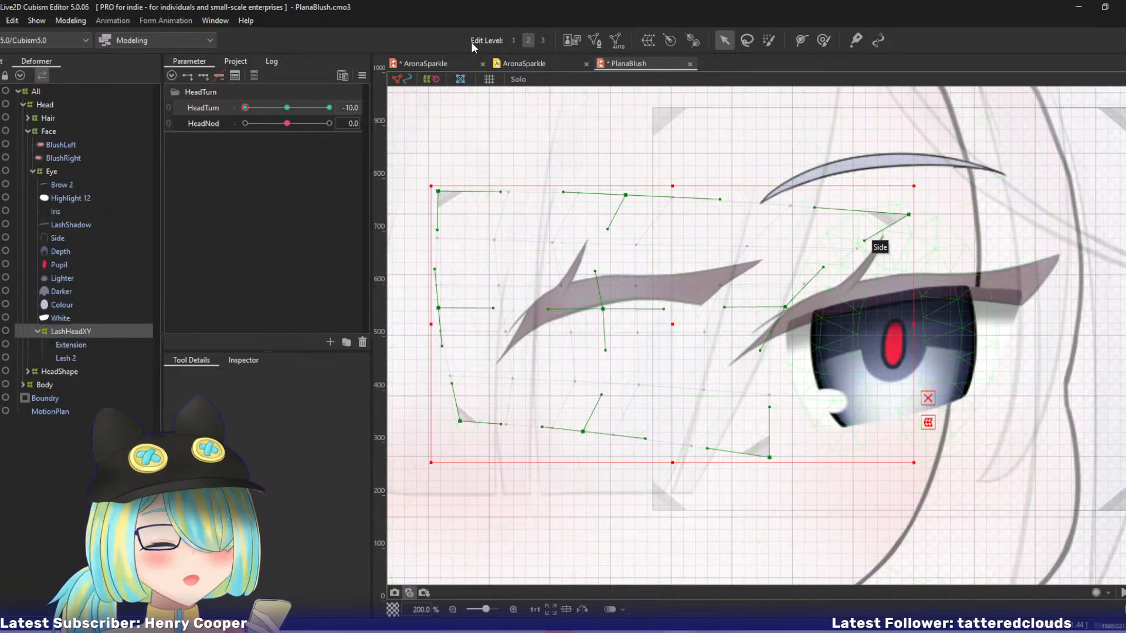
# Examine the AronaSparkle model's head turn for reference, return to PlanaBlush, and inspect the lash's HeadTurn movement.
pyautogui.click(431, 63)
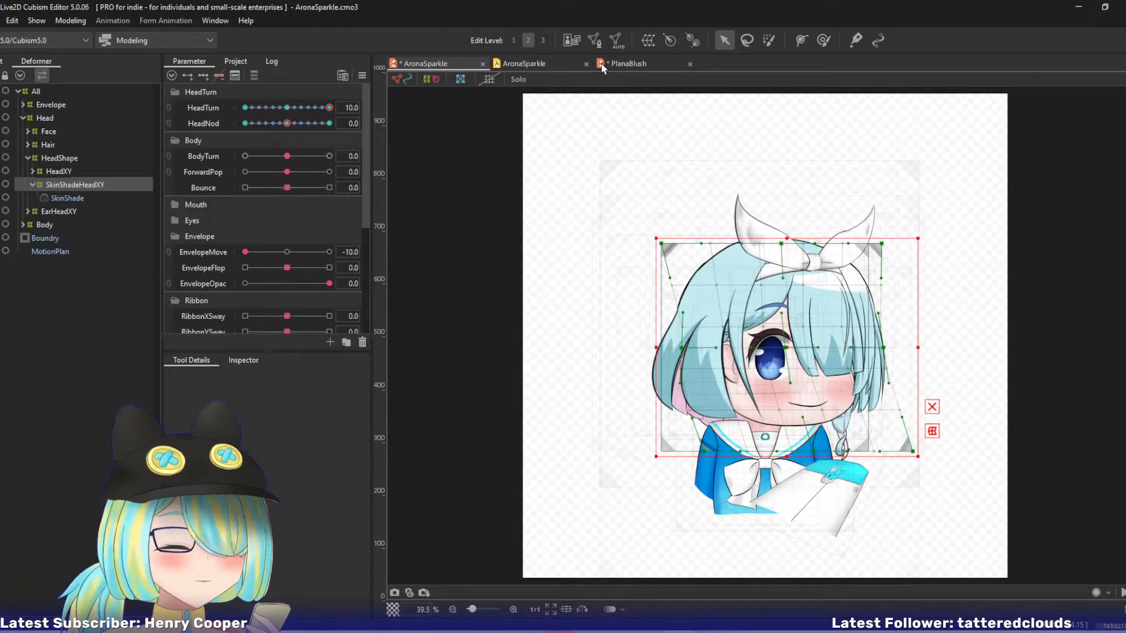
pyautogui.click(629, 64)
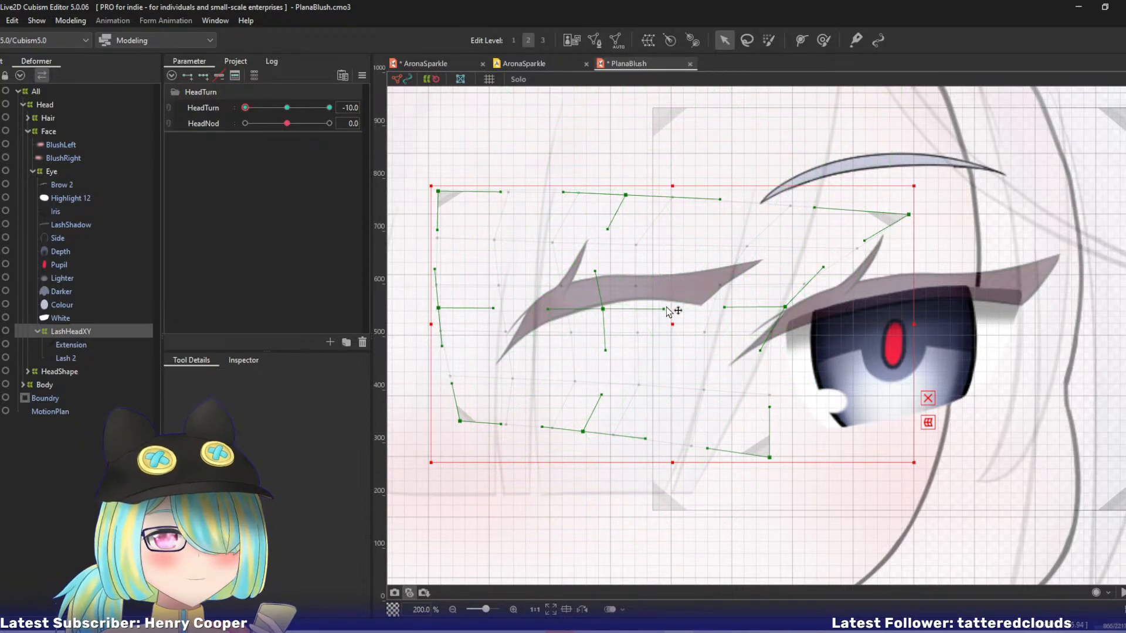
pyautogui.moveTo(698, 315); pyautogui.dragTo(663, 309)
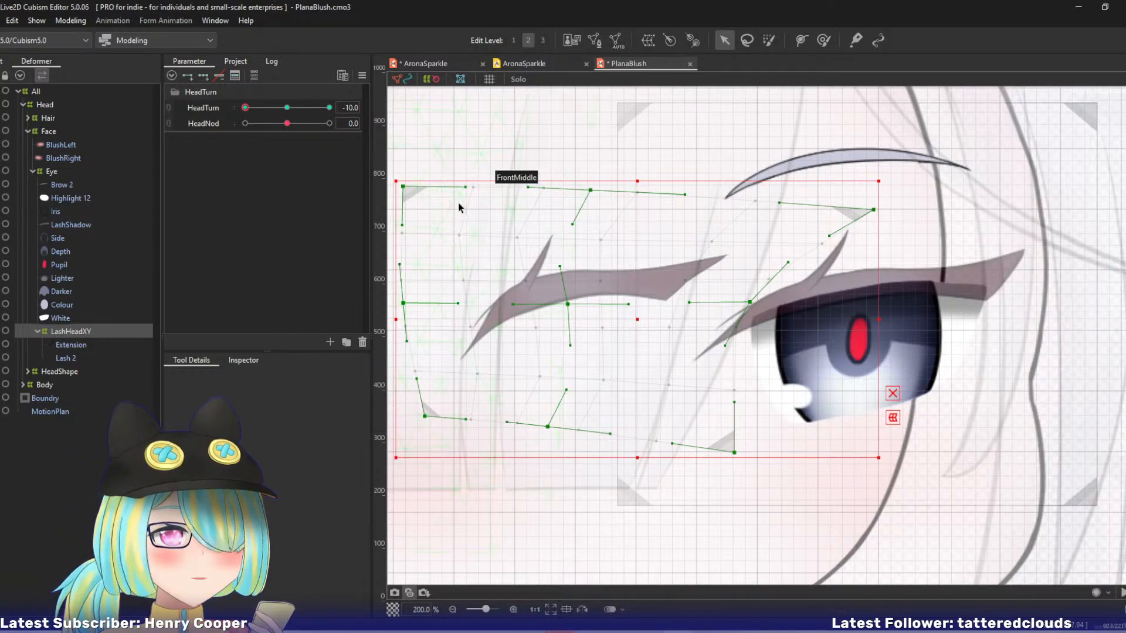
pyautogui.scroll(-3, 698, 258)
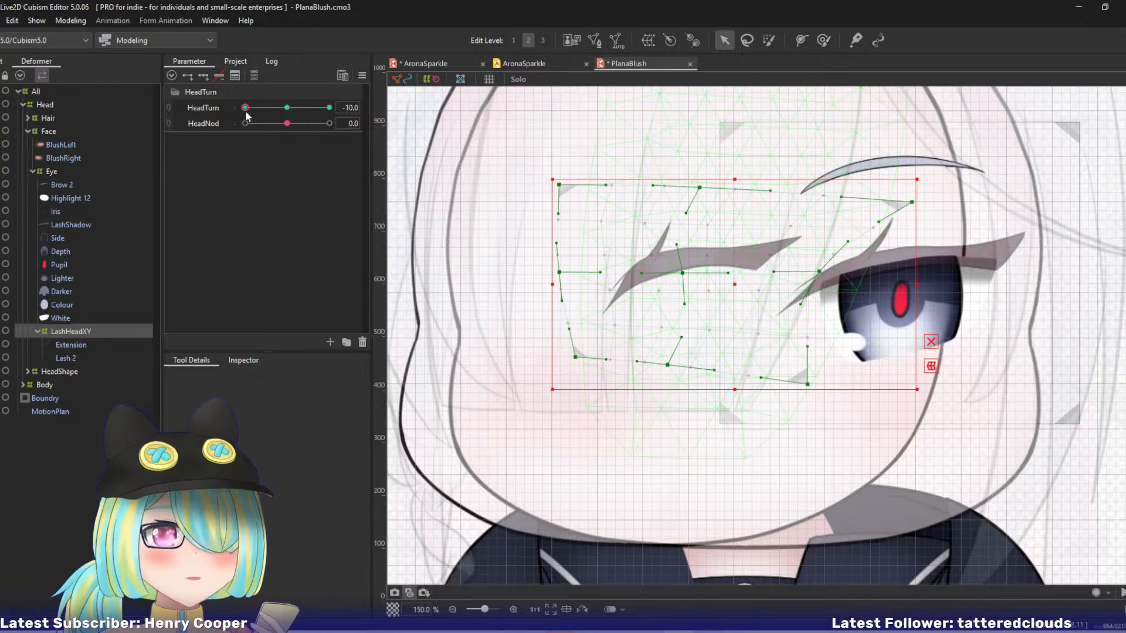
pyautogui.moveTo(245, 108)
pyautogui.mouseDown()
pyautogui.moveTo(275, 107)
pyautogui.moveTo(245, 108)
pyautogui.mouseUp()
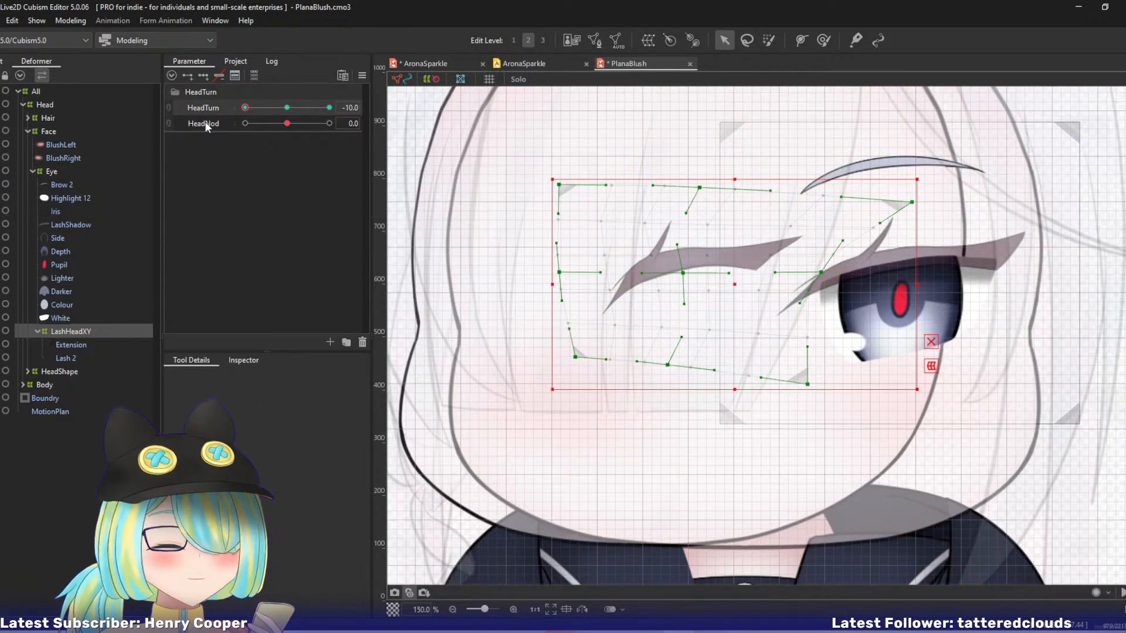
# Return HeadTurn to 0 and set the LashHeadXY deformer's conversion divisions to 9 x 9.
pyautogui.click(287, 108)
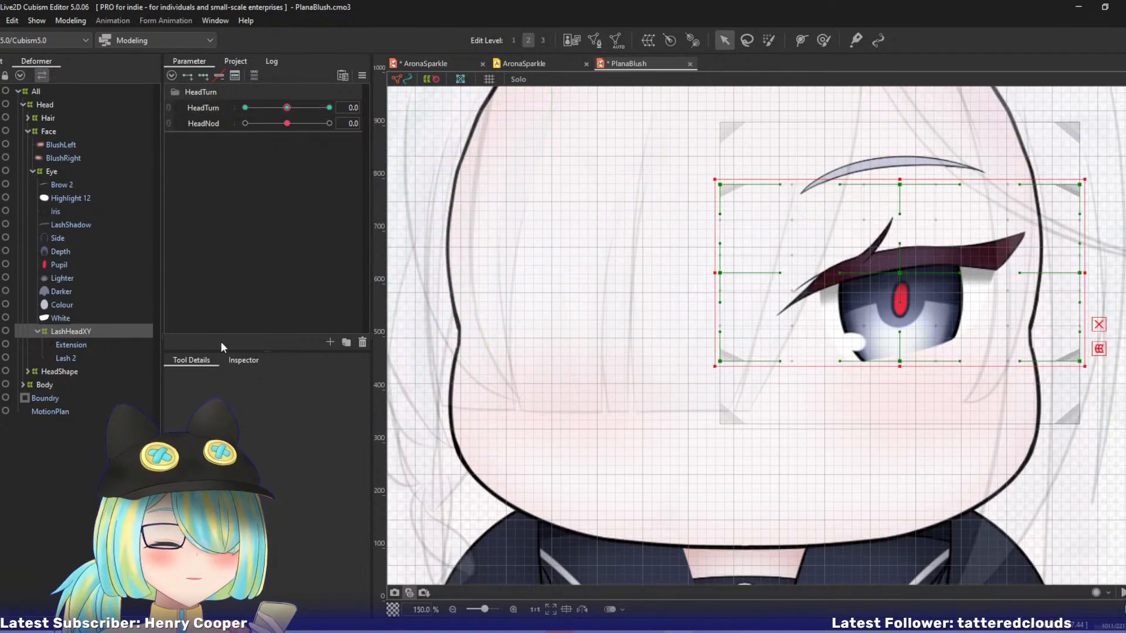
pyautogui.click(243, 361)
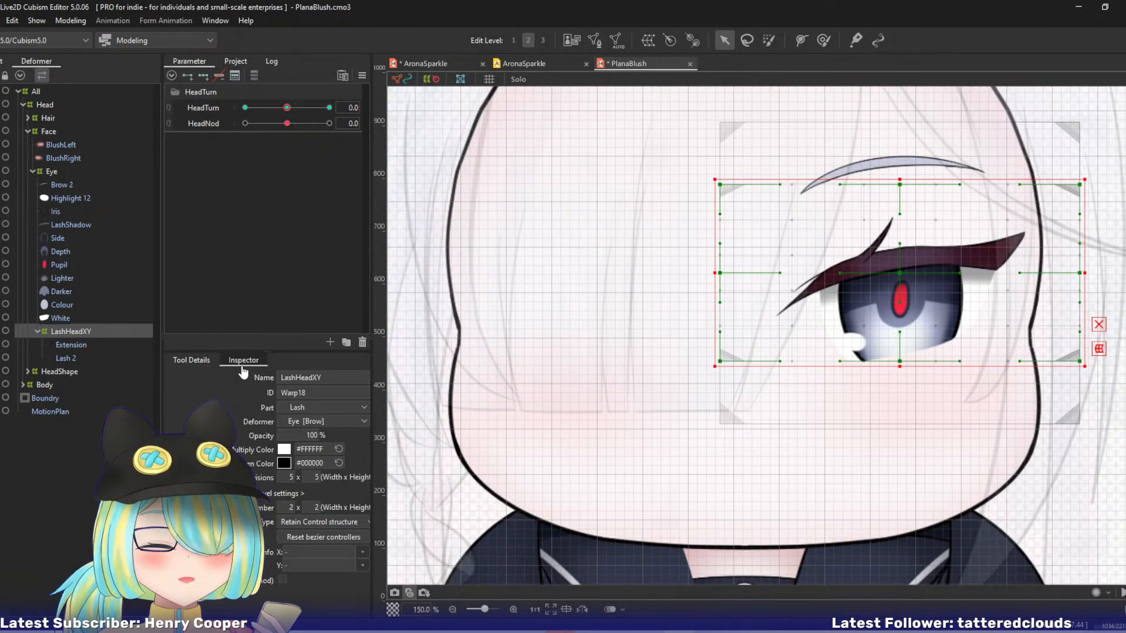
pyautogui.doubleClick(290, 477)
pyautogui.write('9')
pyautogui.doubleClick(314, 476)
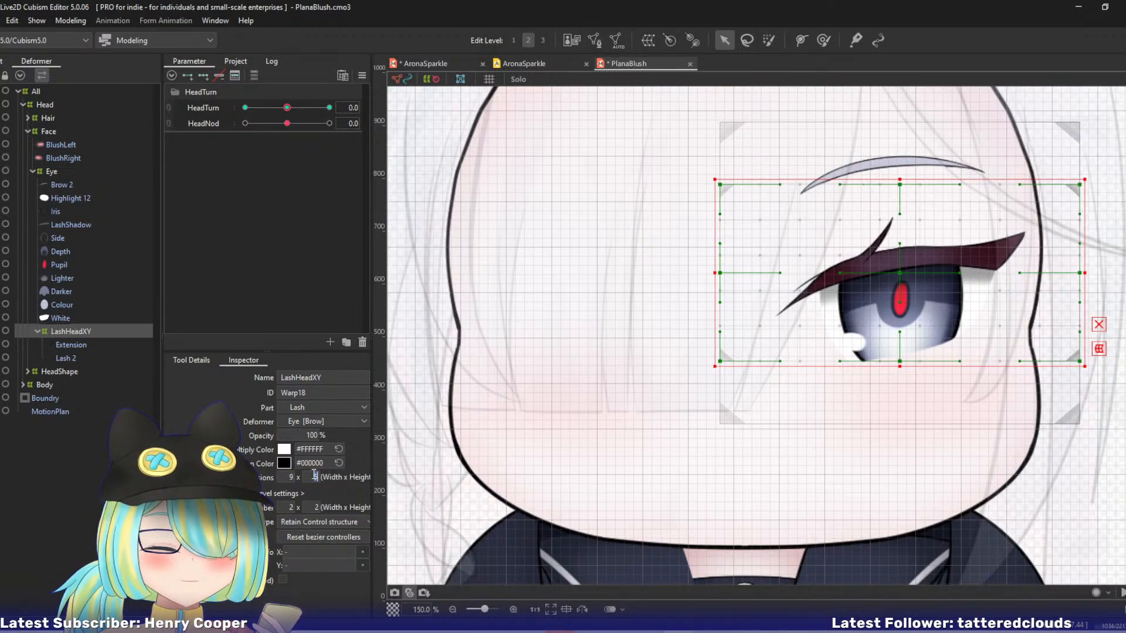
pyautogui.write('9')
pyautogui.press('Return')
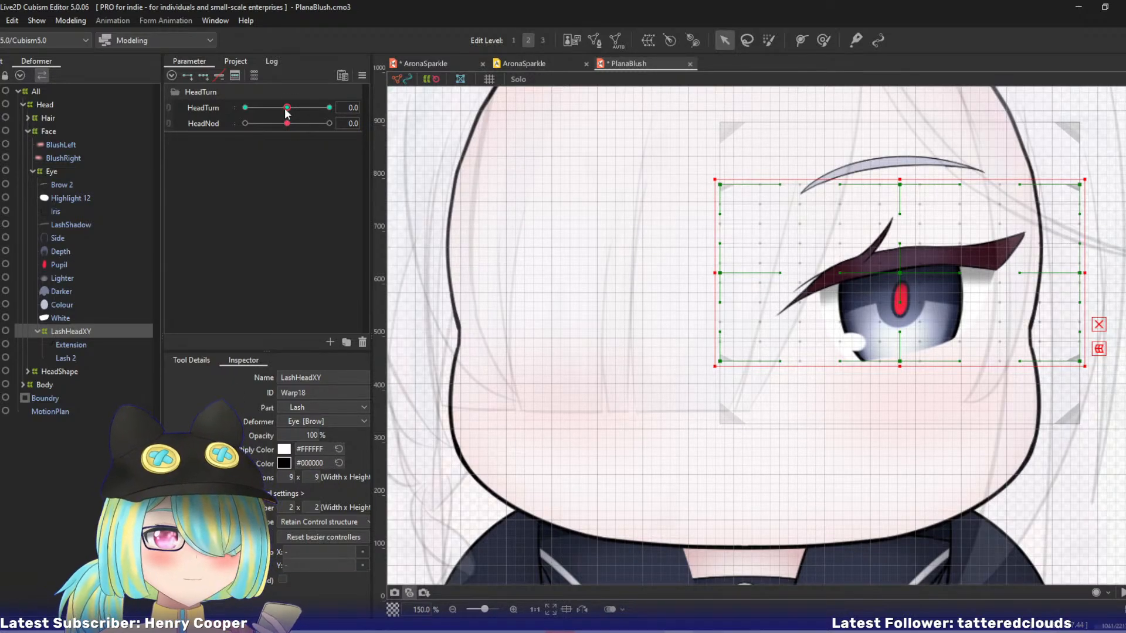
# Set HeadTurn to -10 and refine LashHeadXY around the lash and its extension with a smaller deform brush, undoing unwanted strokes.
pyautogui.moveTo(287, 111); pyautogui.dragTo(205, 104)
pyautogui.moveTo(667, 248); pyautogui.dragTo(560, 237)
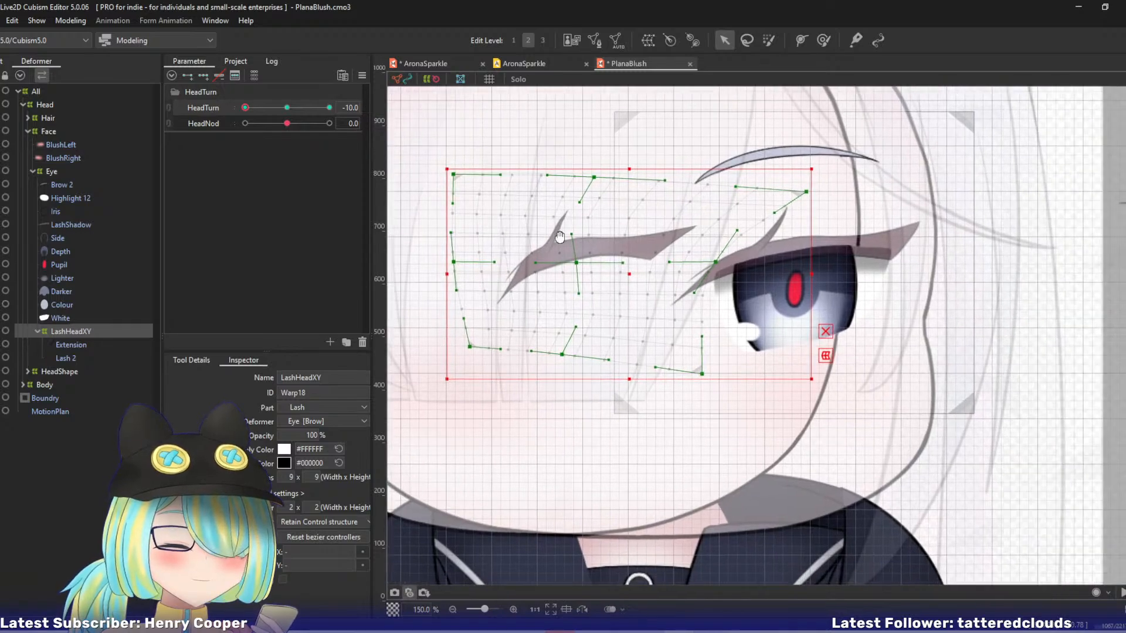
pyautogui.press('b')
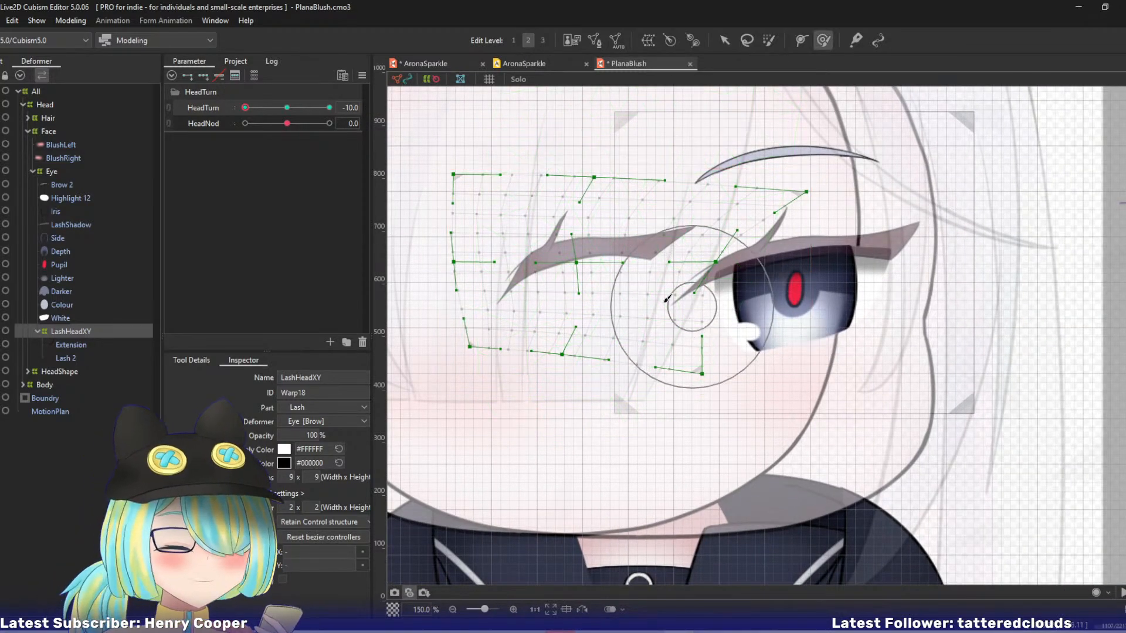
pyautogui.moveTo(646, 349)
pyautogui.mouseDown()
pyautogui.moveTo(631, 267)
pyautogui.moveTo(643, 280)
pyautogui.moveTo(647, 268)
pyautogui.moveTo(611, 263)
pyautogui.moveTo(542, 282)
pyautogui.mouseUp()
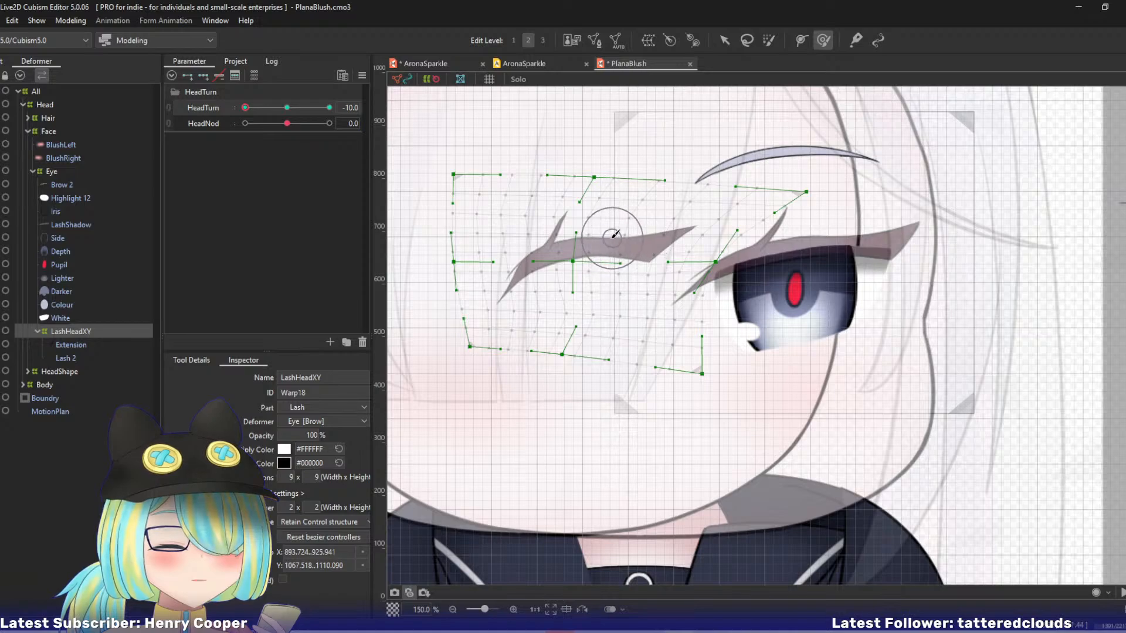
pyautogui.moveTo(613, 238); pyautogui.dragTo(616, 223)
pyautogui.hotkey('ctrl', 'z')
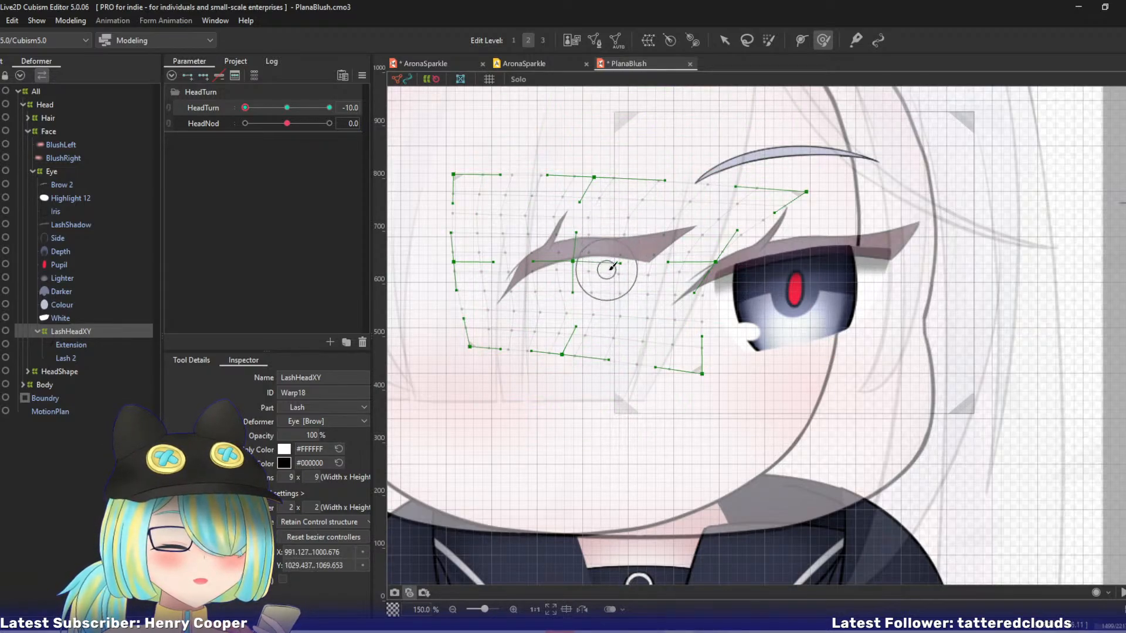
pyautogui.moveTo(567, 202)
pyautogui.mouseDown()
pyautogui.moveTo(574, 212)
pyautogui.moveTo(549, 220)
pyautogui.moveTo(558, 213)
pyautogui.mouseUp()
pyautogui.hotkey('ctrl', 'z')
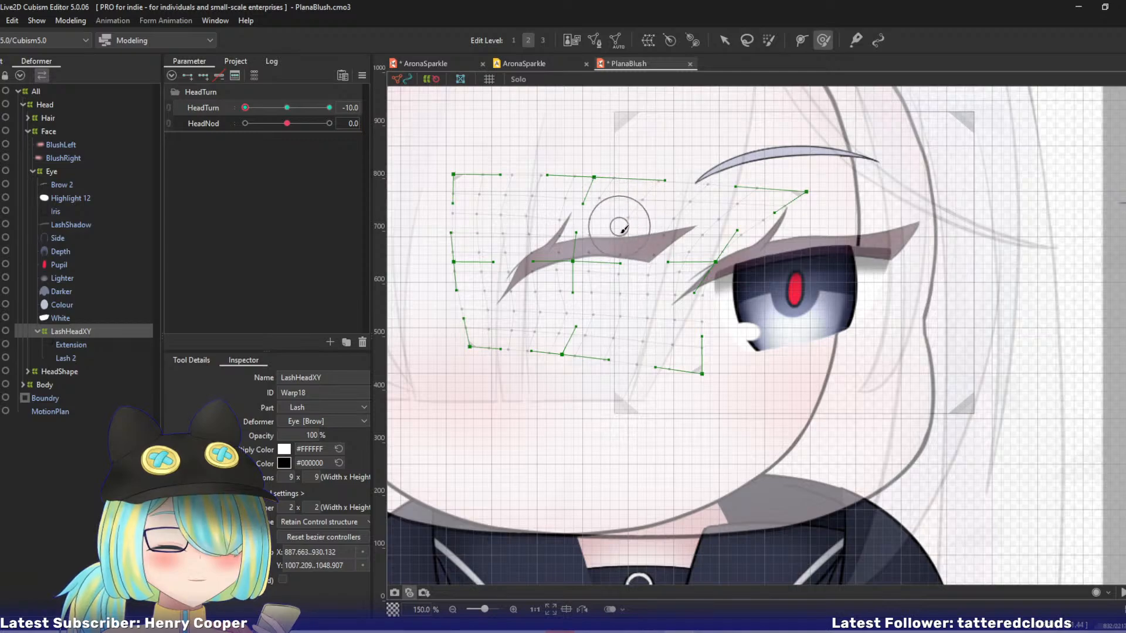
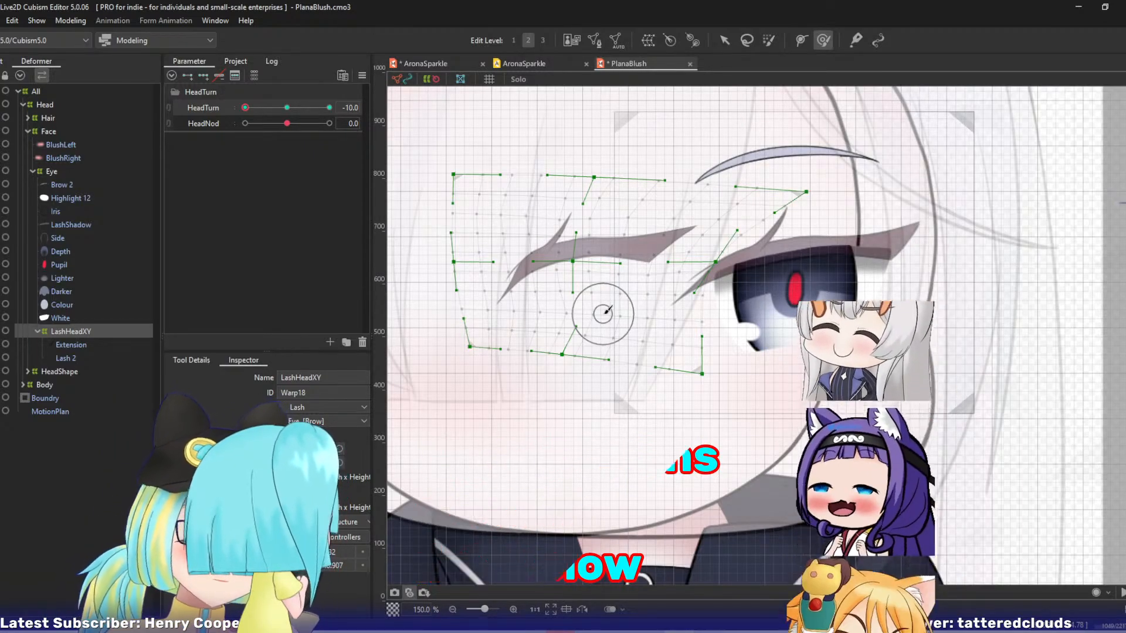
# Nudge the whole LashHeadXY deformer slightly outward, away from the original eye, at HeadTurn -10 and check the turn.
pyautogui.moveTo(604, 355); pyautogui.dragTo(725, 357)
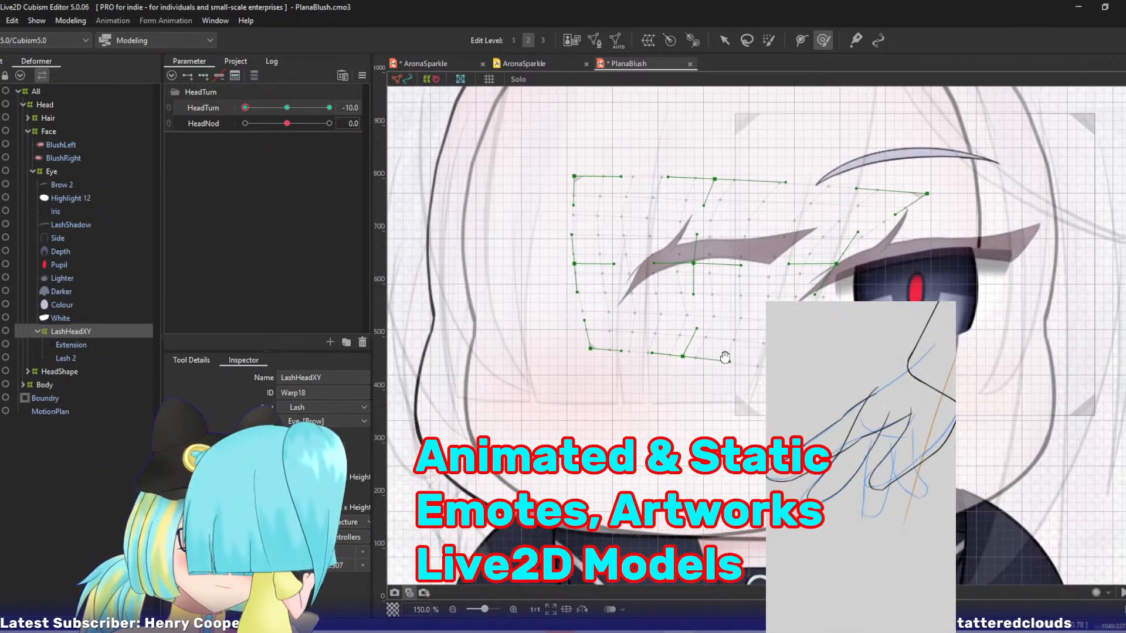
pyautogui.moveTo(245, 108)
pyautogui.mouseDown()
pyautogui.moveTo(273, 119)
pyautogui.moveTo(229, 120)
pyautogui.mouseUp()
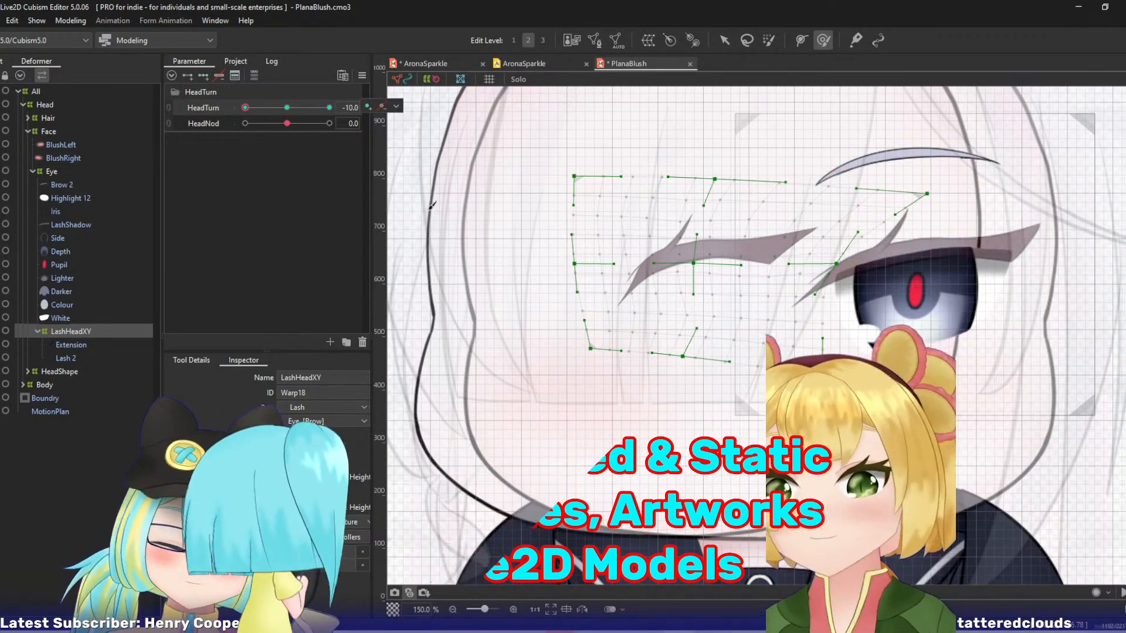
pyautogui.press('Tab')
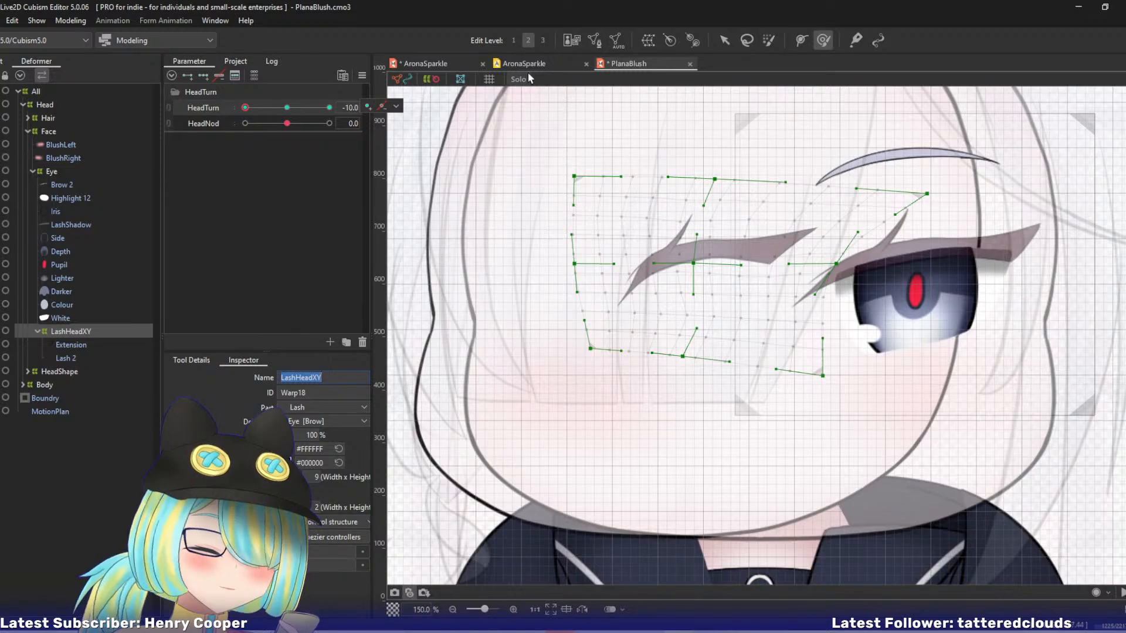
pyautogui.click(624, 65)
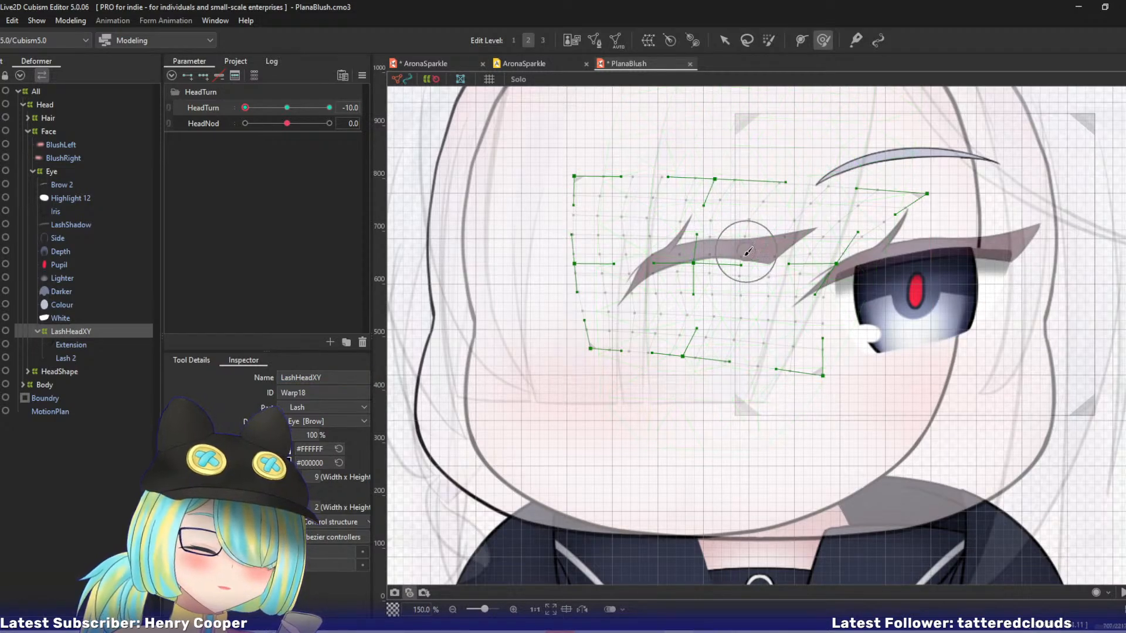
pyautogui.press('v')
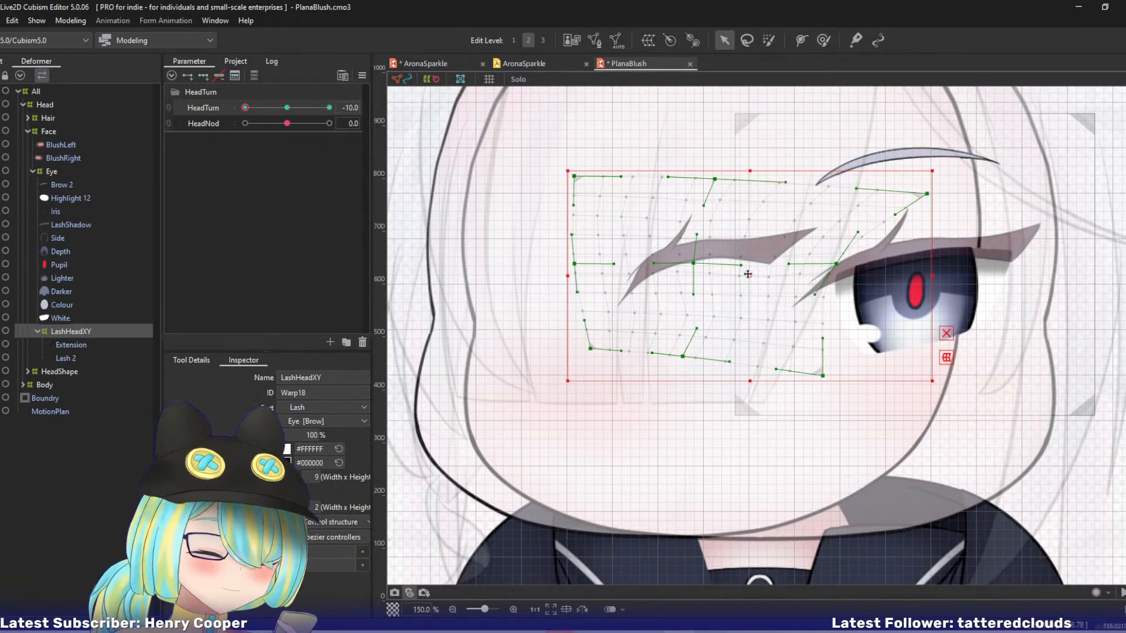
pyautogui.moveTo(747, 274); pyautogui.dragTo(740, 274)
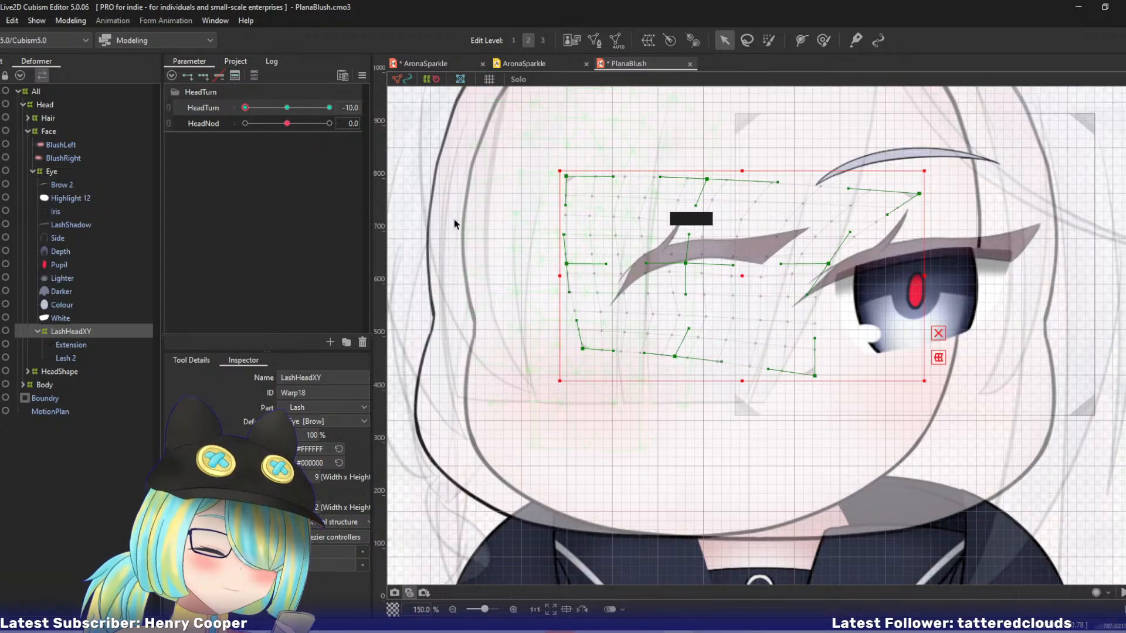
pyautogui.moveTo(251, 108); pyautogui.dragTo(233, 112)
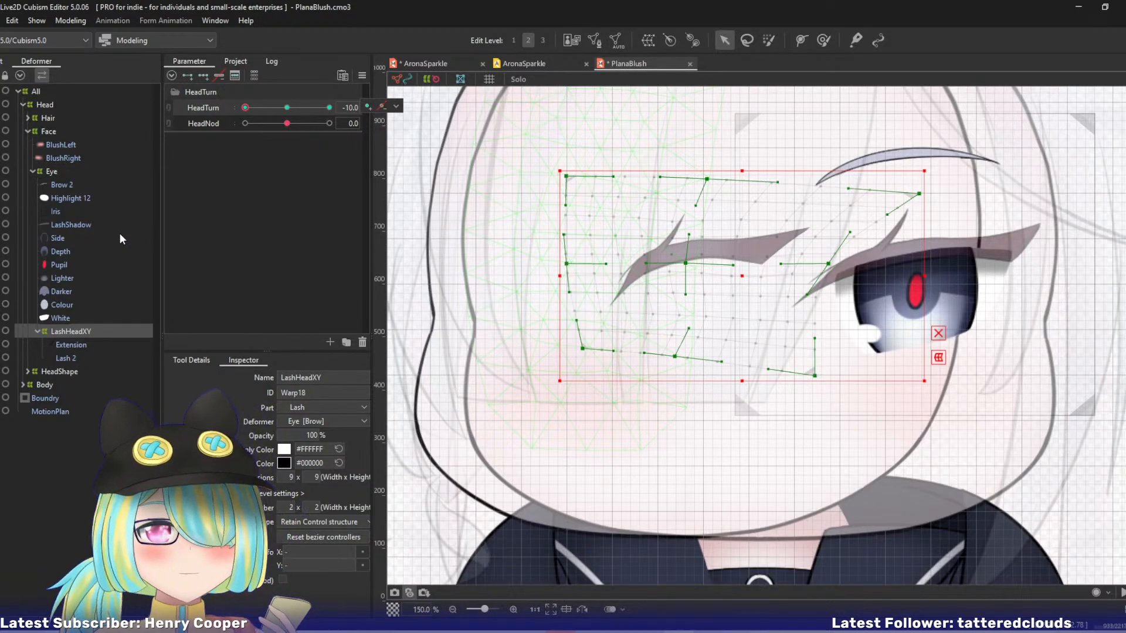
# Create a warp deformer named WhiteHeadXY as parent of Highlight 12 and LashShadow in the Eyeball part.
pyautogui.click(83, 198)
pyautogui.keyDown('ctrl'); pyautogui.click(77, 226); pyautogui.keyUp('ctrl')
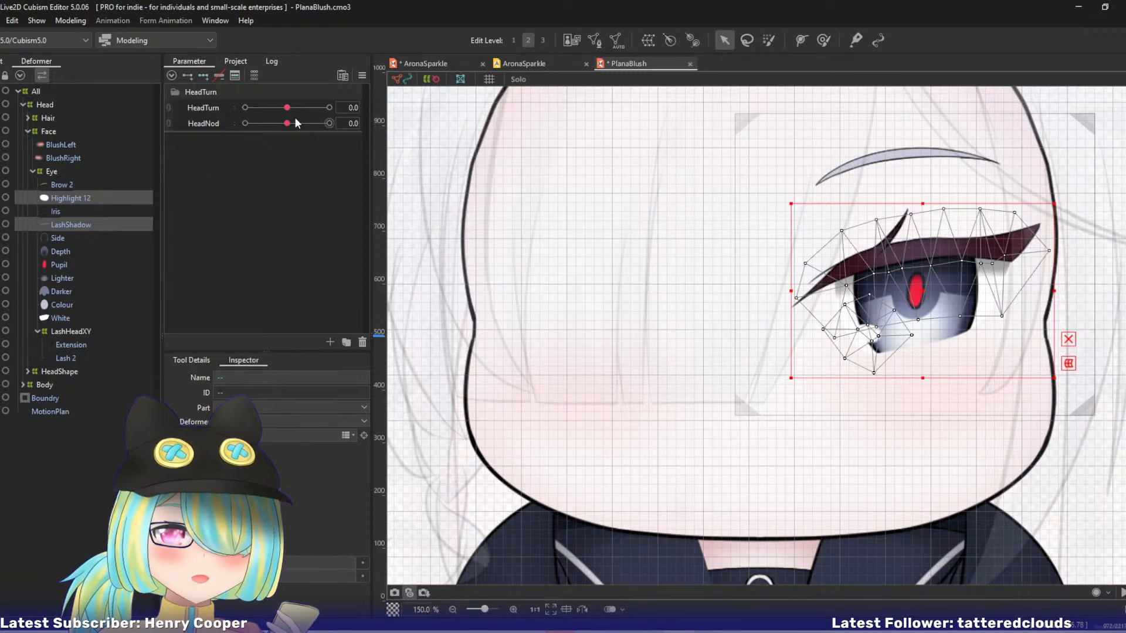
pyautogui.click(648, 40)
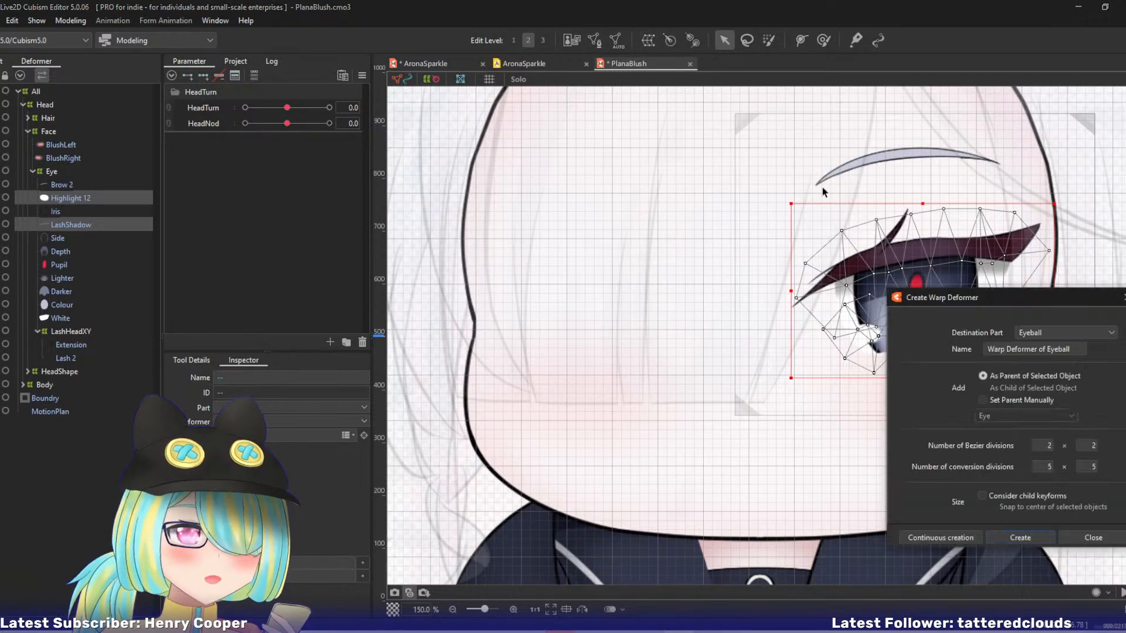
pyautogui.moveTo(1081, 351); pyautogui.dragTo(986, 349)
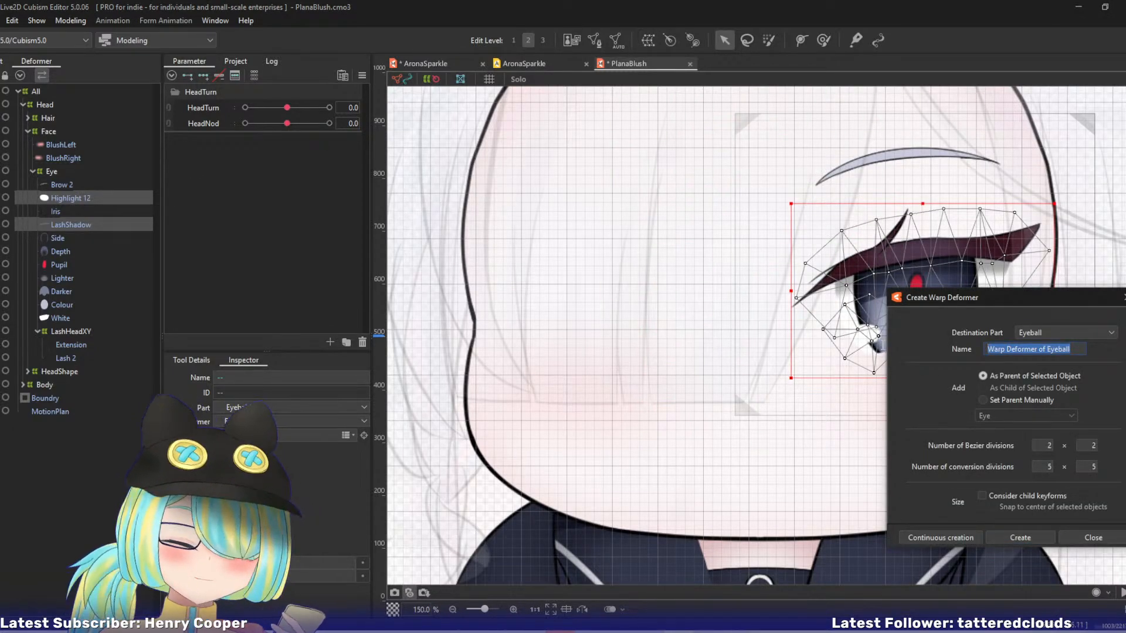
pyautogui.write('WhiteHe')
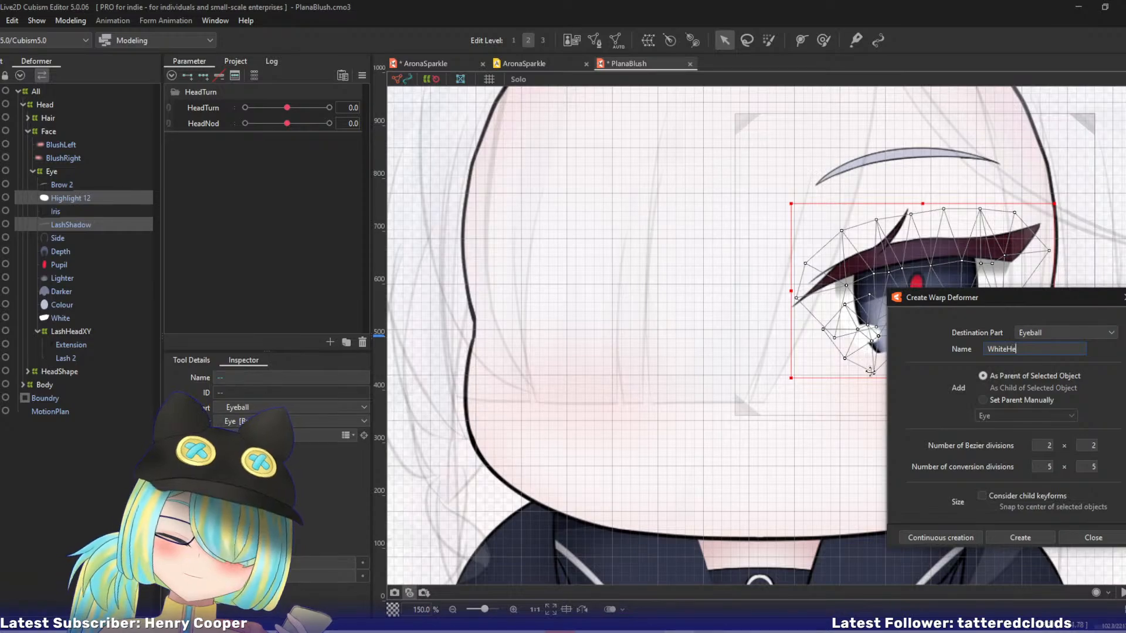
pyautogui.write('ad')
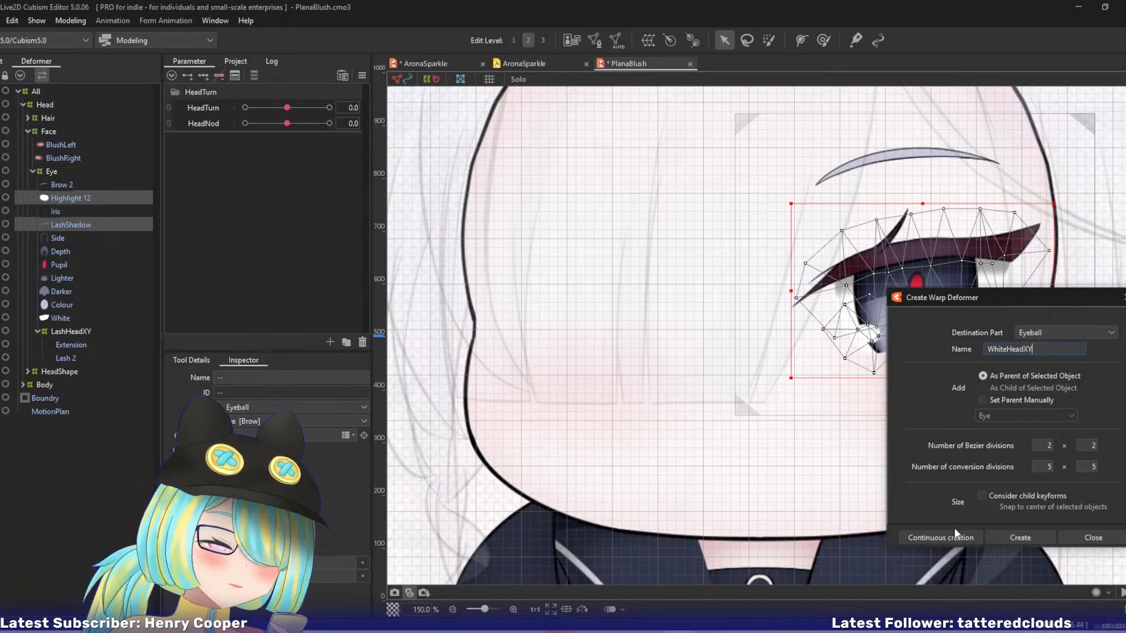
pyautogui.write('XY')
pyautogui.click(952, 539)
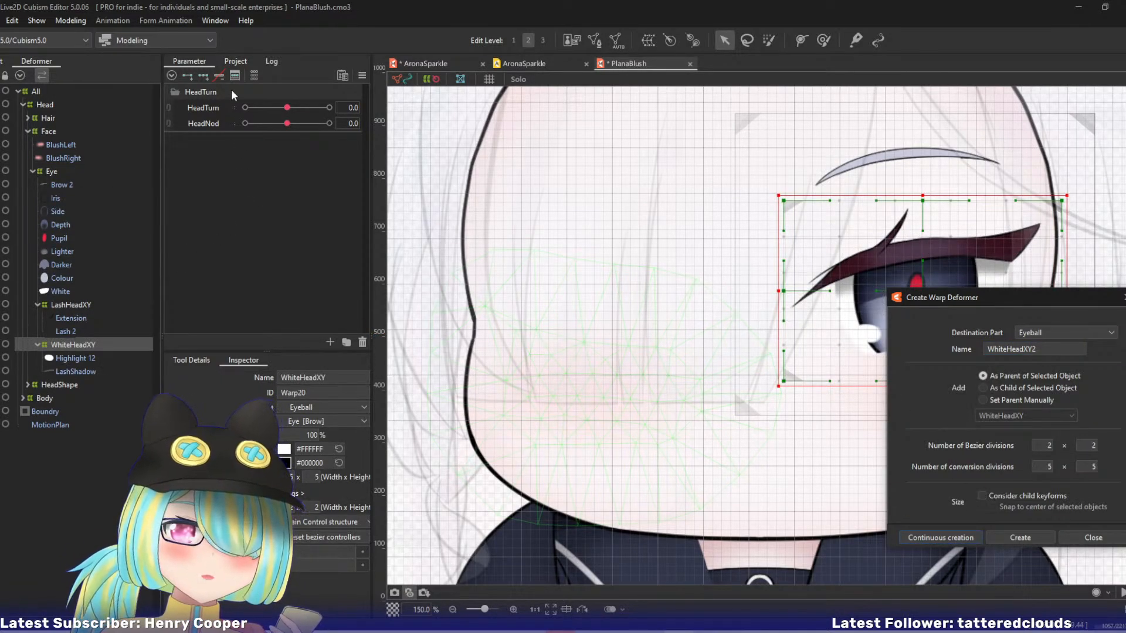
# Try moving the HeadTurn-keyed WhiteHeadXY over the turned lash at -10, and undo back through the deformer's creation.
pyautogui.moveTo(287, 109); pyautogui.dragTo(245, 108)
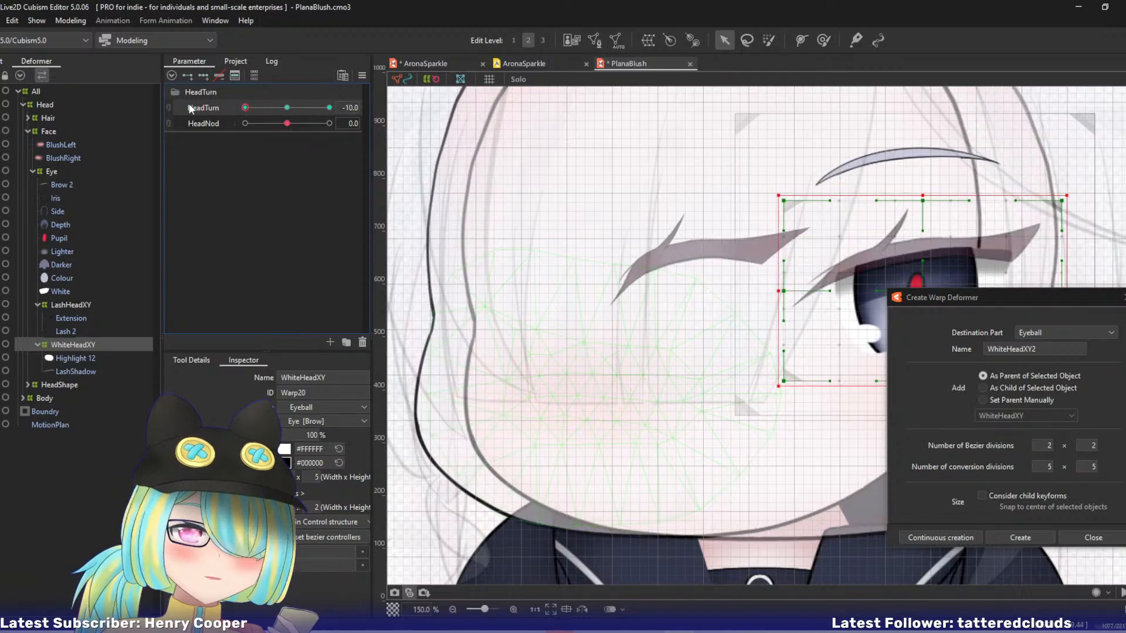
pyautogui.moveTo(578, 293); pyautogui.dragTo(428, 273)
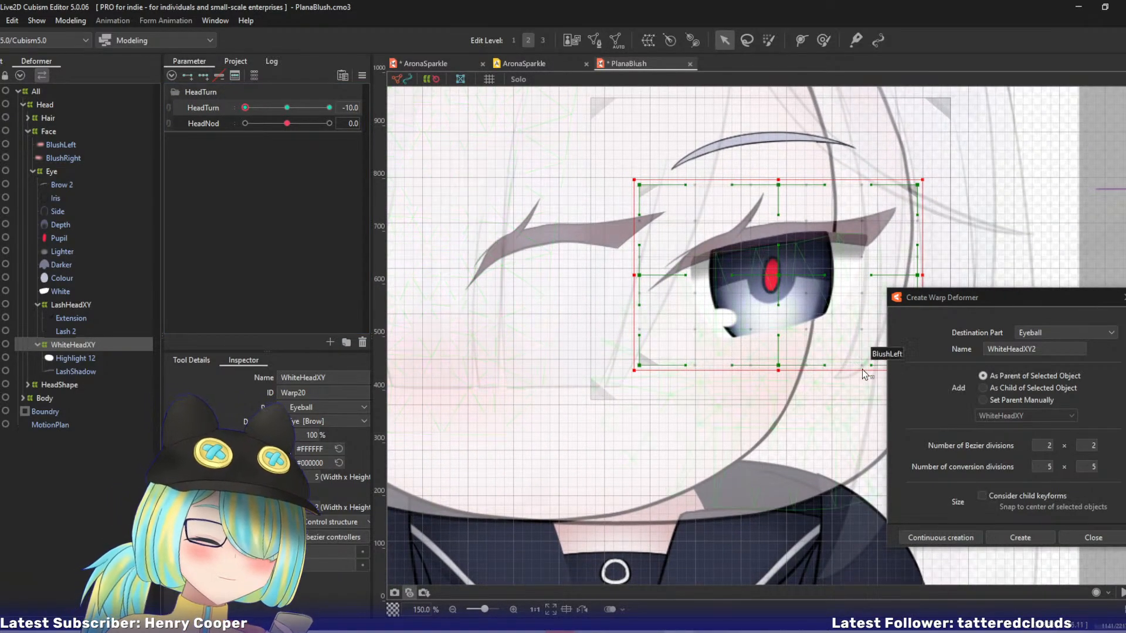
pyautogui.moveTo(713, 273); pyautogui.dragTo(594, 279)
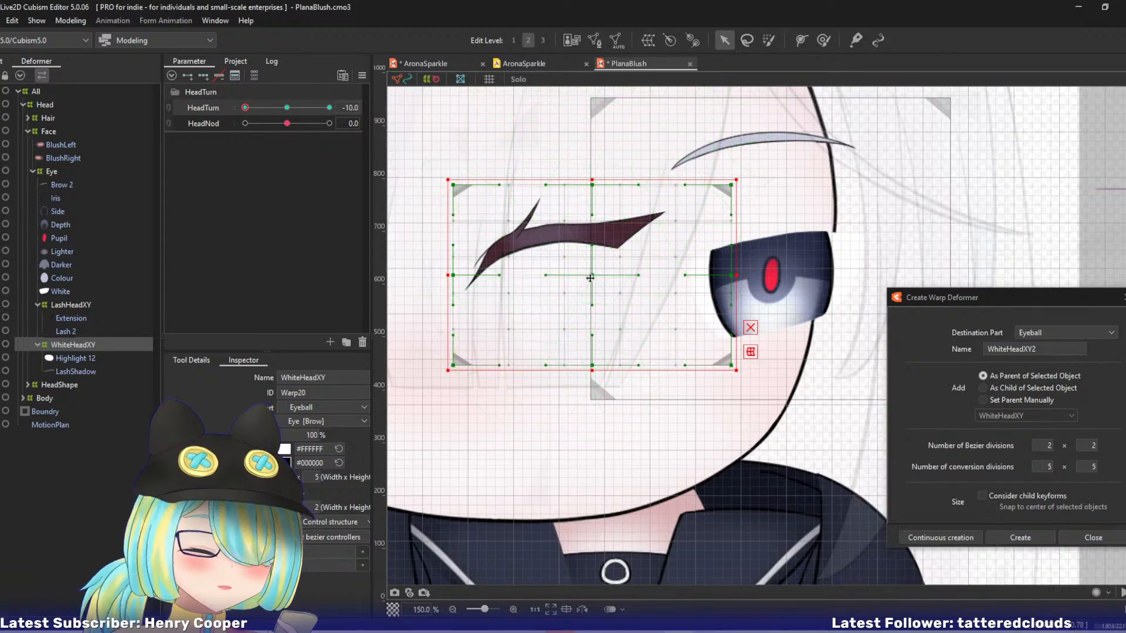
pyautogui.hotkey('ctrl', 'z')
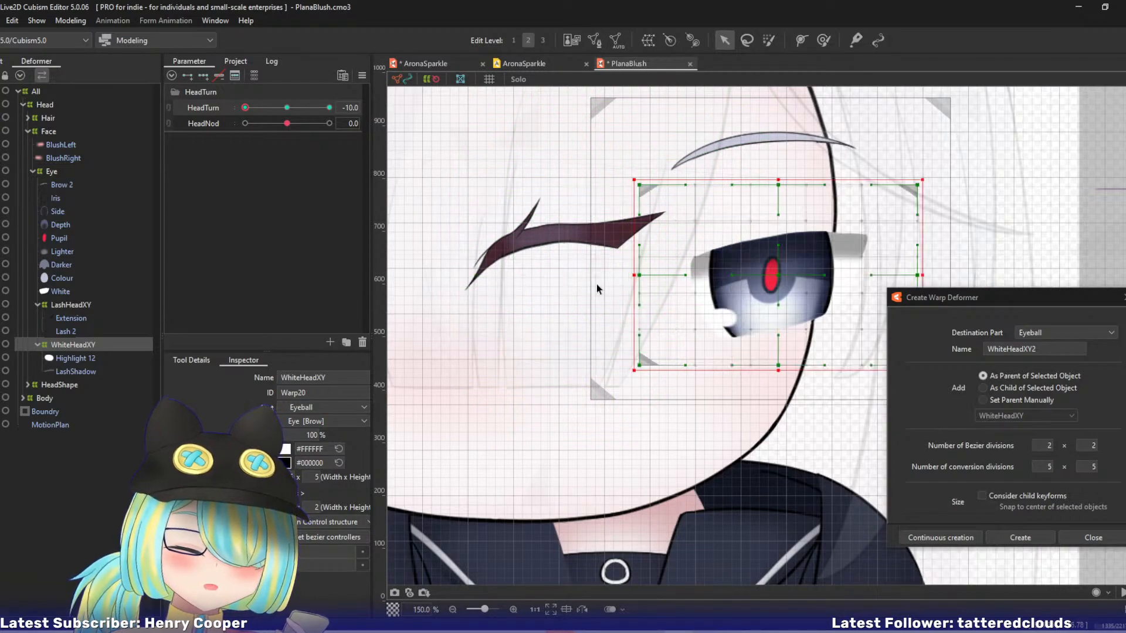
pyautogui.hotkey('ctrl', 'z')
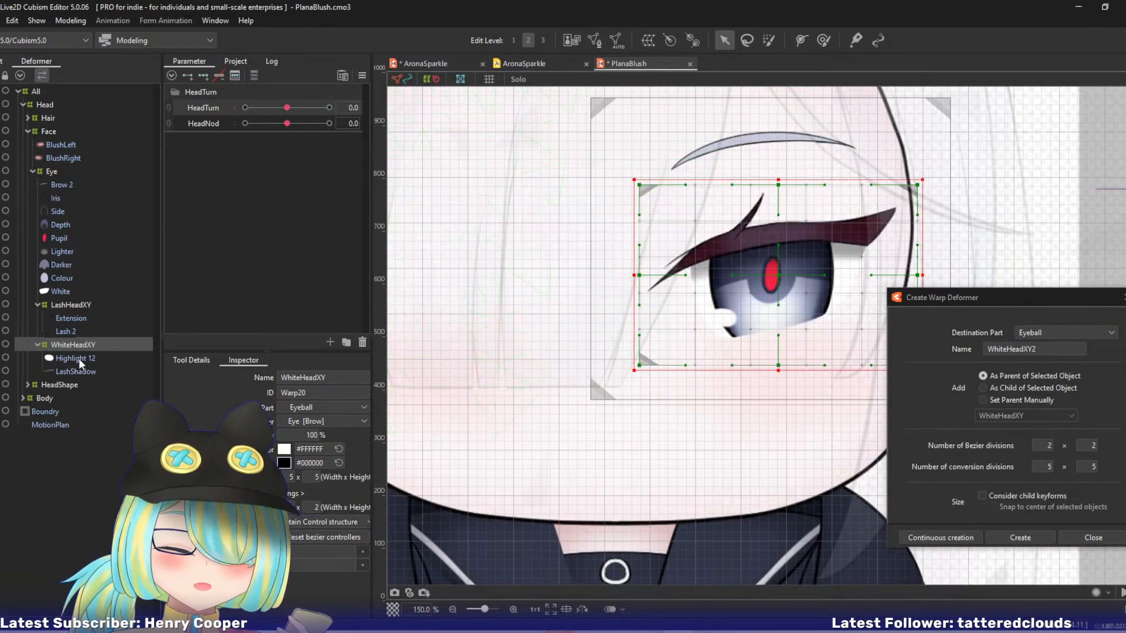
pyautogui.hotkey('ctrl', 'z')
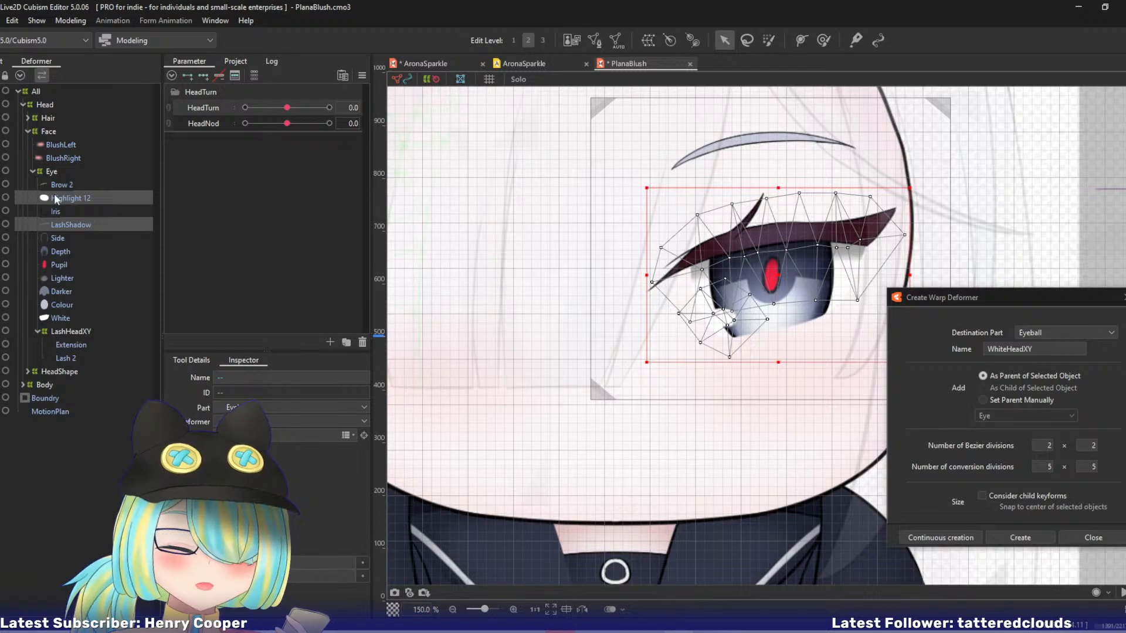
# Create WhiteHeadXY as parent of LashShadow and White instead, and key it at three points on HeadTurn.
pyautogui.click(59, 225)
pyautogui.keyDown('ctrl'); pyautogui.click(58, 317); pyautogui.keyUp('ctrl')
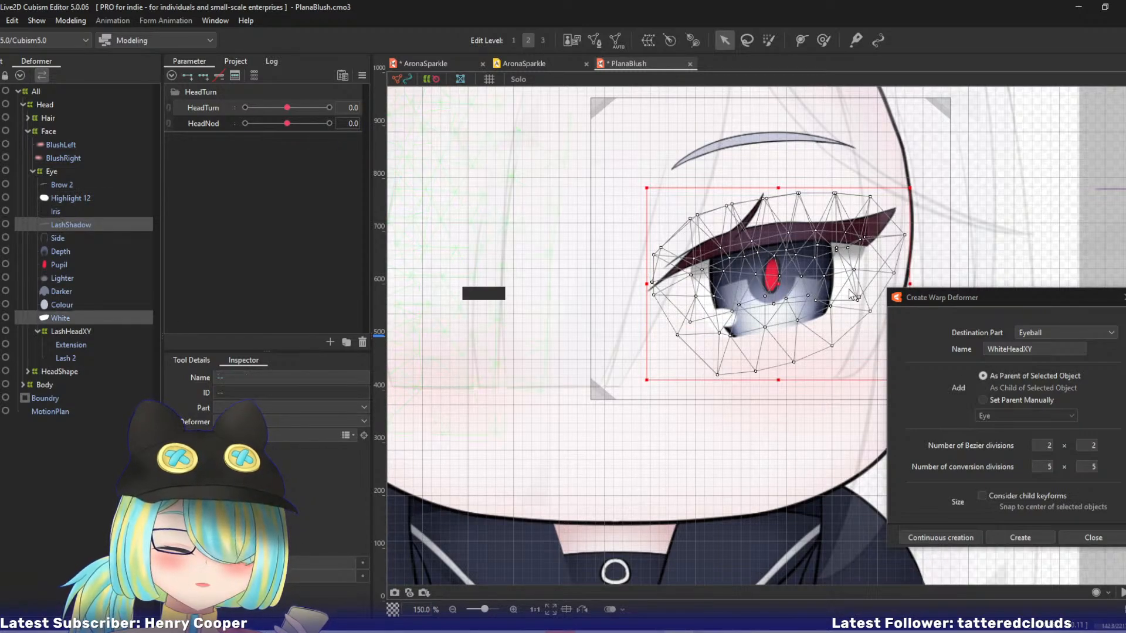
pyautogui.click(953, 540)
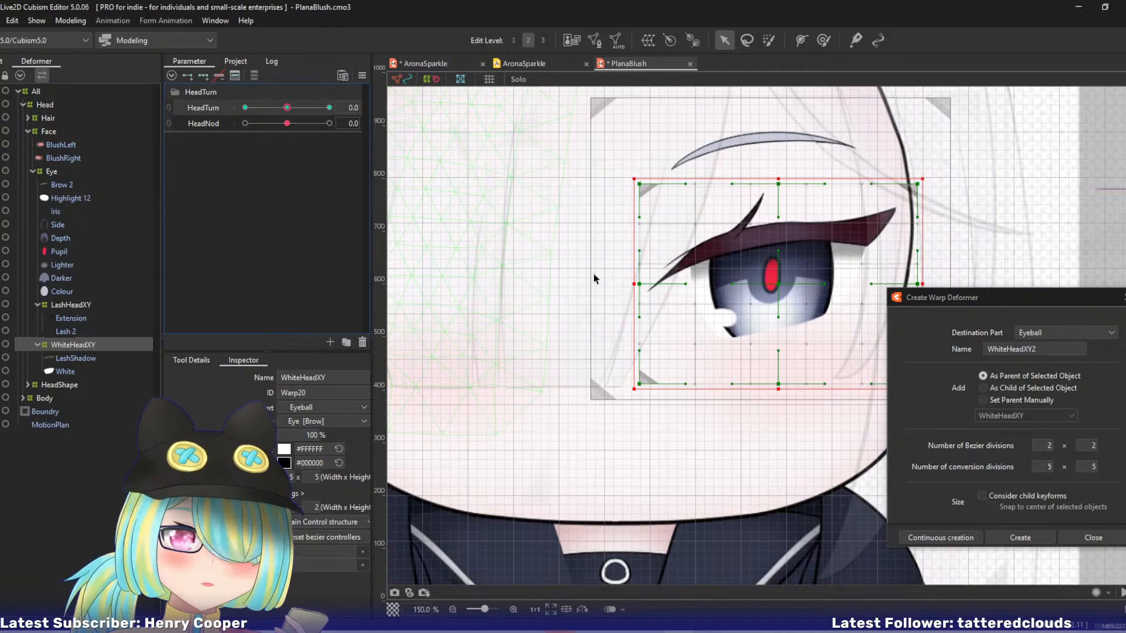
pyautogui.moveTo(286, 108); pyautogui.dragTo(244, 109)
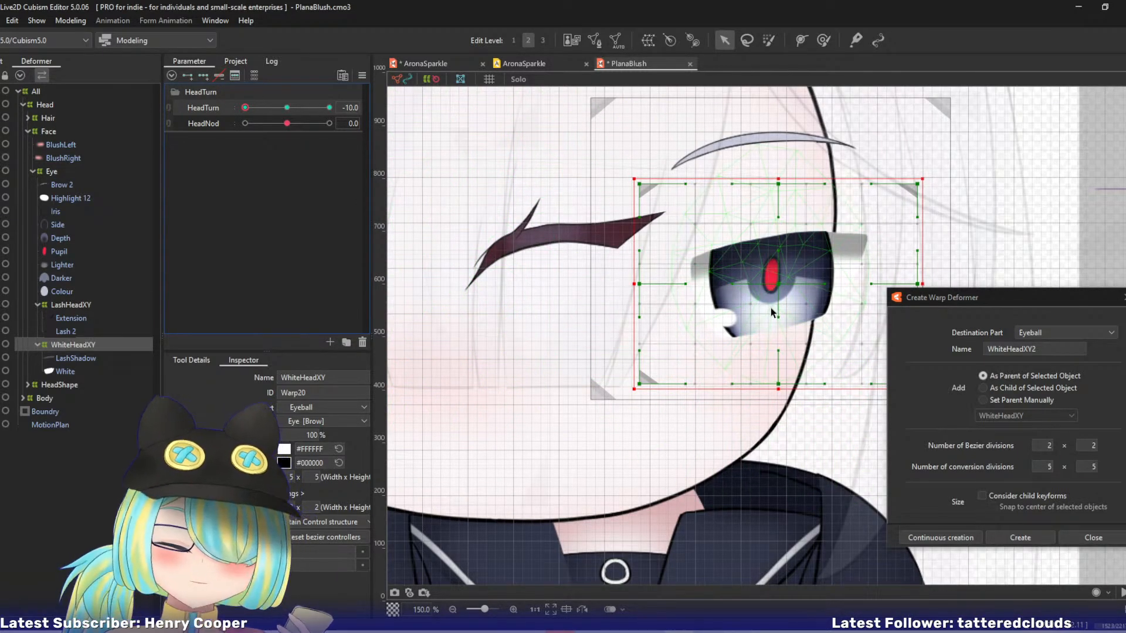
# Isolate WhiteHeadXY in Solo view and move it beneath the turned lash at HeadTurn -10.
pyautogui.keyDown('shift'); pyautogui.click(66, 372); pyautogui.keyUp('shift')
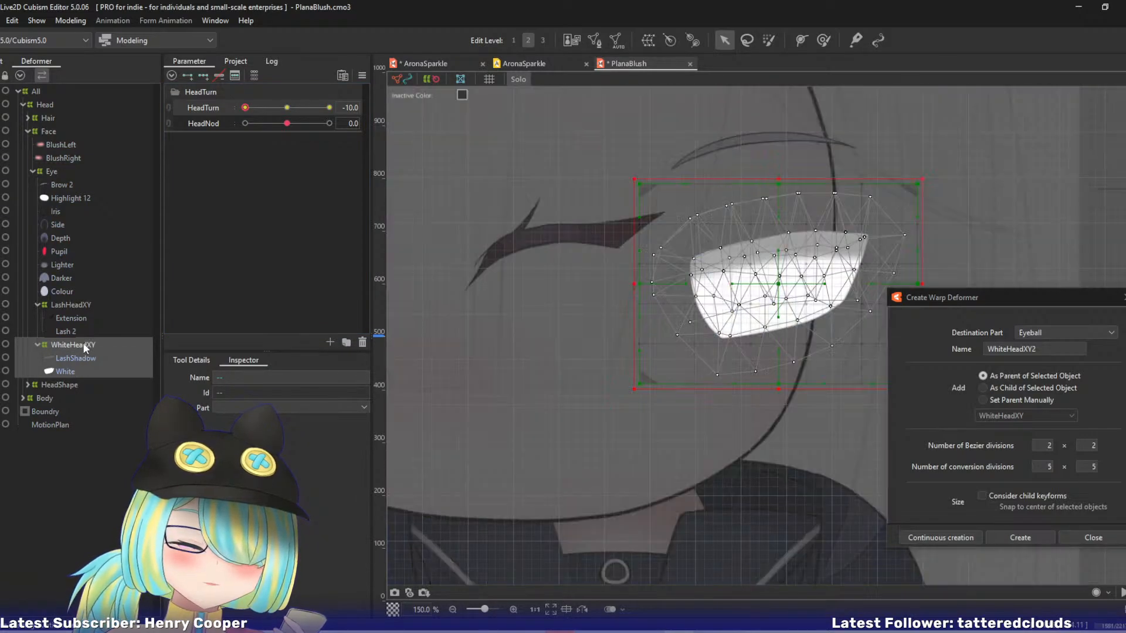
pyautogui.click(83, 344)
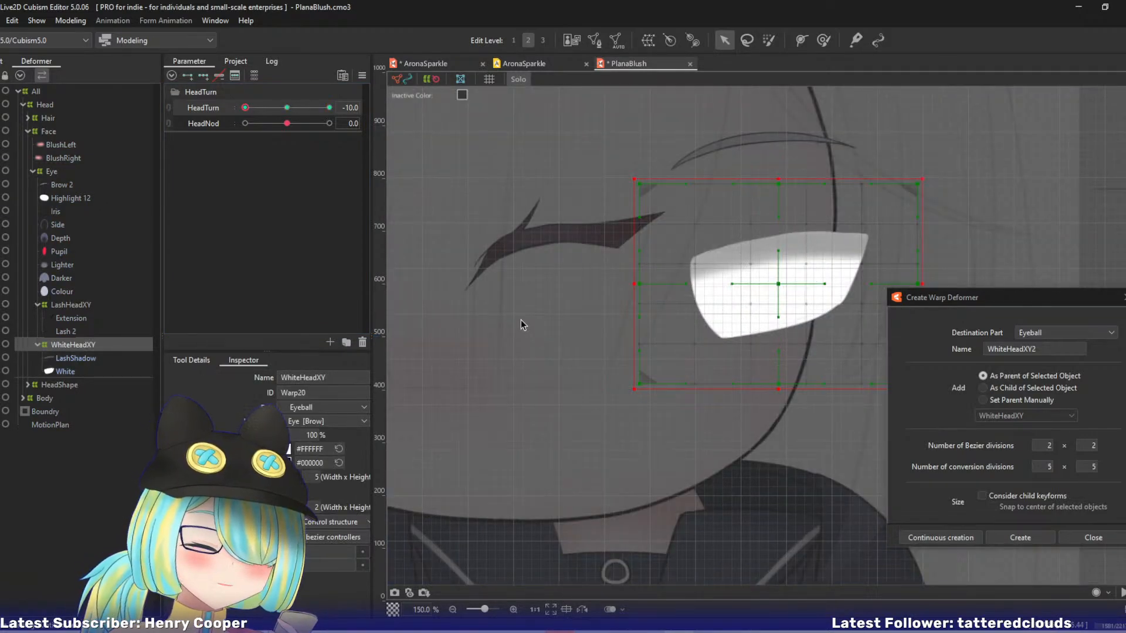
pyautogui.moveTo(778, 284); pyautogui.dragTo(567, 284)
pyautogui.click(624, 304)
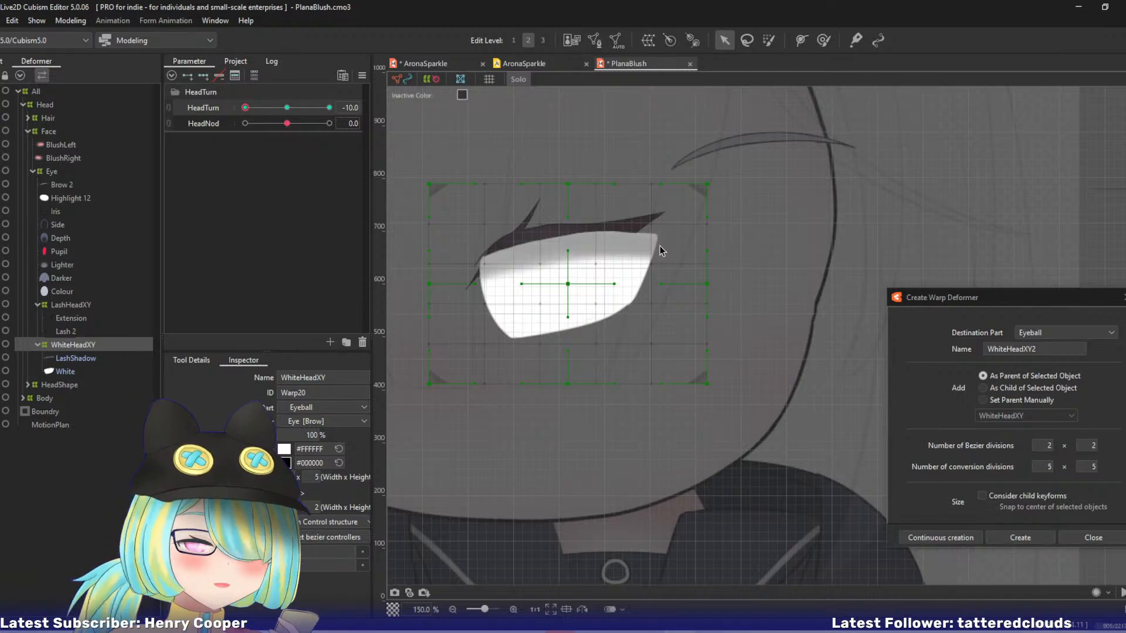
pyautogui.moveTo(522, 322); pyautogui.dragTo(597, 311)
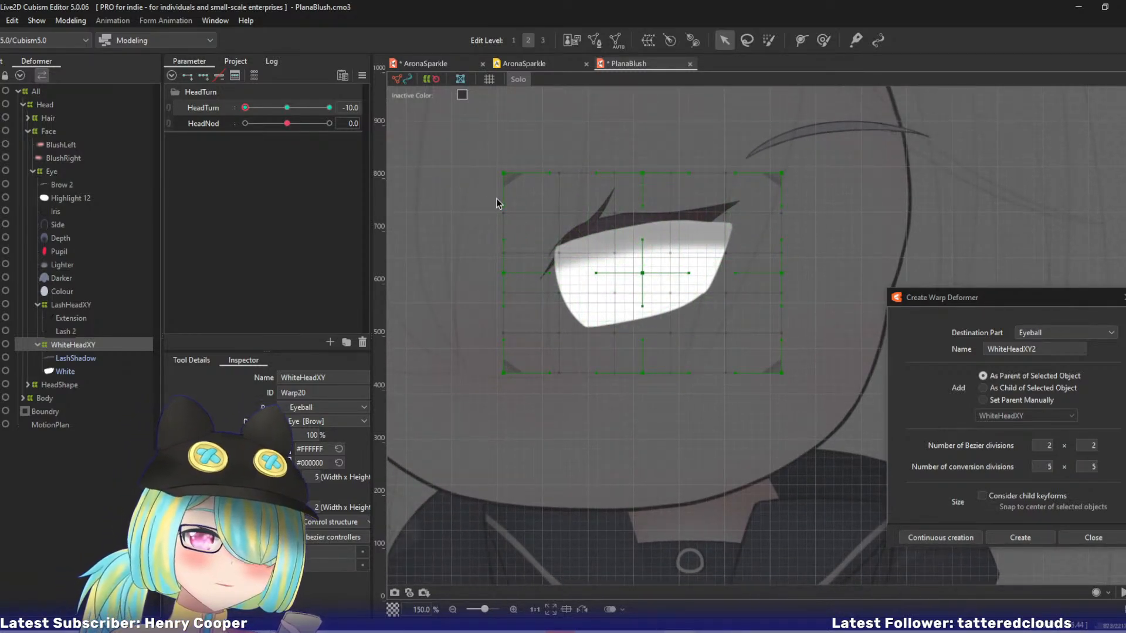
# Narrow and slant WhiteHeadXY at HeadTurn -10 by shifting its centre, upper-left, side, lower-right and lower-middle control points.
pyautogui.moveTo(643, 274); pyautogui.dragTo(619, 272)
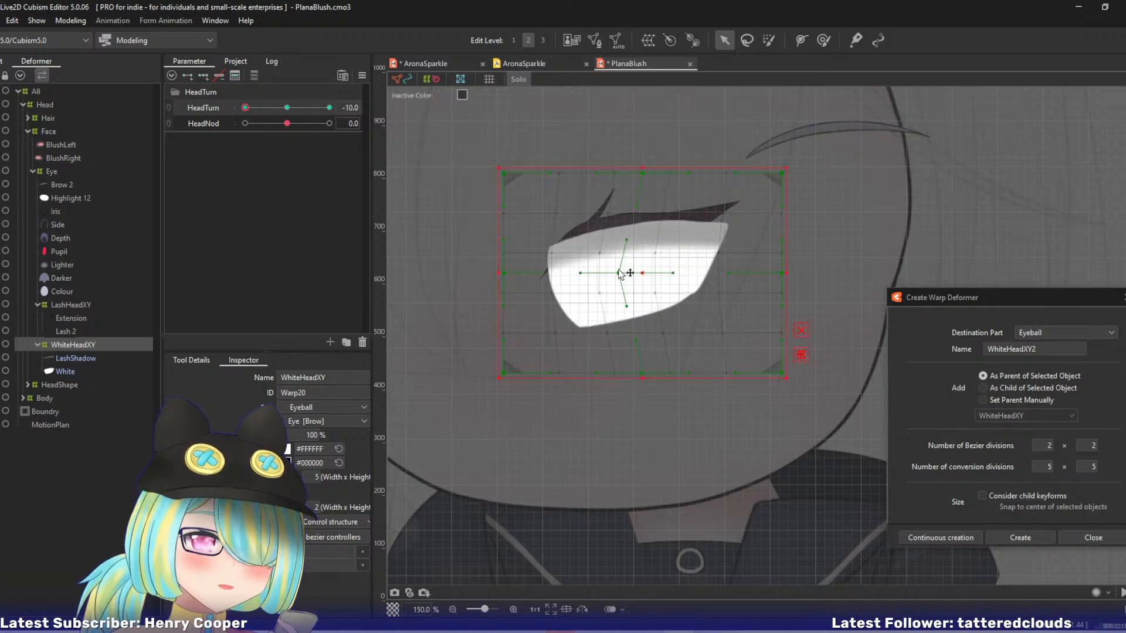
pyautogui.moveTo(503, 173); pyautogui.dragTo(535, 174)
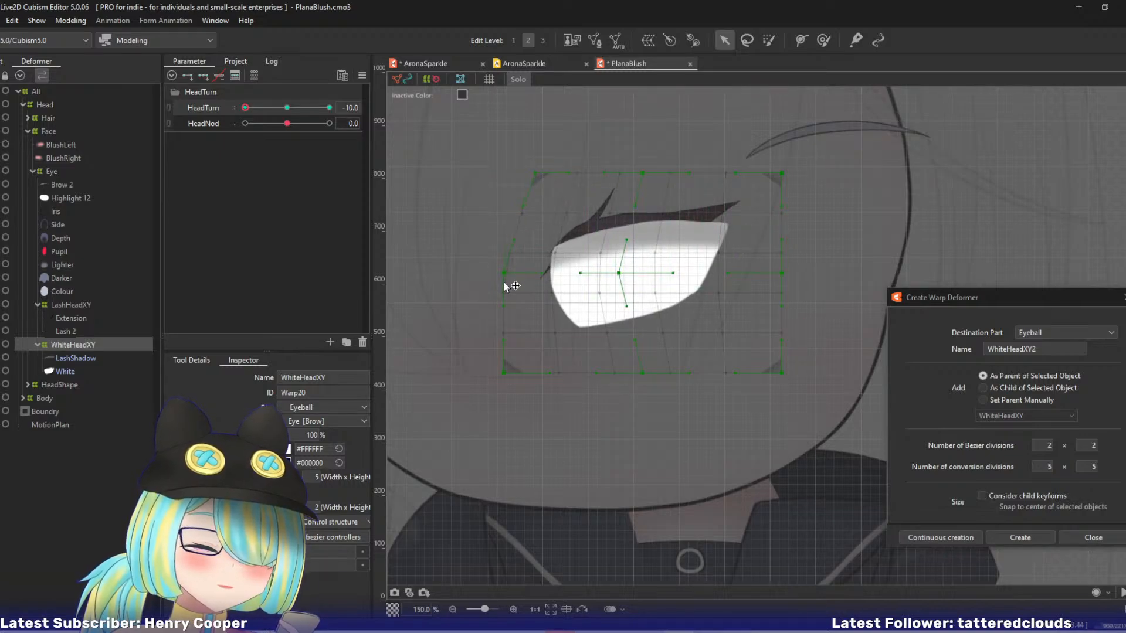
pyautogui.moveTo(504, 273); pyautogui.dragTo(529, 273)
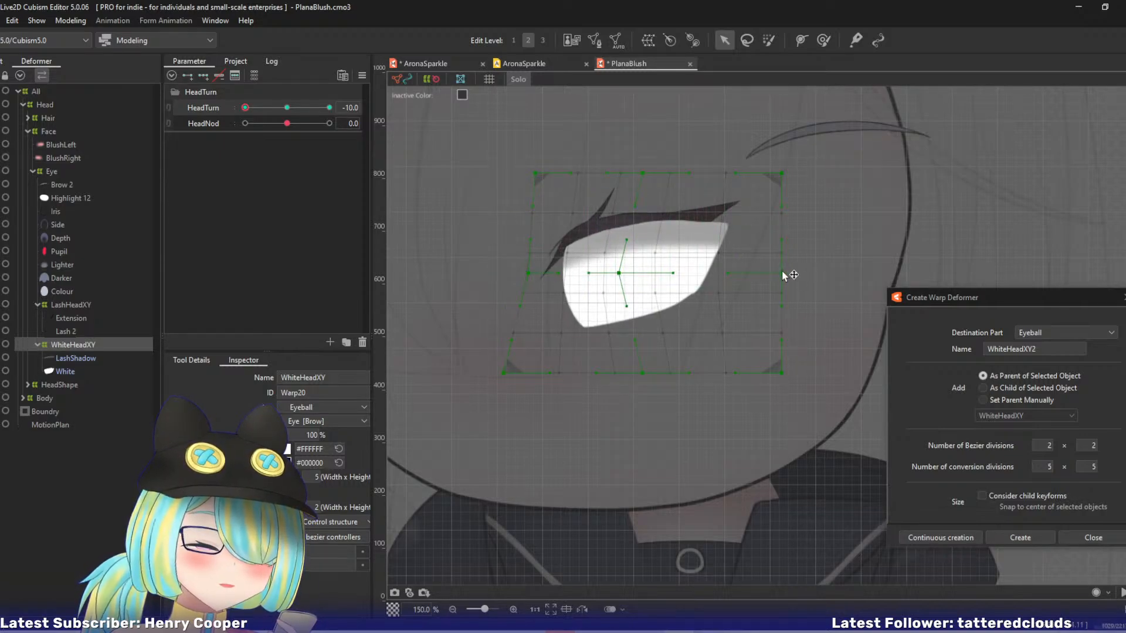
pyautogui.moveTo(782, 274); pyautogui.dragTo(749, 274)
pyautogui.moveTo(781, 373); pyautogui.dragTo(711, 374)
pyautogui.moveTo(643, 373); pyautogui.dragTo(601, 374)
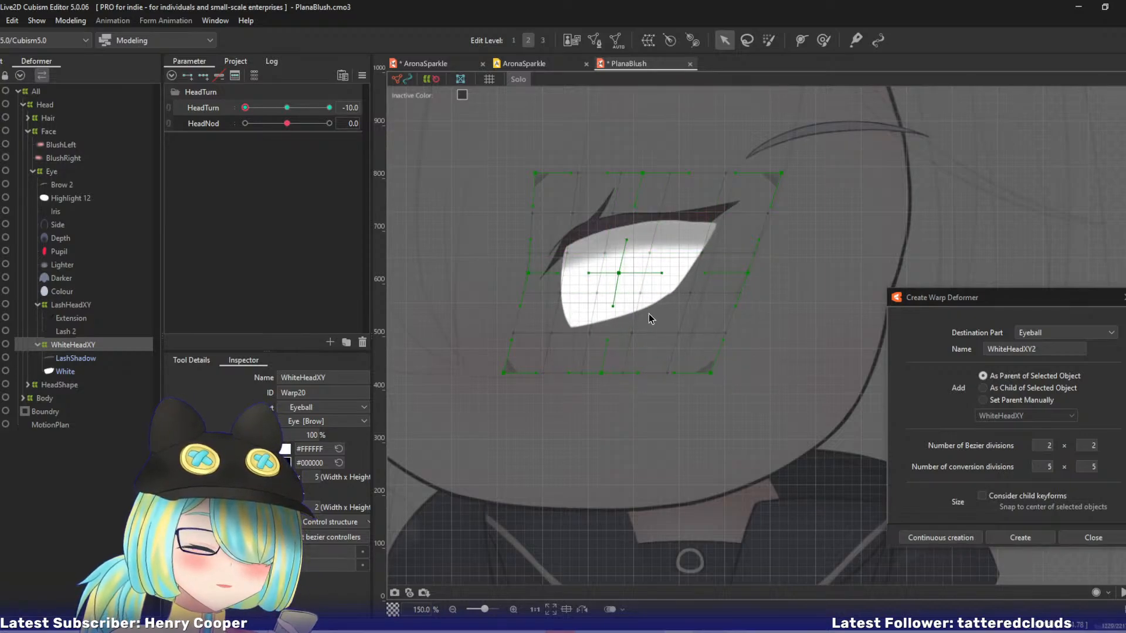
# Fit the eye white to the lash by pulling WhiteHeadXY's lower points and right edge inward and fine-tuning its centre.
pyautogui.moveTo(505, 373); pyautogui.dragTo(594, 382)
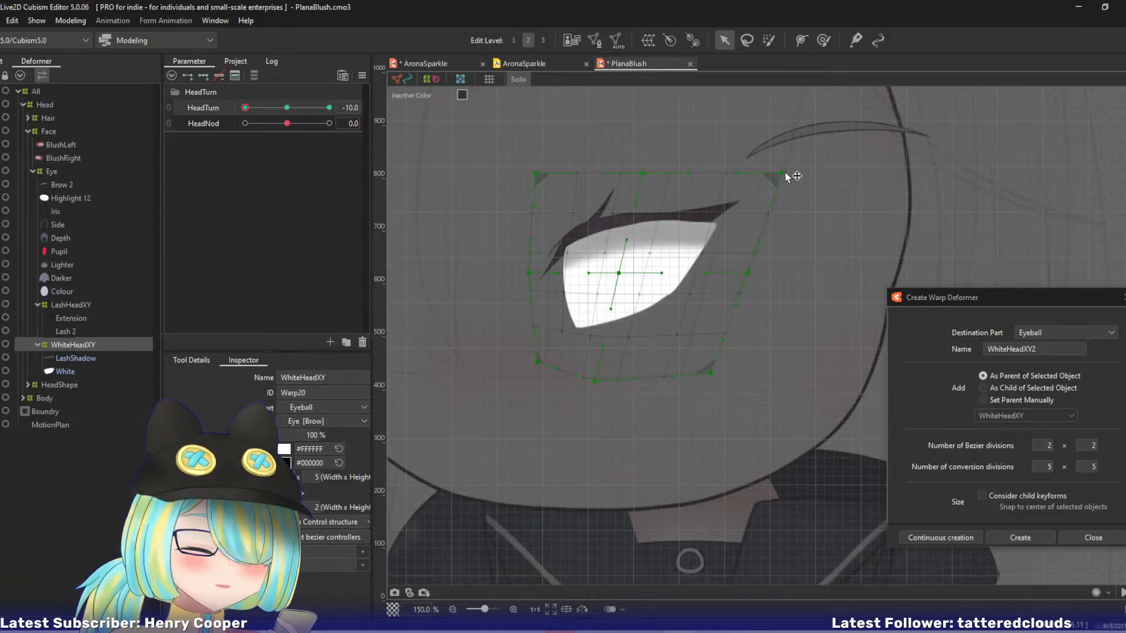
pyautogui.moveTo(783, 174); pyautogui.dragTo(725, 173)
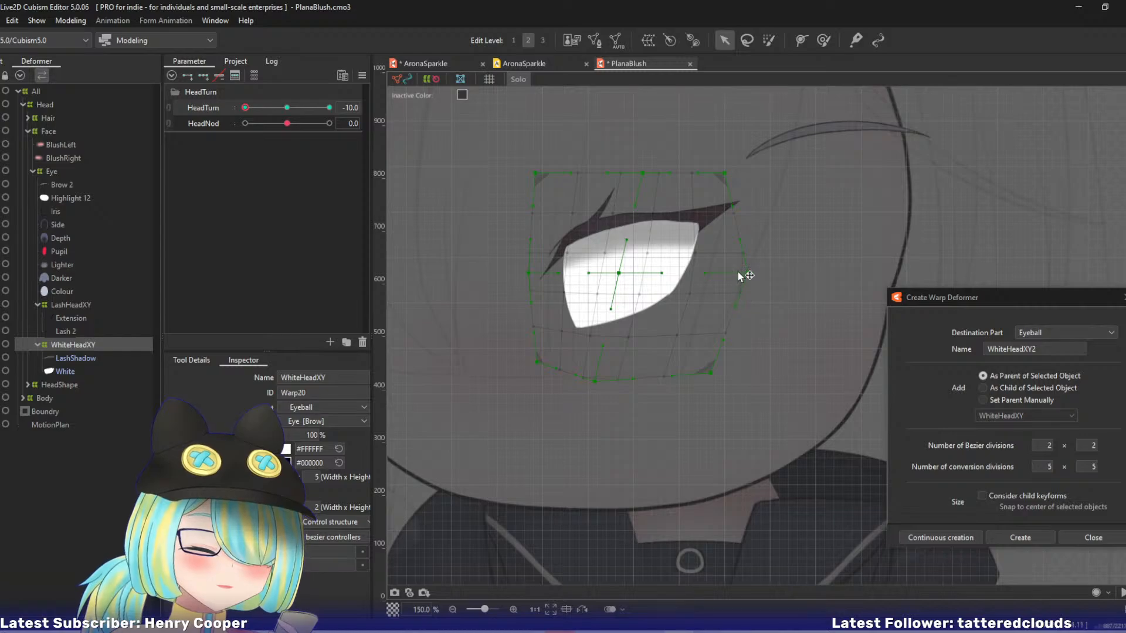
pyautogui.moveTo(739, 272); pyautogui.dragTo(721, 274)
pyautogui.moveTo(726, 174); pyautogui.dragTo(738, 175)
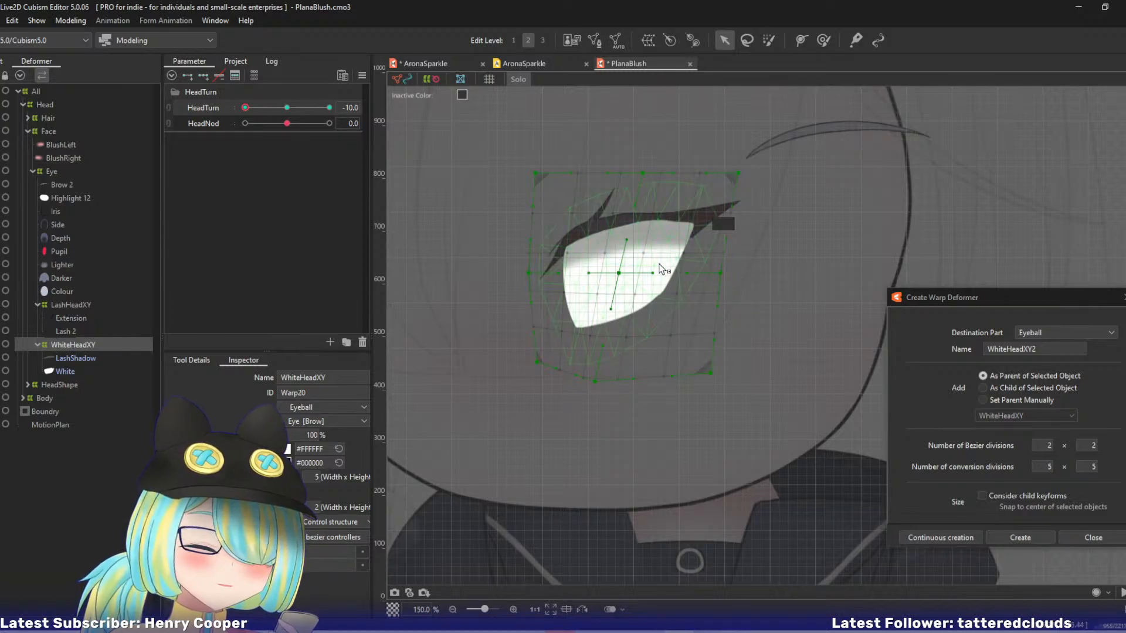
pyautogui.moveTo(623, 274); pyautogui.dragTo(623, 276)
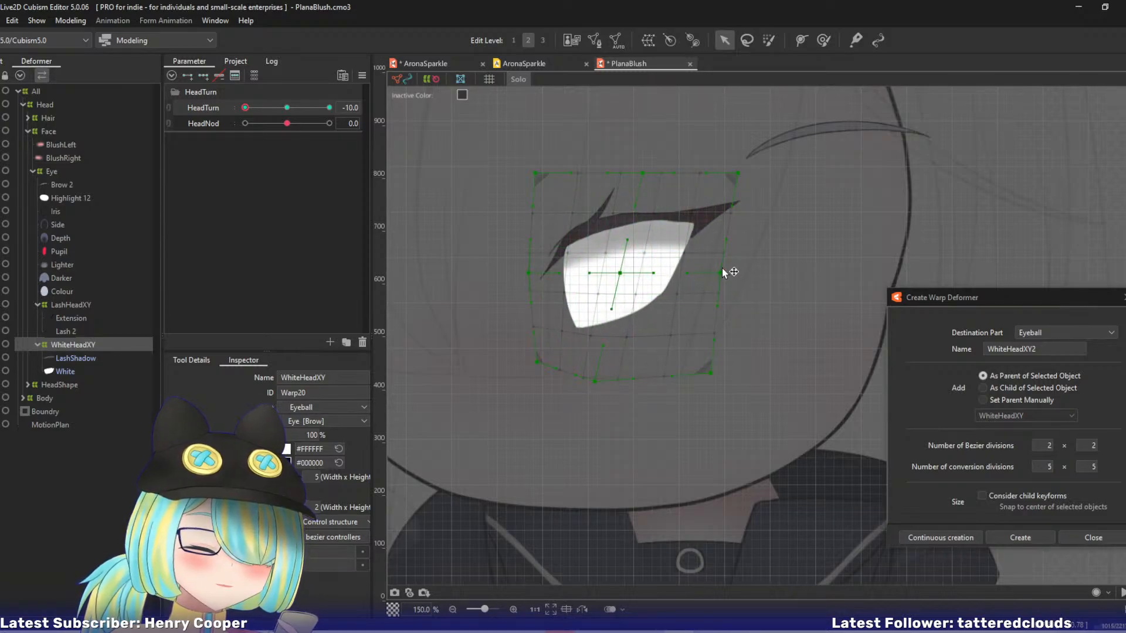
pyautogui.moveTo(725, 273); pyautogui.dragTo(730, 272)
pyautogui.moveTo(712, 372); pyautogui.dragTo(688, 374)
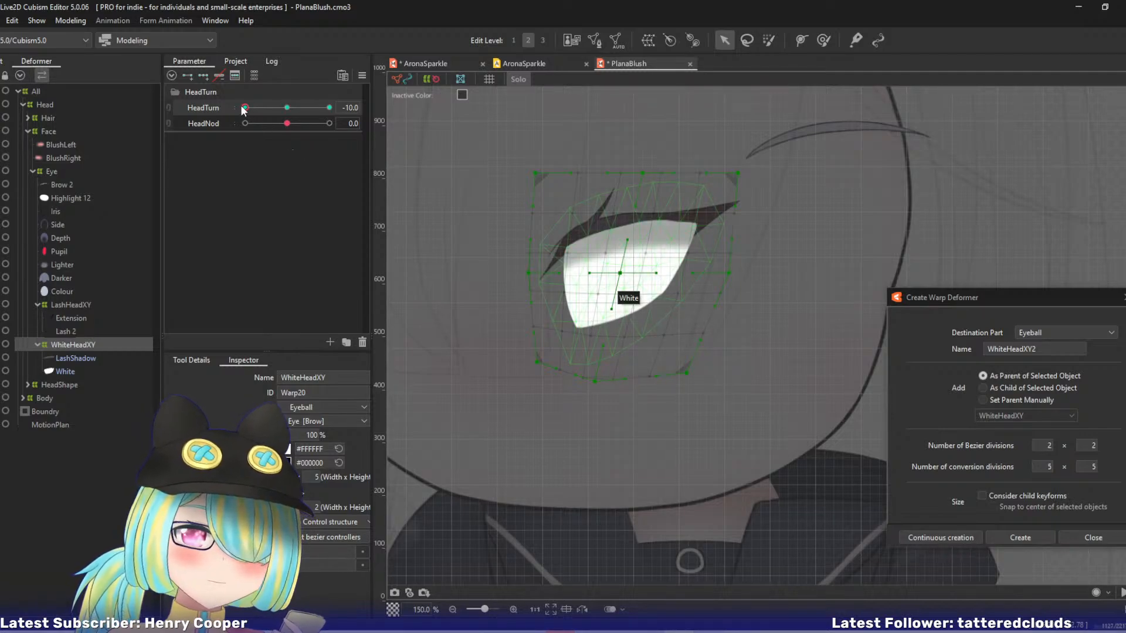
# Refine WhiteHeadXY's slant at HeadTurn -10 by shifting its centre, upper-right, upper-middle, lower-middle, upper-left and lower-left control points slightly sideways.
pyautogui.moveTo(244, 108); pyautogui.dragTo(203, 109)
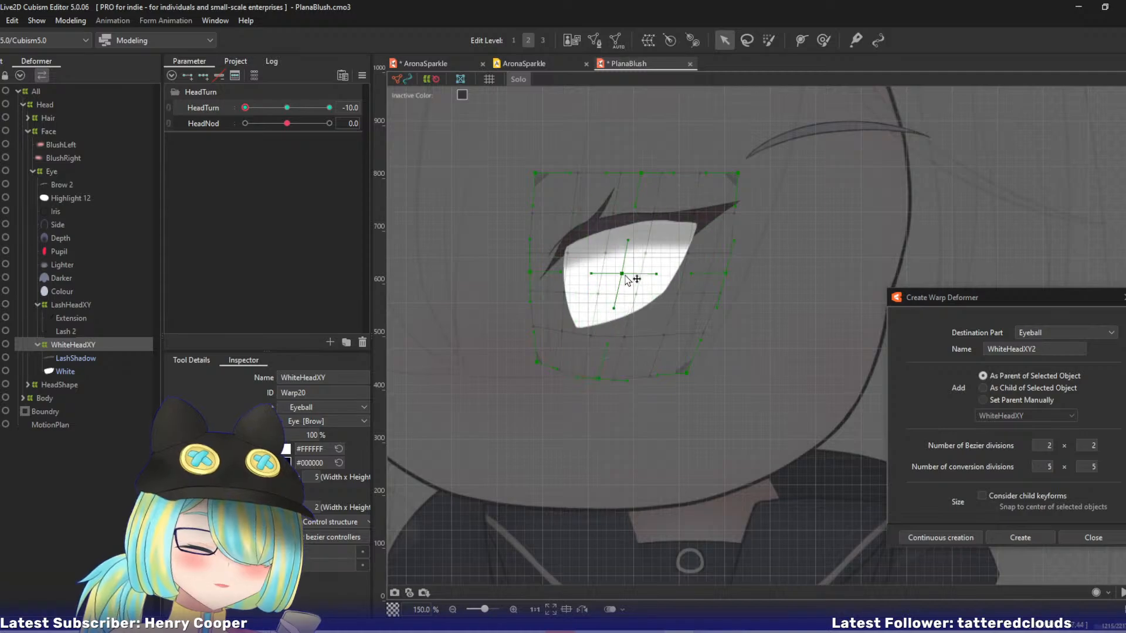
pyautogui.moveTo(625, 277); pyautogui.dragTo(606, 277)
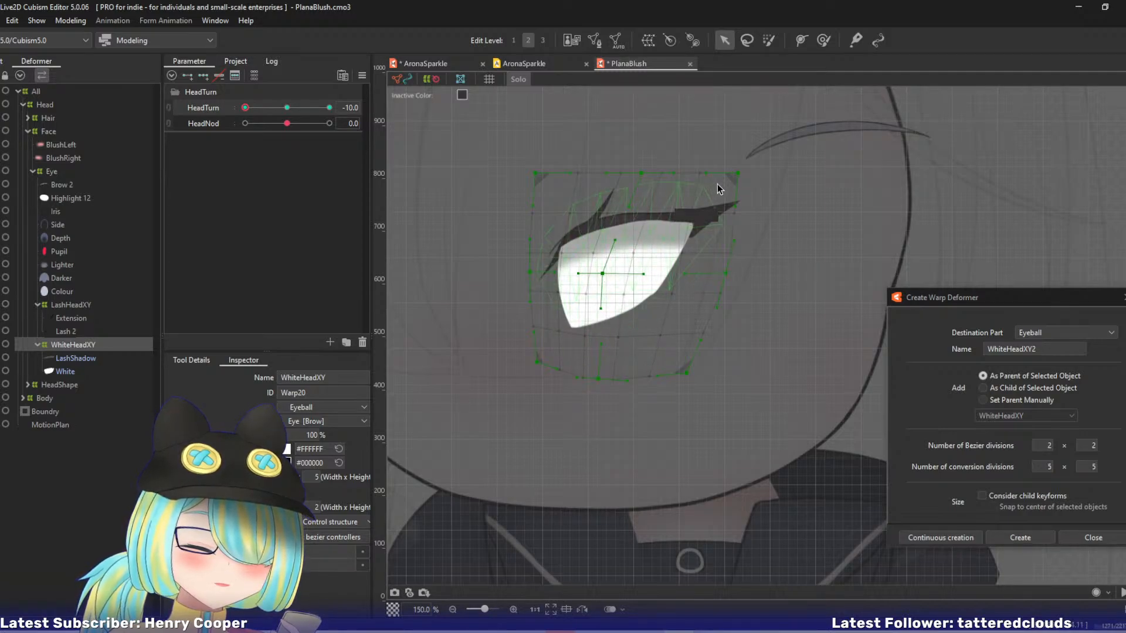
pyautogui.moveTo(738, 175); pyautogui.dragTo(744, 174)
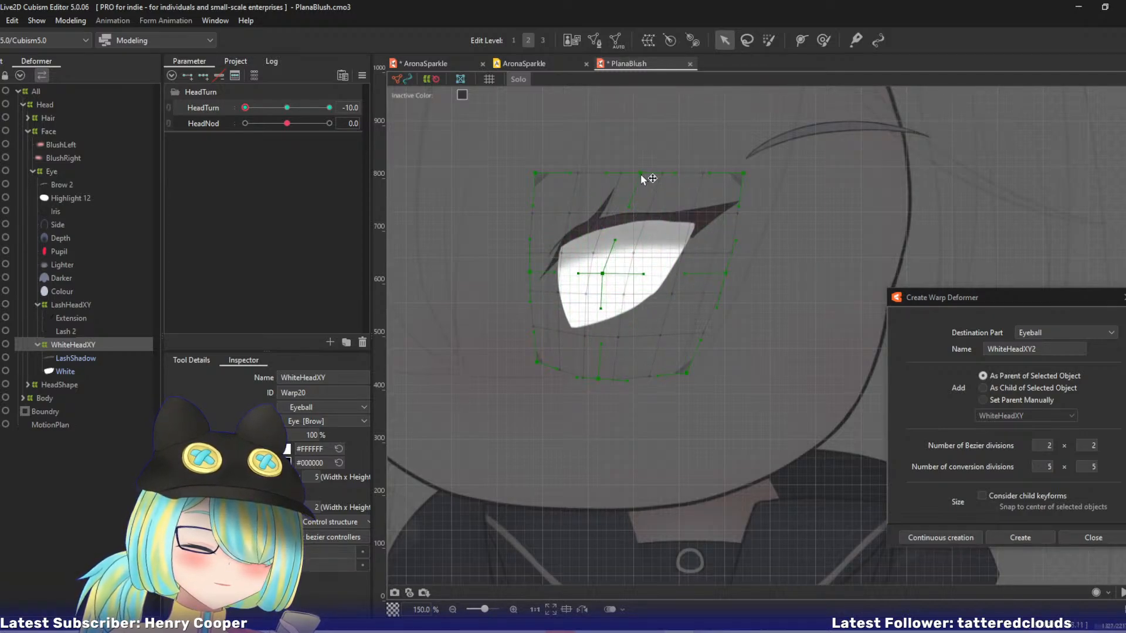
pyautogui.moveTo(642, 179); pyautogui.dragTo(648, 178)
pyautogui.moveTo(598, 377); pyautogui.dragTo(604, 378)
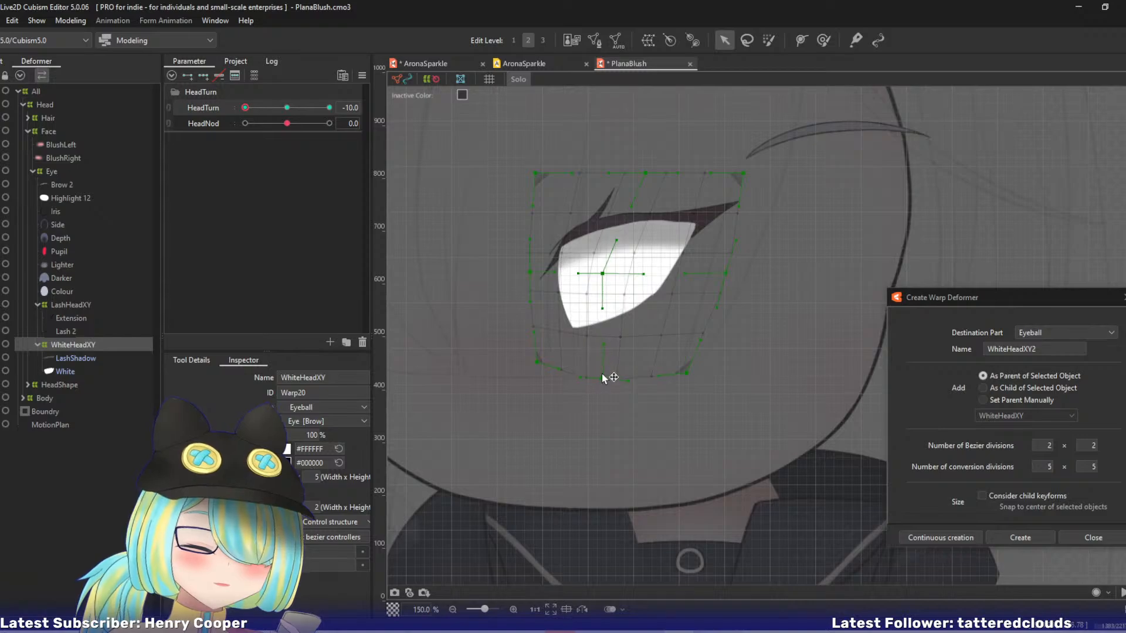
pyautogui.moveTo(535, 174); pyautogui.dragTo(542, 174)
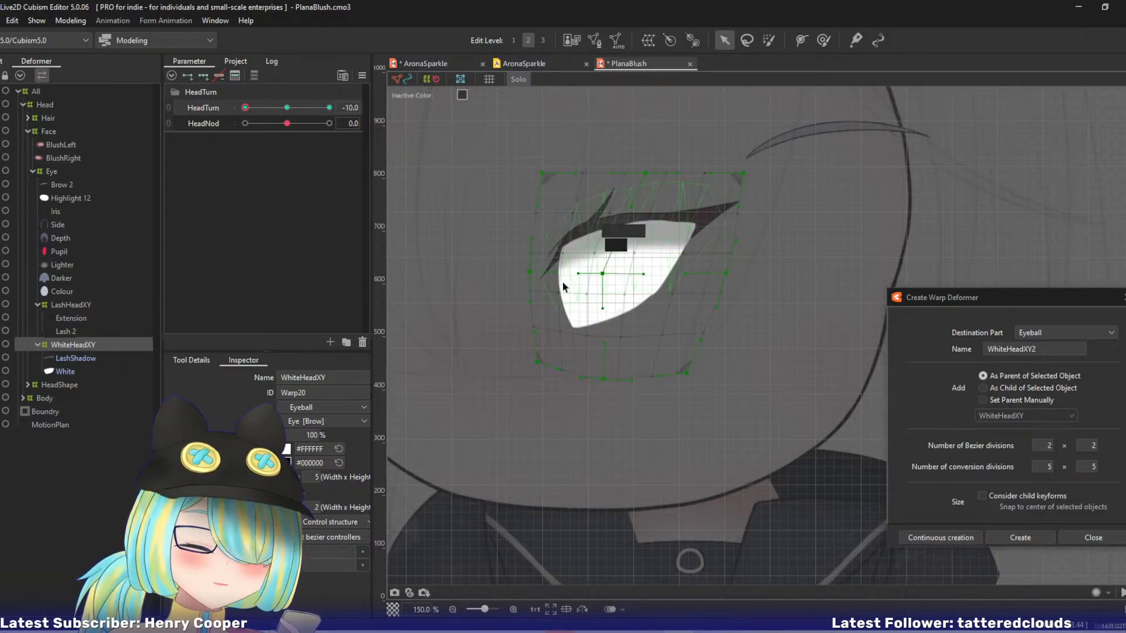
pyautogui.moveTo(537, 362); pyautogui.dragTo(529, 362)
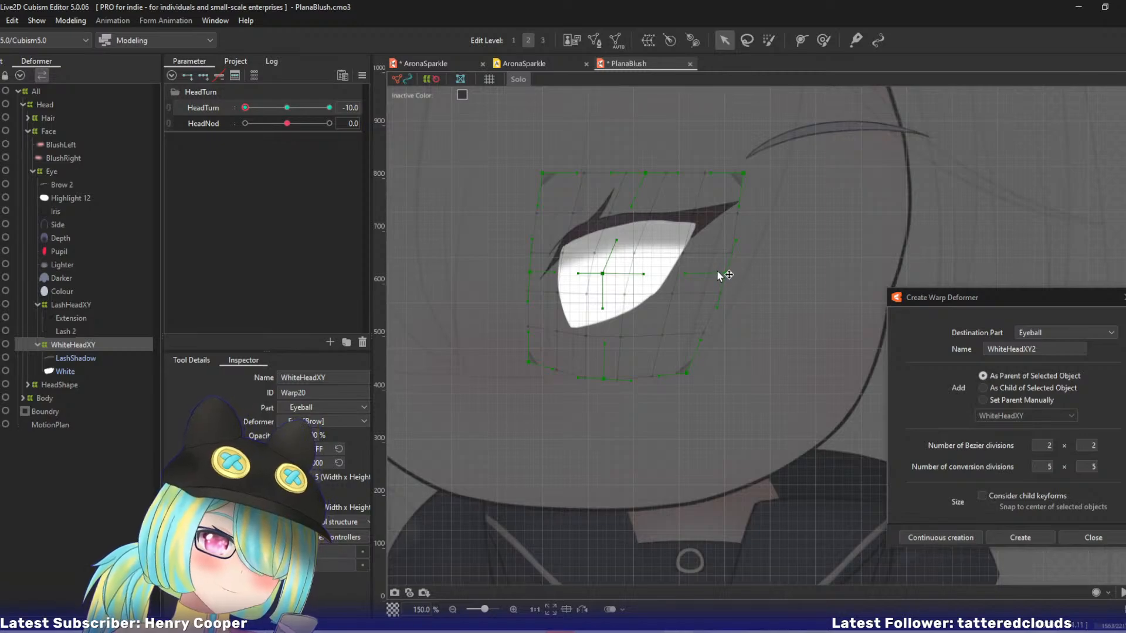
# Stretch the right handle of WhiteHeadXY's centre point and nudge the upper-middle point right, undoing the trial shift of the upper-right corner.
pyautogui.moveTo(742, 170); pyautogui.dragTo(754, 174)
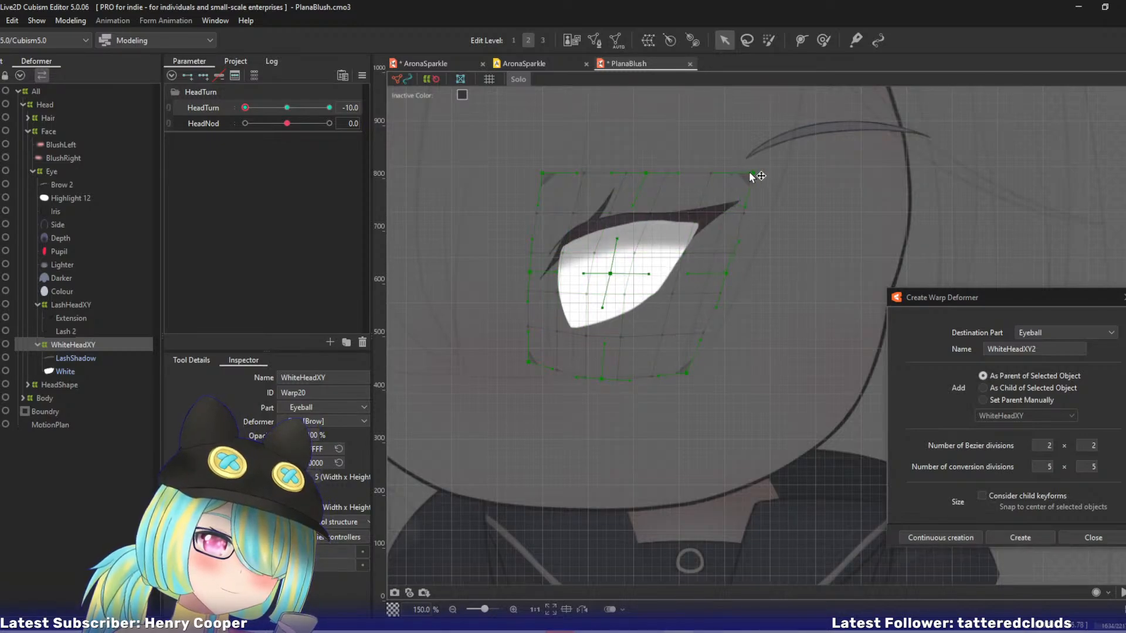
pyautogui.hotkey('ctrl', 'z')
pyautogui.moveTo(649, 274); pyautogui.dragTo(658, 274)
pyautogui.moveTo(646, 173); pyautogui.dragTo(652, 174)
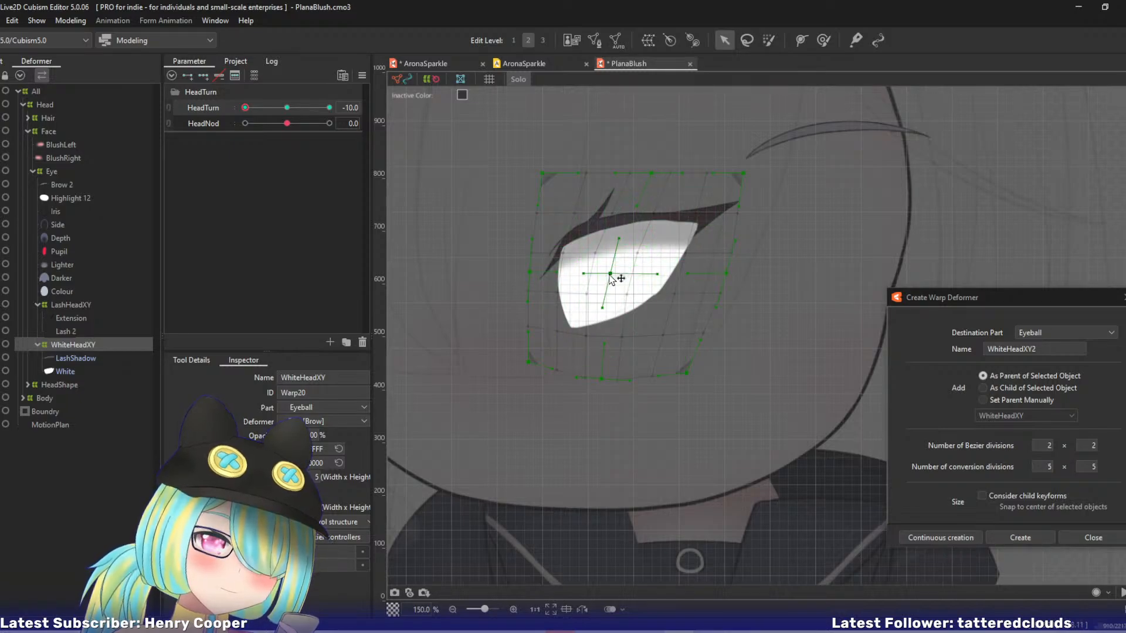
# Compare the eye white with the full-colour face outside Solo view, and scrub HeadTurn back to -10 to check its motion.
pyautogui.press('s')
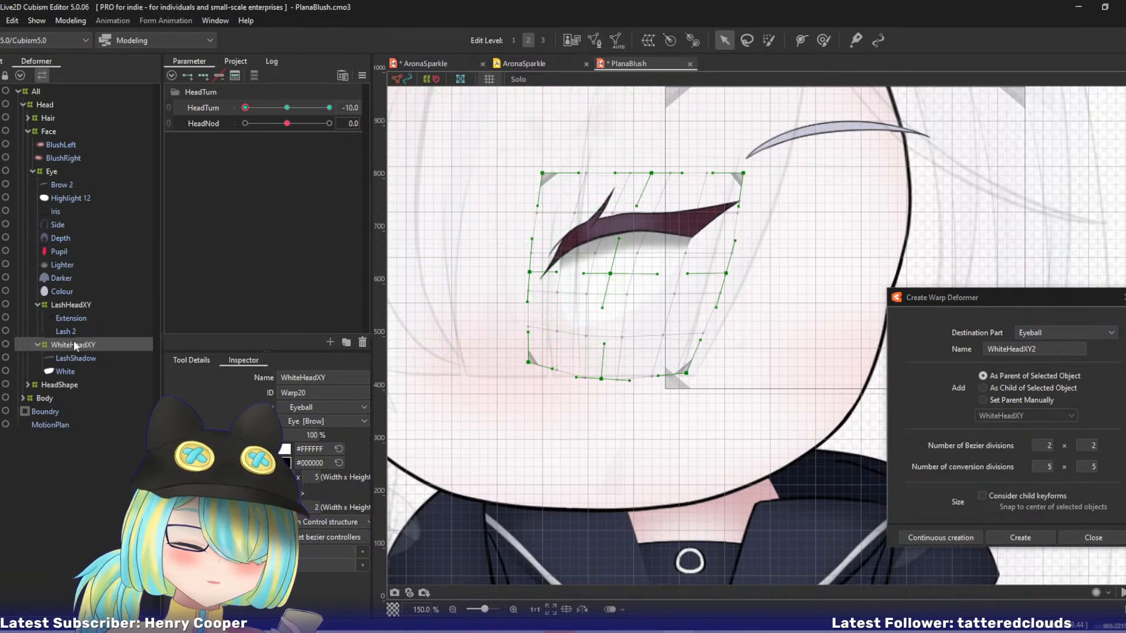
pyautogui.click(77, 370)
pyautogui.click(90, 344)
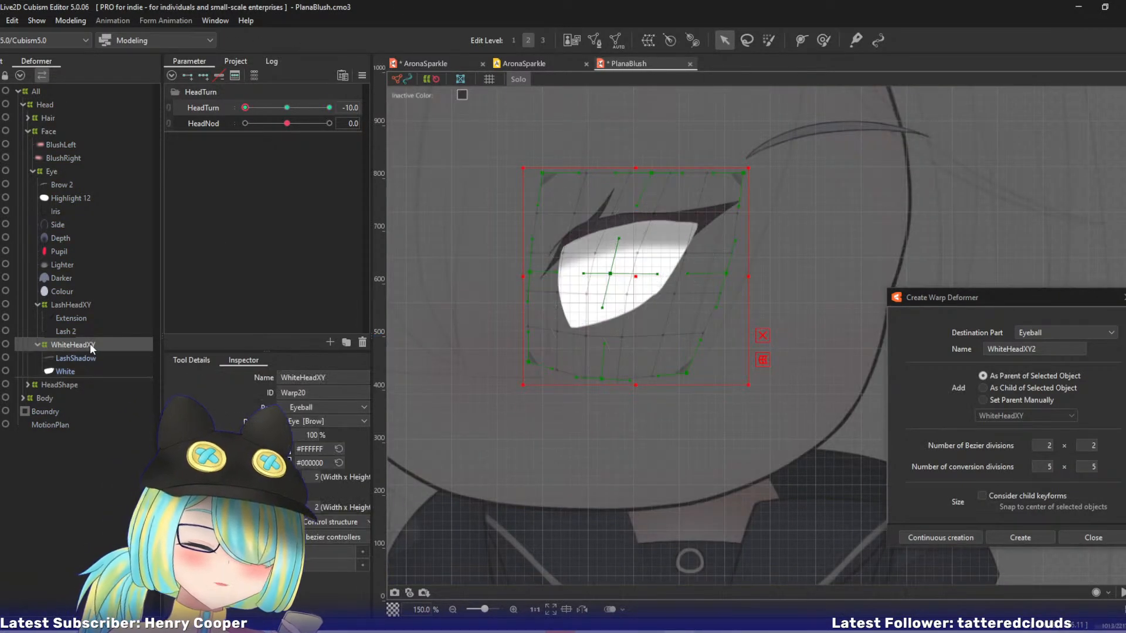
pyautogui.moveTo(246, 109)
pyautogui.mouseDown()
pyautogui.moveTo(287, 110)
pyautogui.moveTo(236, 114)
pyautogui.mouseUp()
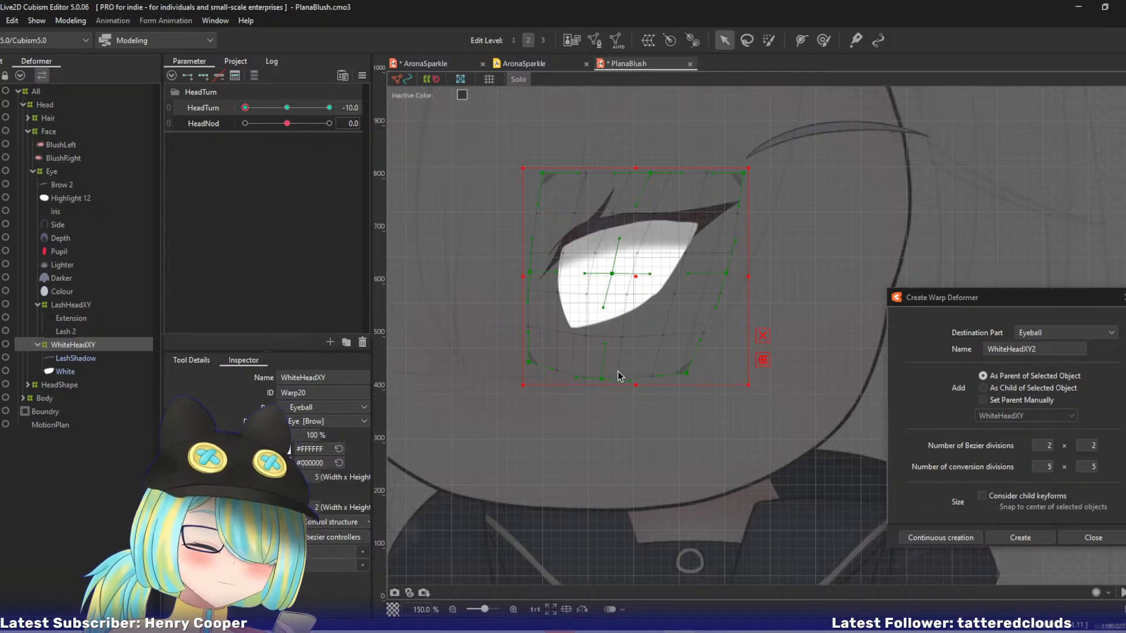
# Pull WhiteHeadXY's lower-right corner down and tilt its centre and right-edge points to match, undoing the last change to the centre's lower handle.
pyautogui.moveTo(588, 309)
pyautogui.mouseDown()
pyautogui.moveTo(523, 304)
pyautogui.moveTo(596, 326)
pyautogui.mouseUp()
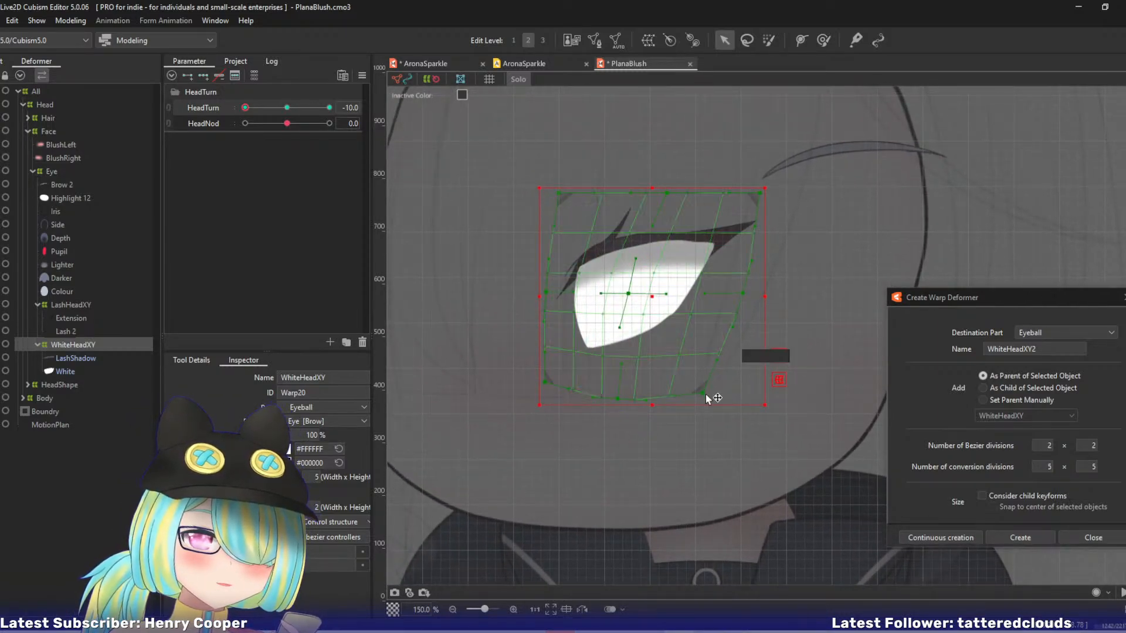
pyautogui.moveTo(704, 393); pyautogui.dragTo(708, 413)
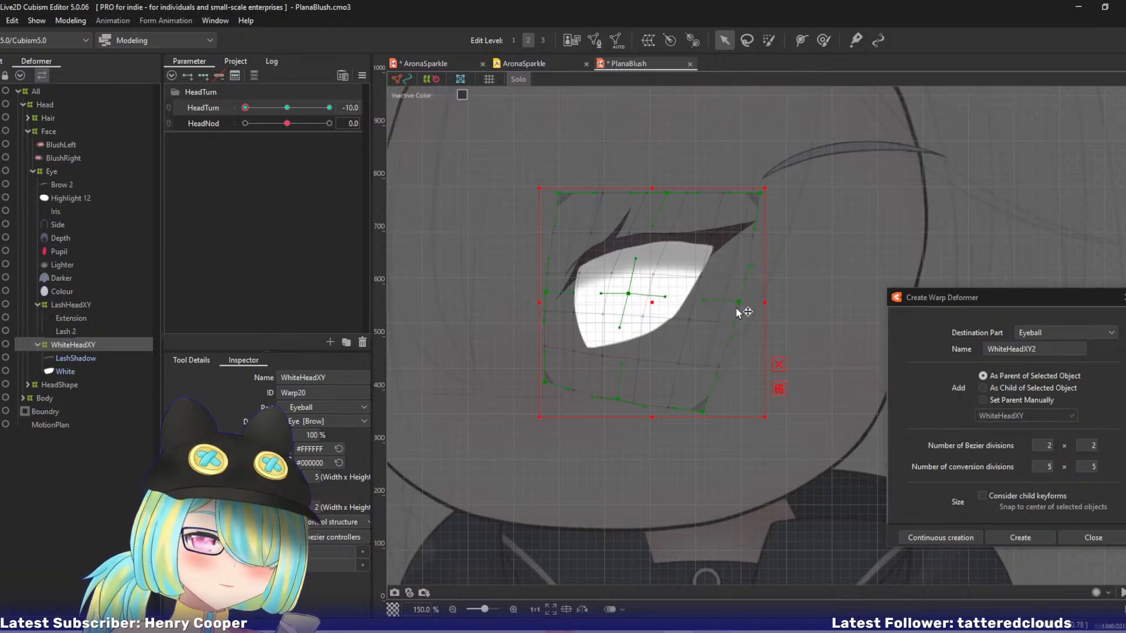
pyautogui.moveTo(669, 305); pyautogui.dragTo(616, 330)
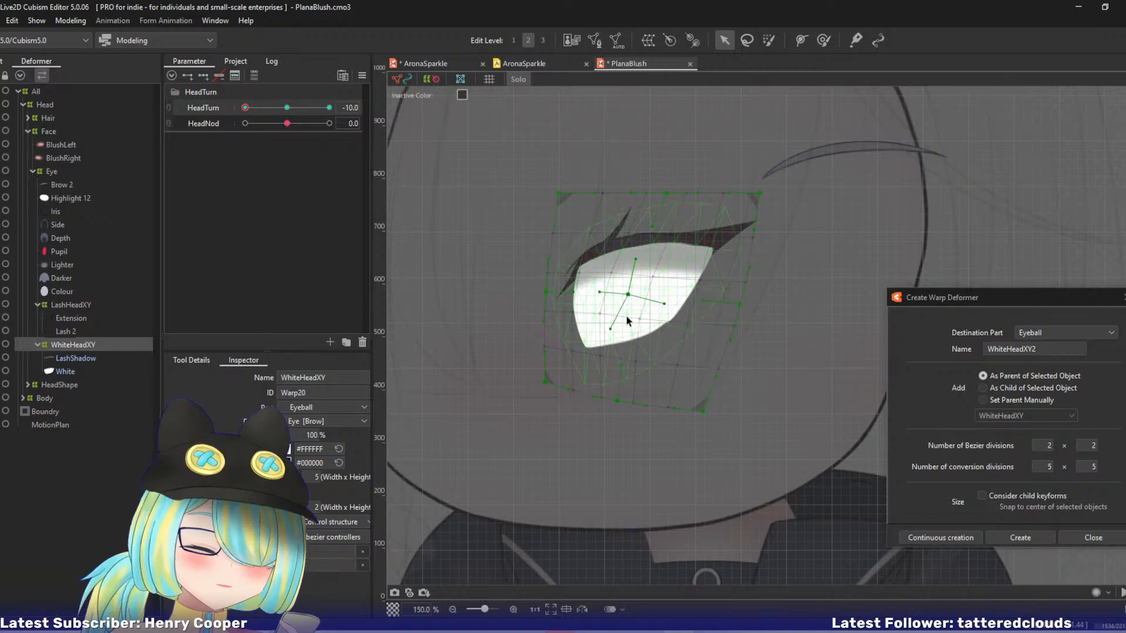
pyautogui.moveTo(612, 329); pyautogui.dragTo(634, 333)
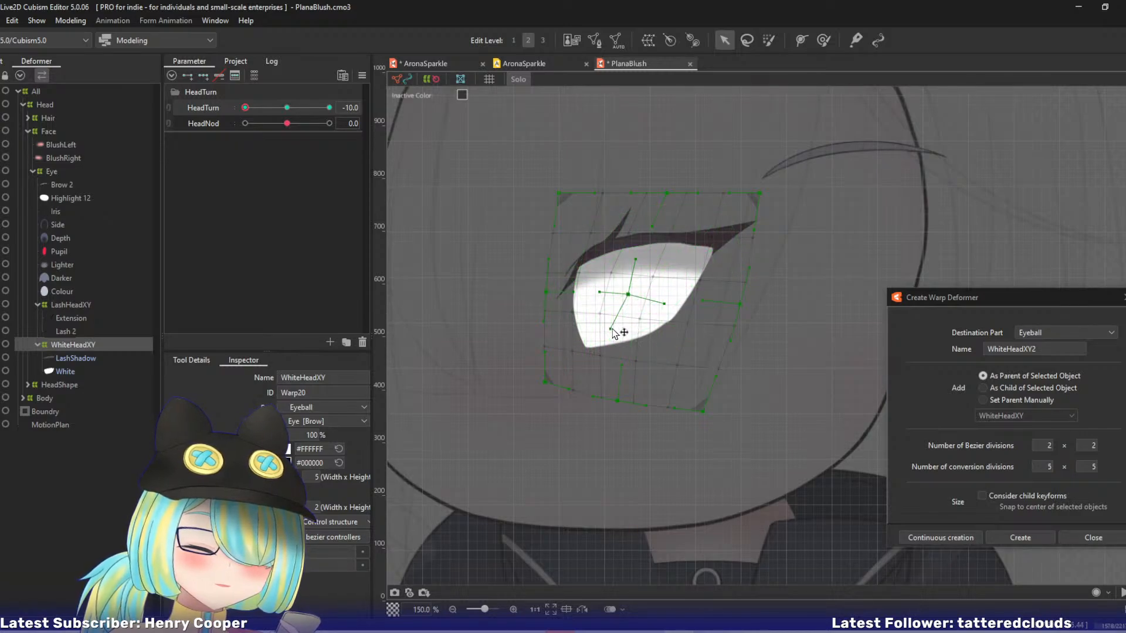
pyautogui.hotkey('ctrl', 'z')
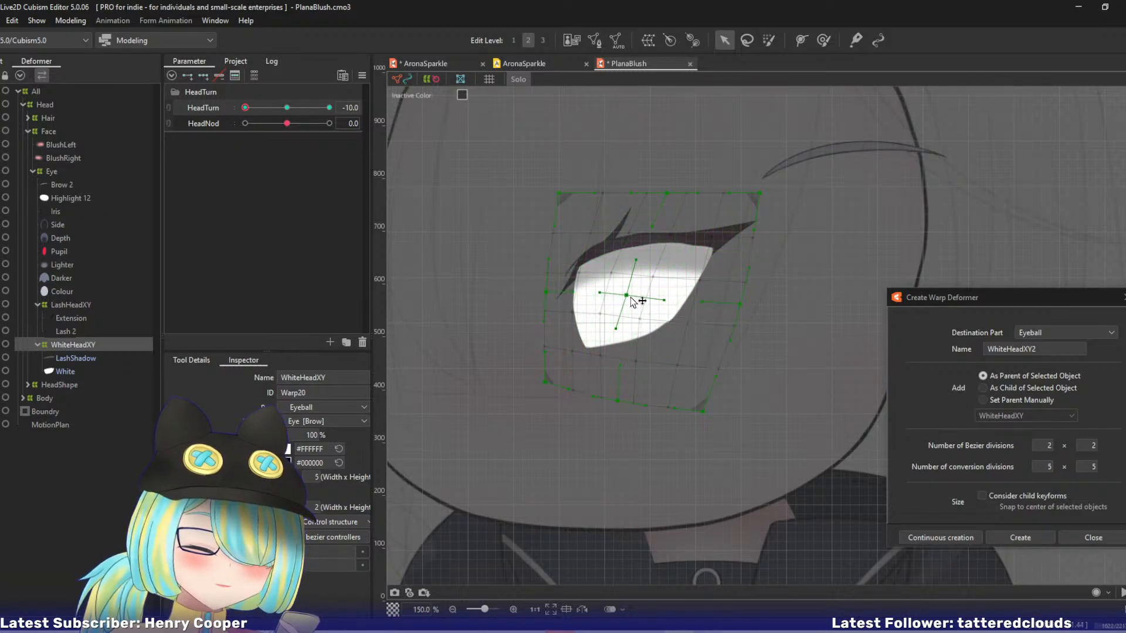
# Shift WhiteHeadXY's centre left and its upper-left corner and left-edge point inward, undoing the trial shift of the lower-middle point.
pyautogui.moveTo(630, 298)
pyautogui.mouseDown()
pyautogui.moveTo(619, 335)
pyautogui.moveTo(618, 298)
pyautogui.mouseUp()
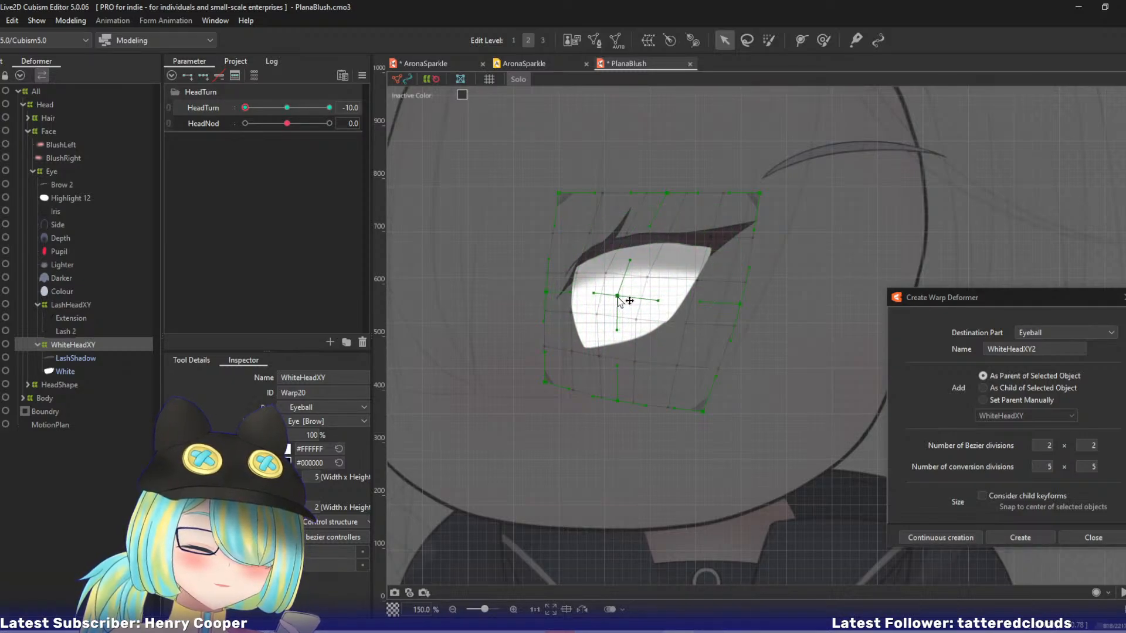
pyautogui.moveTo(562, 196); pyautogui.dragTo(567, 197)
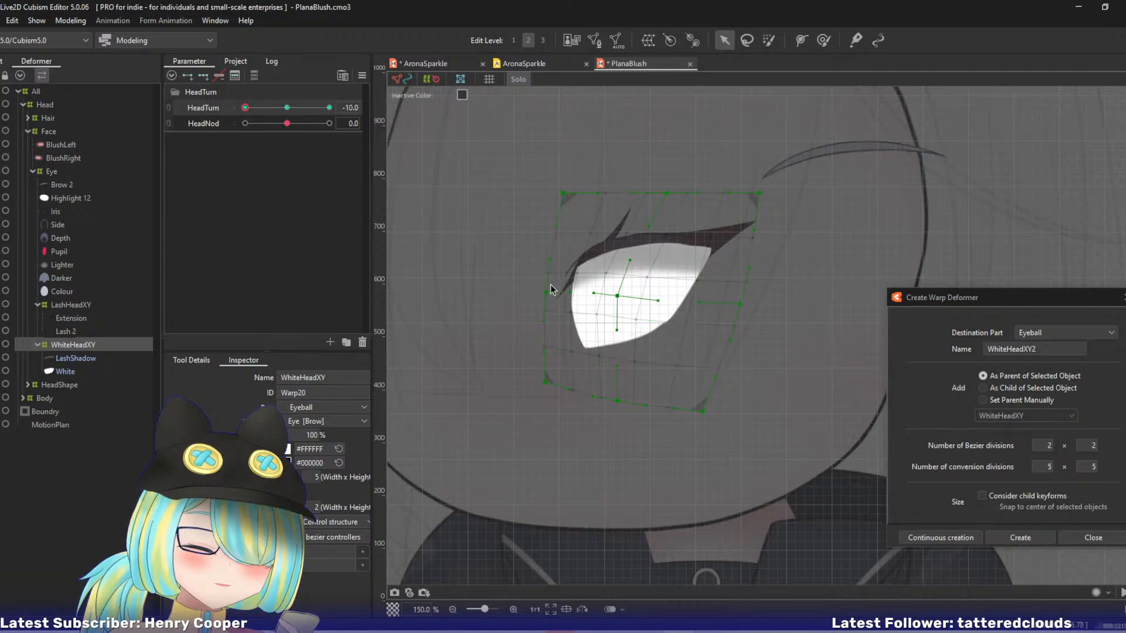
pyautogui.moveTo(549, 293); pyautogui.dragTo(553, 293)
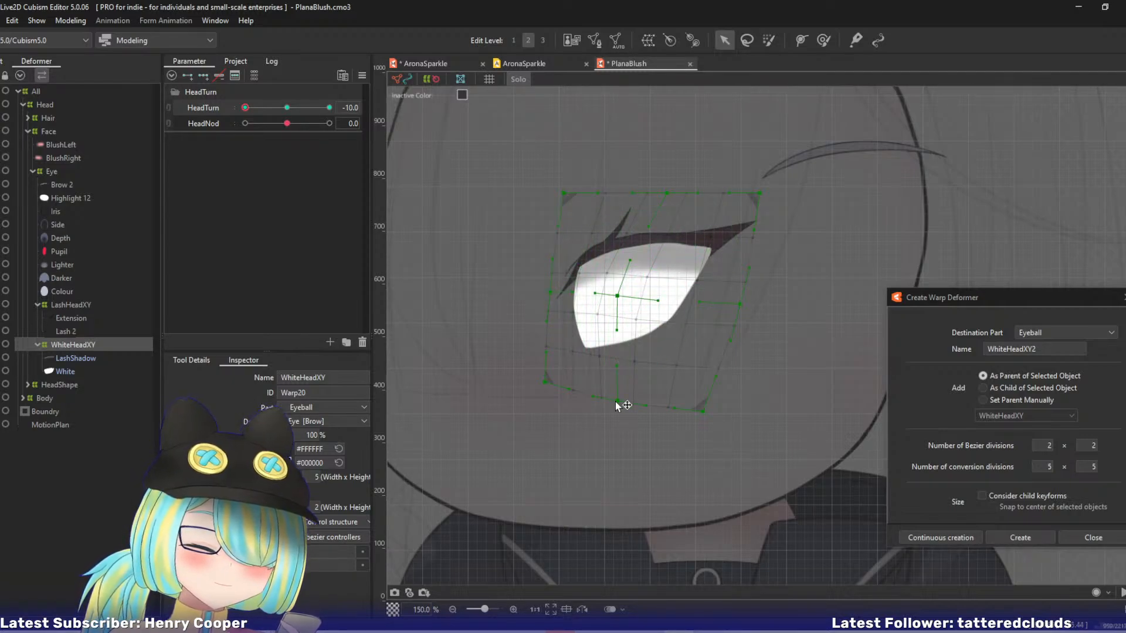
pyautogui.moveTo(614, 402); pyautogui.dragTo(607, 400)
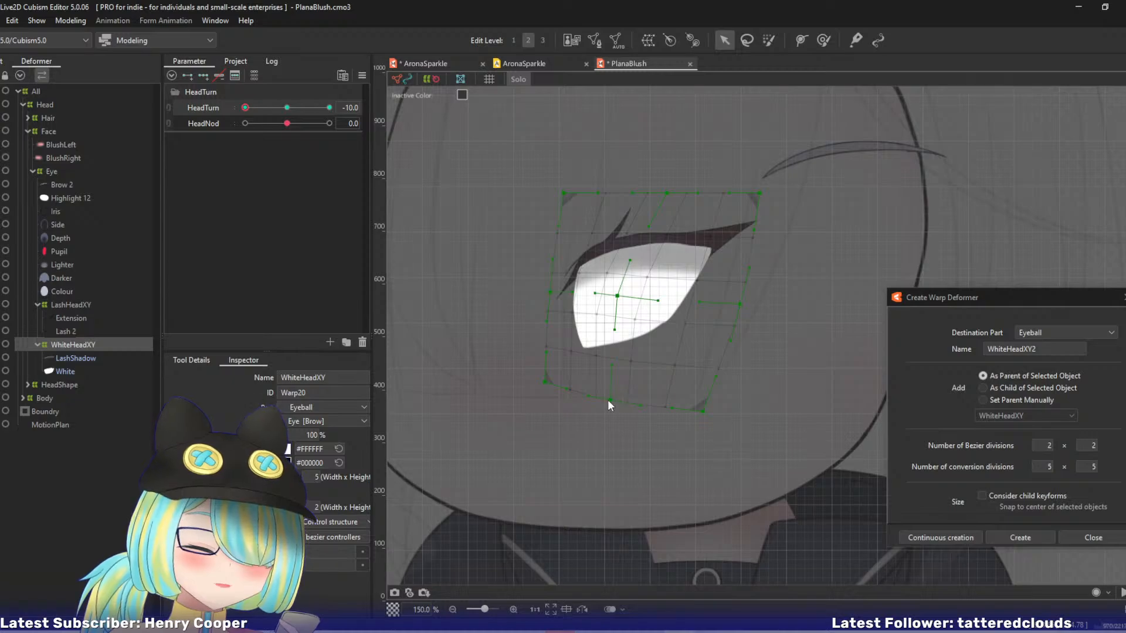
pyautogui.hotkey('ctrl', 'z')
# Fine-tune WhiteHeadXY by nudging its lower-middle point right, recentring the middle point to the left and adjusting the right-edge point.
pyautogui.moveTo(615, 332); pyautogui.dragTo(621, 333)
pyautogui.moveTo(619, 409); pyautogui.dragTo(623, 407)
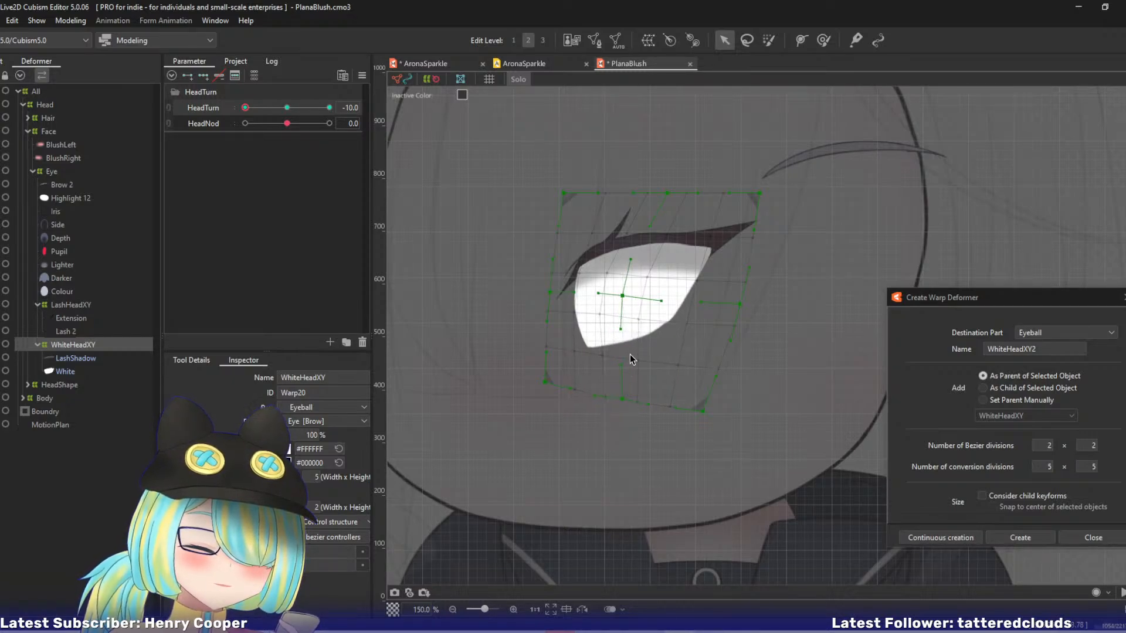
pyautogui.moveTo(620, 331); pyautogui.dragTo(617, 297)
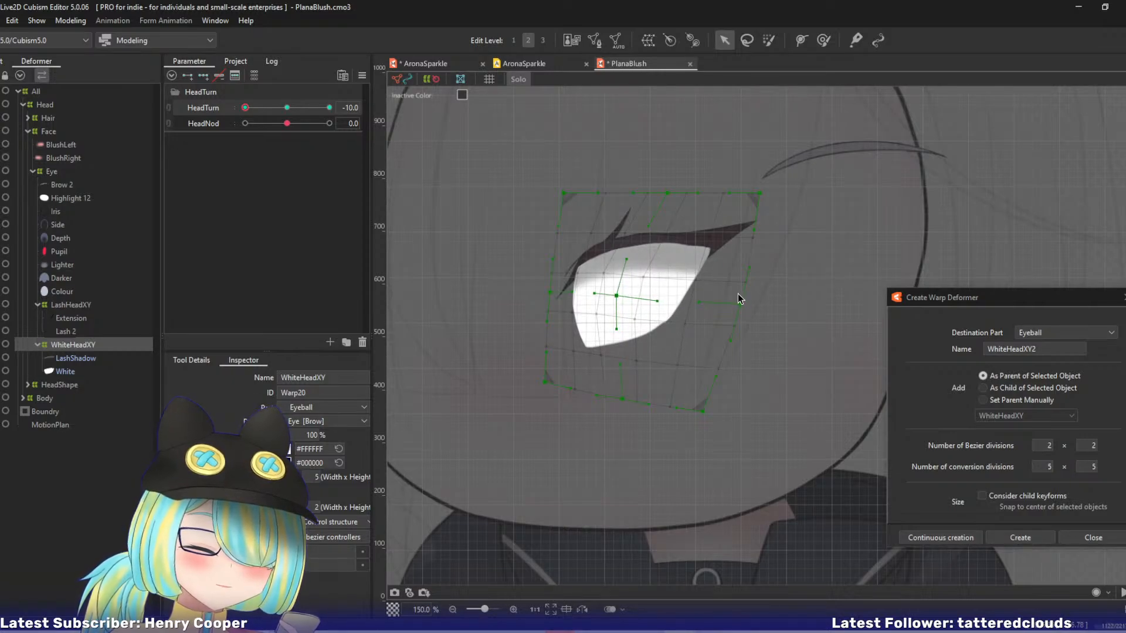
pyautogui.moveTo(740, 305); pyautogui.dragTo(740, 304)
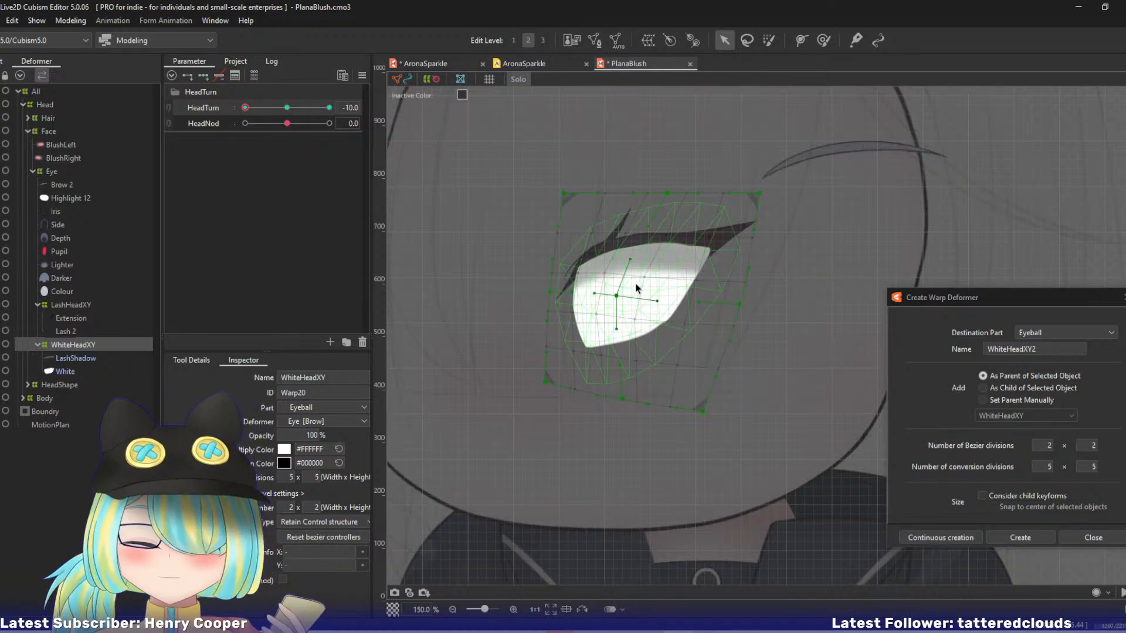
# Outside Solo view, create warp deformer EyeballHeadXY as parent of the meshes from Iris to Colour, keyed at three points on HeadTurn.
pyautogui.press('s')
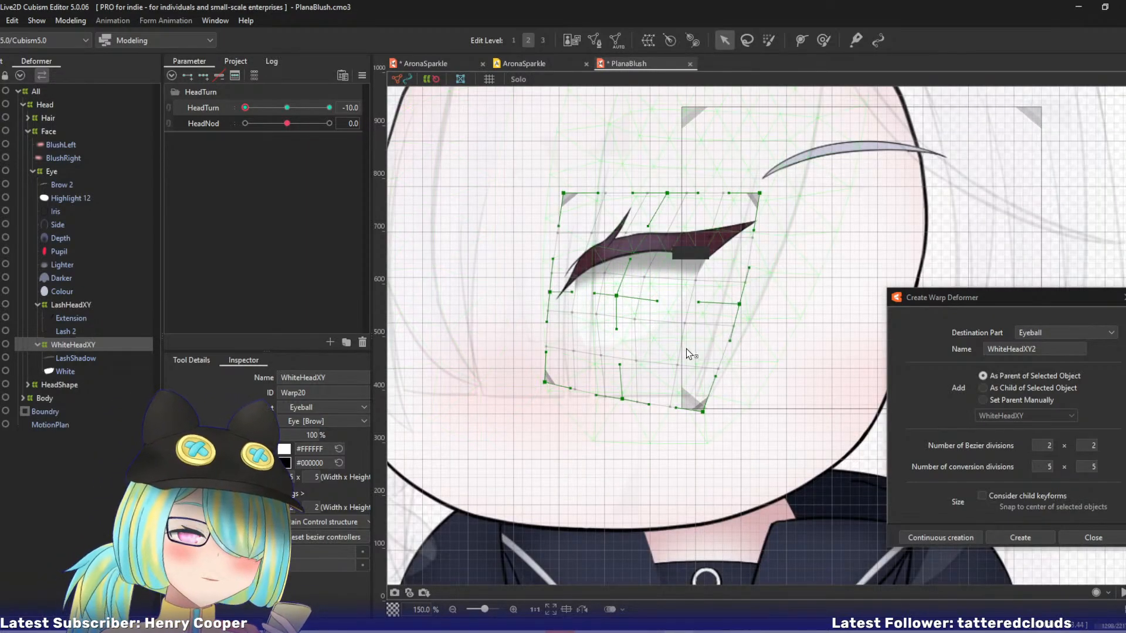
pyautogui.moveTo(683, 349); pyautogui.dragTo(662, 348)
pyautogui.click(73, 288)
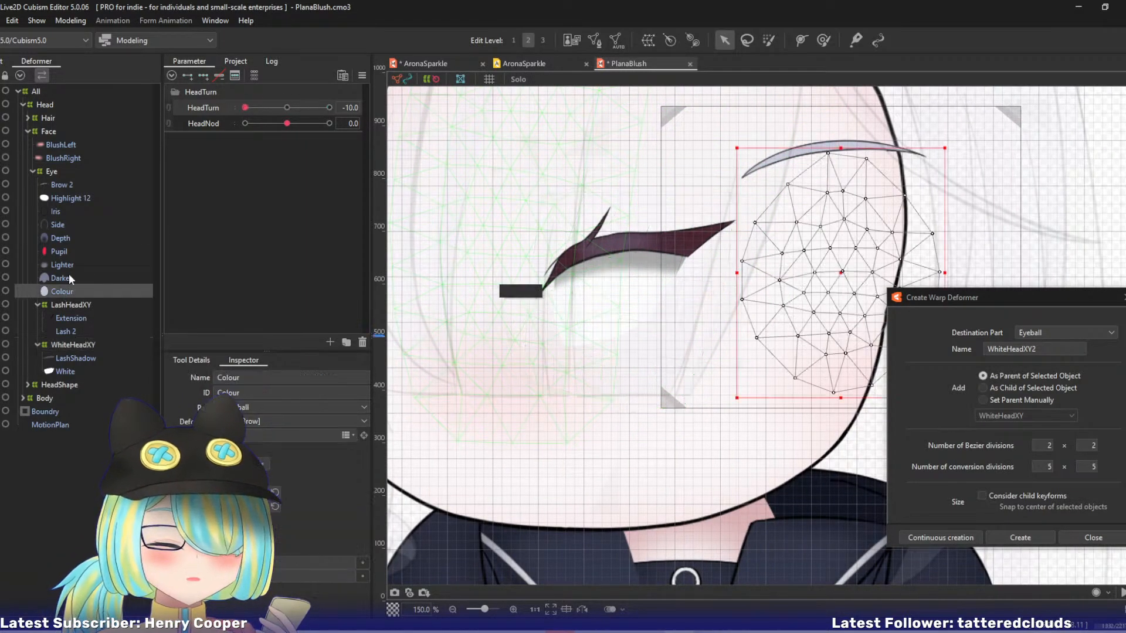
pyautogui.keyDown('shift'); pyautogui.click(68, 212); pyautogui.keyUp('shift')
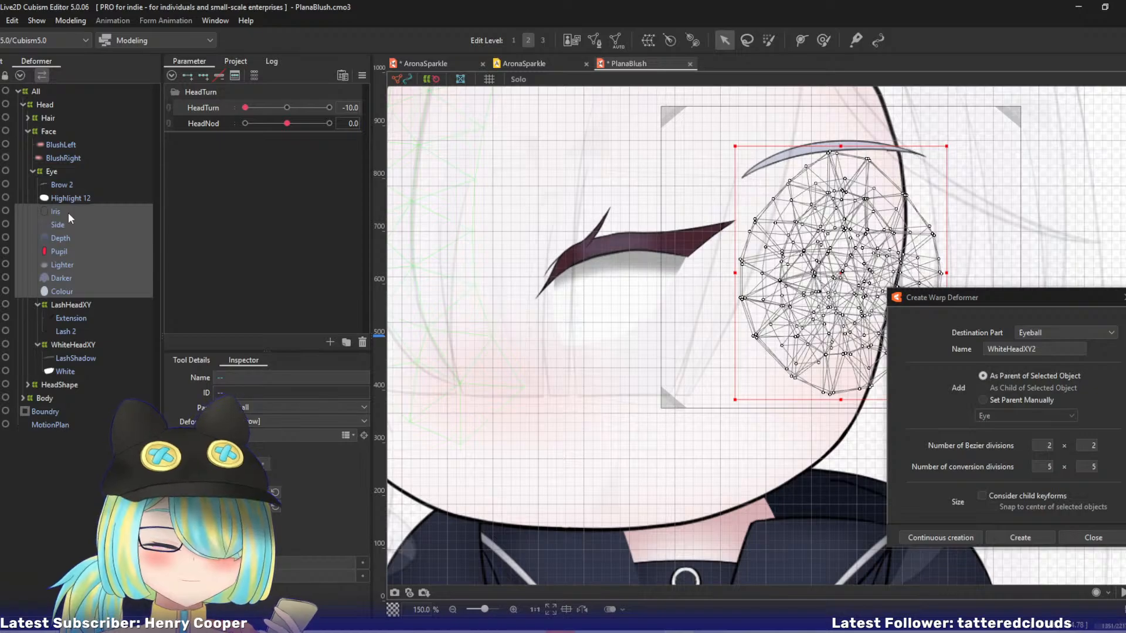
pyautogui.click(900, 356)
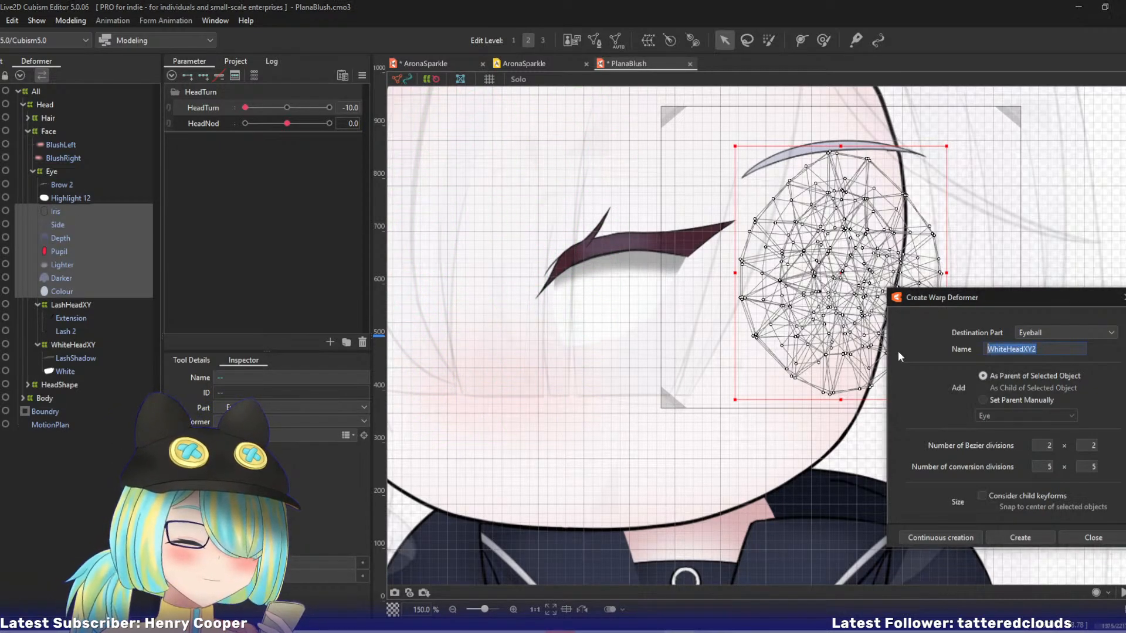
pyautogui.write('Eyebal')
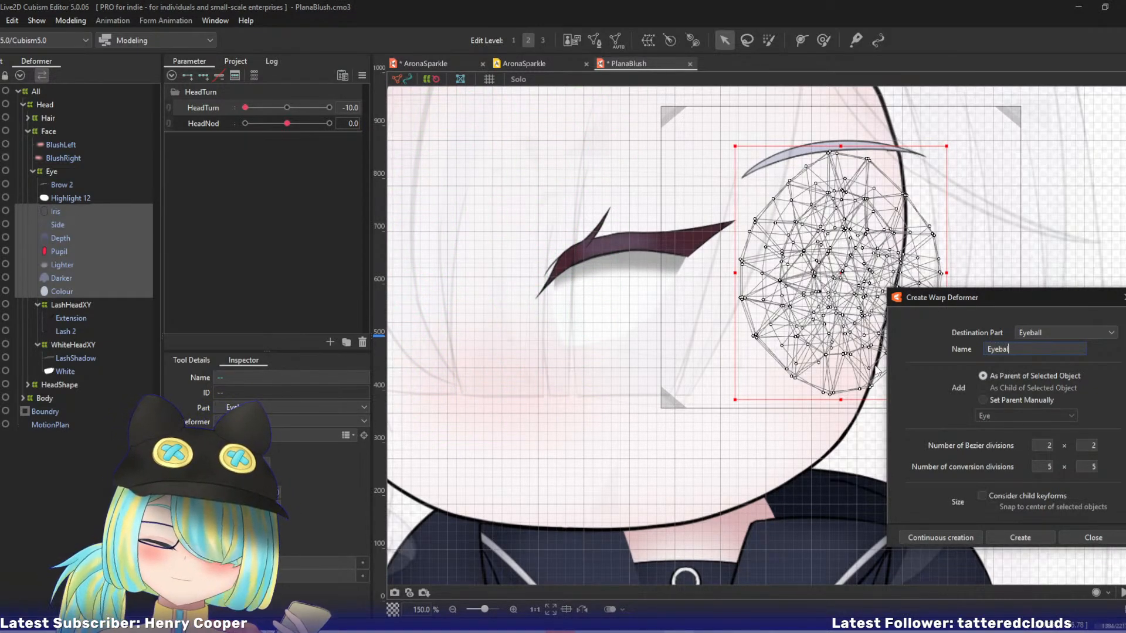
pyautogui.write('lHeadXY')
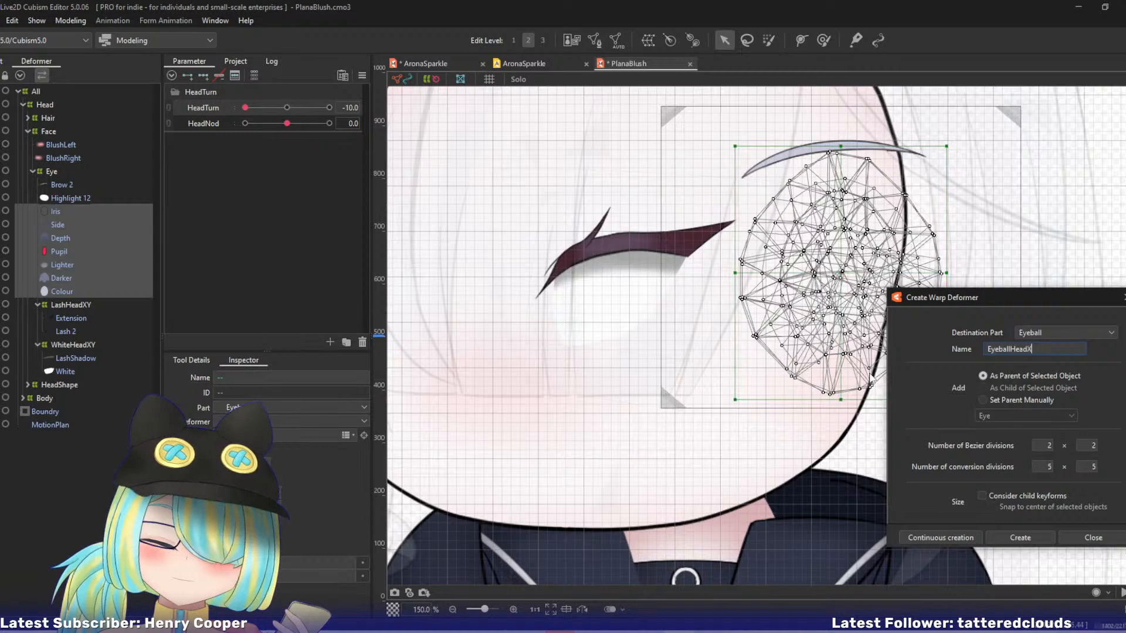
pyautogui.click(933, 535)
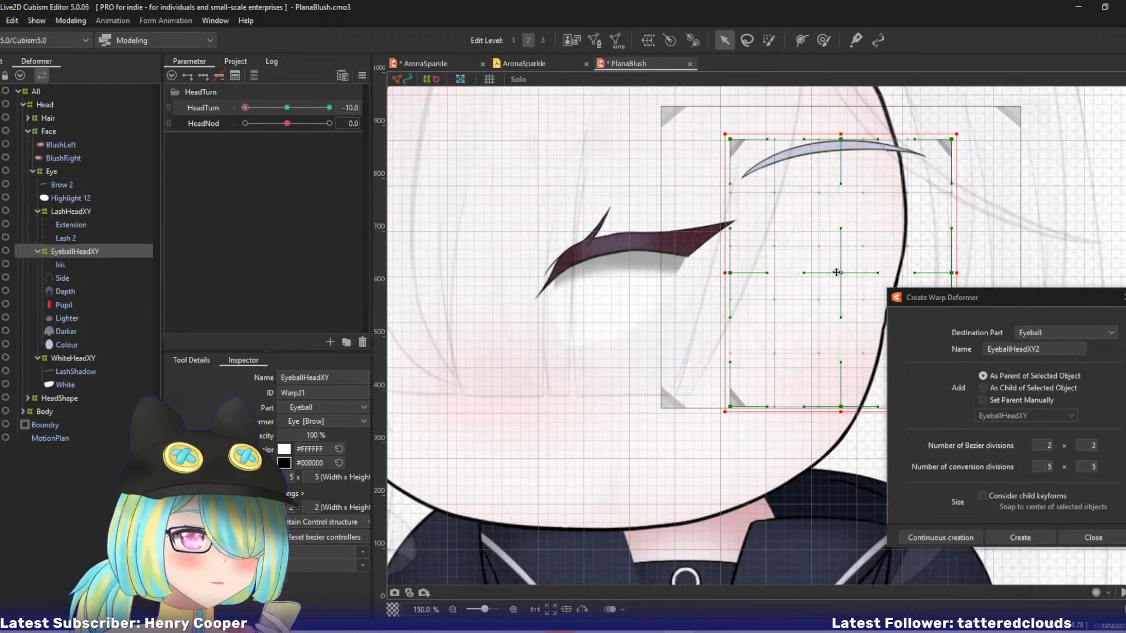
# At HeadTurn -10, move EyeballHeadXY onto the turned eye, pull its right-edge point and lower-right corner inward and nudge its centre right.
pyautogui.moveTo(843, 272); pyautogui.dragTo(632, 282)
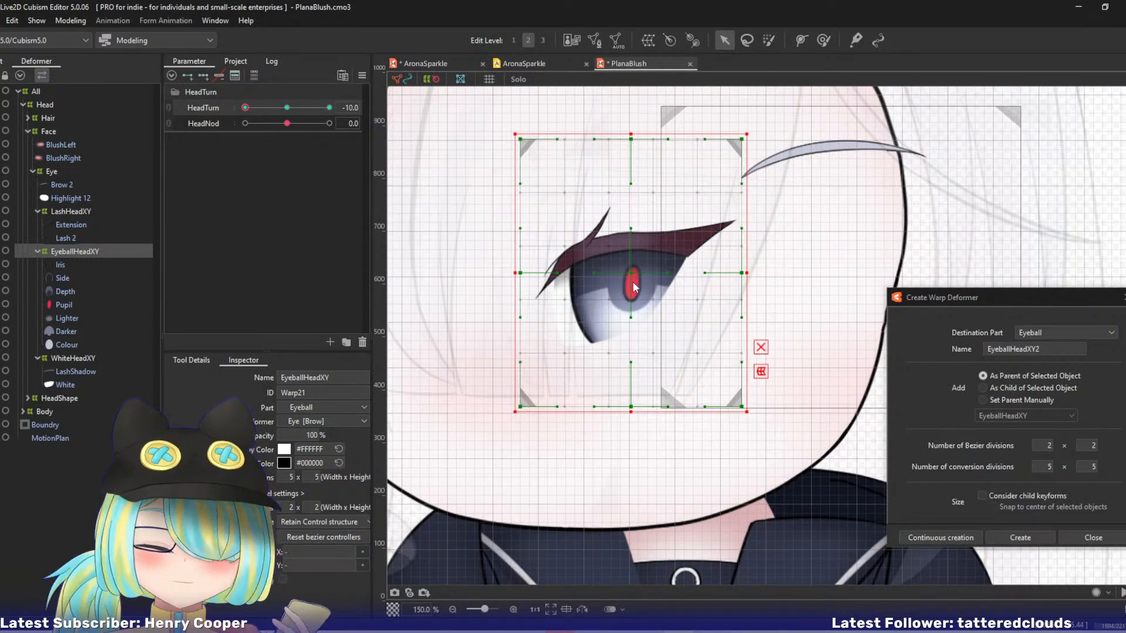
pyautogui.moveTo(697, 320); pyautogui.dragTo(624, 313)
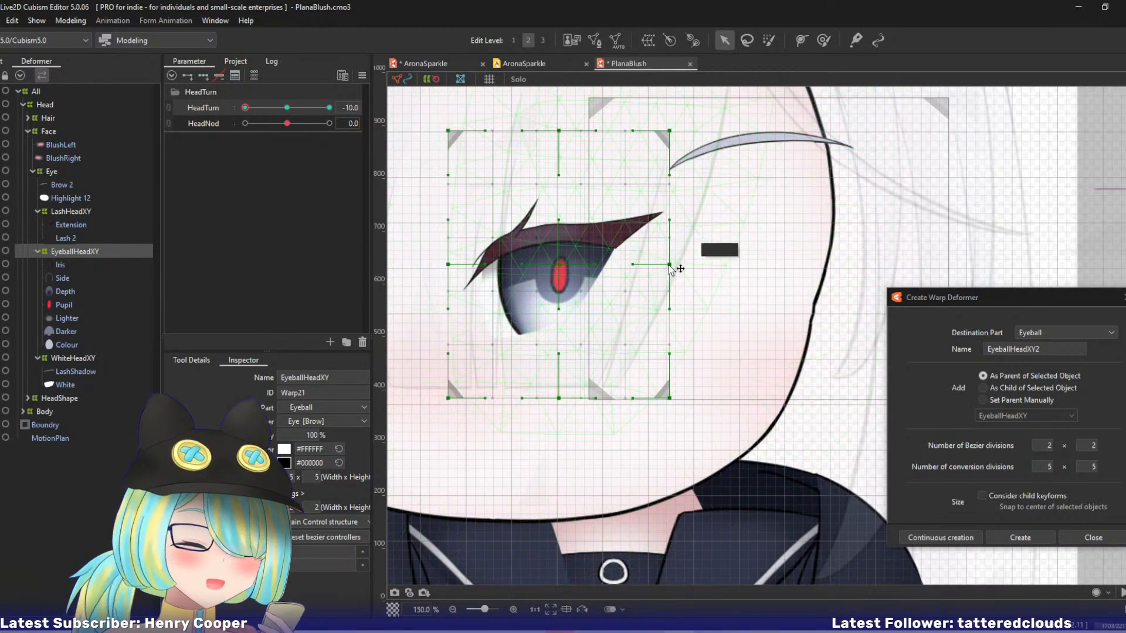
pyautogui.moveTo(669, 264); pyautogui.dragTo(632, 268)
pyautogui.moveTo(671, 397); pyautogui.dragTo(597, 394)
pyautogui.moveTo(561, 268); pyautogui.dragTo(572, 267)
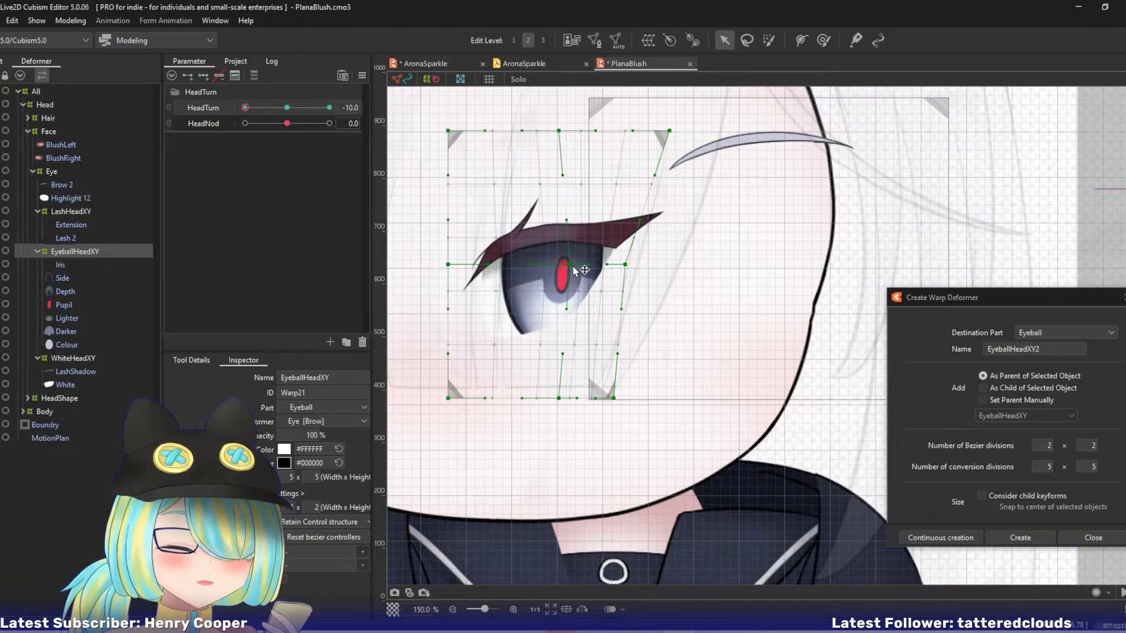
# Narrow EyeballHeadXY by pulling its left-edge point, both left corners and upper-right corner inward, shifting the upper-middle point slightly left.
pyautogui.moveTo(448, 265); pyautogui.dragTo(480, 265)
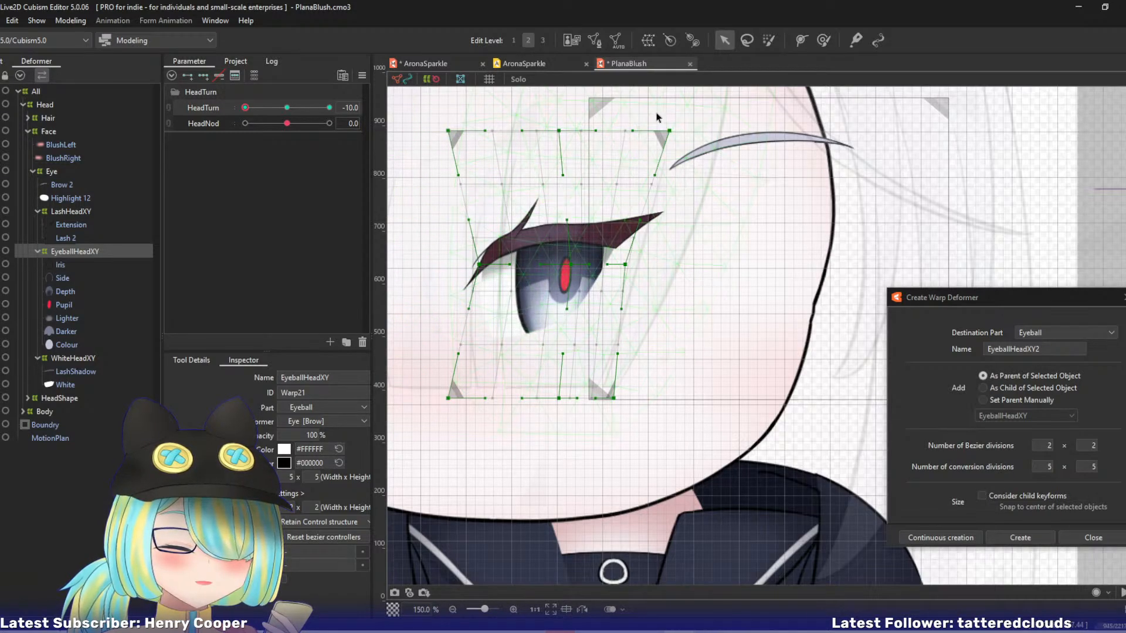
pyautogui.moveTo(669, 130); pyautogui.dragTo(550, 131)
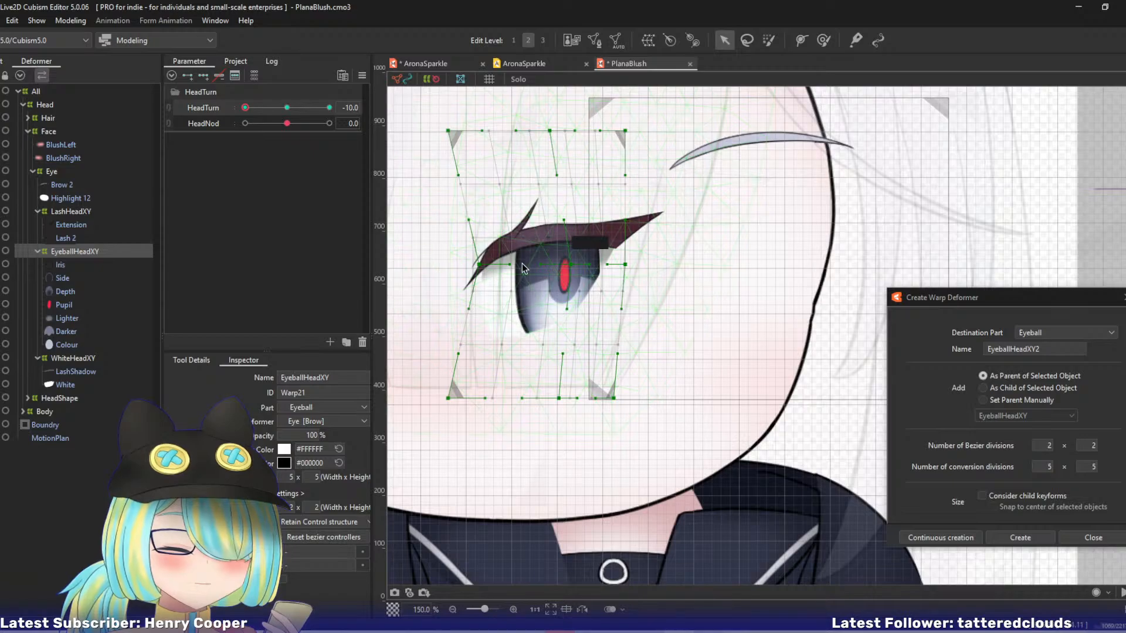
pyautogui.moveTo(451, 130); pyautogui.dragTo(482, 131)
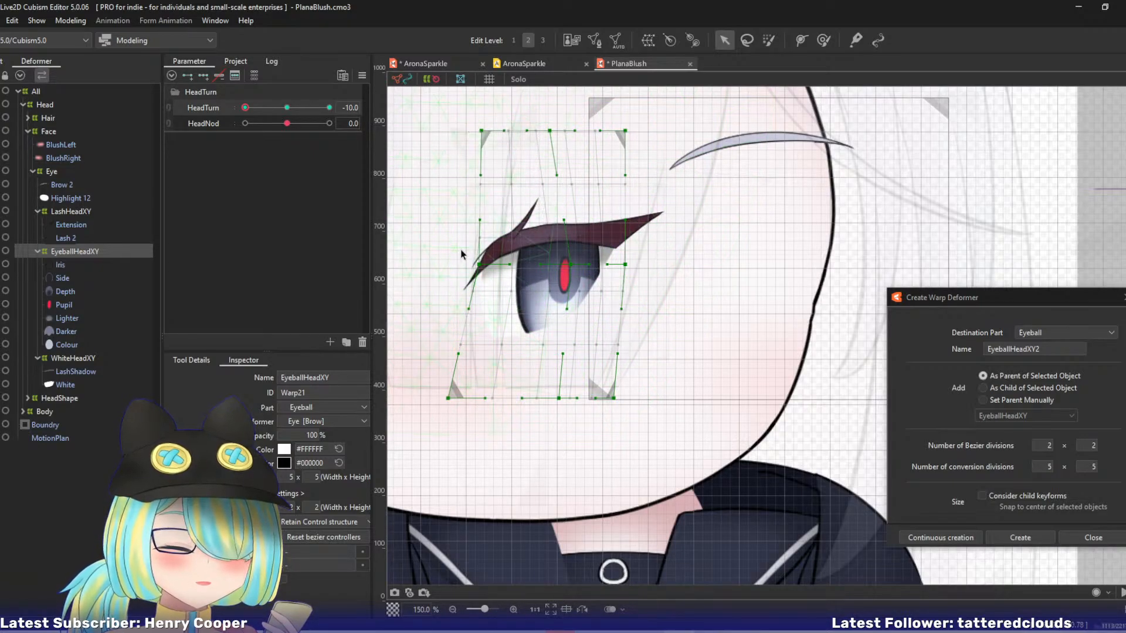
pyautogui.moveTo(449, 398); pyautogui.dragTo(482, 397)
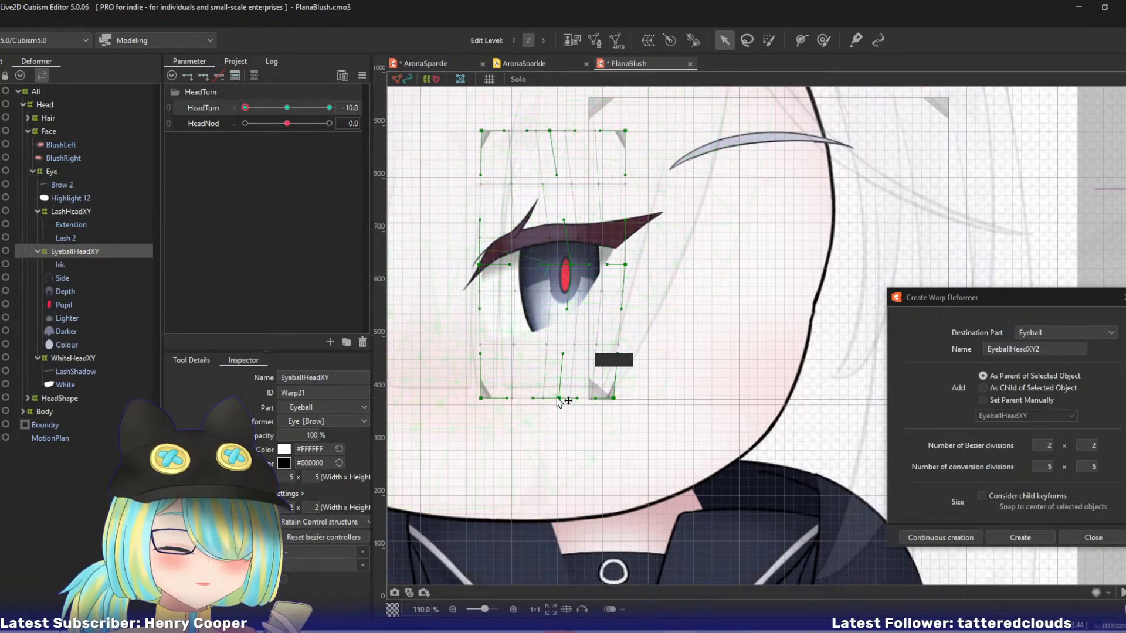
# Fine-tune EyeballHeadXY's vertical centre line by shifting the lower-middle point left and adjusting the centre point and its lower handle.
pyautogui.moveTo(563, 355); pyautogui.dragTo(551, 355)
pyautogui.moveTo(571, 265)
pyautogui.mouseDown()
pyautogui.moveTo(516, 274)
pyautogui.moveTo(571, 263)
pyautogui.mouseUp()
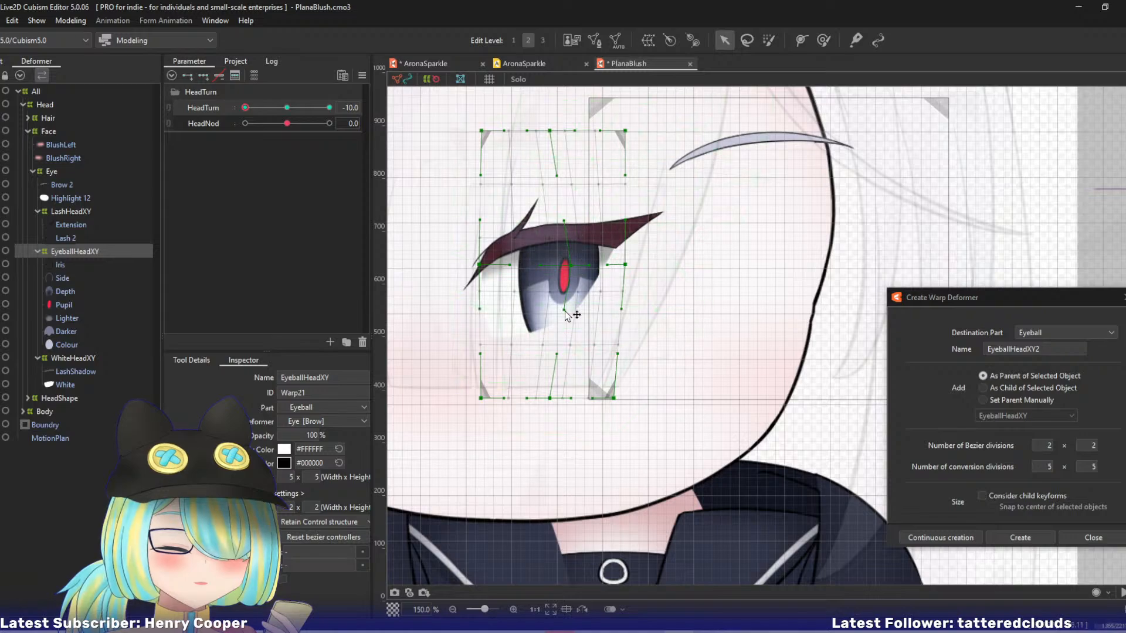
pyautogui.moveTo(566, 310); pyautogui.dragTo(574, 311)
pyautogui.moveTo(569, 266); pyautogui.dragTo(569, 265)
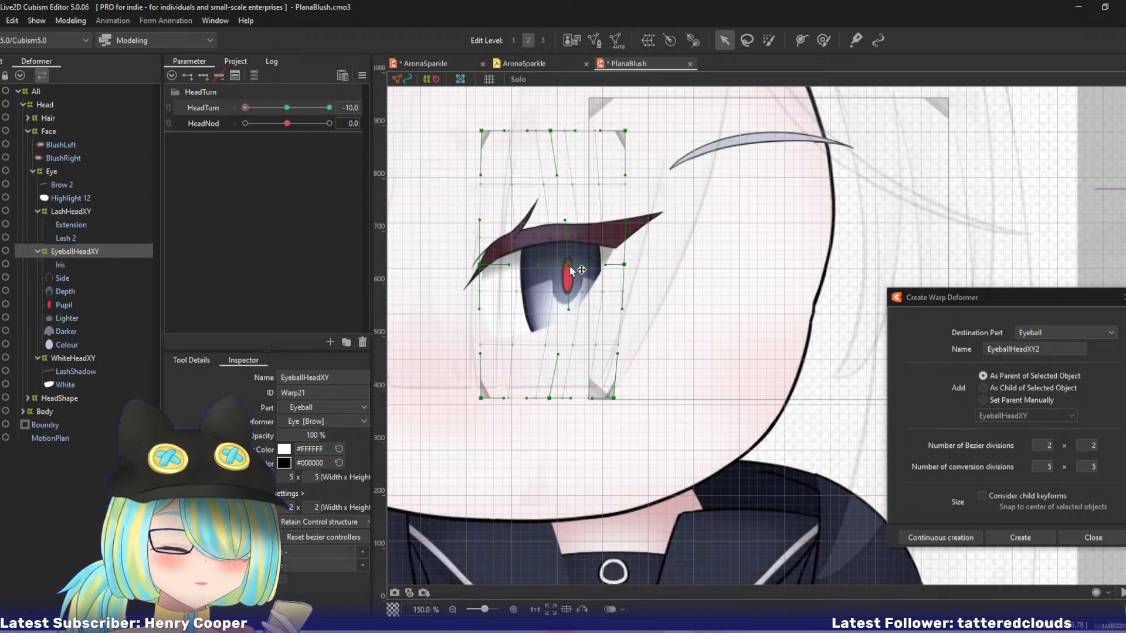
pyautogui.moveTo(569, 312); pyautogui.dragTo(564, 312)
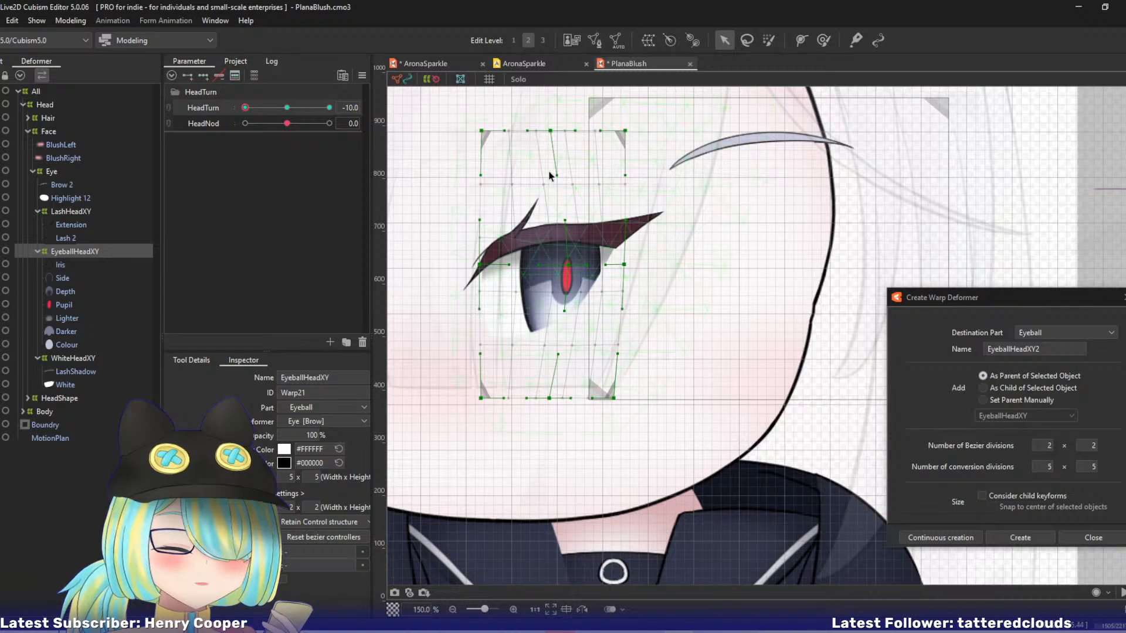
# Pull EyeballHeadXY's left-edge point and upper-left corner further inward, shift the whole deformer left and nudge its right-edge point outward.
pyautogui.moveTo(480, 265); pyautogui.dragTo(495, 265)
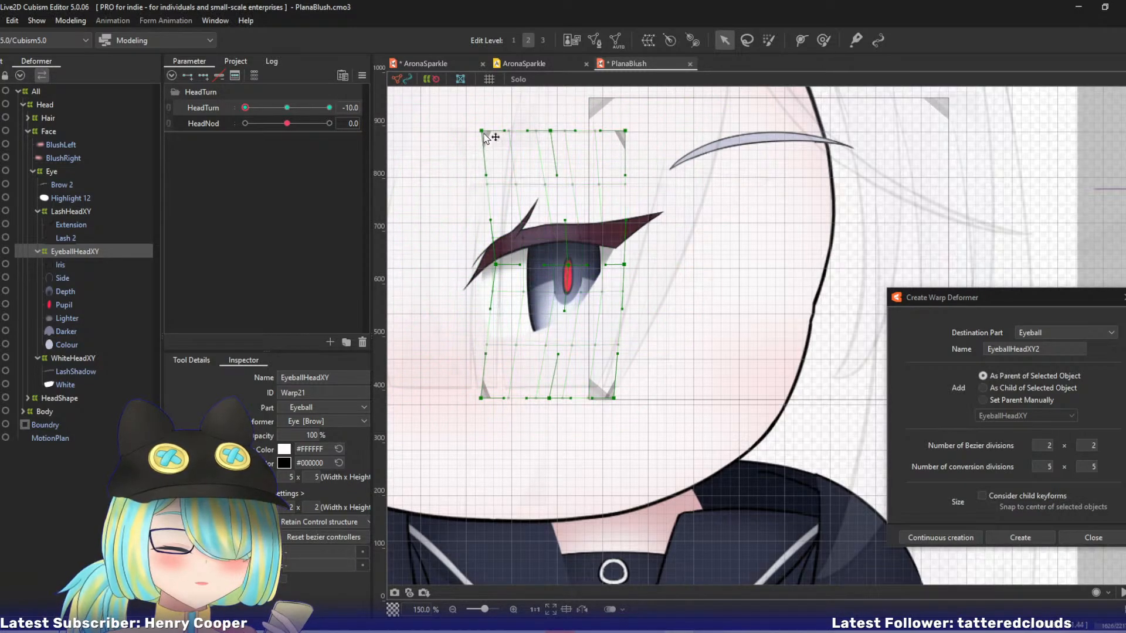
pyautogui.moveTo(481, 131); pyautogui.dragTo(494, 130)
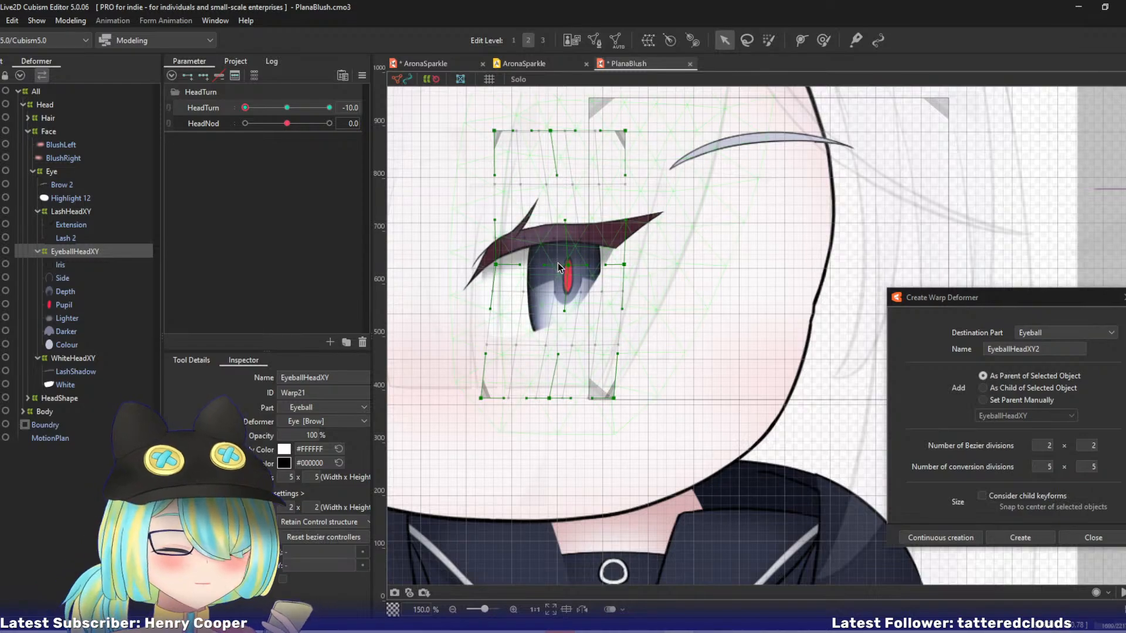
pyautogui.hotkey('ctrl', 'a')
pyautogui.moveTo(553, 267); pyautogui.dragTo(536, 271)
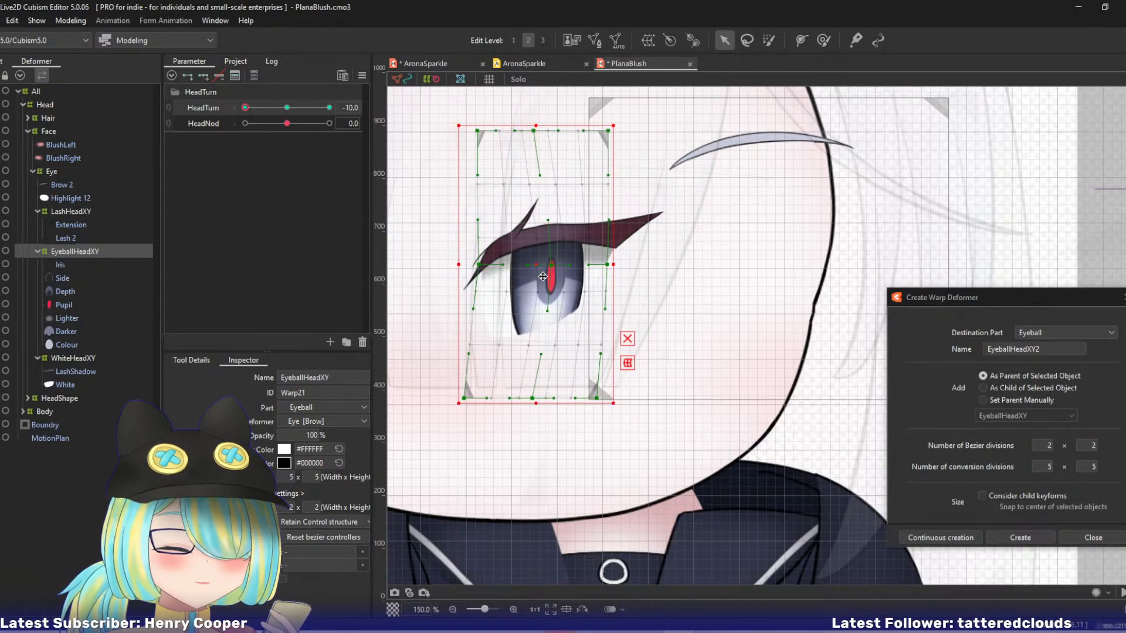
pyautogui.click(553, 266)
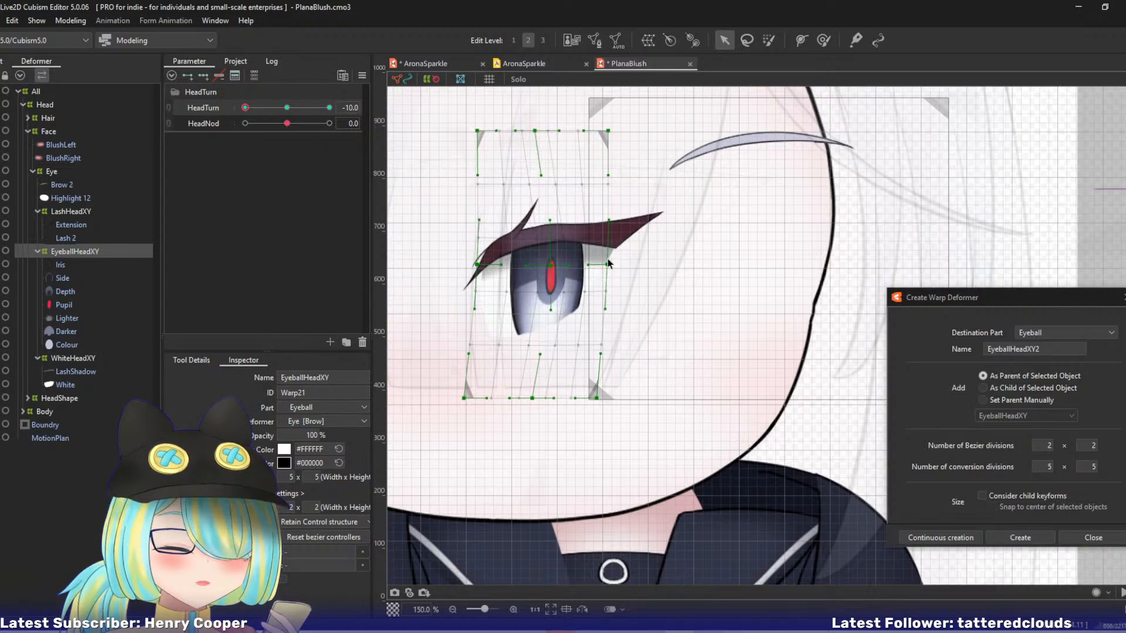
pyautogui.moveTo(608, 265); pyautogui.dragTo(610, 264)
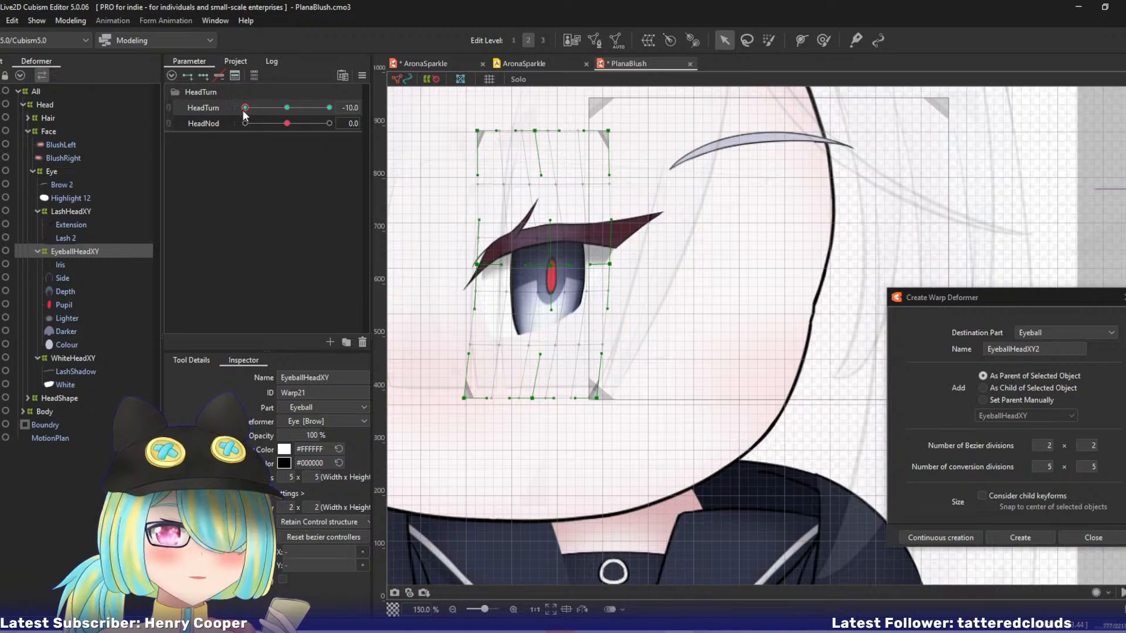
# Nudge EyeballHeadXY's lower-middle point right and preview the eye between HeadTurn 0 and -10.
pyautogui.moveTo(245, 110); pyautogui.dragTo(205, 124)
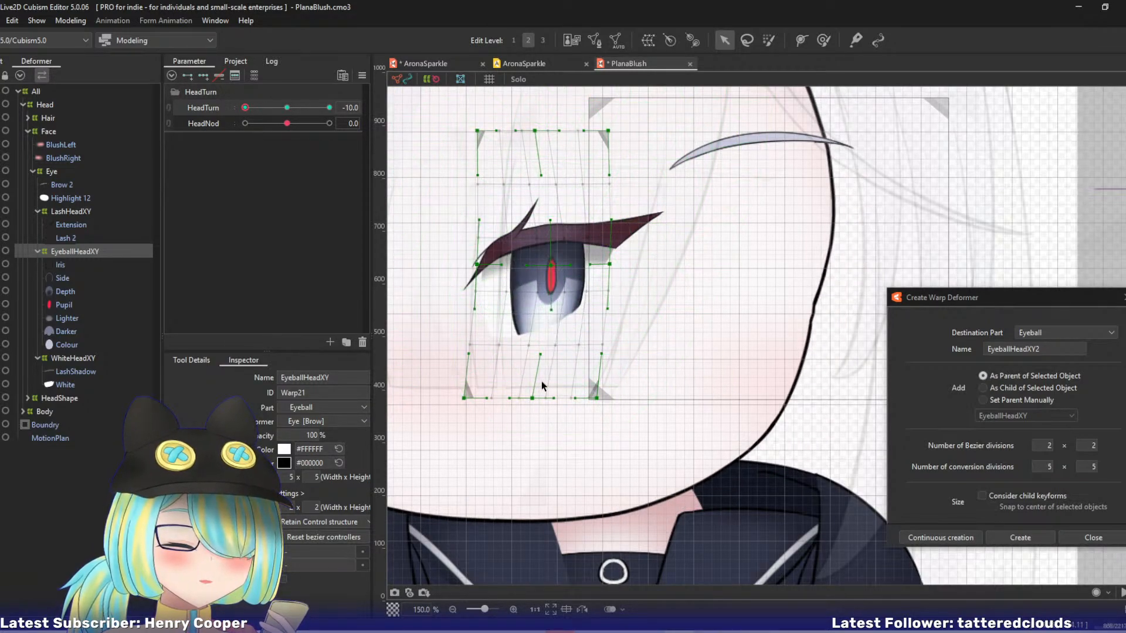
pyautogui.moveTo(533, 399); pyautogui.dragTo(544, 396)
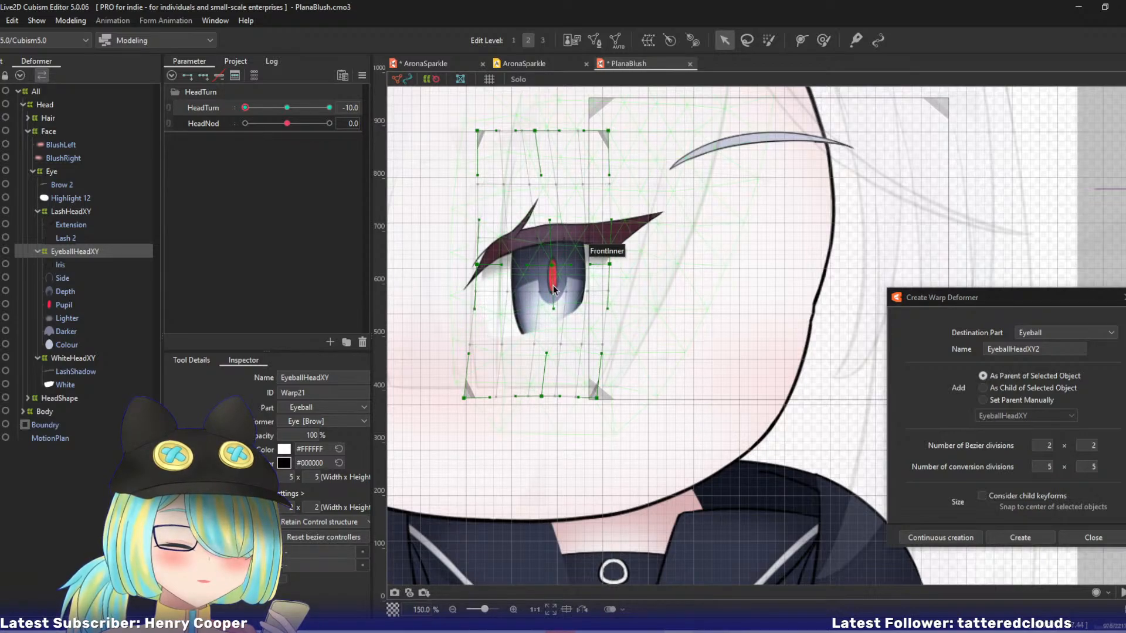
pyautogui.press('2')
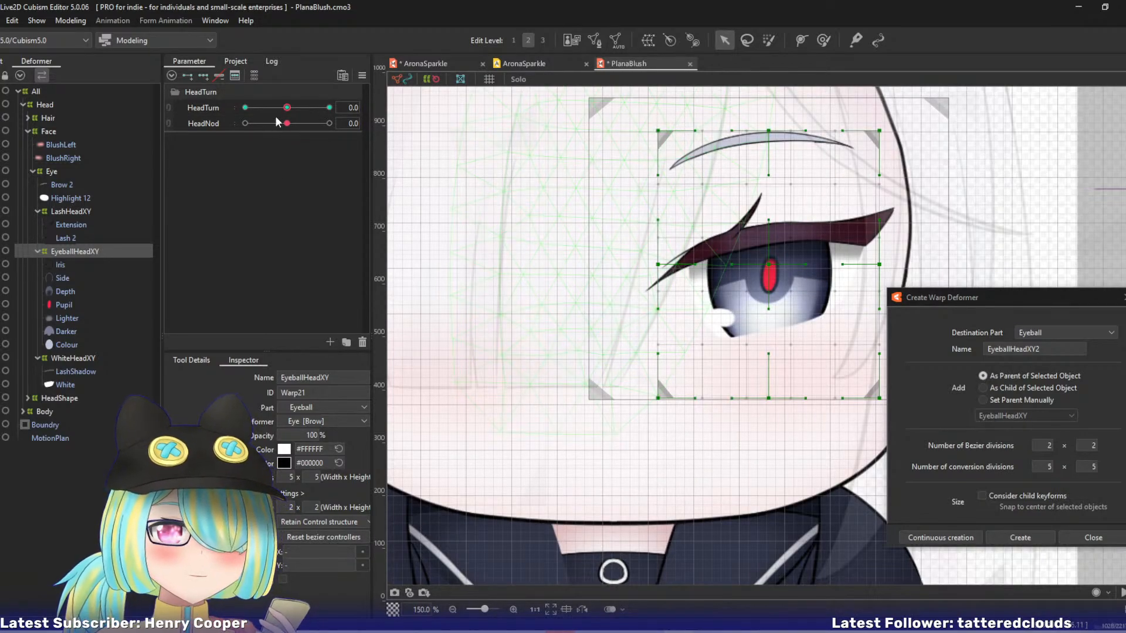
pyautogui.moveTo(286, 109); pyautogui.dragTo(231, 121)
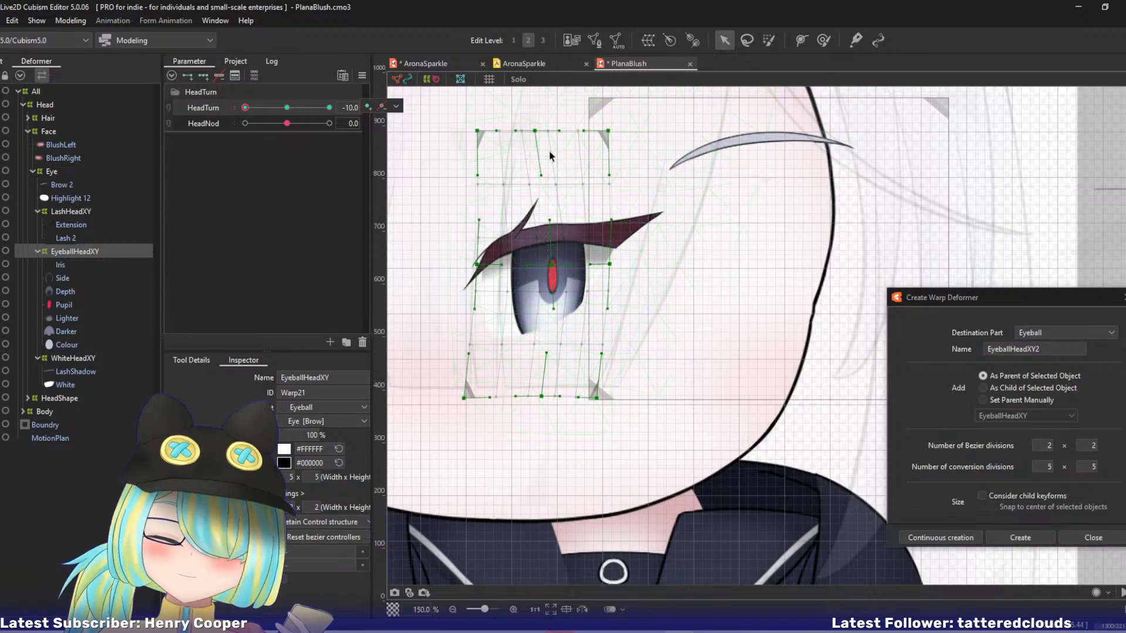
pyautogui.moveTo(250, 110); pyautogui.dragTo(223, 115)
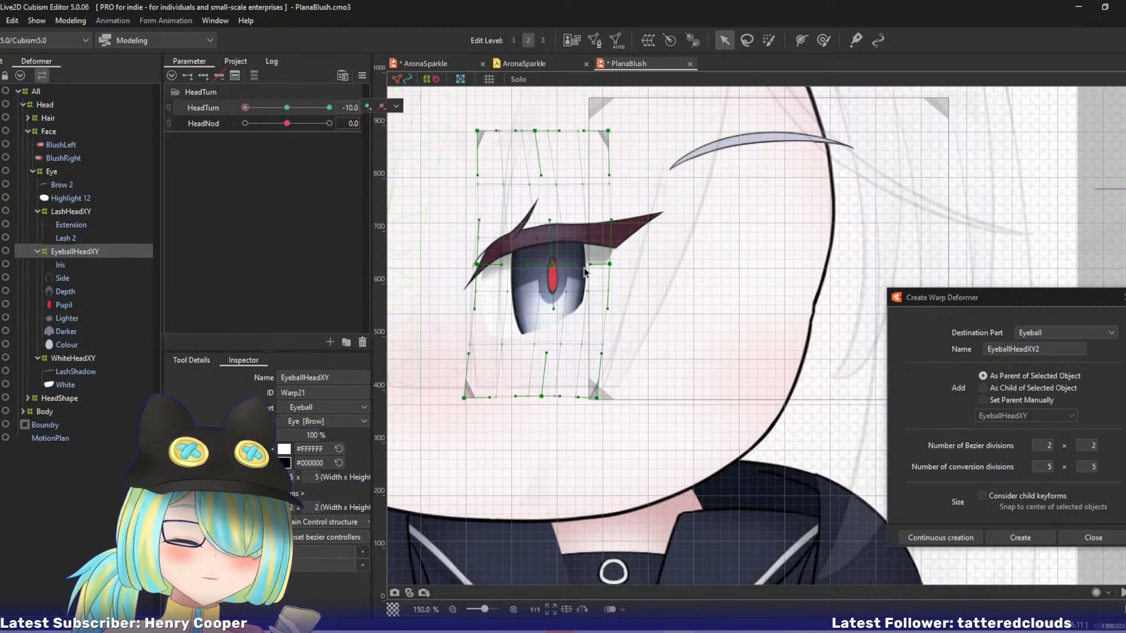
# Shift EyeballHeadXY's lower centre handle left, lower the right-edge point and nudge the left-edge point outward, undoing the trial changes in between.
pyautogui.moveTo(554, 309); pyautogui.dragTo(547, 309)
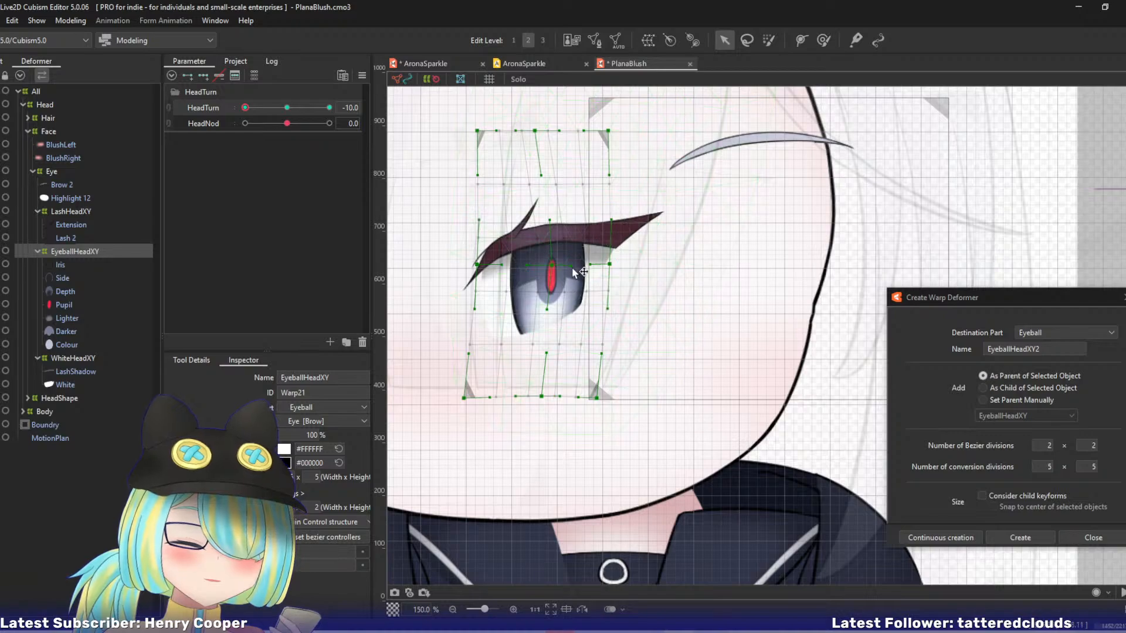
pyautogui.moveTo(571, 265); pyautogui.dragTo(608, 274)
pyautogui.hotkey('ctrl', 'z')
pyautogui.hotkey('ctrl', 'z')
pyautogui.hotkey('ctrl', 'z')
pyautogui.moveTo(477, 265); pyautogui.dragTo(476, 265)
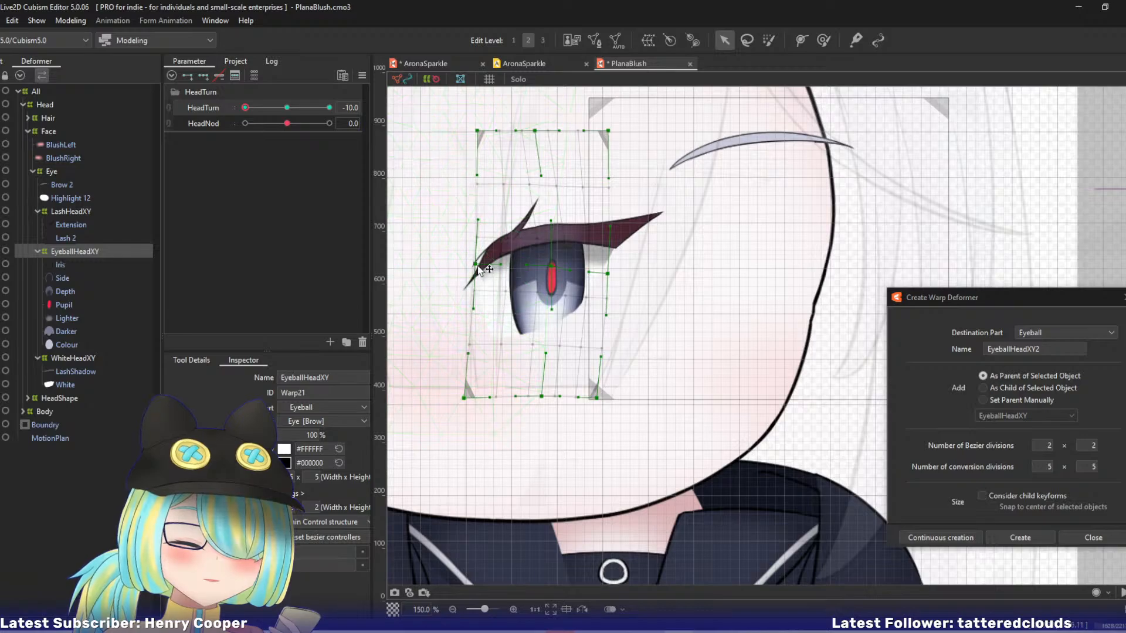
# Move EyeballHeadXY's right corners and right-edge point slightly outward, undoing the trial shift of the upper-middle point.
pyautogui.moveTo(608, 131); pyautogui.dragTo(613, 131)
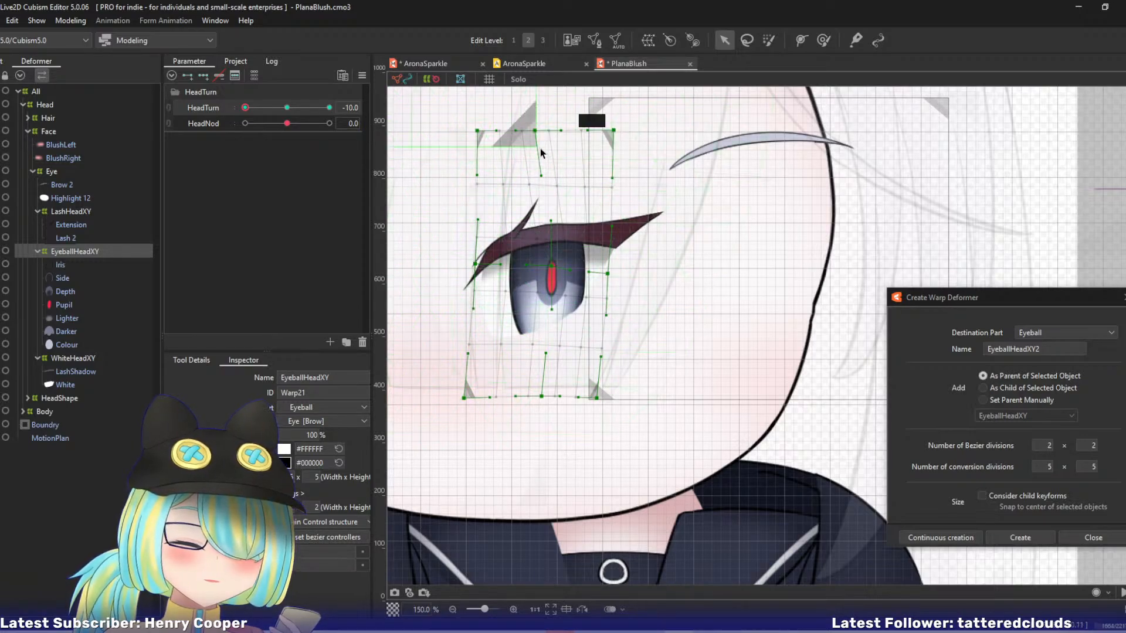
pyautogui.moveTo(535, 131); pyautogui.dragTo(544, 130)
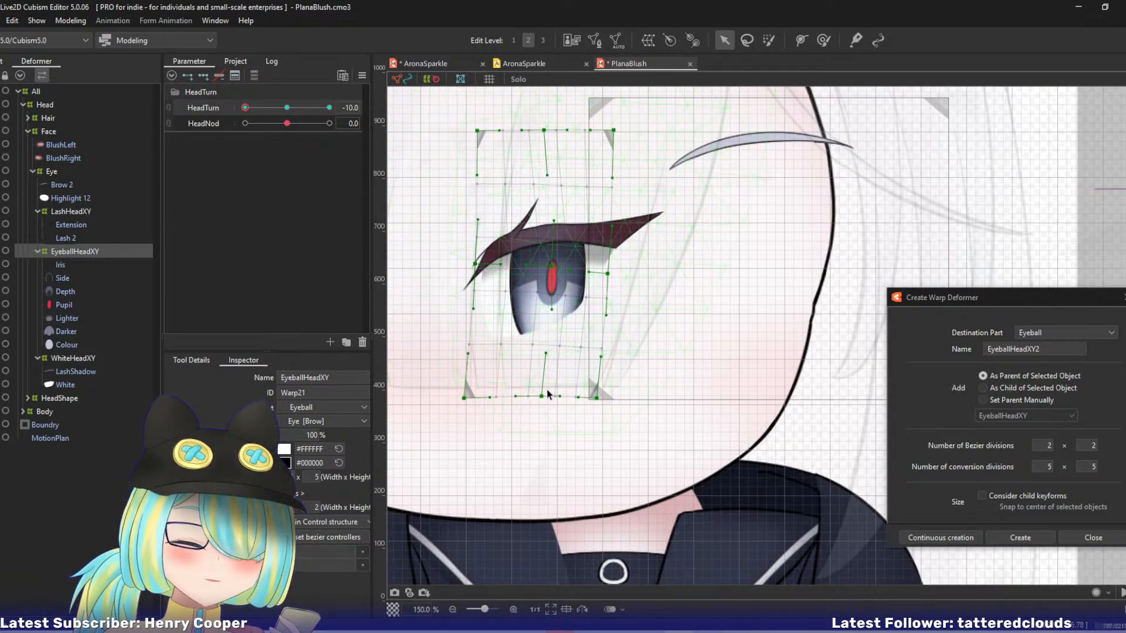
pyautogui.hotkey('ctrl', 'z')
pyautogui.moveTo(543, 400); pyautogui.dragTo(606, 397)
pyautogui.hotkey('ctrl', 'z')
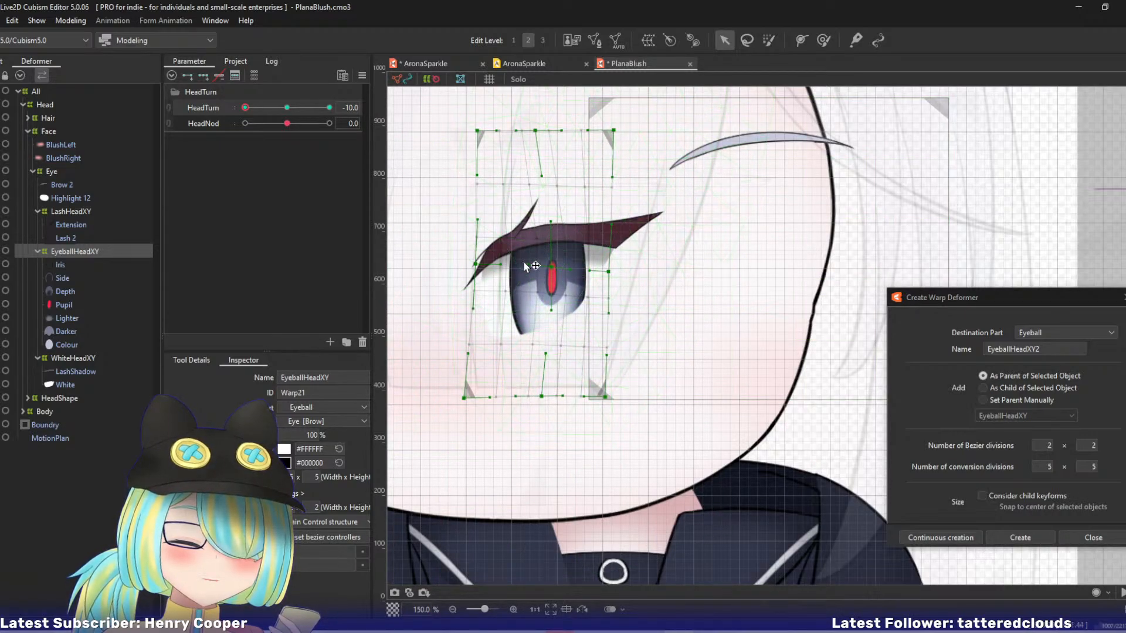
pyautogui.moveTo(532, 265); pyautogui.dragTo(525, 267)
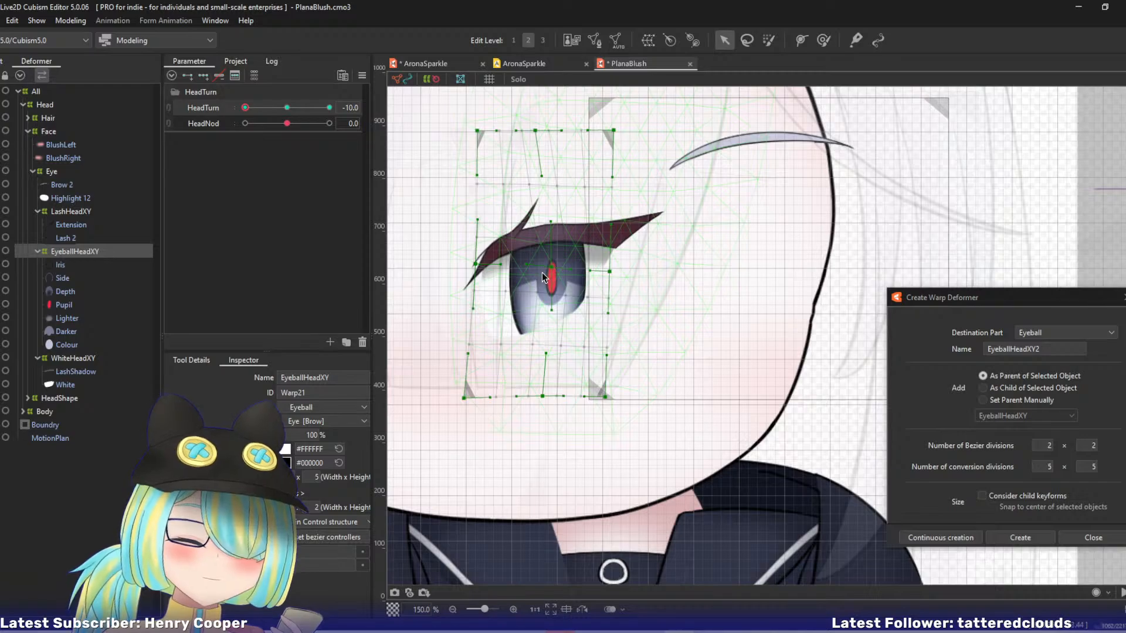
pyautogui.click(550, 272)
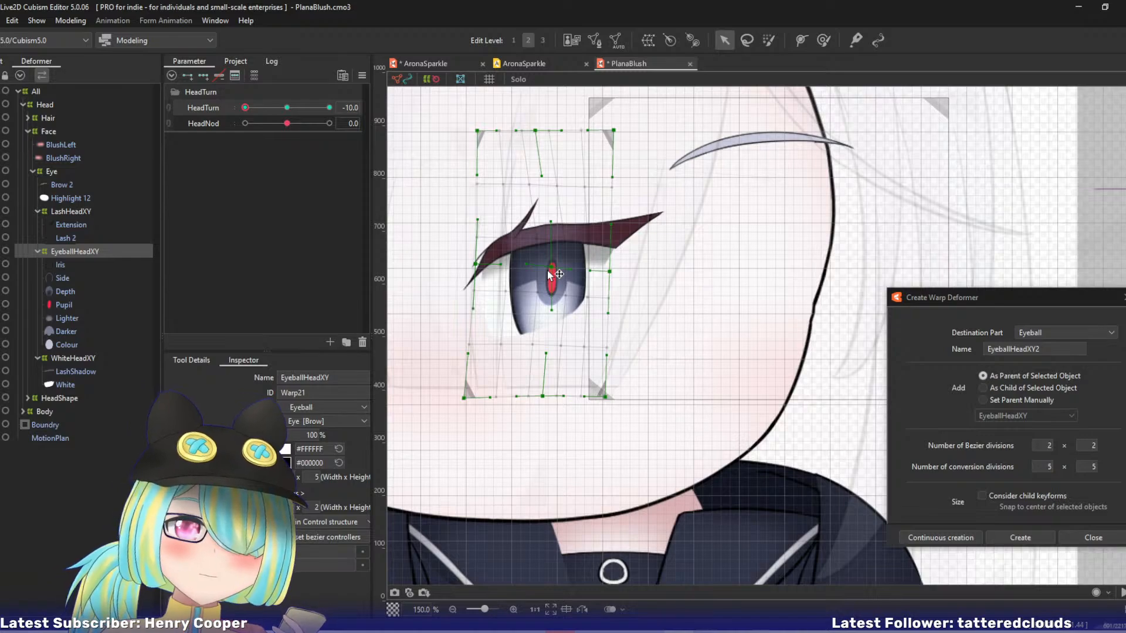
# At HeadTurn 0, move the Pupil mesh out of EyeballHeadXY to directly under Eye and create warp deformer PupilHeadXY as its parent.
pyautogui.moveTo(252, 110); pyautogui.dragTo(230, 141)
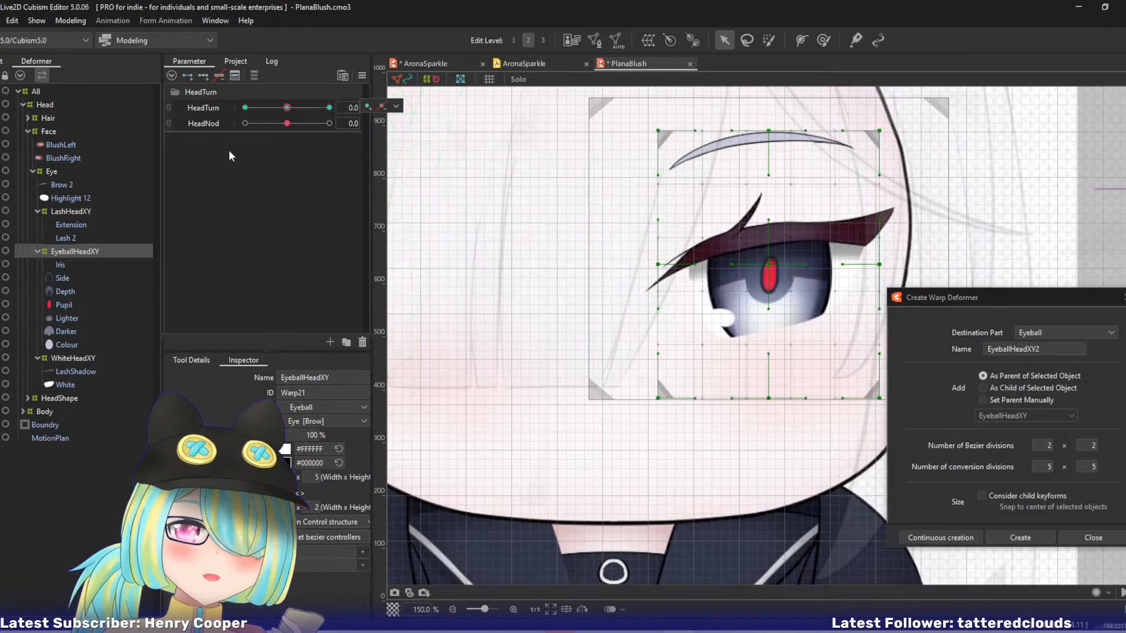
pyautogui.click(60, 304)
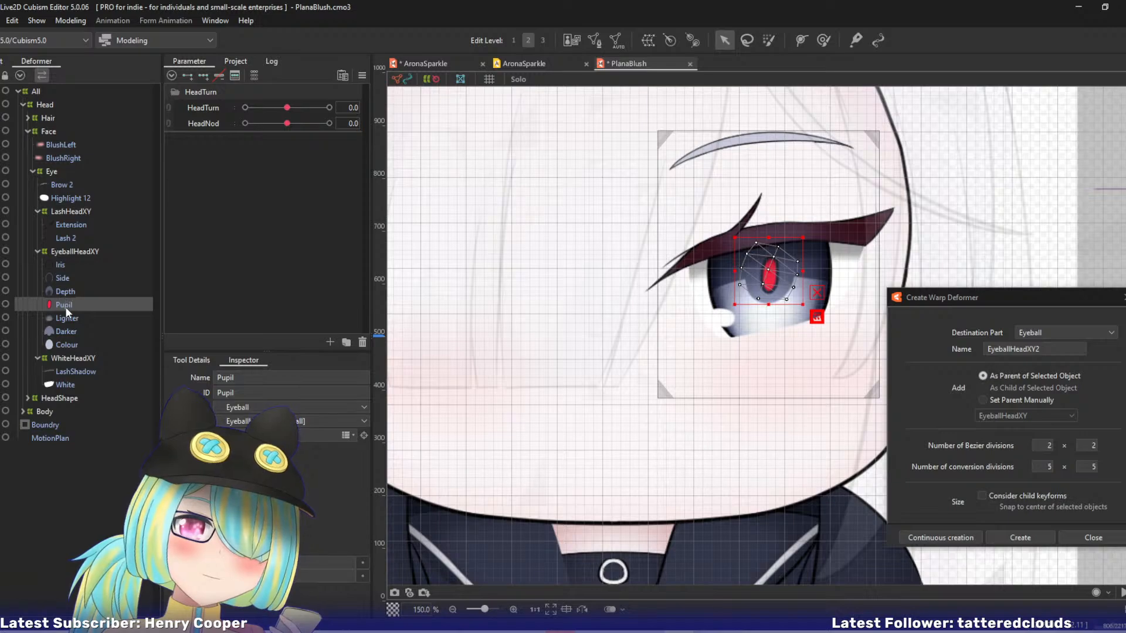
pyautogui.moveTo(69, 304); pyautogui.dragTo(50, 177)
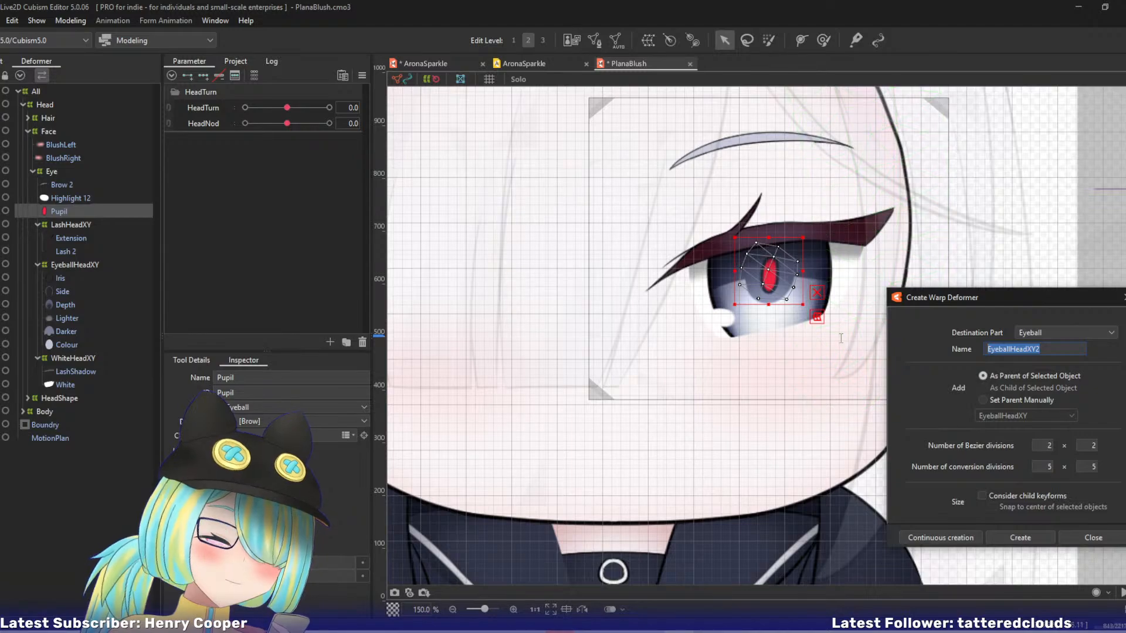
pyautogui.write('PupilH')
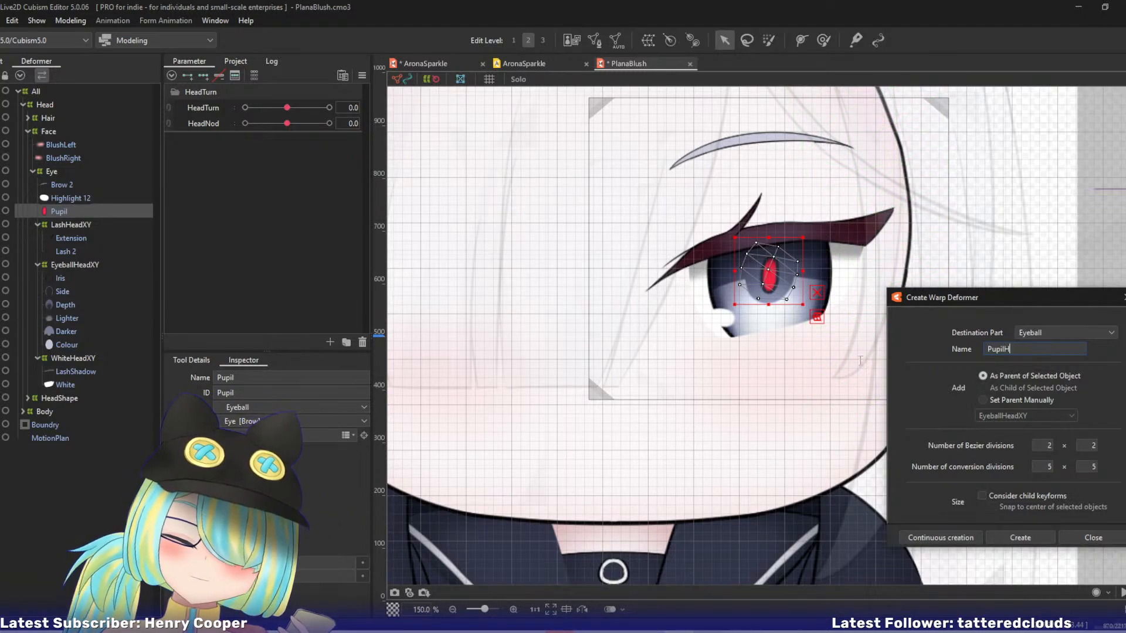
pyautogui.write('eadXY')
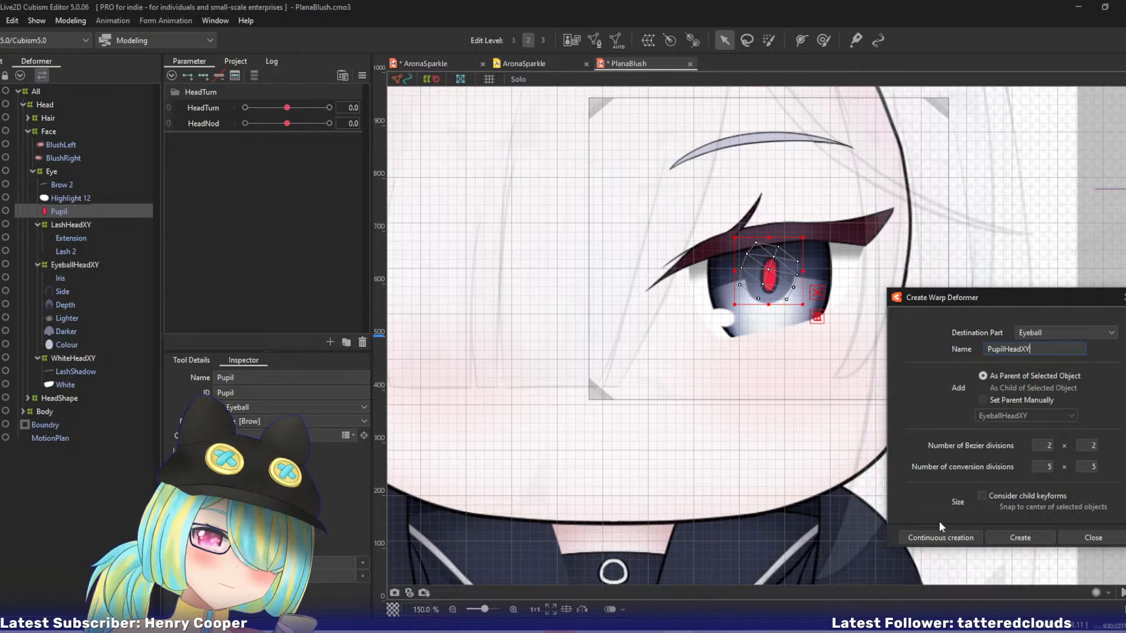
pyautogui.press('Return')
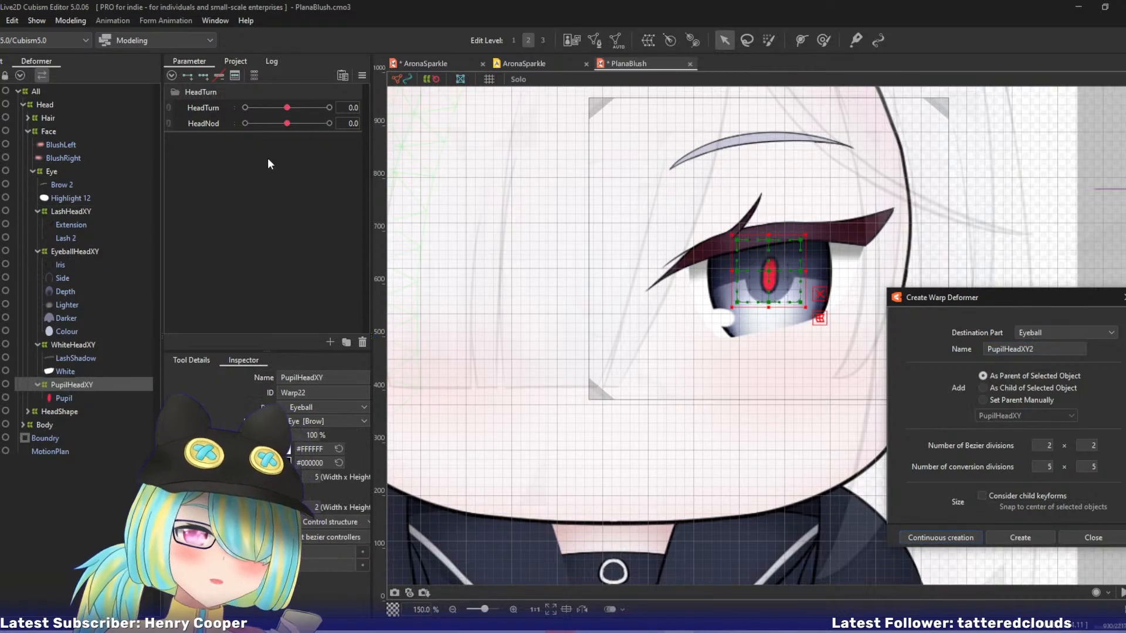
# Key PupilHeadXY at three points on HeadTurn and, at -10, move it left onto the turned iris.
pyautogui.click(196, 108)
pyautogui.click(203, 76)
pyautogui.moveTo(286, 108); pyautogui.dragTo(183, 100)
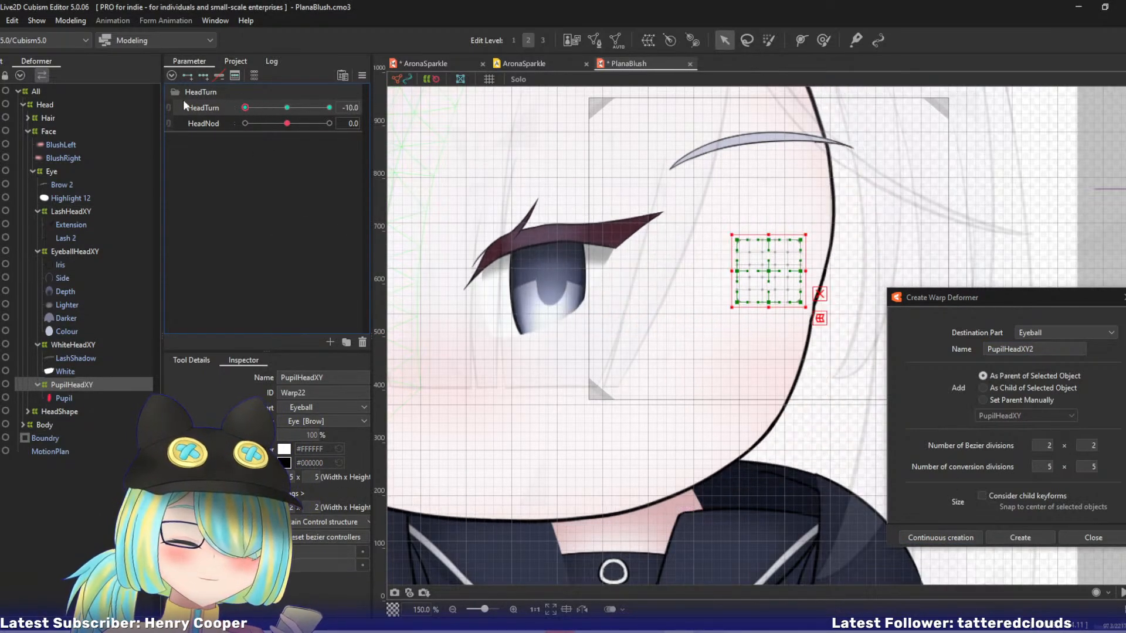
pyautogui.moveTo(765, 269); pyautogui.dragTo(551, 281)
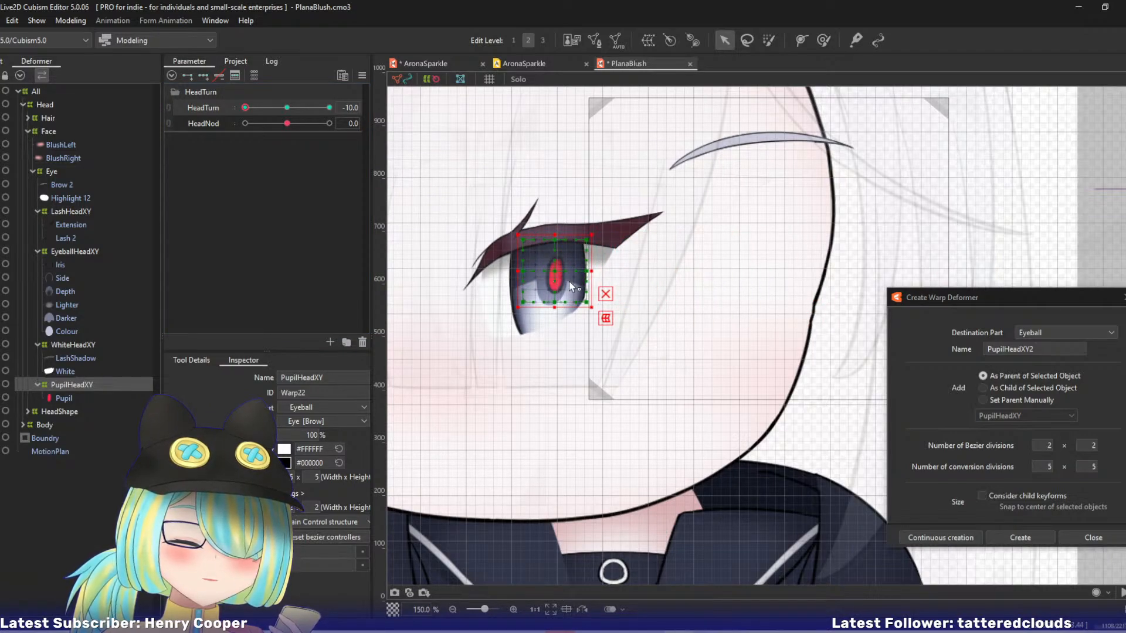
# At HeadTurn -10, shift PupilHeadXY's centre point left and pull its upper-left and lower-left corners inward.
pyautogui.scroll(2, 571, 286)
pyautogui.moveTo(640, 318); pyautogui.dragTo(711, 334)
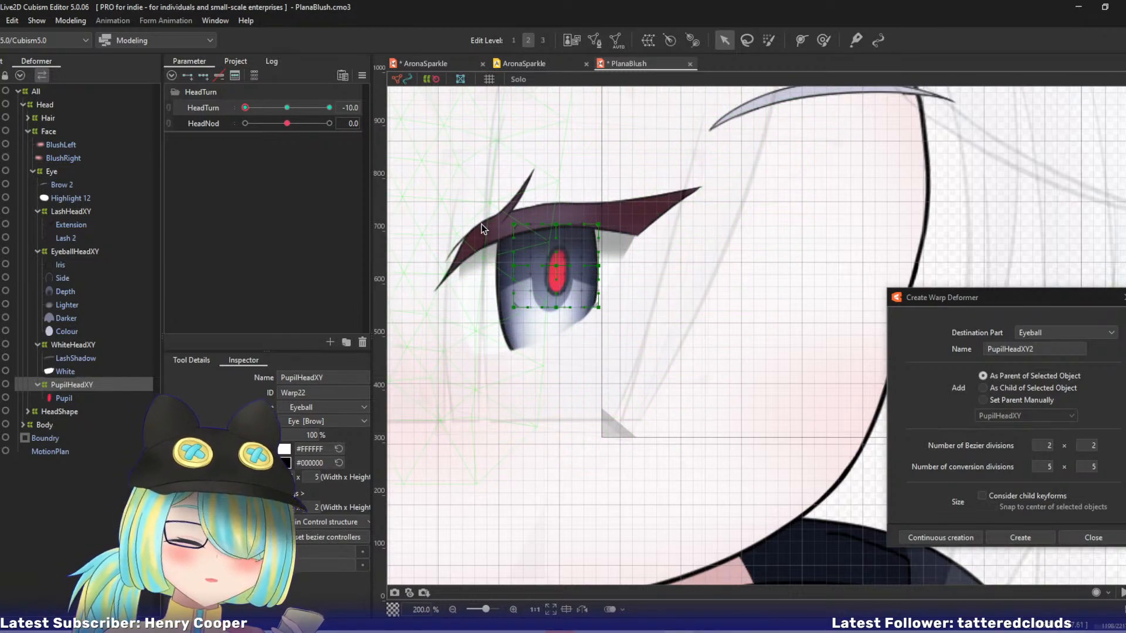
pyautogui.moveTo(554, 263); pyautogui.dragTo(540, 264)
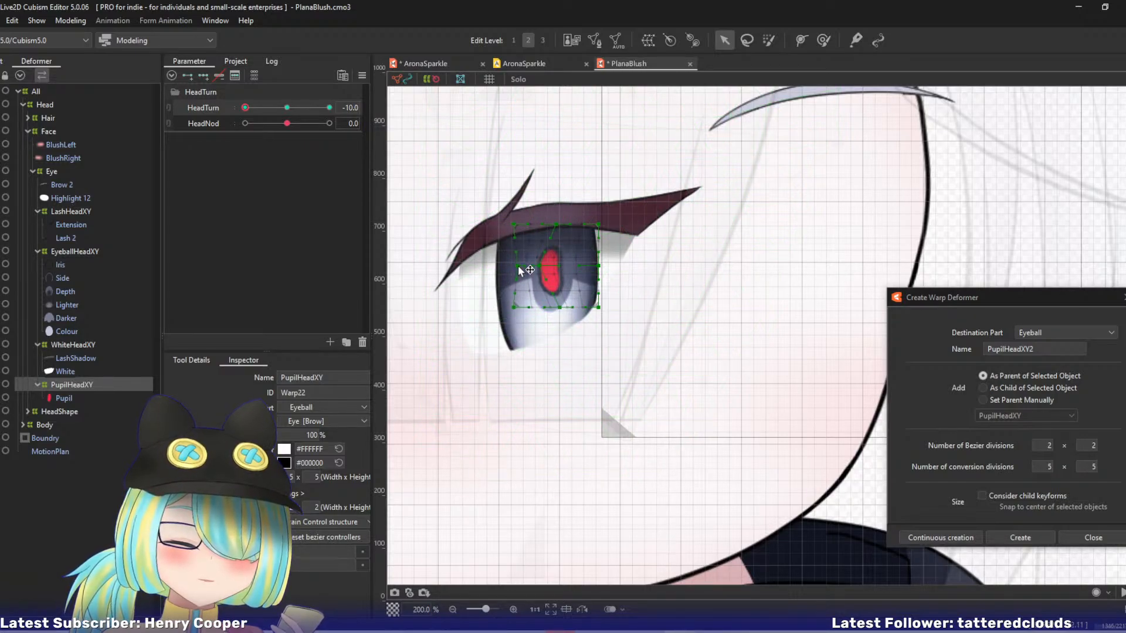
pyautogui.moveTo(514, 224); pyautogui.dragTo(526, 225)
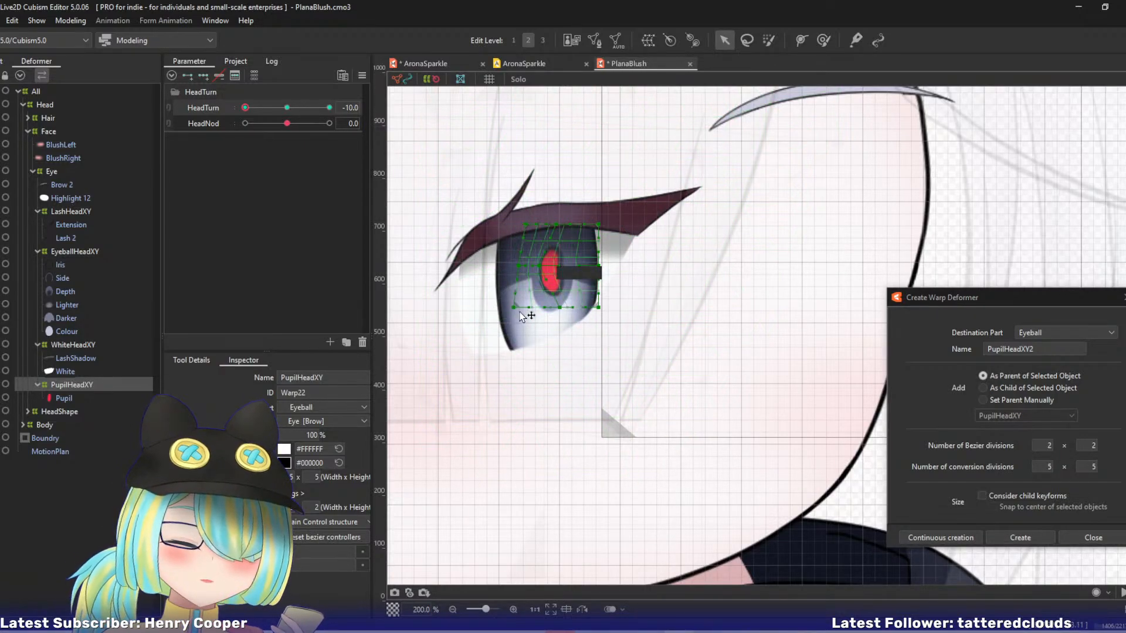
pyautogui.moveTo(514, 307); pyautogui.dragTo(527, 306)
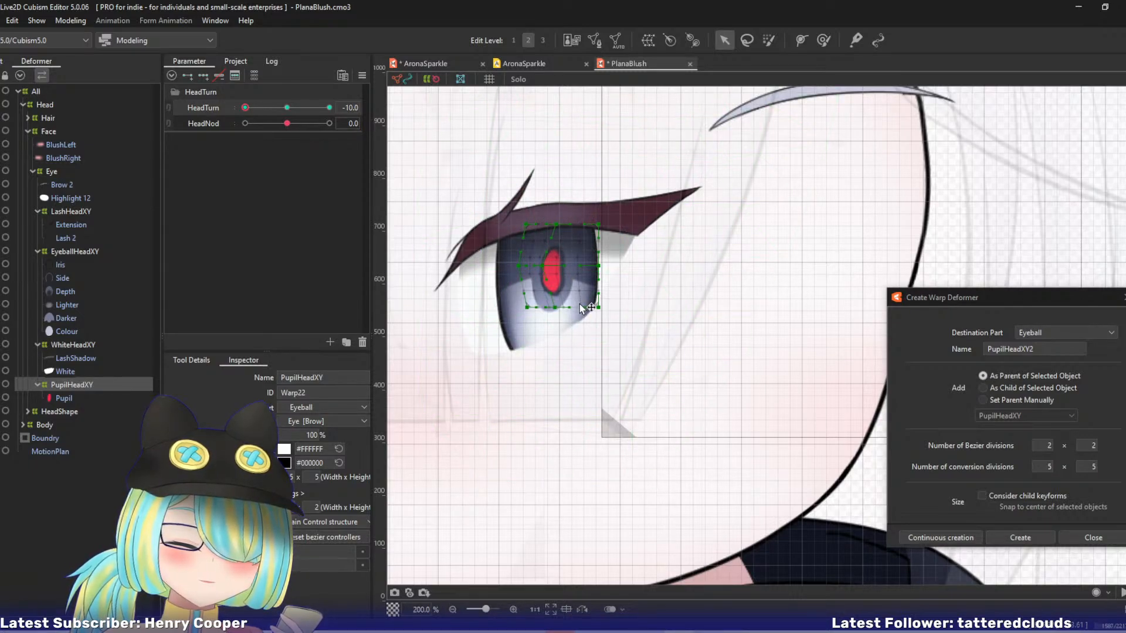
# Inspect the vertices of the Darker mesh in mesh edit mode at HeadTurn 0.
pyautogui.click(70, 318)
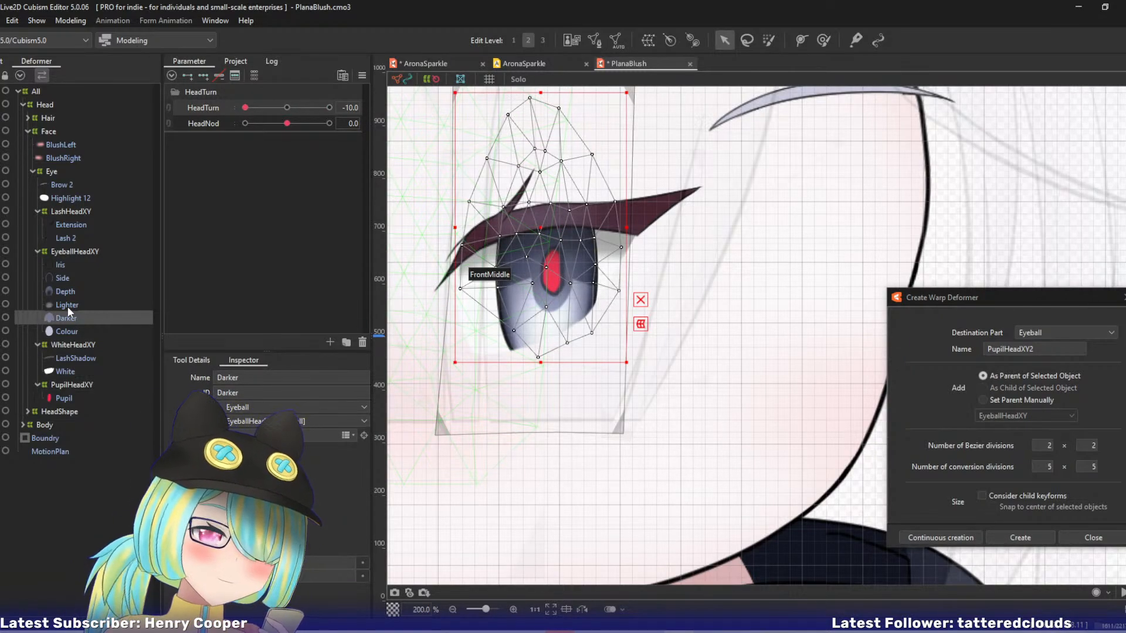
pyautogui.click(287, 108)
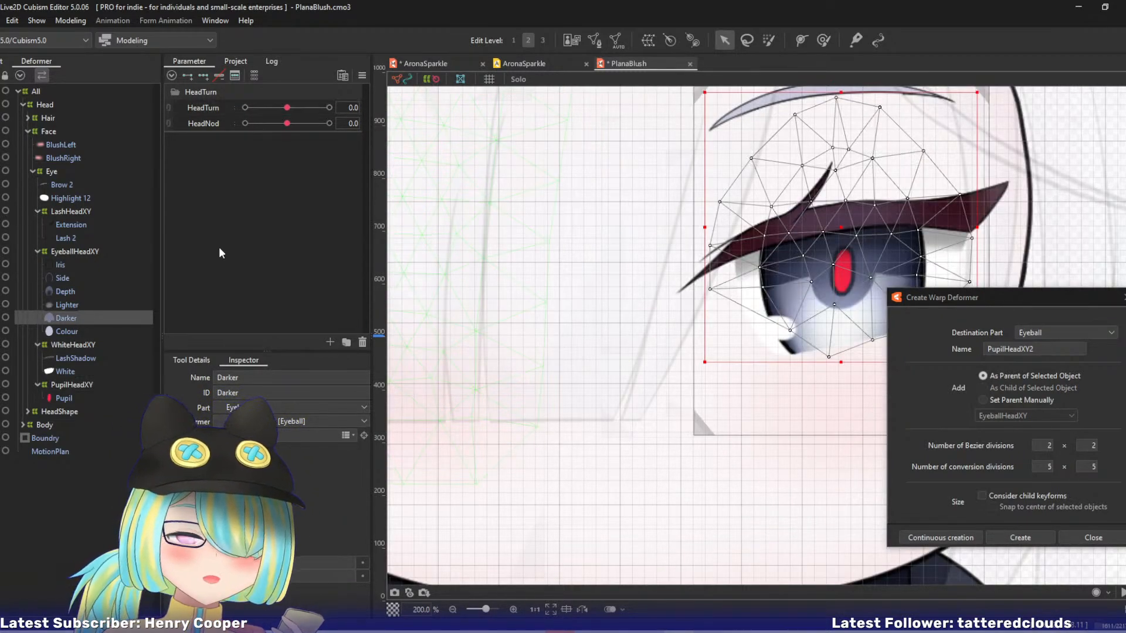
pyautogui.moveTo(631, 227); pyautogui.dragTo(508, 260)
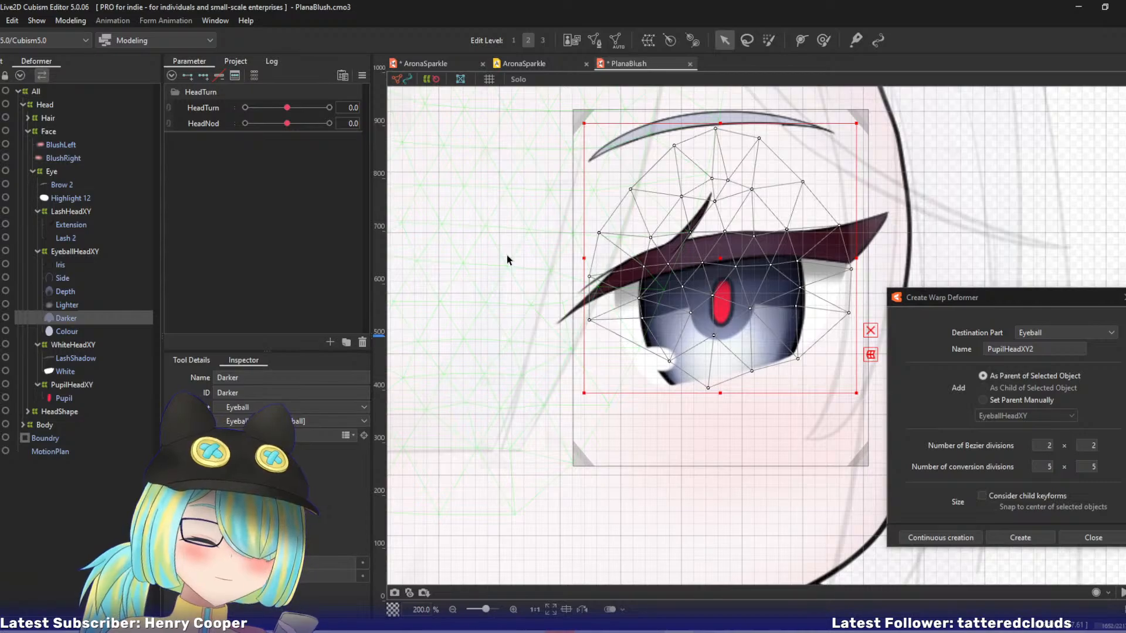
pyautogui.hotkey('ctrl', 'e')
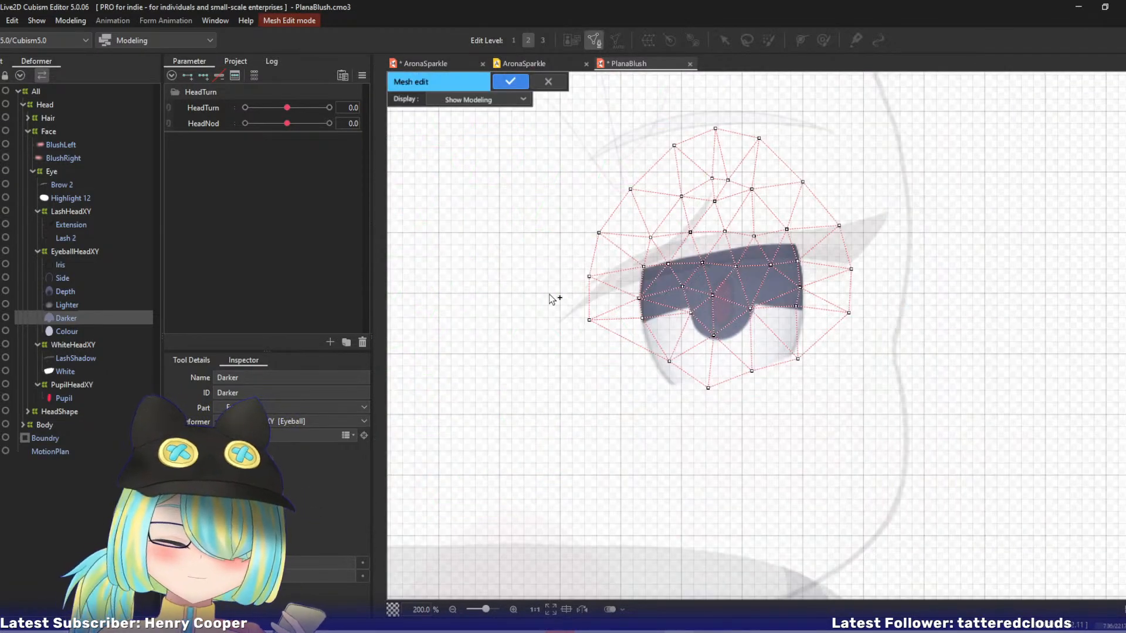
pyautogui.moveTo(504, 295); pyautogui.dragTo(472, 272)
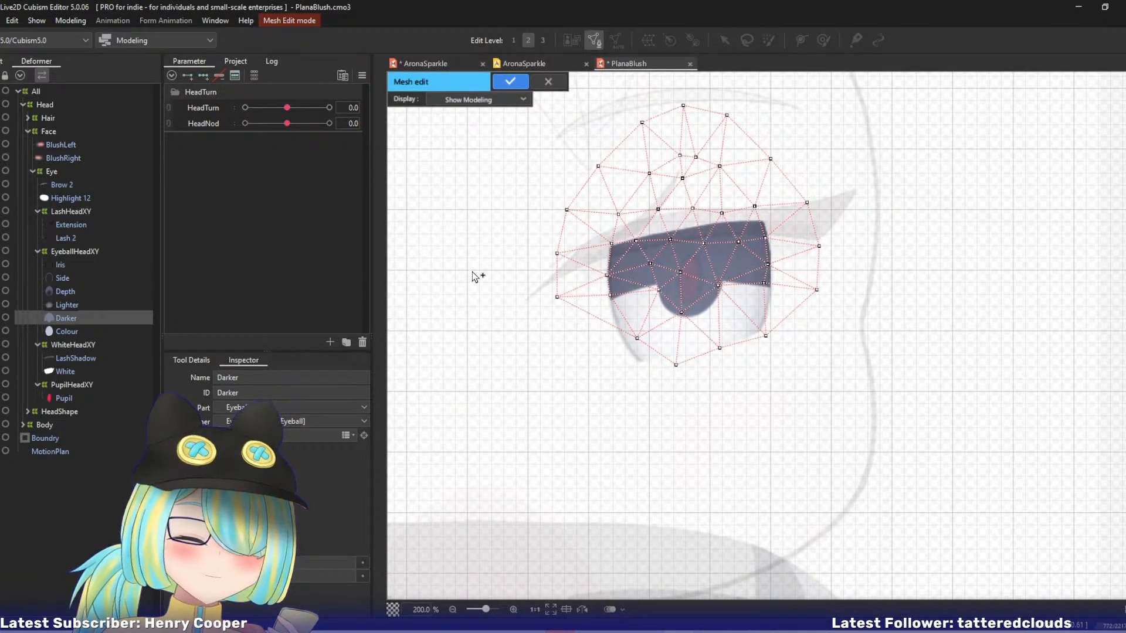
pyautogui.press('Return')
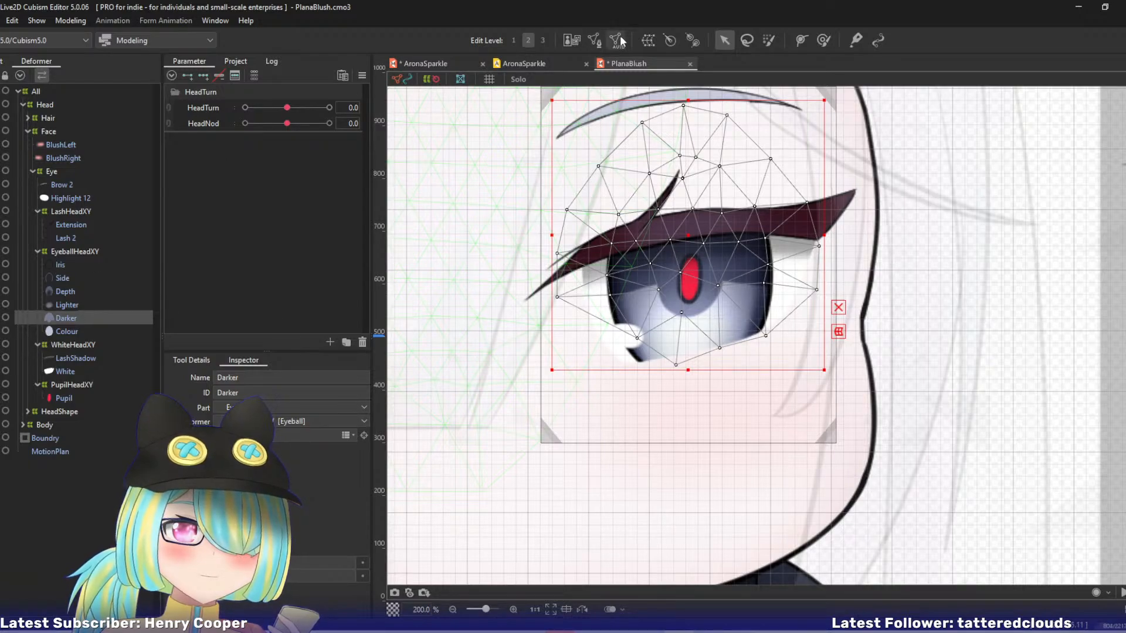
# Create warp deformer DarkerHeadXYAdjust as the parent of the Darker mesh, with 2 x 2 Bezier and 5 x 5 conversion divisions.
pyautogui.click(648, 40)
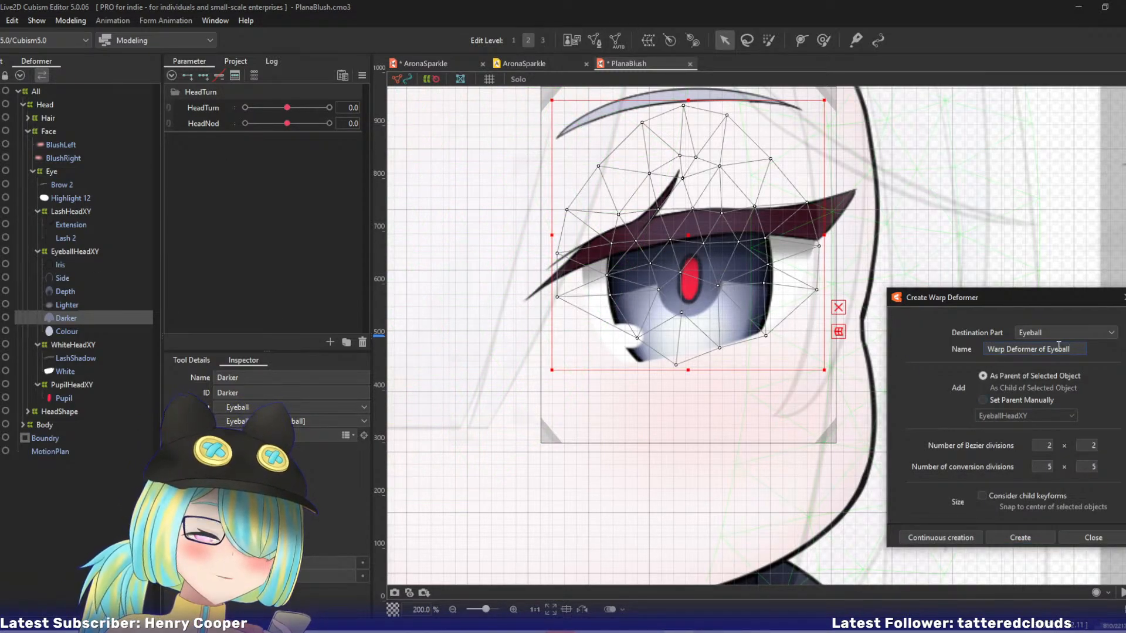
pyautogui.moveTo(1071, 350); pyautogui.dragTo(925, 348)
pyautogui.write('D')
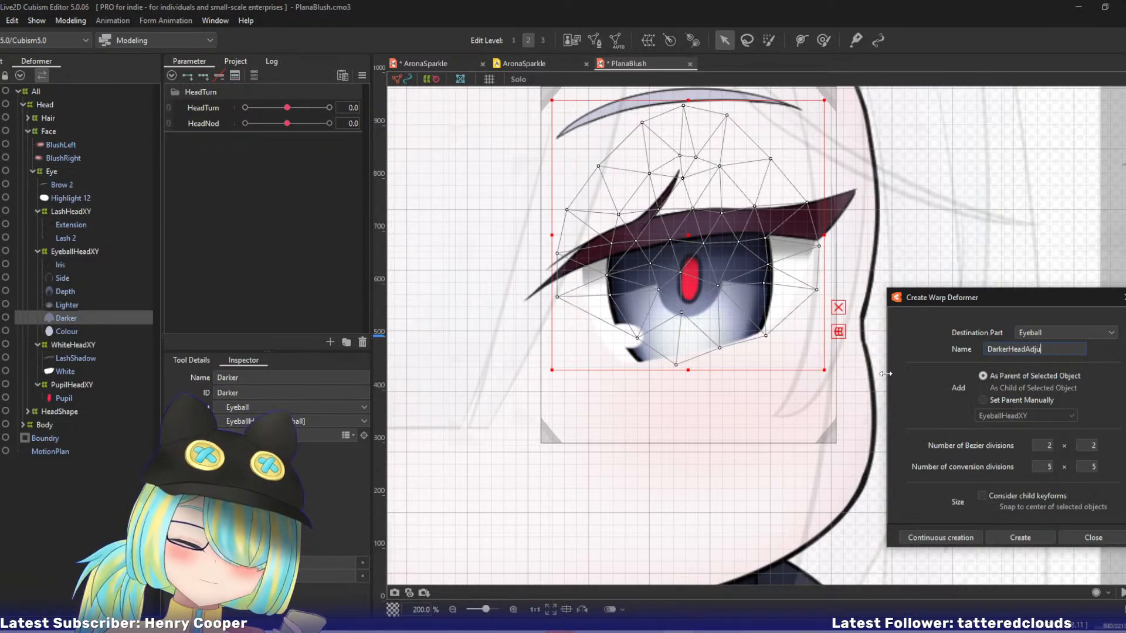
pyautogui.write('arkerHeadAdj')
pyautogui.press('BackSpace')
pyautogui.press('BackSpace')
pyautogui.press('BackSpace')
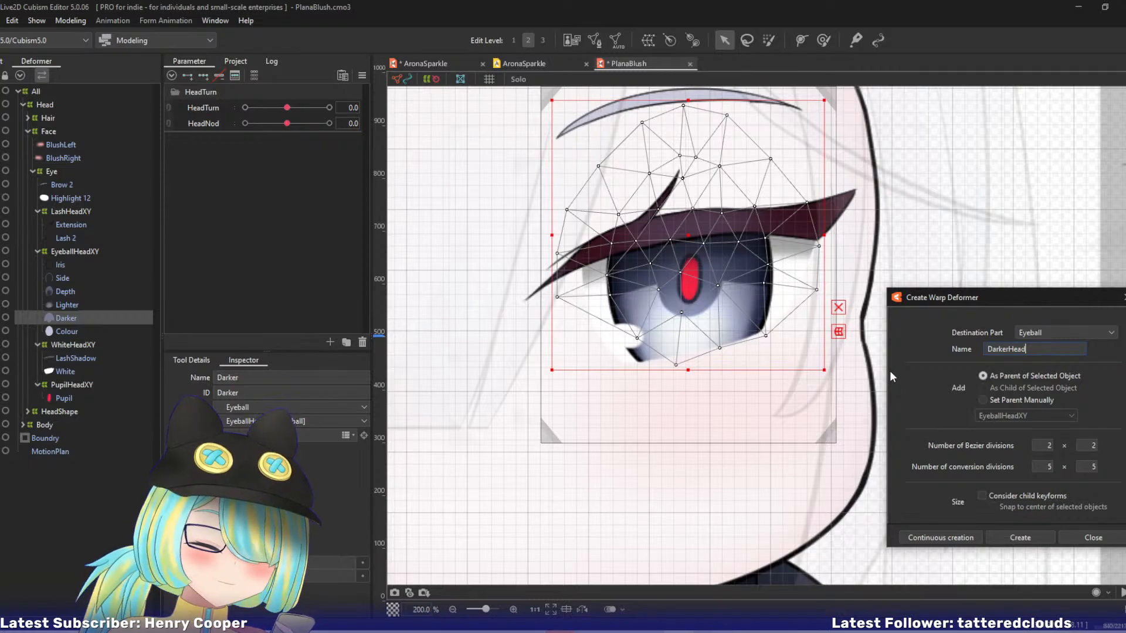
pyautogui.write('XYAd')
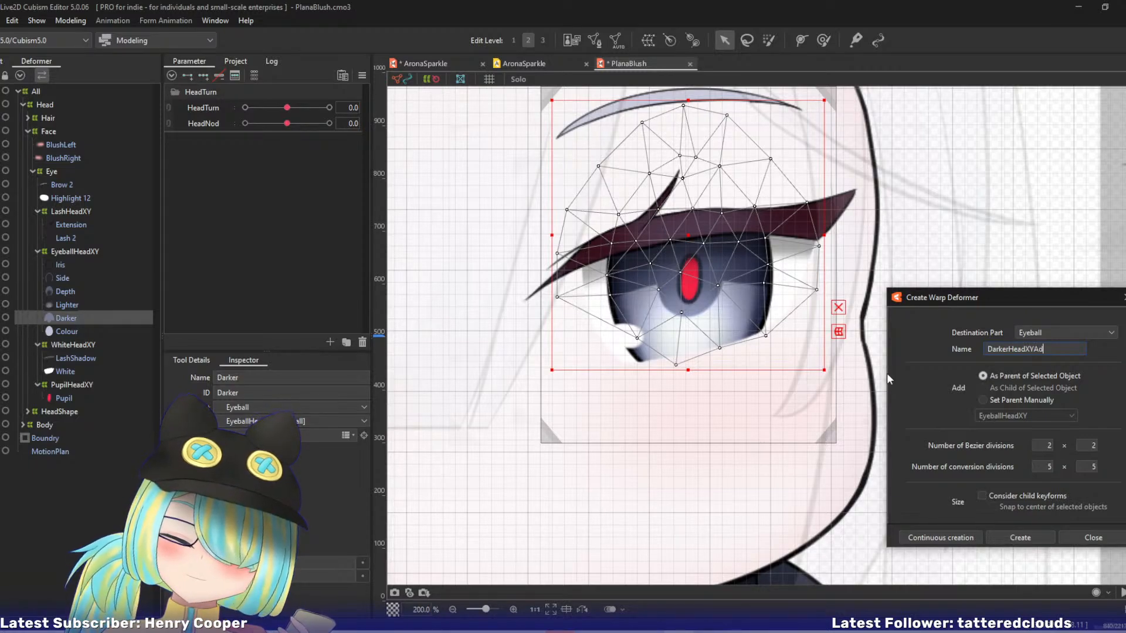
pyautogui.write('just')
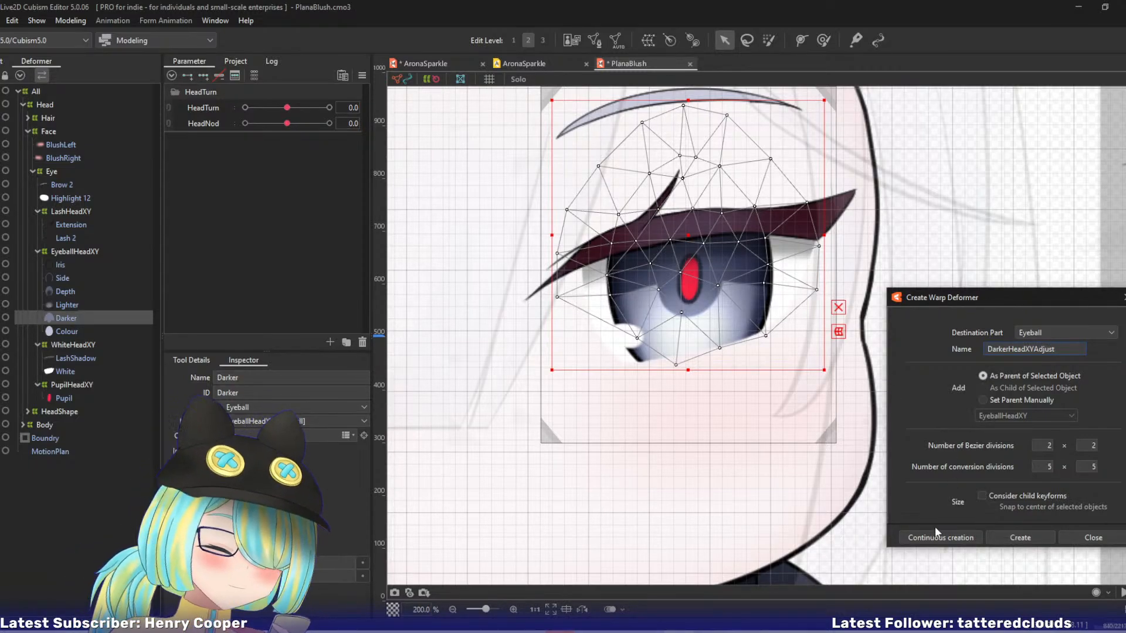
pyautogui.click(918, 537)
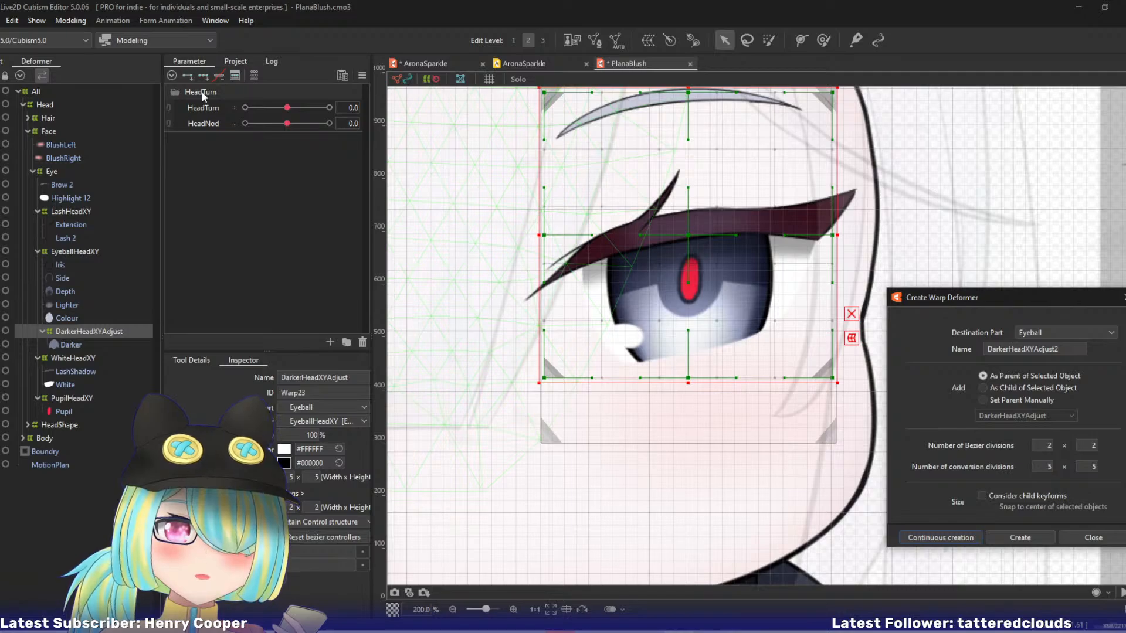
# Key DarkerHeadXYAdjust at three points on HeadTurn and, at -10, lower its right-edge point and move the centre point right.
pyautogui.moveTo(287, 108); pyautogui.dragTo(246, 108)
pyautogui.moveTo(530, 219); pyautogui.dragTo(754, 221)
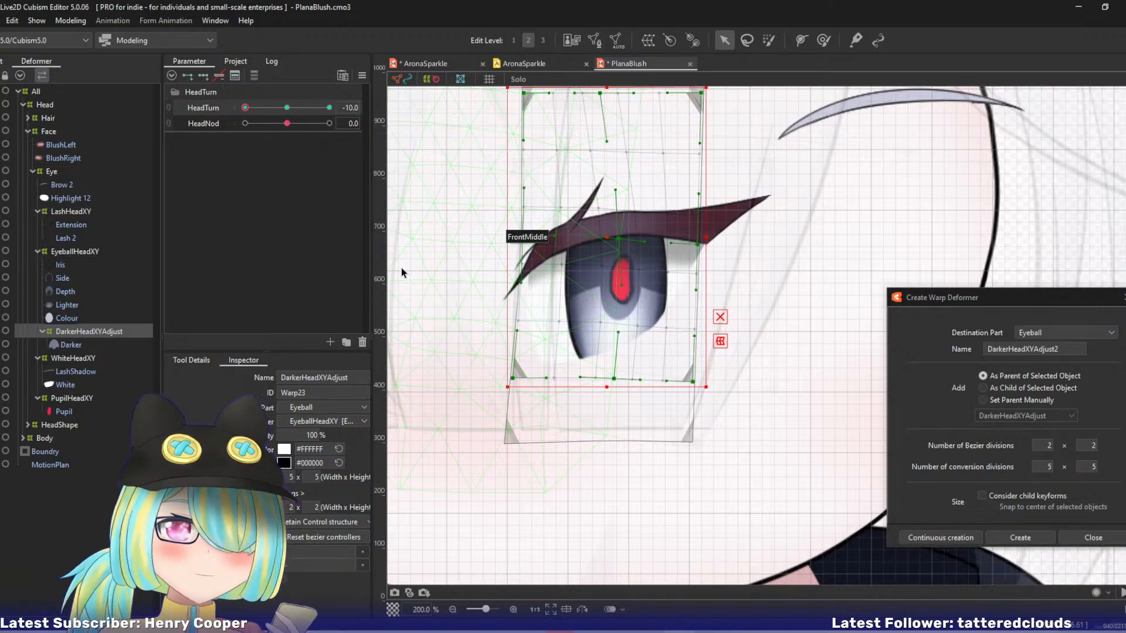
pyautogui.click(720, 317)
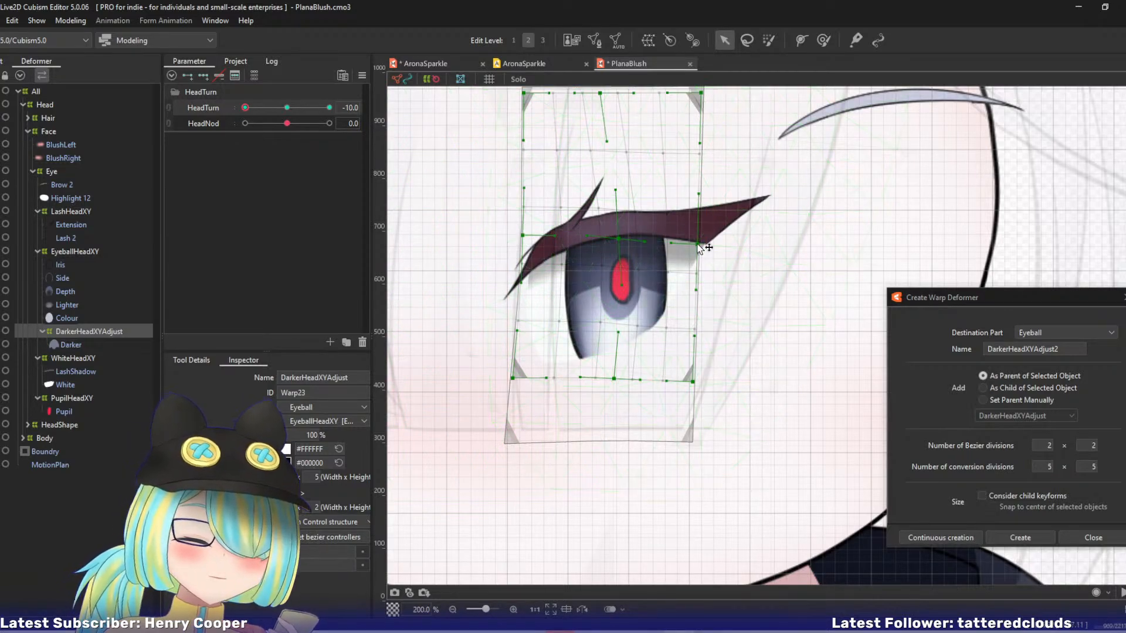
pyautogui.moveTo(698, 245); pyautogui.dragTo(701, 256)
pyautogui.moveTo(623, 246); pyautogui.dragTo(635, 243)
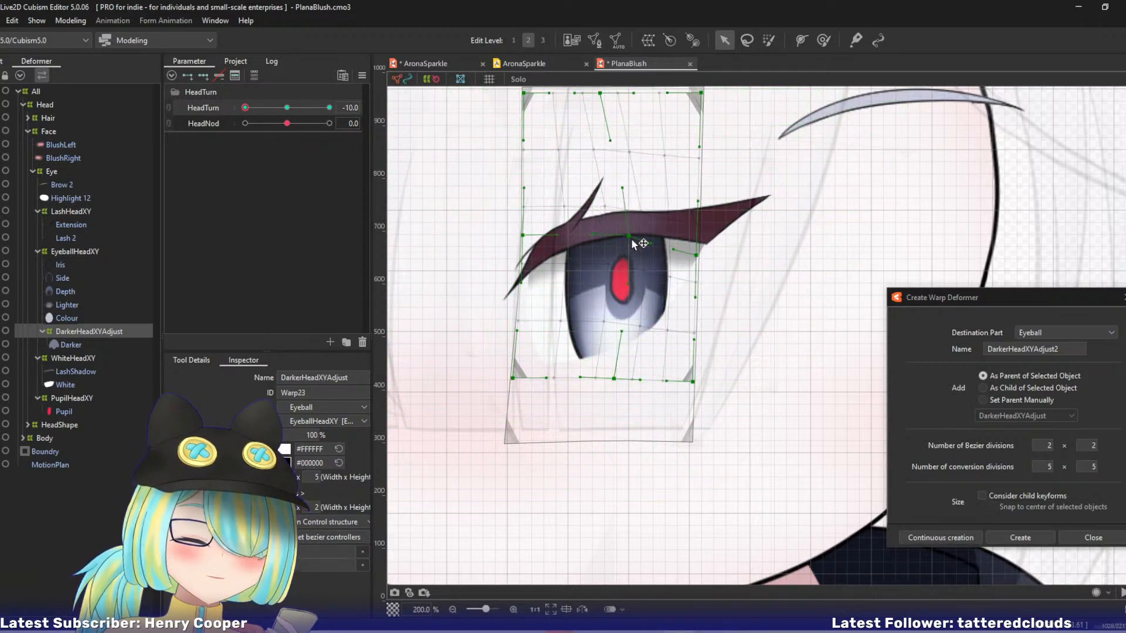
# Shift DarkerHeadXYAdjust's lower-middle point and lower-right corner left, nudge the centre right, and move the left-edge point and lower-left corner outward.
pyautogui.moveTo(619, 383); pyautogui.dragTo(609, 381)
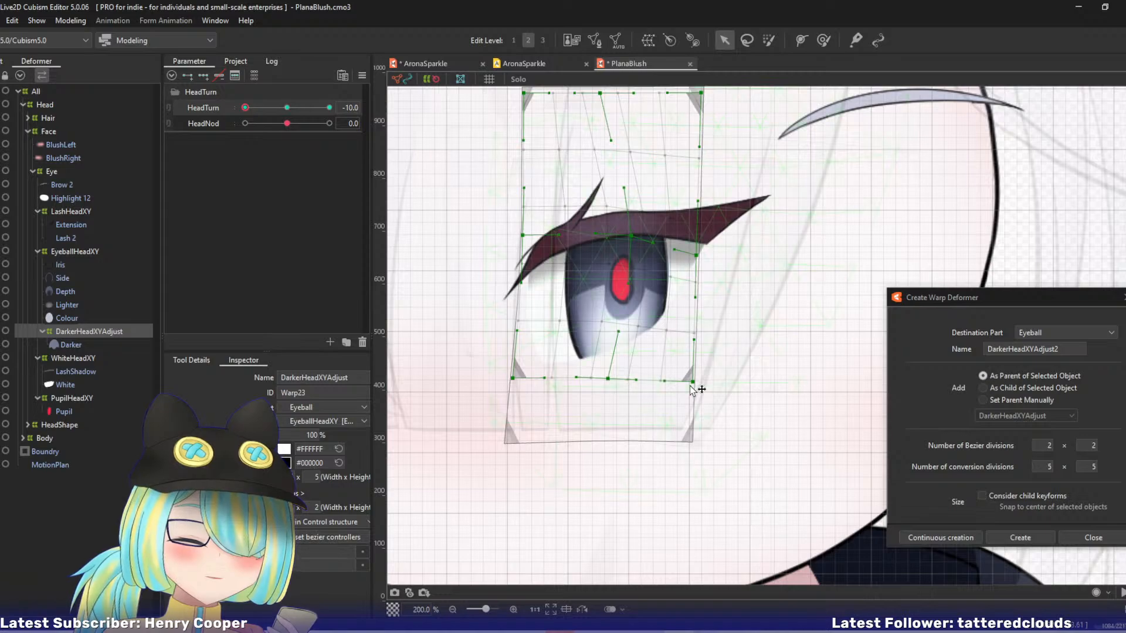
pyautogui.moveTo(693, 382); pyautogui.dragTo(670, 389)
pyautogui.moveTo(625, 247); pyautogui.dragTo(634, 242)
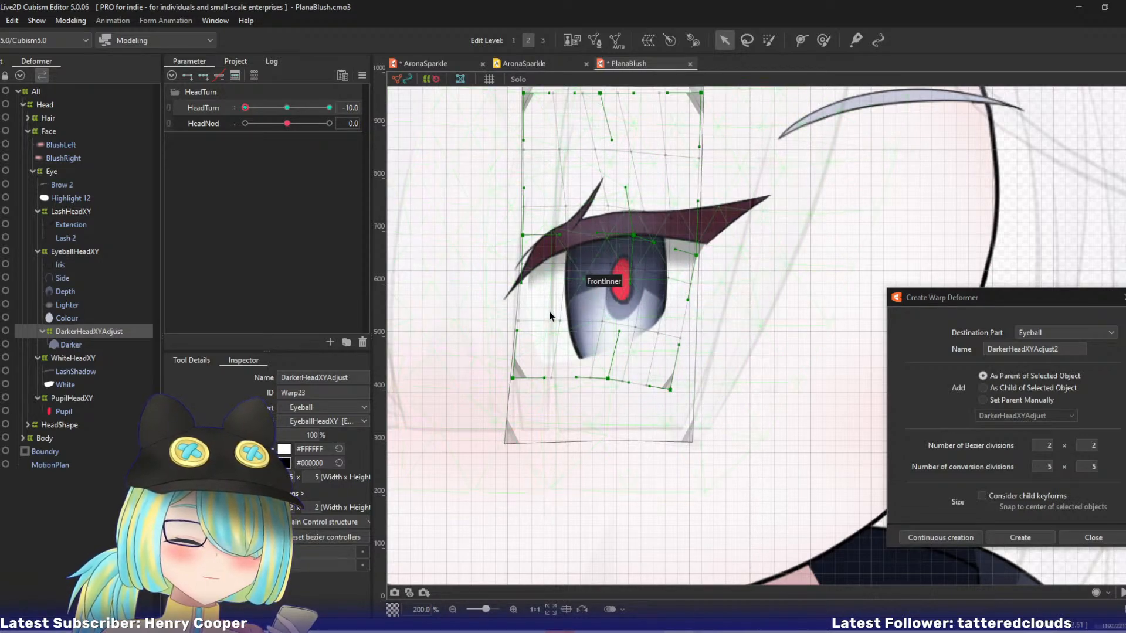
pyautogui.moveTo(522, 237); pyautogui.dragTo(514, 237)
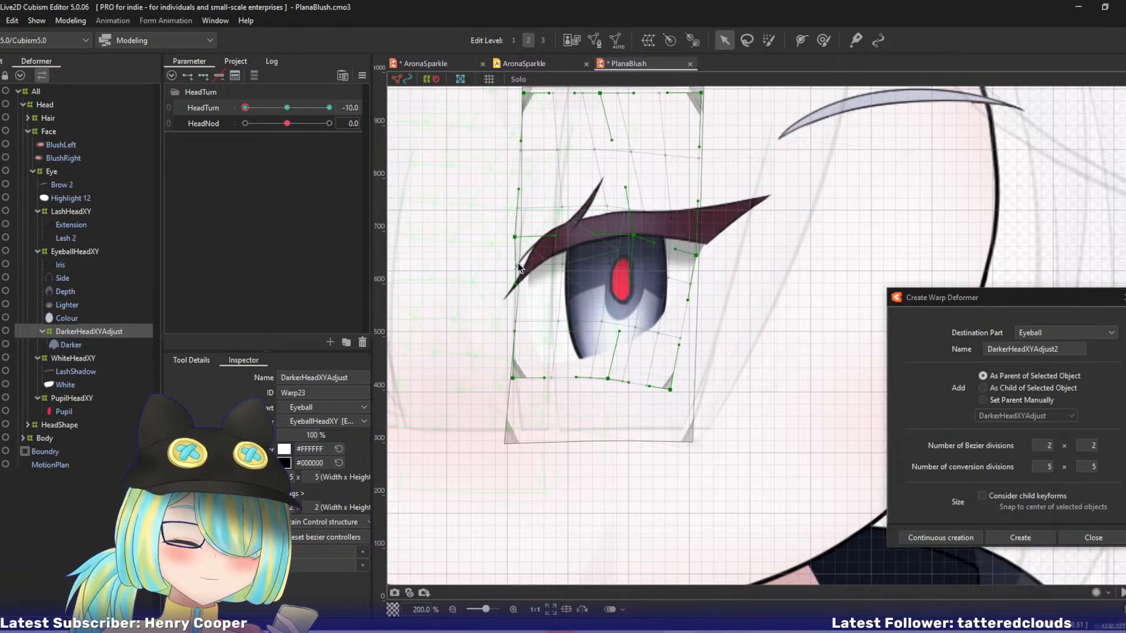
pyautogui.moveTo(514, 378); pyautogui.dragTo(505, 379)
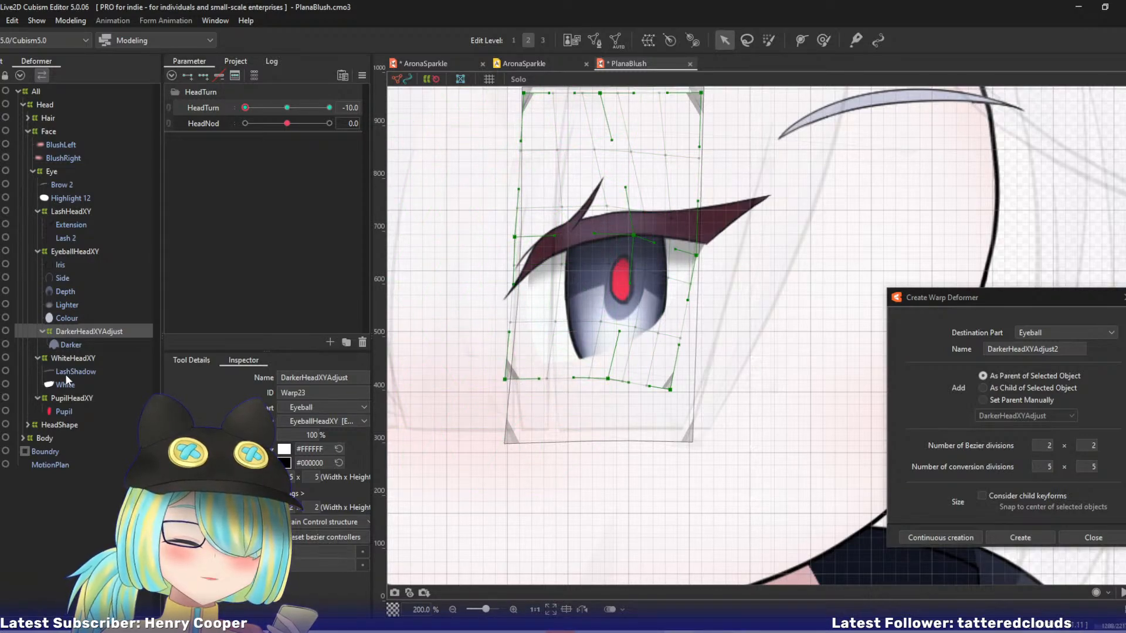
# At HeadTurn 0, open the Pupil mesh for editing and delete its inner vertices, keeping only the outer outline.
pyautogui.click(70, 401)
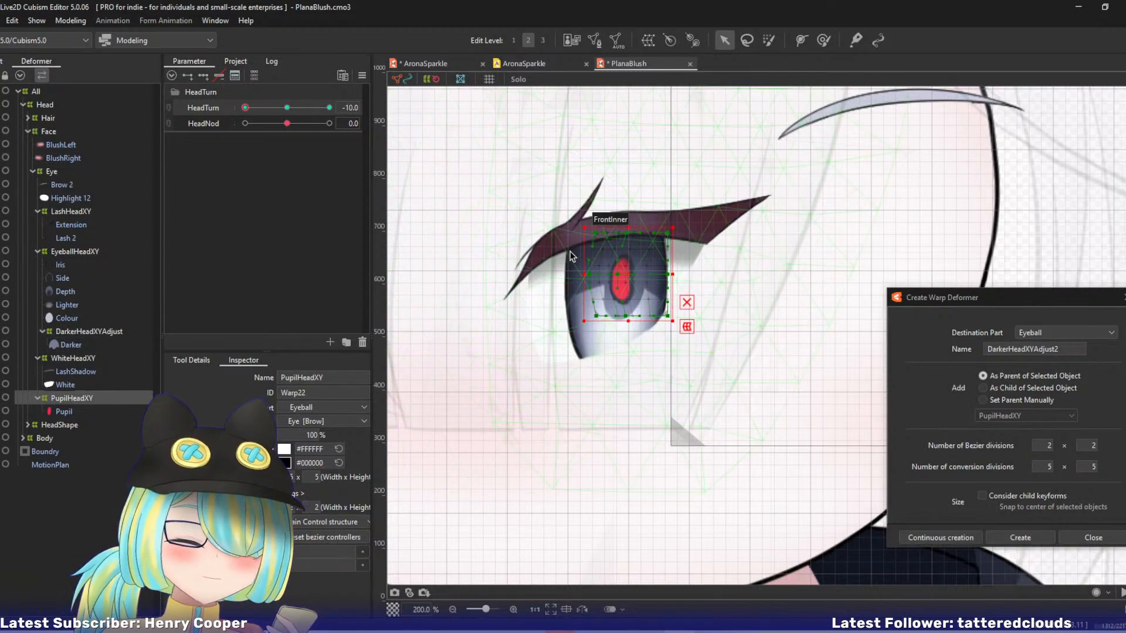
pyautogui.click(47, 414)
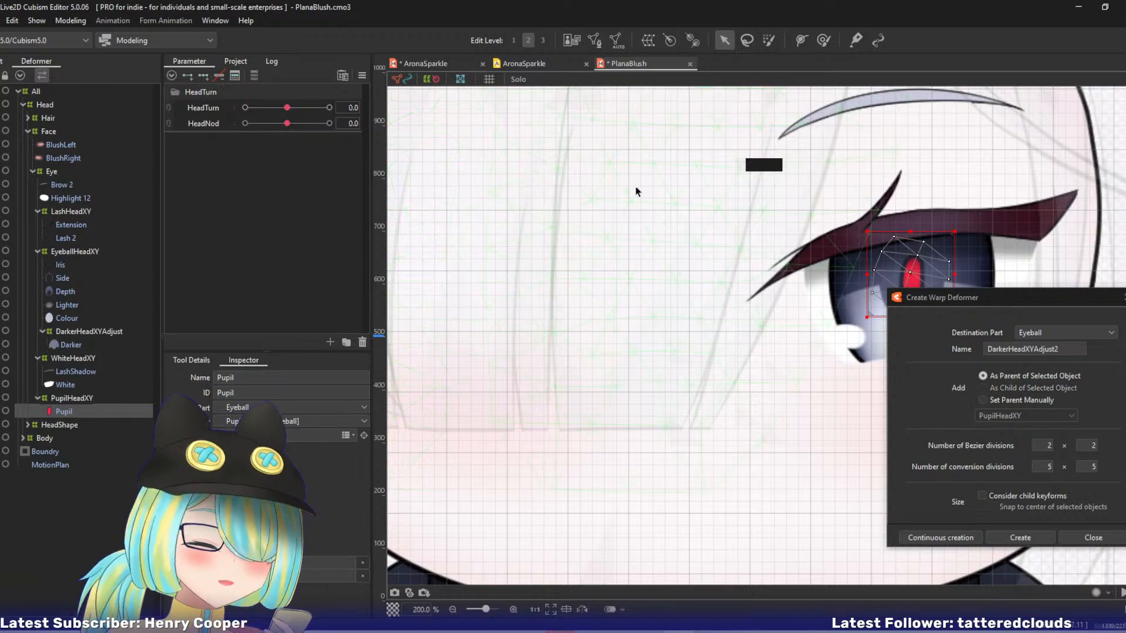
pyautogui.moveTo(734, 244); pyautogui.dragTo(528, 252)
pyautogui.scroll(2, 578, 194)
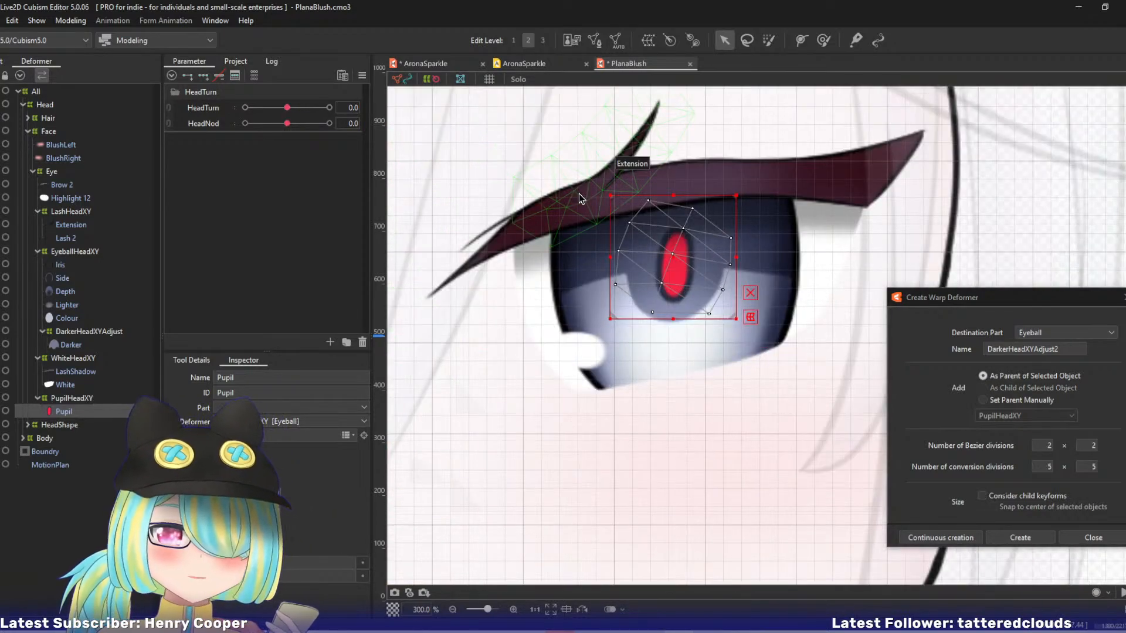
pyautogui.moveTo(589, 227); pyautogui.dragTo(541, 235)
pyautogui.hotkey('ctrl', 'e')
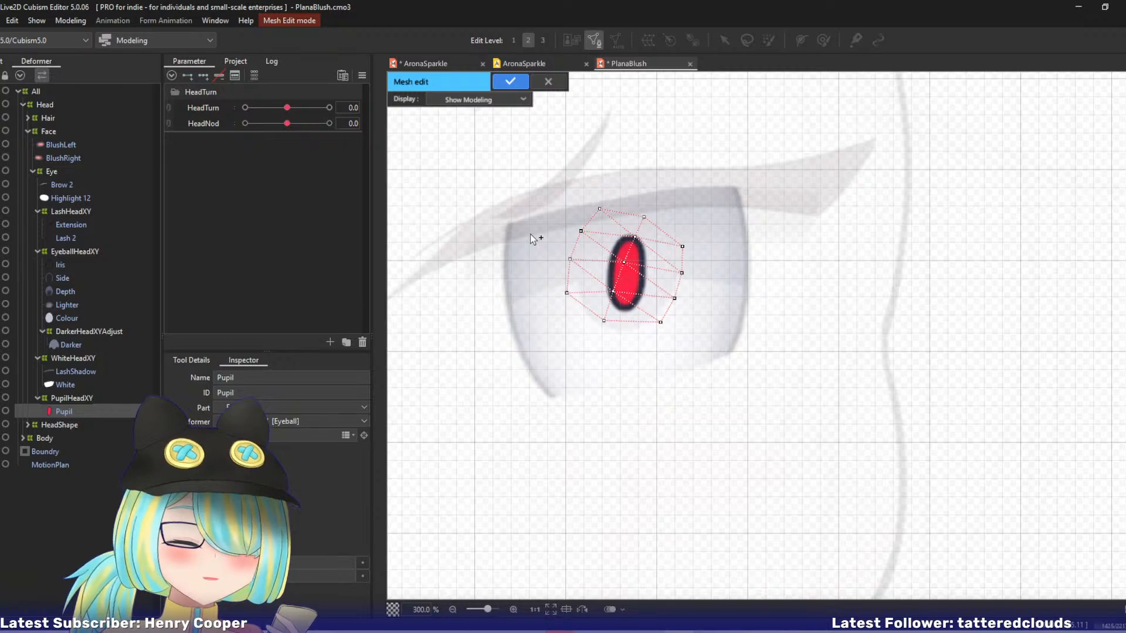
pyautogui.click(173, 362)
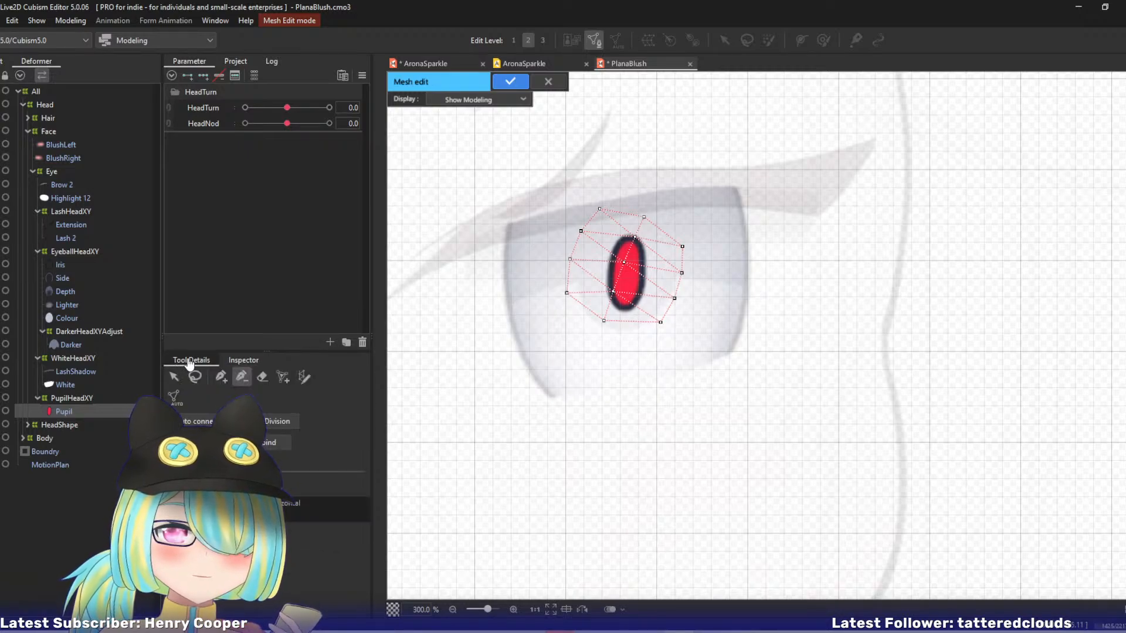
pyautogui.click(222, 377)
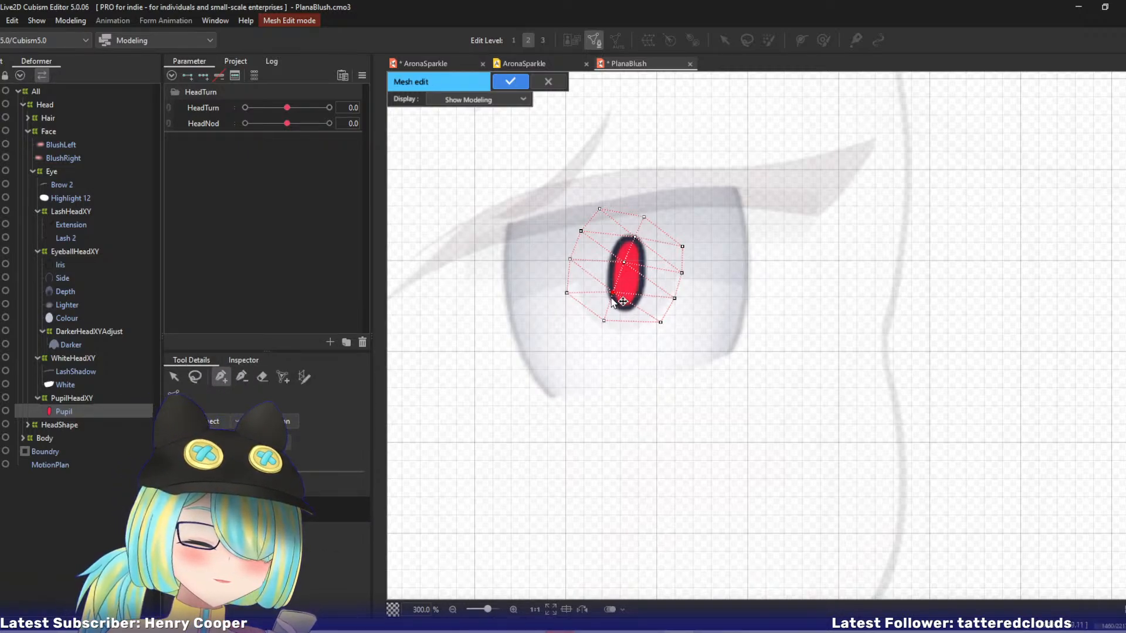
pyautogui.click(305, 376)
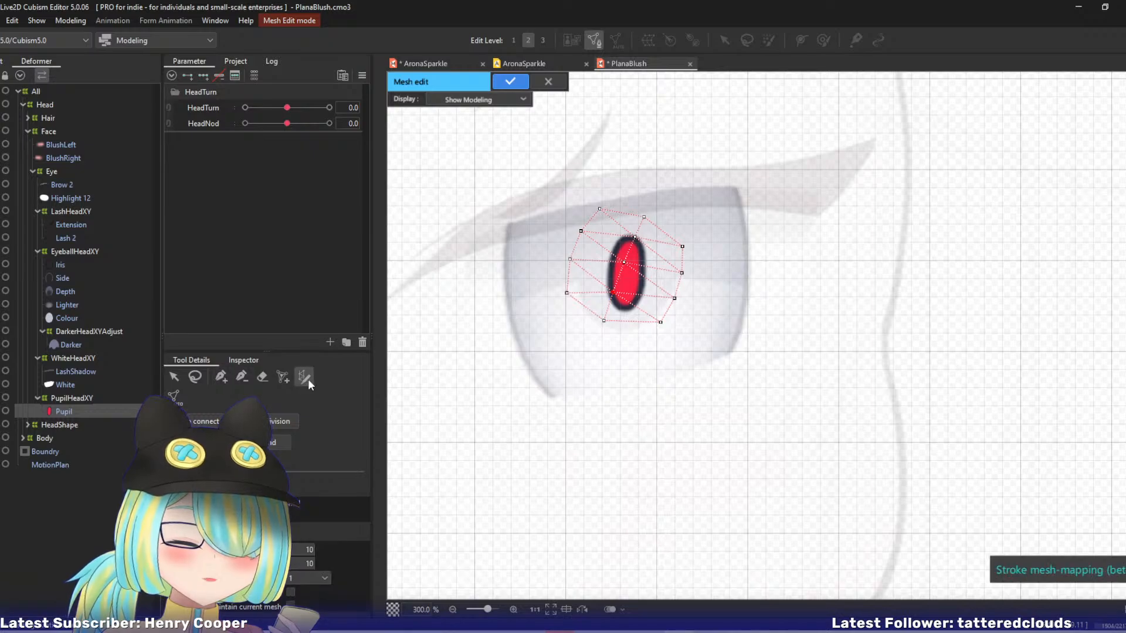
pyautogui.click(195, 376)
pyautogui.moveTo(605, 246)
pyautogui.mouseDown()
pyautogui.moveTo(616, 310)
pyautogui.moveTo(642, 283)
pyautogui.moveTo(644, 241)
pyautogui.mouseUp()
pyautogui.press('Delete')
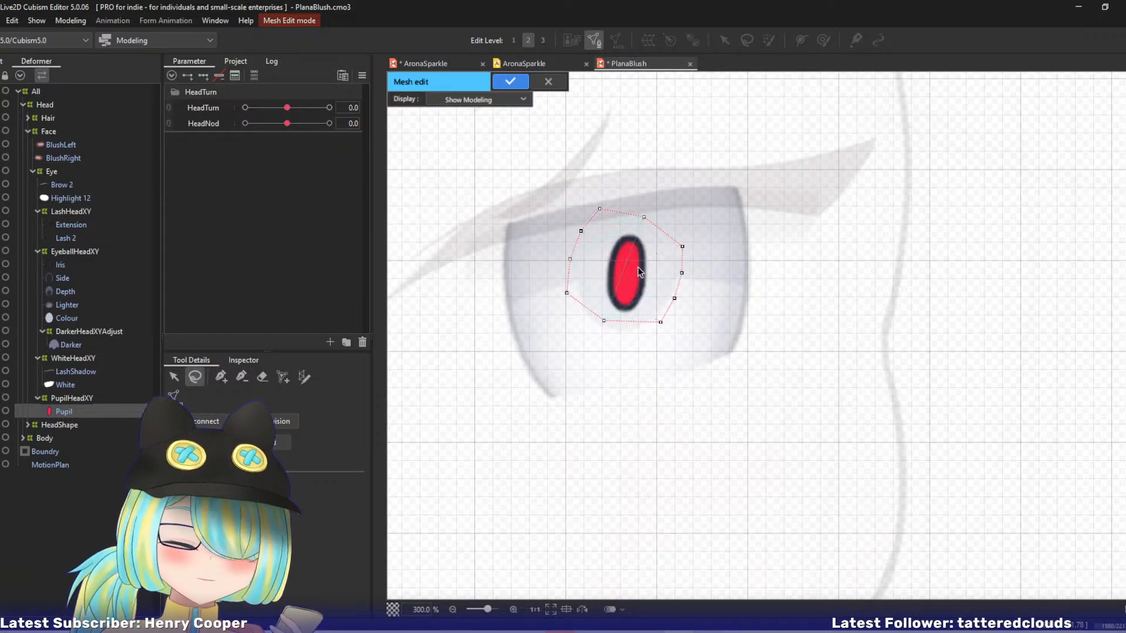
# Move the Pupil mesh outline's lower-left, upper-right and lower-right vertices slightly outward.
pyautogui.click(222, 376)
pyautogui.moveTo(604, 321); pyautogui.dragTo(603, 326)
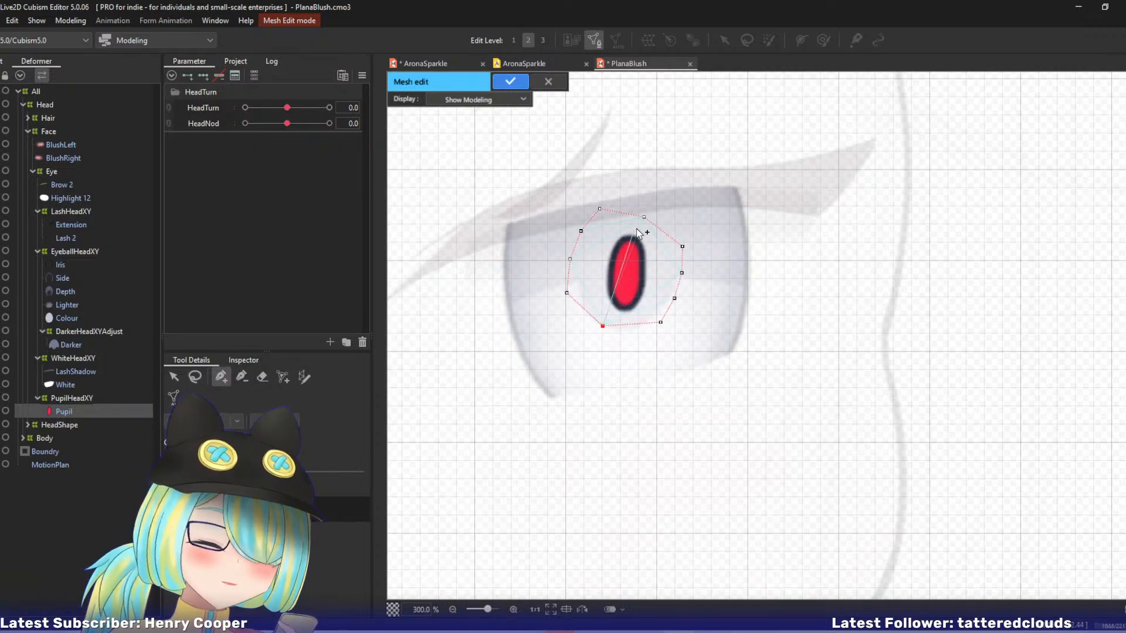
pyautogui.moveTo(644, 217); pyautogui.dragTo(650, 210)
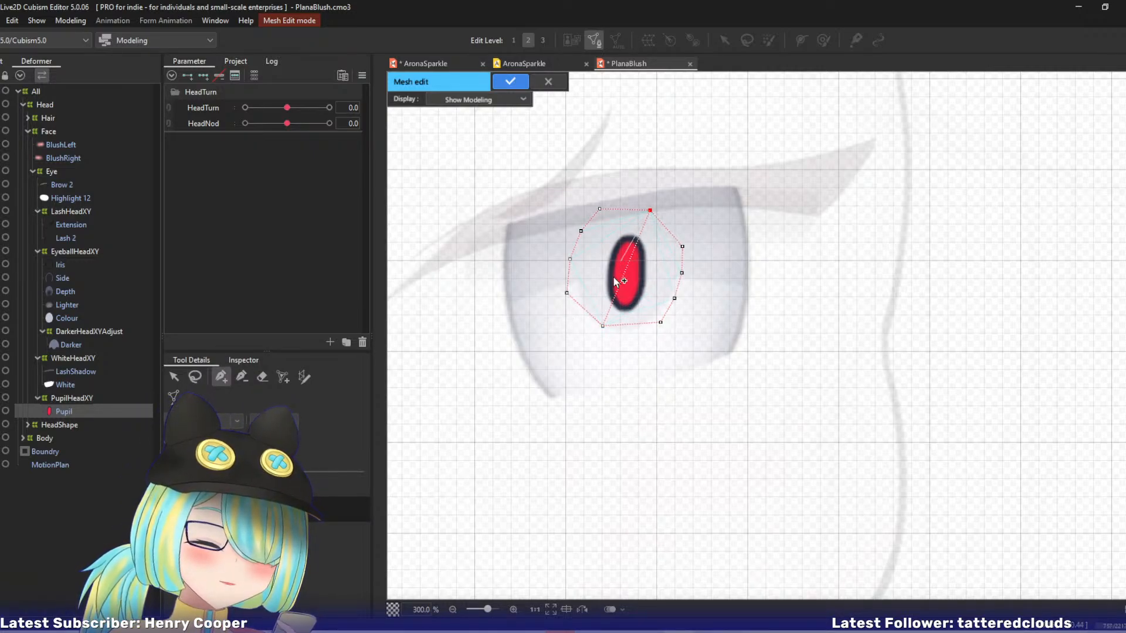
pyautogui.moveTo(603, 326); pyautogui.dragTo(664, 329)
# Trace the red pupil's outline with stroke mesh-mapping, convert the stroke into mesh vertices, and finish editing the Pupil mesh.
pyautogui.click(305, 377)
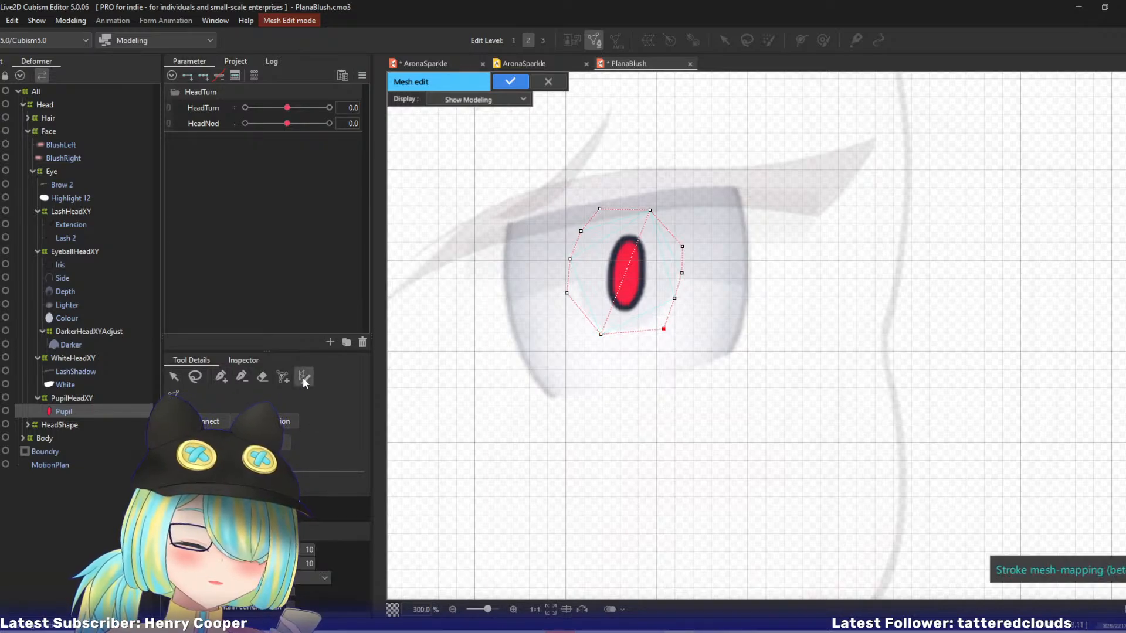
pyautogui.moveTo(632, 239)
pyautogui.mouseDown()
pyautogui.moveTo(613, 276)
pyautogui.moveTo(642, 295)
pyautogui.moveTo(645, 243)
pyautogui.moveTo(631, 239)
pyautogui.mouseUp()
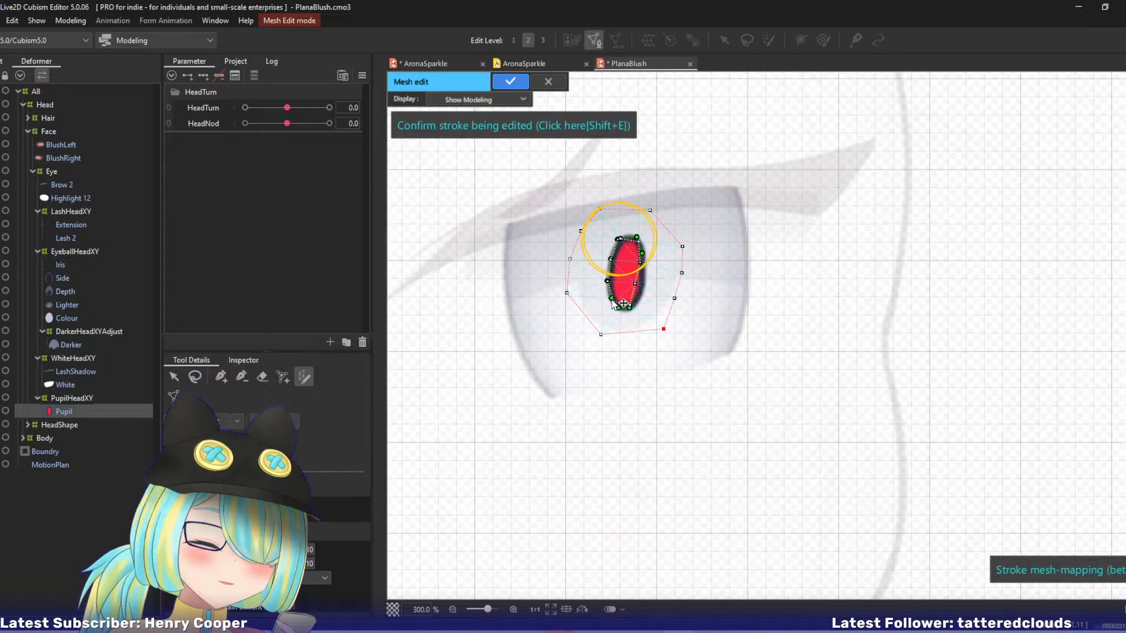
pyautogui.moveTo(619, 308)
pyautogui.mouseDown()
pyautogui.moveTo(640, 304)
pyautogui.moveTo(638, 236)
pyautogui.mouseUp()
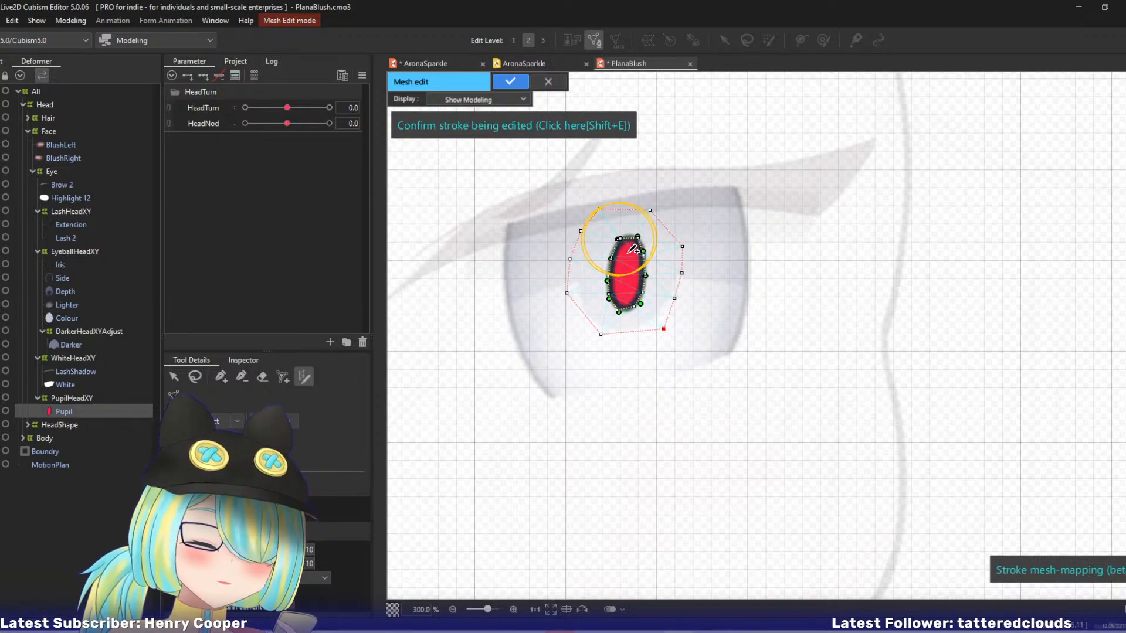
pyautogui.hotkey('shift', 'e')
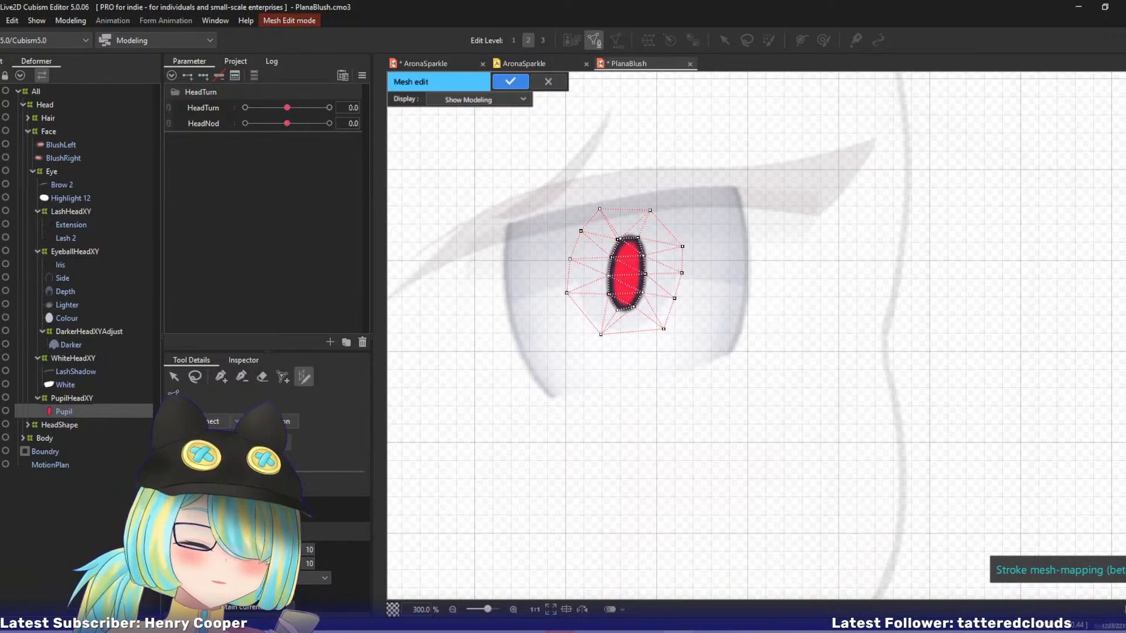
pyautogui.click(241, 378)
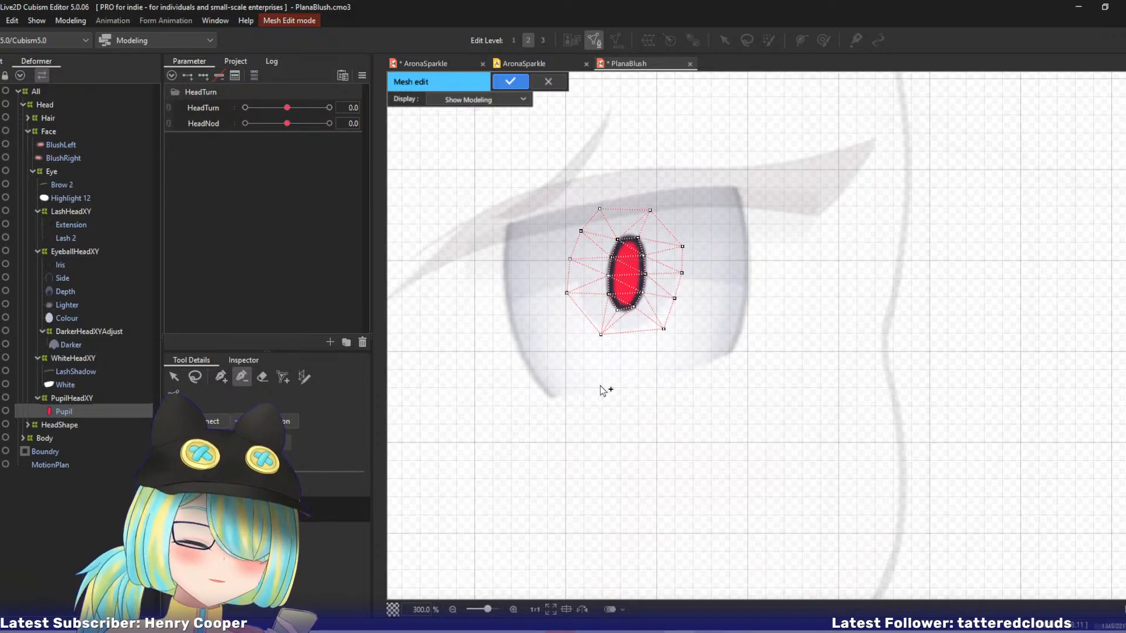
pyautogui.press('Return')
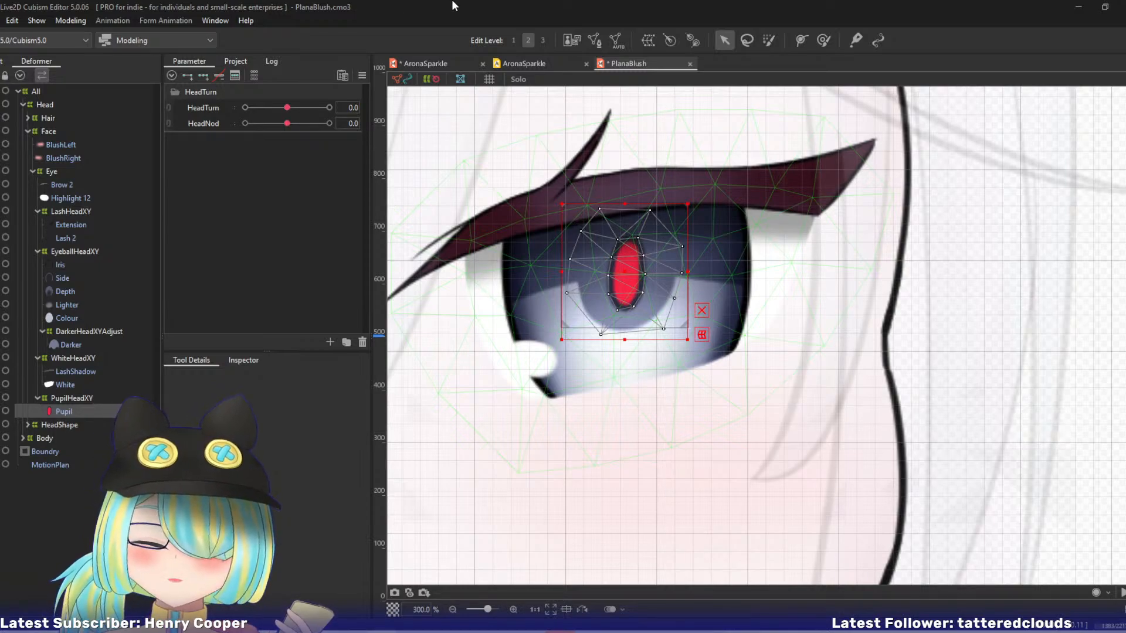
# At HeadTurn -10, shift PupilHeadXY's top-middle point slightly left and its centre point slightly right.
pyautogui.moveTo(283, 115); pyautogui.dragTo(227, 111)
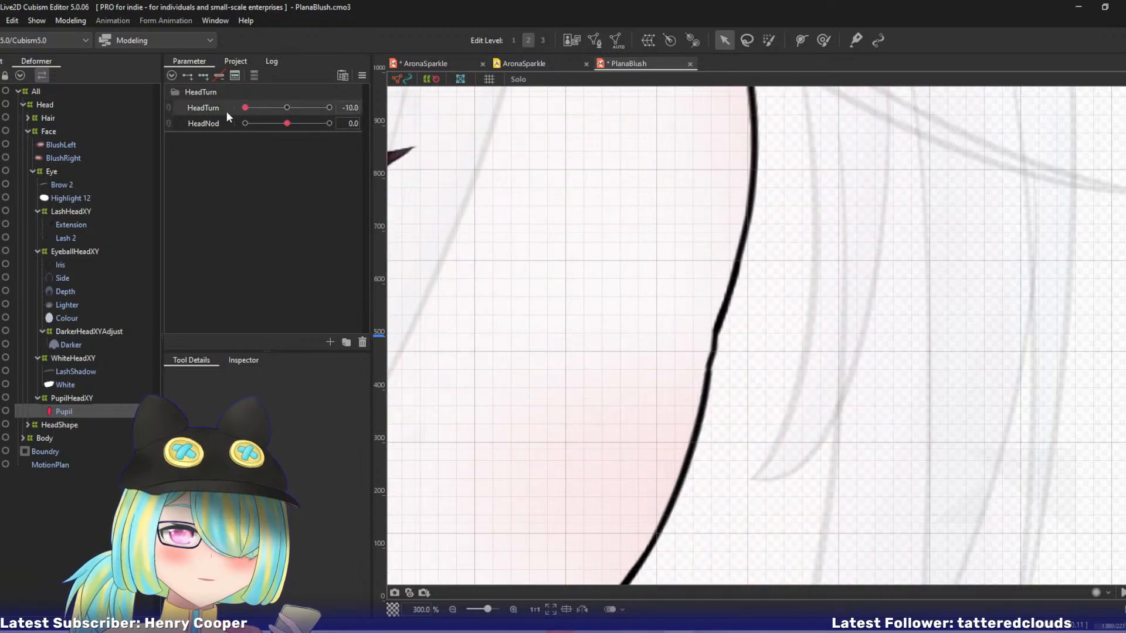
pyautogui.moveTo(686, 253); pyautogui.dragTo(777, 241)
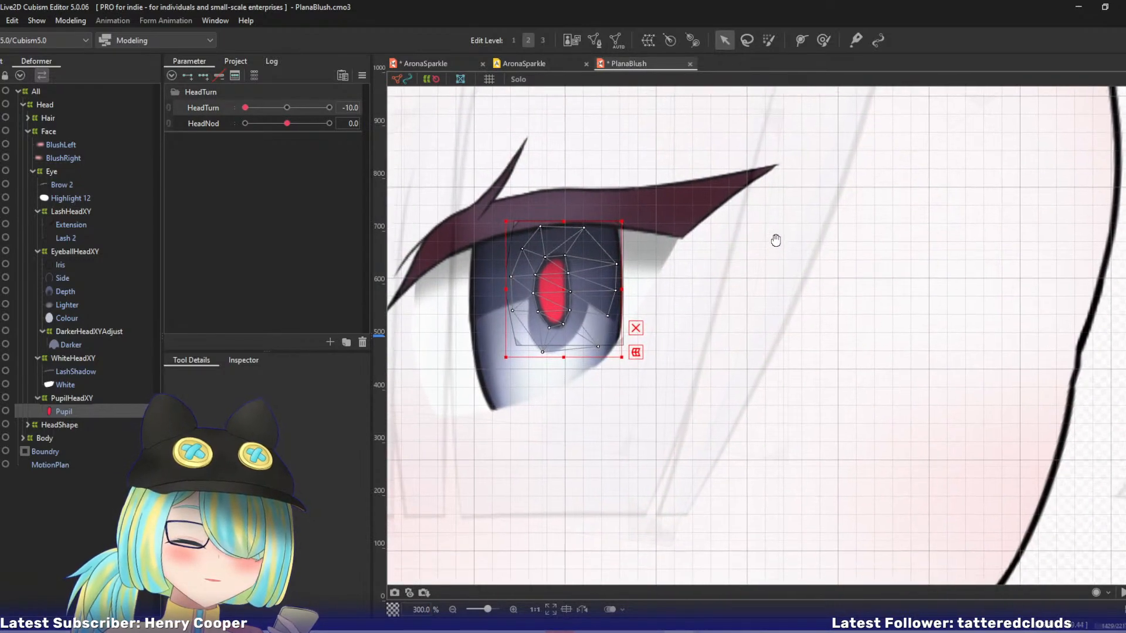
pyautogui.click(65, 398)
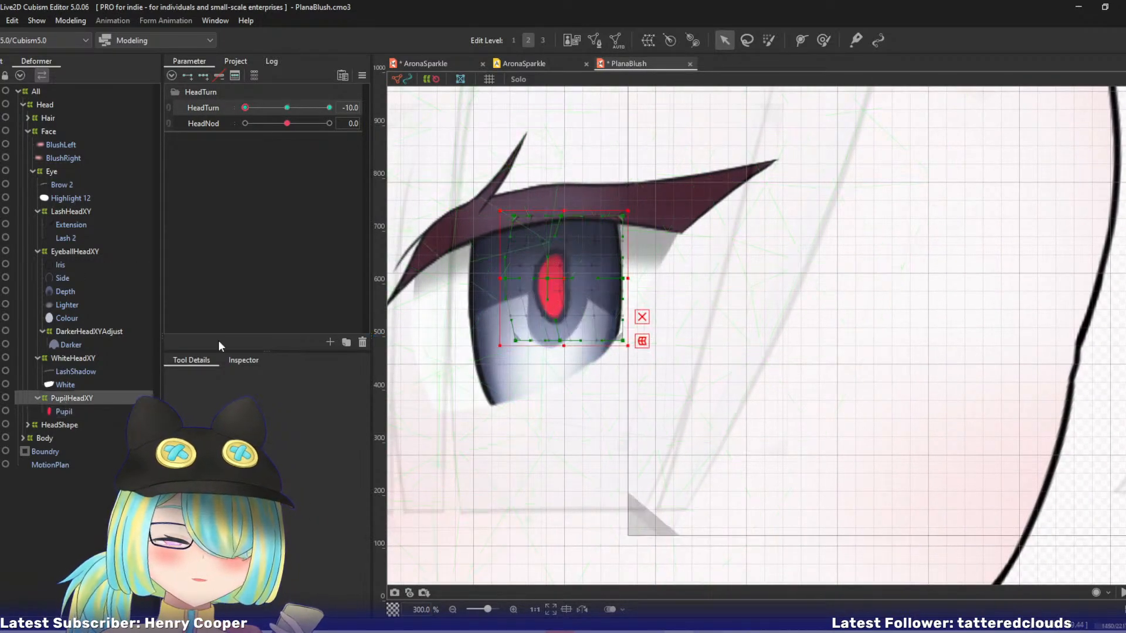
pyautogui.moveTo(563, 219); pyautogui.dragTo(563, 217)
pyautogui.click(558, 221)
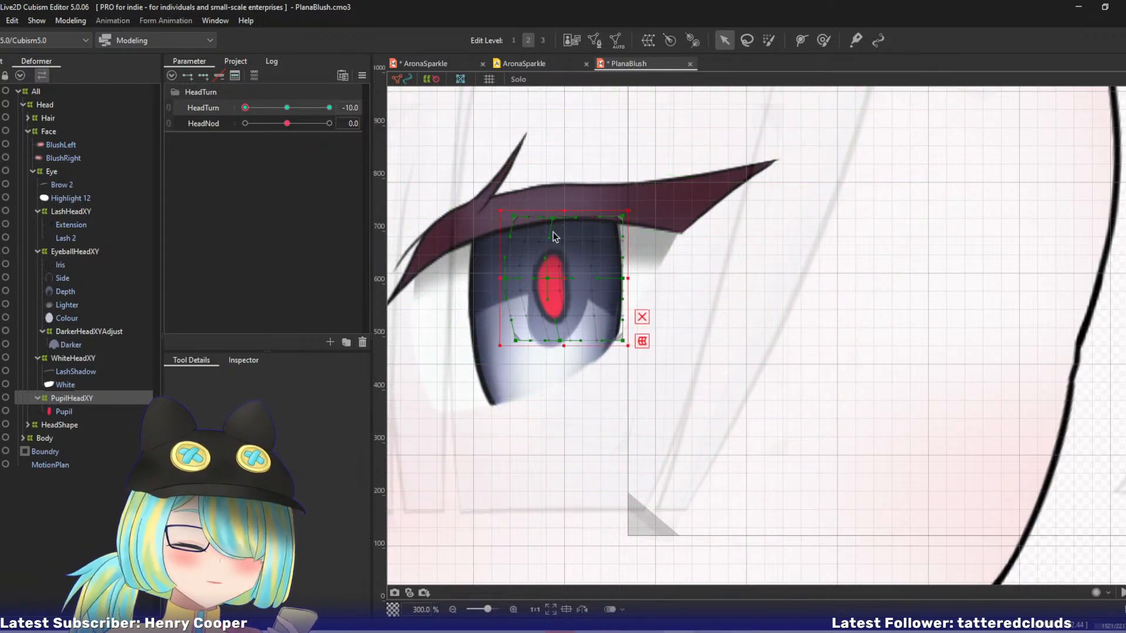
pyautogui.moveTo(549, 280); pyautogui.dragTo(555, 275)
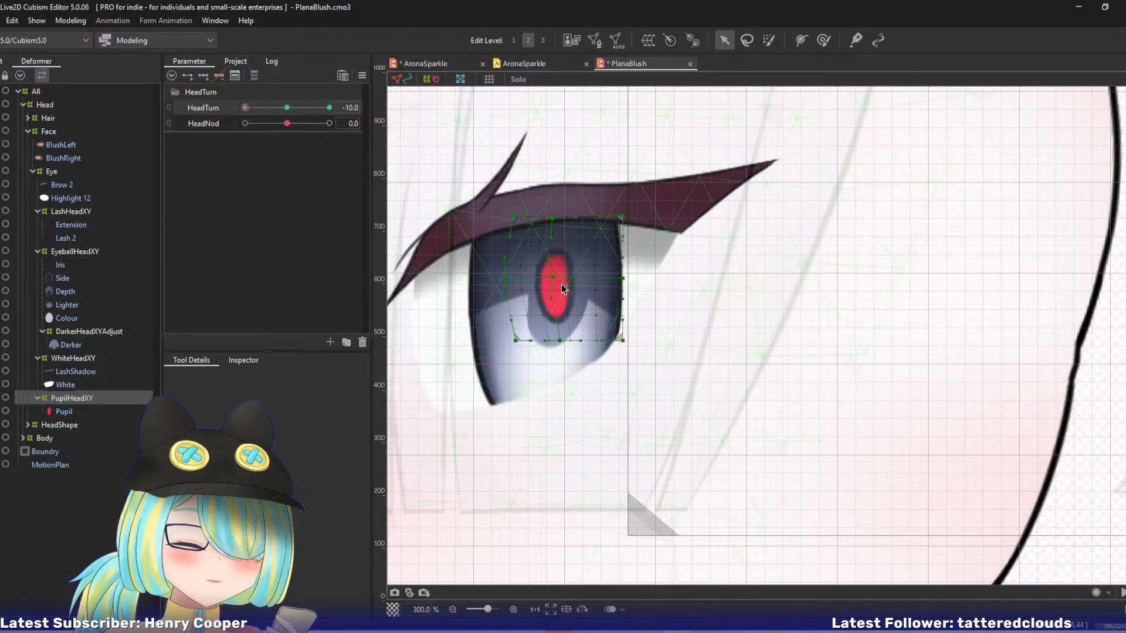
# At HeadTurn 0, open the Darker mesh for editing and align its two vertices with the inner corners beside the rounded lobe.
pyautogui.click(75, 332)
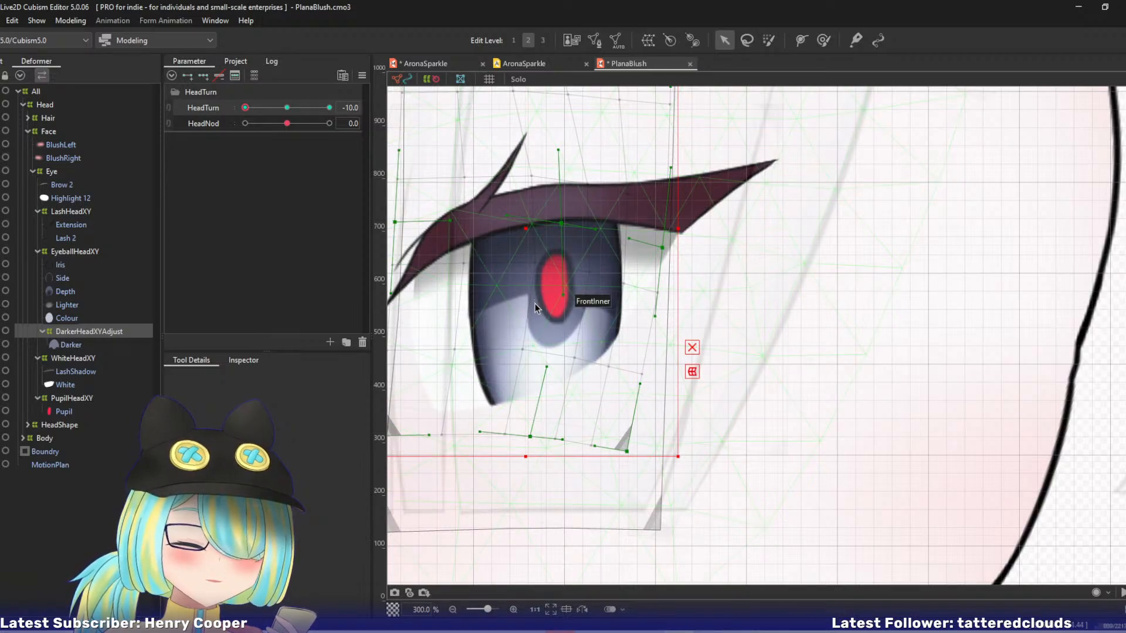
pyautogui.click(87, 345)
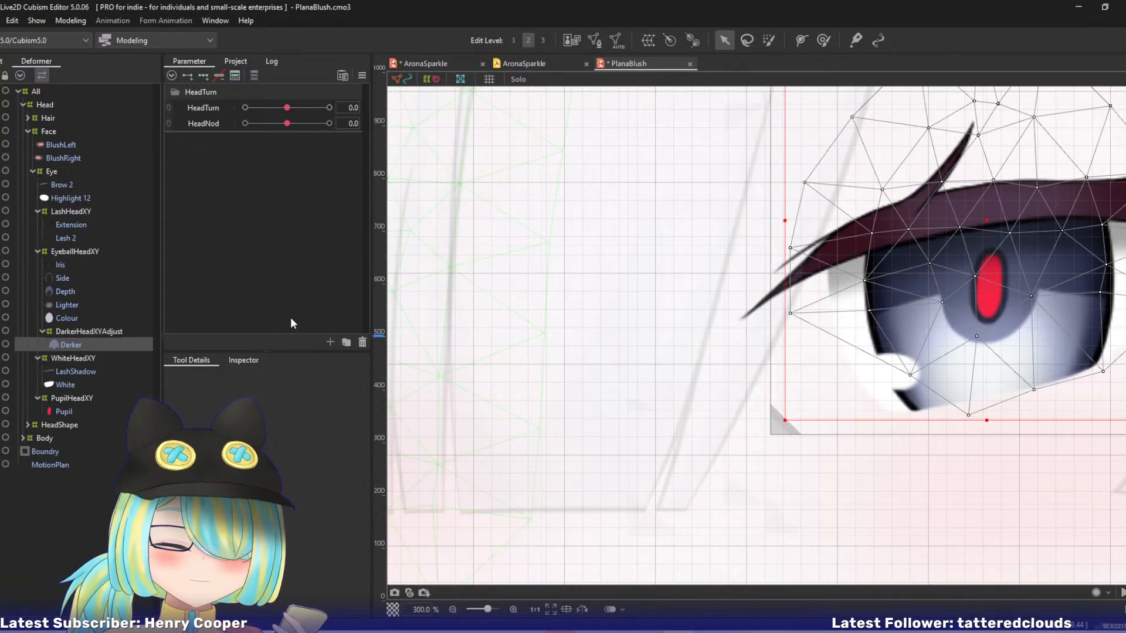
pyautogui.hotkey('ctrl', 'e')
pyautogui.moveTo(798, 219); pyautogui.dragTo(502, 215)
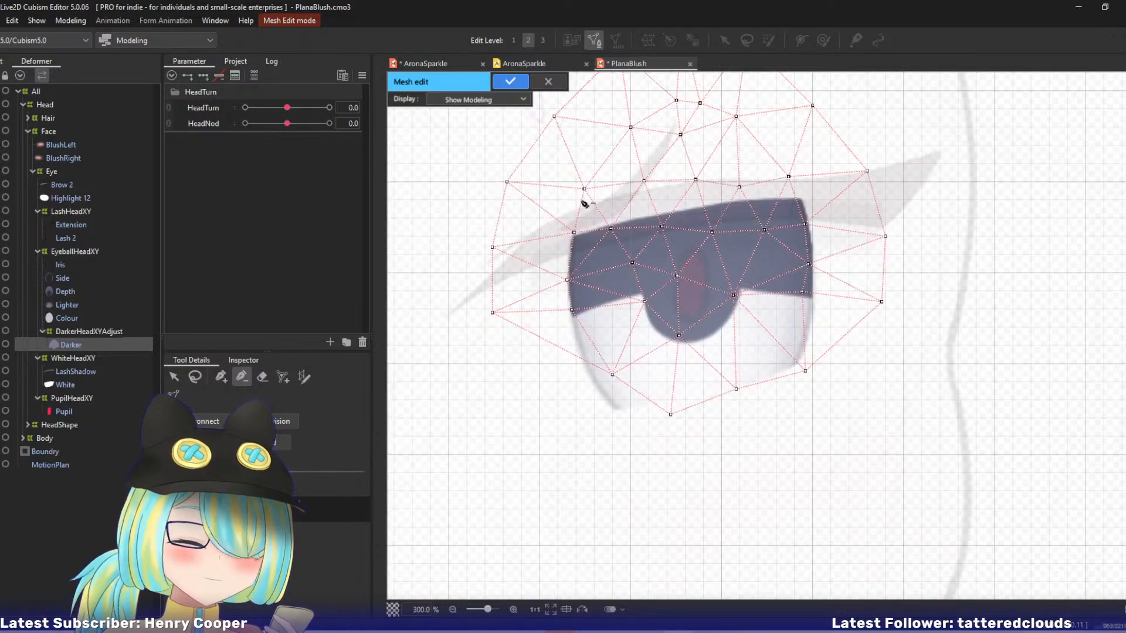
pyautogui.click(222, 376)
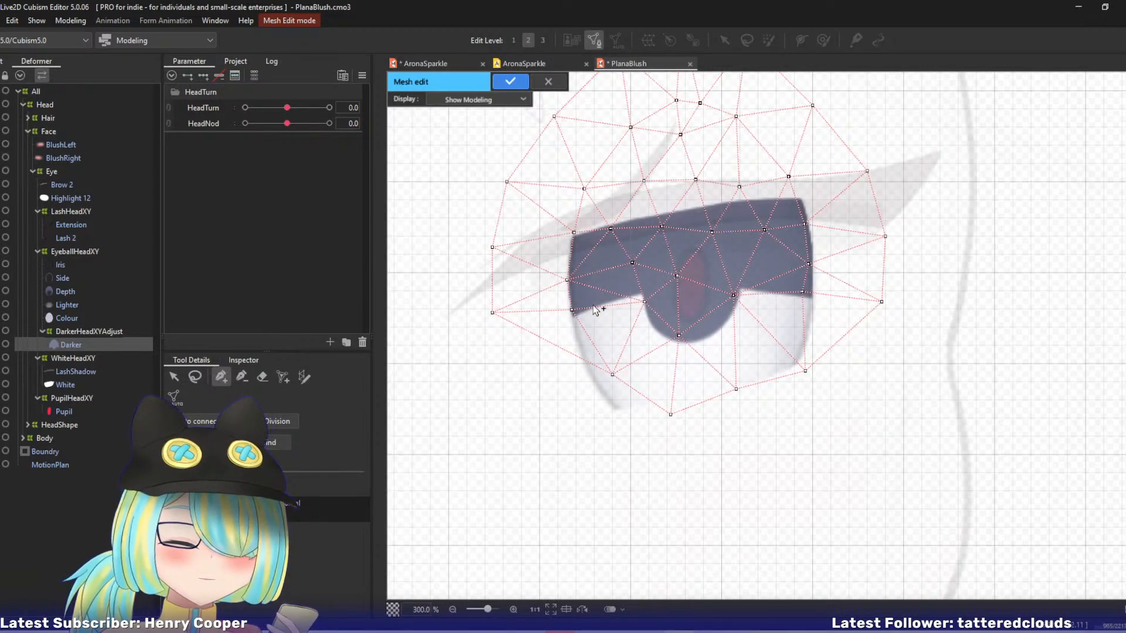
pyautogui.click(643, 297)
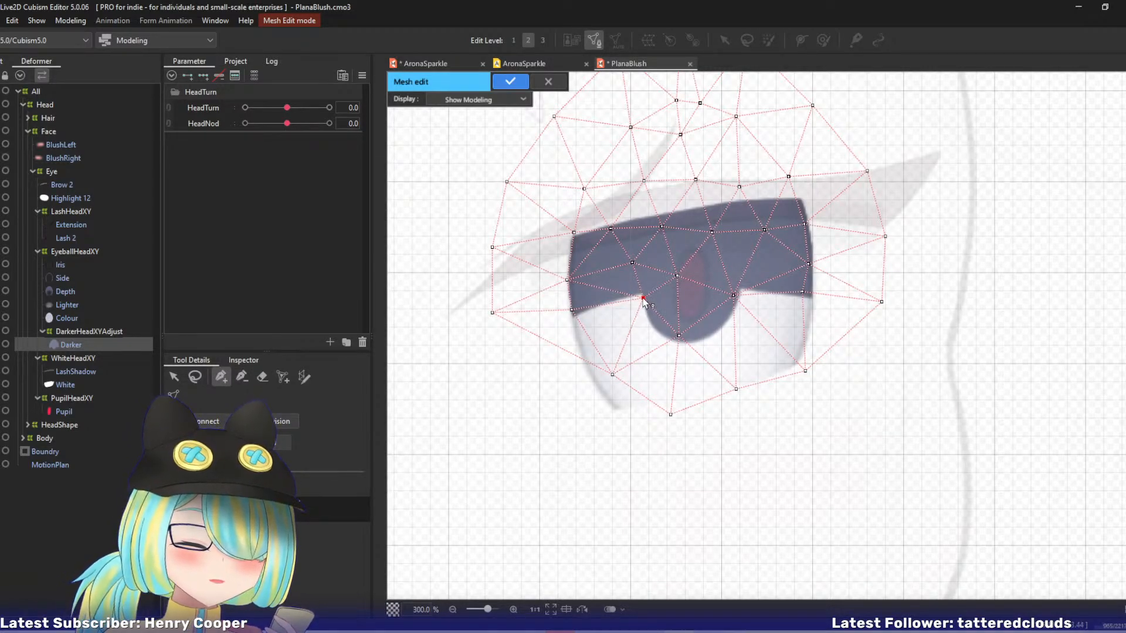
pyautogui.click(740, 290)
# Move the Darker mesh's bottom lobe vertex onto the edge, add two vertices on each side along the curve, and auto-connect the mesh.
pyautogui.click(739, 316)
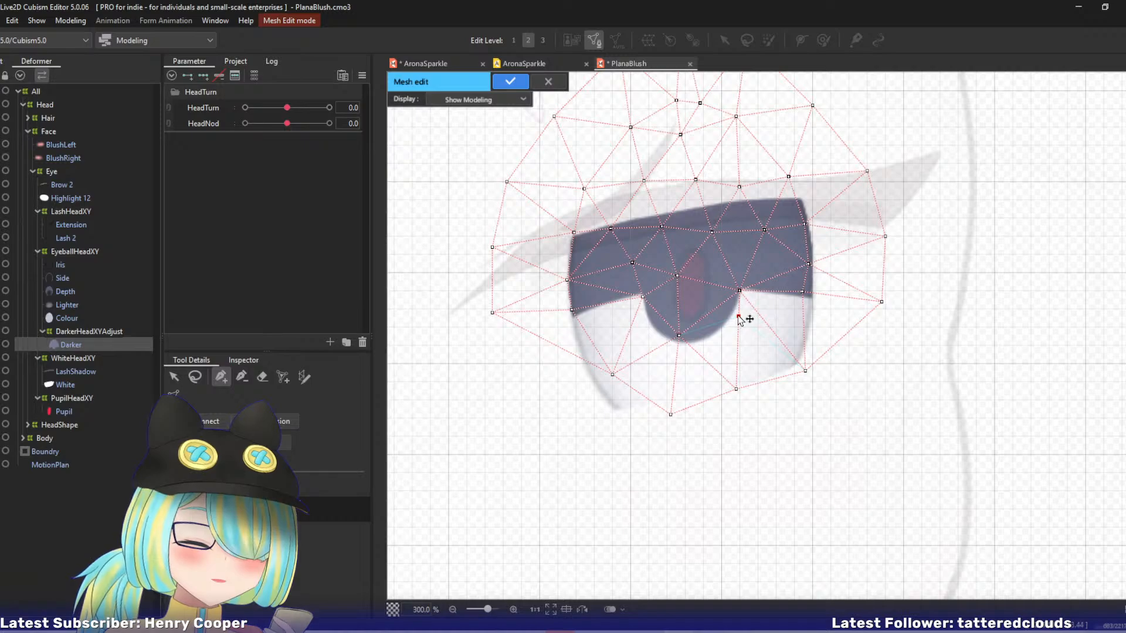
pyautogui.moveTo(739, 317); pyautogui.dragTo(684, 344)
pyautogui.click(657, 336)
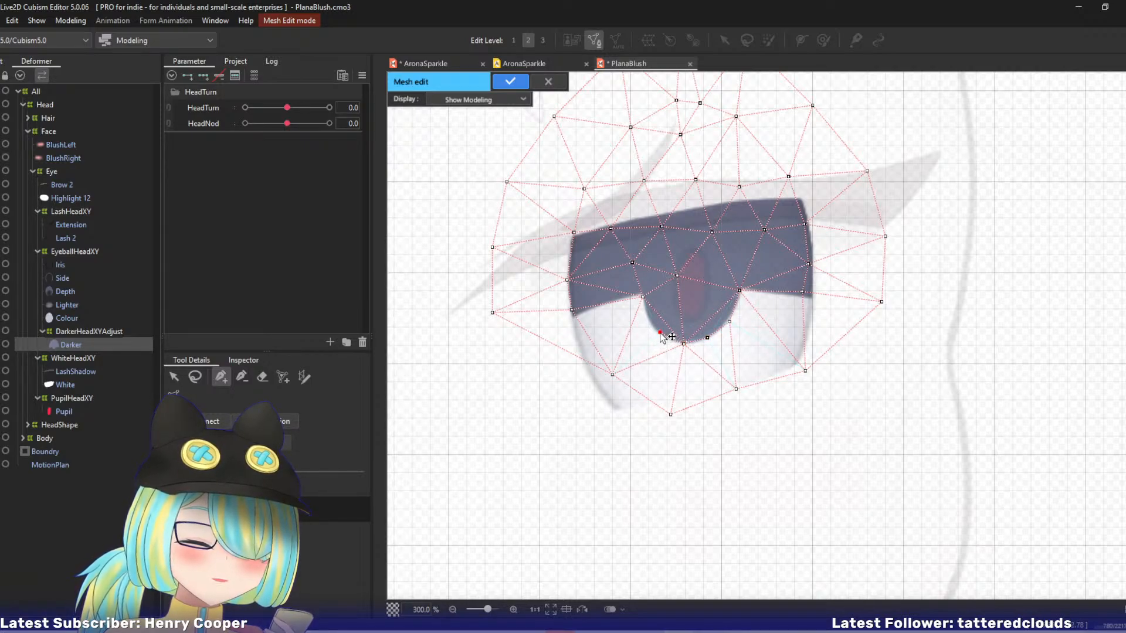
pyautogui.click(649, 318)
pyautogui.hotkey('ctrl', 'shift', 'a')
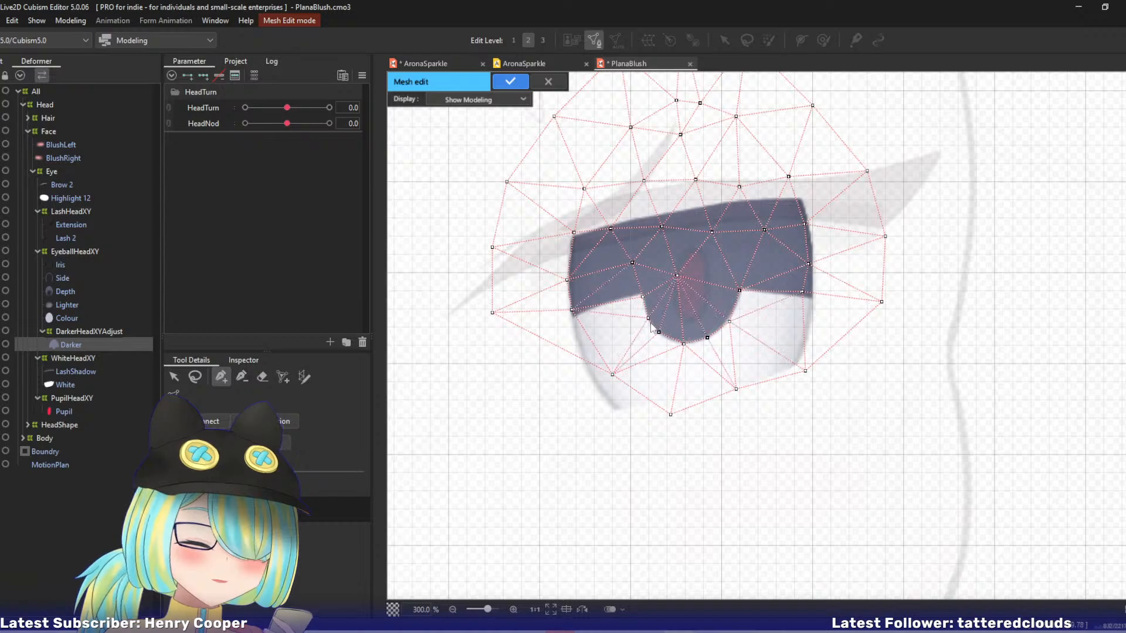
# Align the Darker mesh's lower-left, inner-left and lower-right corner vertices with the dark shape's edges, and finish the mesh edit.
pyautogui.moveTo(573, 310); pyautogui.dragTo(573, 319)
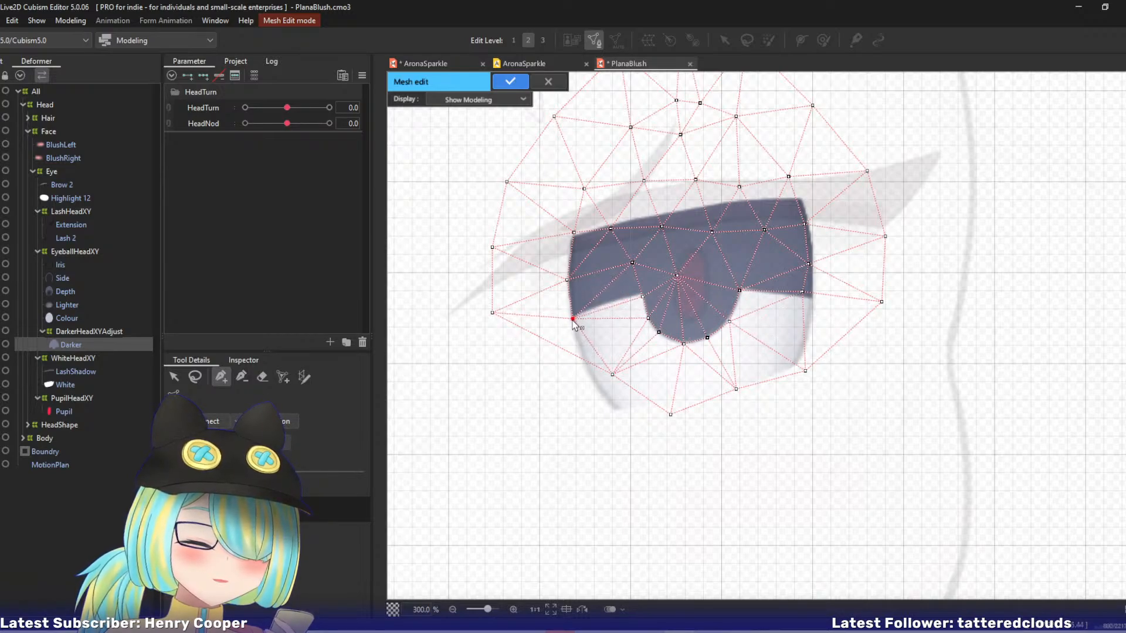
pyautogui.click(640, 292)
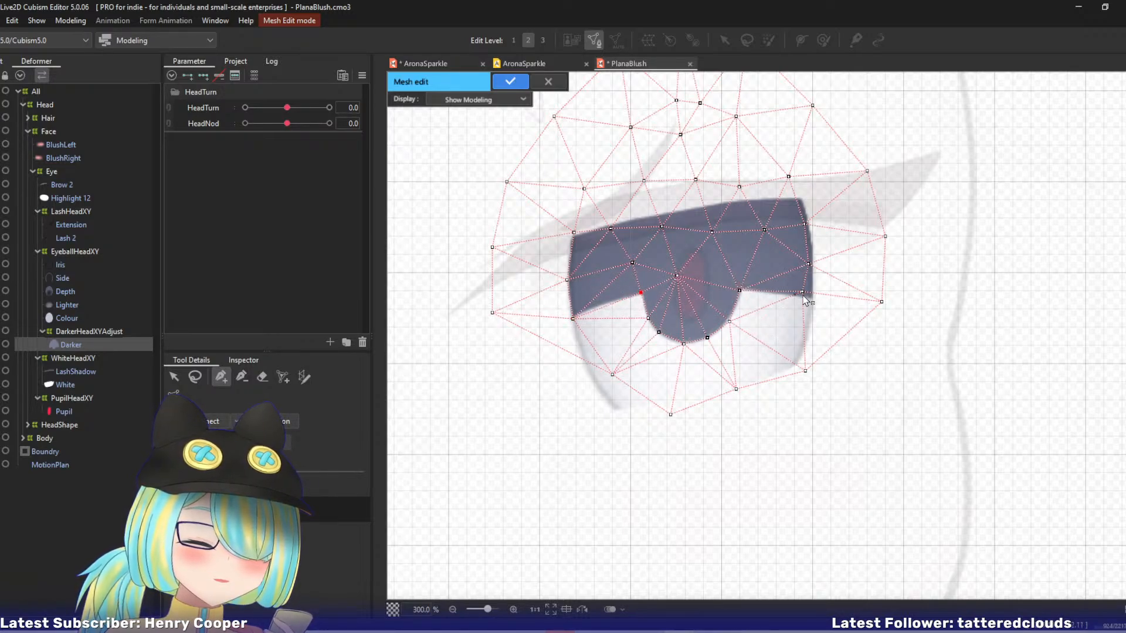
pyautogui.moveTo(803, 292); pyautogui.dragTo(811, 297)
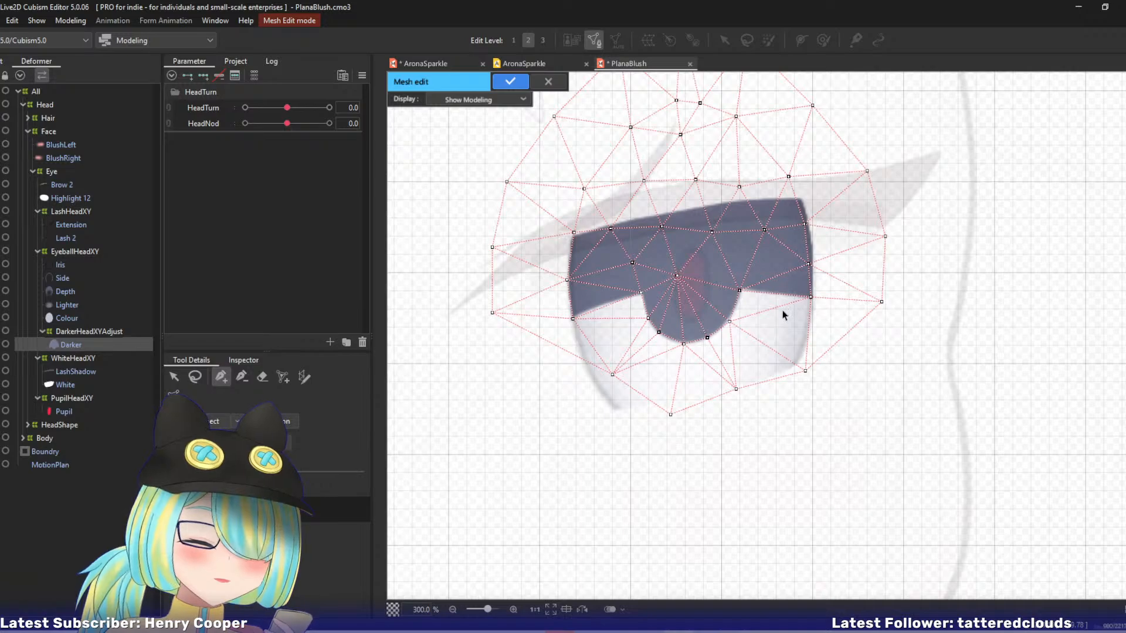
pyautogui.press('Return')
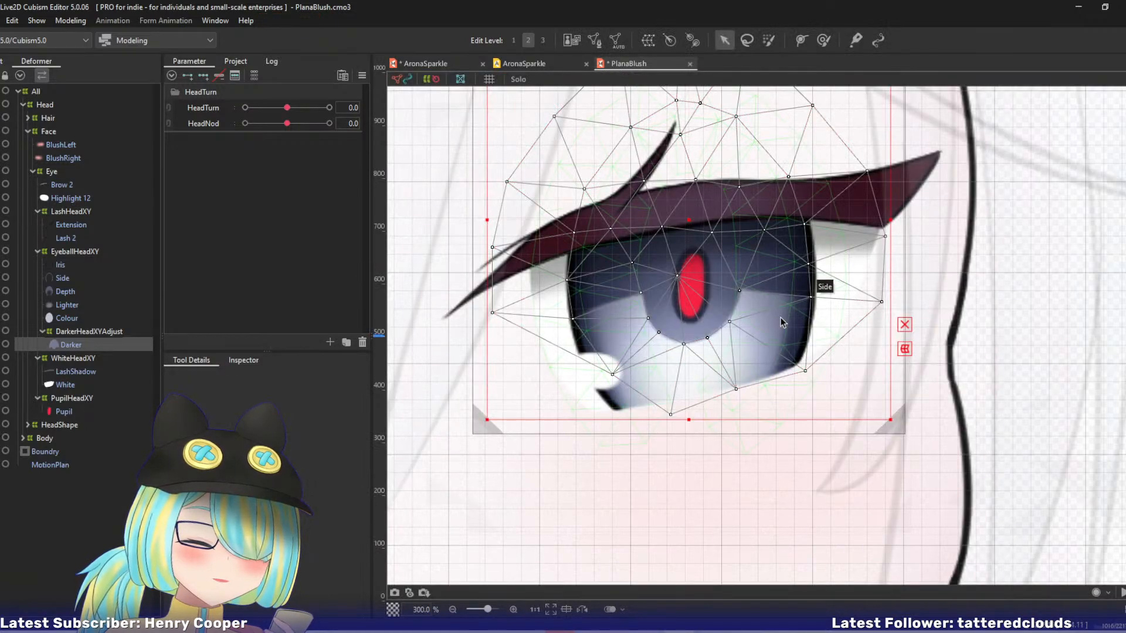
# At HeadTurn -10, move the lower handle of DarkerHeadXYAdjust's centre point slightly left.
pyautogui.click(109, 332)
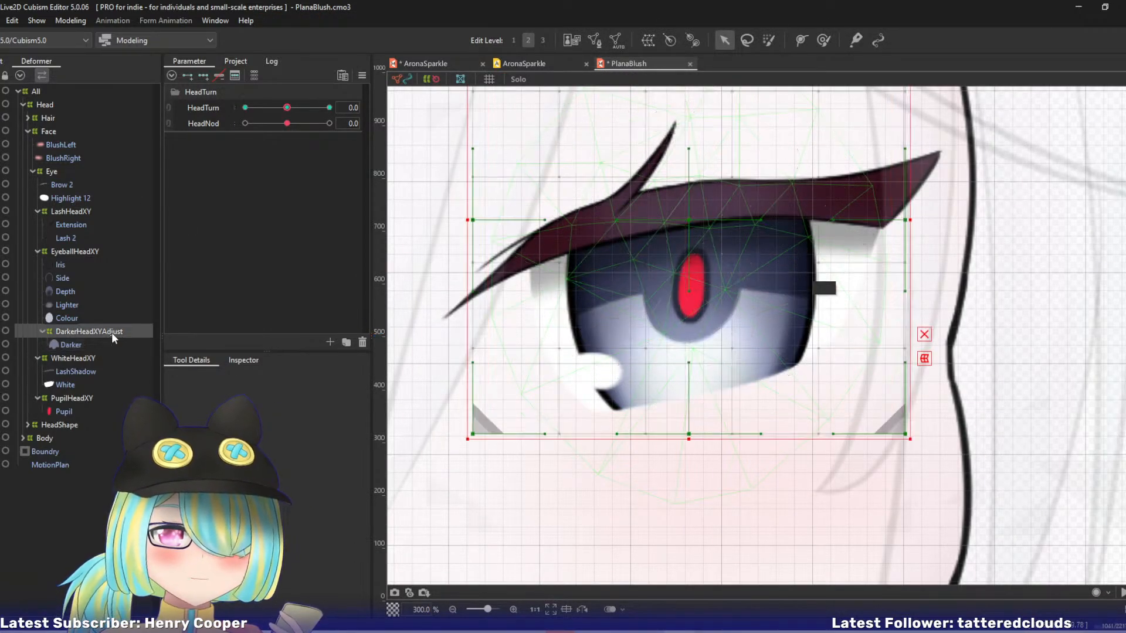
pyautogui.moveTo(287, 108); pyautogui.dragTo(179, 109)
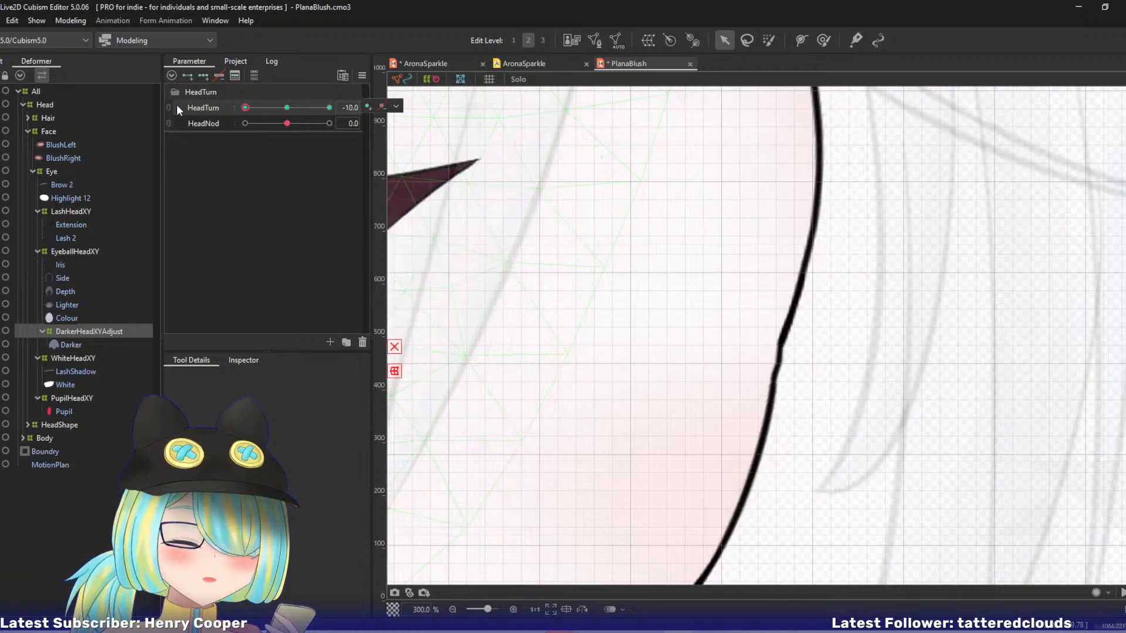
pyautogui.moveTo(476, 211); pyautogui.dragTo(807, 254)
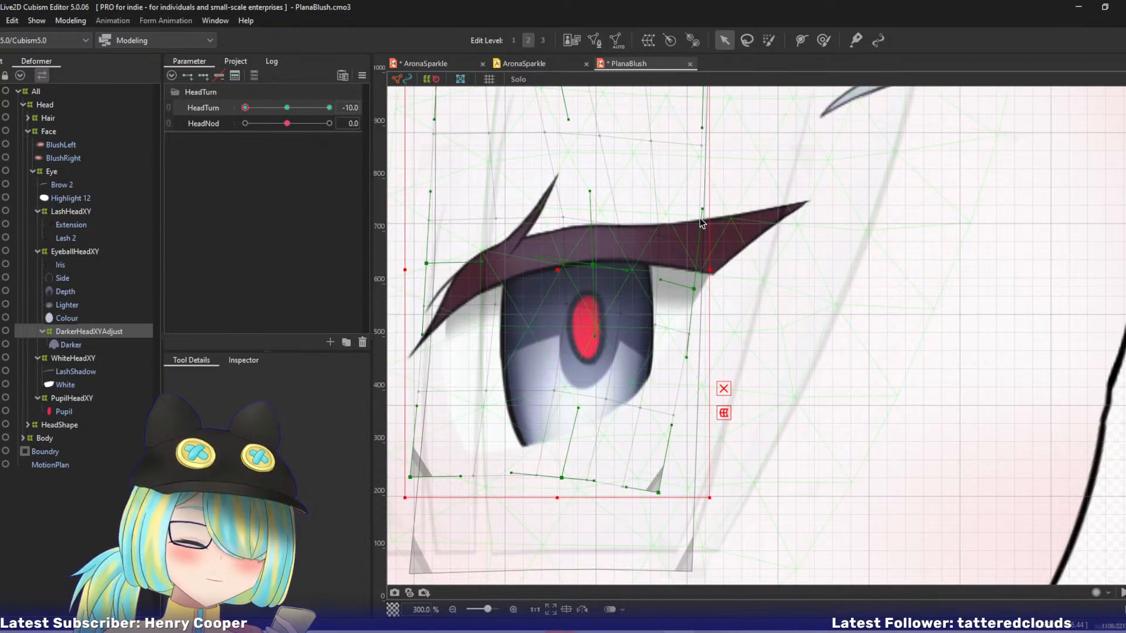
pyautogui.moveTo(594, 336); pyautogui.dragTo(585, 341)
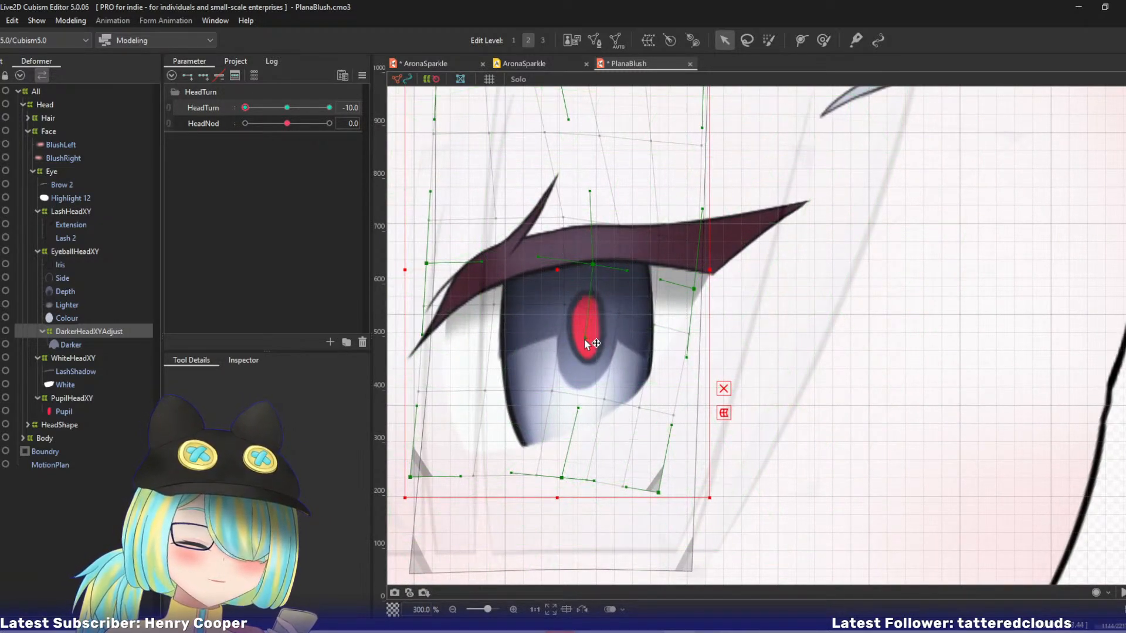
# Try moving DarkerHeadXYAdjust's right-edge point slightly right, and undo that move.
pyautogui.click(694, 288)
pyautogui.moveTo(694, 288); pyautogui.dragTo(700, 290)
pyautogui.hotkey('ctrl', 'z')
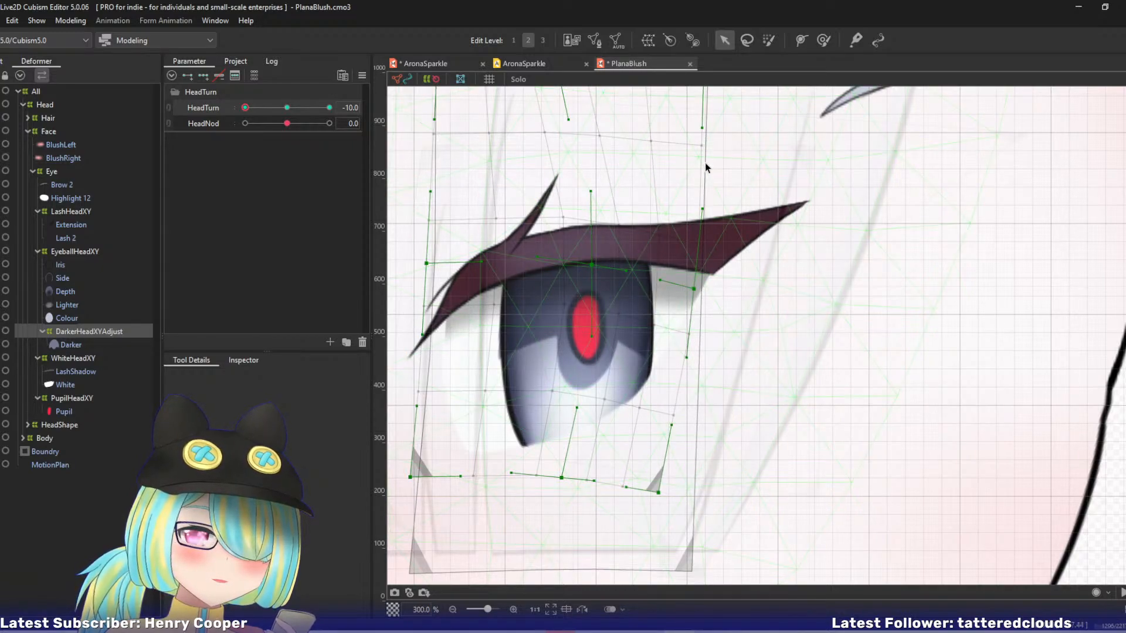
# Nudge DarkerHeadXYAdjust's lower-right corner slightly down and right.
pyautogui.scroll(3, 711, 146)
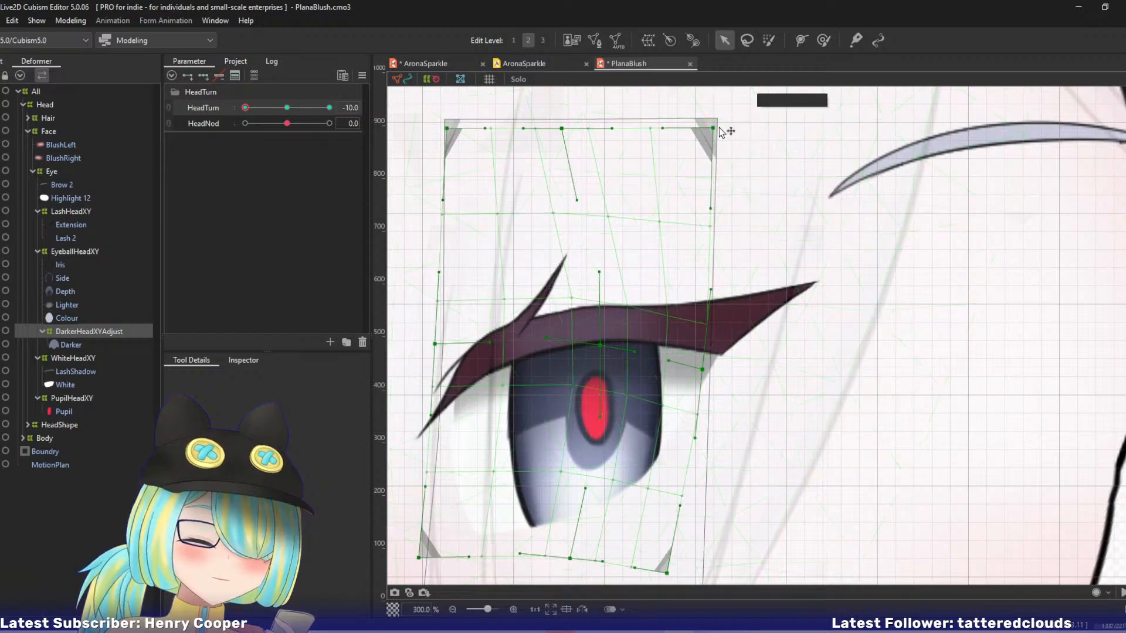
pyautogui.scroll(-5, 660, 264)
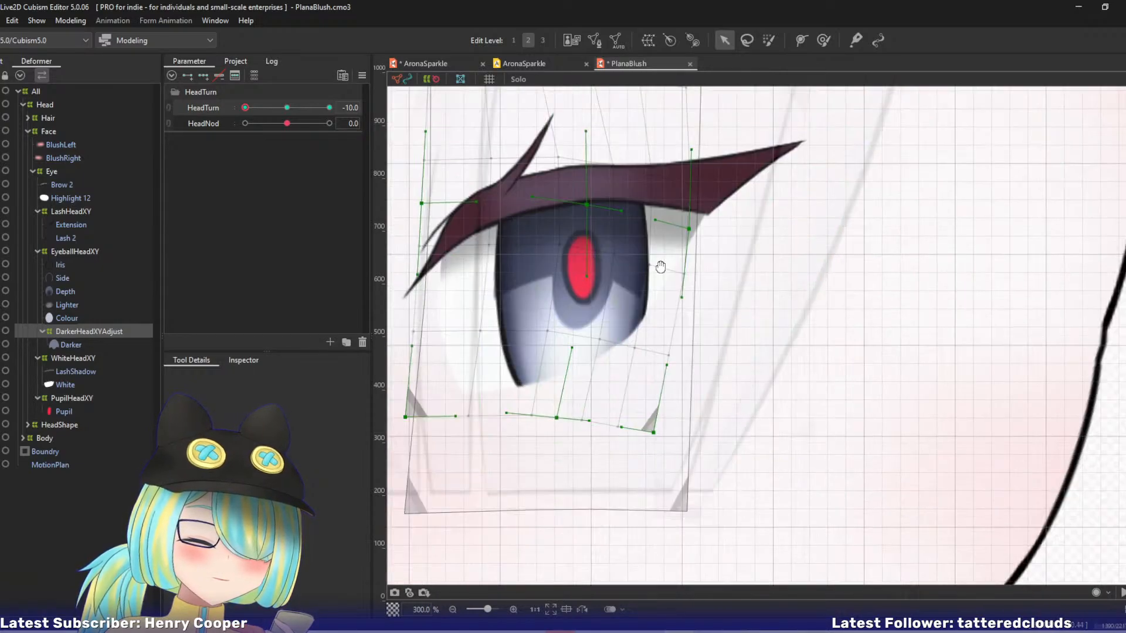
pyautogui.moveTo(652, 420); pyautogui.dragTo(658, 429)
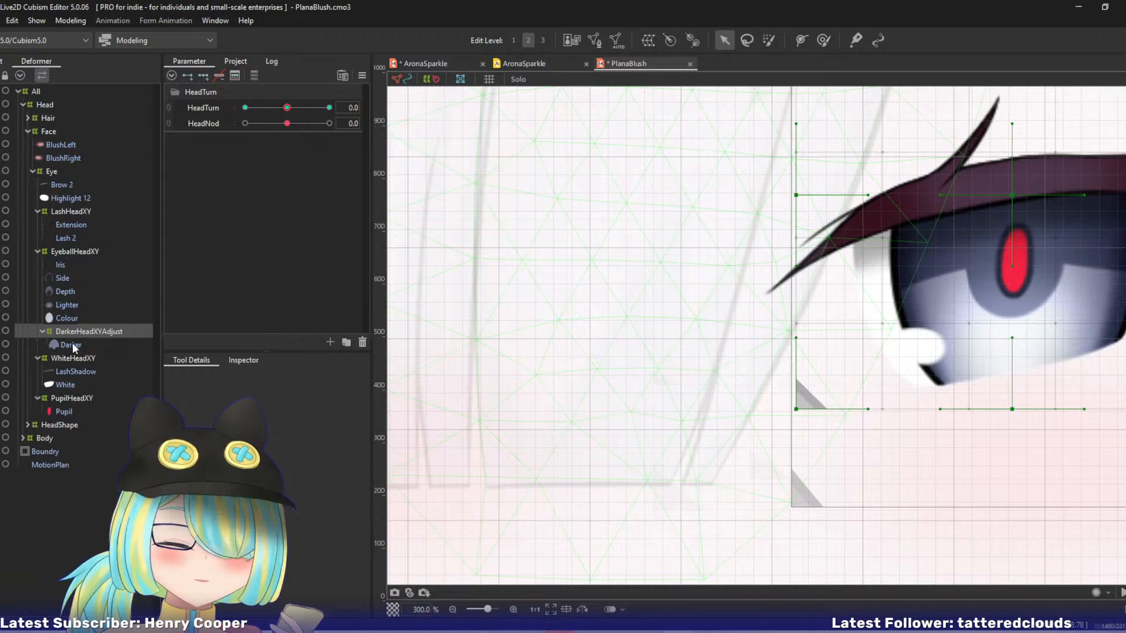
# Save the PlanaBlush model and close its file, returning to the AronaSparkle model.
pyautogui.click(79, 318)
pyautogui.hotkey('ctrl', 'w')
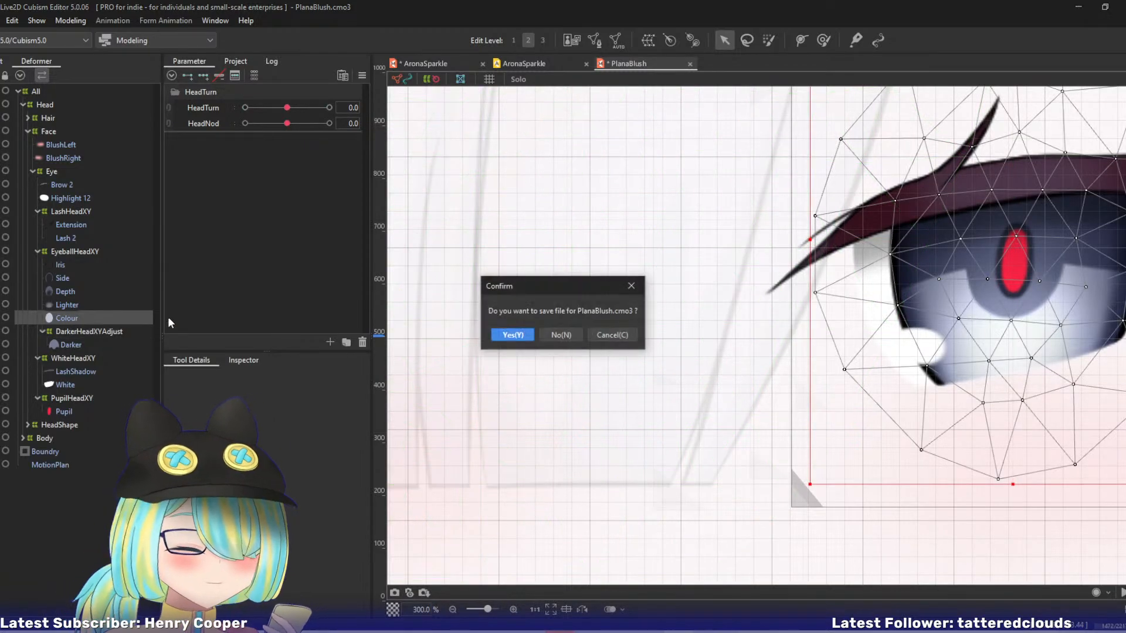
pyautogui.click(604, 336)
pyautogui.hotkey('ctrl', 's')
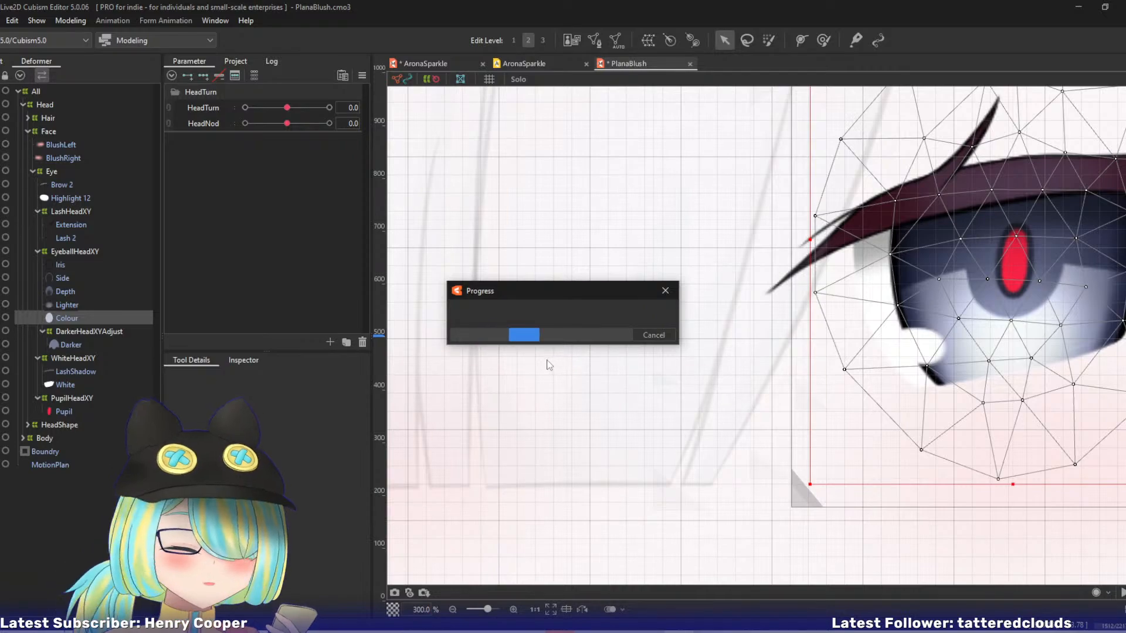
pyautogui.hotkey('ctrl', 'e')
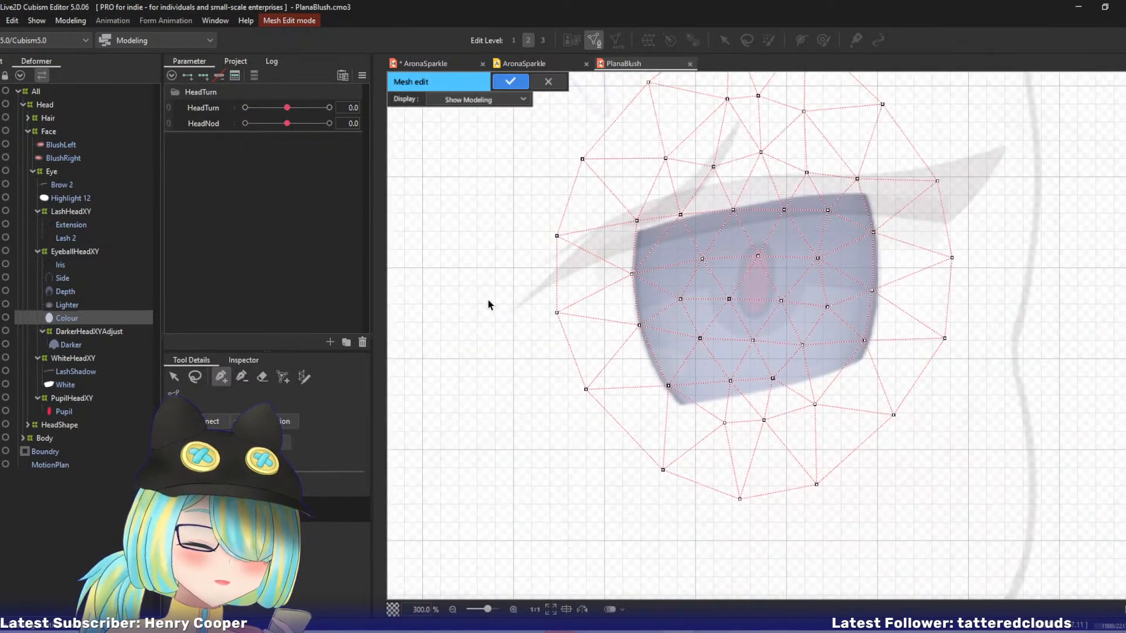
pyautogui.hotkey('ctrl', 'w')
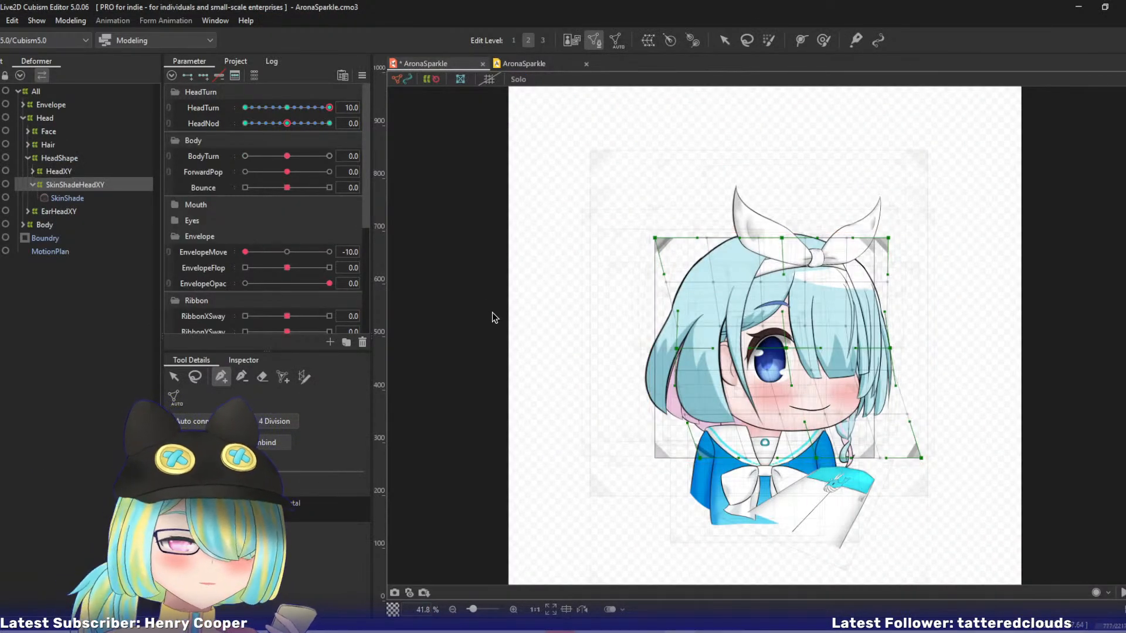
# Reopen the recent PlanaBlush.cmo3 model and set HeadTurn to -10.
pyautogui.click(2, 21)
pyautogui.moveTo(29, 77)
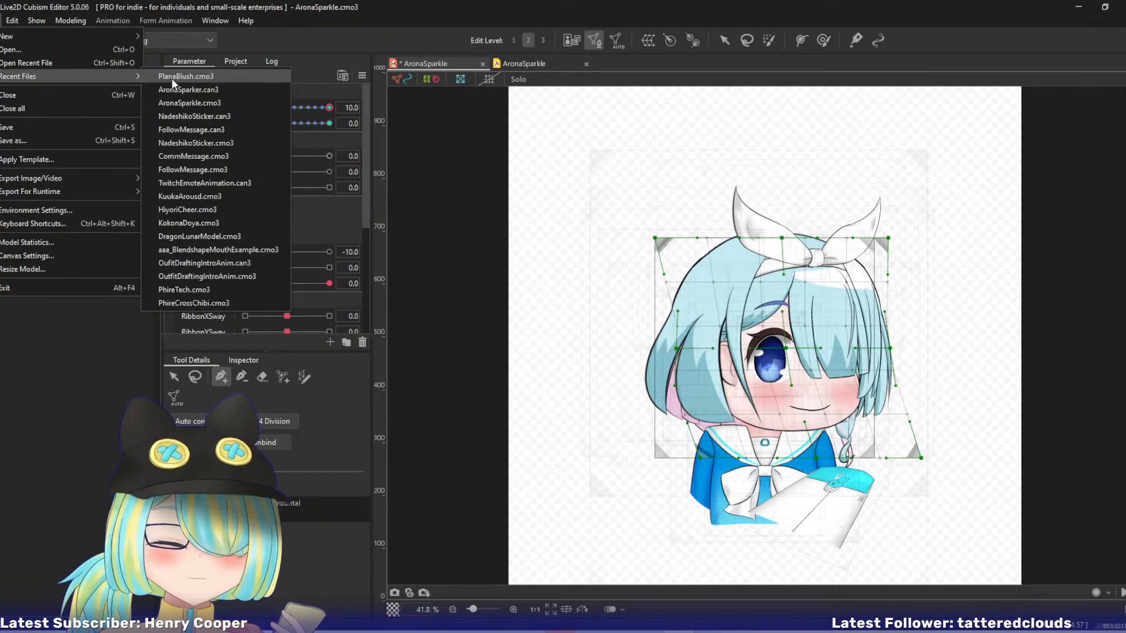
pyautogui.click(172, 78)
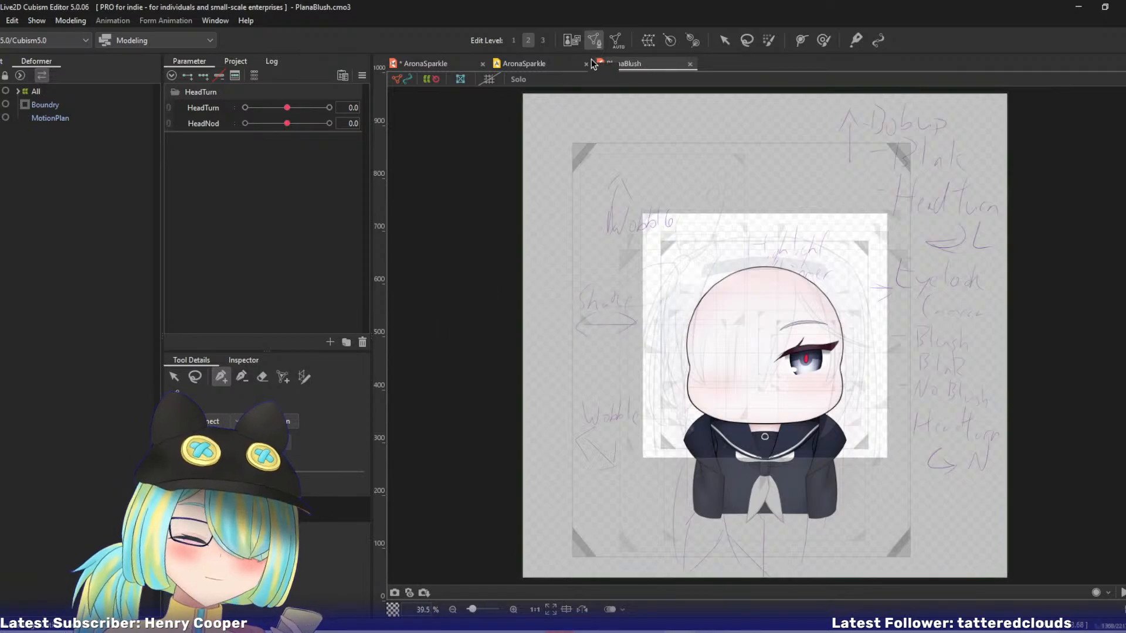
pyautogui.click(245, 107)
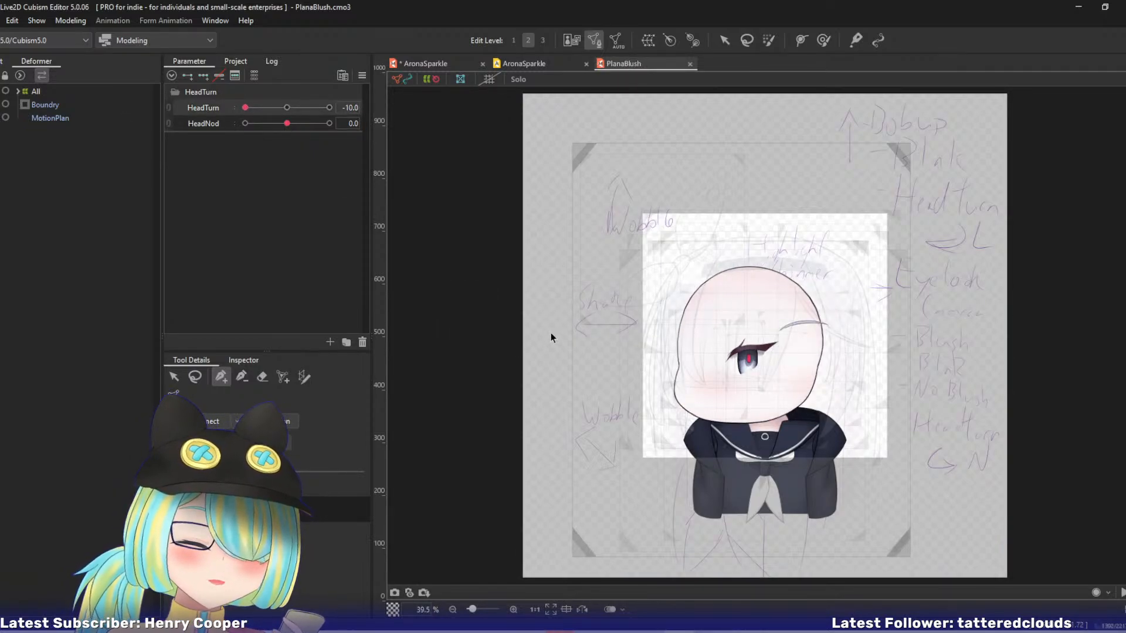
# Select the Darker mesh from the overlapping objects in the eye.
pyautogui.moveTo(551, 338); pyautogui.dragTo(522, 264)
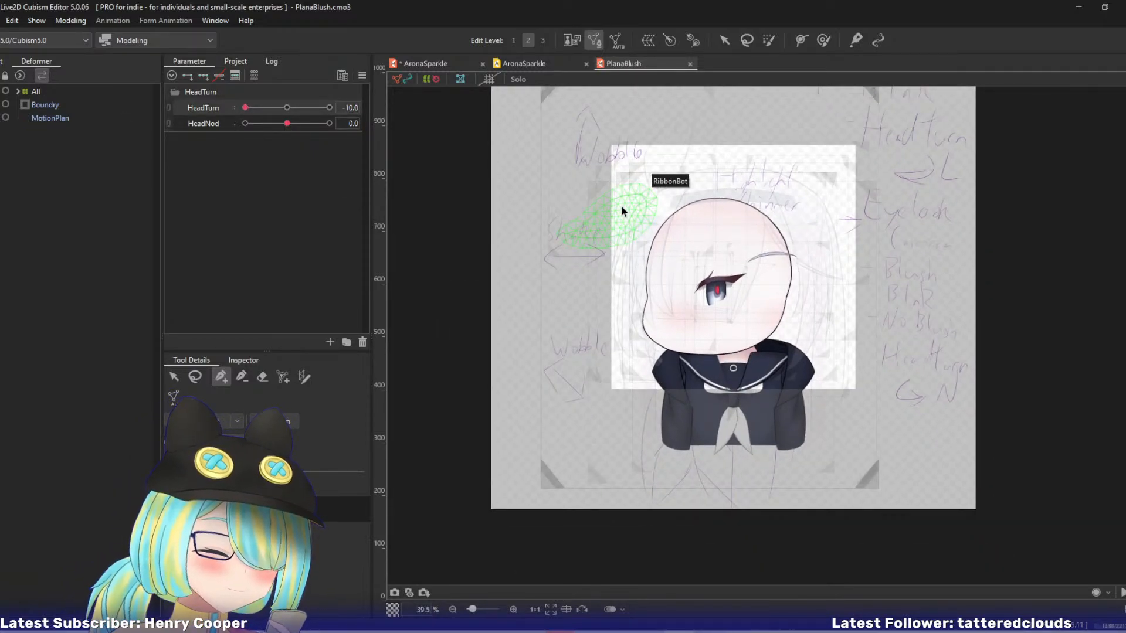
pyautogui.scroll(3, 679, 185)
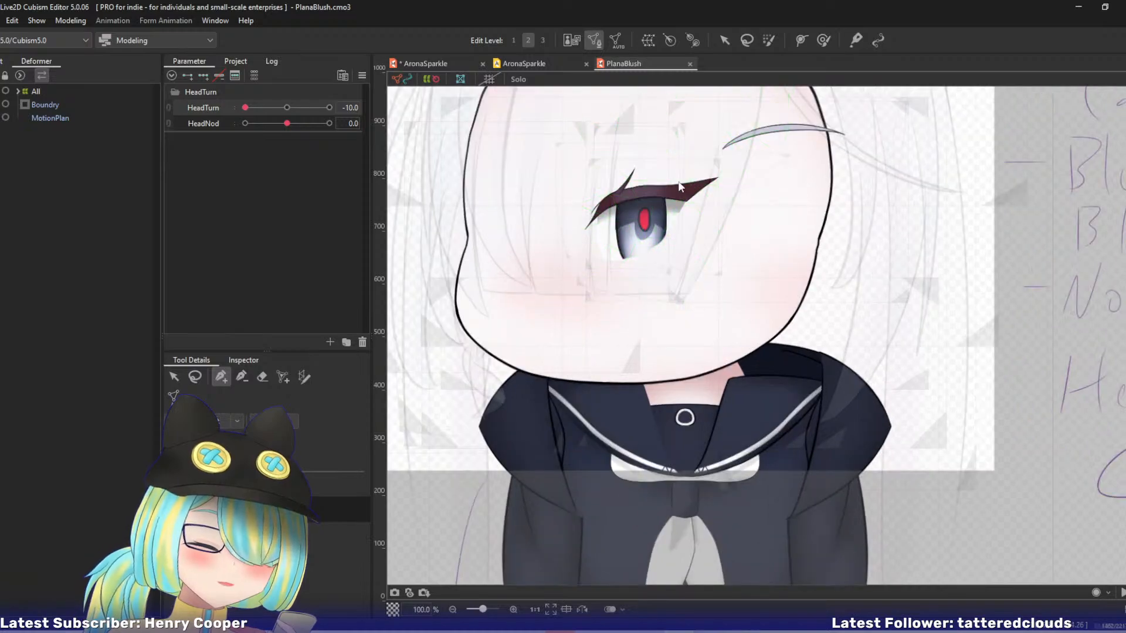
pyautogui.scroll(2, 679, 186)
pyautogui.moveTo(601, 239); pyautogui.dragTo(649, 335)
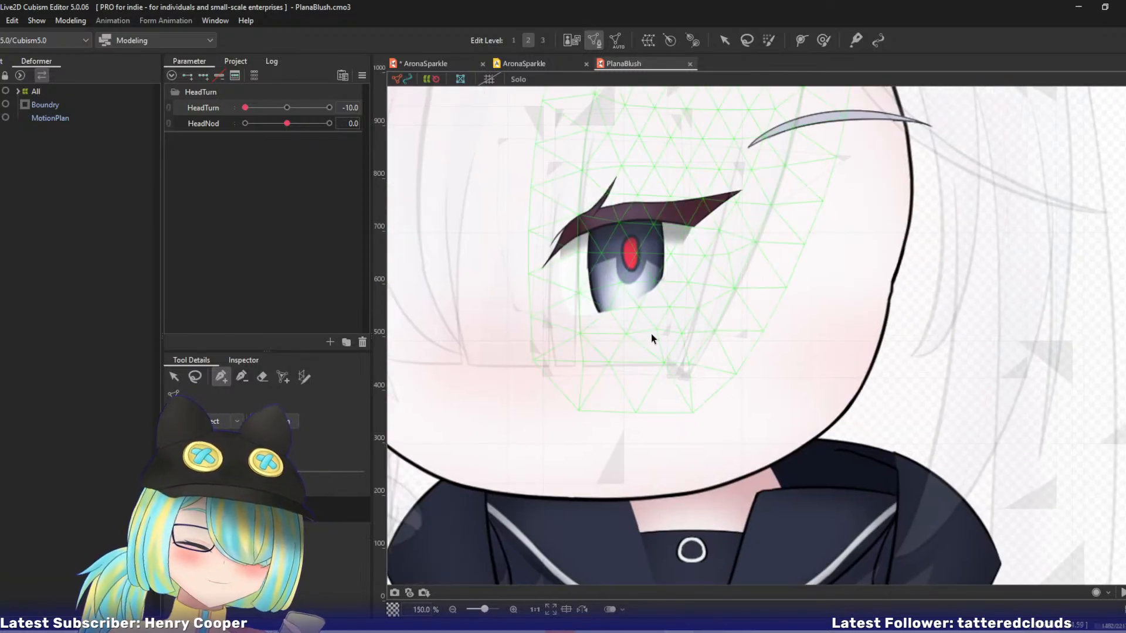
pyautogui.rightClick(615, 233)
pyautogui.moveTo(669, 285)
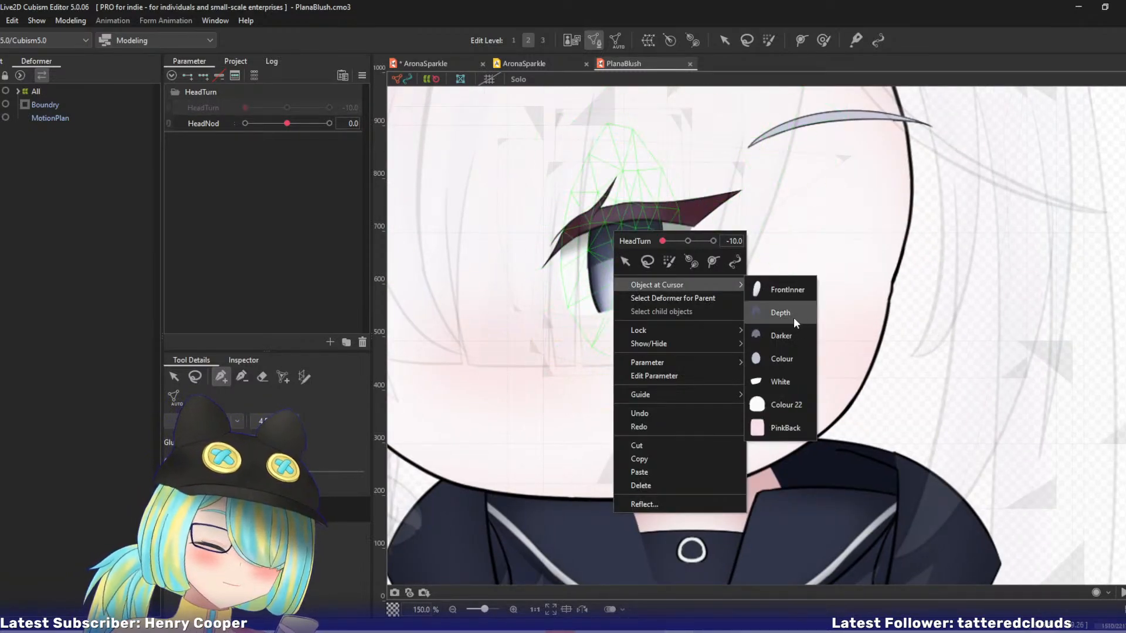
pyautogui.click(777, 334)
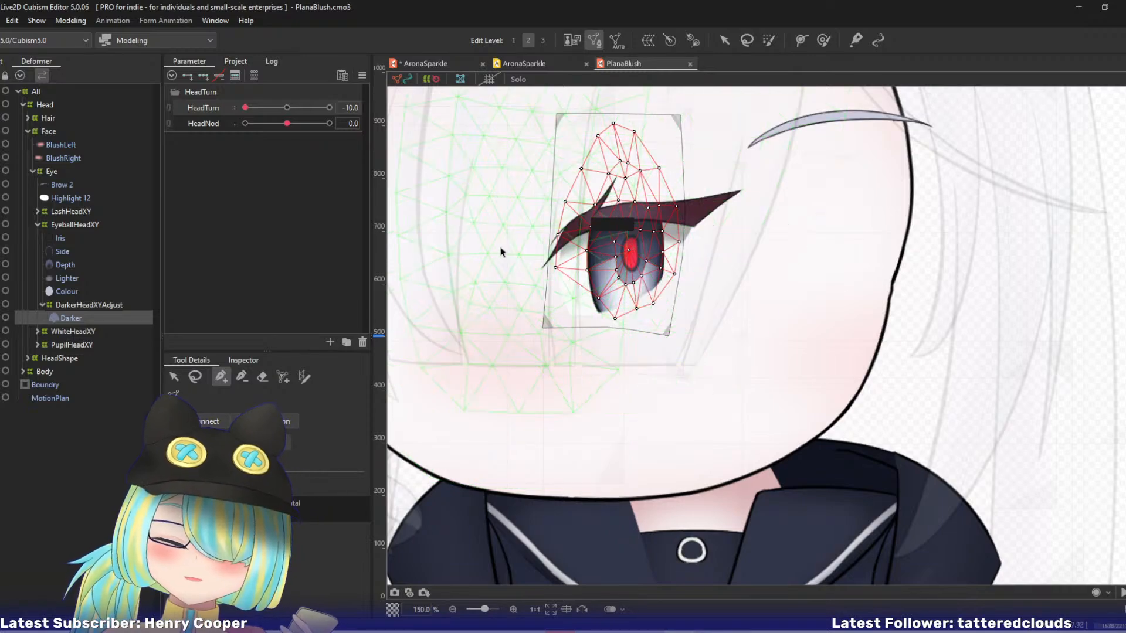
# Examine the Darker mesh's point layout in manual mesh editing, comparing it with how it deforms at HeadTurn -10.
pyautogui.press('v')
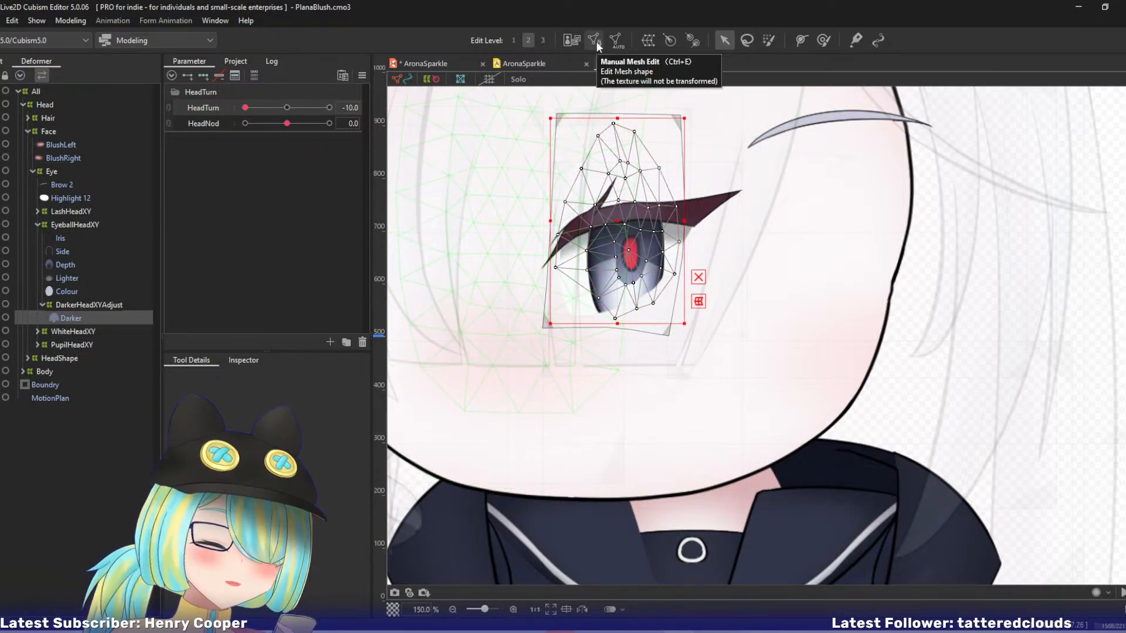
pyautogui.moveTo(519, 217); pyautogui.dragTo(508, 287)
pyautogui.scroll(1, 508, 287)
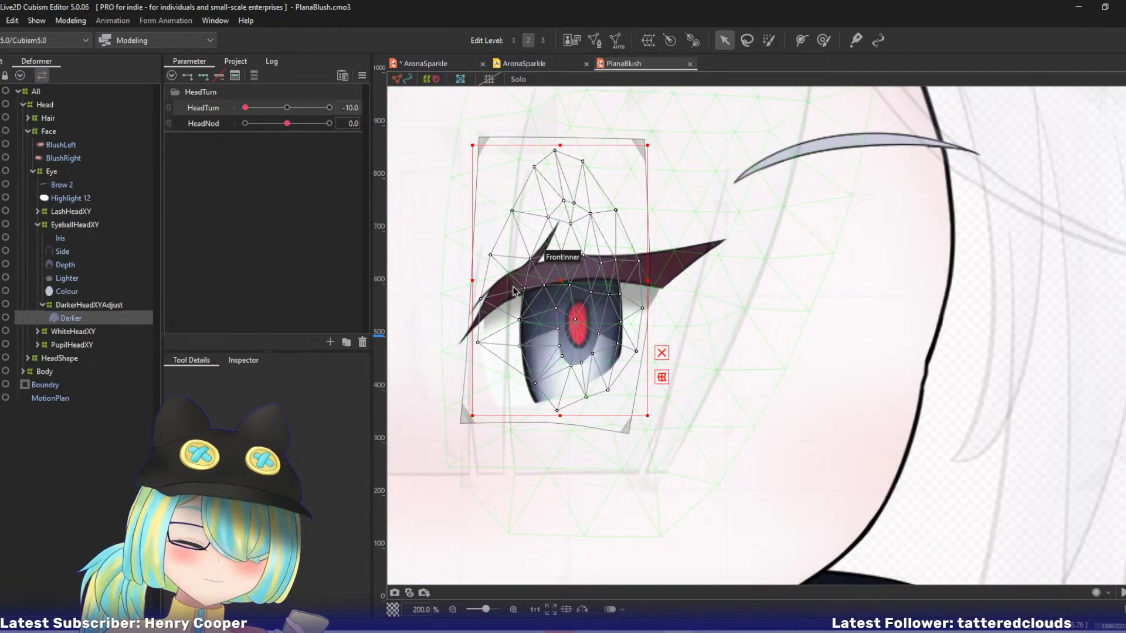
pyautogui.hotkey('ctrl', 'e')
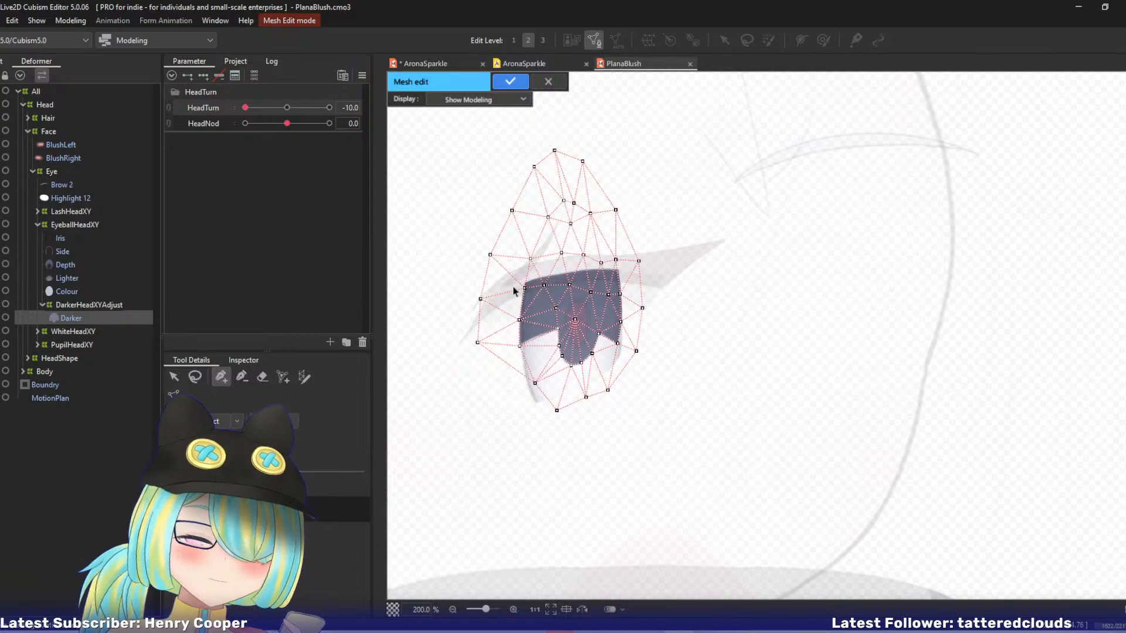
pyautogui.press('Return')
pyautogui.hotkey('ctrl', 'e')
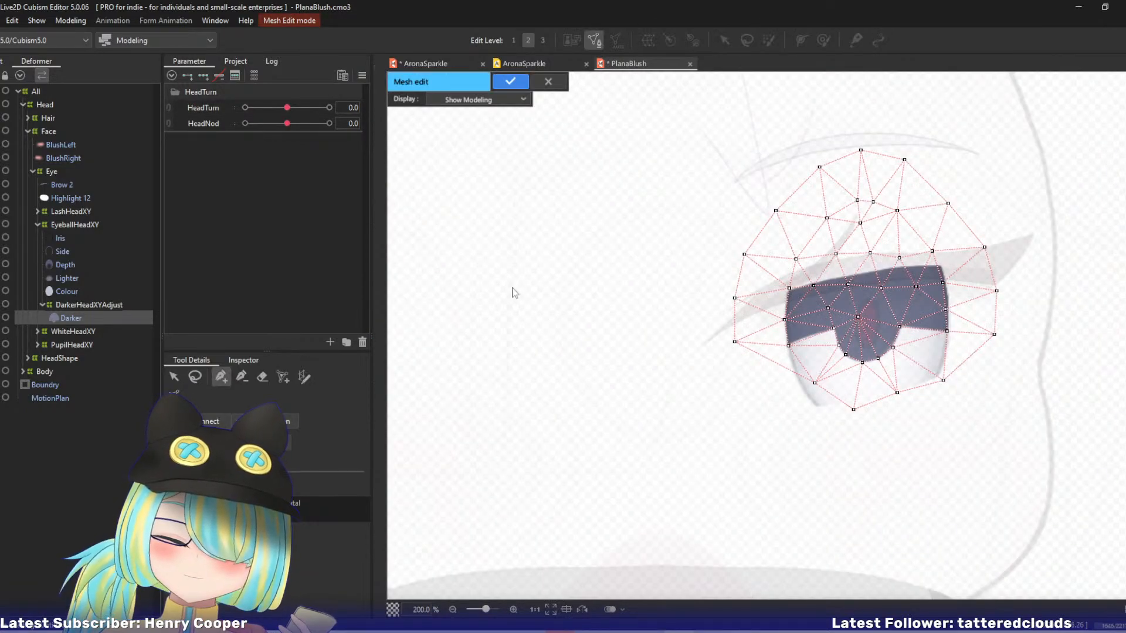
pyautogui.hotkey('ctrl', 'a')
pyautogui.press('Return')
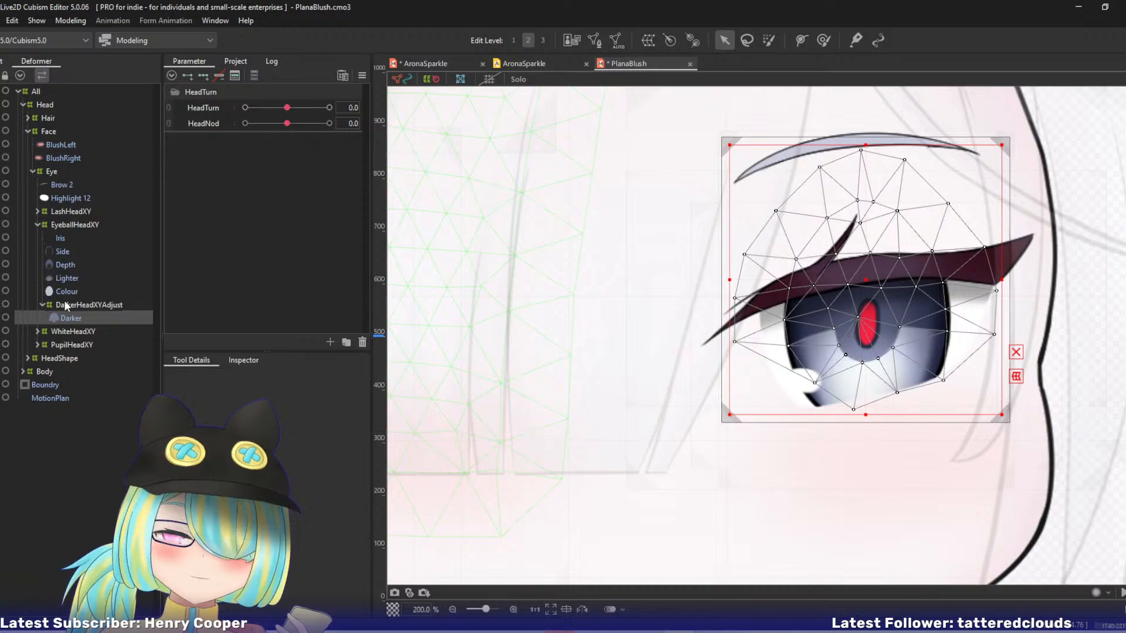
# Copy the complete mesh of the Colour part in manual mesh editing.
pyautogui.click(68, 292)
pyautogui.hotkey('ctrl', 'e')
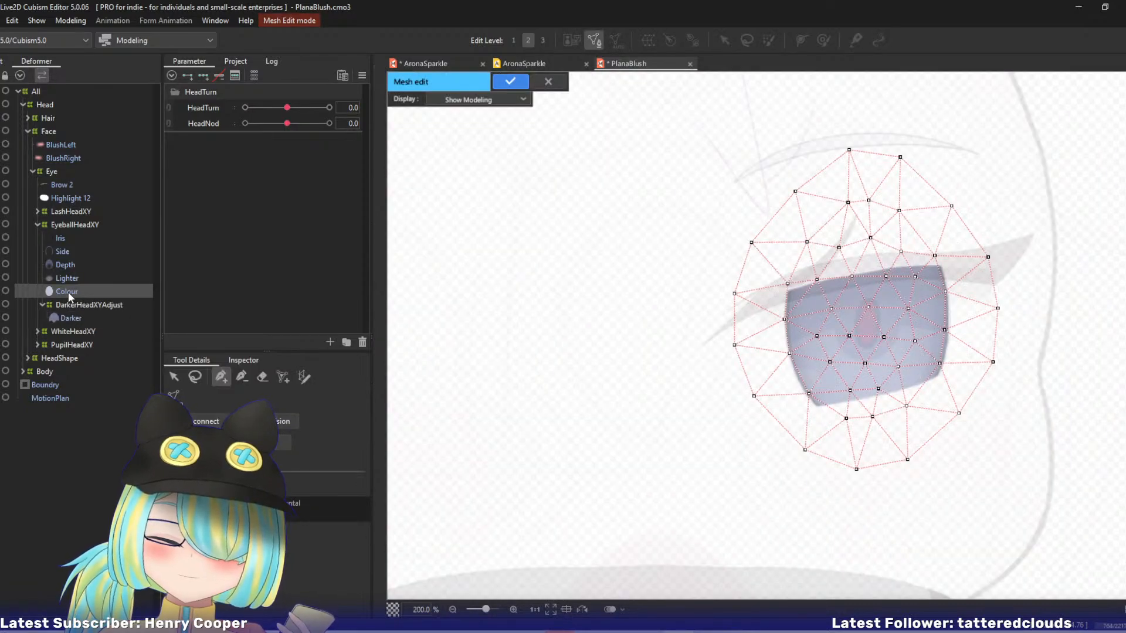
pyautogui.hotkey('ctrl', 'a')
pyautogui.press('Return')
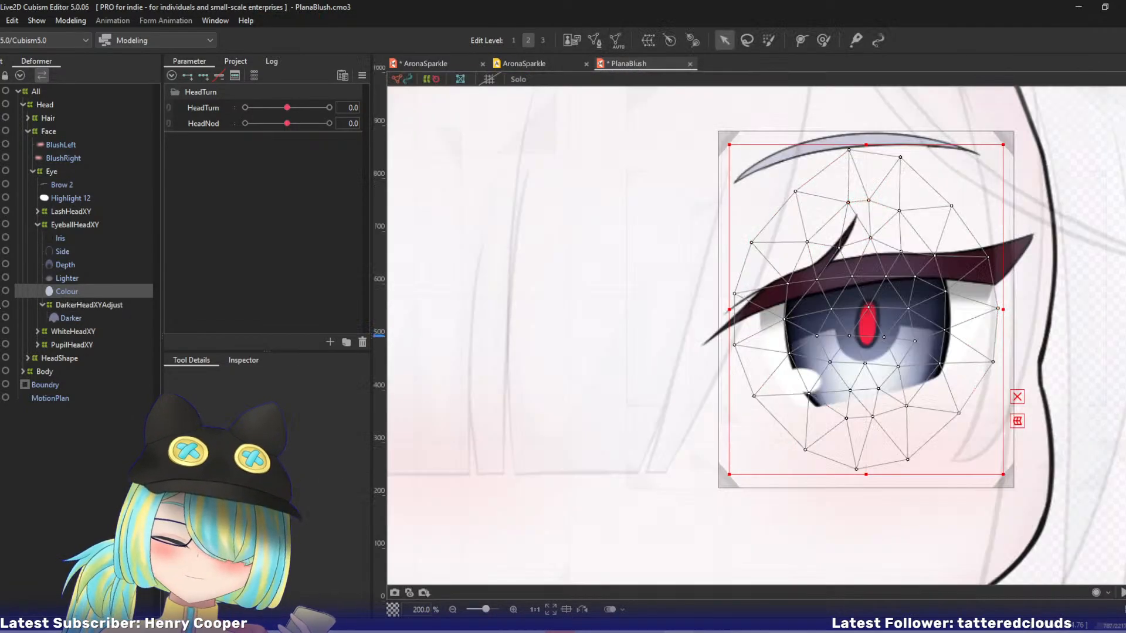
# Replace the Darker part's whole mesh with the mesh copied from Colour.
pyautogui.click(66, 320)
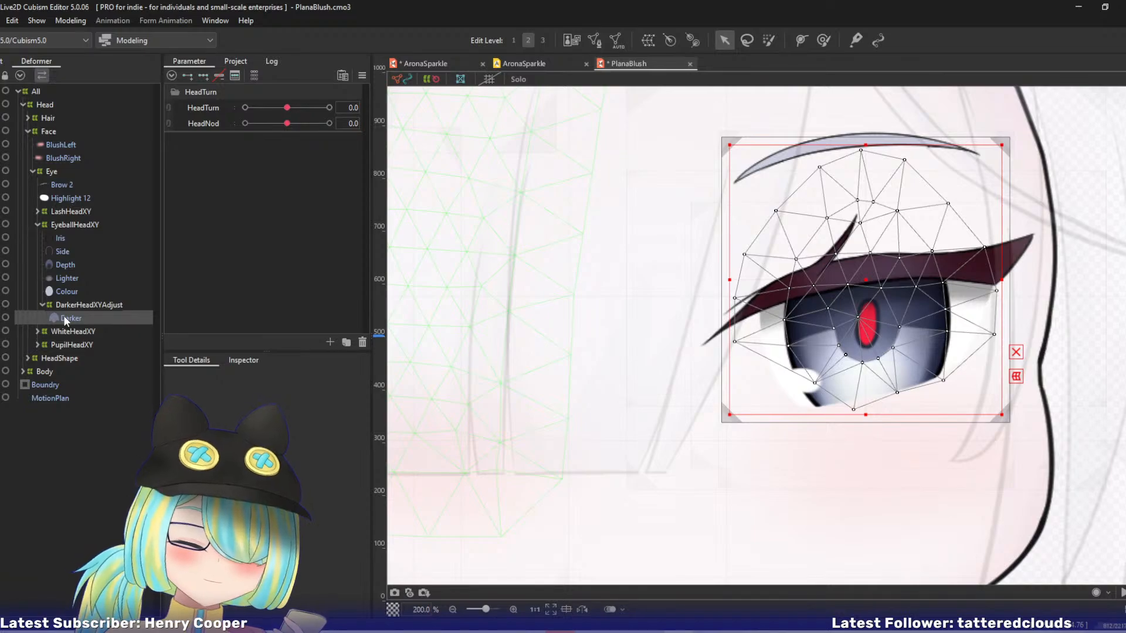
pyautogui.hotkey('ctrl', 'e')
pyautogui.hotkey('ctrl', 'a')
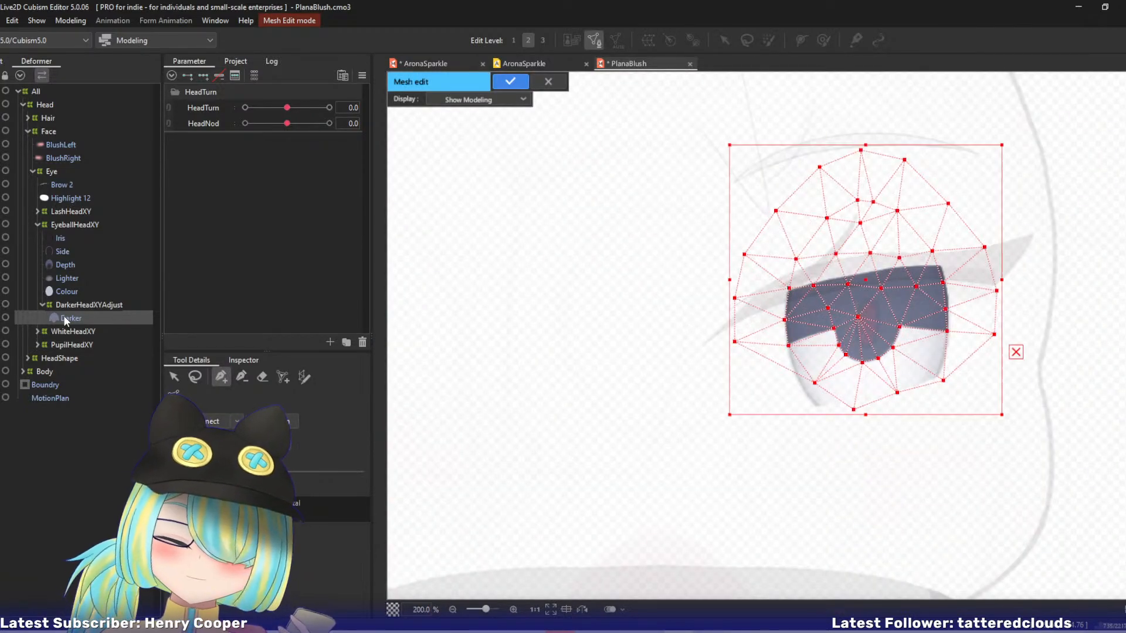
pyautogui.press('Delete')
pyautogui.hotkey('ctrl', 'v')
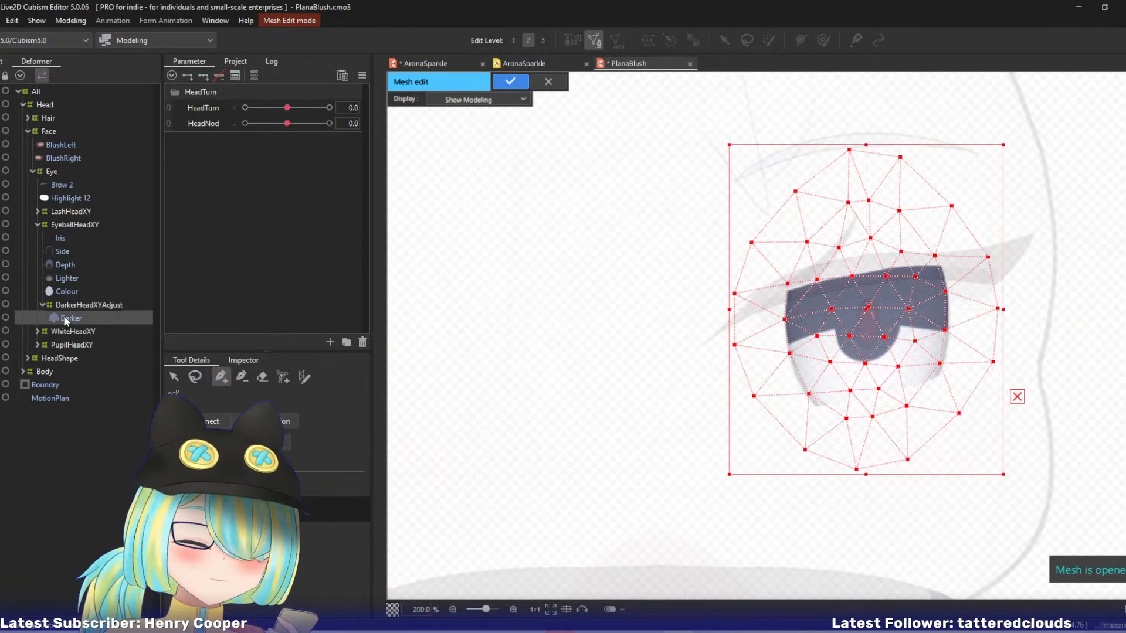
pyautogui.hotkey('ctrl', 'e')
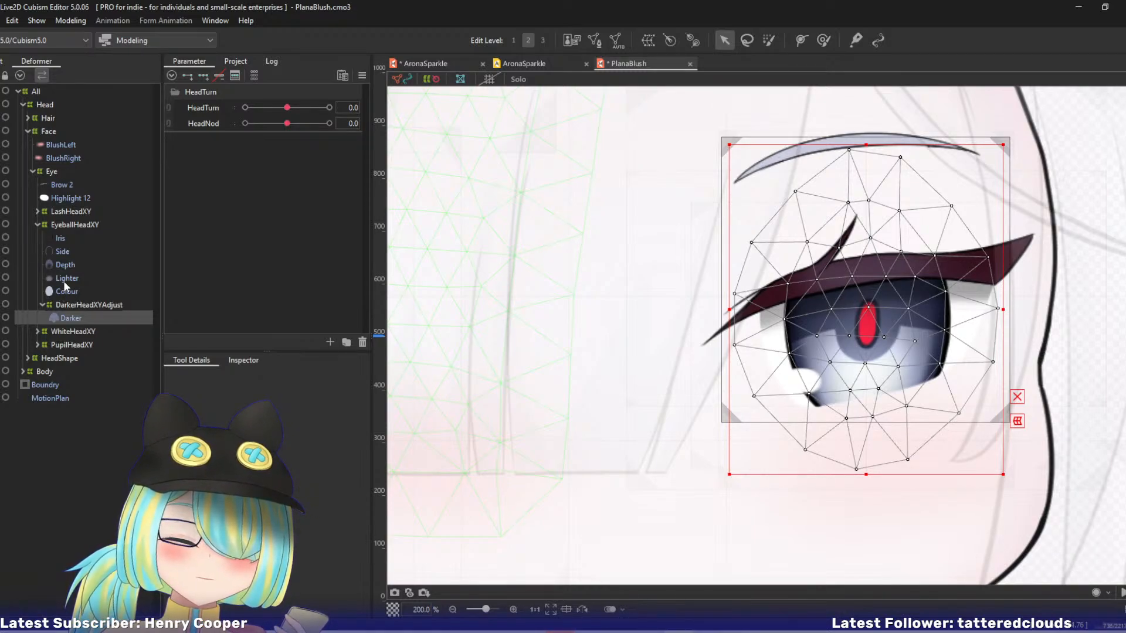
# Replace the Lighter part's whole mesh with the mesh copied from Colour.
pyautogui.click(64, 284)
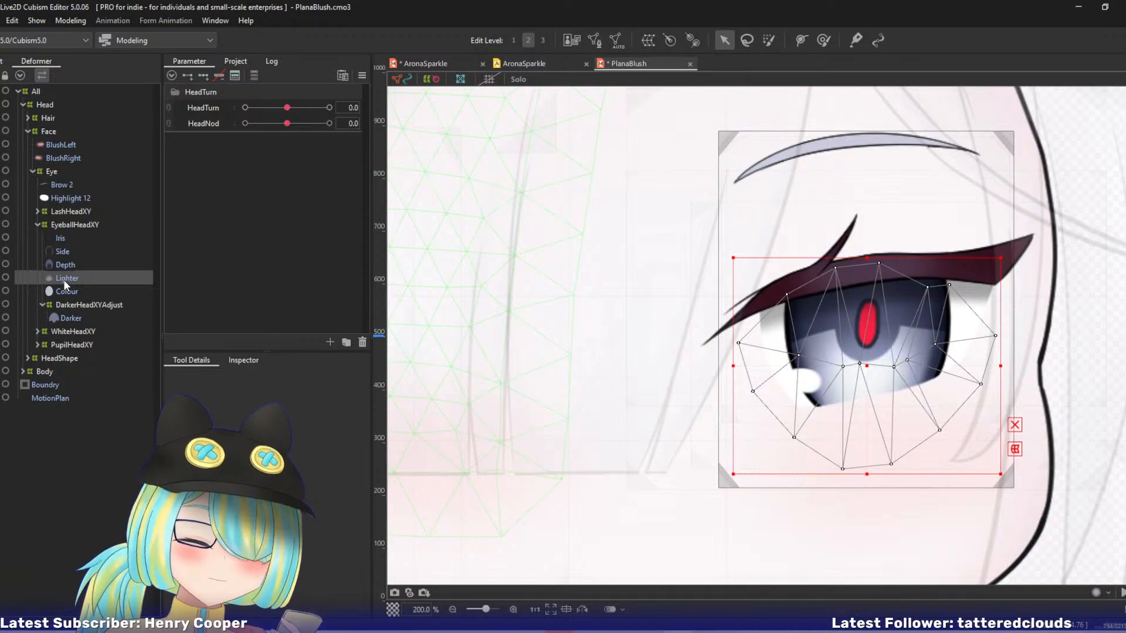
pyautogui.hotkey('ctrl', 'e')
pyautogui.hotkey('ctrl', 'a')
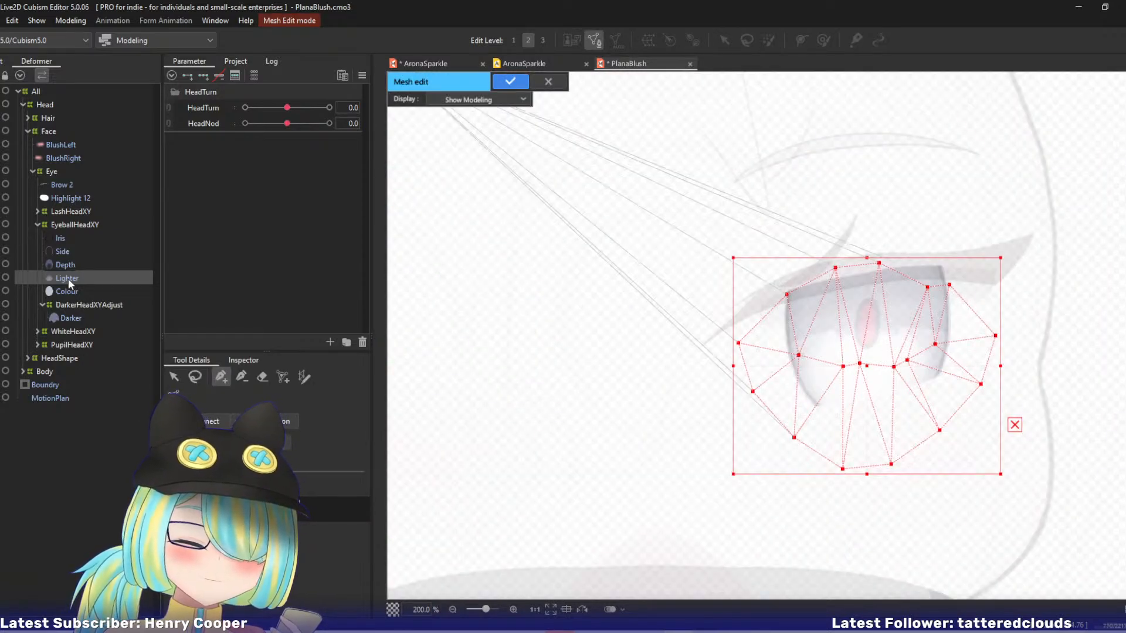
pyautogui.press('Delete')
pyautogui.hotkey('ctrl', 'v')
pyautogui.hotkey('ctrl', 'e')
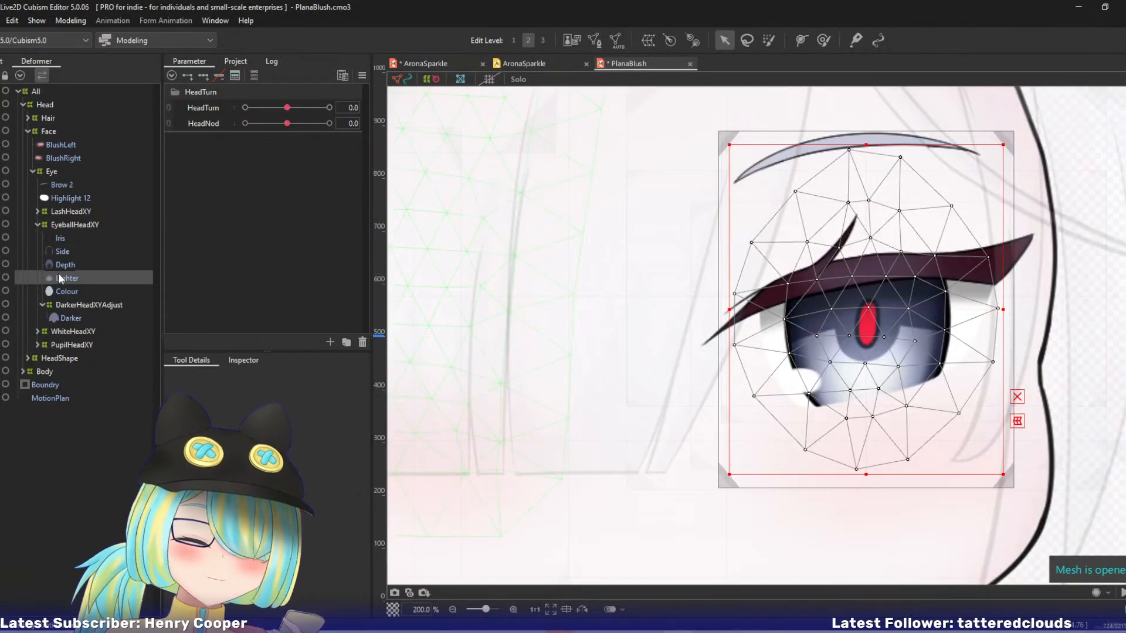
# Replace the Depth part's whole mesh with the mesh copied from Colour.
pyautogui.click(64, 267)
pyautogui.hotkey('ctrl', 'e')
pyautogui.hotkey('ctrl', 'a')
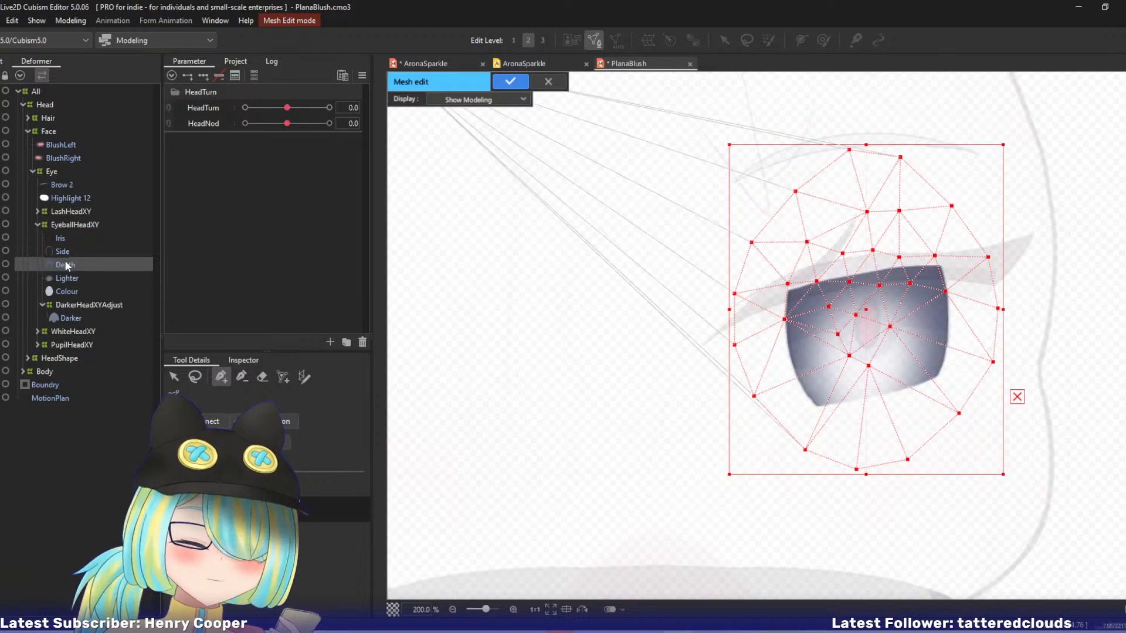
pyautogui.press('Delete')
pyautogui.hotkey('ctrl', 'v')
pyautogui.hotkey('ctrl', 'e')
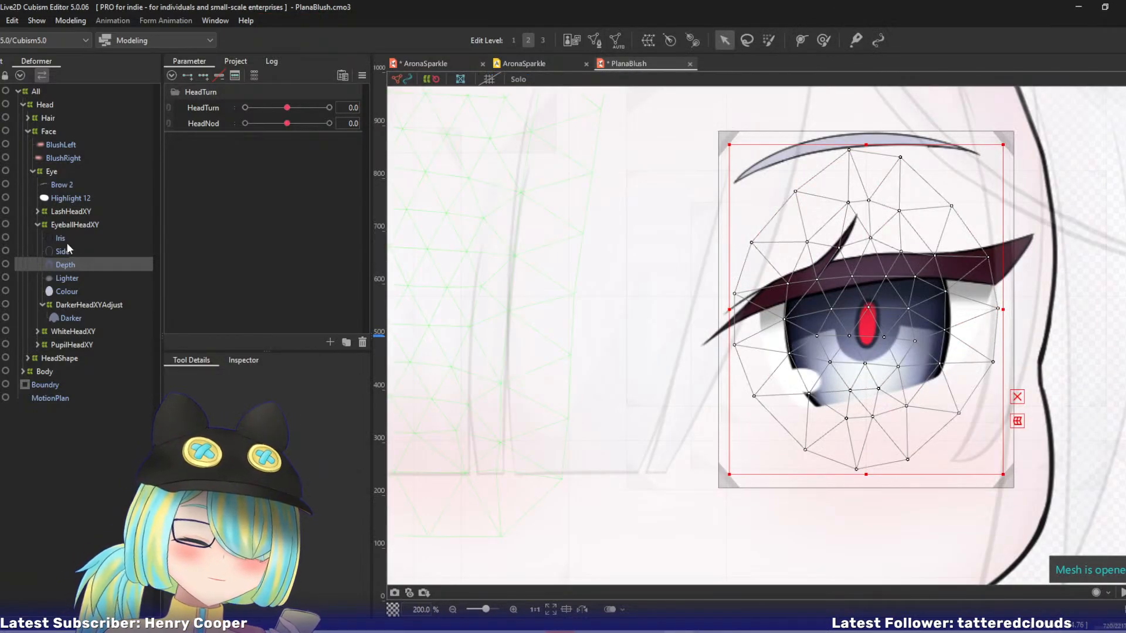
# Replace the Side part's whole mesh with the mesh copied from Colour.
pyautogui.click(65, 251)
pyautogui.hotkey('ctrl', 'e')
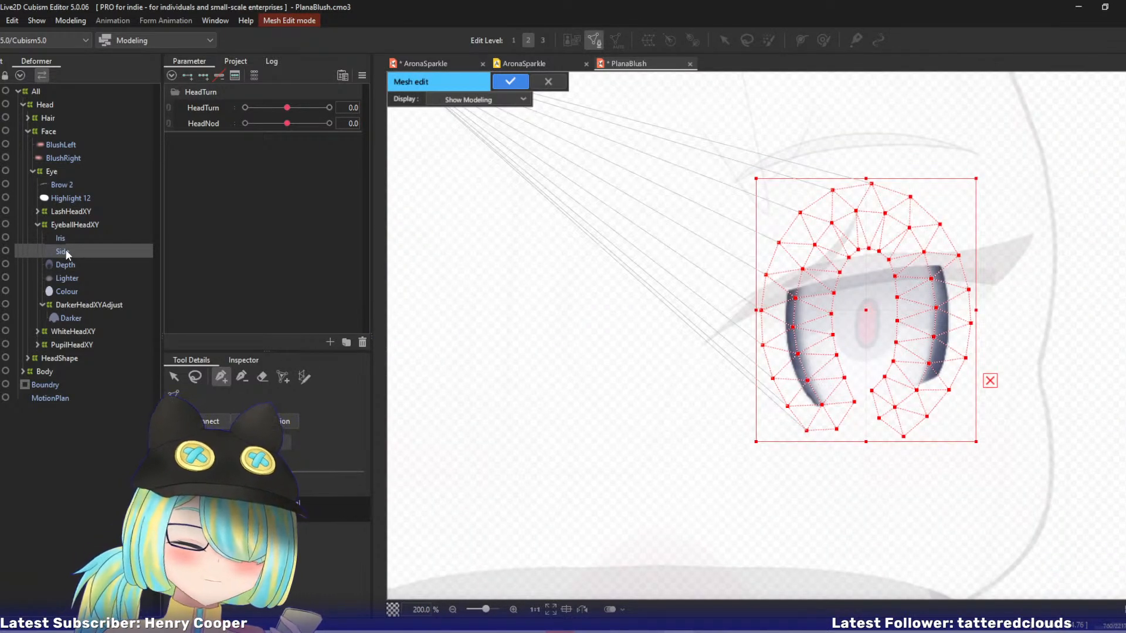
pyautogui.hotkey('ctrl', 'a')
pyautogui.press('Delete')
pyautogui.hotkey('ctrl', 'v')
pyautogui.hotkey('ctrl', 'e')
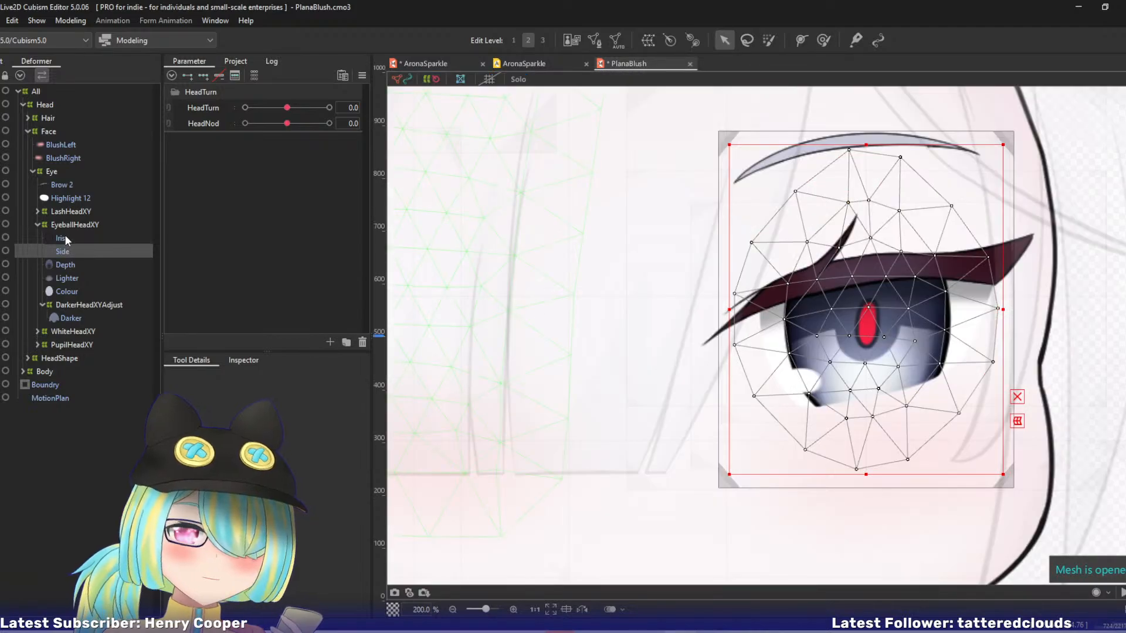
# Replace the Iris part's whole mesh with the mesh copied from Colour.
pyautogui.click(62, 238)
pyautogui.hotkey('ctrl', 'e')
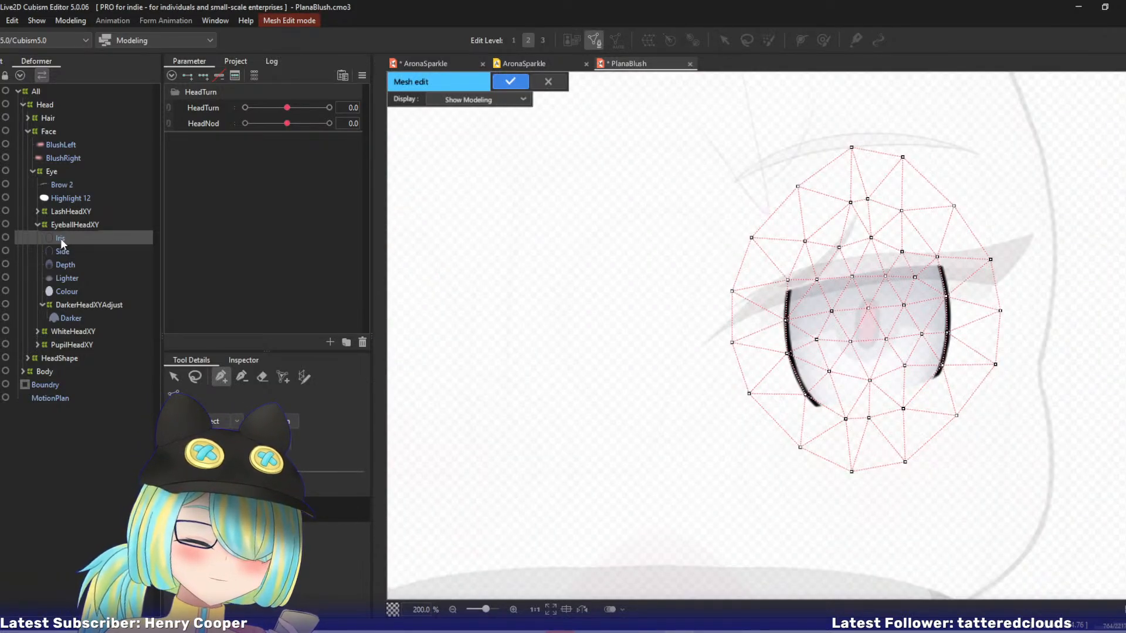
pyautogui.hotkey('ctrl', 'a')
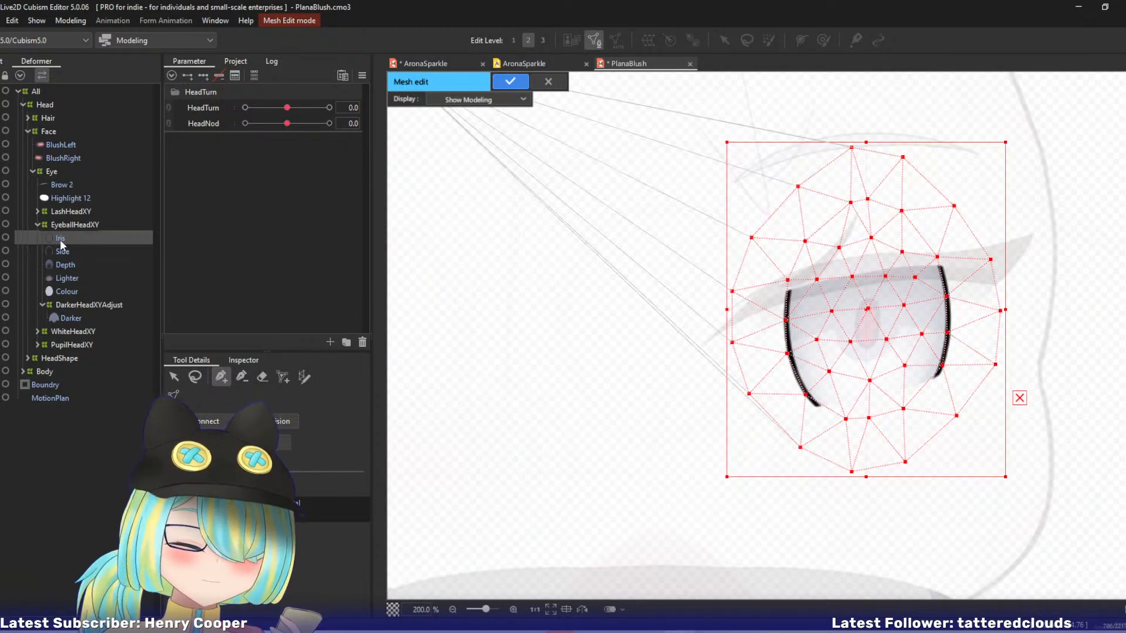
pyautogui.press('Delete')
pyautogui.hotkey('ctrl', 'v')
pyautogui.hotkey('ctrl', 'e')
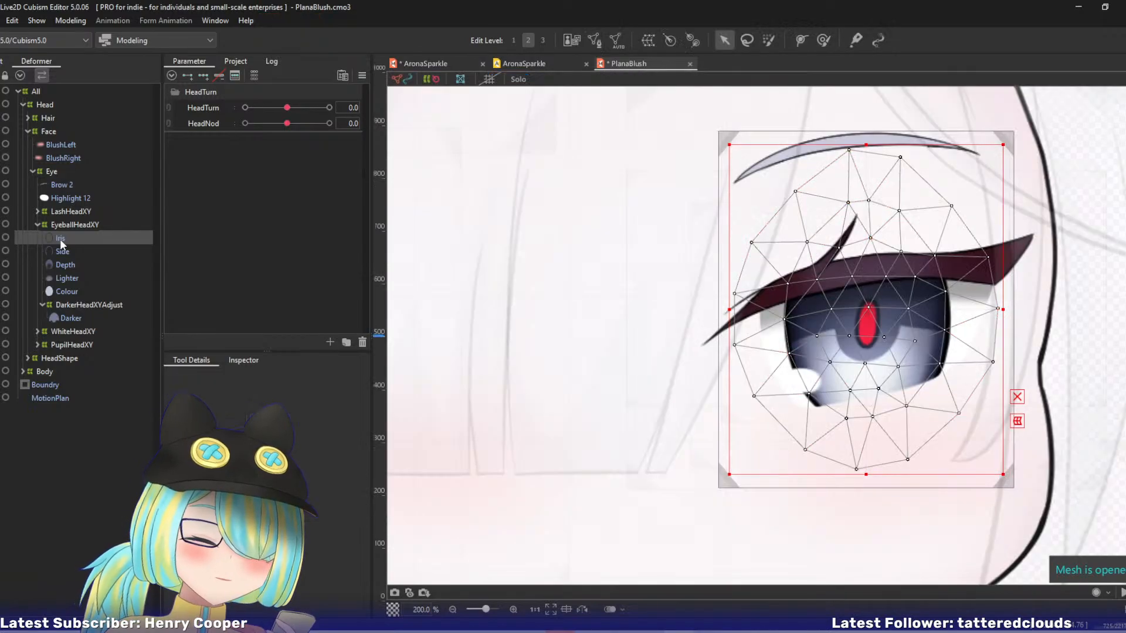
# At HeadTurn -10, nudge the left-edge and lower-left points of the DarkerHeadXYAdjust deformer slightly right.
pyautogui.moveTo(287, 108); pyautogui.dragTo(233, 116)
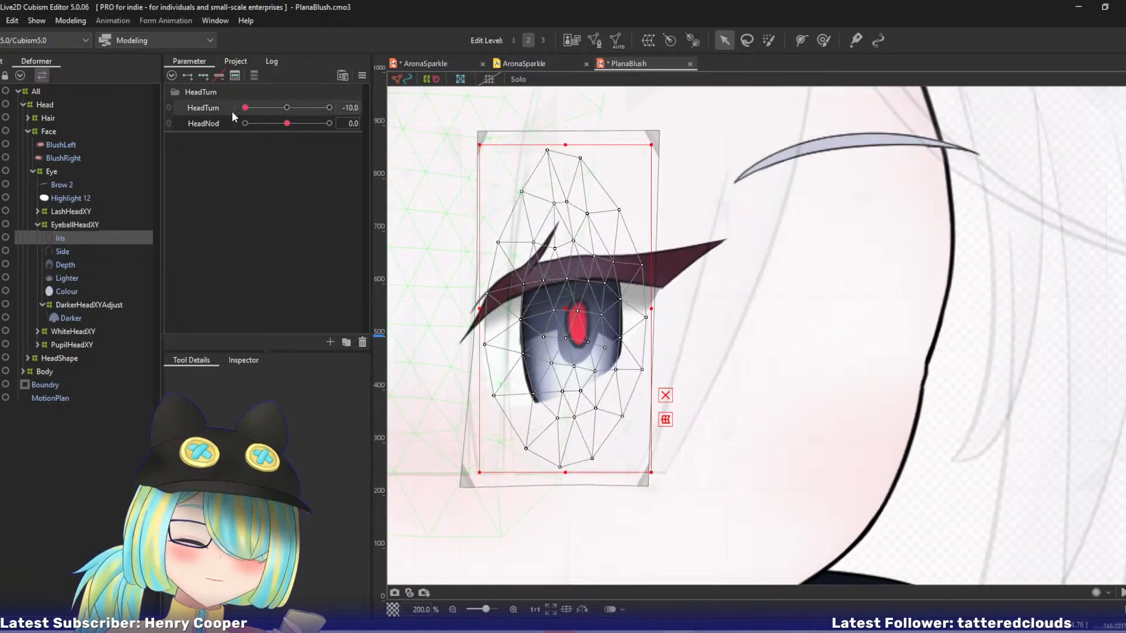
pyautogui.click(63, 315)
pyautogui.click(71, 306)
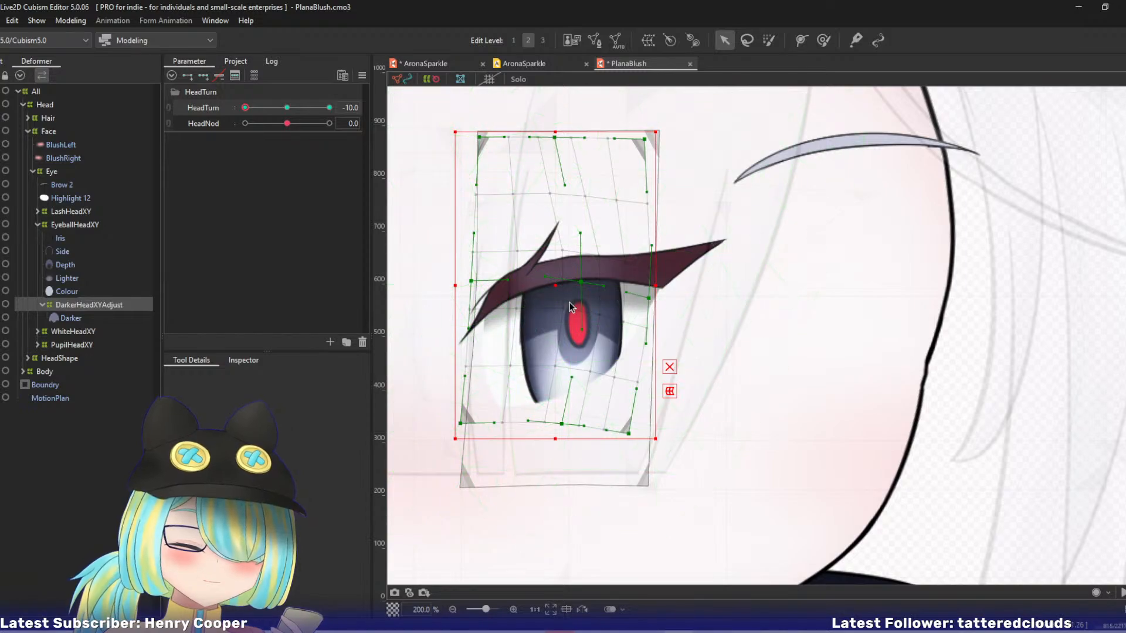
pyautogui.moveTo(471, 282); pyautogui.dragTo(478, 285)
pyautogui.hotkey('ctrl', 'z')
pyautogui.moveTo(461, 423); pyautogui.dragTo(466, 423)
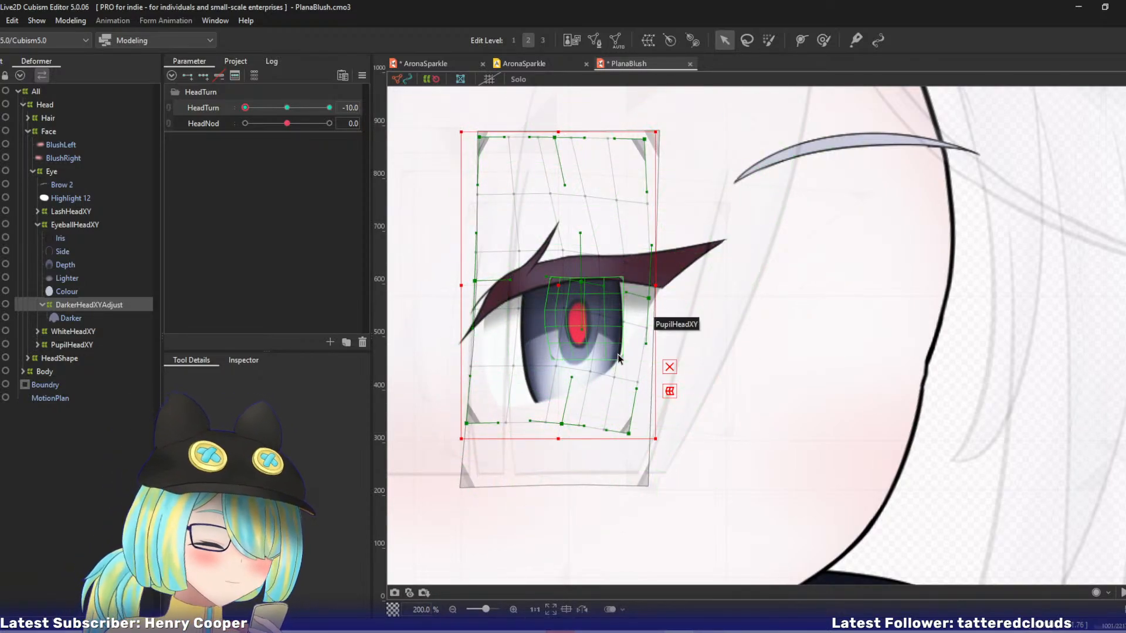
# Move the lower-left corner and bottom-centre point of the WhiteHeadXY deformer right and slightly up at HeadTurn -10.
pyautogui.moveTo(578, 350); pyautogui.dragTo(631, 328)
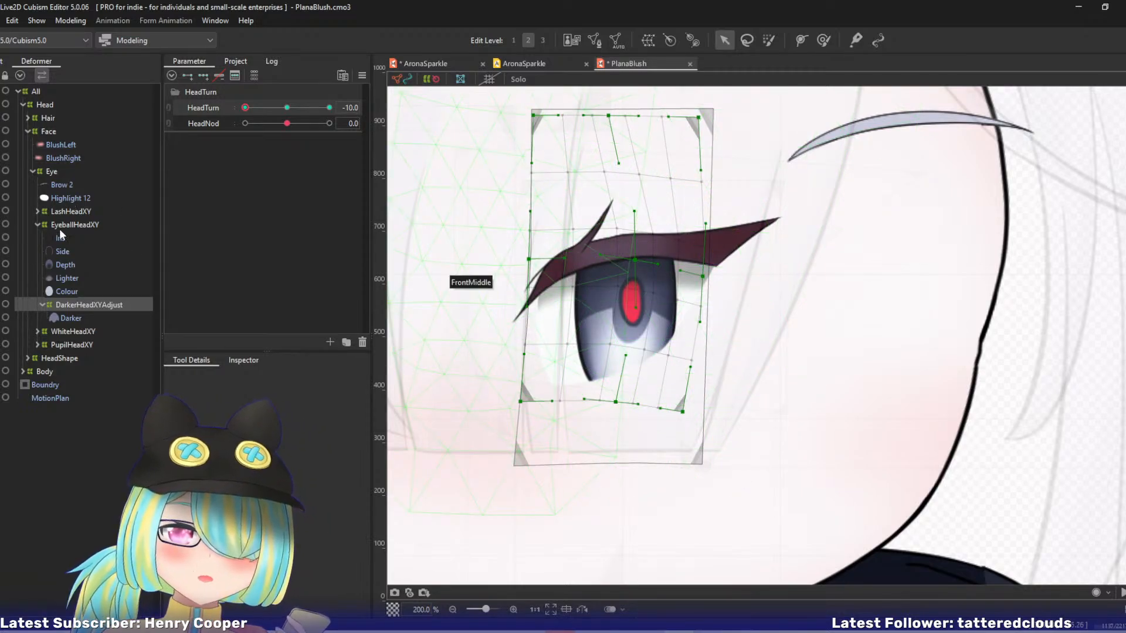
pyautogui.click(59, 332)
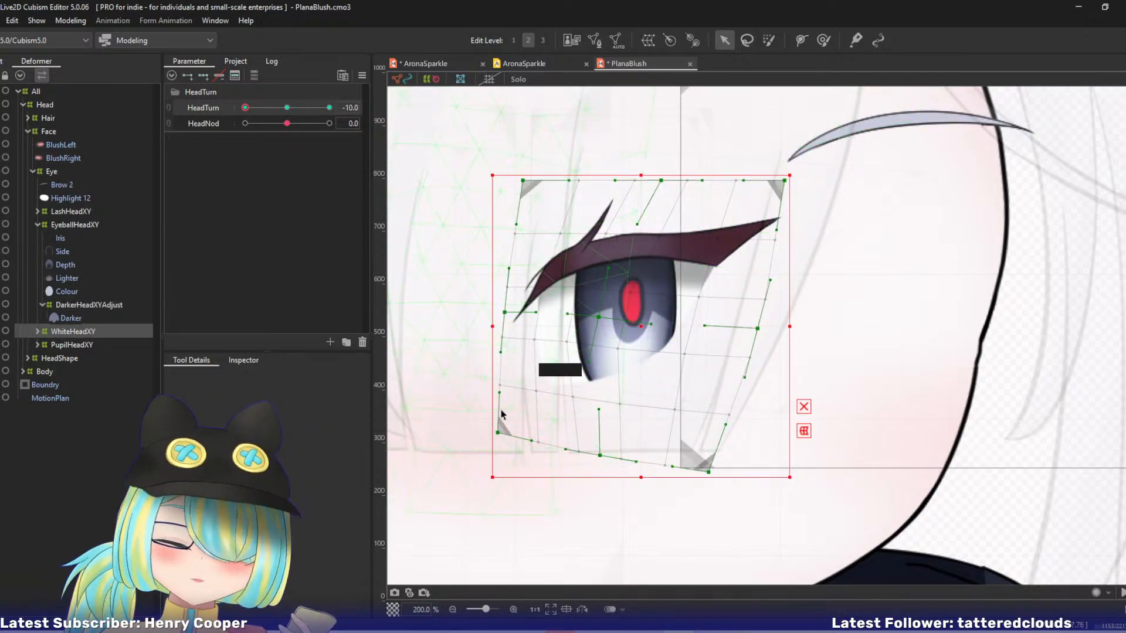
pyautogui.moveTo(500, 424); pyautogui.dragTo(530, 428)
pyautogui.hotkey('ctrl', 'z')
pyautogui.moveTo(603, 457); pyautogui.dragTo(621, 452)
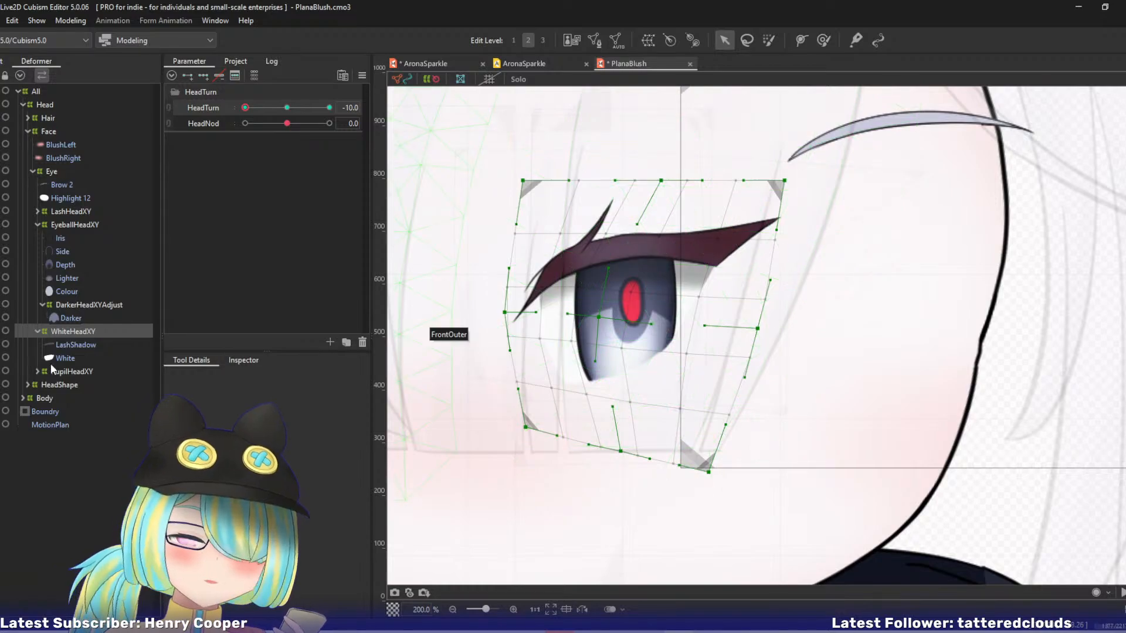
# With WhiteHeadXY shown in solo view, move its lower-left corner and bottom-centre point left at HeadTurn -10.
pyautogui.click(68, 339)
pyautogui.click(68, 334)
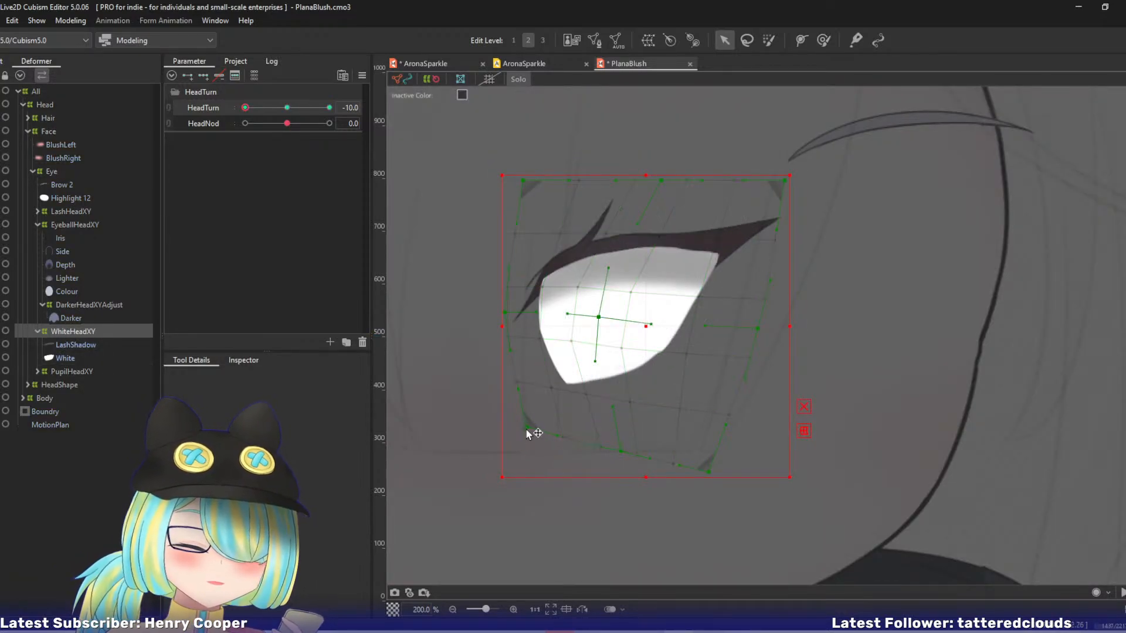
pyautogui.moveTo(526, 428); pyautogui.dragTo(514, 431)
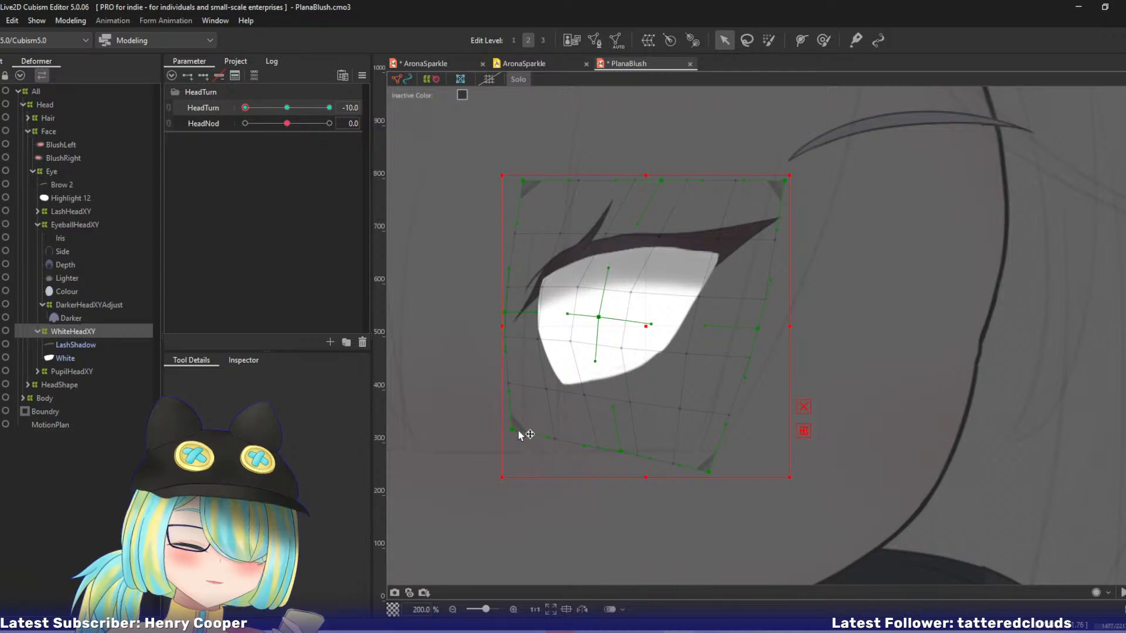
pyautogui.moveTo(624, 449); pyautogui.dragTo(604, 453)
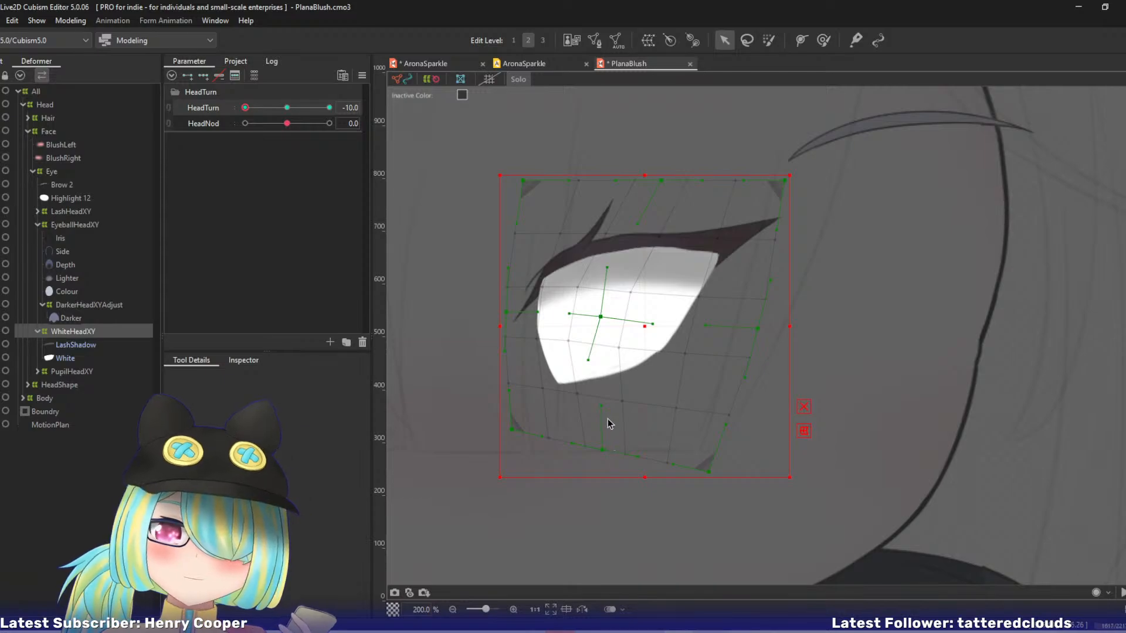
# Nudge the centre point of the WhiteHeadXY deformer slightly left and swing its lower handle right.
pyautogui.moveTo(589, 366); pyautogui.dragTo(603, 367)
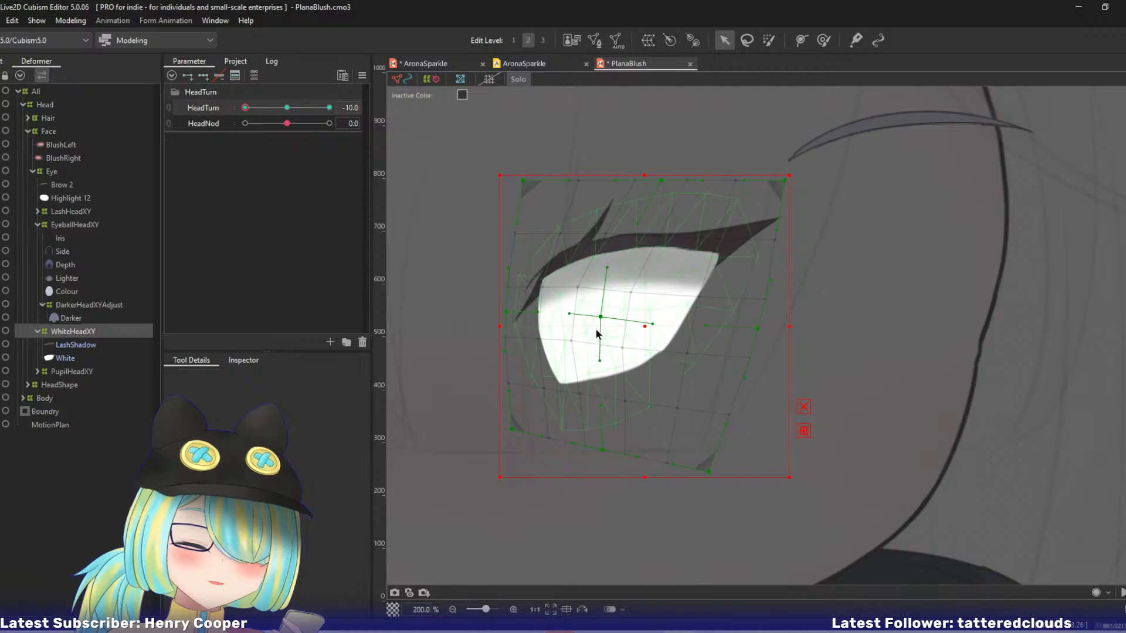
pyautogui.moveTo(600, 320); pyautogui.dragTo(602, 322)
pyautogui.moveTo(600, 318); pyautogui.dragTo(599, 317)
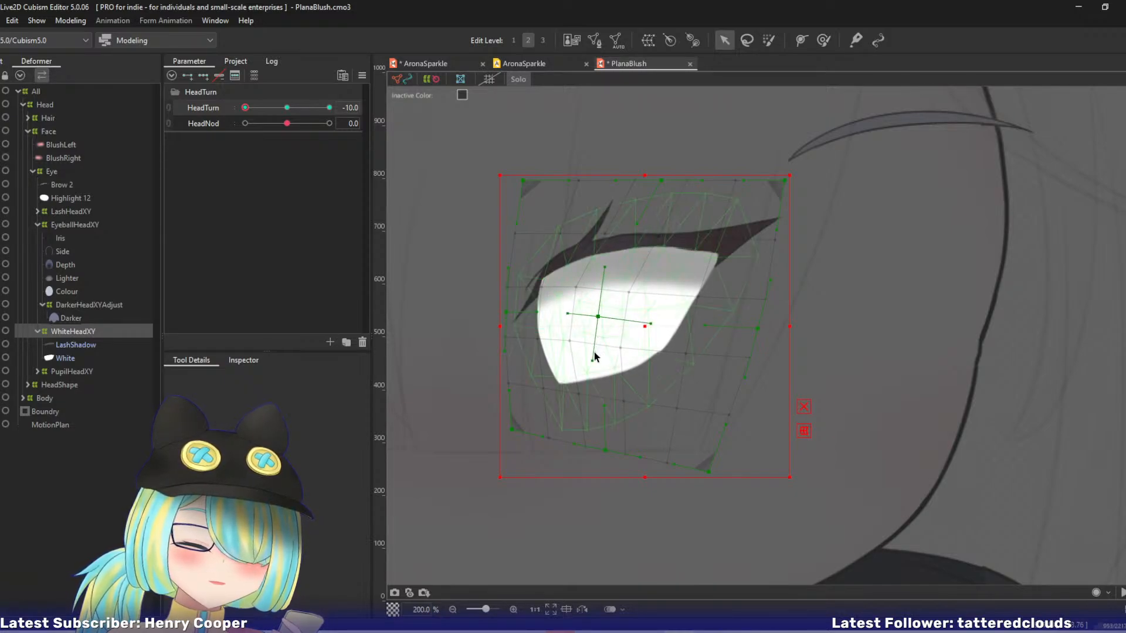
pyautogui.moveTo(594, 362); pyautogui.dragTo(602, 359)
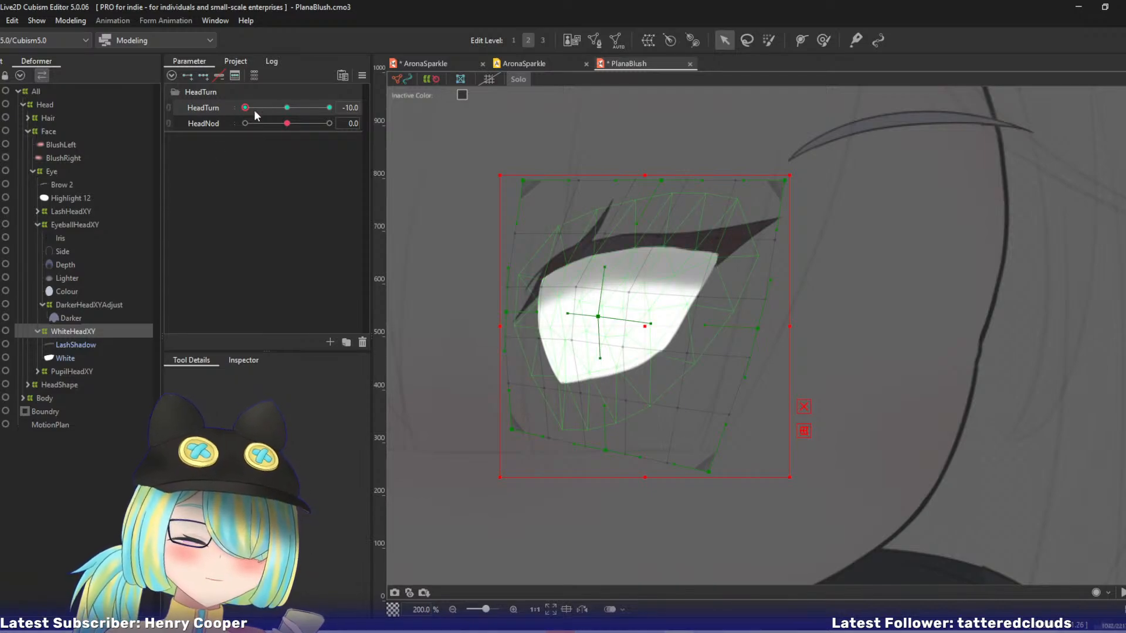
# Nudge the WhiteHeadXY deformer's upper-left corner, left-edge point and upper-right corner slightly right, and preview the HeadTurn motion.
pyautogui.moveTo(523, 180); pyautogui.dragTo(529, 179)
pyautogui.moveTo(508, 312); pyautogui.dragTo(509, 312)
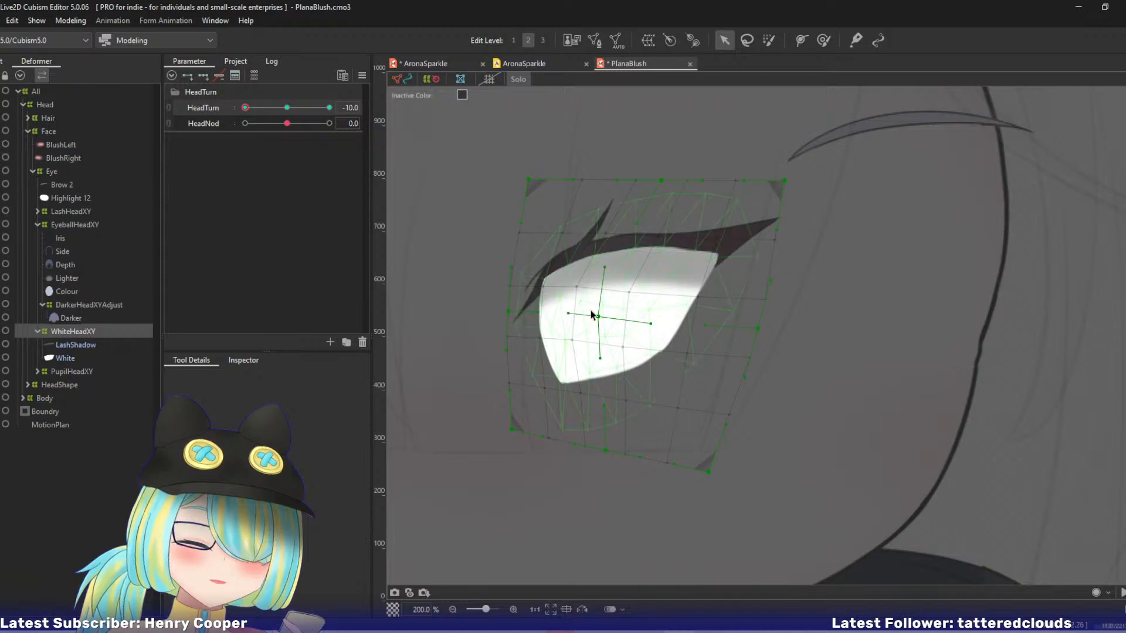
pyautogui.moveTo(601, 319); pyautogui.dragTo(597, 321)
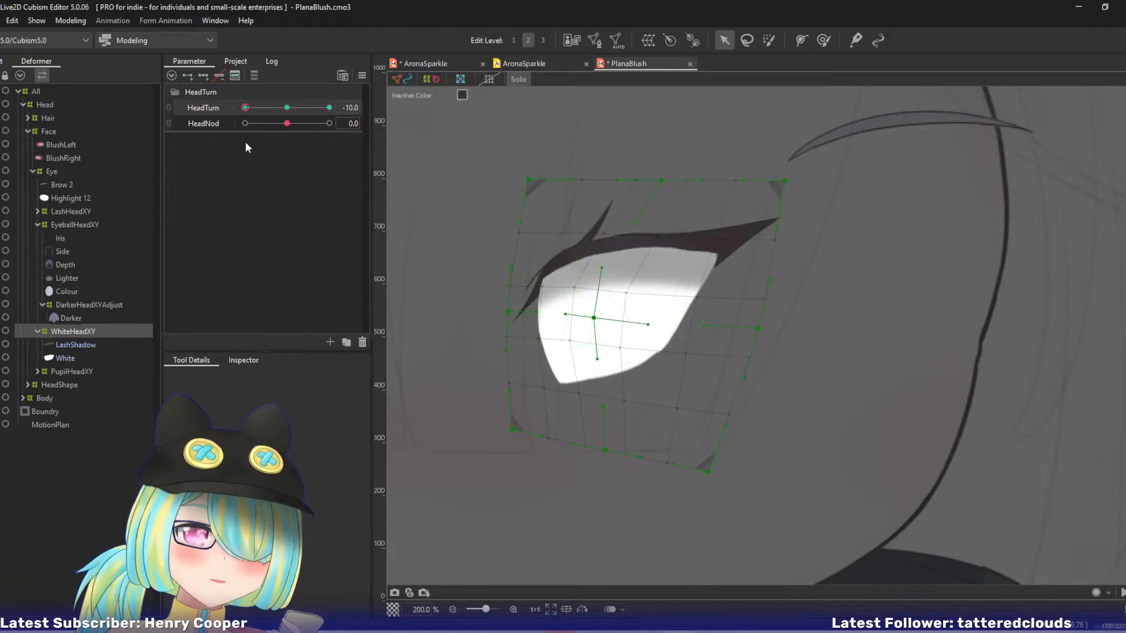
pyautogui.moveTo(246, 109); pyautogui.dragTo(219, 127)
pyautogui.moveTo(786, 181); pyautogui.dragTo(794, 182)
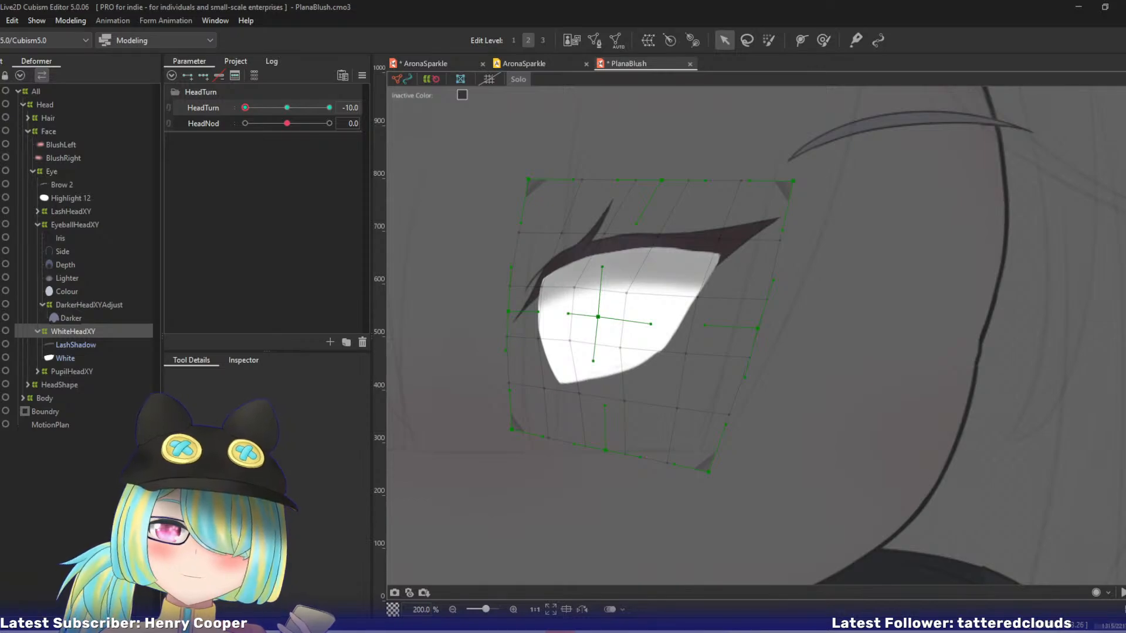
# Save the PlanaBlush model and turn off solo view.
pyautogui.click(339, 20)
pyautogui.hotkey('ctrl', 's')
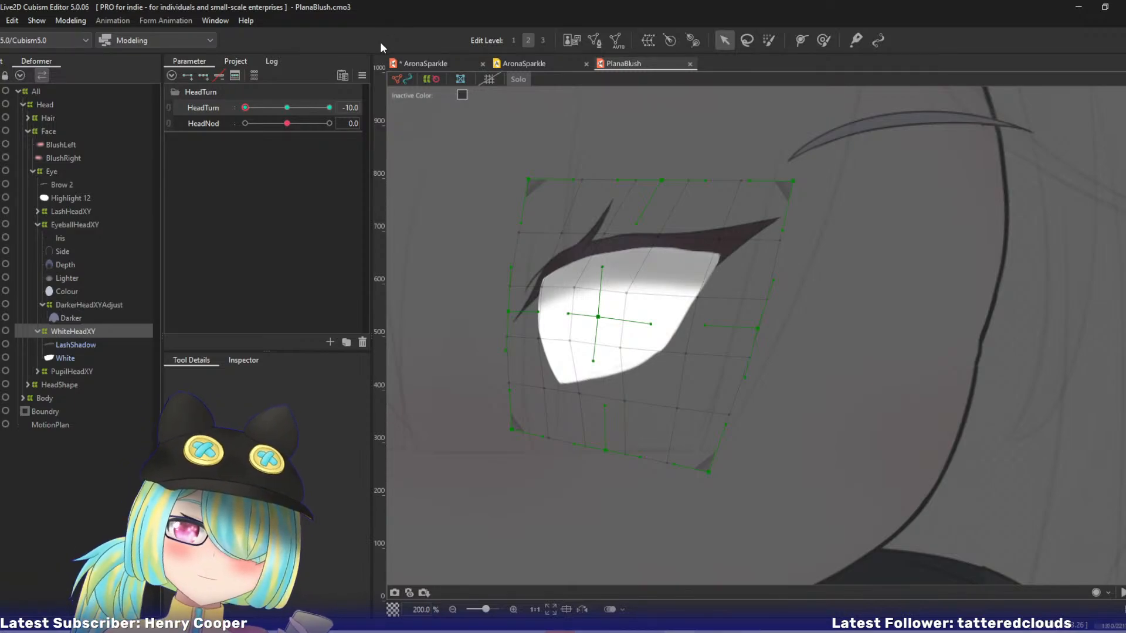
pyautogui.press('s')
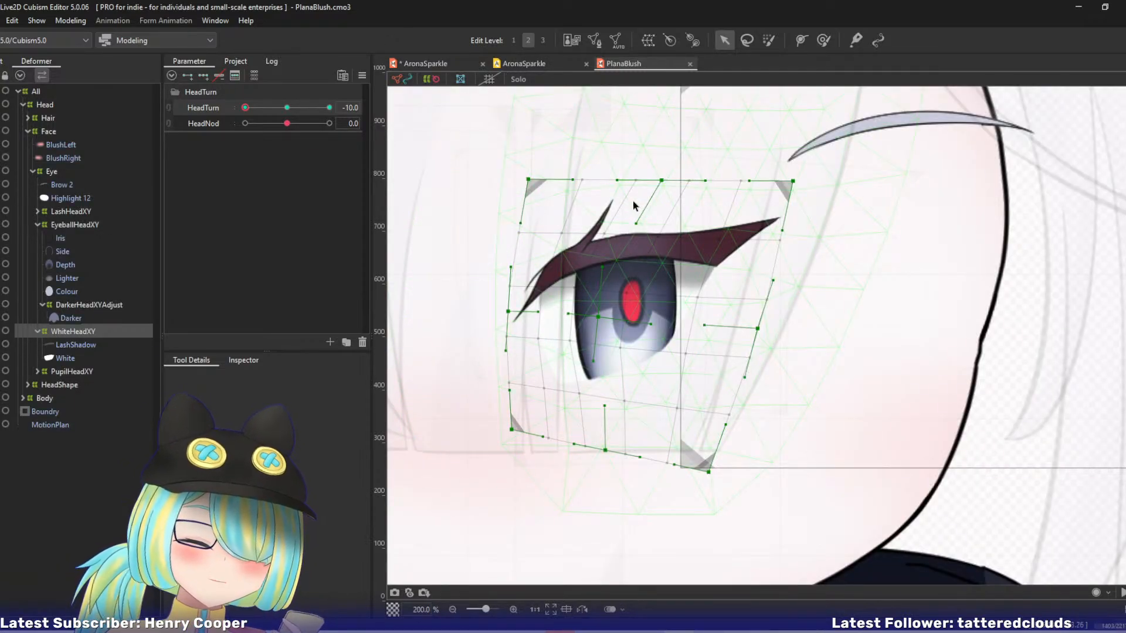
# At HeadTurn -10, move the lower handle of the DarkerHeadXYAdjust deformer's right-edge point slightly right.
pyautogui.moveTo(633, 205); pyautogui.dragTo(672, 170)
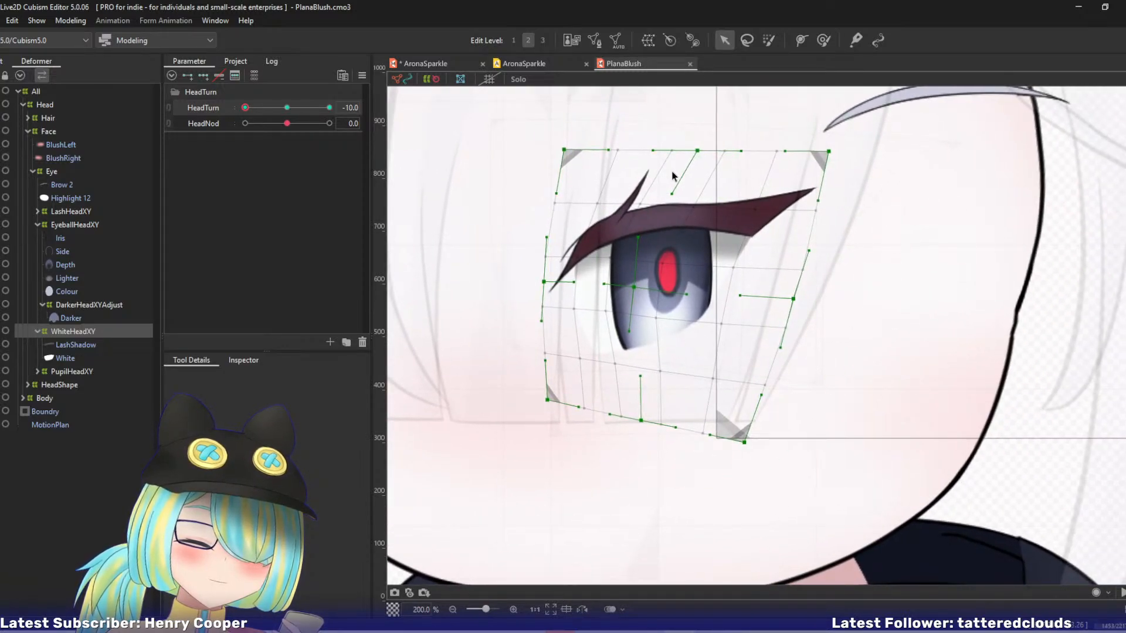
pyautogui.click(76, 306)
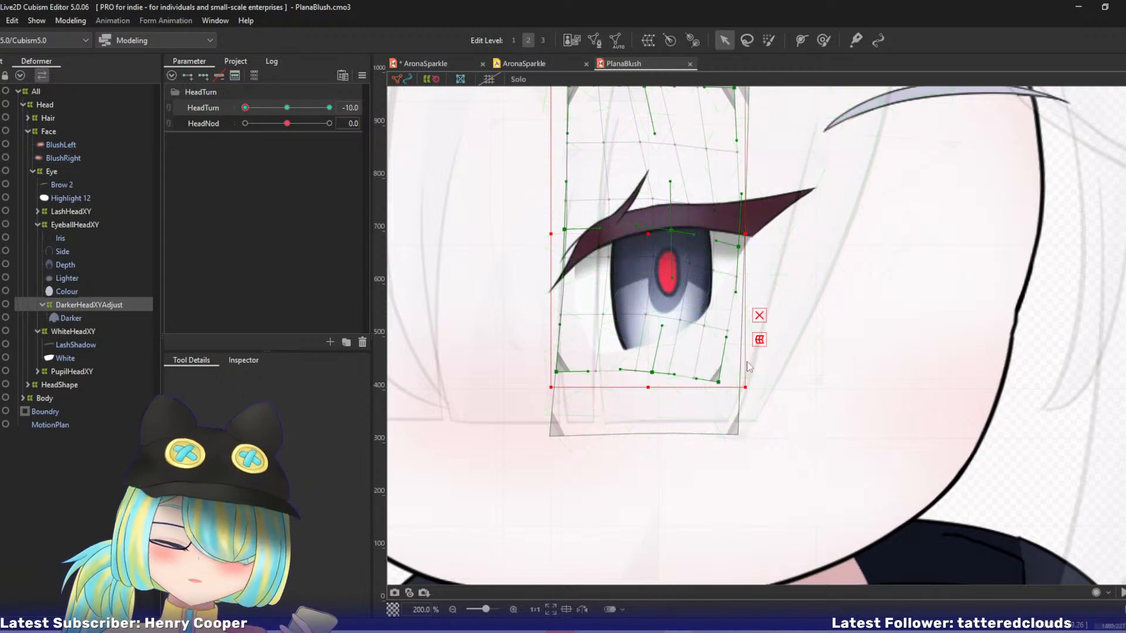
pyautogui.click(760, 316)
pyautogui.moveTo(719, 383); pyautogui.dragTo(749, 381)
pyautogui.hotkey('ctrl', 'z')
pyautogui.moveTo(736, 292); pyautogui.dragTo(741, 292)
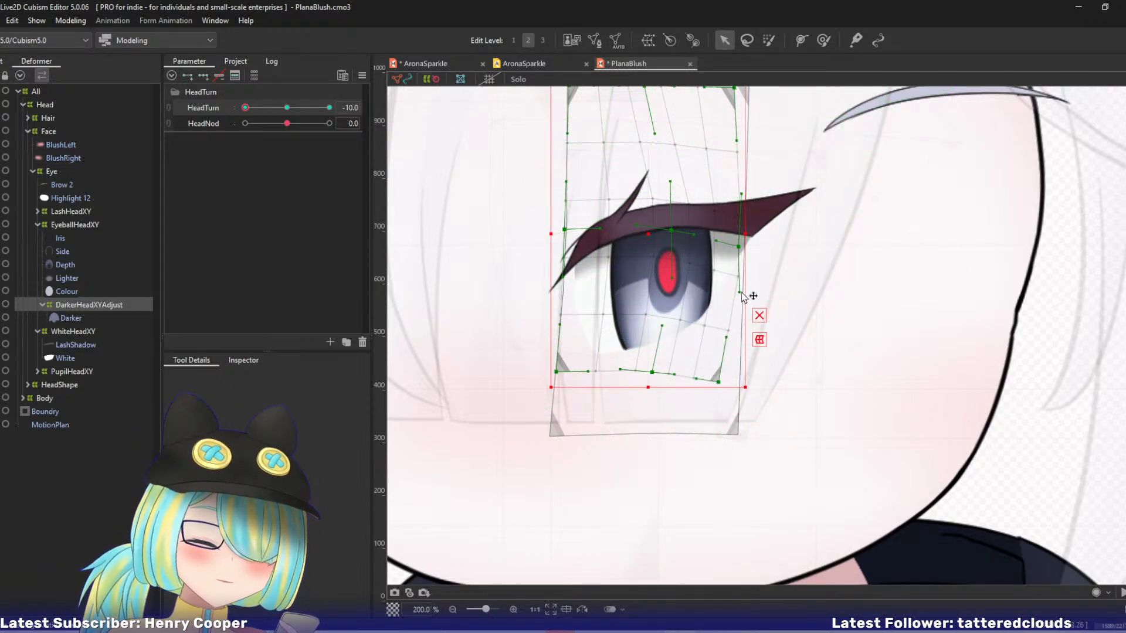
# Try shifting the DarkerHeadXYAdjust deformer's bottom-centre point right and its upper handle left, and undo both changes.
pyautogui.moveTo(652, 373); pyautogui.dragTo(655, 372)
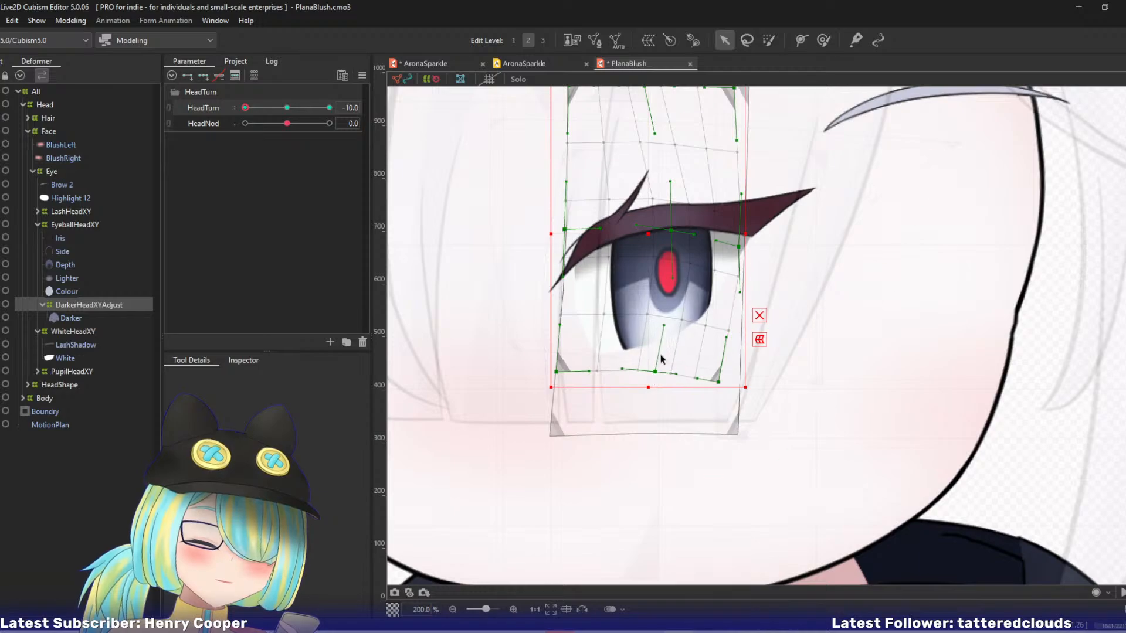
pyautogui.moveTo(665, 324); pyautogui.dragTo(658, 324)
pyautogui.hotkey('ctrl', 'z')
pyautogui.hotkey('ctrl', 'z')
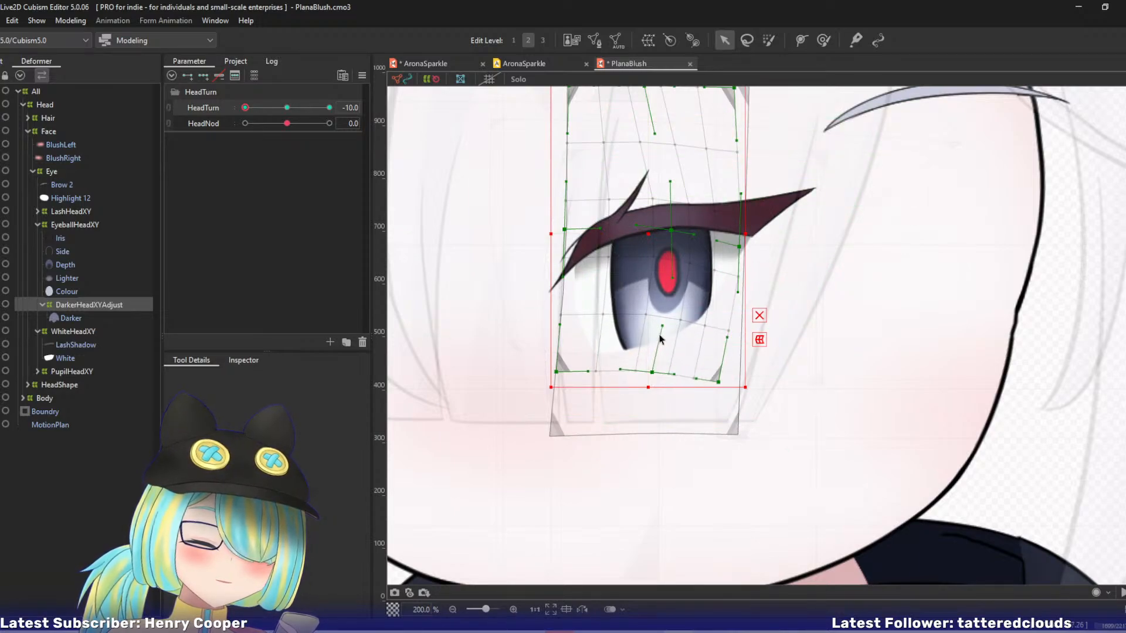
# Ease the lower handle of the DarkerHeadXYAdjust right-edge point slightly back left, undoing a trial nudge of the centre point.
pyautogui.moveTo(740, 293); pyautogui.dragTo(738, 293)
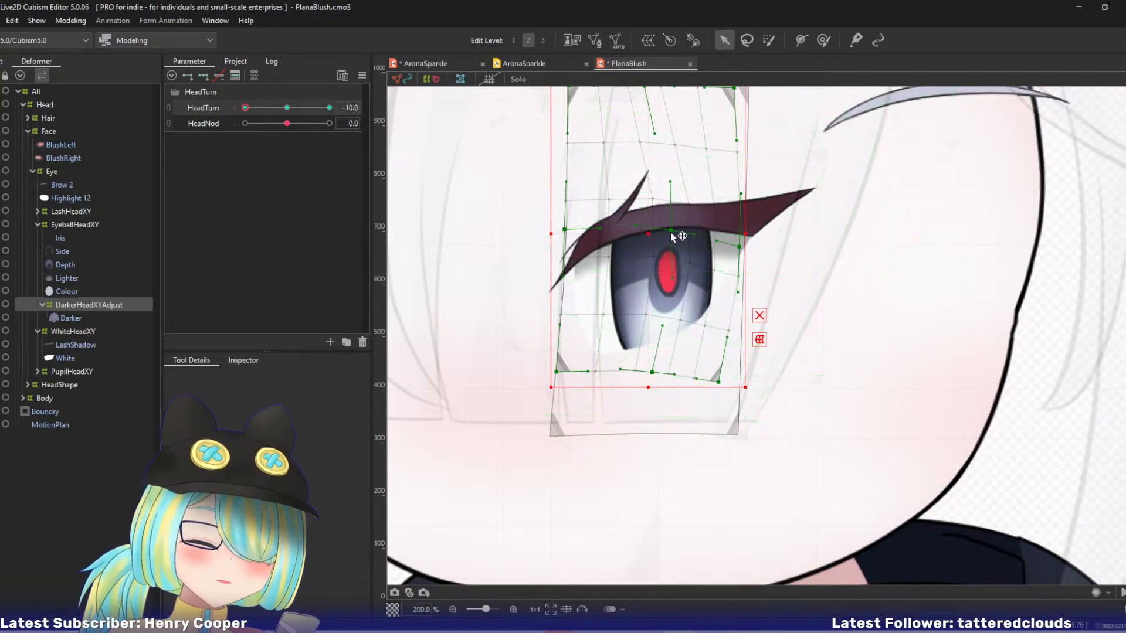
pyautogui.moveTo(671, 230); pyautogui.dragTo(673, 230)
pyautogui.hotkey('ctrl', 'z')
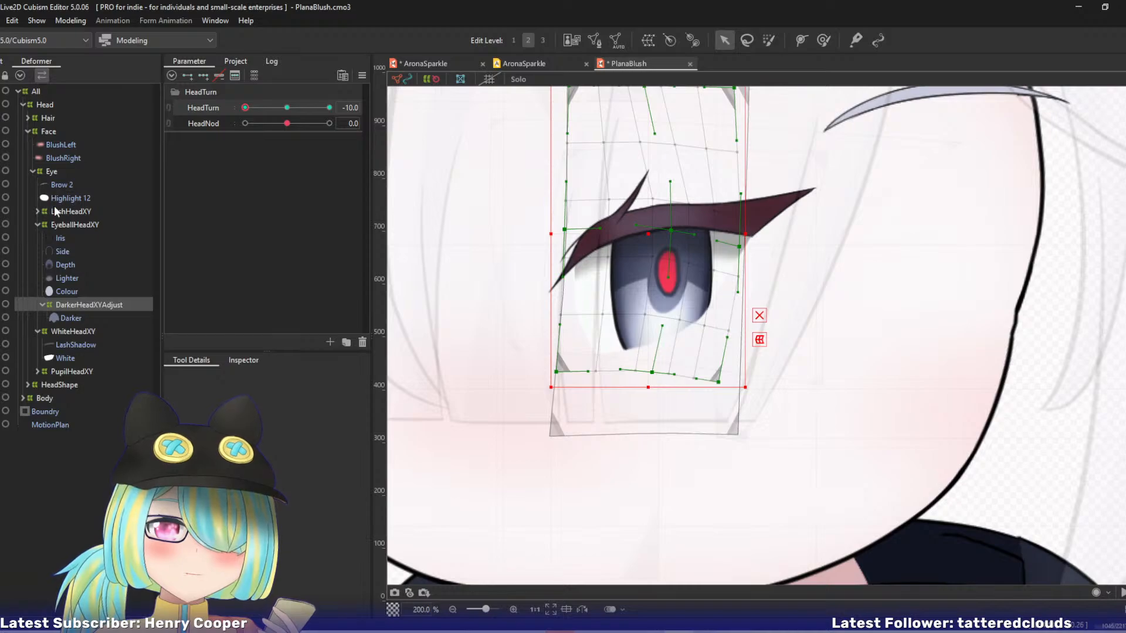
# Try moving the left-edge point of the EyeballHeadXY deformer outward and inward at HeadTurn -10, undoing each attempt.
pyautogui.click(76, 372)
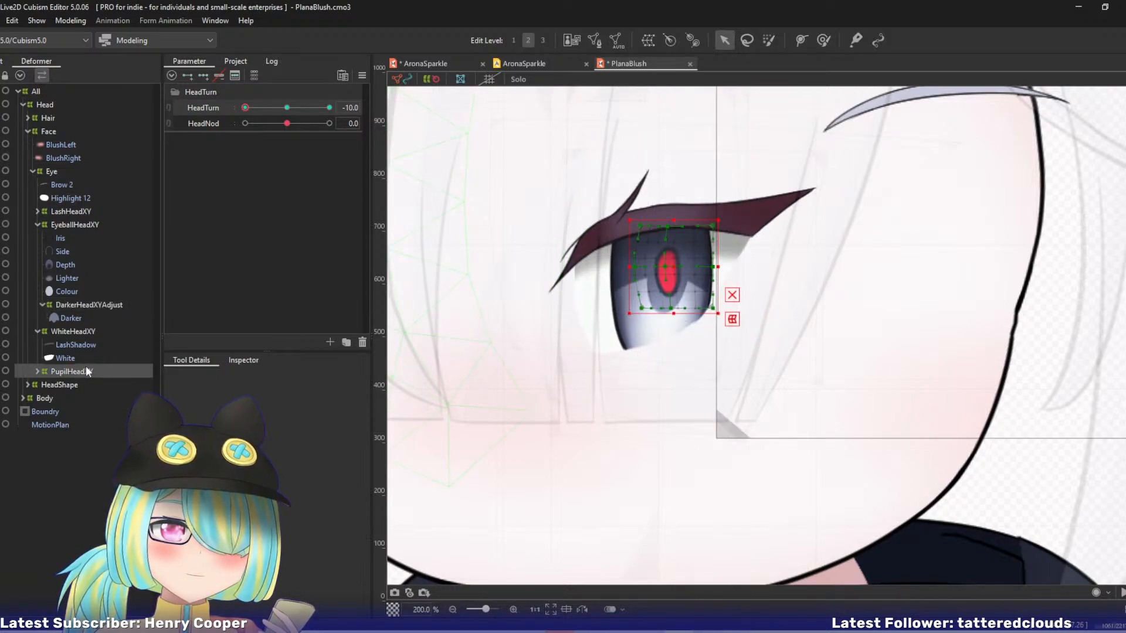
pyautogui.click(65, 227)
pyautogui.moveTo(567, 258)
pyautogui.mouseDown()
pyautogui.moveTo(554, 258)
pyautogui.moveTo(564, 264)
pyautogui.mouseUp()
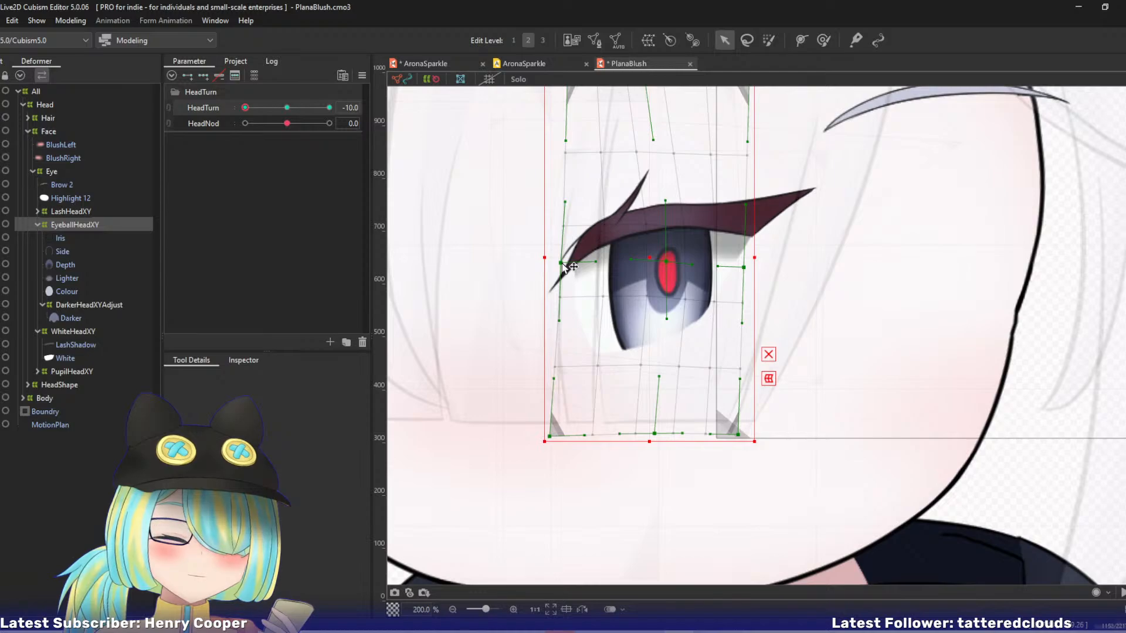
pyautogui.hotkey('ctrl', 'z')
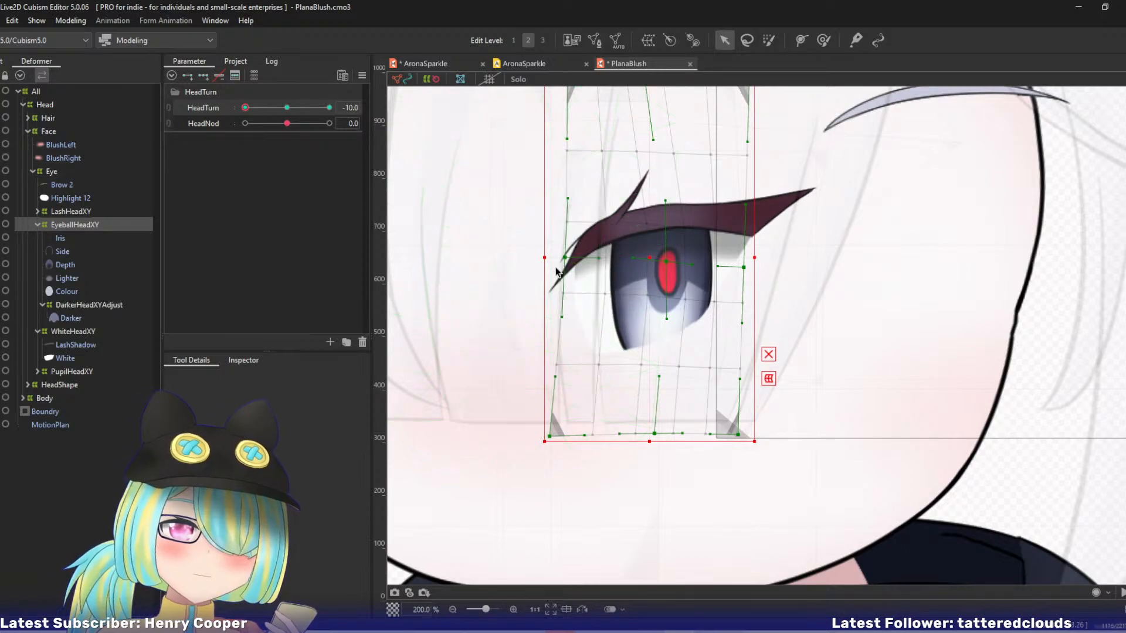
pyautogui.moveTo(566, 259); pyautogui.dragTo(607, 266)
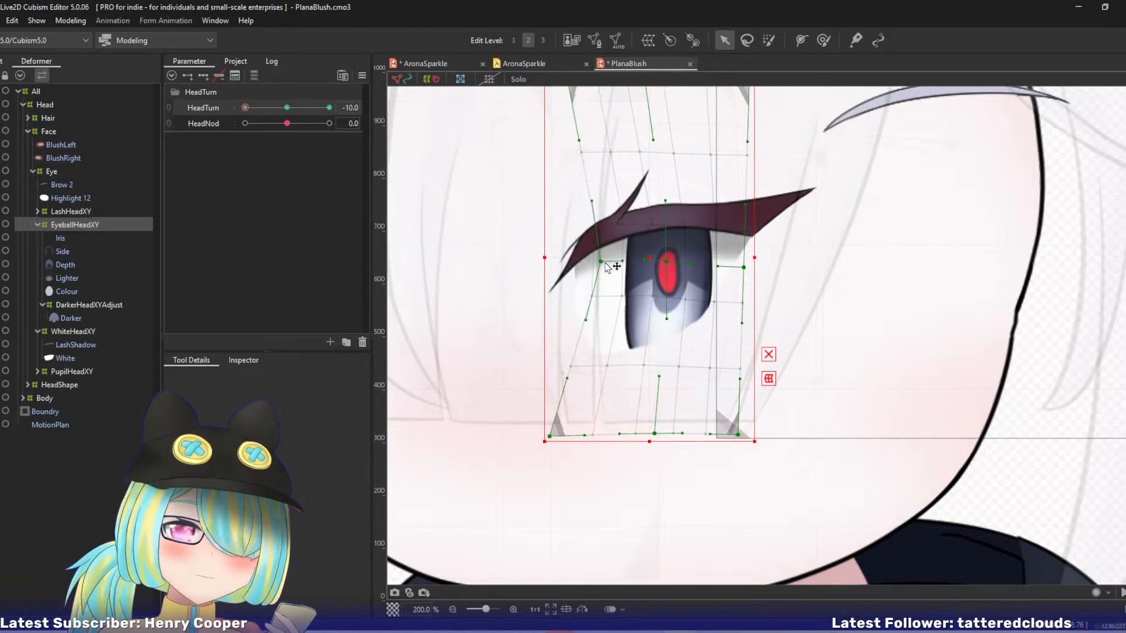
pyautogui.hotkey('ctrl', 'z')
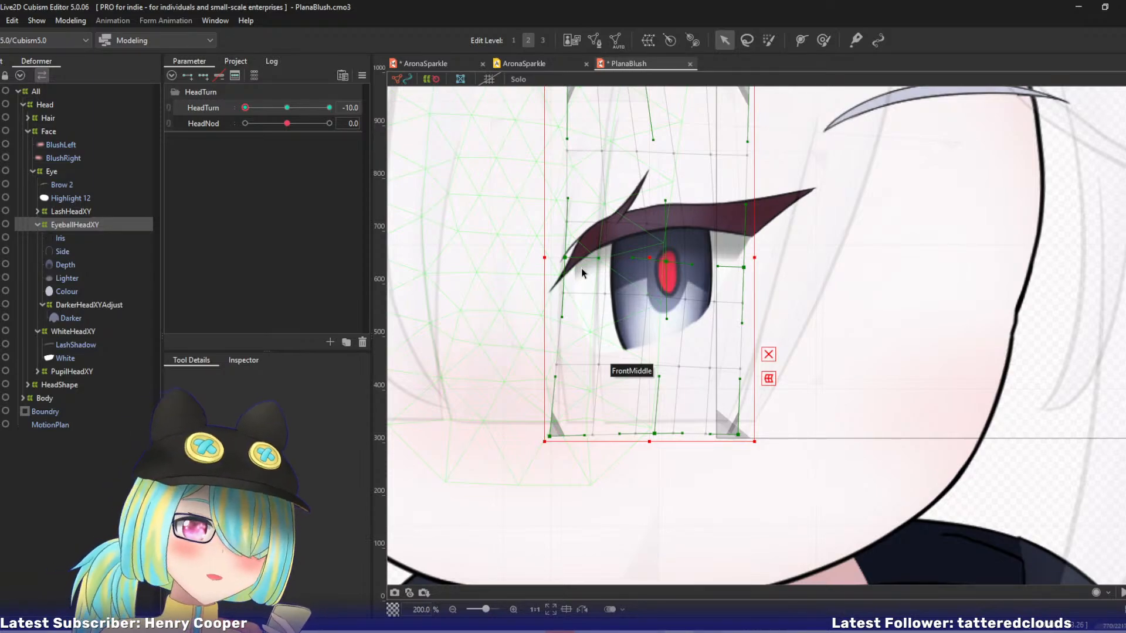
# Try reshaping the upper lash spike with the deform brush on the LashHeadXY deformer at HeadTurn -10, and undo the strokes.
pyautogui.moveTo(703, 279); pyautogui.dragTo(612, 305)
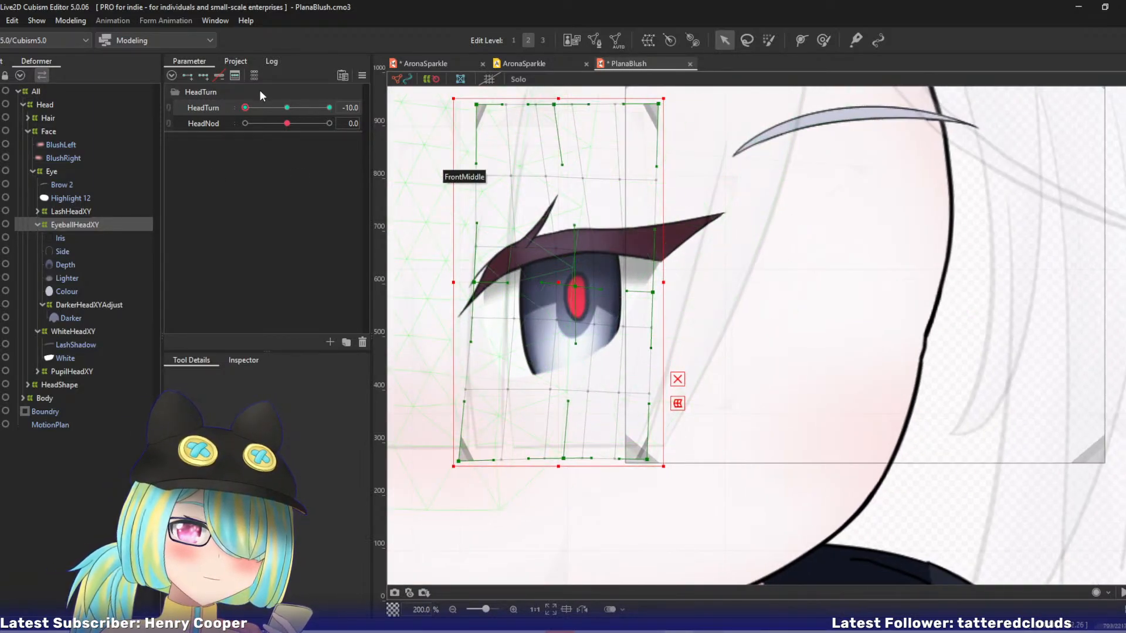
pyautogui.moveTo(245, 109); pyautogui.dragTo(215, 104)
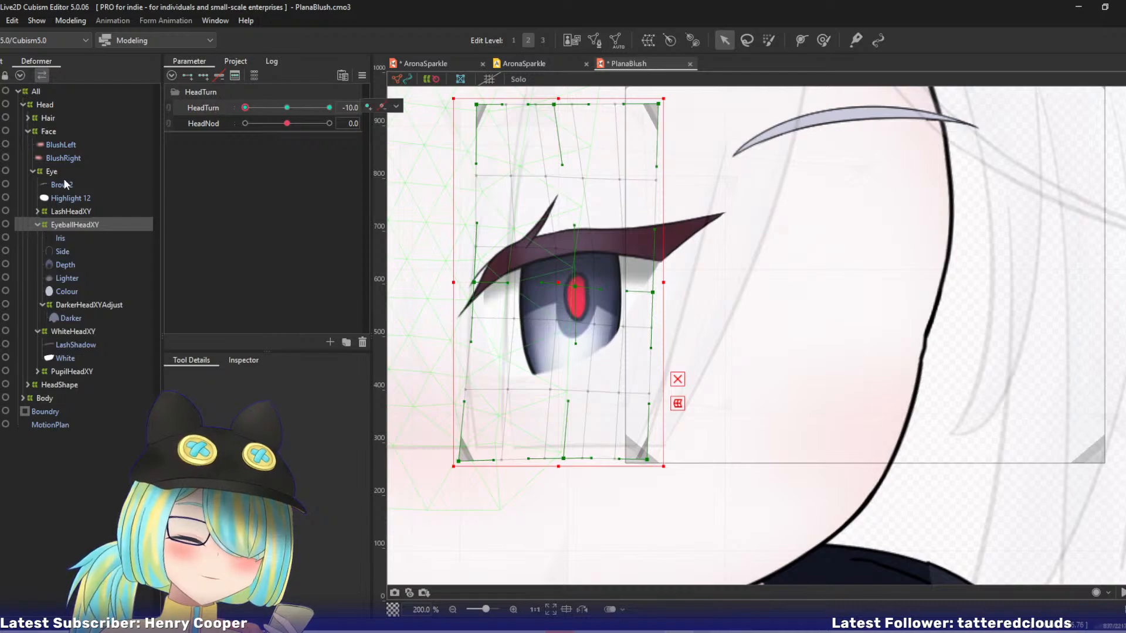
pyautogui.click(71, 212)
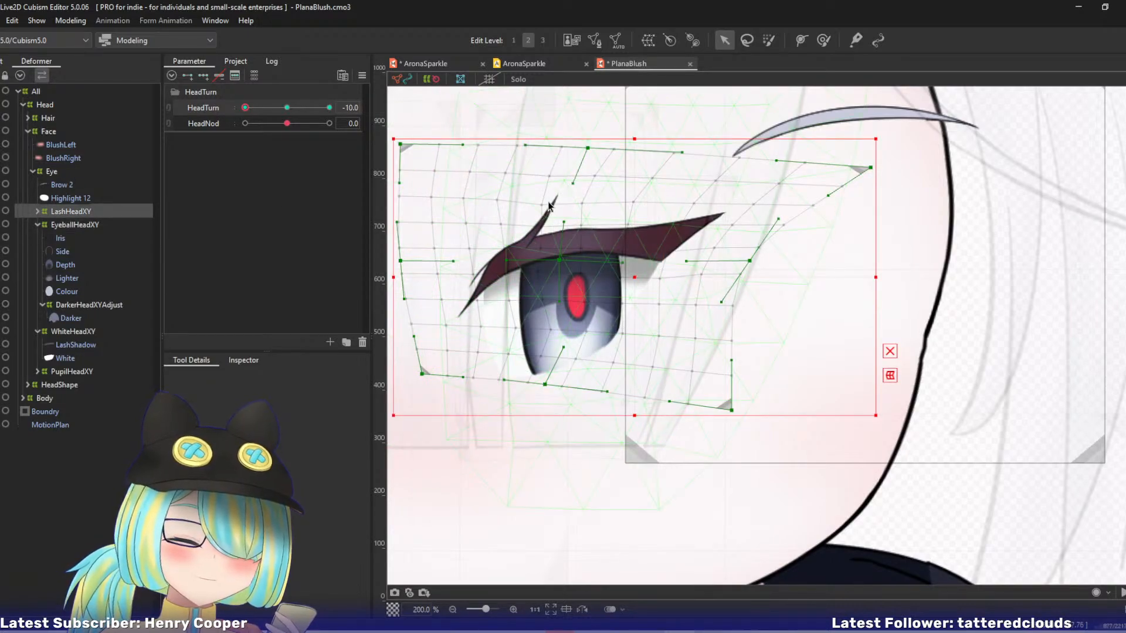
pyautogui.press('b')
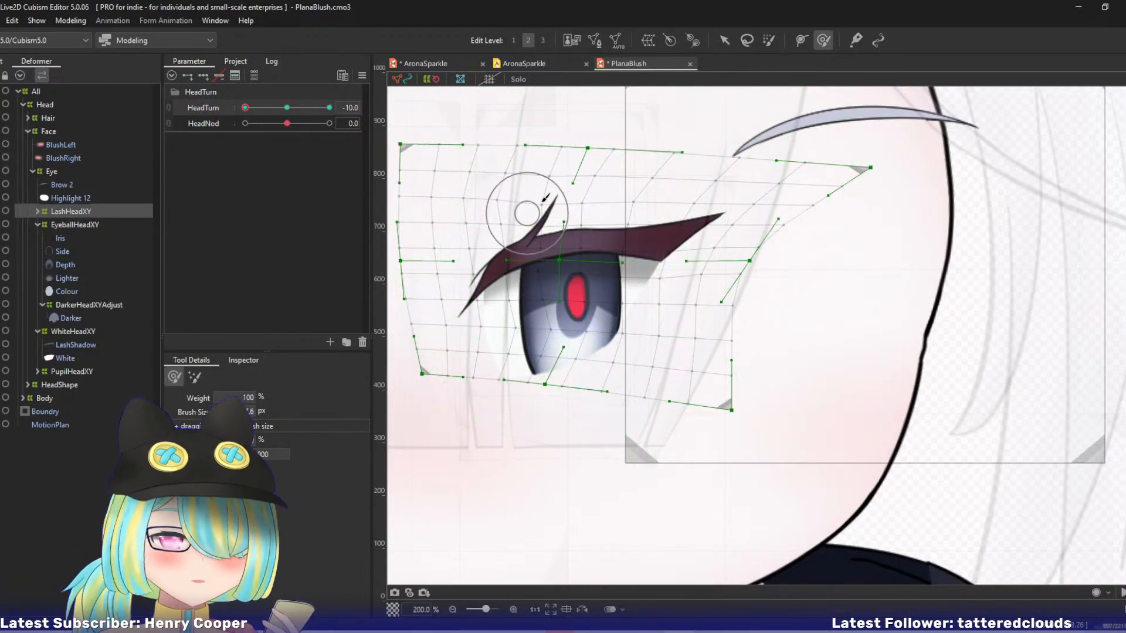
pyautogui.moveTo(540, 200); pyautogui.dragTo(548, 179)
pyautogui.hotkey('ctrl', 'z')
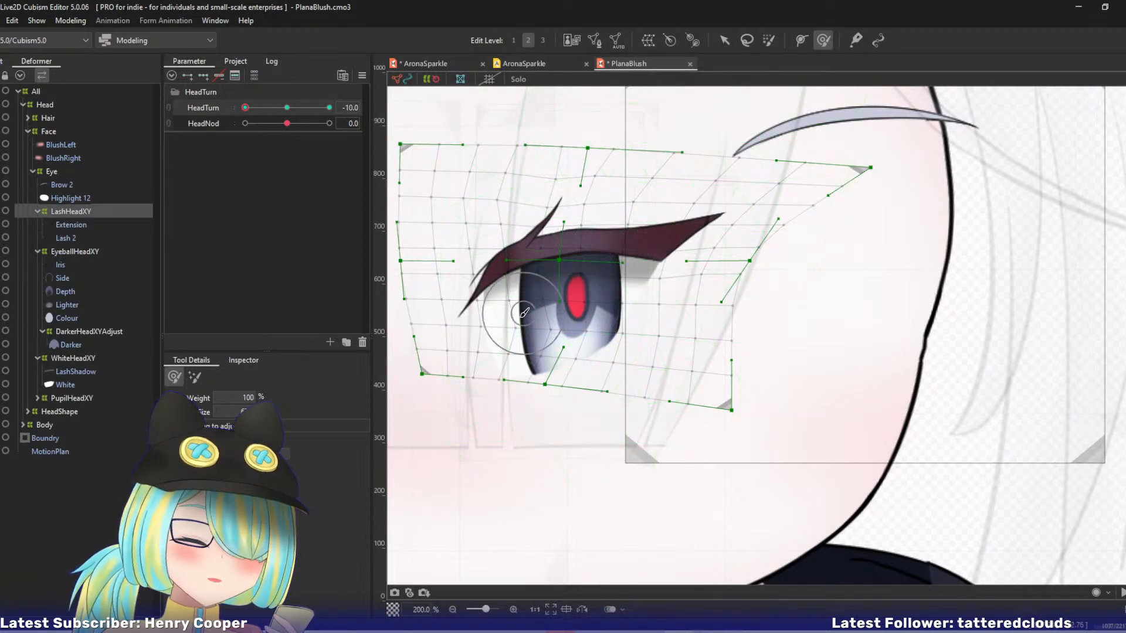
pyautogui.moveTo(252, 111)
pyautogui.mouseDown()
pyautogui.moveTo(266, 115)
pyautogui.moveTo(231, 117)
pyautogui.mouseUp()
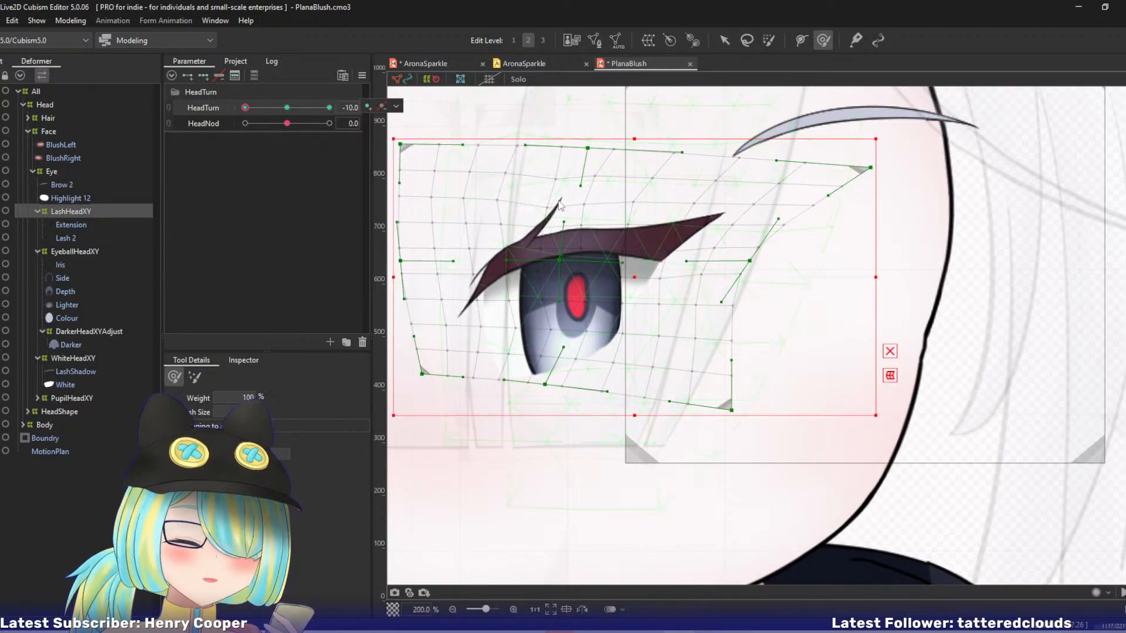
pyautogui.moveTo(580, 186)
pyautogui.mouseDown()
pyautogui.moveTo(566, 215)
pyautogui.moveTo(557, 189)
pyautogui.moveTo(585, 181)
pyautogui.mouseUp()
pyautogui.hotkey('ctrl', 'z')
pyautogui.hotkey('ctrl', 'z')
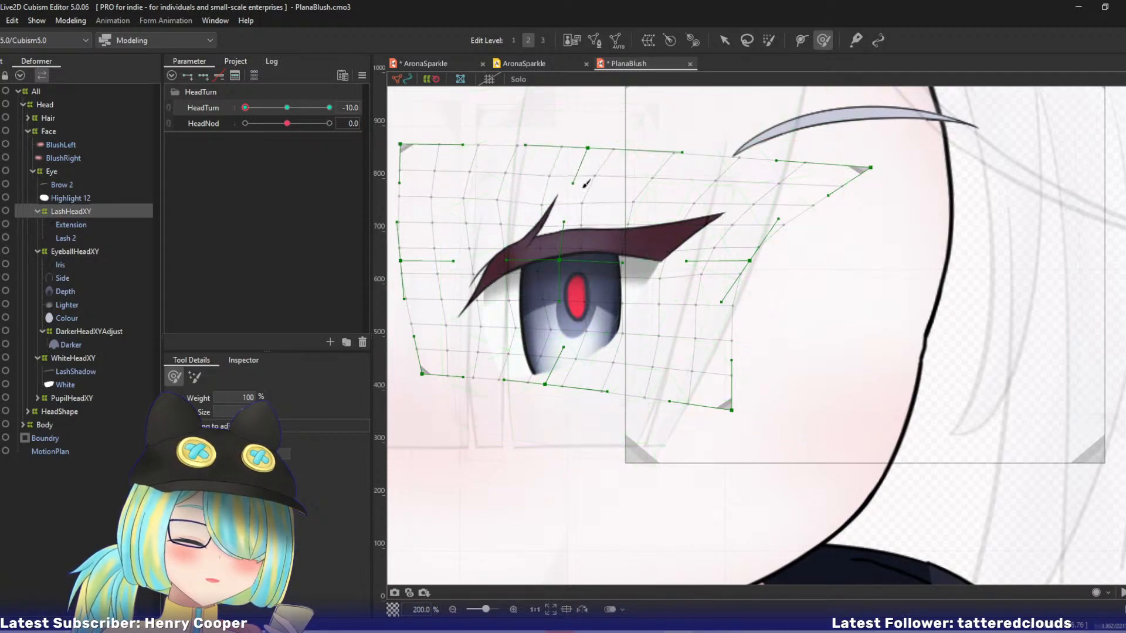
pyautogui.hotkey('ctrl', 'z')
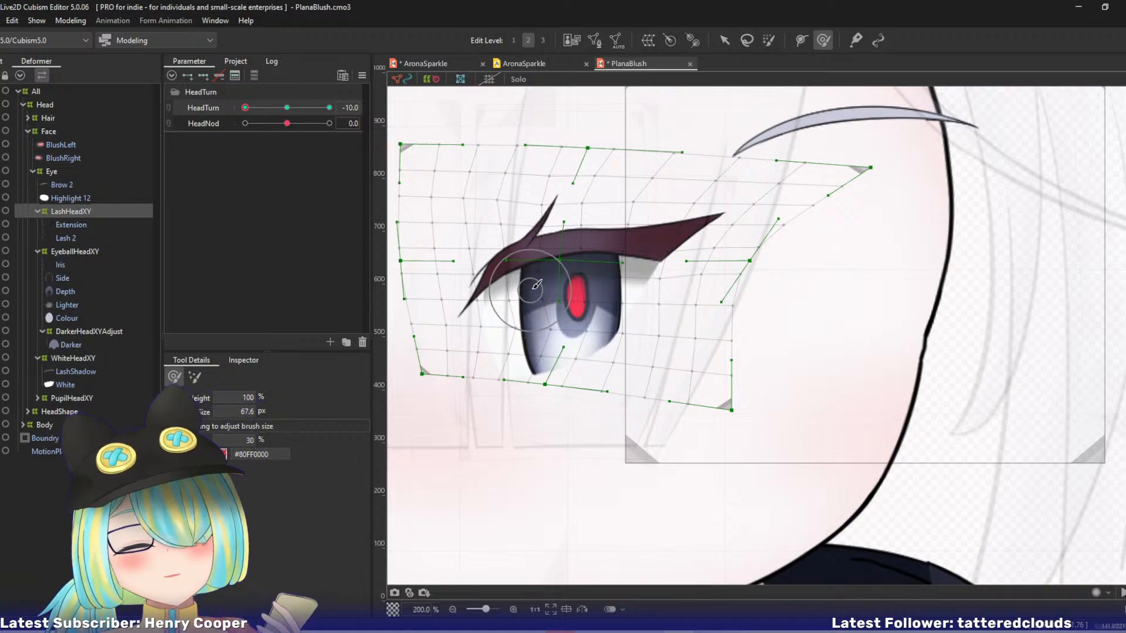
# Scrub HeadTurn to review the reshaped eye through the head turn, returning to -10.
pyautogui.press('v')
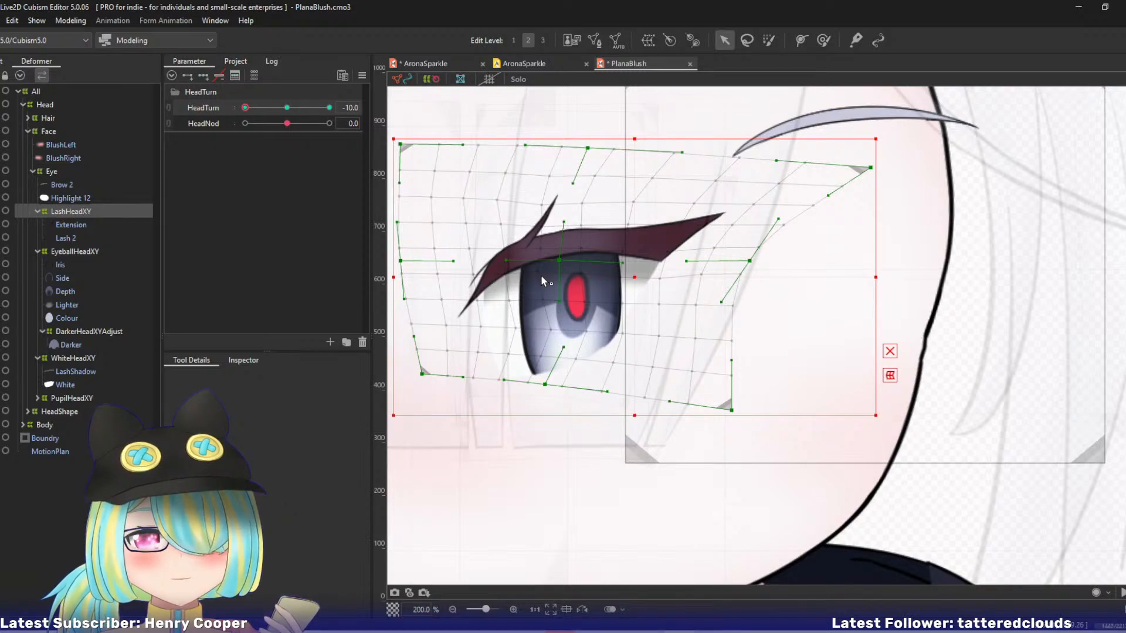
pyautogui.moveTo(516, 252); pyautogui.dragTo(586, 312)
pyautogui.scroll(-1, 469, 247)
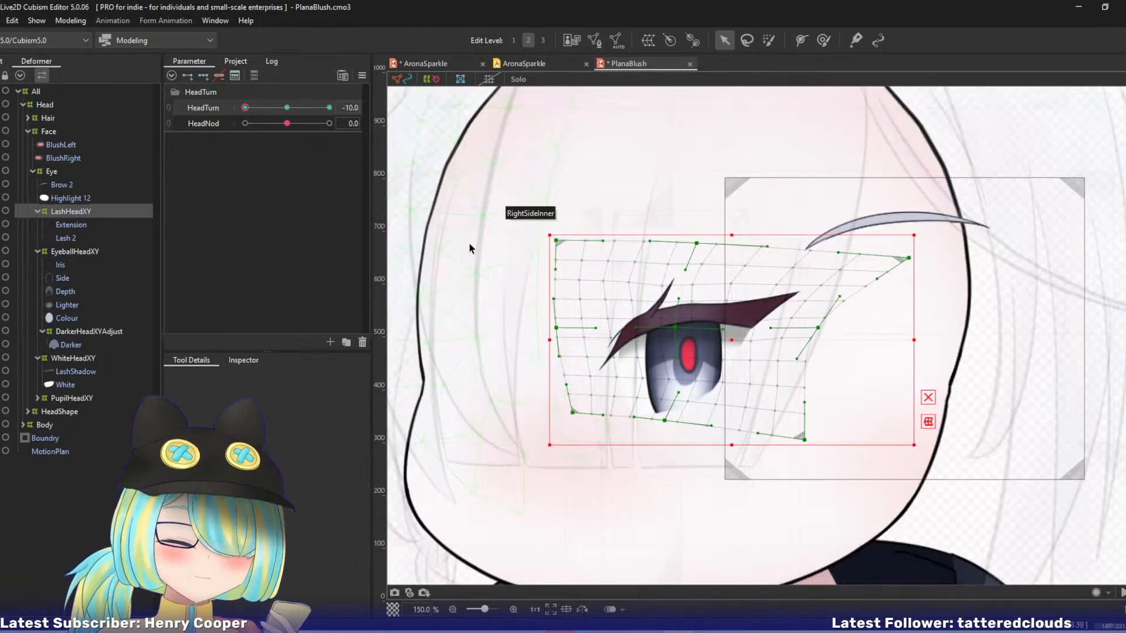
pyautogui.moveTo(248, 108); pyautogui.dragTo(231, 125)
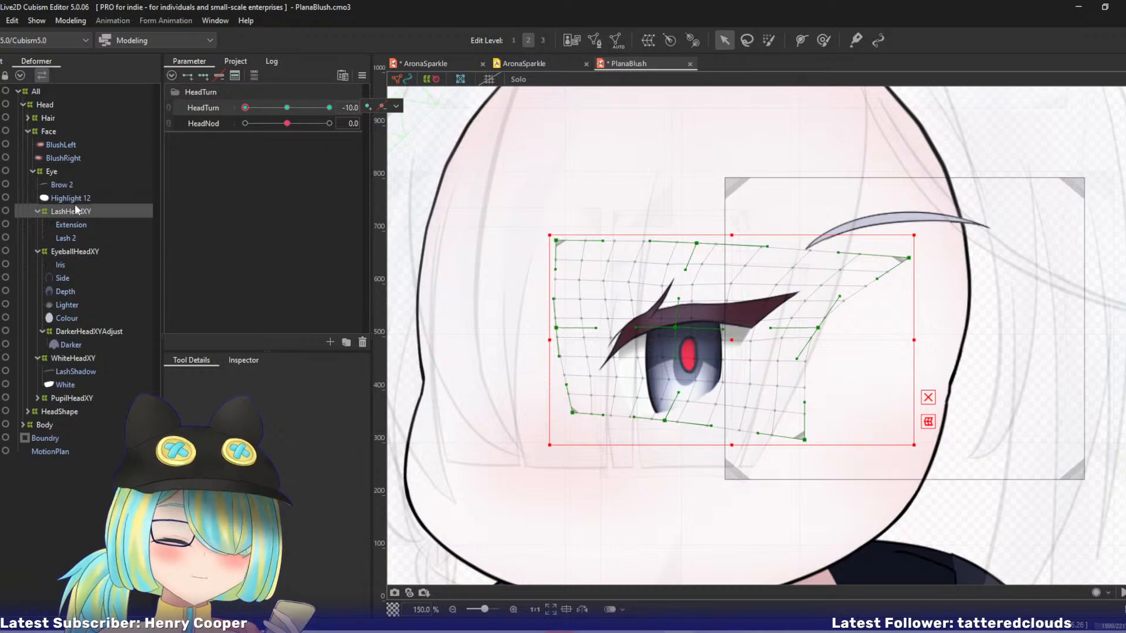
# Create a warp deformer named HighlightHeadXY as parent of Highlight 12 and give it three keyforms on HeadTurn.
pyautogui.click(61, 185)
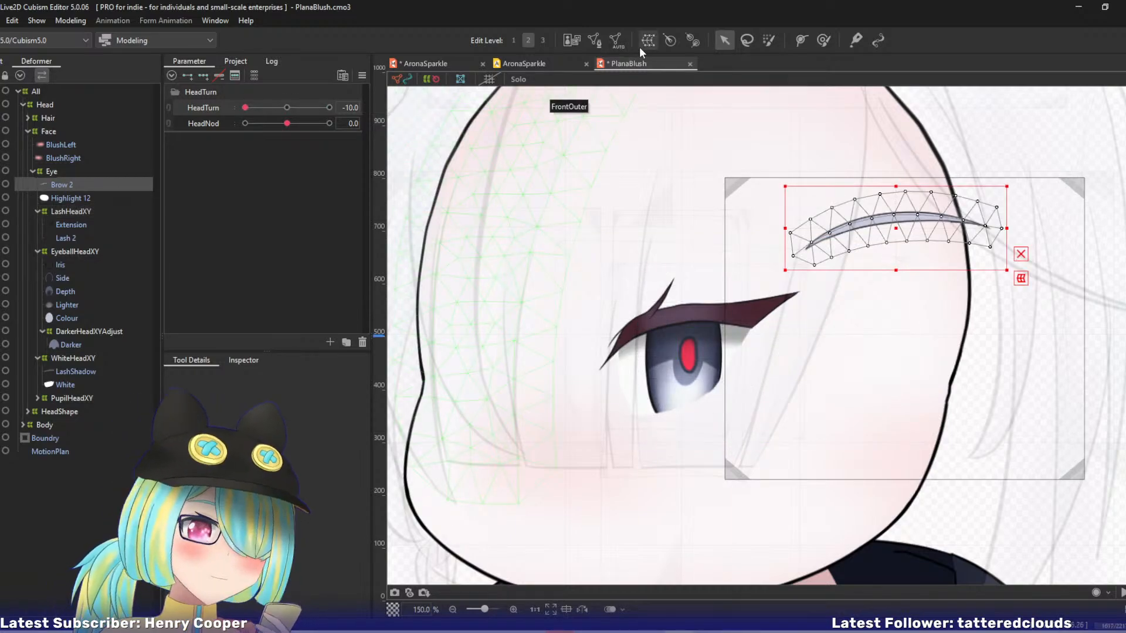
pyautogui.click(92, 197)
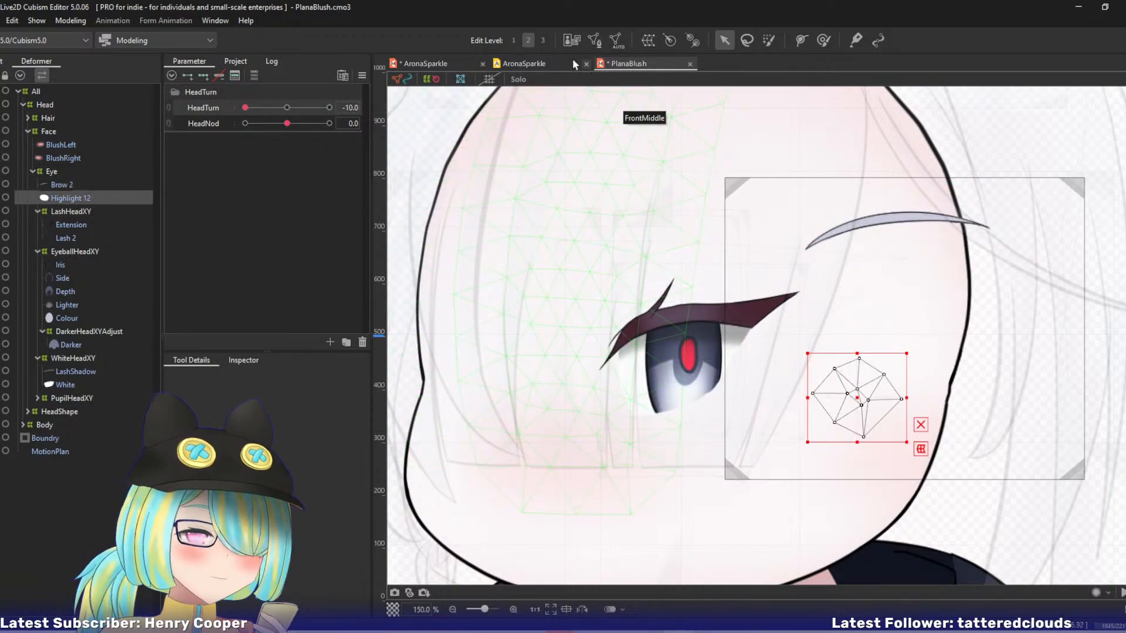
pyautogui.click(648, 39)
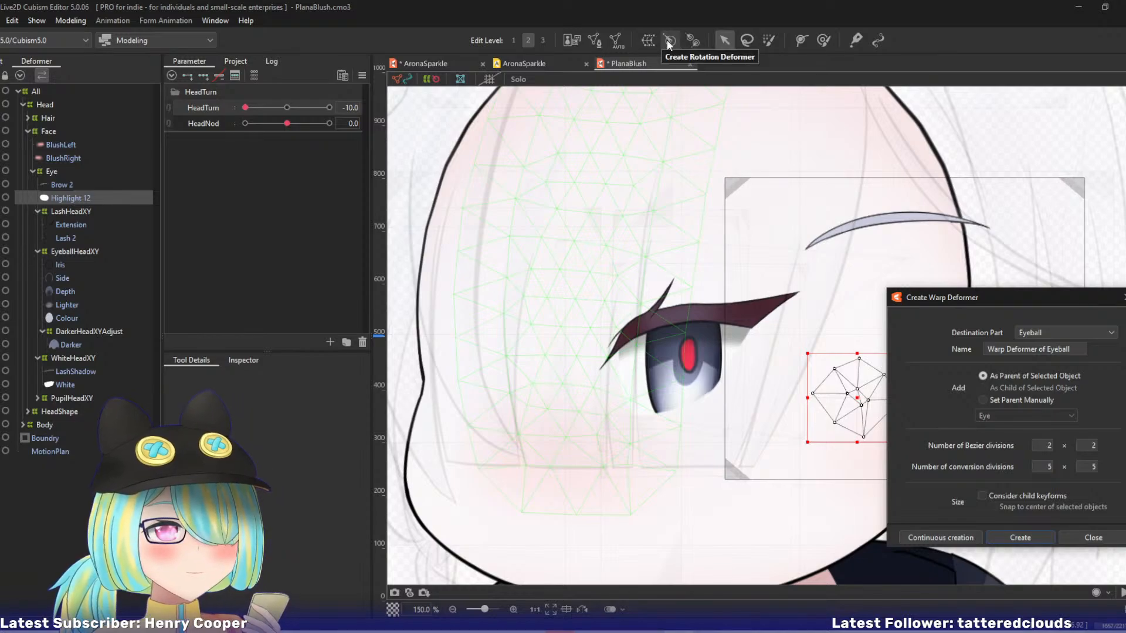
pyautogui.tripleClick(1029, 350)
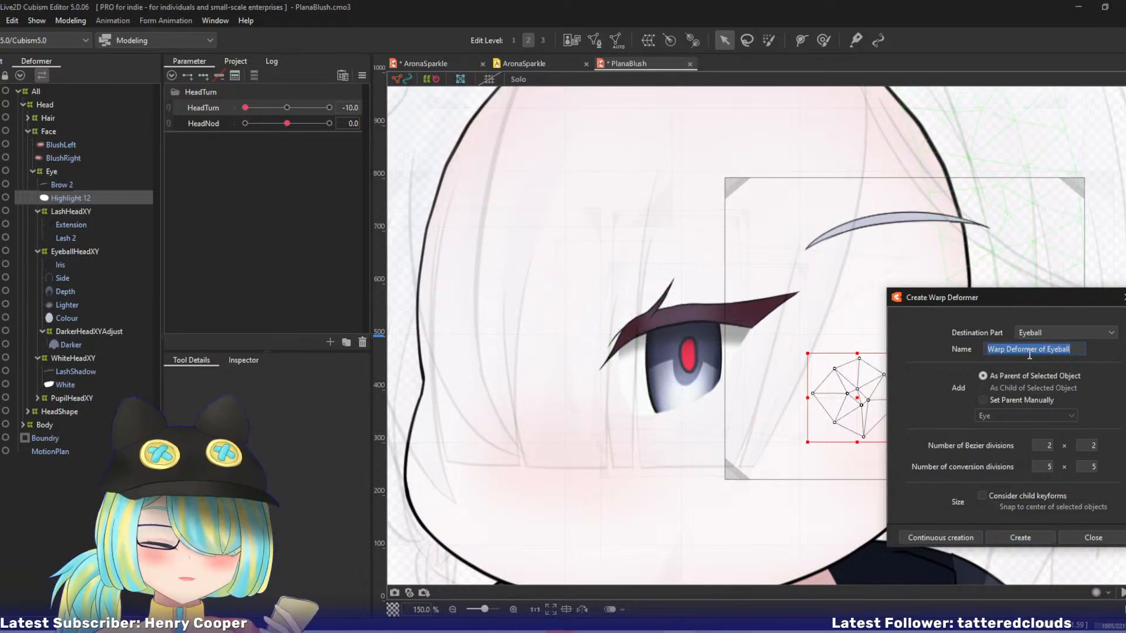
pyautogui.write('HighlightH')
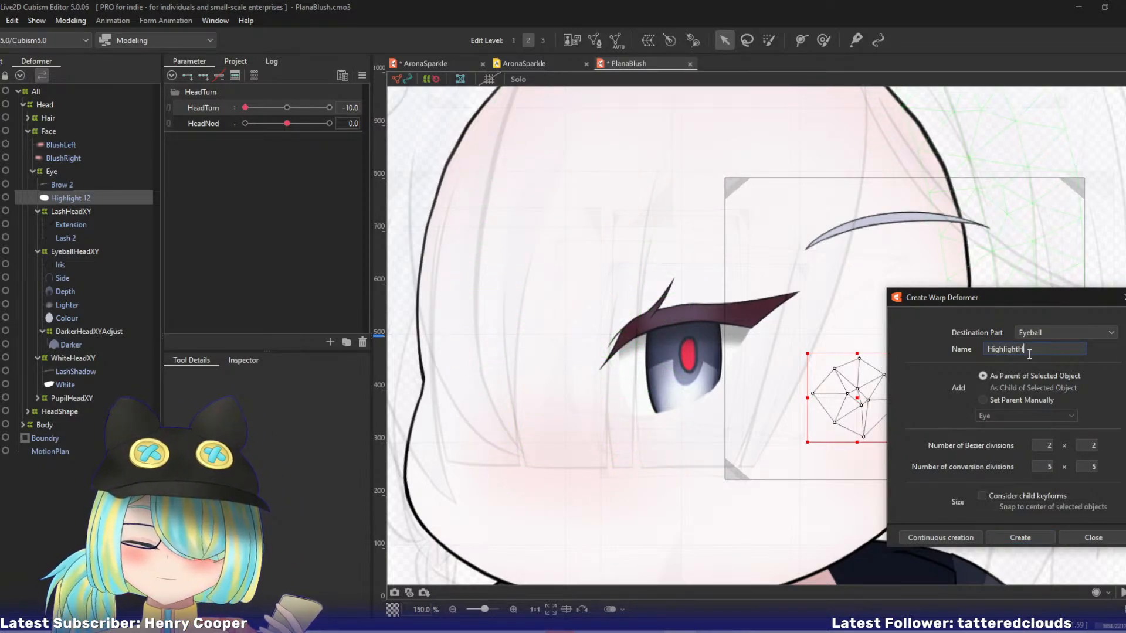
pyautogui.write('eadXY')
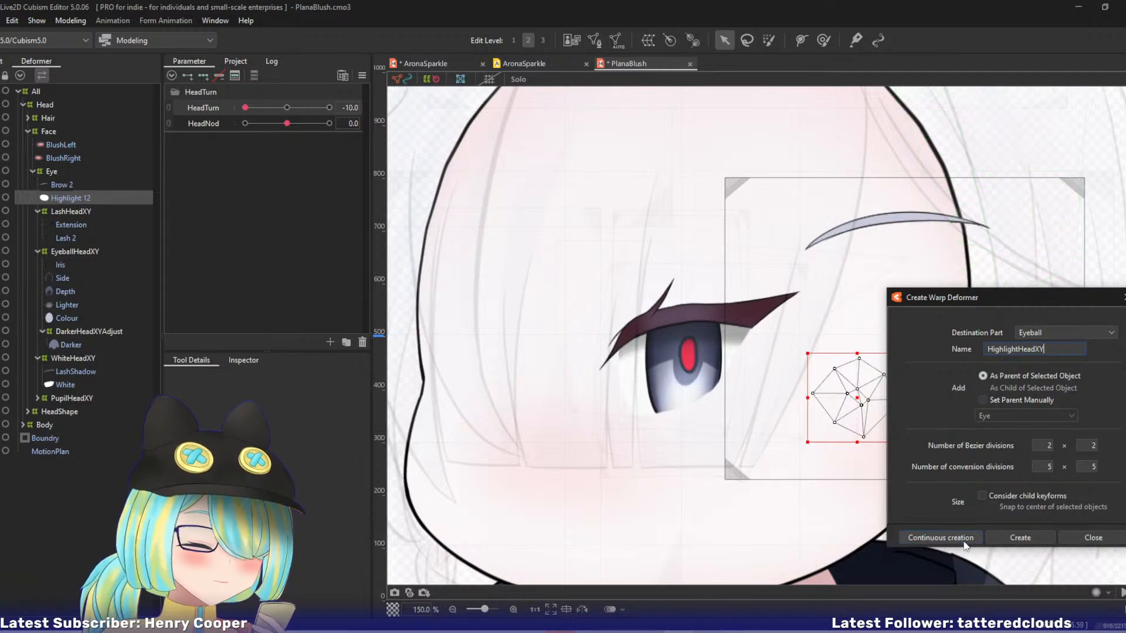
pyautogui.click(964, 540)
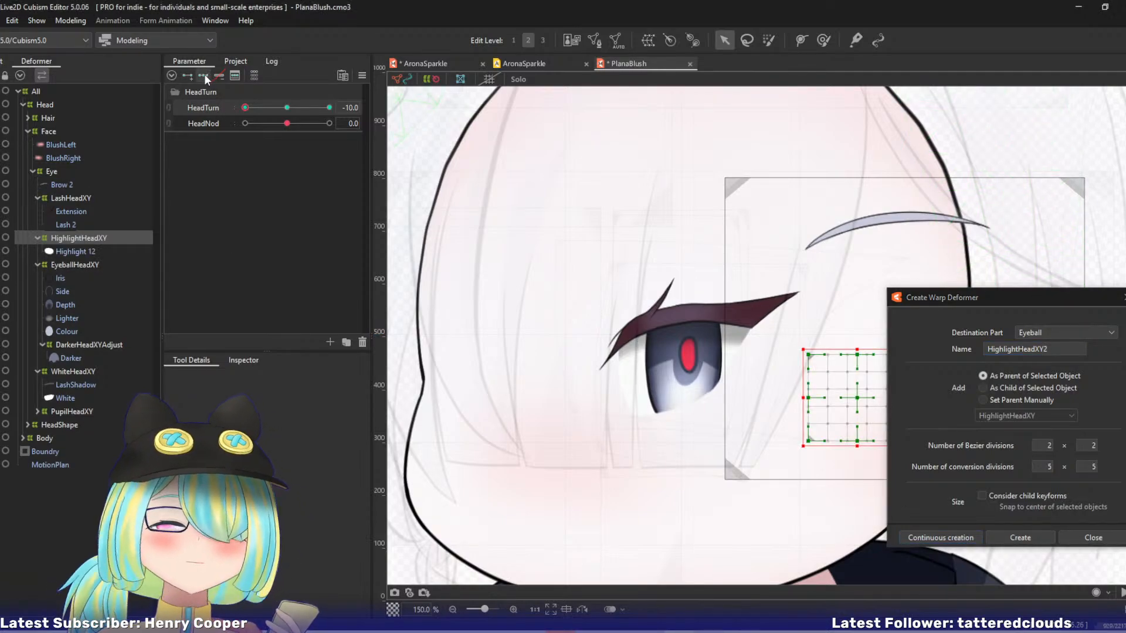
# At HeadTurn -10, move the HighlightHeadXY deformer so the highlight sits on the iris's lower-left edge, and check it through the turn.
pyautogui.moveTo(803, 398); pyautogui.dragTo(694, 398)
pyautogui.moveTo(245, 108)
pyautogui.mouseDown()
pyautogui.moveTo(276, 111)
pyautogui.moveTo(244, 111)
pyautogui.mouseUp()
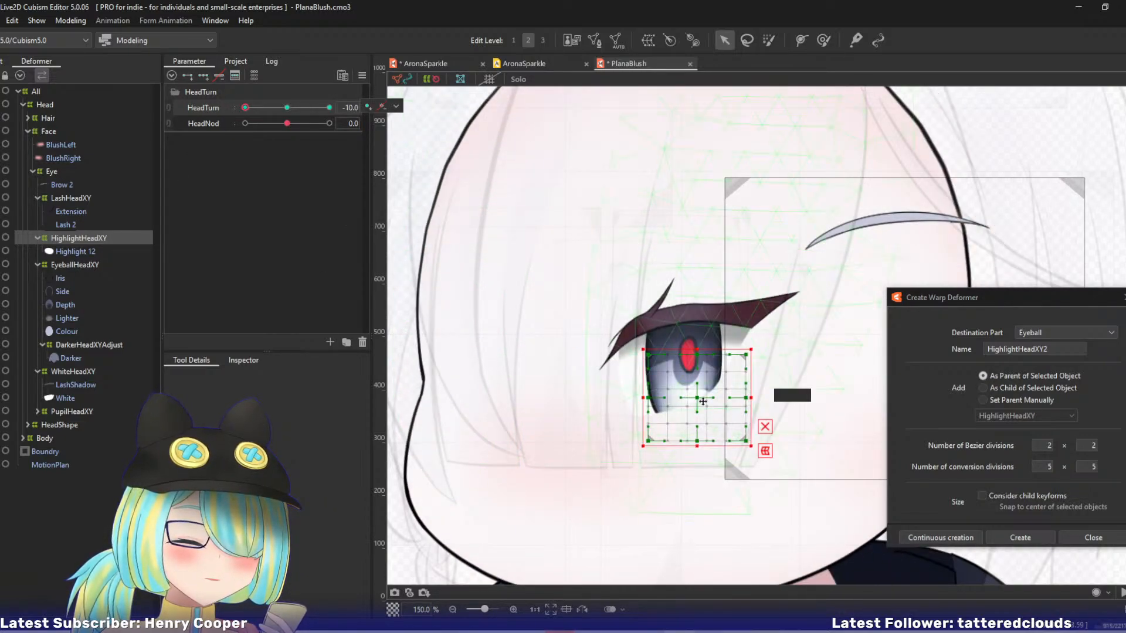
pyautogui.moveTo(697, 398); pyautogui.dragTo(655, 392)
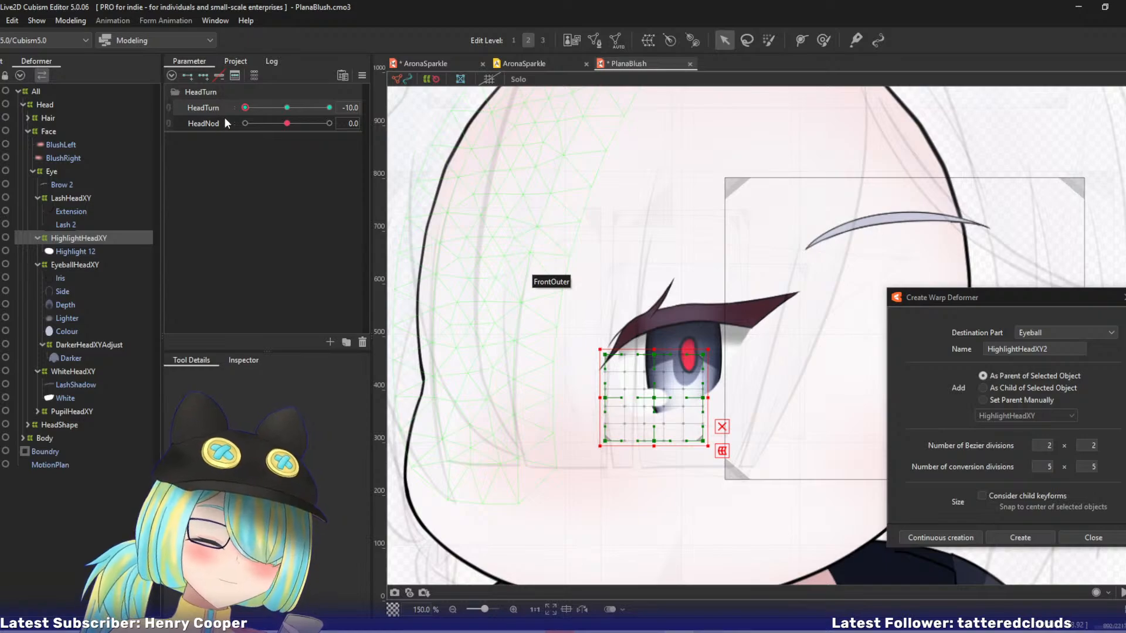
pyautogui.moveTo(245, 107)
pyautogui.mouseDown()
pyautogui.moveTo(269, 109)
pyautogui.moveTo(234, 120)
pyautogui.mouseUp()
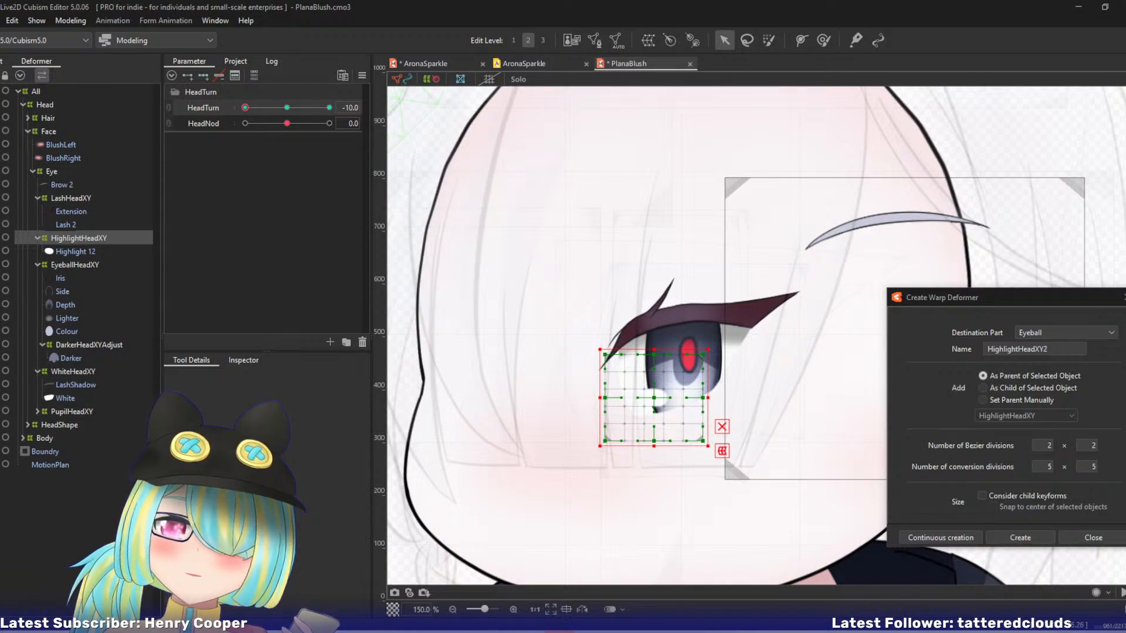
# Create a warp deformer named BrowHeadXY as parent of Brow 2 and give it three keyforms on HeadTurn.
pyautogui.moveTo(672, 284); pyautogui.dragTo(634, 263)
pyautogui.click(62, 185)
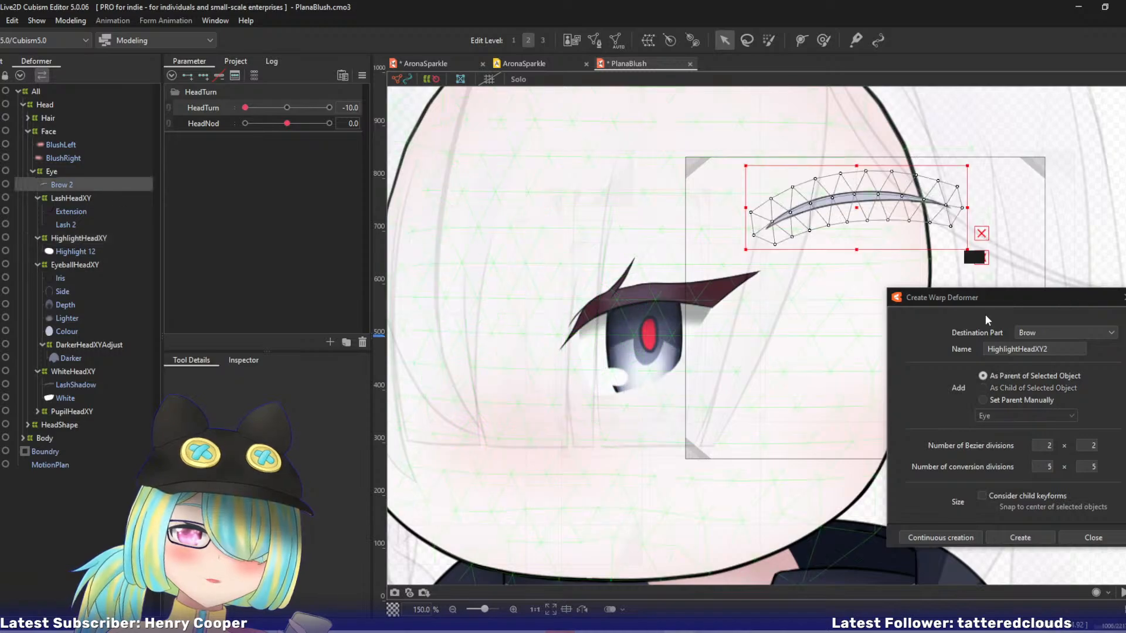
pyautogui.doubleClick(1033, 349)
pyautogui.write('Br')
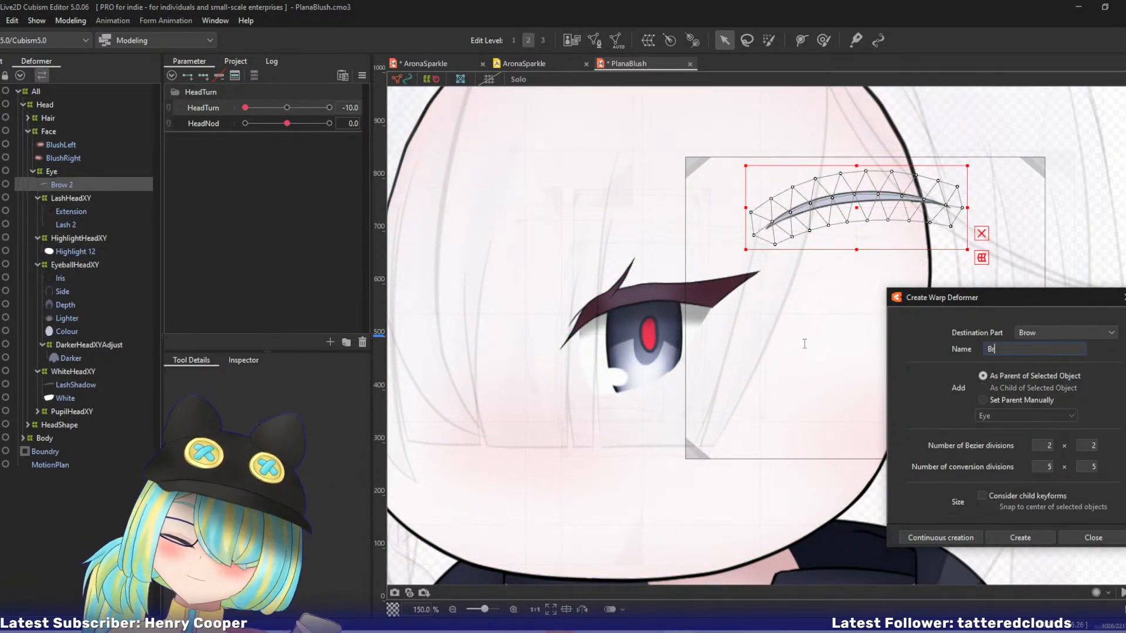
pyautogui.write('owHeadX')
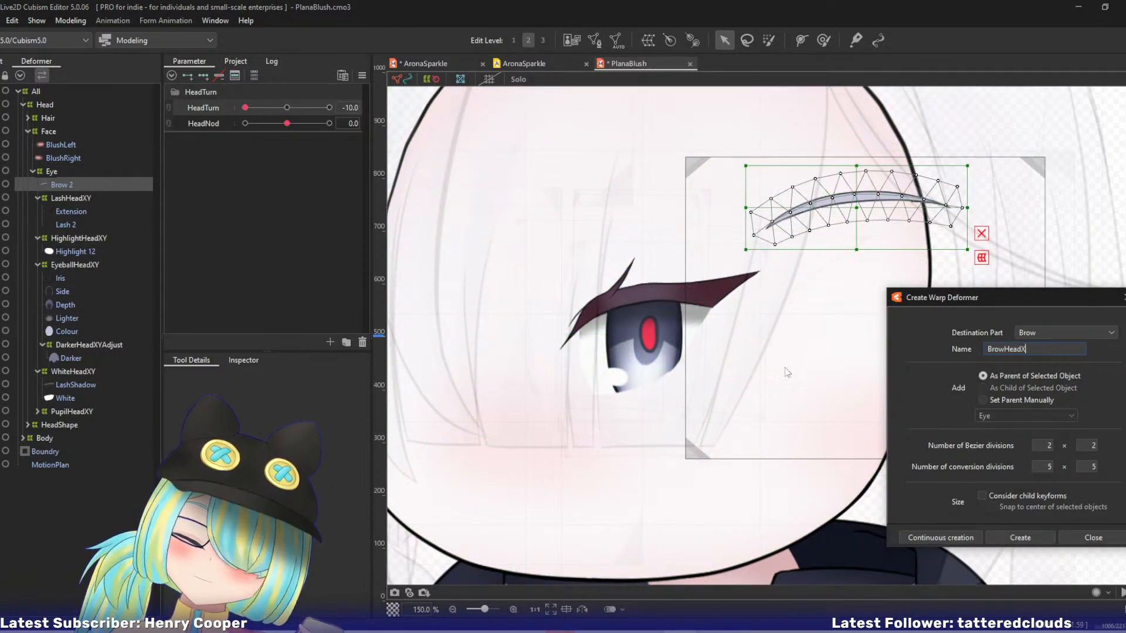
pyautogui.write('Y')
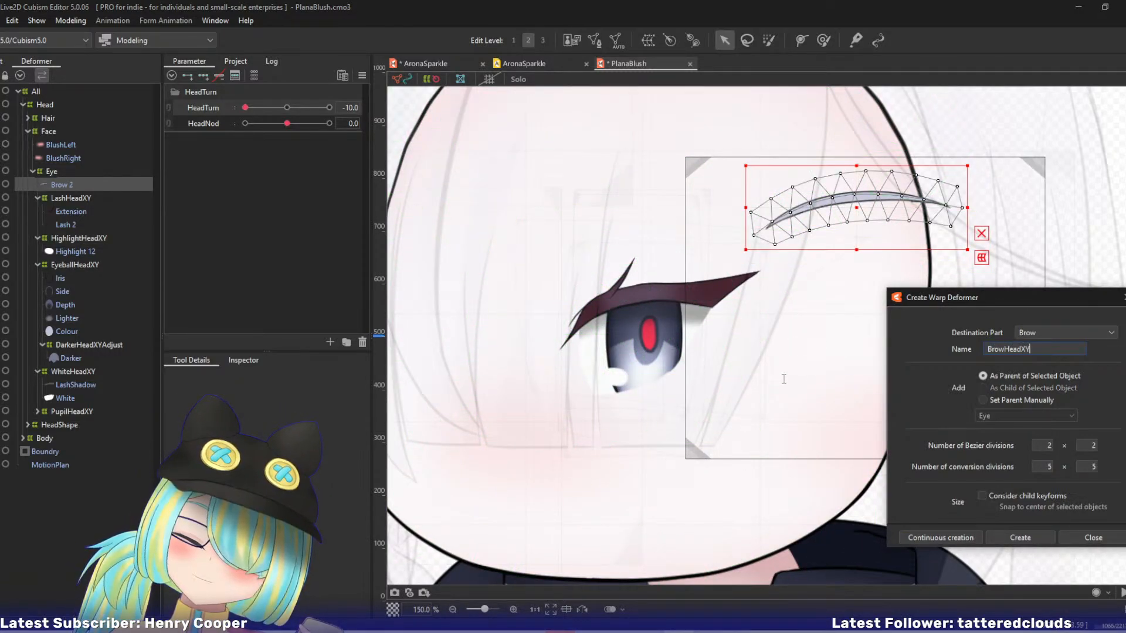
pyautogui.click(955, 538)
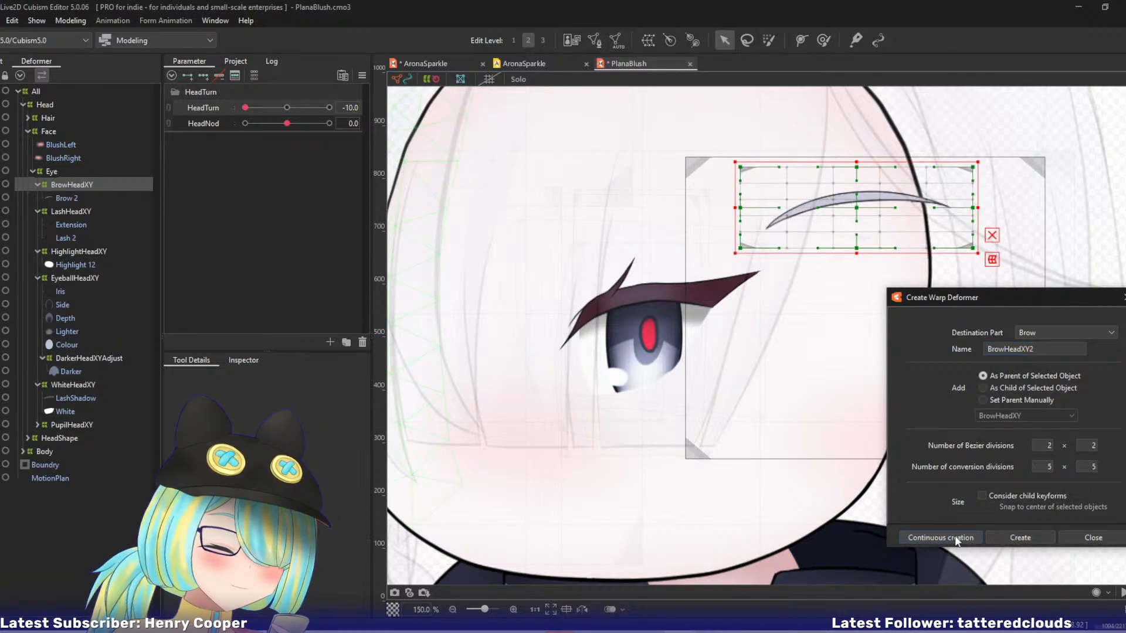
pyautogui.click(204, 76)
# At HeadTurn -10, move BrowHeadXY left above the eye and shift its centre, right-edge, top-centre and bottom-centre points left.
pyautogui.moveTo(857, 211); pyautogui.dragTo(682, 211)
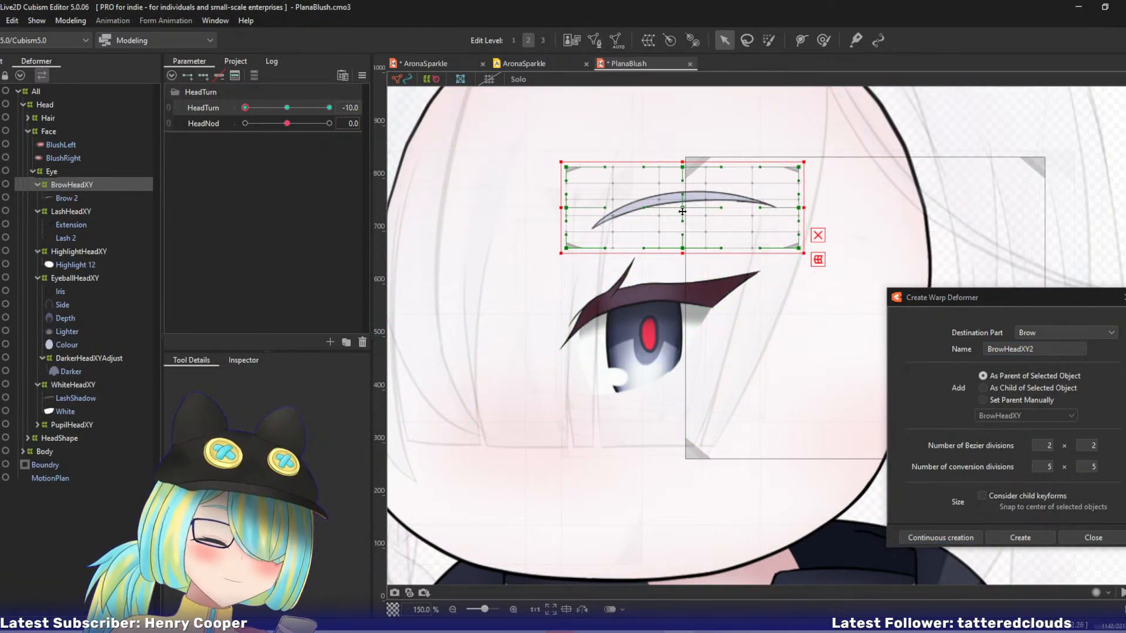
pyautogui.click(784, 226)
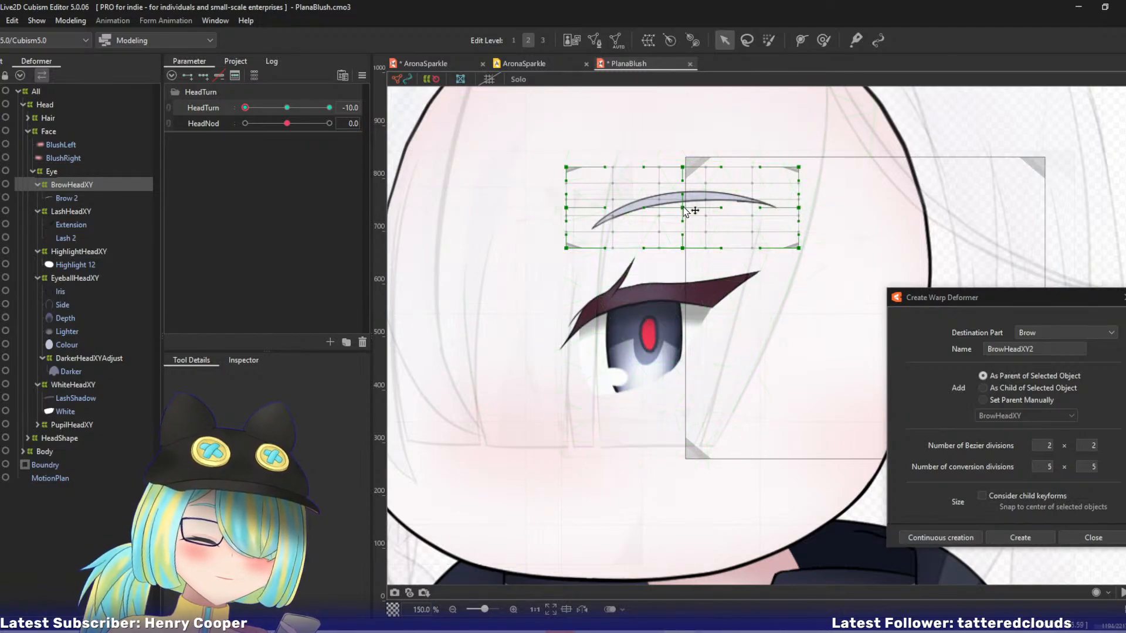
pyautogui.click(649, 214)
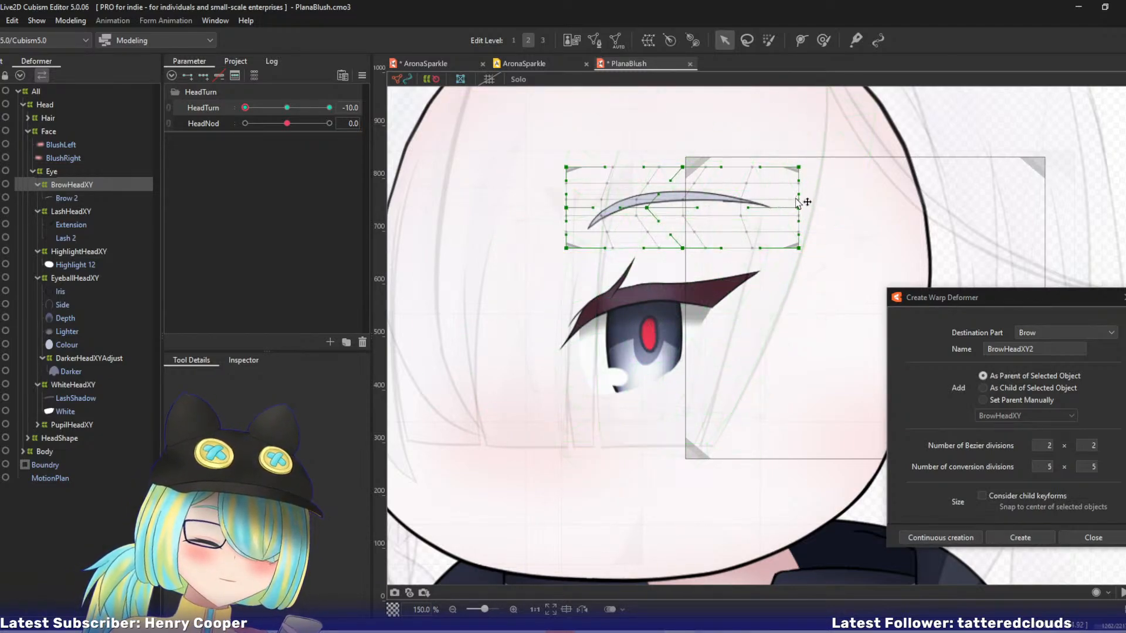
pyautogui.moveTo(798, 210); pyautogui.dragTo(768, 214)
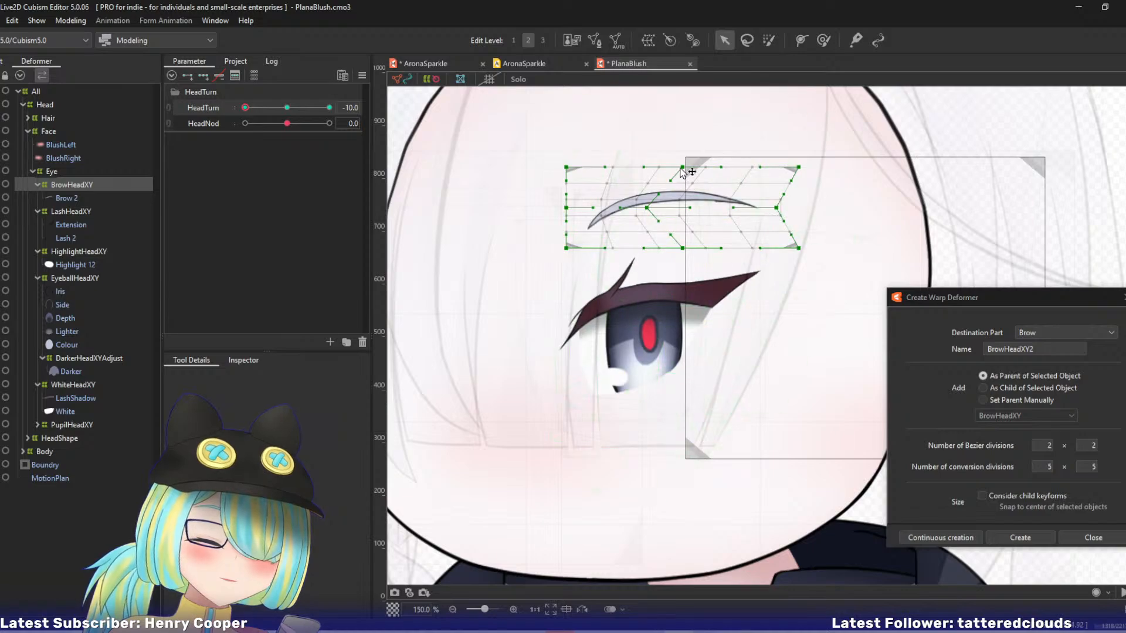
pyautogui.moveTo(683, 170); pyautogui.dragTo(655, 169)
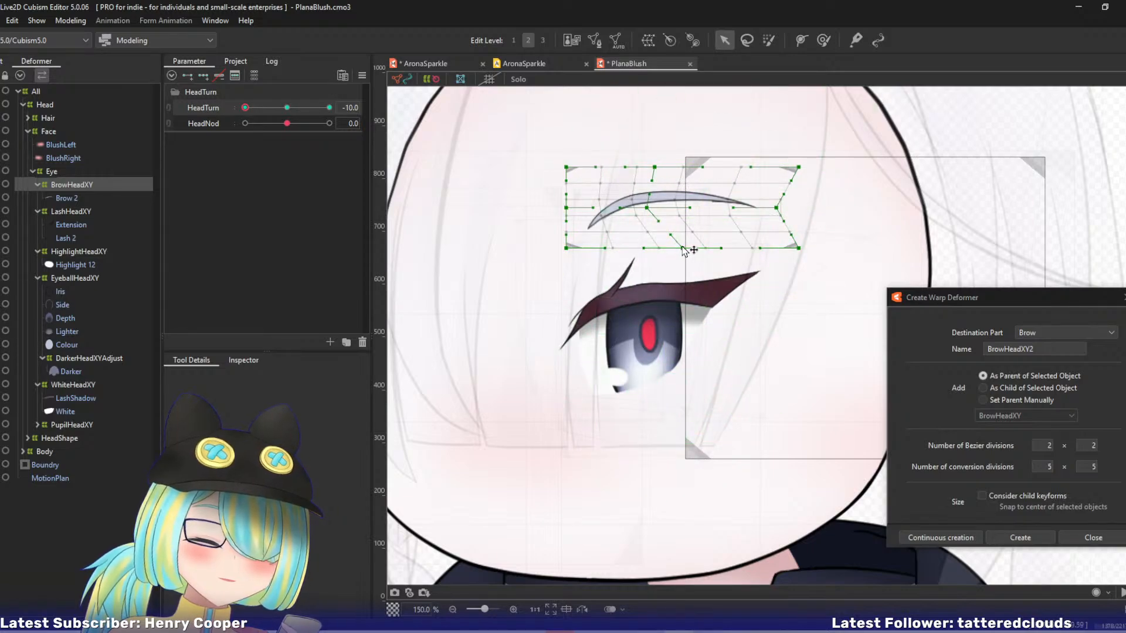
pyautogui.moveTo(685, 250); pyautogui.dragTo(665, 249)
# Shift the whole BrowHeadXY deformer slightly further left and pull its lower-left and right corner points inward.
pyautogui.hotkey('ctrl', 'a')
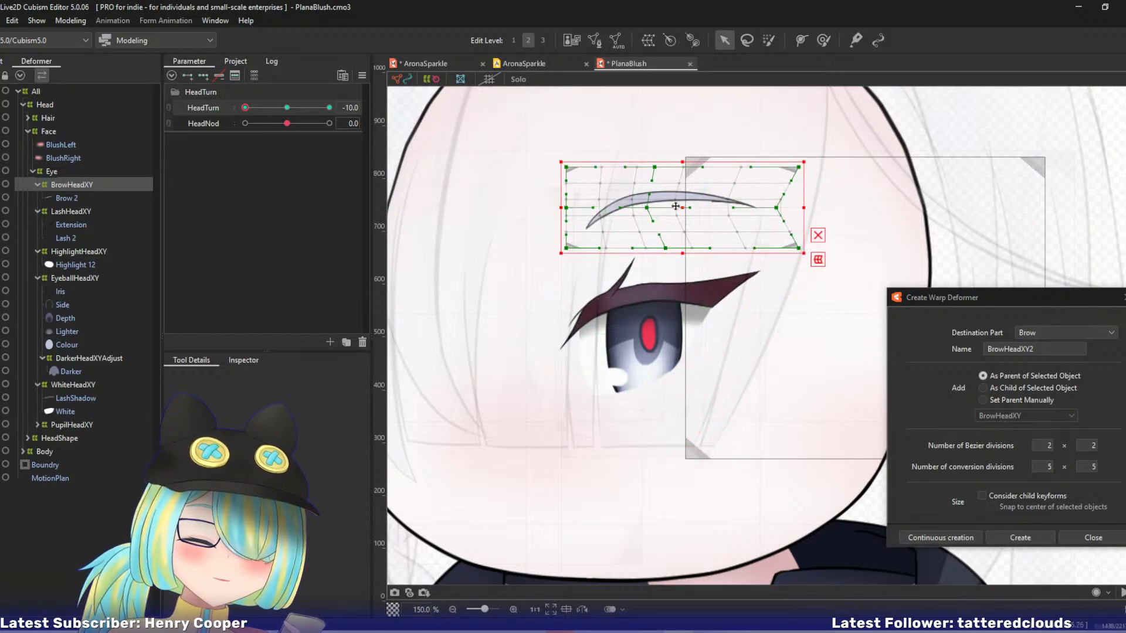
pyautogui.moveTo(675, 207); pyautogui.dragTo(652, 207)
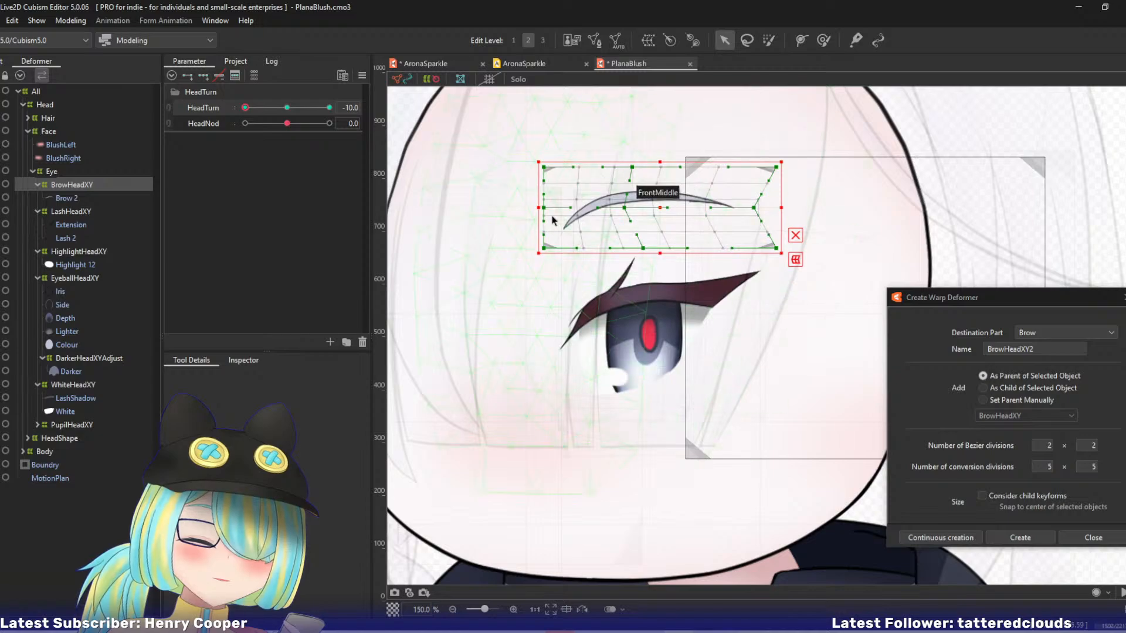
pyautogui.click(547, 248)
pyautogui.moveTo(546, 248); pyautogui.dragTo(550, 245)
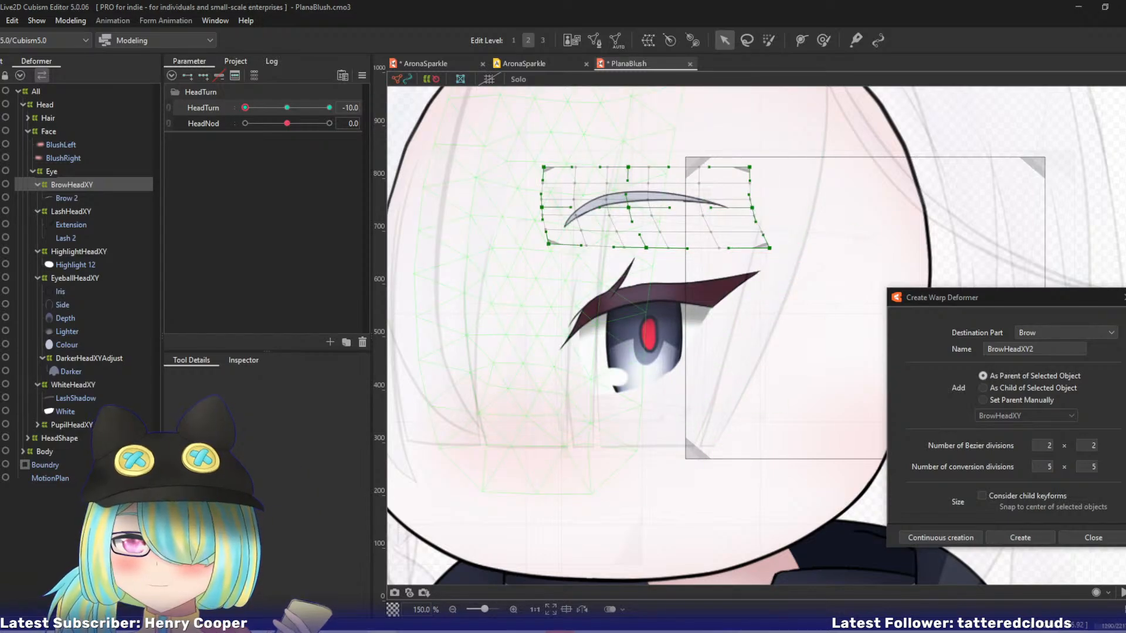
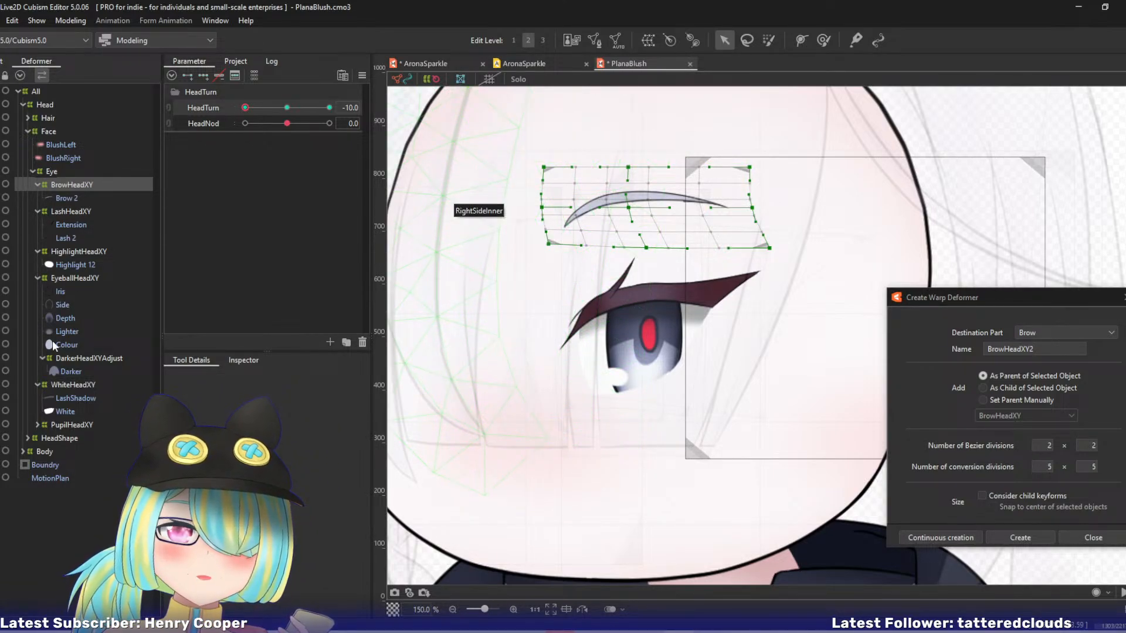
# Reshape the EyeballHeadXY warp deformer at HeadTurn -10 by shifting its centre, outer-edge and lower-corner control points.
pyautogui.moveTo(246, 107)
pyautogui.mouseDown()
pyautogui.moveTo(267, 108)
pyautogui.moveTo(230, 114)
pyautogui.mouseUp()
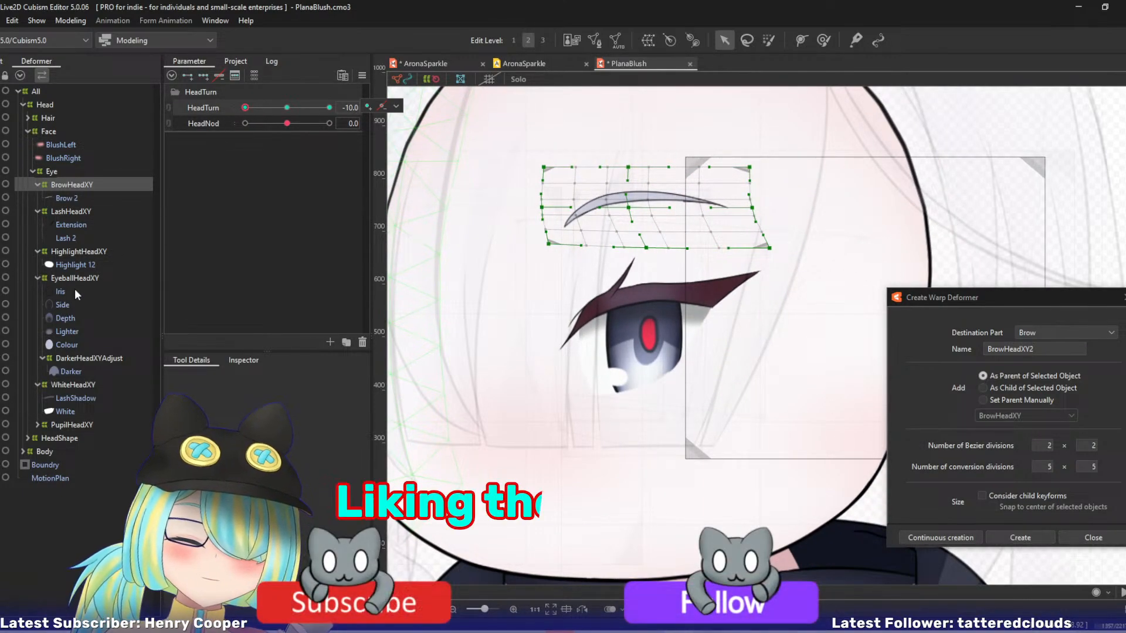
pyautogui.click(93, 278)
pyautogui.moveTo(707, 333); pyautogui.dragTo(716, 334)
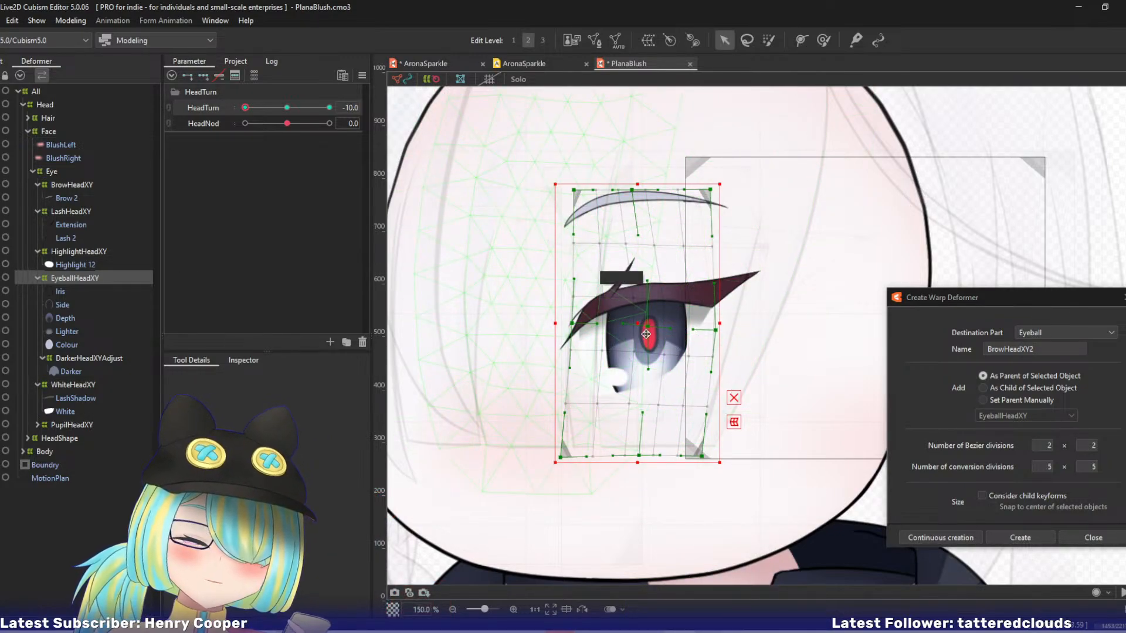
pyautogui.moveTo(648, 327); pyautogui.dragTo(715, 334)
pyautogui.moveTo(704, 459); pyautogui.dragTo(699, 460)
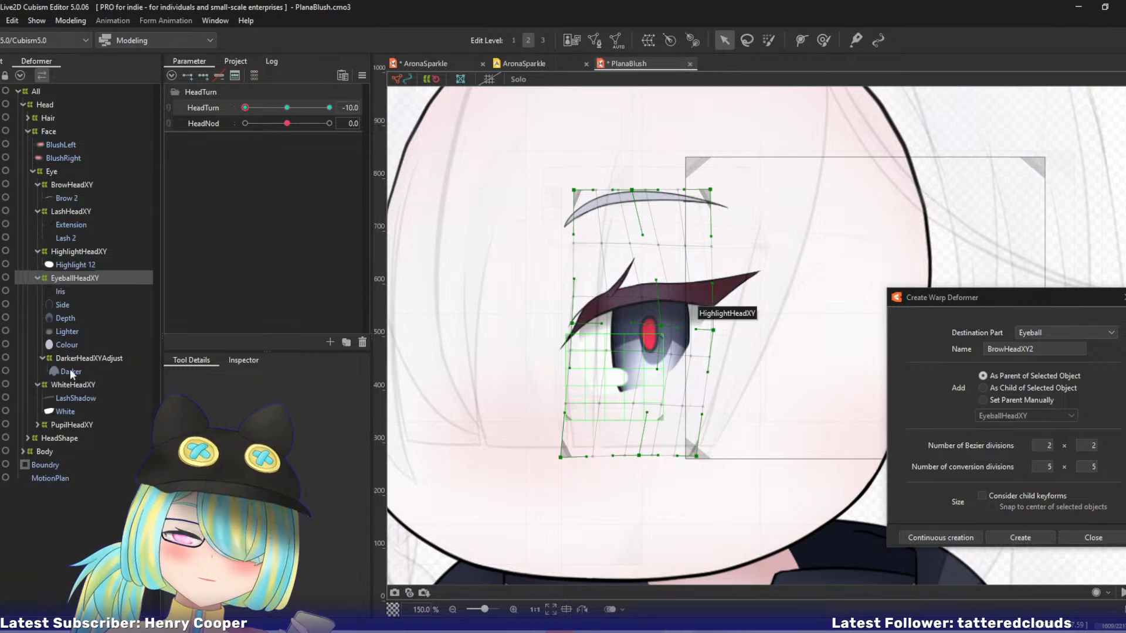
# Move the PupilHeadXY deformer slightly right to centre the pupil in the iris, and preview the head turn.
pyautogui.click(69, 425)
pyautogui.moveTo(651, 334); pyautogui.dragTo(657, 334)
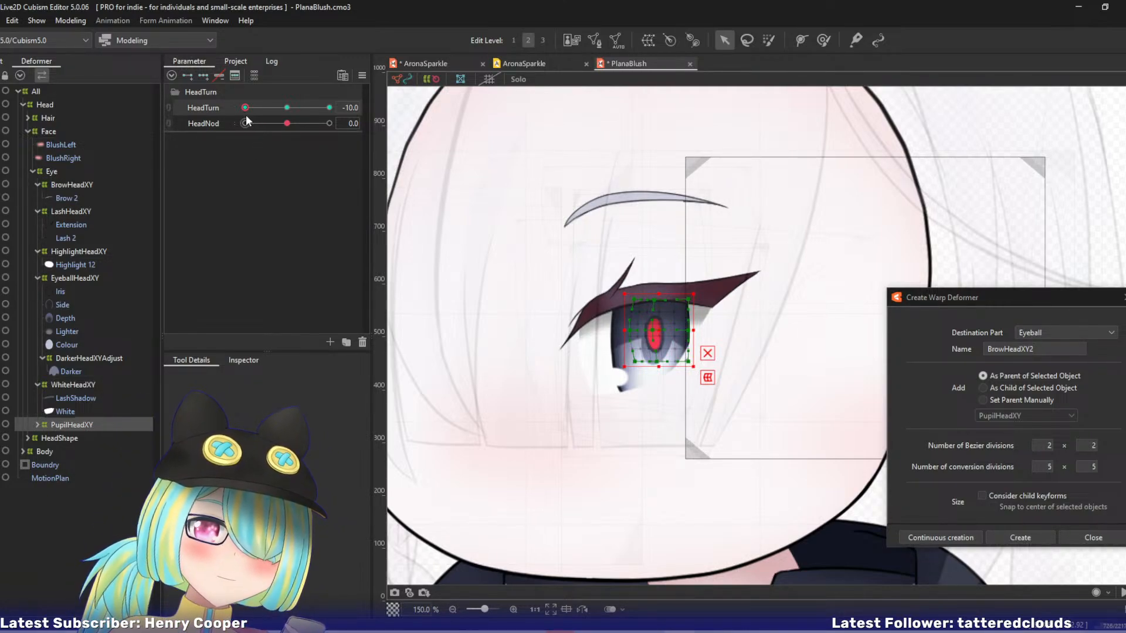
pyautogui.moveTo(245, 108); pyautogui.dragTo(217, 119)
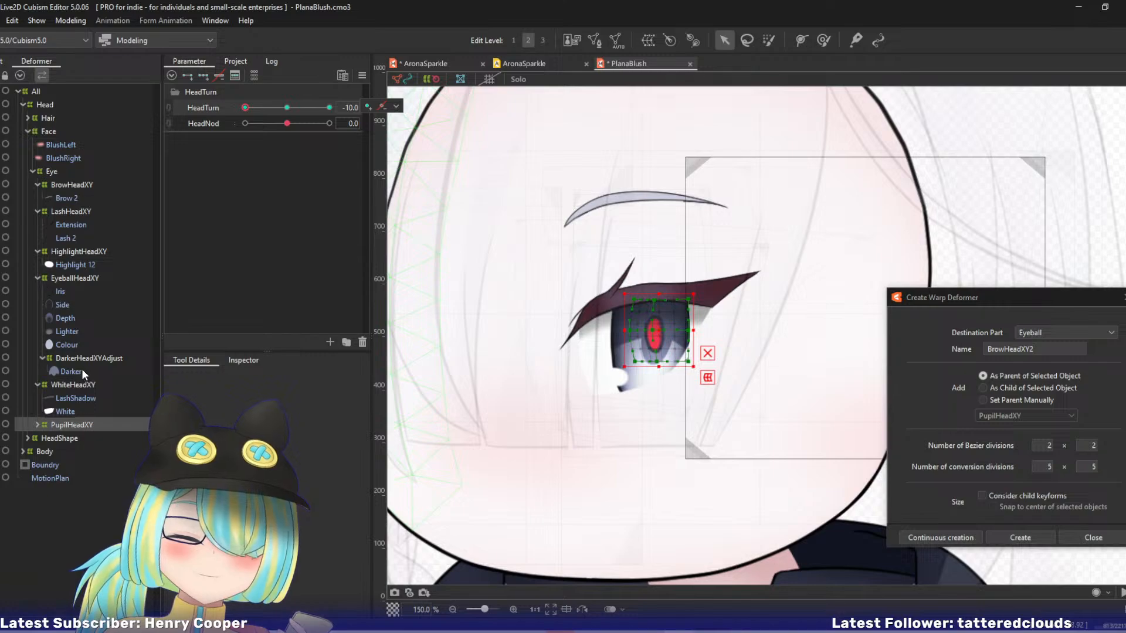
# Shift the PupilHeadXY, EyeballHeadXY and HighlightHeadXY deformers together slightly left at HeadTurn -10.
pyautogui.click(65, 279)
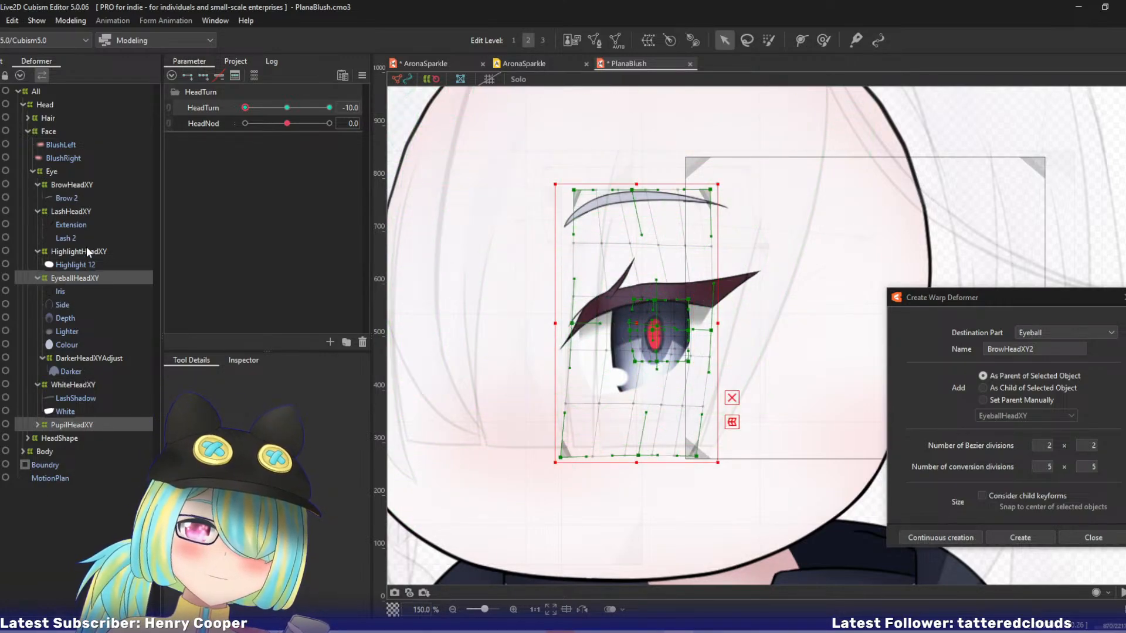
pyautogui.keyDown('ctrl'); pyautogui.click(86, 253); pyautogui.keyUp('ctrl')
pyautogui.moveTo(632, 326); pyautogui.dragTo(619, 333)
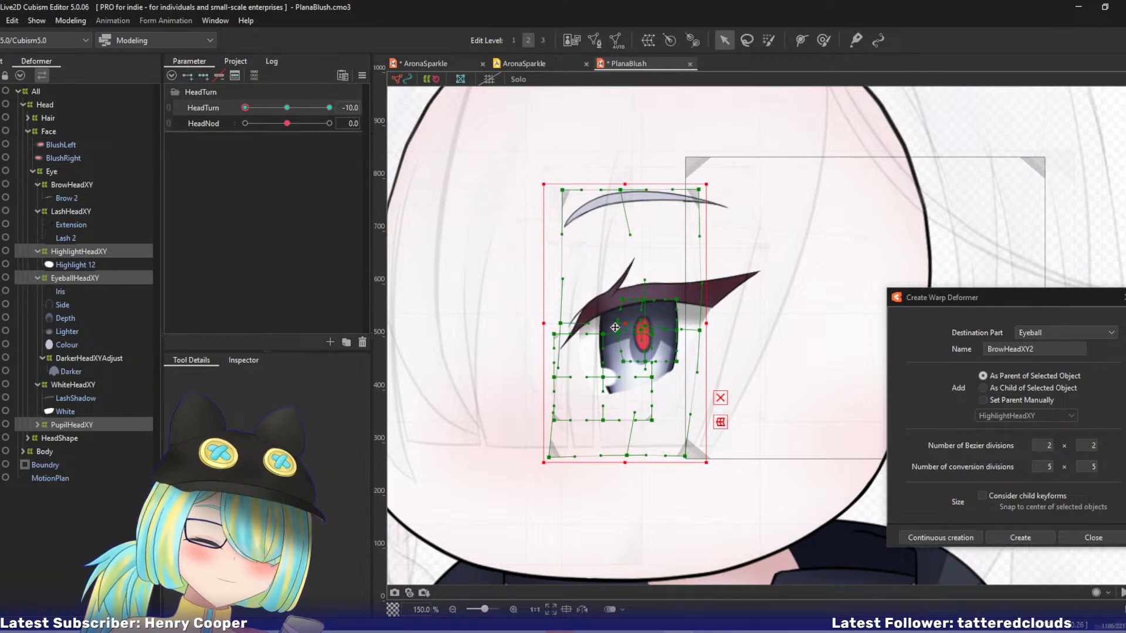
pyautogui.moveTo(621, 325); pyautogui.dragTo(624, 324)
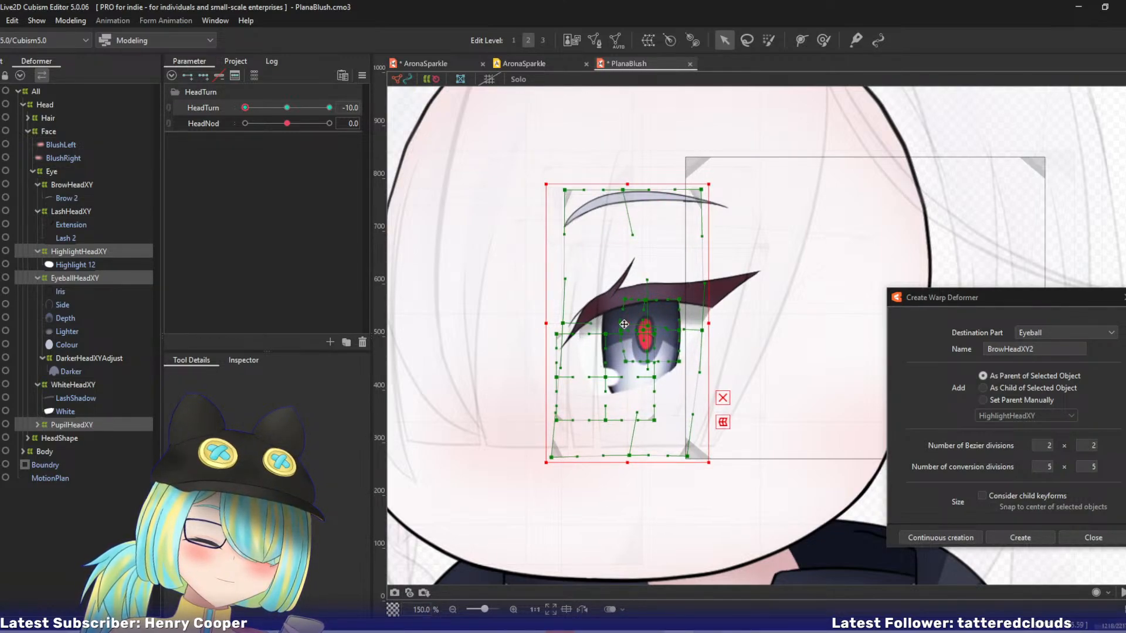
# Nudge the PupilHeadXY deformer alone slightly right within the iris.
pyautogui.click(79, 279)
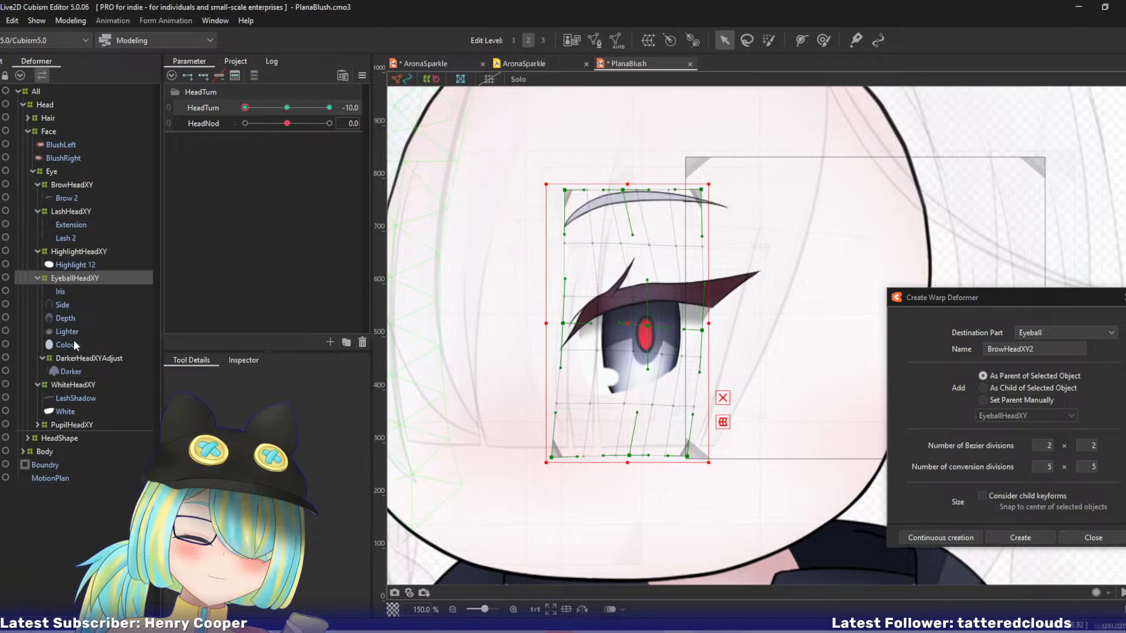
pyautogui.click(71, 424)
pyautogui.moveTo(639, 326); pyautogui.dragTo(641, 326)
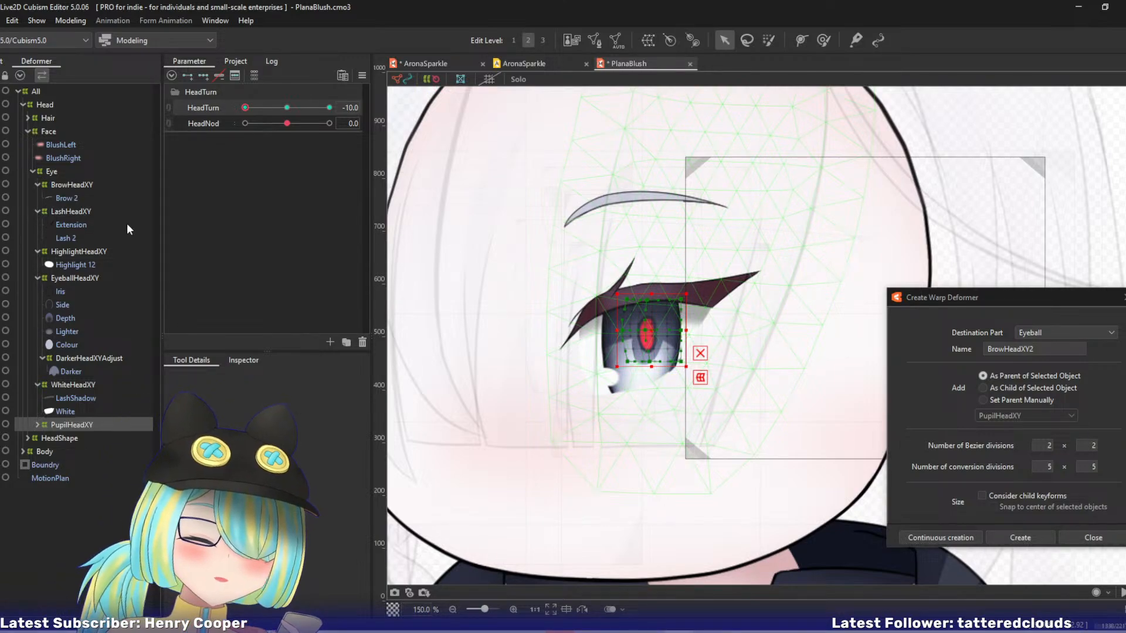
# Set the Hair deformer's opacity to 100 % and preview the HeadTurn movement with the hair shown.
pyautogui.hotkey('ctrl', '-')
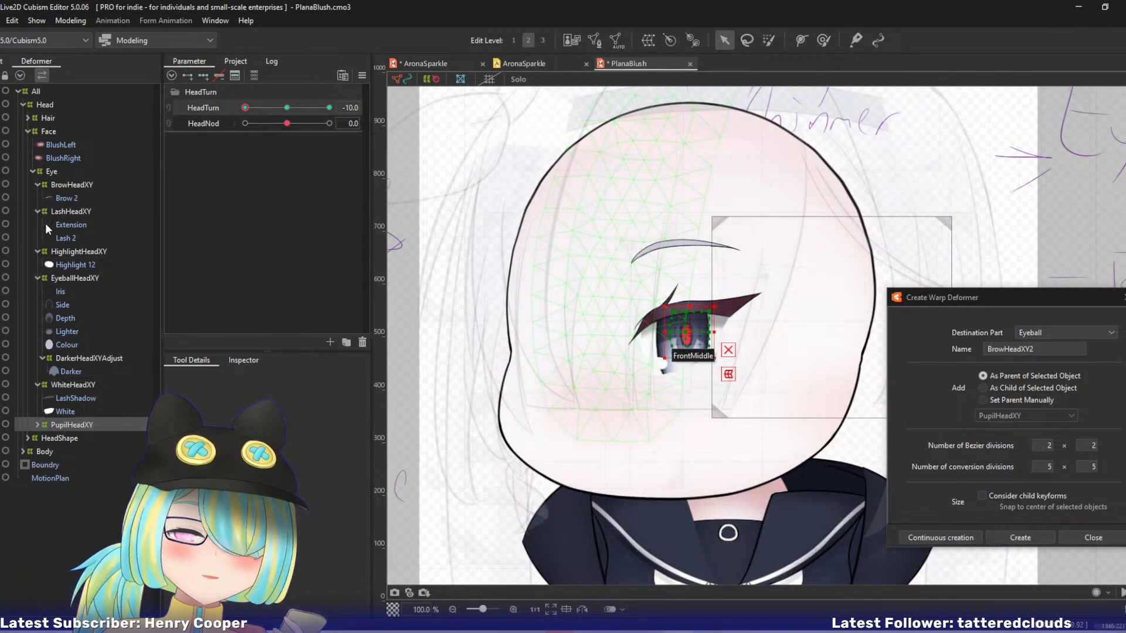
pyautogui.click(48, 117)
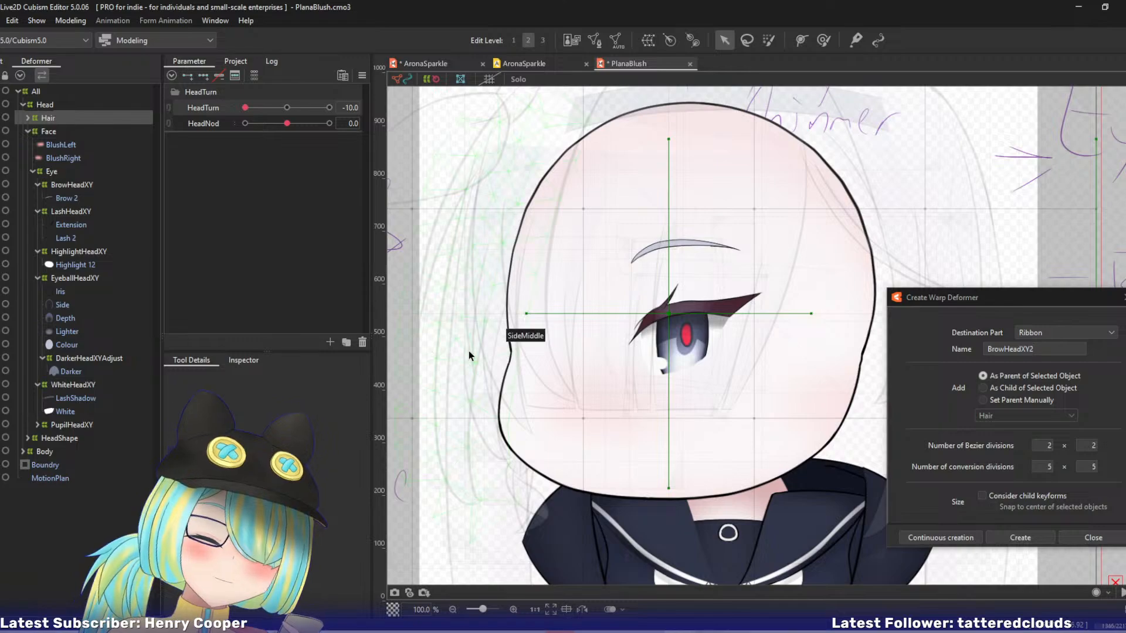
pyautogui.click(243, 360)
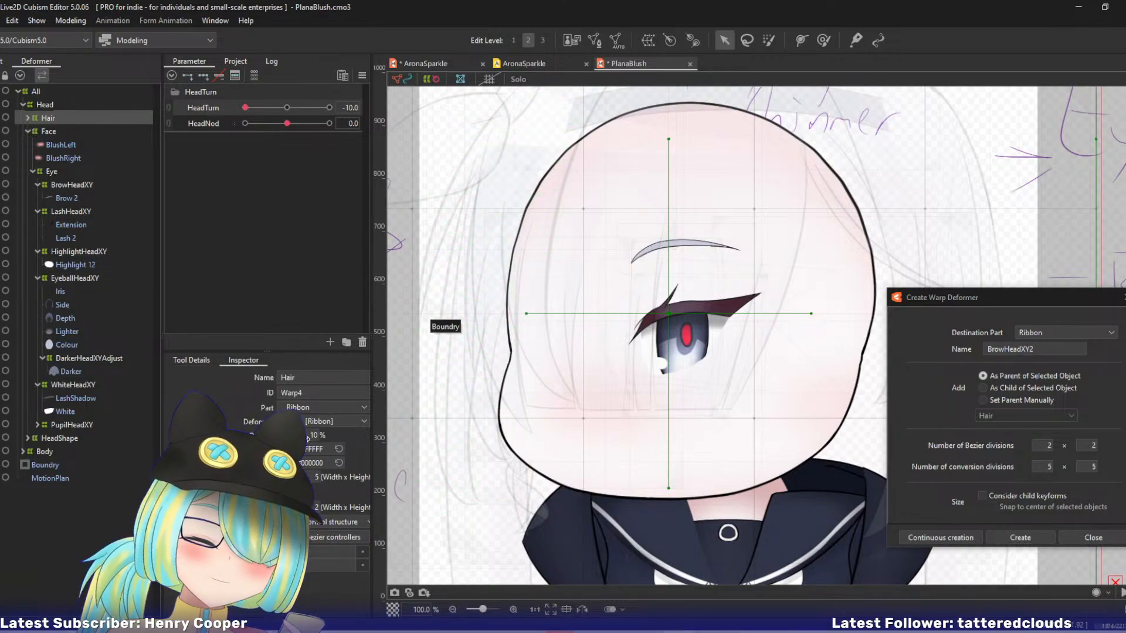
pyautogui.moveTo(308, 439); pyautogui.dragTo(313, 440)
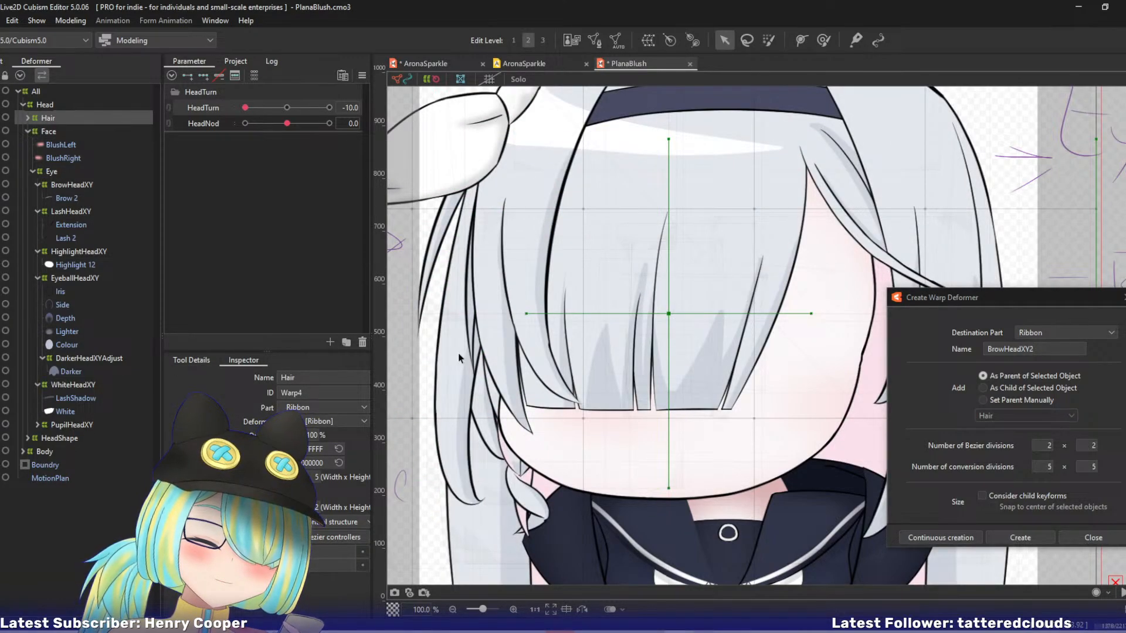
pyautogui.moveTo(628, 281); pyautogui.dragTo(582, 314)
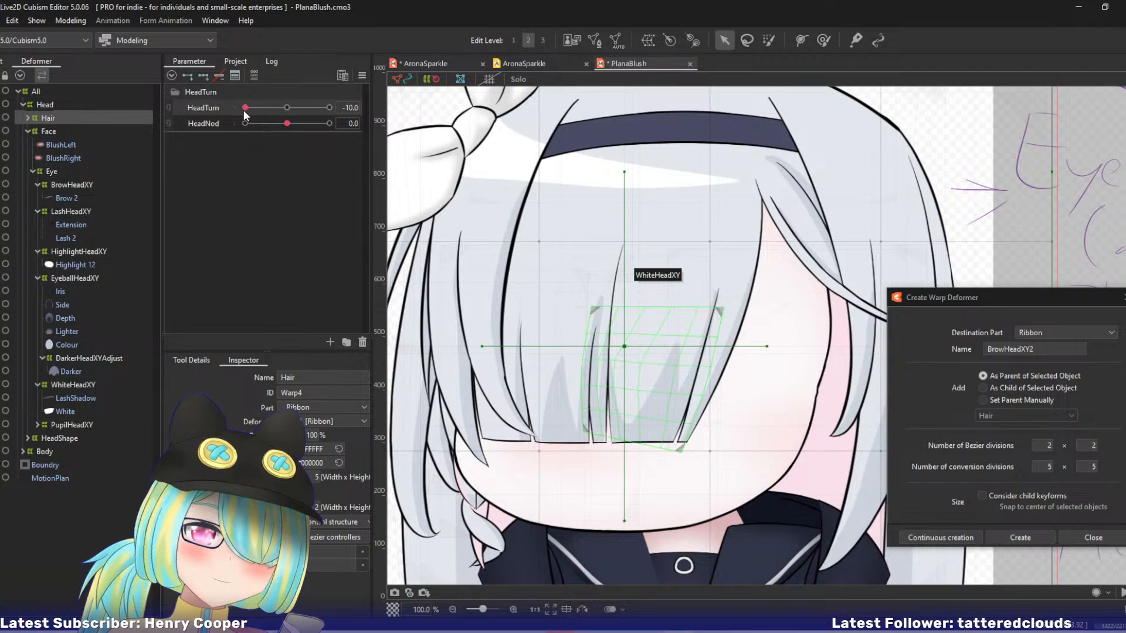
pyautogui.moveTo(246, 108); pyautogui.dragTo(188, 115)
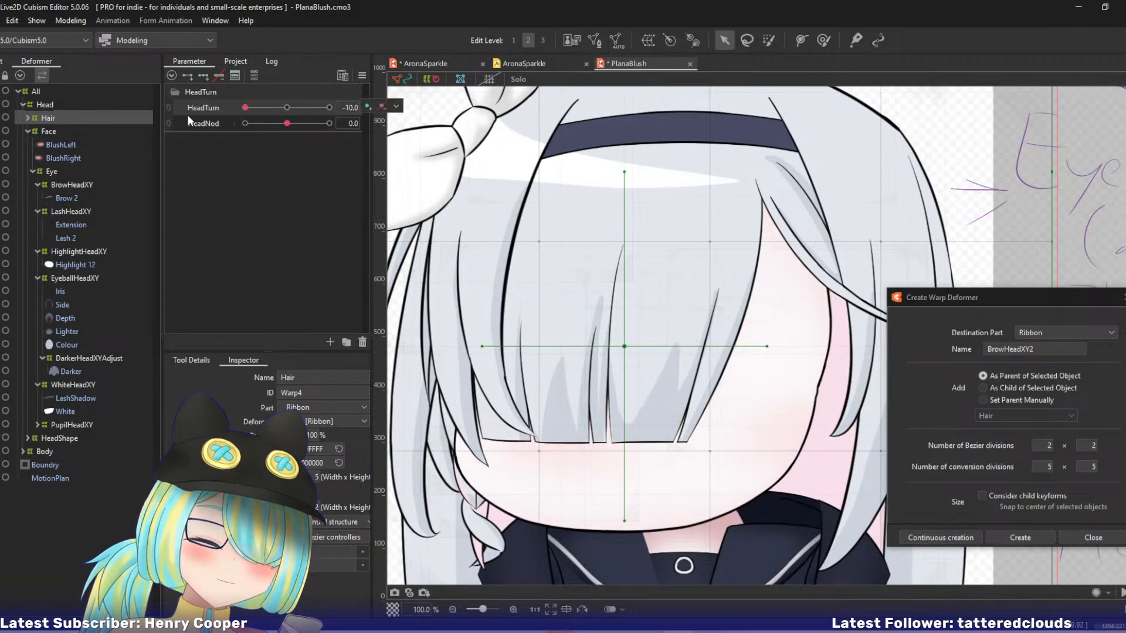
# Create a parent warp deformer named FrontInnerHeadXY for the FrontInner mesh in the Front hair group.
pyautogui.click(27, 129)
pyautogui.click(27, 118)
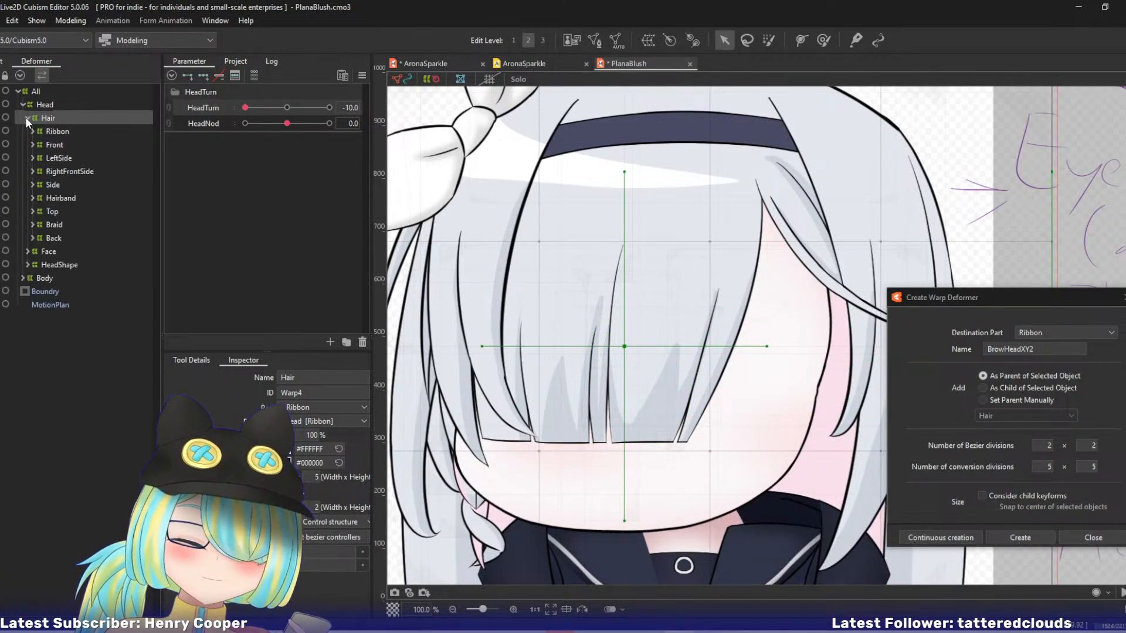
pyautogui.click(44, 146)
pyautogui.click(33, 146)
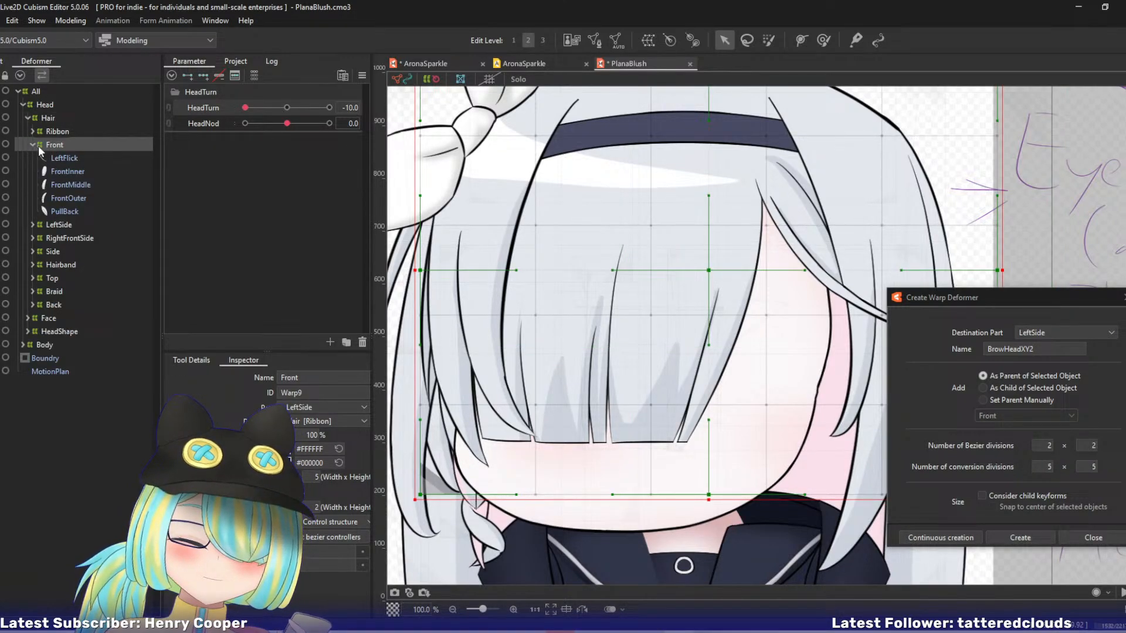
pyautogui.click(48, 156)
pyautogui.click(62, 171)
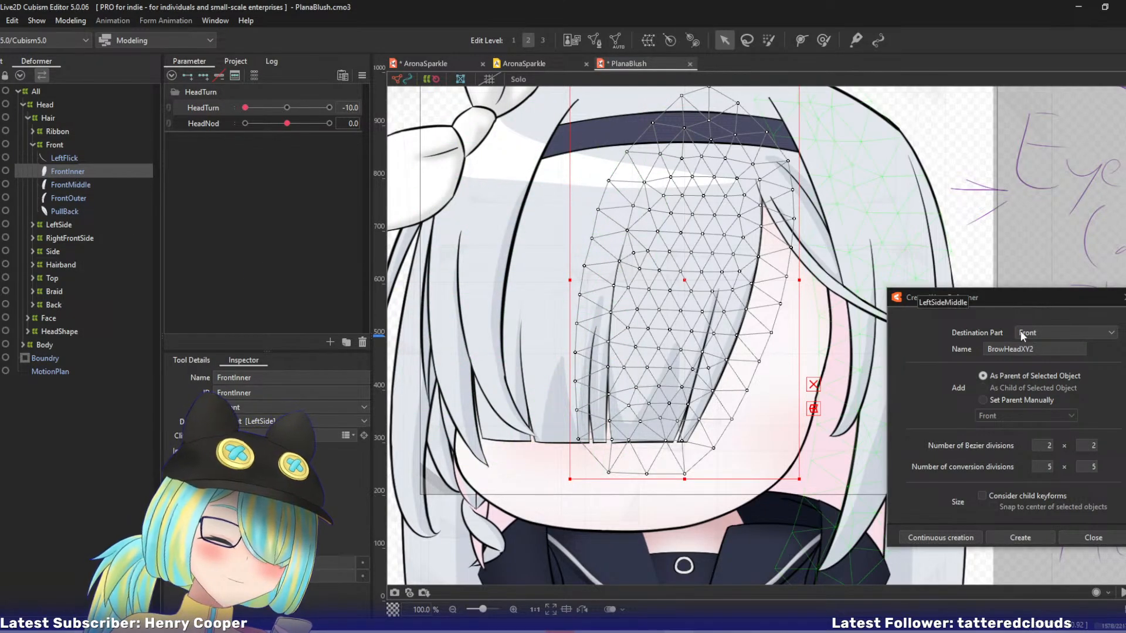
pyautogui.moveTo(1050, 350); pyautogui.dragTo(886, 325)
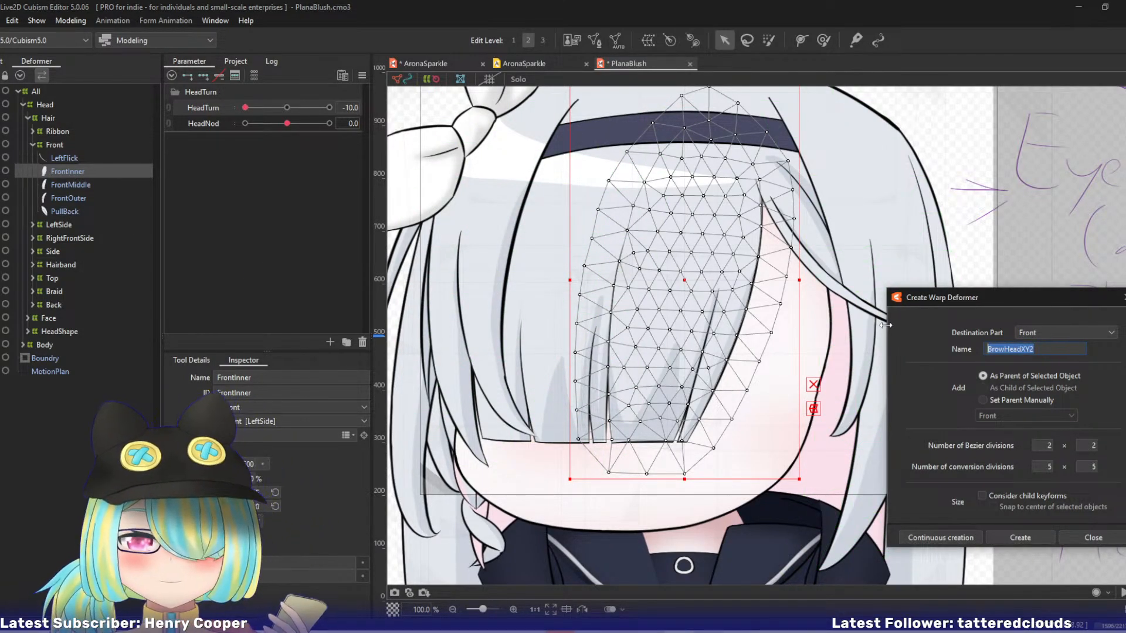
pyautogui.write('FrontInner')
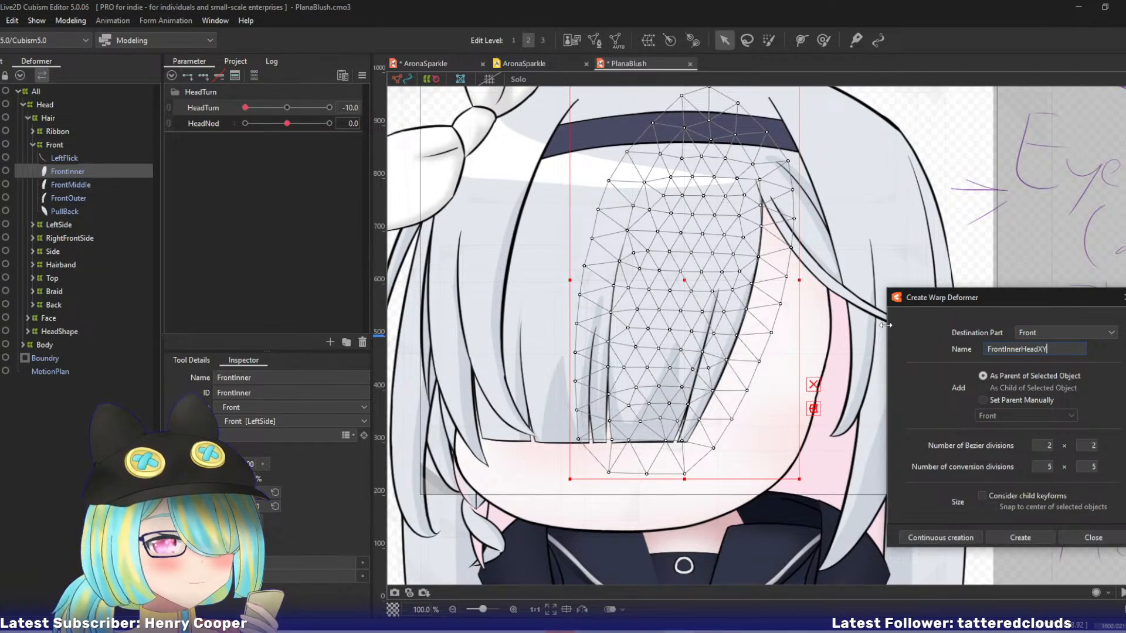
pyautogui.click(941, 537)
# Create a parent warp deformer named FrontMiddle for the FrontMiddle hair mesh.
pyautogui.click(118, 171)
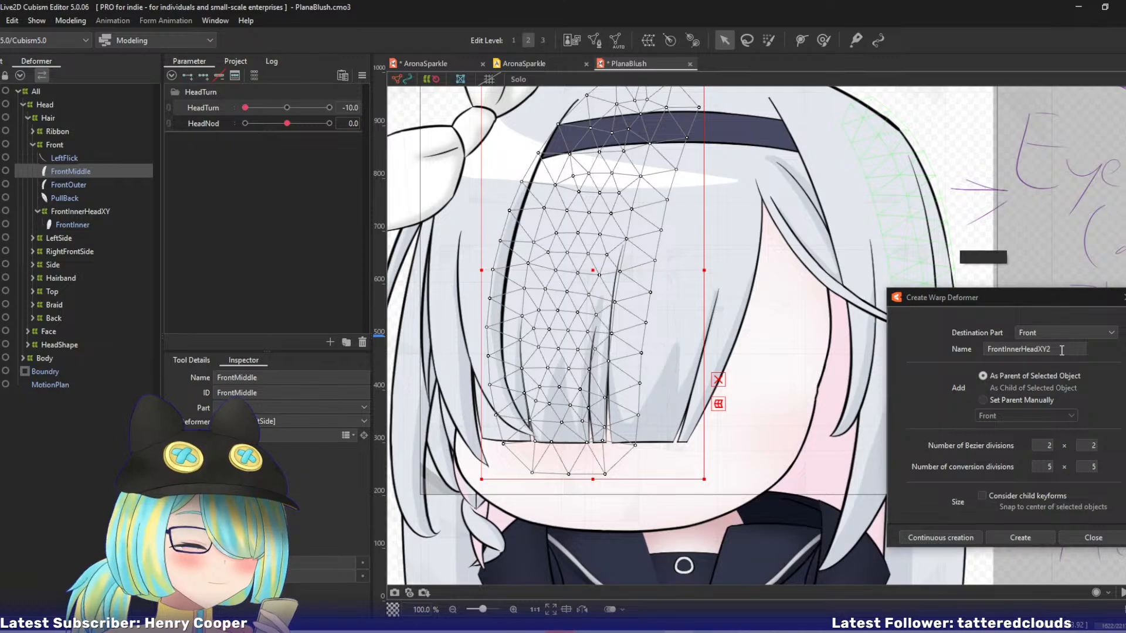
pyautogui.moveTo(1061, 350); pyautogui.dragTo(1019, 347)
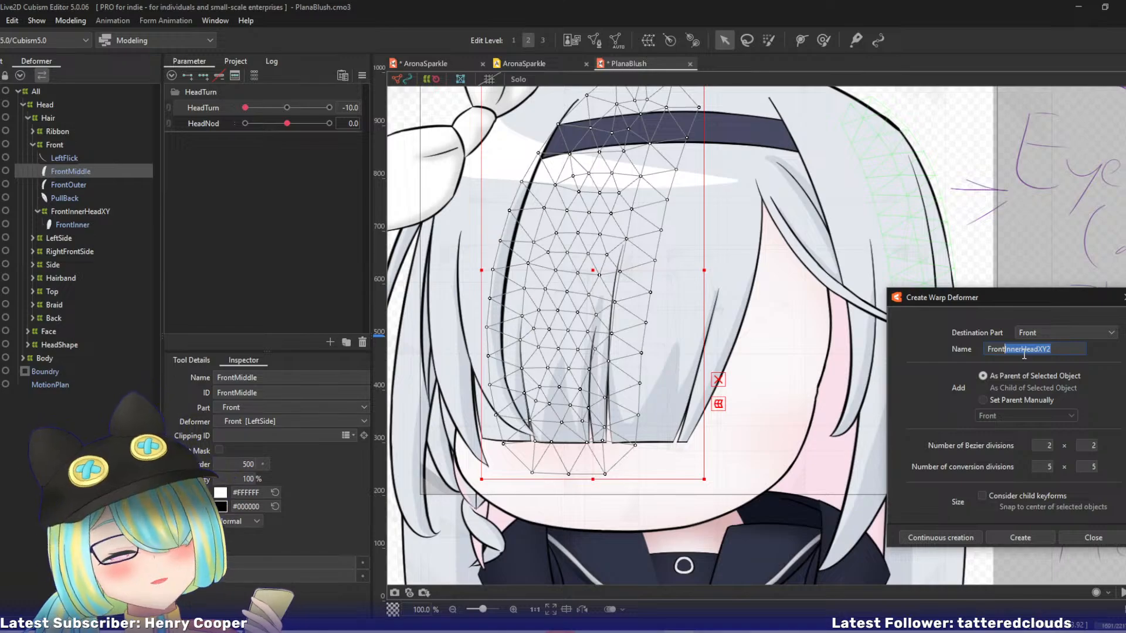
pyautogui.write('FrontMiddle')
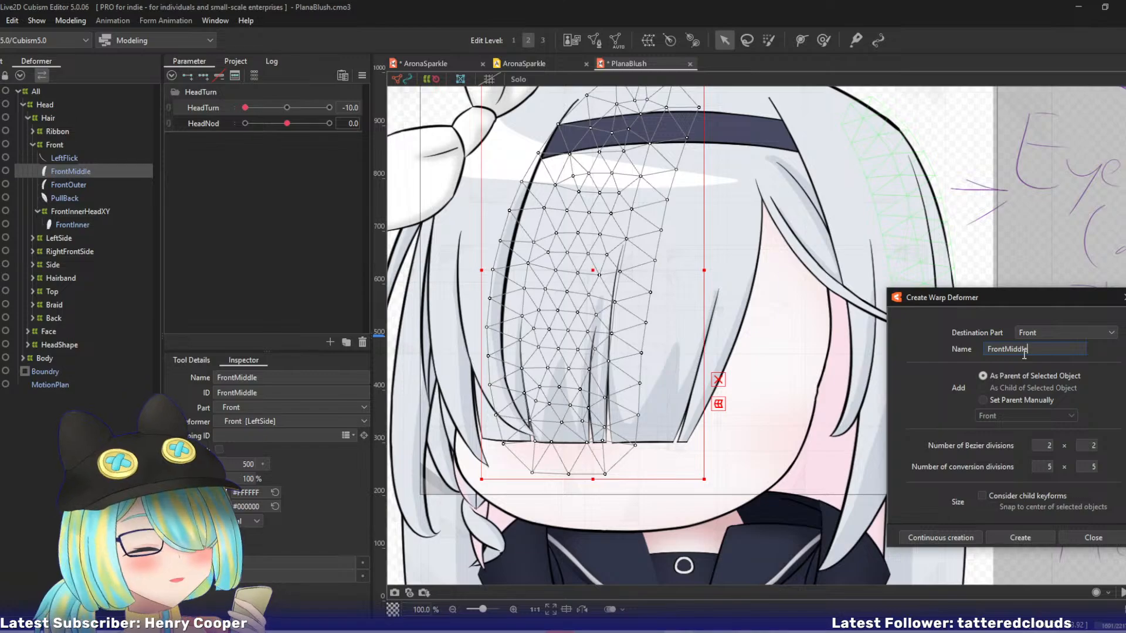
pyautogui.click(939, 537)
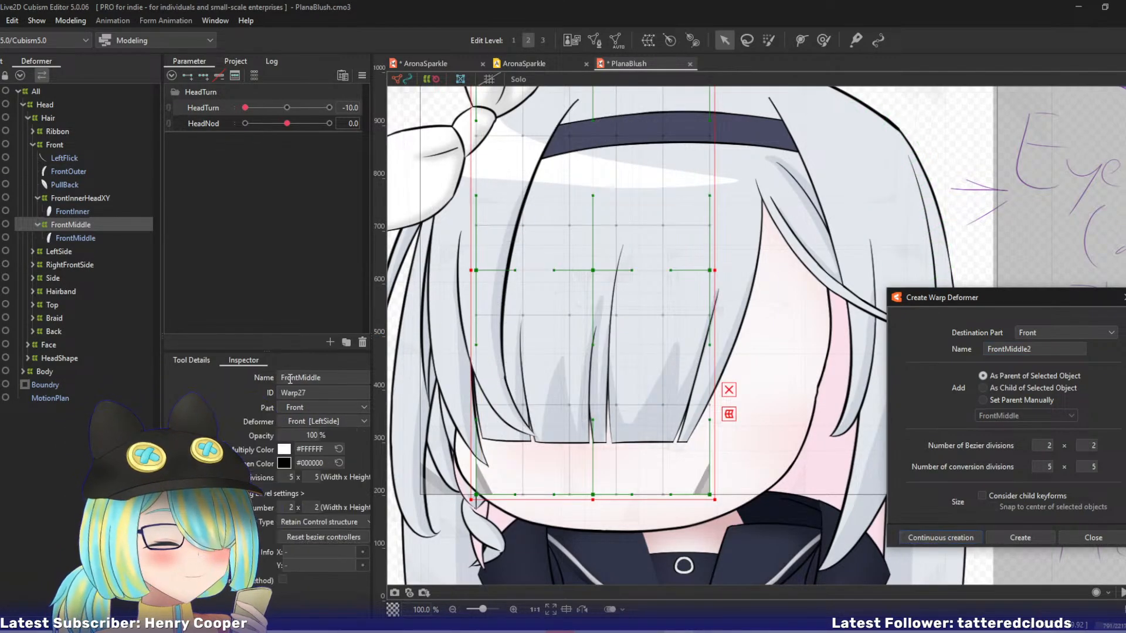
# Create a parent warp deformer named FrontOuter for the FrontOuter hair mesh.
pyautogui.click(121, 172)
pyautogui.doubleClick(1007, 349)
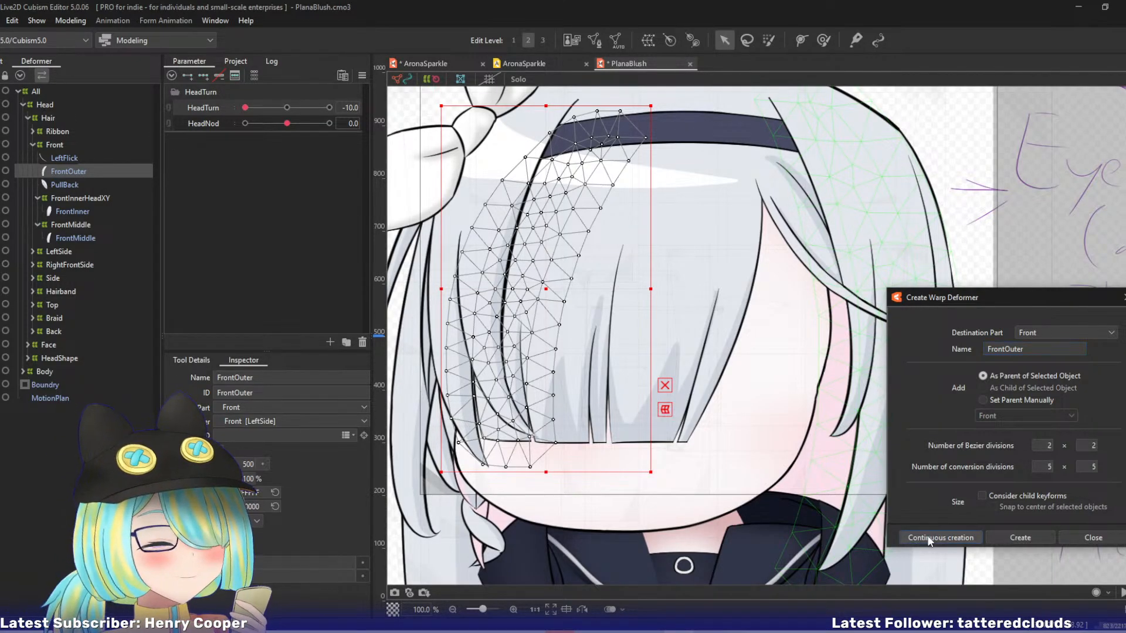
pyautogui.click(929, 538)
# Create a parent warp deformer named LeftFlick for the LeftFlick hair mesh.
pyautogui.click(114, 158)
pyautogui.moveTo(1033, 350); pyautogui.dragTo(846, 320)
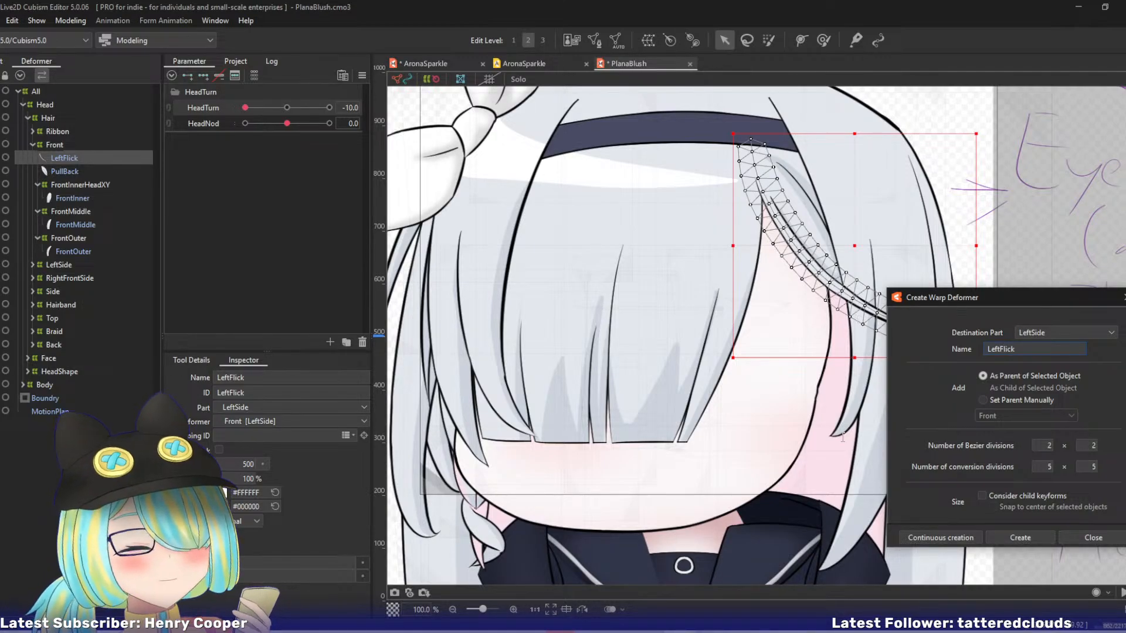
pyautogui.click(925, 539)
# Create a parent warp deformer named PullBack for the PullBack hair mesh.
pyautogui.click(120, 159)
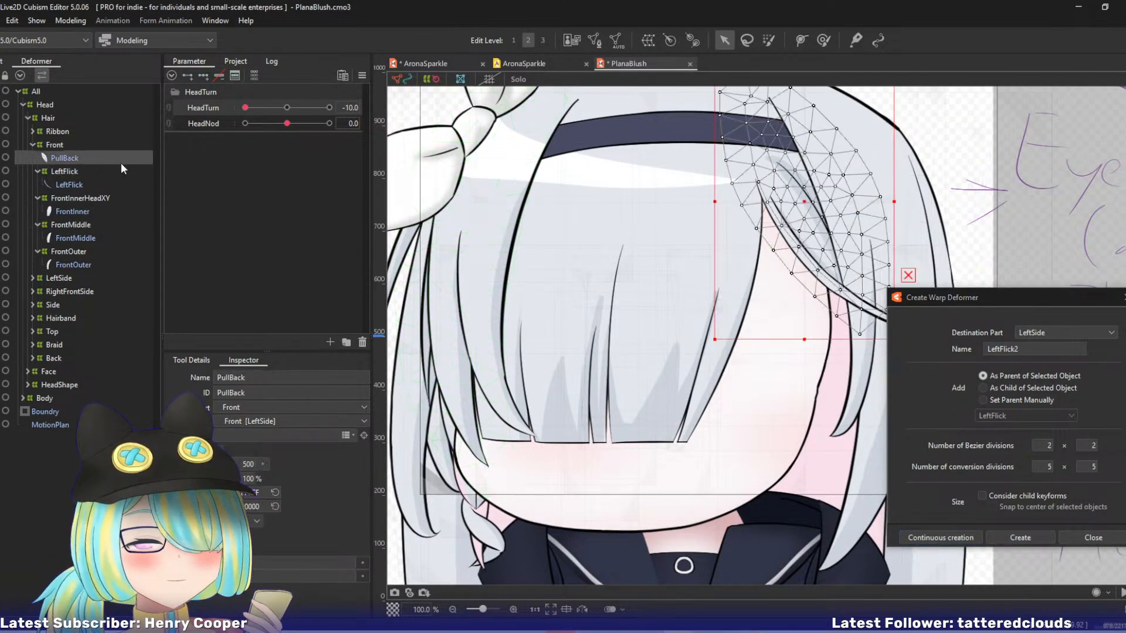
pyautogui.moveTo(1033, 349); pyautogui.dragTo(924, 333)
pyautogui.write('P')
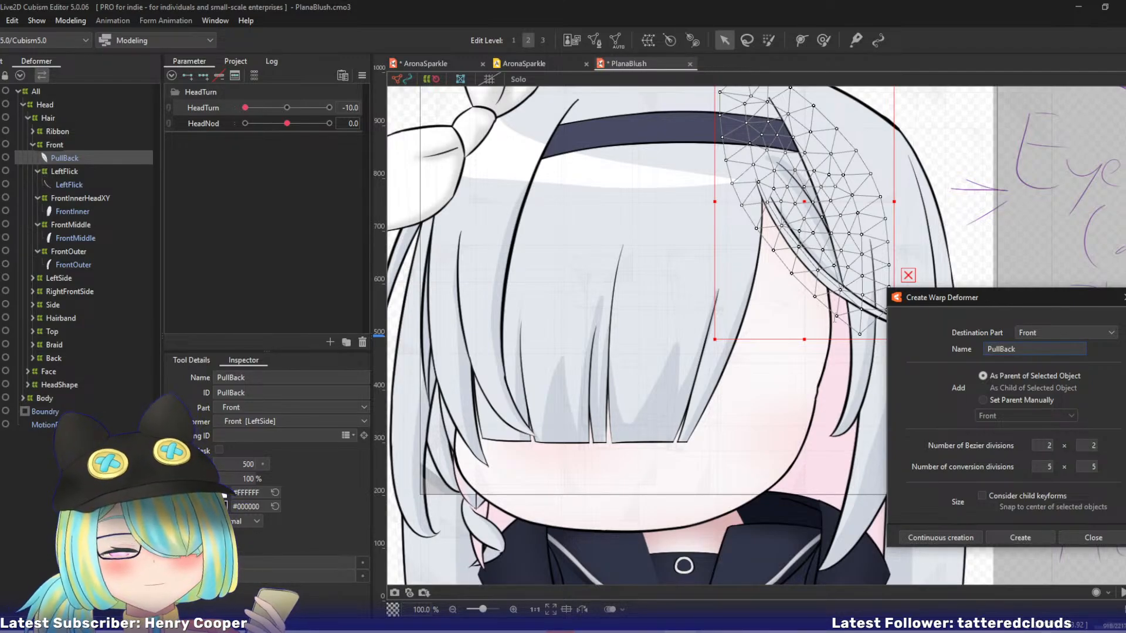
pyautogui.write('ullBack')
pyautogui.click(919, 532)
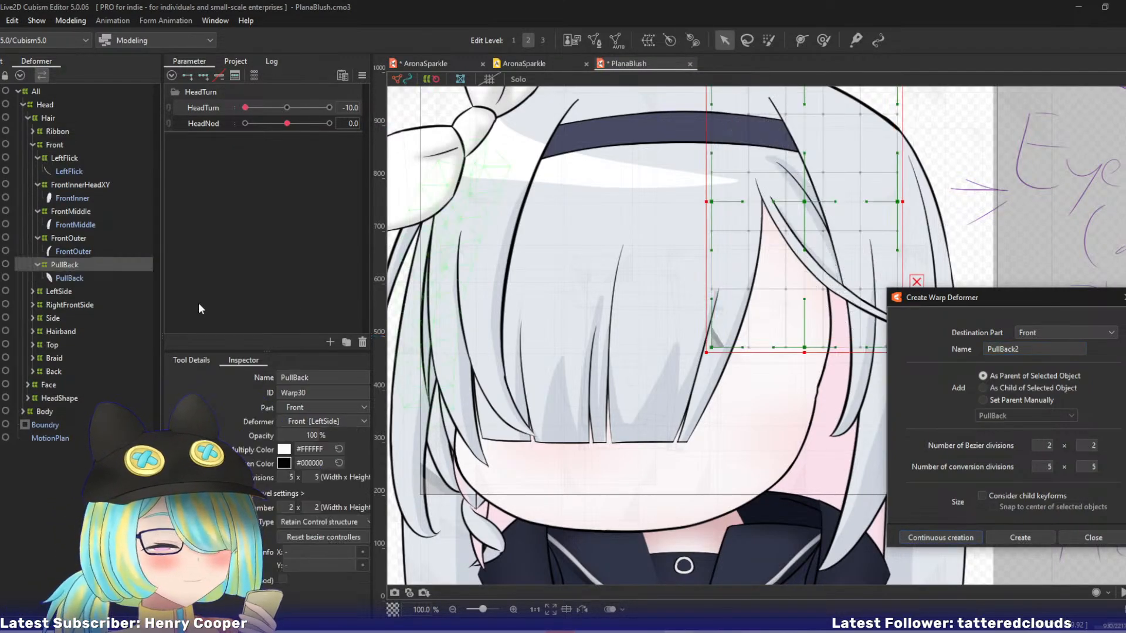
# Rename the FrontInnerHeadXY deformer as FrontInner and save the model.
pyautogui.click(120, 189)
pyautogui.doubleClick(350, 378)
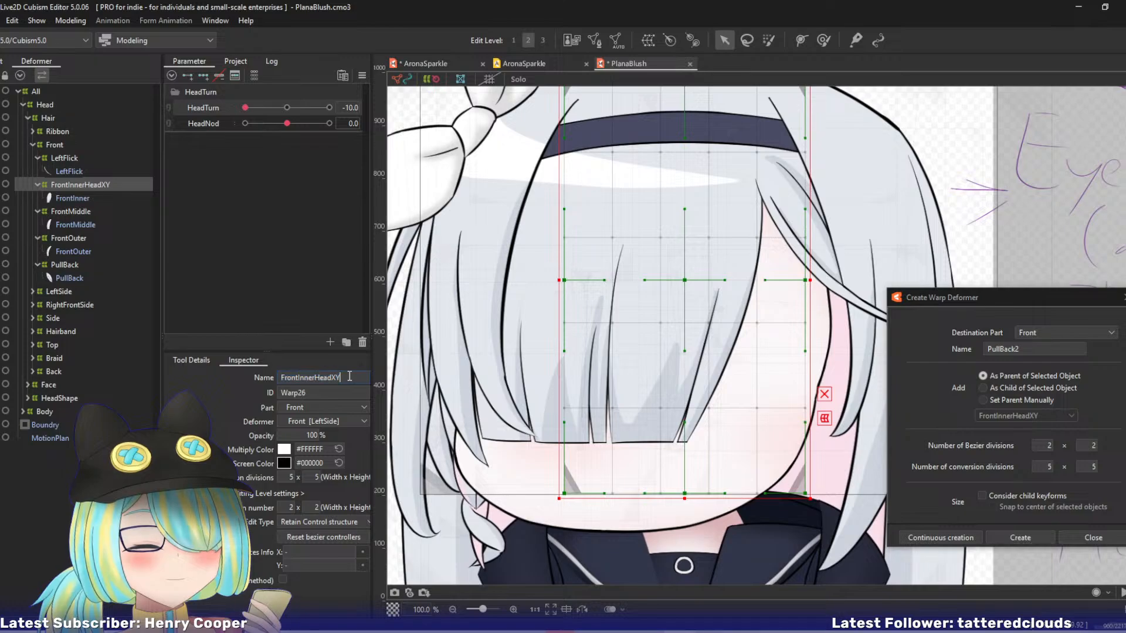
pyautogui.press('BackSpace')
pyautogui.press('BackSpace')
pyautogui.press('BackSpace')
pyautogui.press('BackSpace')
pyautogui.press('BackSpace')
pyautogui.press('BackSpace')
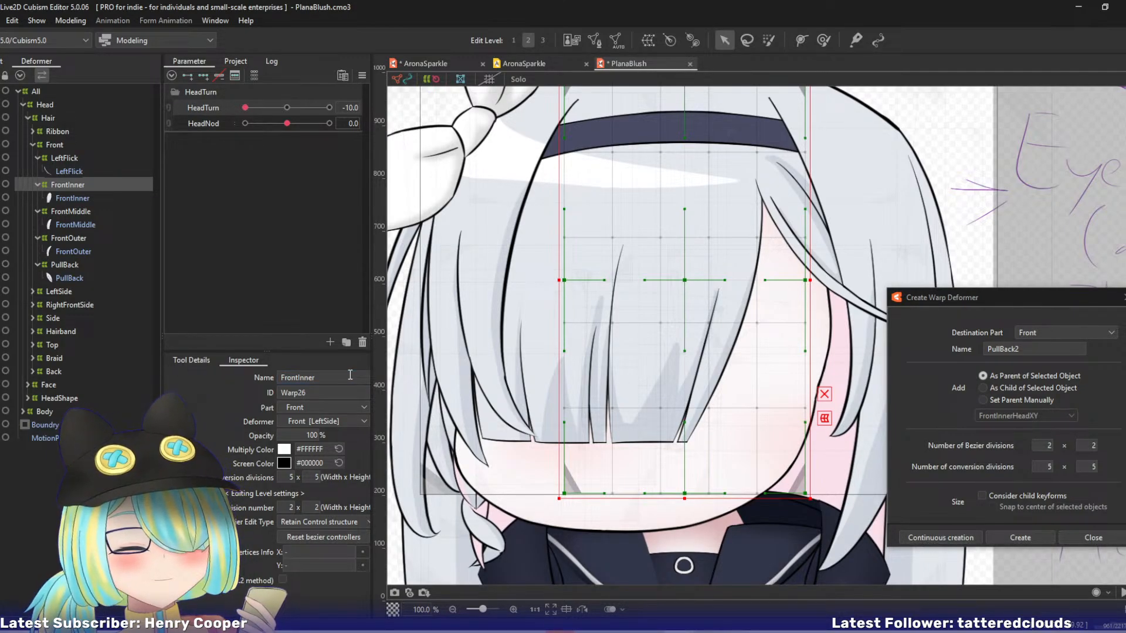
pyautogui.hotkey('ctrl', 's')
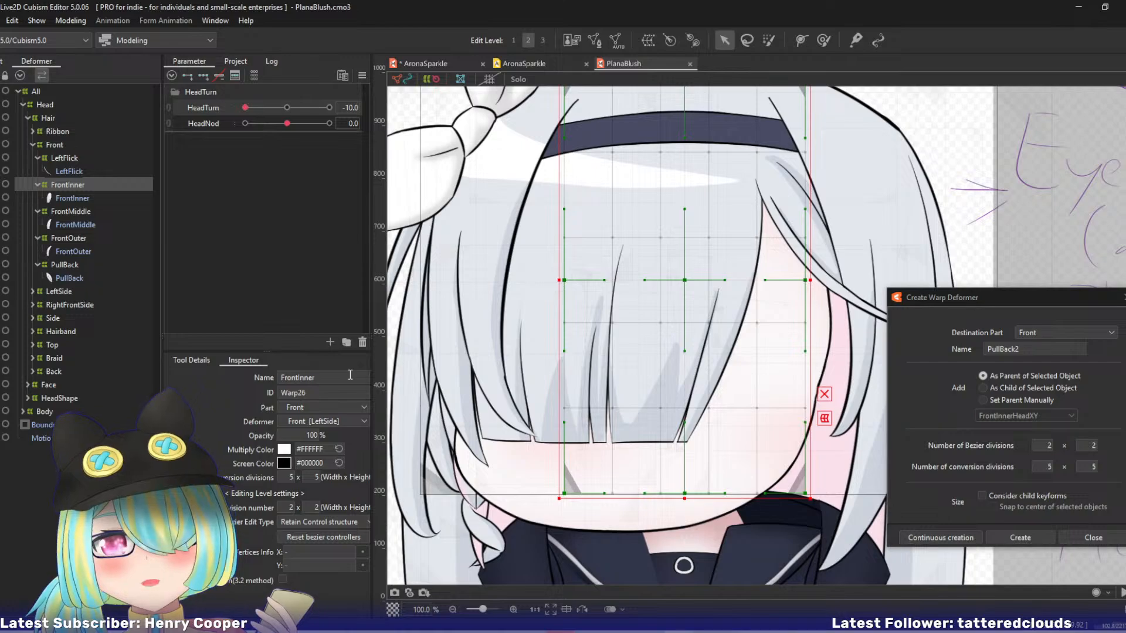
# Select the FrontInner mesh together with its warp deformer and isolate them in Solo view.
pyautogui.keyDown('ctrl'); pyautogui.click(79, 199); pyautogui.keyUp('ctrl')
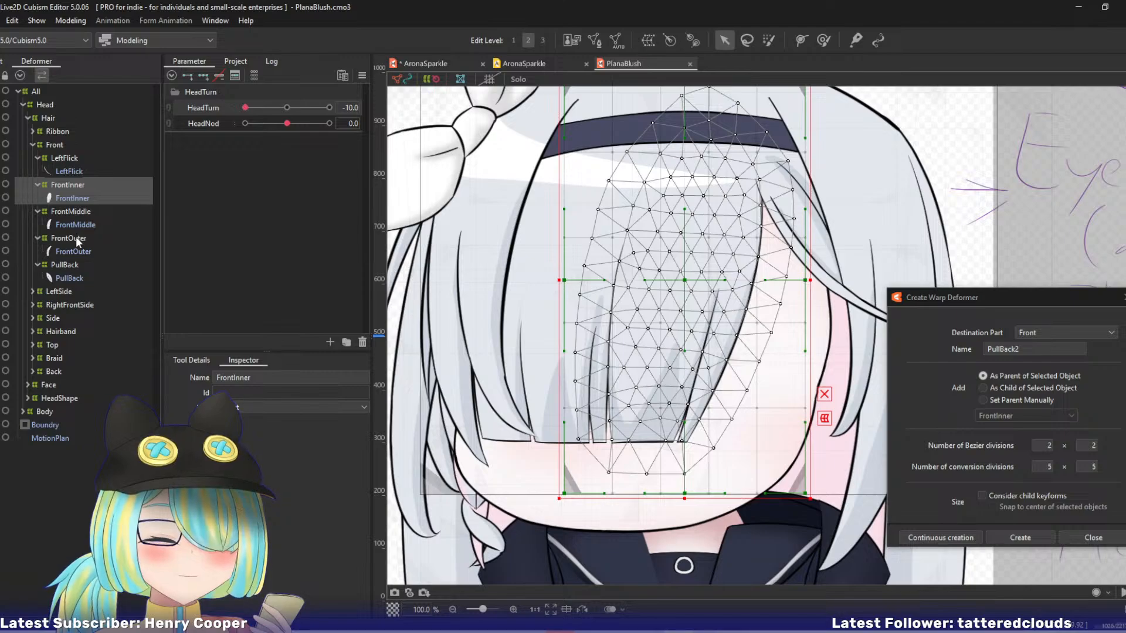
pyautogui.press('s')
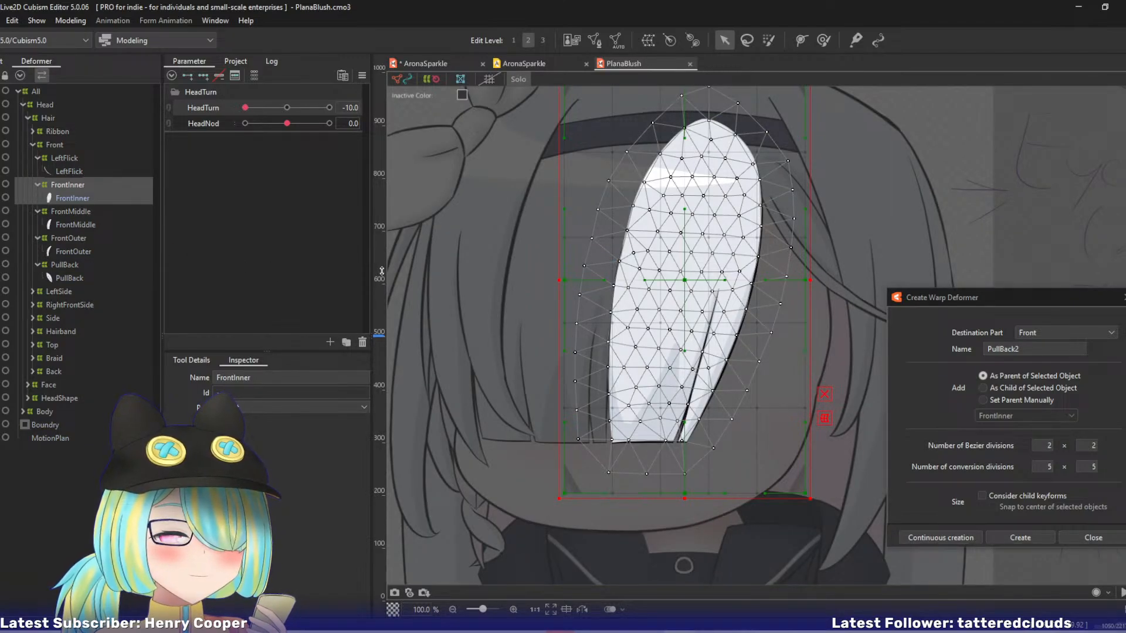
# Leave Solo view and expand the Face, Eye, LashHeadXY and EyeballHeadXY groups in the deformer hierarchy.
pyautogui.press('s')
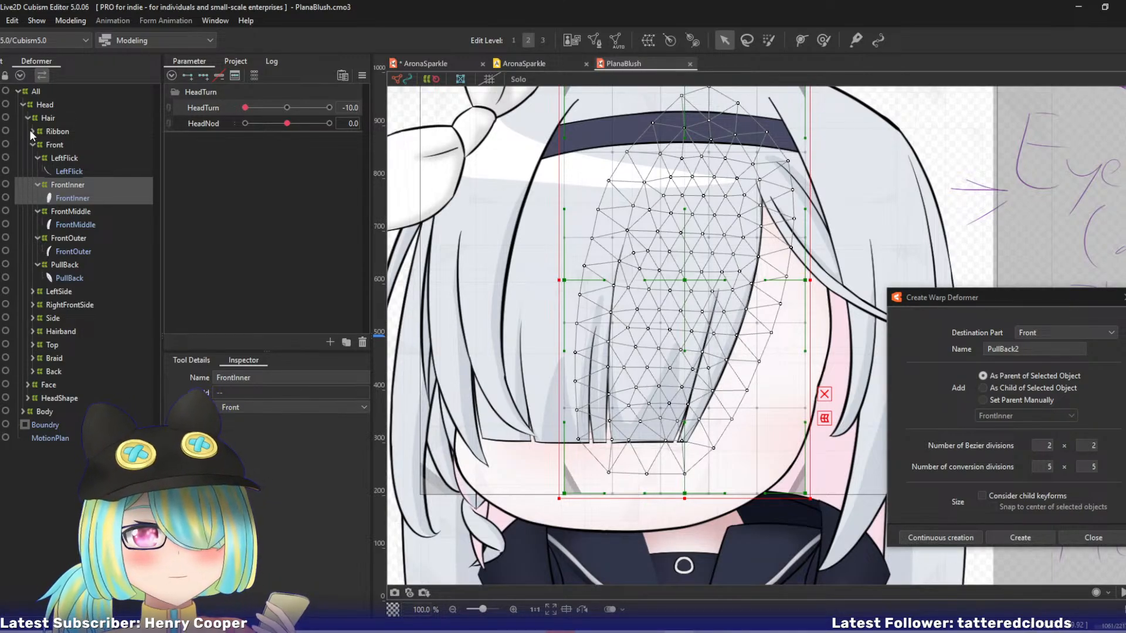
pyautogui.click(27, 385)
pyautogui.click(33, 423)
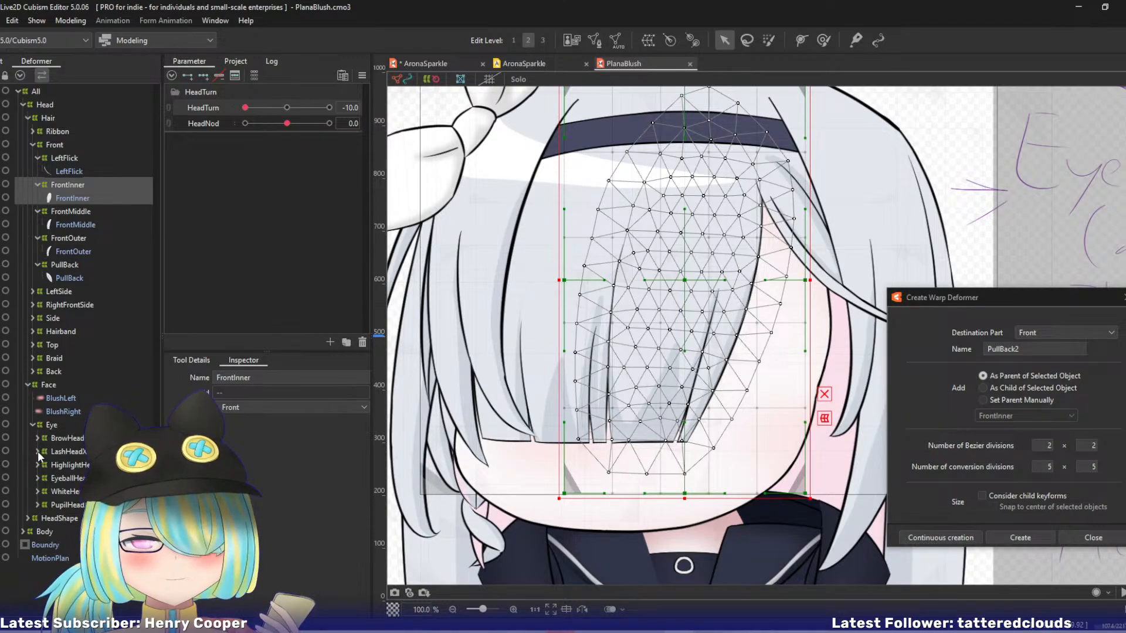
pyautogui.click(38, 451)
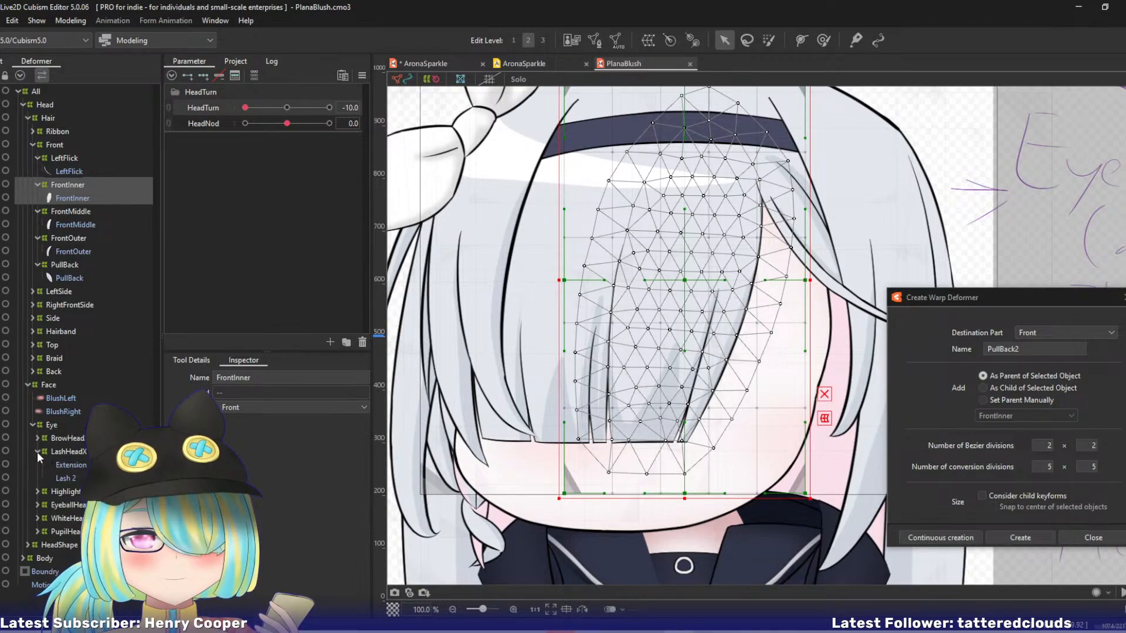
pyautogui.click(33, 518)
pyautogui.click(35, 506)
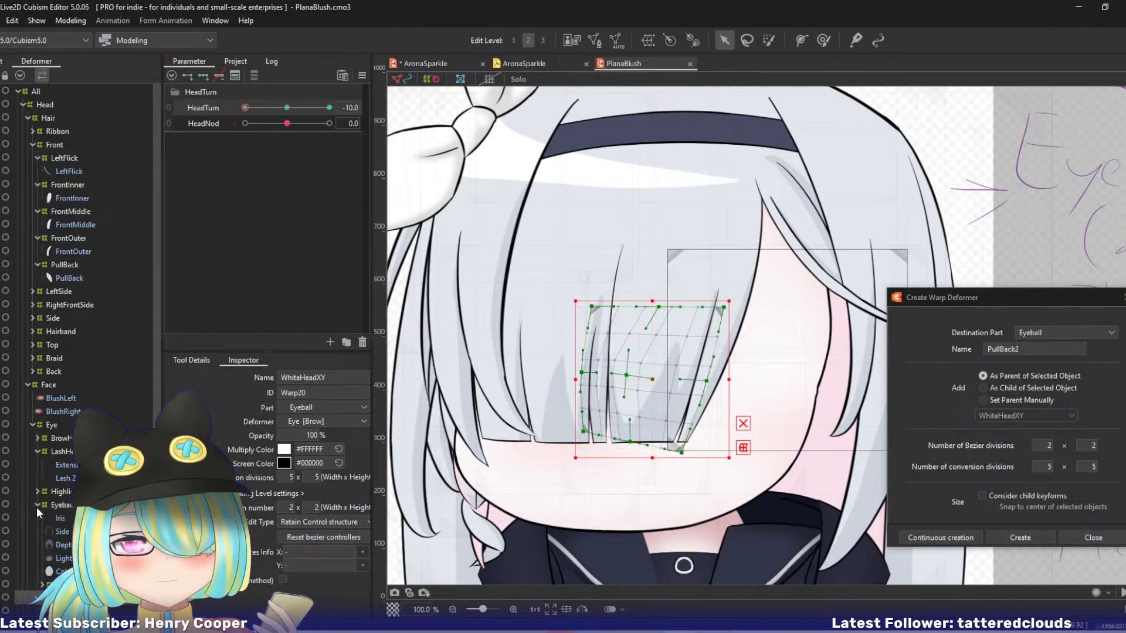
# Add three HeadTurn keyforms to the FrontInner, FrontMiddle, FrontOuter and PullBack warp deformers together.
pyautogui.click(73, 188)
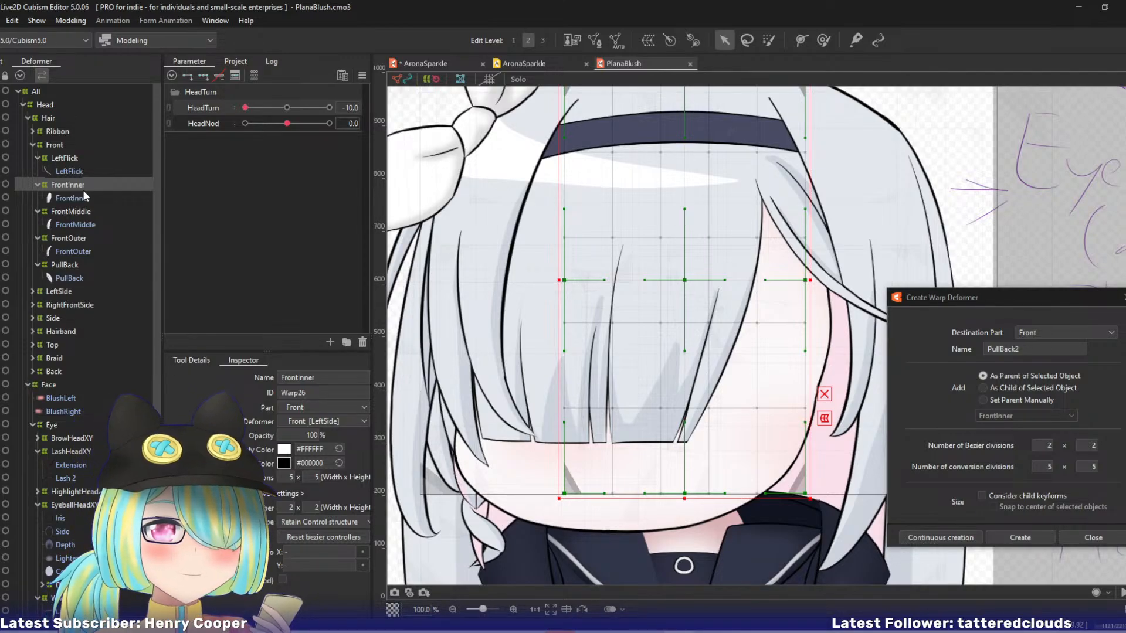
pyautogui.keyDown('ctrl'); pyautogui.click(89, 210); pyautogui.keyUp('ctrl')
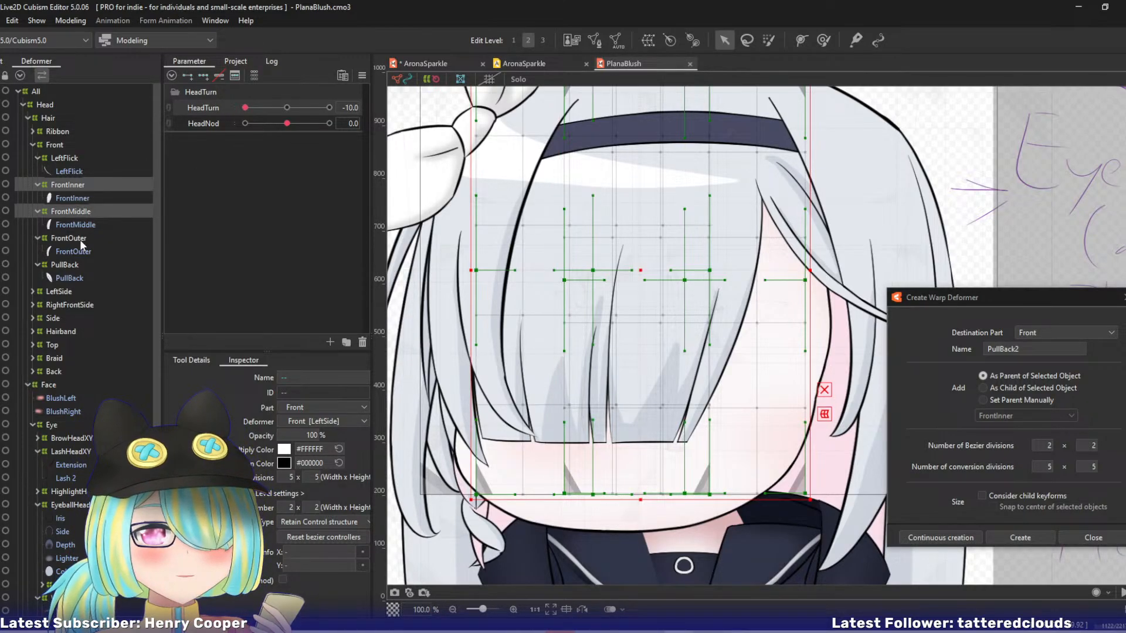
pyautogui.keyDown('ctrl'); pyautogui.click(79, 240); pyautogui.keyUp('ctrl')
pyautogui.keyDown('ctrl'); pyautogui.click(76, 264); pyautogui.keyUp('ctrl')
pyautogui.click(205, 77)
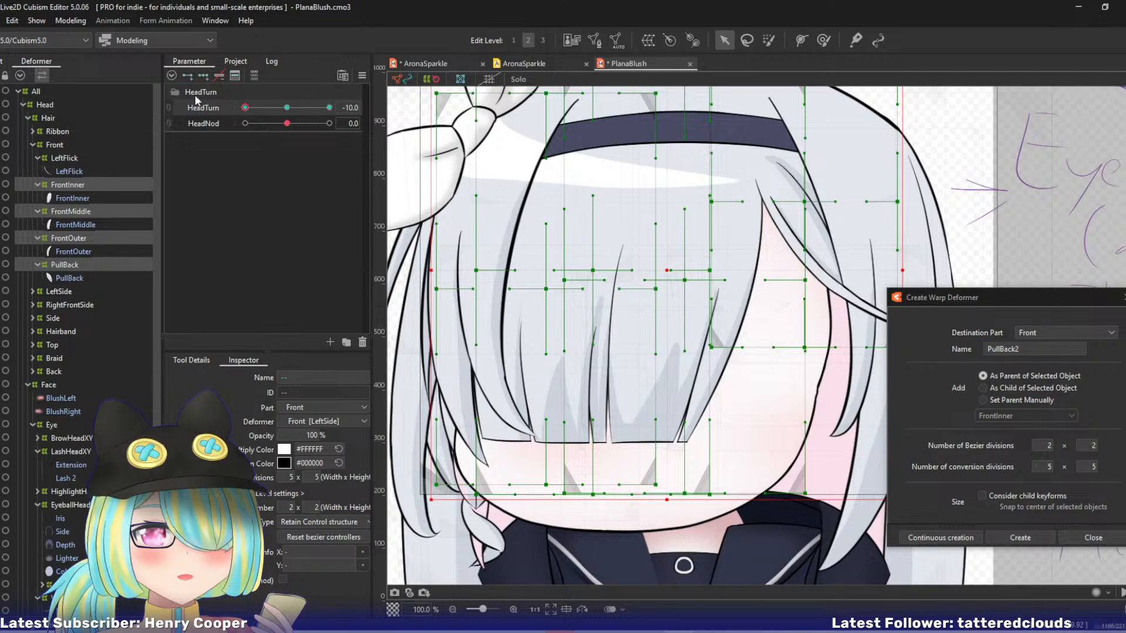
pyautogui.click(82, 185)
pyautogui.click(64, 158)
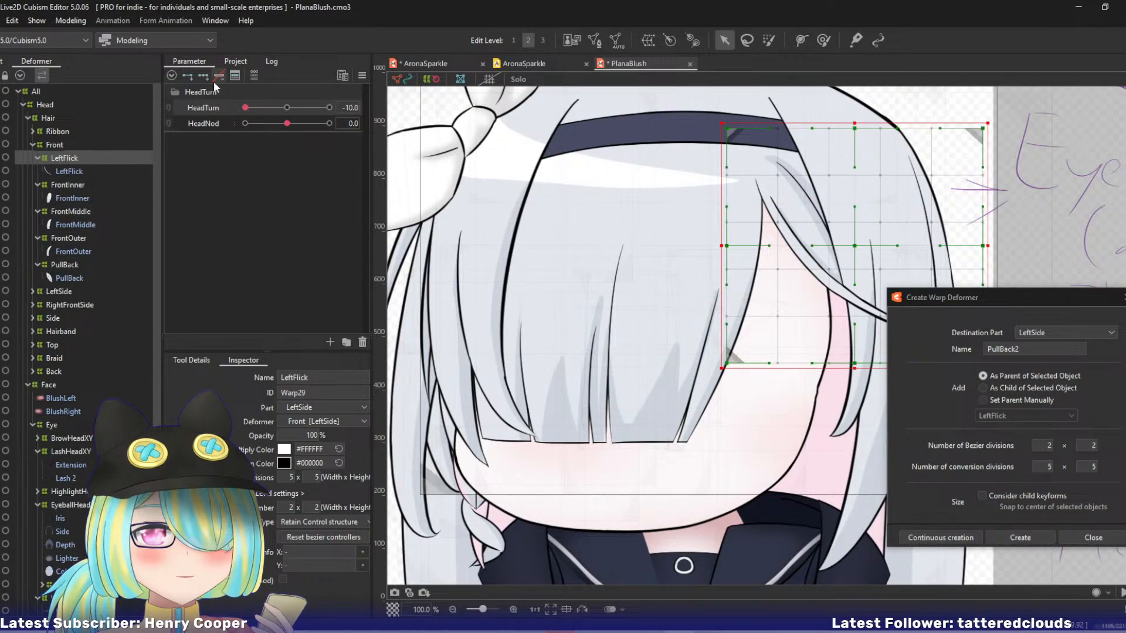
# At HeadTurn -10, move the FrontInner warp's centre, lower middle, right middle and upper right control points leftward.
pyautogui.click(84, 185)
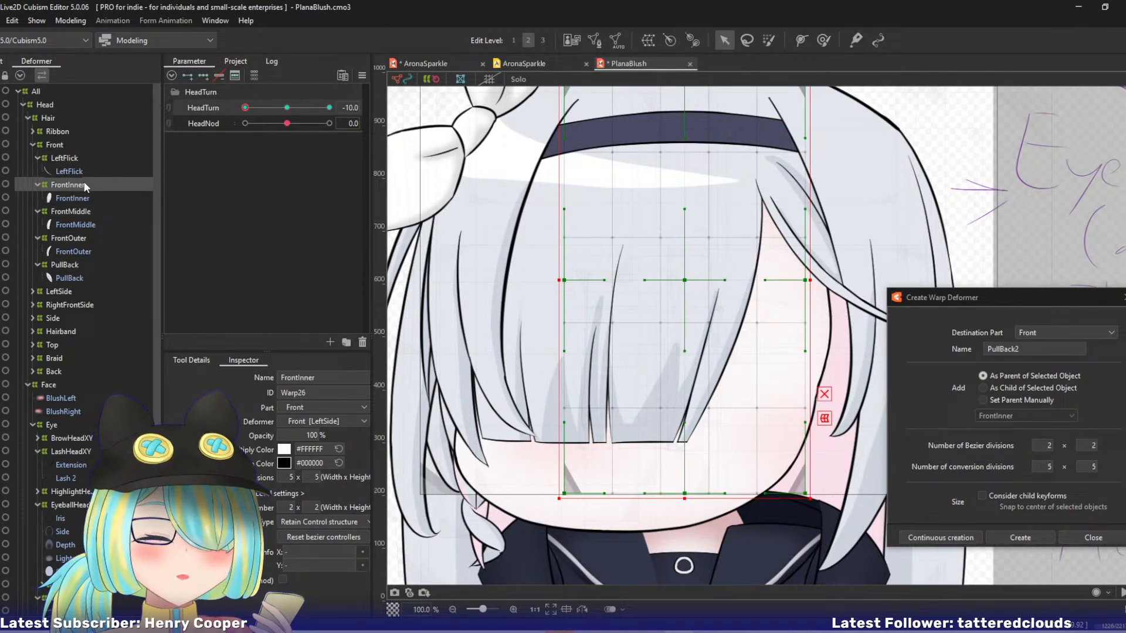
pyautogui.hotkey('ctrl', '-')
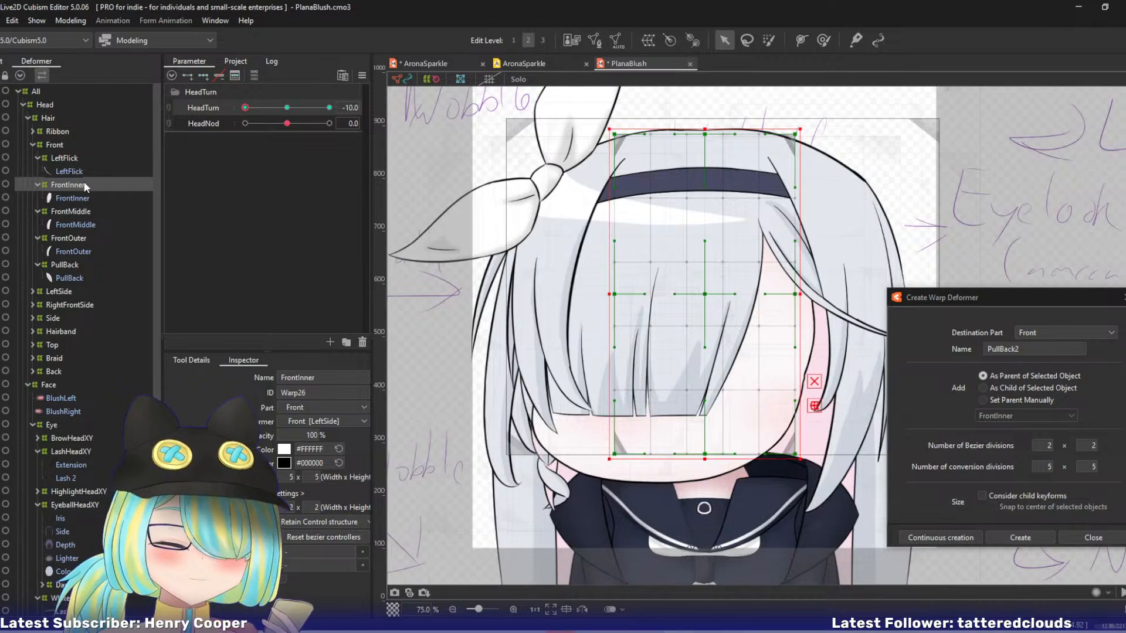
pyautogui.moveTo(610, 293); pyautogui.dragTo(515, 300)
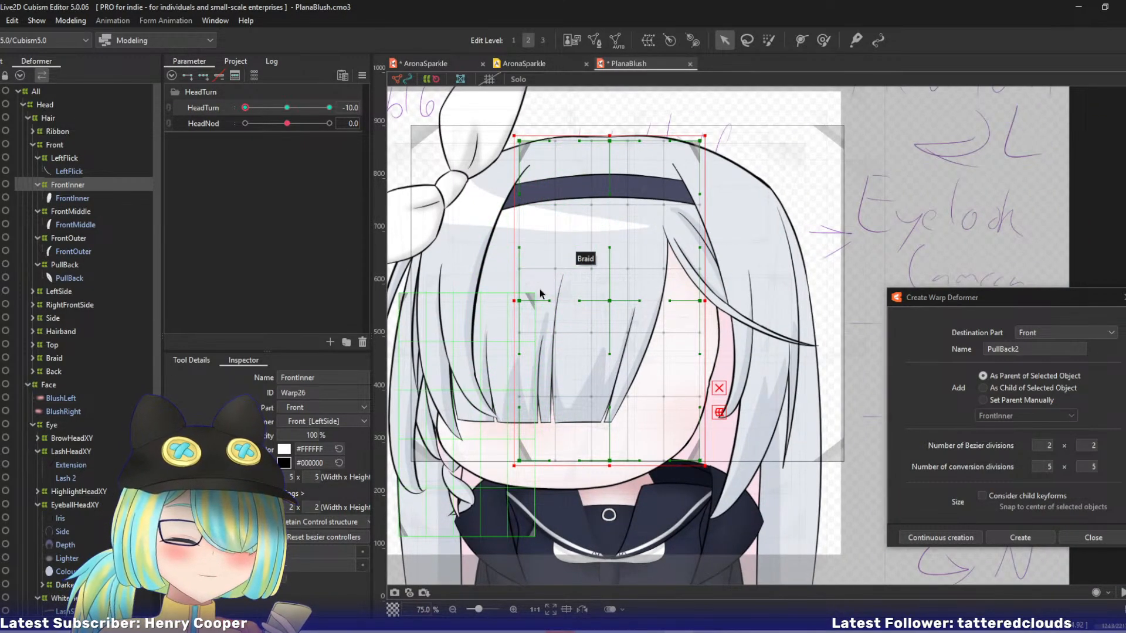
pyautogui.moveTo(610, 303); pyautogui.dragTo(580, 301)
pyautogui.moveTo(610, 462); pyautogui.dragTo(567, 464)
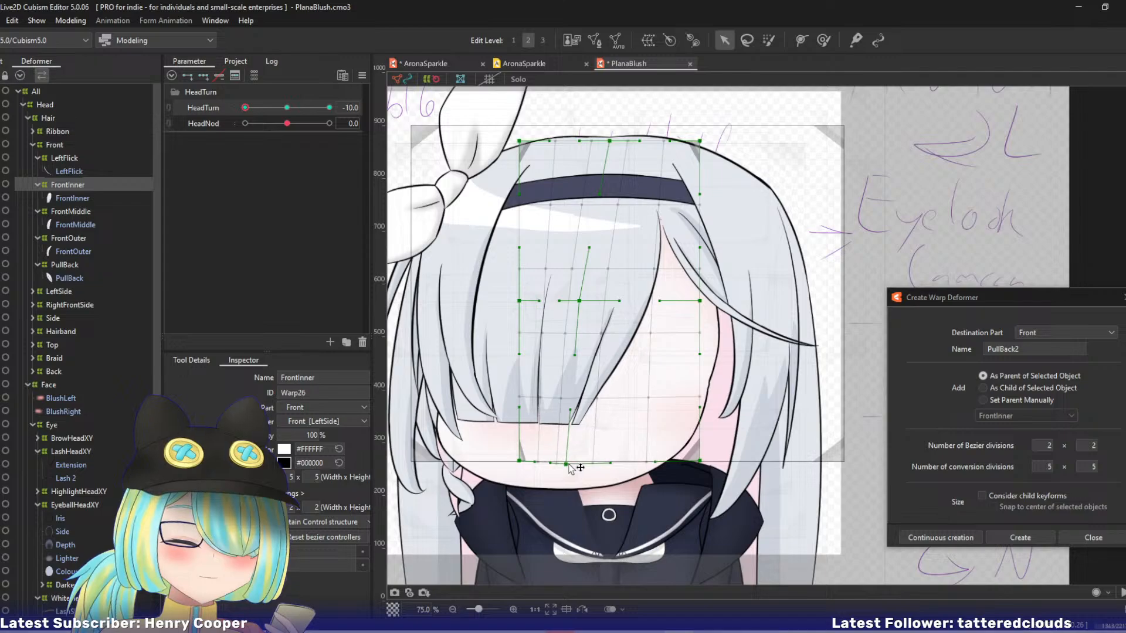
pyautogui.moveTo(700, 301); pyautogui.dragTo(661, 301)
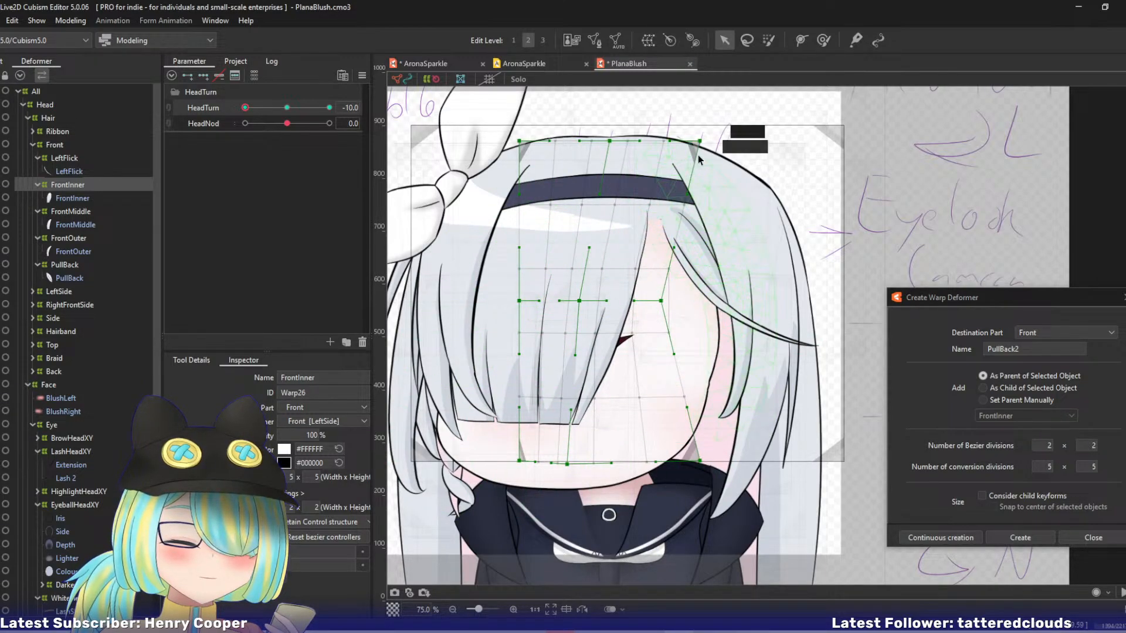
pyautogui.moveTo(700, 141); pyautogui.dragTo(650, 141)
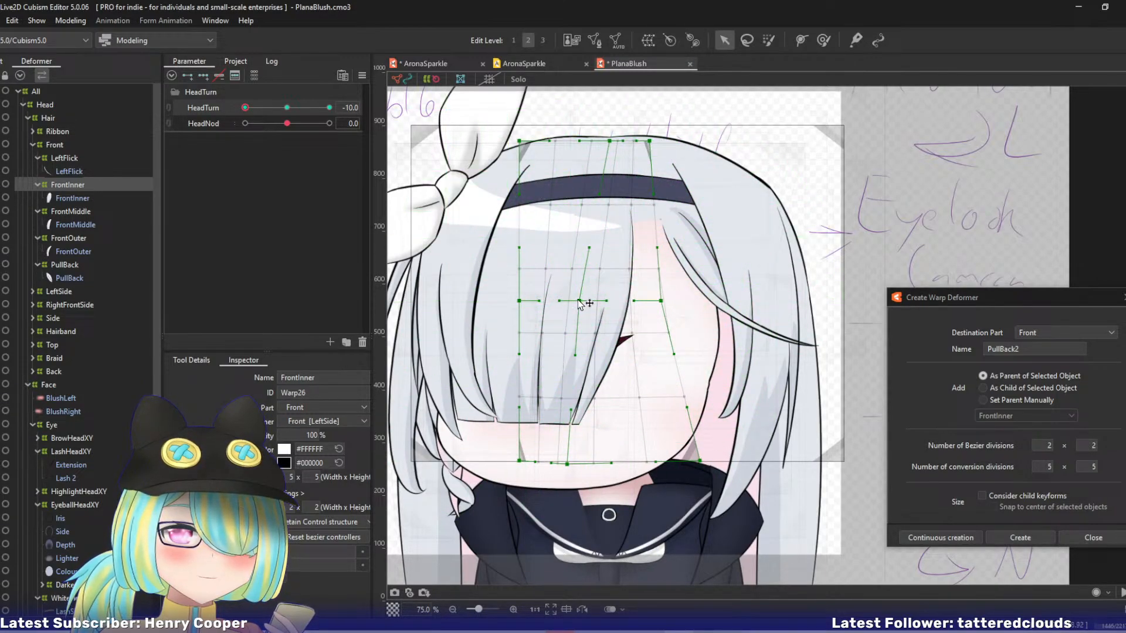
# Shift the FrontInner warp's middle row and its three lower control points leftward at HeadTurn -10.
pyautogui.moveTo(580, 301); pyautogui.dragTo(507, 300)
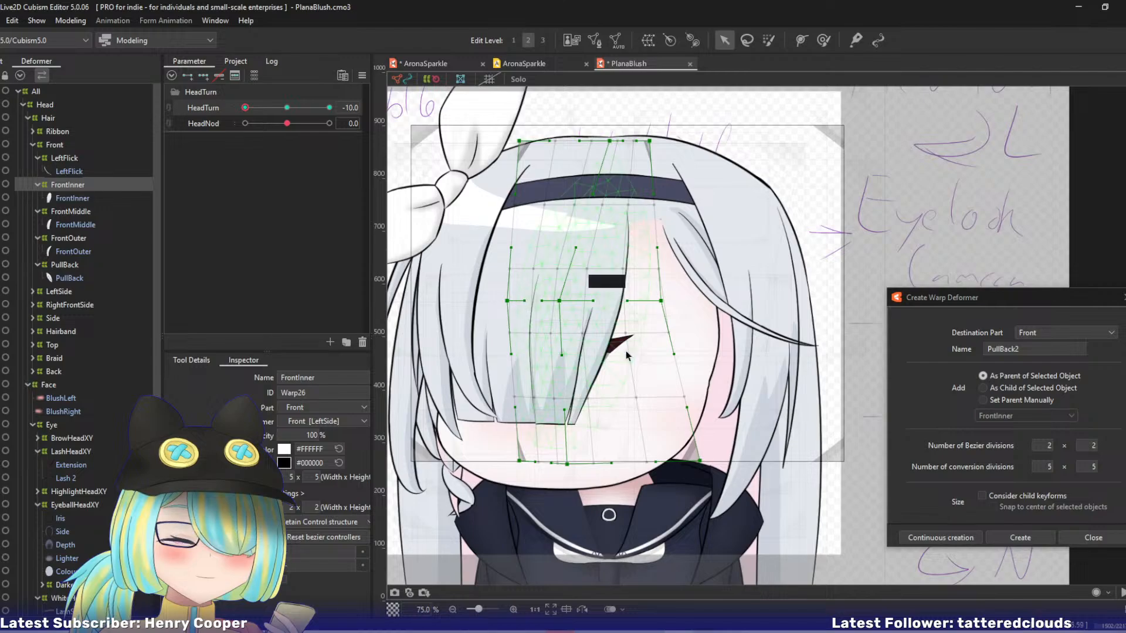
pyautogui.moveTo(699, 460); pyautogui.dragTo(639, 461)
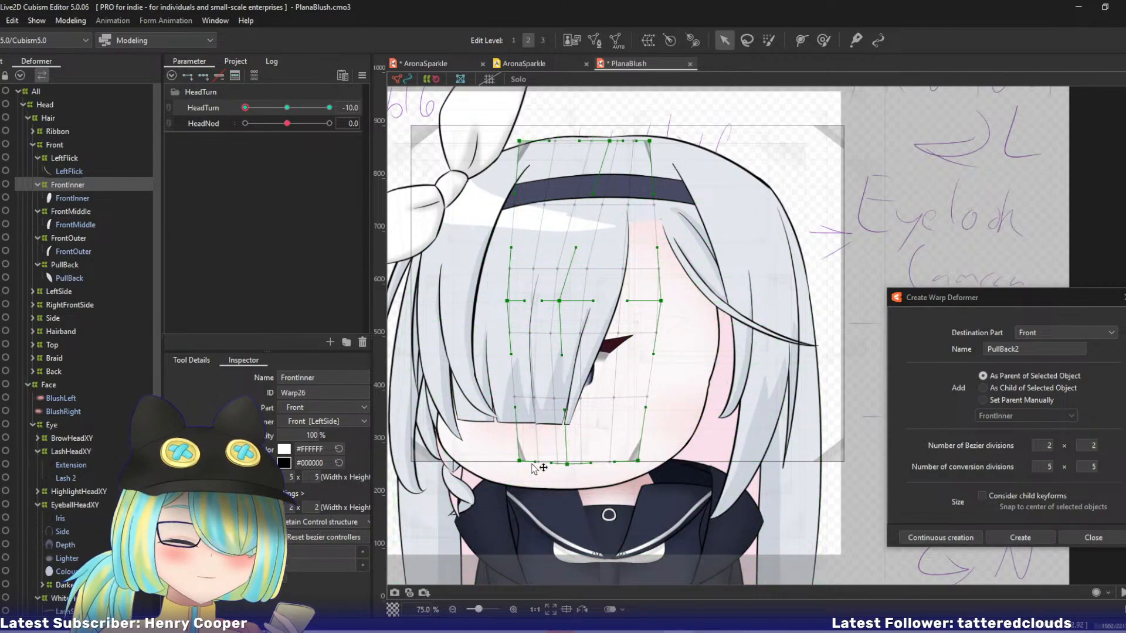
pyautogui.moveTo(519, 461); pyautogui.dragTo(496, 459)
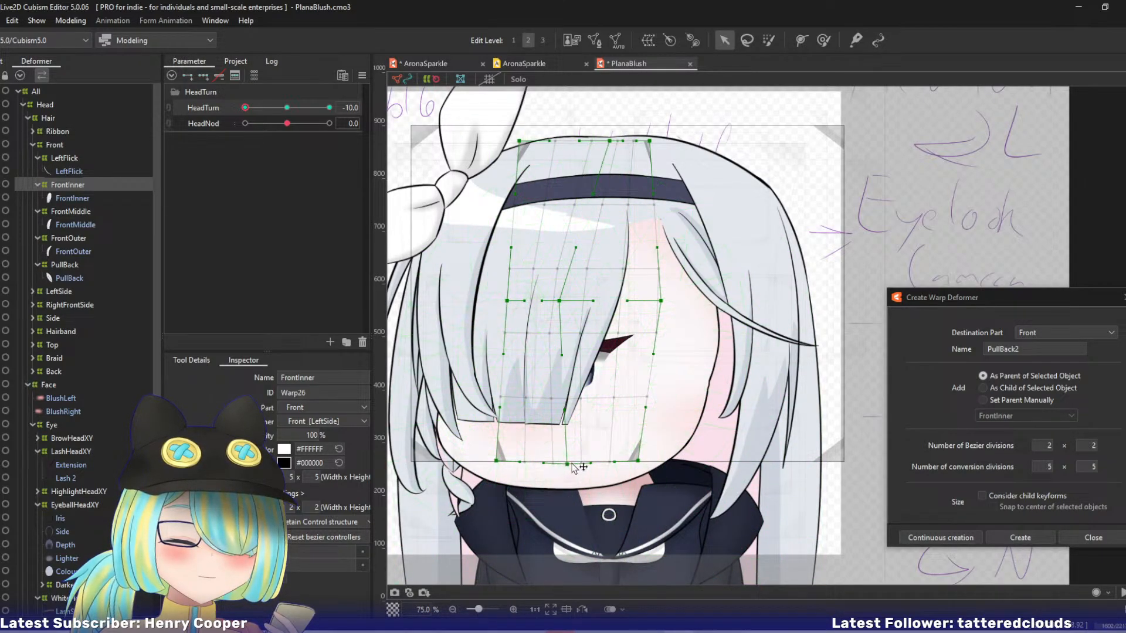
pyautogui.moveTo(567, 464); pyautogui.dragTo(554, 464)
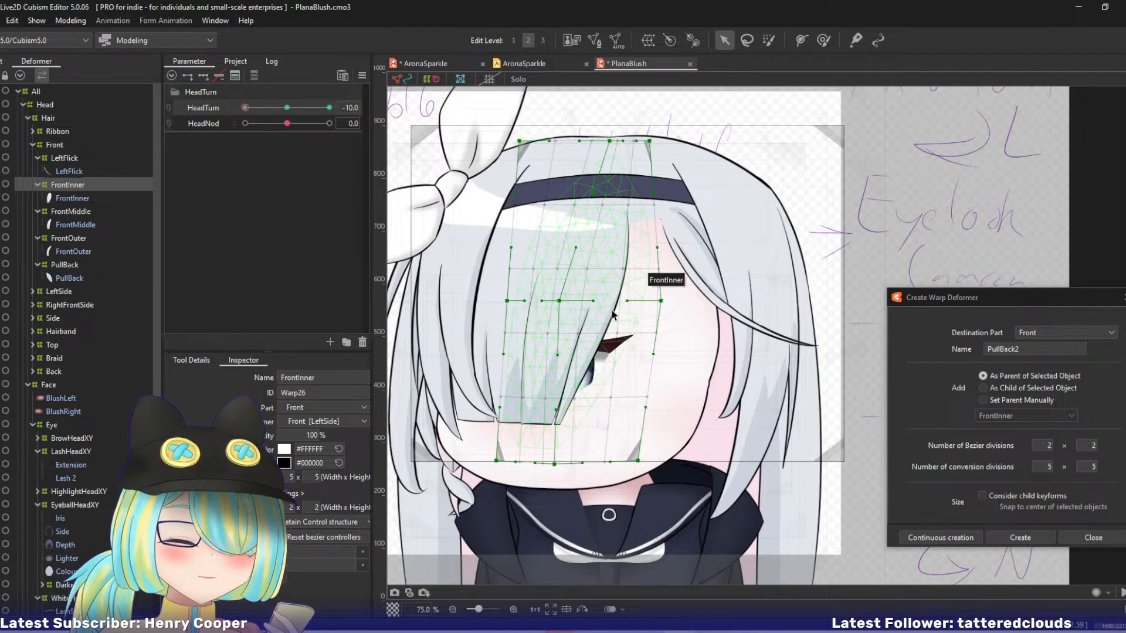
# Apply the form that the brow, lash, highlight, eyeball, white and pupil deformers have at HeadTurn -6.7 to their -10 keyform.
pyautogui.moveTo(245, 108)
pyautogui.mouseDown()
pyautogui.moveTo(275, 104)
pyautogui.moveTo(217, 106)
pyautogui.moveTo(260, 108)
pyautogui.mouseUp()
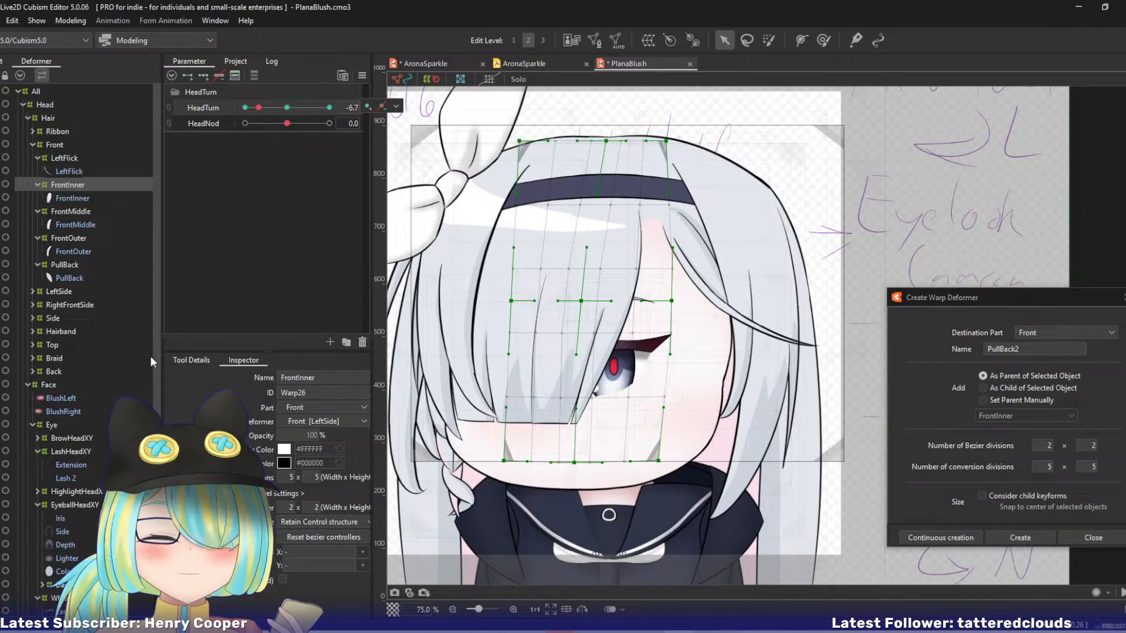
pyautogui.scroll(-2, 155, 382)
pyautogui.click(65, 358)
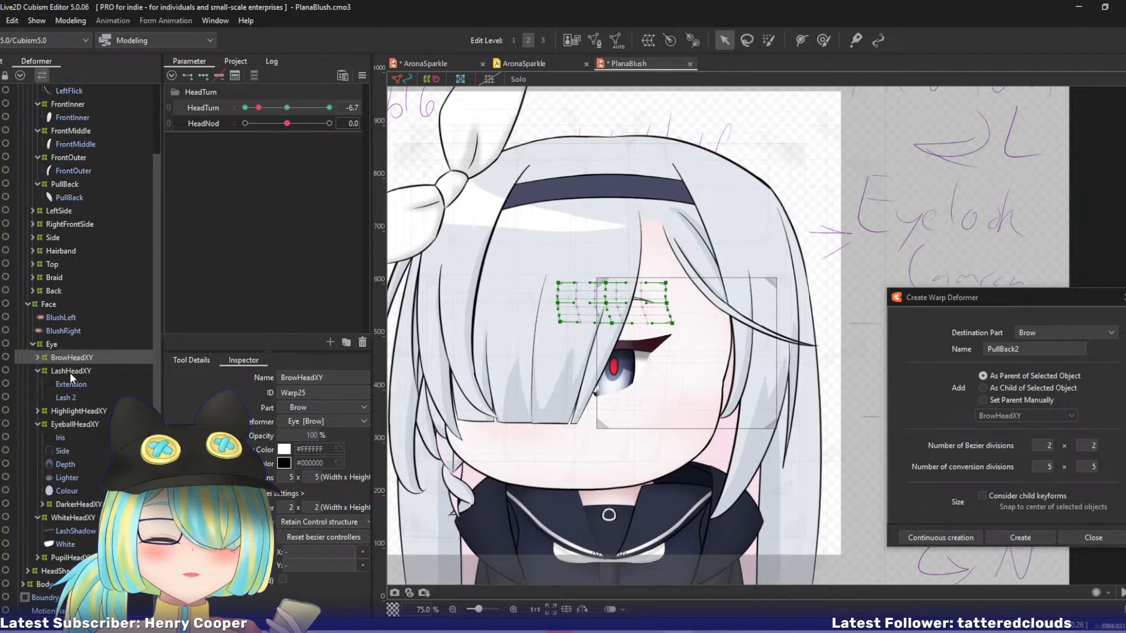
pyautogui.keyDown('ctrl'); pyautogui.click(69, 372); pyautogui.keyUp('ctrl')
pyautogui.keyDown('ctrl'); pyautogui.click(75, 411); pyautogui.keyUp('ctrl')
pyautogui.keyDown('ctrl'); pyautogui.click(76, 424); pyautogui.keyUp('ctrl')
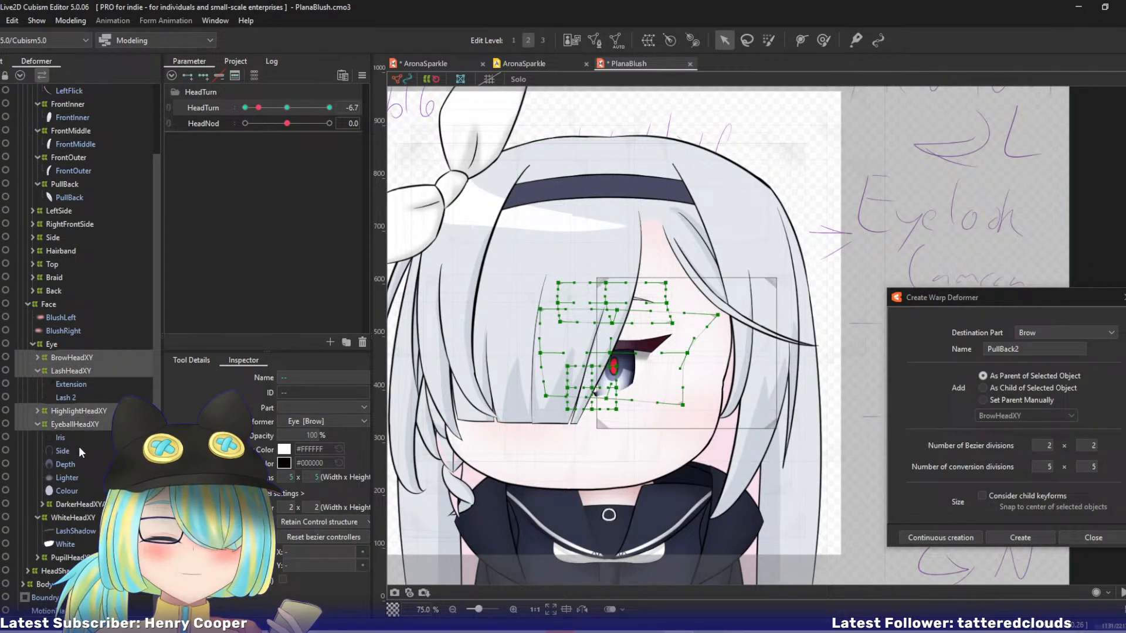
pyautogui.keyDown('ctrl'); pyautogui.click(77, 504); pyautogui.keyUp('ctrl')
pyautogui.keyDown('ctrl'); pyautogui.click(73, 518); pyautogui.keyUp('ctrl')
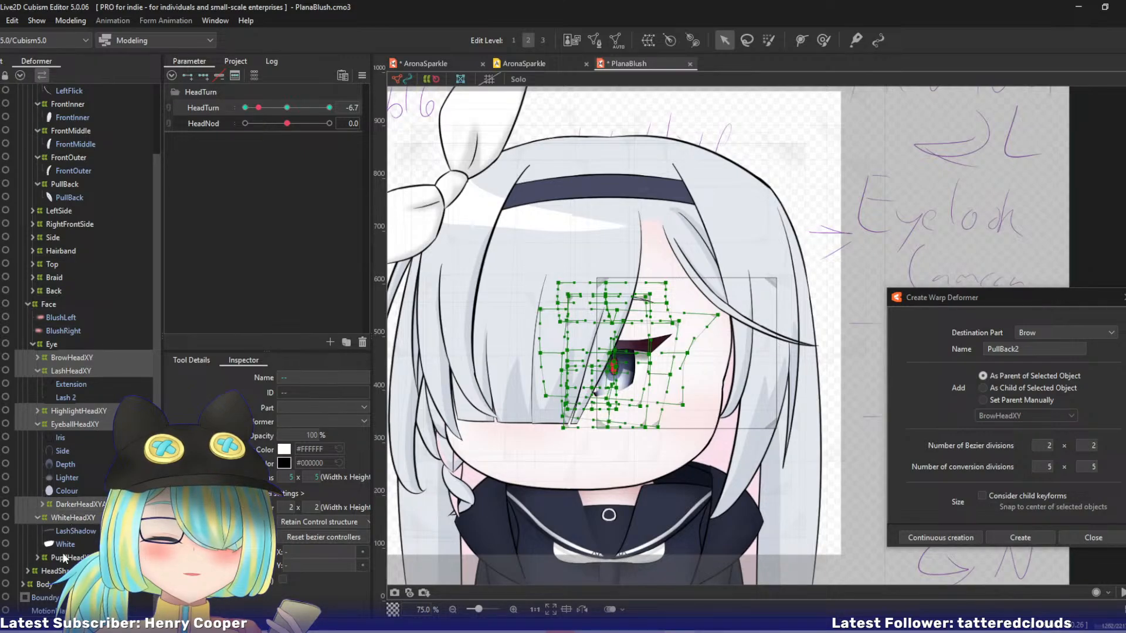
pyautogui.keyDown('ctrl'); pyautogui.click(66, 558); pyautogui.keyUp('ctrl')
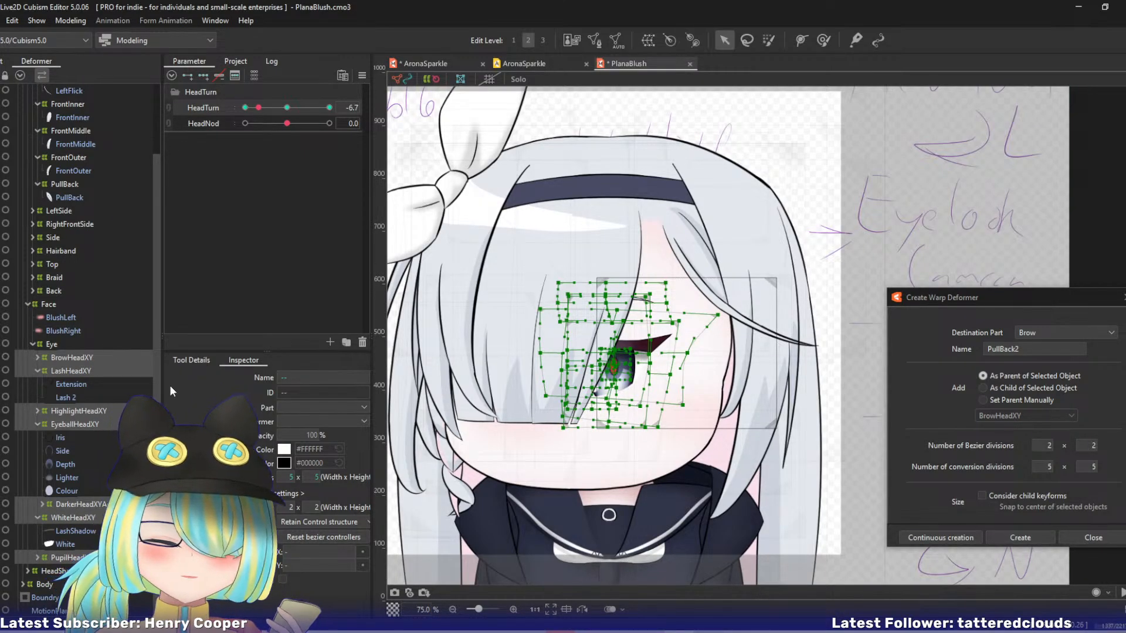
pyautogui.click(245, 107)
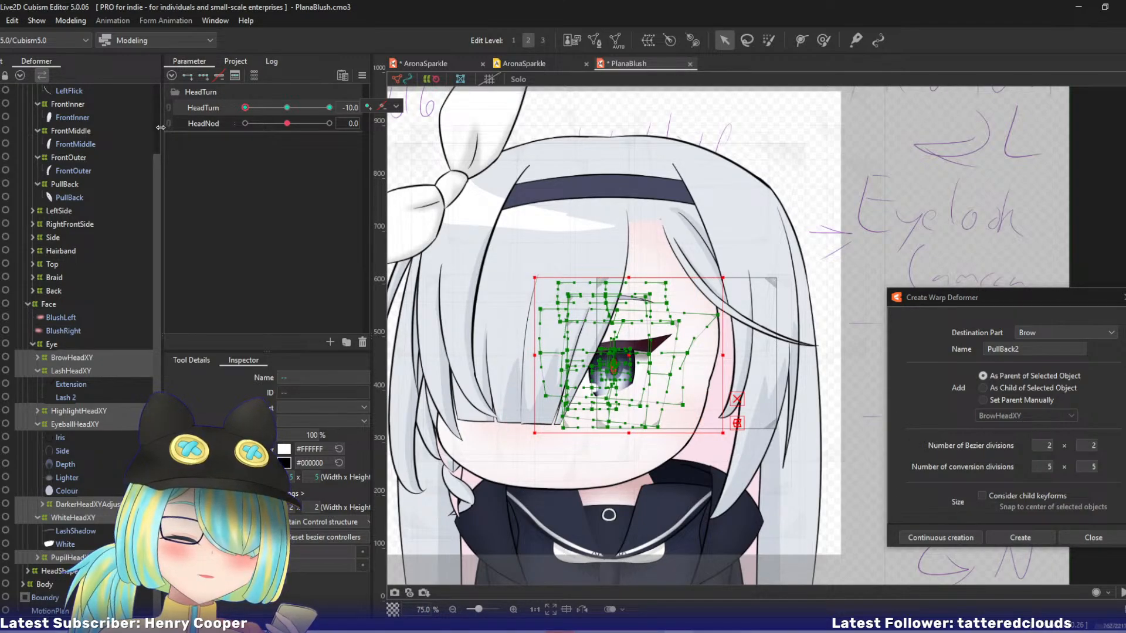
pyautogui.moveTo(246, 108); pyautogui.dragTo(259, 106)
pyautogui.click(245, 107)
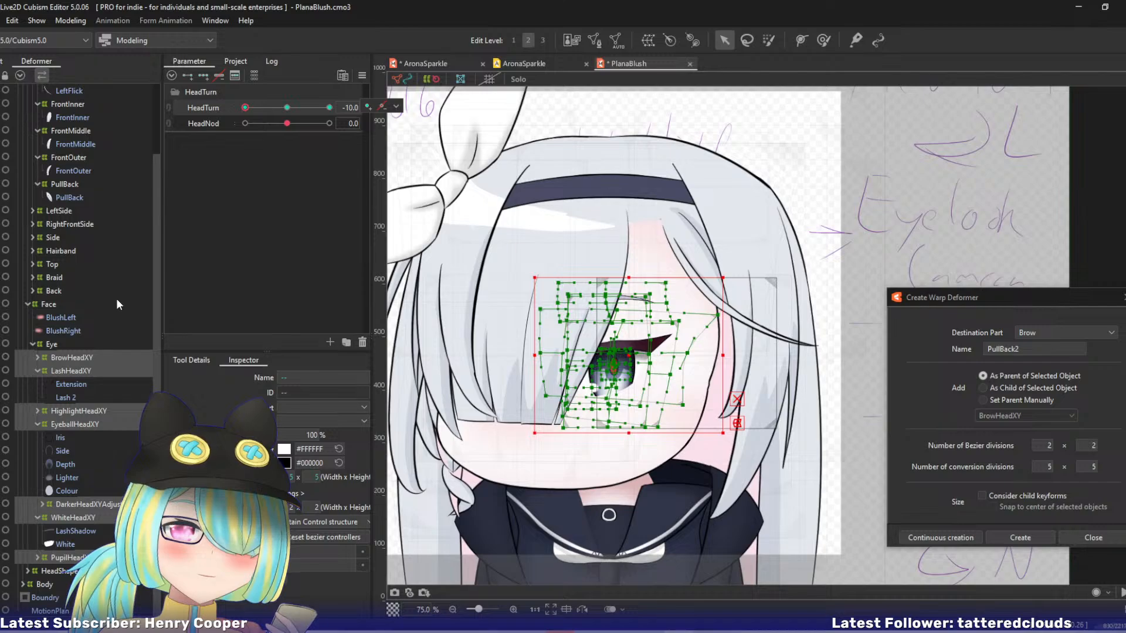
# Refine the FrontInner warp at HeadTurn -10 by nudging its right middle, centre and upper middle control points leftward.
pyautogui.moveTo(158, 193); pyautogui.dragTo(177, 100)
pyautogui.click(73, 154)
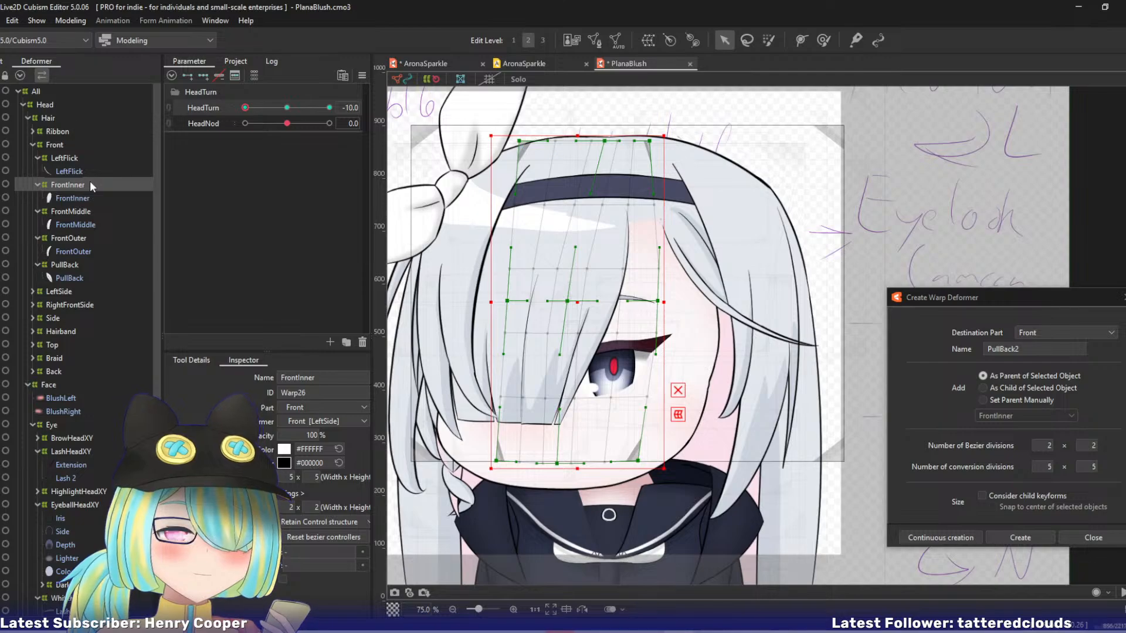
pyautogui.moveTo(245, 107)
pyautogui.mouseDown()
pyautogui.moveTo(286, 99)
pyautogui.moveTo(240, 110)
pyautogui.mouseUp()
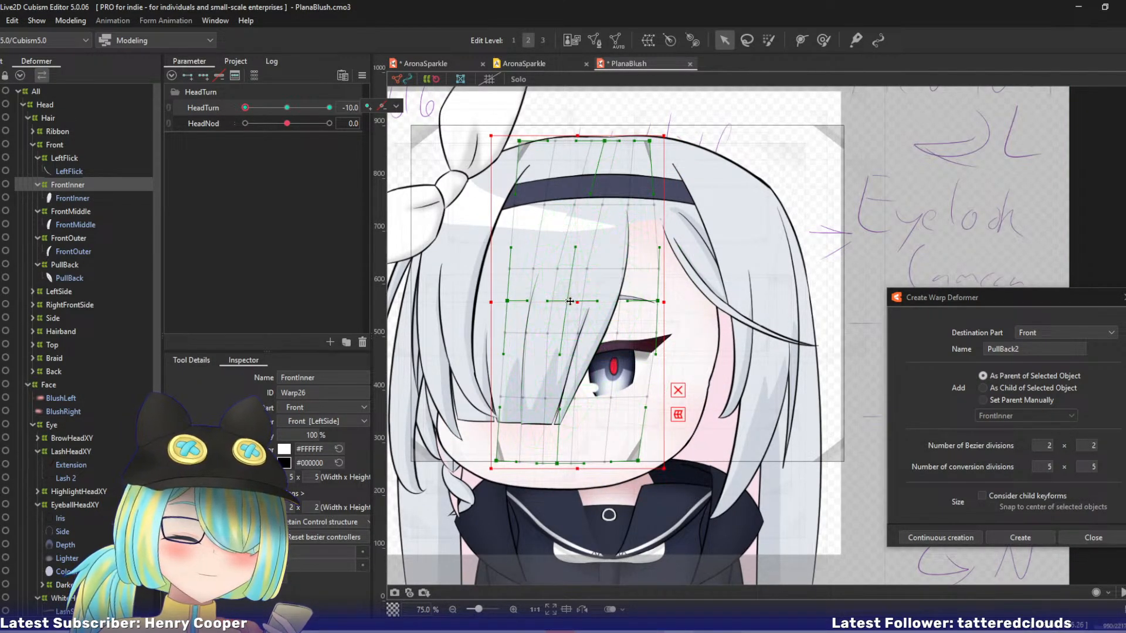
pyautogui.moveTo(658, 300); pyautogui.dragTo(650, 301)
pyautogui.moveTo(568, 302); pyautogui.dragTo(548, 303)
pyautogui.moveTo(604, 142); pyautogui.dragTo(594, 143)
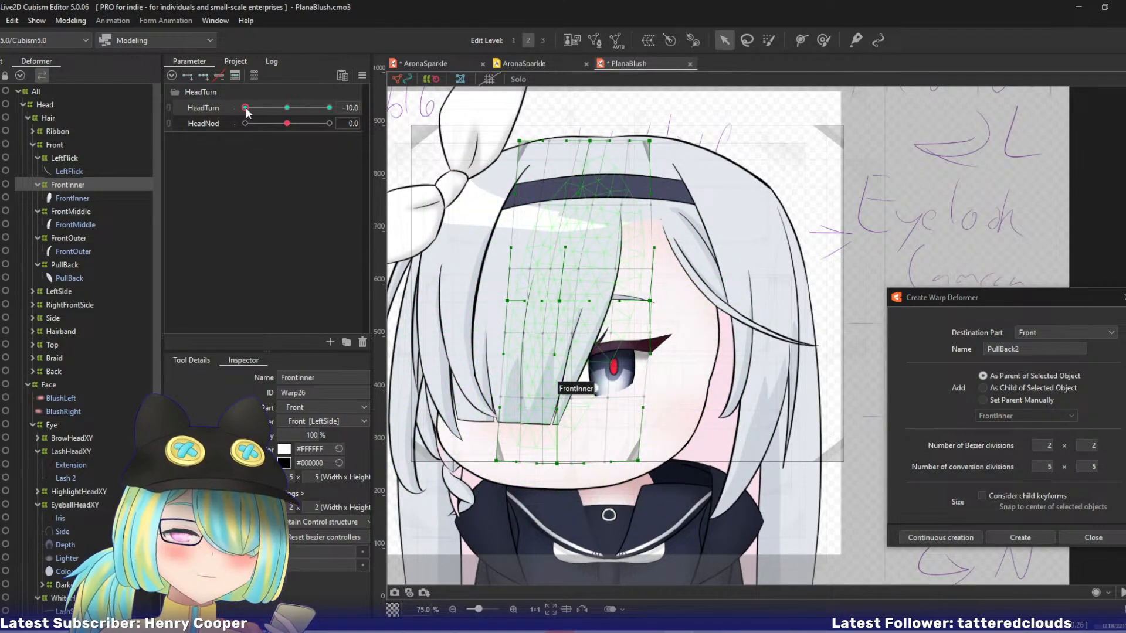
pyautogui.moveTo(245, 108)
pyautogui.mouseDown()
pyautogui.moveTo(259, 112)
pyautogui.moveTo(229, 119)
pyautogui.mouseUp()
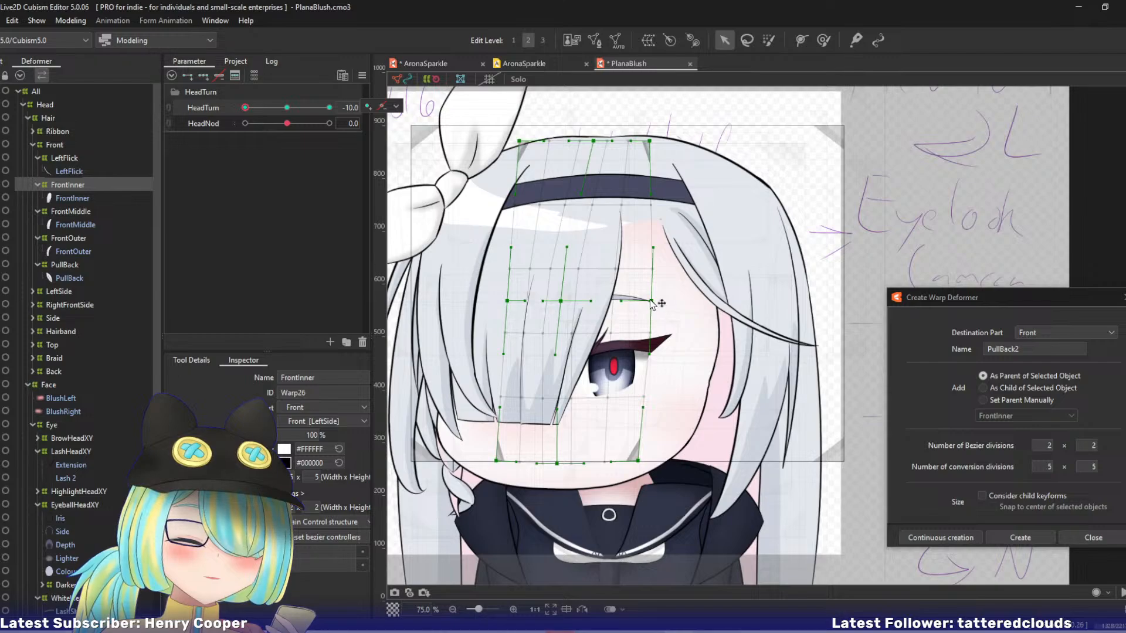
pyautogui.moveTo(638, 461); pyautogui.dragTo(561, 459)
pyautogui.hotkey('ctrl', 'd')
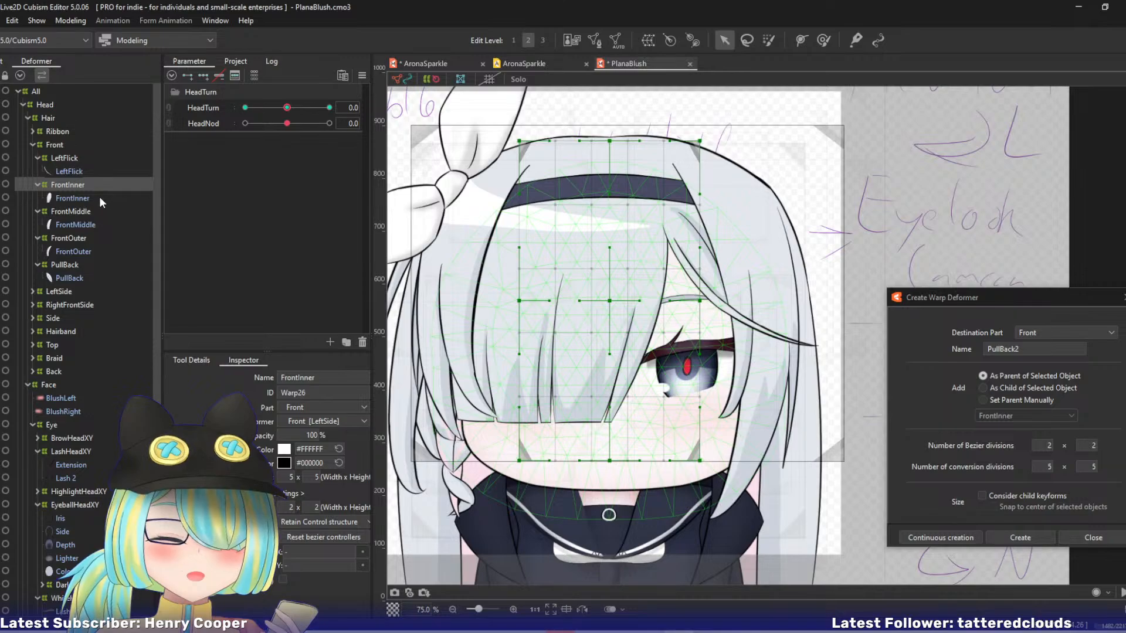
# Edit the FrontInner art mesh, placing a vertex where the inner strand line meets the bottom hair edge and clearing vertices around that line.
pyautogui.click(72, 199)
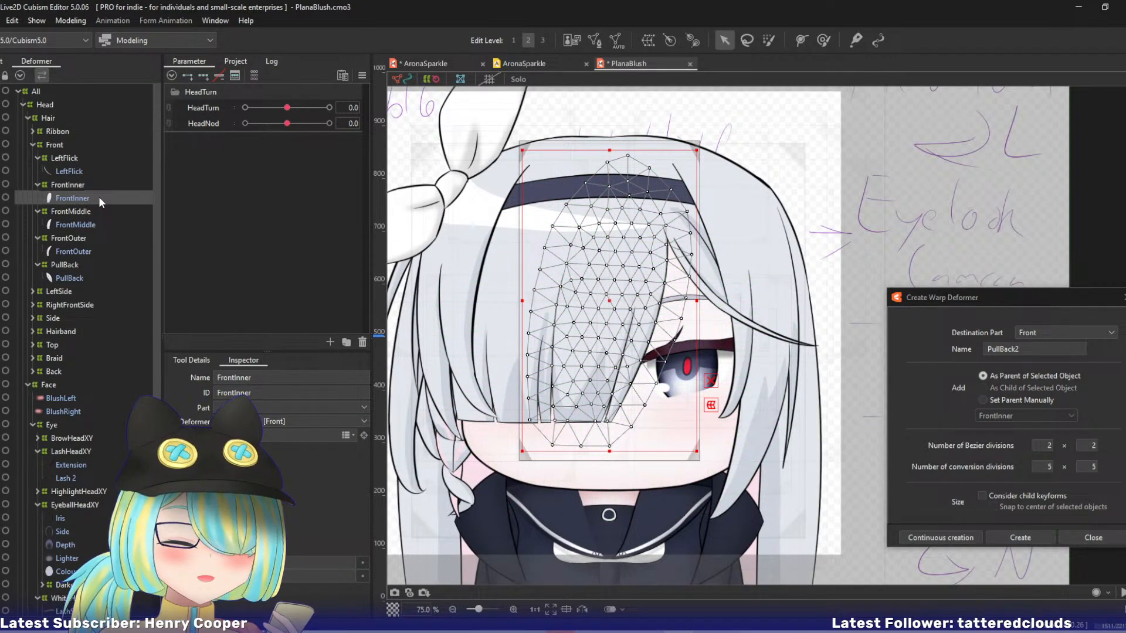
pyautogui.hotkey('ctrl', 'e')
pyautogui.scroll(1, 521, 400)
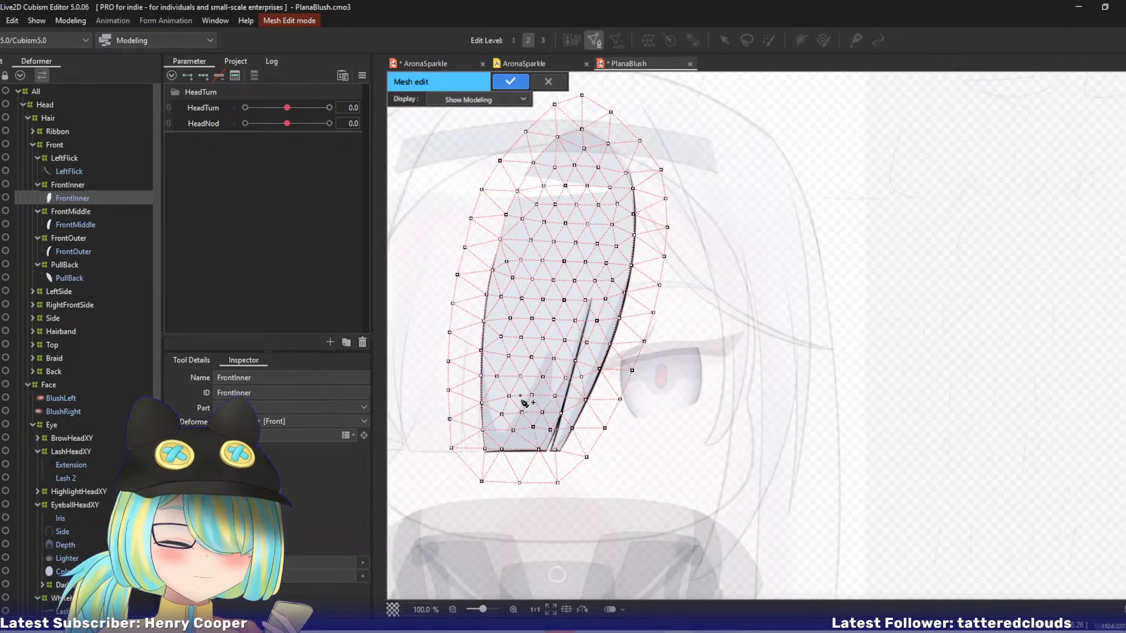
pyautogui.moveTo(692, 372); pyautogui.dragTo(711, 329)
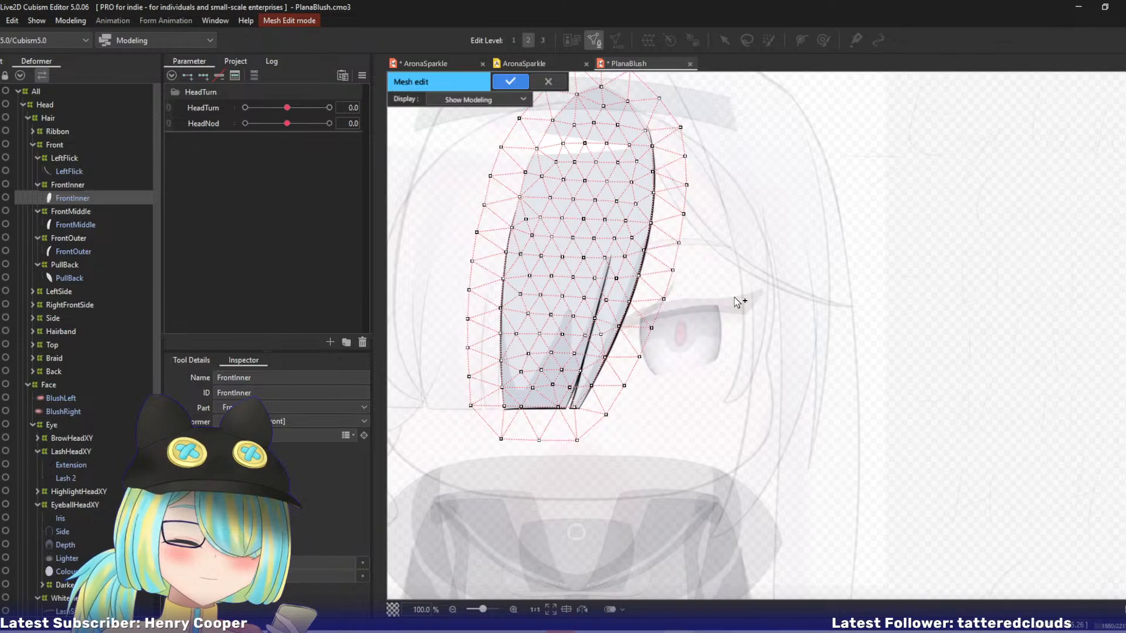
pyautogui.click(209, 360)
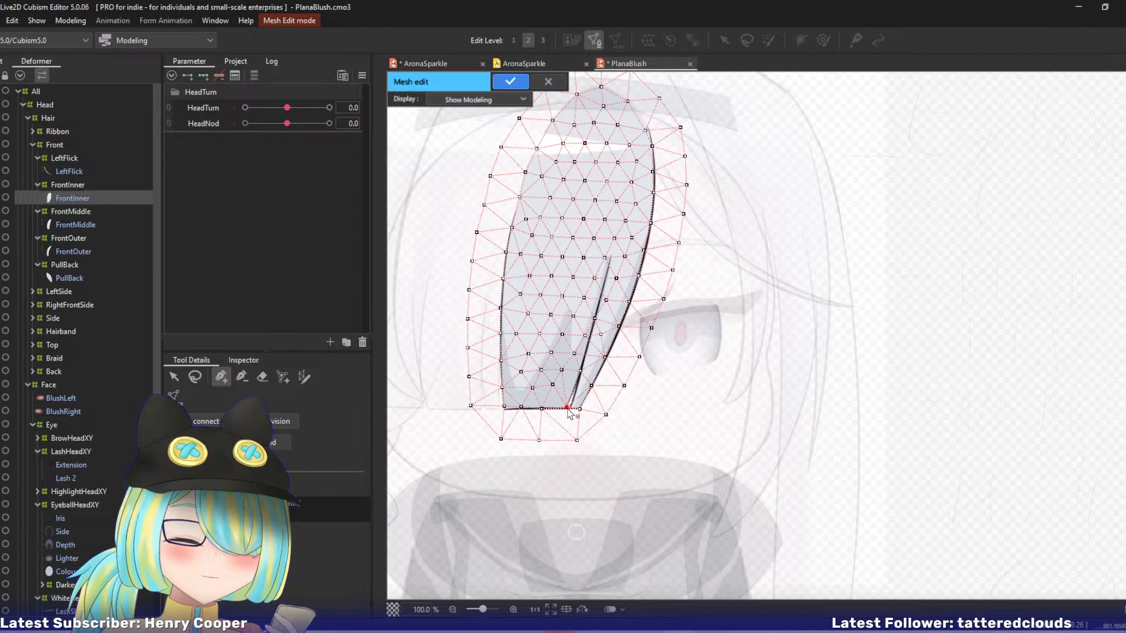
pyautogui.scroll(1, 566, 413)
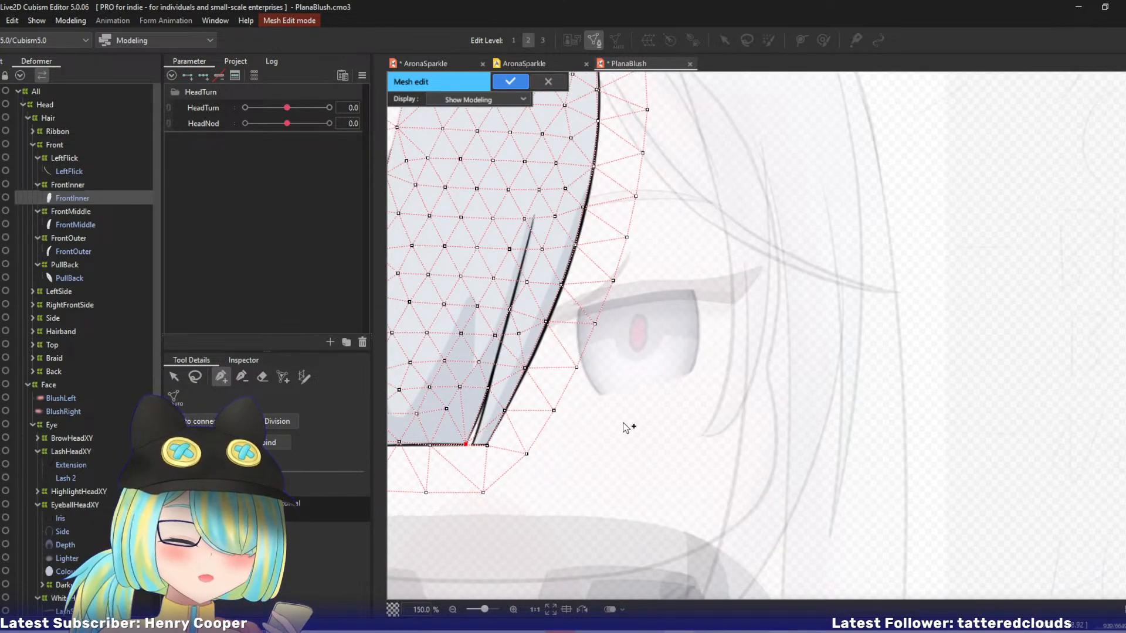
pyautogui.moveTo(669, 433); pyautogui.dragTo(769, 433)
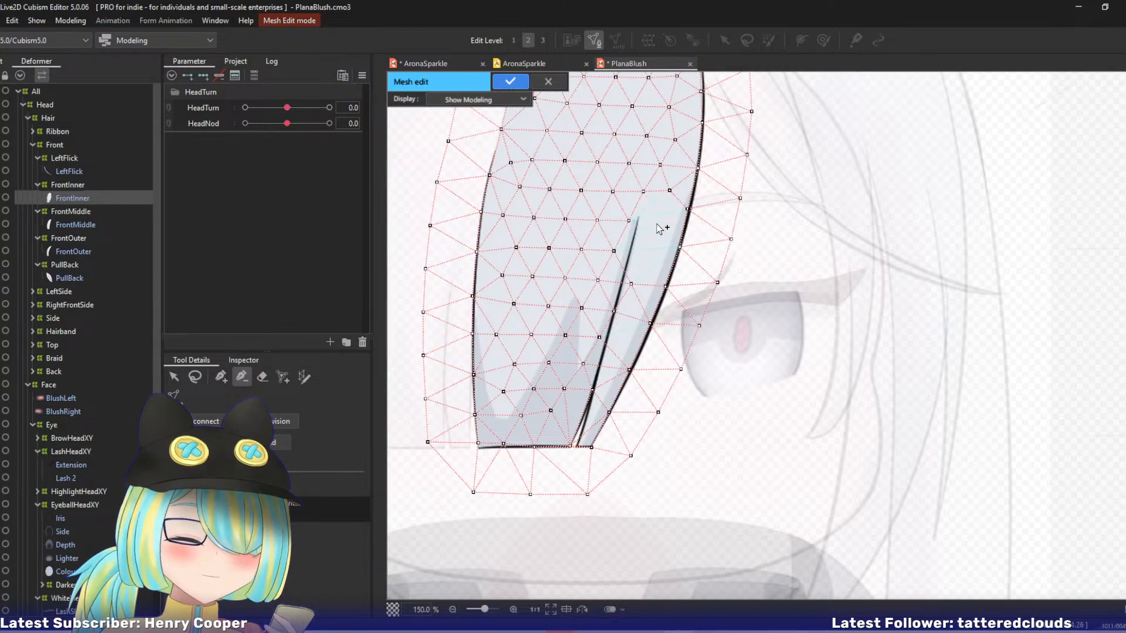
# Trace new mesh vertices along the inner strand line down to the bottom hair edge and apply the FrontInner mesh edit.
pyautogui.click(221, 376)
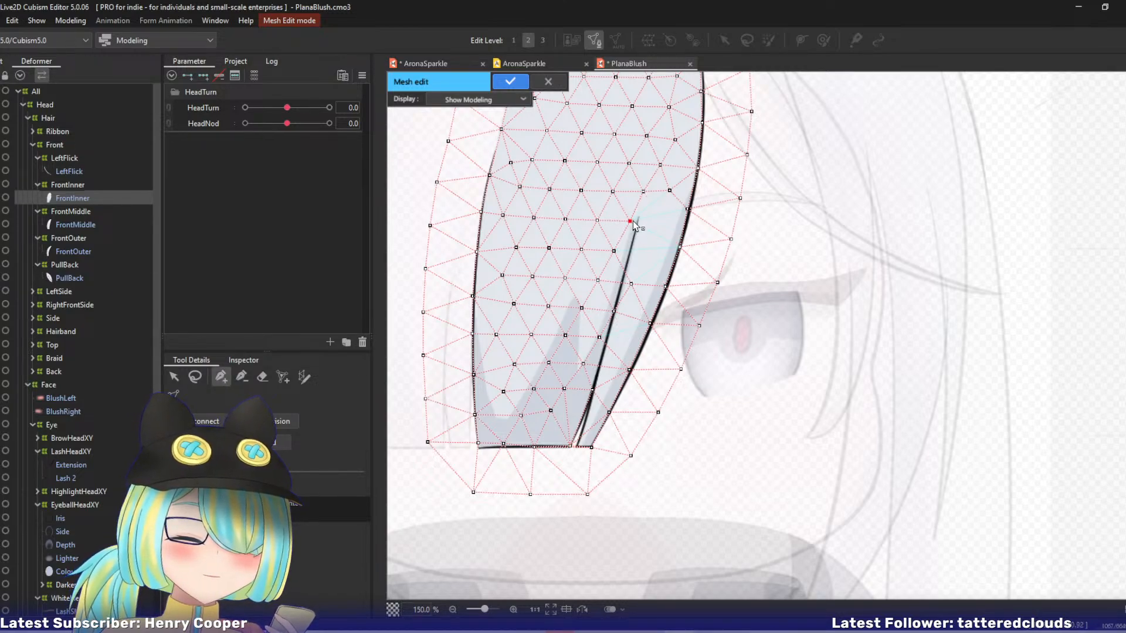
pyautogui.moveTo(639, 222); pyautogui.dragTo(630, 256)
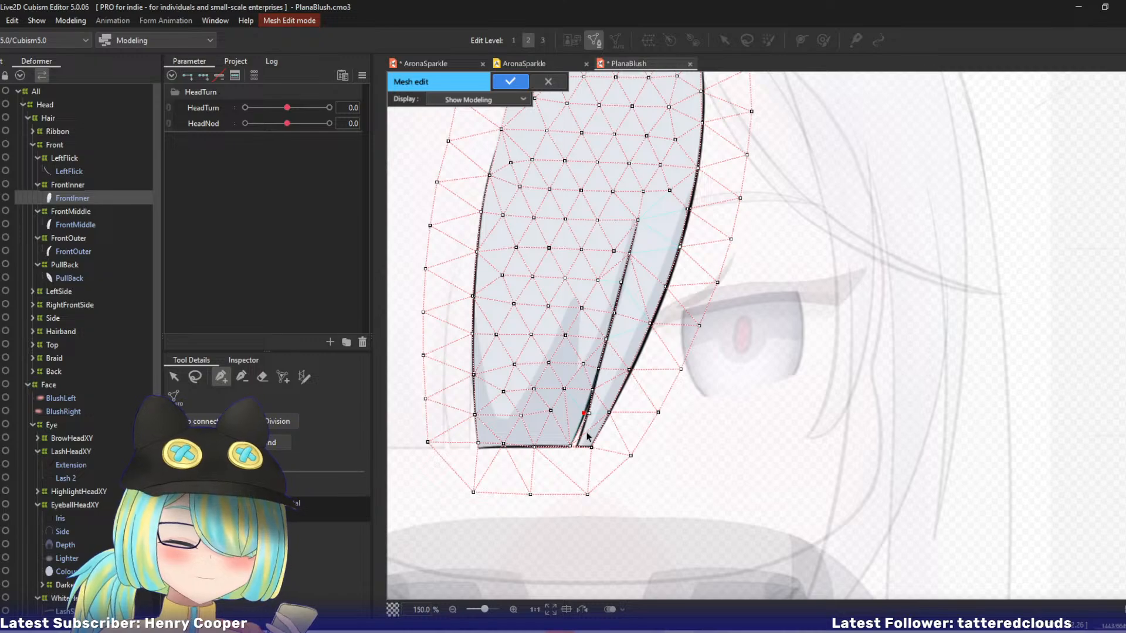
pyautogui.click(574, 449)
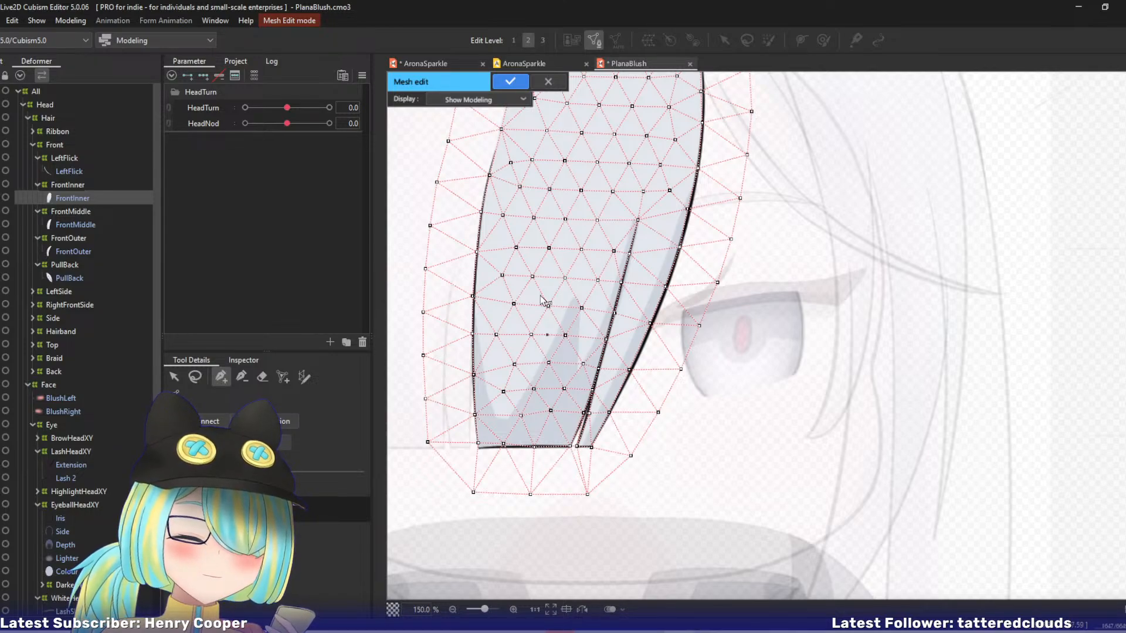
pyautogui.scroll(2, 539, 255)
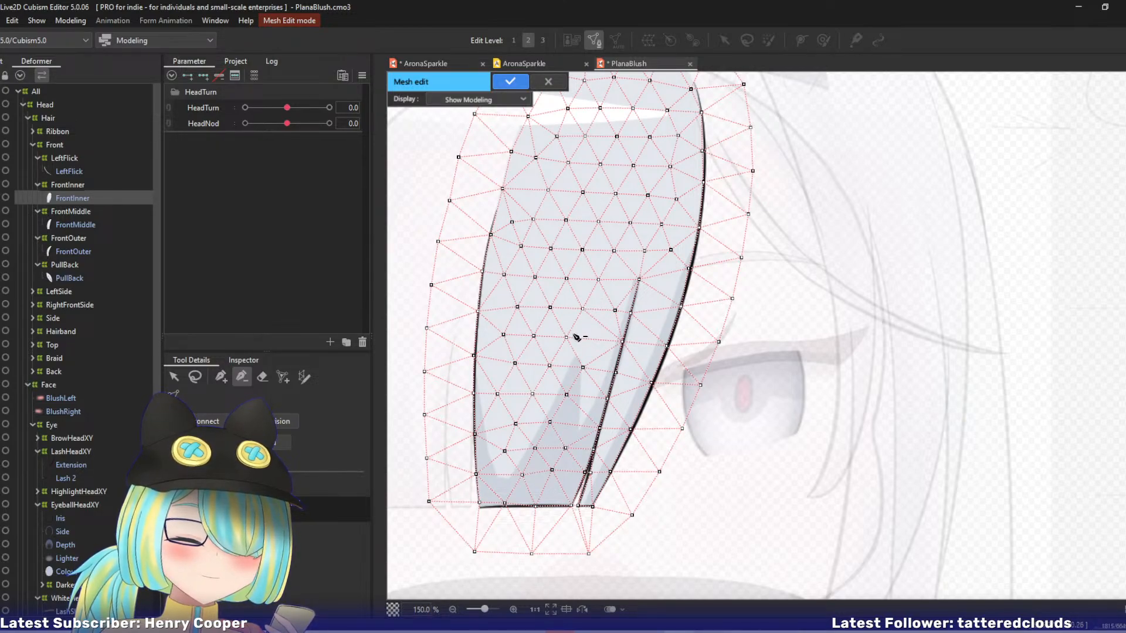
pyautogui.moveTo(565, 310); pyautogui.dragTo(634, 283)
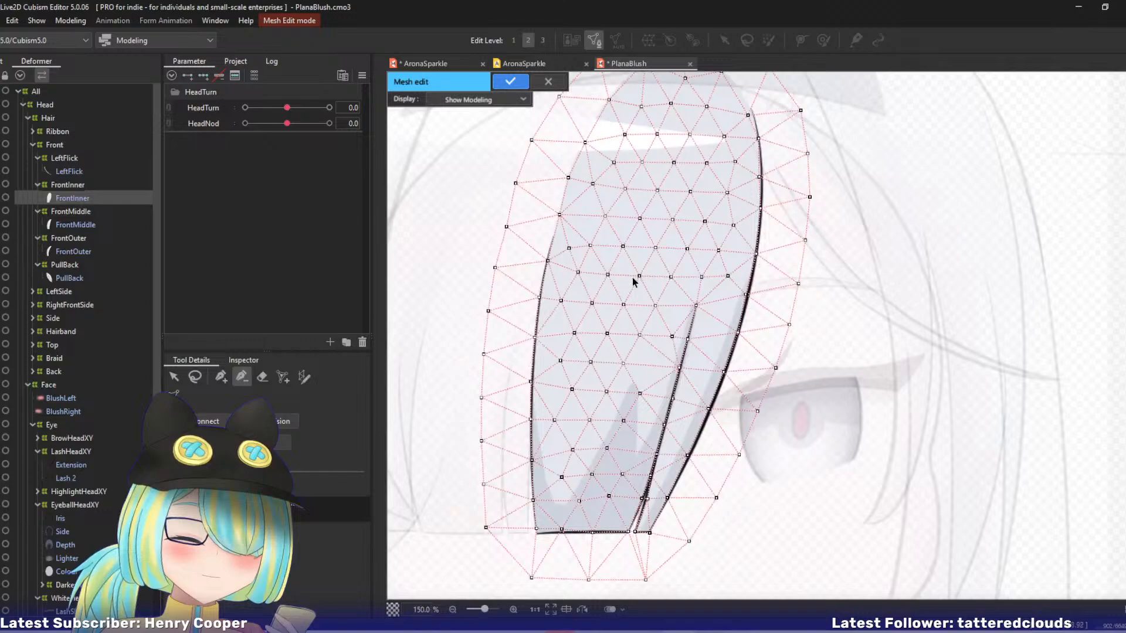
pyautogui.press('Return')
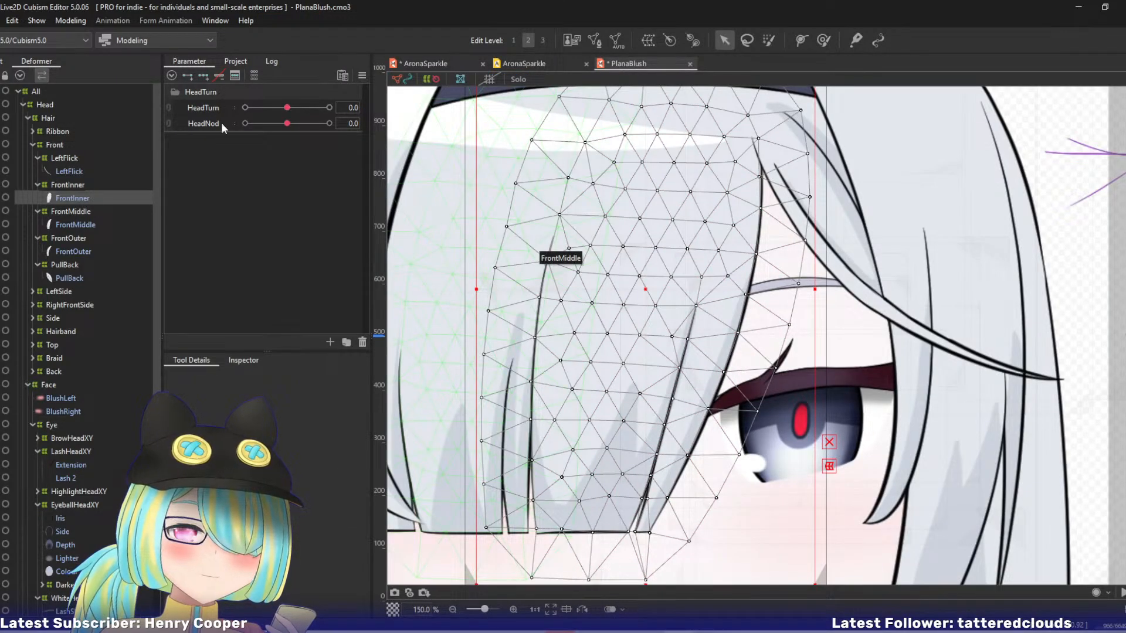
# At HeadTurn -10, move the FrontInner warp's lower middle control point slightly rightward and scrub HeadTurn to check the motion.
pyautogui.moveTo(278, 109); pyautogui.dragTo(208, 103)
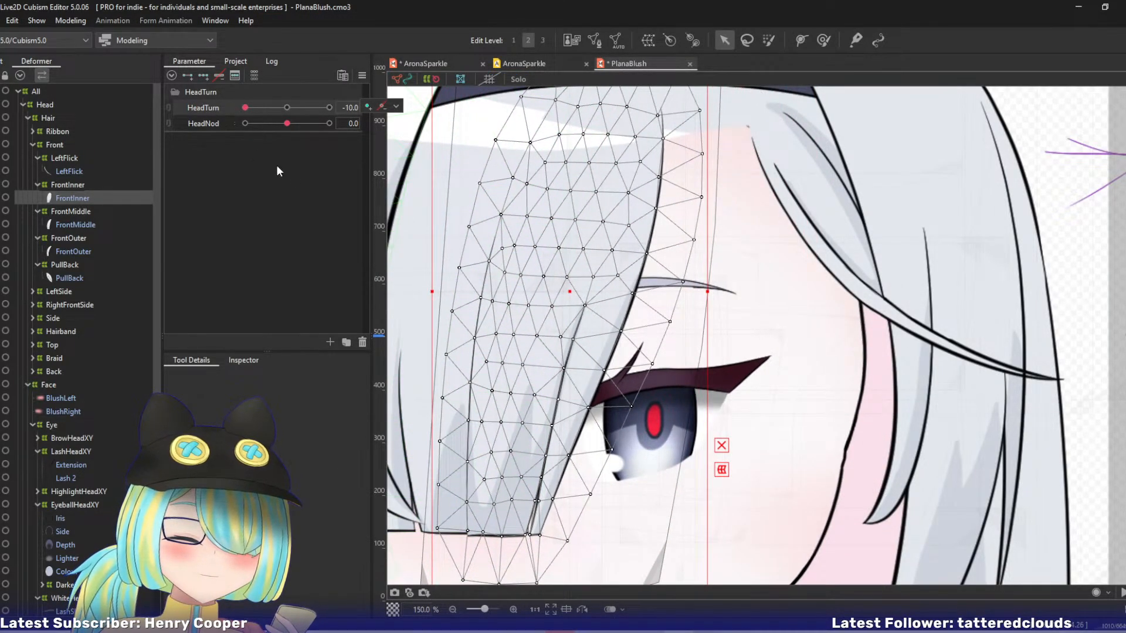
pyautogui.click(70, 184)
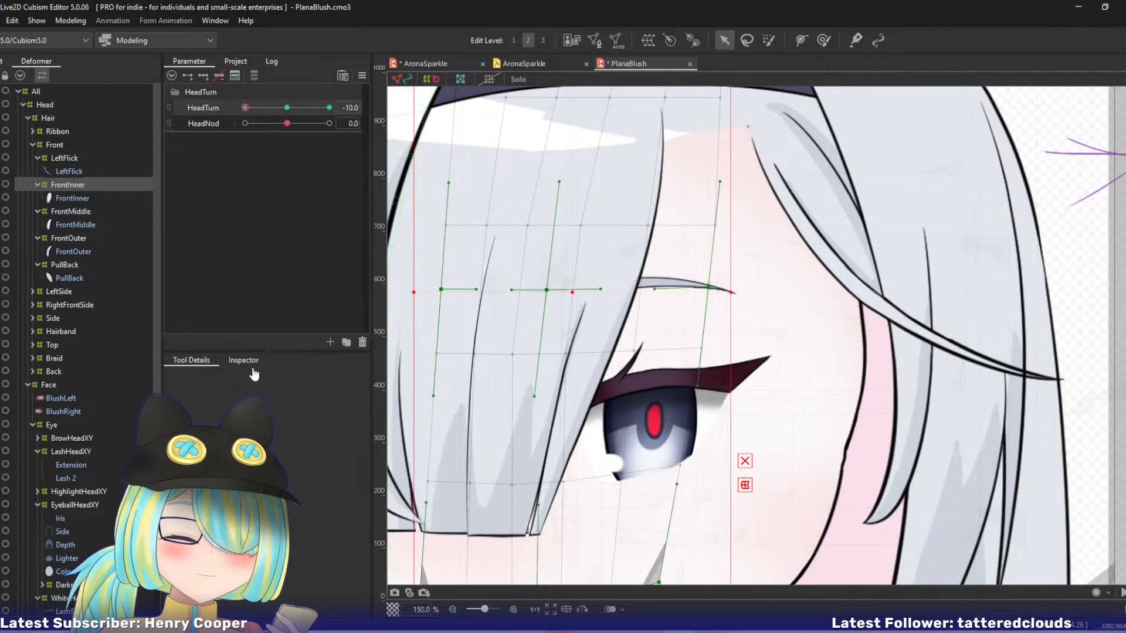
pyautogui.scroll(-3, 536, 260)
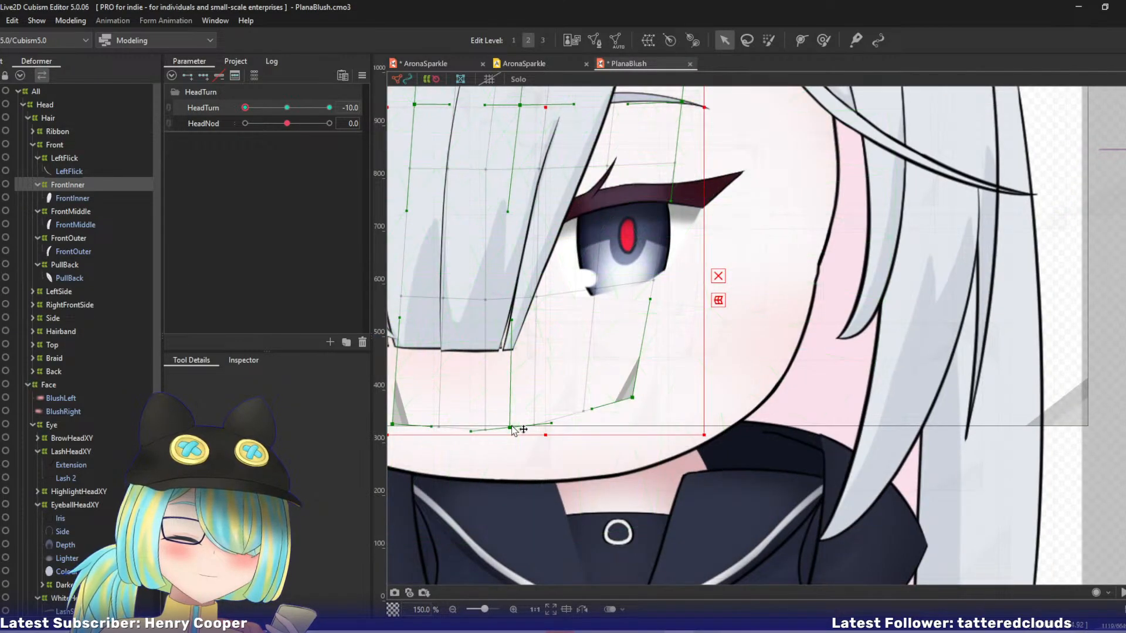
pyautogui.moveTo(521, 428); pyautogui.dragTo(535, 427)
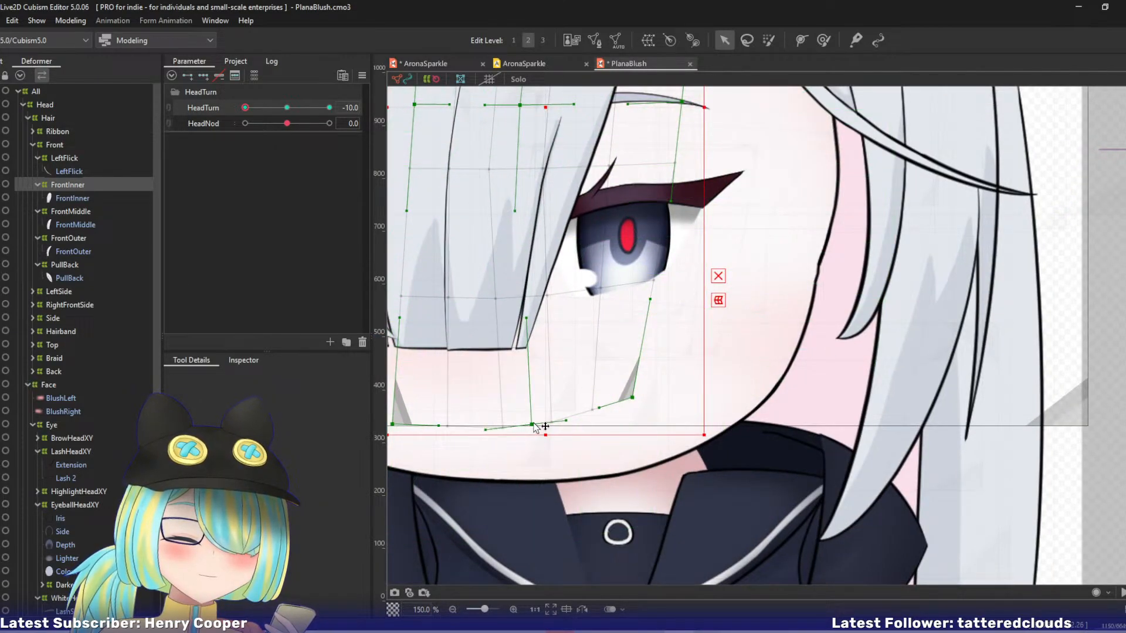
pyautogui.scroll(-2, 560, 340)
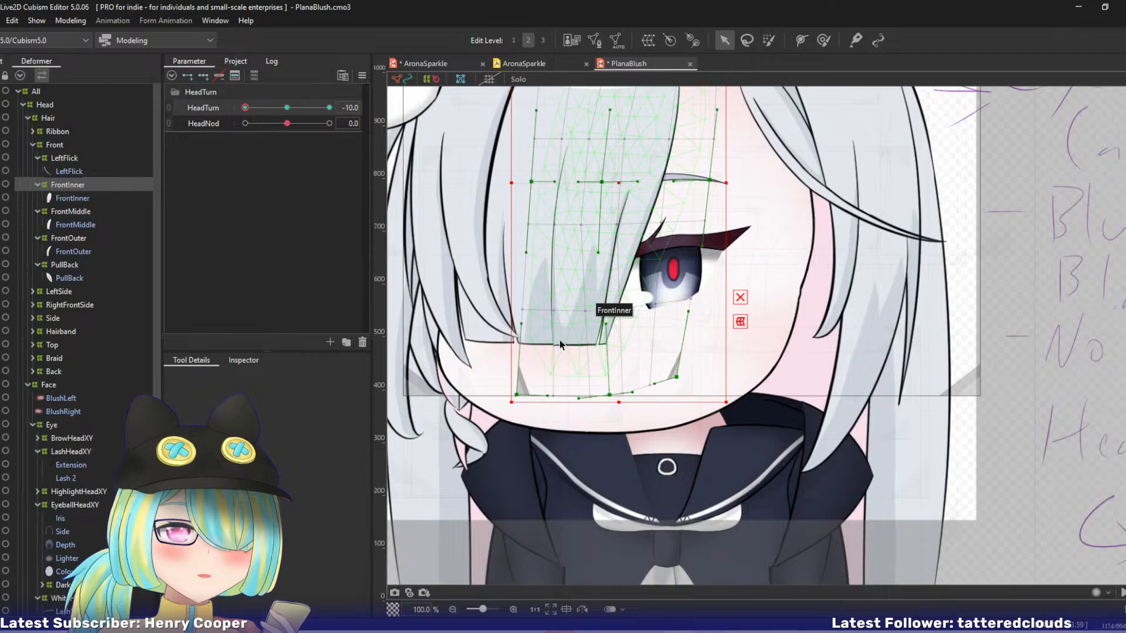
pyautogui.moveTo(567, 312); pyautogui.dragTo(547, 411)
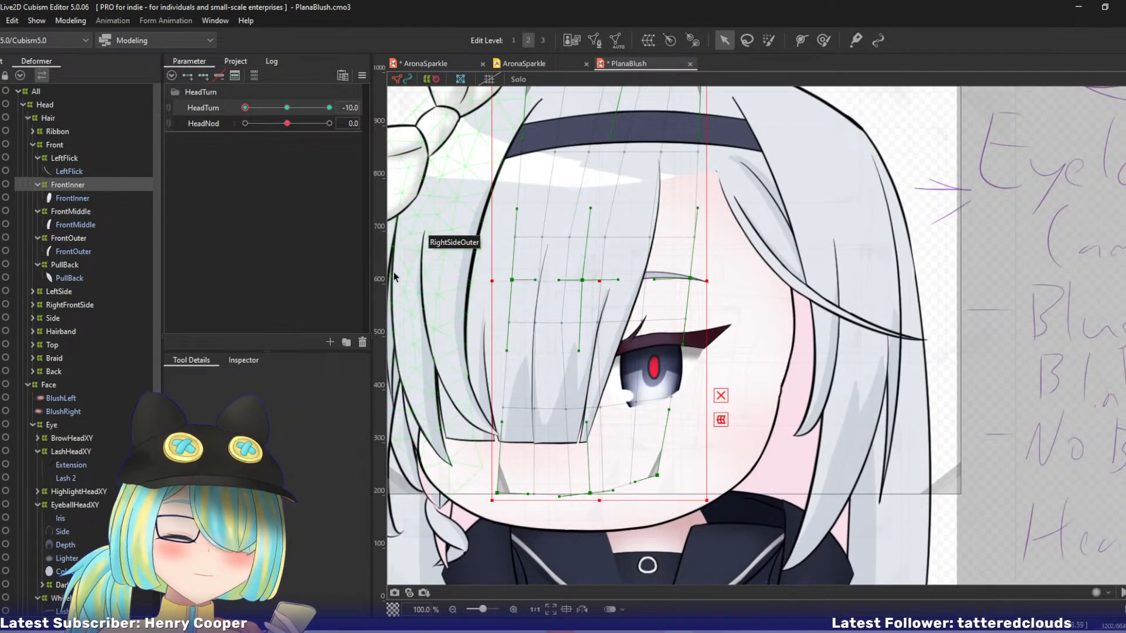
pyautogui.moveTo(245, 108); pyautogui.dragTo(222, 122)
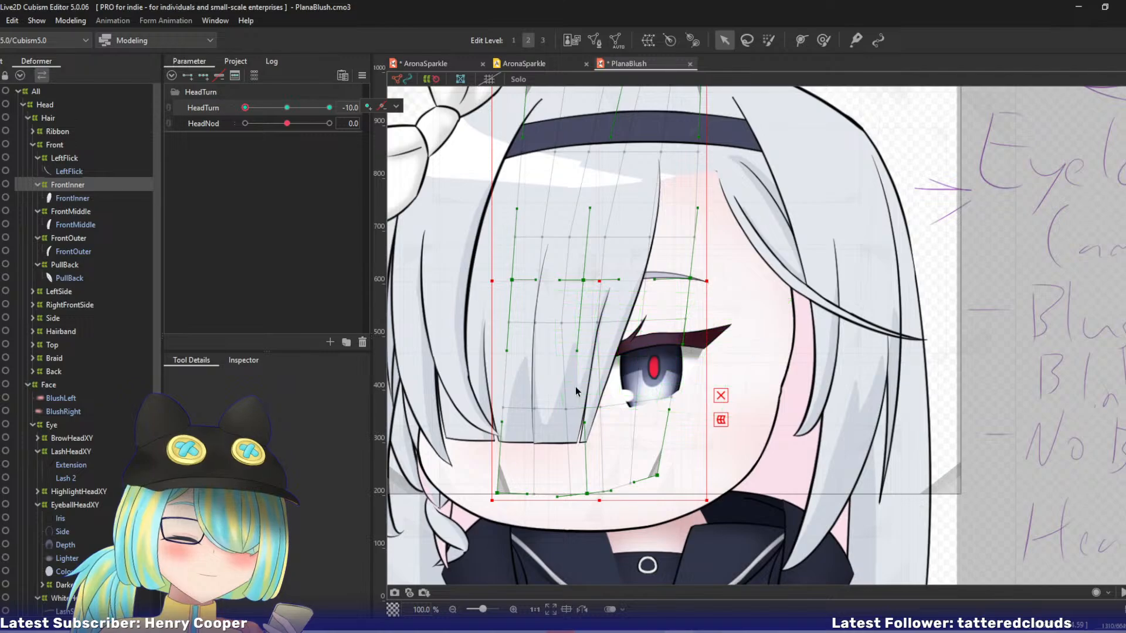
# Try raising the FrontInner warp's lower middle control point slightly at HeadTurn -10, then undo the move.
pyautogui.click(589, 495)
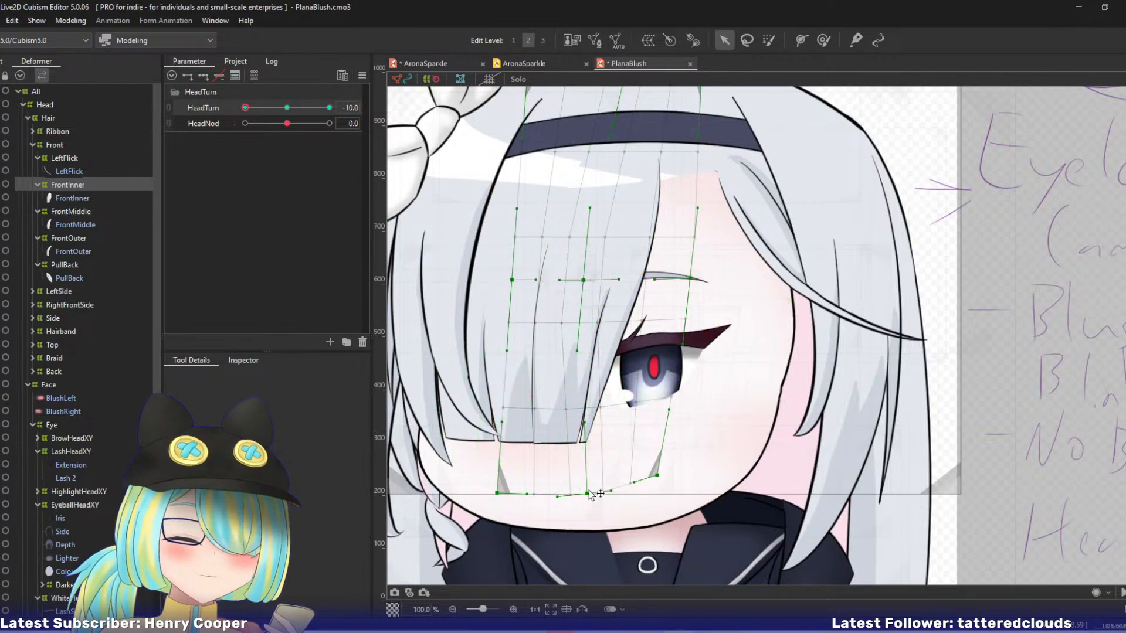
pyautogui.moveTo(588, 494); pyautogui.dragTo(586, 489)
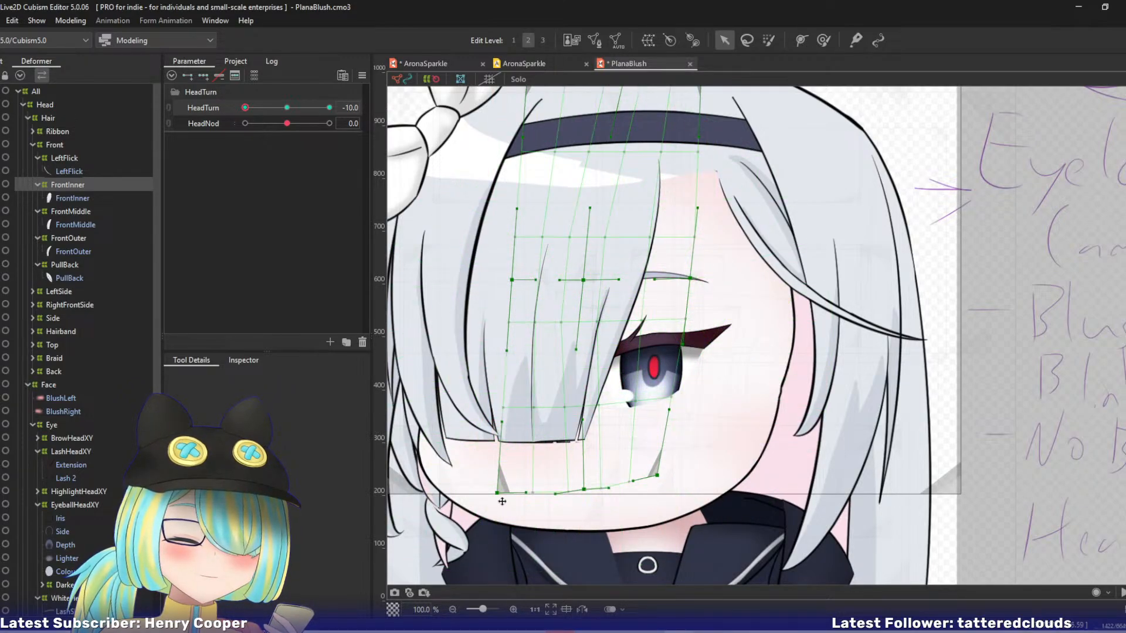
pyautogui.hotkey('ctrl', 'z')
# Reshape the FrontInner warp's lower edge at HeadTurn -10 by raising its lower left control point and lowering the lower middle and lower right ones.
pyautogui.moveTo(501, 494); pyautogui.dragTo(500, 482)
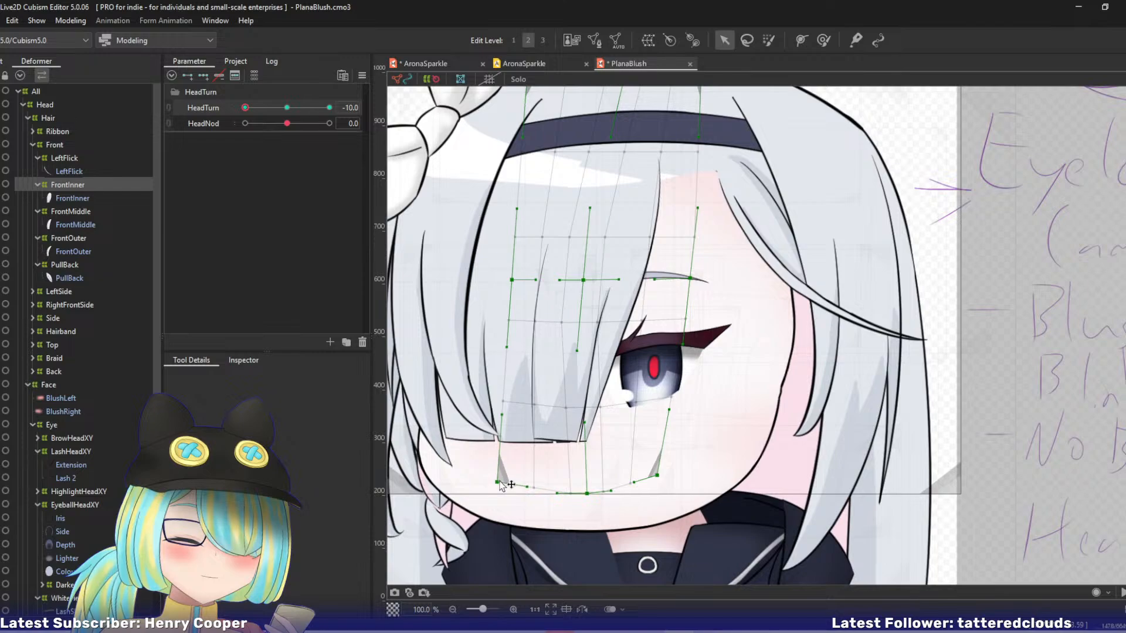
pyautogui.moveTo(587, 494); pyautogui.dragTo(587, 498)
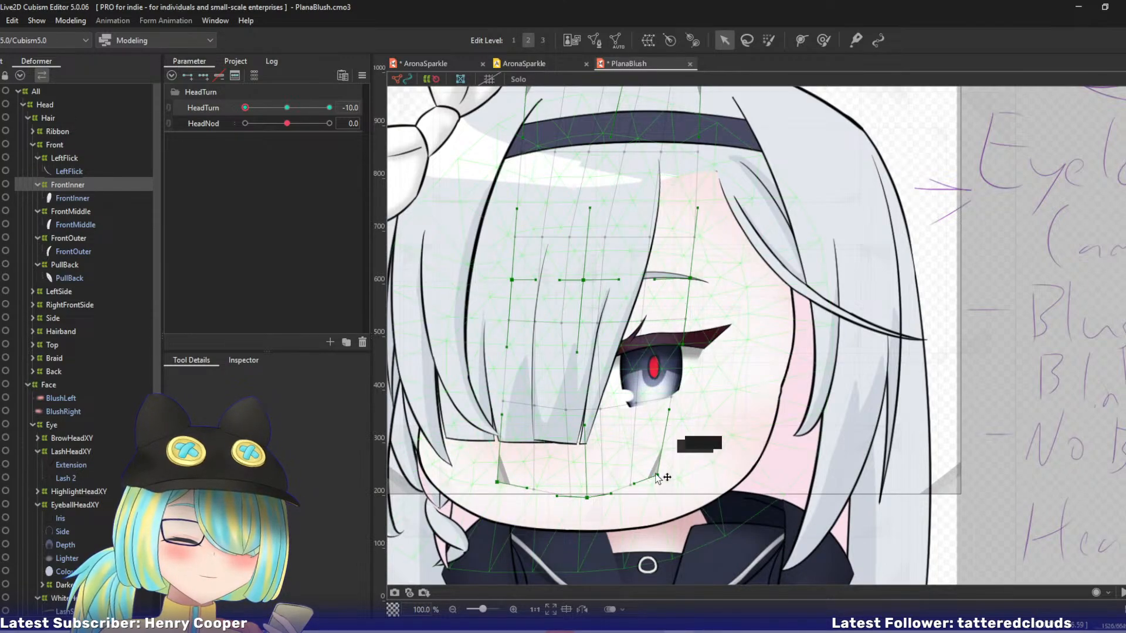
pyautogui.moveTo(657, 476); pyautogui.dragTo(656, 494)
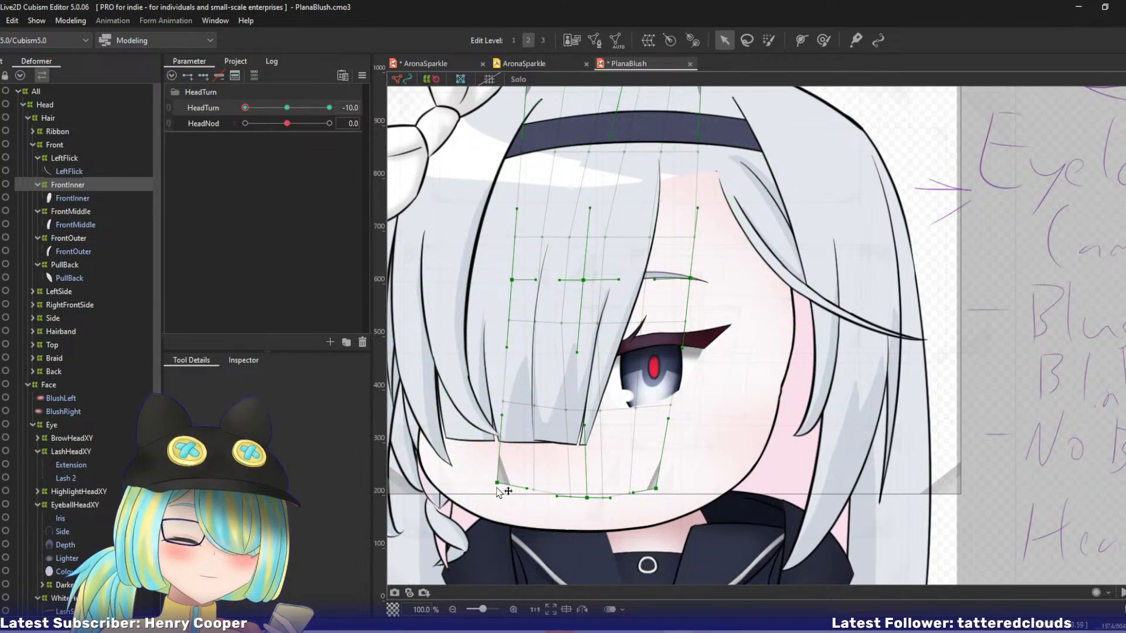
pyautogui.moveTo(498, 483); pyautogui.dragTo(497, 487)
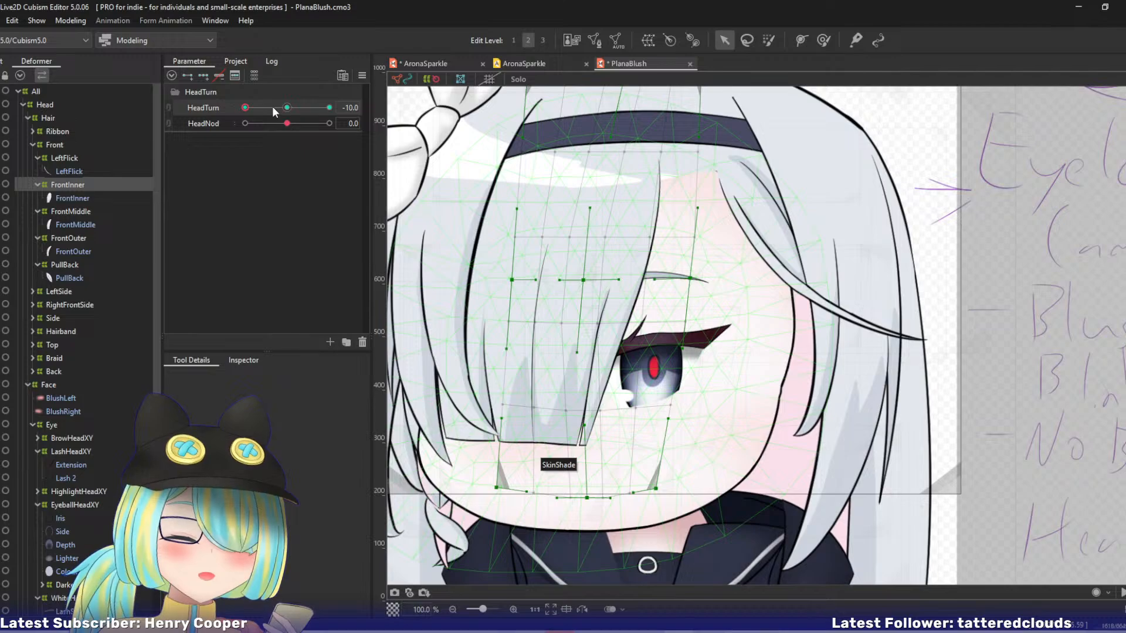
pyautogui.moveTo(272, 107); pyautogui.dragTo(220, 117)
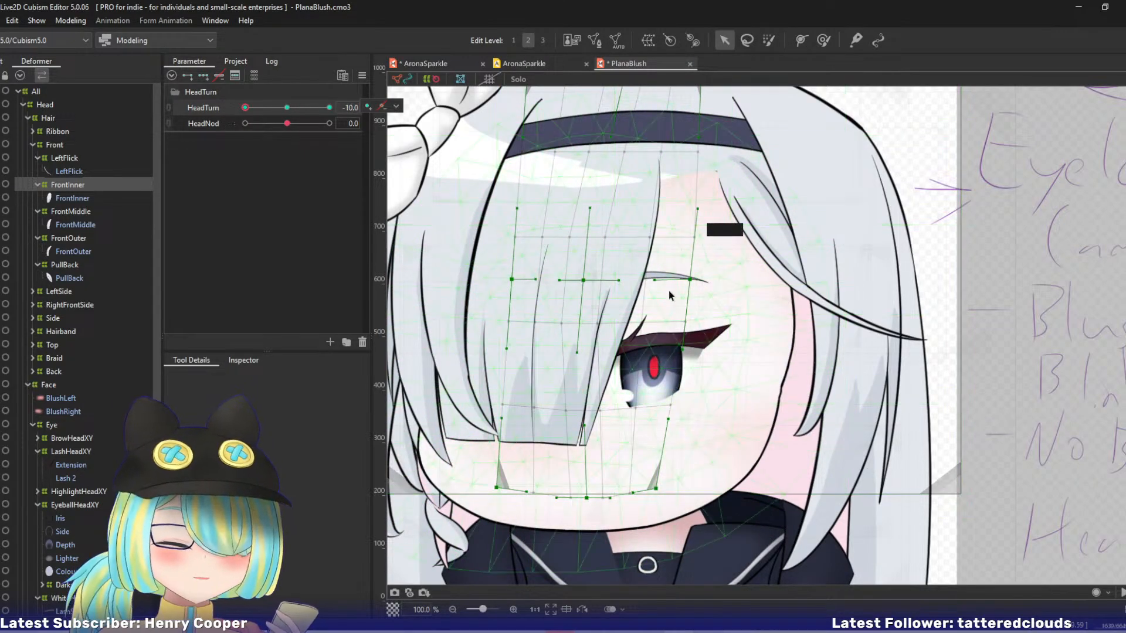
# With HeadTurn at 0, set the FrontInner warp deformer's conversion divisions to 9 × 9.
pyautogui.press('b')
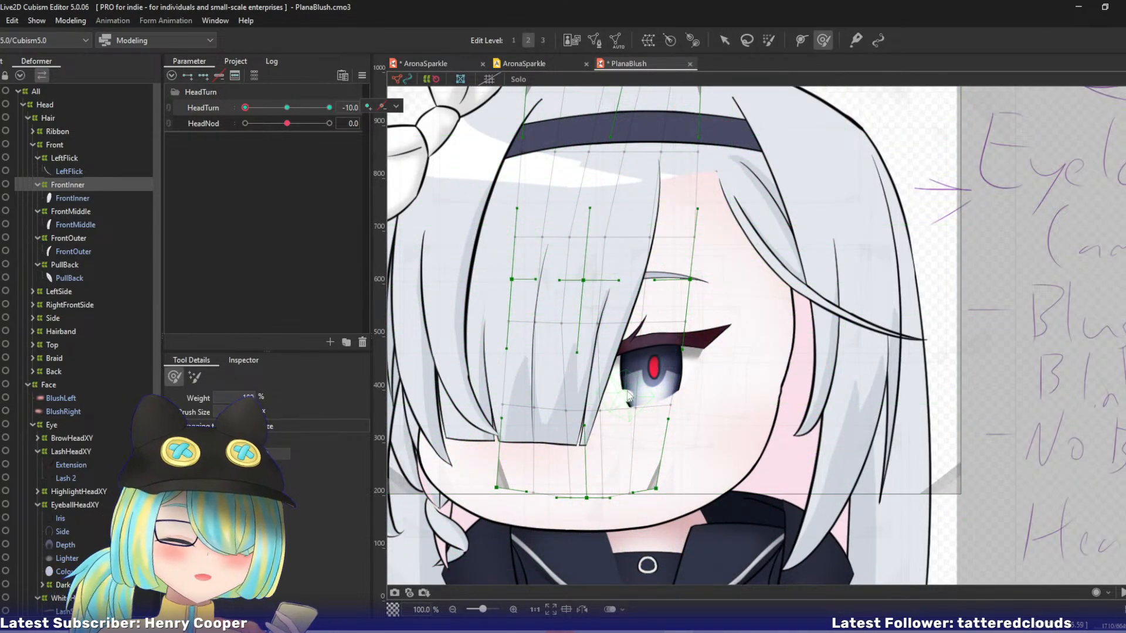
pyautogui.click(287, 108)
pyautogui.click(239, 362)
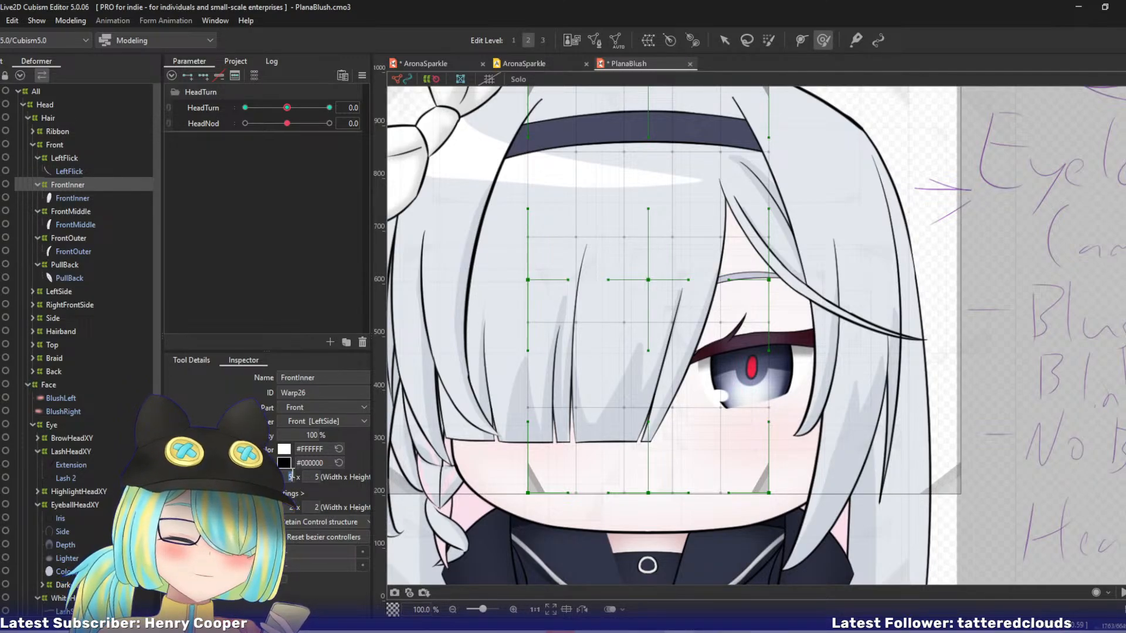
pyautogui.write('9')
pyautogui.press('Return')
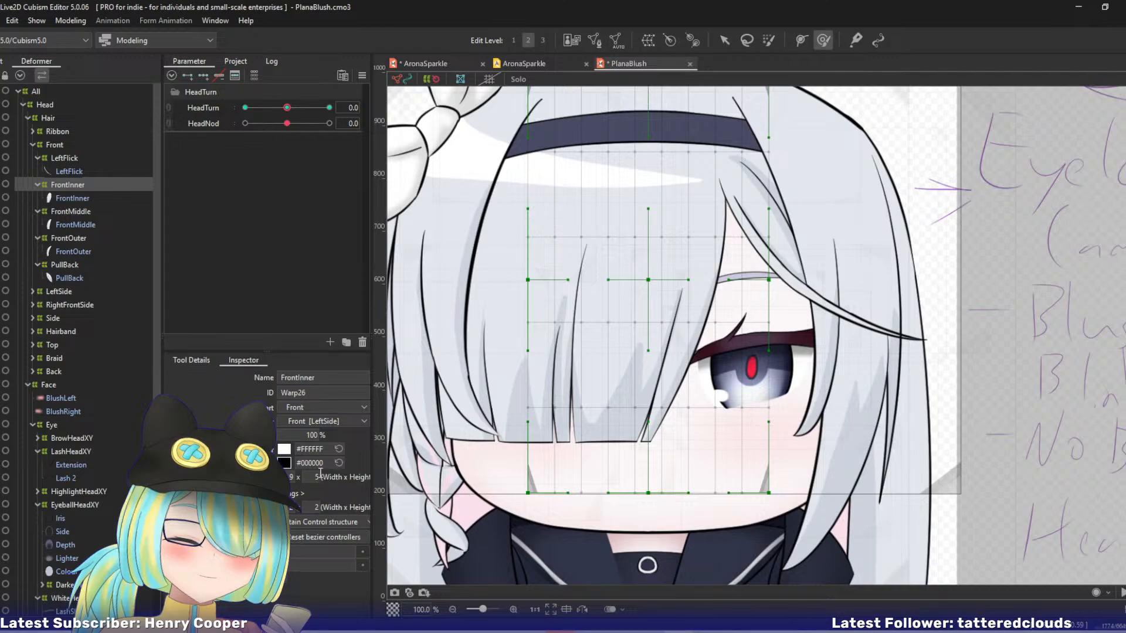
pyautogui.doubleClick(319, 476)
pyautogui.write('9')
pyautogui.press('Return')
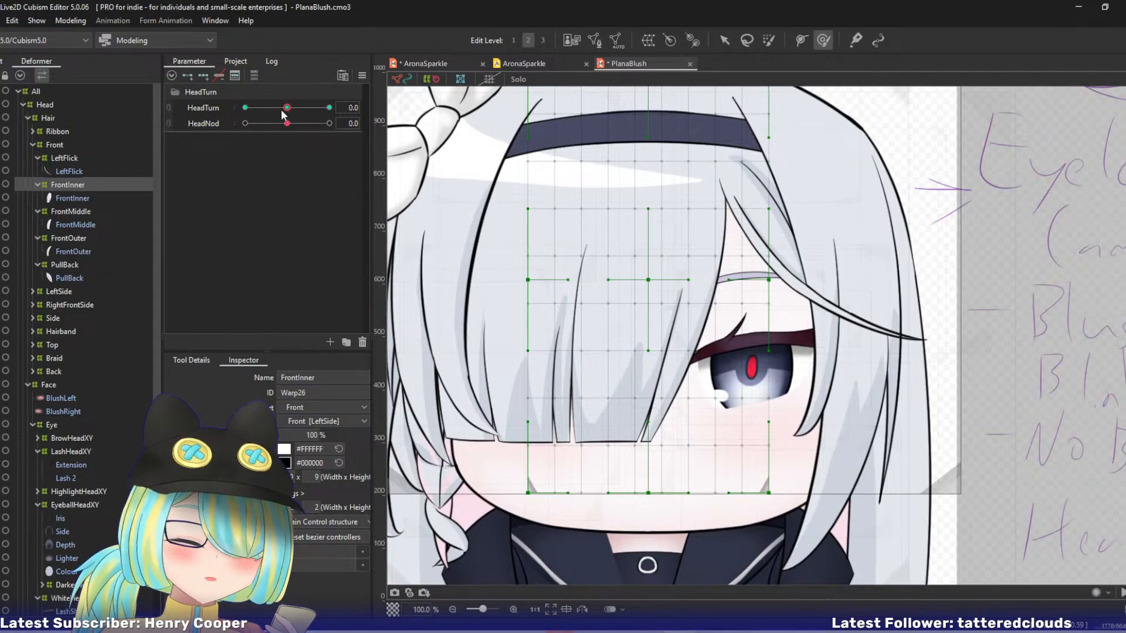
# Try reshaping the FrontInner warp around the inner strand with the deform brush at HeadTurn -10, then undo the stroke.
pyautogui.moveTo(282, 111); pyautogui.dragTo(205, 110)
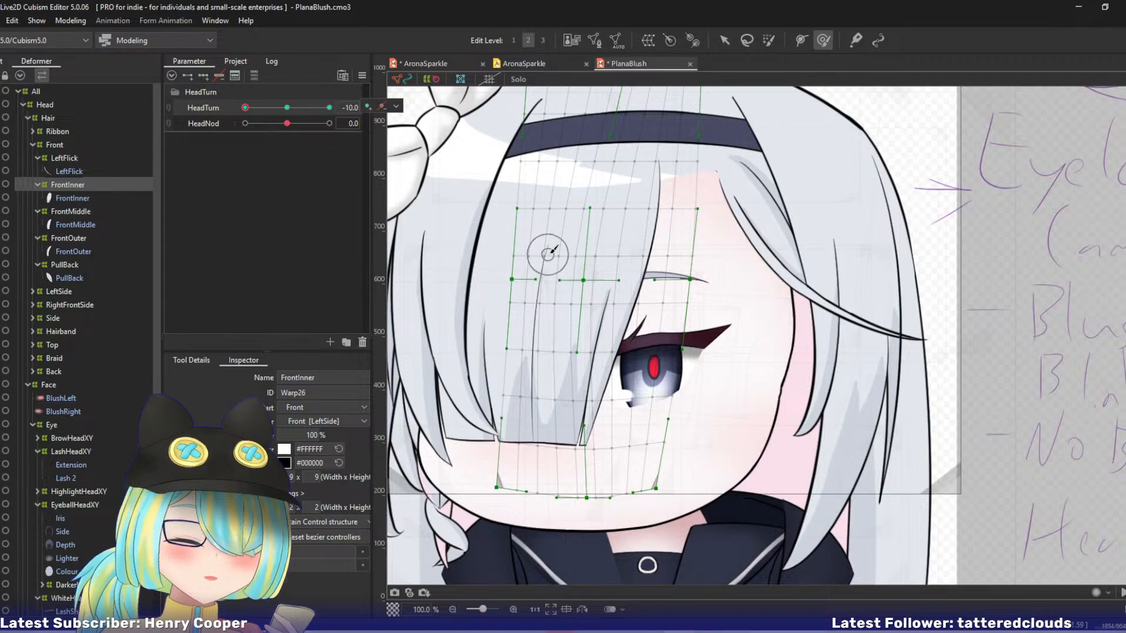
pyautogui.press('b')
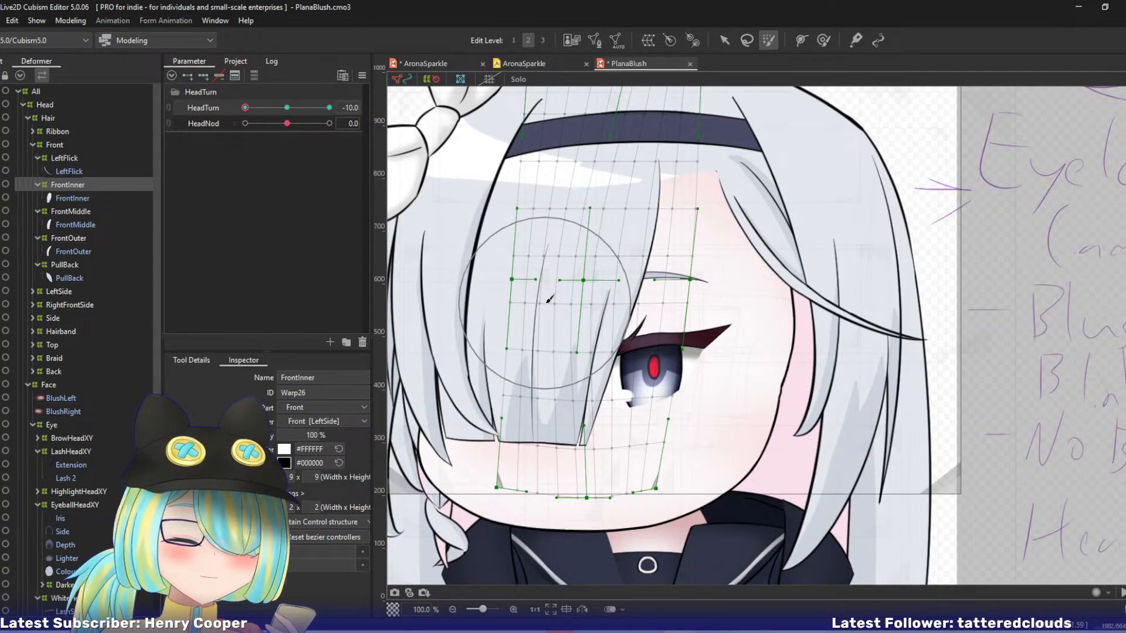
pyautogui.press('v')
pyautogui.press('b')
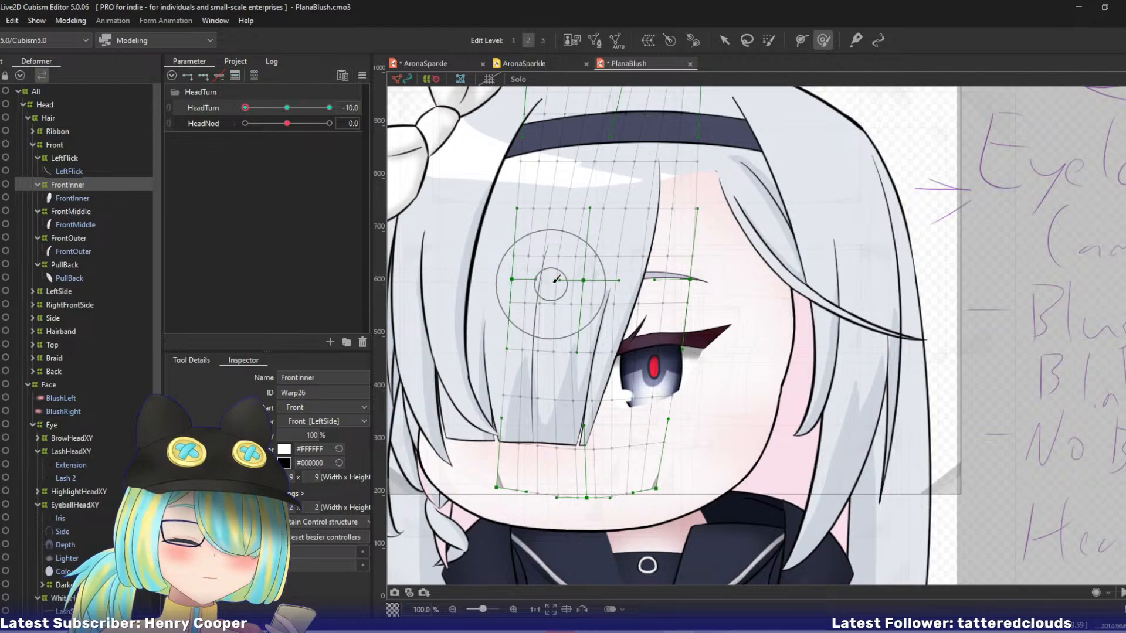
pyautogui.moveTo(550, 274)
pyautogui.mouseDown()
pyautogui.moveTo(552, 301)
pyautogui.moveTo(549, 279)
pyautogui.mouseUp()
pyautogui.hotkey('ctrl', 'z')
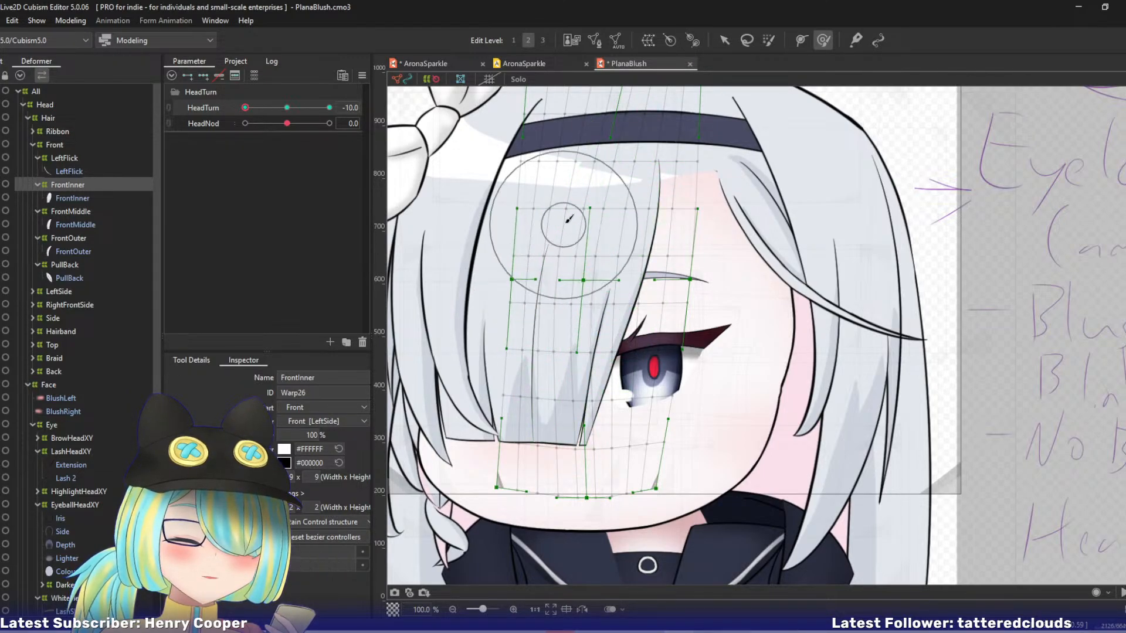
# Isolate the FrontInner warp in Solo view and reshape the strand's upper and left side with the deform brush at HeadTurn -10.
pyautogui.keyDown('ctrl'); pyautogui.click(91, 198); pyautogui.keyUp('ctrl')
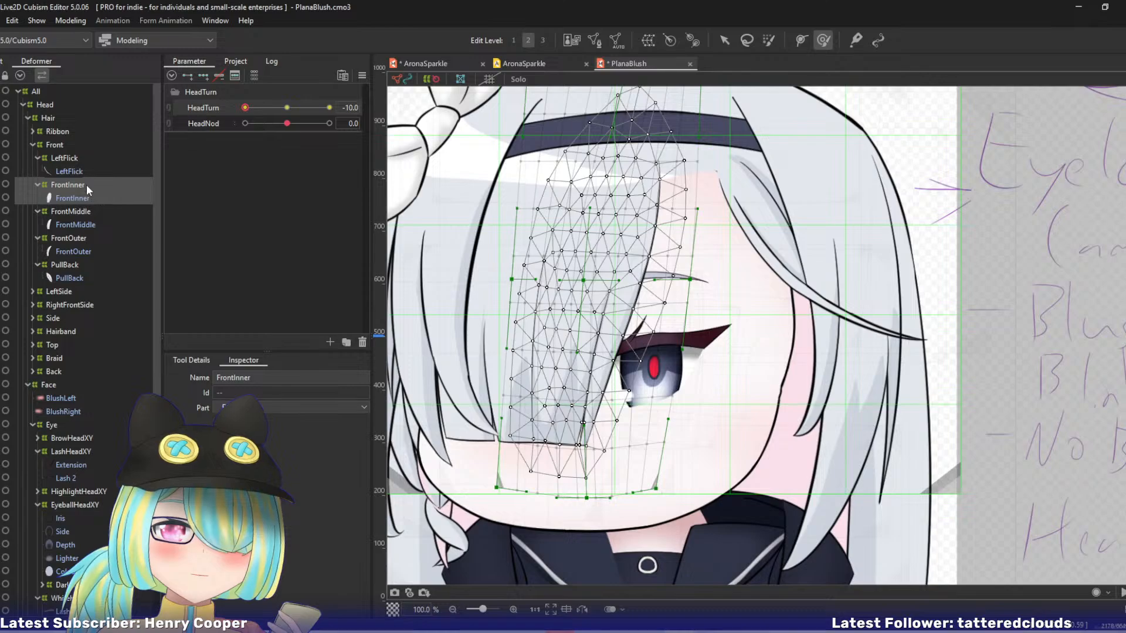
pyautogui.click(85, 183)
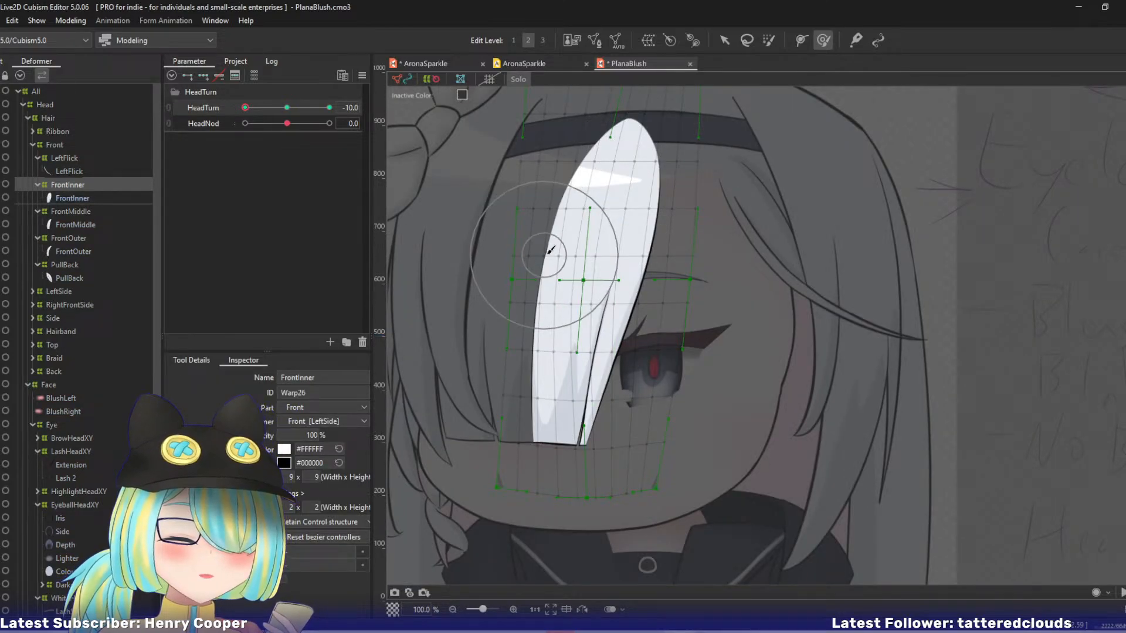
pyautogui.moveTo(570, 221); pyautogui.dragTo(568, 218)
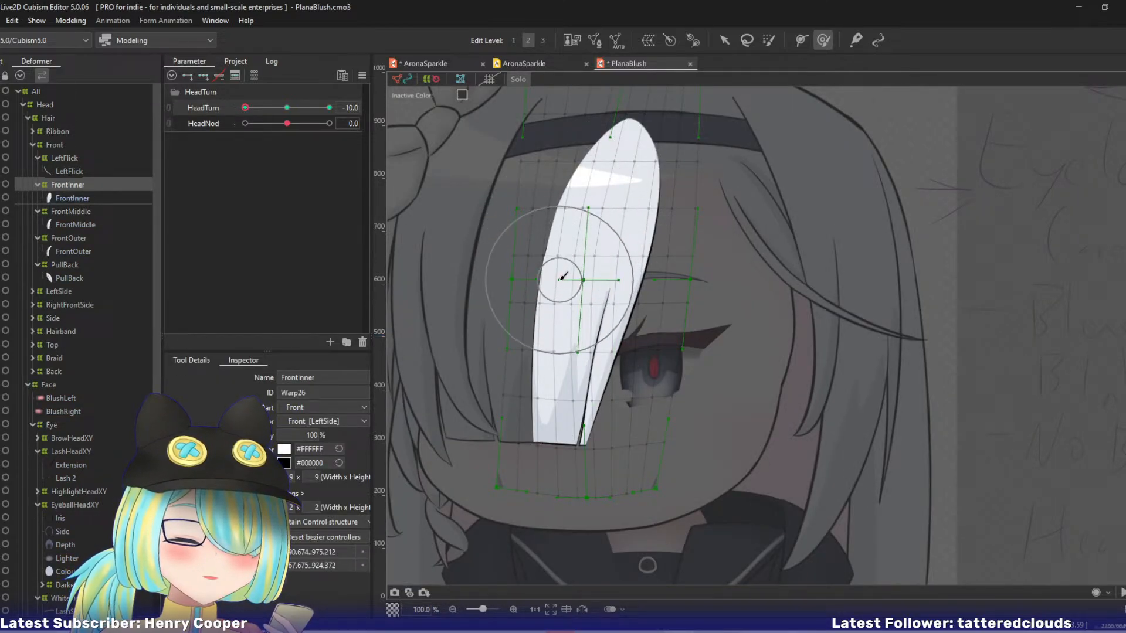
pyautogui.moveTo(563, 272)
pyautogui.mouseDown()
pyautogui.moveTo(549, 339)
pyautogui.moveTo(552, 416)
pyautogui.moveTo(548, 403)
pyautogui.mouseUp()
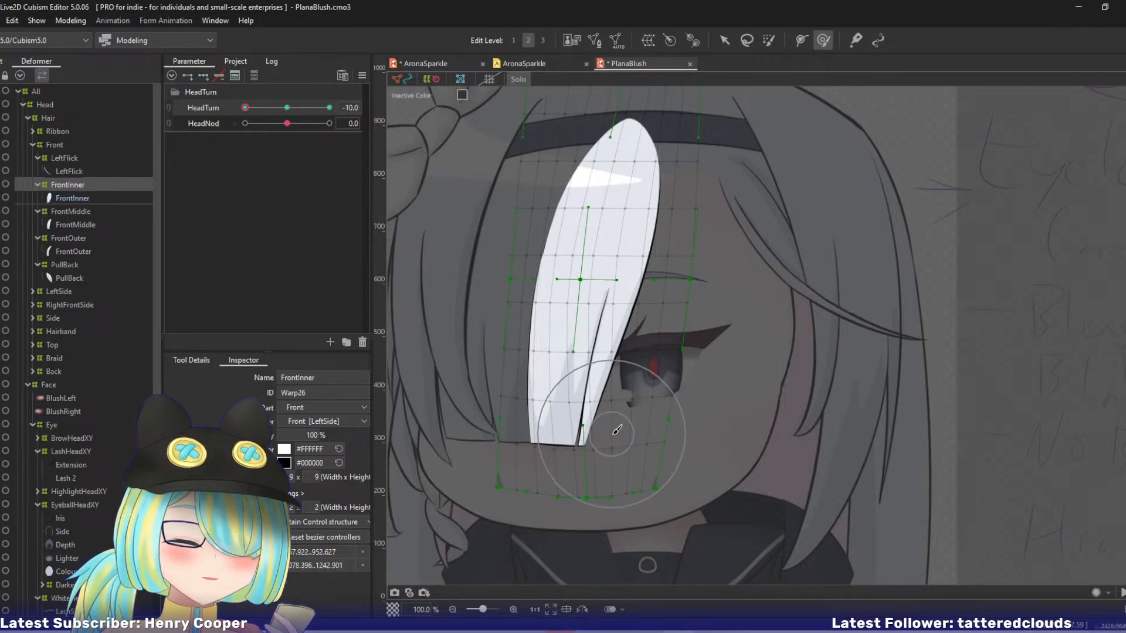
# Try brushing the FrontInner strand's lower tip to the right at HeadTurn -10, then undo the last two strokes.
pyautogui.moveTo(617, 435); pyautogui.dragTo(613, 437)
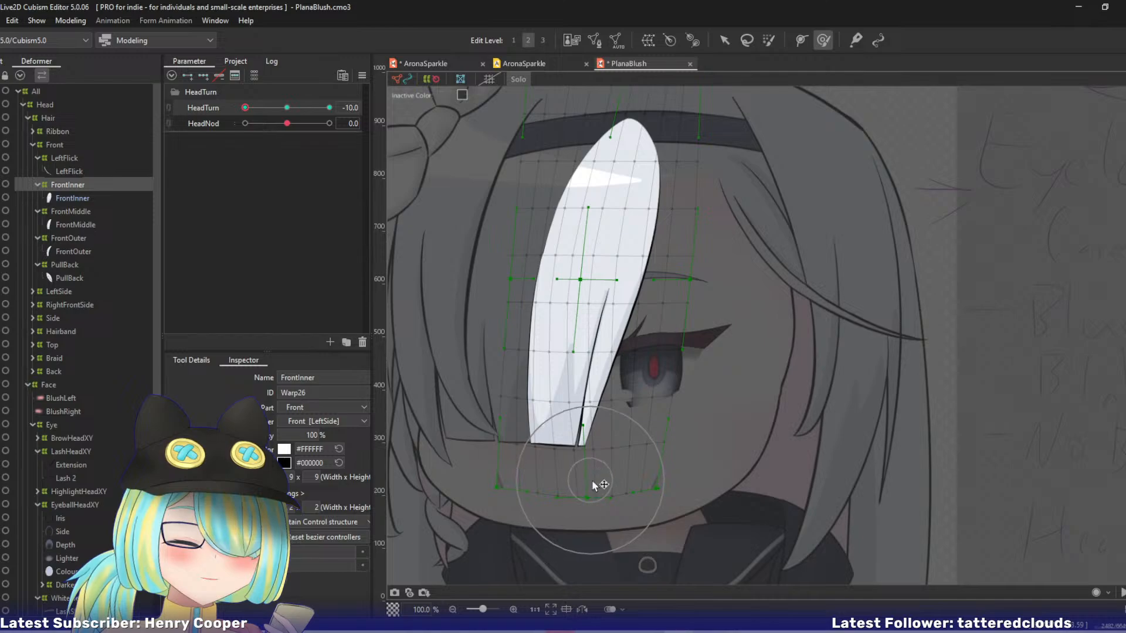
pyautogui.moveTo(592, 479); pyautogui.dragTo(600, 476)
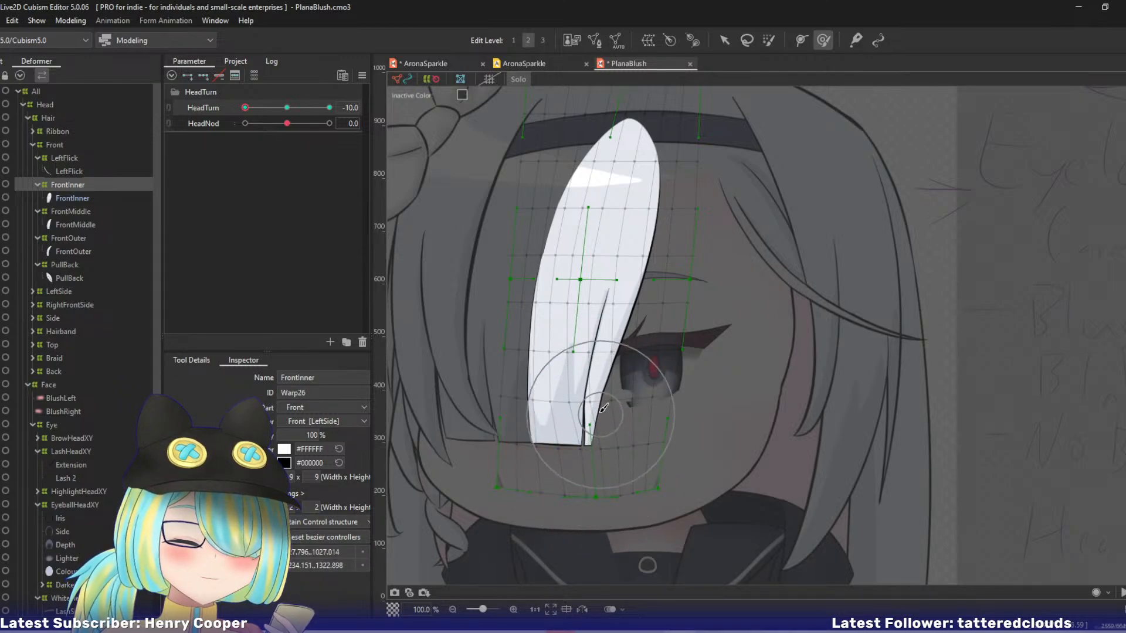
pyautogui.moveTo(599, 405)
pyautogui.mouseDown()
pyautogui.moveTo(581, 398)
pyautogui.moveTo(604, 382)
pyautogui.mouseUp()
pyautogui.hotkey('ctrl', 'z')
pyautogui.hotkey('ctrl', 'z')
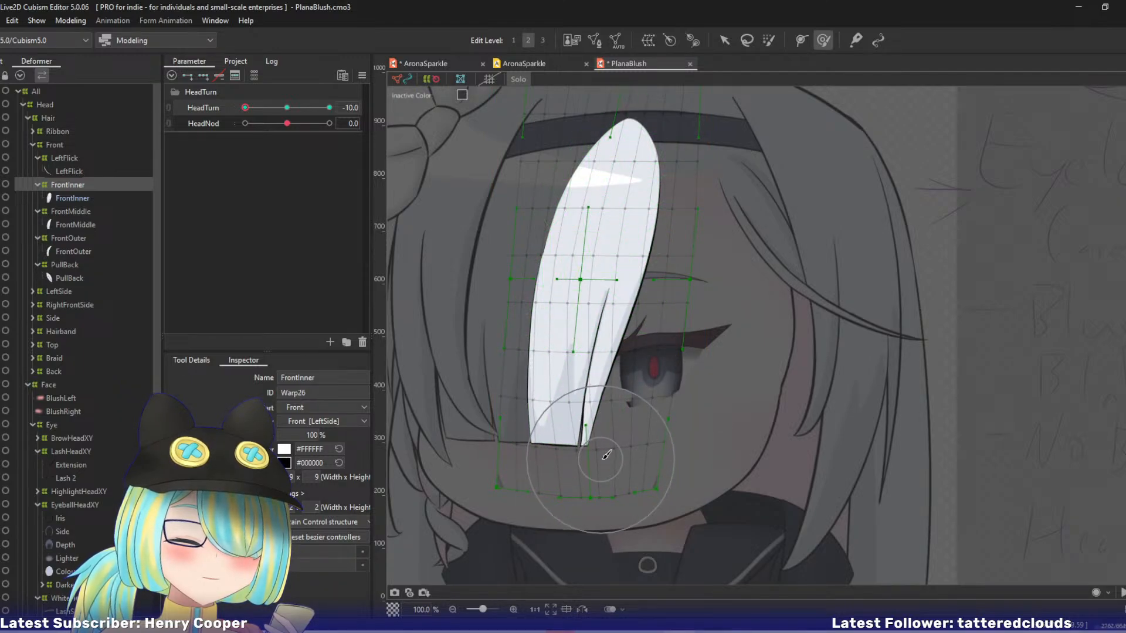
# Brush the FrontInner warp at HeadTurn -10 to shift the strand's lower tip right and the split line above it left.
pyautogui.moveTo(604, 454)
pyautogui.mouseDown()
pyautogui.moveTo(589, 469)
pyautogui.moveTo(604, 456)
pyautogui.mouseUp()
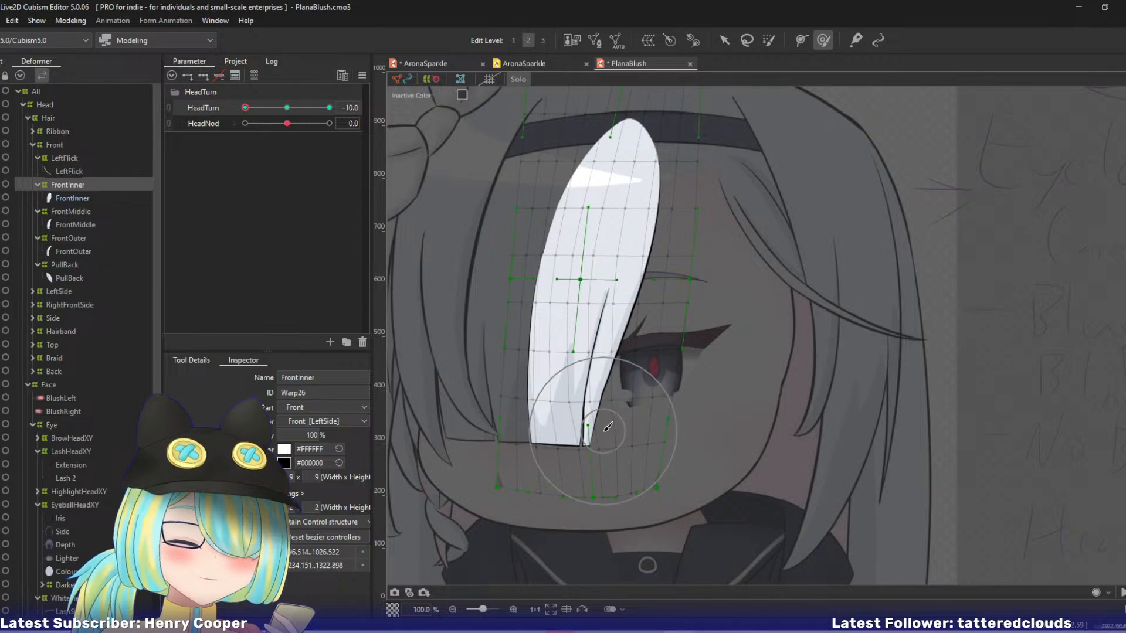
pyautogui.moveTo(602, 413)
pyautogui.mouseDown()
pyautogui.moveTo(590, 373)
pyautogui.moveTo(593, 402)
pyautogui.moveTo(596, 381)
pyautogui.mouseUp()
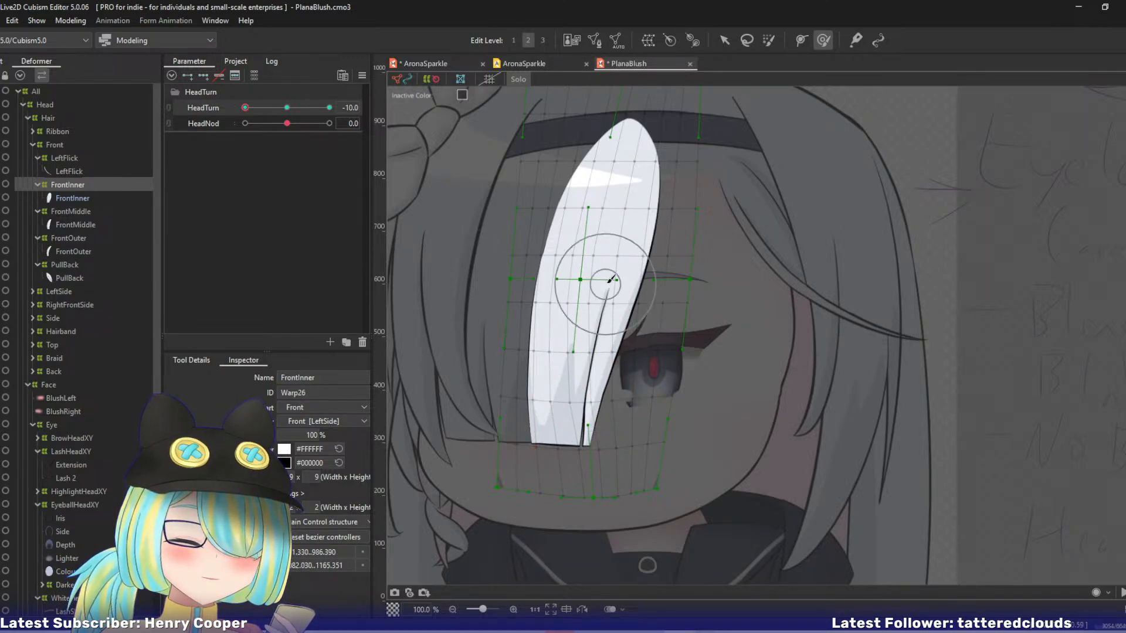
pyautogui.moveTo(597, 283)
pyautogui.mouseDown()
pyautogui.moveTo(603, 273)
pyautogui.moveTo(596, 282)
pyautogui.mouseUp()
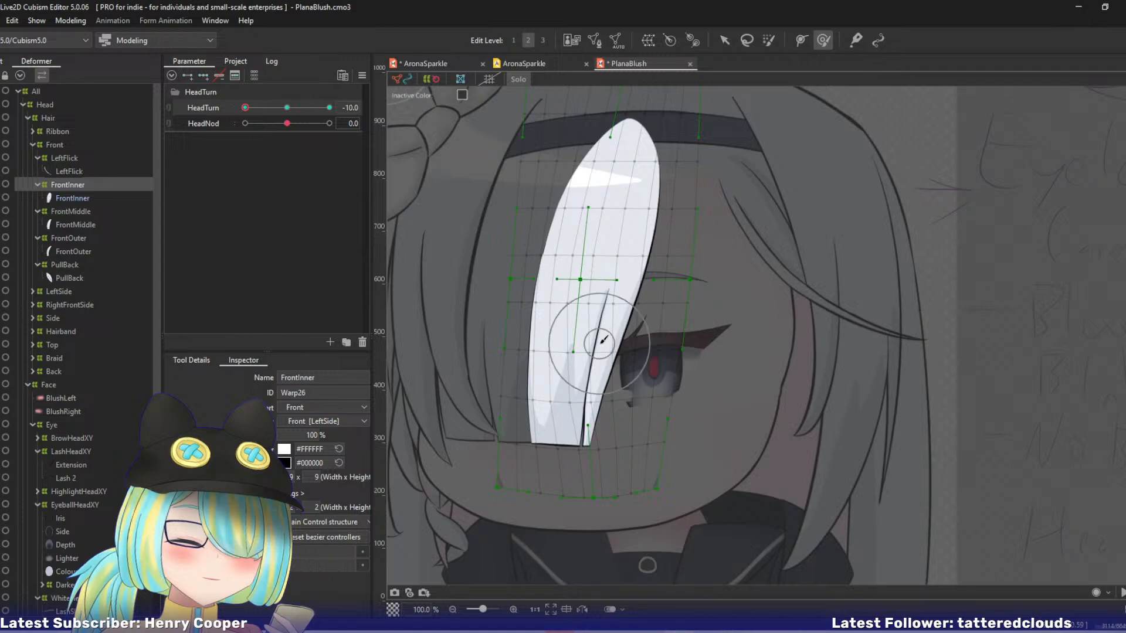
pyautogui.moveTo(597, 343); pyautogui.dragTo(590, 371)
pyautogui.moveTo(597, 318)
pyautogui.mouseDown()
pyautogui.moveTo(599, 371)
pyautogui.moveTo(602, 268)
pyautogui.mouseUp()
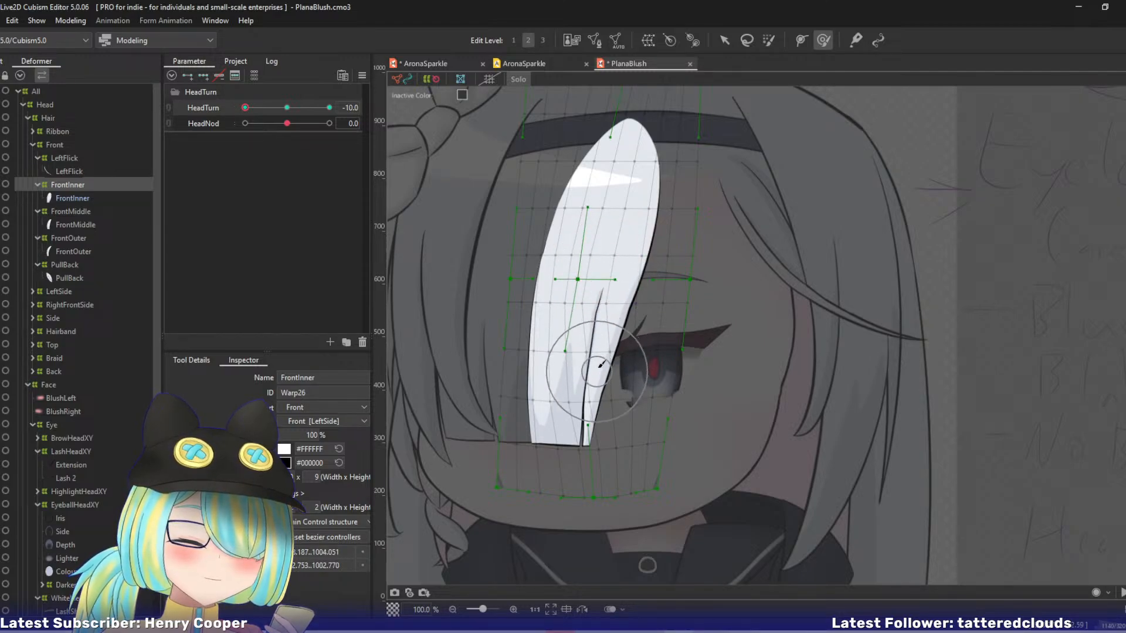
# At HeadTurn -10, move the FrontInner warp's bottom middle and bottom right control points slightly right and its centre control point left.
pyautogui.press('v')
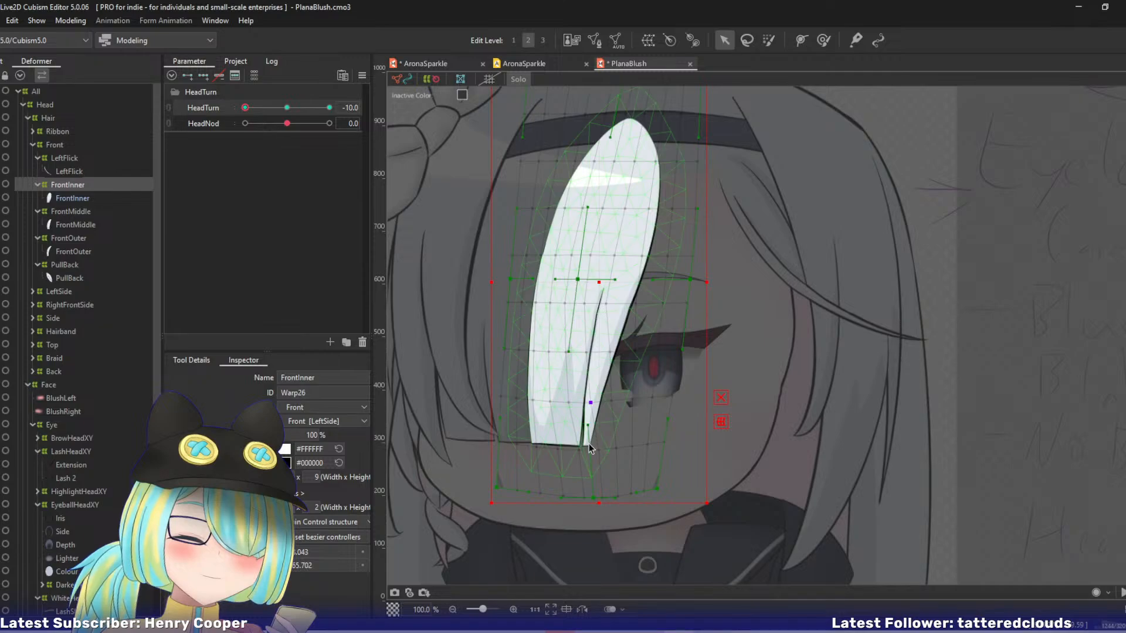
pyautogui.press('.')
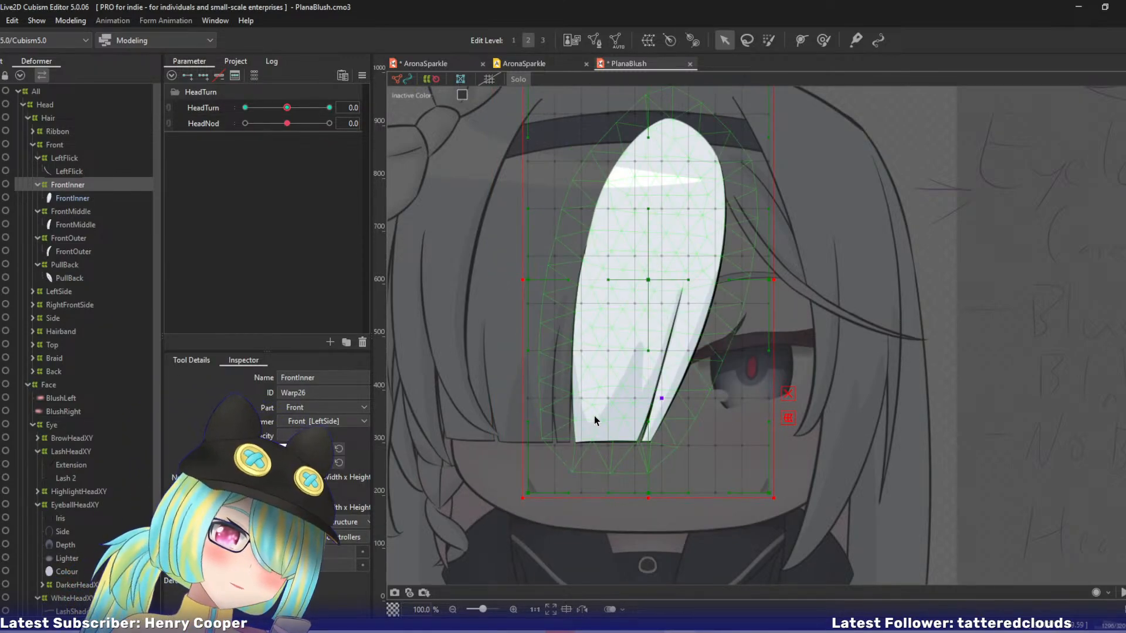
pyautogui.click(245, 108)
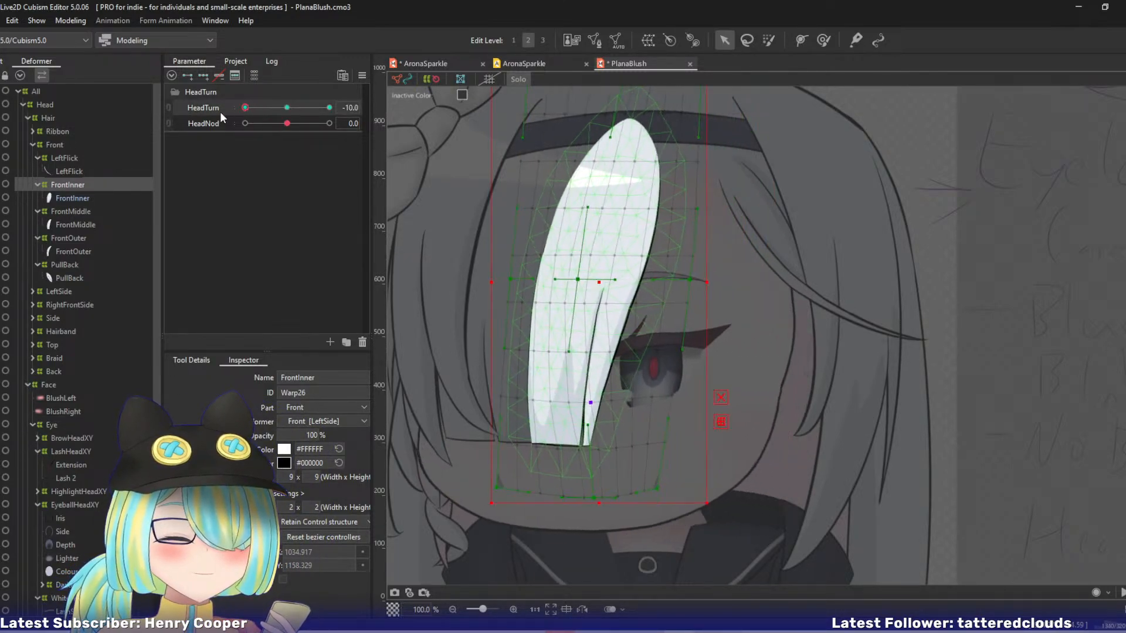
pyautogui.click(588, 461)
pyautogui.moveTo(594, 496); pyautogui.dragTo(601, 497)
pyautogui.moveTo(666, 485); pyautogui.dragTo(674, 482)
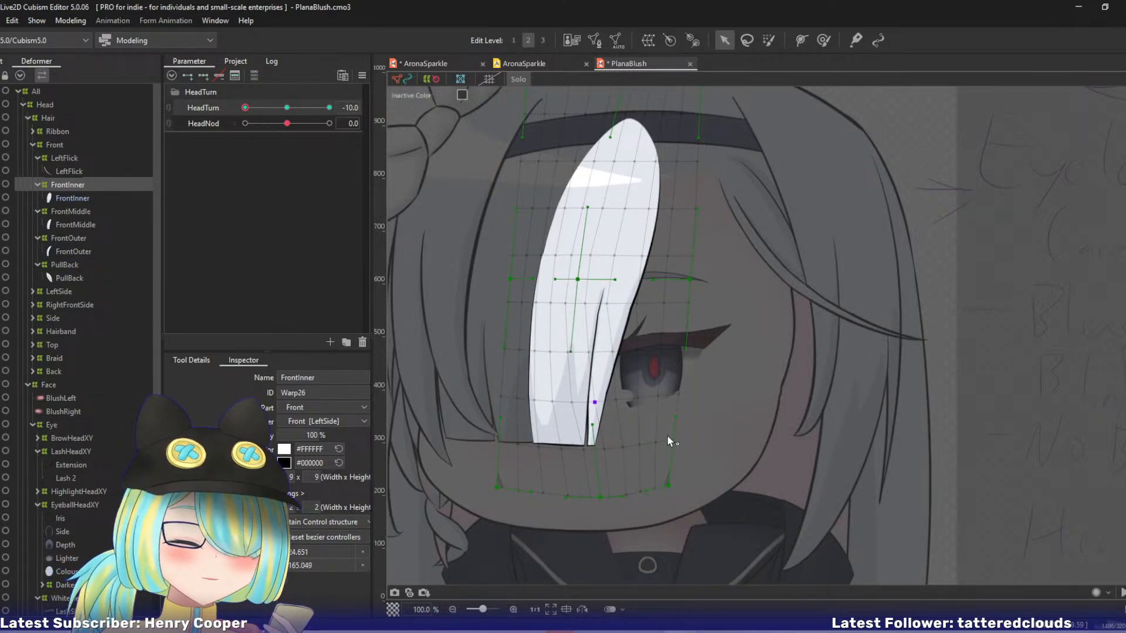
pyautogui.moveTo(575, 277); pyautogui.dragTo(569, 276)
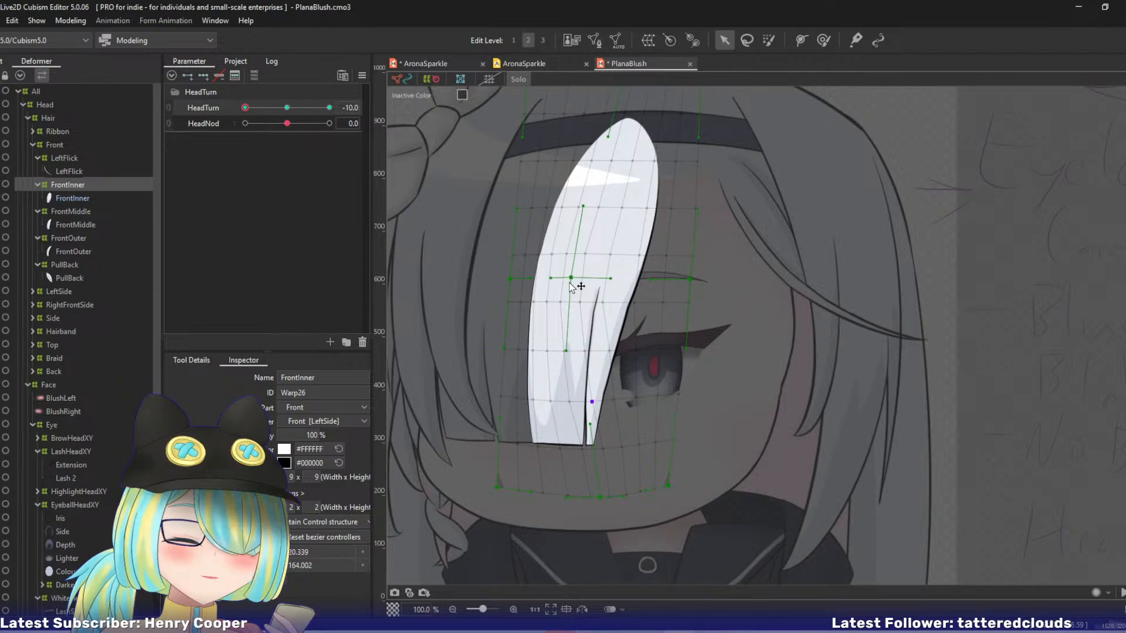
# With HeadTurn at 0, set the FrontInner warp's bezier divisions to 2 × 3.
pyautogui.press('0')
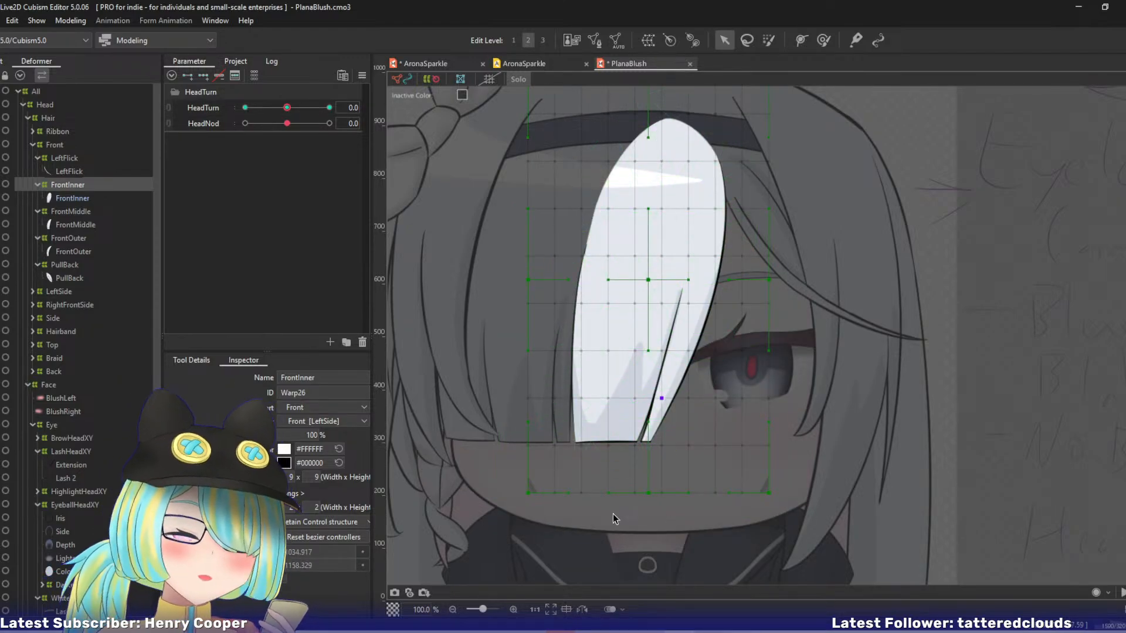
pyautogui.click(316, 508)
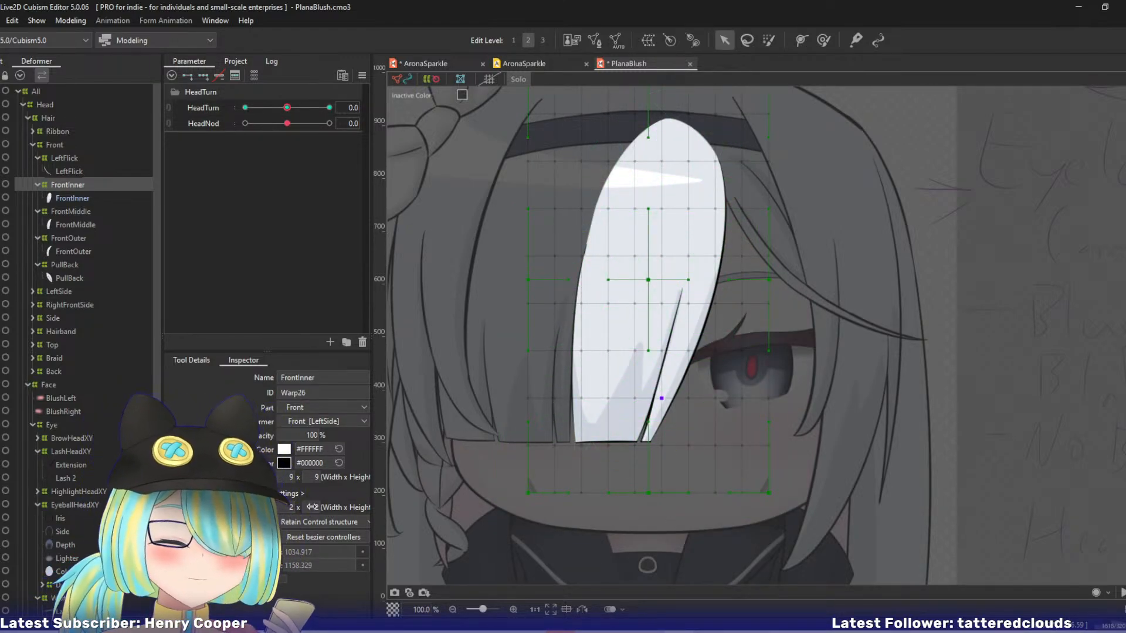
pyautogui.write('3')
pyautogui.press('Return')
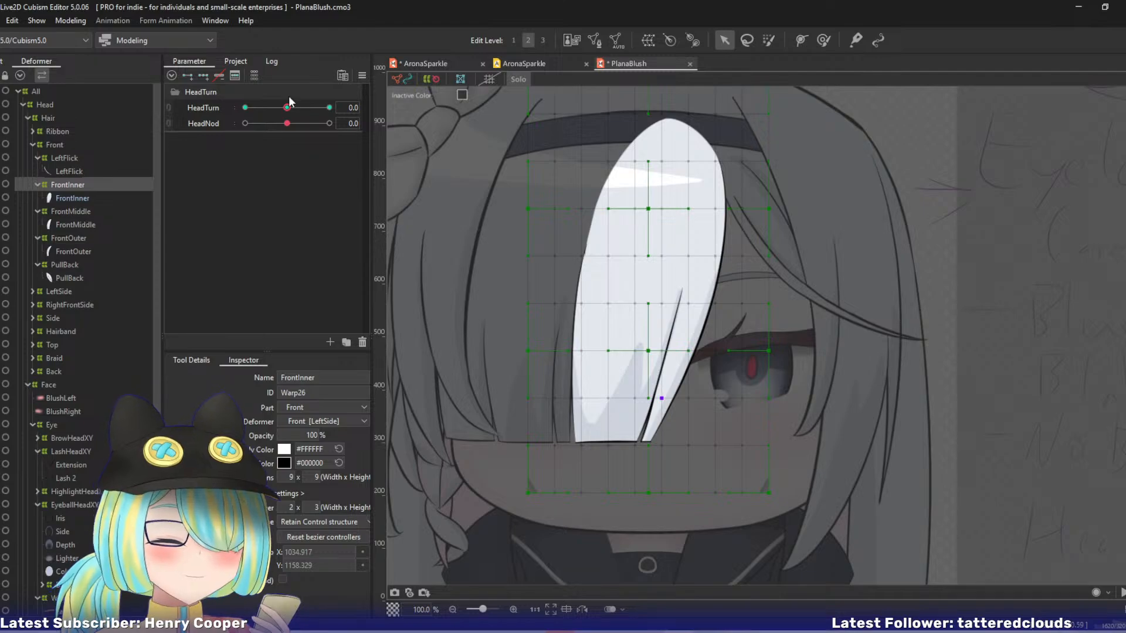
# Set the bezier divisions of the FrontMiddle and FrontOuter warps to 2 × 3.
pyautogui.click(72, 212)
pyautogui.keyDown('ctrl'); pyautogui.click(71, 238); pyautogui.keyUp('ctrl')
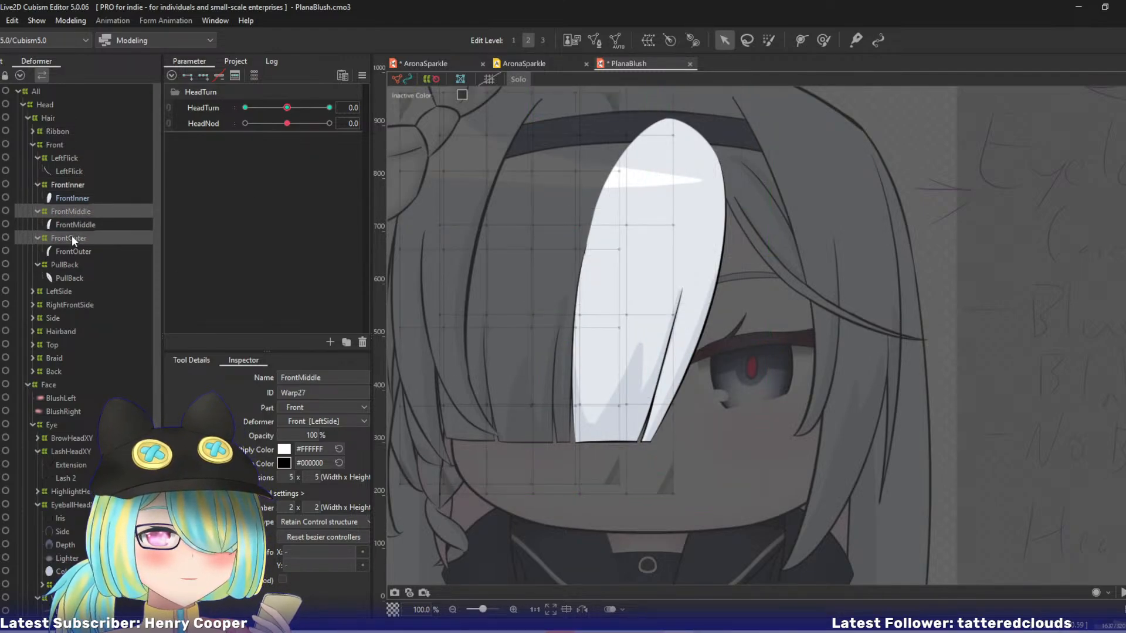
pyautogui.click(316, 508)
pyautogui.write('3')
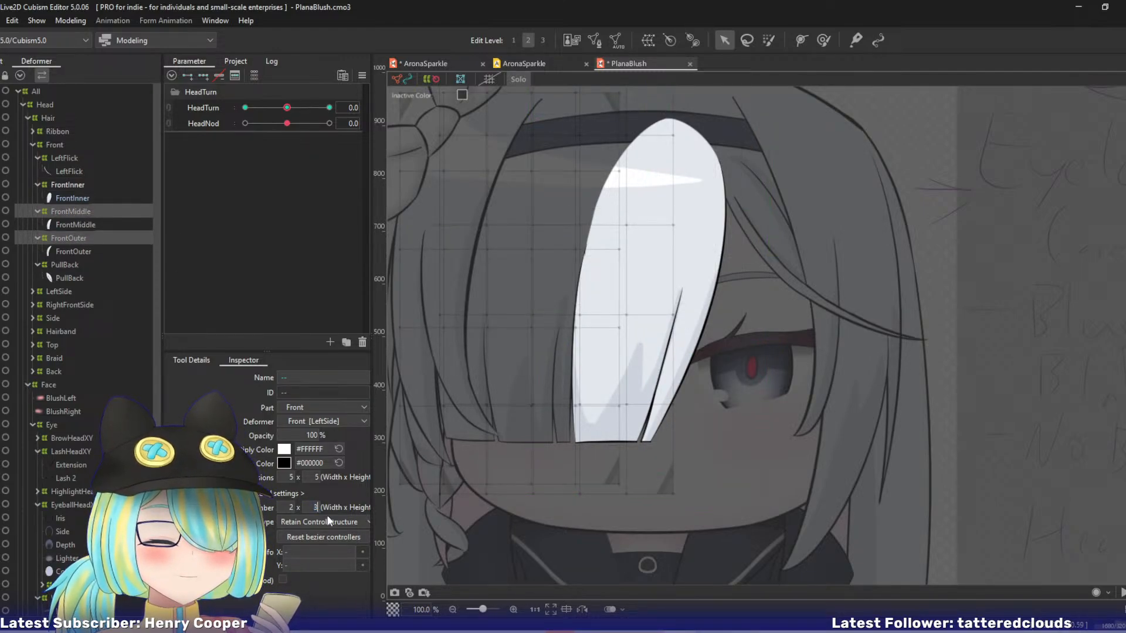
pyautogui.press('Return')
# At HeadTurn -10, move the FrontInner warp's two inner middle control points to the left to curve the strand.
pyautogui.click(52, 185)
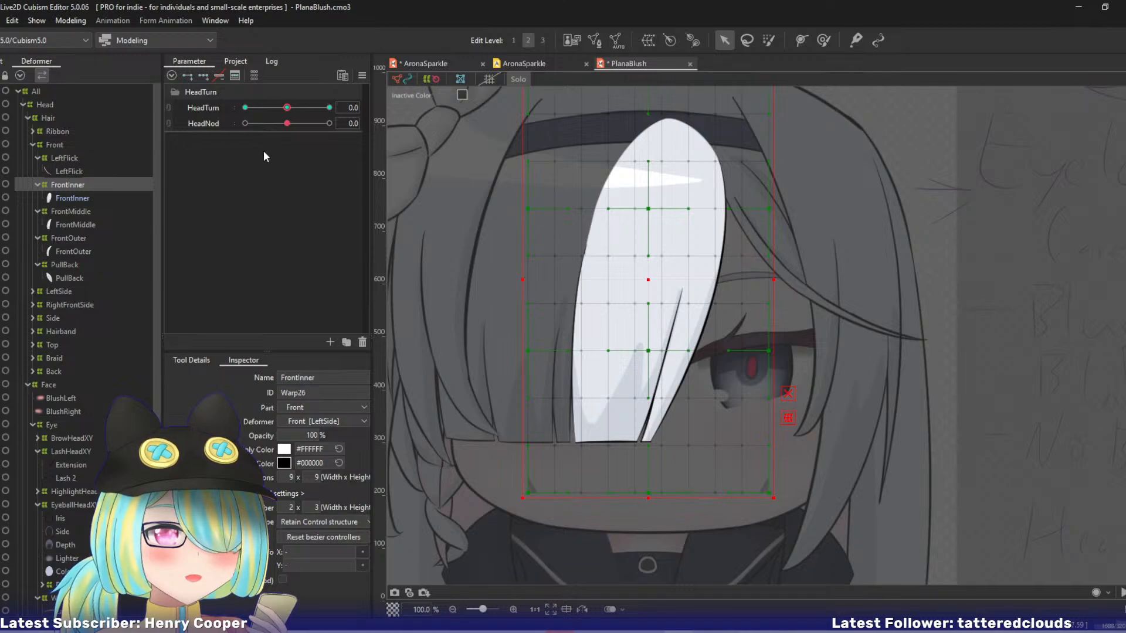
pyautogui.moveTo(286, 108); pyautogui.dragTo(195, 105)
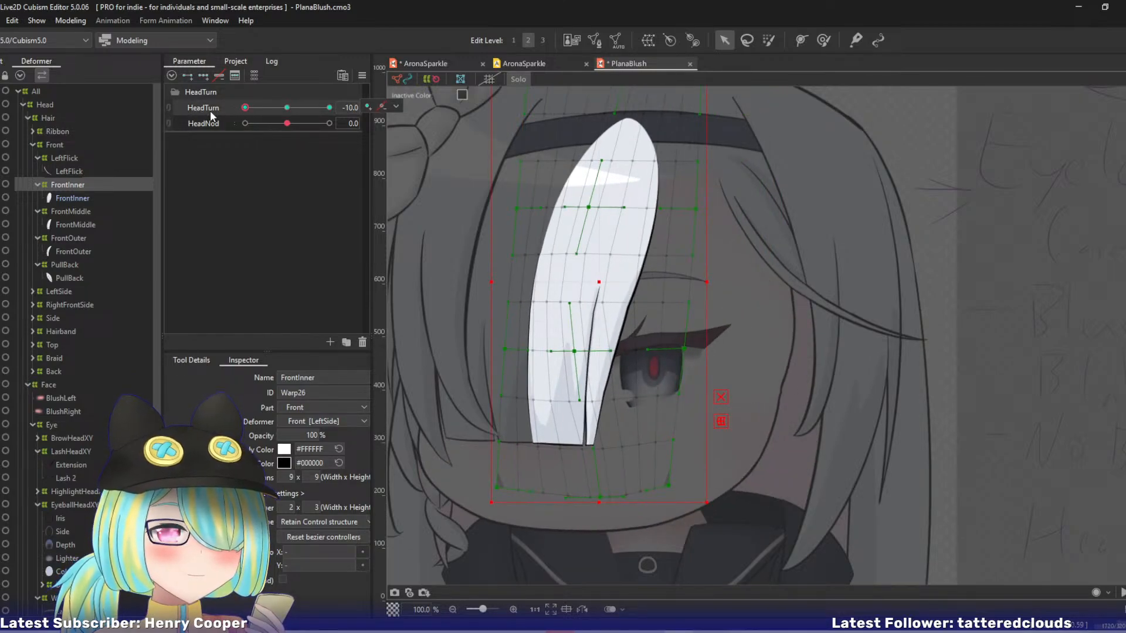
pyautogui.moveTo(589, 209); pyautogui.dragTo(572, 205)
pyautogui.moveTo(576, 352); pyautogui.dragTo(562, 350)
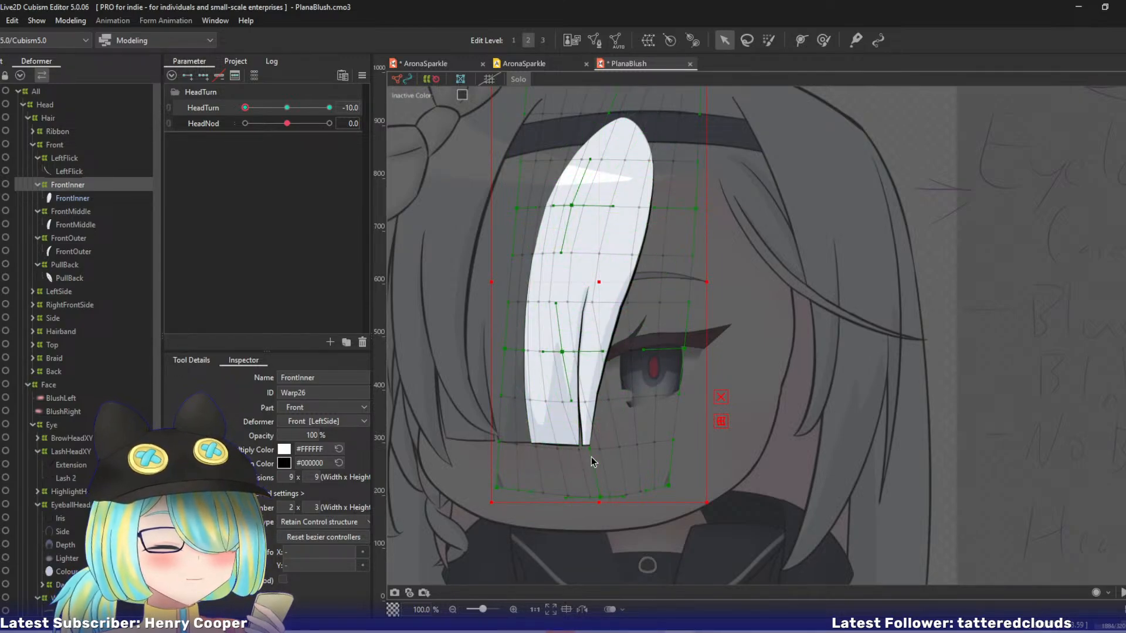
# Nudge the FrontInner warp's bottom middle and bottom right control points right and adjust the grid points along the strand's split at HeadTurn -10.
pyautogui.click(632, 459)
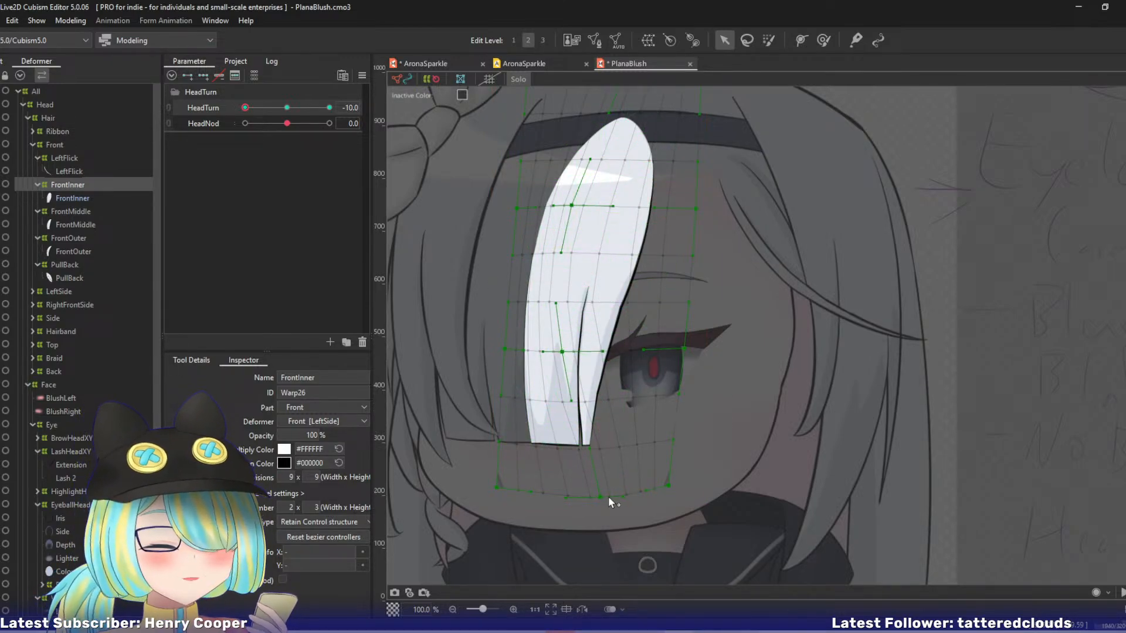
pyautogui.moveTo(598, 499); pyautogui.dragTo(602, 498)
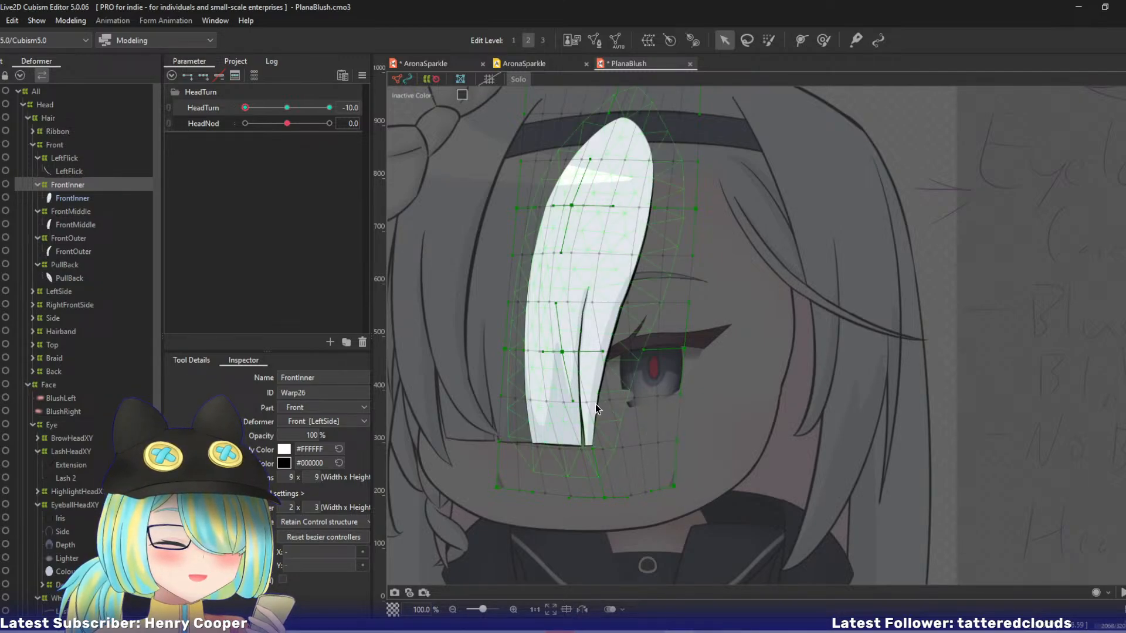
pyautogui.moveTo(587, 403); pyautogui.dragTo(593, 405)
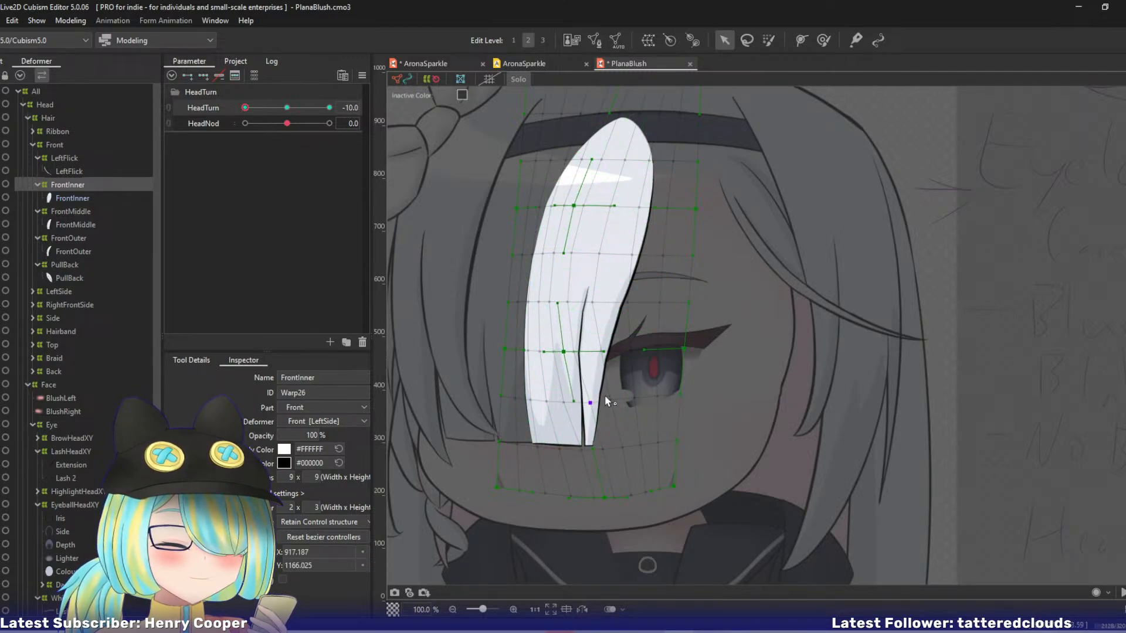
pyautogui.click(568, 303)
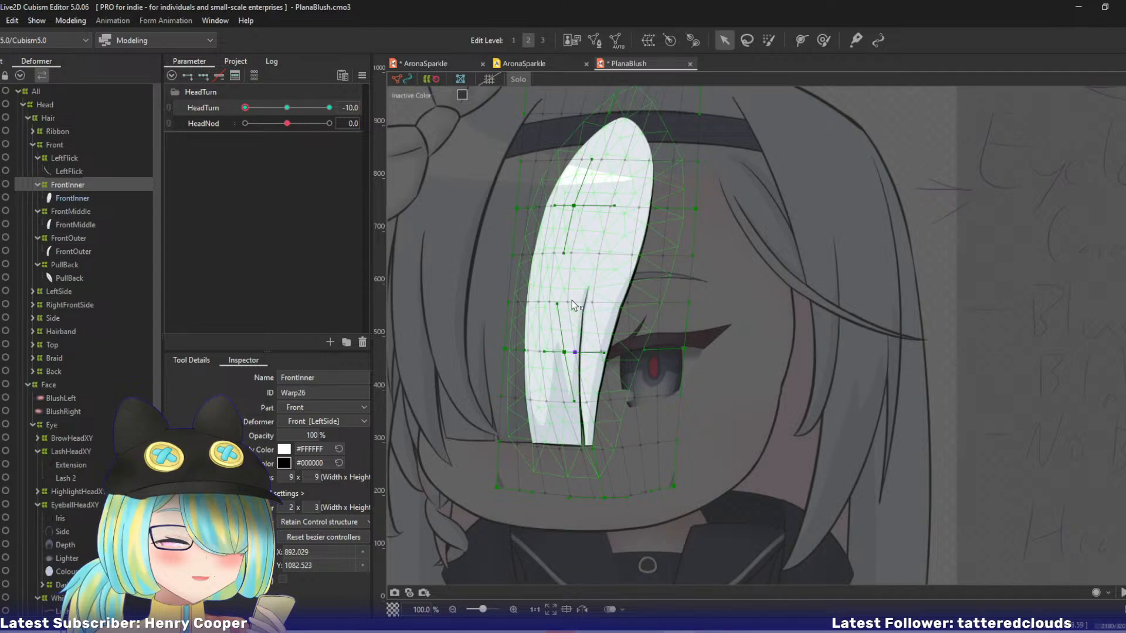
pyautogui.moveTo(569, 302); pyautogui.dragTo(593, 302)
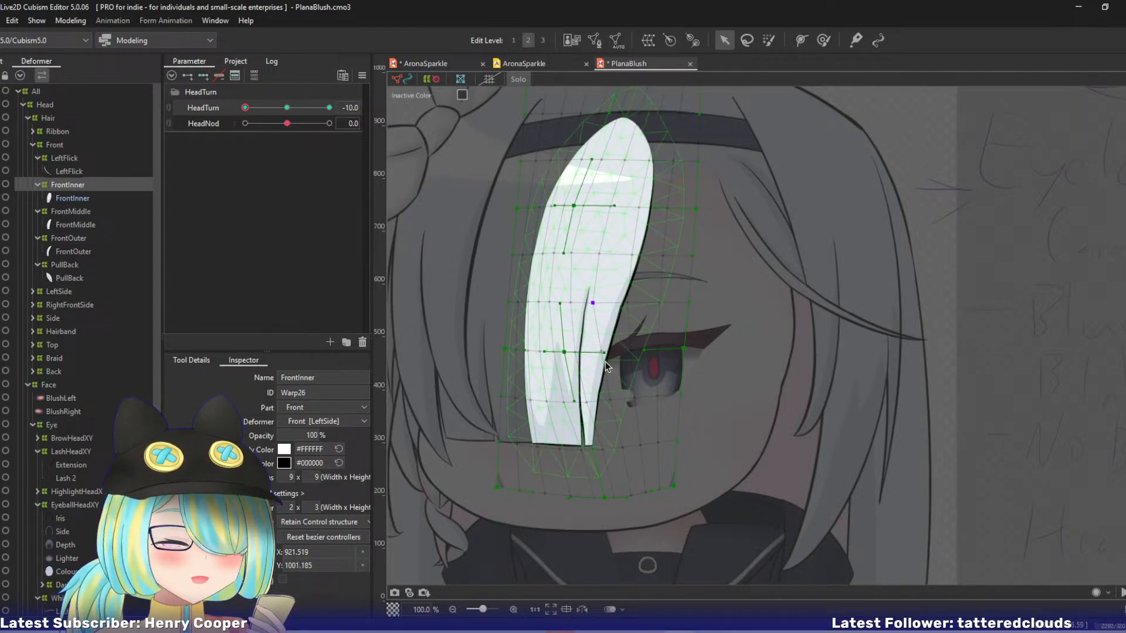
# At edit level 1, shift the FrontInner warp's grid points near the strand's lower tip right, then compare HeadTurn 0 and -10 at level 2.
pyautogui.press('1')
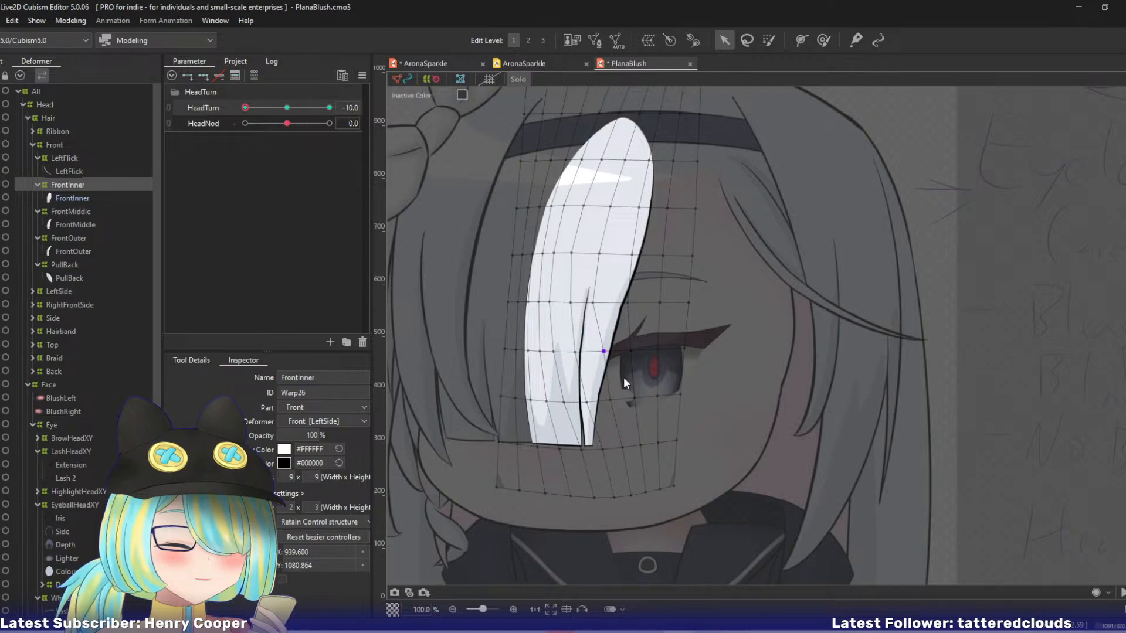
pyautogui.click(626, 448)
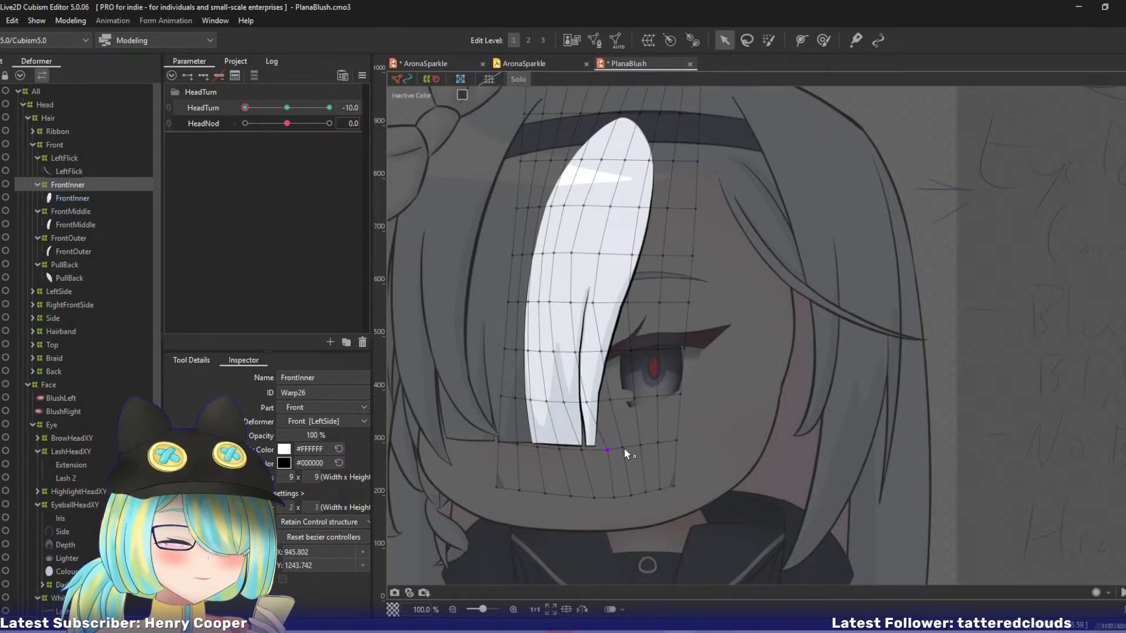
pyautogui.click(616, 403)
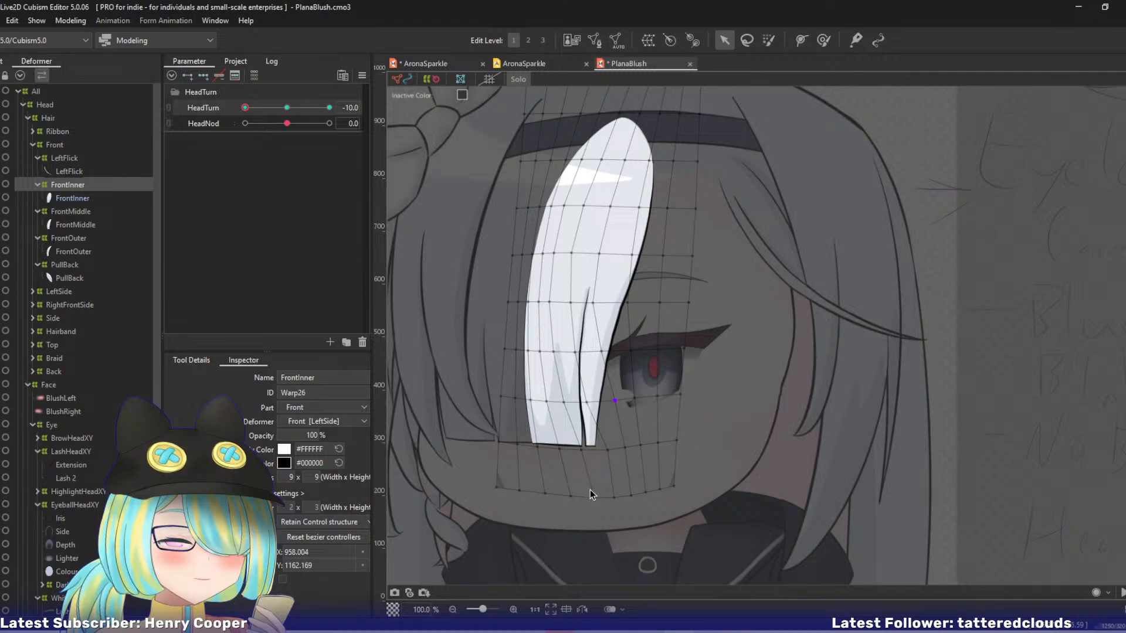
pyautogui.press('2')
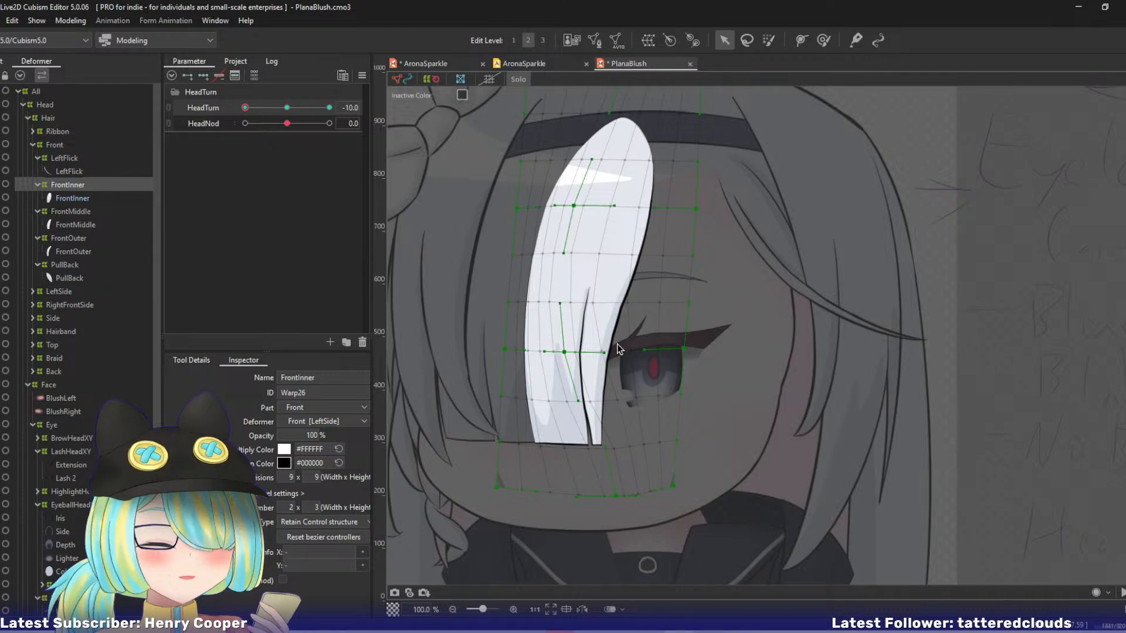
pyautogui.hotkey('ctrl', 'z')
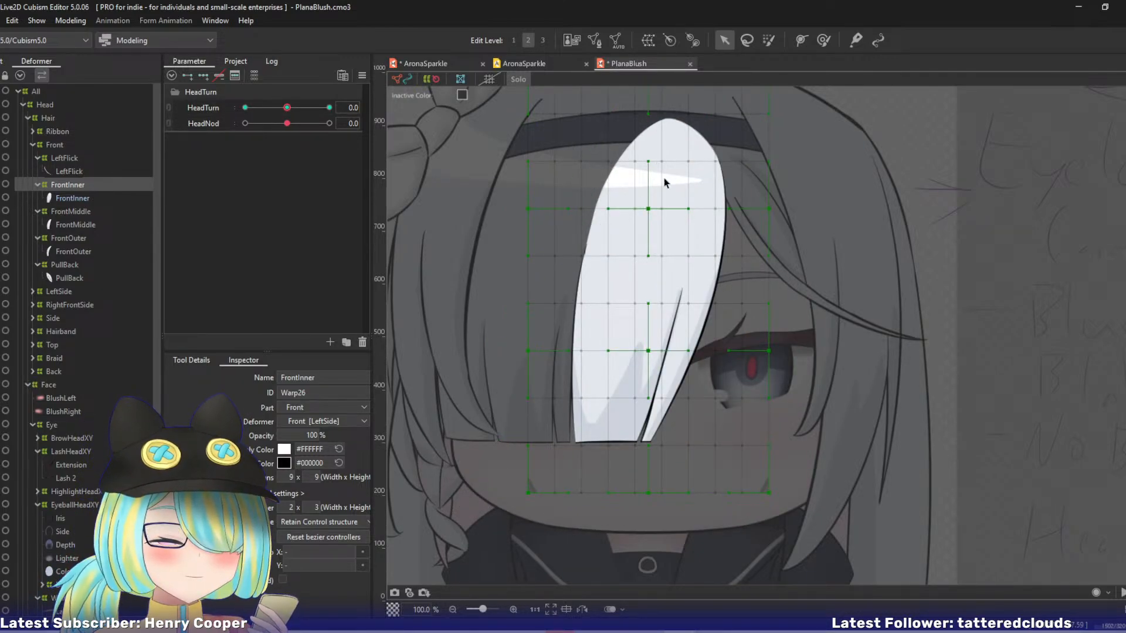
pyautogui.moveTo(288, 109); pyautogui.dragTo(221, 105)
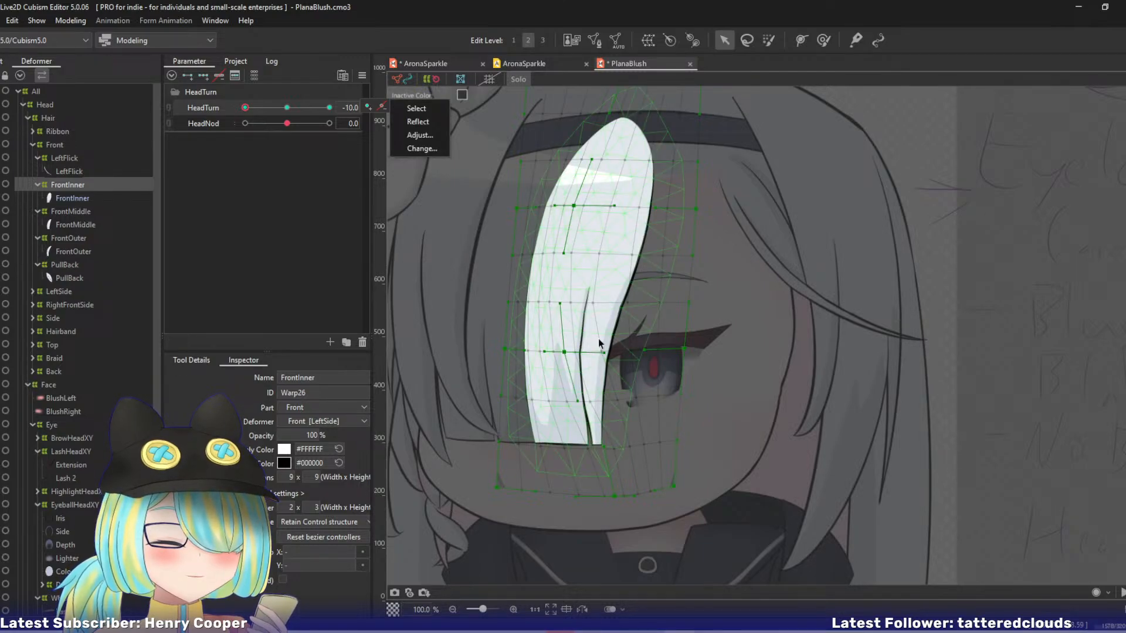
# At HeadTurn -10, shift the FrontInner warp's lower control points left along its outer edge, centre and bottom to curve the strand's tip.
pyautogui.moveTo(508, 350); pyautogui.dragTo(491, 351)
pyautogui.moveTo(565, 355); pyautogui.dragTo(552, 353)
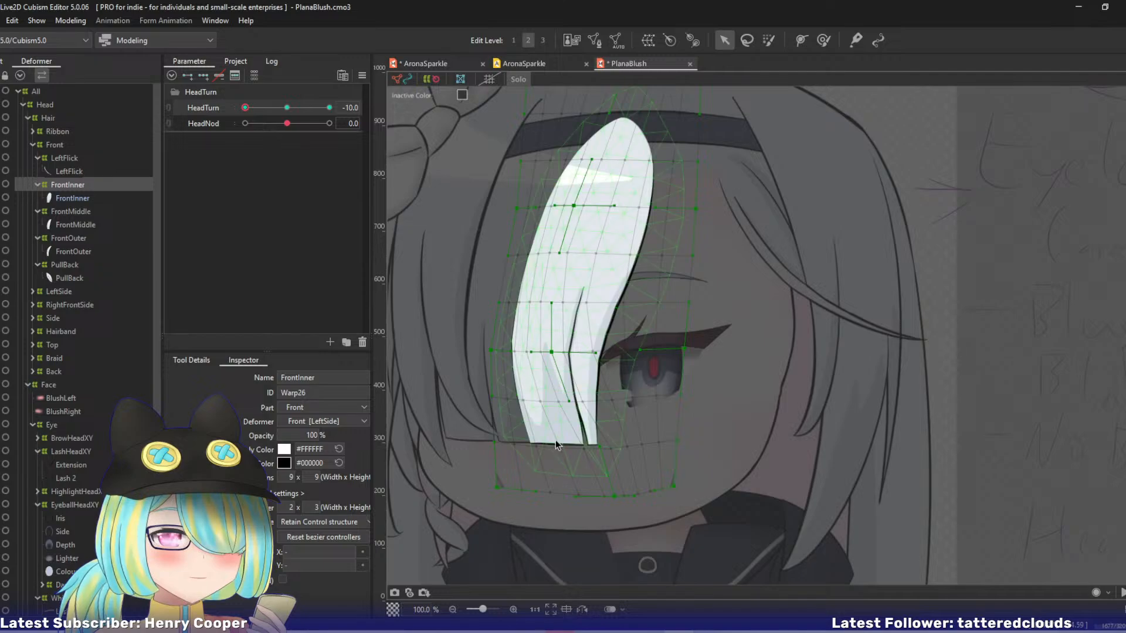
pyautogui.moveTo(497, 487); pyautogui.dragTo(485, 485)
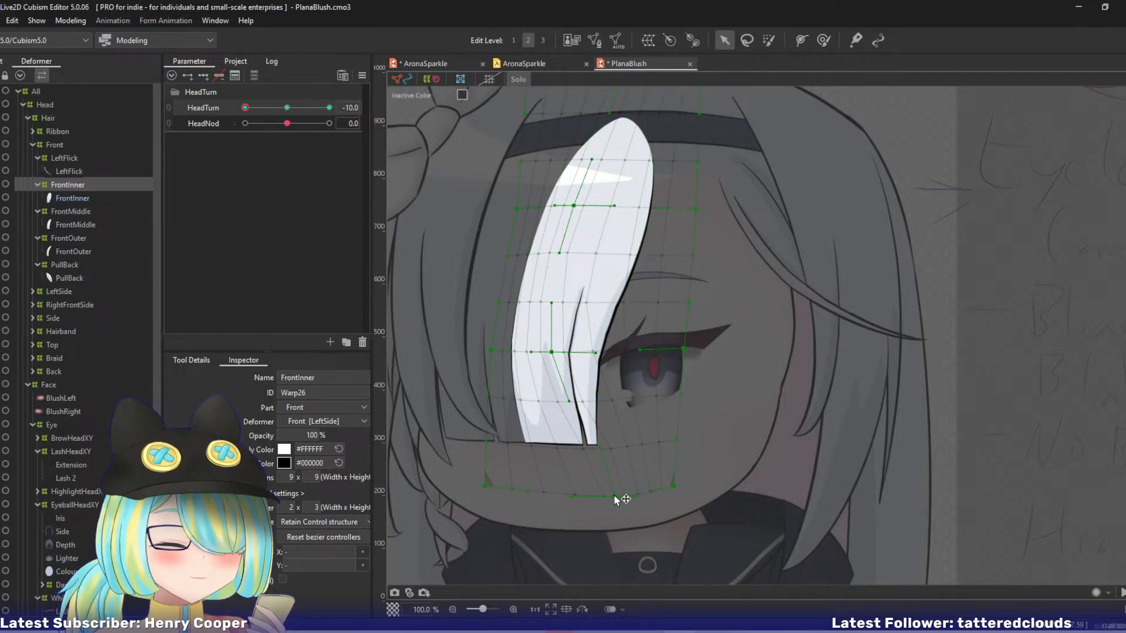
pyautogui.moveTo(615, 496); pyautogui.dragTo(587, 496)
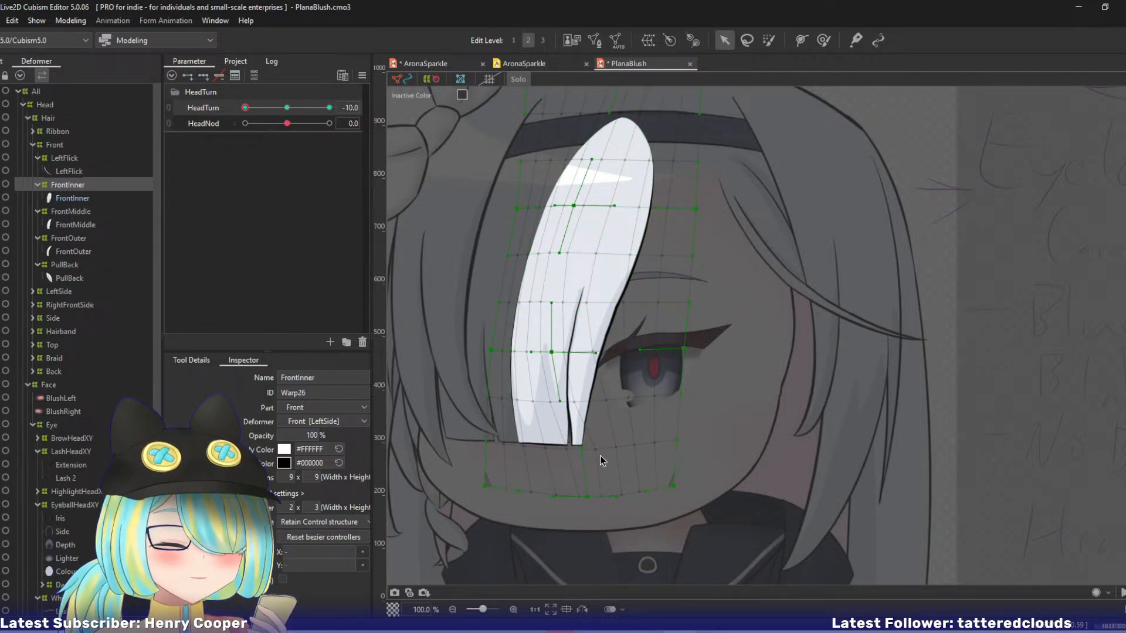
# Fine-tune the FrontInner warp's lower centre control point, its handle and right edge, and the grid points at the strand's tip.
pyautogui.moveTo(551, 352); pyautogui.dragTo(555, 353)
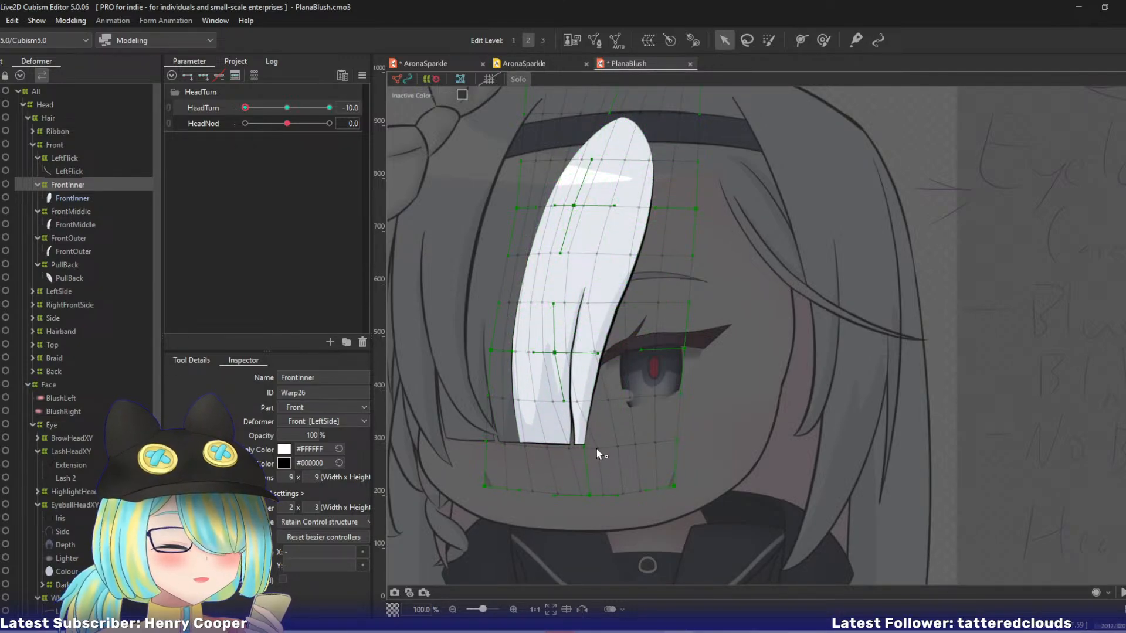
pyautogui.moveTo(597, 449); pyautogui.dragTo(592, 451)
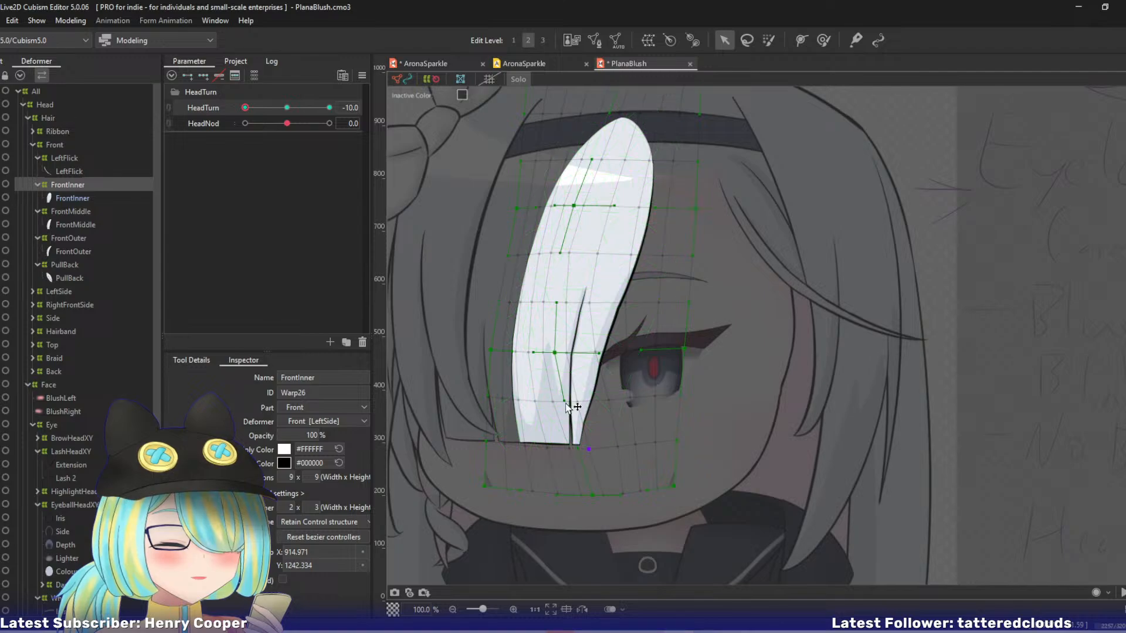
pyautogui.moveTo(579, 445); pyautogui.dragTo(580, 446)
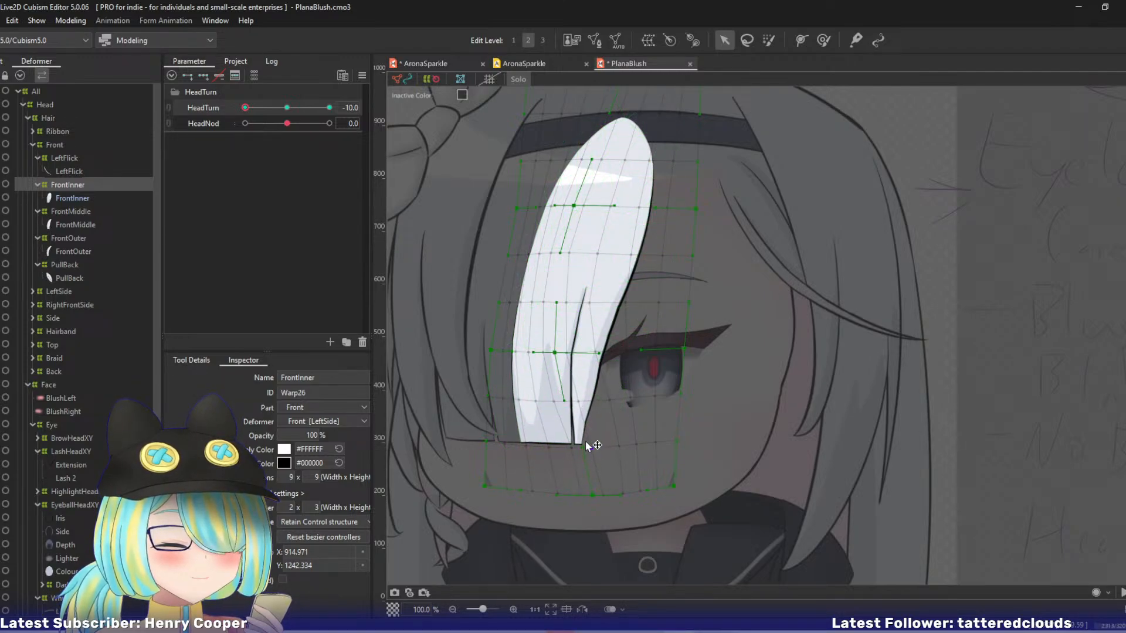
pyautogui.moveTo(566, 403); pyautogui.dragTo(568, 402)
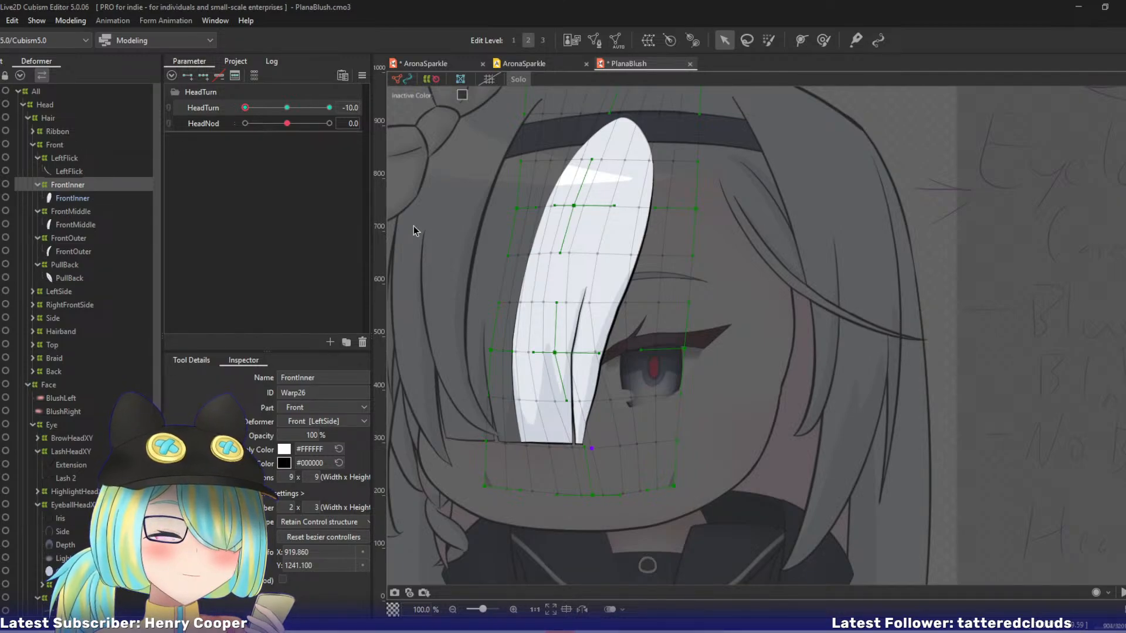
pyautogui.moveTo(687, 351); pyautogui.dragTo(691, 350)
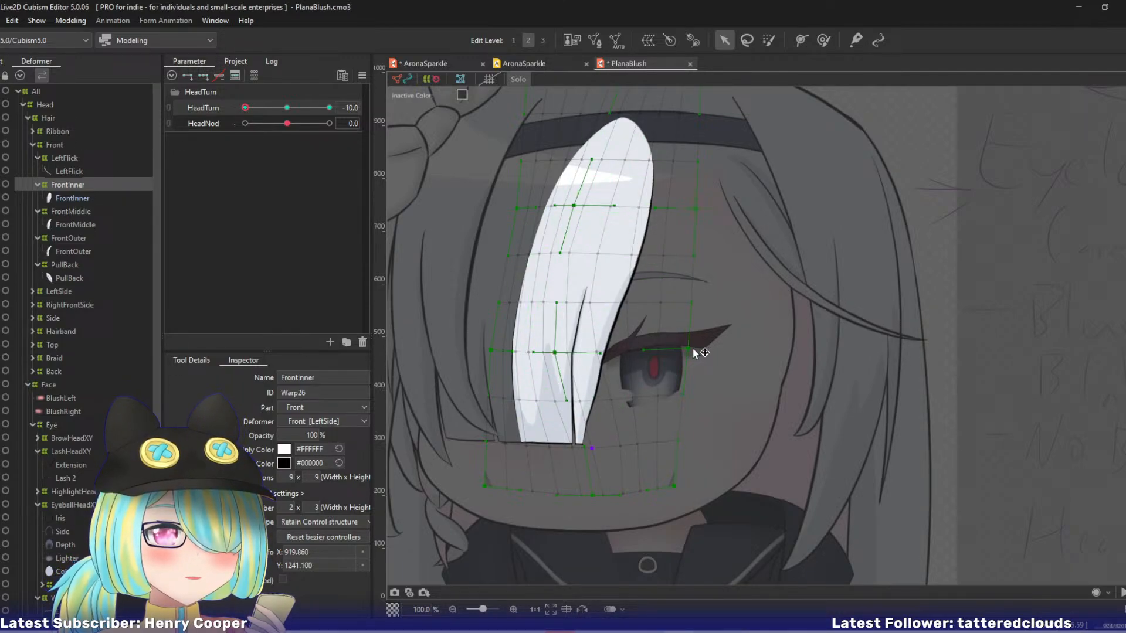
# At HeadTurn 0, edit the FrontInner art mesh and trace a mesh-mapping stroke down its right edge and up along the split.
pyautogui.hotkey('alt', 'Right')
pyautogui.click(625, 332)
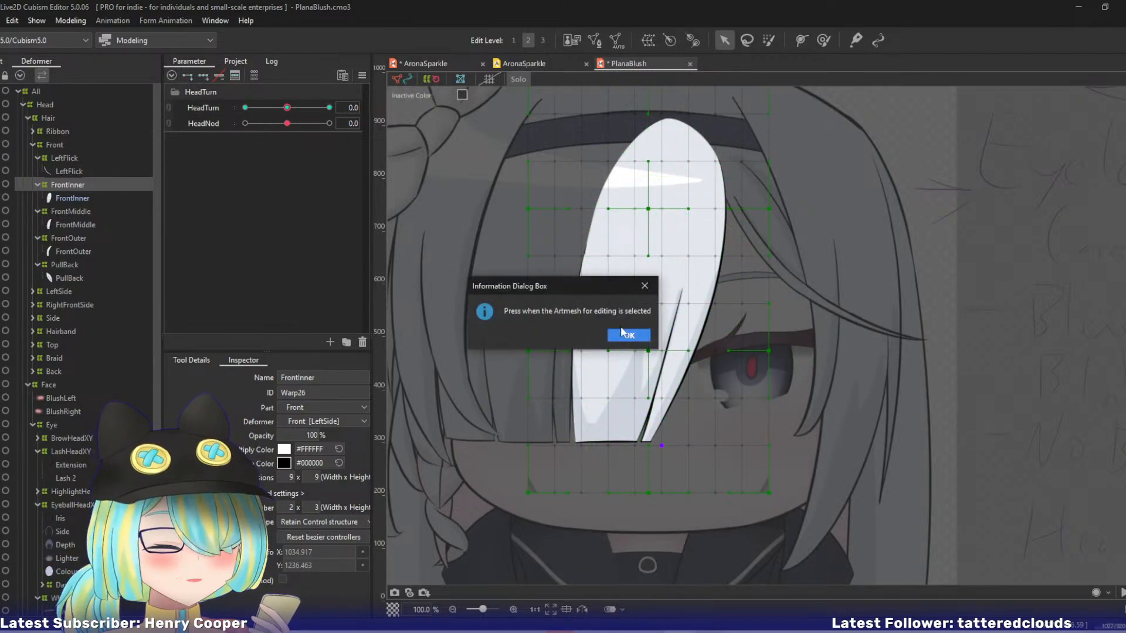
pyautogui.click(635, 336)
pyautogui.click(82, 200)
pyautogui.hotkey('ctrl', 'e')
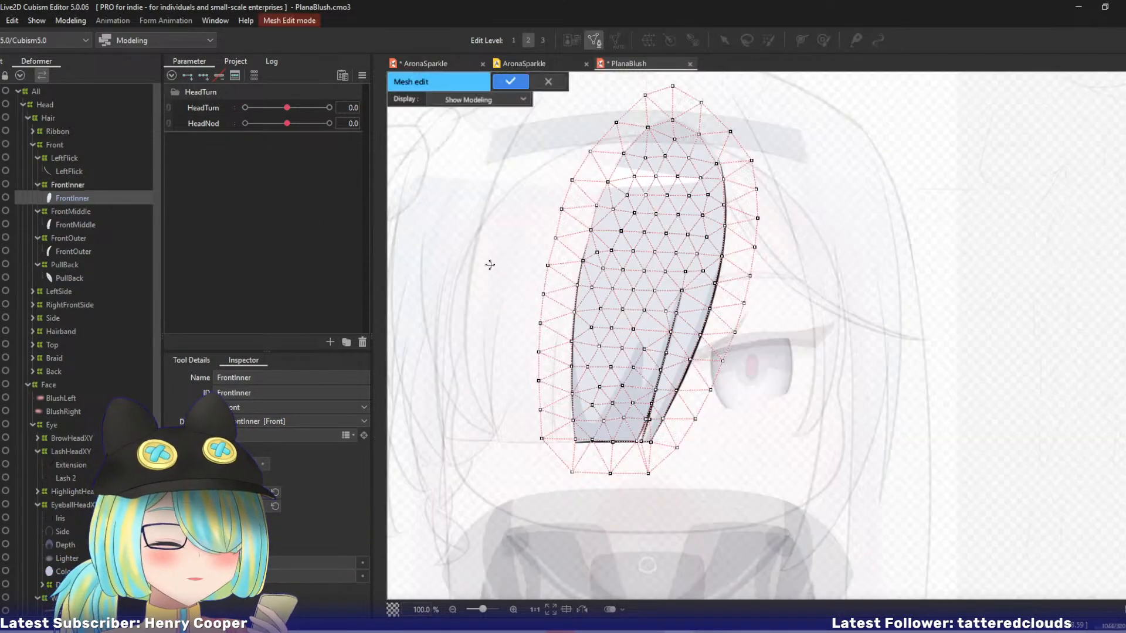
pyautogui.moveTo(576, 283); pyautogui.dragTo(454, 291)
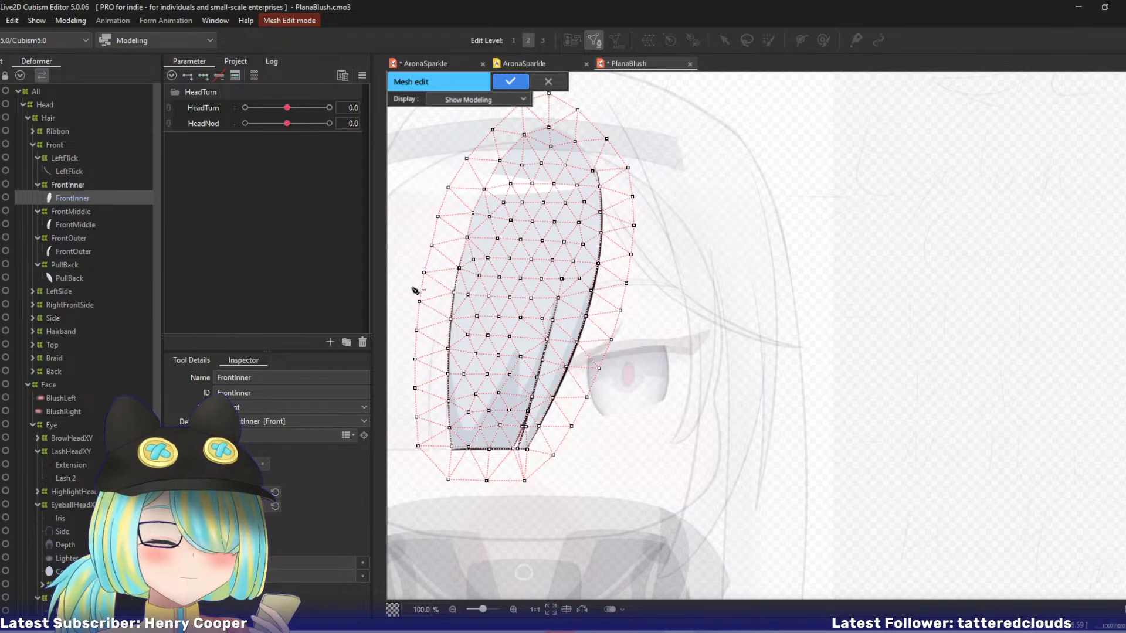
pyautogui.click(194, 360)
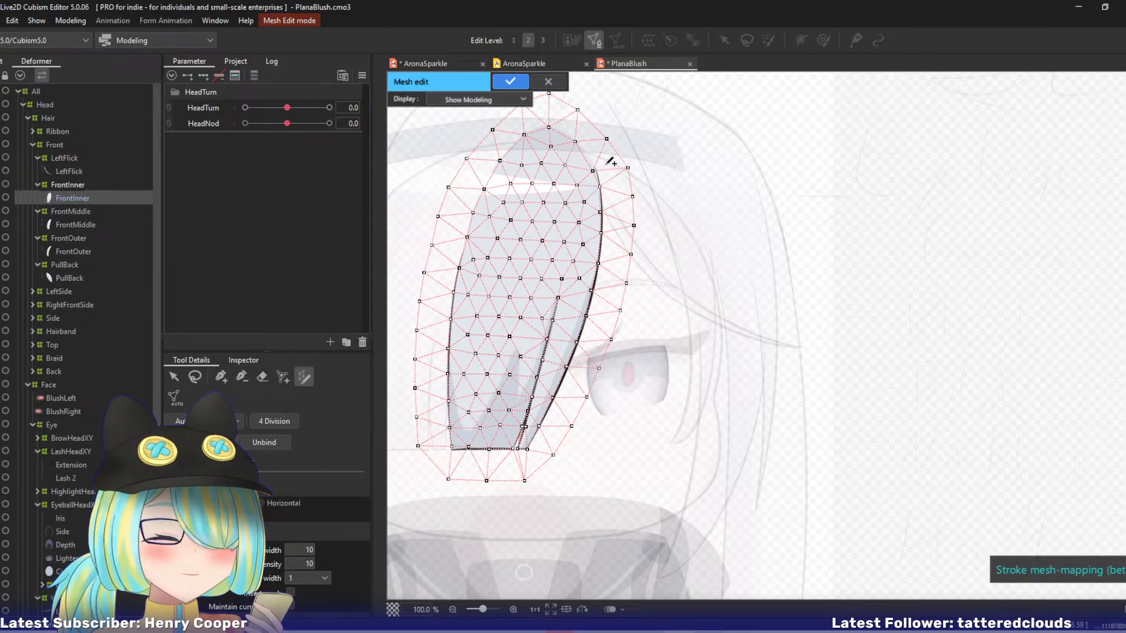
pyautogui.moveTo(599, 167)
pyautogui.mouseDown()
pyautogui.moveTo(603, 238)
pyautogui.moveTo(578, 352)
pyautogui.moveTo(536, 428)
pyautogui.moveTo(538, 350)
pyautogui.moveTo(558, 298)
pyautogui.mouseUp()
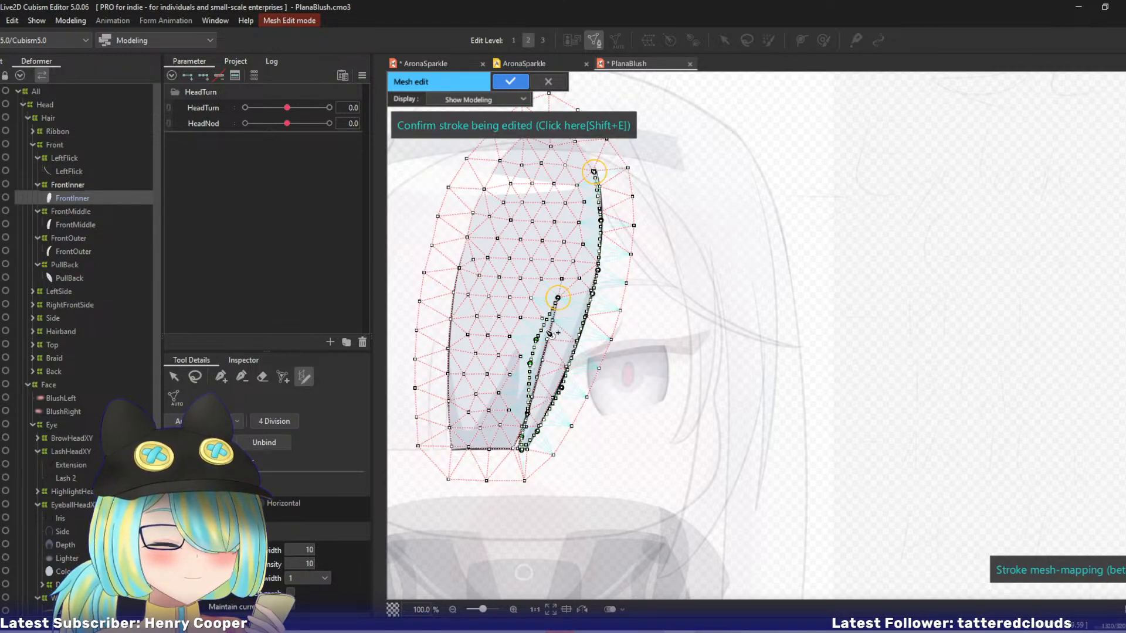
pyautogui.moveTo(538, 343); pyautogui.dragTo(540, 369)
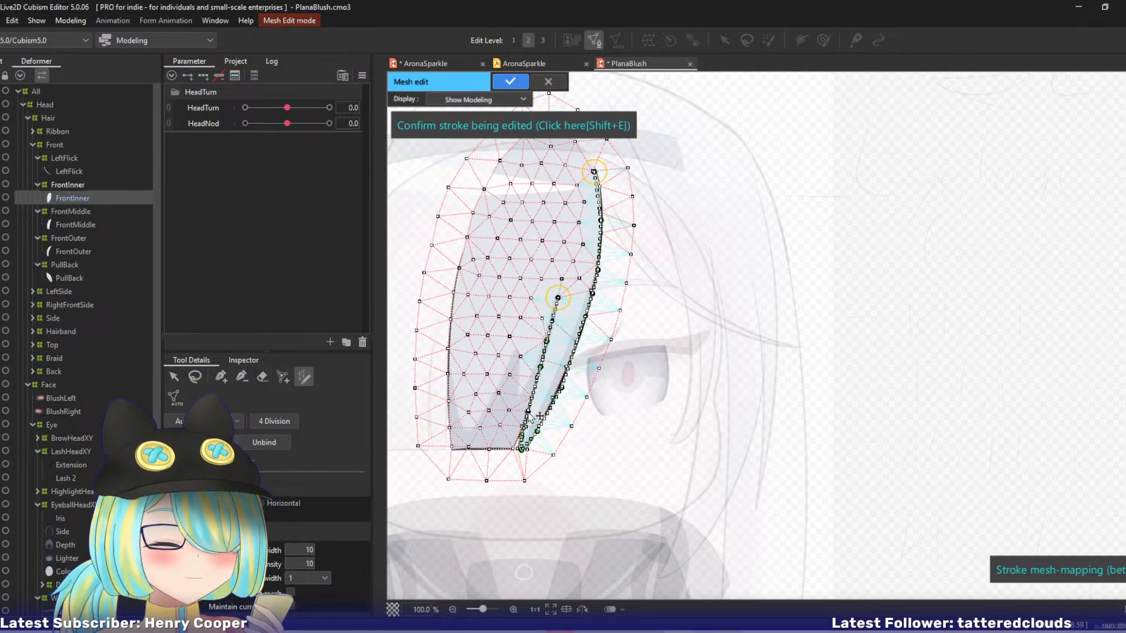
pyautogui.moveTo(522, 452); pyautogui.dragTo(657, 361)
# Align the stroke's points with the strand's tip, right edge and upper end, and confirm the stroke into the mesh.
pyautogui.scroll(2, 522, 450)
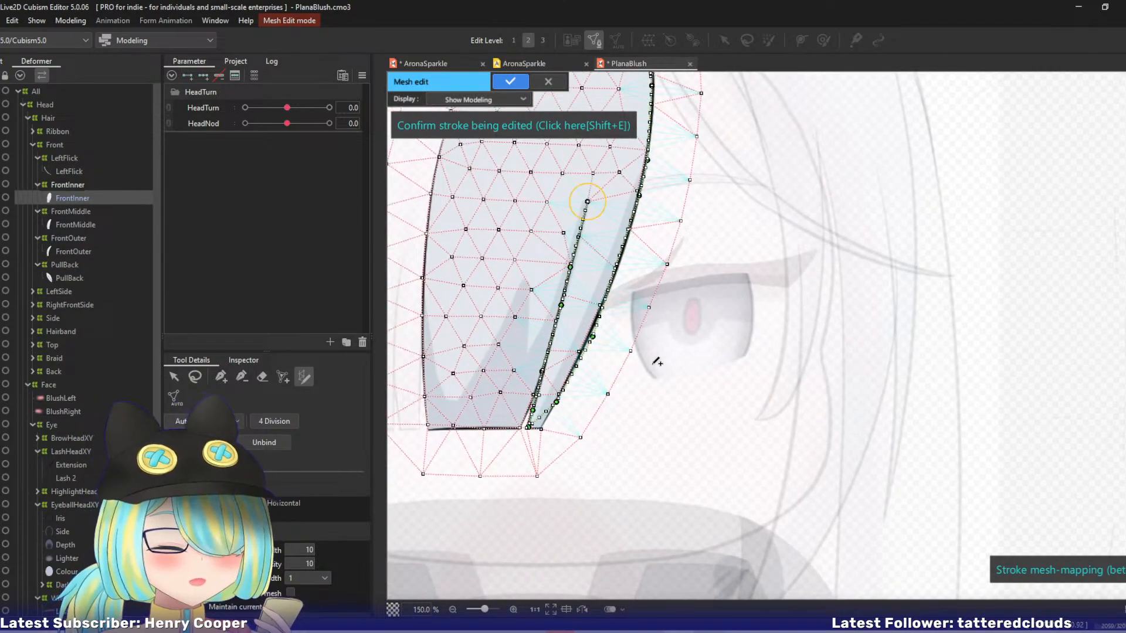
pyautogui.moveTo(557, 402); pyautogui.dragTo(540, 430)
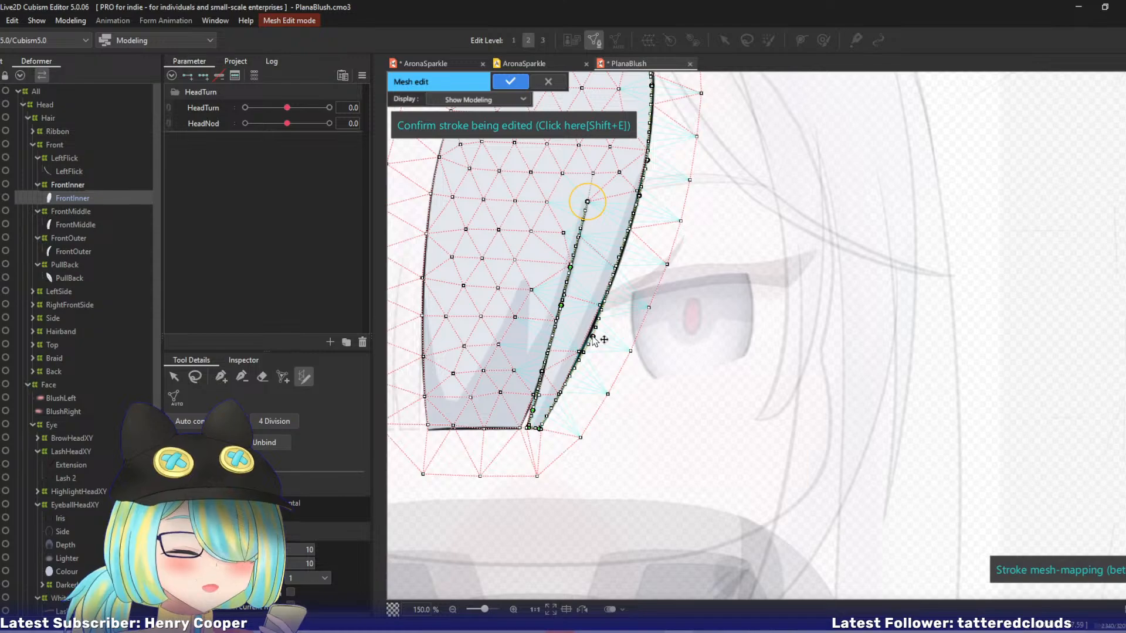
pyautogui.moveTo(593, 337); pyautogui.dragTo(589, 335)
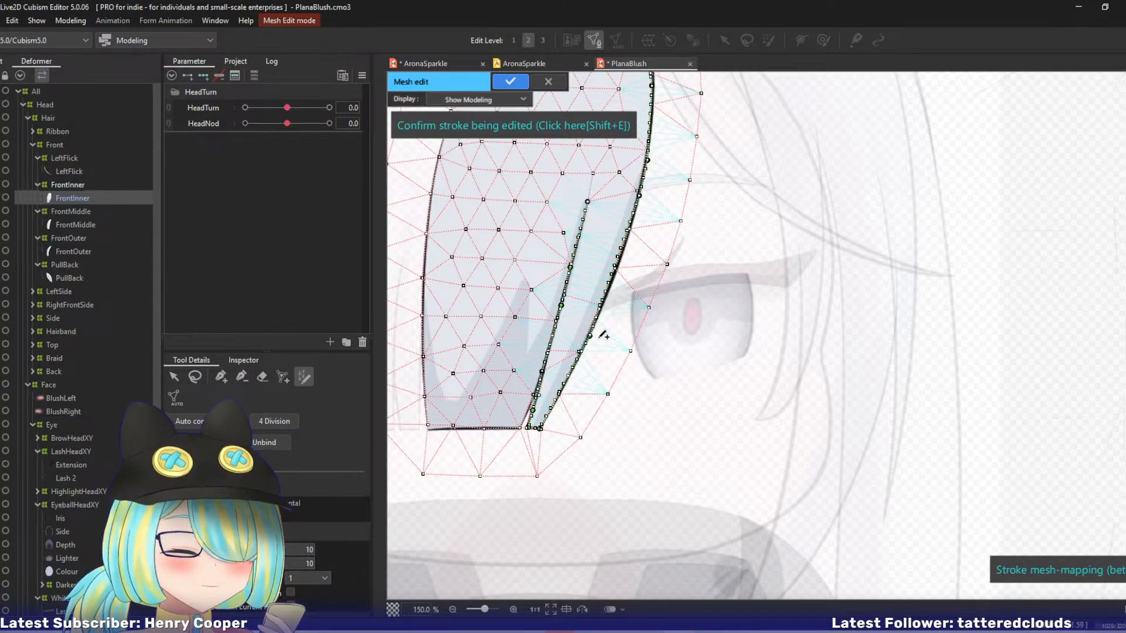
pyautogui.moveTo(584, 390); pyautogui.dragTo(554, 545)
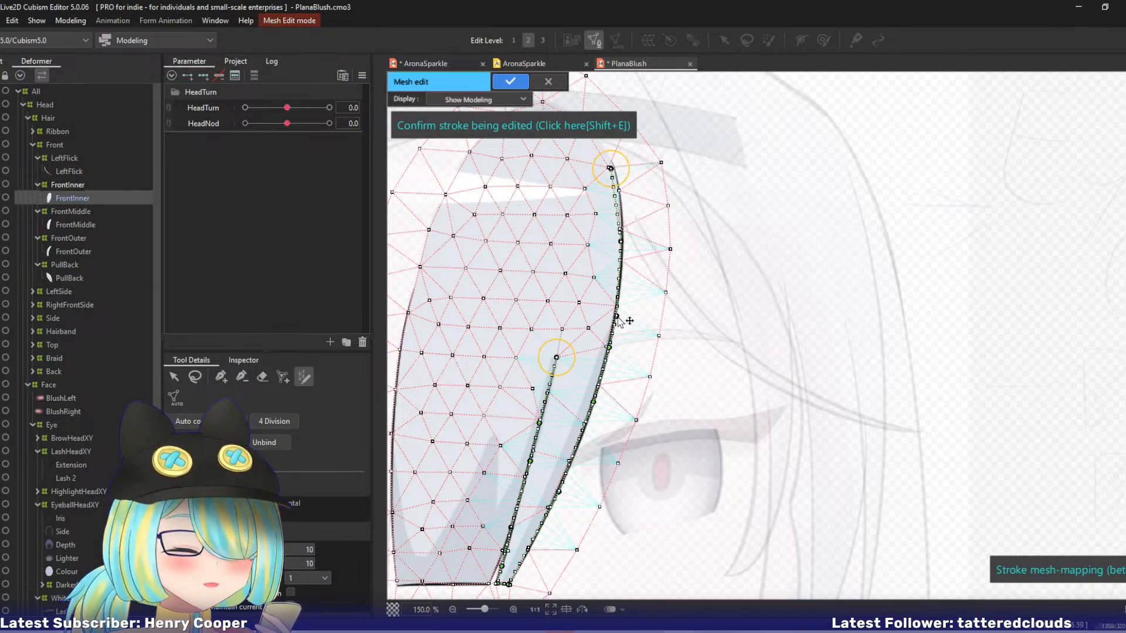
pyautogui.moveTo(620, 243)
pyautogui.mouseDown()
pyautogui.moveTo(622, 270)
pyautogui.moveTo(614, 162)
pyautogui.mouseUp()
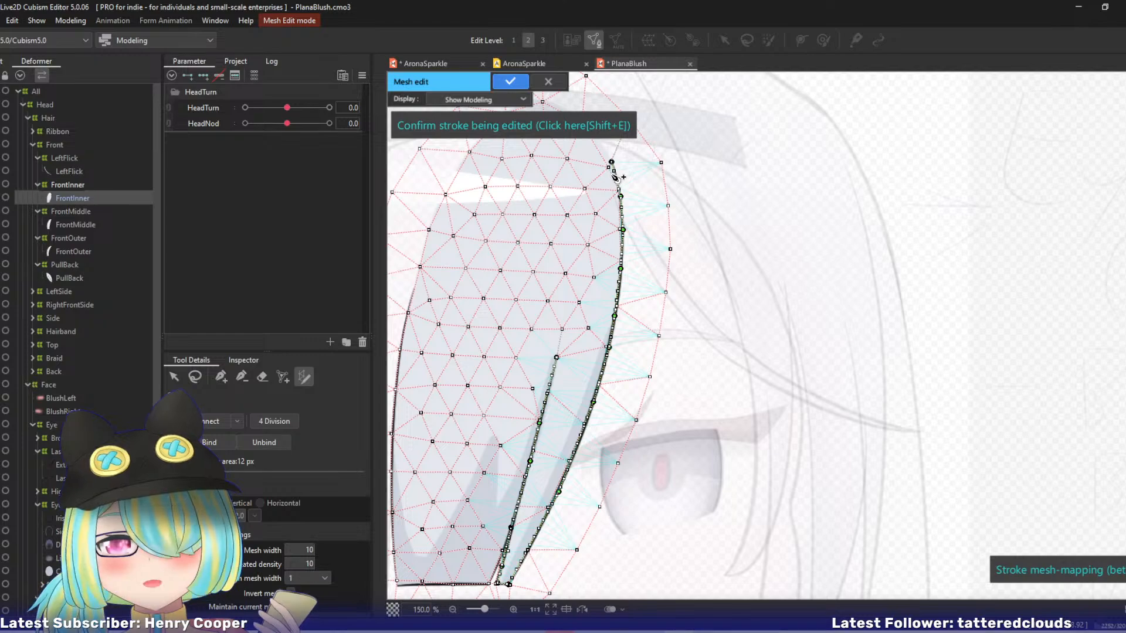
pyautogui.click(614, 177)
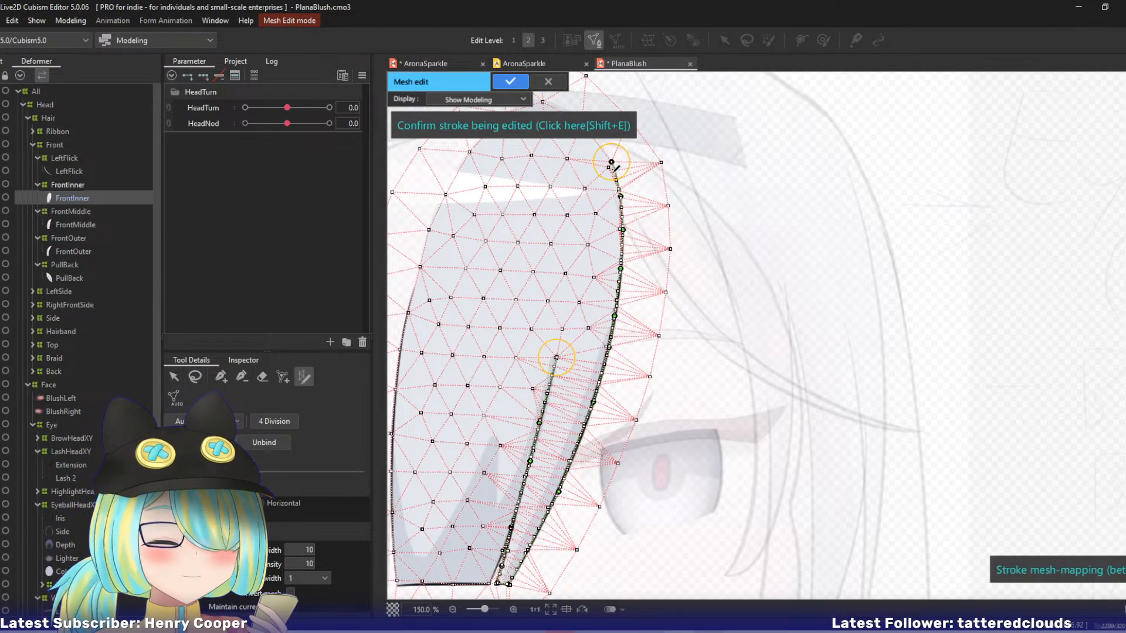
pyautogui.hotkey('shift', 'e')
pyautogui.moveTo(520, 357); pyautogui.dragTo(527, 267)
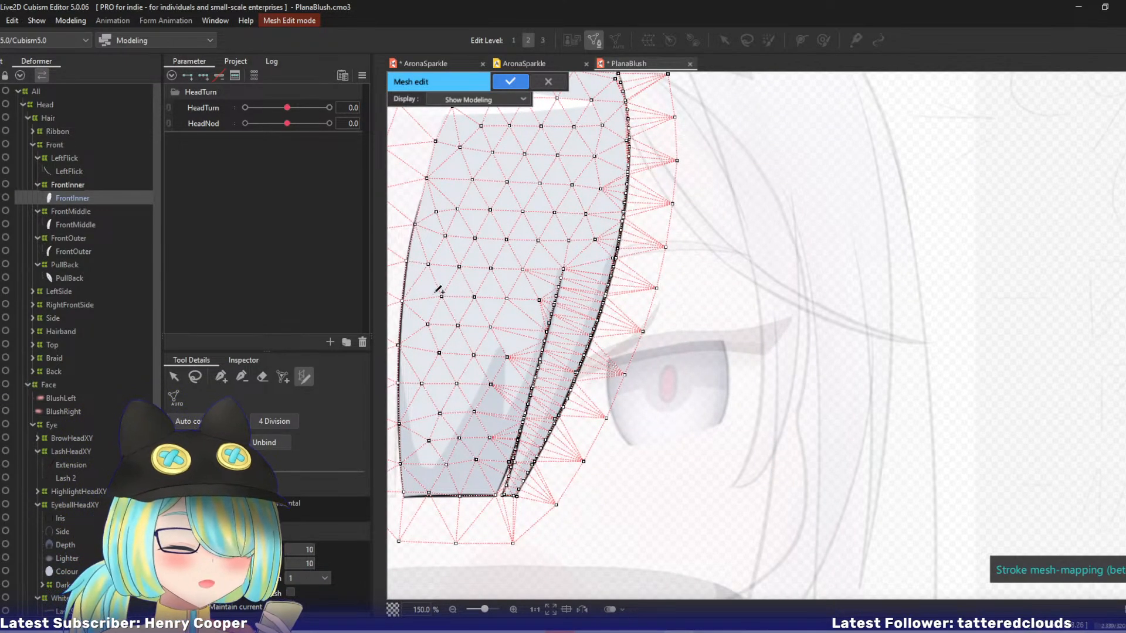
# Remove stray vertices beside the traced edge and split, apply the mesh edit, and check the FrontInner mesh at HeadTurn -10.
pyautogui.click(242, 377)
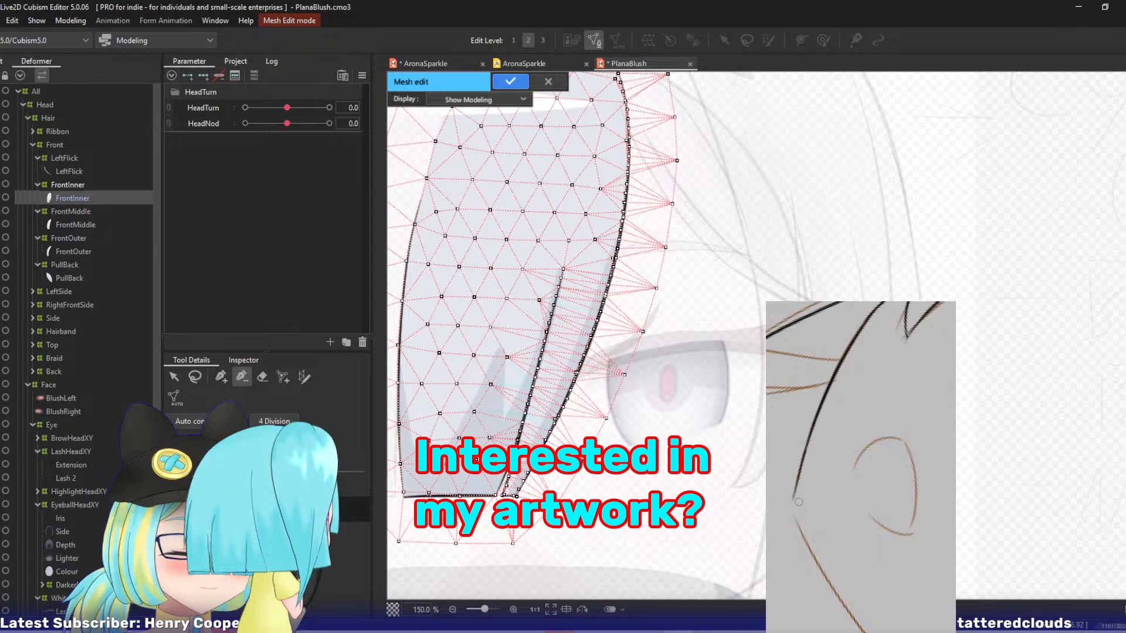
pyautogui.scroll(2, 524, 441)
pyautogui.moveTo(491, 370); pyautogui.dragTo(553, 245)
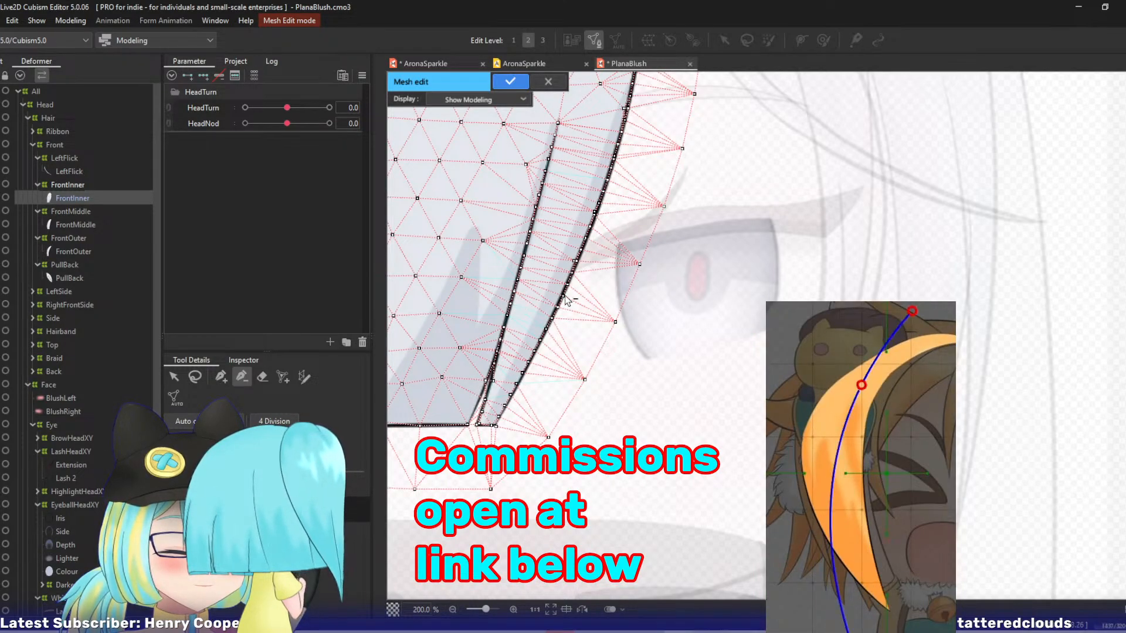
pyautogui.moveTo(629, 227); pyautogui.dragTo(545, 305)
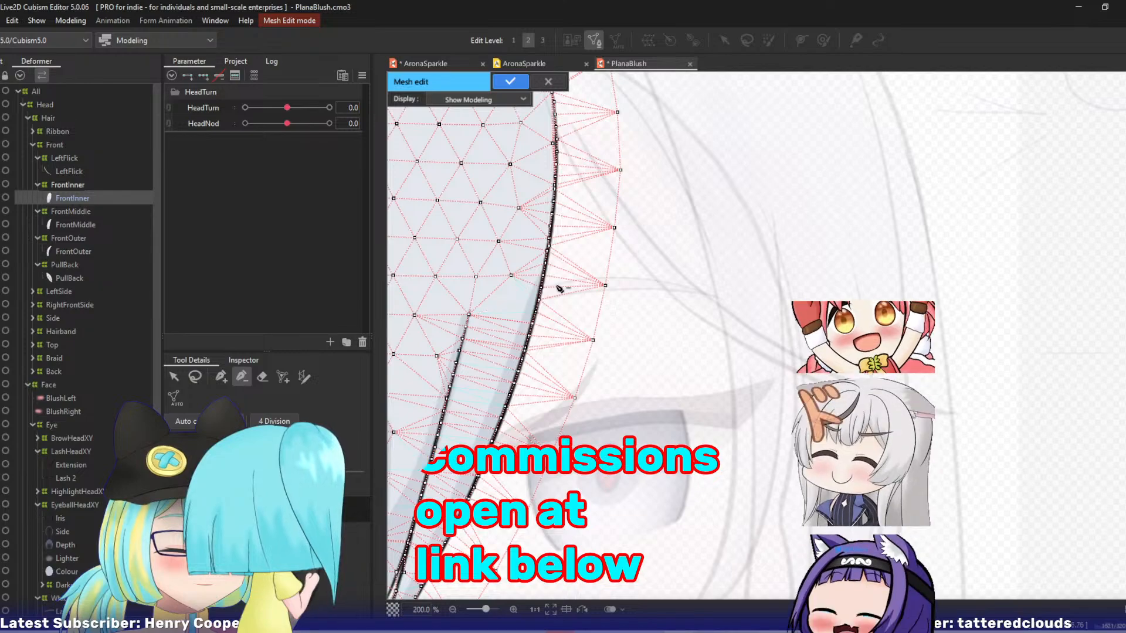
pyautogui.moveTo(578, 206); pyautogui.dragTo(555, 313)
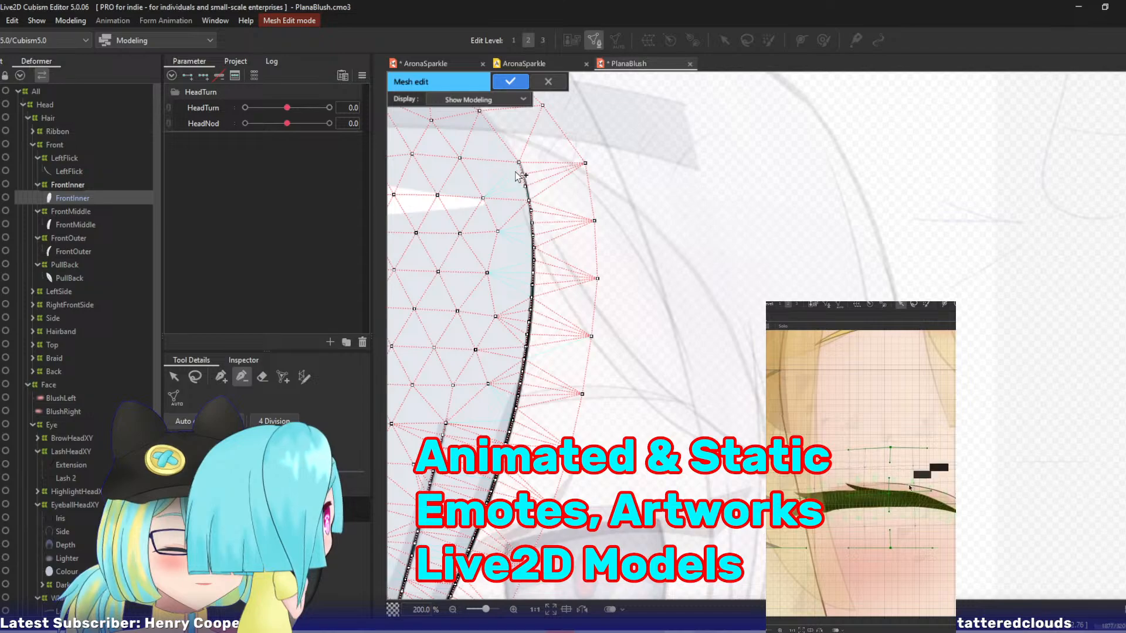
pyautogui.moveTo(575, 189); pyautogui.dragTo(599, 301)
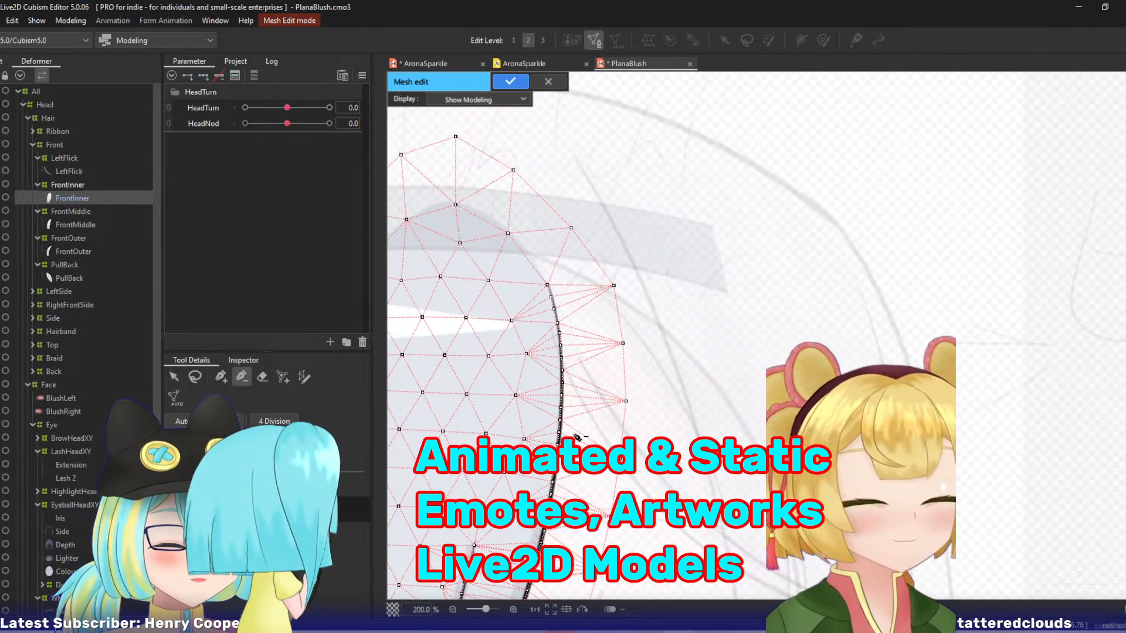
pyautogui.moveTo(577, 438); pyautogui.dragTo(609, 186)
pyautogui.click(518, 81)
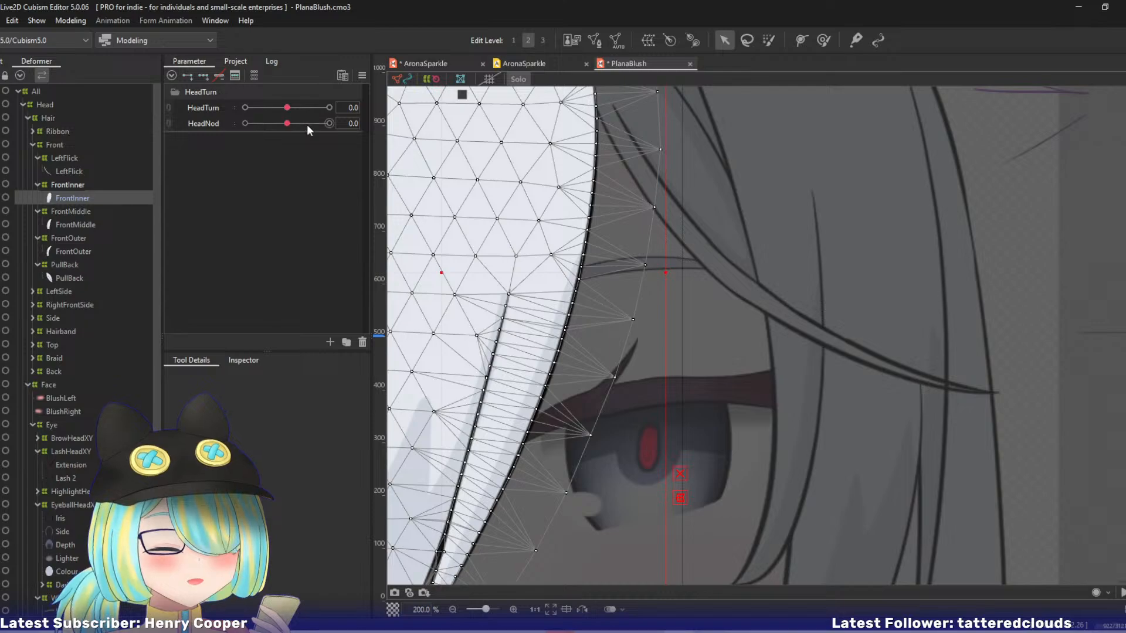
pyautogui.moveTo(286, 107); pyautogui.dragTo(245, 107)
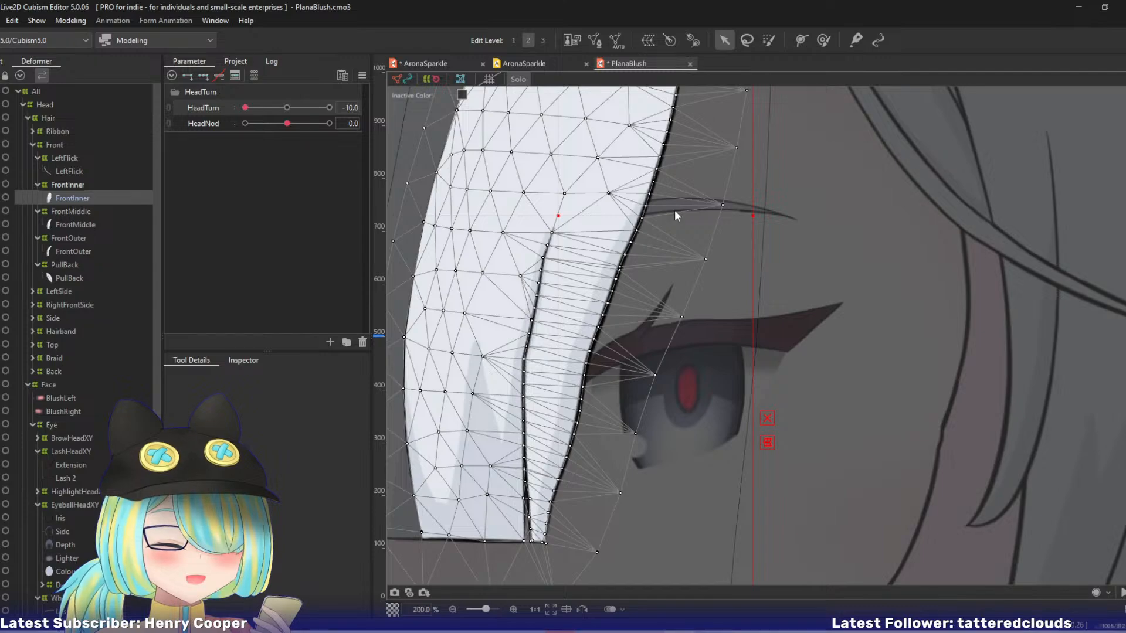
pyautogui.hotkey('ctrl', 'z')
pyautogui.scroll(-1, 668, 210)
# Reopen the FrontInner mesh, lasso the interior vertices between the outer edge and the traced lines, delete them and apply the edit.
pyautogui.doubleClick(668, 209)
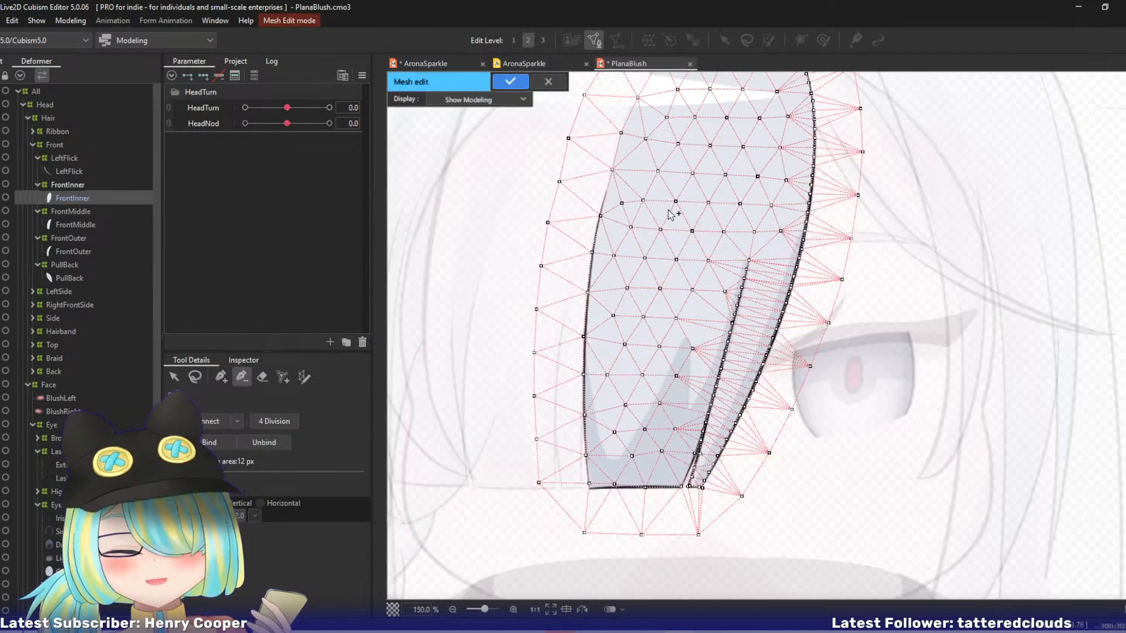
pyautogui.scroll(-2, 528, 246)
pyautogui.moveTo(553, 219); pyautogui.dragTo(467, 250)
pyautogui.click(198, 373)
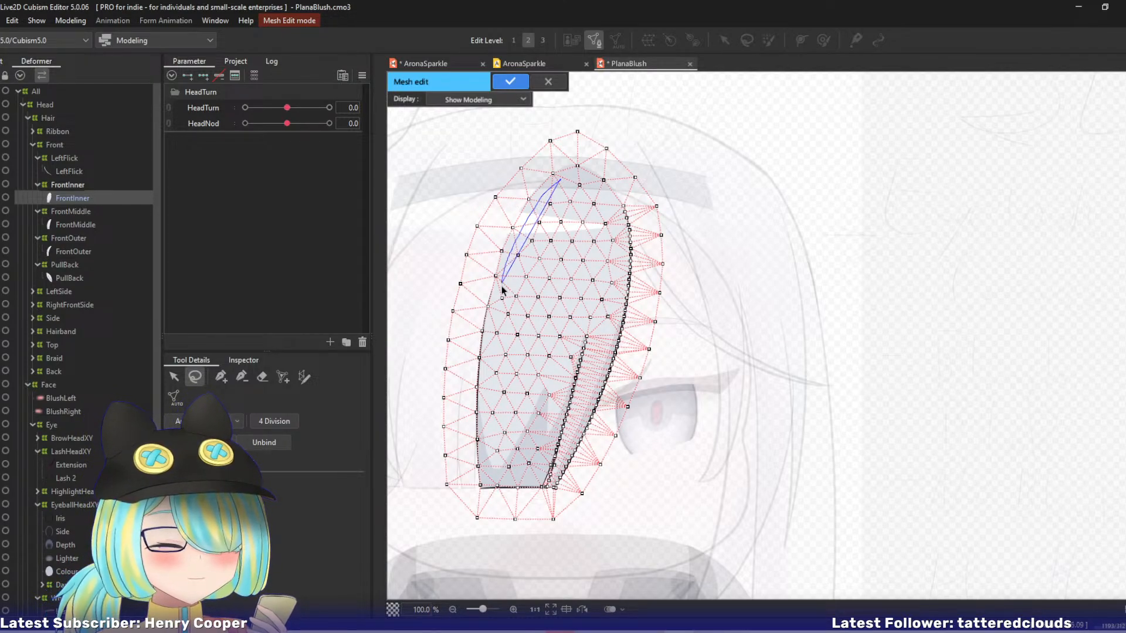
pyautogui.moveTo(501, 286); pyautogui.dragTo(486, 382)
pyautogui.moveTo(491, 439)
pyautogui.mouseDown()
pyautogui.moveTo(500, 472)
pyautogui.moveTo(537, 469)
pyautogui.moveTo(556, 440)
pyautogui.moveTo(578, 335)
pyautogui.moveTo(619, 308)
pyautogui.moveTo(615, 222)
pyautogui.moveTo(588, 182)
pyautogui.mouseUp()
pyautogui.press('Delete')
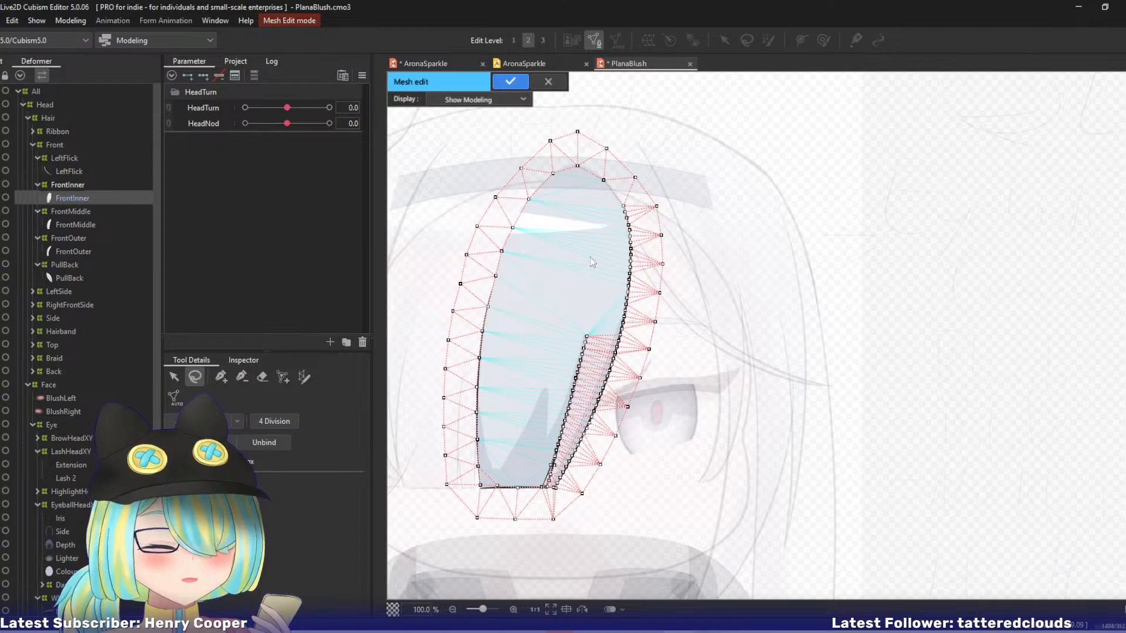
pyautogui.press('Return')
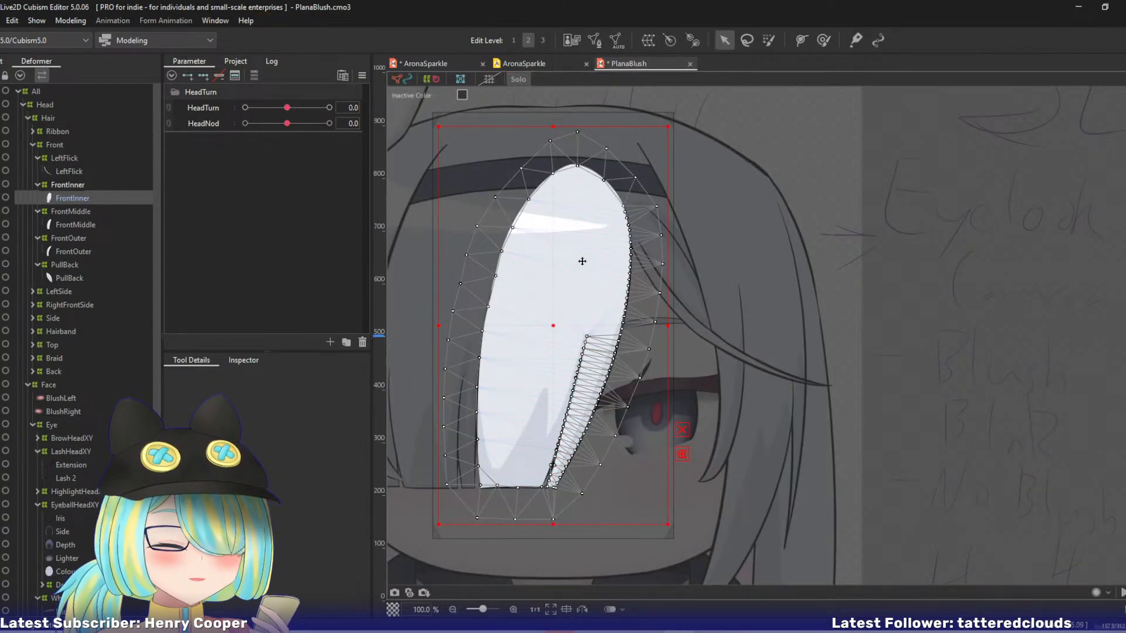
# Recheck the simplified FrontInner mesh in mesh edit, view it at HeadTurn -10, and select the FrontInner warp deformer.
pyautogui.doubleClick(581, 263)
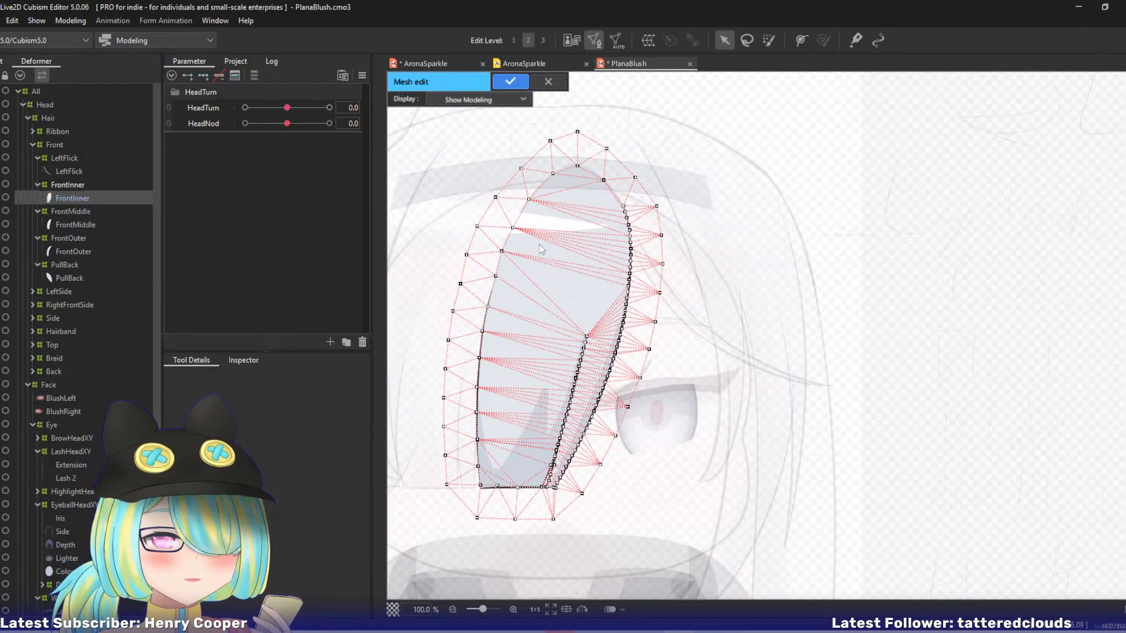
pyautogui.press('Return')
pyautogui.moveTo(287, 107); pyautogui.dragTo(199, 110)
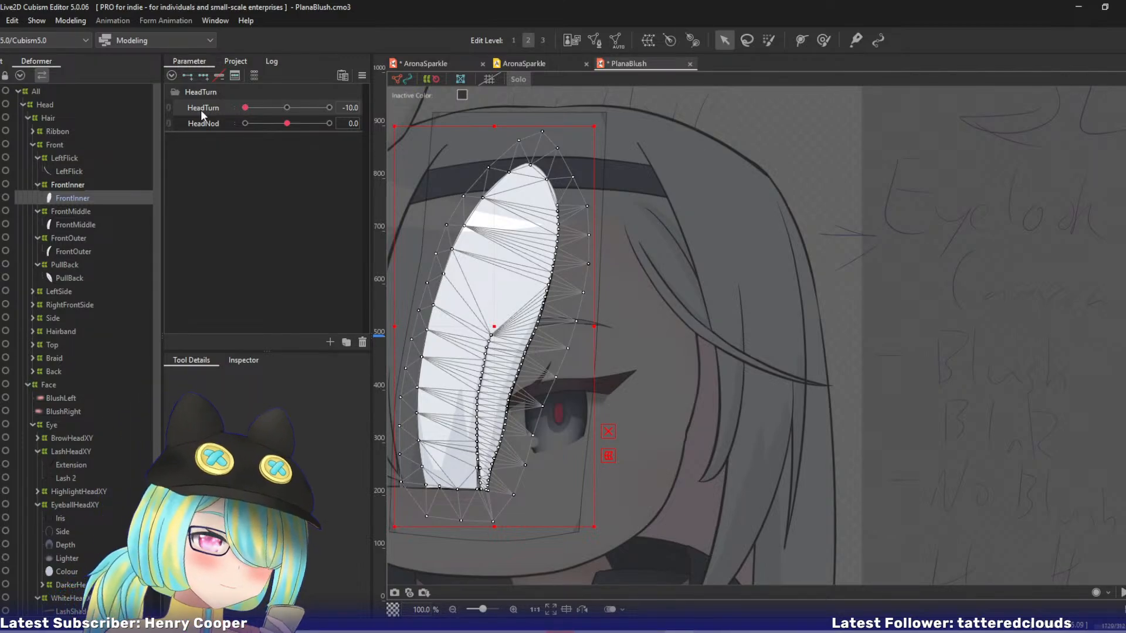
pyautogui.click(72, 183)
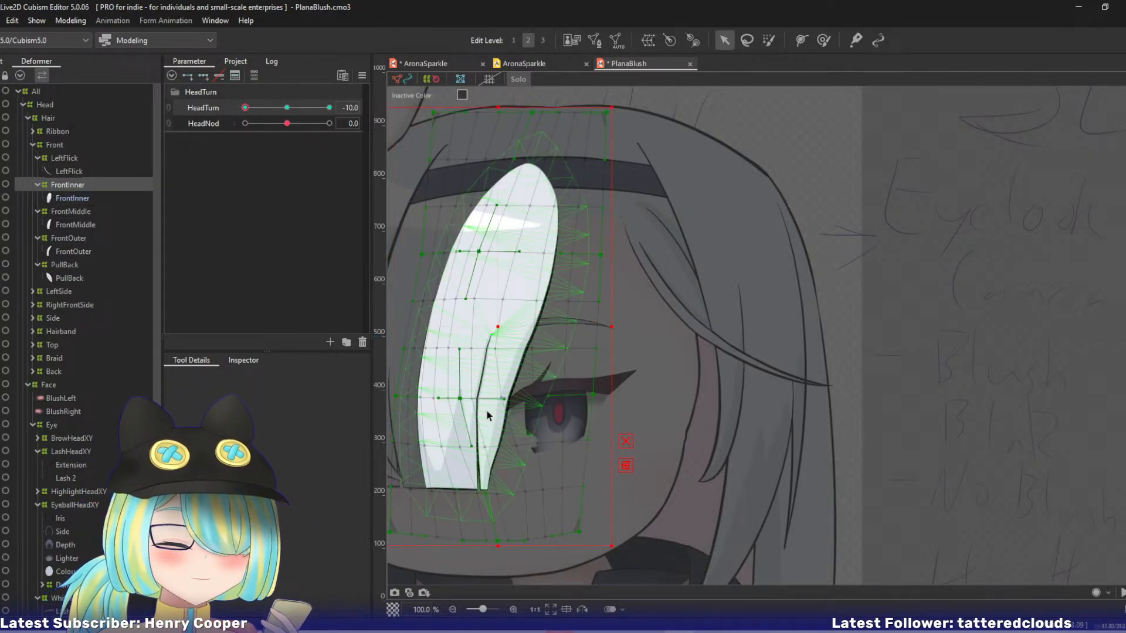
# Switch the FrontInner warp deformer to edit level 1 and adjust its lower control points around the strand's split at HeadTurn -10.
pyautogui.moveTo(490, 400); pyautogui.dragTo(480, 306)
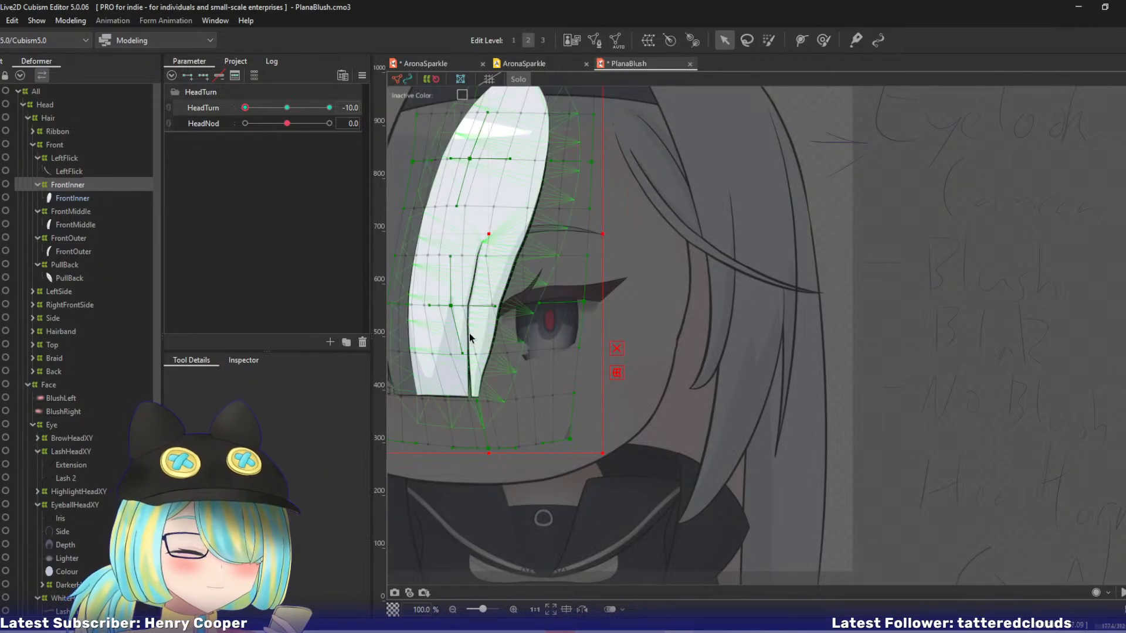
pyautogui.press('1')
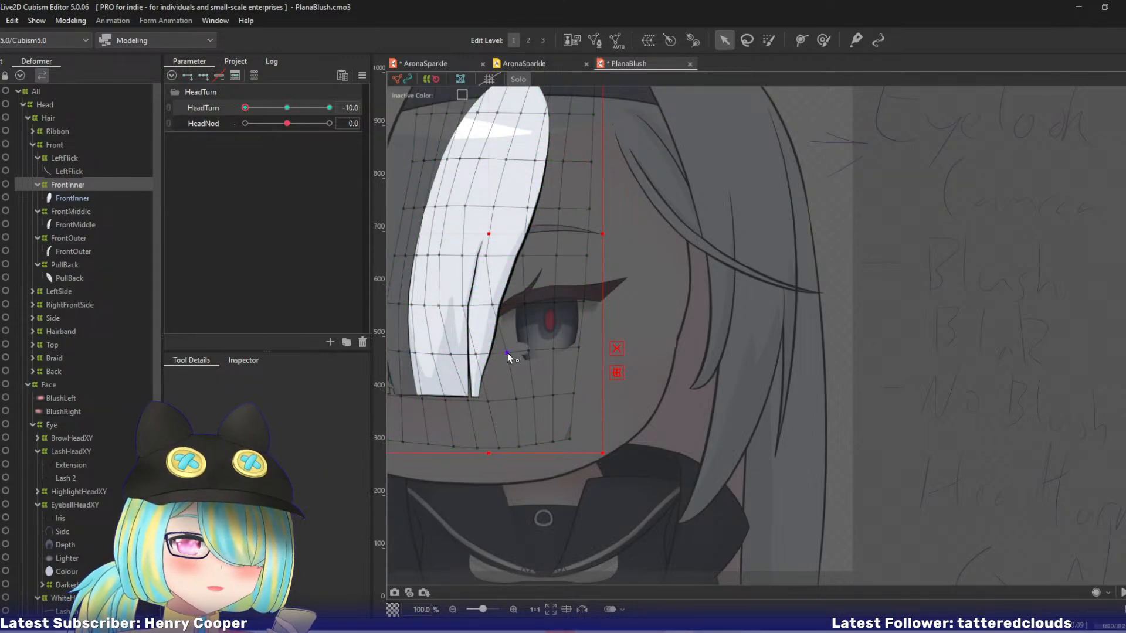
pyautogui.moveTo(507, 352); pyautogui.dragTo(495, 404)
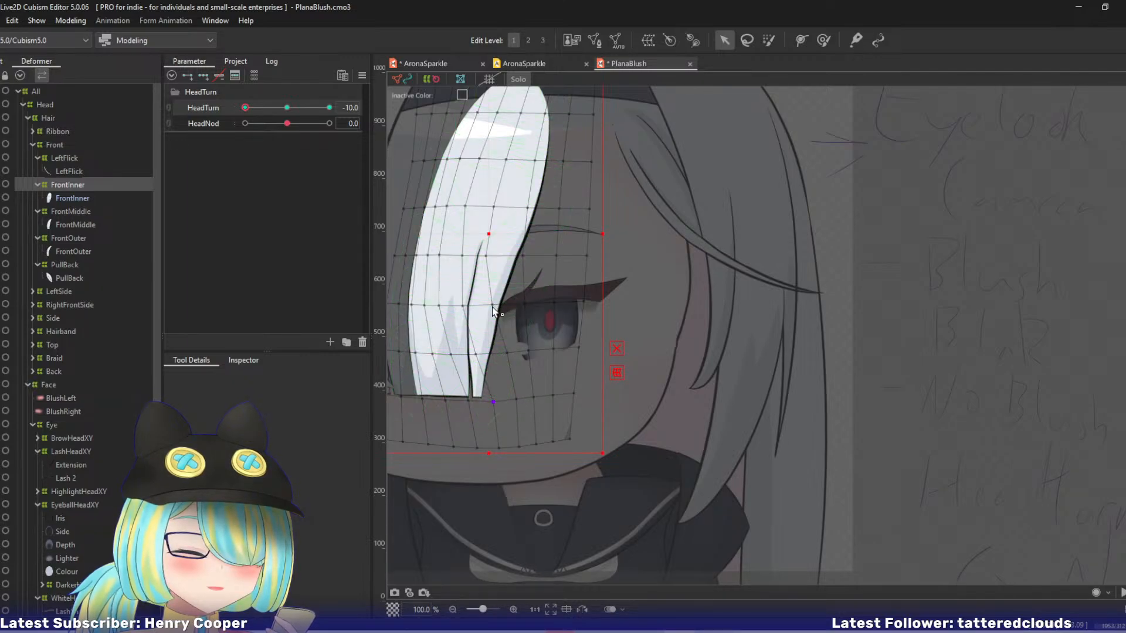
pyautogui.moveTo(492, 307); pyautogui.dragTo(465, 306)
pyautogui.hotkey('ctrl', 'z')
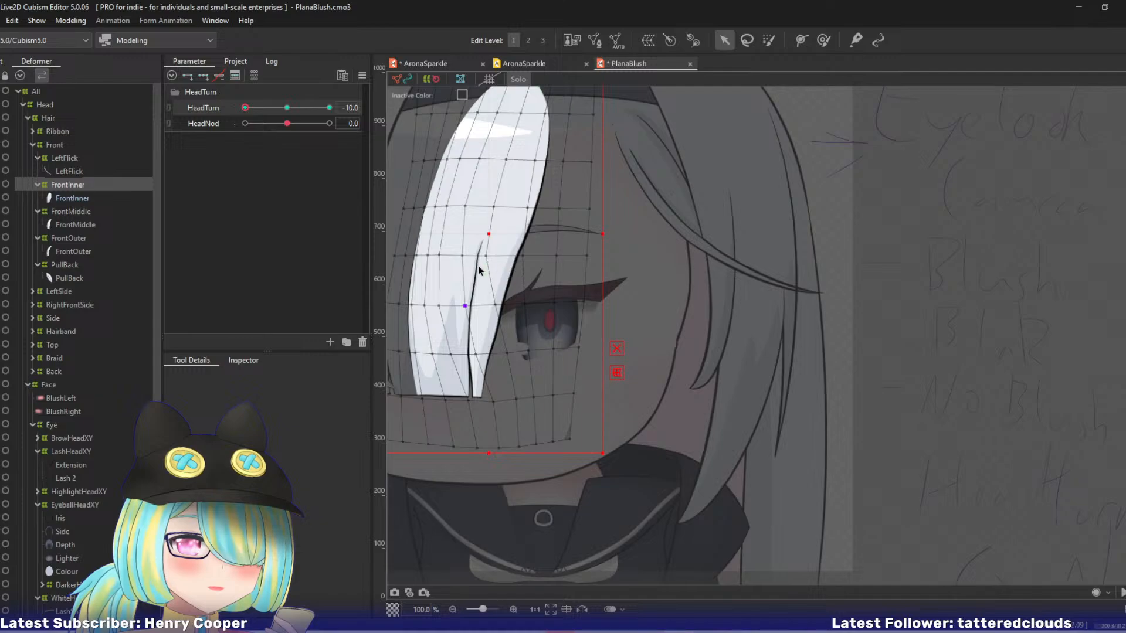
# Shift the FrontInner control points along the split line, from its upper end down to below the strand's tip.
pyautogui.click(459, 254)
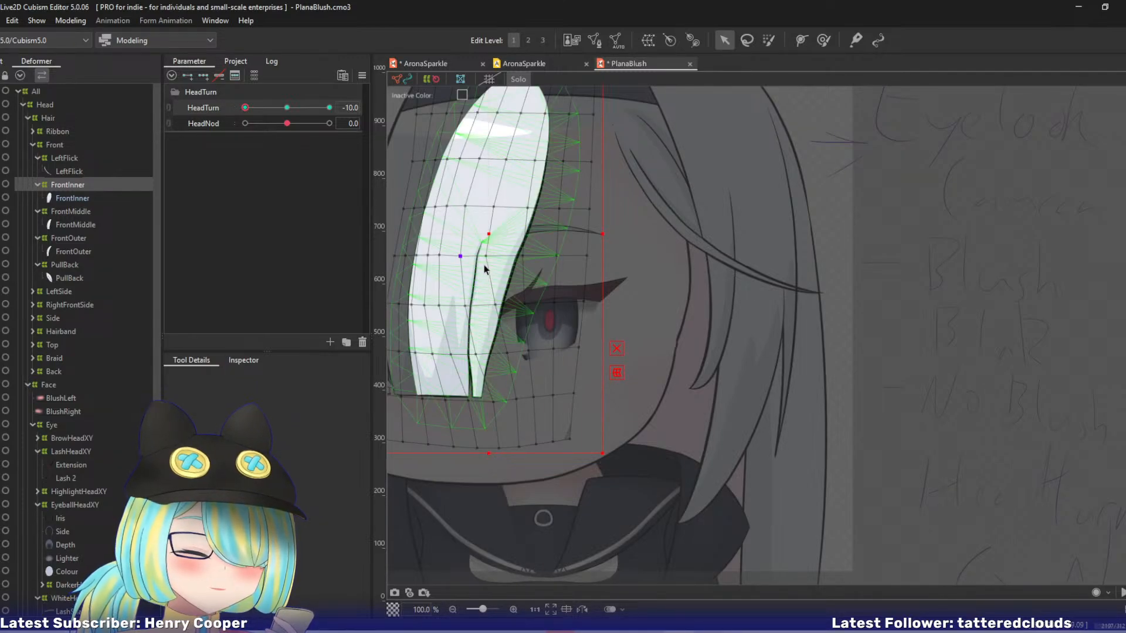
pyautogui.moveTo(461, 256); pyautogui.dragTo(493, 258)
pyautogui.moveTo(495, 305); pyautogui.dragTo(497, 306)
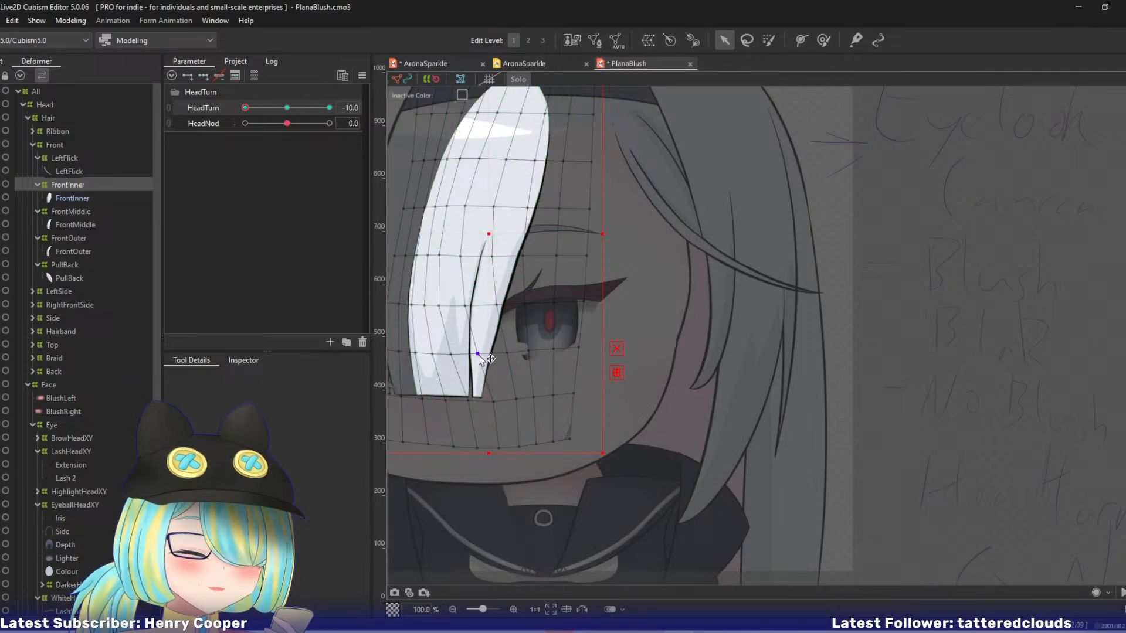
pyautogui.moveTo(492, 403); pyautogui.dragTo(474, 402)
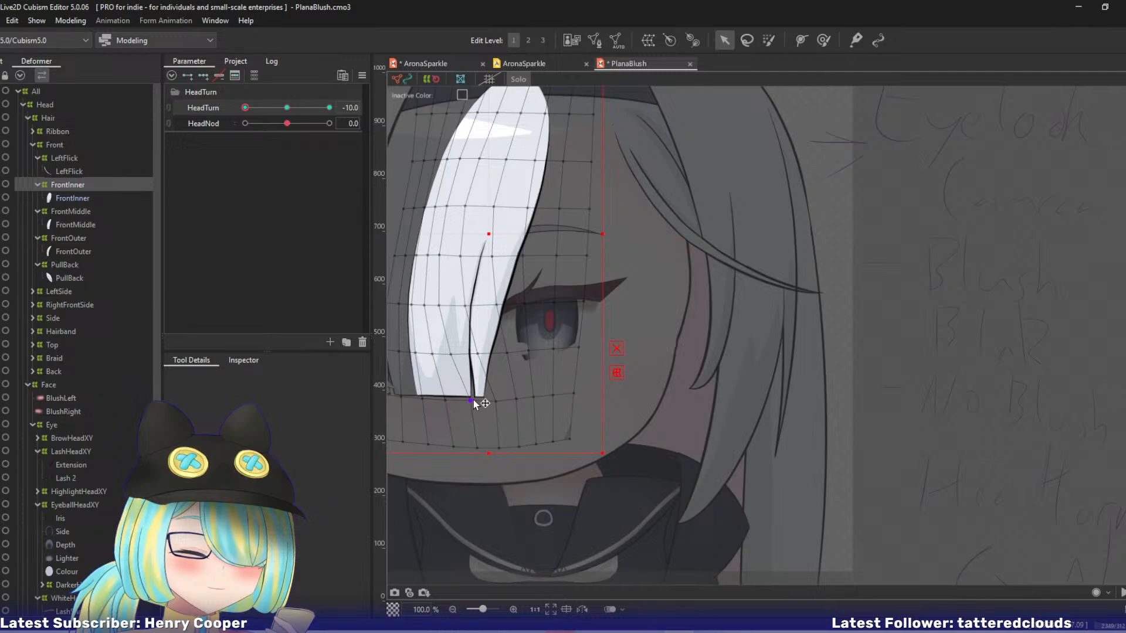
pyautogui.moveTo(476, 449); pyautogui.dragTo(484, 449)
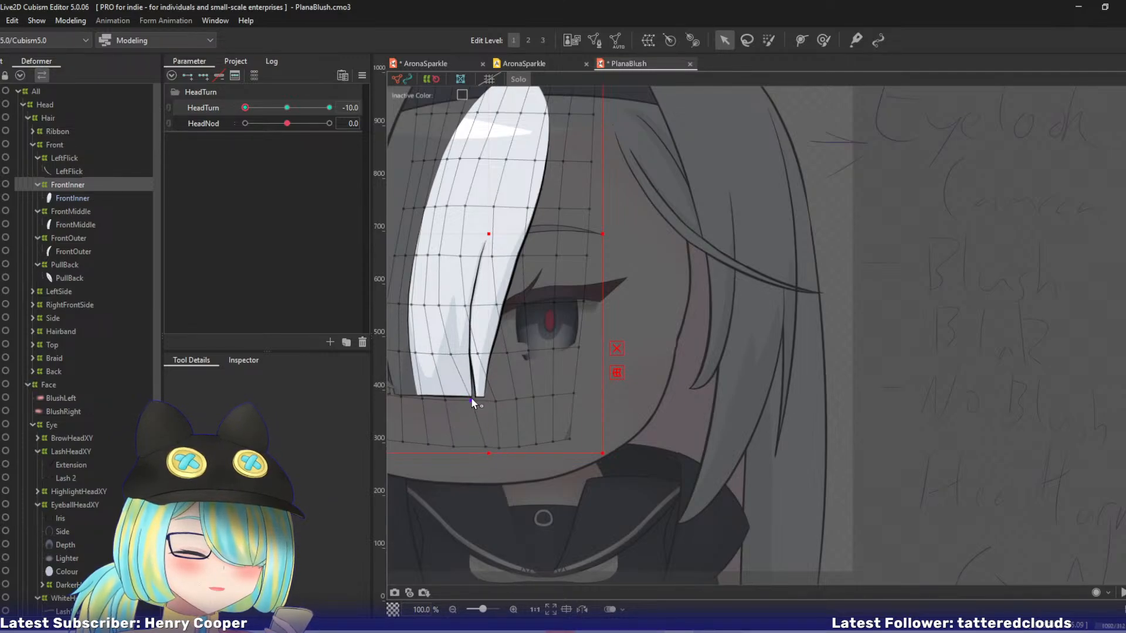
# Refine the control points around the narrow tip and the strand edge beside the eye.
pyautogui.click(495, 401)
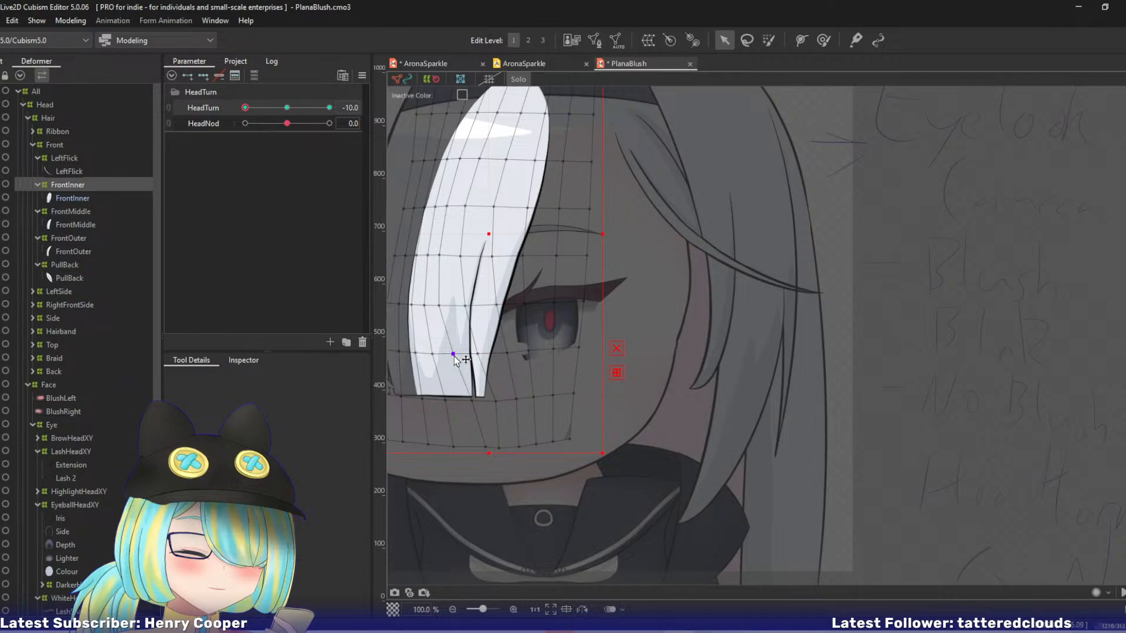
pyautogui.moveTo(454, 356); pyautogui.dragTo(479, 354)
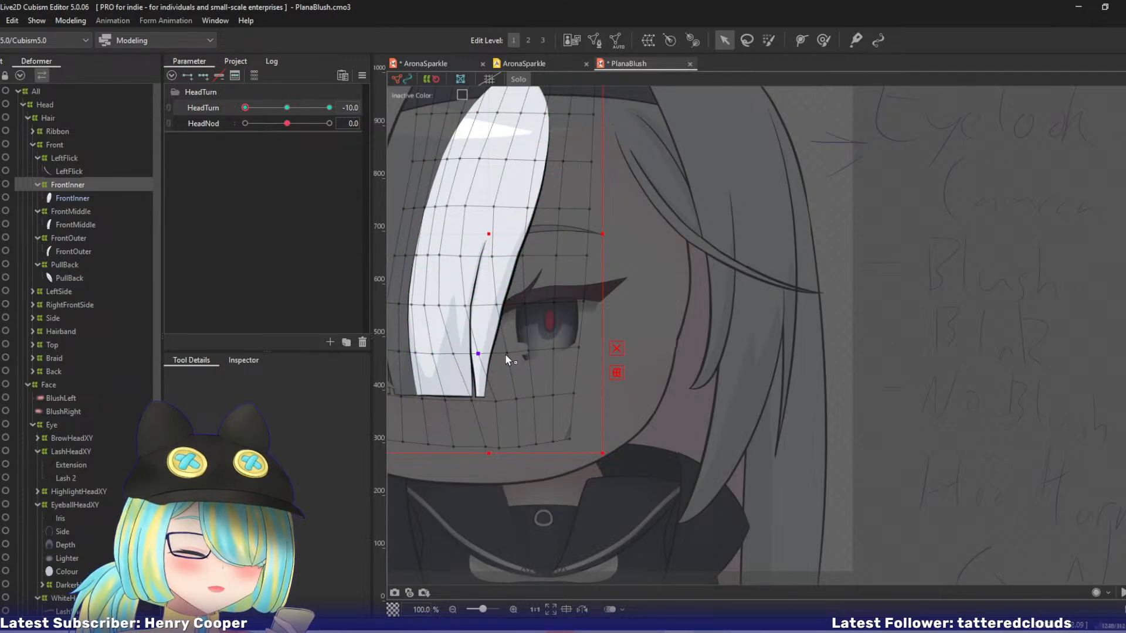
pyautogui.click(499, 400)
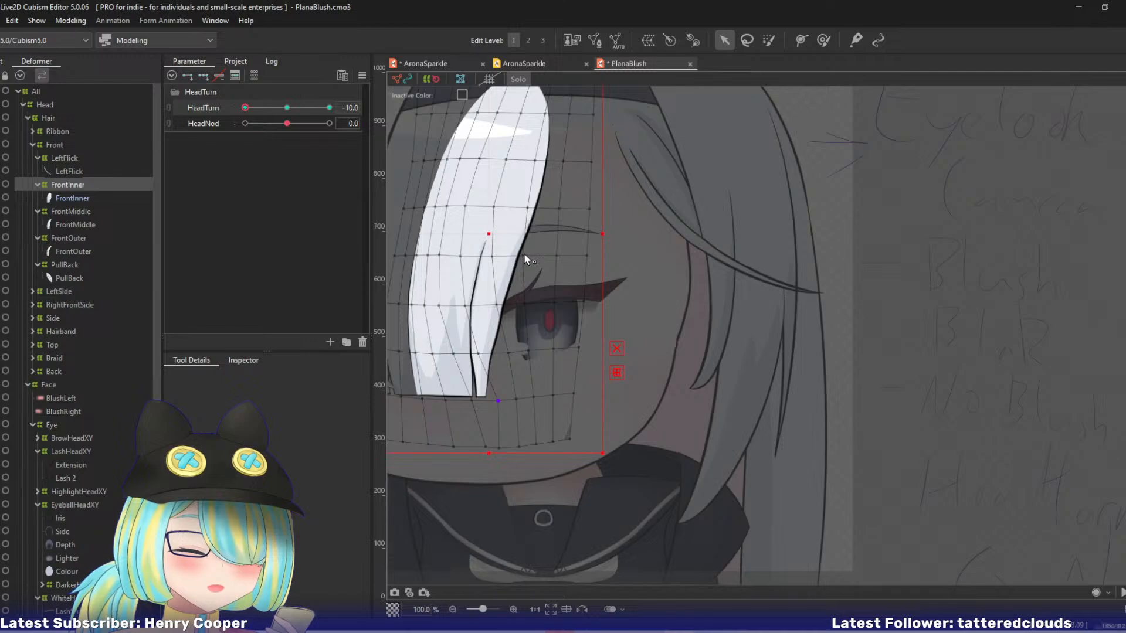
pyautogui.moveTo(525, 258); pyautogui.dragTo(527, 304)
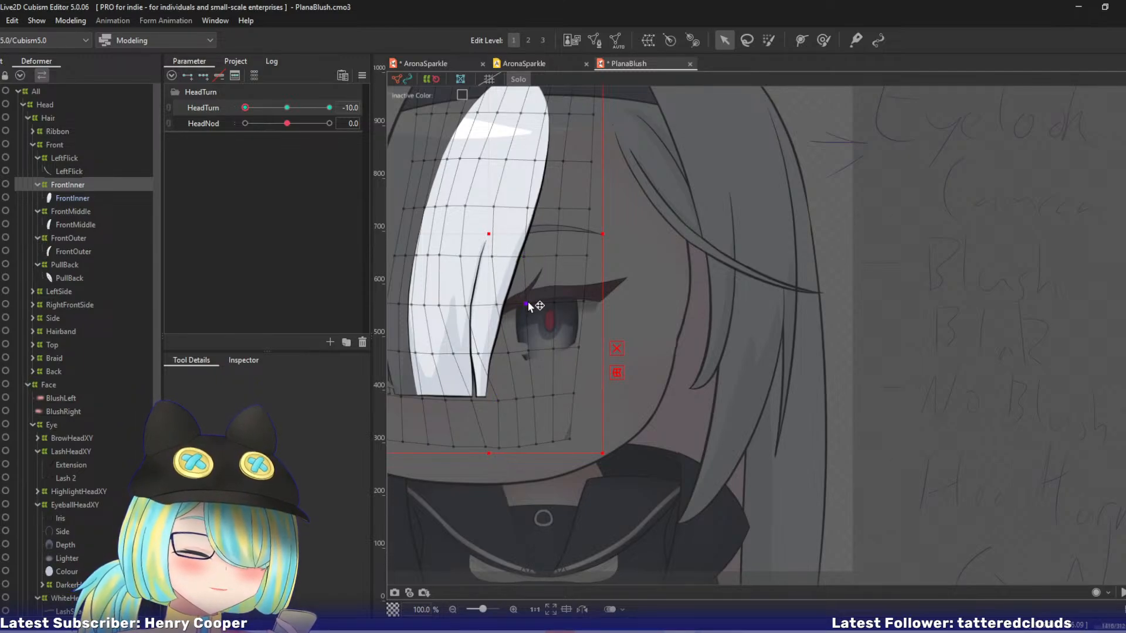
pyautogui.click(500, 305)
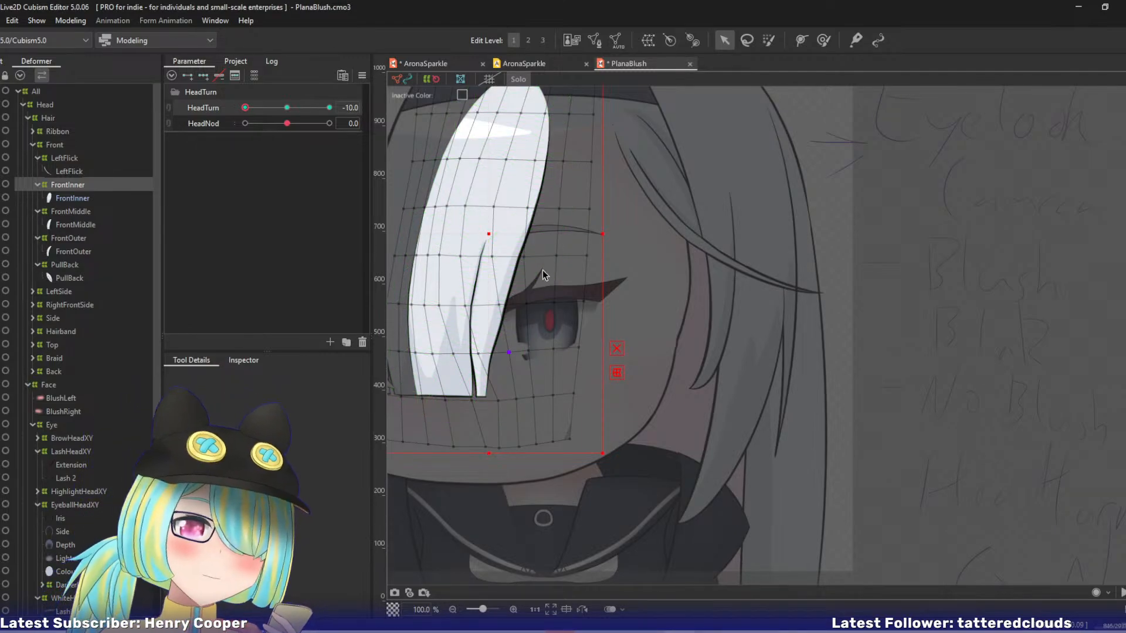
# Nudge the control points at the base of the split, and compare the strand at HeadTurn 0 and -10.
pyautogui.moveTo(515, 317); pyautogui.dragTo(546, 295)
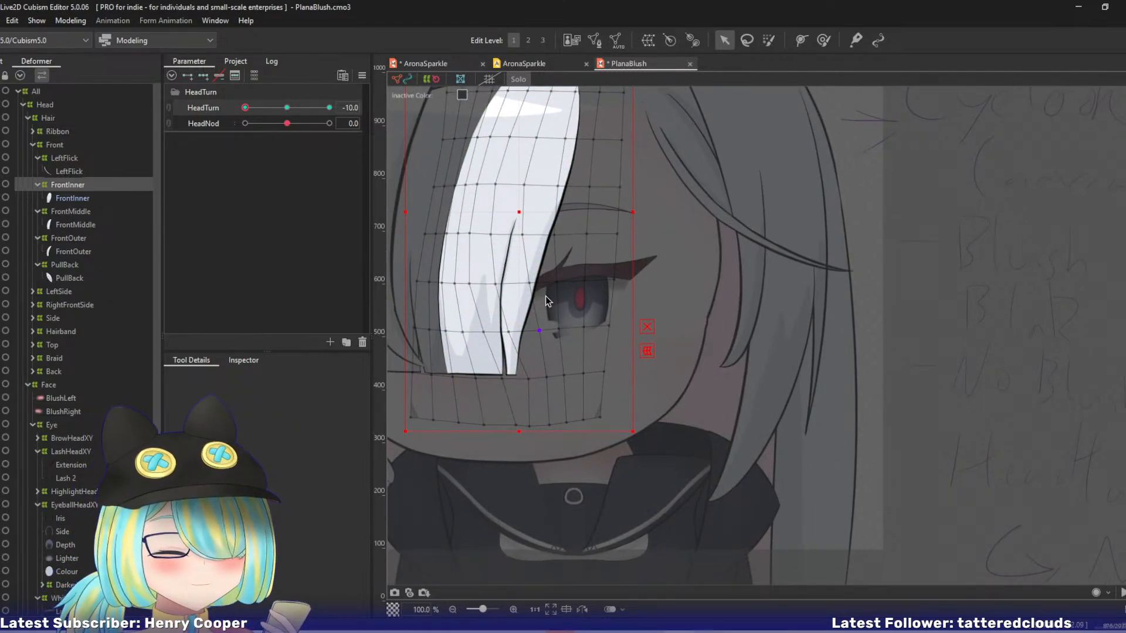
pyautogui.click(502, 378)
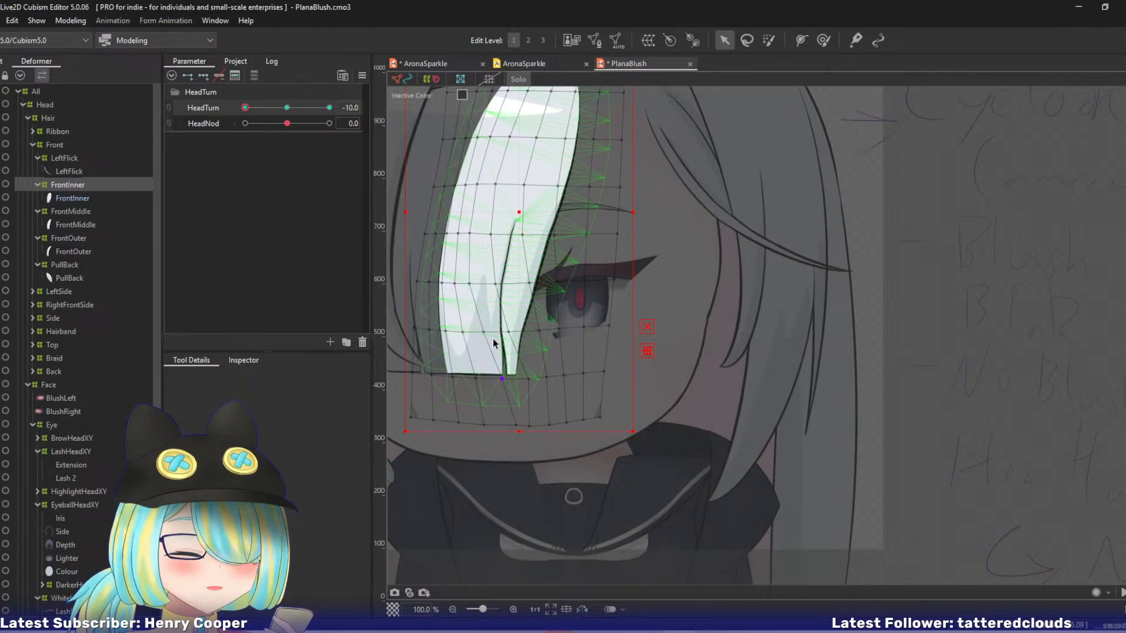
pyautogui.click(483, 332)
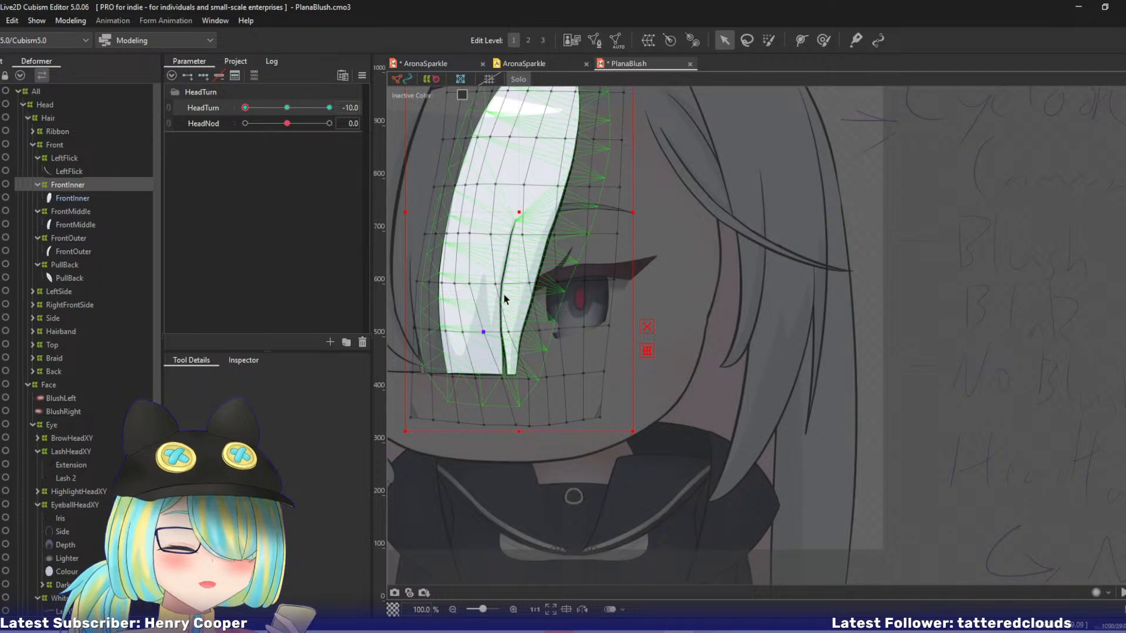
pyautogui.moveTo(578, 278); pyautogui.dragTo(664, 369)
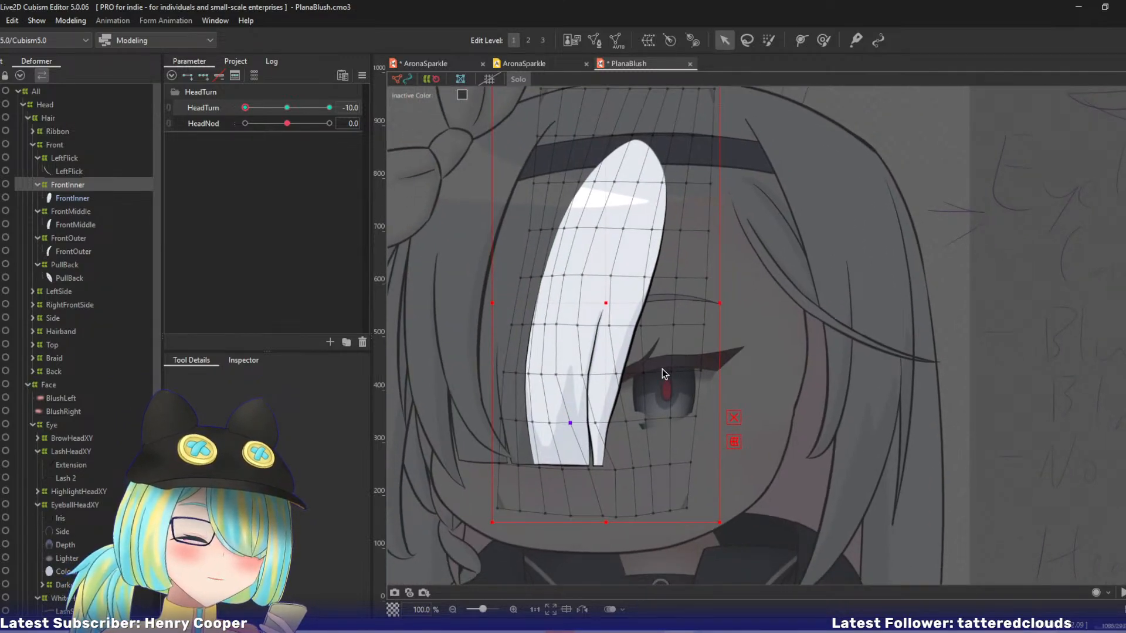
pyautogui.click(287, 108)
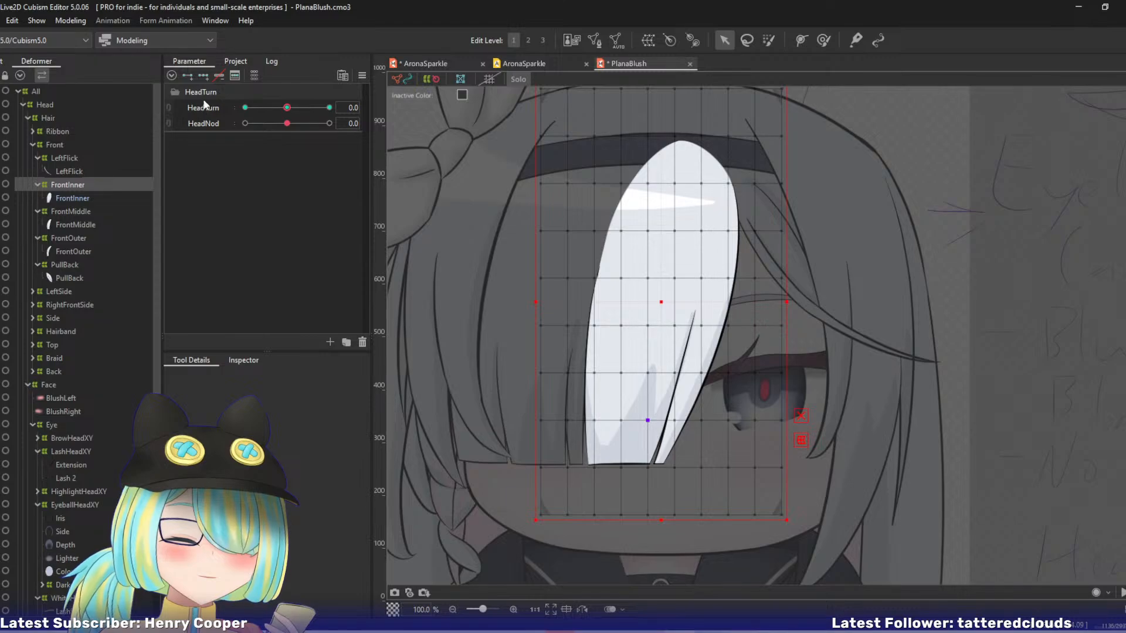
pyautogui.click(246, 108)
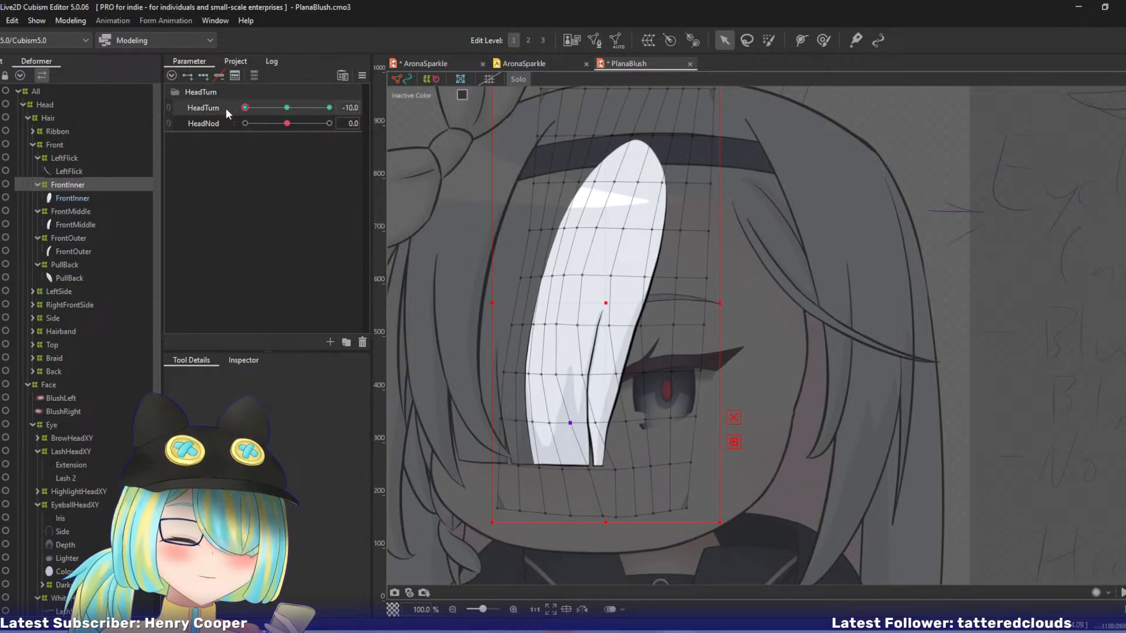
# Smooth the strand's edge on the eye side with the deform brush, from the forehead down to the brow.
pyautogui.press('b')
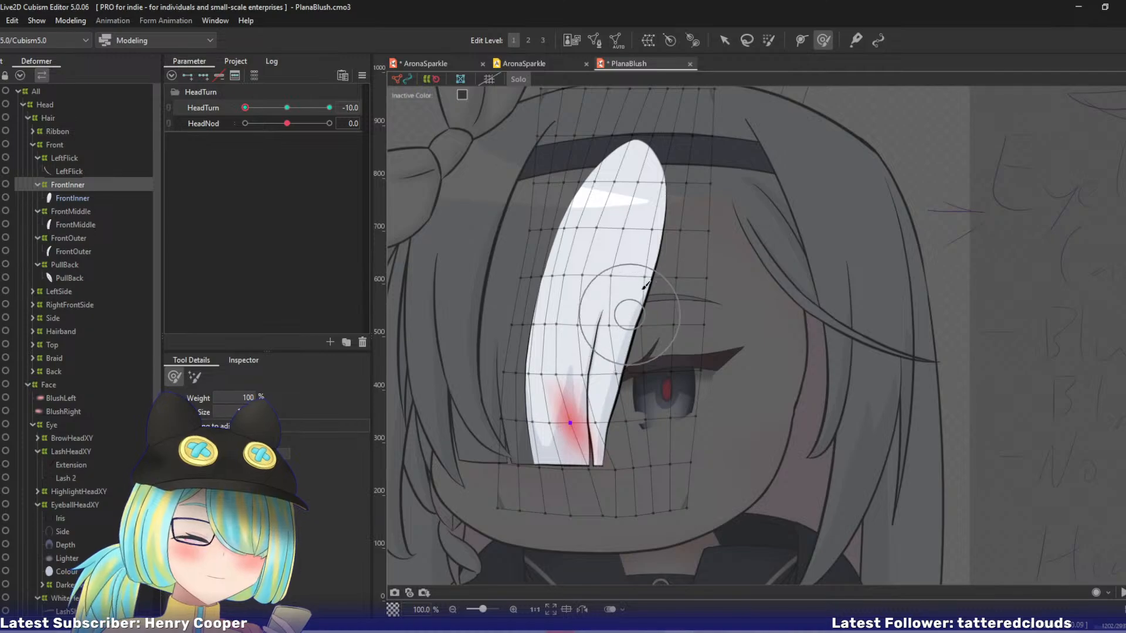
pyautogui.moveTo(648, 264); pyautogui.dragTo(644, 265)
pyautogui.moveTo(663, 310); pyautogui.dragTo(651, 307)
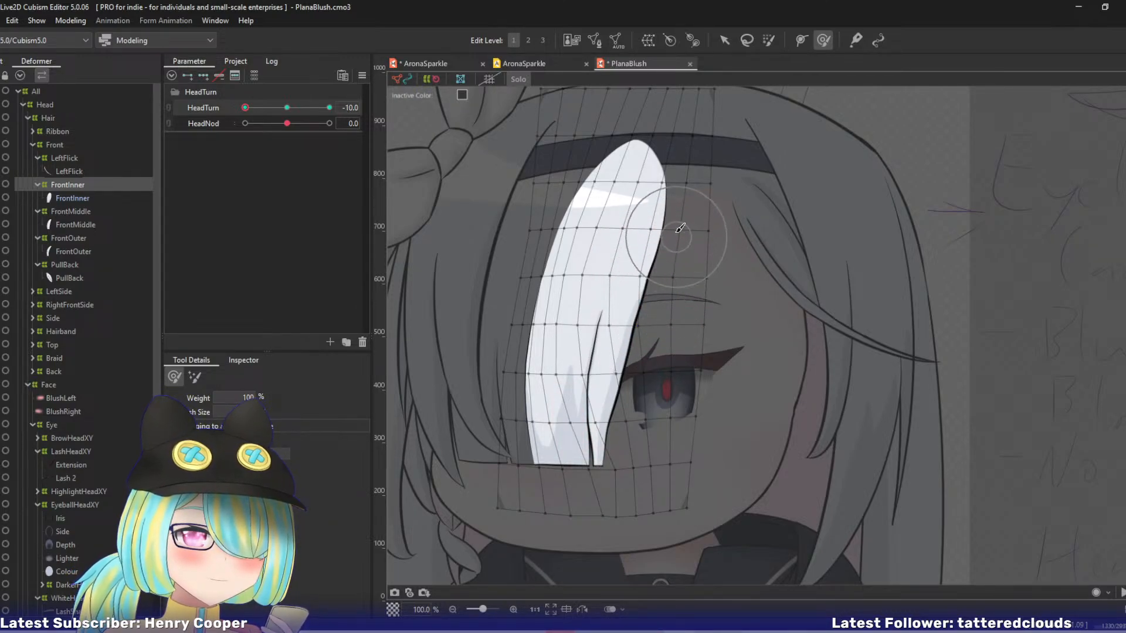
pyautogui.moveTo(671, 233); pyautogui.dragTo(667, 231)
pyautogui.moveTo(669, 288); pyautogui.dragTo(648, 336)
# Fine-tune individual control points along the strand's eye-side edge, narrow tip and bottom corner.
pyautogui.press('v')
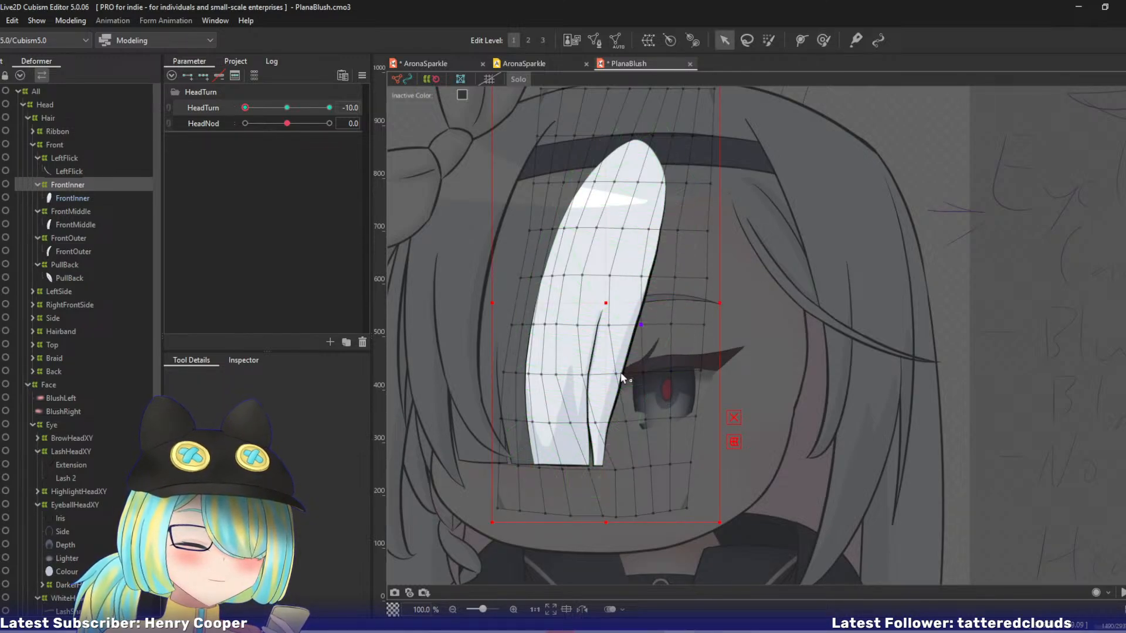
pyautogui.click(645, 374)
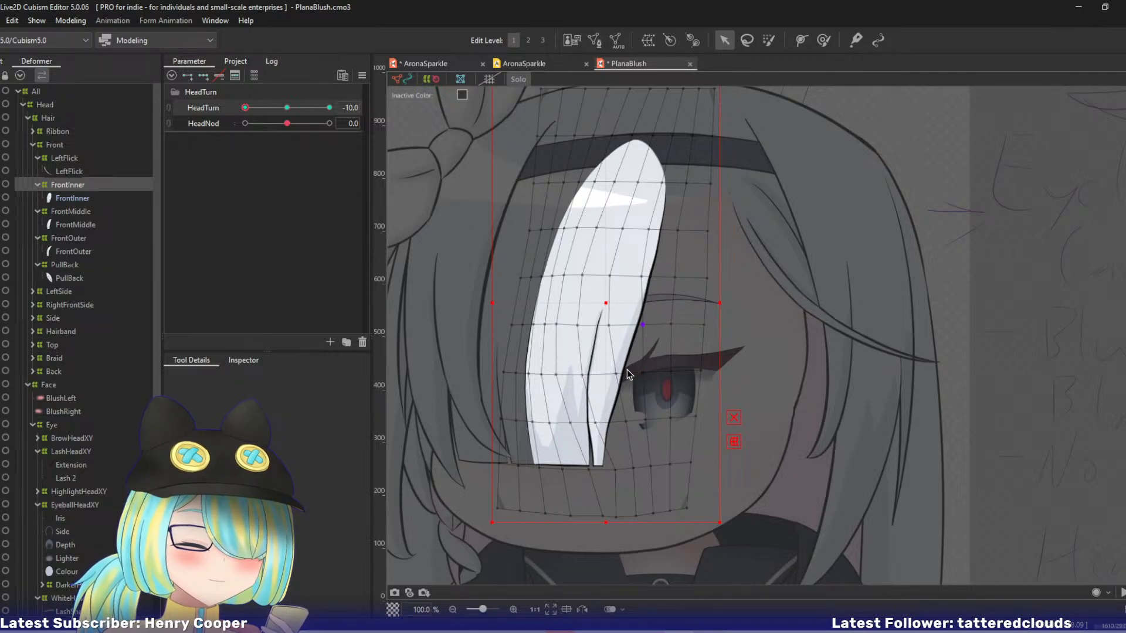
pyautogui.click(617, 374)
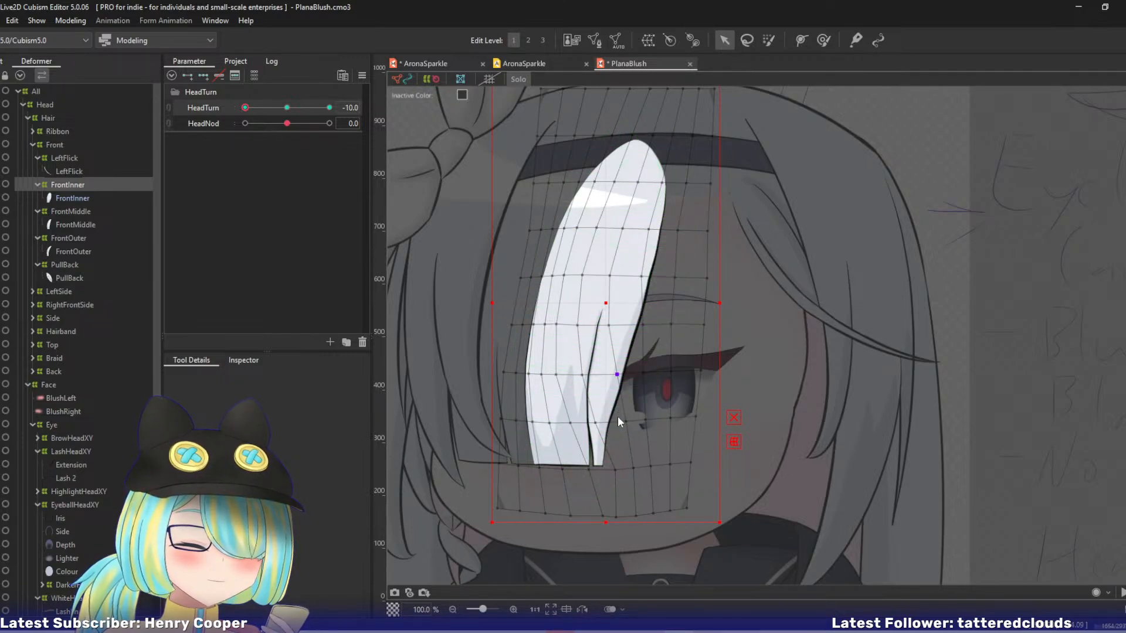
pyautogui.click(605, 469)
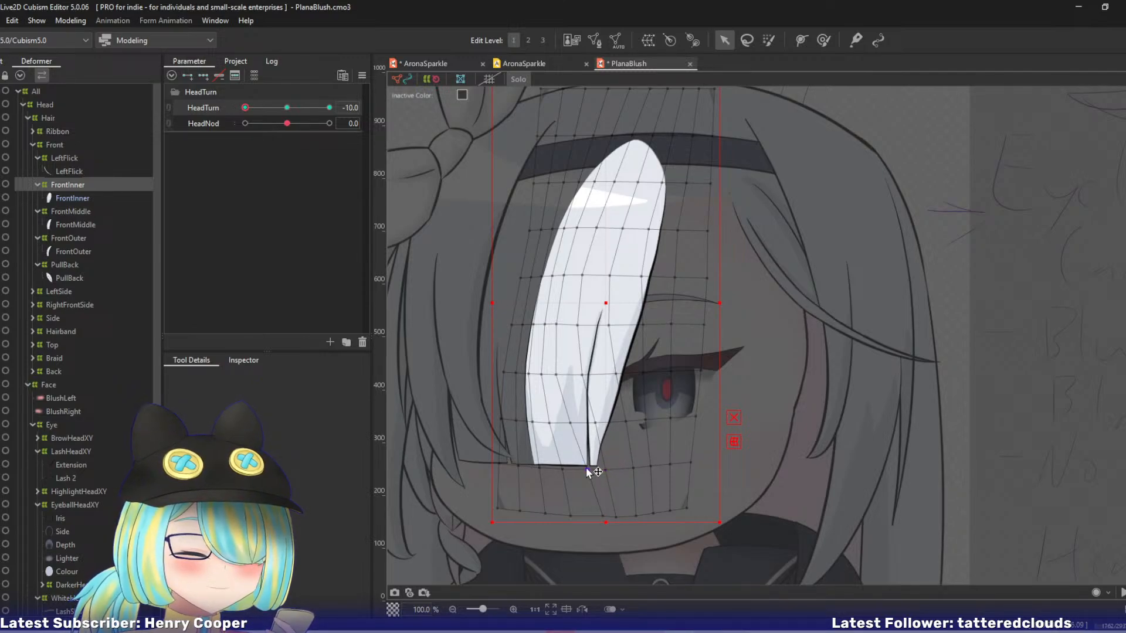
pyautogui.click(620, 423)
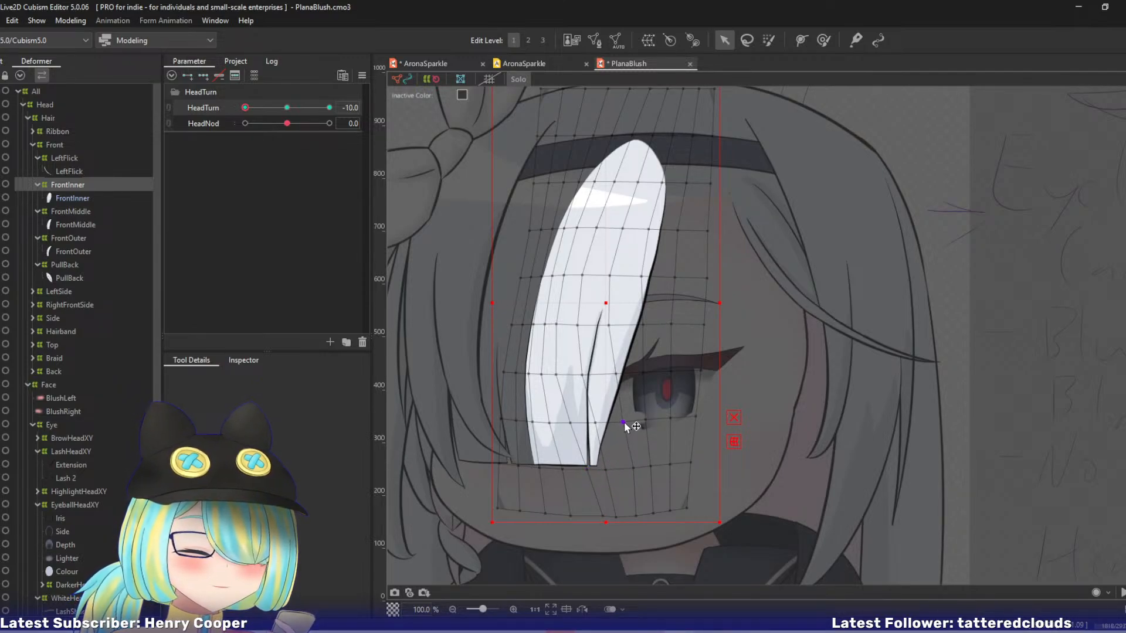
pyautogui.click(596, 424)
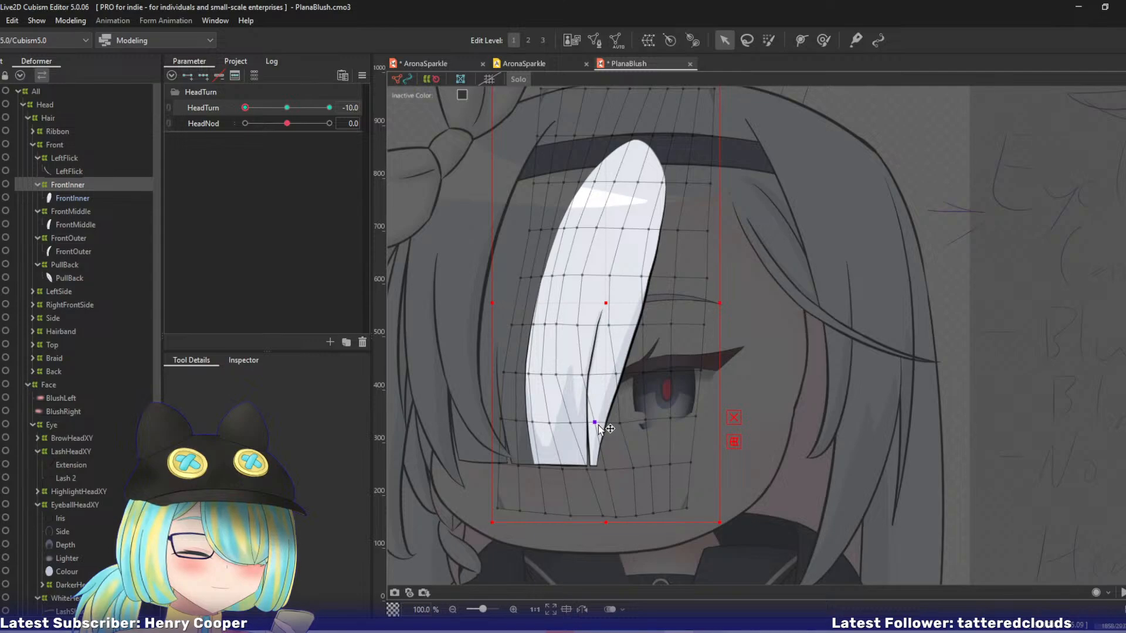
pyautogui.click(568, 425)
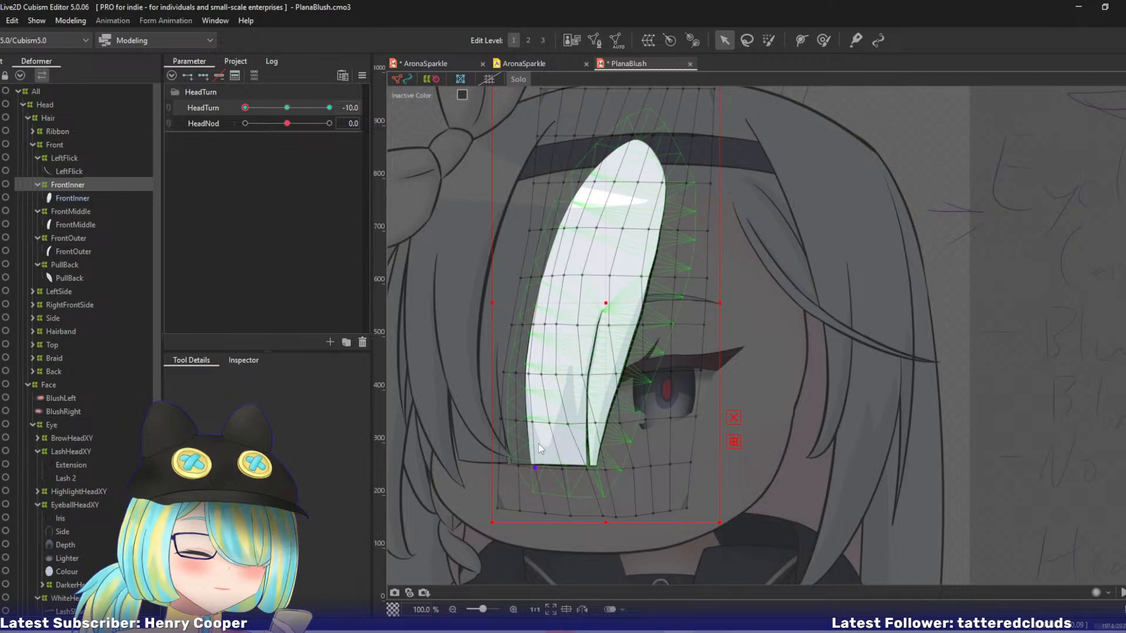
# Even out the strand's outer edge with a smaller deform brush and save the model.
pyautogui.press('b')
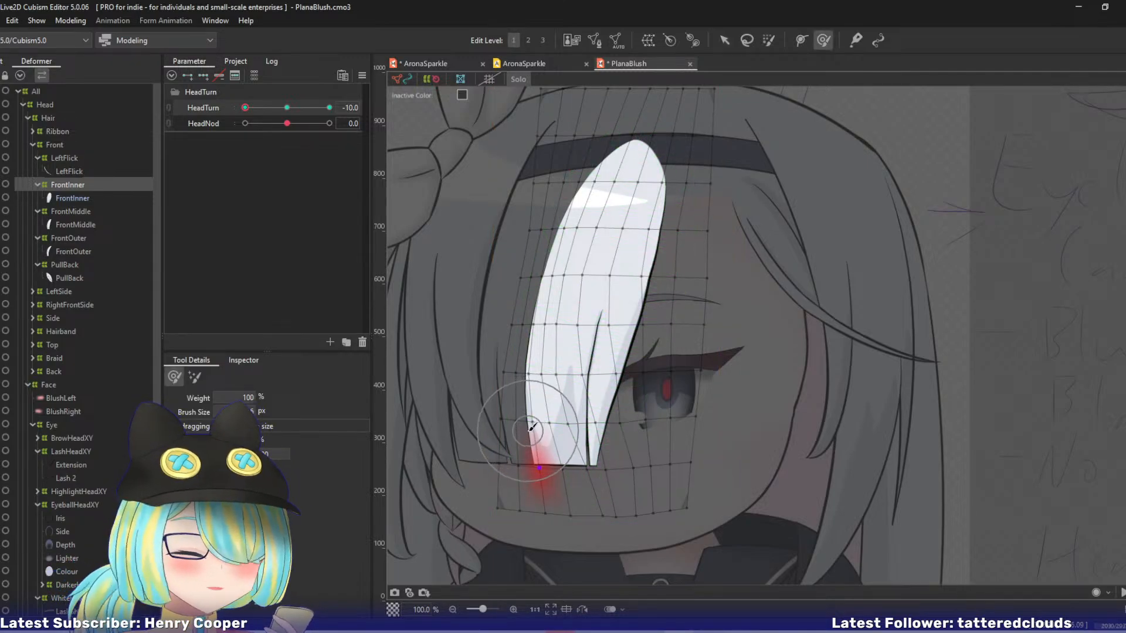
pyautogui.press('v')
pyautogui.press('b')
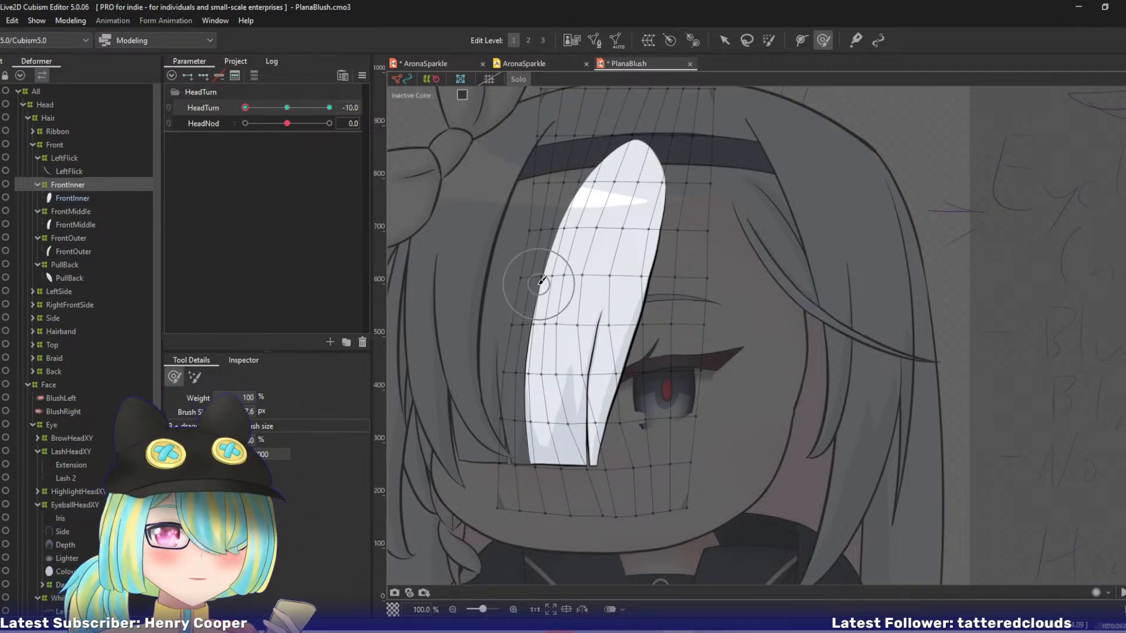
pyautogui.hotkey('ctrl', 's')
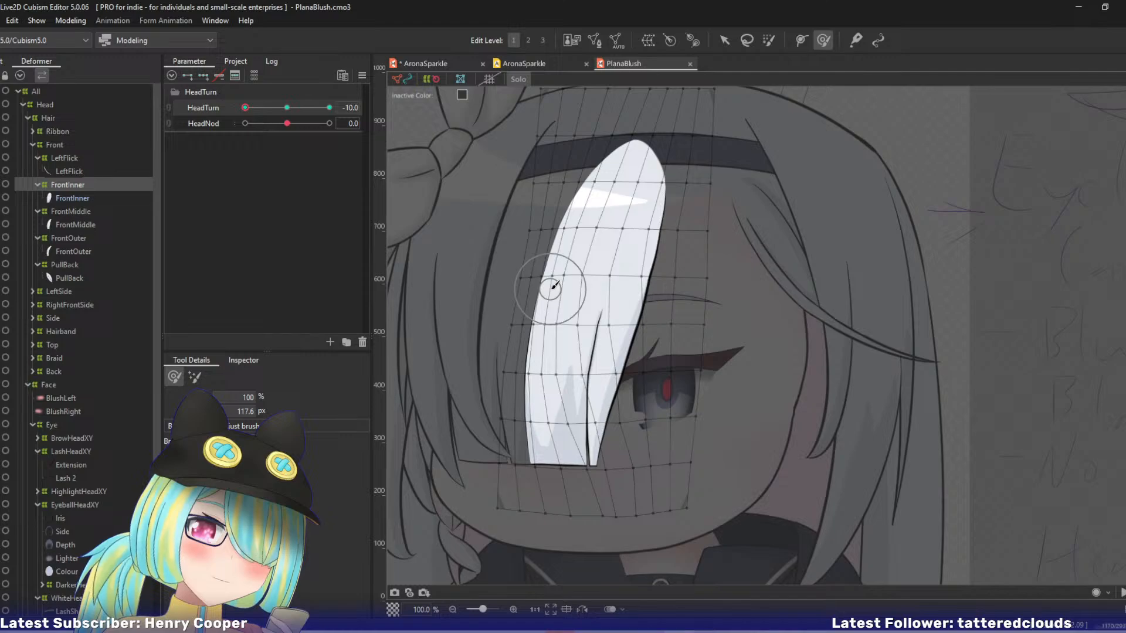
# Turn off the solo display, return HeadTurn to 0, and open the FrontMiddle mesh in mesh edit.
pyautogui.press('s')
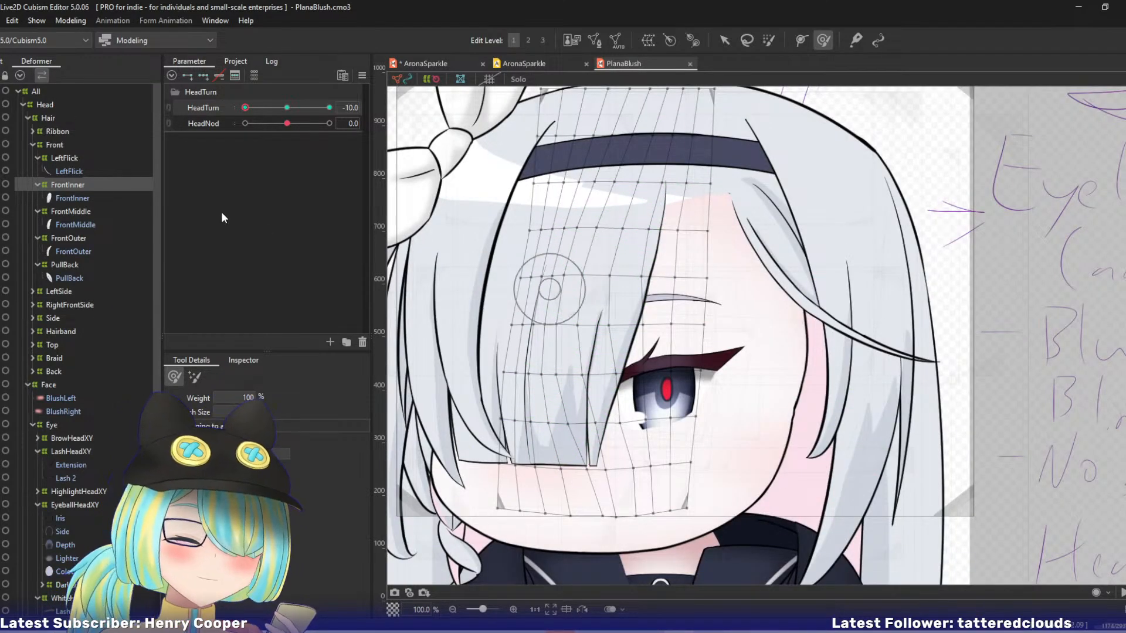
pyautogui.click(71, 212)
pyautogui.click(69, 223)
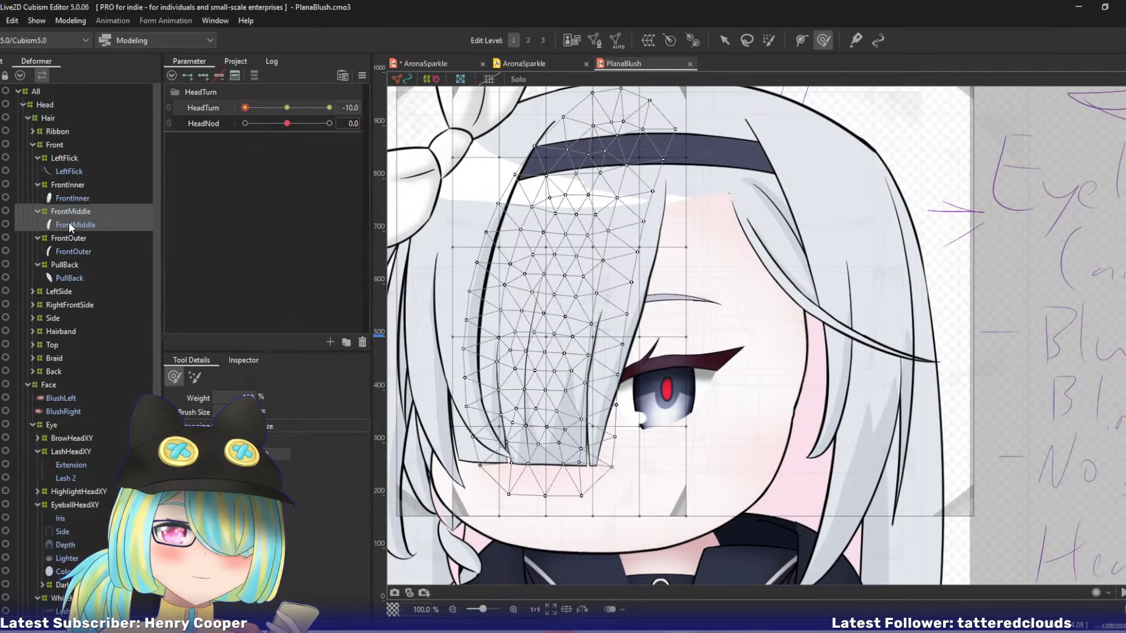
pyautogui.click(72, 210)
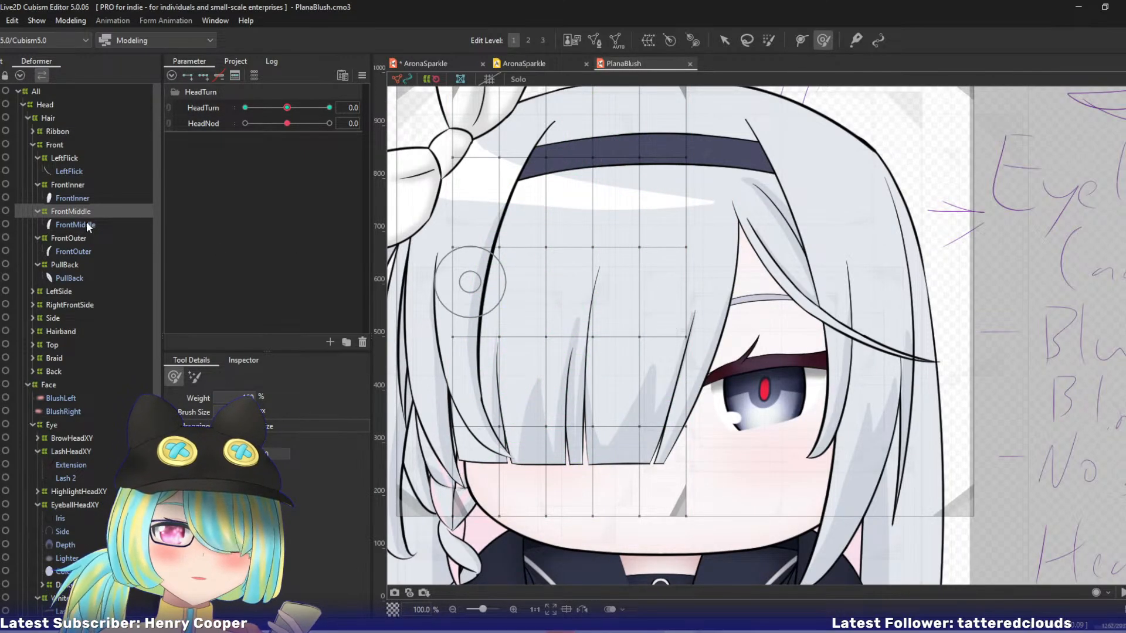
pyautogui.click(87, 226)
pyautogui.hotkey('ctrl', 'e')
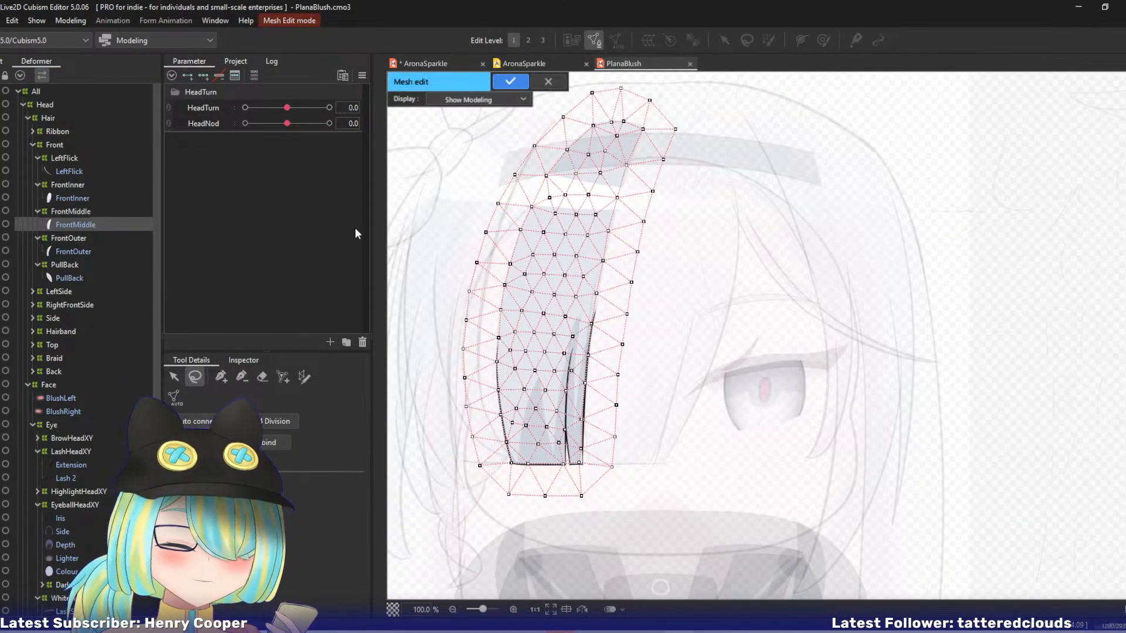
# Delete all the interior points of the FrontMiddle mesh, keeping only its outer border points.
pyautogui.moveTo(433, 231); pyautogui.dragTo(488, 245)
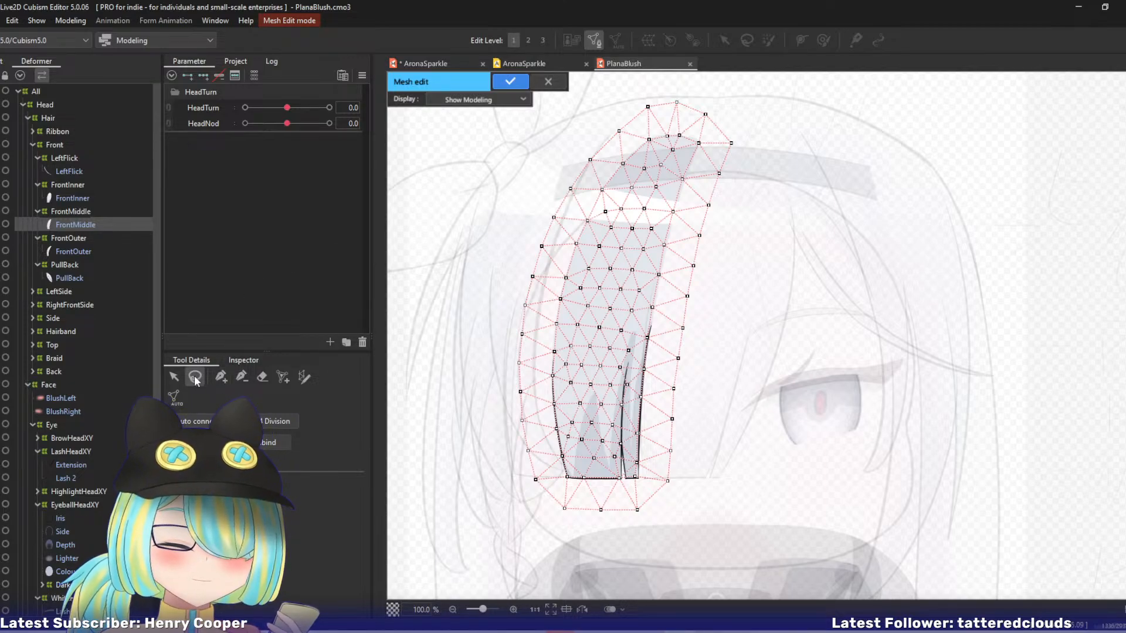
pyautogui.moveTo(653, 122)
pyautogui.mouseDown()
pyautogui.moveTo(552, 302)
pyautogui.moveTo(543, 438)
pyautogui.moveTo(590, 491)
pyautogui.moveTo(647, 474)
pyautogui.moveTo(658, 313)
pyautogui.moveTo(704, 146)
pyautogui.moveTo(656, 123)
pyautogui.mouseUp()
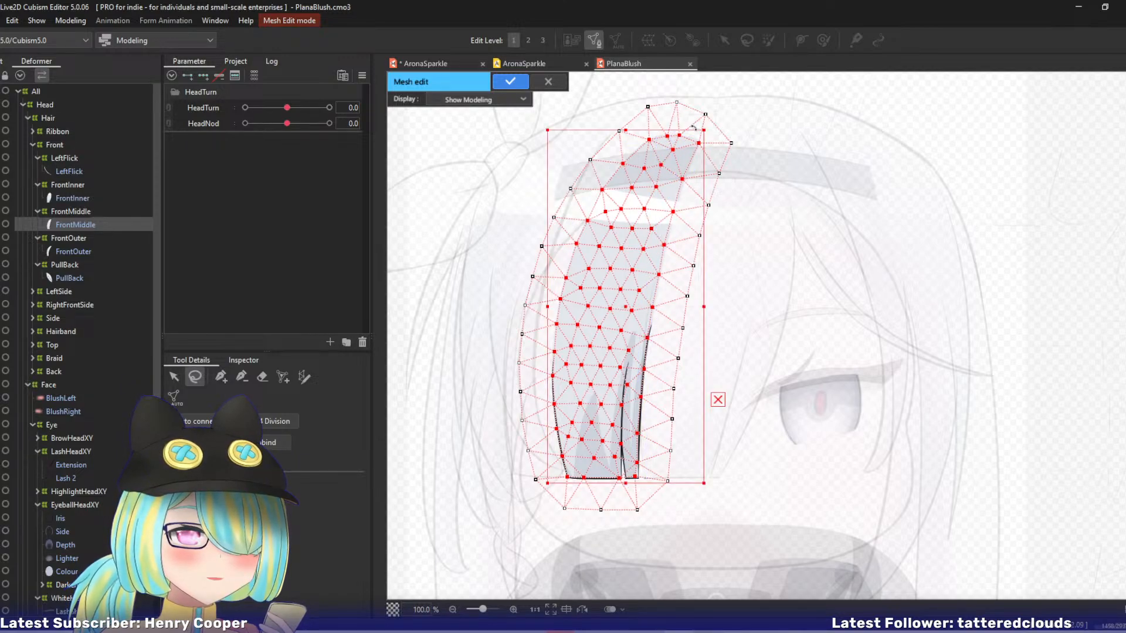
pyautogui.press('Delete')
# Trace the FrontMiddle strand's outline with stroke mesh-mapping and fit the stroke's rounded upper end to the artwork.
pyautogui.click(304, 378)
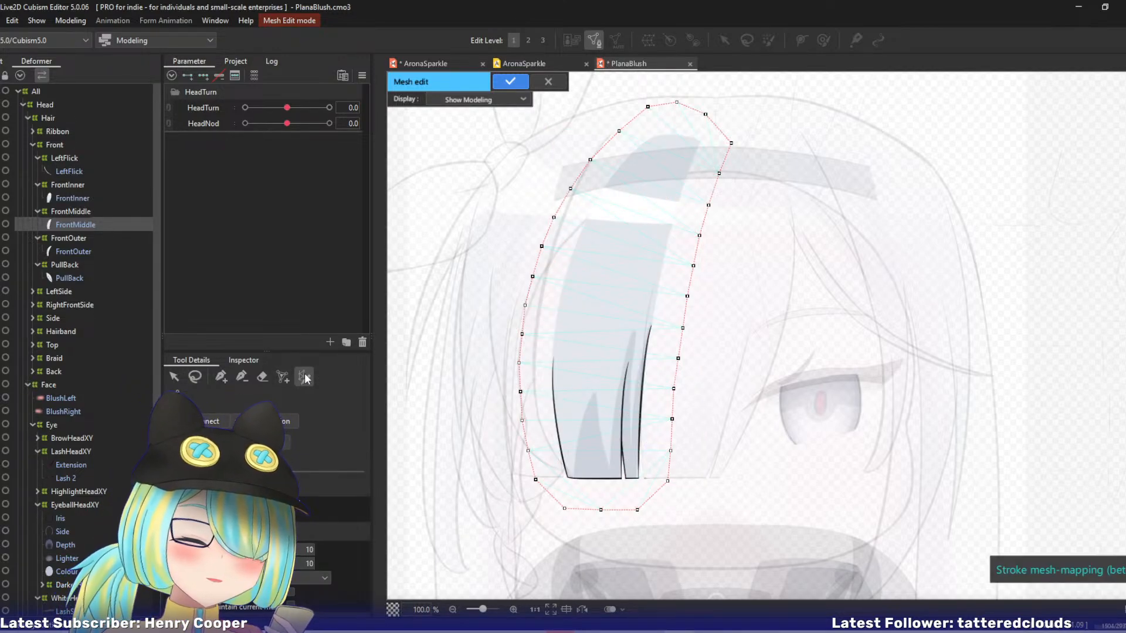
pyautogui.moveTo(698, 142)
pyautogui.mouseDown()
pyautogui.moveTo(660, 136)
pyautogui.moveTo(606, 180)
pyautogui.moveTo(571, 287)
pyautogui.moveTo(558, 446)
pyautogui.moveTo(593, 479)
pyautogui.moveTo(642, 460)
pyautogui.moveTo(657, 278)
pyautogui.moveTo(674, 191)
pyautogui.moveTo(702, 151)
pyautogui.mouseUp()
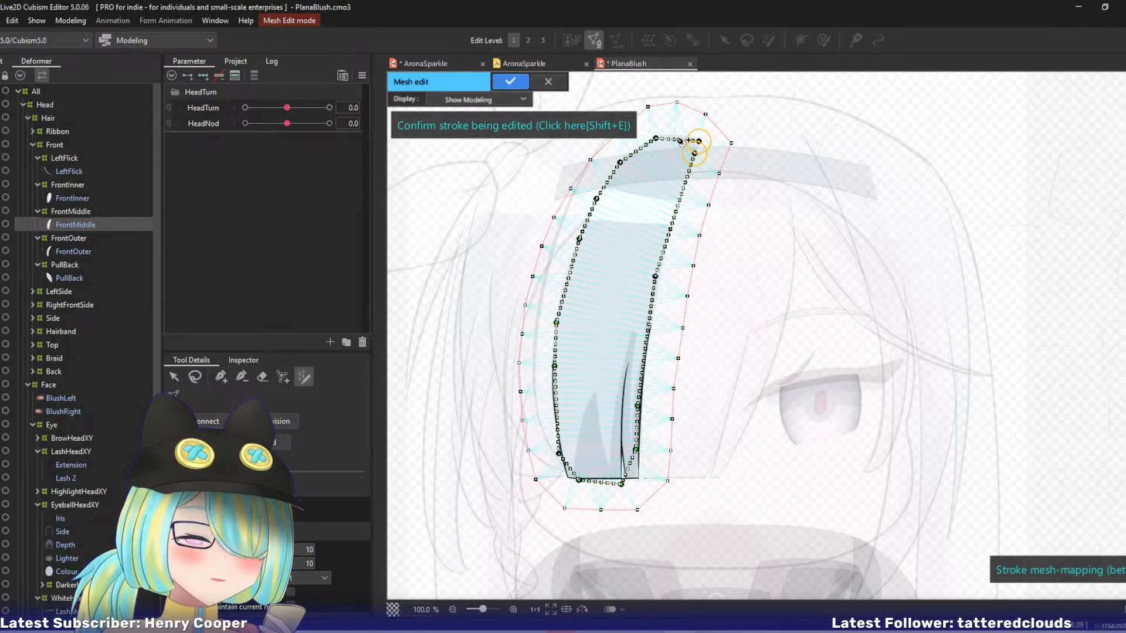
pyautogui.moveTo(678, 139); pyautogui.dragTo(633, 151)
pyautogui.moveTo(621, 166); pyautogui.dragTo(614, 176)
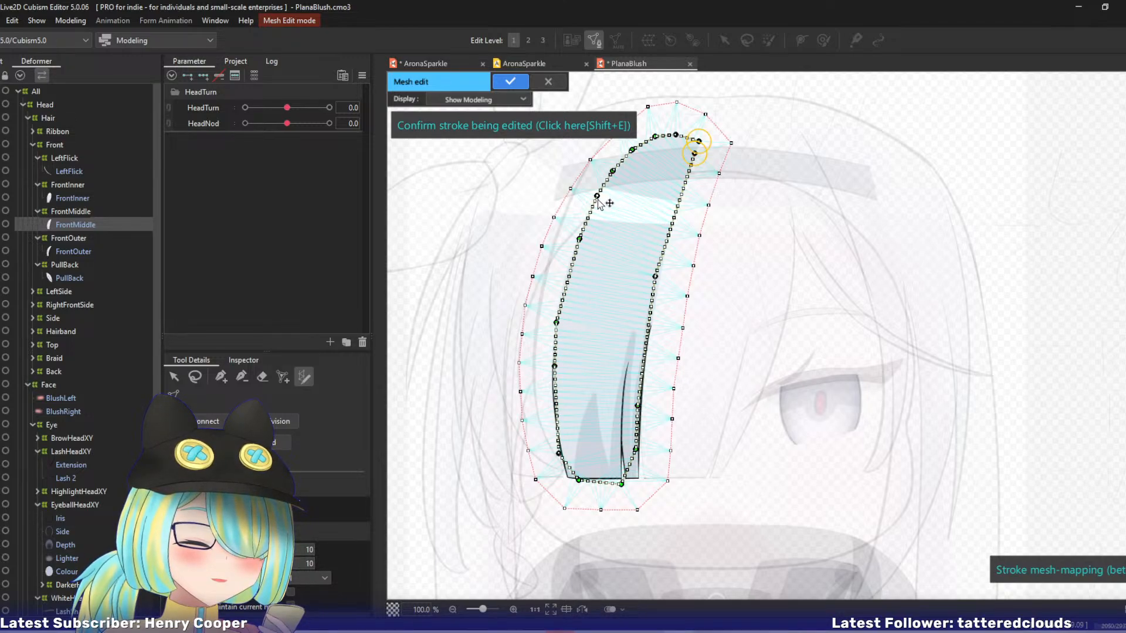
# Align the stroke's control points with the strand's outer edge, away from the eye, down to just above the tip.
pyautogui.scroll(2, 604, 204)
pyautogui.moveTo(528, 255); pyautogui.dragTo(585, 254)
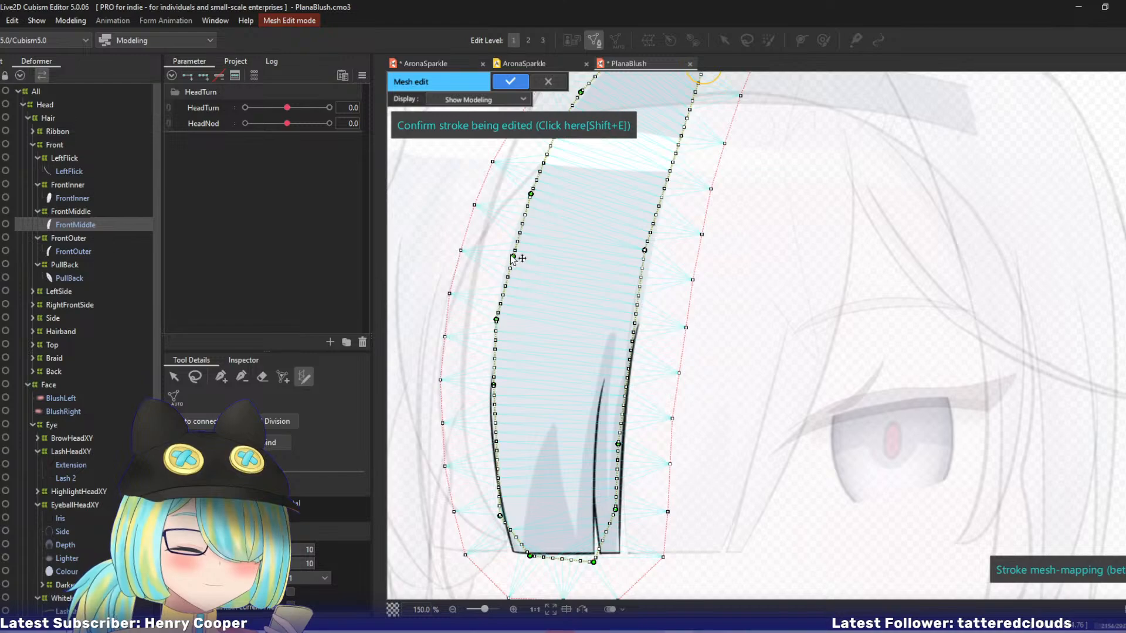
pyautogui.moveTo(512, 257); pyautogui.dragTo(508, 256)
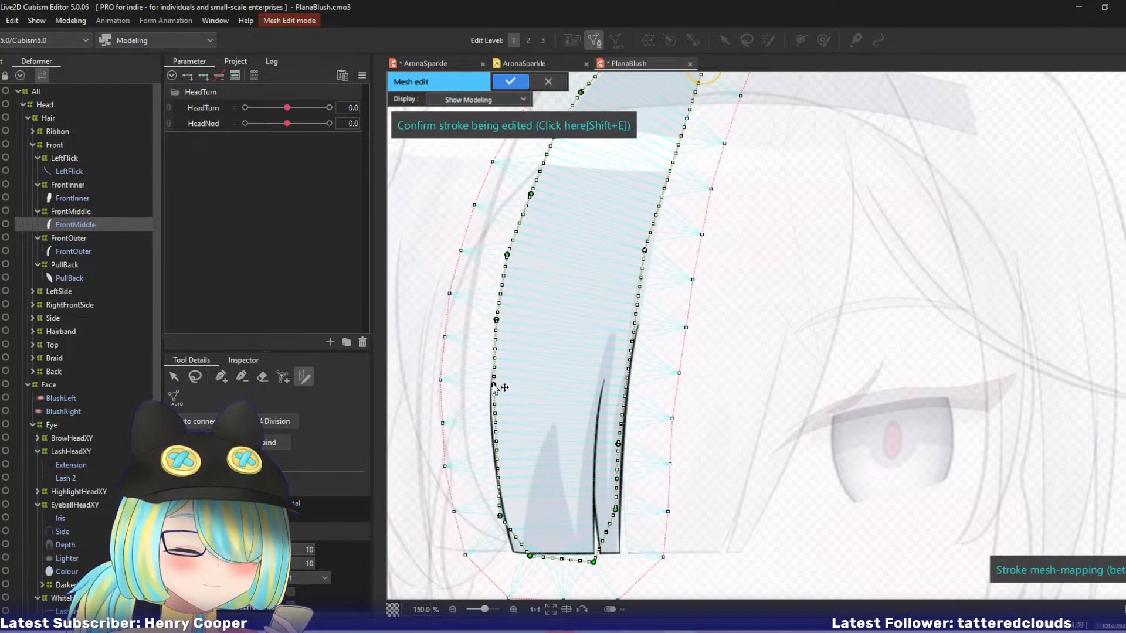
pyautogui.moveTo(495, 386); pyautogui.dragTo(491, 388)
pyautogui.moveTo(494, 434); pyautogui.dragTo(491, 438)
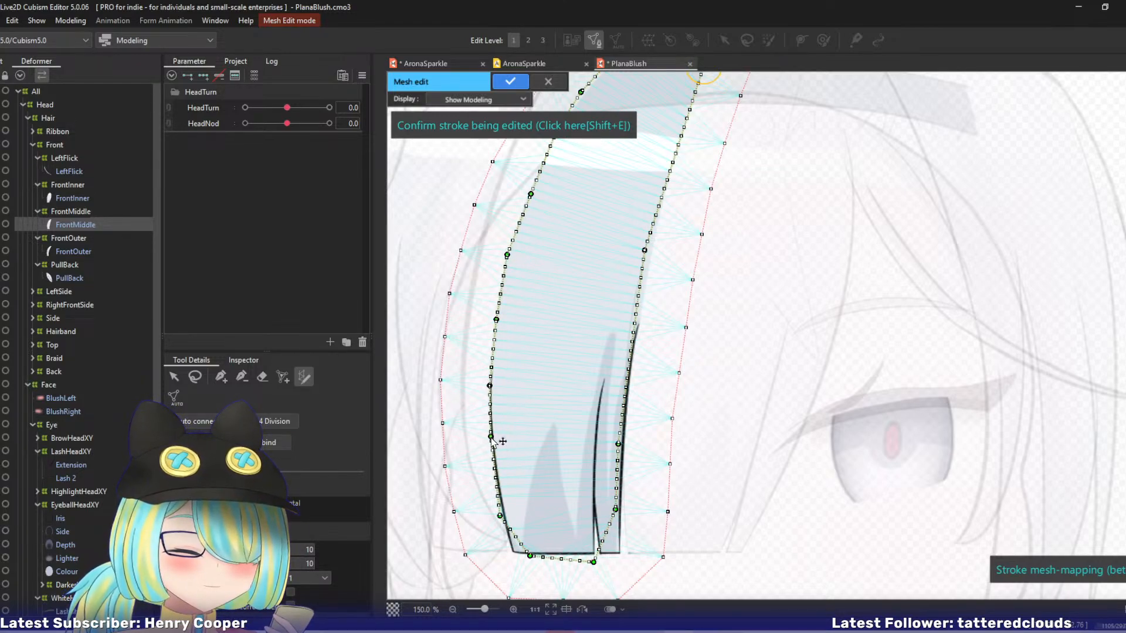
pyautogui.moveTo(498, 512); pyautogui.dragTo(501, 504)
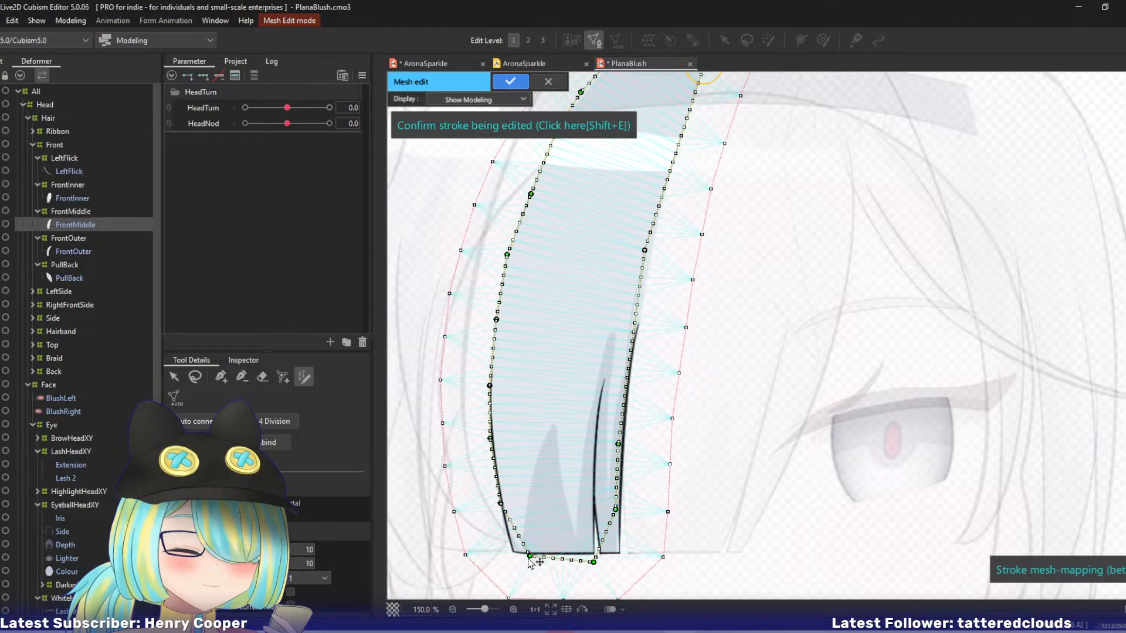
# Move the stroke's lowest control points onto the strand's two bottom corners and the split along its flat bottom edge.
pyautogui.moveTo(529, 557); pyautogui.dragTo(513, 550)
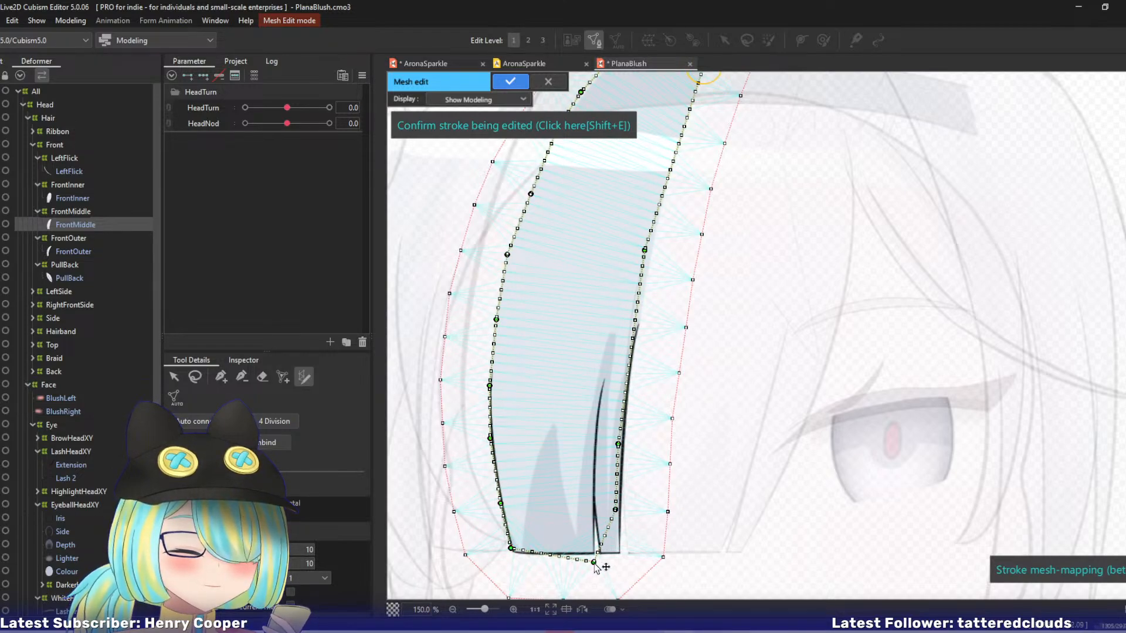
pyautogui.moveTo(595, 563); pyautogui.dragTo(592, 553)
pyautogui.moveTo(512, 550); pyautogui.dragTo(512, 554)
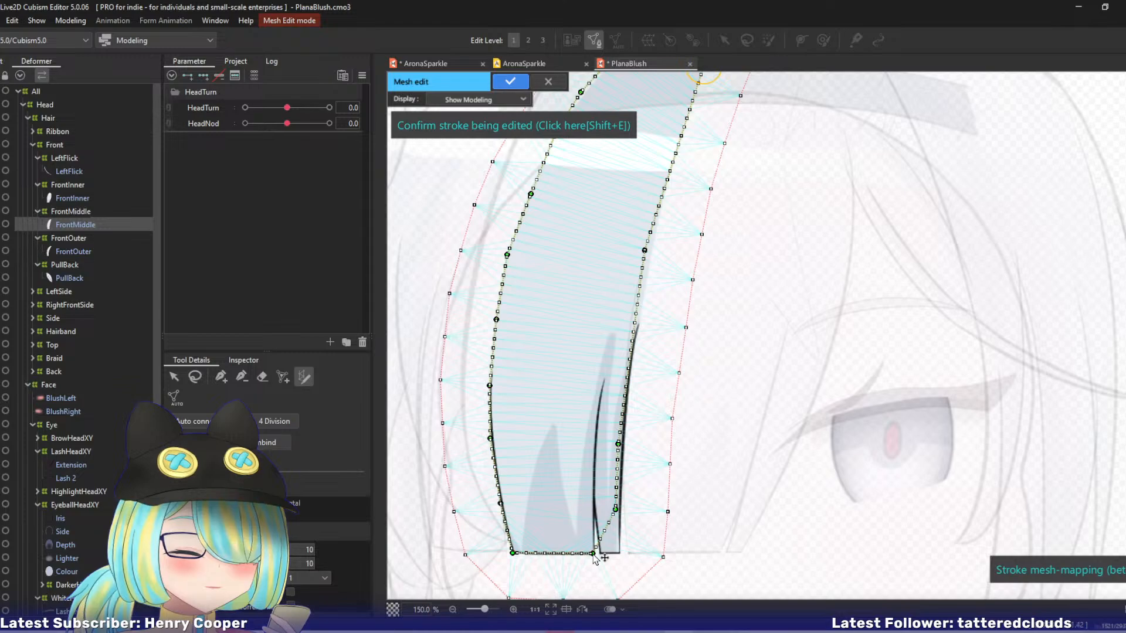
pyautogui.moveTo(615, 509); pyautogui.dragTo(619, 554)
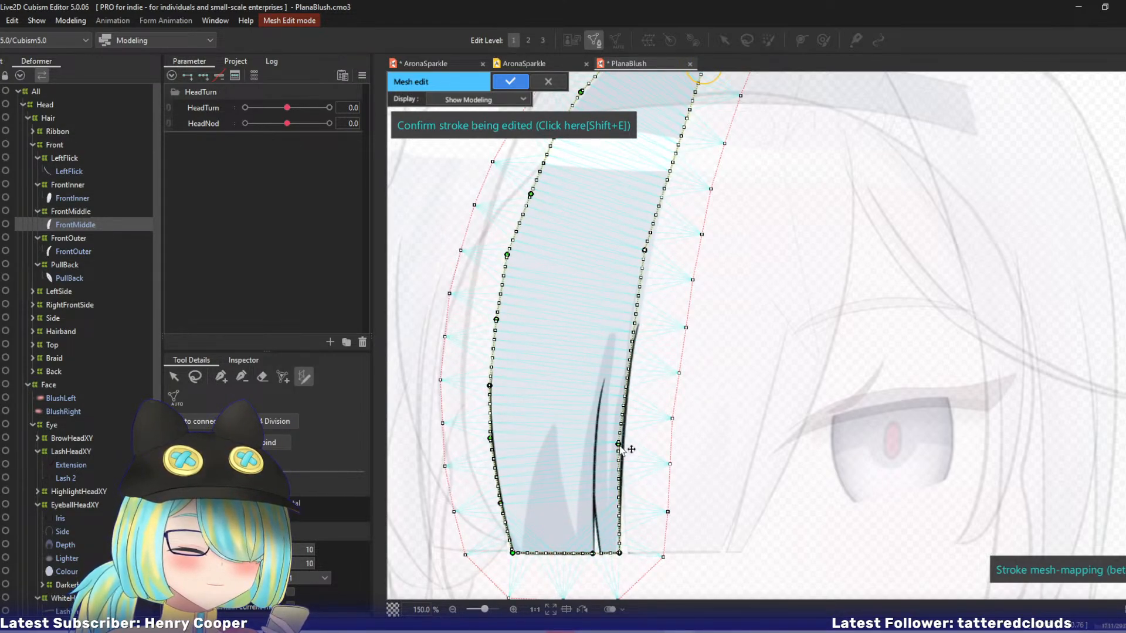
# Align the stroke's control points with the strand's eye-side edge, up to the stroke's end at the hairband.
pyautogui.moveTo(619, 445); pyautogui.dragTo(621, 451)
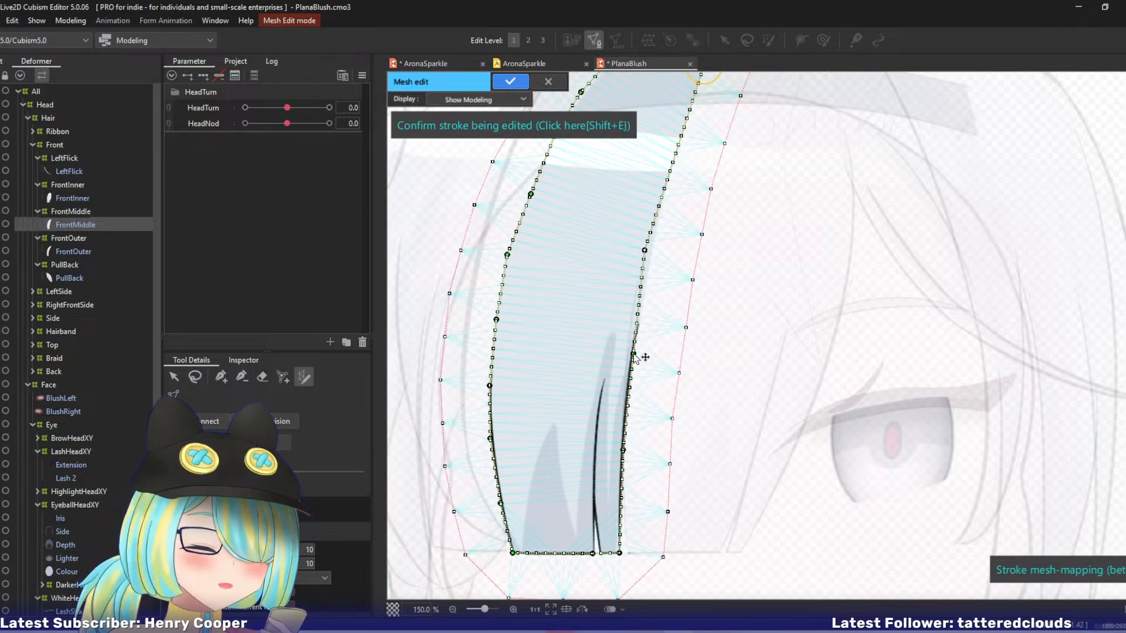
pyautogui.moveTo(645, 256); pyautogui.dragTo(648, 275)
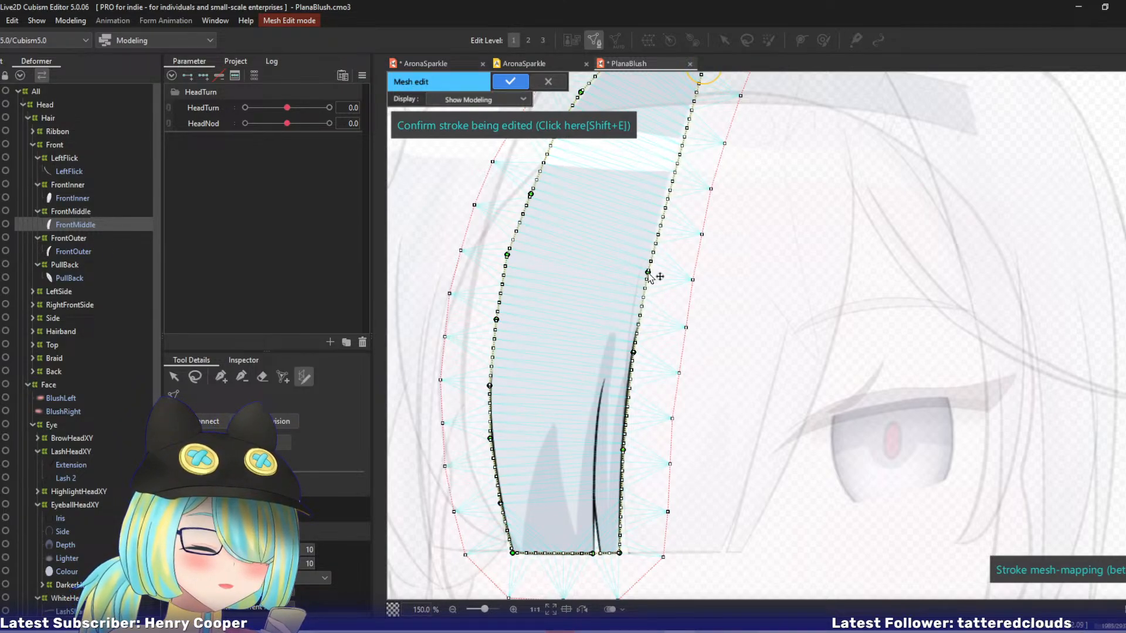
pyautogui.moveTo(616, 206)
pyautogui.mouseDown()
pyautogui.moveTo(581, 326)
pyautogui.moveTo(627, 335)
pyautogui.moveTo(638, 281)
pyautogui.mouseUp()
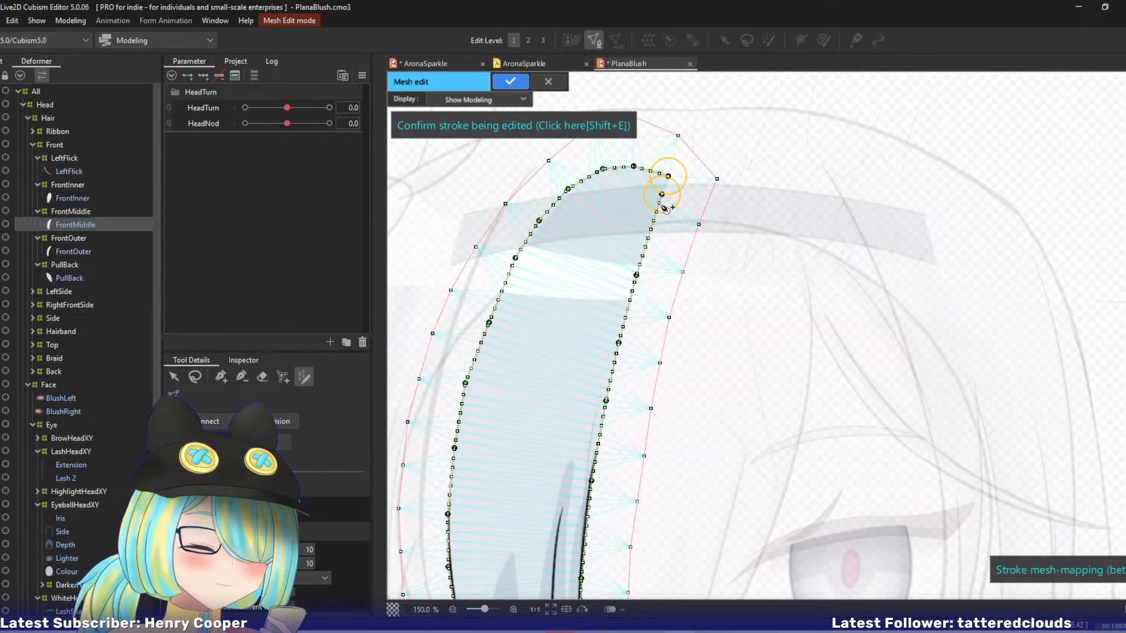
pyautogui.moveTo(662, 194); pyautogui.dragTo(665, 190)
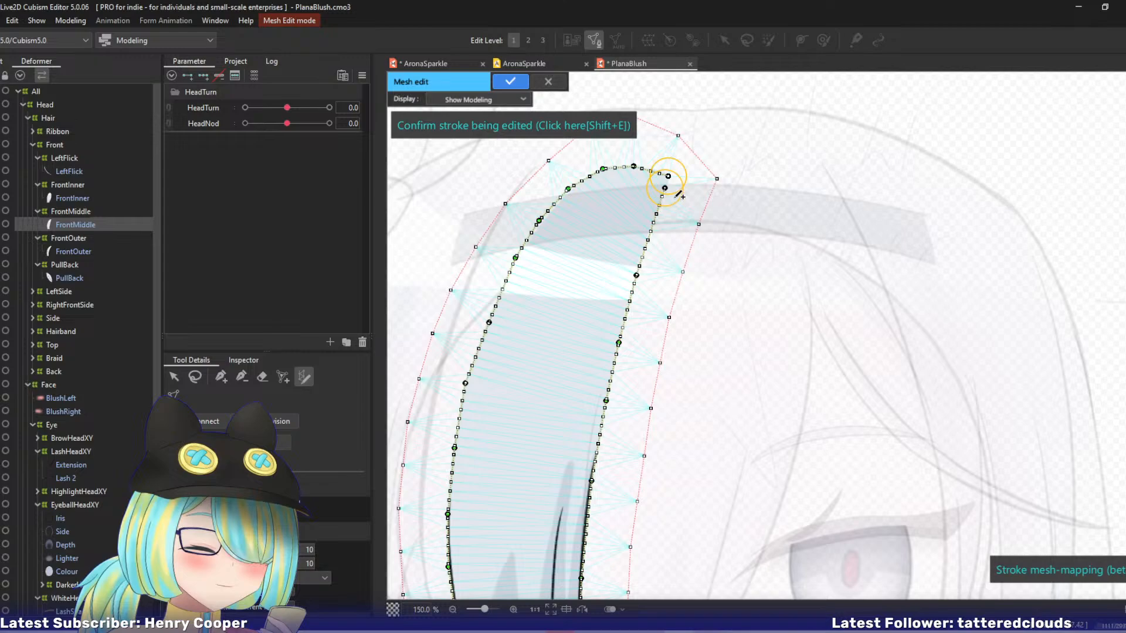
# Auto-connect the mesh points and confirm the outline stroke.
pyautogui.hotkey('ctrl', 'shift', 'a')
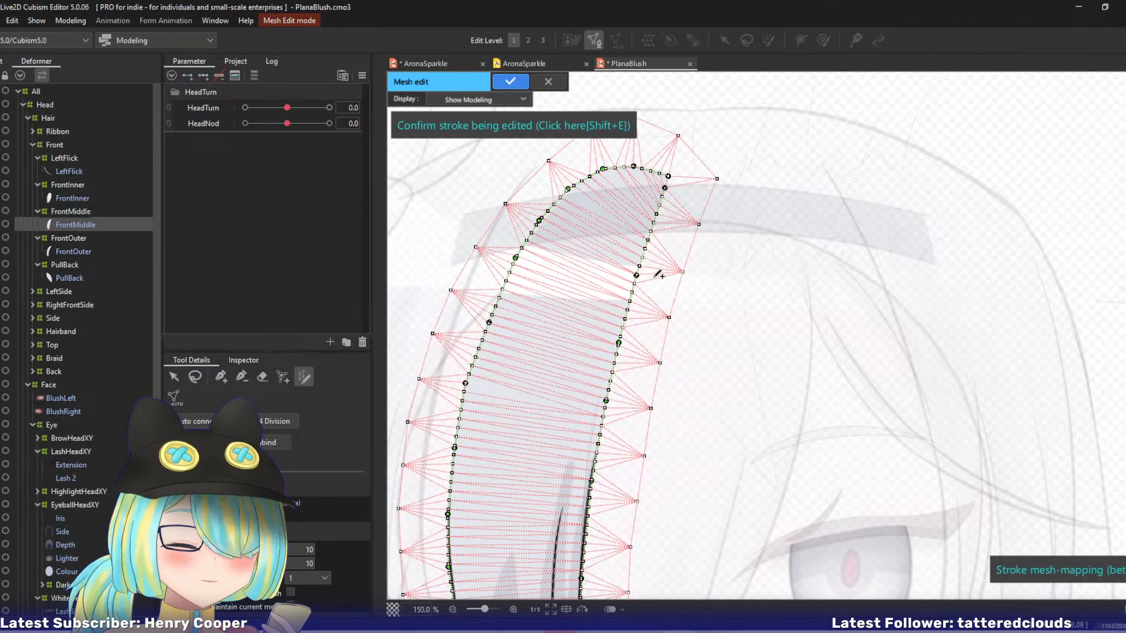
pyautogui.scroll(-3, 616, 294)
pyautogui.scroll(-5, 546, 320)
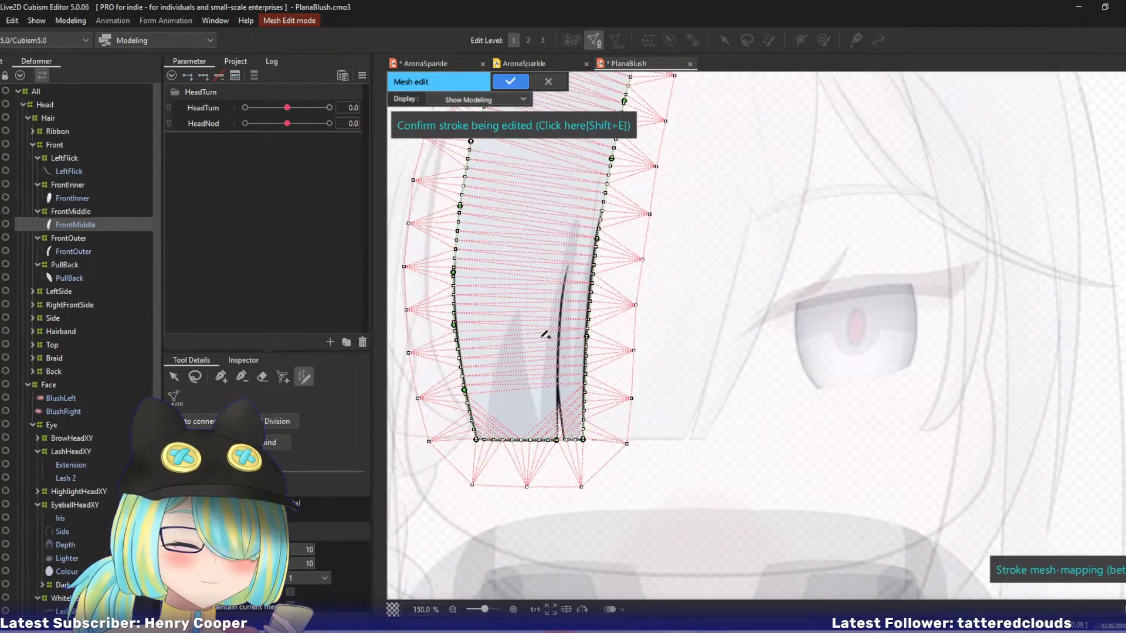
pyautogui.hotkey('shift', 'e')
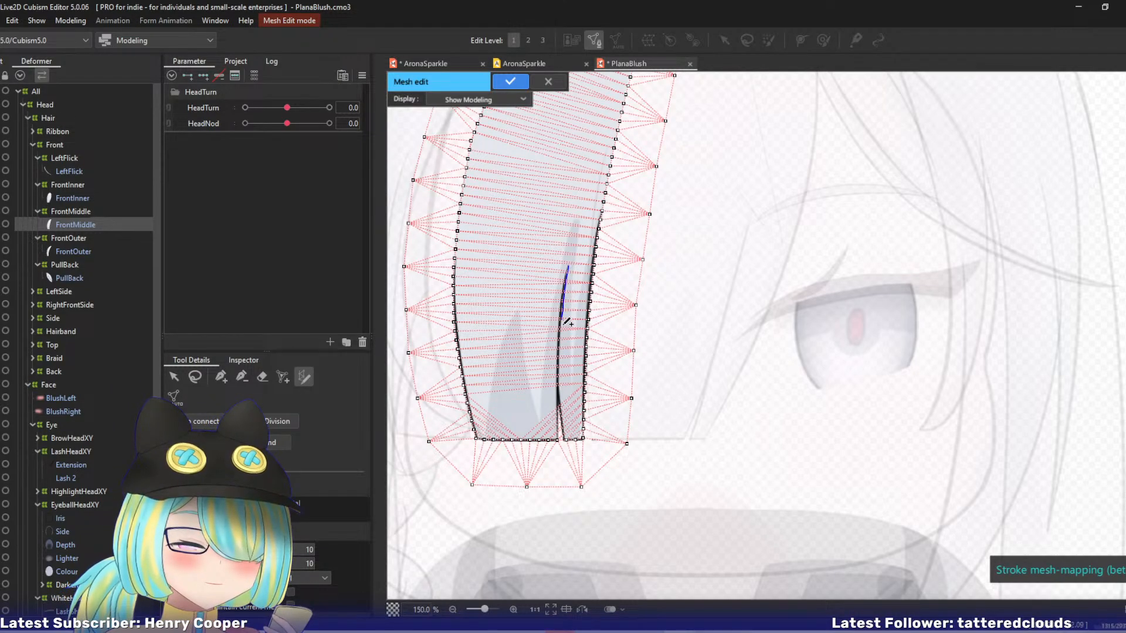
# Trace the strand's inner split line with a second stroke, fit its curve to the line art, and auto-connect the mesh.
pyautogui.moveTo(562, 388); pyautogui.dragTo(559, 429)
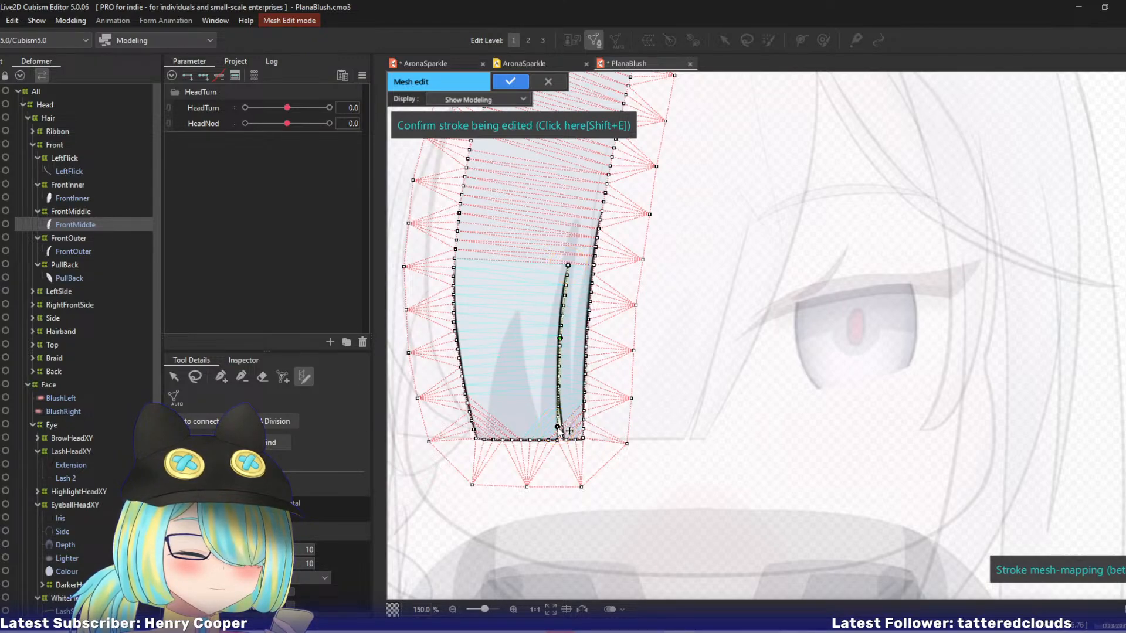
pyautogui.moveTo(561, 340); pyautogui.dragTo(559, 346)
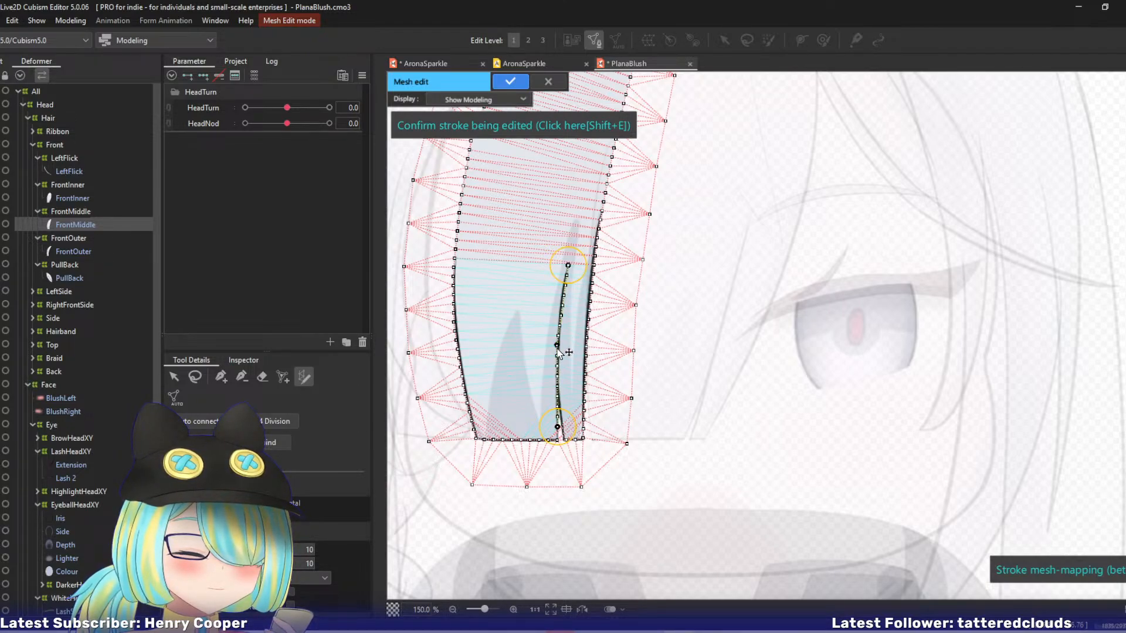
pyautogui.click(563, 286)
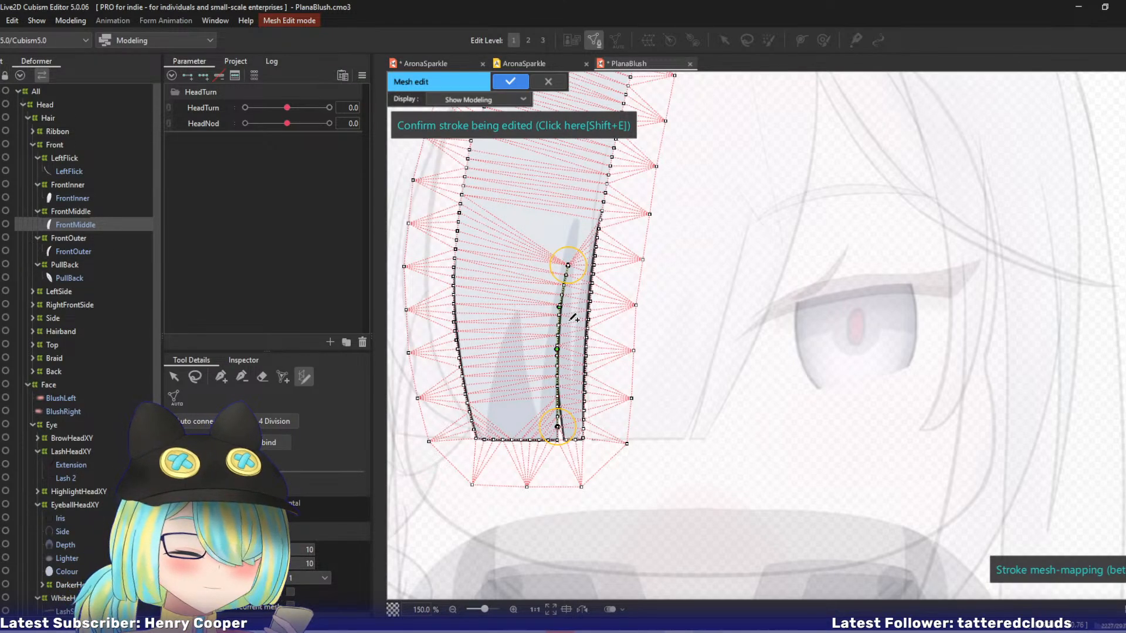
pyautogui.scroll(1, 581, 317)
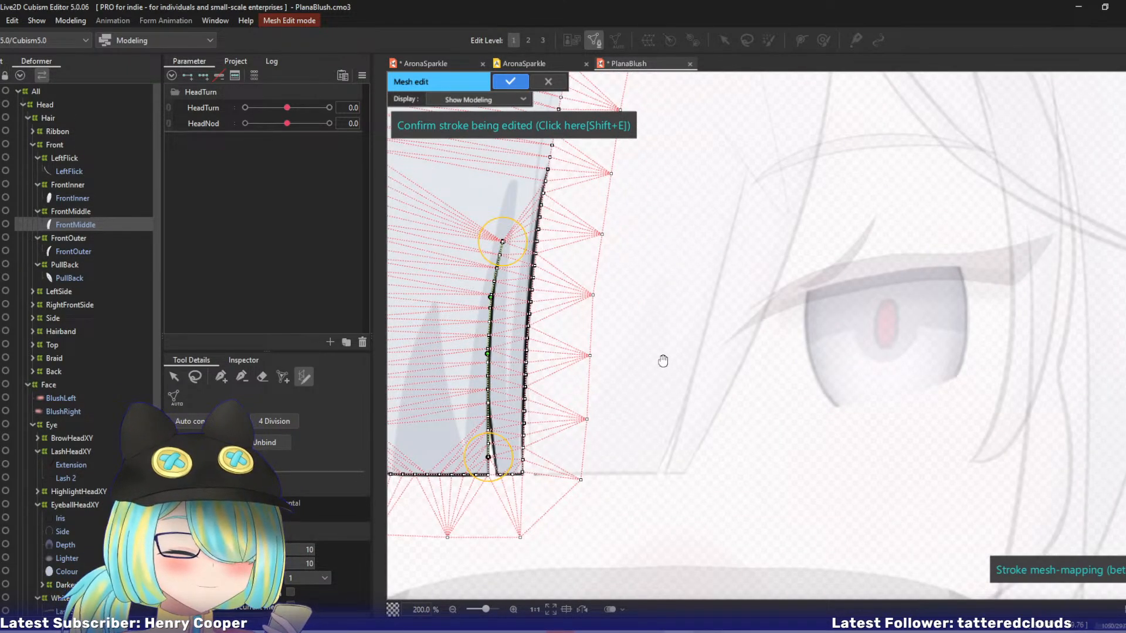
pyautogui.scroll(1, 751, 277)
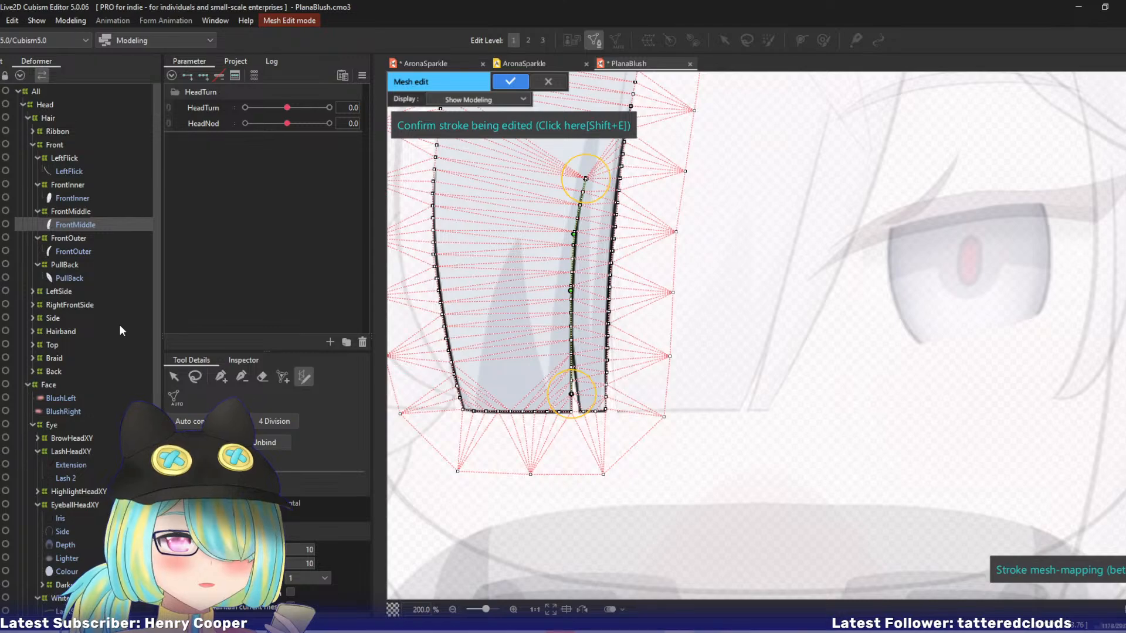
# Confirm the split-line stroke and apply the FrontMiddle mesh edit.
pyautogui.hotkey('shift', 'e')
pyautogui.click(227, 375)
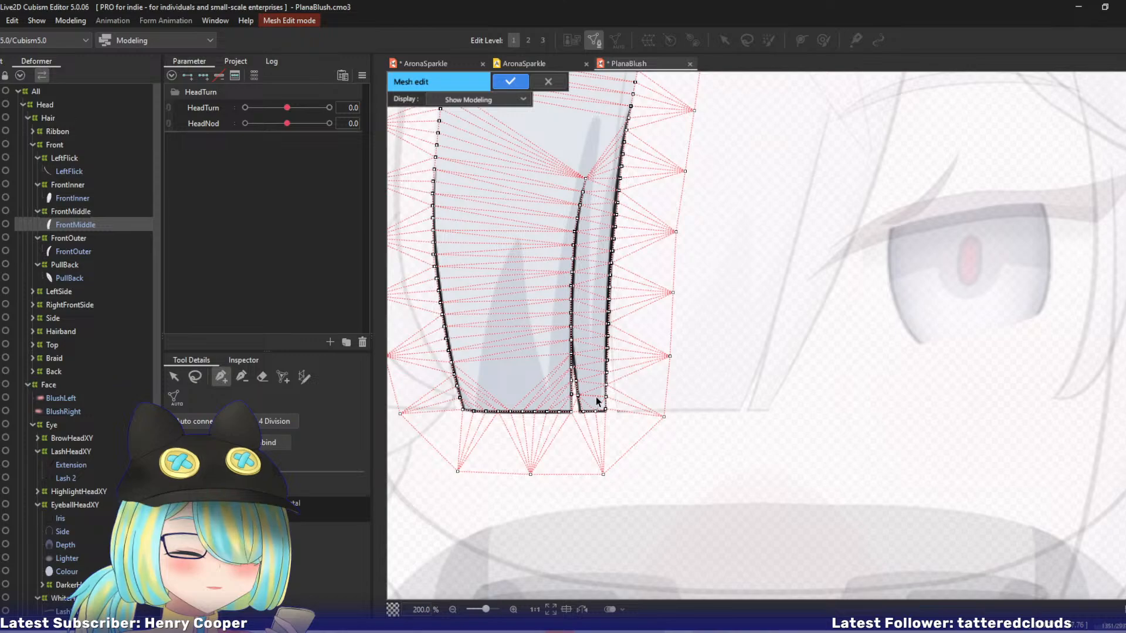
pyautogui.hotkey('ctrl', 'e')
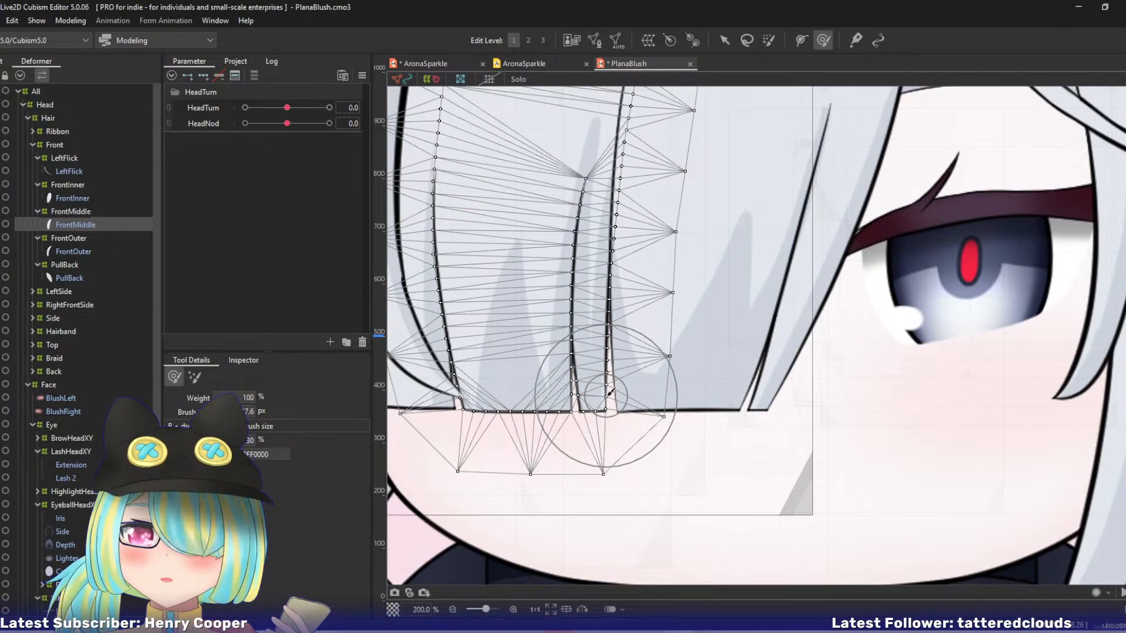
# Select the FrontMiddle warp deformer and set HeadTurn to -10.
pyautogui.moveTo(650, 201); pyautogui.dragTo(714, 355)
pyautogui.scroll(-1, 713, 357)
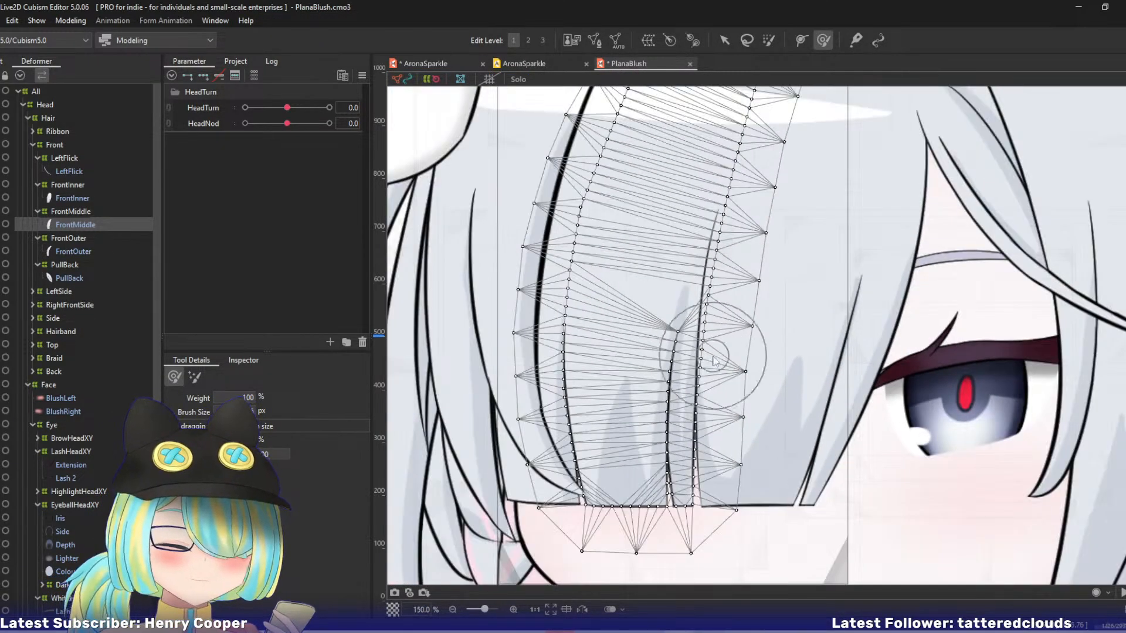
pyautogui.scroll(-1, 714, 356)
pyautogui.moveTo(823, 326); pyautogui.dragTo(723, 369)
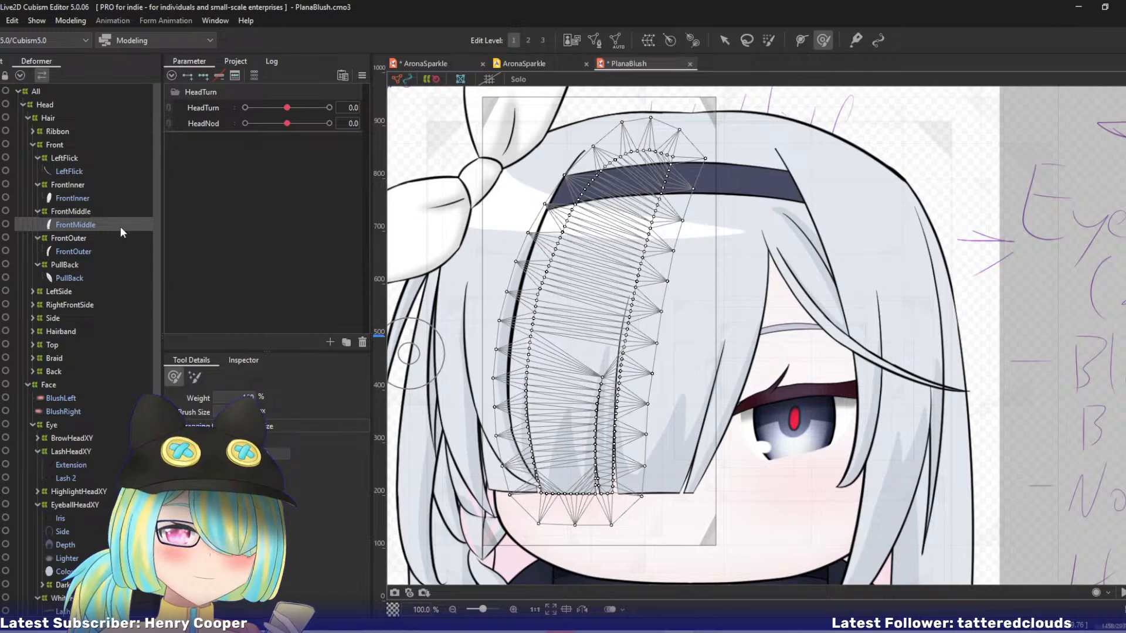
pyautogui.click(90, 214)
pyautogui.press('v')
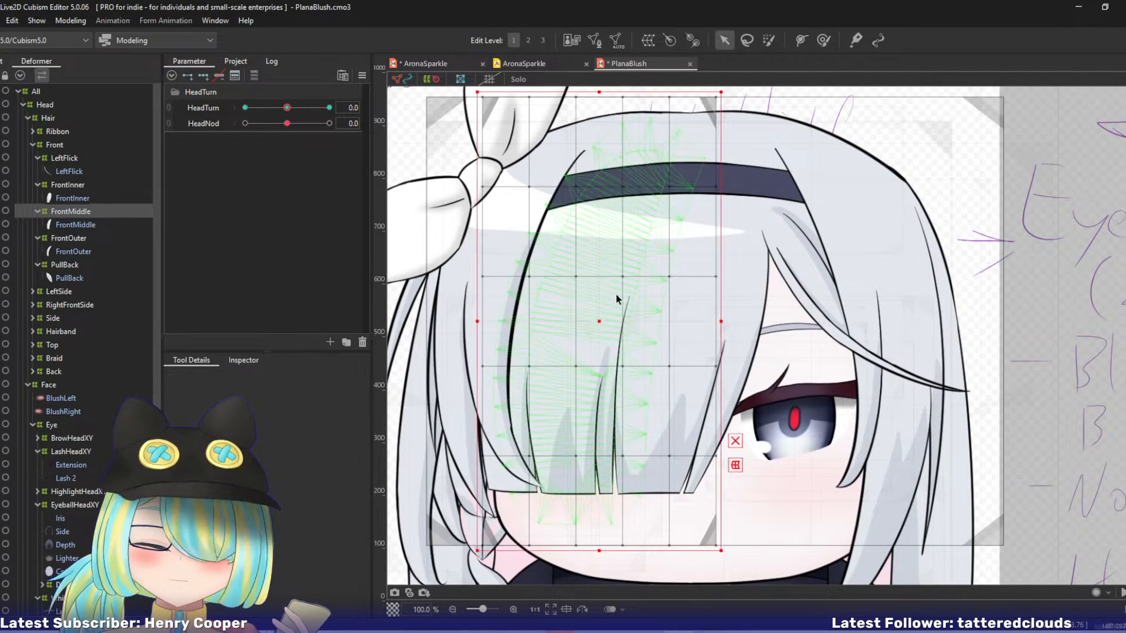
pyautogui.moveTo(287, 107); pyautogui.dragTo(245, 107)
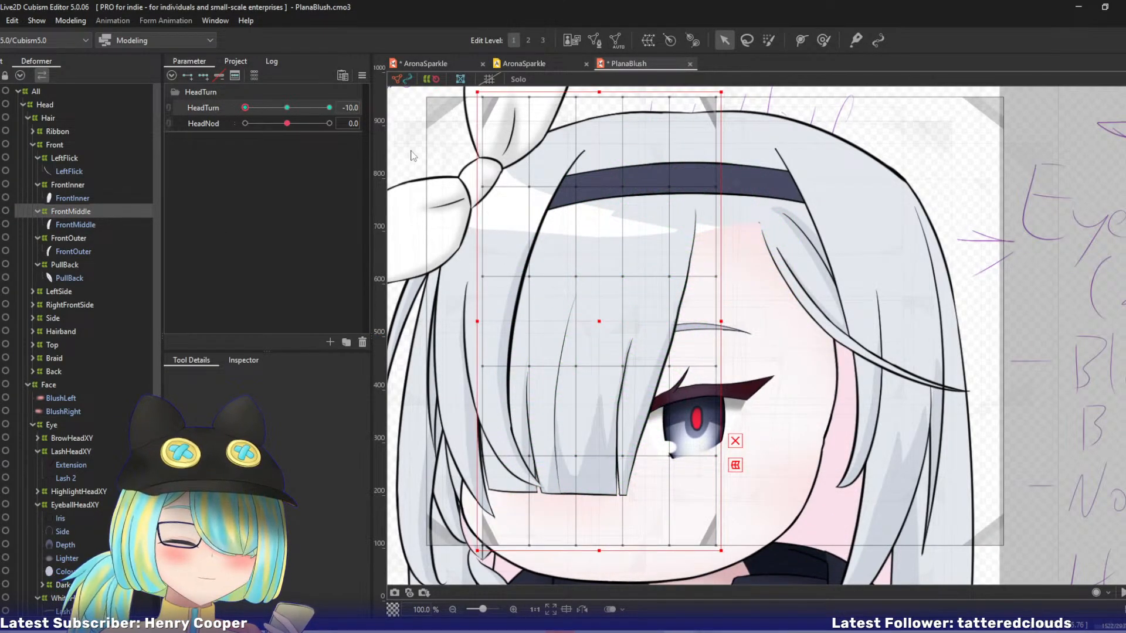
pyautogui.moveTo(639, 345); pyautogui.dragTo(702, 309)
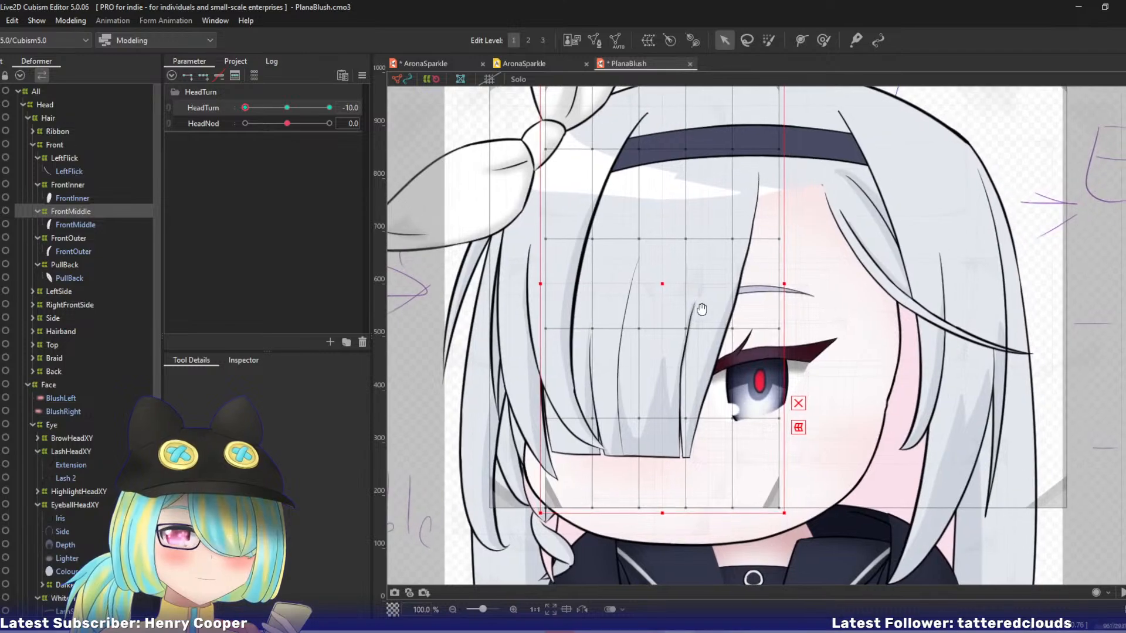
pyautogui.moveTo(247, 108)
pyautogui.mouseDown()
pyautogui.moveTo(267, 111)
pyautogui.moveTo(228, 113)
pyautogui.mouseUp()
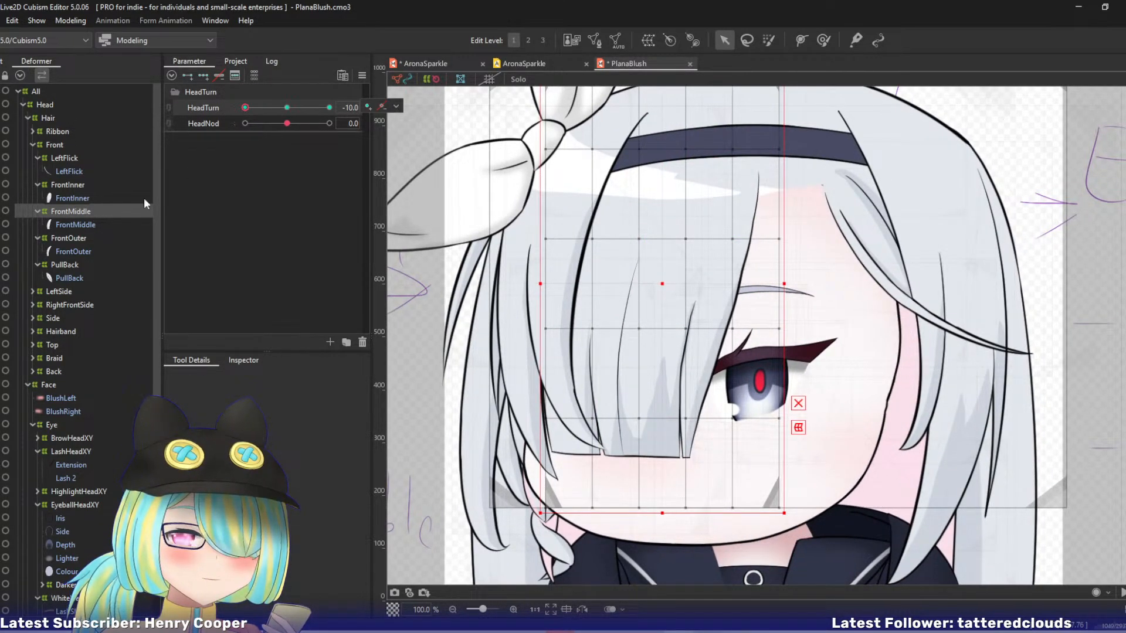
# Set the FrontMiddle warp deformer's division count to 9 x 9.
pyautogui.click(242, 361)
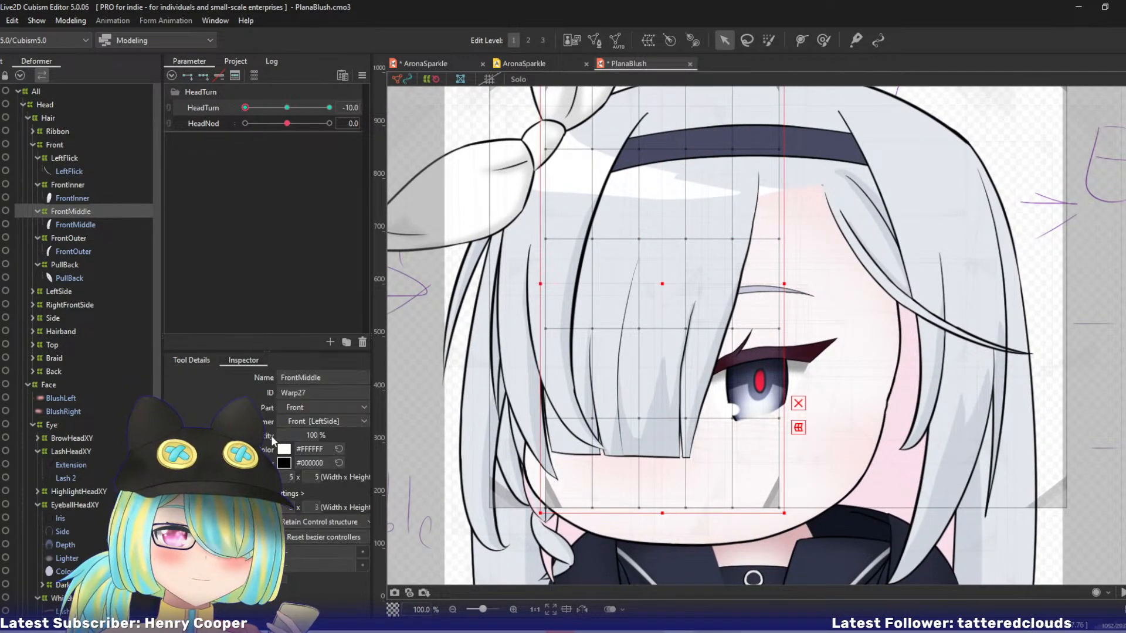
pyautogui.click(286, 477)
pyautogui.write('9')
pyautogui.click(315, 478)
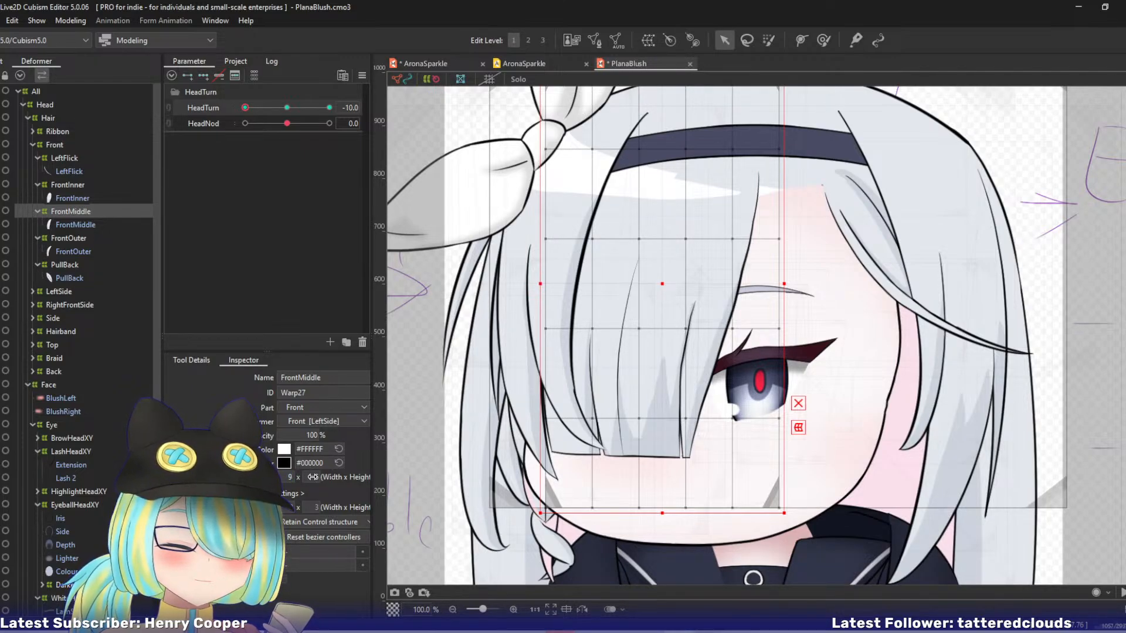
pyautogui.write('9')
pyautogui.press('Return')
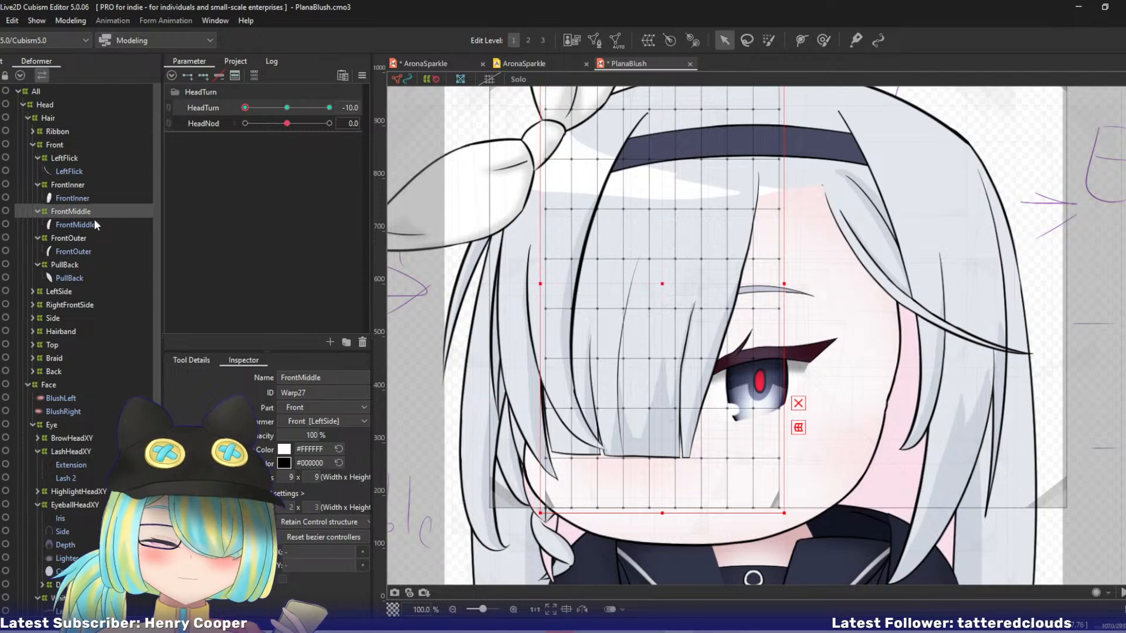
# At edit level 2, shift the FrontMiddle warp deformer's lower two central control points left for HeadTurn -10.
pyautogui.press('2')
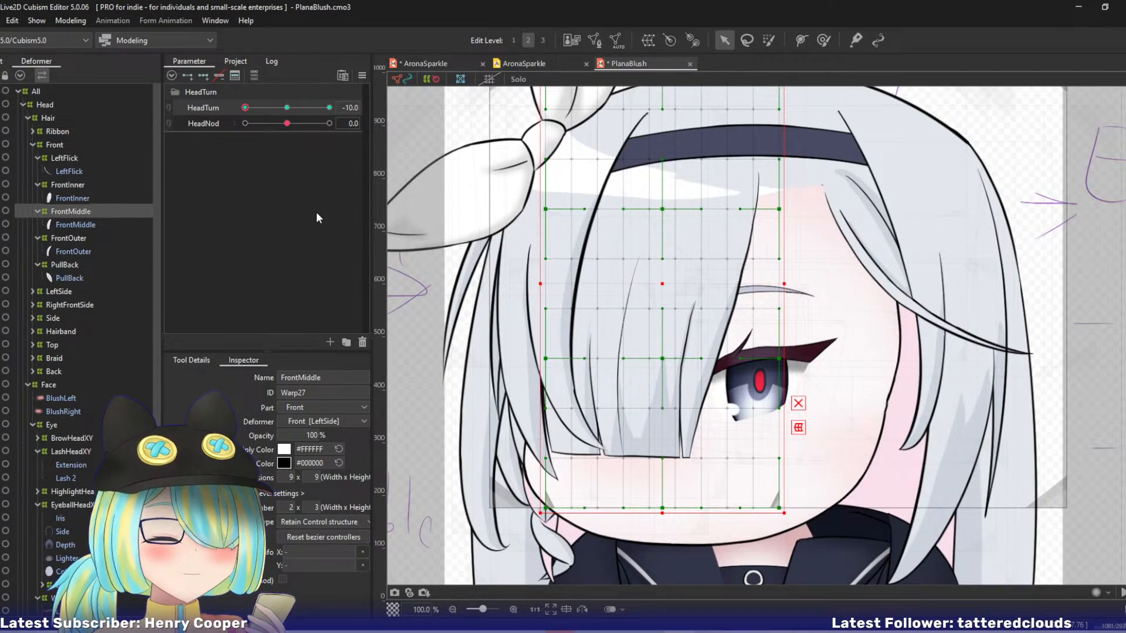
pyautogui.hotkey('ctrl', '-')
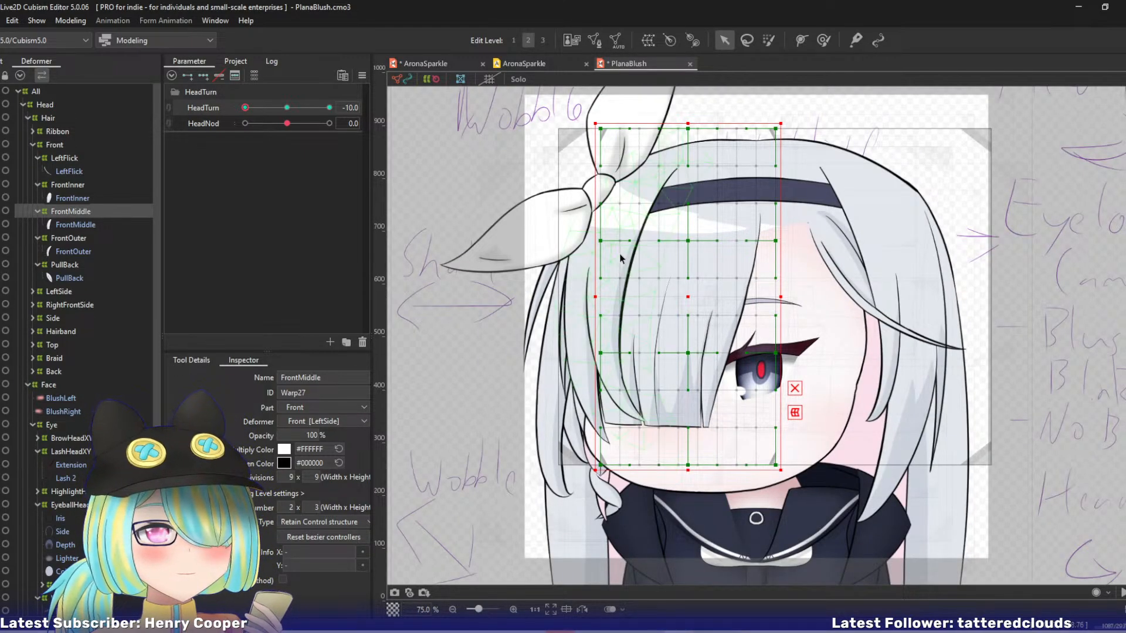
pyautogui.moveTo(637, 239); pyautogui.dragTo(545, 242)
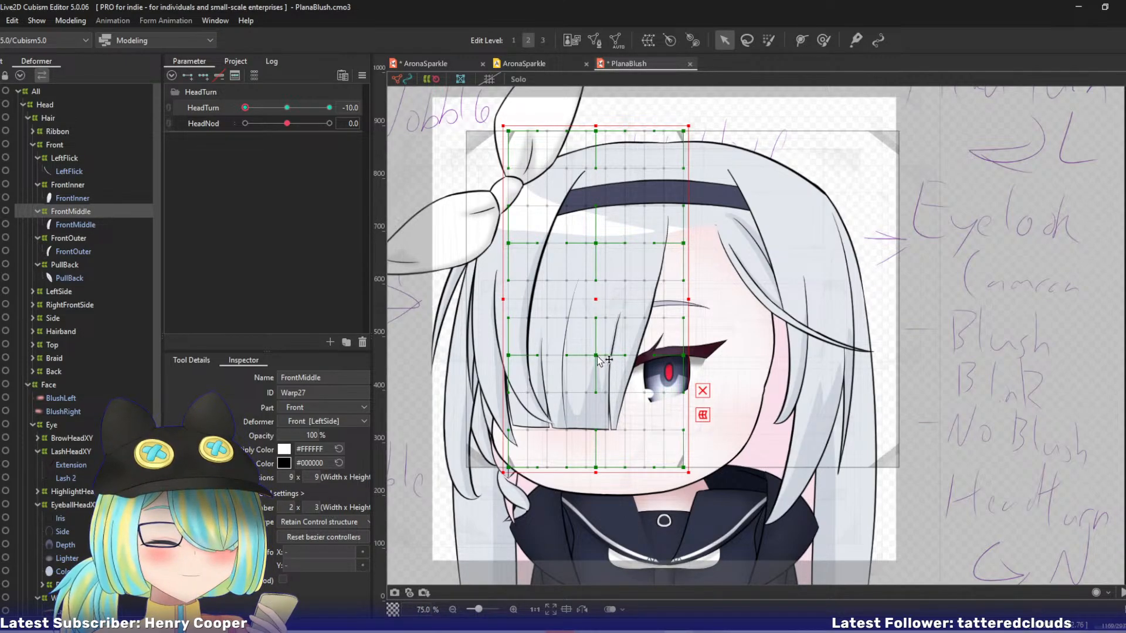
pyautogui.moveTo(597, 357); pyautogui.dragTo(567, 356)
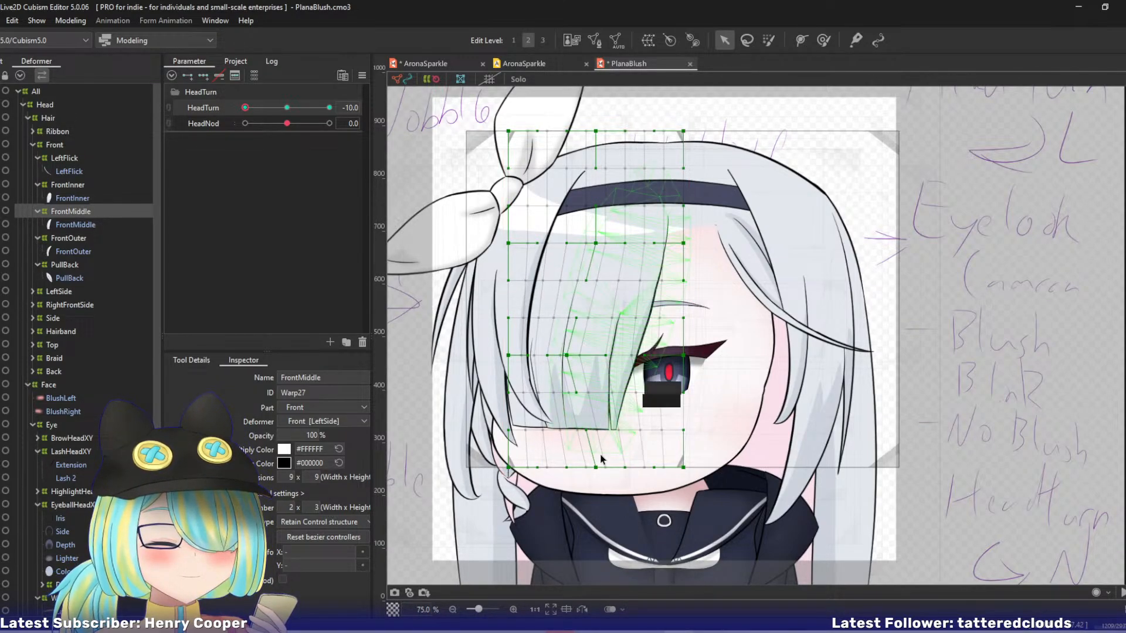
pyautogui.moveTo(596, 467); pyautogui.dragTo(560, 467)
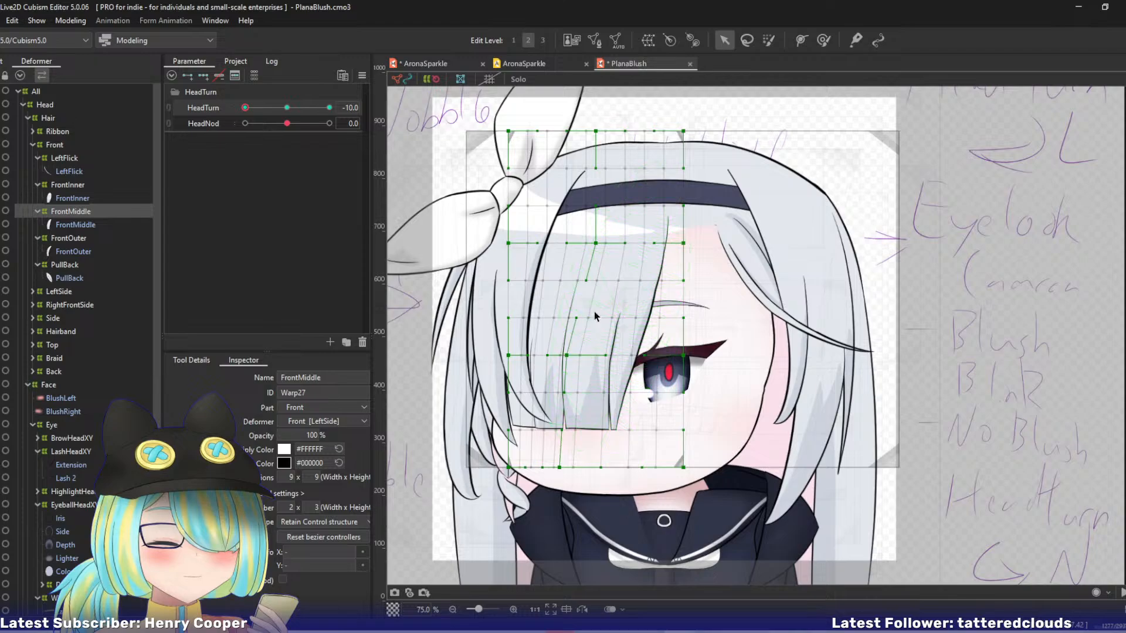
# Isolate the FrontMiddle strand in Solo view and bend its warp deformer's upper and lower central control points further left.
pyautogui.click(75, 225)
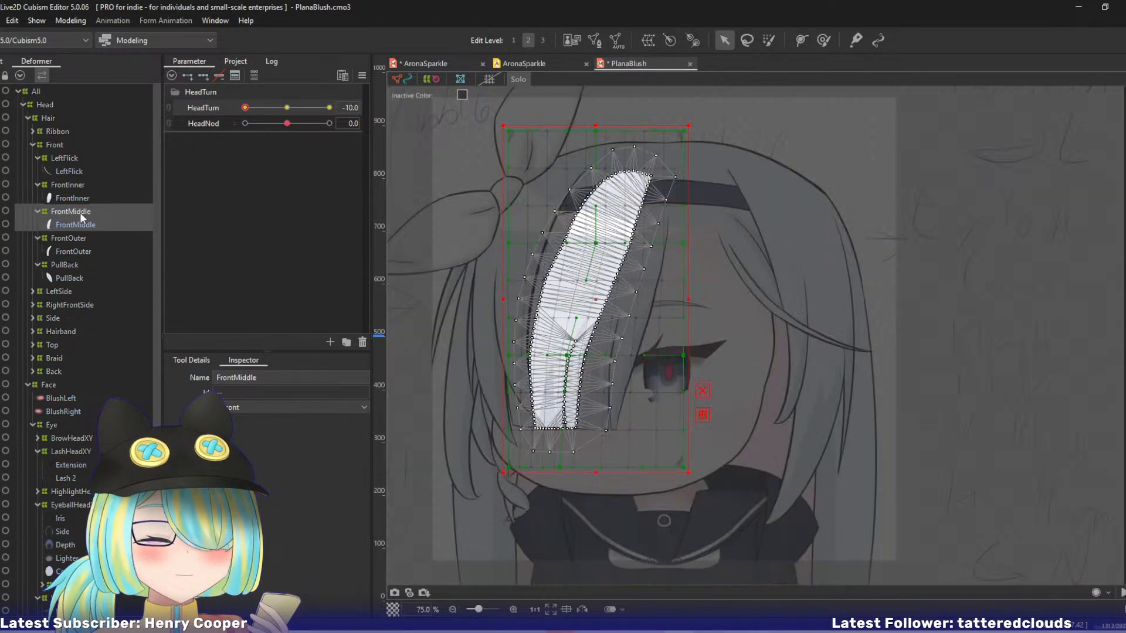
pyautogui.click(84, 210)
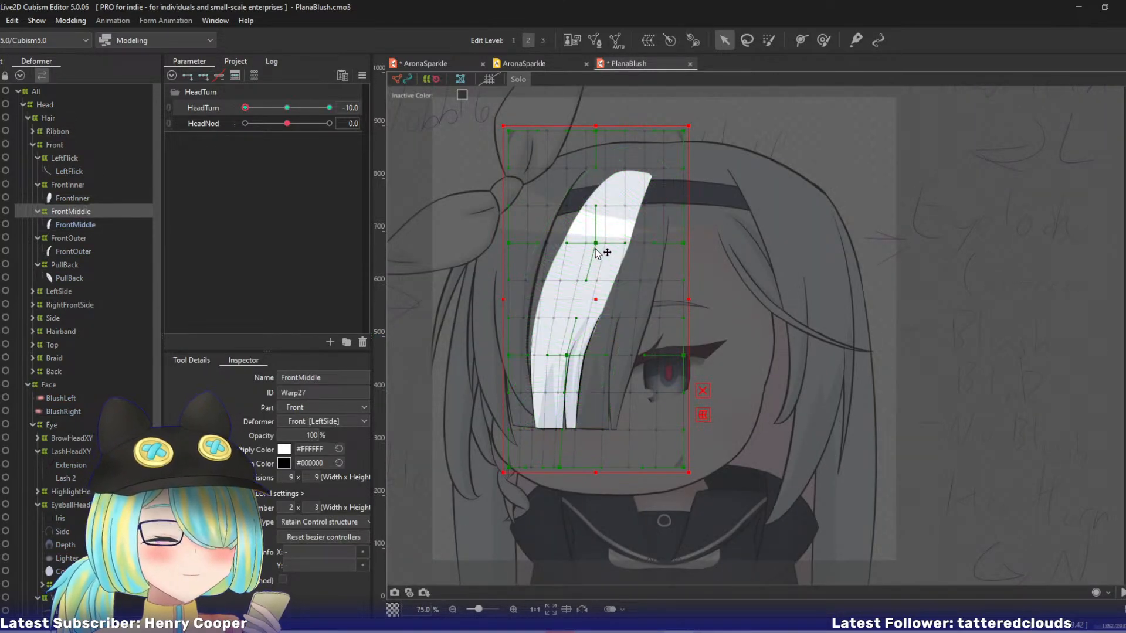
pyautogui.moveTo(596, 243); pyautogui.dragTo(562, 243)
pyautogui.moveTo(567, 355); pyautogui.dragTo(555, 355)
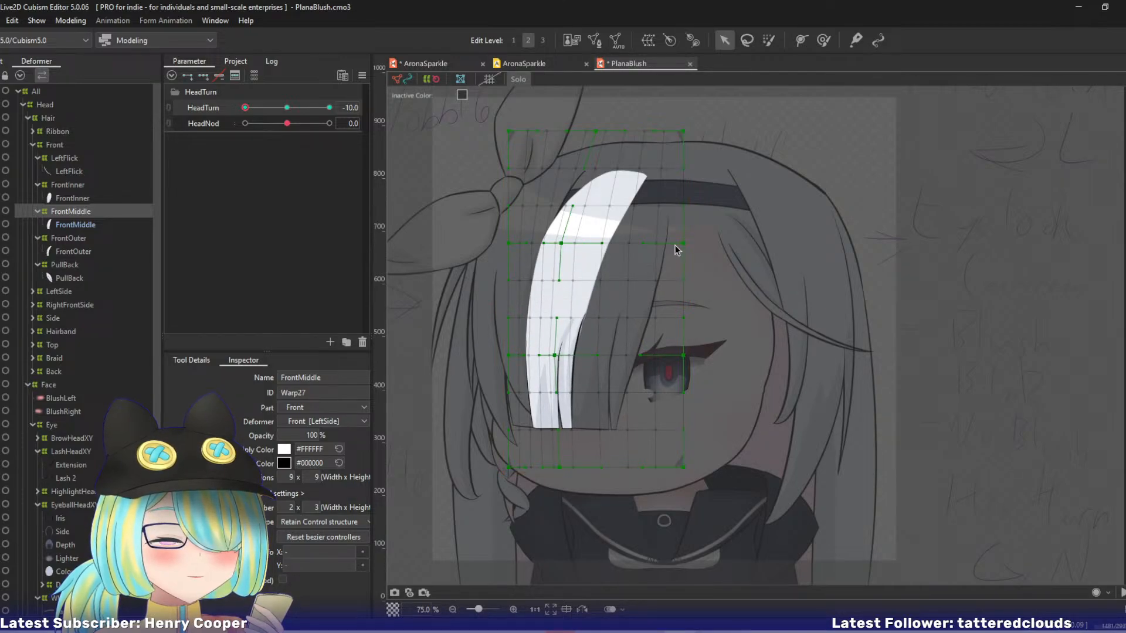
# Pull the FrontMiddle deformer's right-edge control points inward and shift its bottom central point left to narrow the strand.
pyautogui.moveTo(683, 243); pyautogui.dragTo(653, 244)
pyautogui.moveTo(682, 355); pyautogui.dragTo(650, 355)
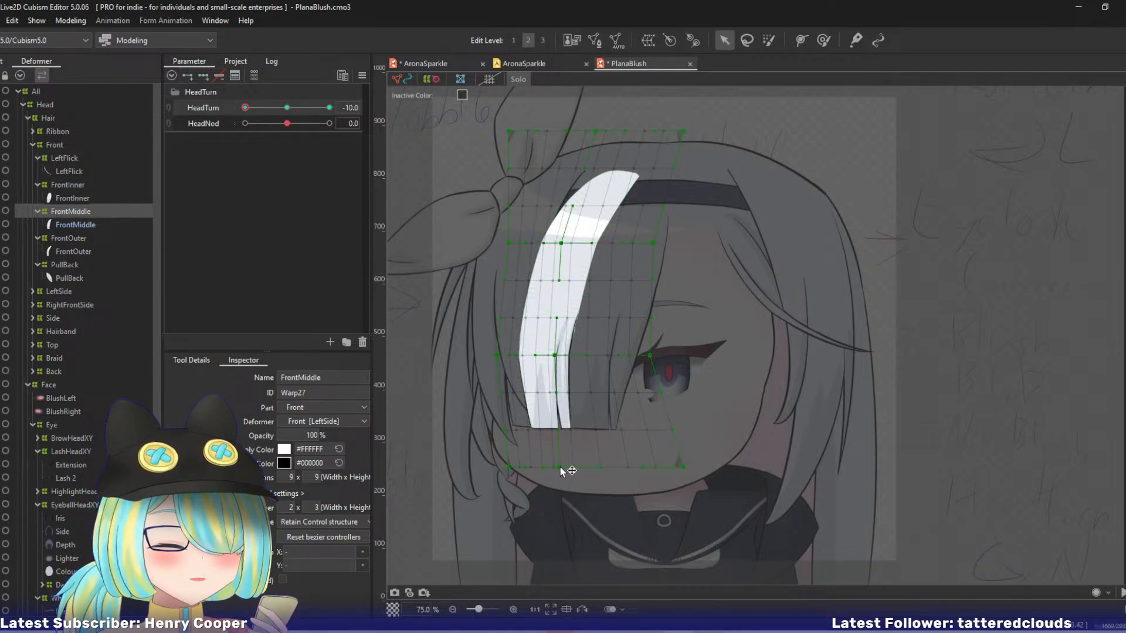
pyautogui.moveTo(562, 469); pyautogui.dragTo(548, 467)
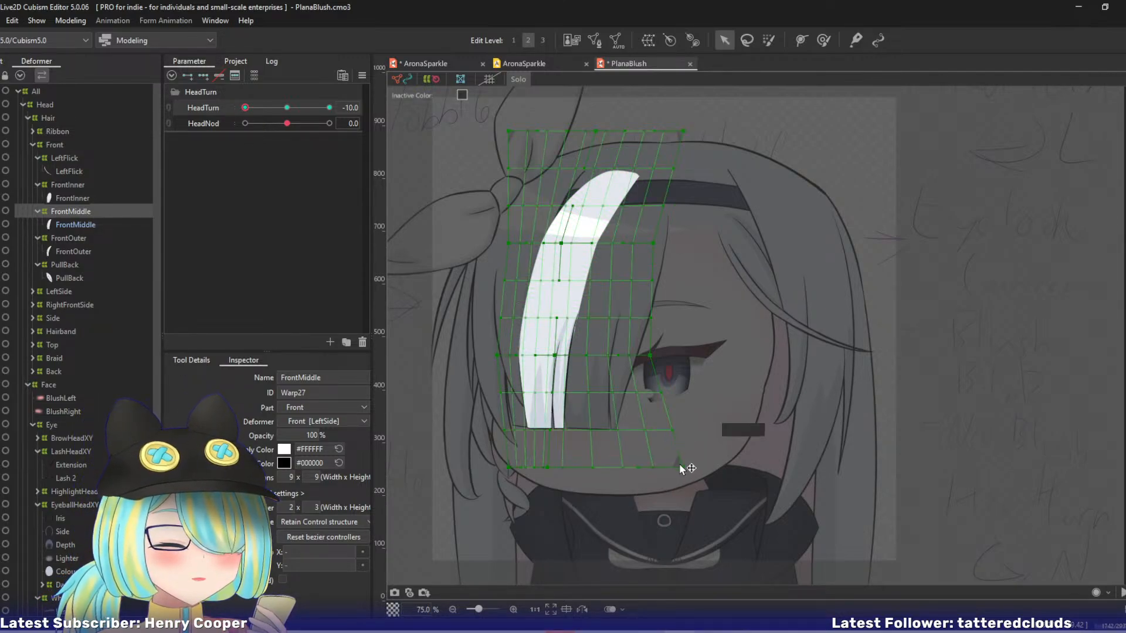
pyautogui.moveTo(681, 464); pyautogui.dragTo(647, 475)
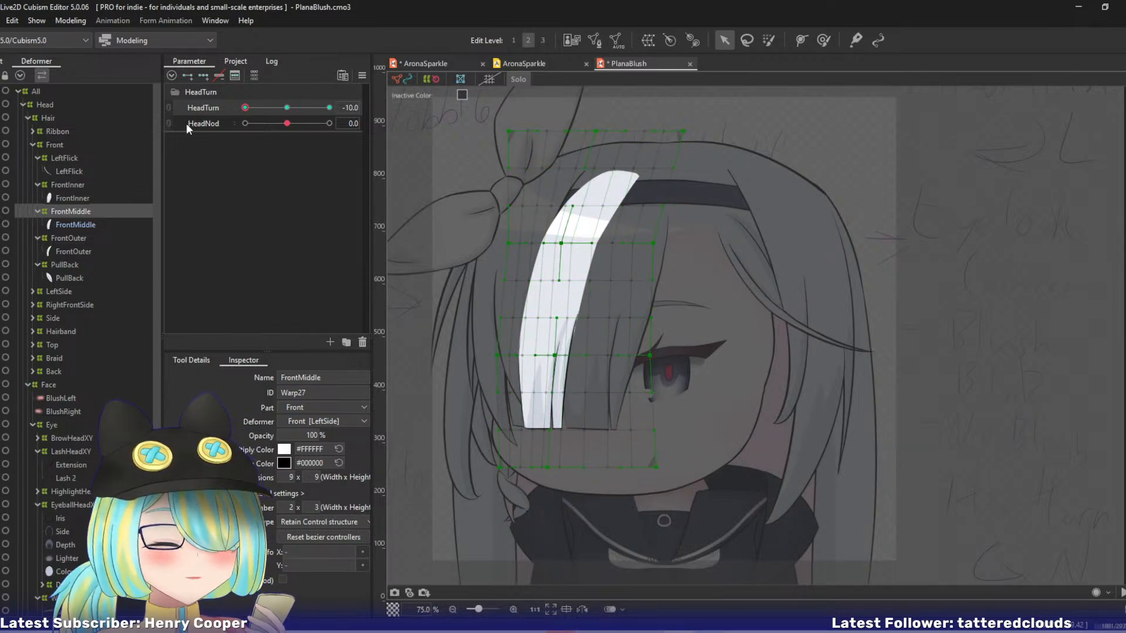
# Push the FrontMiddle deformer's left-edge points outward, nudge the right-edge points inward, and undo the last excessive point move.
pyautogui.moveTo(245, 112); pyautogui.dragTo(214, 121)
pyautogui.moveTo(502, 359); pyautogui.dragTo(491, 359)
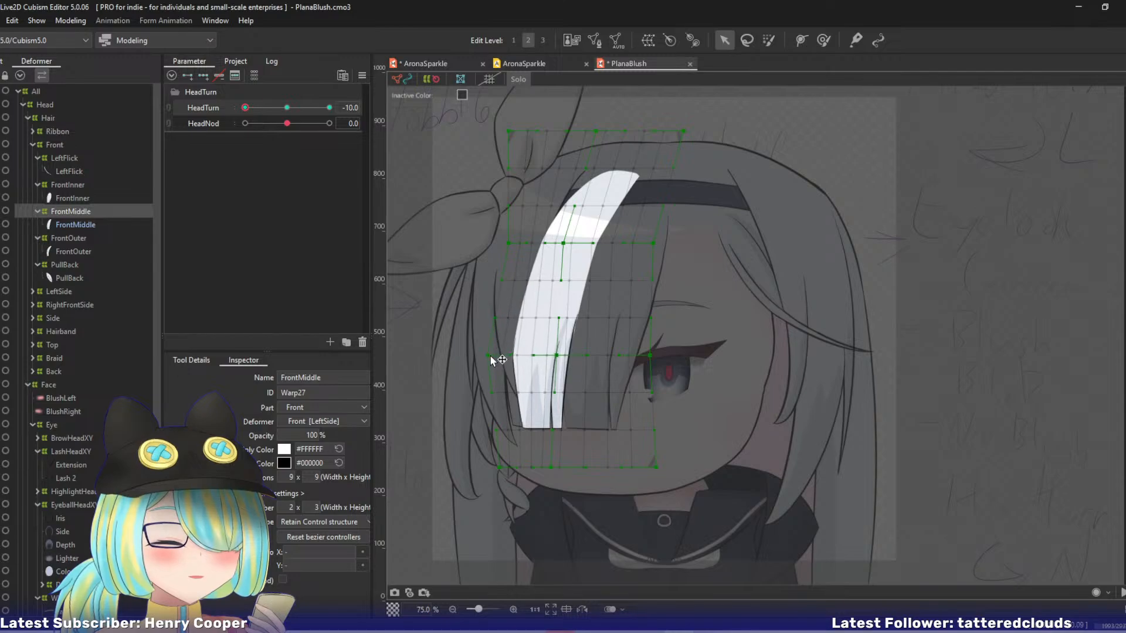
pyautogui.moveTo(512, 245); pyautogui.dragTo(499, 245)
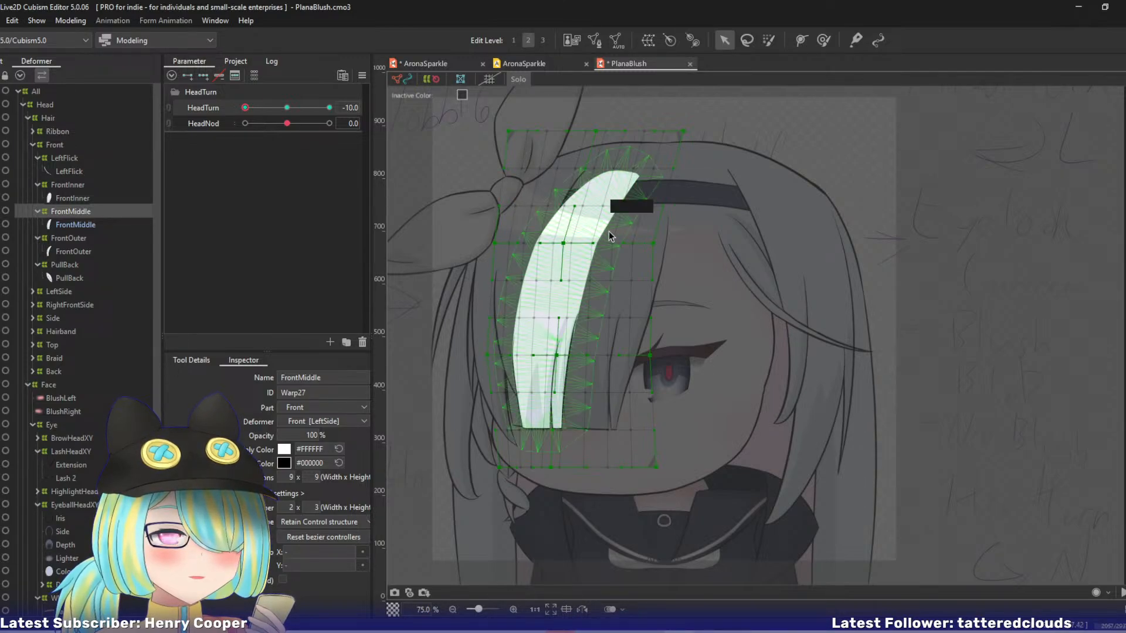
pyautogui.moveTo(658, 244); pyautogui.dragTo(652, 247)
pyautogui.moveTo(651, 359); pyautogui.dragTo(582, 357)
pyautogui.hotkey('ctrl', 'z')
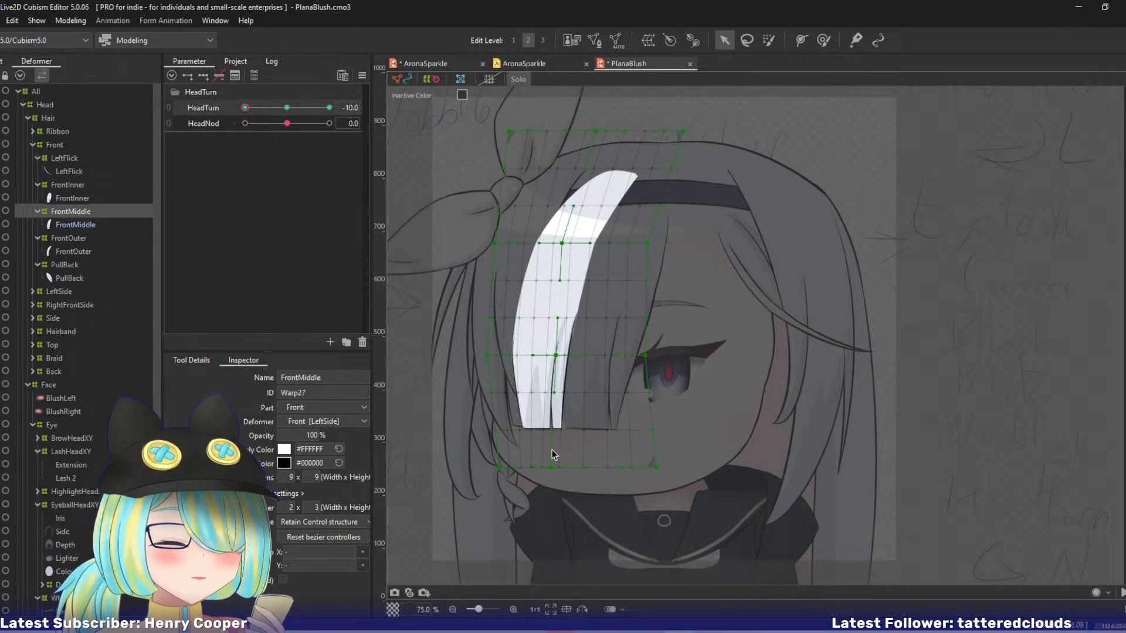
# Fine-tune the FrontMiddle deformer's bottom central, left-edge and middle control points to widen the strand's tip.
pyautogui.moveTo(550, 472); pyautogui.dragTo(557, 470)
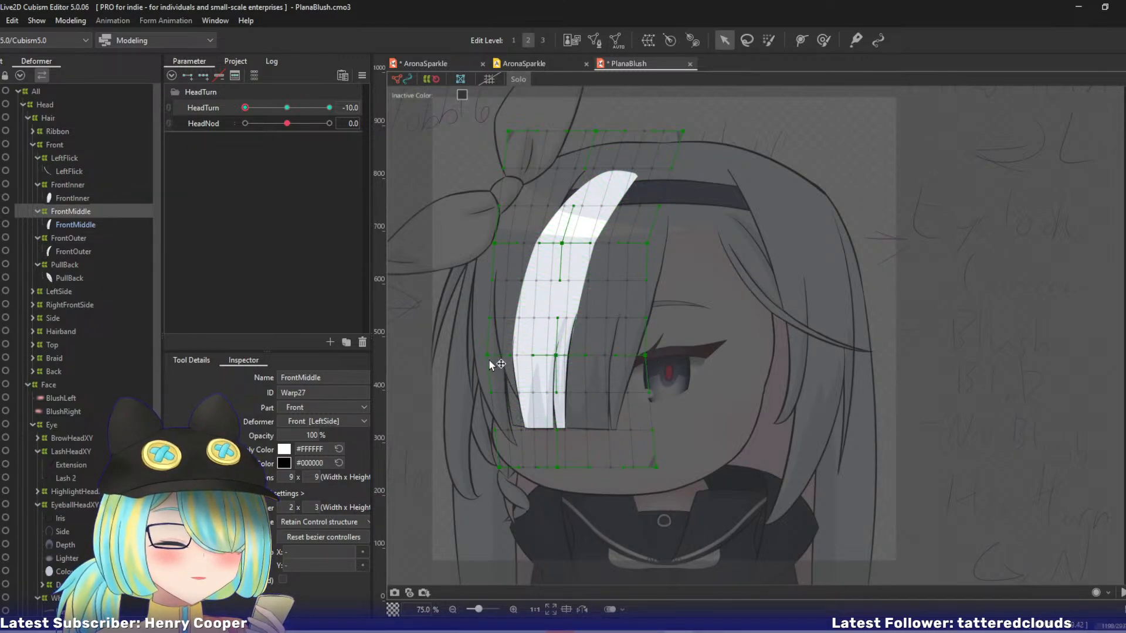
pyautogui.moveTo(488, 357); pyautogui.dragTo(487, 356)
pyautogui.moveTo(499, 469); pyautogui.dragTo(558, 469)
pyautogui.moveTo(557, 356); pyautogui.dragTo(558, 356)
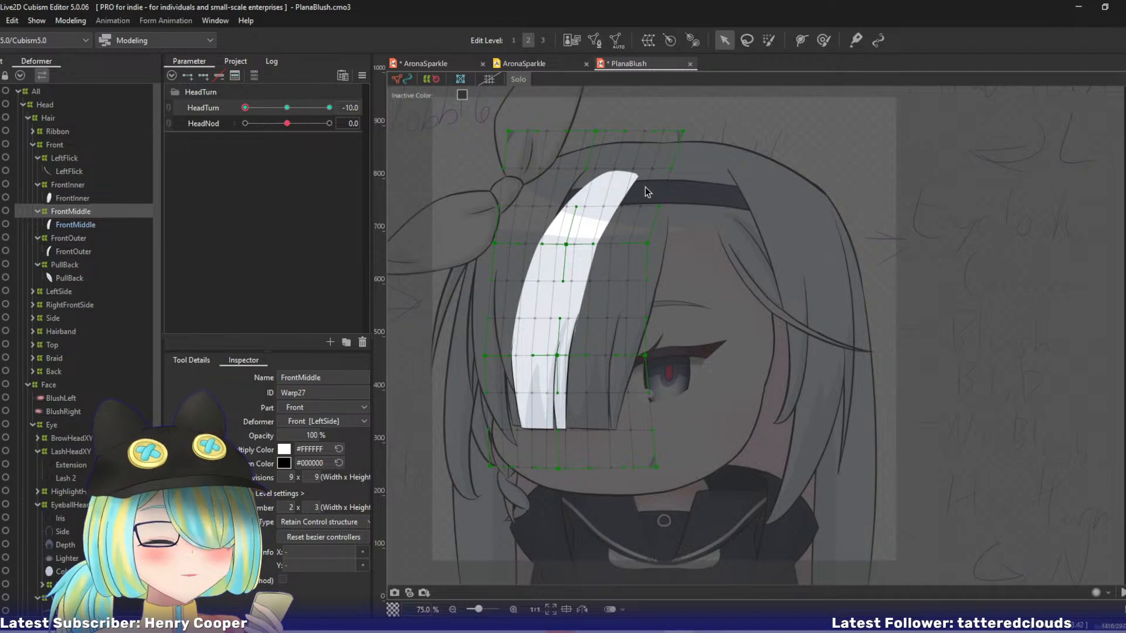
# Adjust the FrontMiddle deformer's right edge from its top corner to its bottom corner and turn off Solo view.
pyautogui.moveTo(682, 131); pyautogui.dragTo(688, 133)
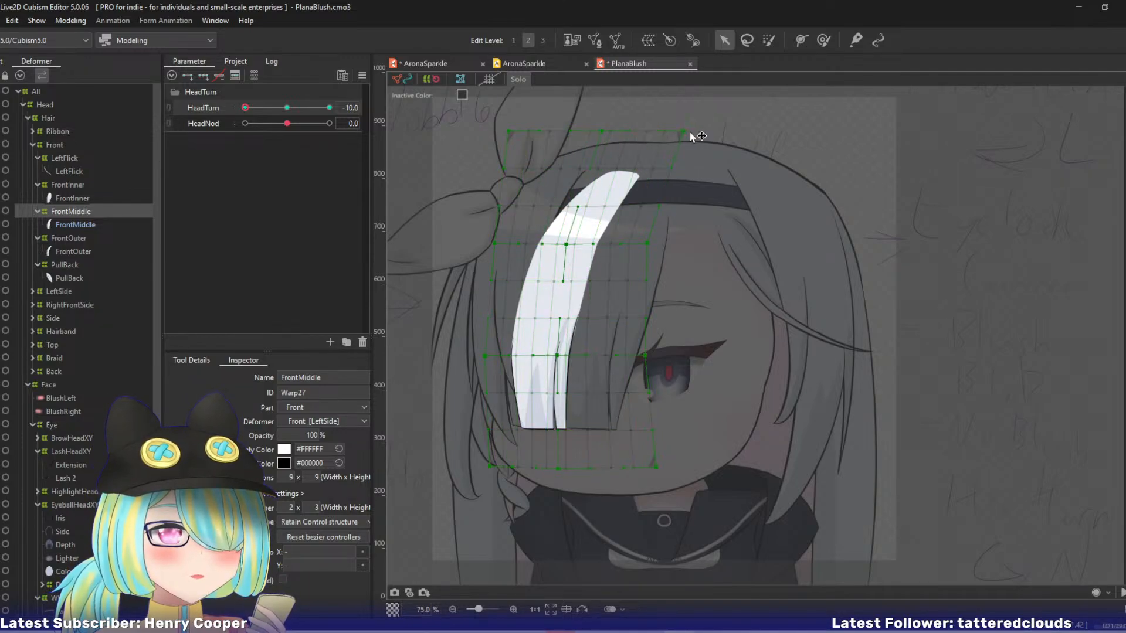
pyautogui.moveTo(650, 249); pyautogui.dragTo(647, 245)
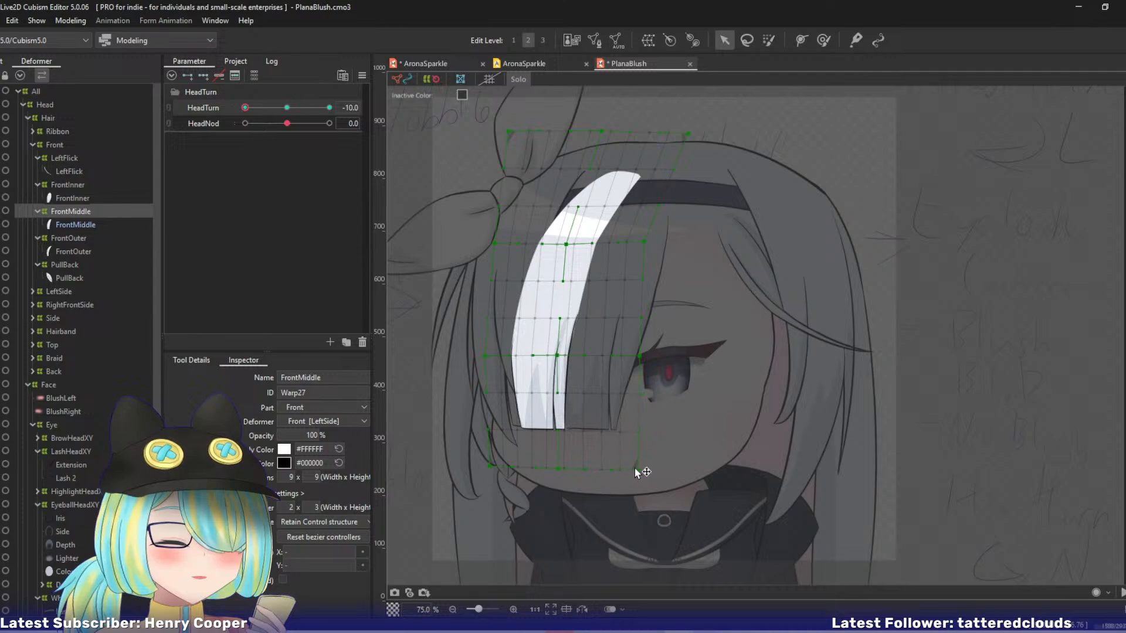
pyautogui.moveTo(635, 470); pyautogui.dragTo(631, 469)
pyautogui.hotkey('alt', 's')
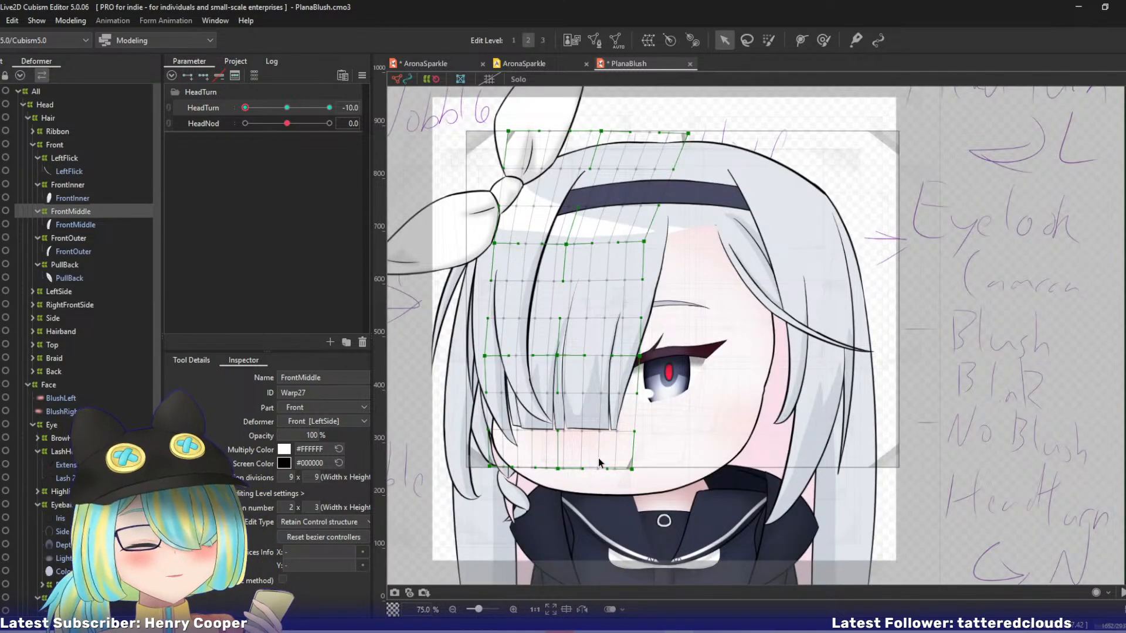
# Nudge the FrontMiddle deformer's lower central points and raise its bottom-left corner to align the strand tip with the neighbouring hair.
pyautogui.moveTo(245, 107)
pyautogui.mouseDown()
pyautogui.moveTo(283, 108)
pyautogui.moveTo(245, 108)
pyautogui.mouseUp()
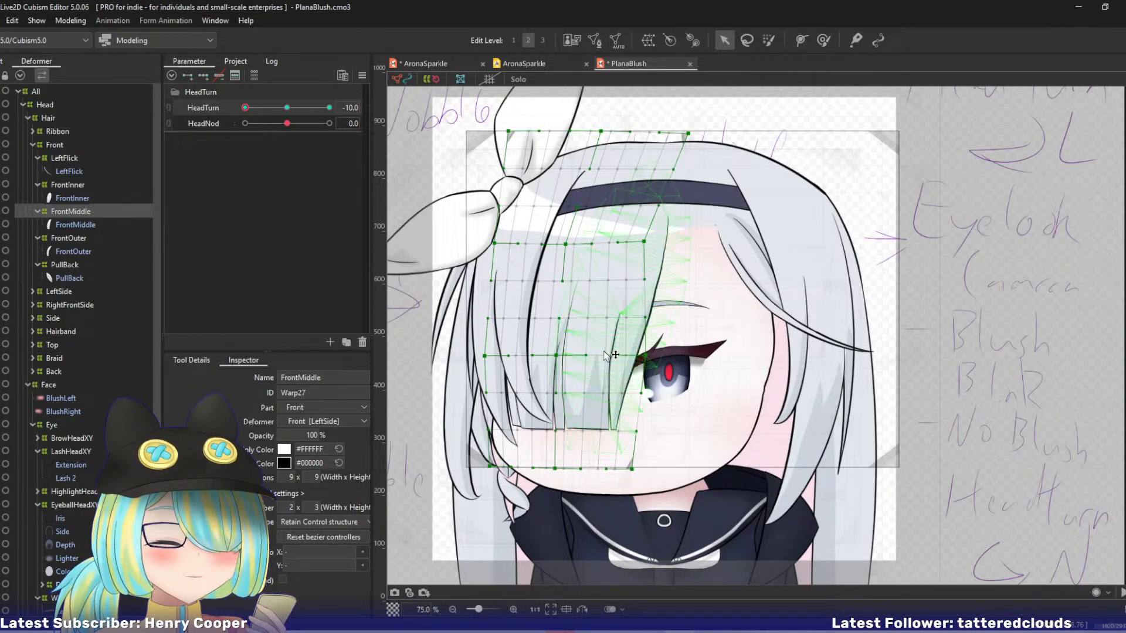
pyautogui.moveTo(557, 356); pyautogui.dragTo(560, 354)
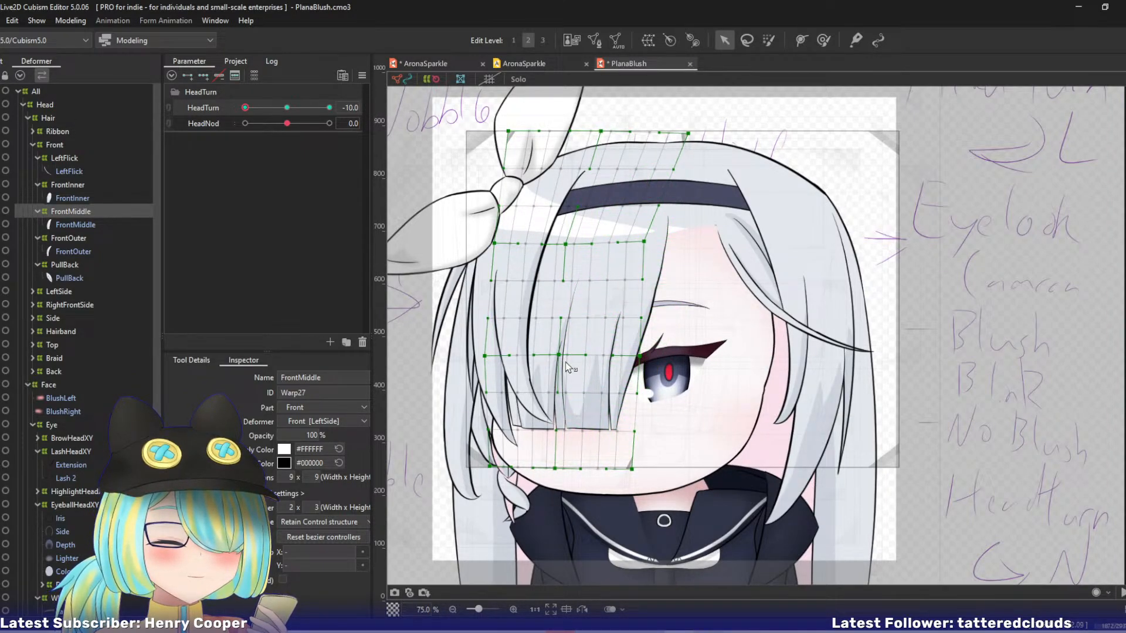
pyautogui.moveTo(557, 467); pyautogui.dragTo(562, 467)
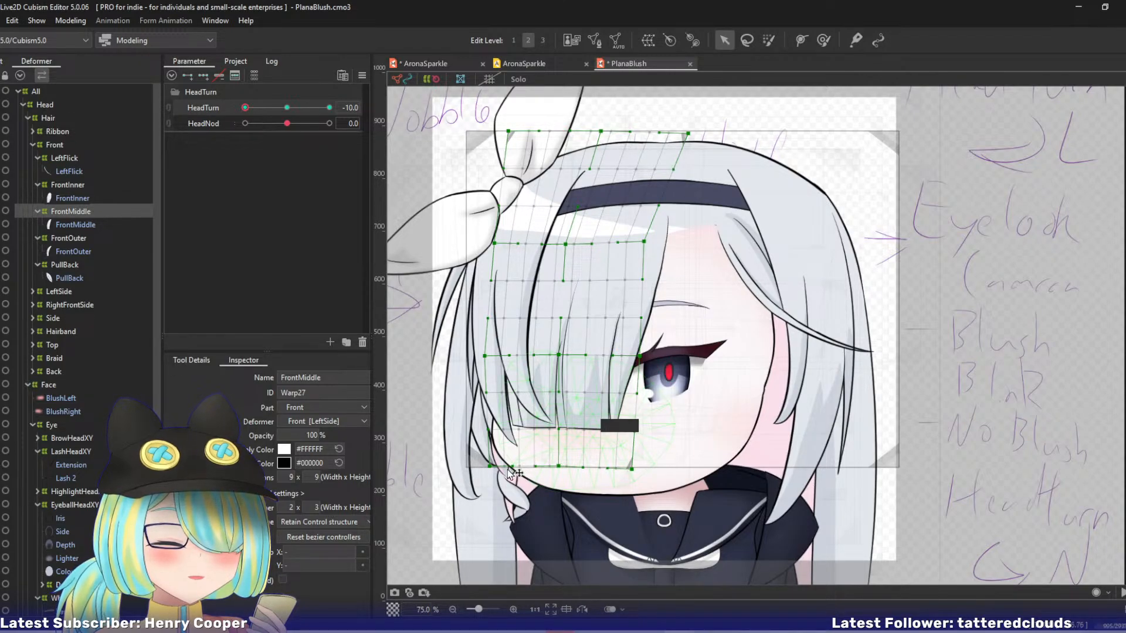
pyautogui.moveTo(490, 467); pyautogui.dragTo(491, 461)
pyautogui.moveTo(558, 467); pyautogui.dragTo(558, 467)
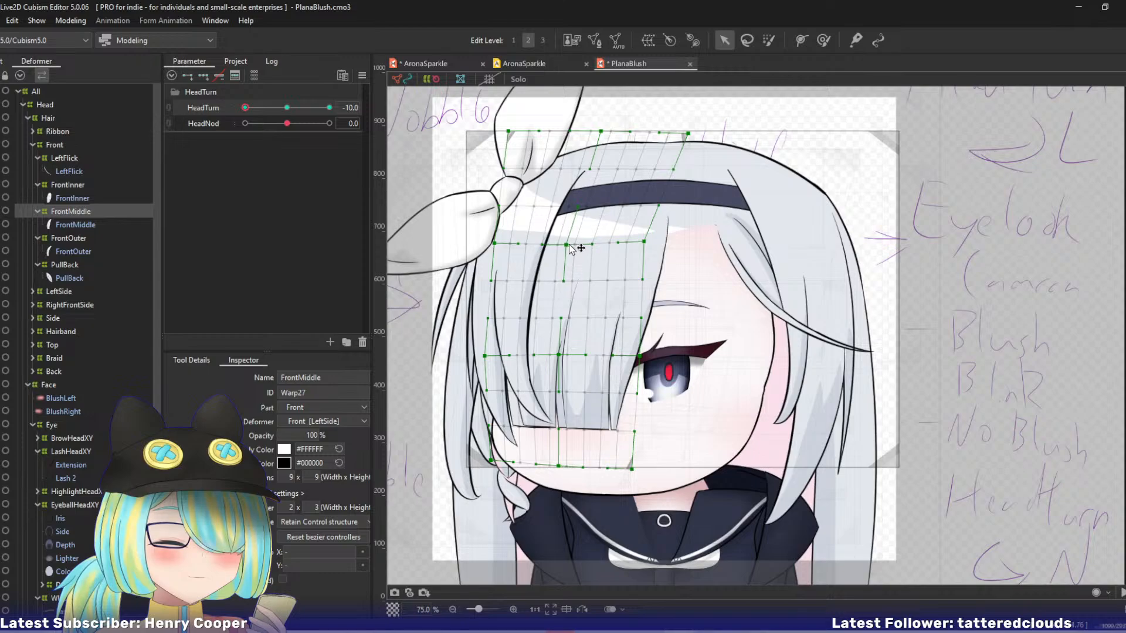
# Shift the FrontMiddle deformer's upper central, top central and top-left control points right to reshape the strand's root.
pyautogui.moveTo(570, 246); pyautogui.dragTo(576, 244)
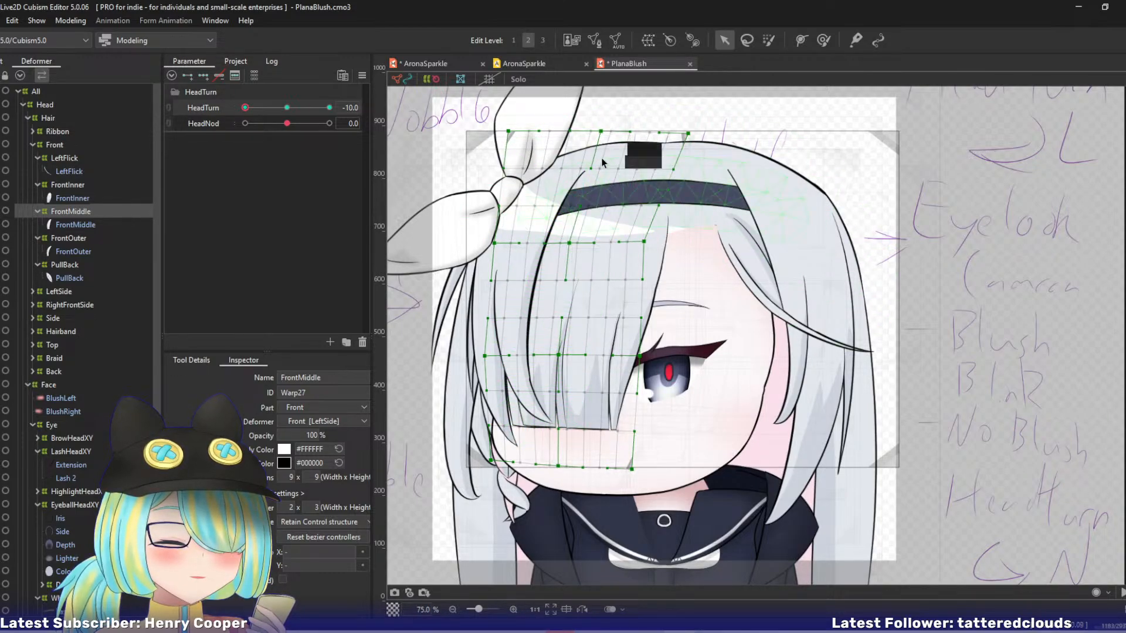
pyautogui.moveTo(603, 133); pyautogui.dragTo(611, 134)
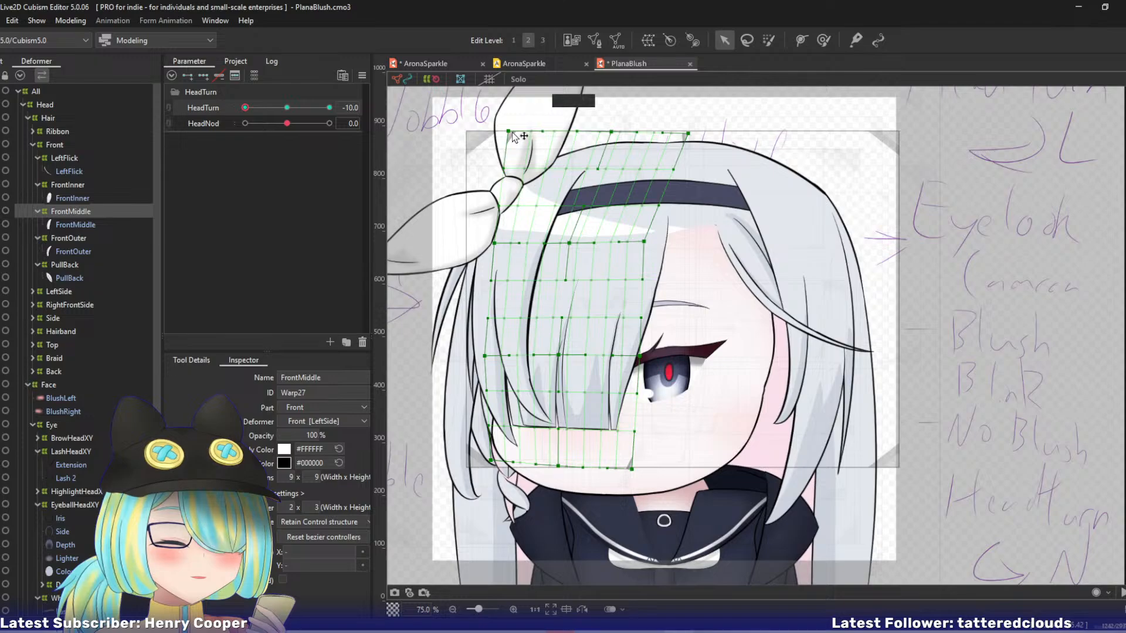
pyautogui.moveTo(508, 131); pyautogui.dragTo(531, 133)
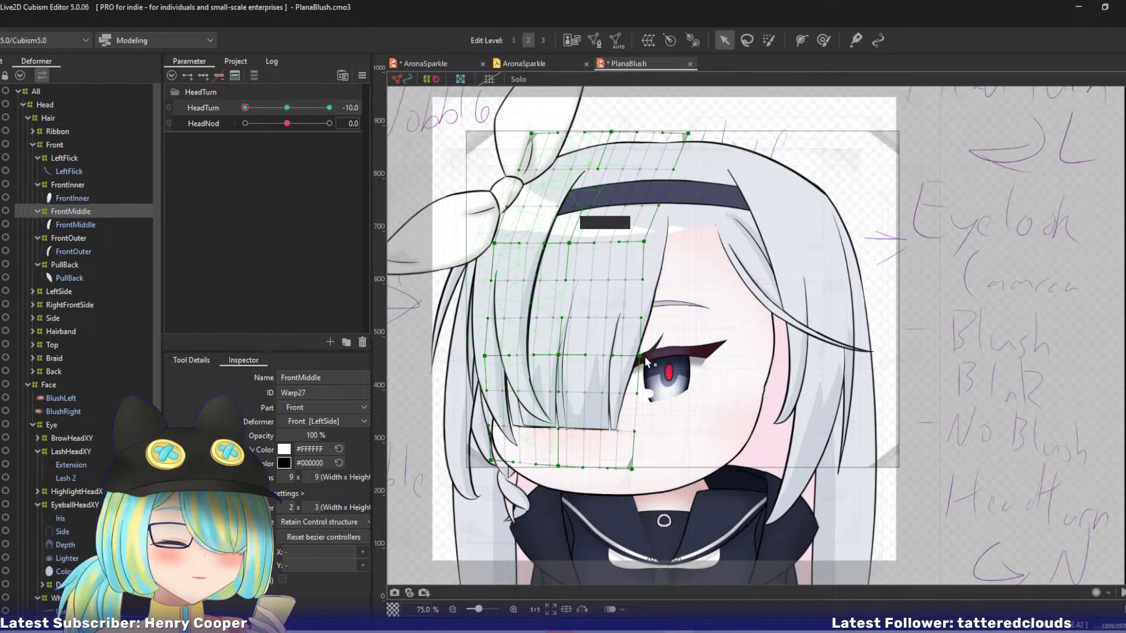
# Pull the FrontMiddle deformer's lower-right edge and bottom-right corner inward, nudging the lower central point slightly right.
pyautogui.moveTo(640, 356); pyautogui.dragTo(629, 357)
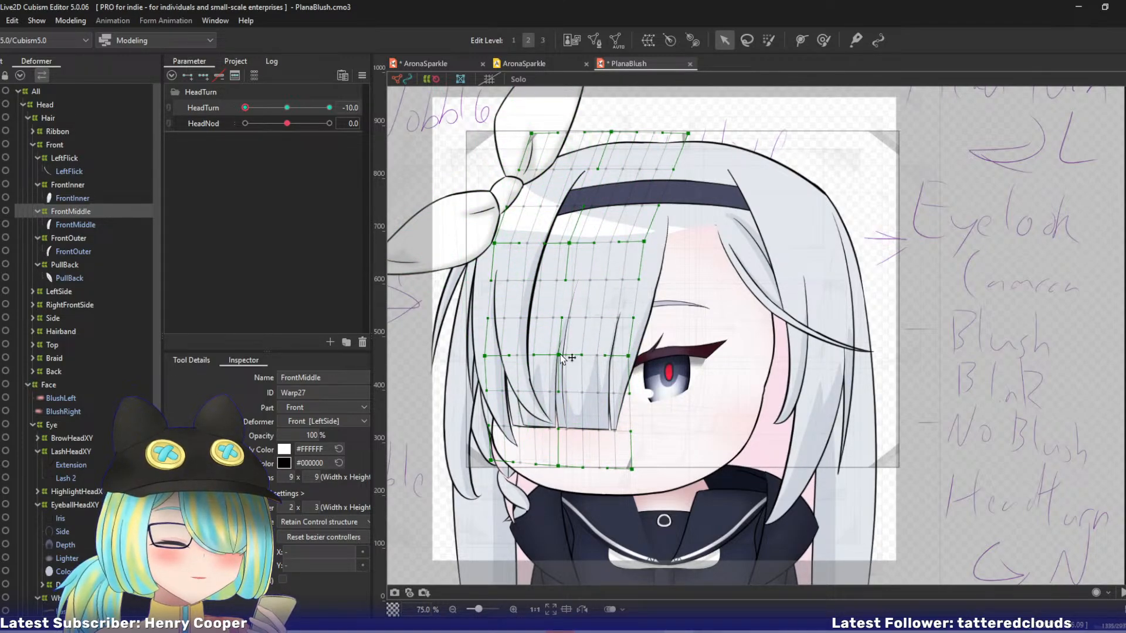
pyautogui.moveTo(559, 356); pyautogui.dragTo(561, 356)
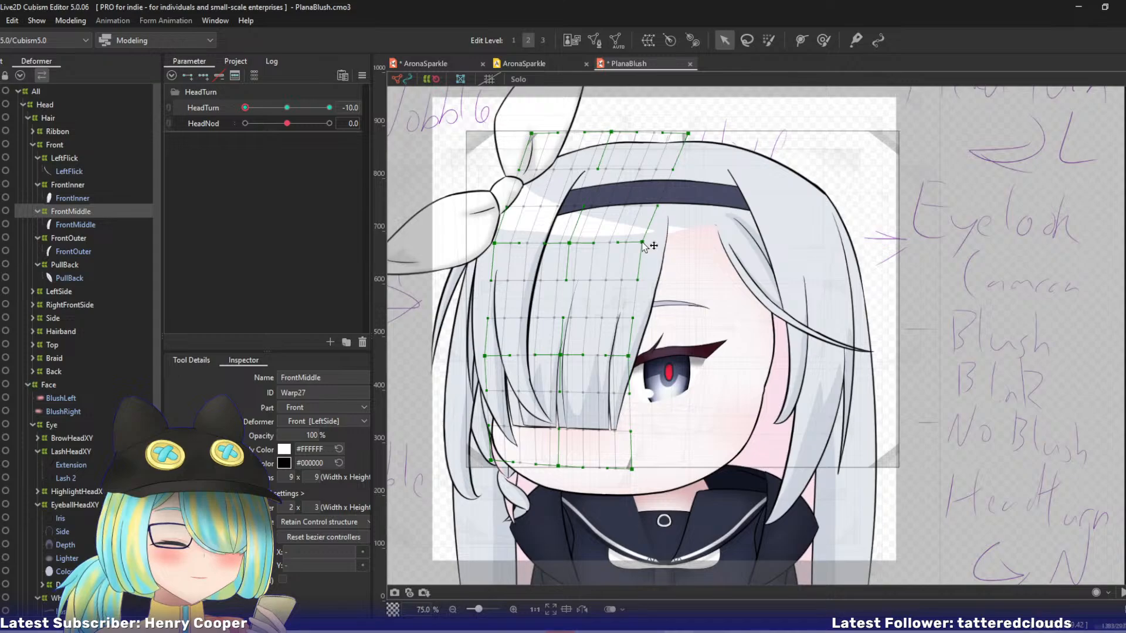
pyautogui.moveTo(632, 467); pyautogui.dragTo(616, 468)
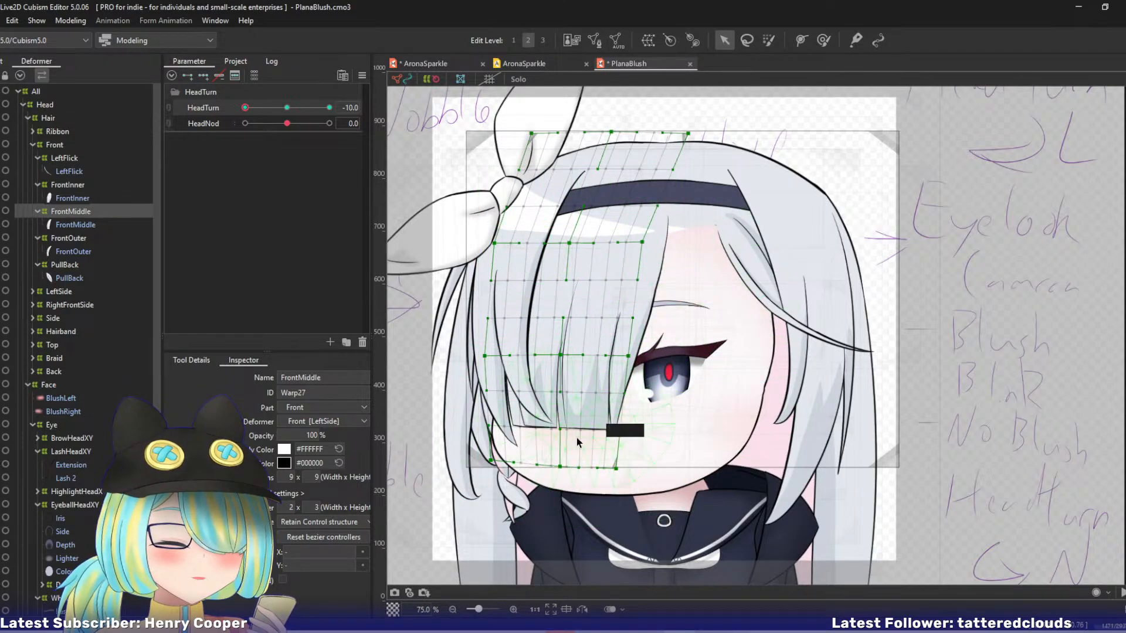
# Open the FrontOuter art mesh for mesh editing and delete the lassoed interior vertices inside its outer outline.
pyautogui.click(77, 238)
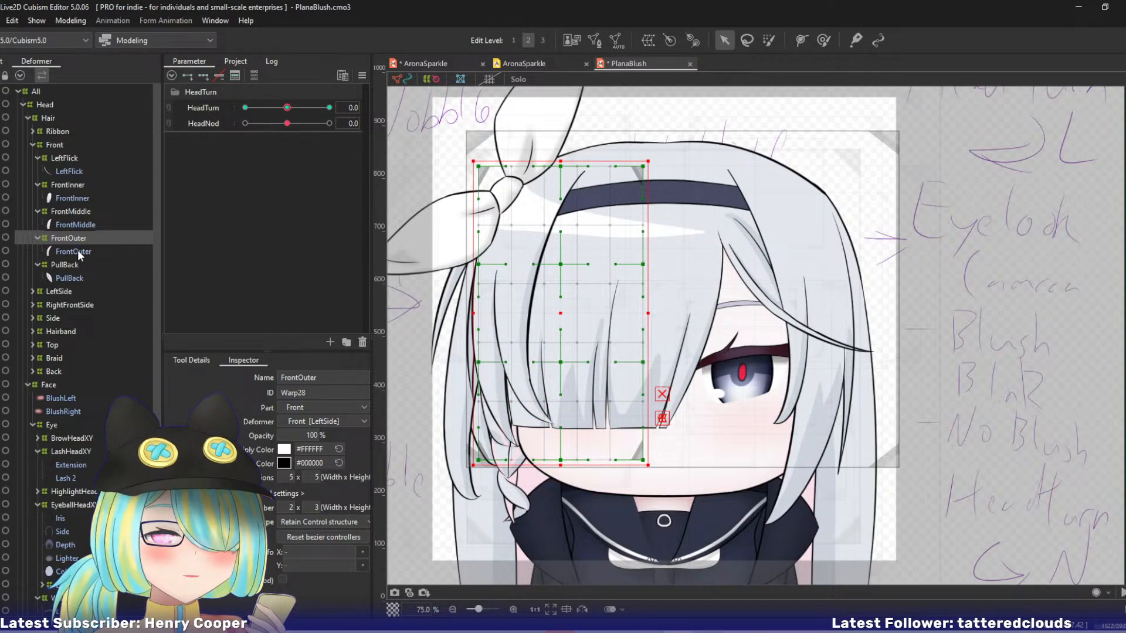
pyautogui.click(78, 250)
pyautogui.hotkey('ctrl', 'e')
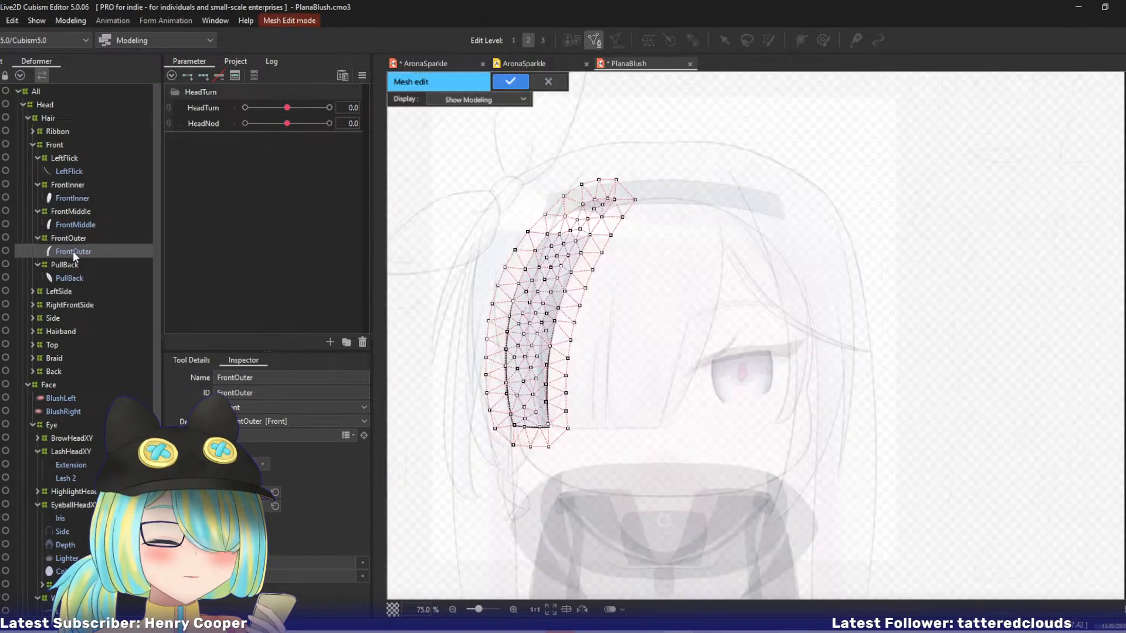
pyautogui.moveTo(448, 229); pyautogui.dragTo(524, 255)
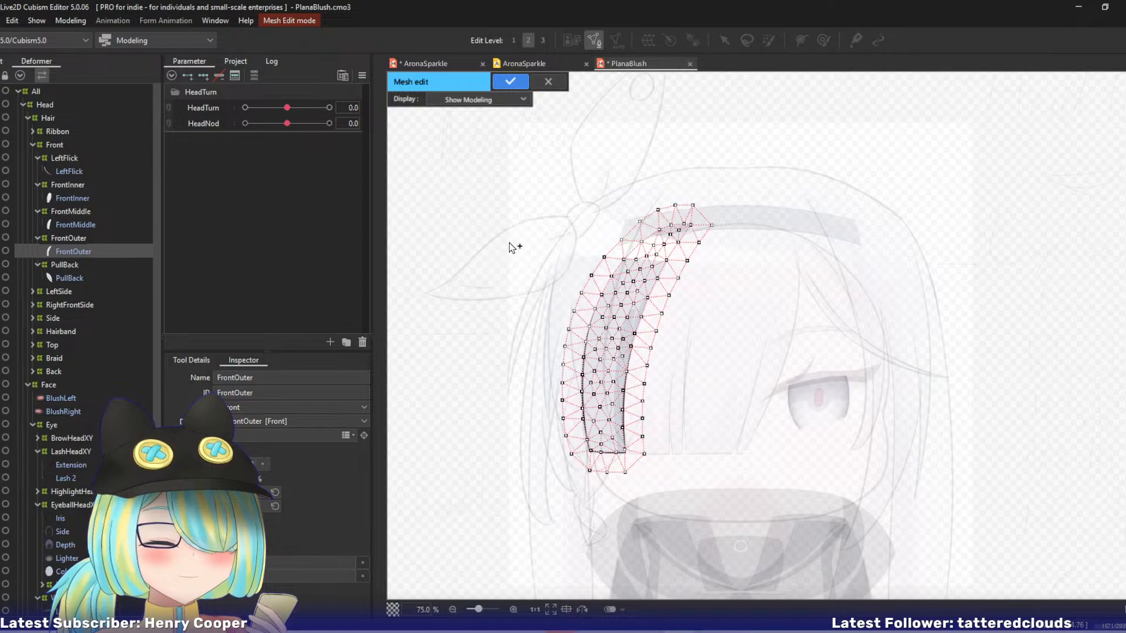
pyautogui.click(197, 364)
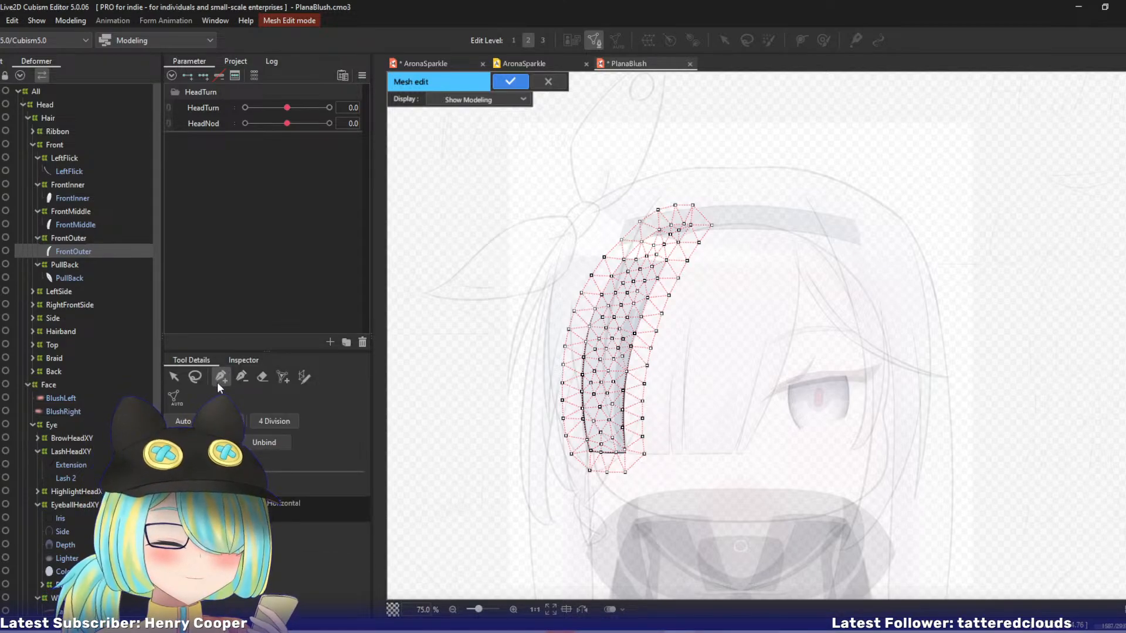
pyautogui.moveTo(669, 224)
pyautogui.mouseDown()
pyautogui.moveTo(601, 288)
pyautogui.moveTo(588, 320)
pyautogui.moveTo(577, 386)
pyautogui.moveTo(594, 457)
pyautogui.moveTo(630, 456)
pyautogui.moveTo(635, 372)
pyautogui.moveTo(698, 240)
pyautogui.mouseUp()
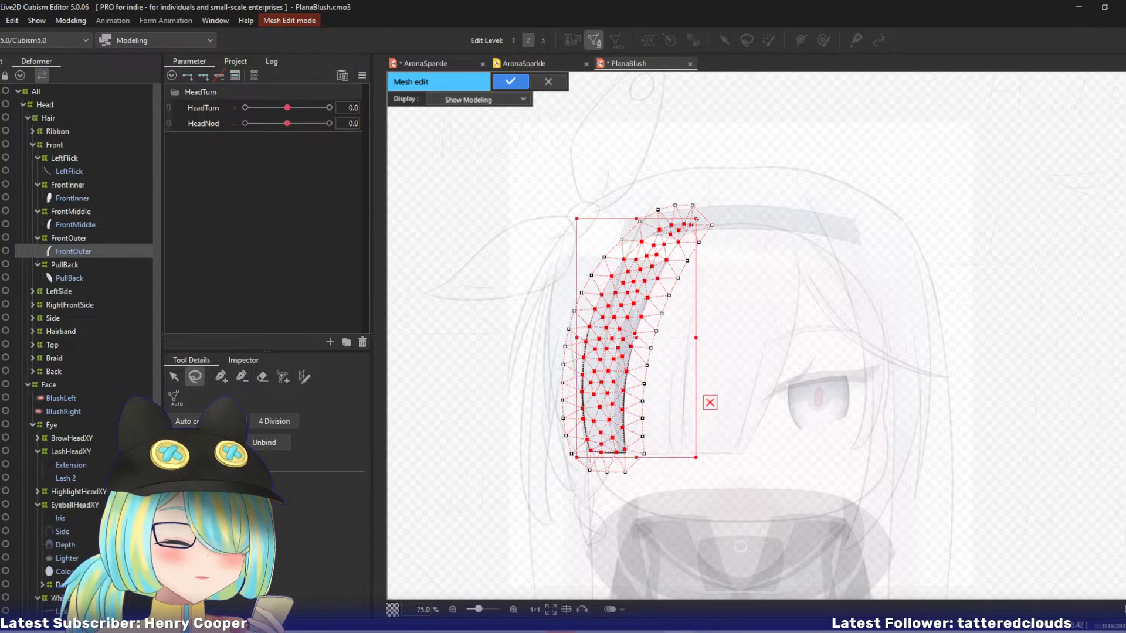
pyautogui.press('Delete')
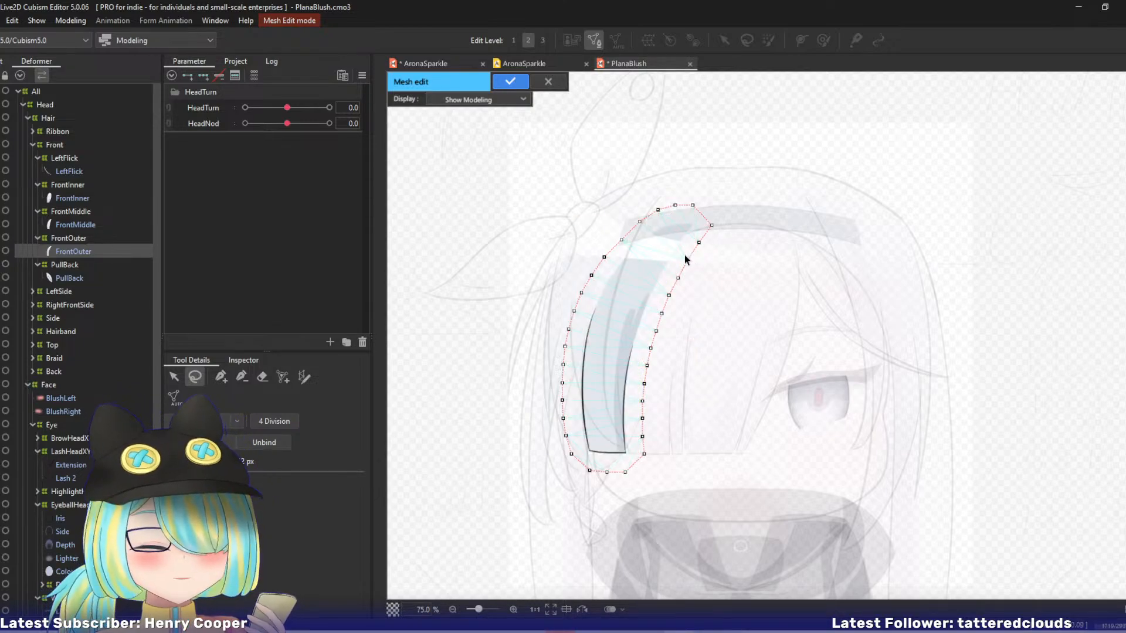
# Trace a stroke mesh-mapping line around the FrontOuter strand's outline, starting and ending at its root.
pyautogui.click(304, 376)
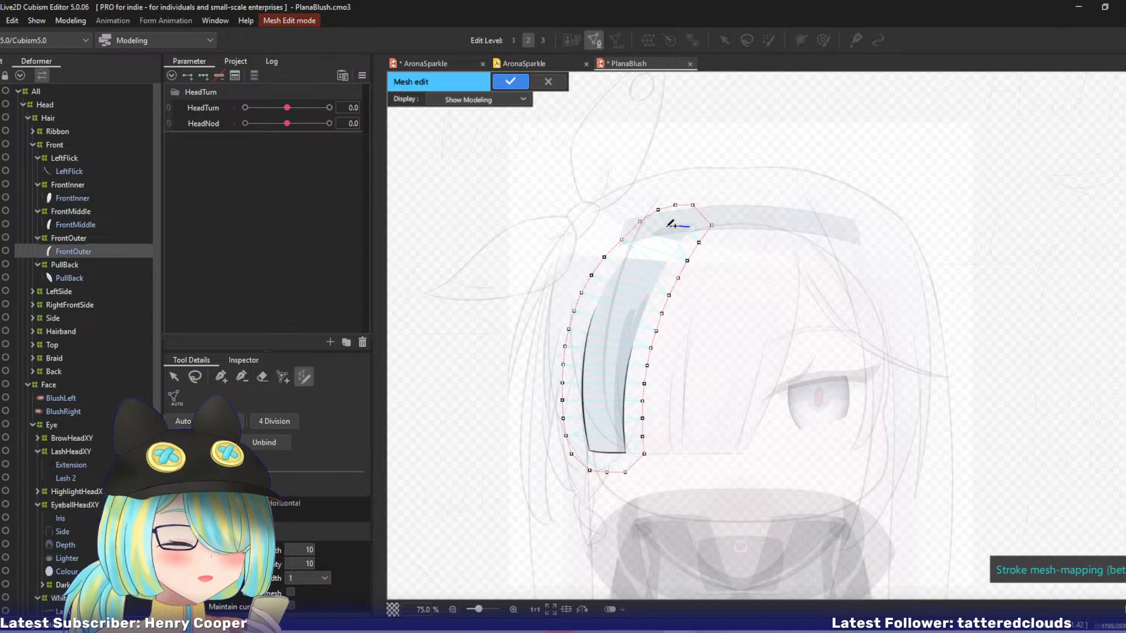
pyautogui.moveTo(690, 226)
pyautogui.mouseDown()
pyautogui.moveTo(615, 264)
pyautogui.moveTo(587, 396)
pyautogui.moveTo(598, 451)
pyautogui.moveTo(627, 431)
pyautogui.moveTo(640, 329)
pyautogui.moveTo(664, 253)
pyautogui.moveTo(682, 235)
pyautogui.mouseUp()
pyautogui.hotkey('ctrl', '+')
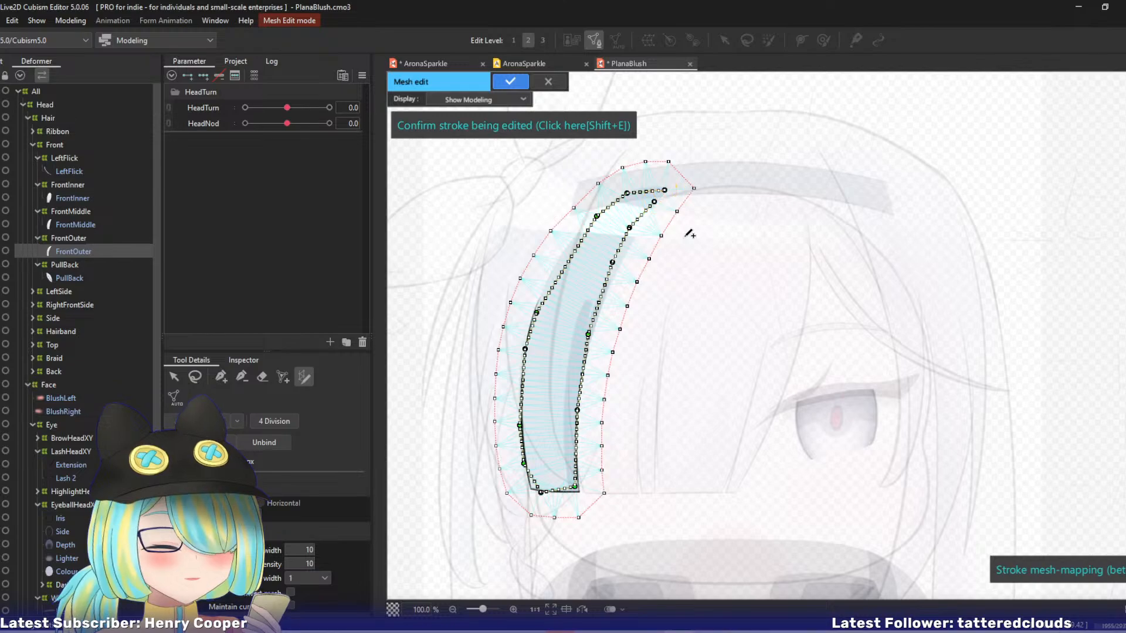
# Shift the stroke's end point and upper inner-edge points right, adding a point where needed, to follow the FrontOuter strand's inner edge.
pyautogui.moveTo(687, 285); pyautogui.dragTo(729, 308)
pyautogui.hotkey('ctrl', '+')
pyautogui.moveTo(668, 345); pyautogui.dragTo(687, 378)
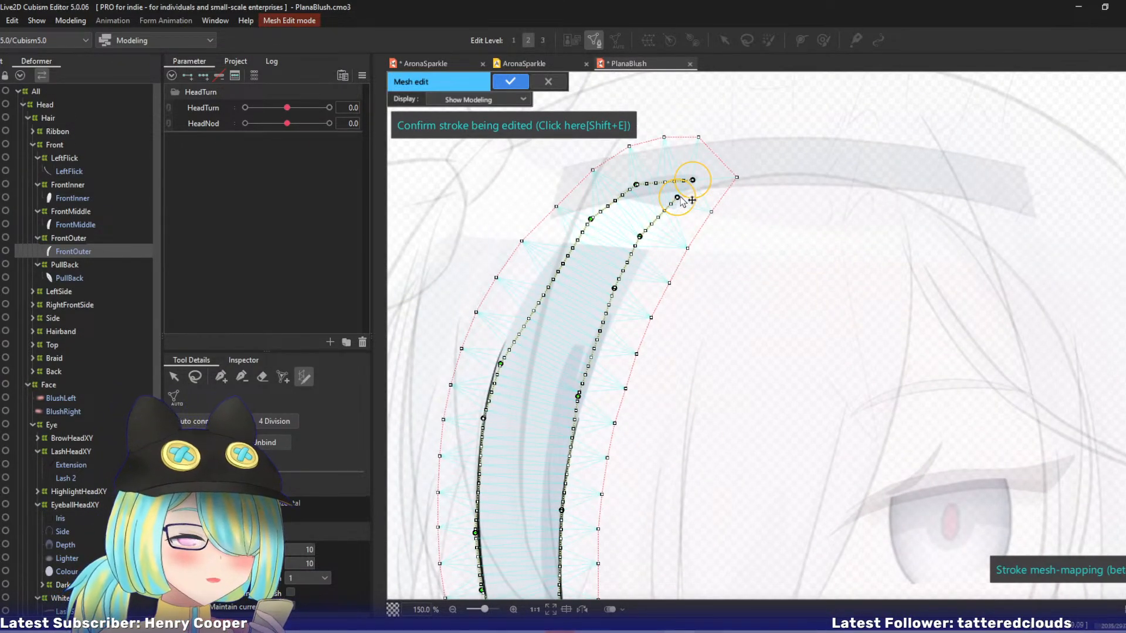
pyautogui.moveTo(678, 199); pyautogui.dragTo(685, 197)
pyautogui.moveTo(650, 237); pyautogui.dragTo(660, 234)
pyautogui.moveTo(617, 289); pyautogui.dragTo(633, 282)
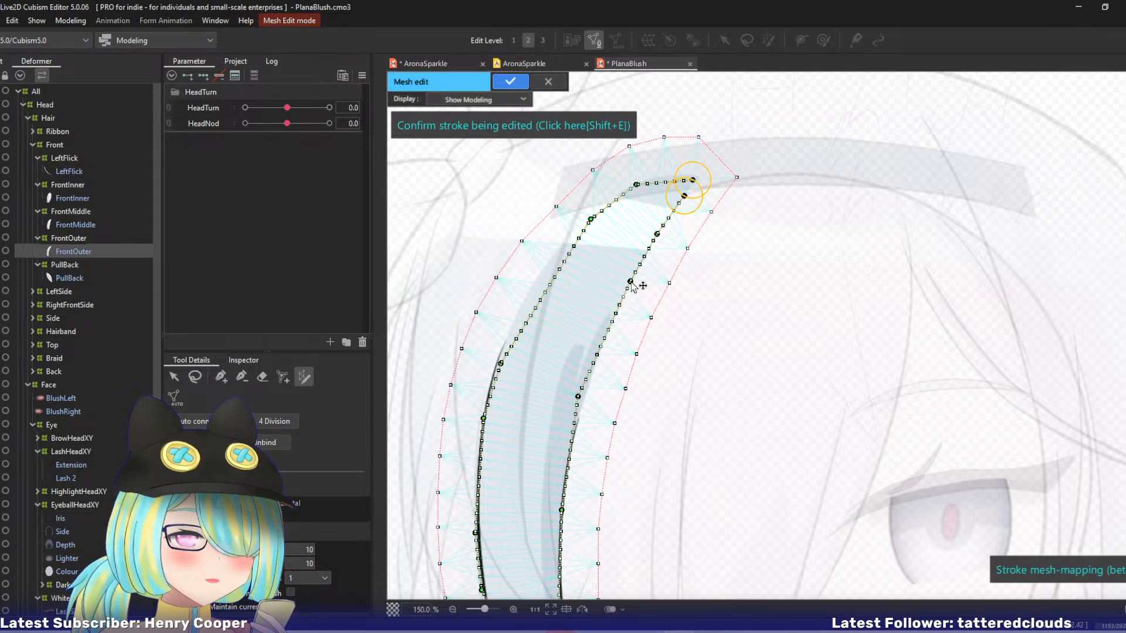
pyautogui.click(608, 331)
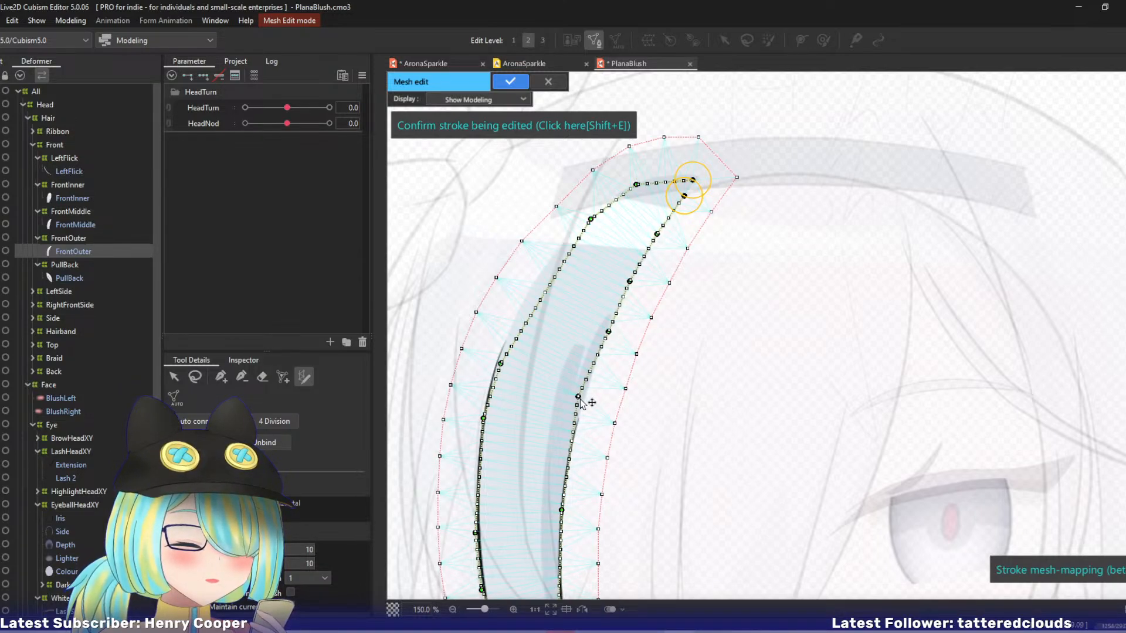
pyautogui.moveTo(580, 400); pyautogui.dragTo(585, 402)
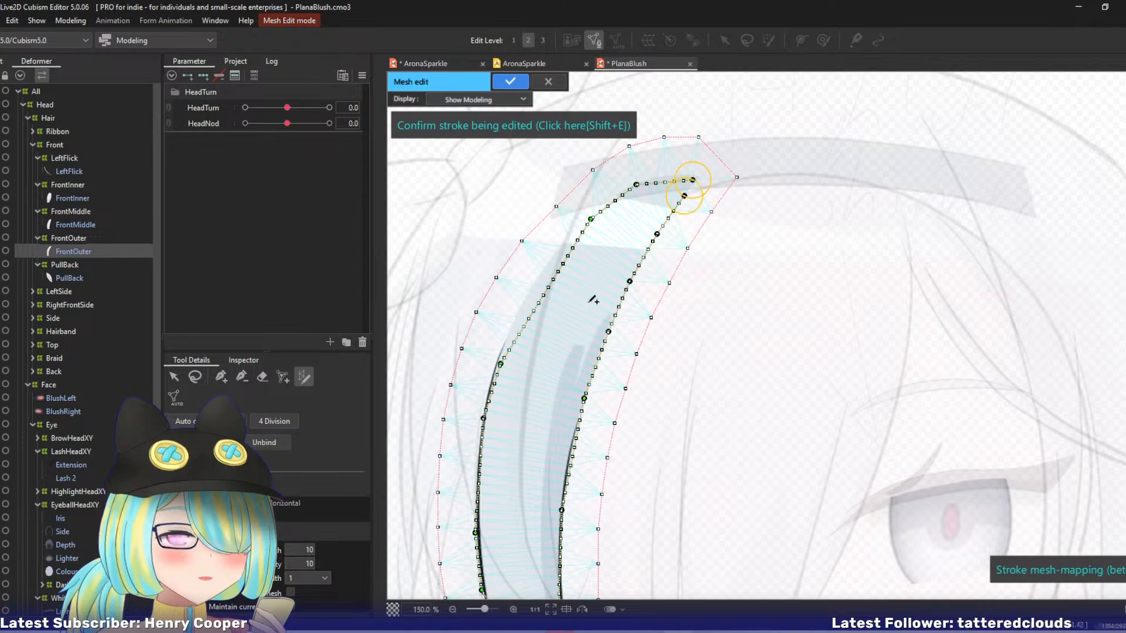
# Reshape the stroke over the FrontOuter strand's root and upper outer edge by moving its control points outward into a smooth curve.
pyautogui.moveTo(694, 180); pyautogui.dragTo(631, 187)
pyautogui.moveTo(591, 219); pyautogui.dragTo(596, 211)
pyautogui.moveTo(572, 250); pyautogui.dragTo(562, 246)
pyautogui.moveTo(539, 293); pyautogui.dragTo(529, 289)
pyautogui.moveTo(511, 340); pyautogui.dragTo(506, 340)
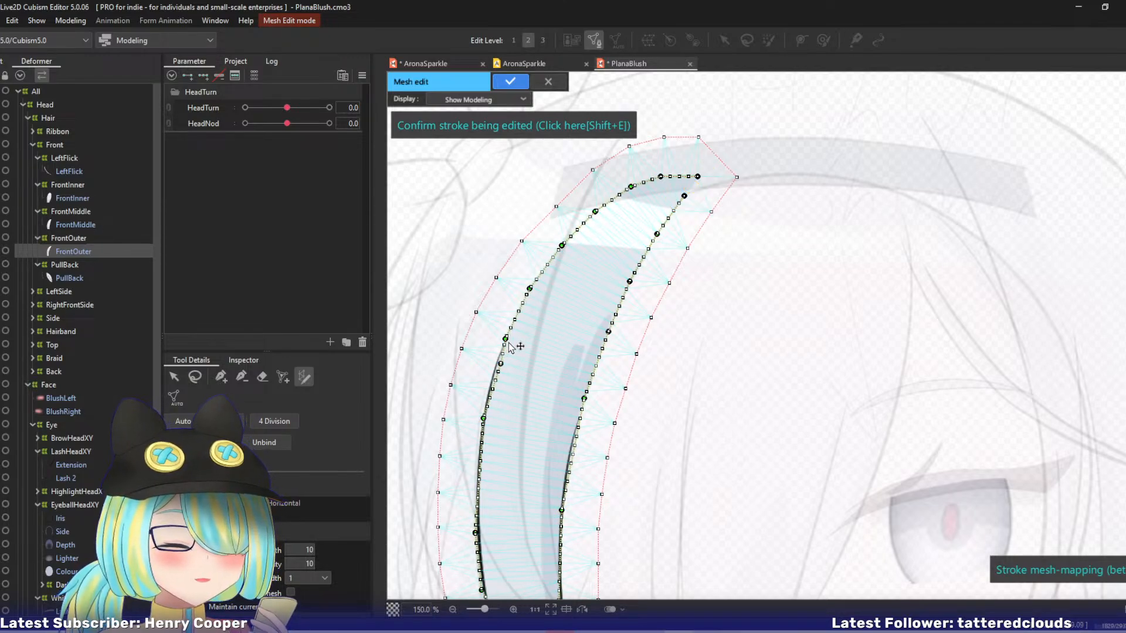
# Align the stroke's control points with the line art along the middle and lower outer edge of the FrontOuter strand.
pyautogui.moveTo(496, 429); pyautogui.dragTo(571, 289)
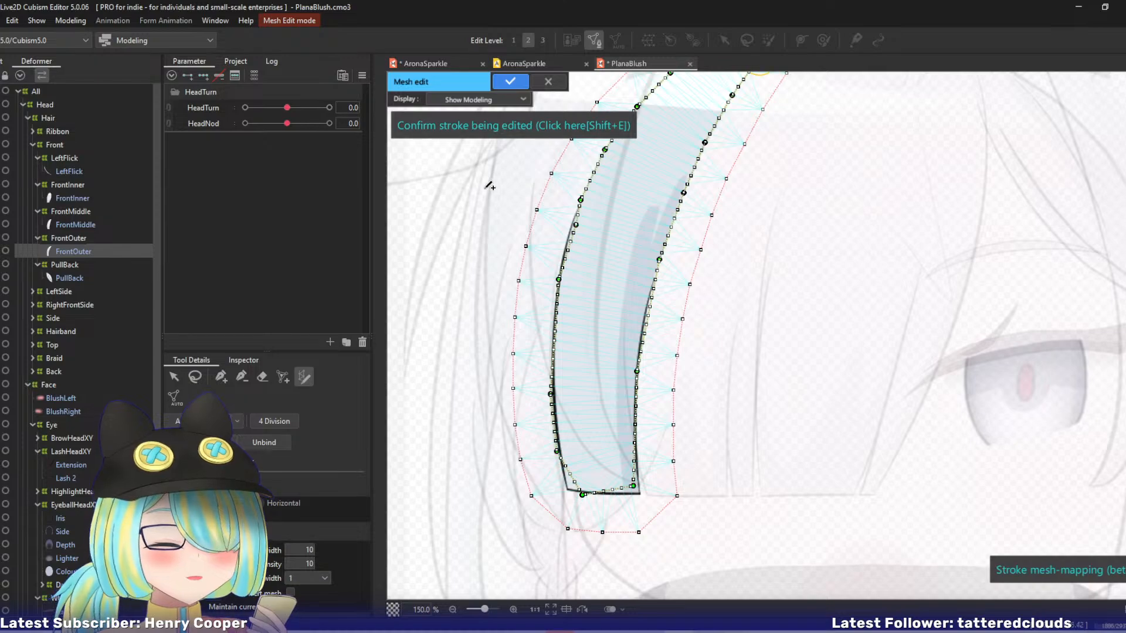
pyautogui.moveTo(576, 226); pyautogui.dragTo(568, 232)
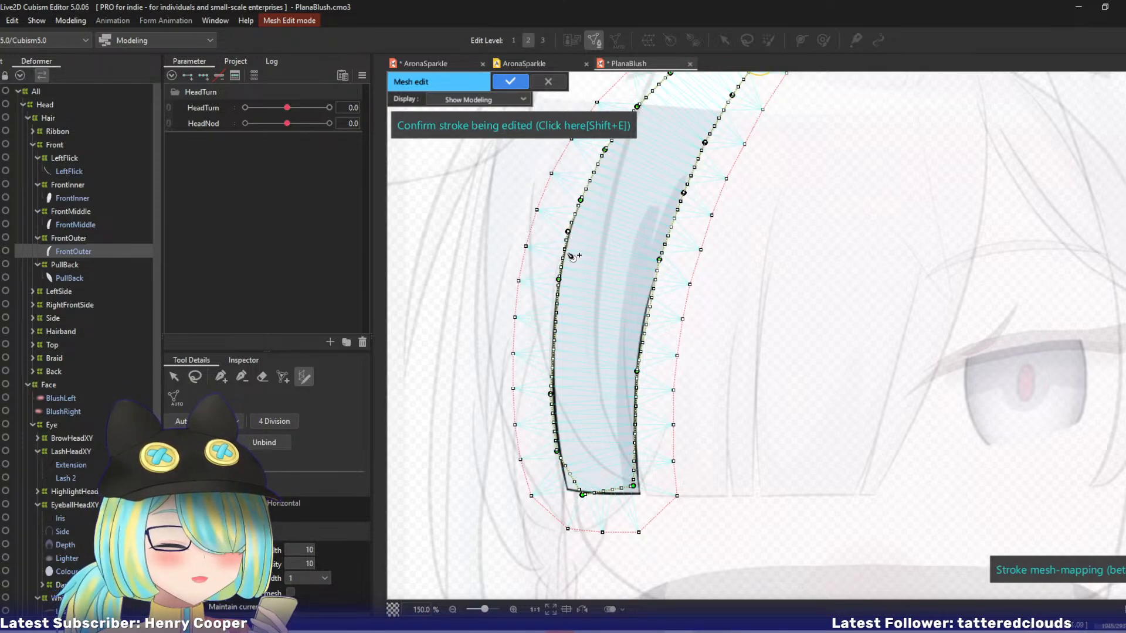
pyautogui.moveTo(559, 281); pyautogui.dragTo(559, 289)
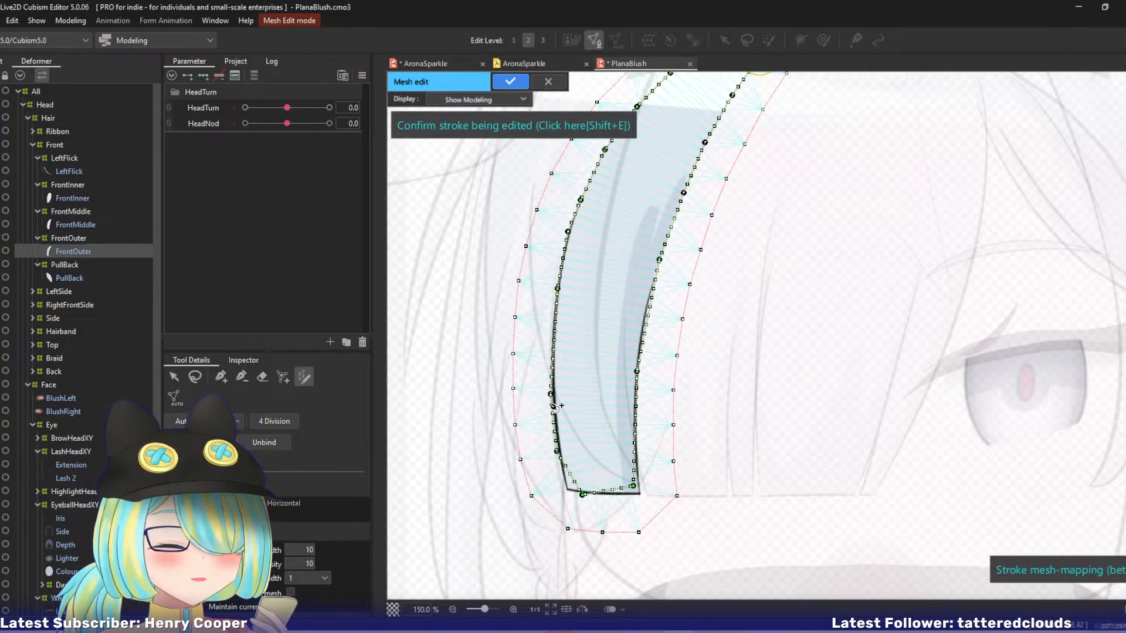
pyautogui.moveTo(552, 403); pyautogui.dragTo(555, 338)
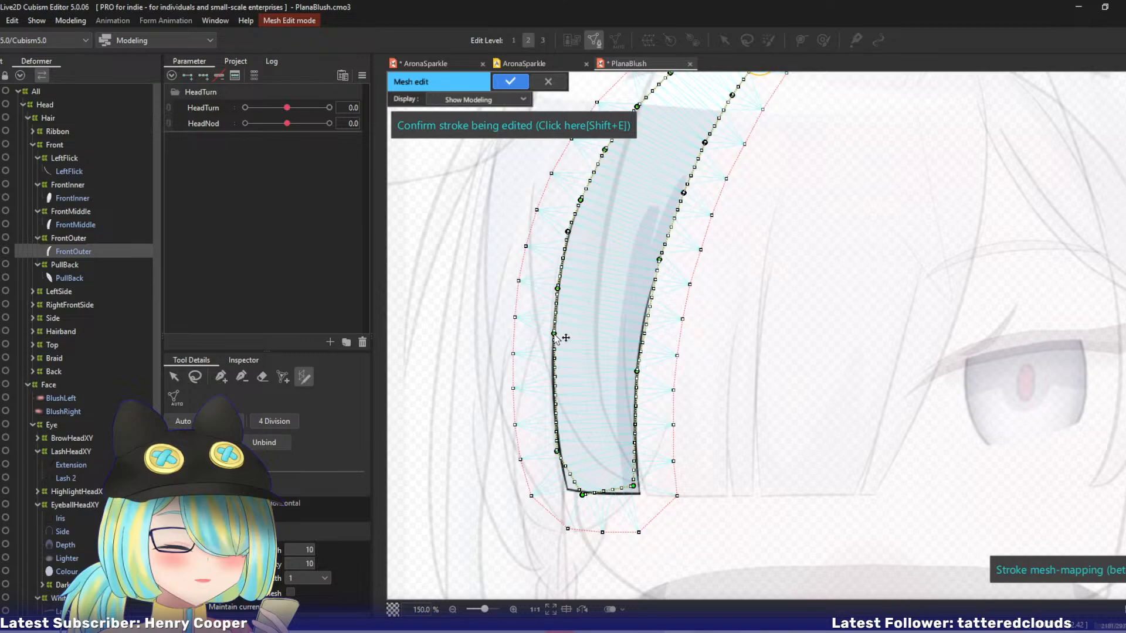
pyautogui.click(554, 398)
pyautogui.moveTo(553, 391); pyautogui.dragTo(553, 386)
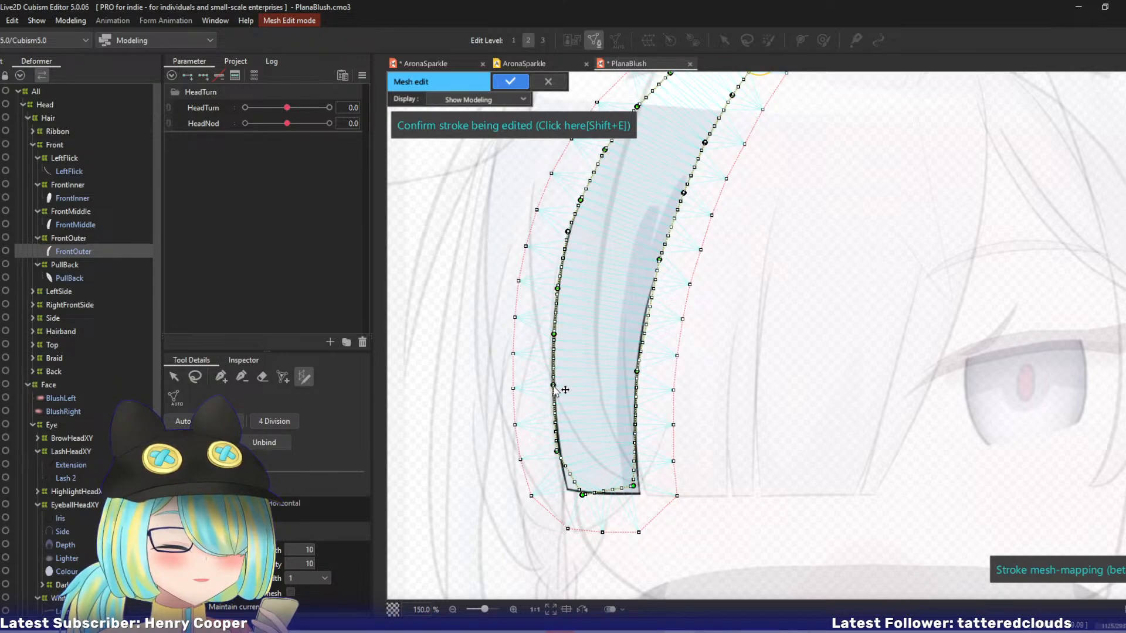
pyautogui.moveTo(557, 451); pyautogui.dragTo(557, 433)
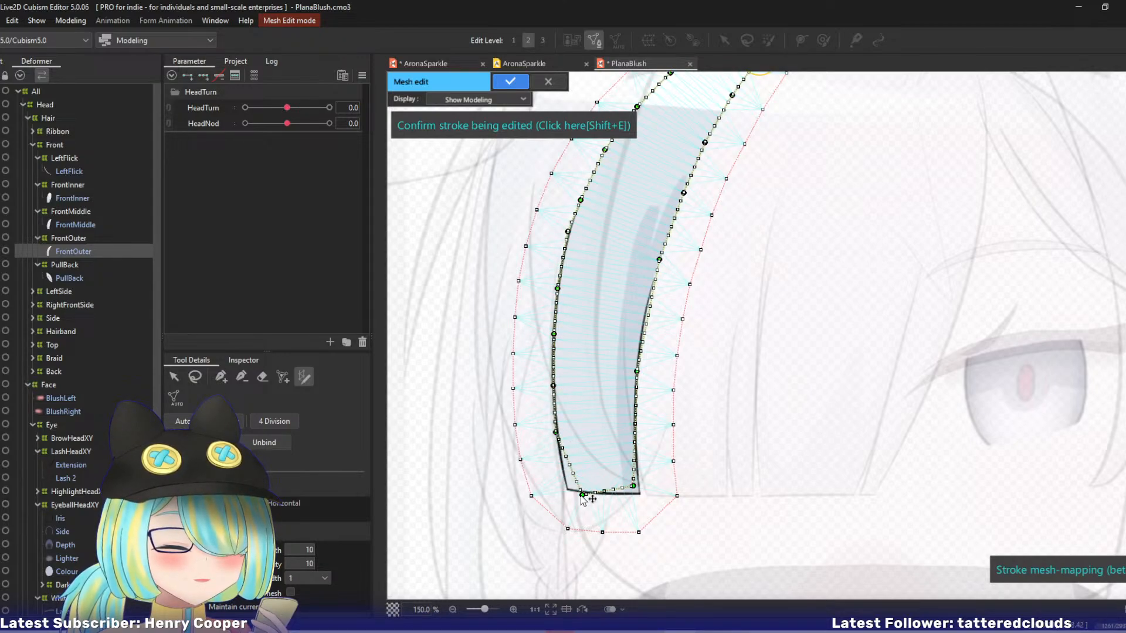
# Fit the stroke to the FrontOuter strand's two bottom corners and add aligned points along its lower inner edge.
pyautogui.moveTo(583, 495); pyautogui.dragTo(567, 487)
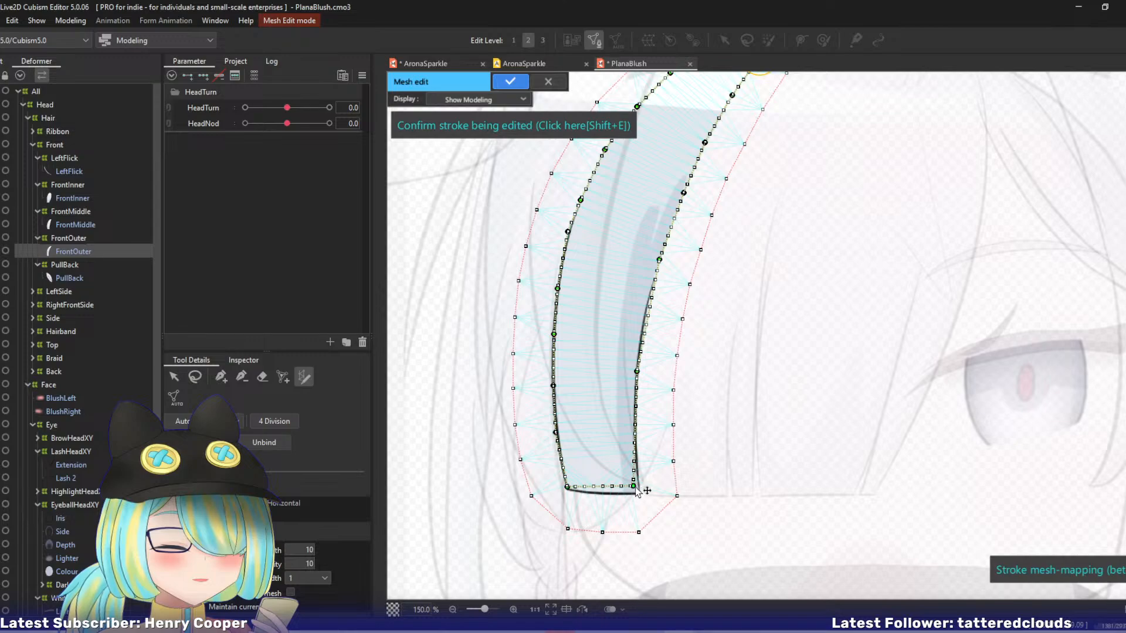
pyautogui.moveTo(635, 489); pyautogui.dragTo(568, 490)
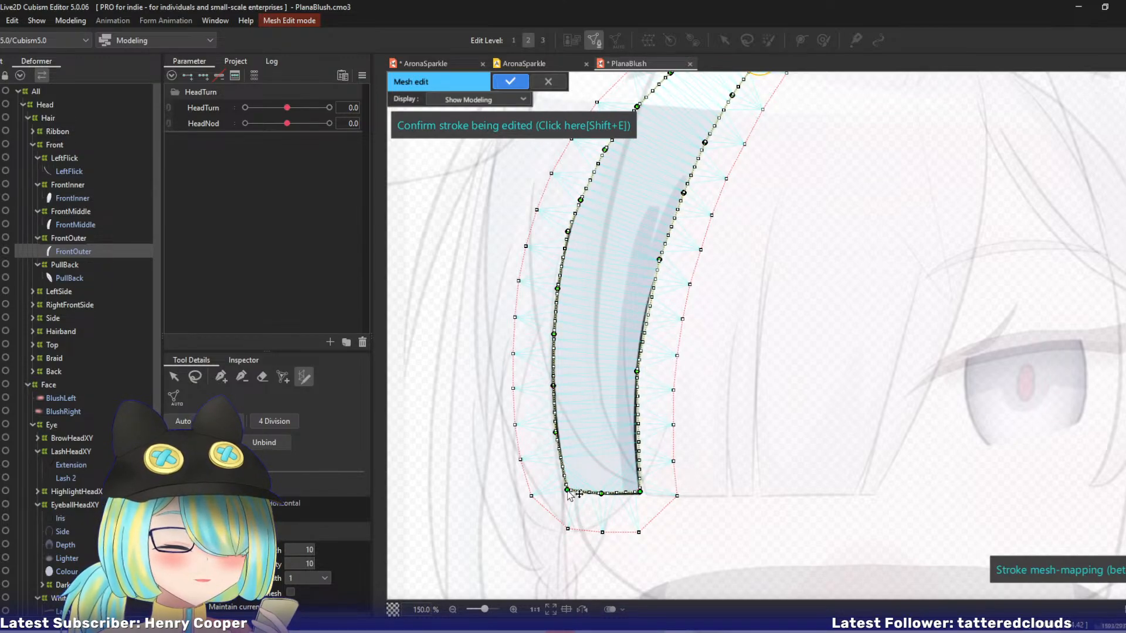
pyautogui.moveTo(640, 492); pyautogui.dragTo(641, 494)
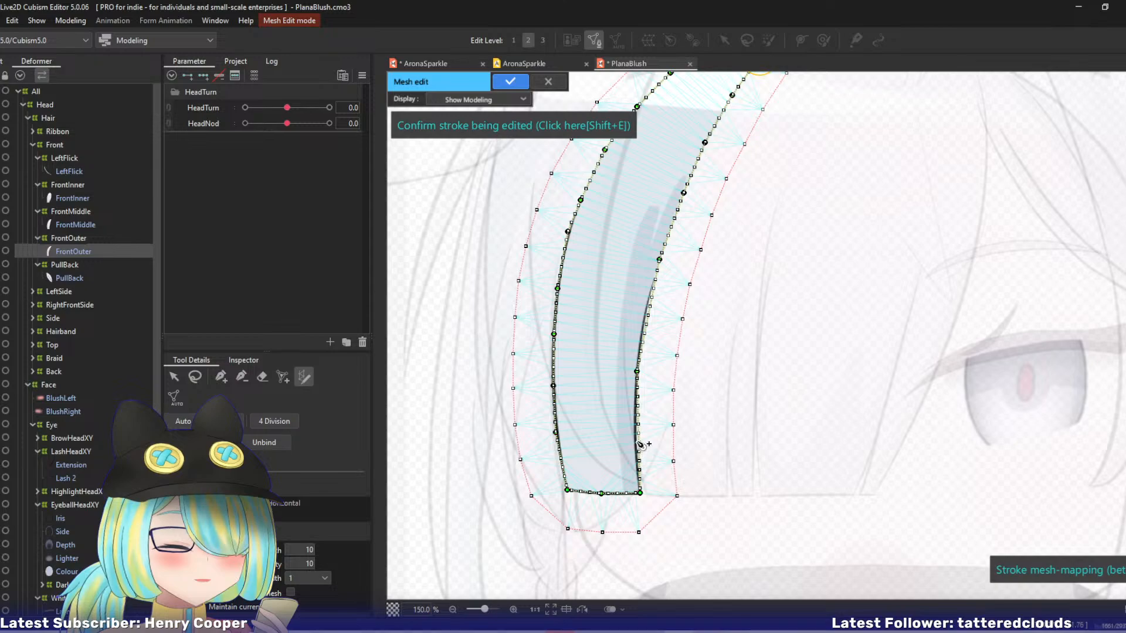
pyautogui.moveTo(638, 435); pyautogui.dragTo(634, 433)
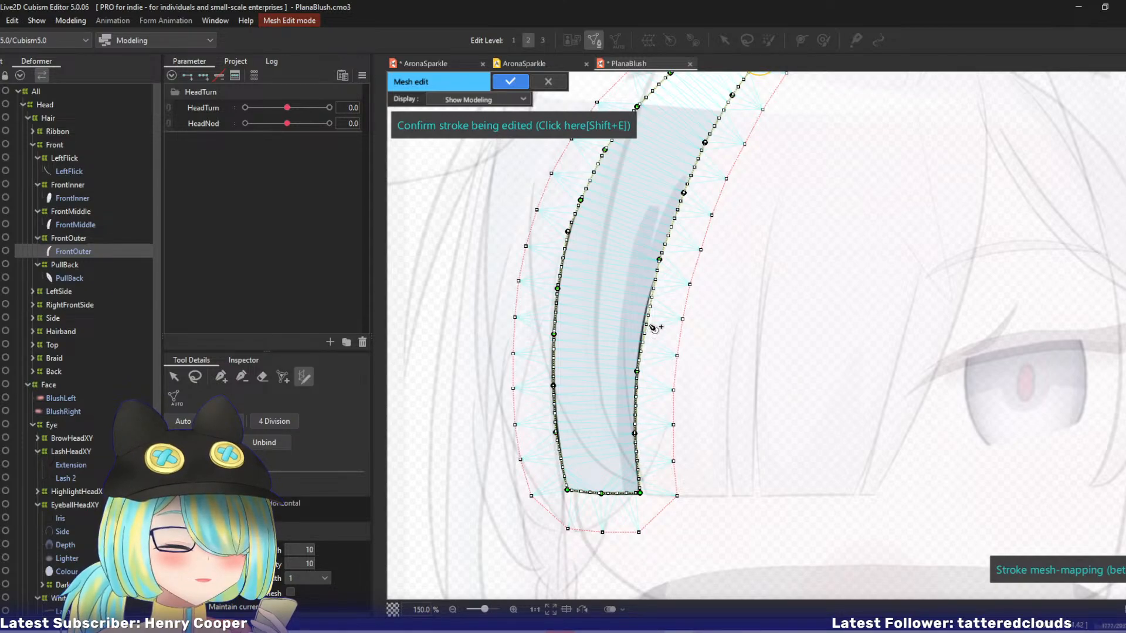
pyautogui.moveTo(648, 317); pyautogui.dragTo(646, 314)
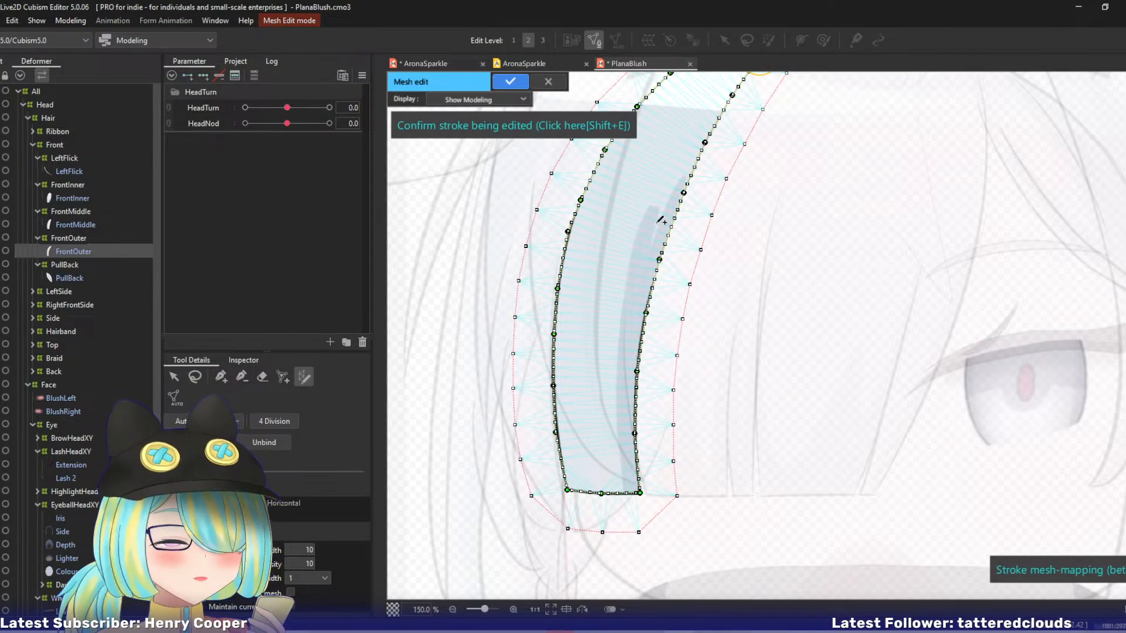
# Move the stroke's end point at the FrontOuter strand's root up and closer to the stroke's starting point.
pyautogui.moveTo(661, 221); pyautogui.dragTo(553, 401)
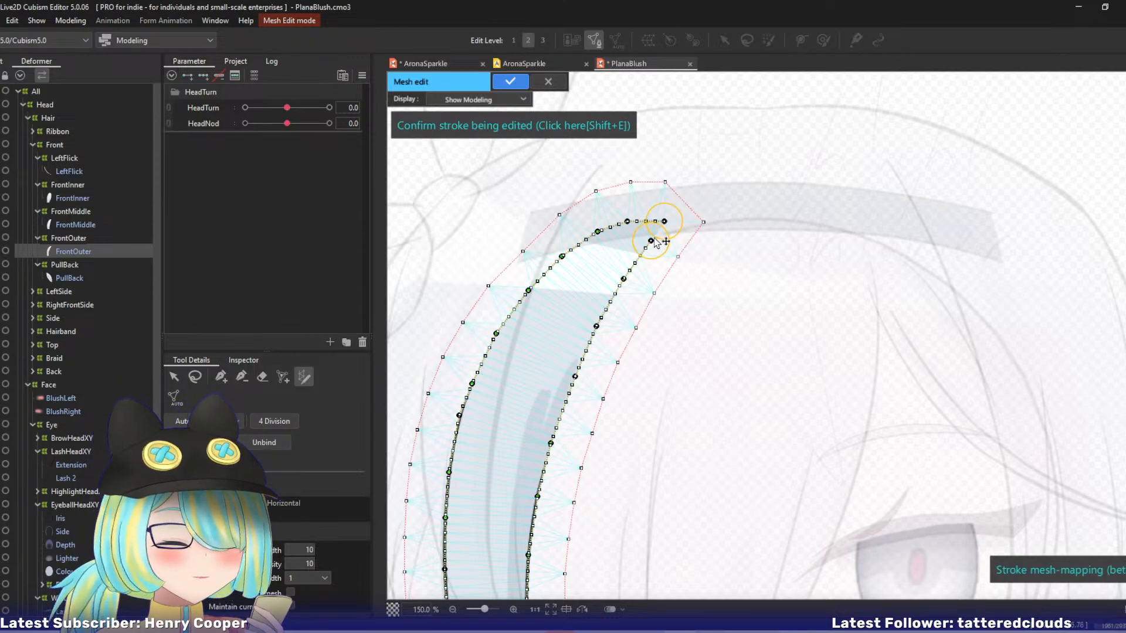
pyautogui.moveTo(652, 240); pyautogui.dragTo(656, 232)
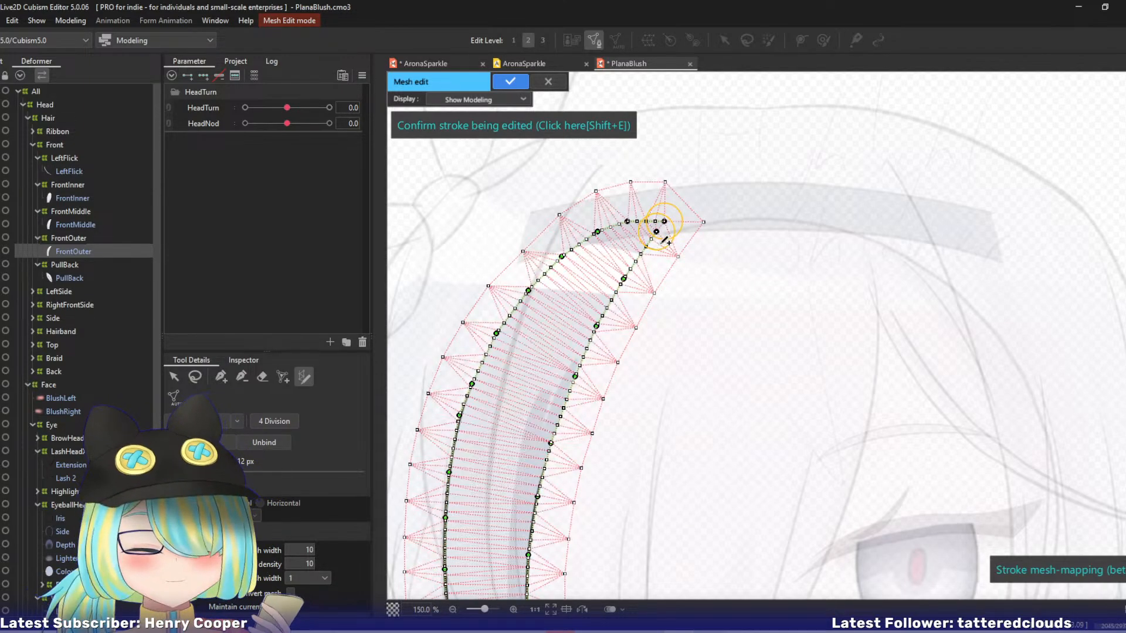
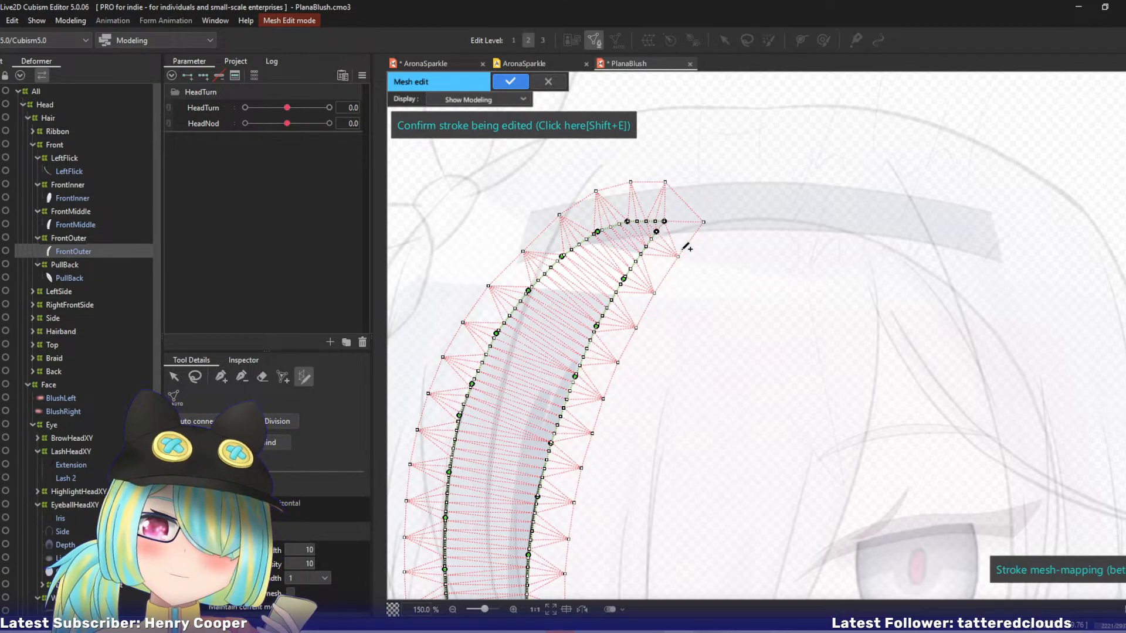
# Apply the FrontOuter stroke mesh edit and isolate the FrontOuter warp deformer with its strand in Solo view.
pyautogui.moveTo(750, 435); pyautogui.dragTo(855, 267)
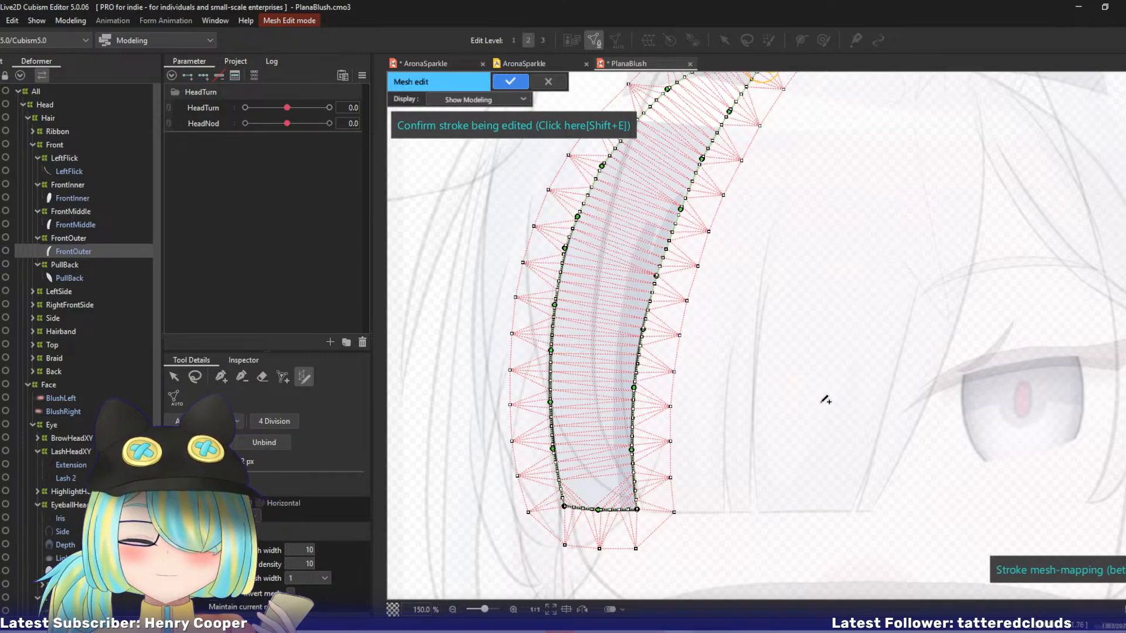
pyautogui.press('Return')
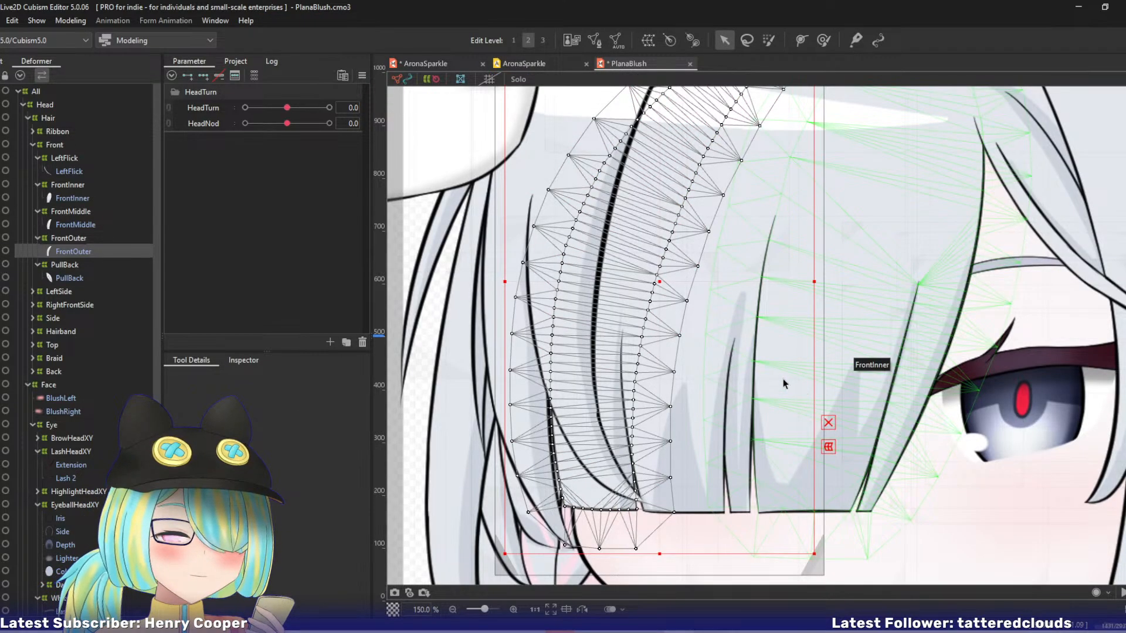
pyautogui.click(73, 234)
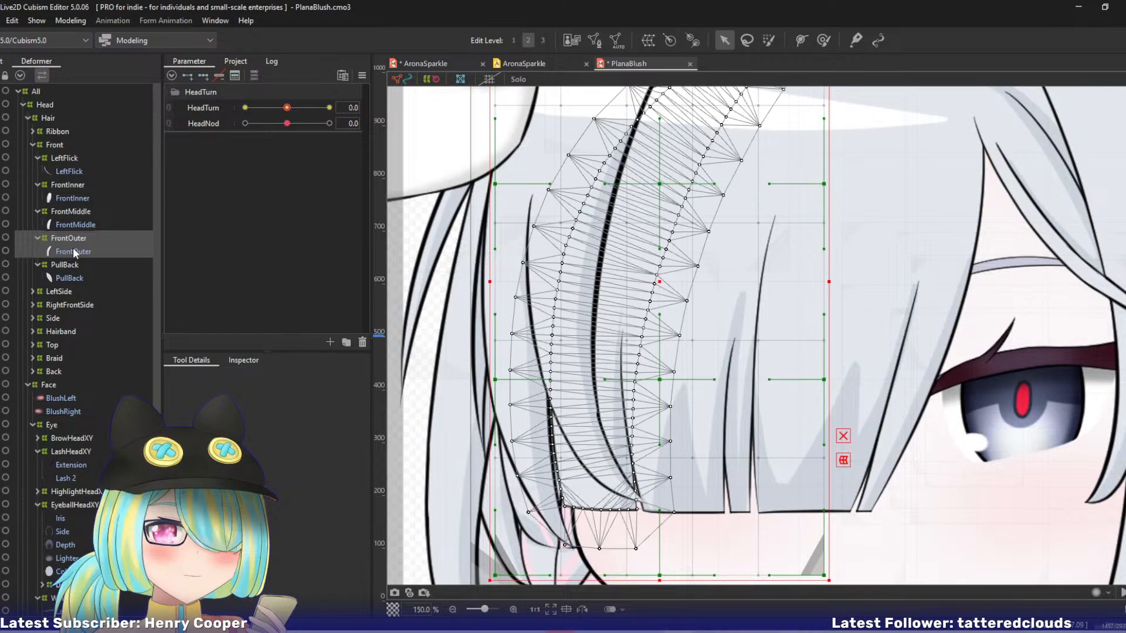
pyautogui.click(75, 252)
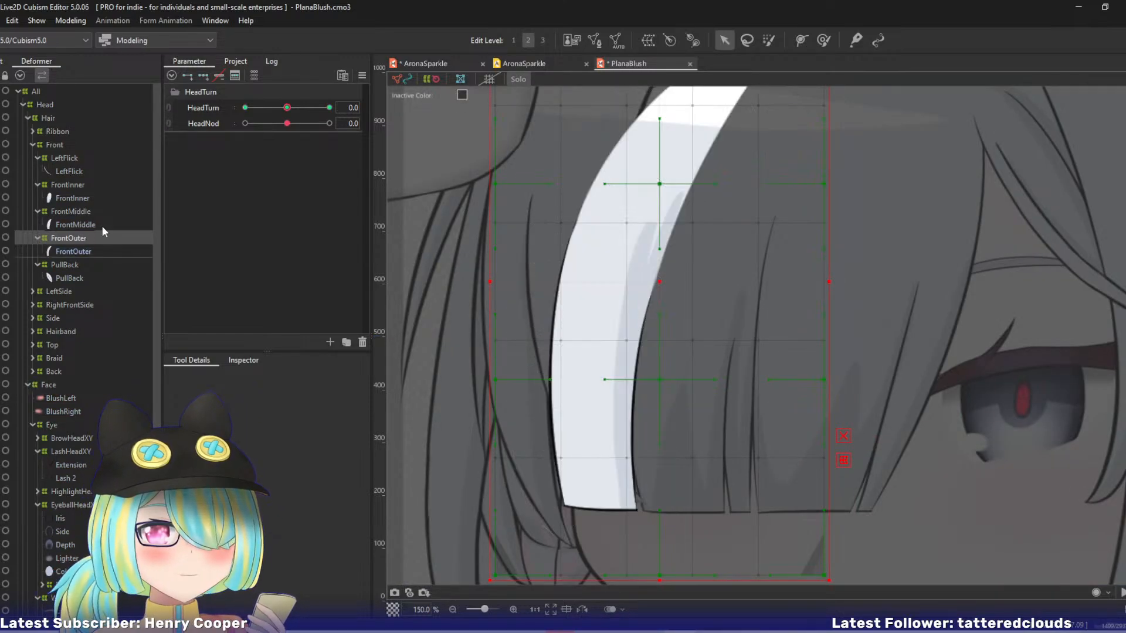
# At HeadTurn -10, shift the FrontOuter warp's centre column of control points left, down to its lower edge.
pyautogui.moveTo(283, 110); pyautogui.dragTo(213, 108)
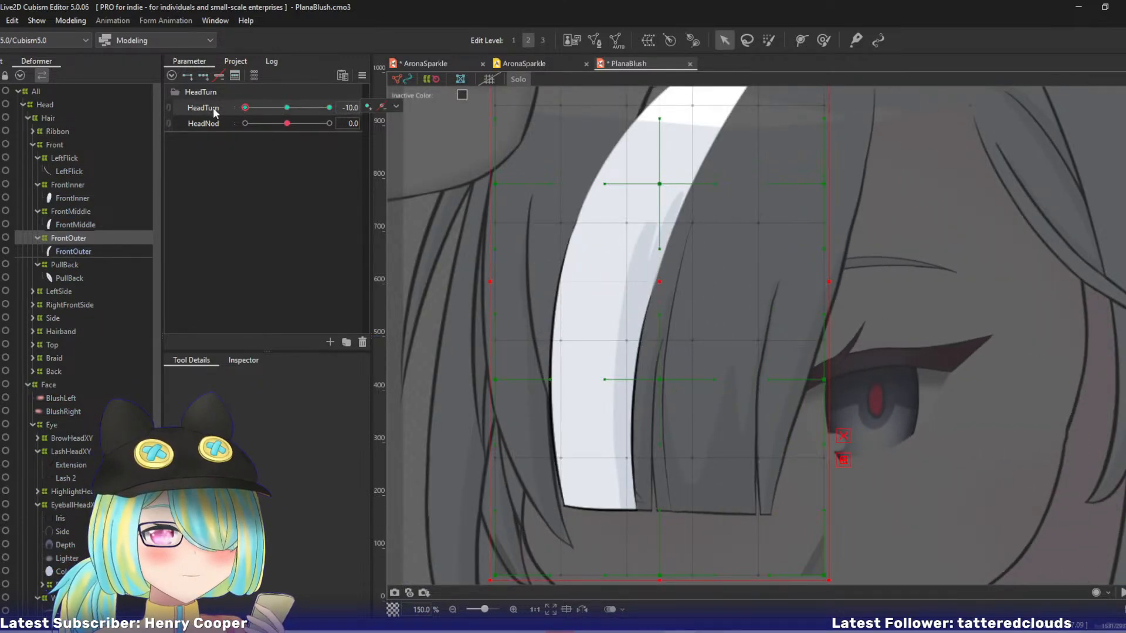
pyautogui.scroll(-3, 607, 315)
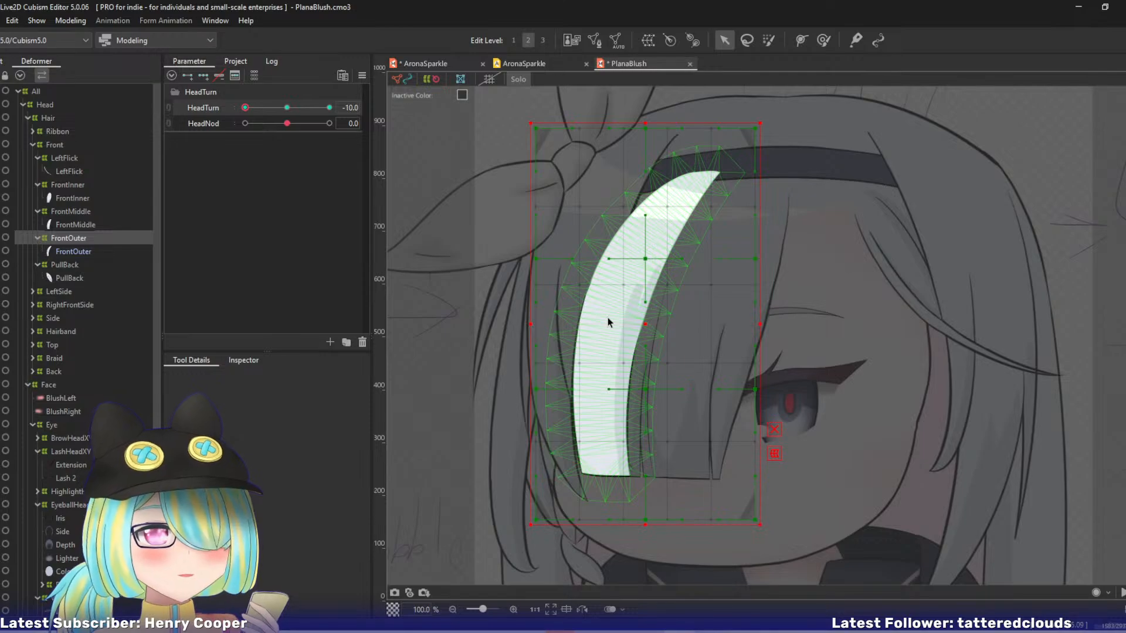
pyautogui.moveTo(645, 259); pyautogui.dragTo(612, 259)
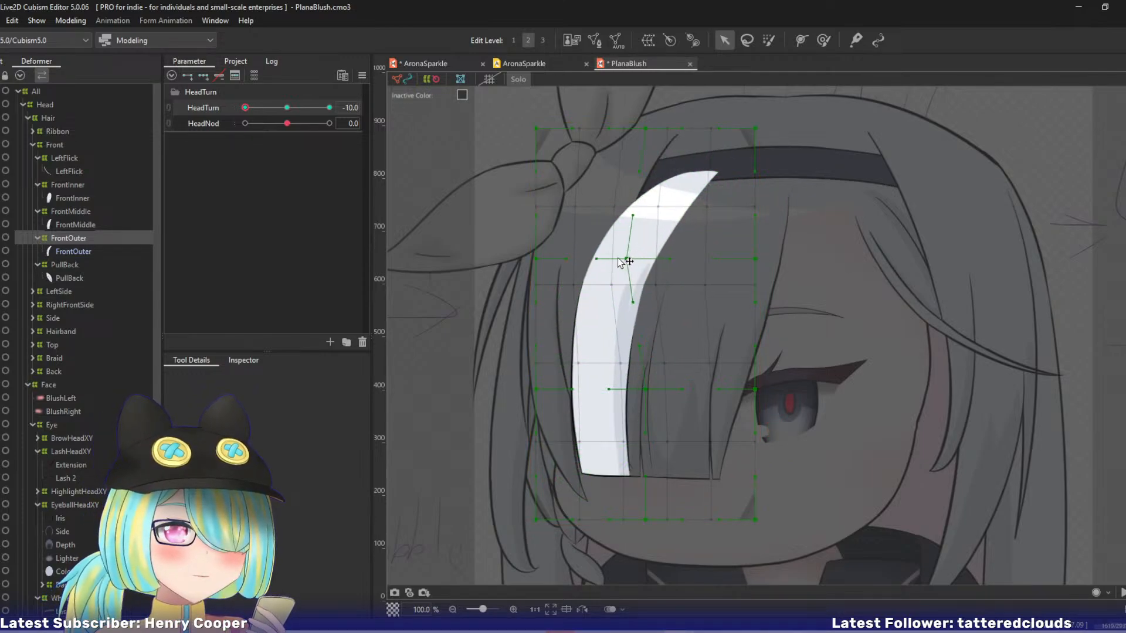
pyautogui.moveTo(648, 389); pyautogui.dragTo(607, 389)
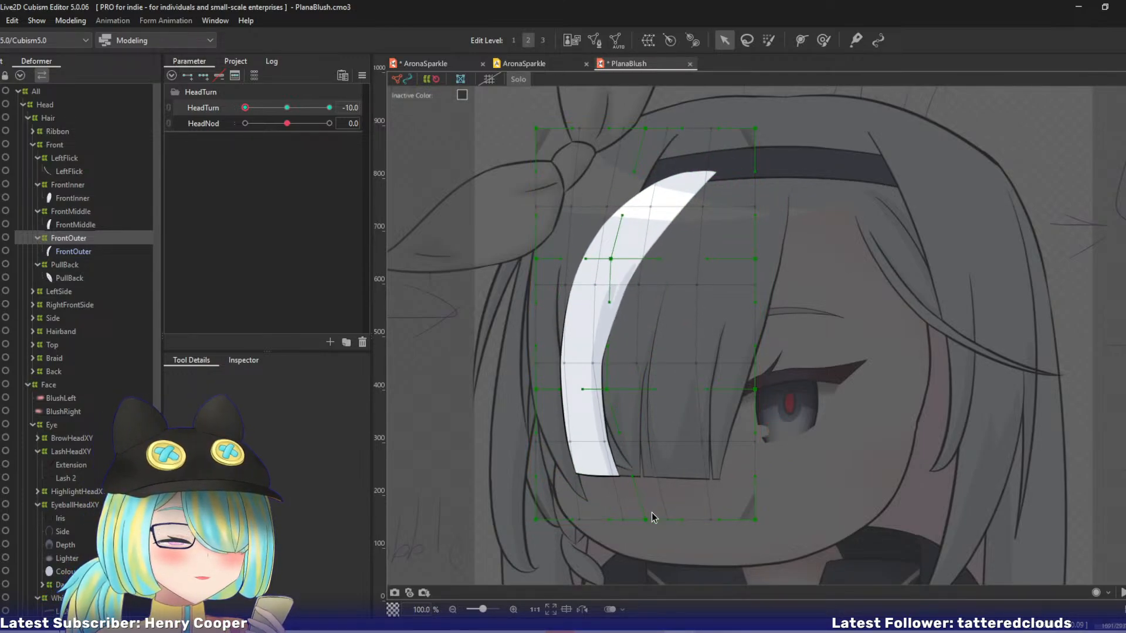
pyautogui.moveTo(649, 517); pyautogui.dragTo(617, 520)
# Pull the FrontOuter warp's right edge inward at its lower three control points and straighten the upper handle to match.
pyautogui.moveTo(756, 519); pyautogui.dragTo(701, 519)
pyautogui.moveTo(756, 390); pyautogui.dragTo(685, 389)
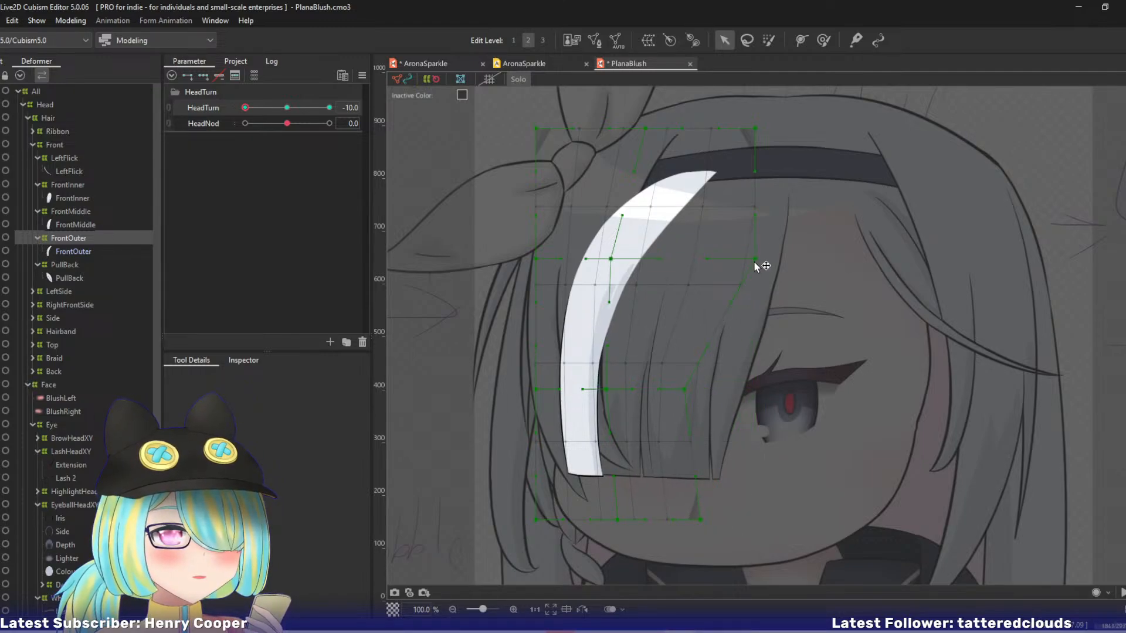
pyautogui.moveTo(755, 262); pyautogui.dragTo(713, 258)
pyautogui.moveTo(755, 171); pyautogui.dragTo(740, 171)
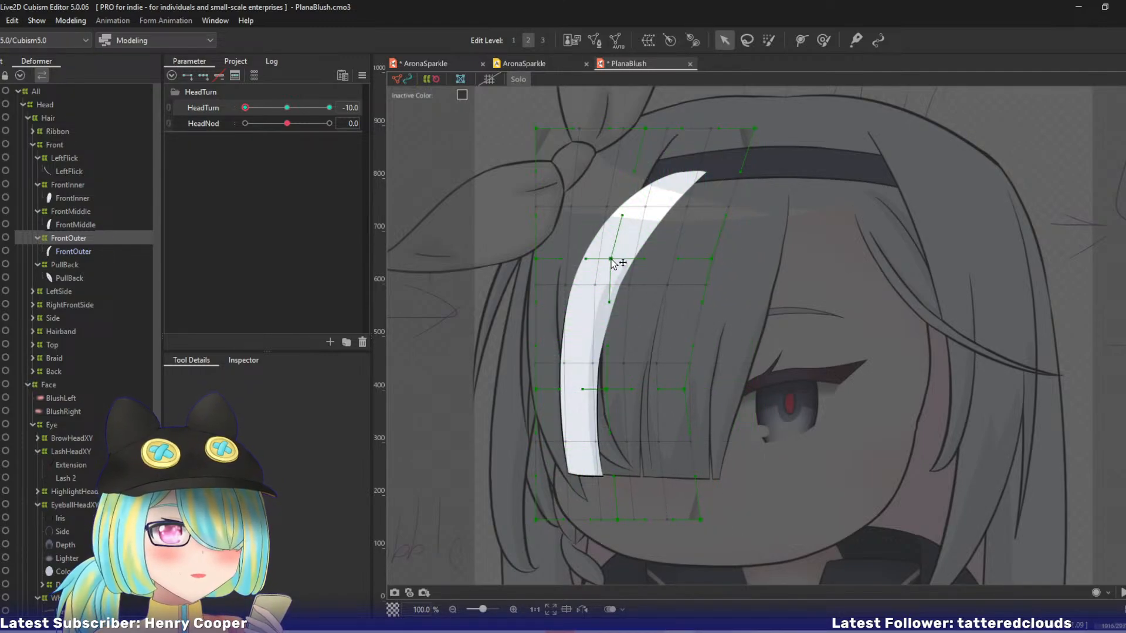
# Nudge the FrontOuter warp's centre points and left edge farther left and raise its lower-left corner slightly to refine the strand's curve.
pyautogui.moveTo(611, 258); pyautogui.dragTo(598, 258)
pyautogui.moveTo(619, 521)
pyautogui.mouseDown()
pyautogui.moveTo(596, 522)
pyautogui.moveTo(608, 522)
pyautogui.mouseUp()
pyautogui.moveTo(534, 388); pyautogui.dragTo(525, 389)
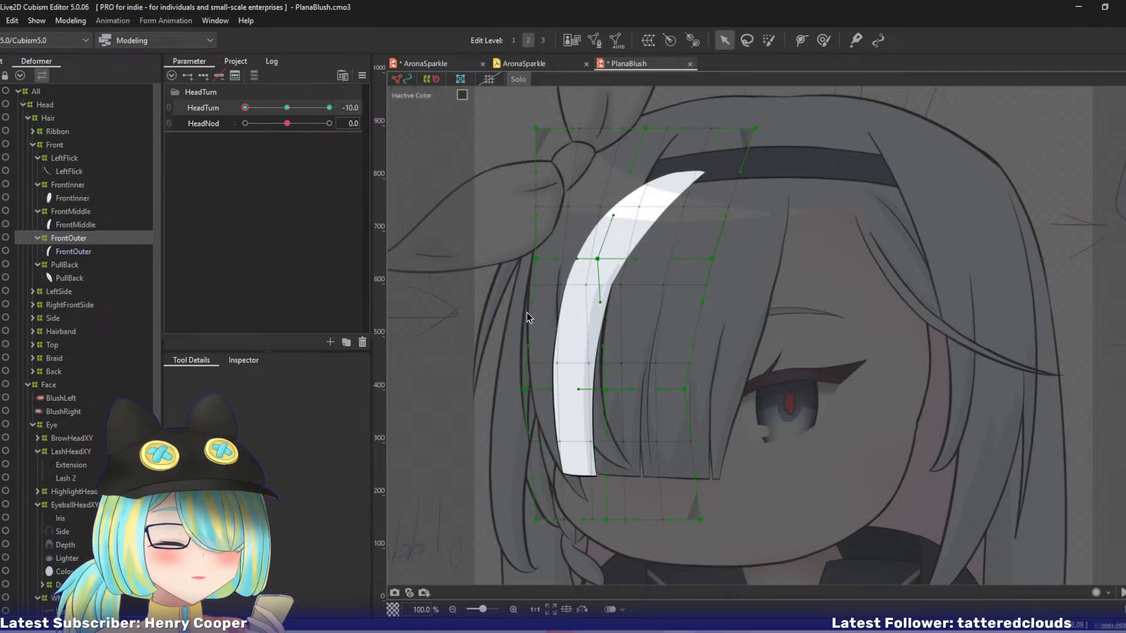
pyautogui.moveTo(538, 260); pyautogui.dragTo(527, 258)
pyautogui.moveTo(537, 513); pyautogui.dragTo(526, 522)
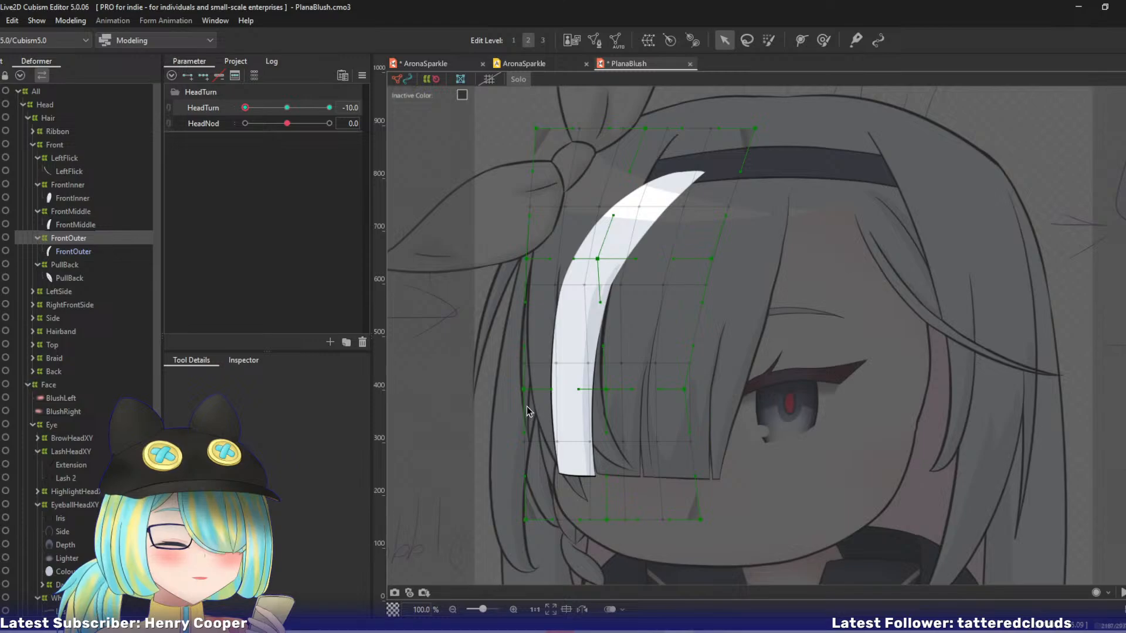
pyautogui.moveTo(524, 389); pyautogui.dragTo(518, 387)
pyautogui.moveTo(525, 516); pyautogui.dragTo(526, 509)
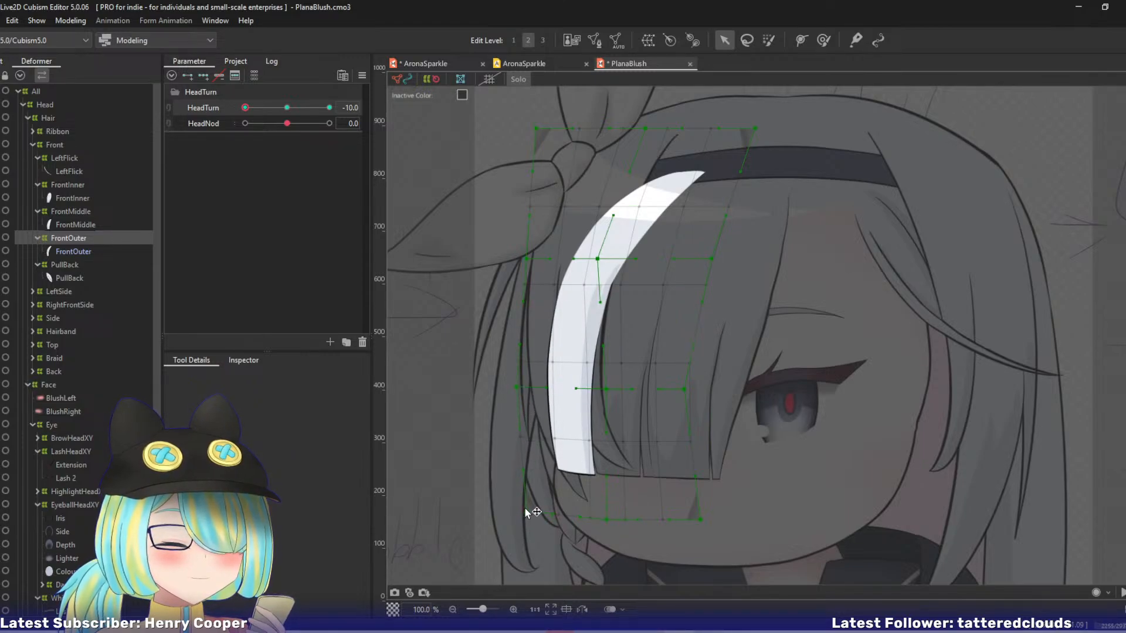
pyautogui.moveTo(608, 521); pyautogui.dragTo(607, 517)
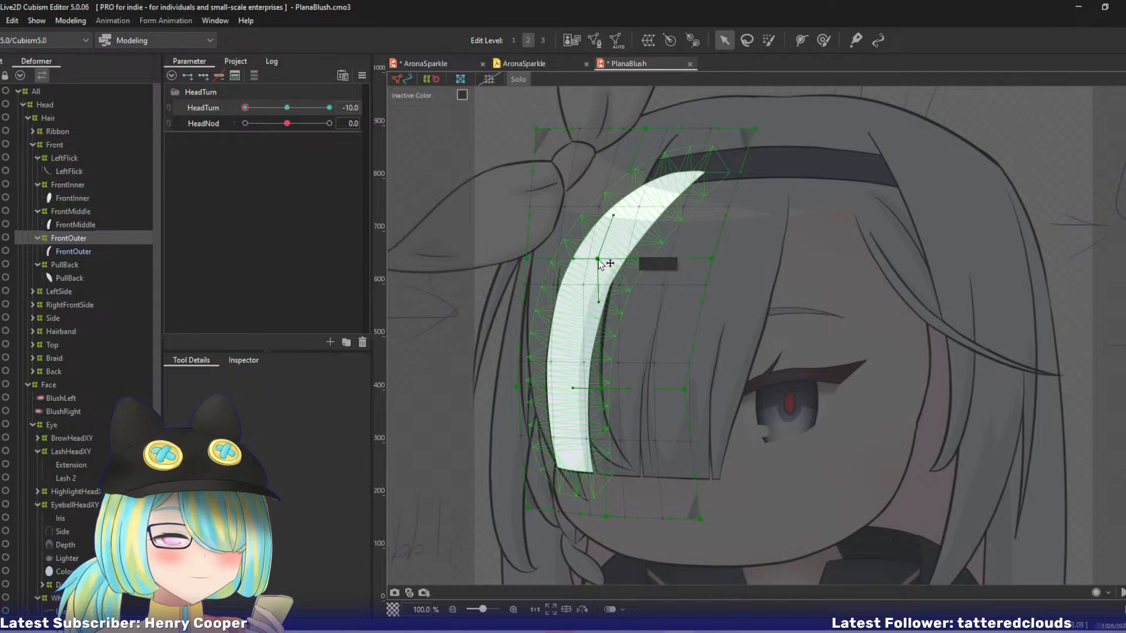
# Preview the FrontOuter strand through the HeadTurn motion and return HeadTurn to 0.
pyautogui.moveTo(245, 107); pyautogui.dragTo(223, 115)
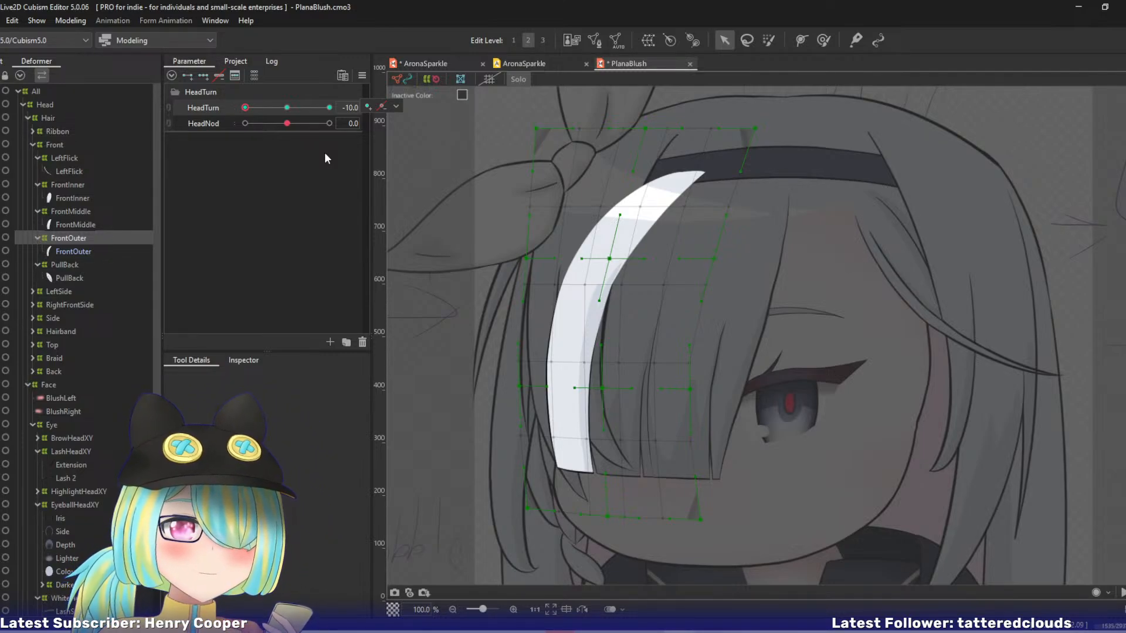
pyautogui.moveTo(245, 107)
pyautogui.mouseDown()
pyautogui.moveTo(274, 111)
pyautogui.moveTo(244, 113)
pyautogui.mouseUp()
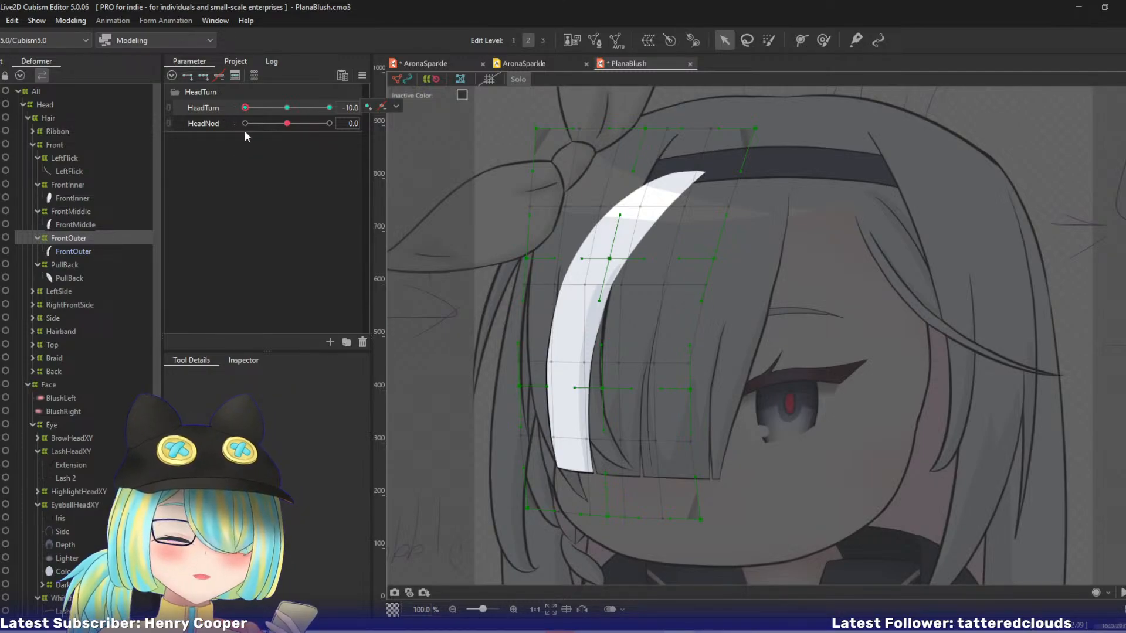
pyautogui.click(287, 108)
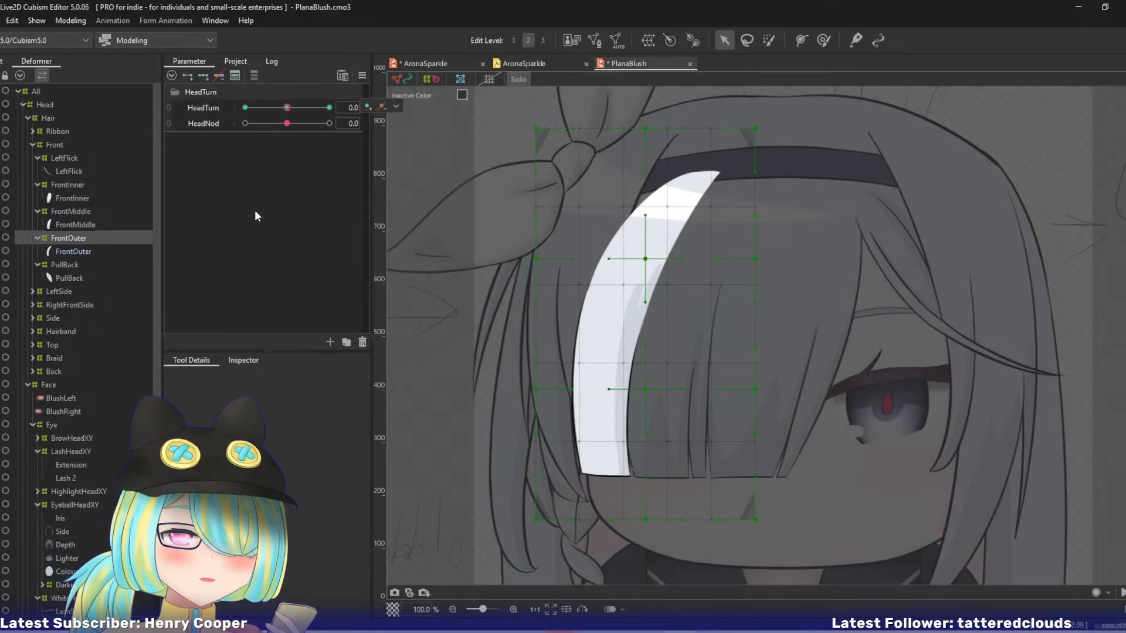
# Set the FrontOuter warp deformer's divisions to 9 × 9.
pyautogui.click(243, 360)
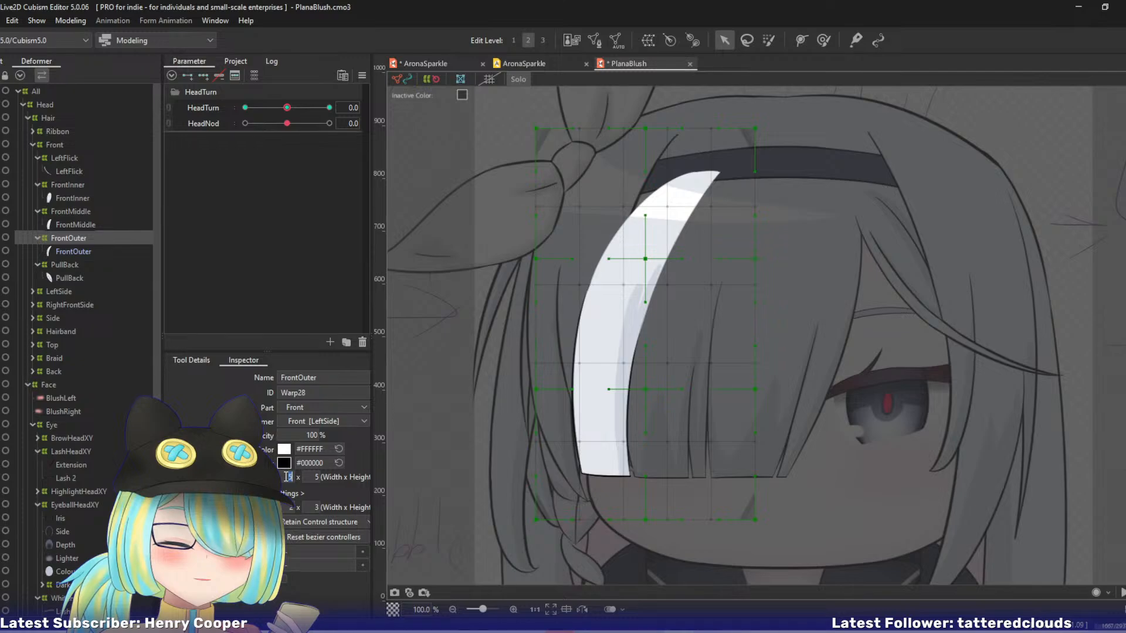
pyautogui.write('9')
pyautogui.press('Tab')
pyautogui.write('9')
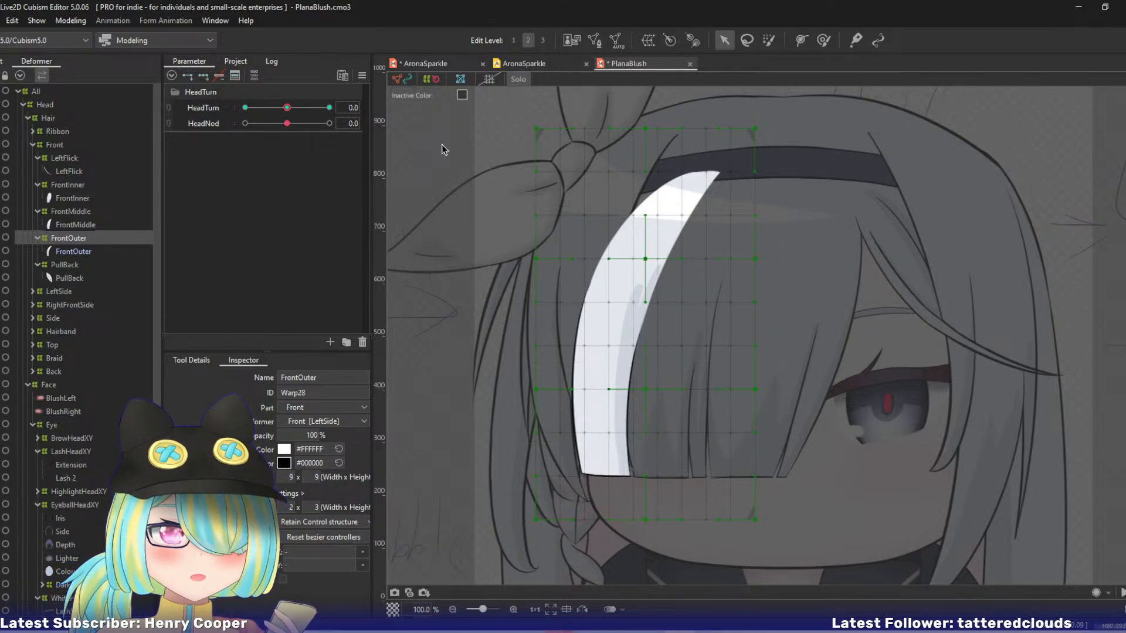
# Save the PlanaBlush model and the open AronaSparkle model, and return to PlanaBlush.
pyautogui.hotkey('ctrl', 's')
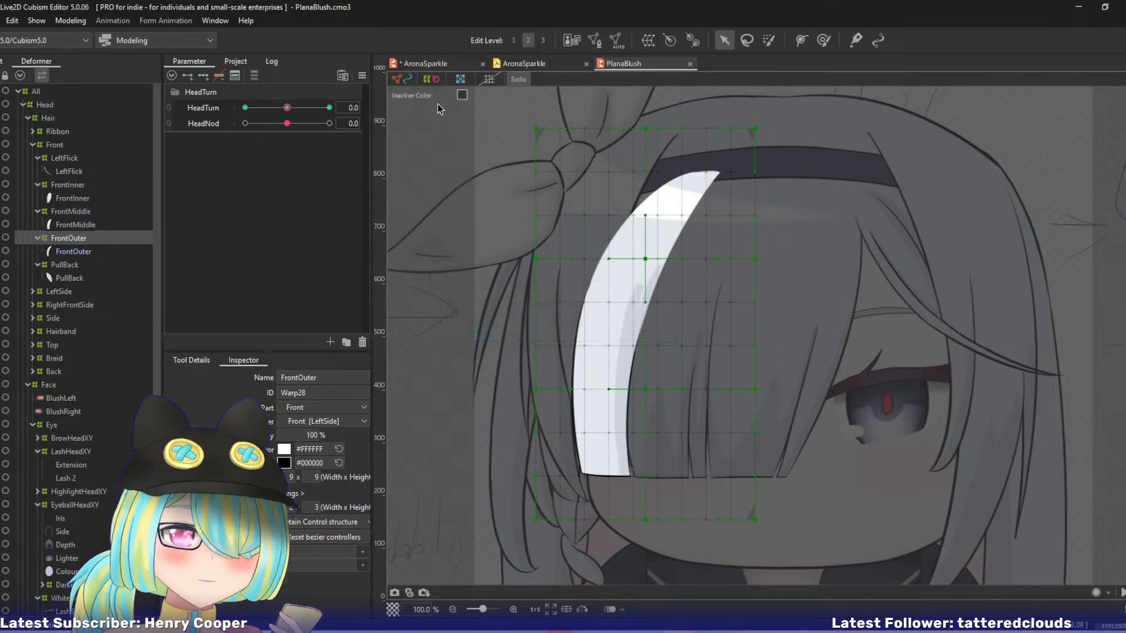
pyautogui.click(432, 65)
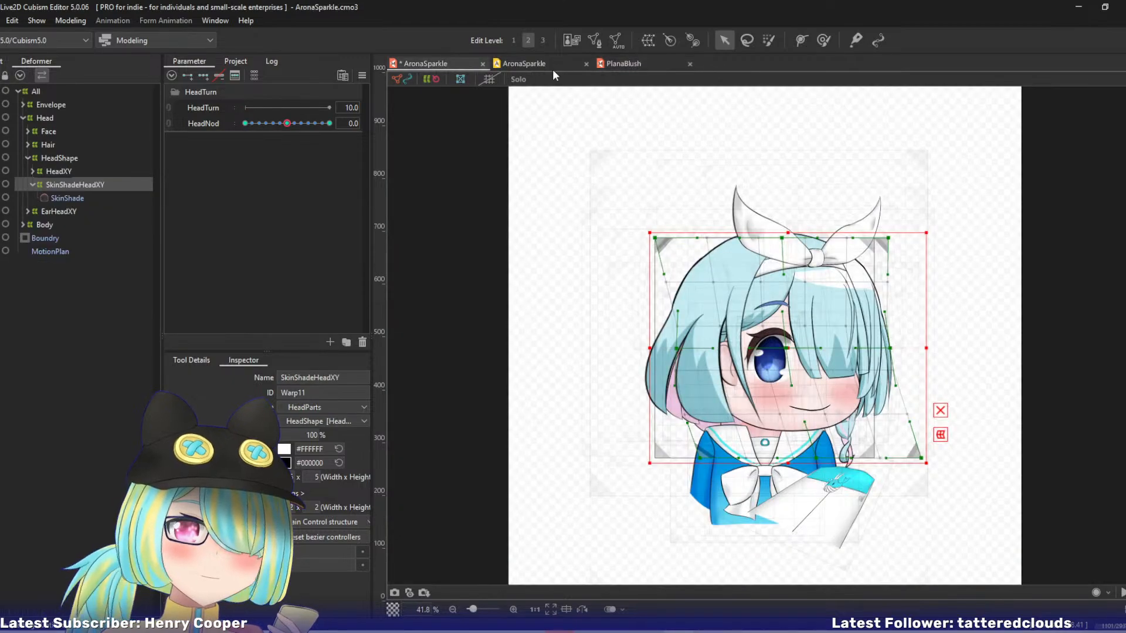
pyautogui.click(629, 64)
# Preview the head turn, recreate the three HeadTurn keys on the FrontInner warp deformer, and set HeadTurn to -10.
pyautogui.moveTo(262, 111); pyautogui.dragTo(234, 132)
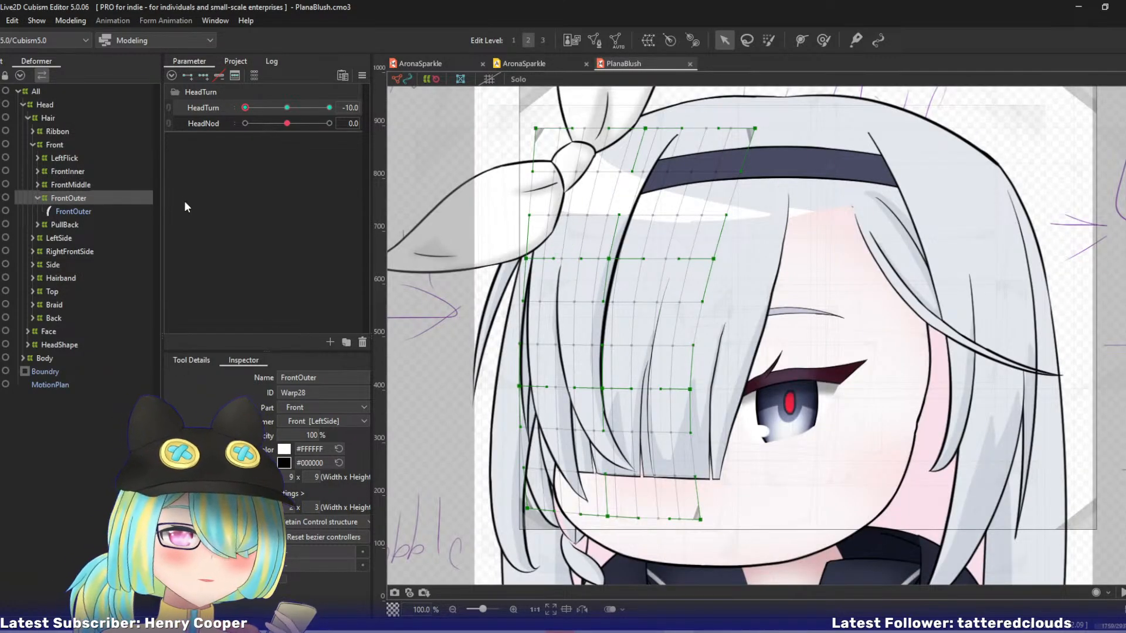
pyautogui.moveTo(246, 108)
pyautogui.mouseDown()
pyautogui.moveTo(275, 115)
pyautogui.moveTo(234, 124)
pyautogui.mouseUp()
pyautogui.click(79, 171)
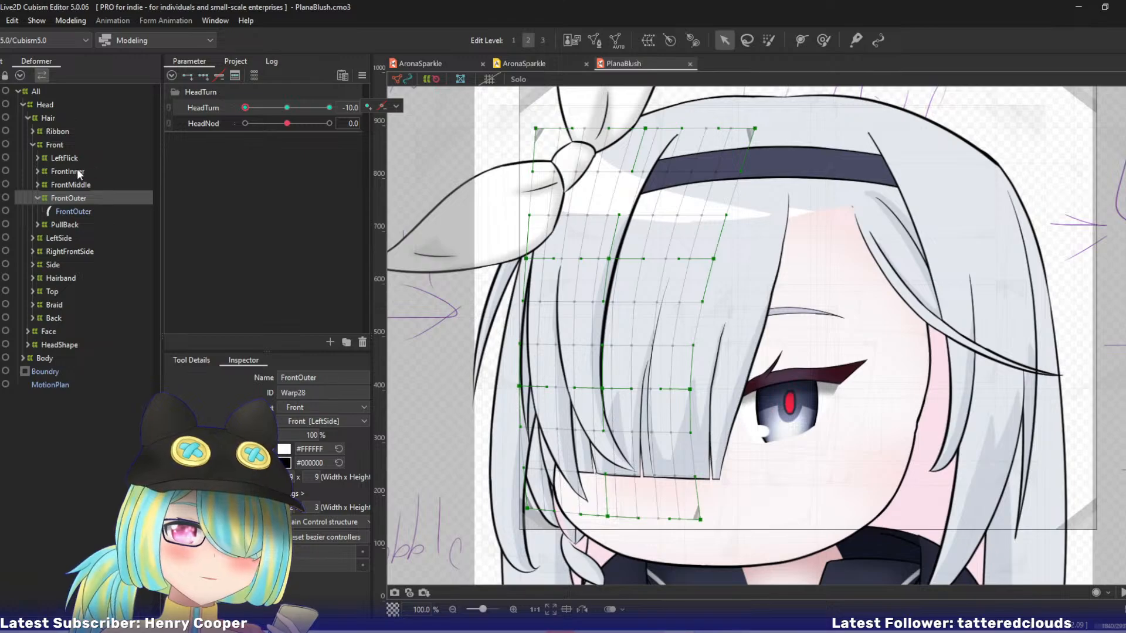
pyautogui.click(210, 109)
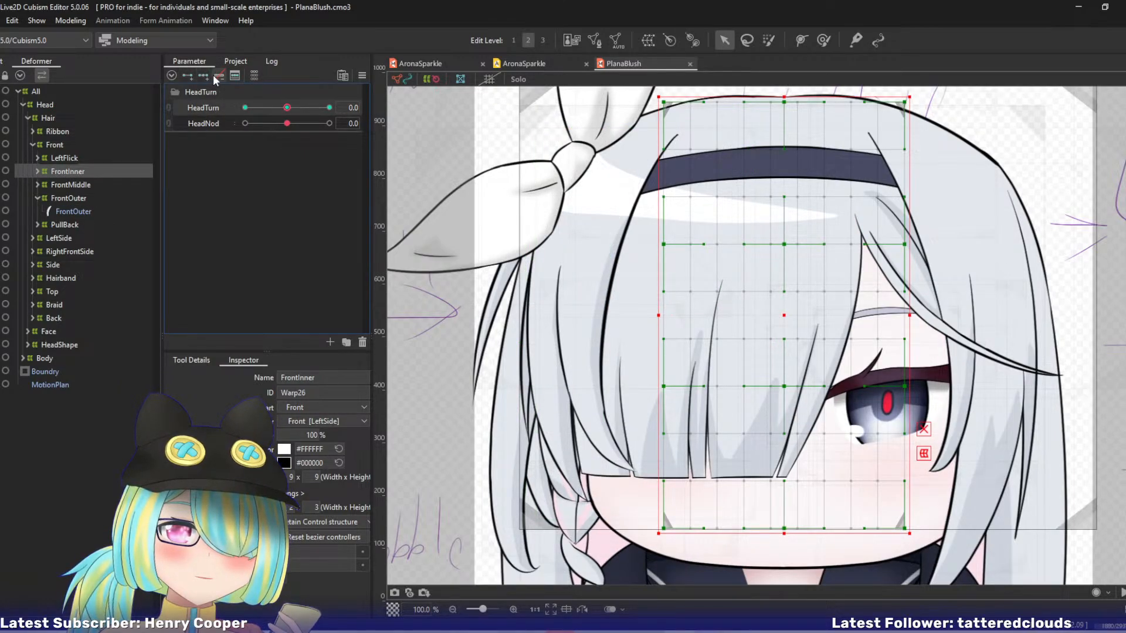
pyautogui.click(202, 75)
pyautogui.click(245, 108)
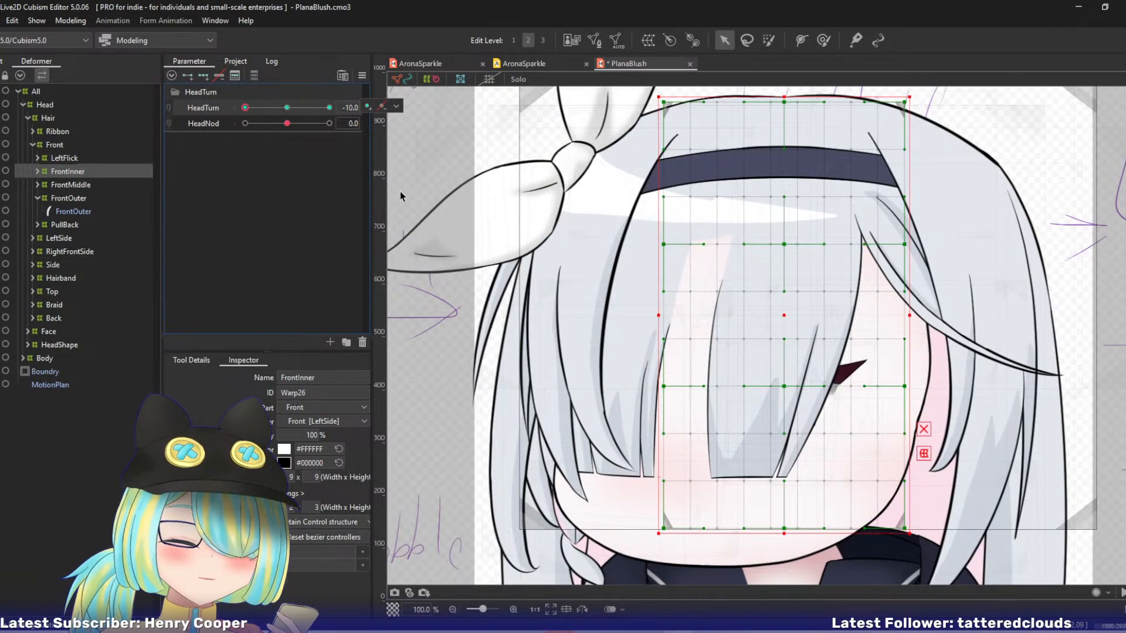
# Isolate the FrontInner strand in Solo view and shift its whole warp deformer left at HeadTurn -10.
pyautogui.click(38, 171)
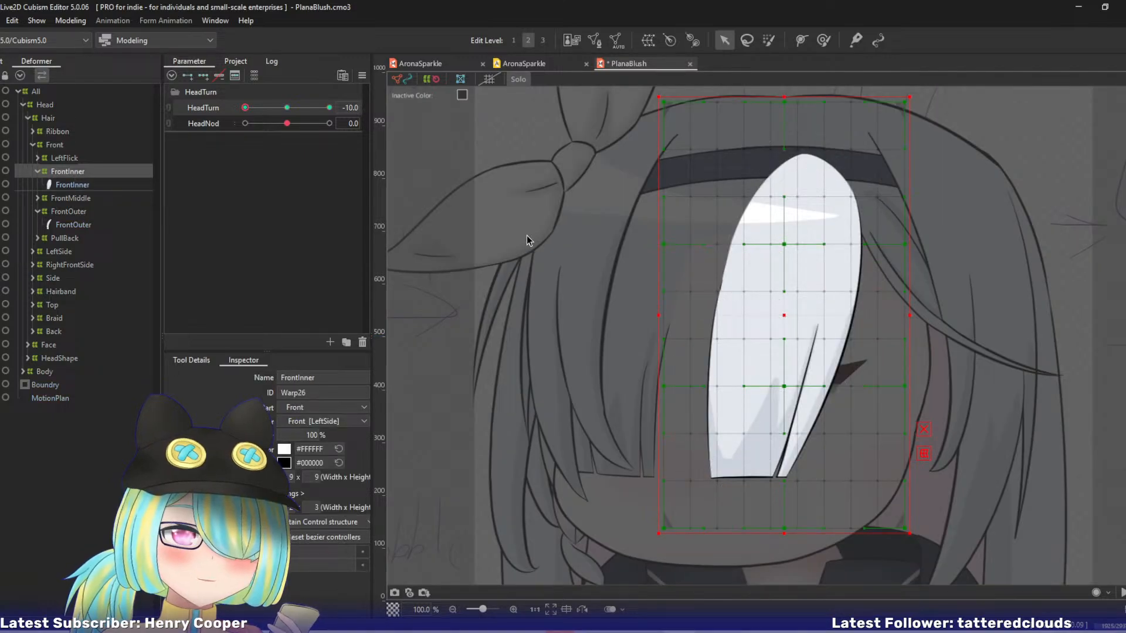
pyautogui.moveTo(527, 235); pyautogui.dragTo(430, 231)
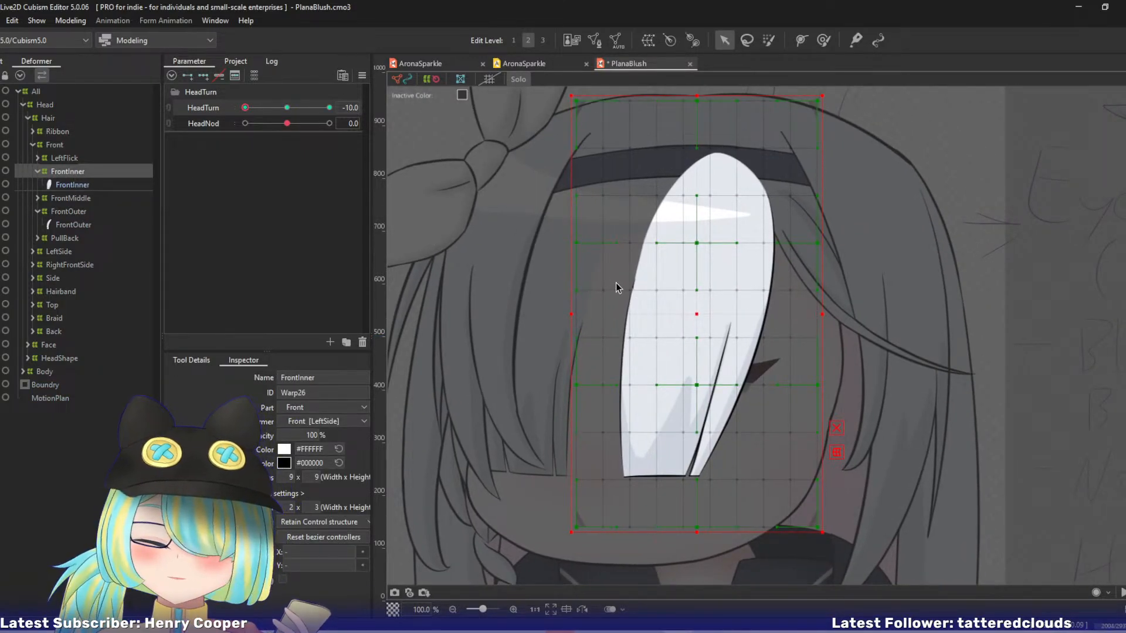
pyautogui.moveTo(697, 315); pyautogui.dragTo(660, 317)
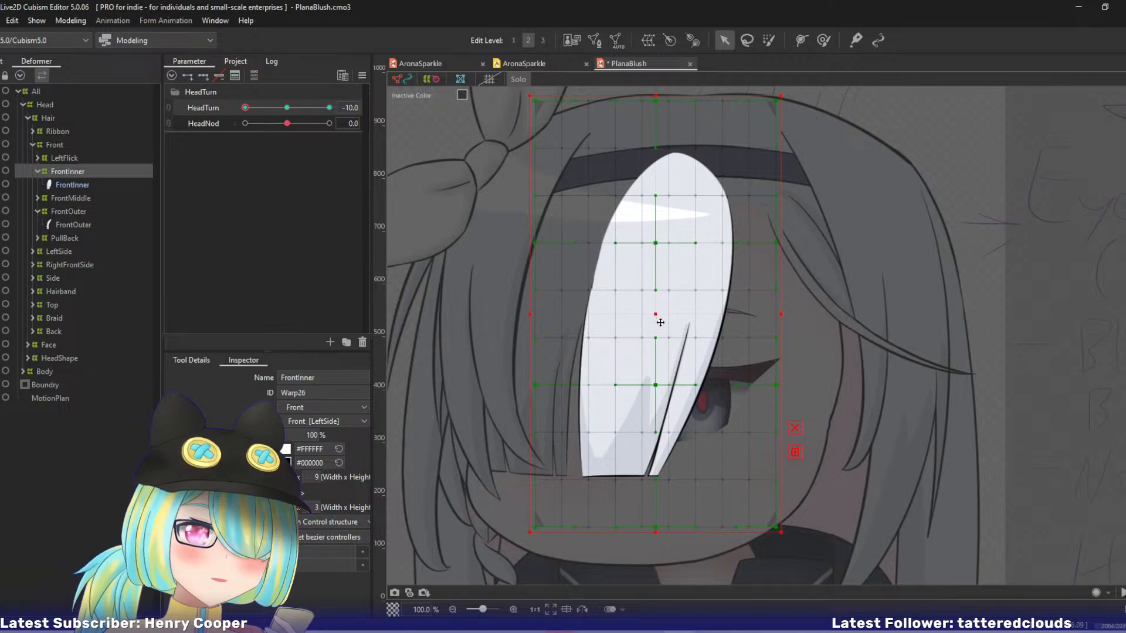
# Move the upper, lower and bottom-edge control points of the FrontInner warp's centre column left.
pyautogui.moveTo(659, 244); pyautogui.dragTo(626, 242)
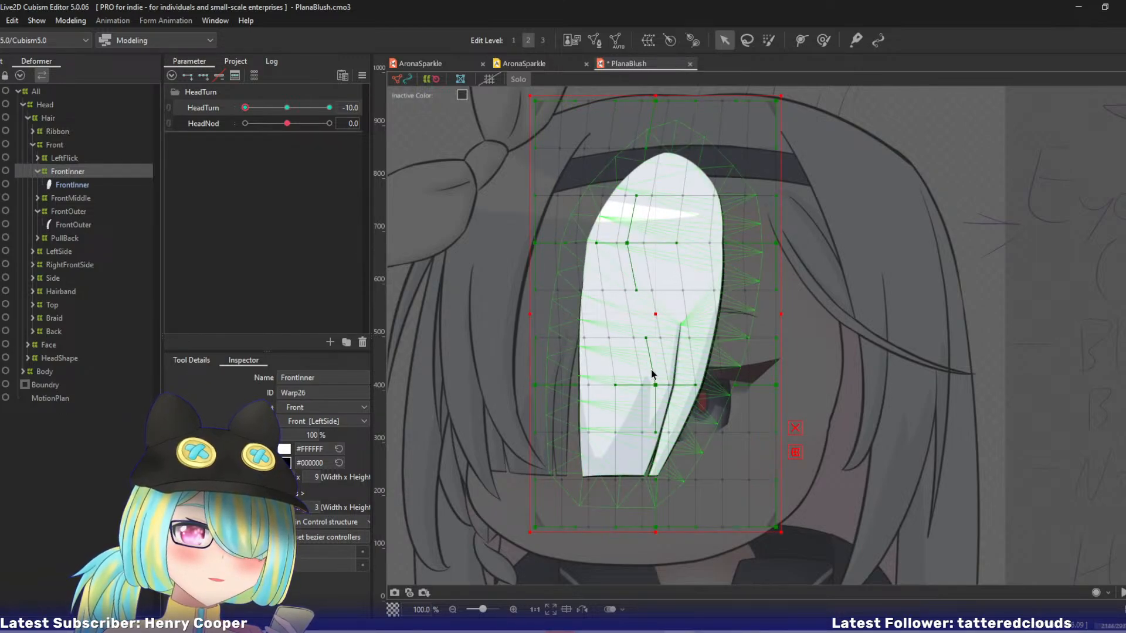
pyautogui.moveTo(656, 384); pyautogui.dragTo(615, 385)
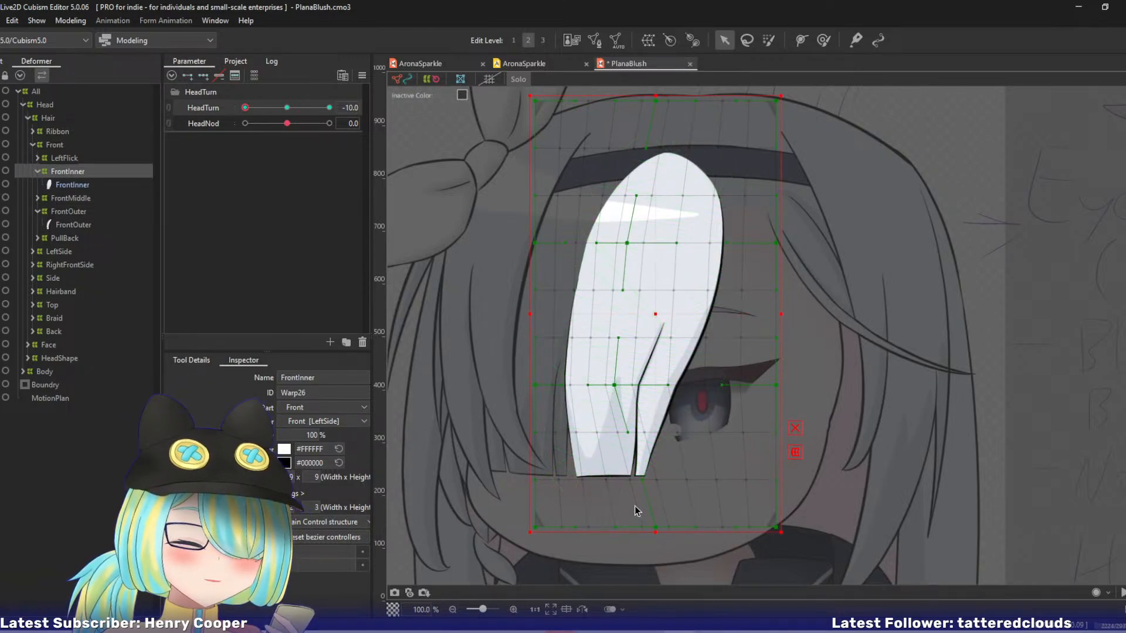
pyautogui.moveTo(655, 527); pyautogui.dragTo(619, 527)
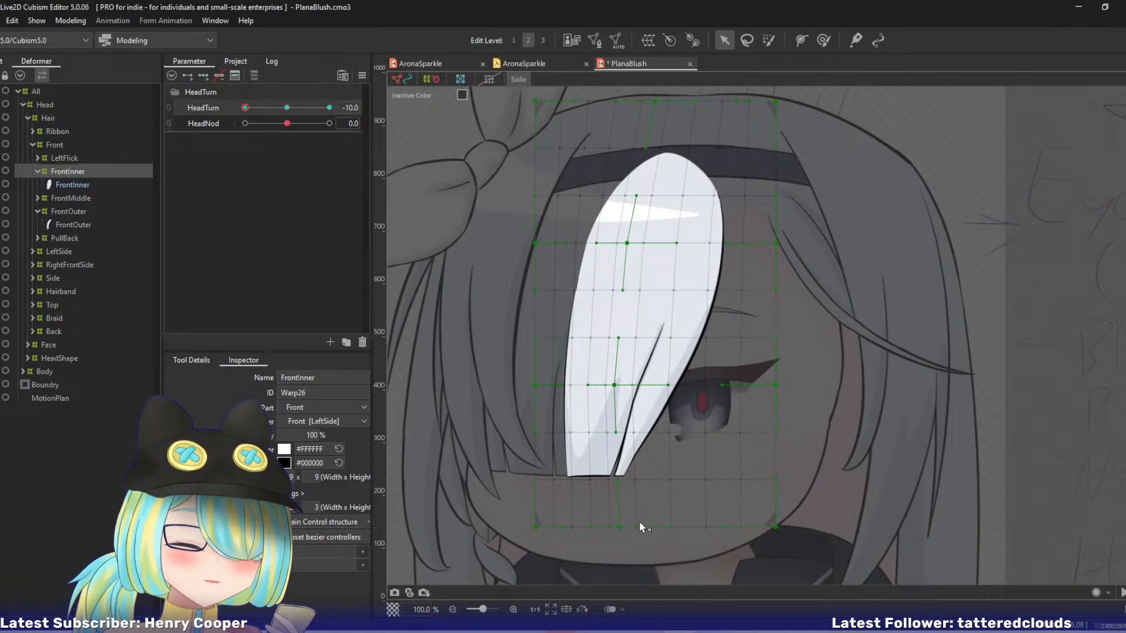
# Pull the FrontInner warp's right-edge control points inward, increasingly toward the bottom corner, to narrow the strand.
pyautogui.moveTo(776, 245); pyautogui.dragTo(748, 243)
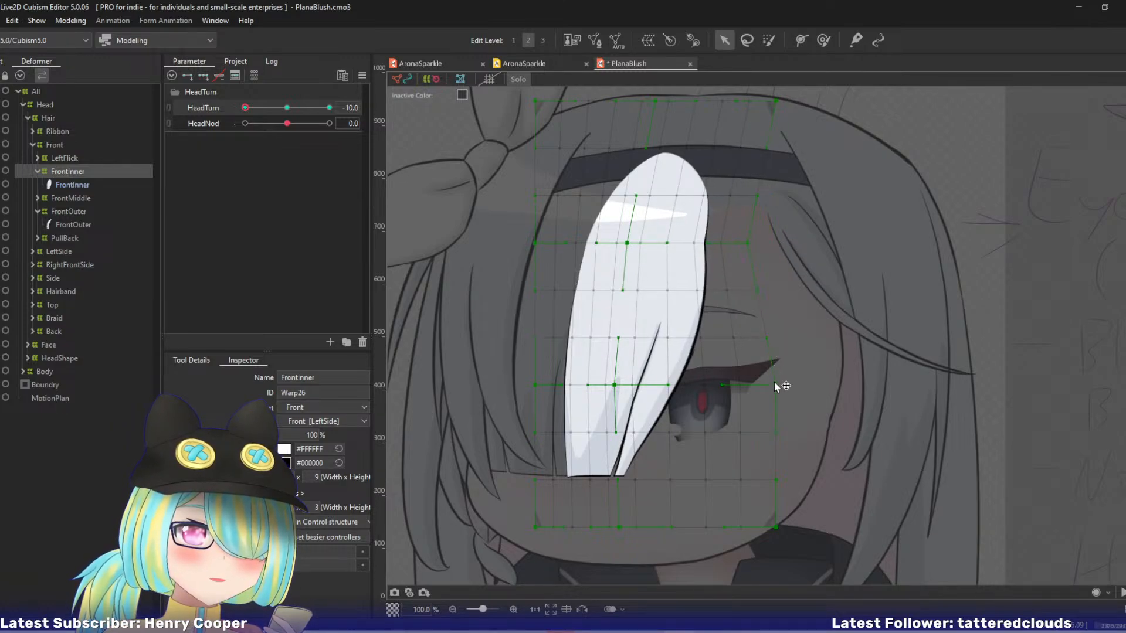
pyautogui.moveTo(775, 384); pyautogui.dragTo(726, 385)
pyautogui.moveTo(776, 527); pyautogui.dragTo(716, 530)
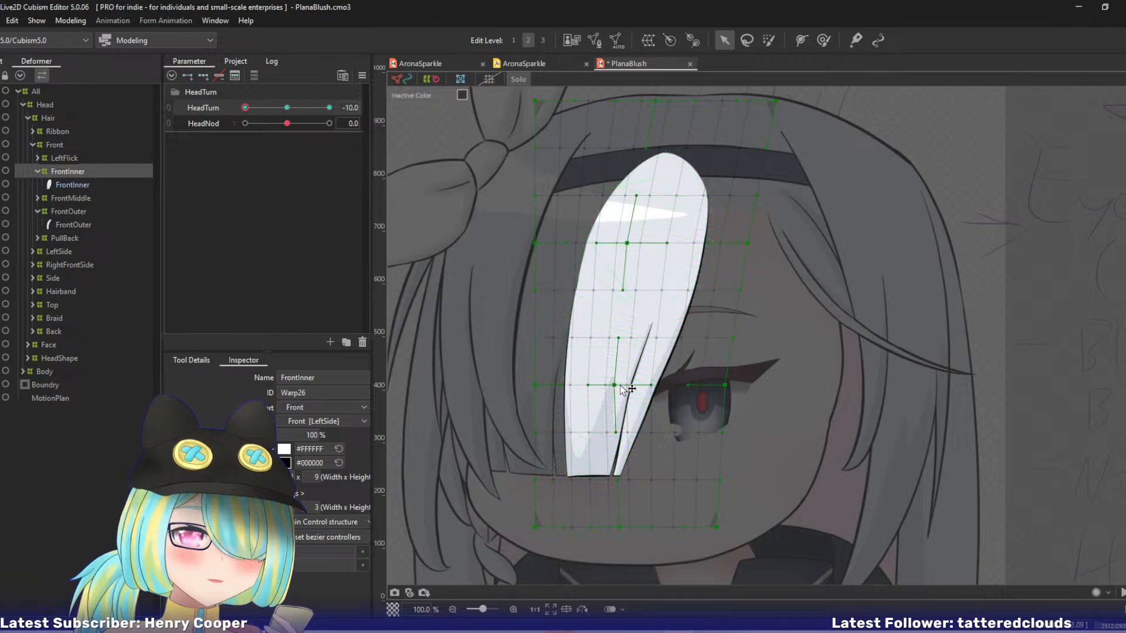
# Pull the FrontInner warp's top corners inward and shift its top-centre and upper-row control points right to slant the strand's root.
pyautogui.moveTo(615, 385); pyautogui.dragTo(606, 385)
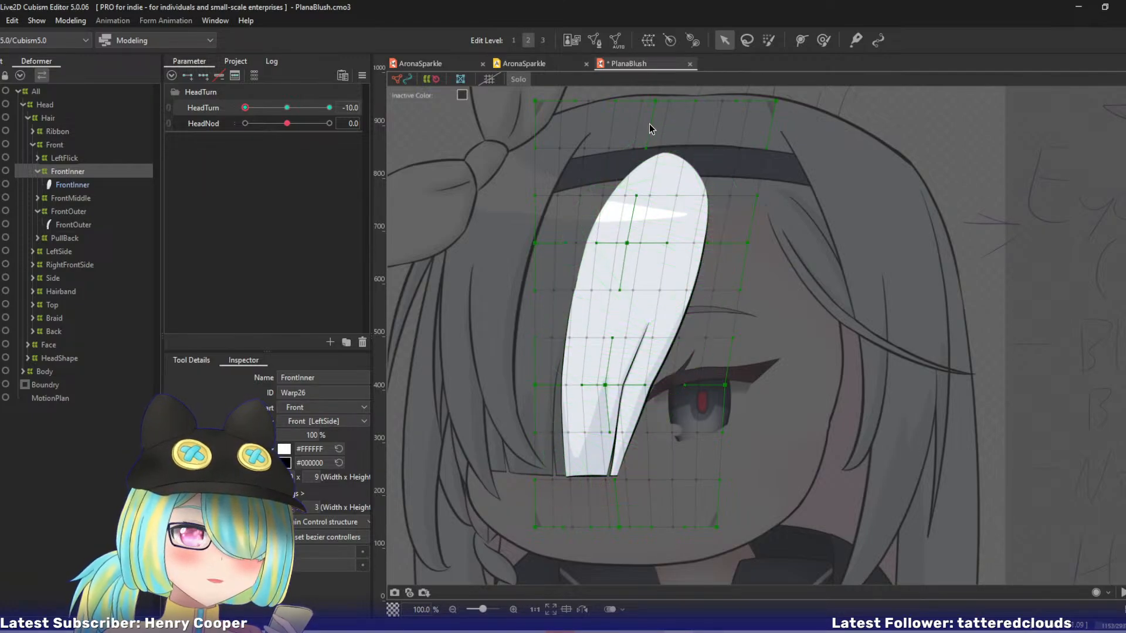
pyautogui.moveTo(532, 102); pyautogui.dragTo(586, 101)
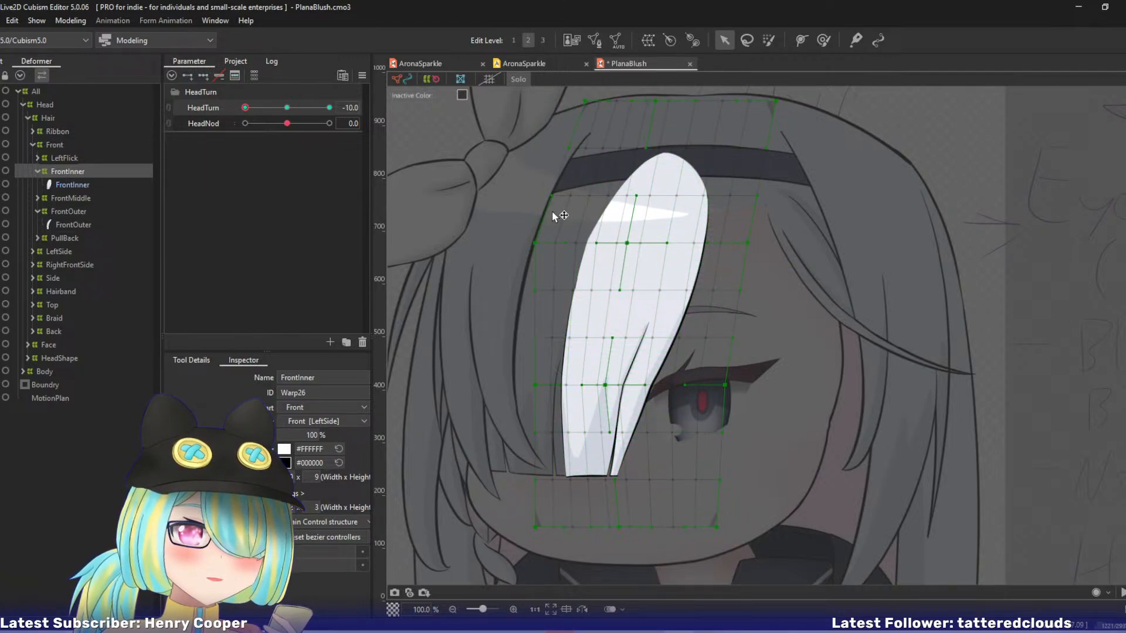
pyautogui.moveTo(540, 242); pyautogui.dragTo(558, 241)
pyautogui.moveTo(629, 244); pyautogui.dragTo(634, 244)
pyautogui.moveTo(656, 101); pyautogui.dragTo(678, 103)
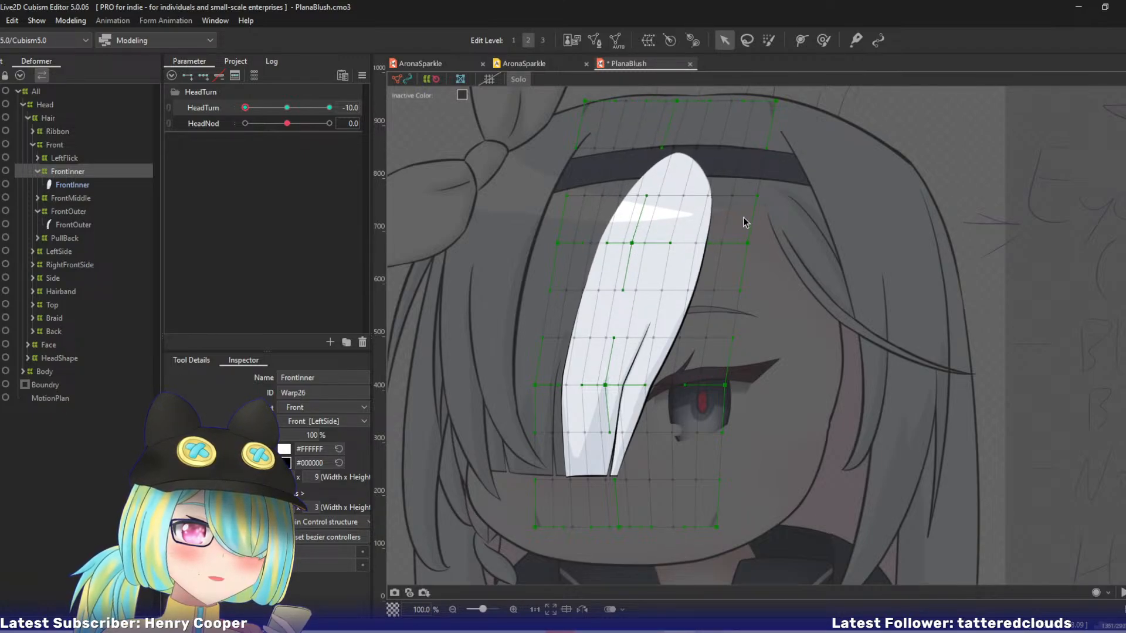
pyautogui.moveTo(747, 246); pyautogui.dragTo(753, 245)
pyautogui.moveTo(777, 102); pyautogui.dragTo(758, 101)
# Shift the FrontInner warp's lower-centre control point back right and fine-tune the upper and lower left-edge points.
pyautogui.moveTo(610, 385); pyautogui.dragTo(617, 386)
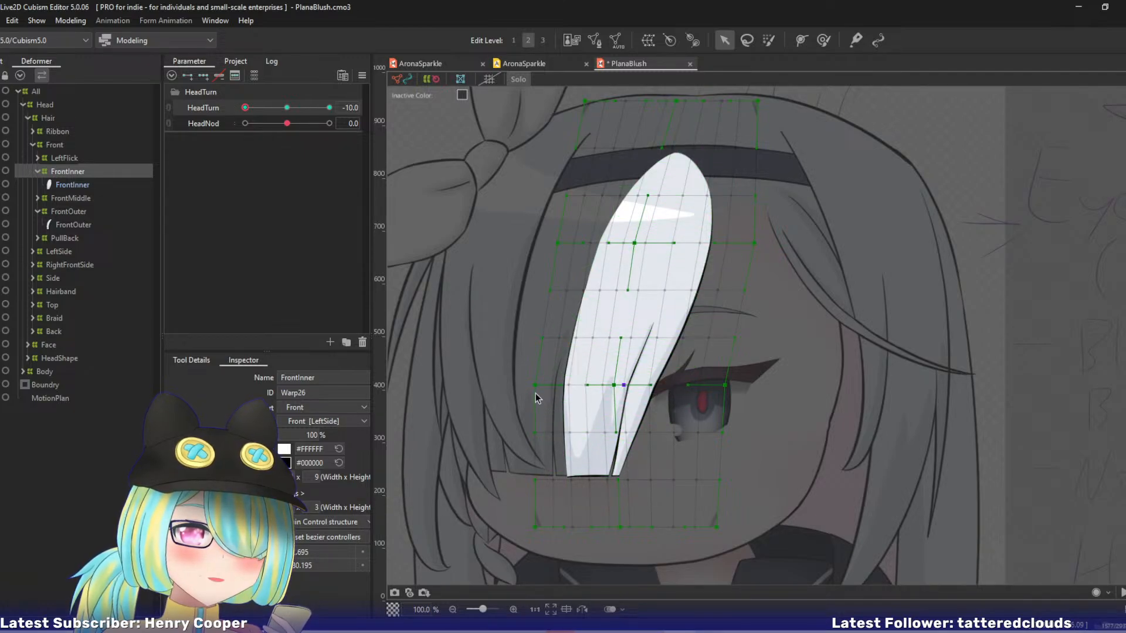
pyautogui.moveTo(534, 388); pyautogui.dragTo(541, 389)
pyautogui.moveTo(560, 242); pyautogui.dragTo(550, 242)
pyautogui.moveTo(539, 385); pyautogui.dragTo(535, 385)
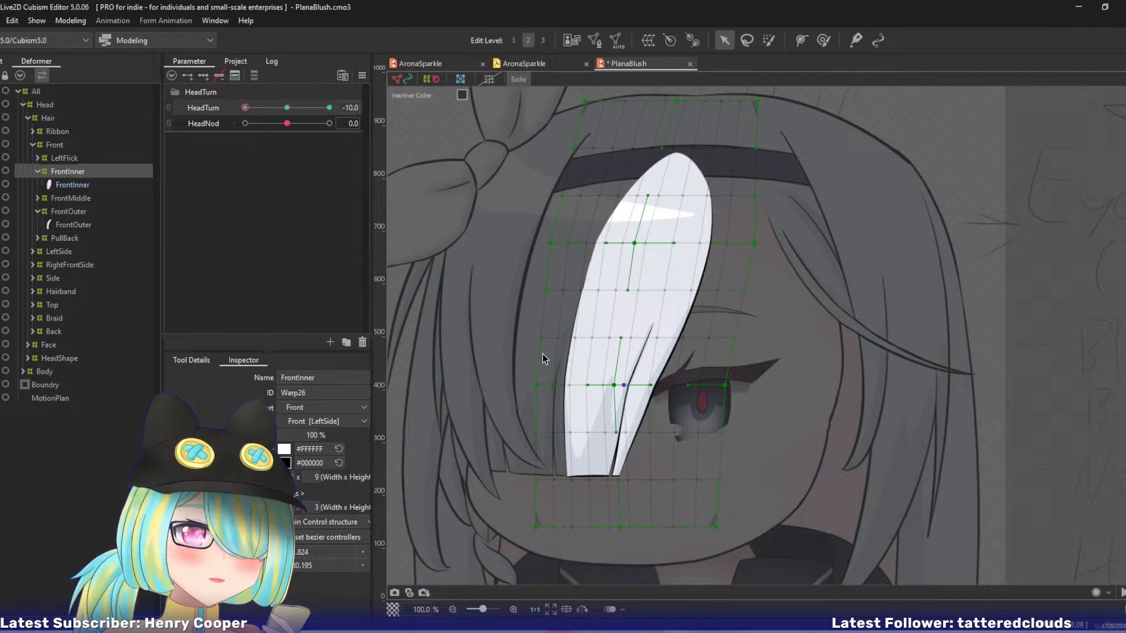
pyautogui.moveTo(552, 242); pyautogui.dragTo(547, 242)
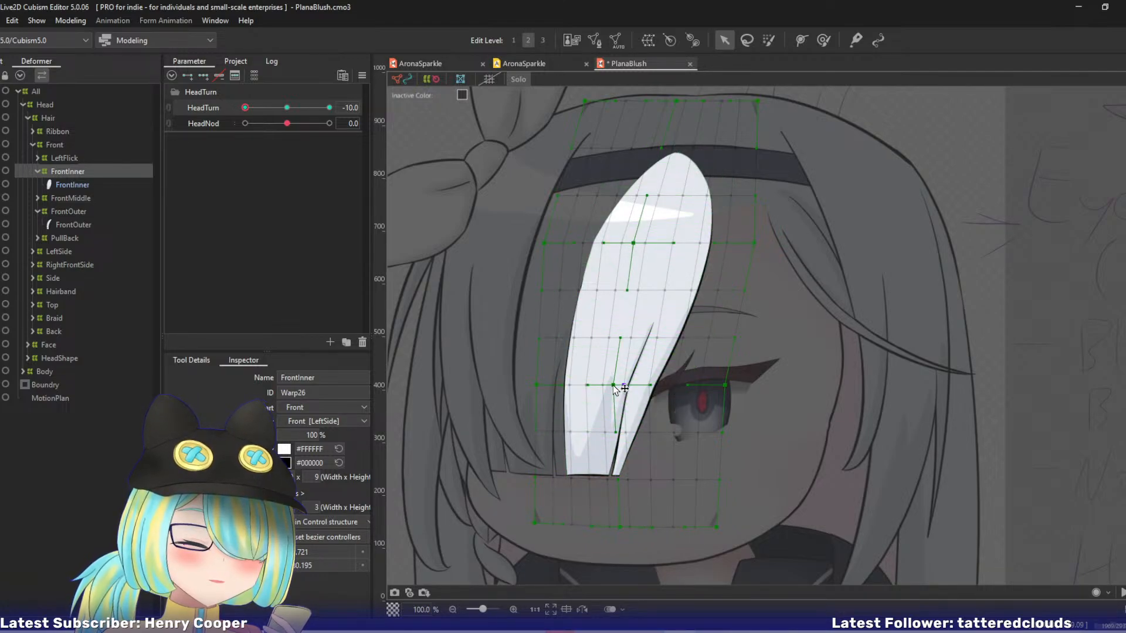
pyautogui.moveTo(617, 385); pyautogui.dragTo(620, 386)
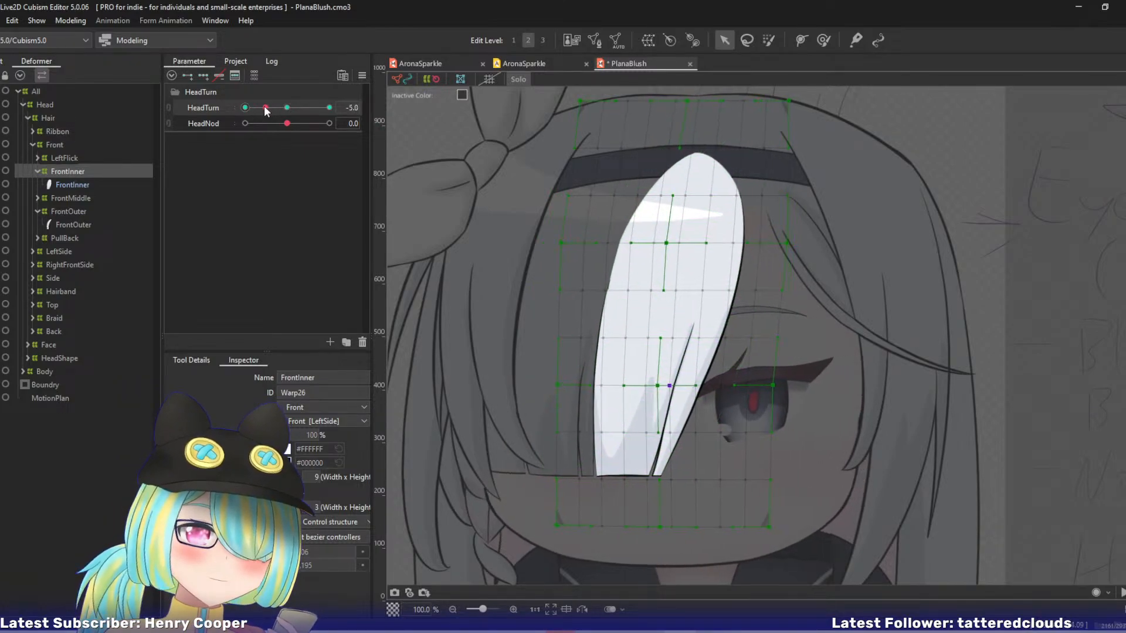
# Nudge the bottom-centre and lower inner points of the FrontInner warp right and preview the head turn back to HeadTurn -10.
pyautogui.moveTo(220, 112); pyautogui.dragTo(223, 115)
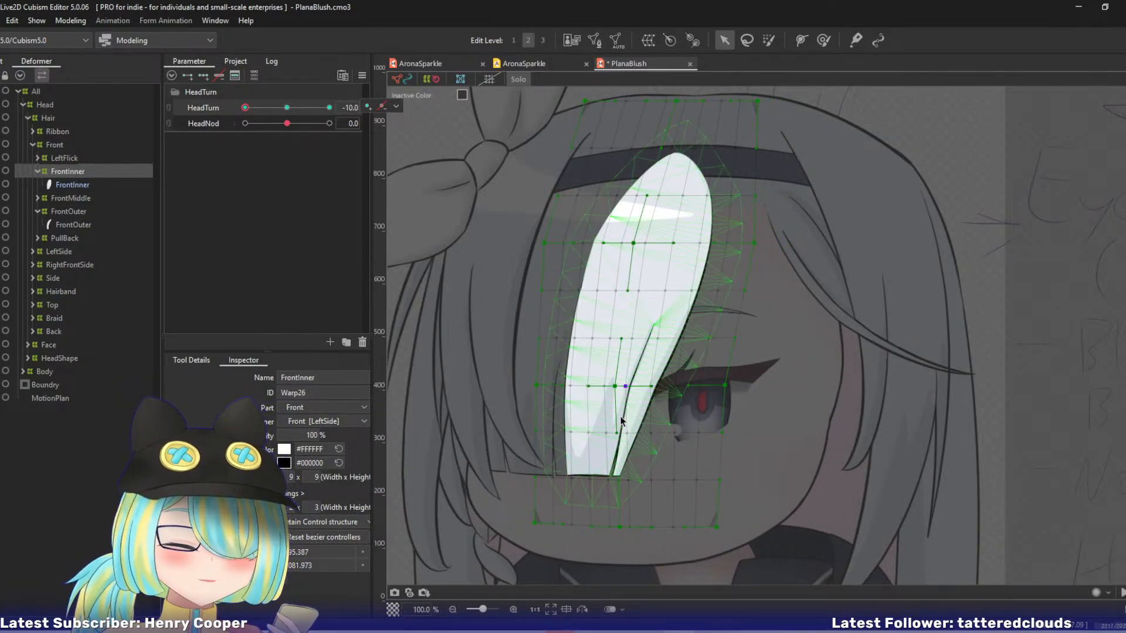
pyautogui.moveTo(620, 528); pyautogui.dragTo(627, 530)
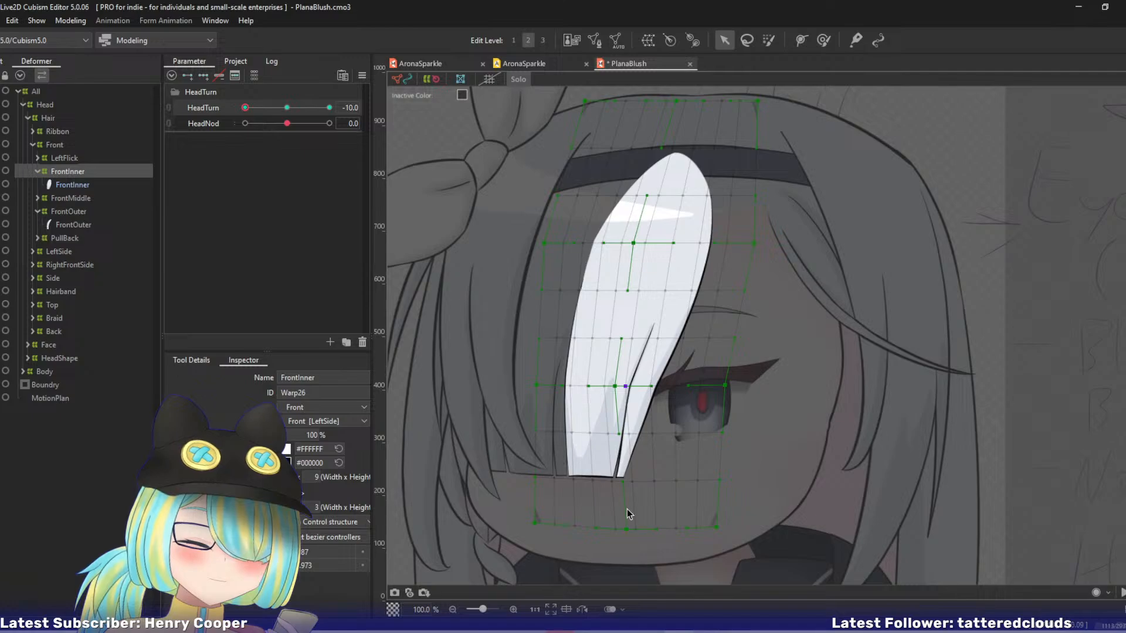
pyautogui.moveTo(627, 478); pyautogui.dragTo(630, 476)
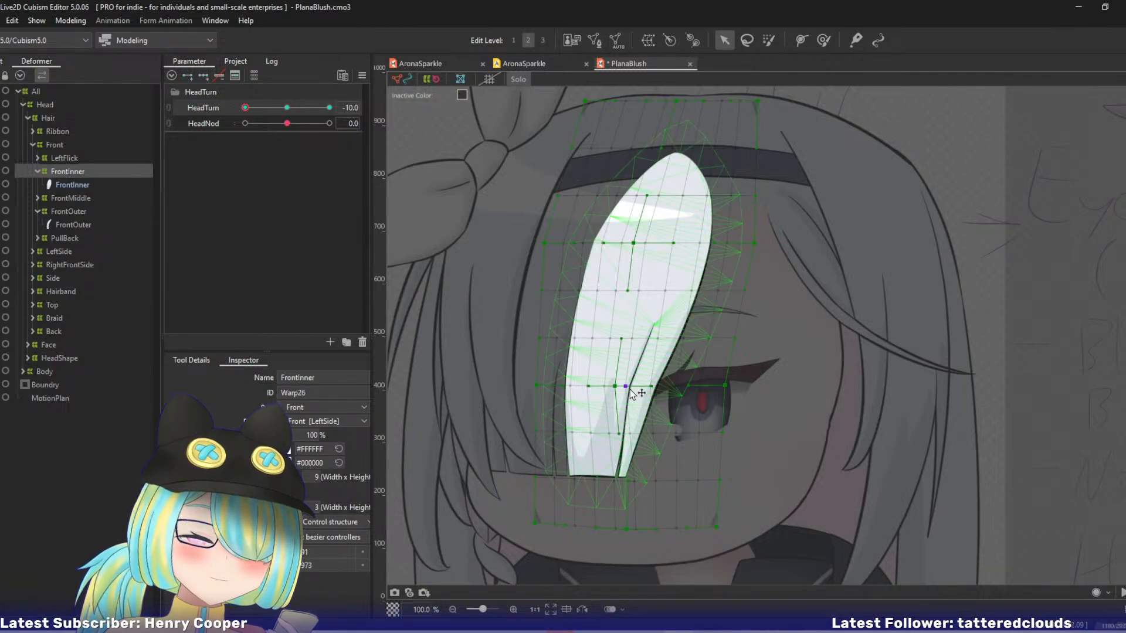
pyautogui.moveTo(616, 389); pyautogui.dragTo(625, 388)
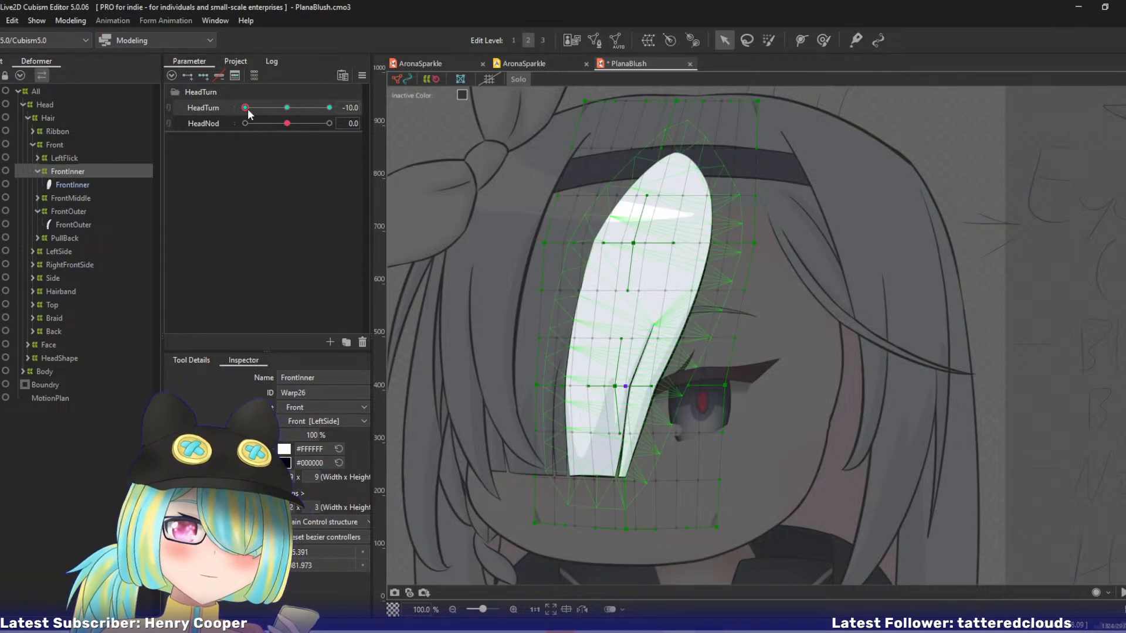
pyautogui.moveTo(247, 110); pyautogui.dragTo(215, 118)
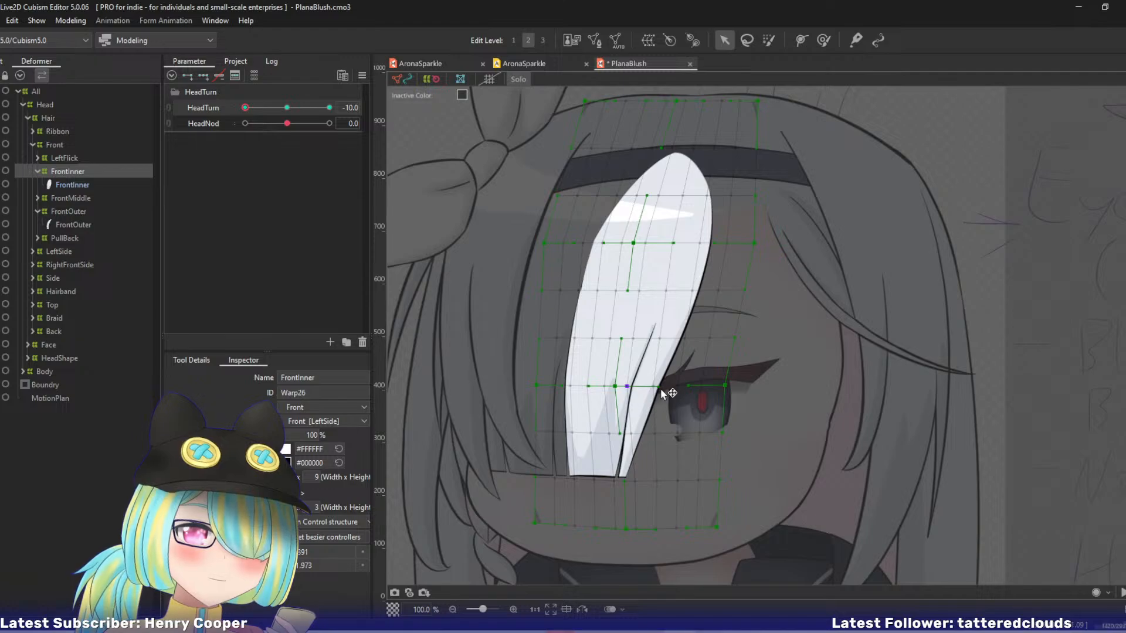
# Adjust individual FrontInner warp points around the strand's split lower tip, moving the tip slightly right.
pyautogui.moveTo(661, 389); pyautogui.dragTo(634, 390)
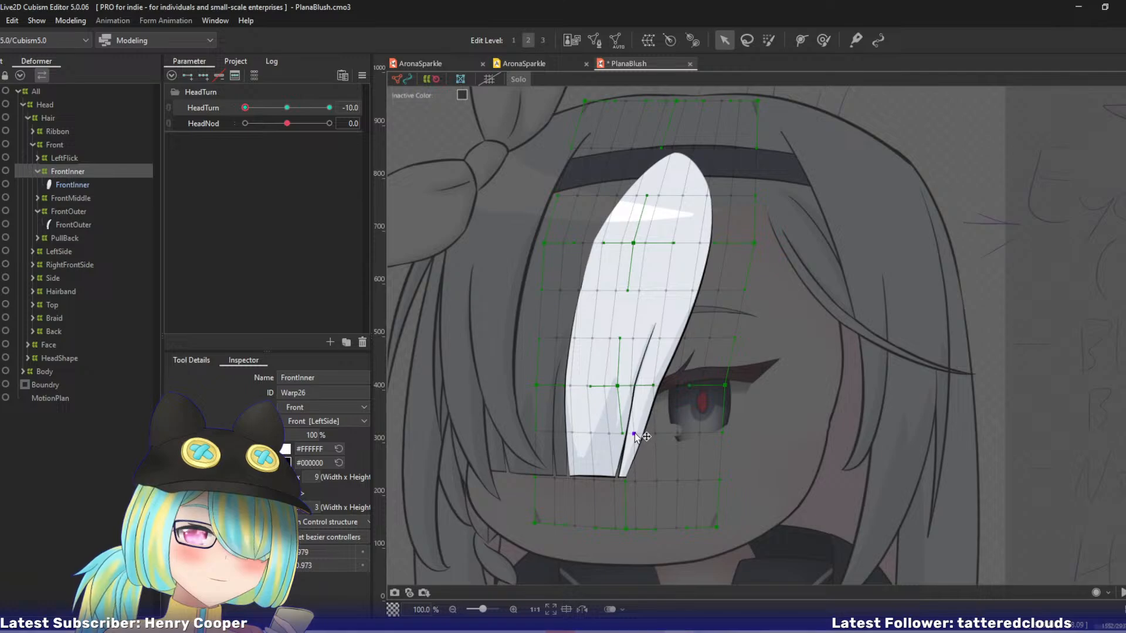
pyautogui.click(634, 433)
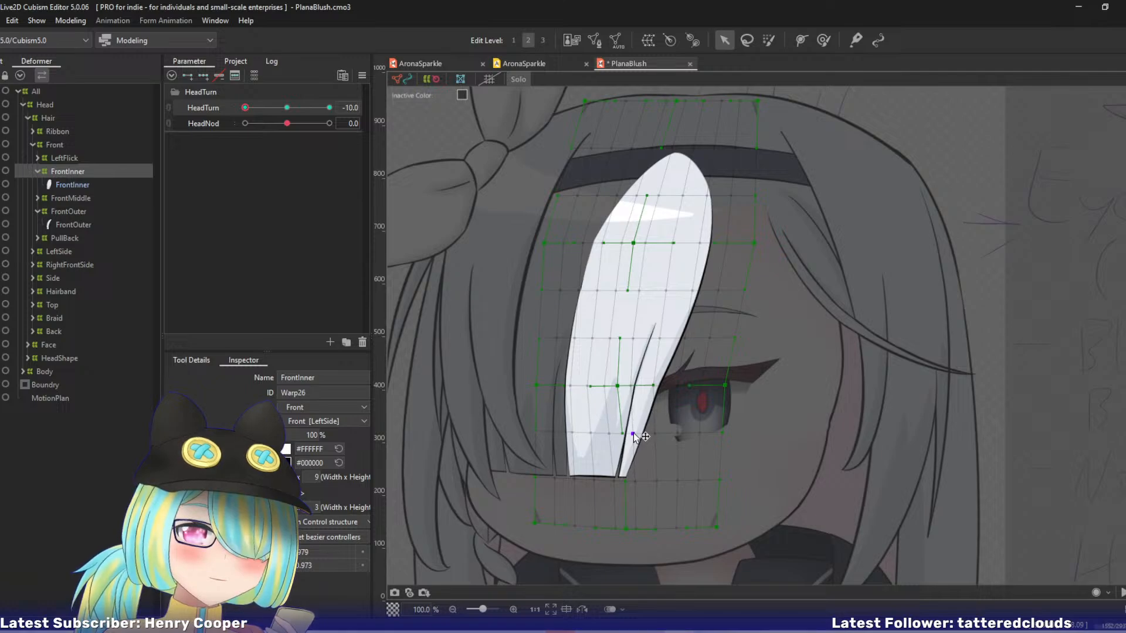
pyautogui.click(619, 481)
pyautogui.moveTo(620, 484); pyautogui.dragTo(622, 484)
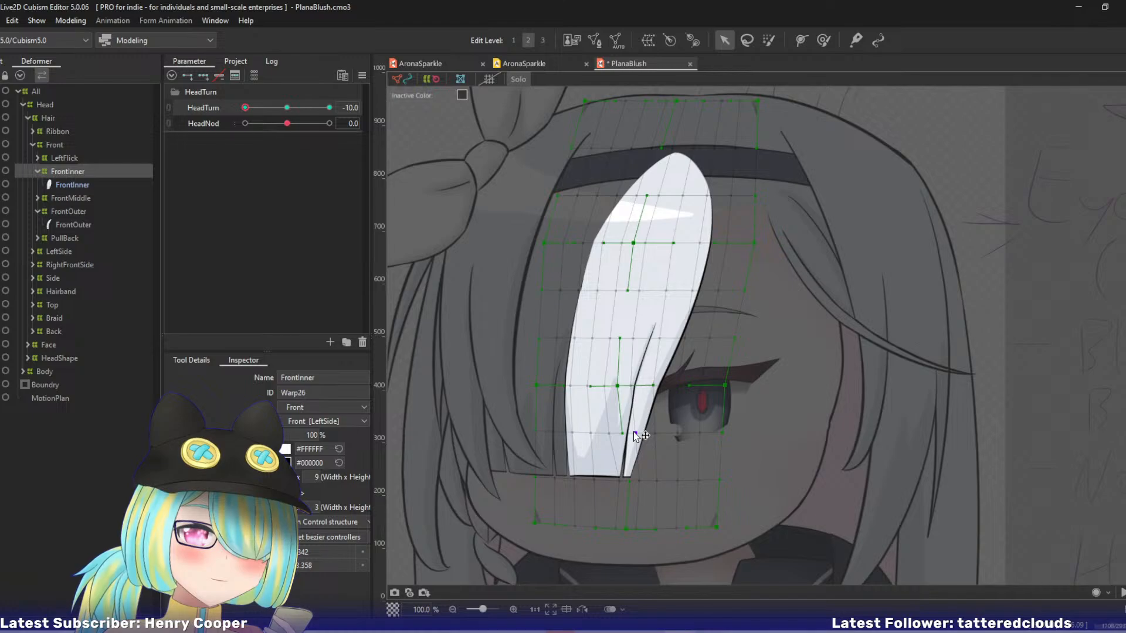
pyautogui.moveTo(635, 435); pyautogui.dragTo(654, 436)
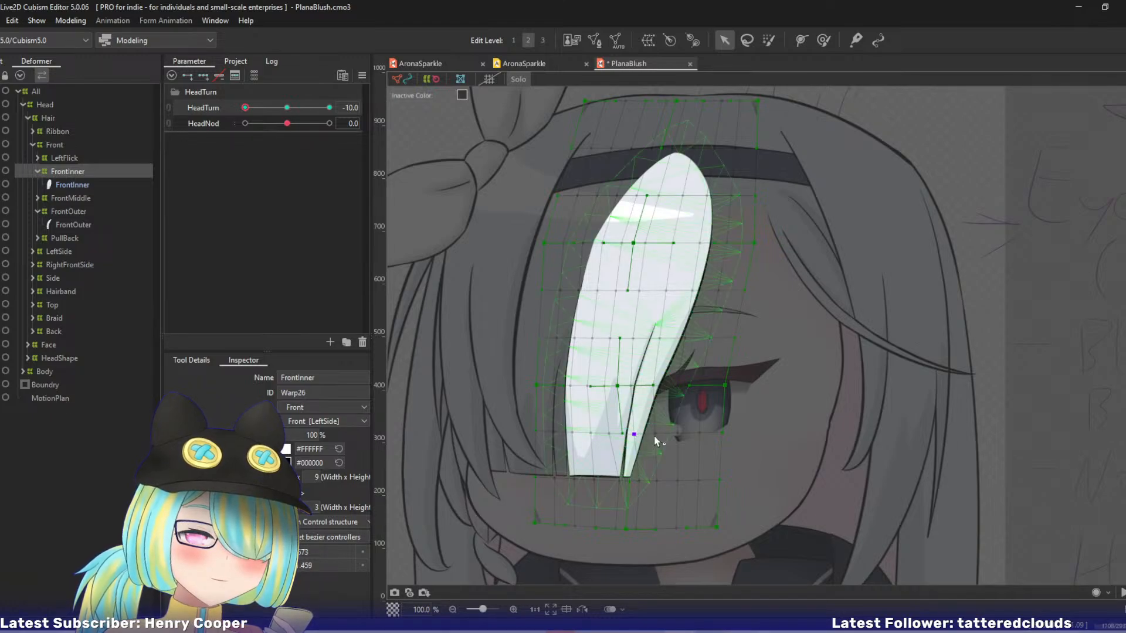
pyautogui.click(642, 482)
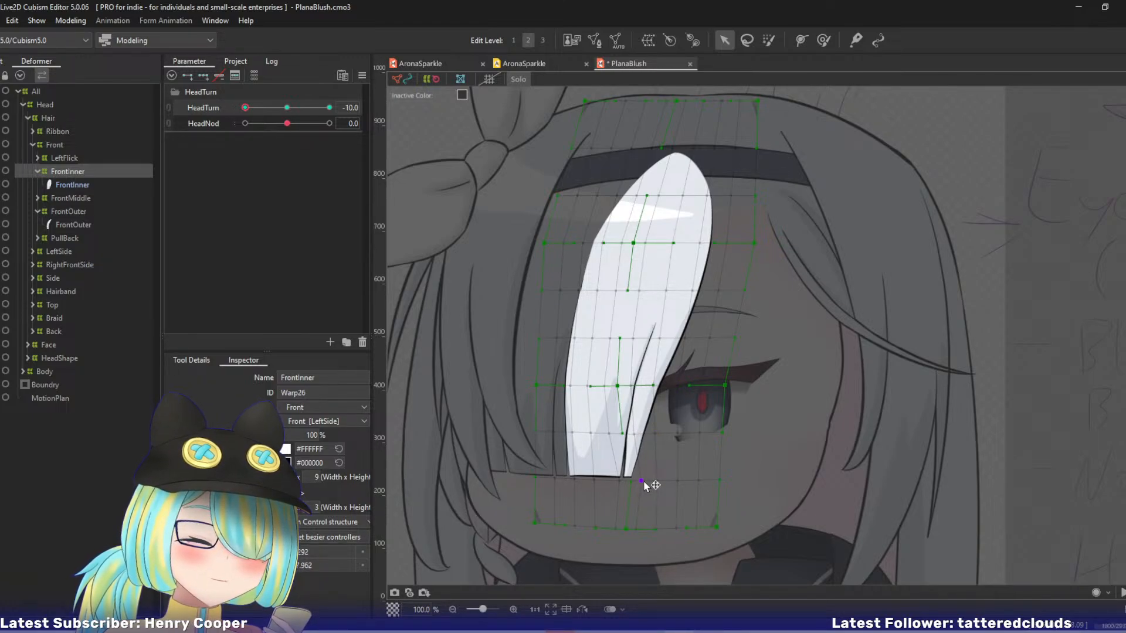
# Leave Solo view and move the FrontInner warp's lower-centre, lower left-edge and bottom-left corner control points left.
pyautogui.press('s')
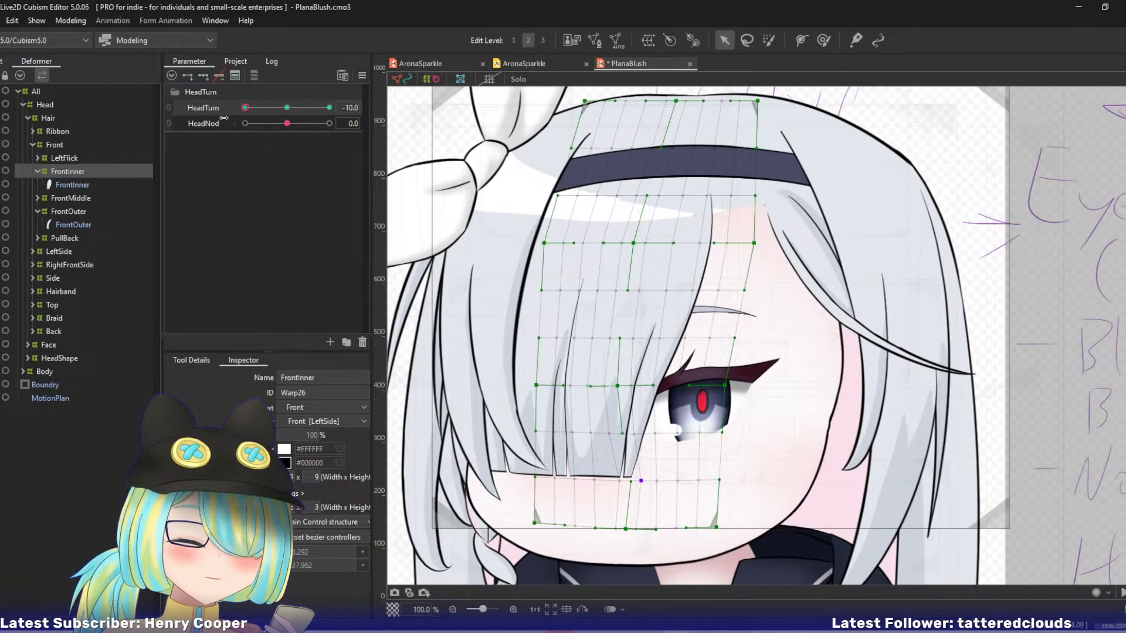
pyautogui.moveTo(617, 387); pyautogui.dragTo(609, 387)
pyautogui.moveTo(536, 387); pyautogui.dragTo(535, 388)
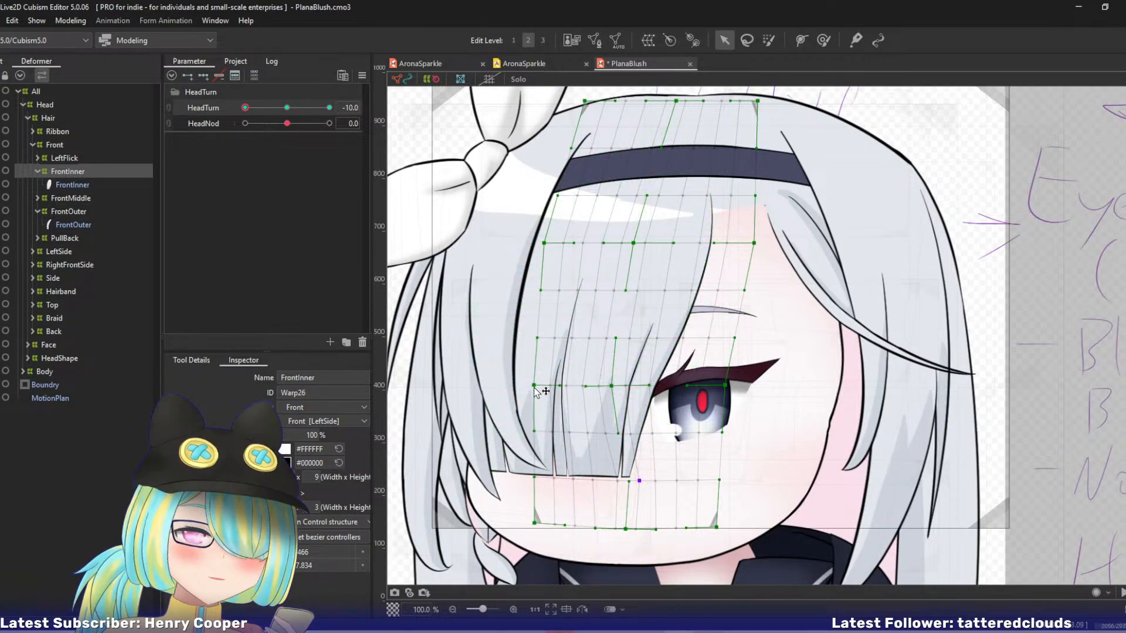
pyautogui.moveTo(534, 522); pyautogui.dragTo(522, 522)
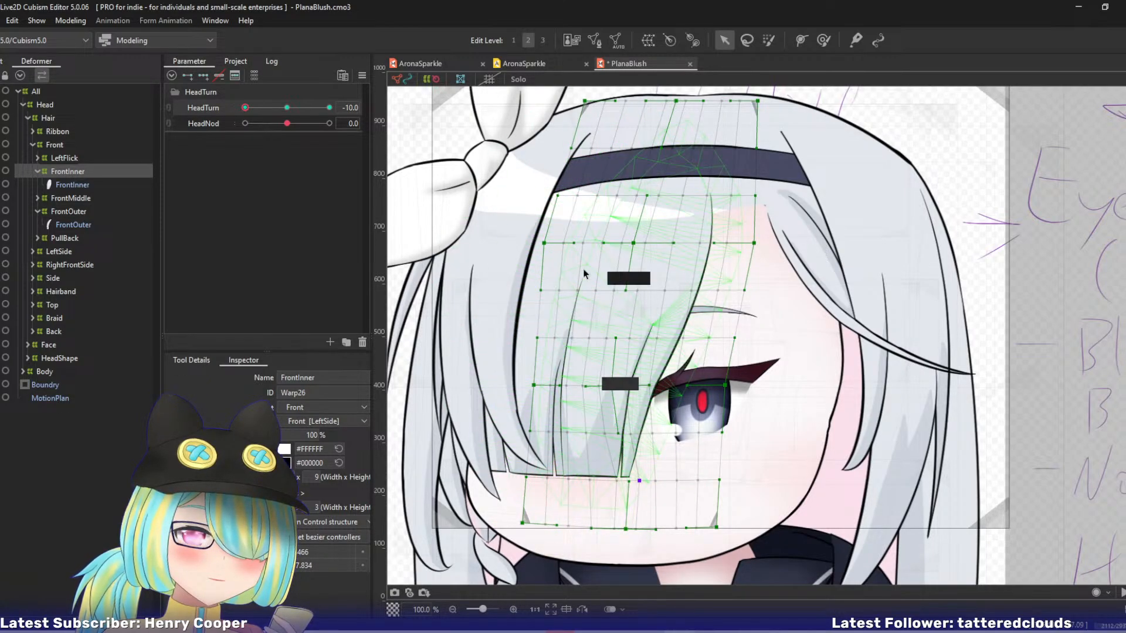
pyautogui.moveTo(545, 244); pyautogui.dragTo(556, 244)
pyautogui.hotkey('ctrl', 'z')
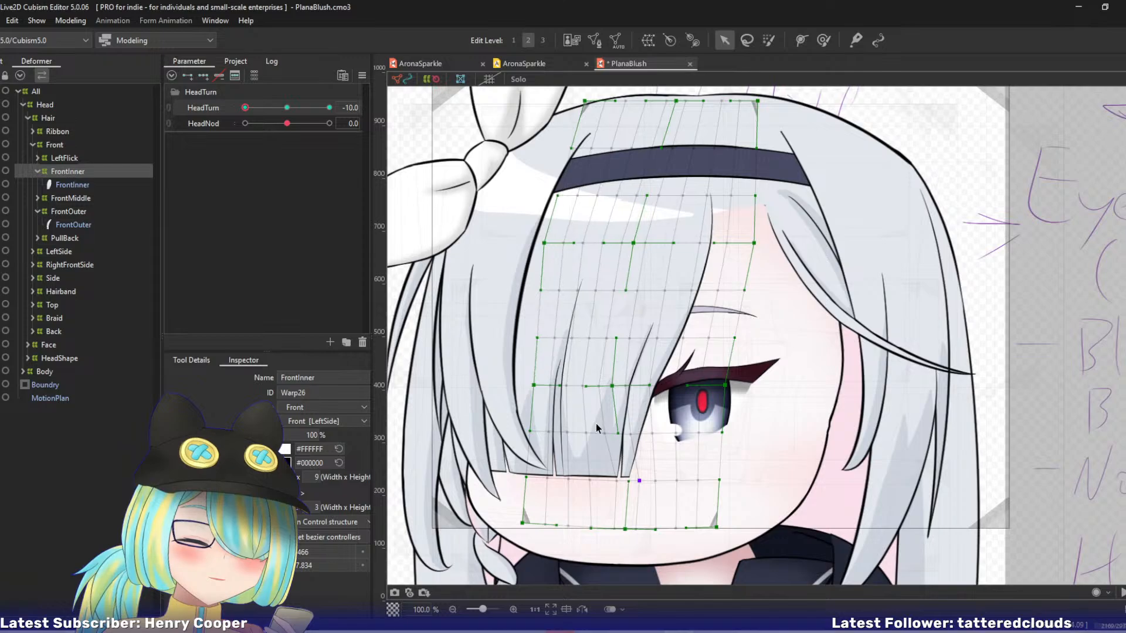
# Shift the whole FrontInner warp deformer slightly right at HeadTurn -10 and preview the head turn.
pyautogui.hotkey('ctrl', 'a')
pyautogui.moveTo(640, 312); pyautogui.dragTo(643, 312)
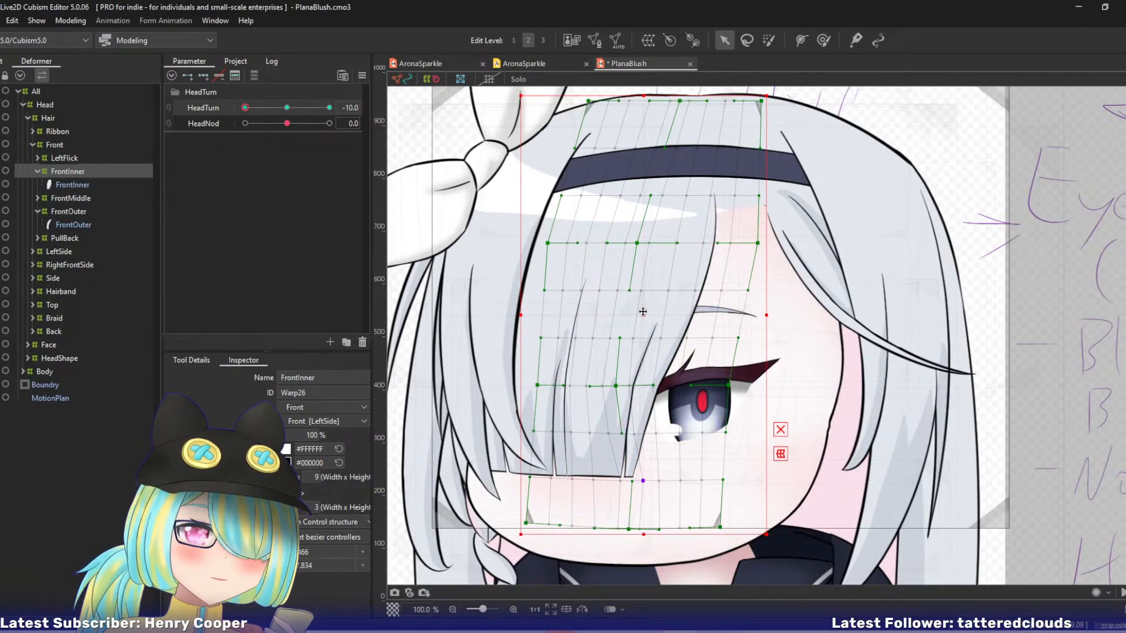
pyautogui.click(746, 254)
pyautogui.moveTo(248, 108); pyautogui.dragTo(213, 114)
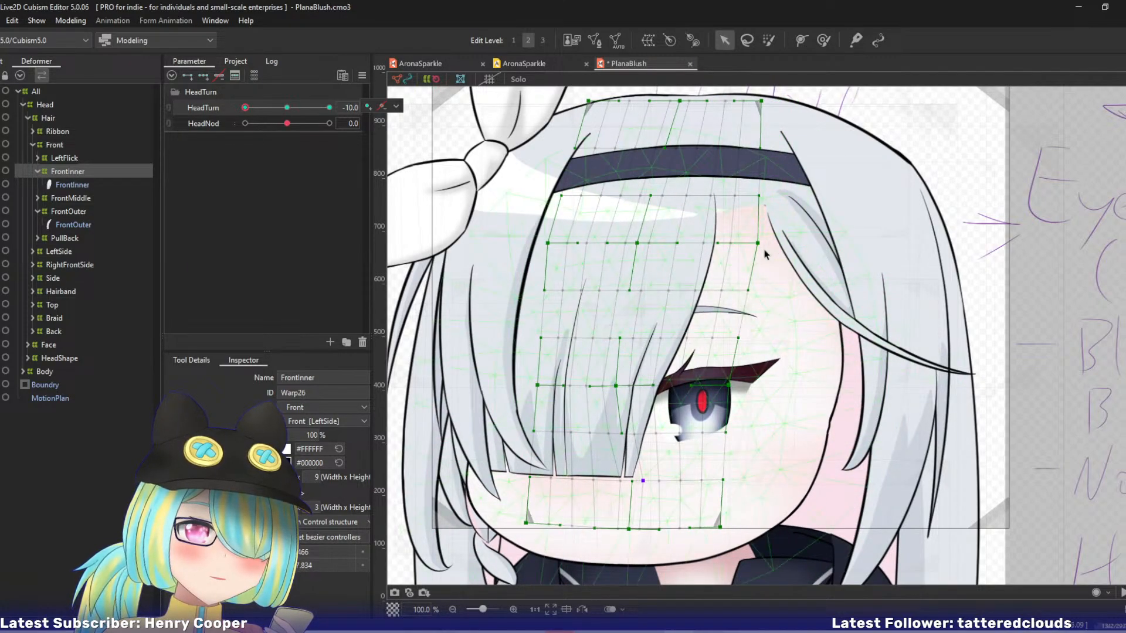
pyautogui.moveTo(757, 243); pyautogui.dragTo(748, 243)
pyautogui.hotkey('ctrl', 'z')
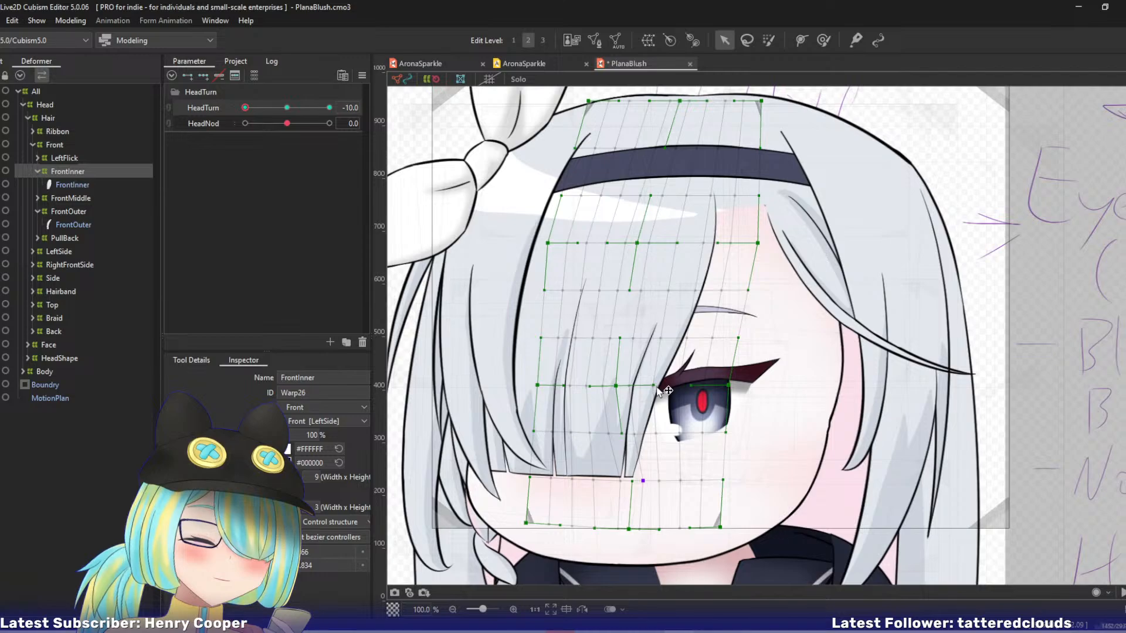
# Switch to edit level 1 and fine-tune single FrontInner lattice points beside the strand's lower inner edge.
pyautogui.press('1')
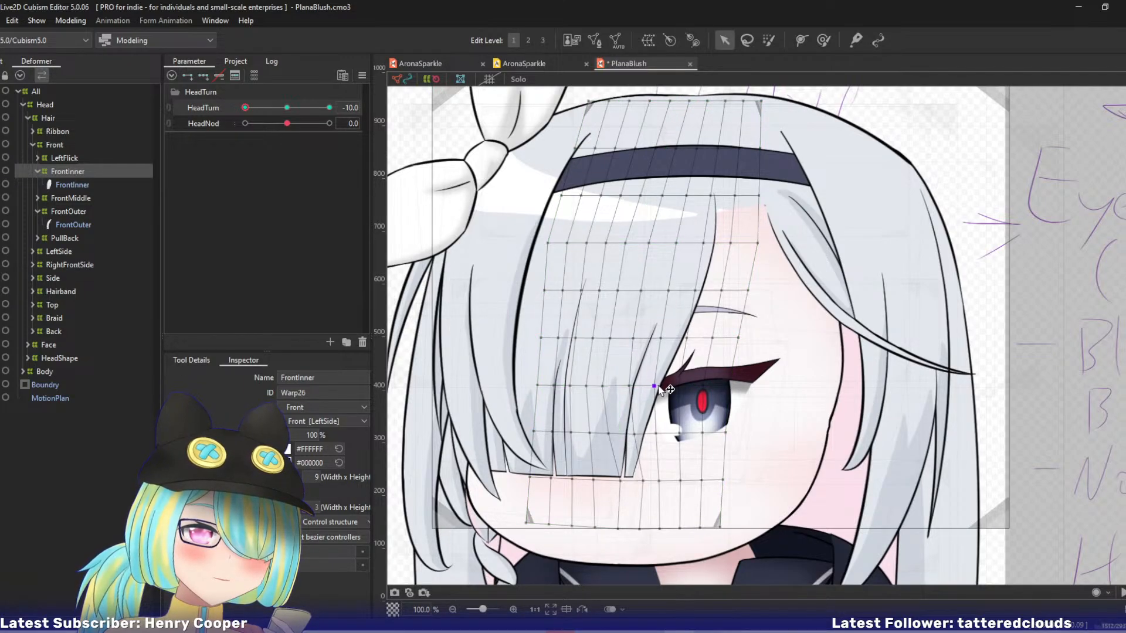
pyautogui.click(658, 387)
pyautogui.moveTo(662, 387); pyautogui.dragTo(661, 387)
pyautogui.moveTo(658, 434); pyautogui.dragTo(635, 435)
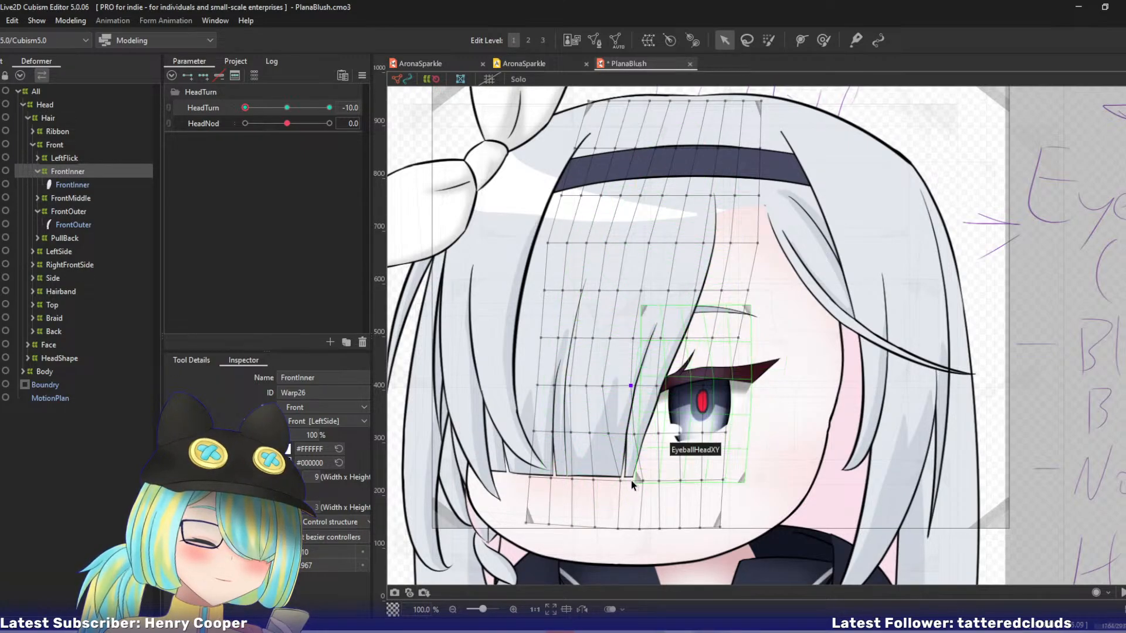
pyautogui.keyDown('shift'); pyautogui.click(609, 433); pyautogui.keyUp('shift')
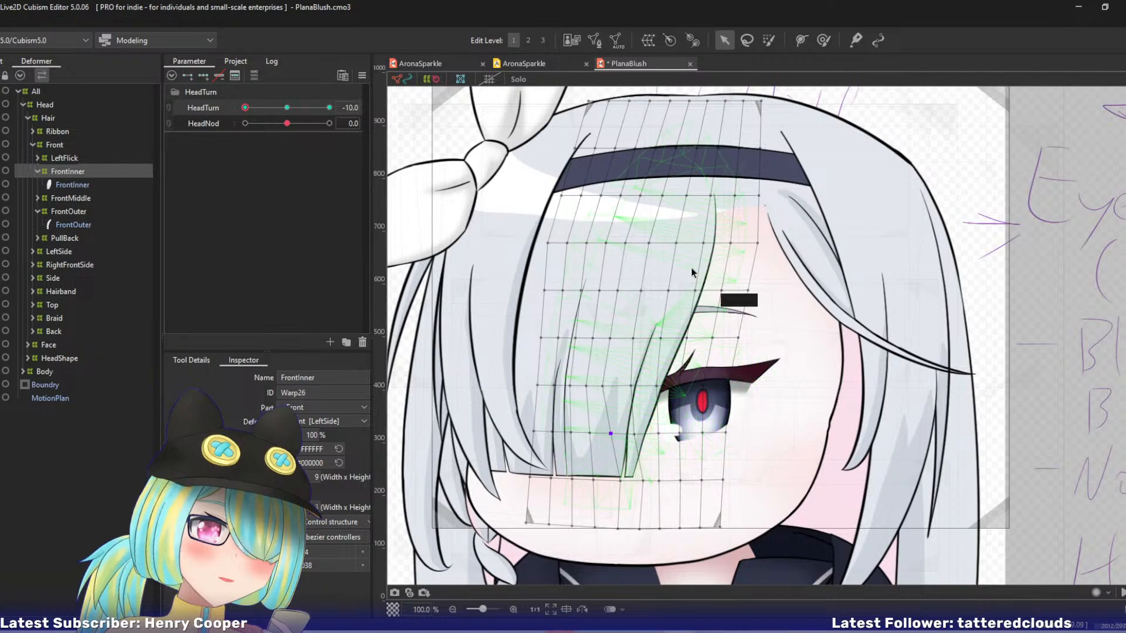
# Save the model and pull the FrontInner warp's upper right-edge control point slightly inward at edit level 2.
pyautogui.press('2')
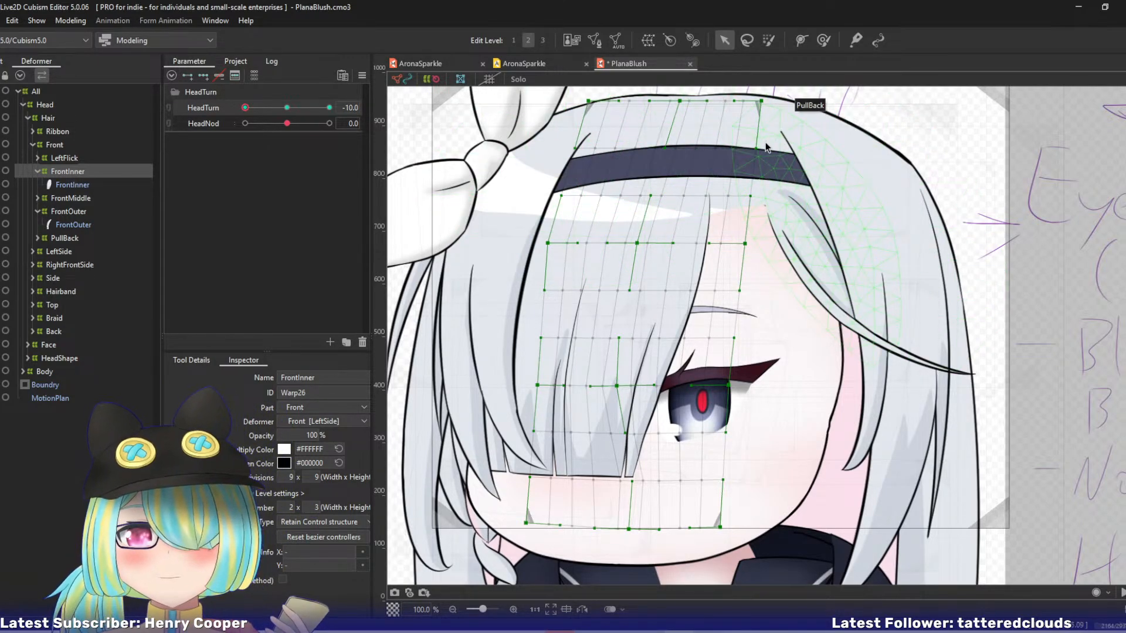
pyautogui.hotkey('ctrl', 's')
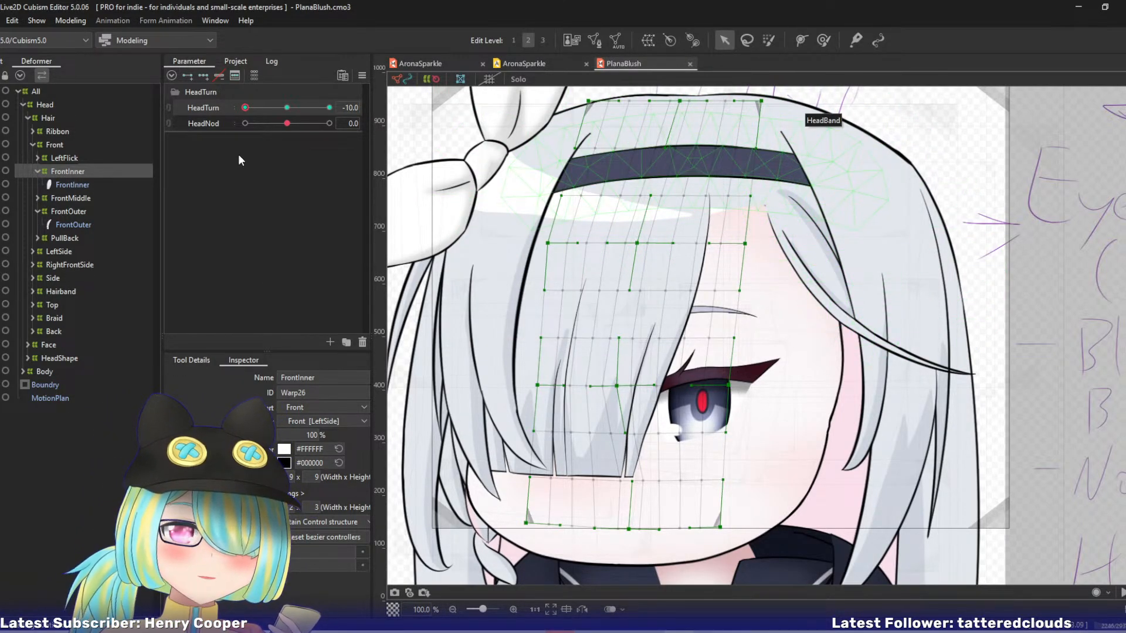
pyautogui.moveTo(245, 107); pyautogui.dragTo(203, 106)
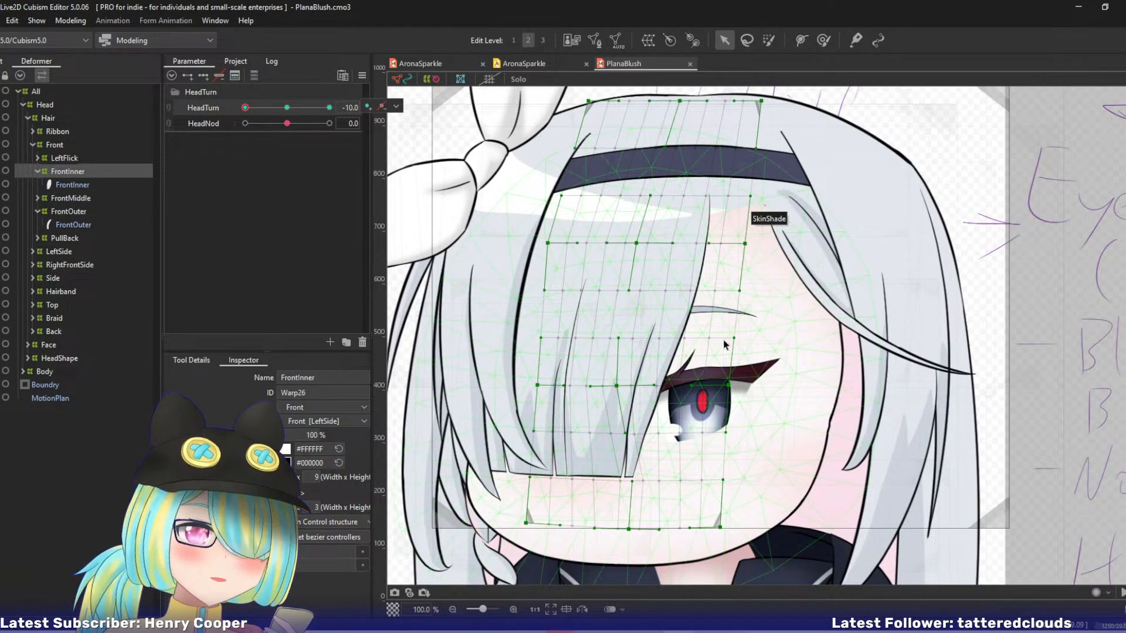
pyautogui.moveTo(728, 386); pyautogui.dragTo(726, 388)
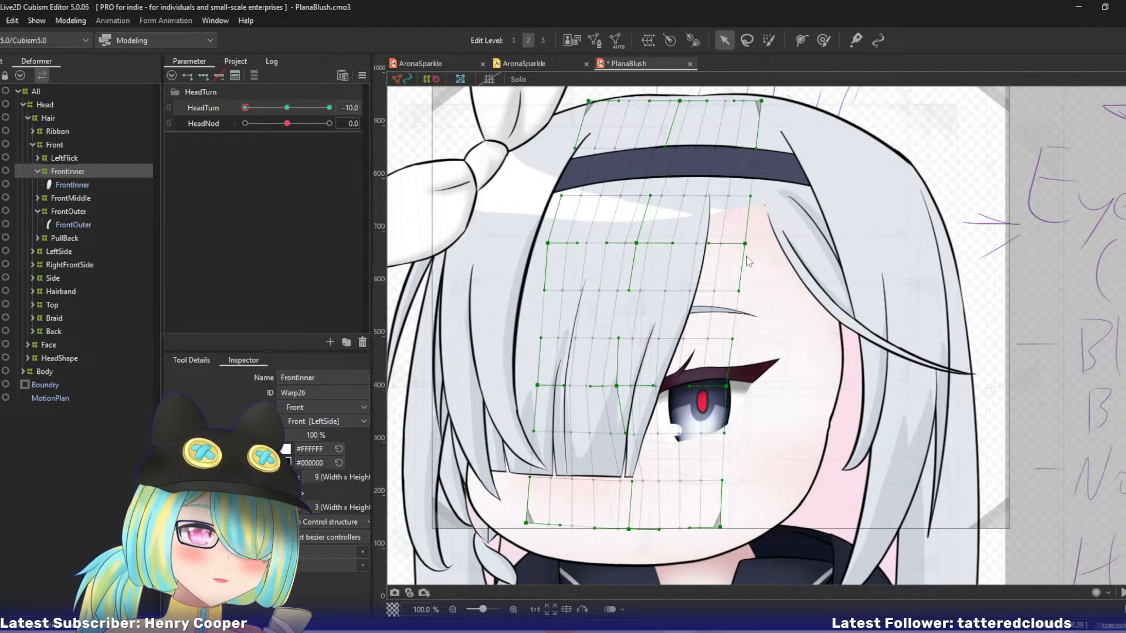
pyautogui.hotkey('ctrl', 'z')
pyautogui.moveTo(746, 244); pyautogui.dragTo(741, 244)
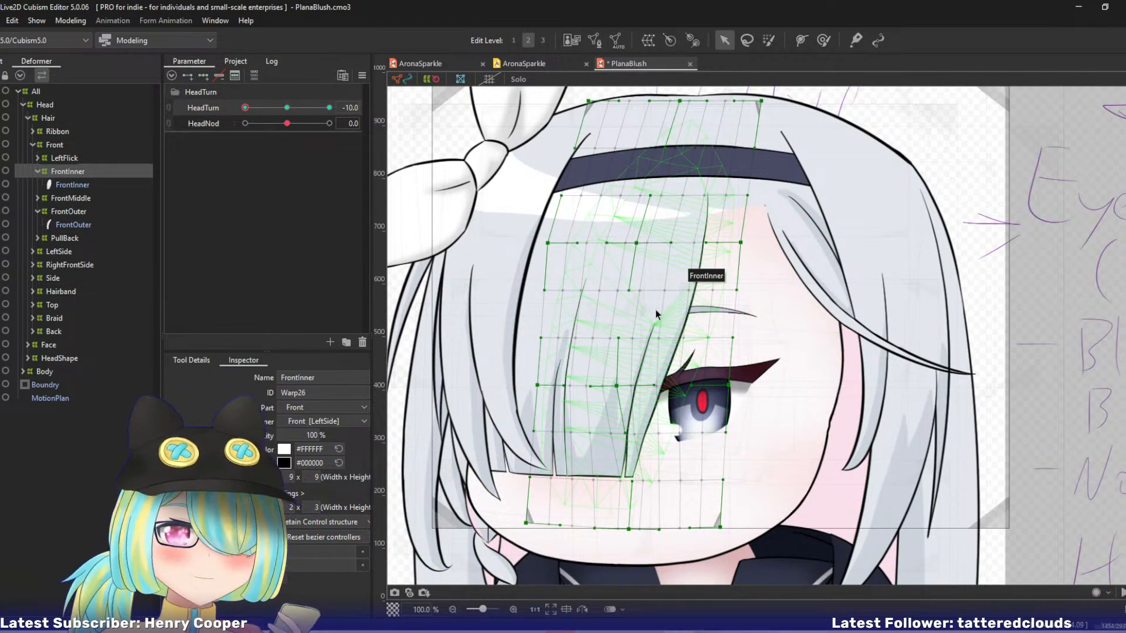
# Expand the LeftFlick and PullBack deformers, isolate the PullBack strand in Solo view and select its warp deformer.
pyautogui.click(64, 158)
pyautogui.click(37, 158)
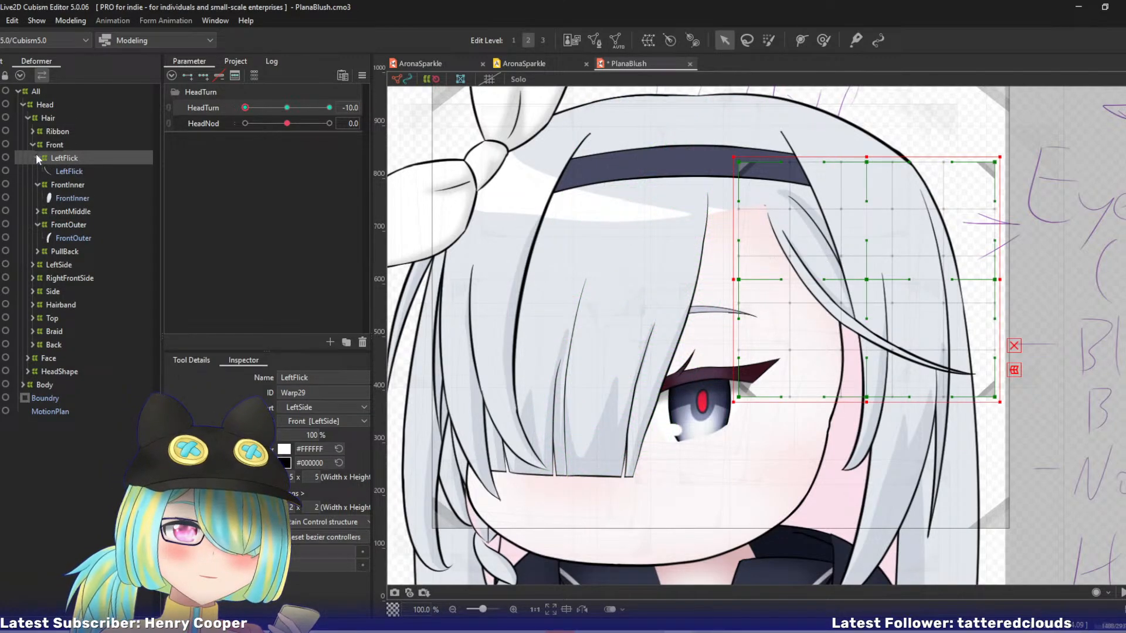
pyautogui.click(39, 251)
pyautogui.click(61, 252)
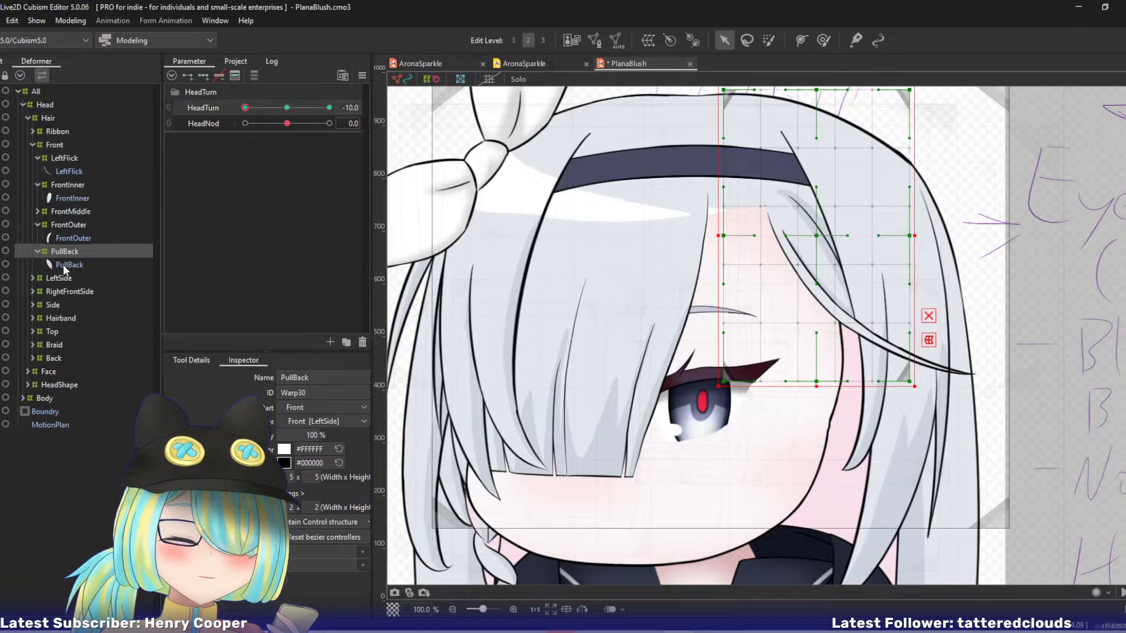
pyautogui.keyDown('ctrl'); pyautogui.click(63, 266); pyautogui.keyUp('ctrl')
pyautogui.hotkey('shift', 's')
pyautogui.click(67, 252)
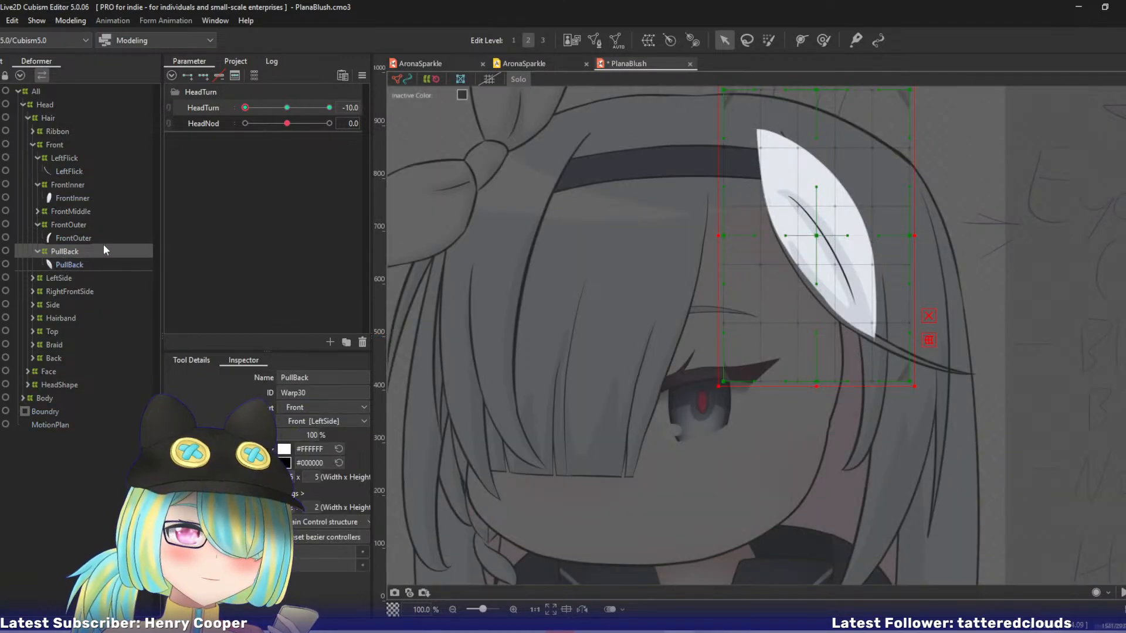
# Pull the left and middle control points of the PullBack warp deformer toward the face's left side at HeadTurn -10.
pyautogui.moveTo(673, 258); pyautogui.dragTo(569, 277)
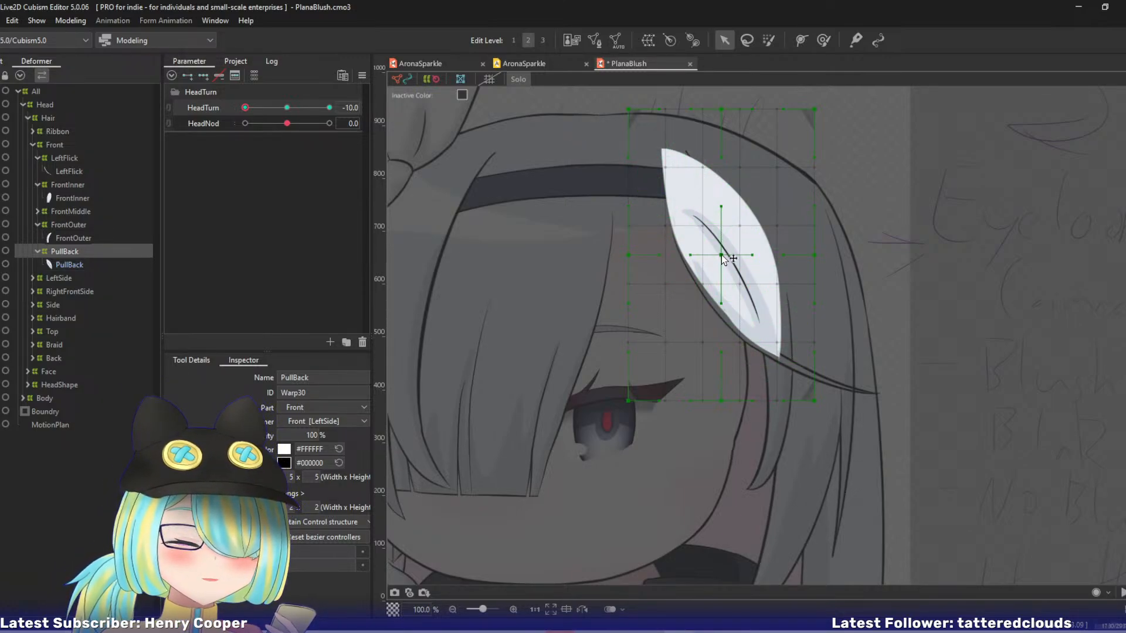
pyautogui.moveTo(722, 255); pyautogui.dragTo(598, 258)
pyautogui.moveTo(630, 111); pyautogui.dragTo(572, 118)
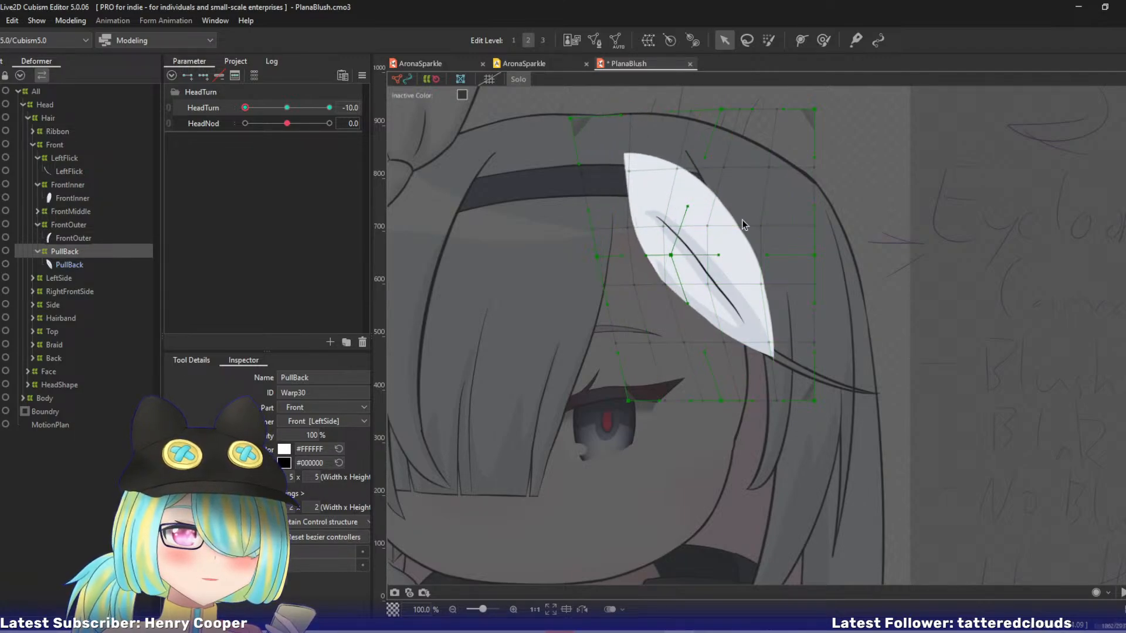
pyautogui.moveTo(628, 401); pyautogui.dragTo(588, 398)
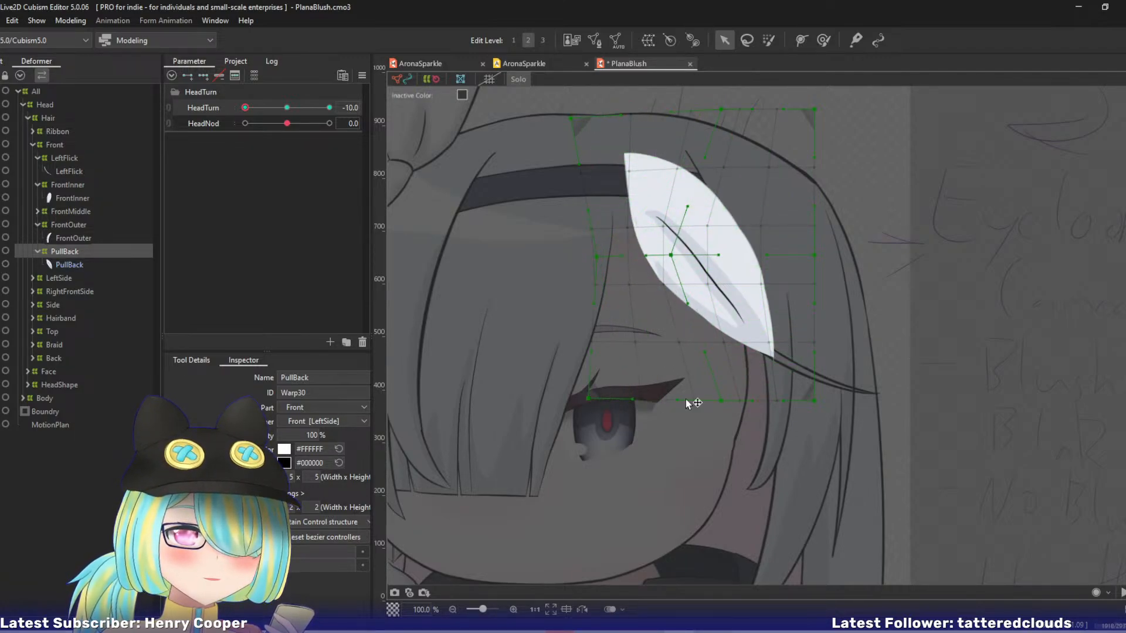
pyautogui.moveTo(721, 401); pyautogui.dragTo(690, 406)
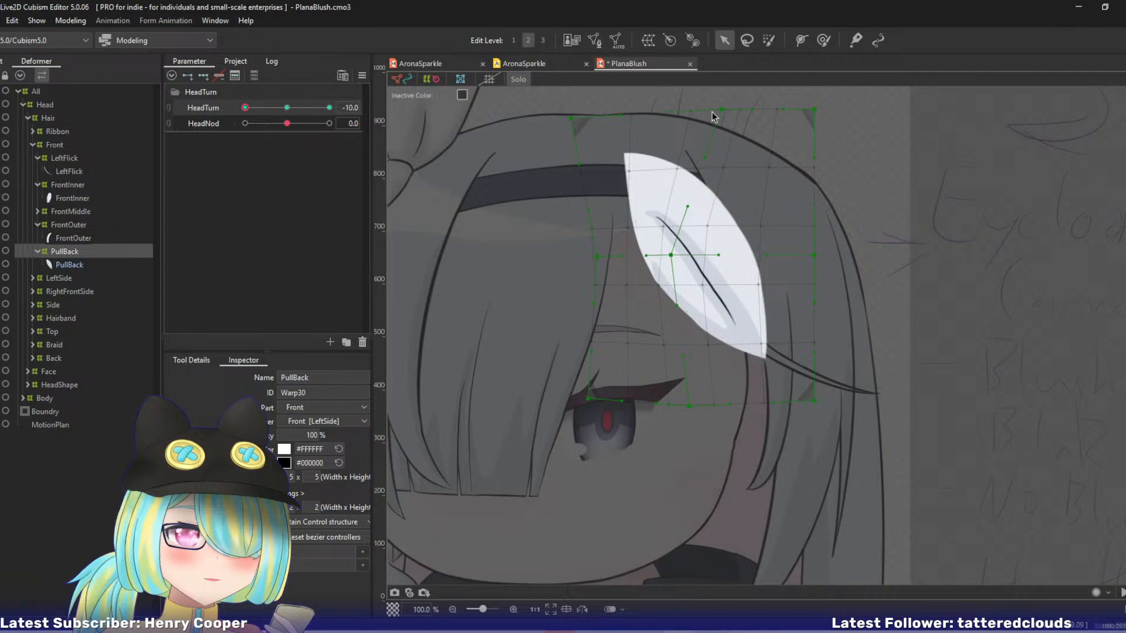
pyautogui.moveTo(712, 111); pyautogui.dragTo(660, 112)
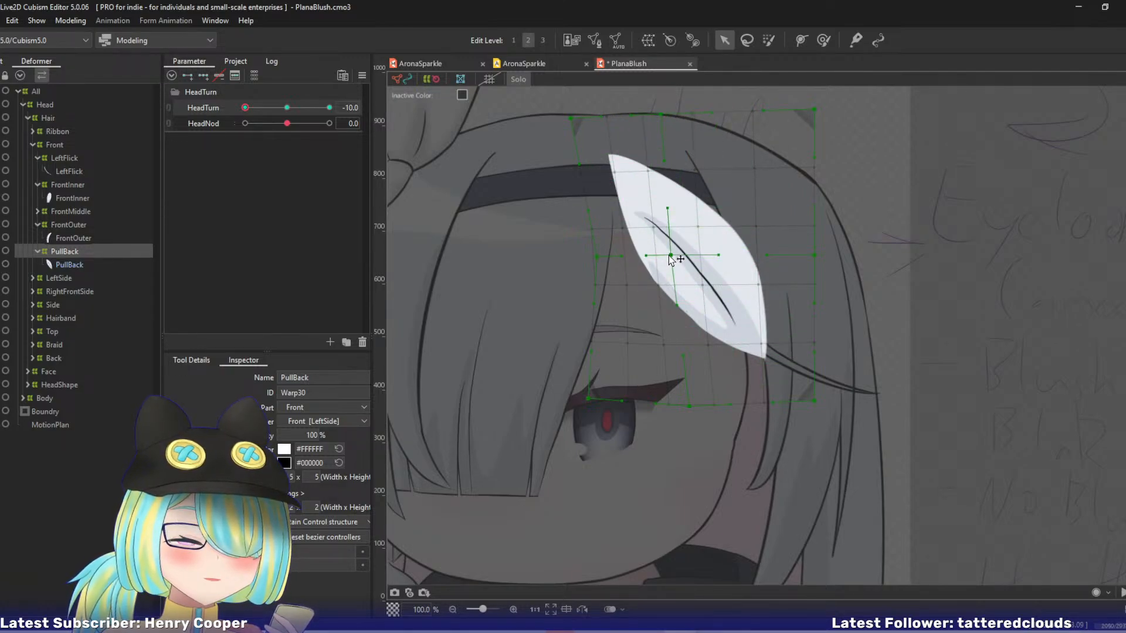
# Draw the PullBack warp's right-edge control points inward, moving the upper corner most, and rebalance the centre point.
pyautogui.moveTo(671, 256); pyautogui.dragTo(675, 255)
pyautogui.moveTo(815, 401); pyautogui.dragTo(795, 410)
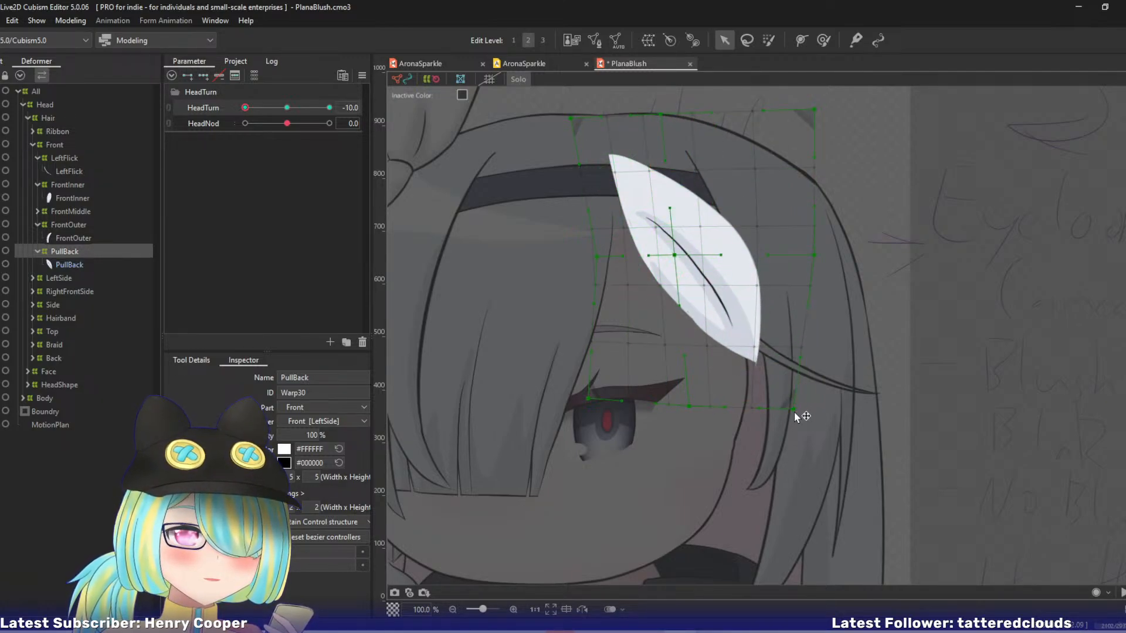
pyautogui.moveTo(812, 111); pyautogui.dragTo(731, 109)
pyautogui.moveTo(815, 256); pyautogui.dragTo(787, 252)
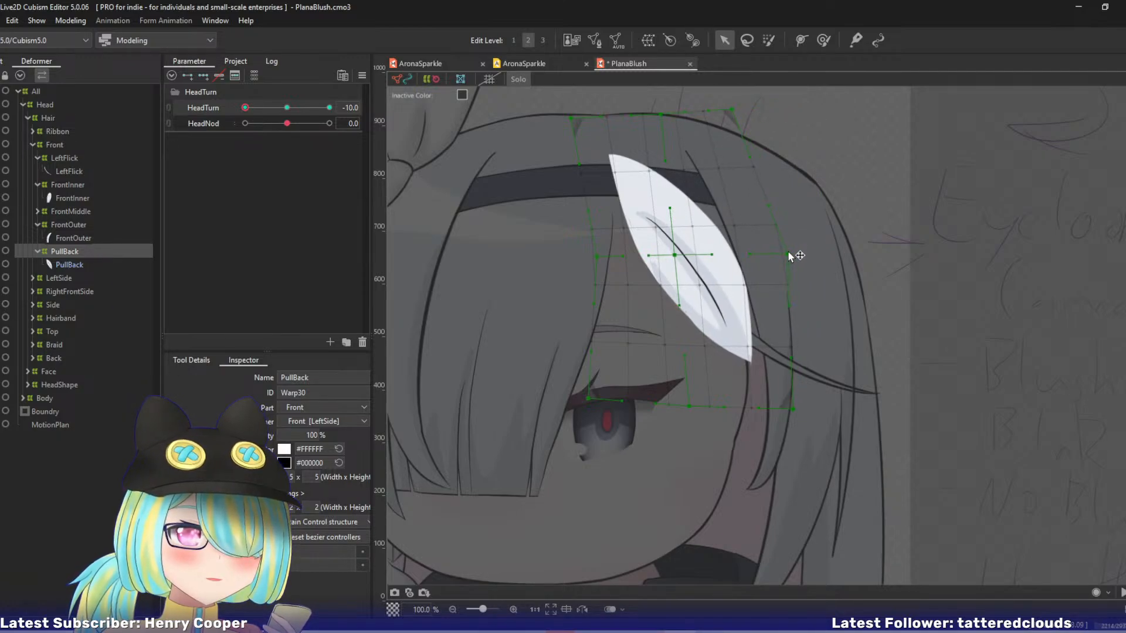
pyautogui.moveTo(682, 257); pyautogui.dragTo(688, 255)
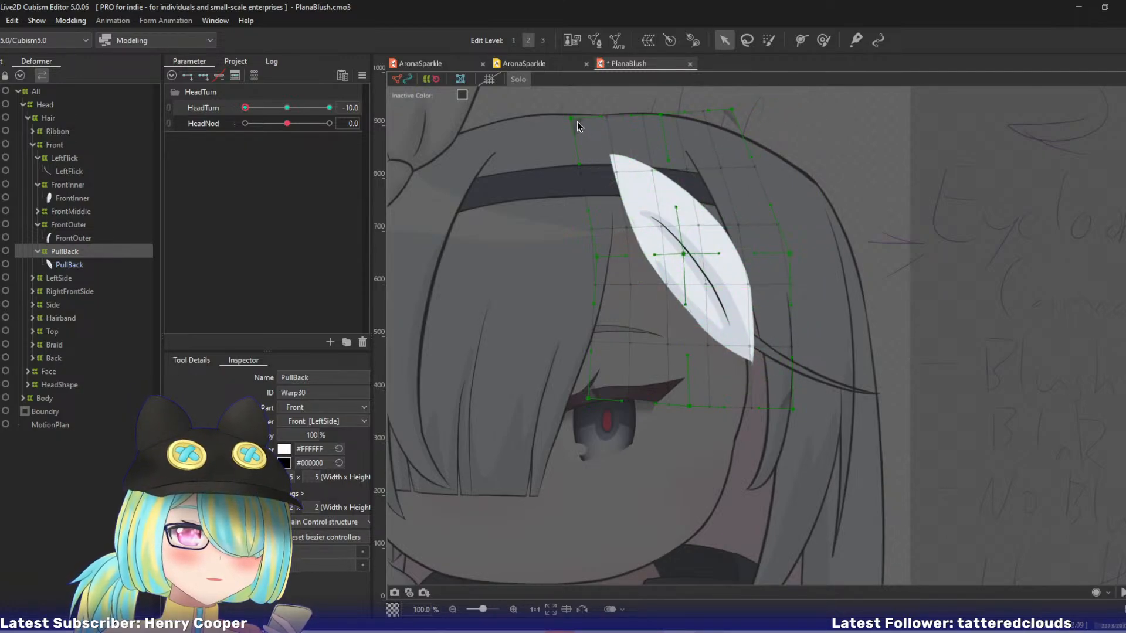
# Extend the PullBack warp's left edge and upper middle point further left, trim its right edge inward and preview the head turn.
pyautogui.moveTo(577, 122); pyautogui.dragTo(543, 128)
pyautogui.moveTo(658, 111); pyautogui.dragTo(639, 124)
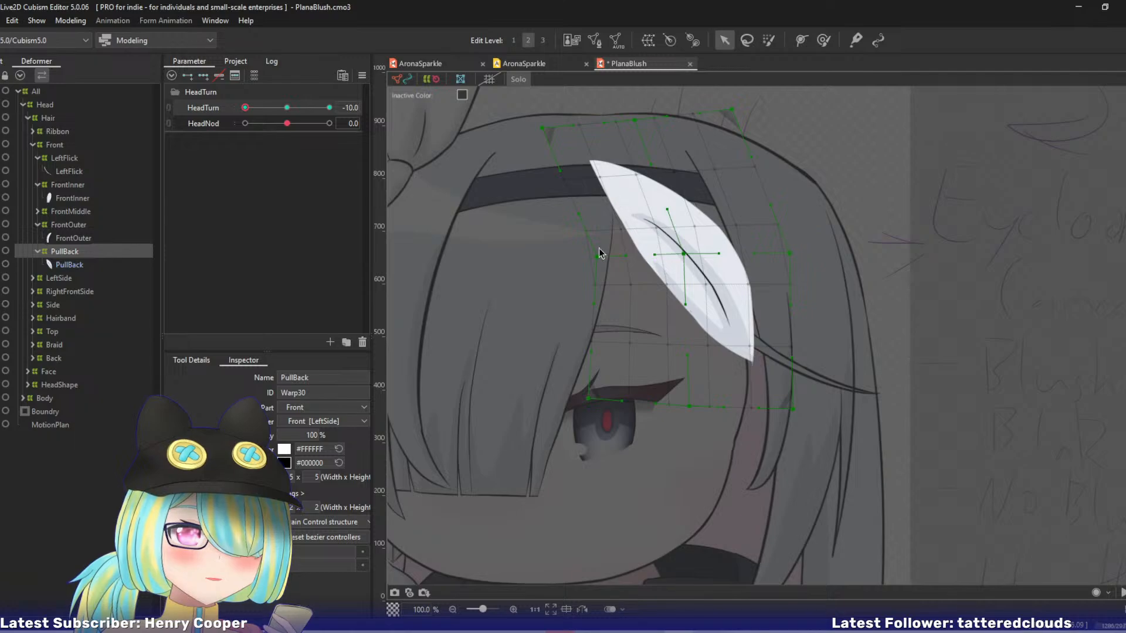
pyautogui.moveTo(597, 256); pyautogui.dragTo(583, 260)
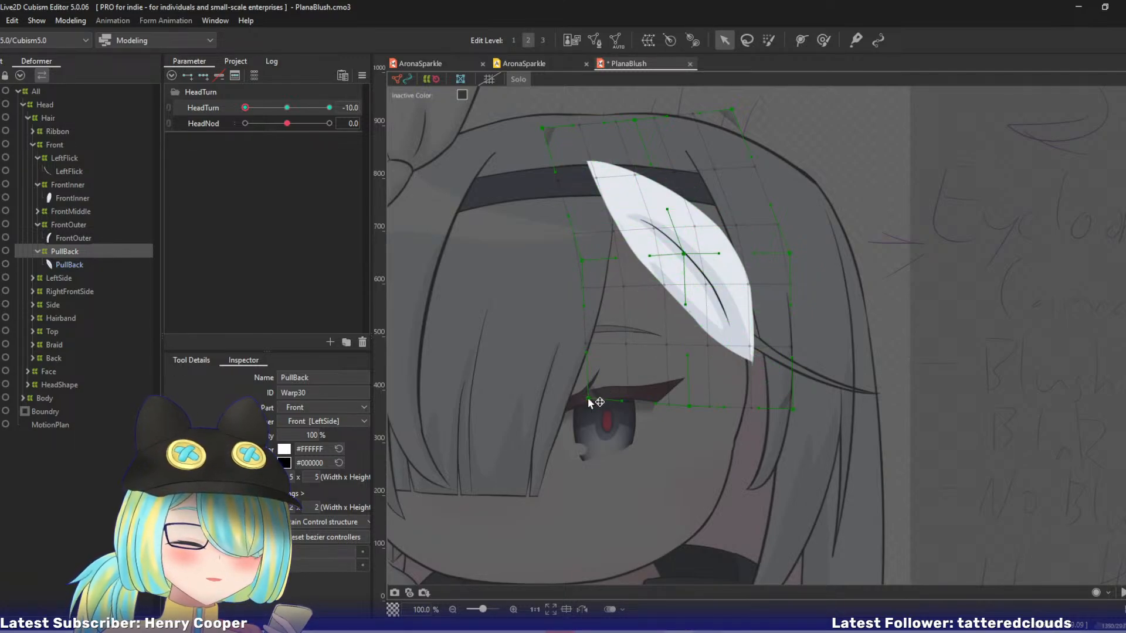
pyautogui.moveTo(588, 399); pyautogui.dragTo(573, 406)
pyautogui.moveTo(688, 407); pyautogui.dragTo(680, 410)
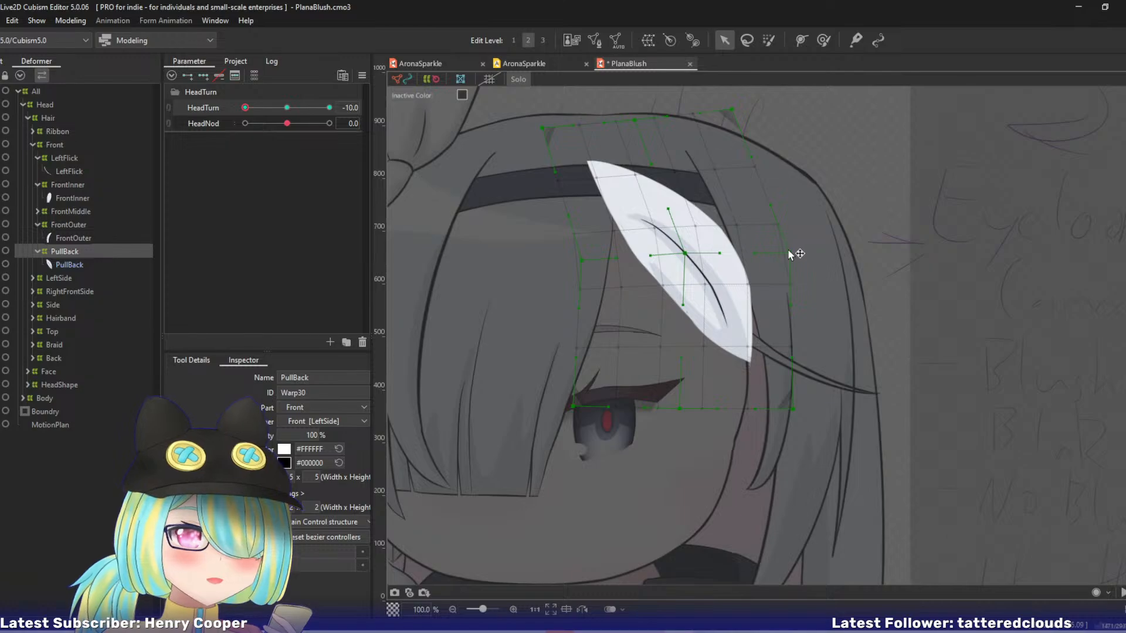
pyautogui.moveTo(791, 252); pyautogui.dragTo(781, 250)
pyautogui.moveTo(792, 409); pyautogui.dragTo(787, 409)
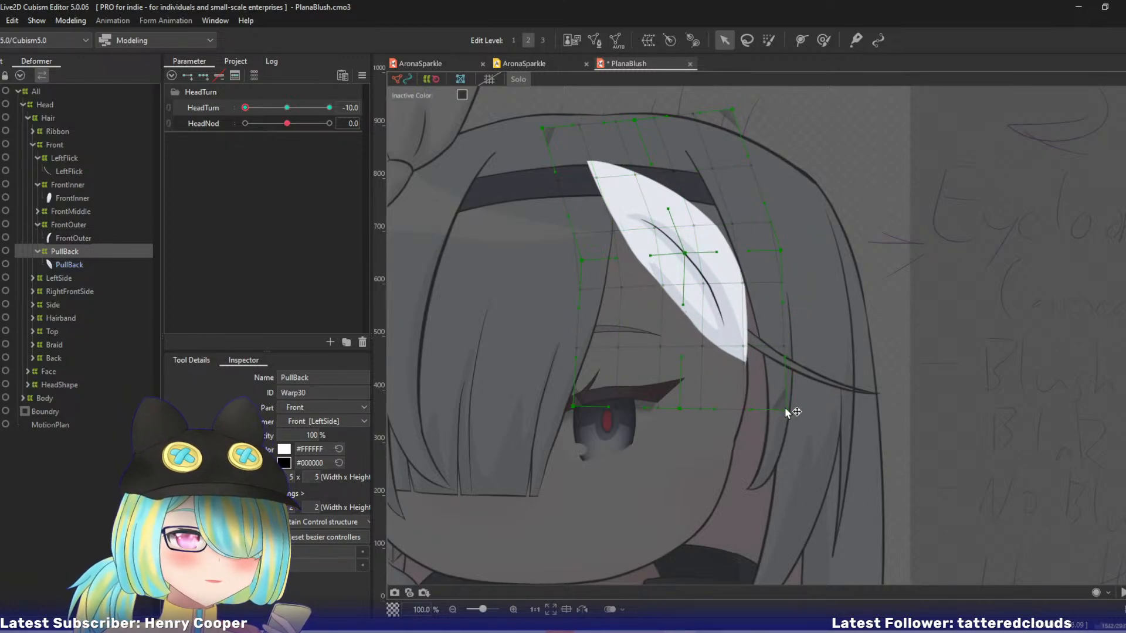
pyautogui.moveTo(245, 107); pyautogui.dragTo(180, 128)
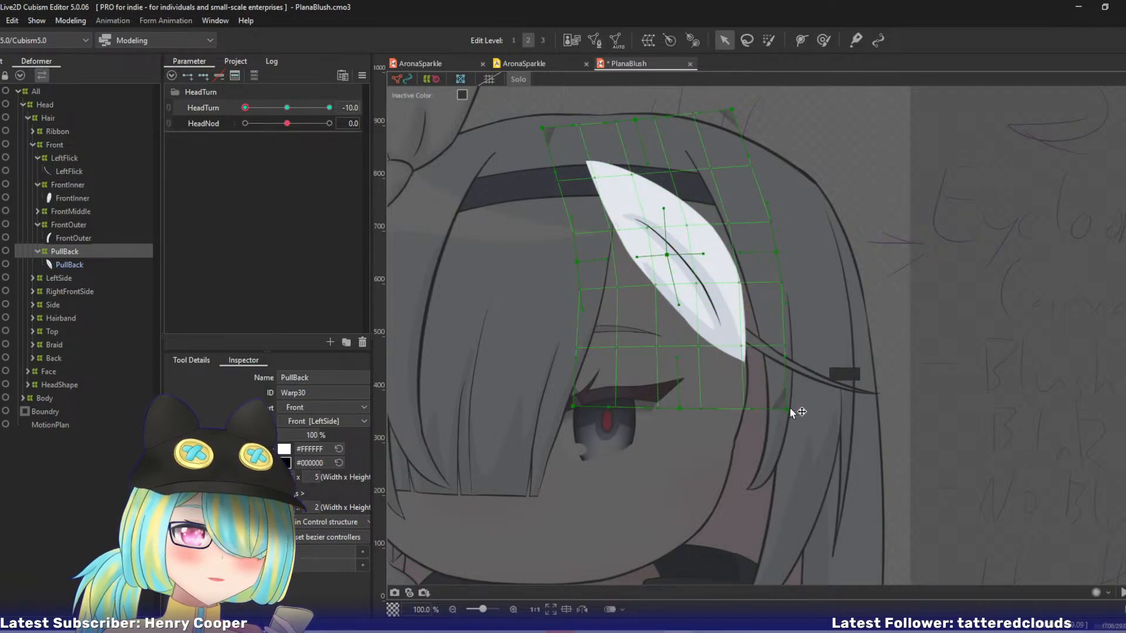
# Narrow the lower part of the PullBack warp by moving its right-edge and bottom points inward, and preview the head turn.
pyautogui.moveTo(787, 410); pyautogui.dragTo(757, 420)
pyautogui.moveTo(777, 258); pyautogui.dragTo(756, 251)
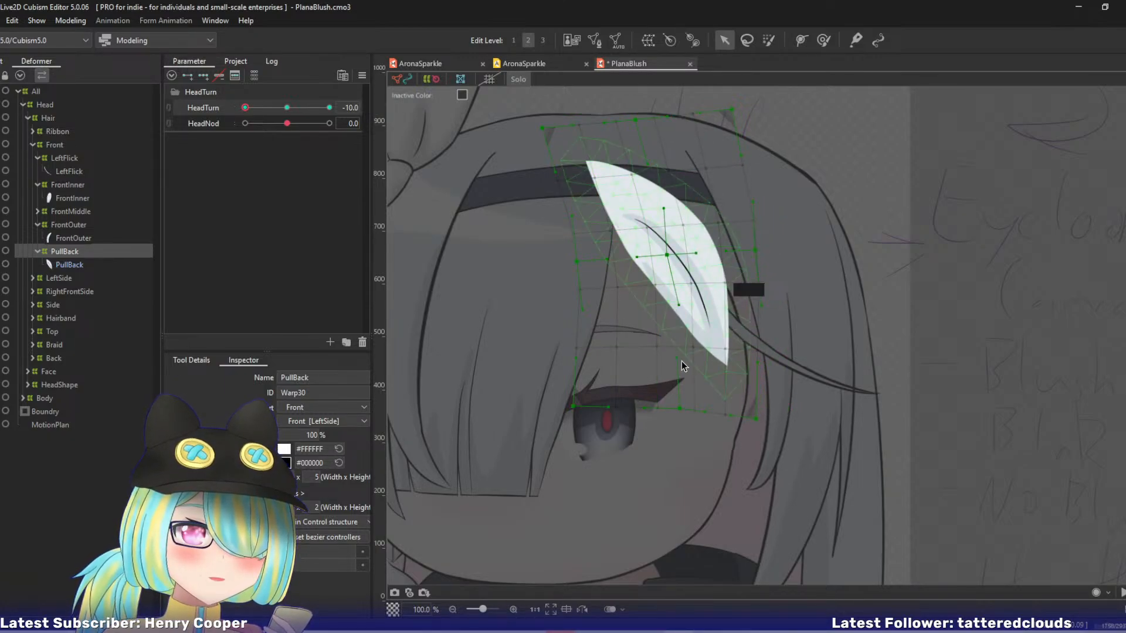
pyautogui.moveTo(670, 257); pyautogui.dragTo(672, 255)
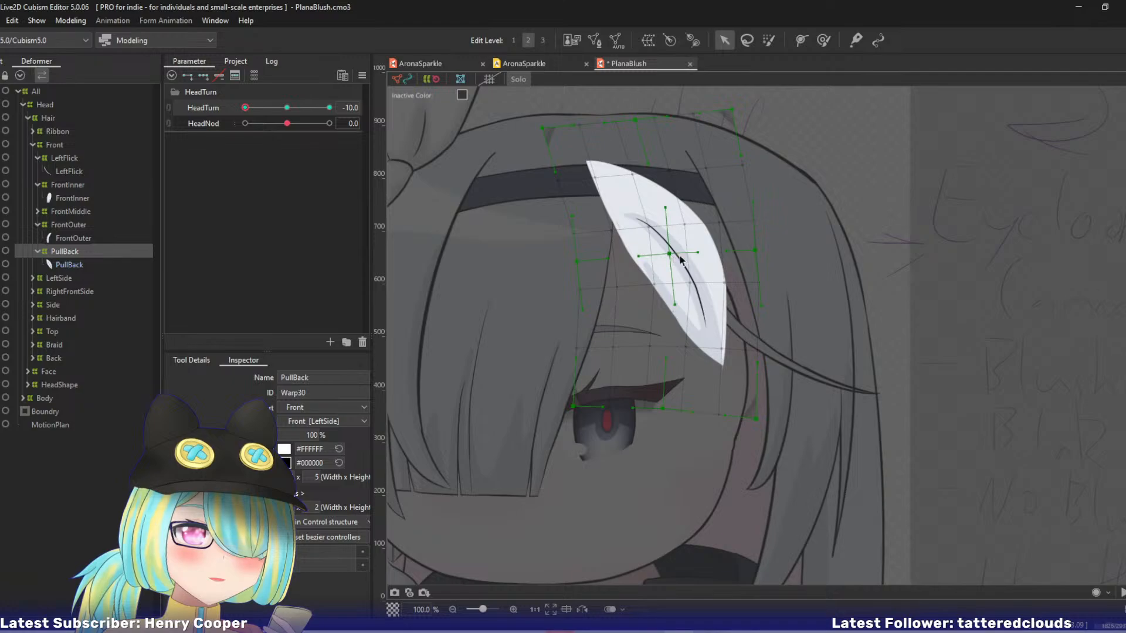
pyautogui.moveTo(245, 108); pyautogui.dragTo(216, 119)
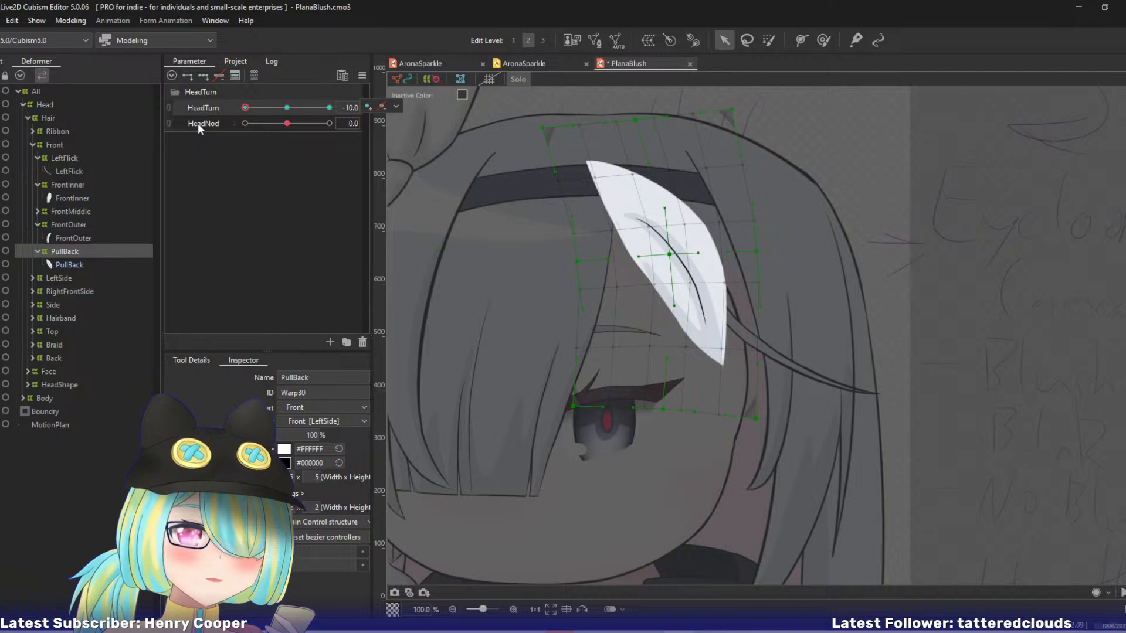
# Nudge the PullBack warp's centre and left-edge middle control points slightly left, and leave Solo view.
pyautogui.moveTo(668, 256); pyautogui.dragTo(654, 256)
pyautogui.moveTo(663, 307); pyautogui.dragTo(657, 308)
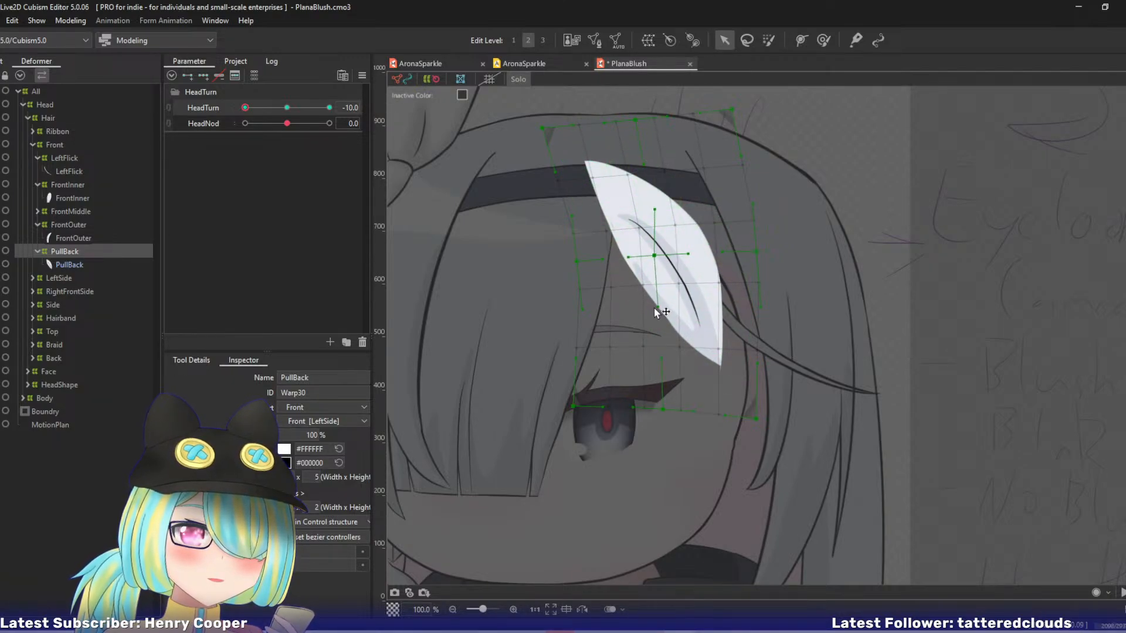
pyautogui.moveTo(578, 262); pyautogui.dragTo(572, 261)
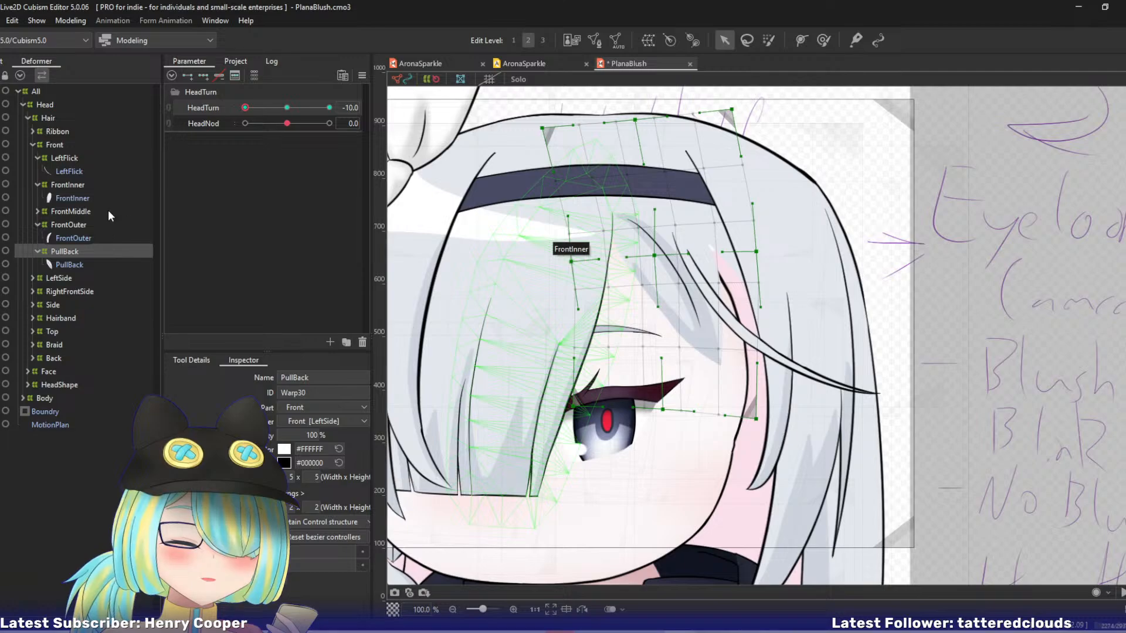
# Save the PlanaBlush model with HeadTurn at 0 and return HeadTurn to -10.
pyautogui.hotkey('ctrl', 'd')
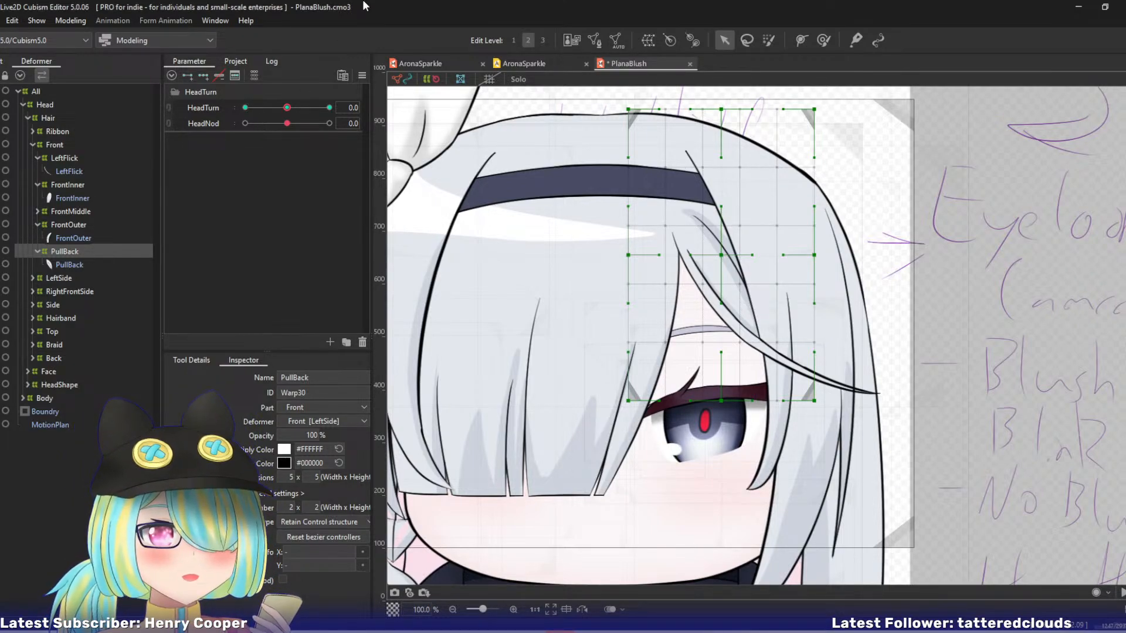
pyautogui.hotkey('ctrl', 's')
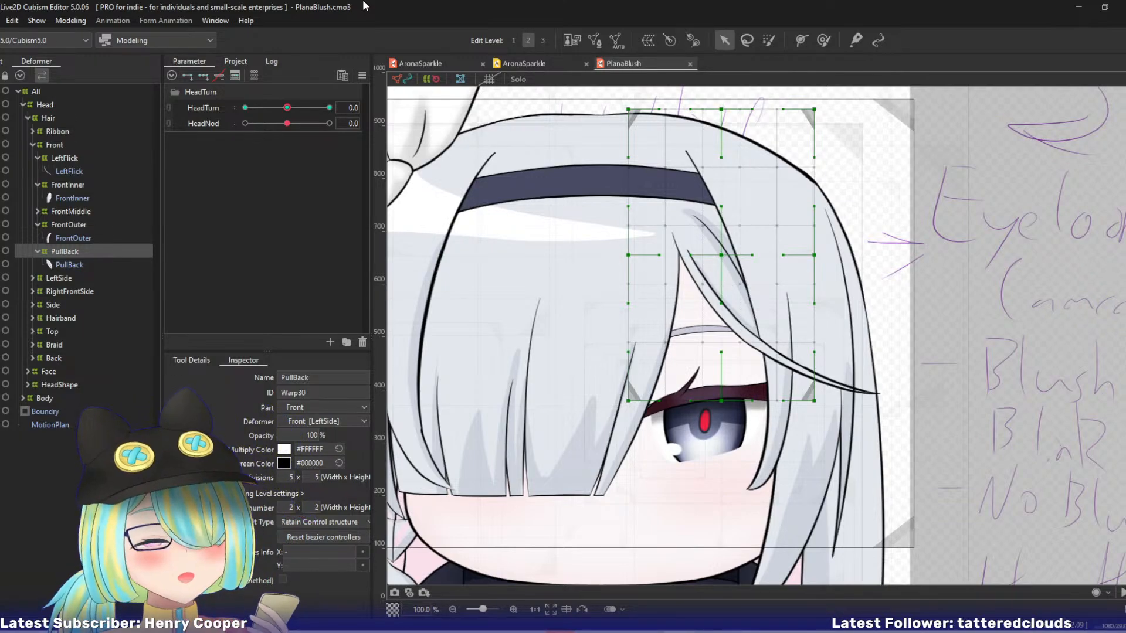
pyautogui.moveTo(287, 107); pyautogui.dragTo(245, 107)
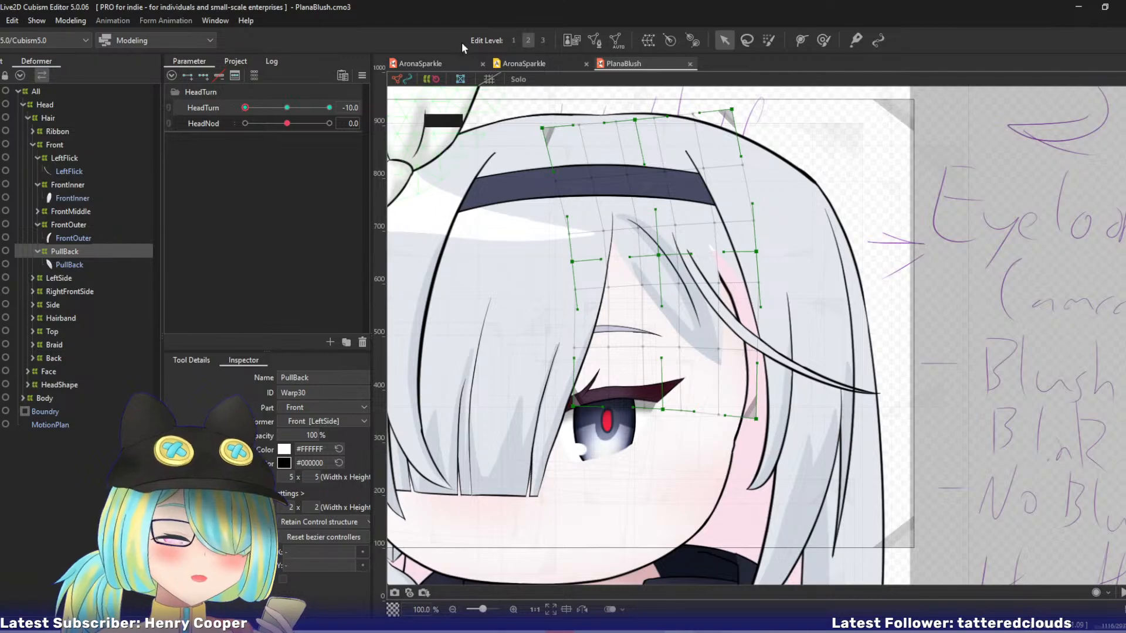
# Play back the finished AronaSparkle animation at smaller zoom levels as a reference, and return to the PlanaBlush model.
pyautogui.click(421, 66)
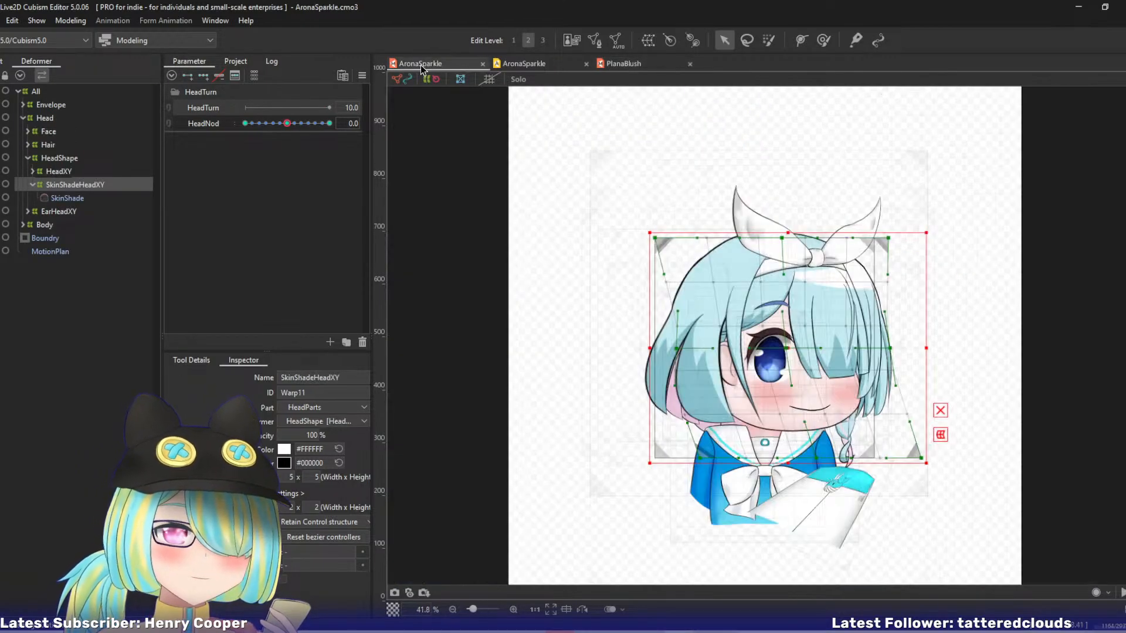
pyautogui.click(516, 63)
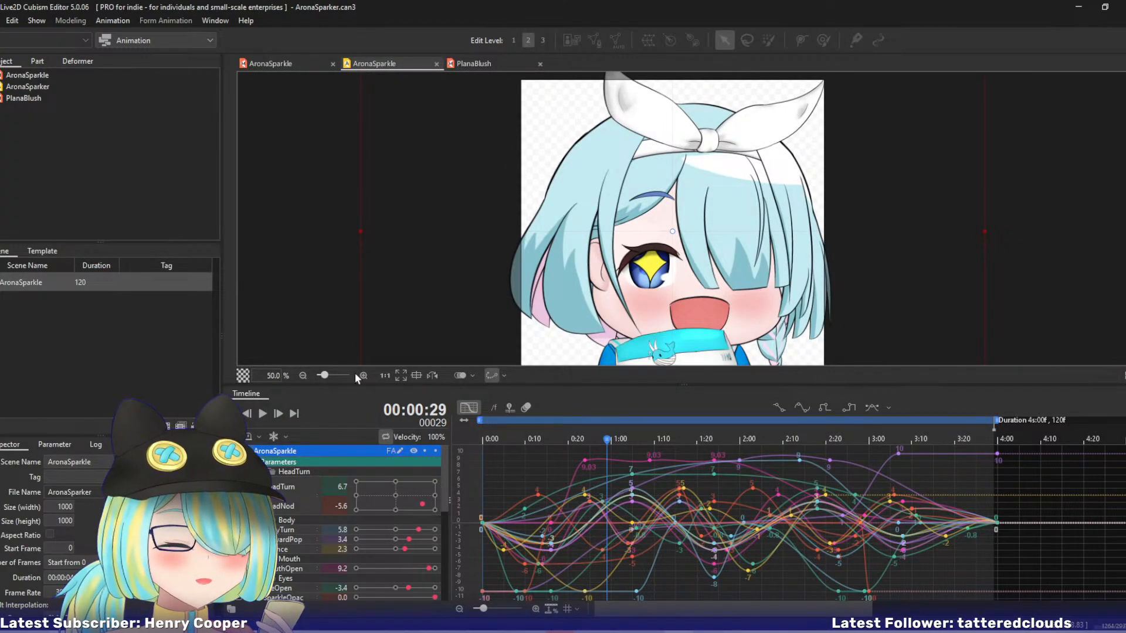
pyautogui.click(263, 413)
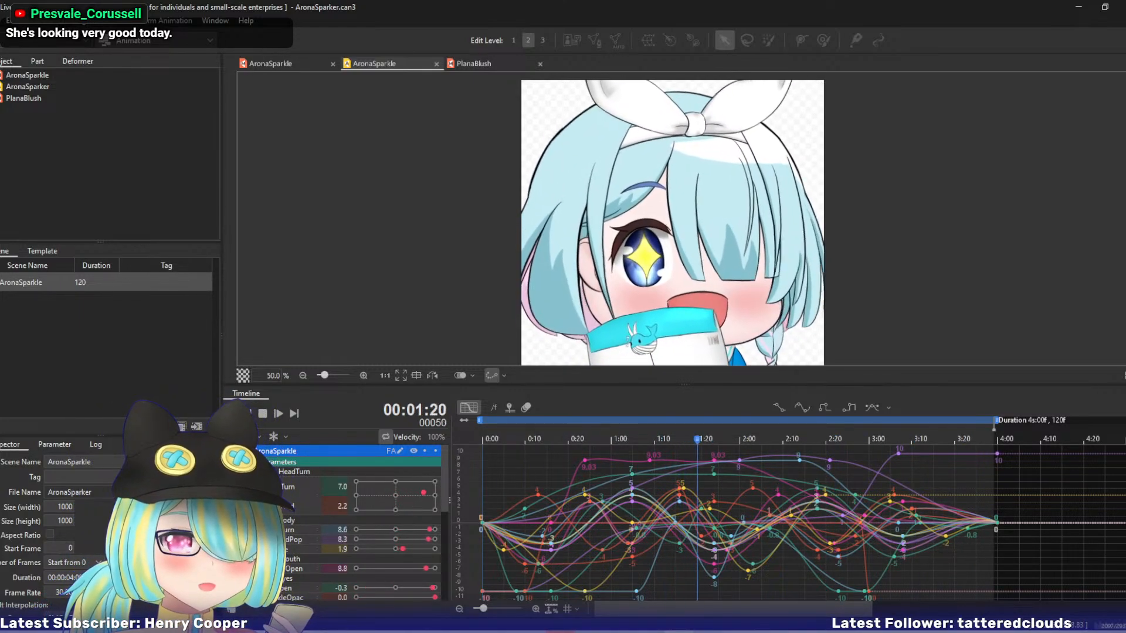
pyautogui.scroll(-1, 689, 219)
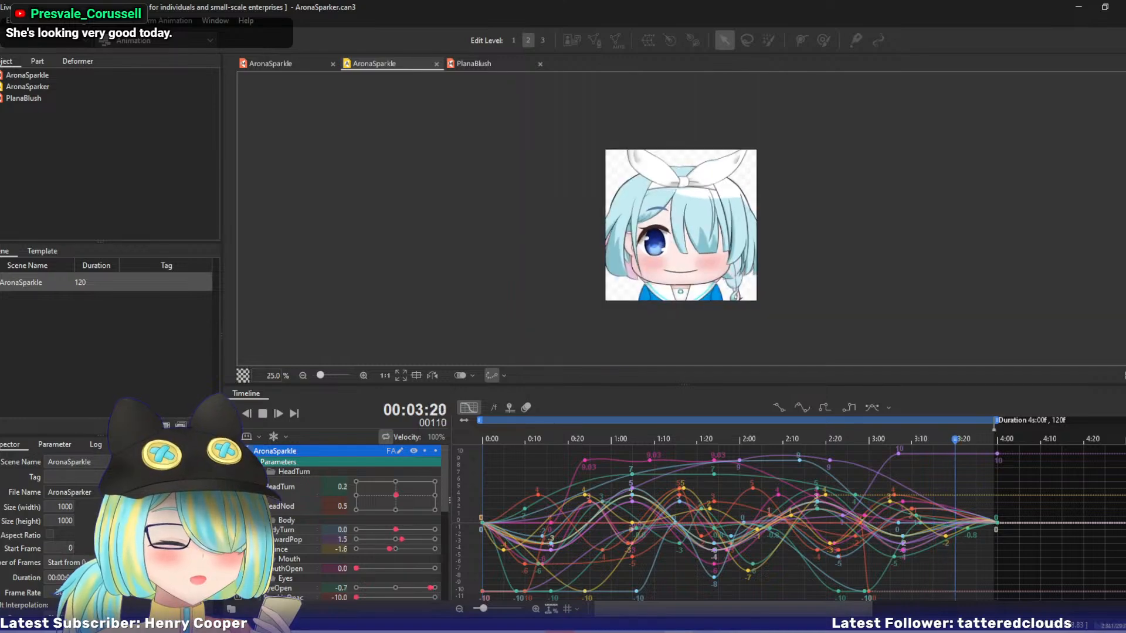
pyautogui.scroll(-1, 686, 222)
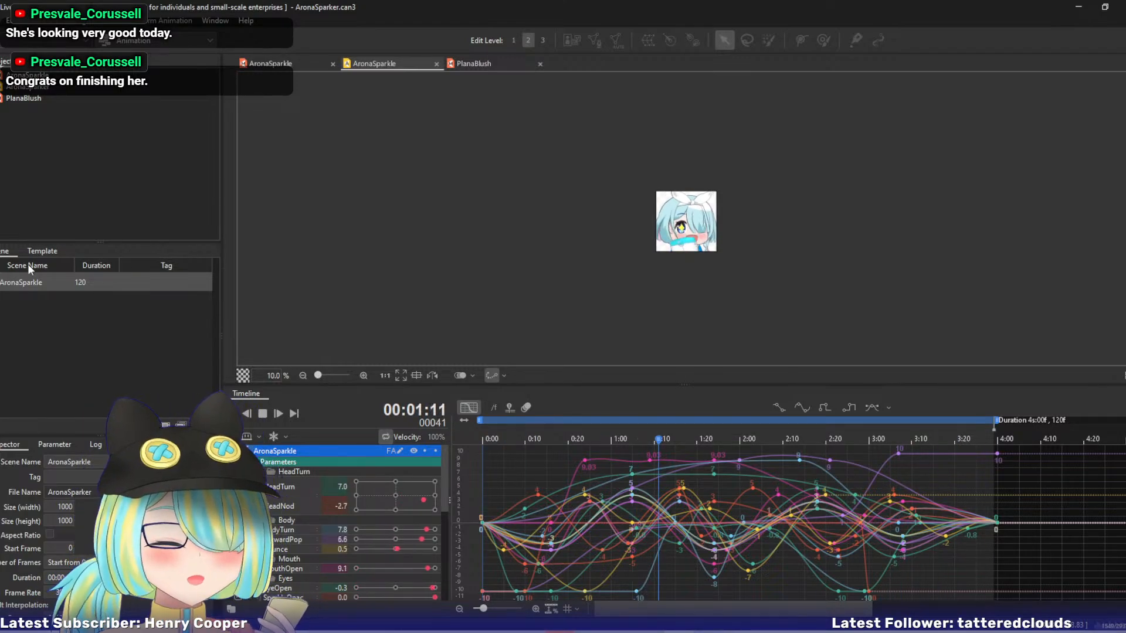
pyautogui.click(262, 412)
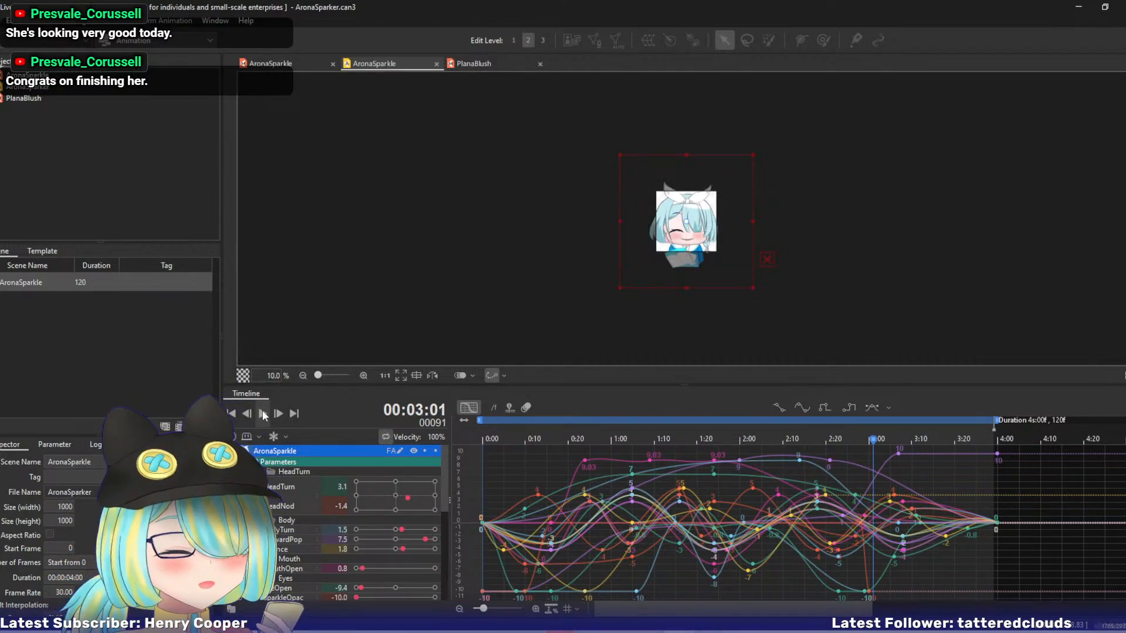
pyautogui.click(486, 64)
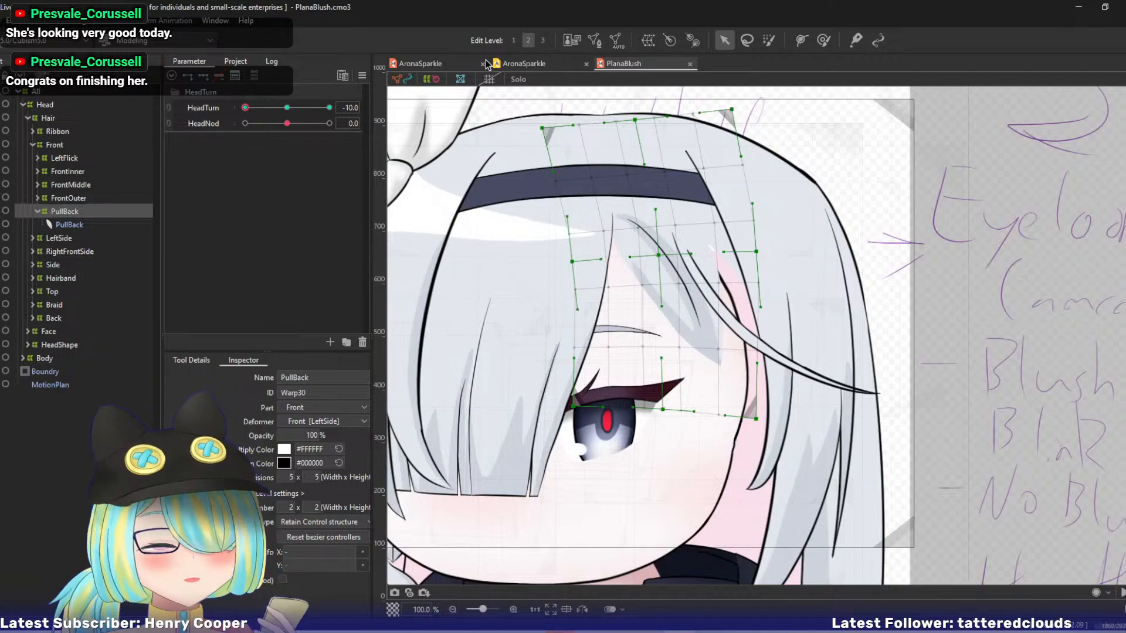